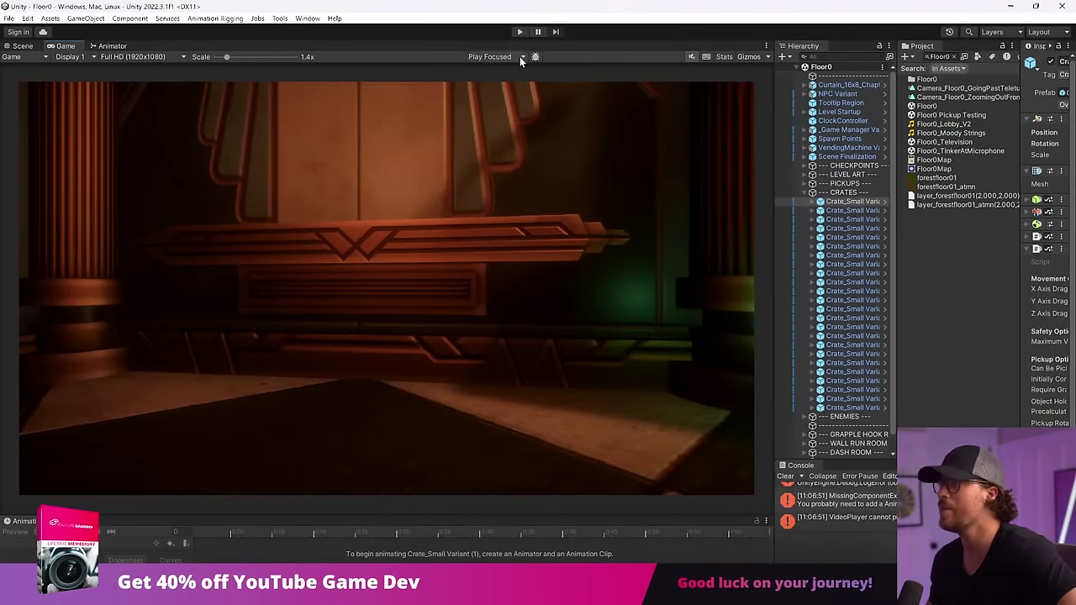
Run the scene in play mode and use the in-game weapon wheel to equip the pistol.
left_click(520, 31)
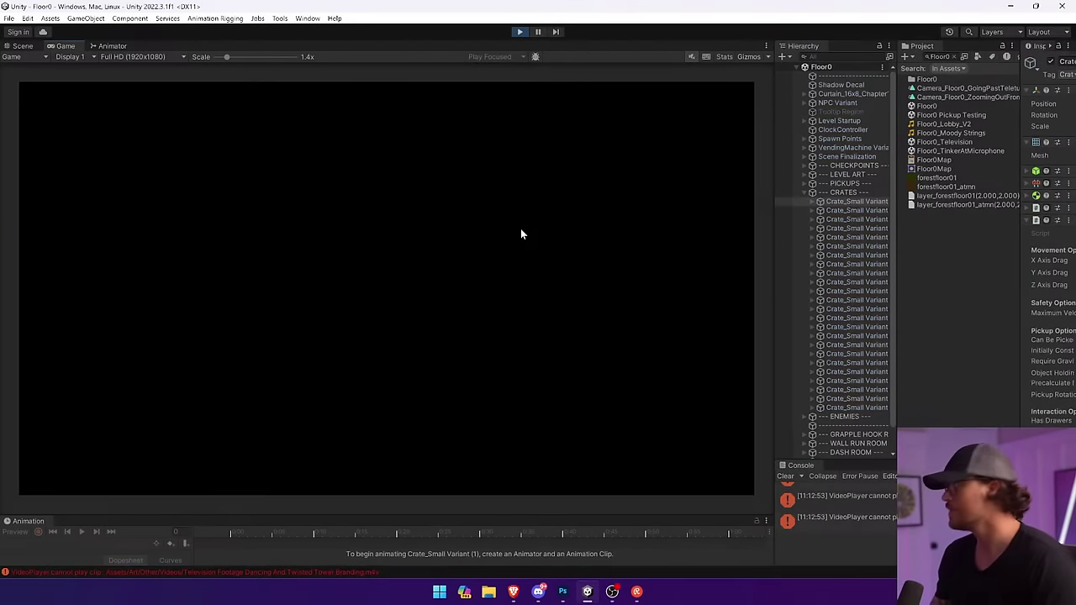
key("Tab")
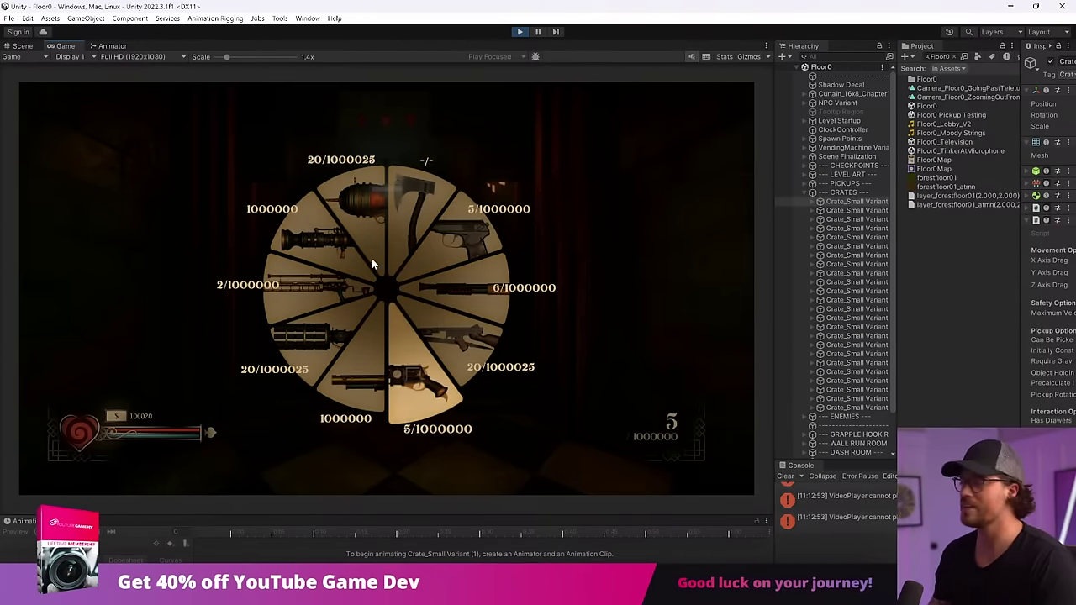
left_click(422, 258)
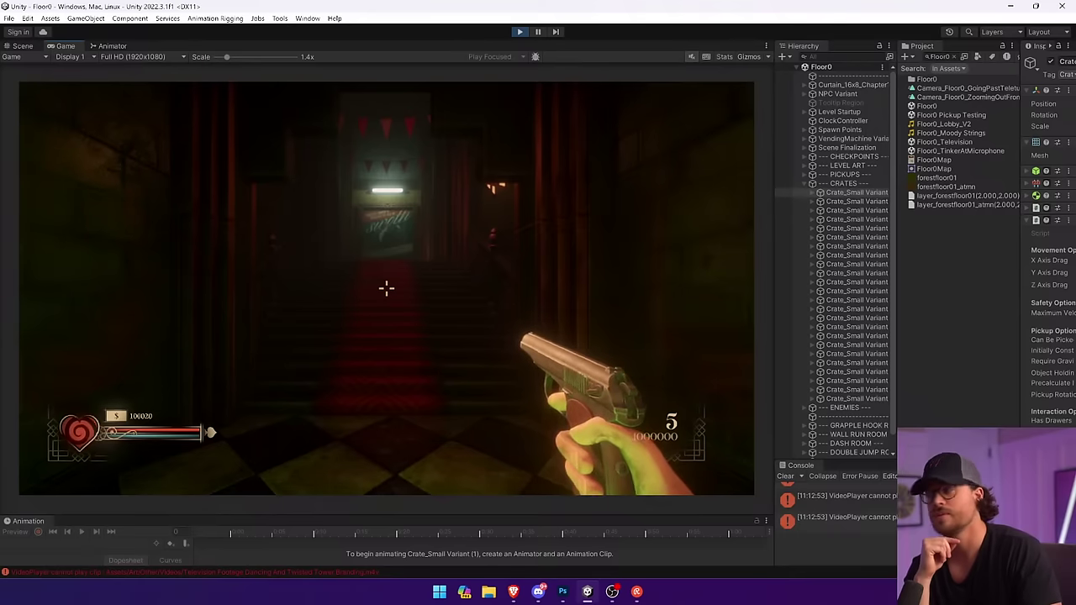
key("Tab")
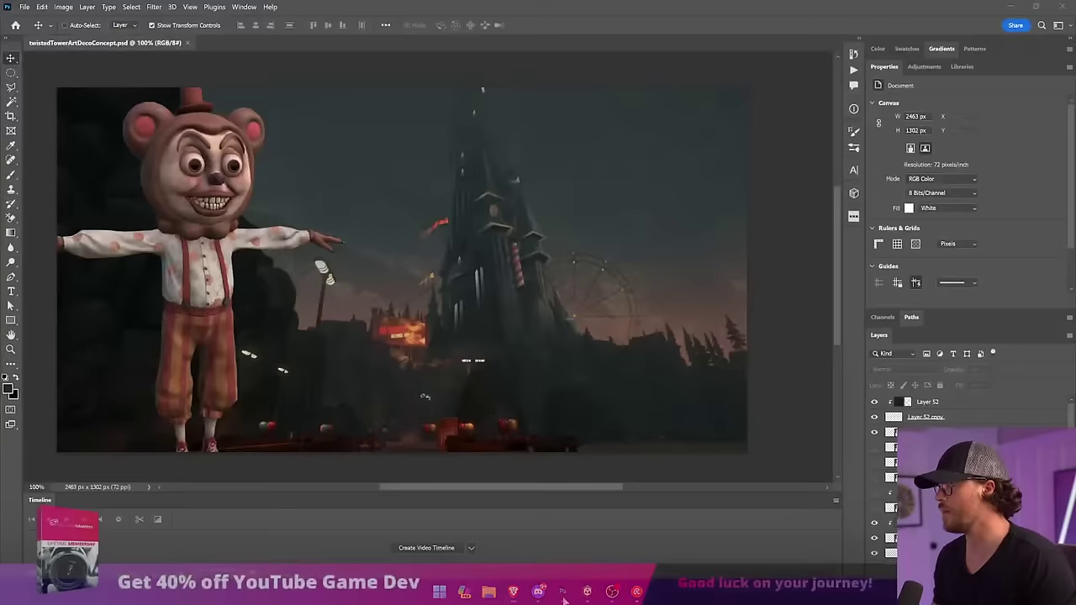
Switch from Photoshop back to Unity and stop play mode.
key("alt+Tab")
key("alt+Tab")
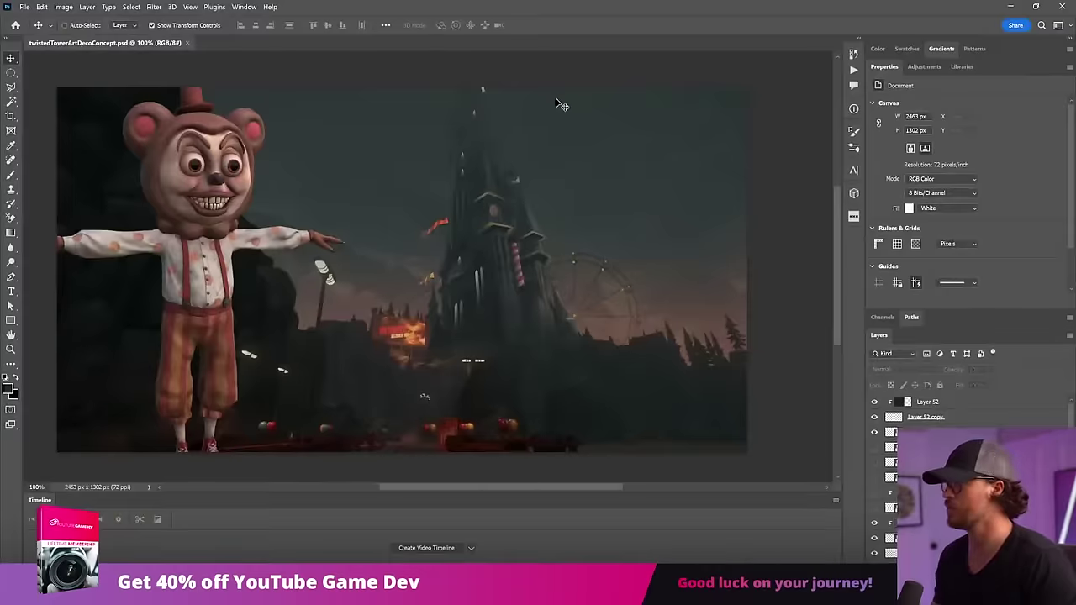
key("alt+Tab")
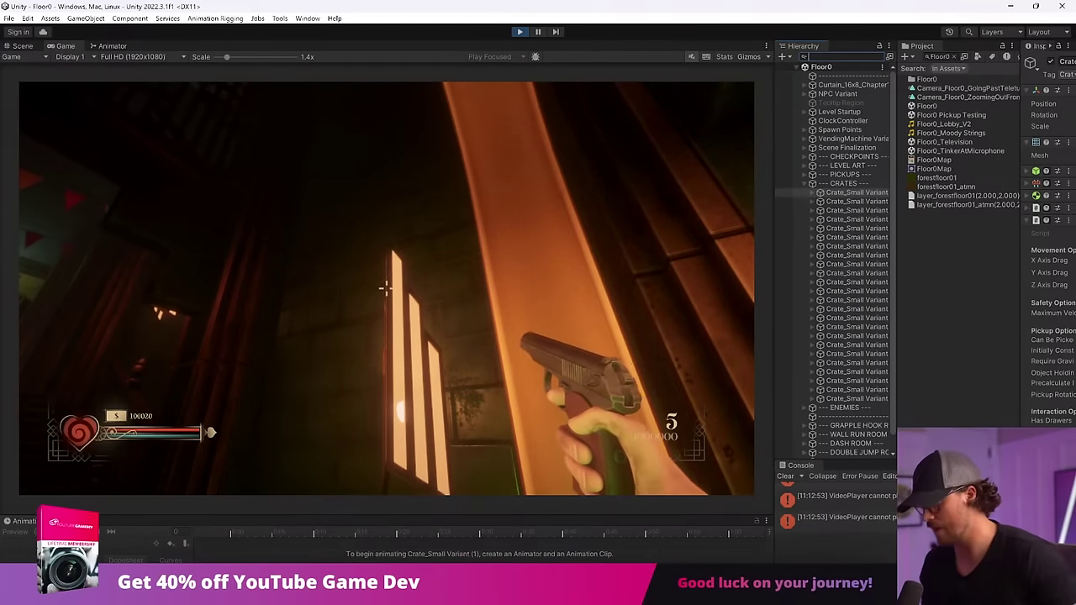
key("ctrl+p")
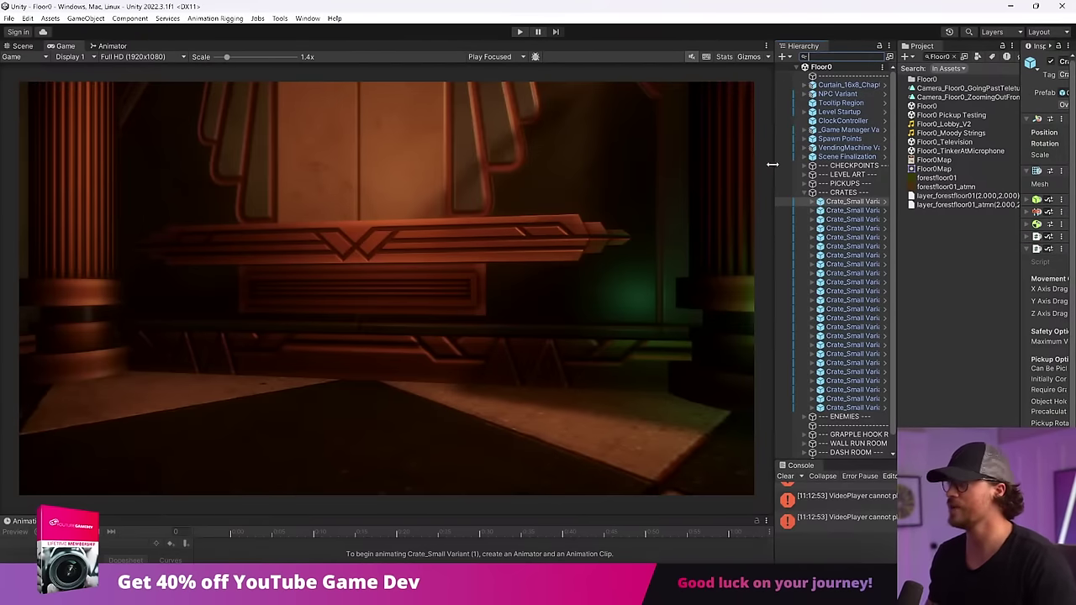
Search the project for "father fps", open the FPSController Father prefab, and clear the console.
left_click_drag(772, 163, 569, 163)
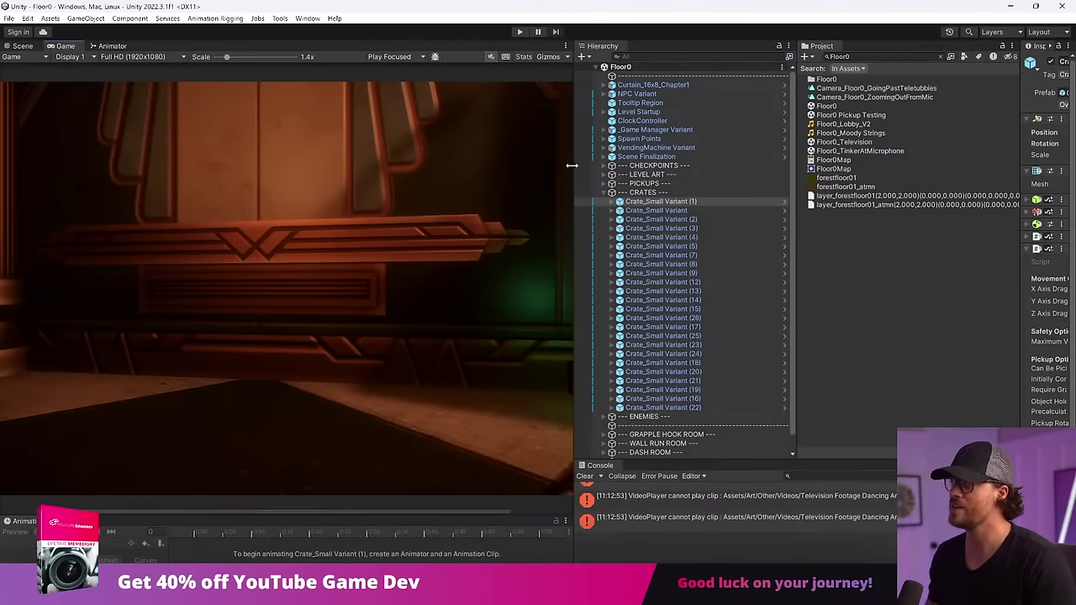
left_click(857, 58)
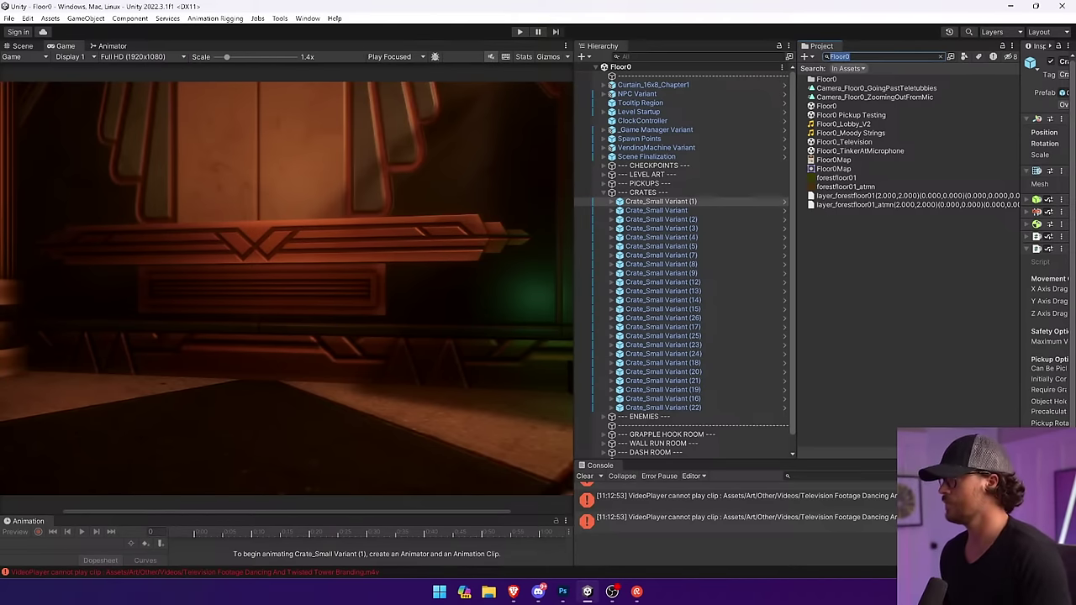
type("father fps")
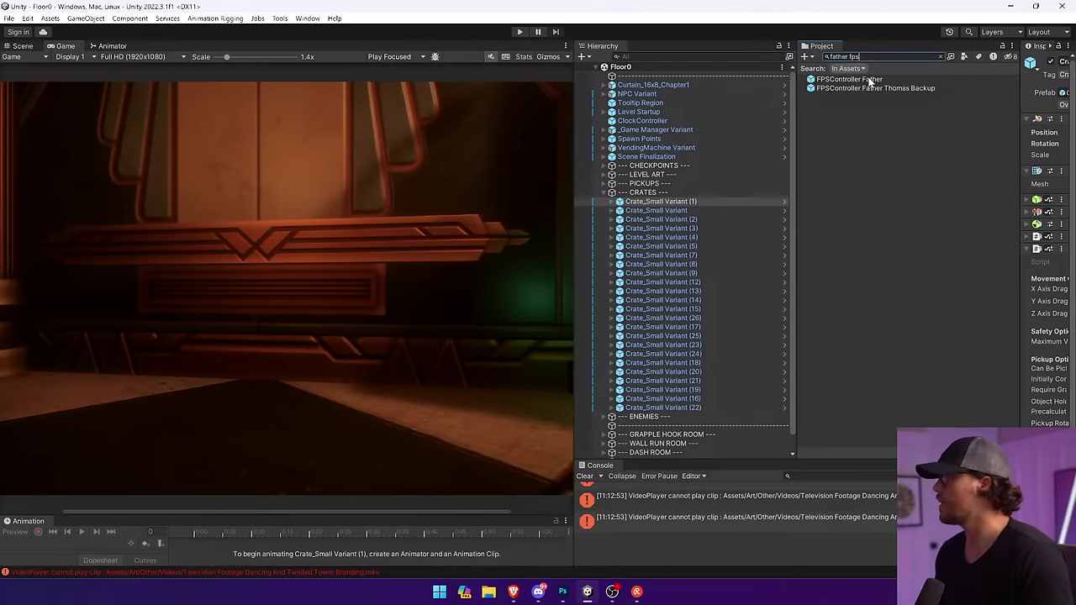
double_click(871, 80)
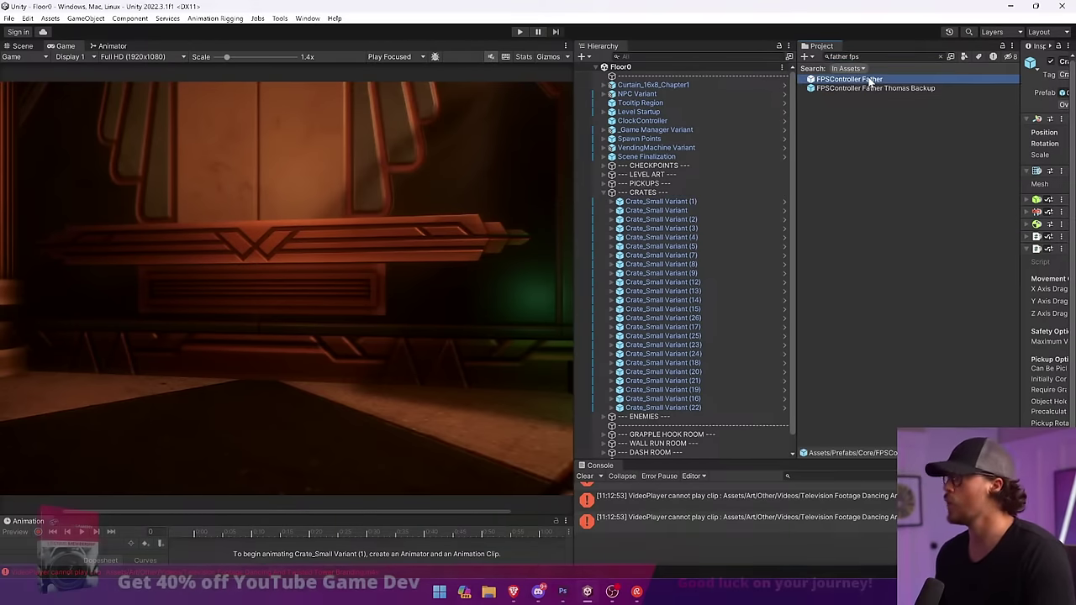
left_click(585, 476)
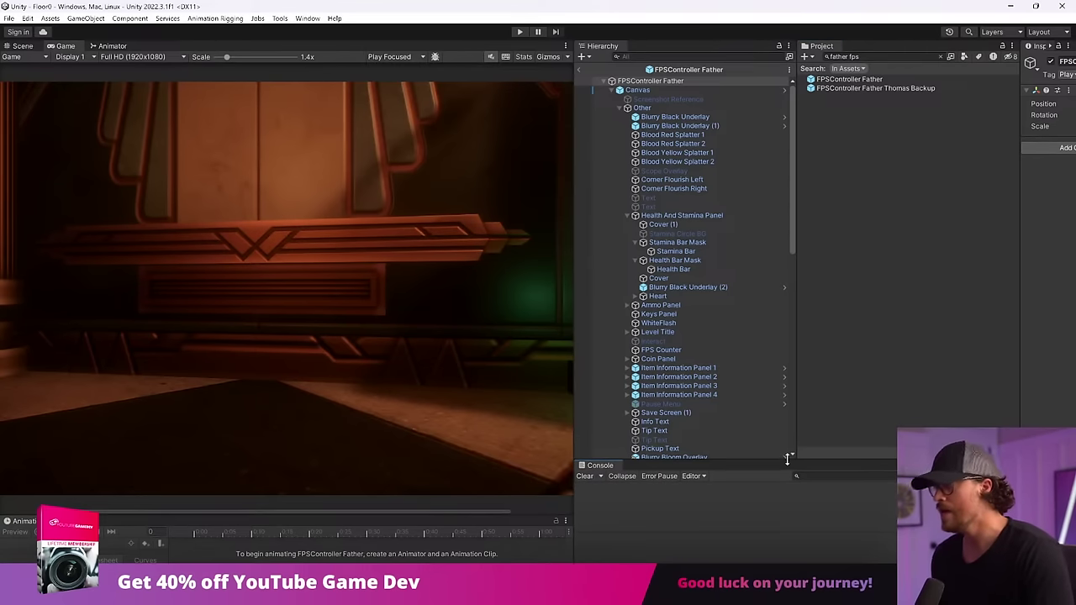
left_click_drag(787, 462, 790, 419)
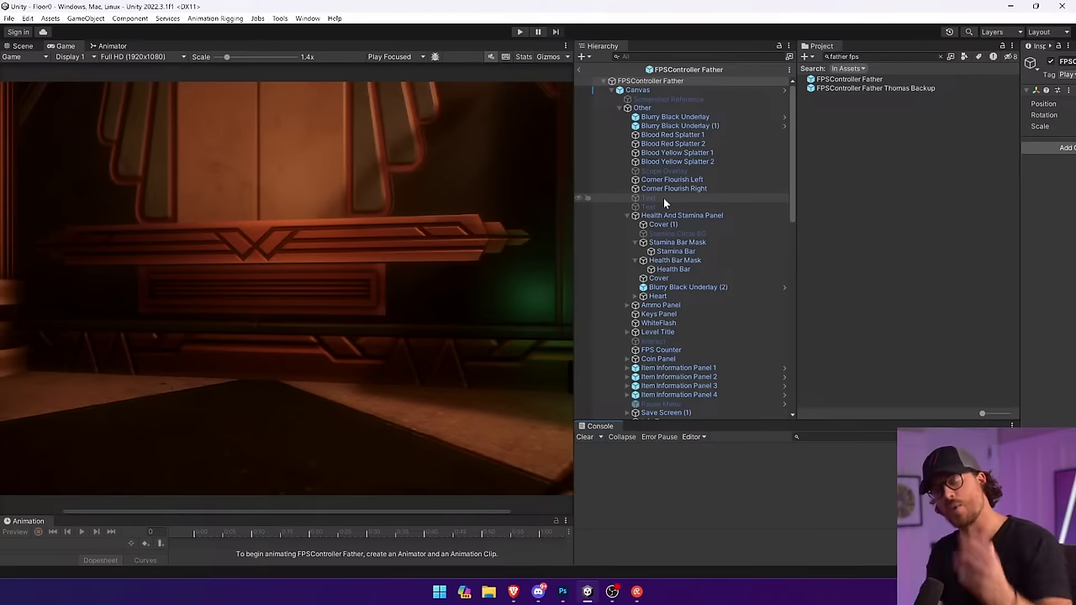
Inspect the Knife Selector under Weapon Wheel and locate its source image sprite in the project.
left_click(708, 153)
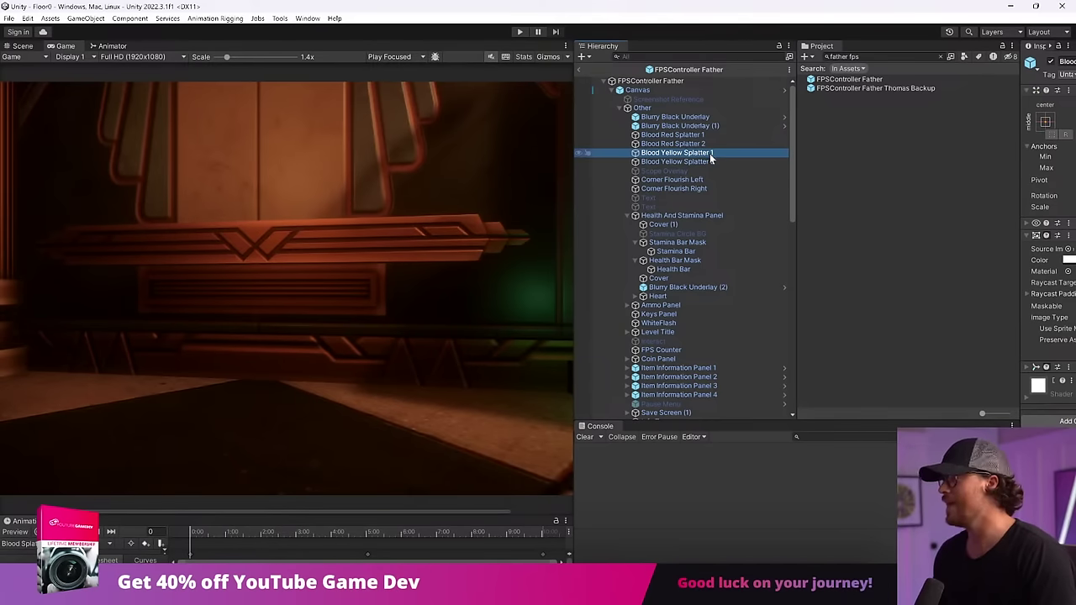
scroll(712, 170, "down", 6)
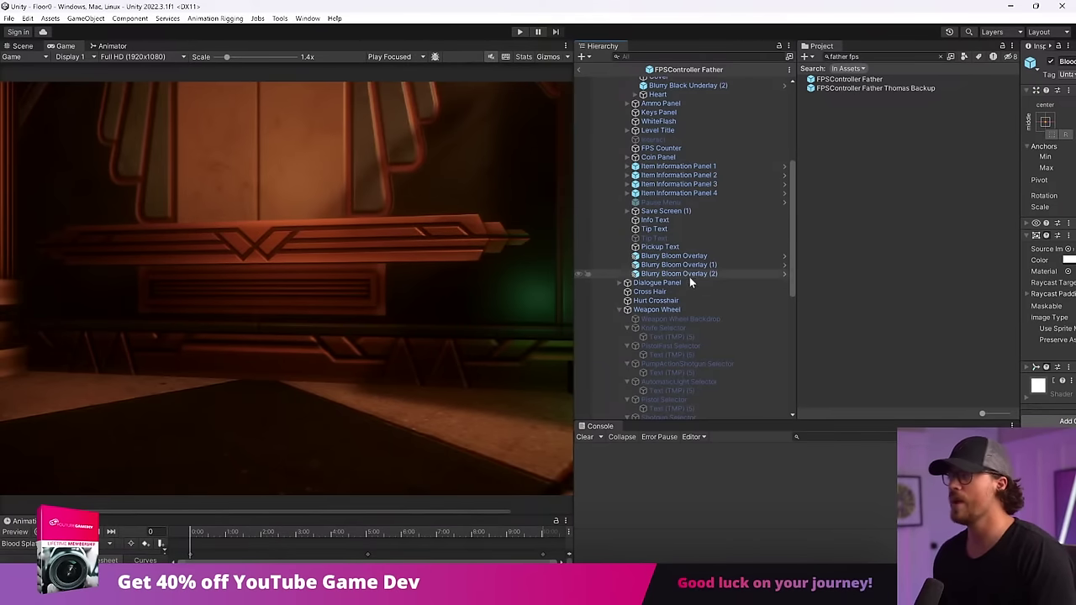
left_click(689, 308)
left_click(725, 328)
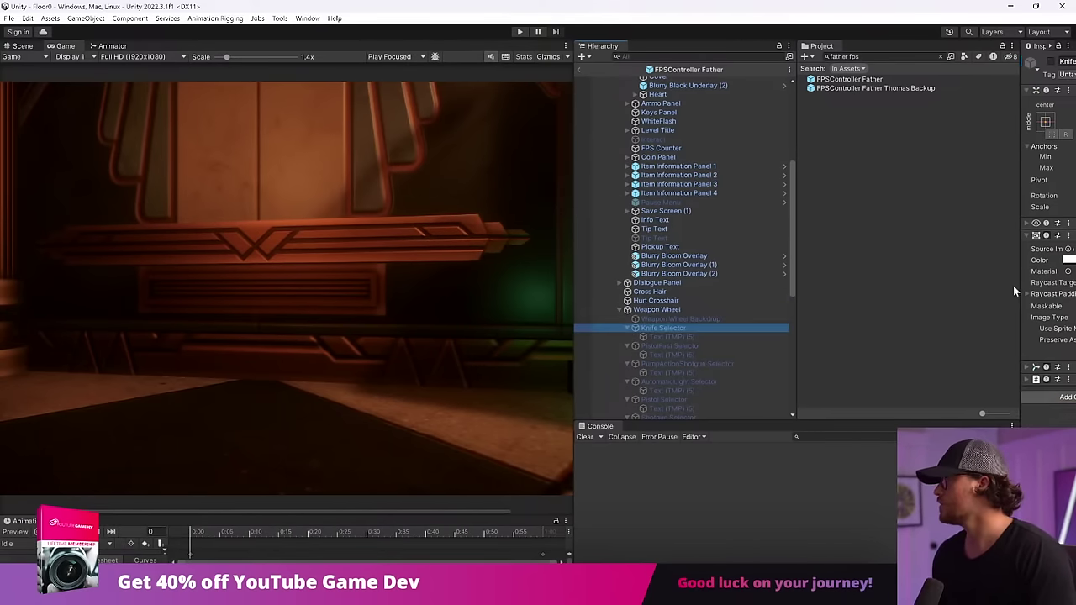
left_click_drag(1020, 287, 714, 268)
left_click(888, 250)
Open the Weapon Wheel file that contains the Knife sprite in Photoshop for editing.
scroll(657, 163, "up", 3)
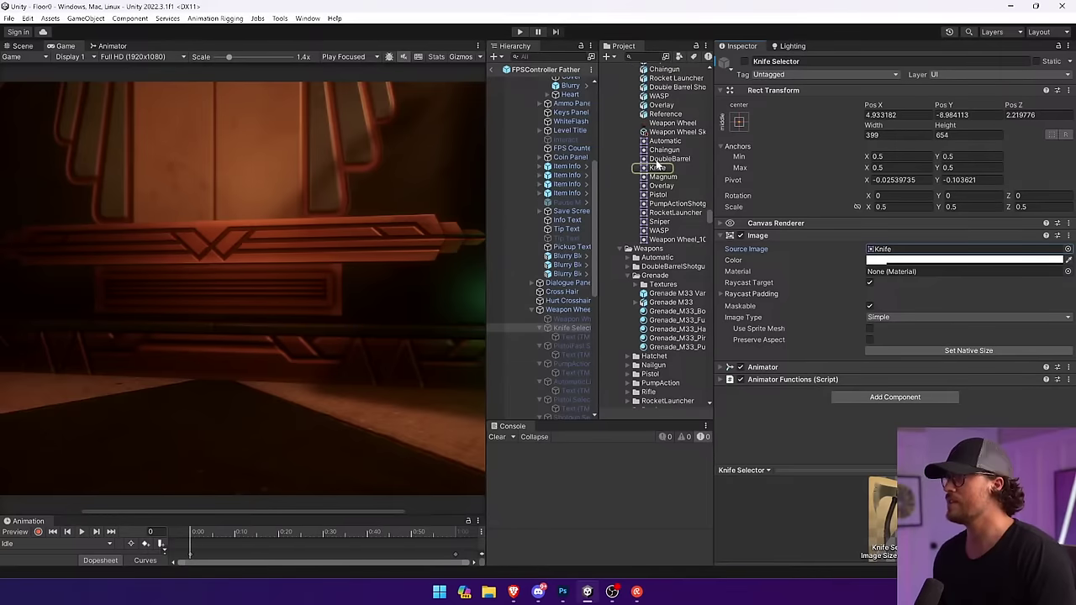
scroll(660, 160, "up", 3)
left_click(665, 99)
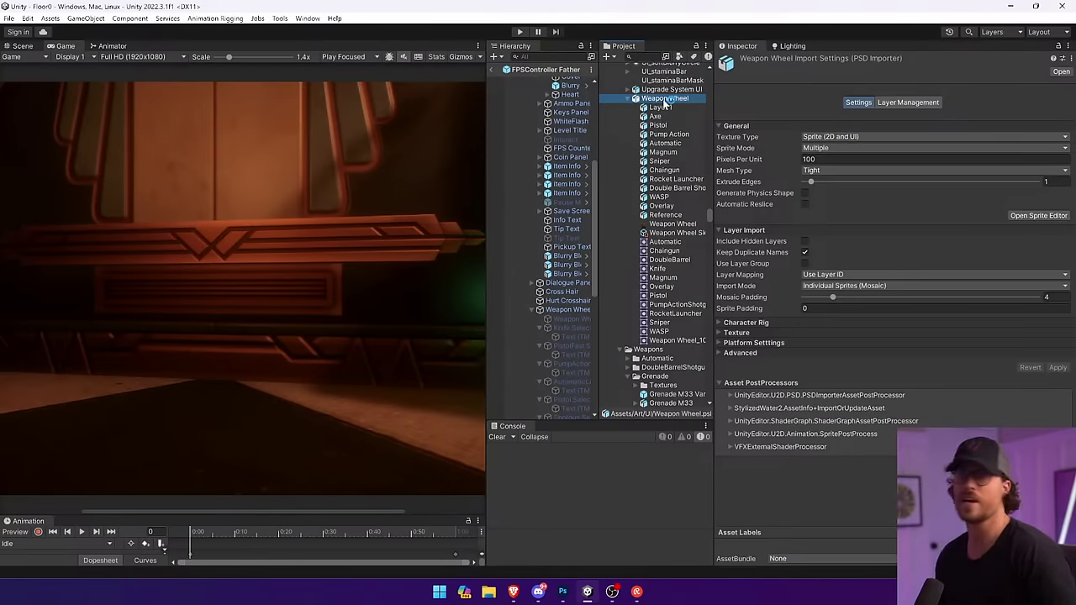
double_click(665, 100)
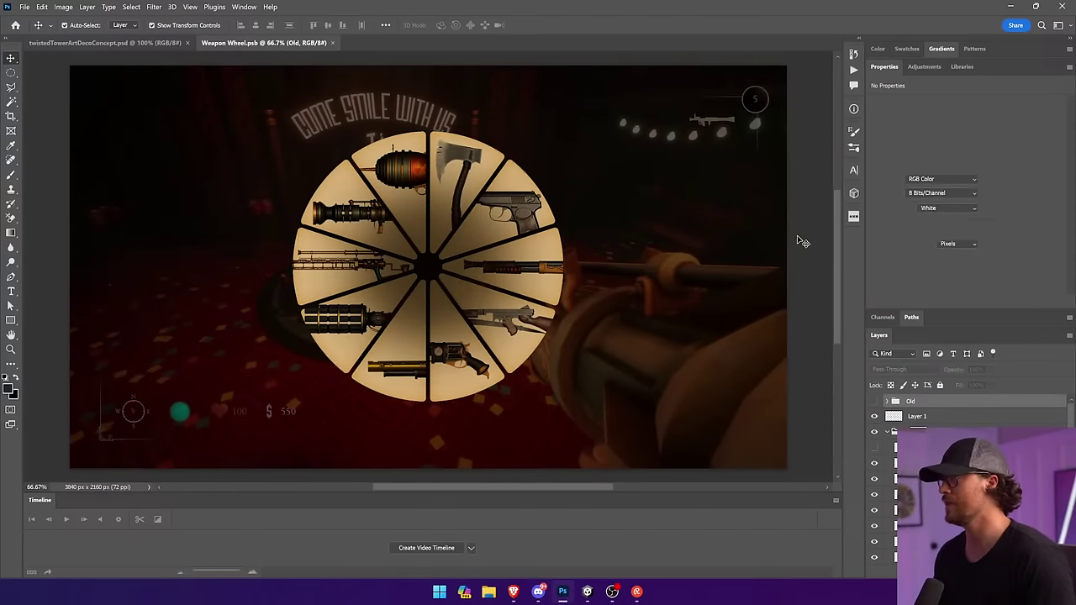
left_click(527, 179)
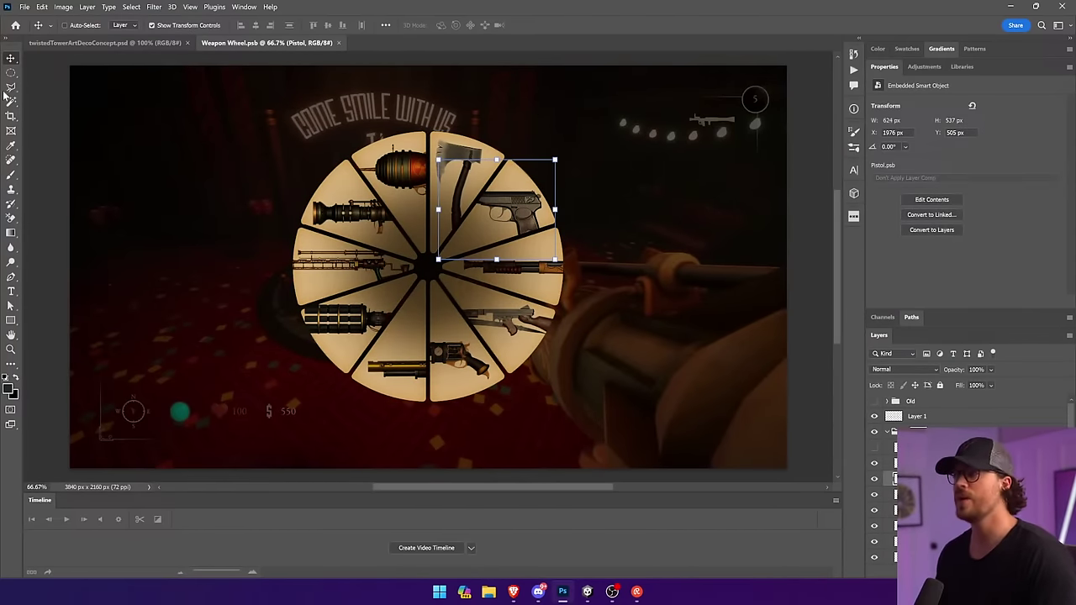
left_click(10, 87)
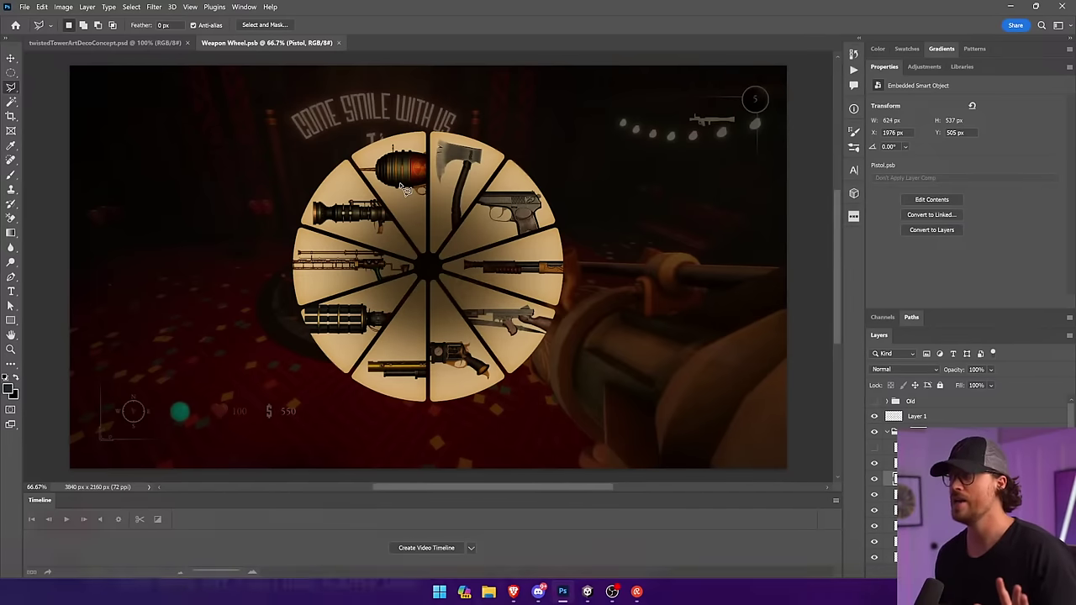
key("v")
Merge all the weapon segment layers, from Axe through WASP, into a single layer.
left_click(401, 186, "ctrl")
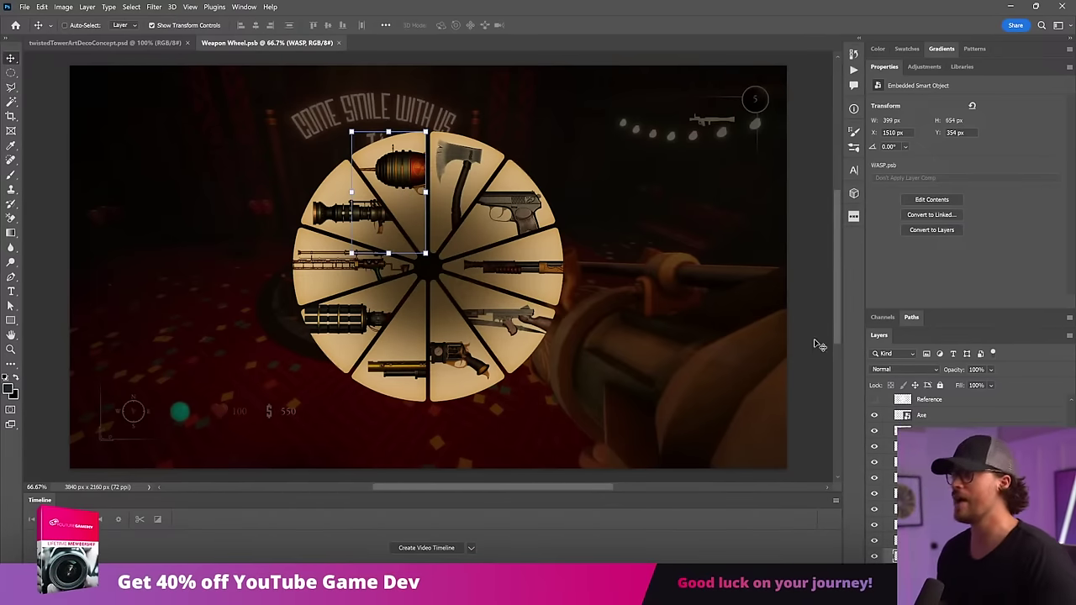
scroll(967, 480, "down", 1)
scroll(967, 480, "up", 1)
left_click(928, 427, "shift")
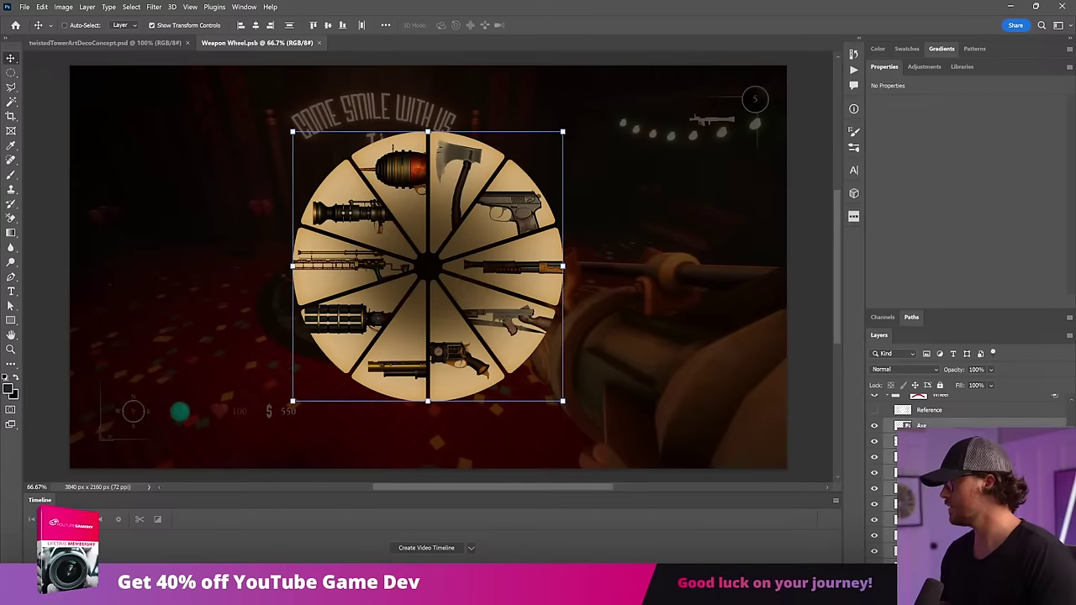
right_click(928, 427)
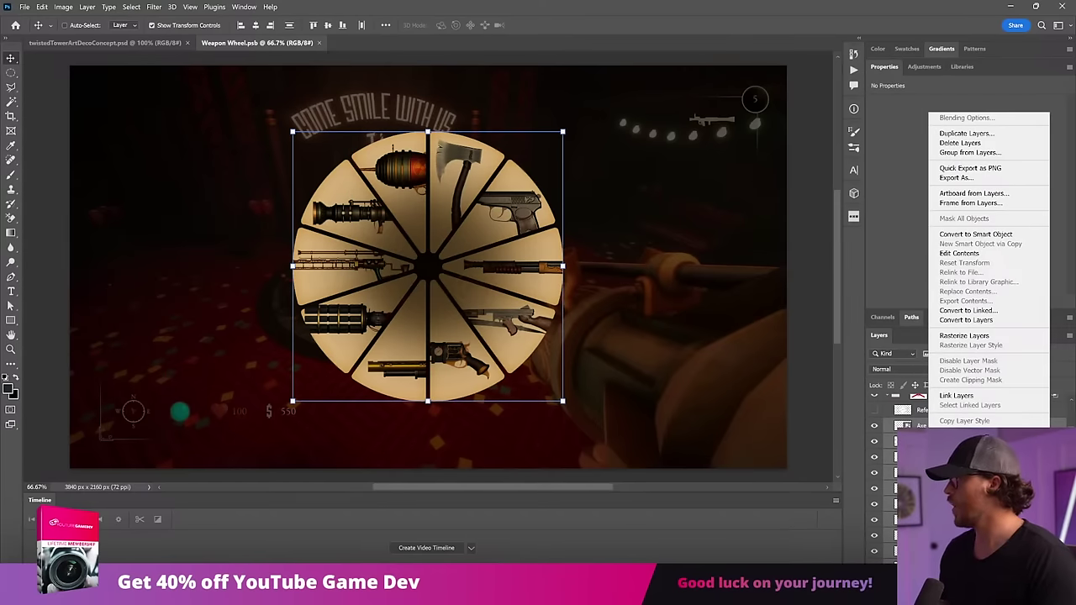
left_click(962, 481)
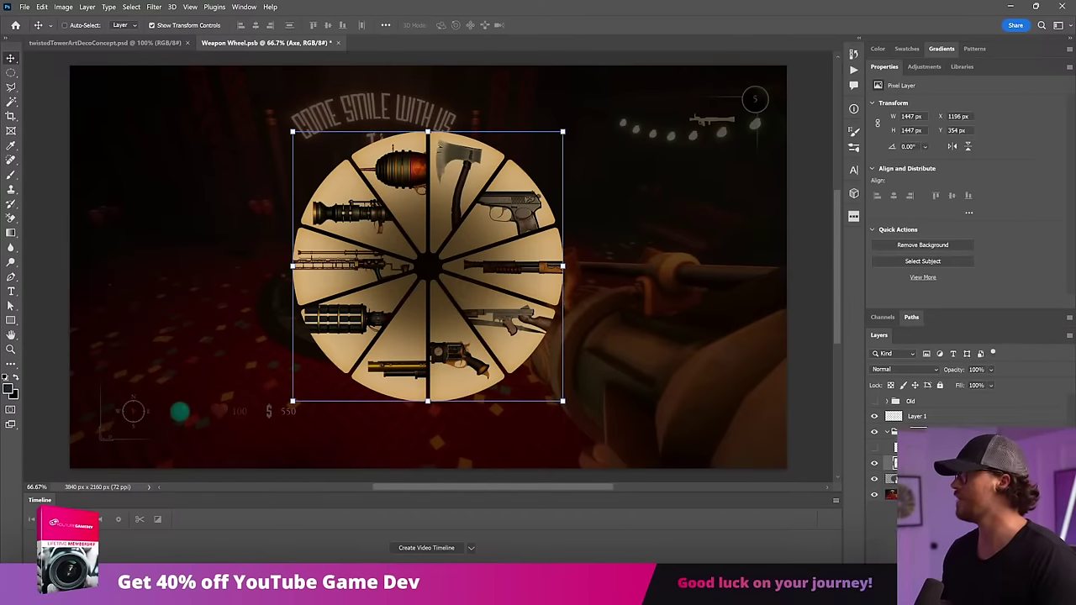
Copy the merged wheel, undo the merge, and paste the copy as a new layer above the Old group.
left_click(950, 494)
left_click(950, 463)
key("ctrl+z")
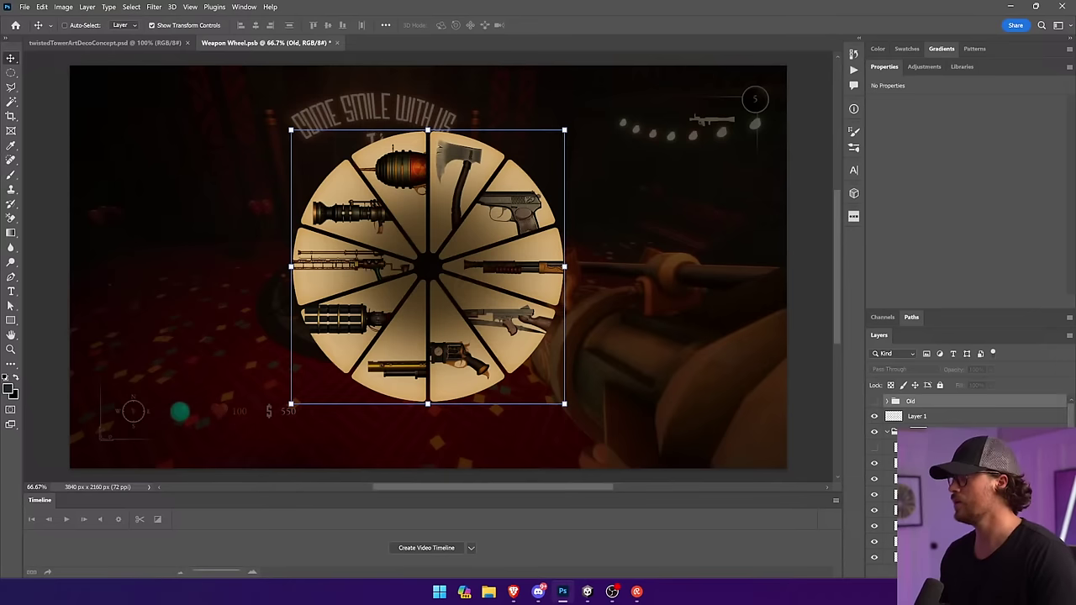
key("ctrl+v")
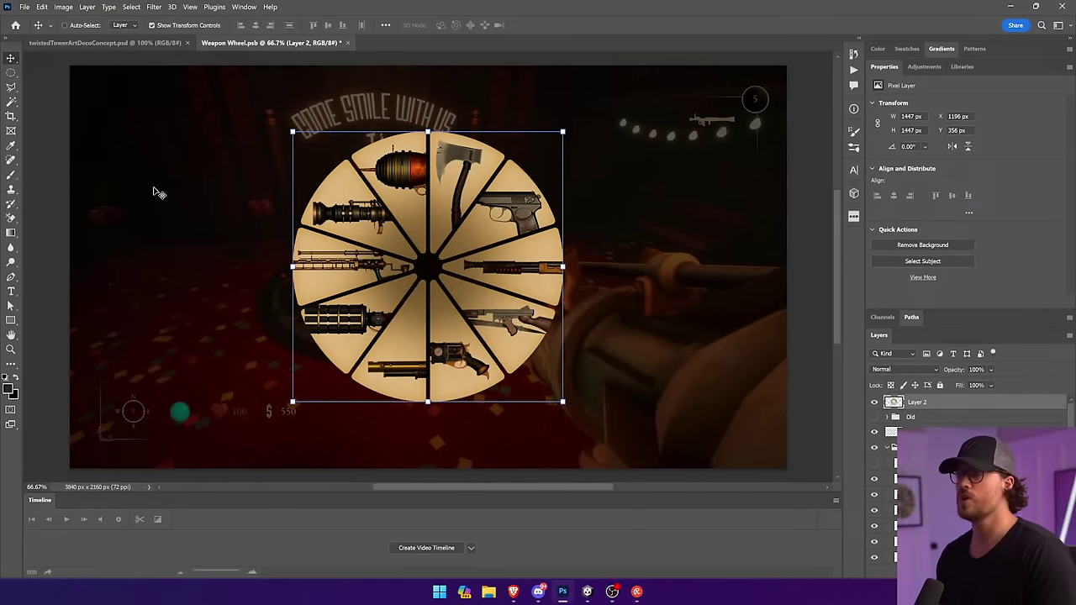
Switch to Unity, find the UI.psd file among the project's UI assets, and open it in Photoshop.
left_click(11, 233)
left_click(60, 244)
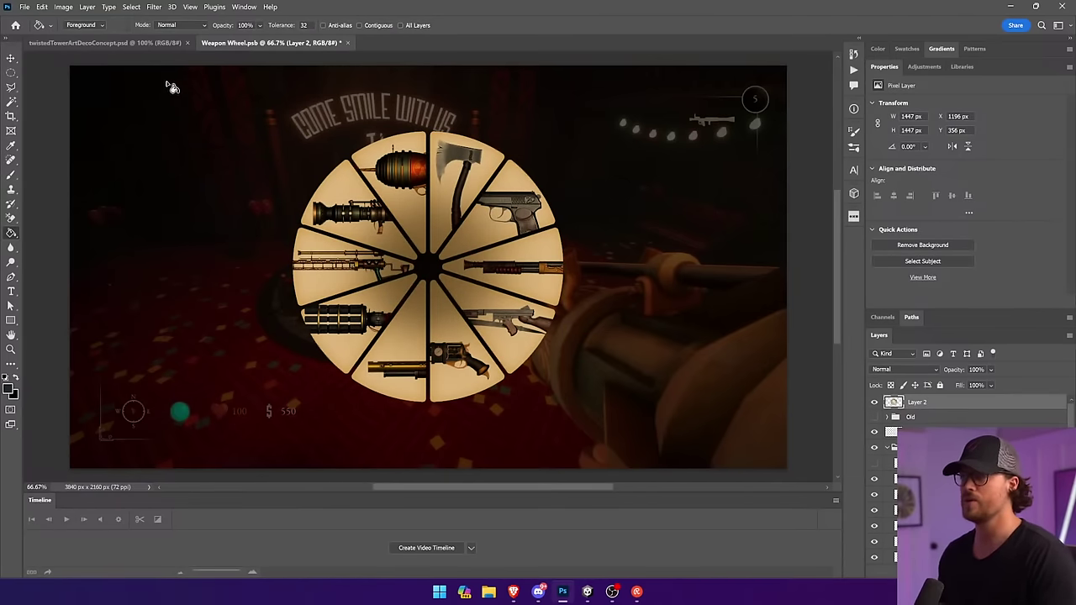
left_click(593, 595)
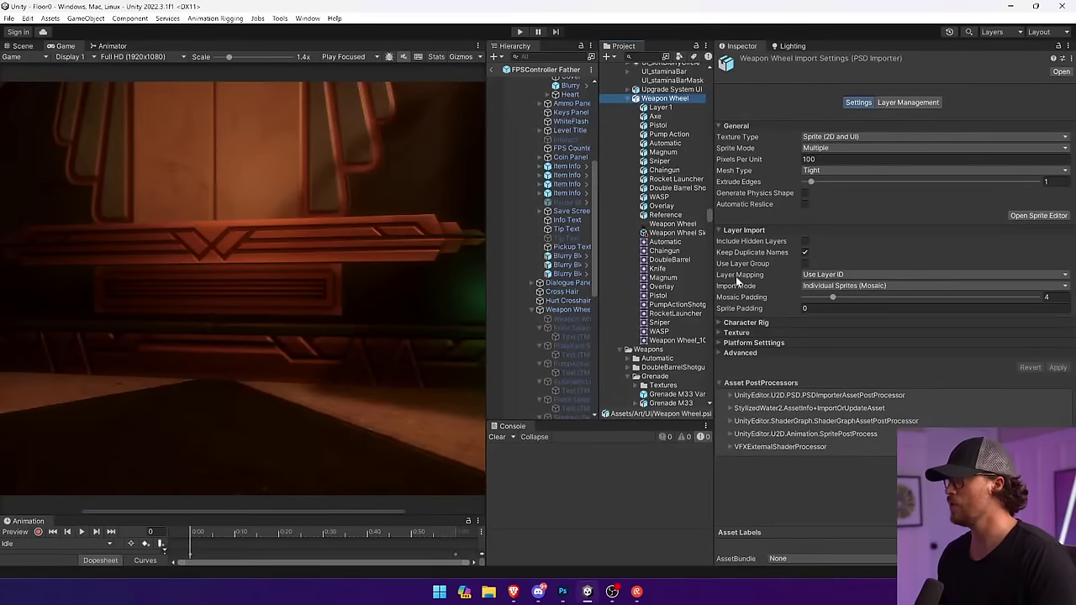
scroll(664, 225, "up", 10)
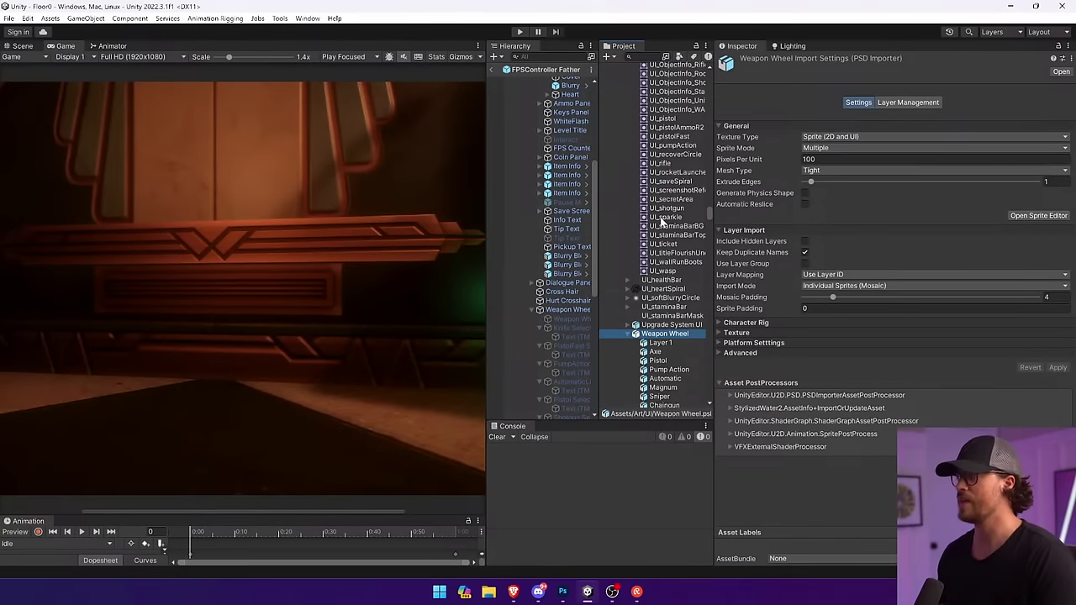
scroll(662, 222, "up", 8)
left_click(655, 165)
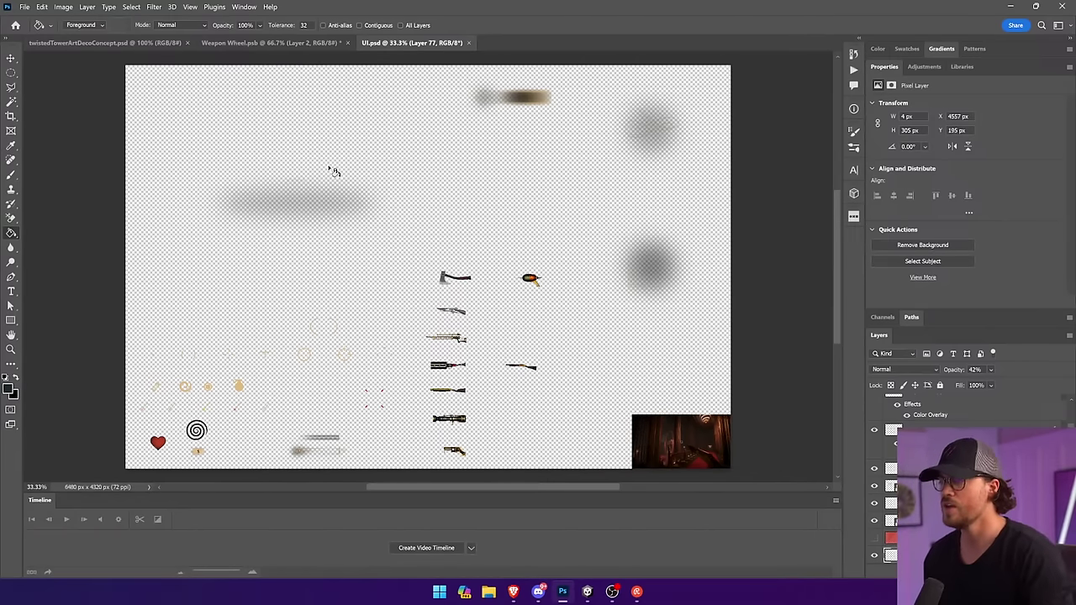
Duplicate the black Heart Spiral layer from UI.psd into the Weapon Wheel.psb document.
key("v")
left_click(206, 430)
left_click(206, 431)
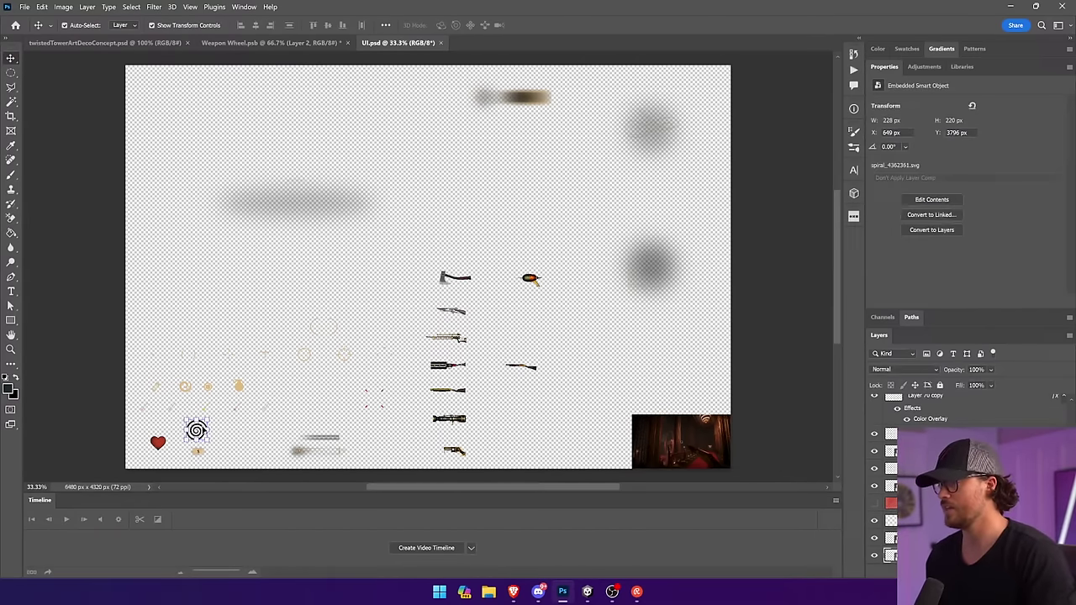
right_click(967, 556)
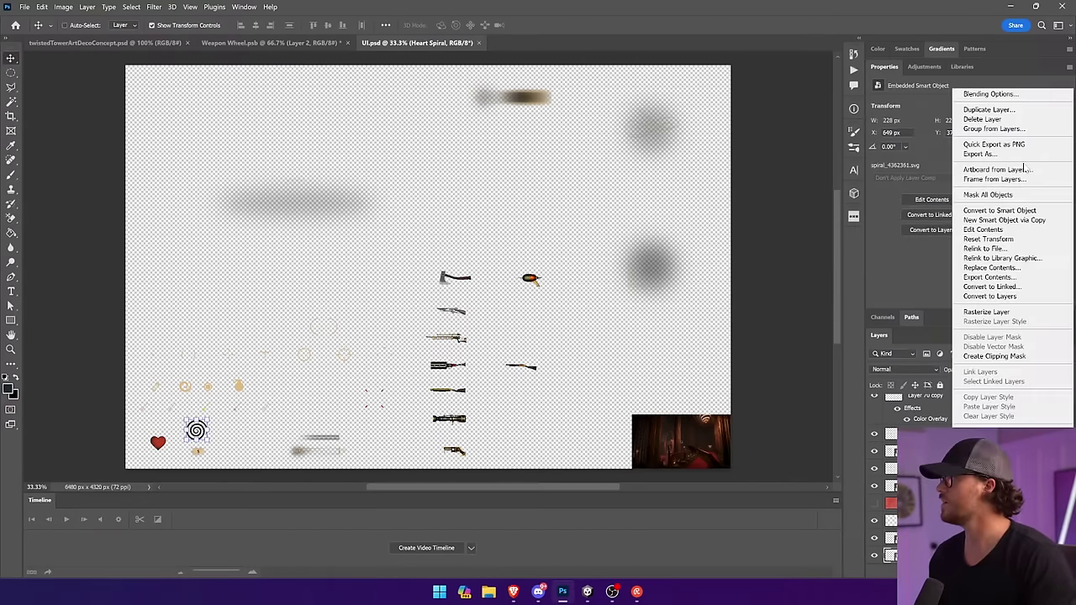
left_click(1031, 110)
left_click(485, 203)
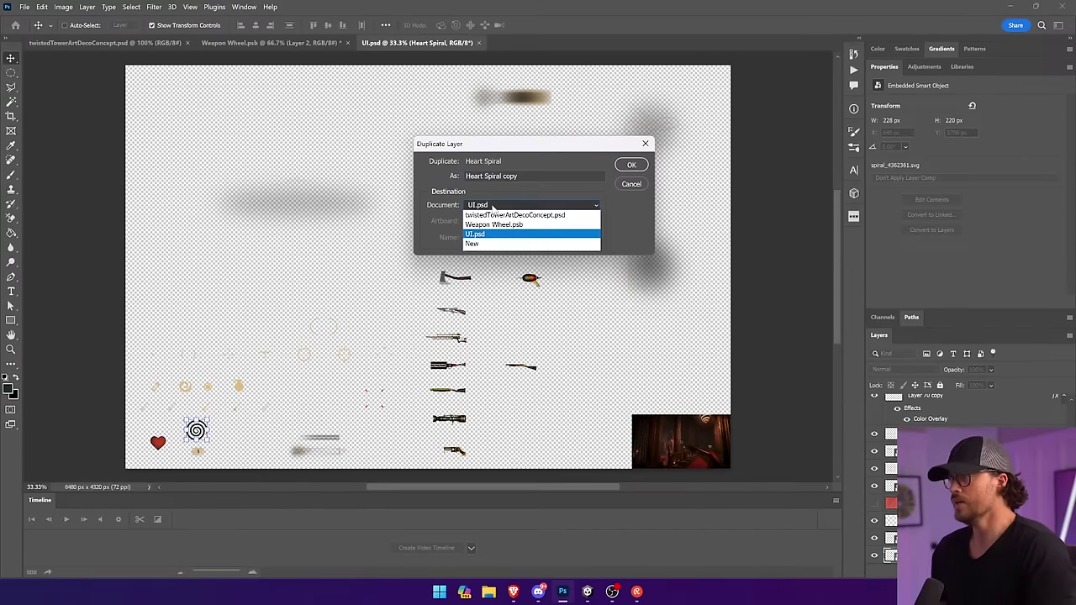
left_click(504, 227)
left_click(632, 165)
Switch to the Weapon Wheel.psb document and scale the Heart Spiral to about 1504 by 1450 px, centred over the weapon wheel.
left_click(263, 42)
left_click_drag(426, 261, 504, 195)
left_click_drag(540, 367, 488, 2)
left_click_drag(519, 101, 388, 262)
left_click_drag(622, 269, 525, 269)
left_click_drag(431, 266, 481, 259)
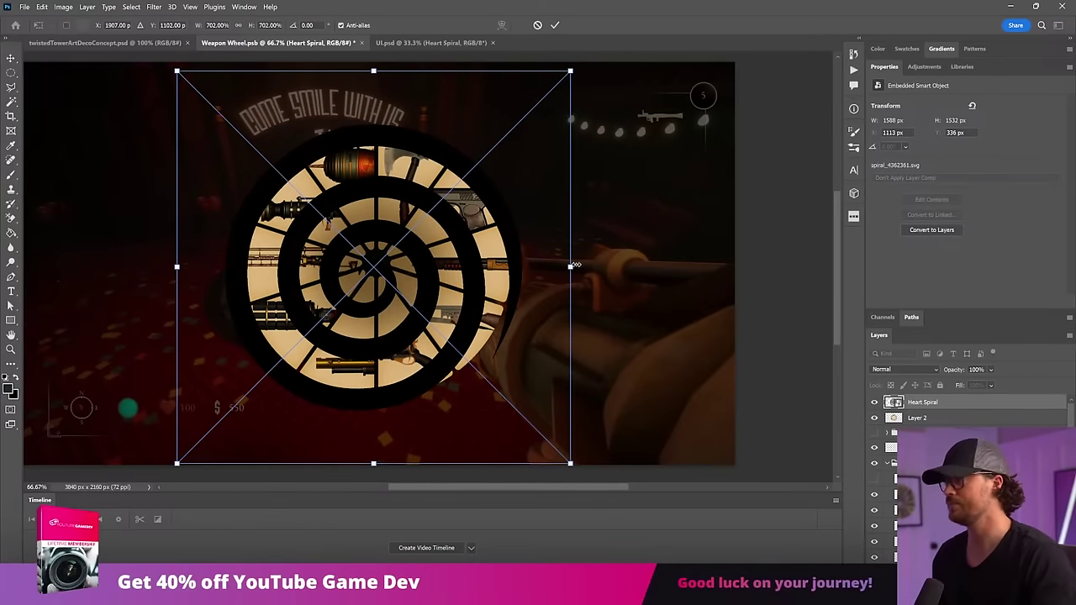
left_click_drag(571, 267, 517, 258)
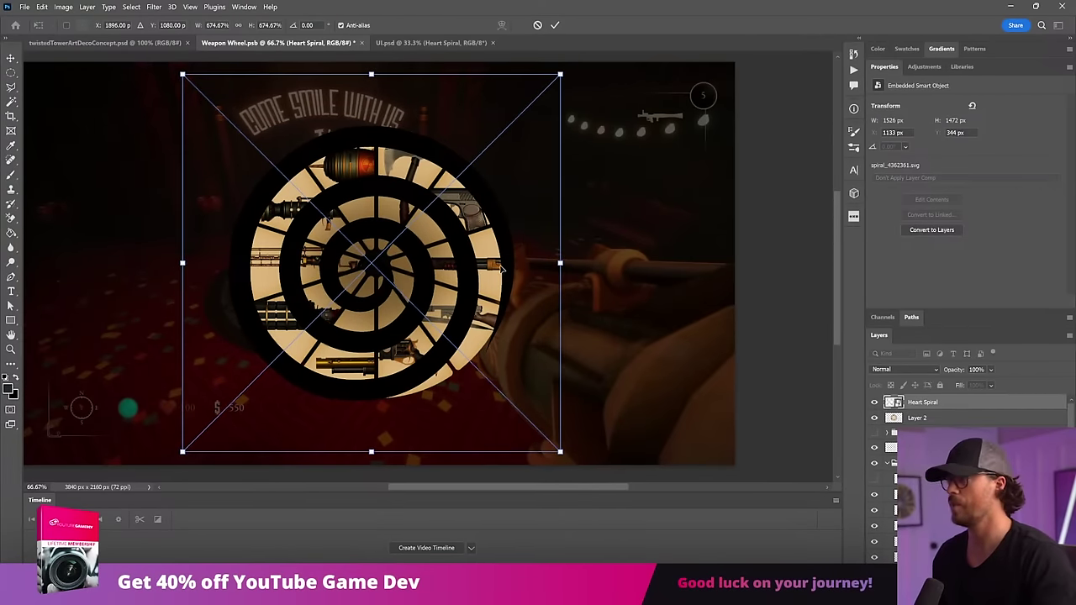
left_click_drag(186, 258, 195, 259)
left_click_drag(294, 261, 296, 259)
key("Return")
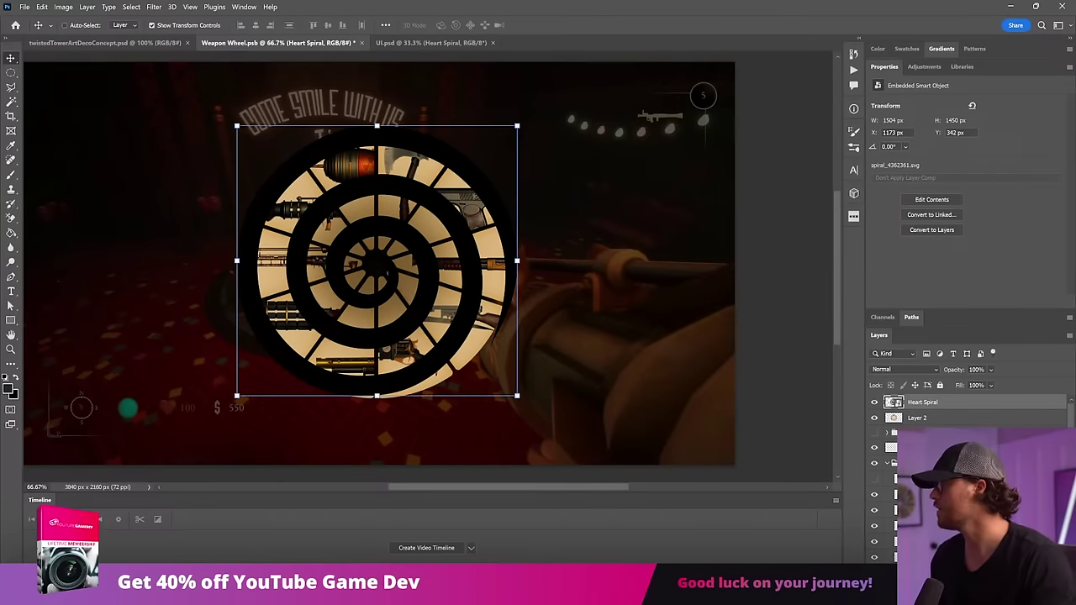
Make a circular selection about 1447 px wide around the wheel and transform it to fit the spiral's outer edge.
left_click(929, 418)
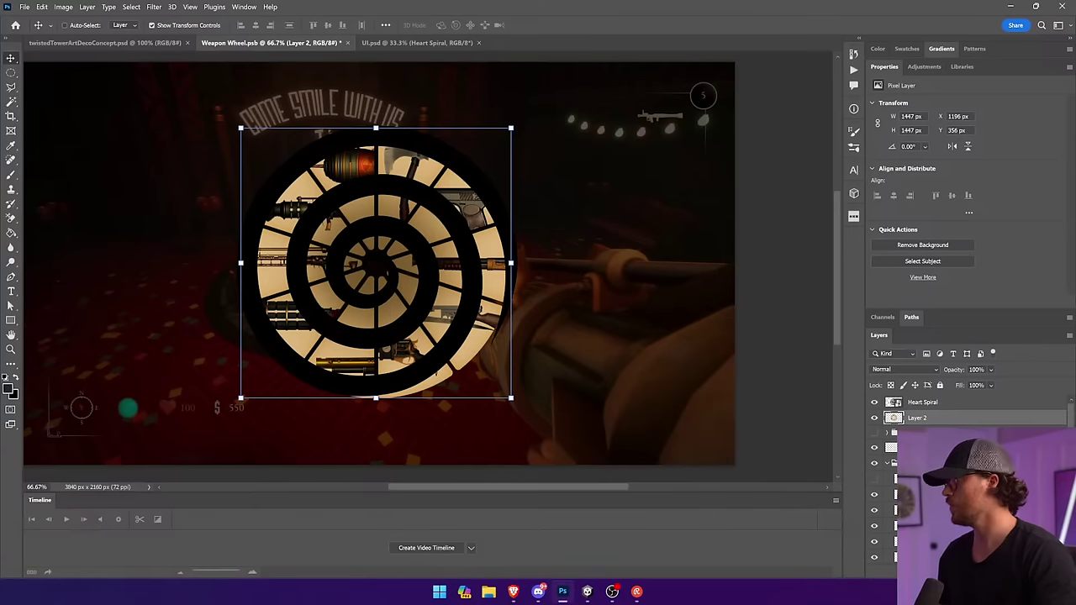
left_click(11, 72)
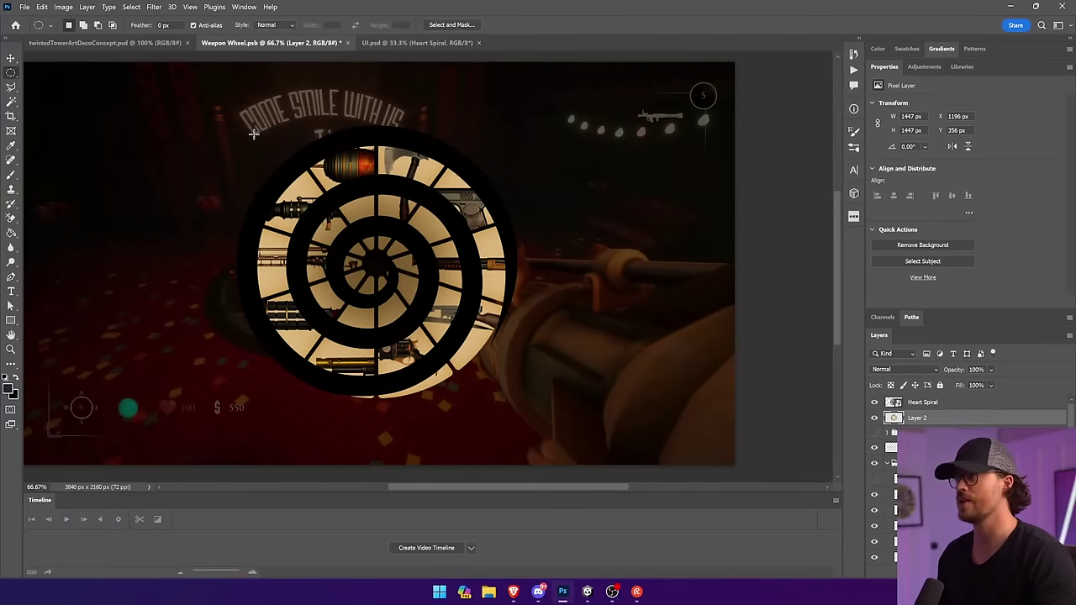
left_click_drag(255, 132, 496, 310)
right_click(496, 310)
left_click(546, 427)
left_click_drag(512, 393, 515, 396)
key("Return")
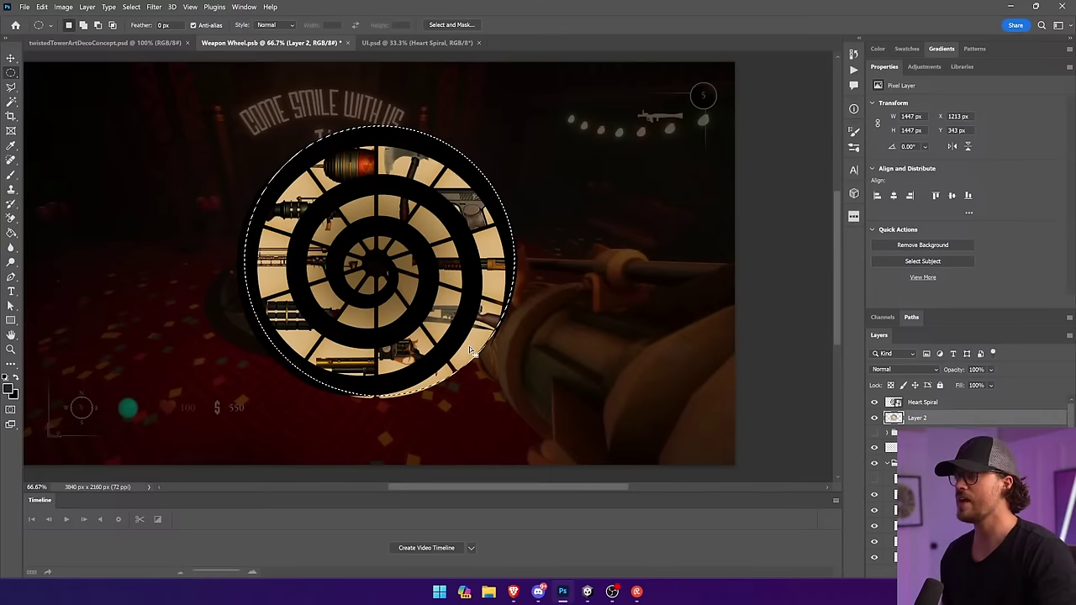
Fill the circular selection with tan sampled from the wheel on a new layer beneath the Heart Spiral, and deselect.
left_click(11, 233)
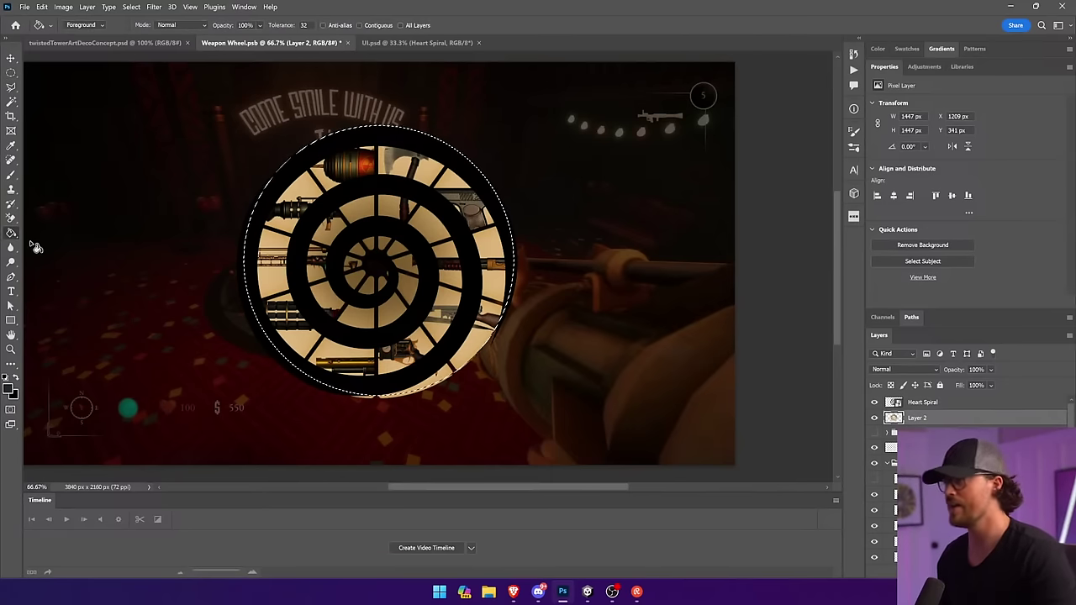
key("ctrl+shift+alt+n")
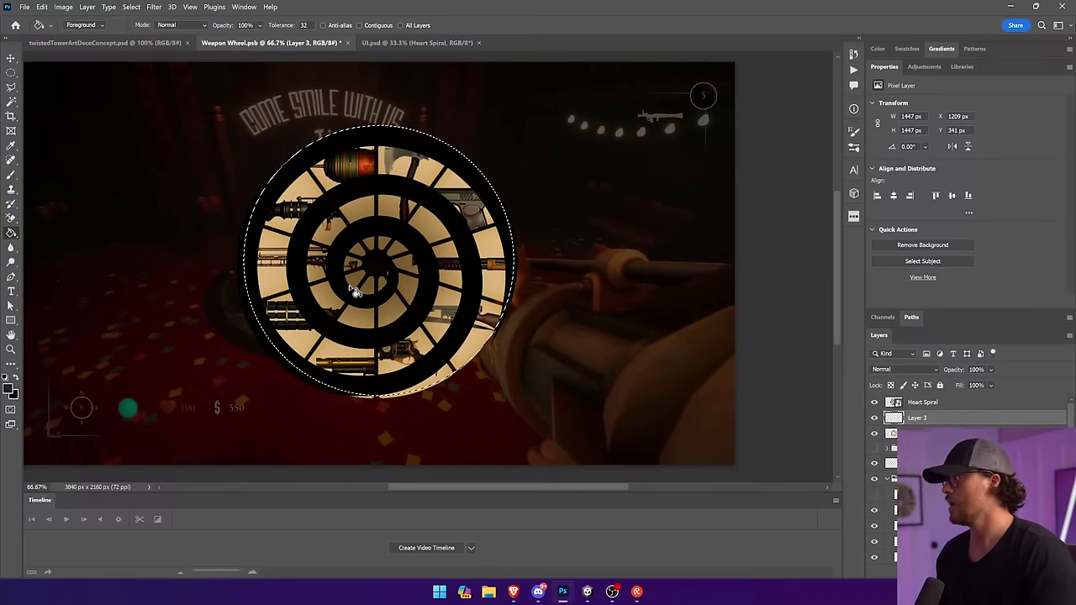
key("i")
mouse_move(504, 286)
left_mouse_down()
mouse_move(516, 276)
mouse_move(490, 238)
left_mouse_up()
key("alt+BackSpace")
key("ctrl+d")
key("v")
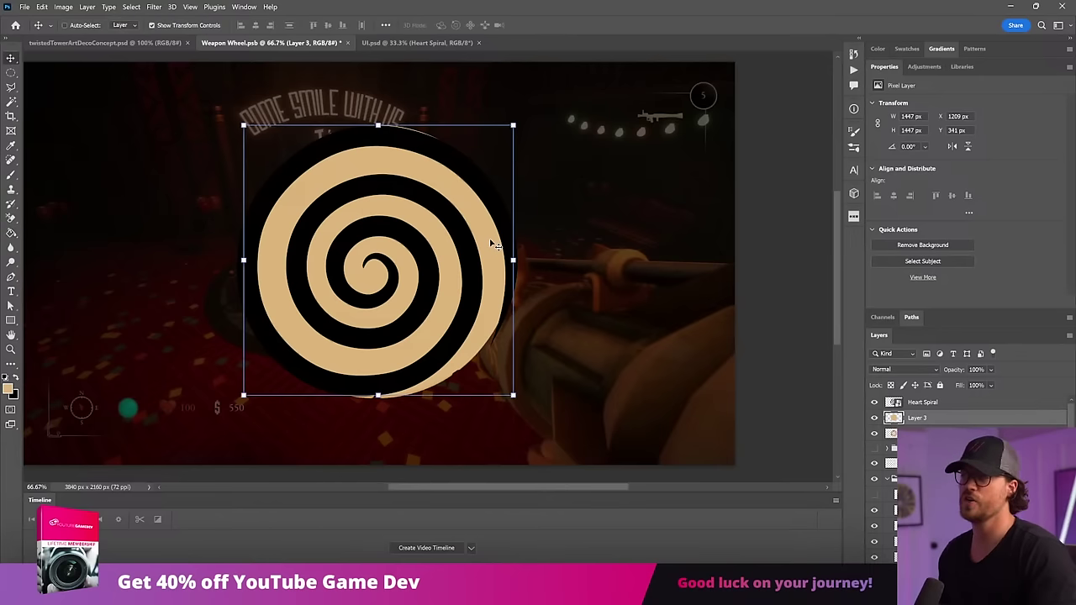
left_click(761, 222)
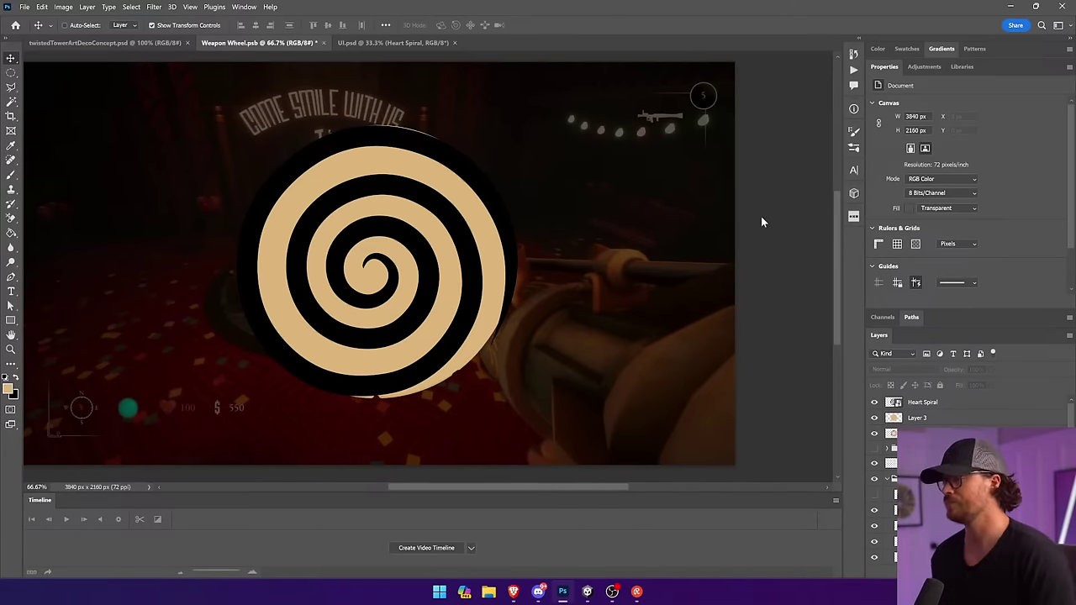
Apply a Gaussian Blur with an 18 px radius to the background Reference layer.
scroll(900, 412, "down", 5)
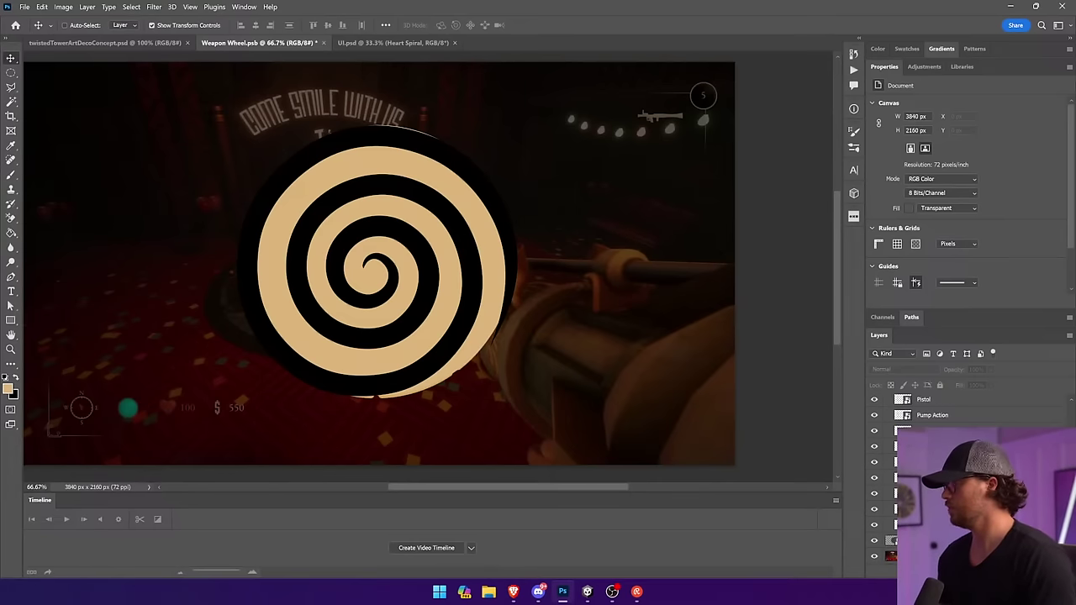
left_click(925, 557)
left_click(154, 7)
mouse_move(189, 139)
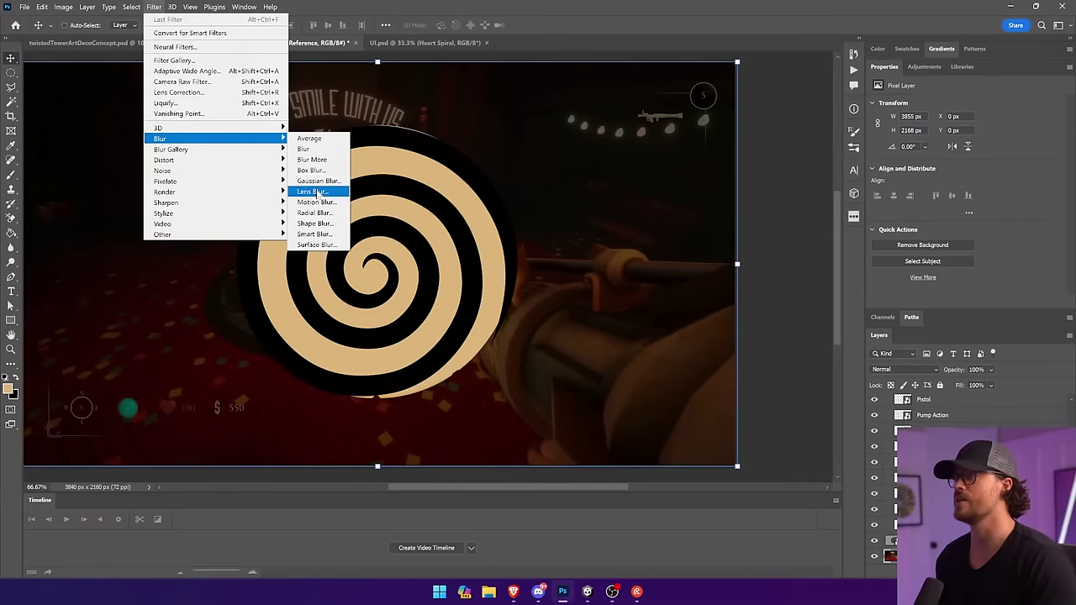
left_click(317, 181)
left_click_drag(758, 266, 773, 266)
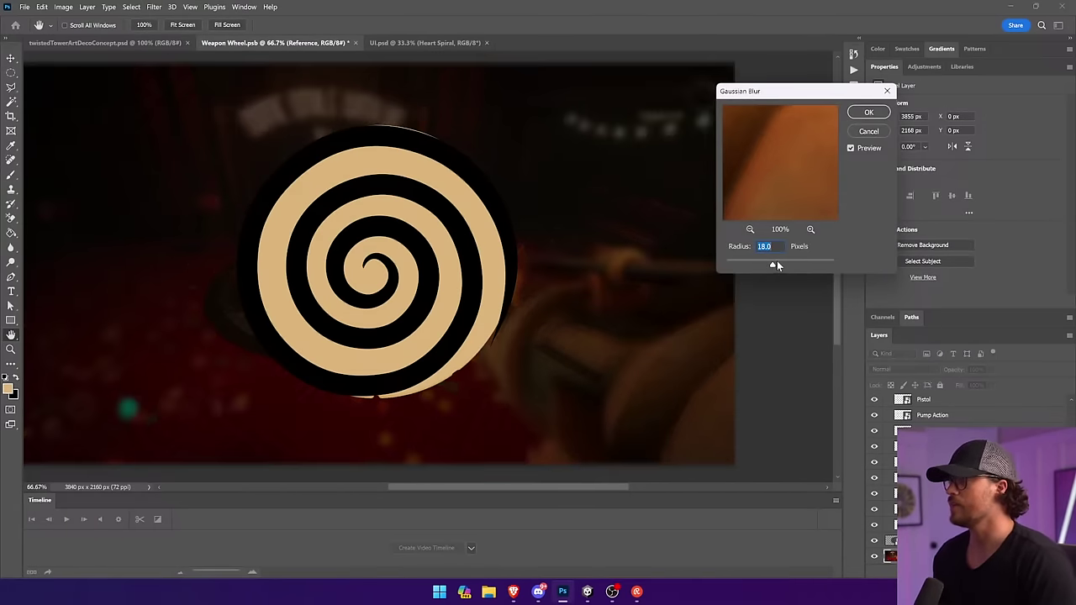
left_click(868, 111)
Enlarge the blurred Reference layer to about 5187 by 2917 px so it extends past the canvas edges, and deselect it.
key("v")
left_click_drag(666, 125, 617, 193)
left_click_drag(534, 385, 623, 18)
key("Return")
left_click_drag(666, 192, 576, 173)
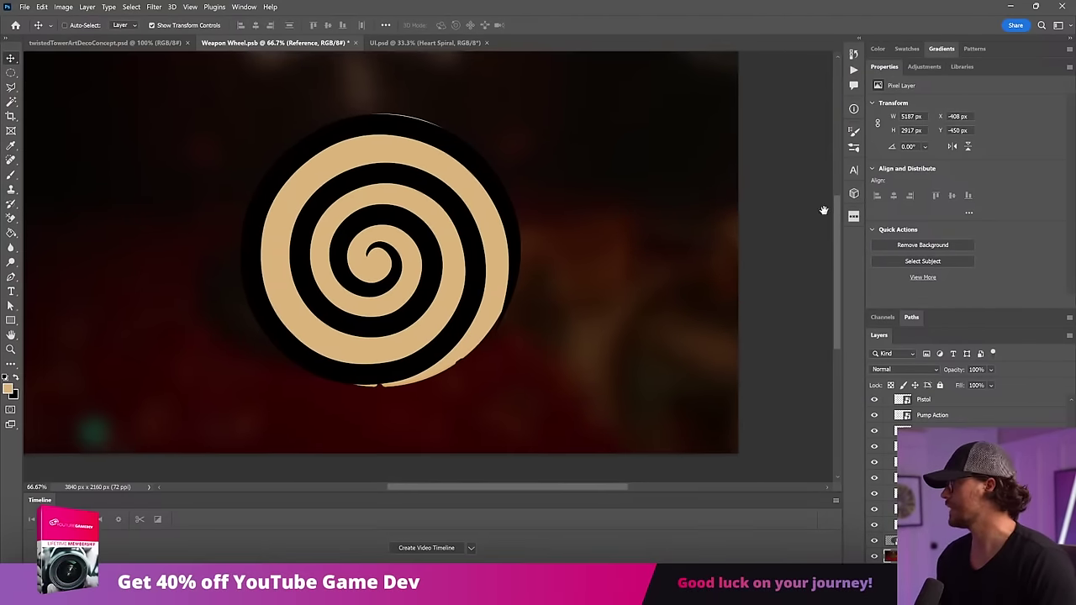
left_click(783, 216)
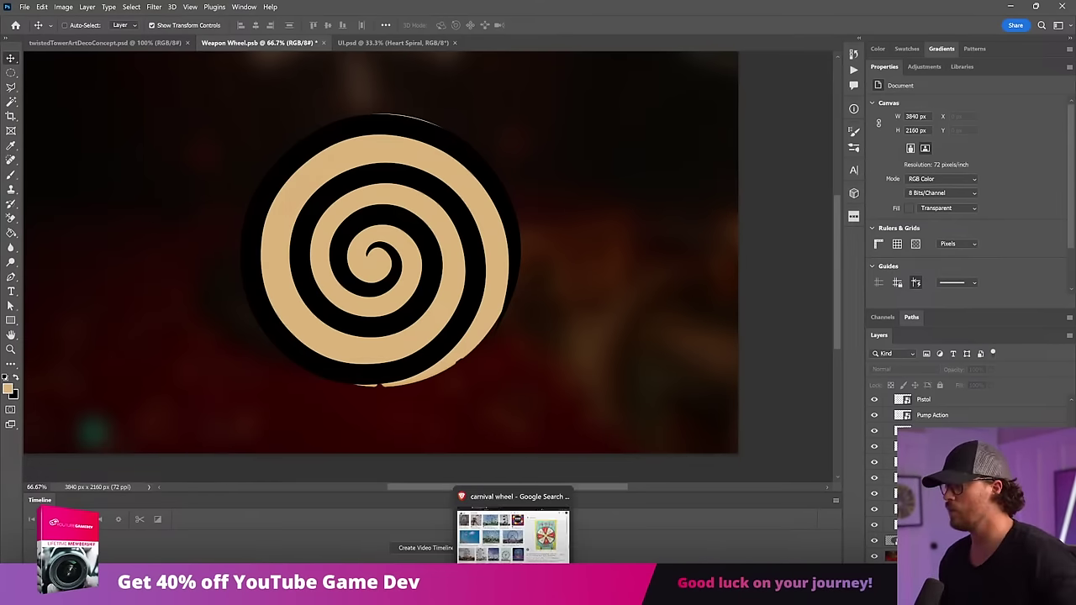
Switch to the browser, search images for "lollypop cartoon", and open the Adobe Stock result with three spiral lollipops.
left_click(513, 592)
triple_click(160, 58)
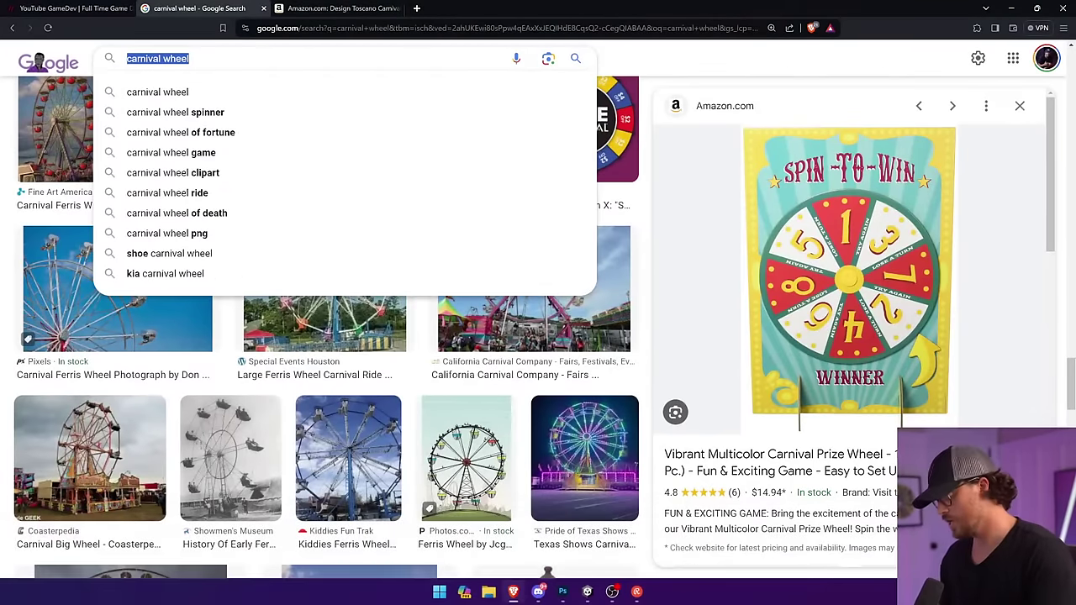
type("lollypop cartoon")
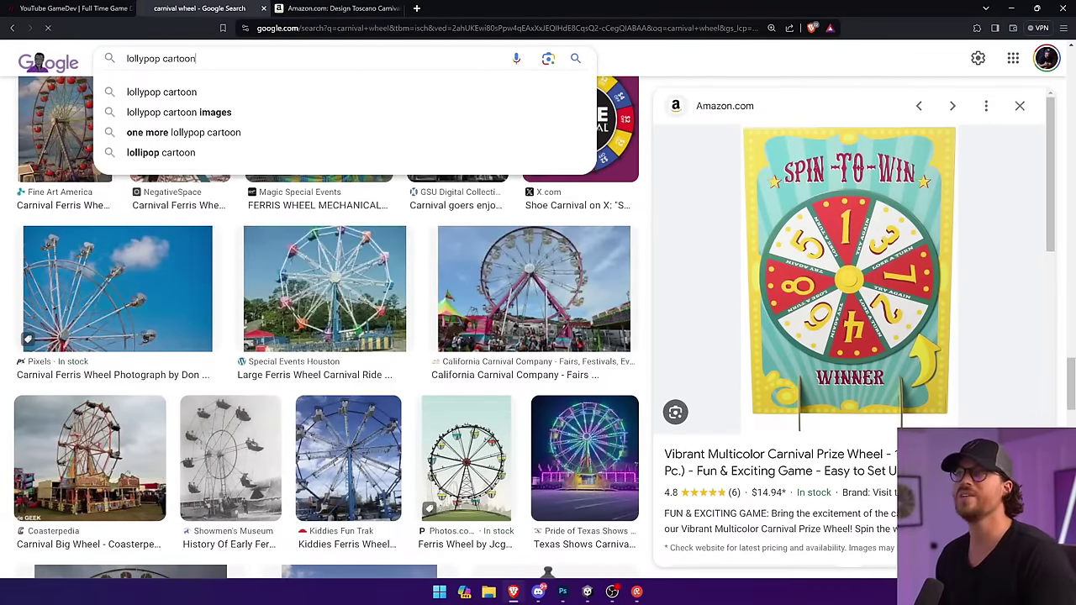
key("Return")
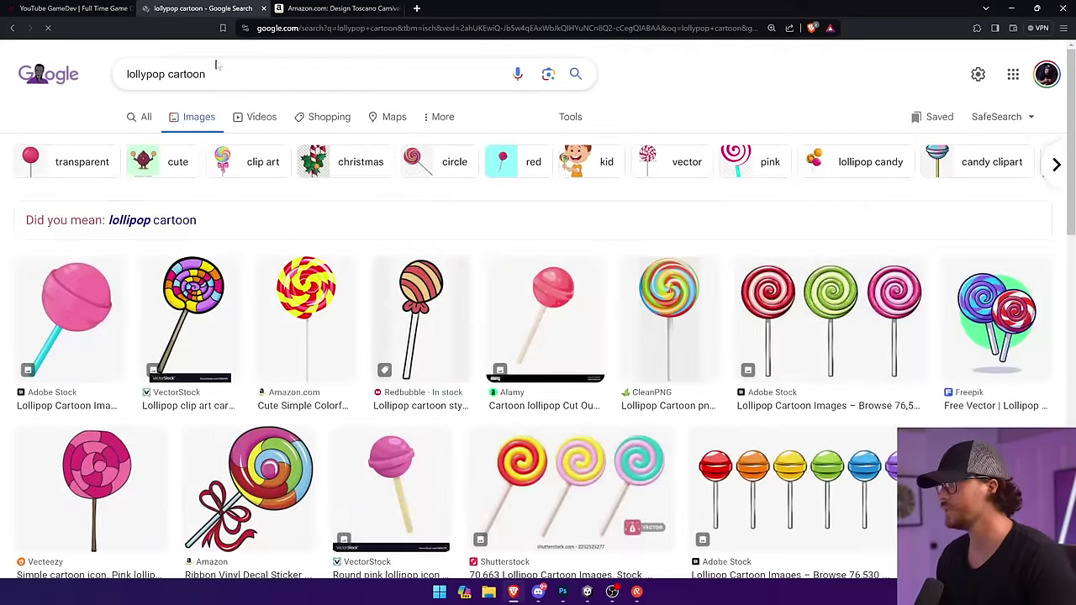
left_click(762, 294)
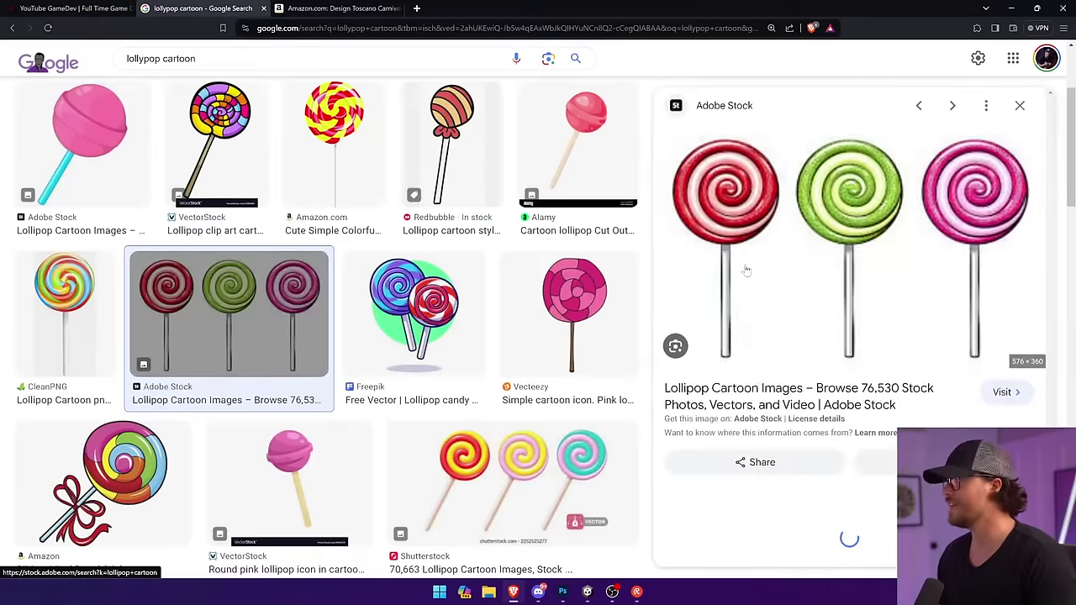
Capture screen snips of the red spiral lollipop in the preview and the red-and-yellow lollipop among the results.
key("super+shift+s")
left_click_drag(672, 137, 790, 258)
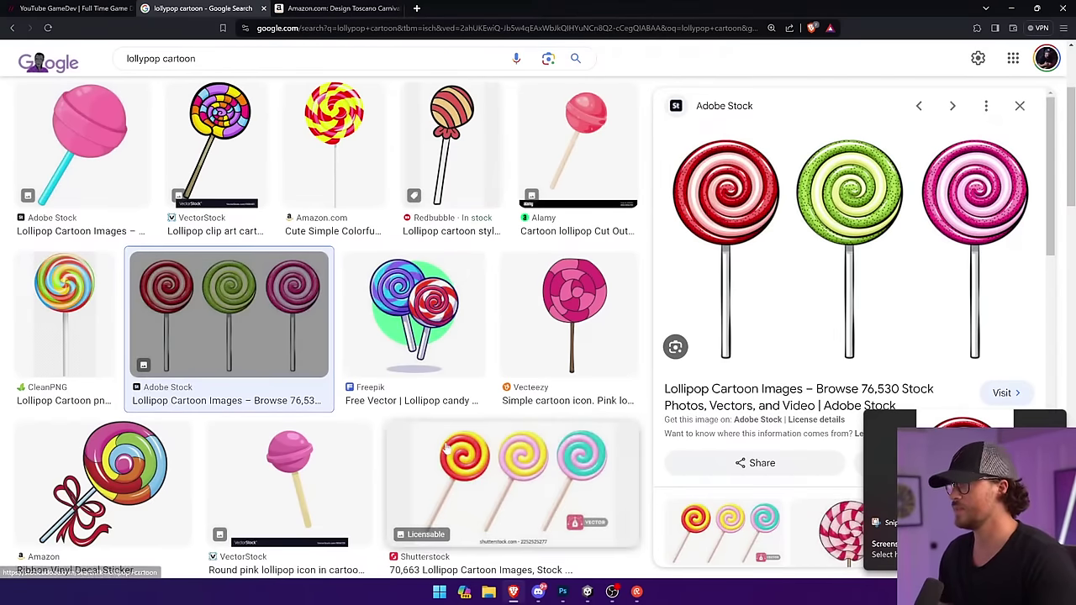
key("super+shift+s")
left_click_drag(430, 424, 500, 495)
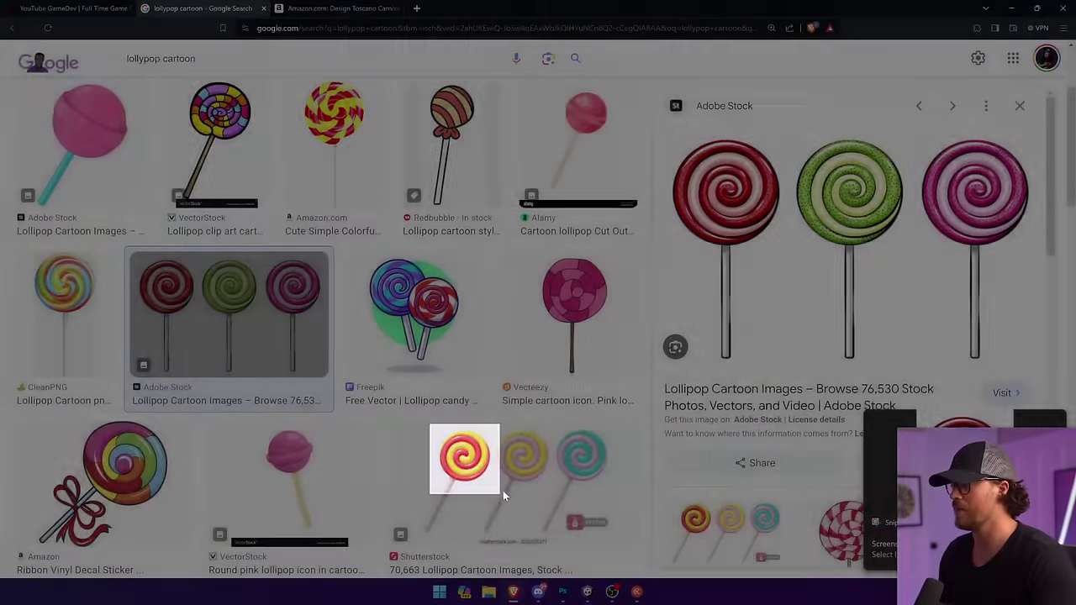
Switch back to Photoshop, paste the lollipop snip, enlarge it to about 1522 px square, and place it beside the spiral.
key("alt+Tab")
key("ctrl+v")
left_click_drag(383, 252, 318, 331)
left_click_drag(339, 308, 579, 122)
key("Return")
left_click_drag(508, 220, 162, 260)
Delete the black Heart Spiral layer and search the Noun Project icon library for "lollypop".
left_click(418, 232, "ctrl")
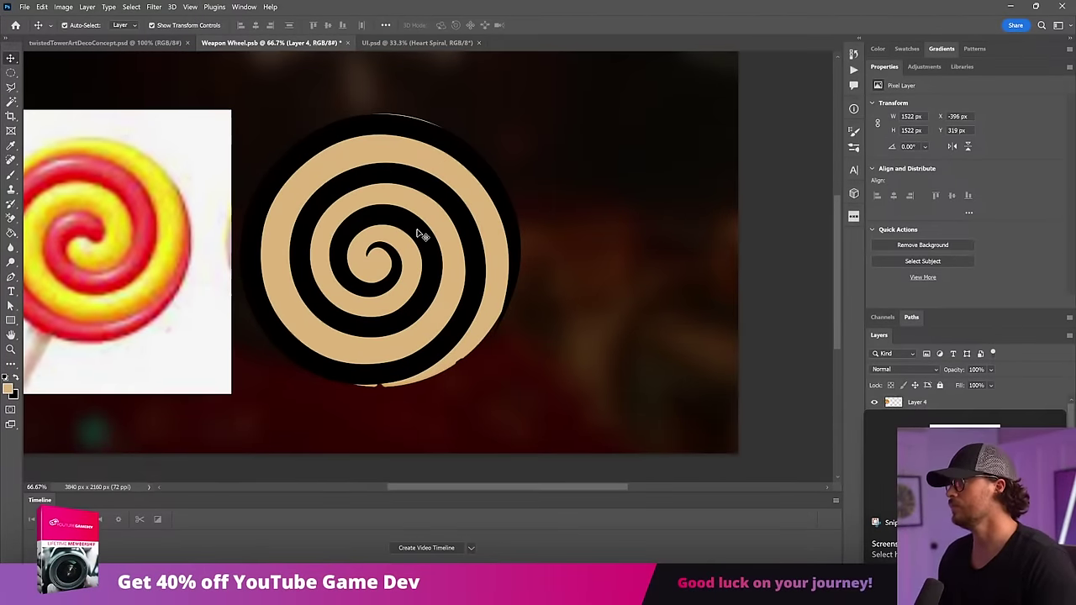
key("Delete")
left_click(854, 216)
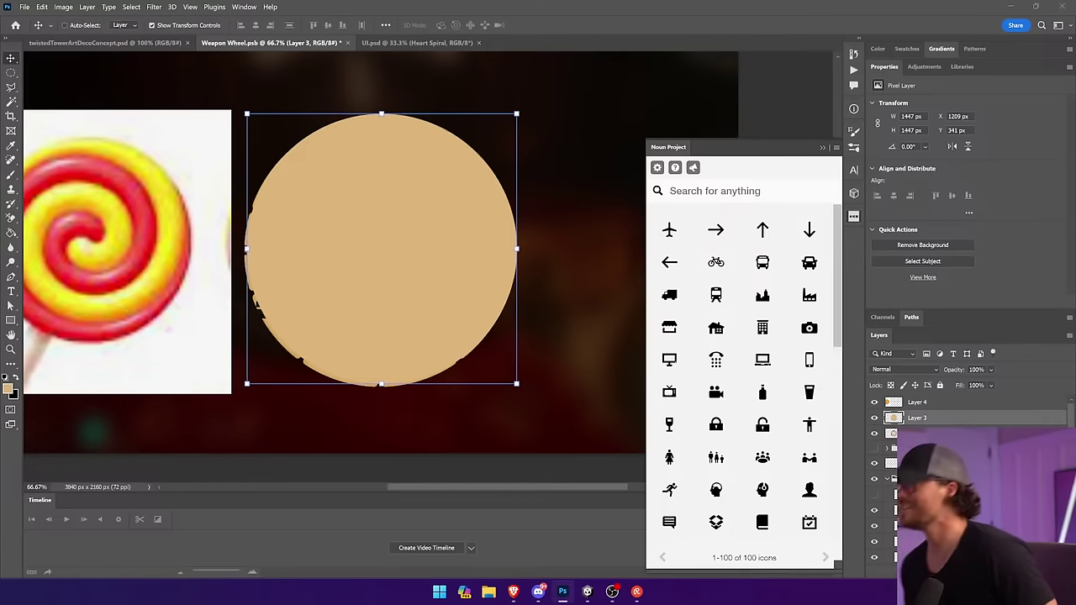
left_click(715, 195)
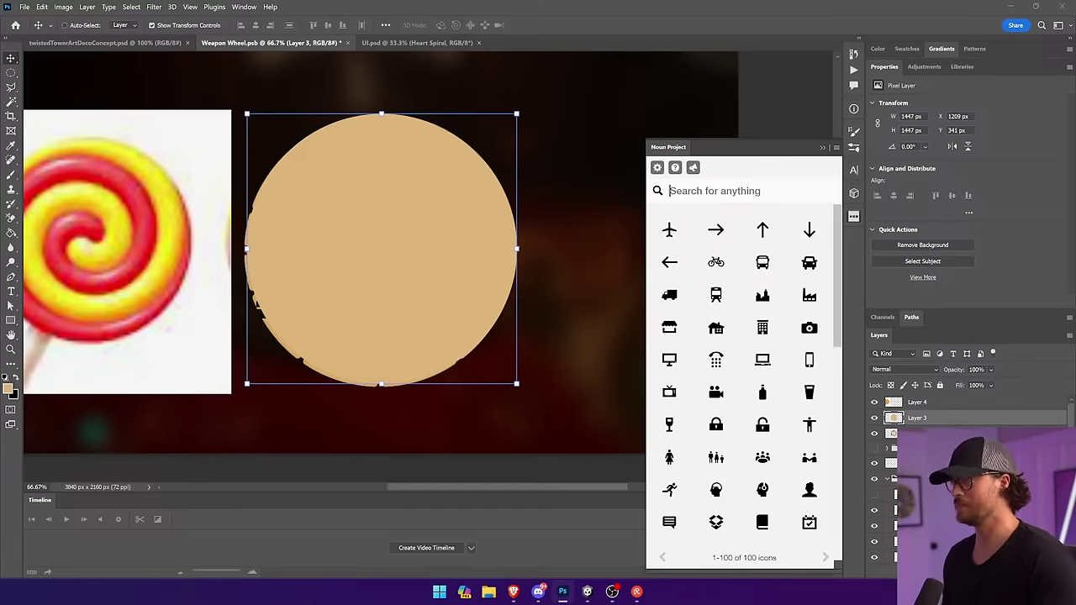
type("lollypop")
key("Return")
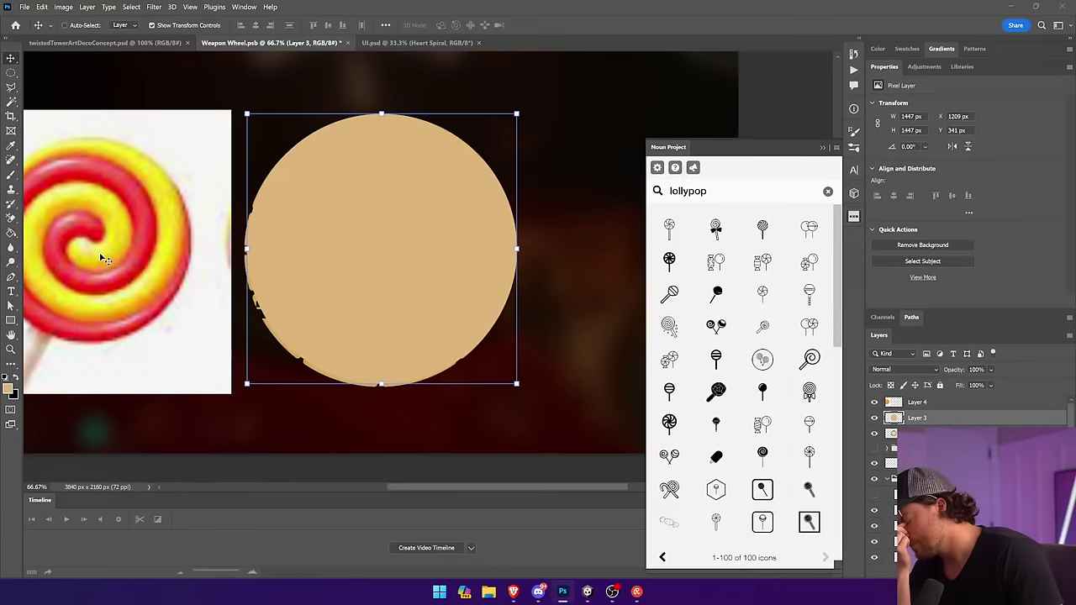
Undo the Heart Spiral deletion and the placement and pasting of the lollipop reference image.
key("ctrl+z")
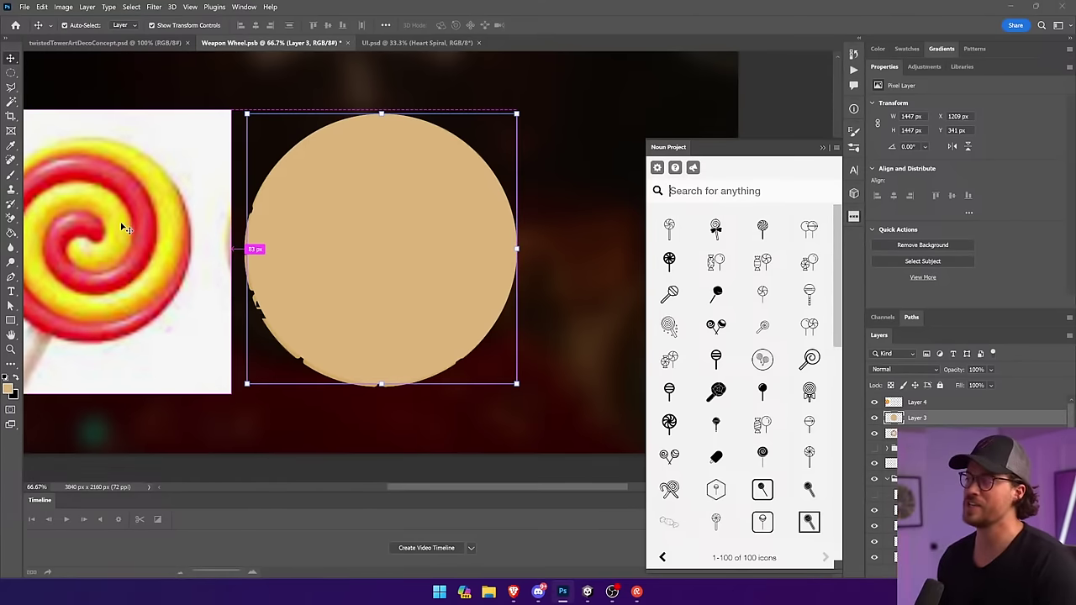
key("ctrl+z")
key("ctrl+z")
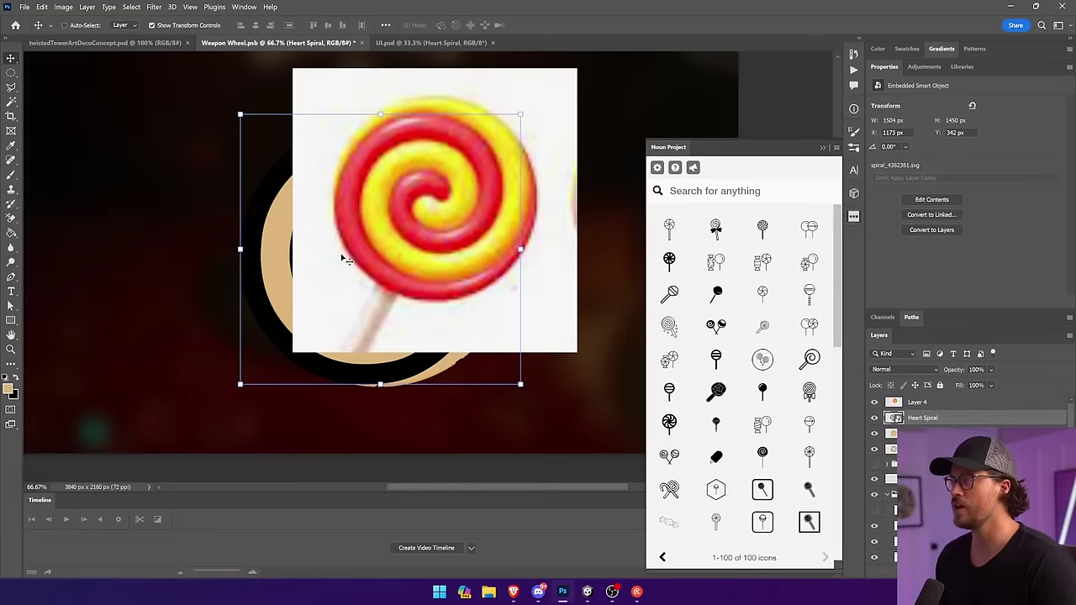
left_click(430, 221, "ctrl")
key("ctrl+z")
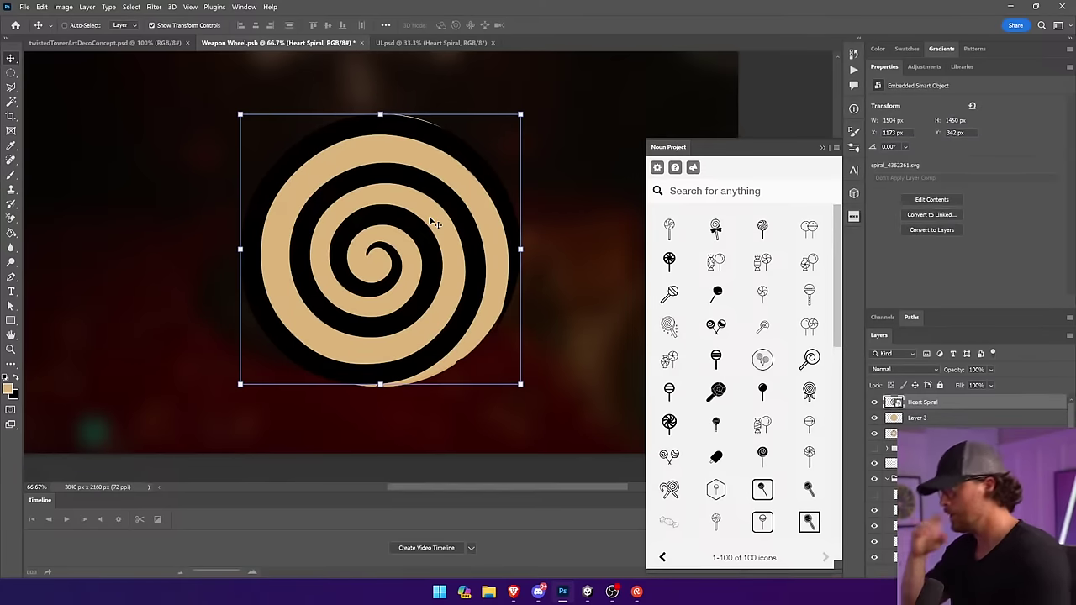
Enlarge the Heart Spiral to about 1876 by 1810 px, reposition it over the tan circle, and clip it to that circle's layer.
left_click_drag(432, 219, 361, 244)
left_click_drag(465, 268, 617, 267)
left_click_drag(509, 275, 508, 250)
key("Return")
left_click(930, 406, "alt")
Hide the group holding the individual weapon layers and delete the merged wheel layer below the tan circle.
left_click(923, 418)
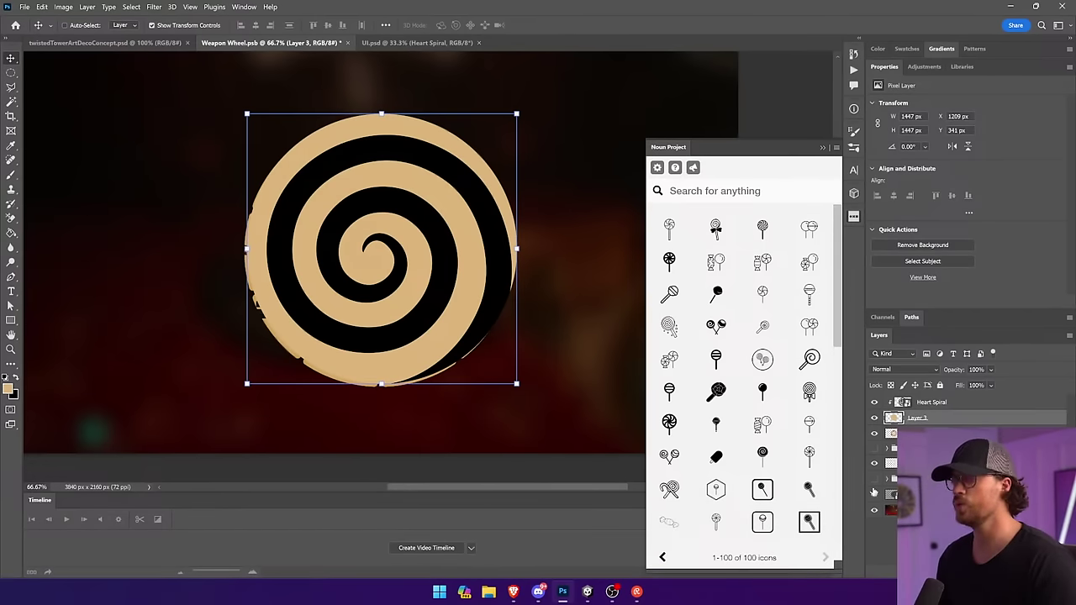
left_click(894, 498)
left_click(875, 495)
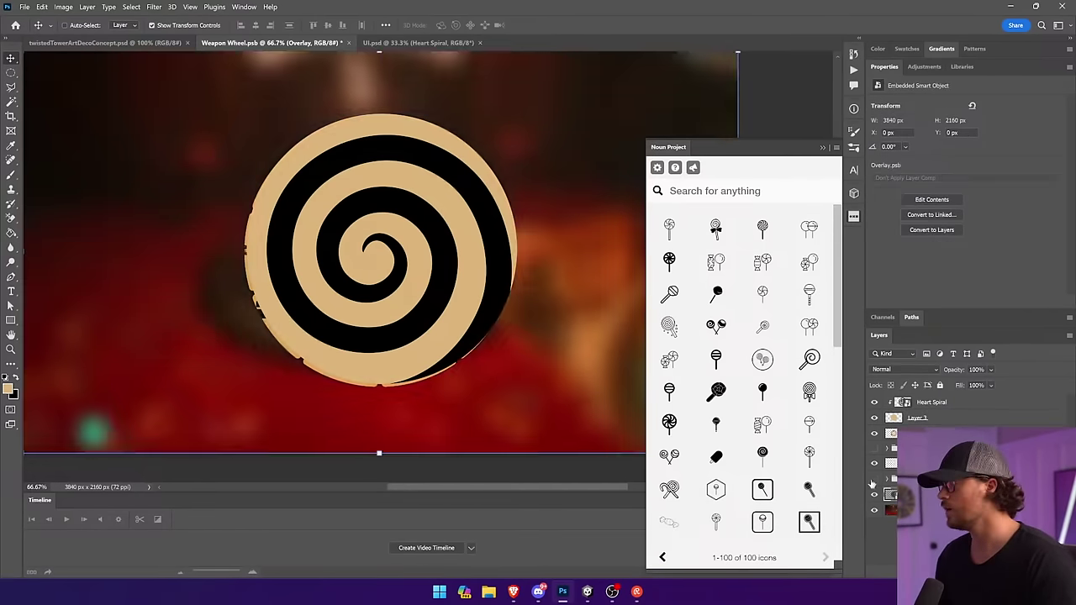
left_click(874, 496)
left_click(929, 418)
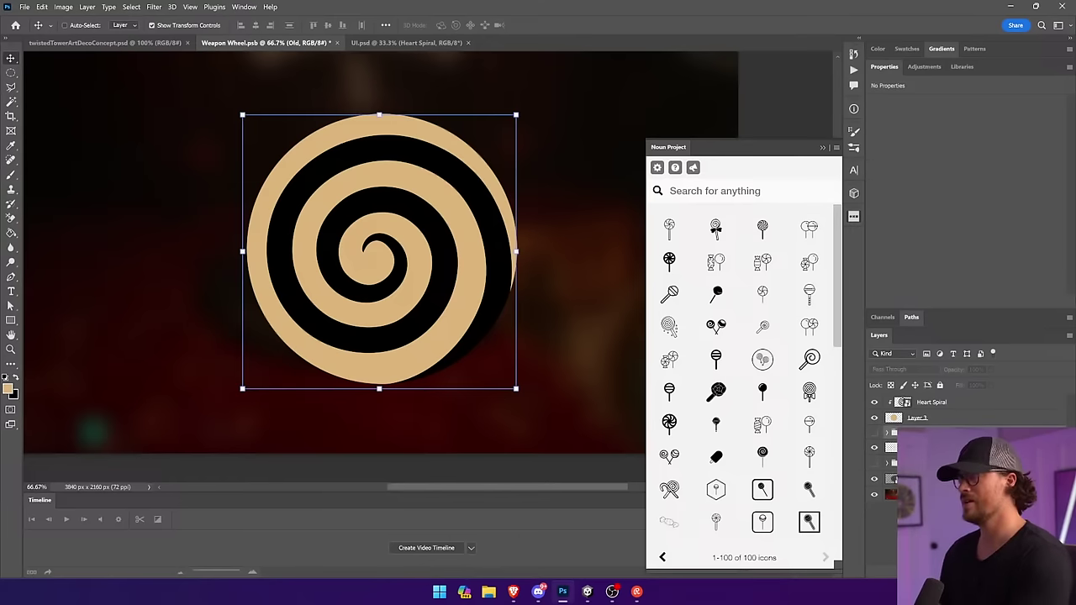
With the Heart Spiral layer selected, sample the red of the heart in UI.psd as the foreground color and return to Weapon Wheel.psb.
left_click(934, 403)
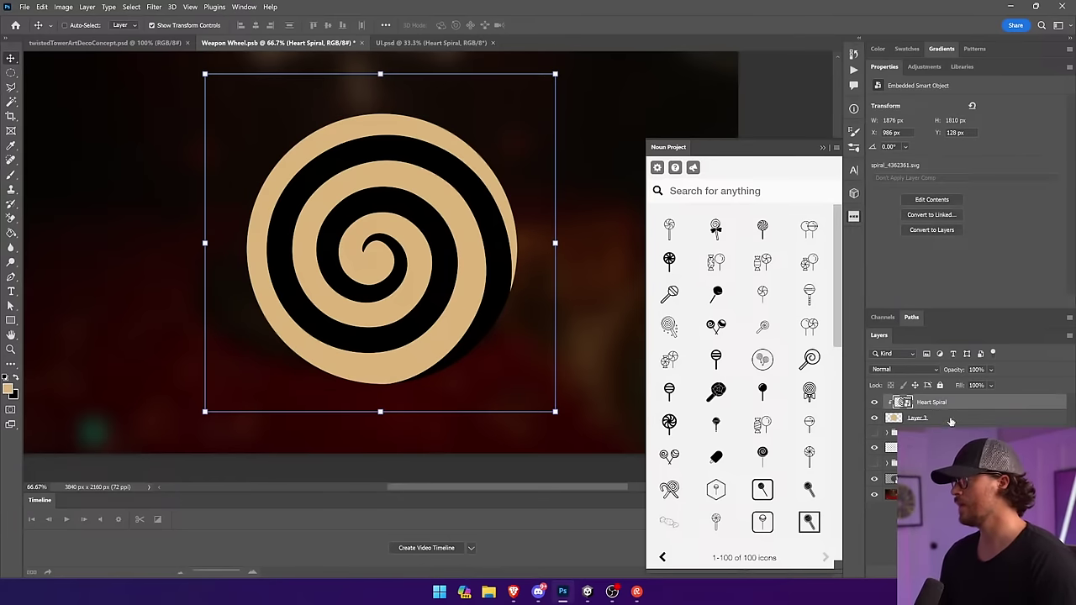
left_click(951, 419)
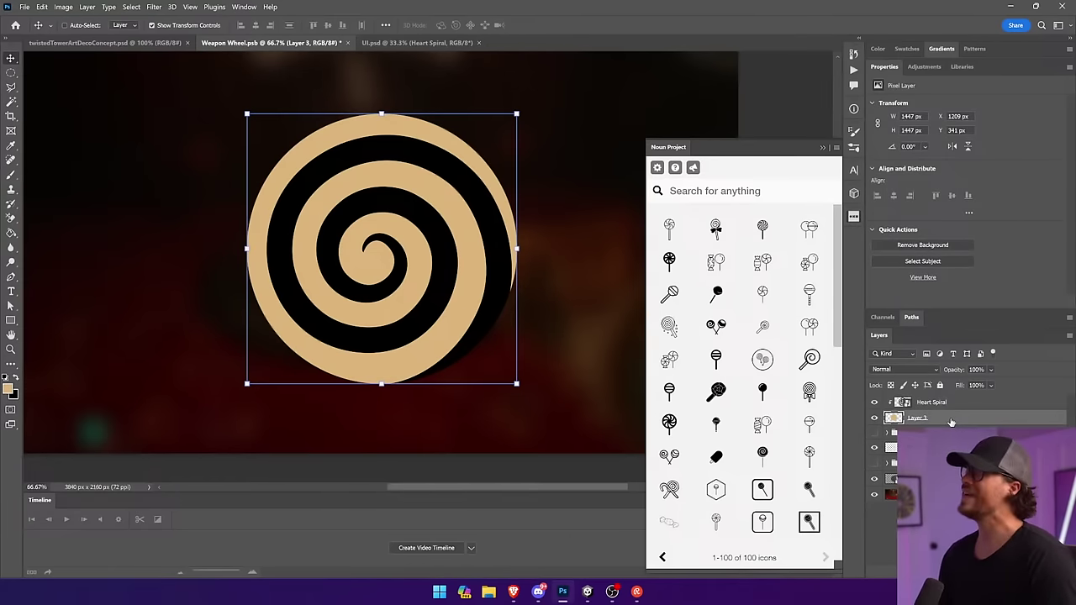
left_click(958, 404)
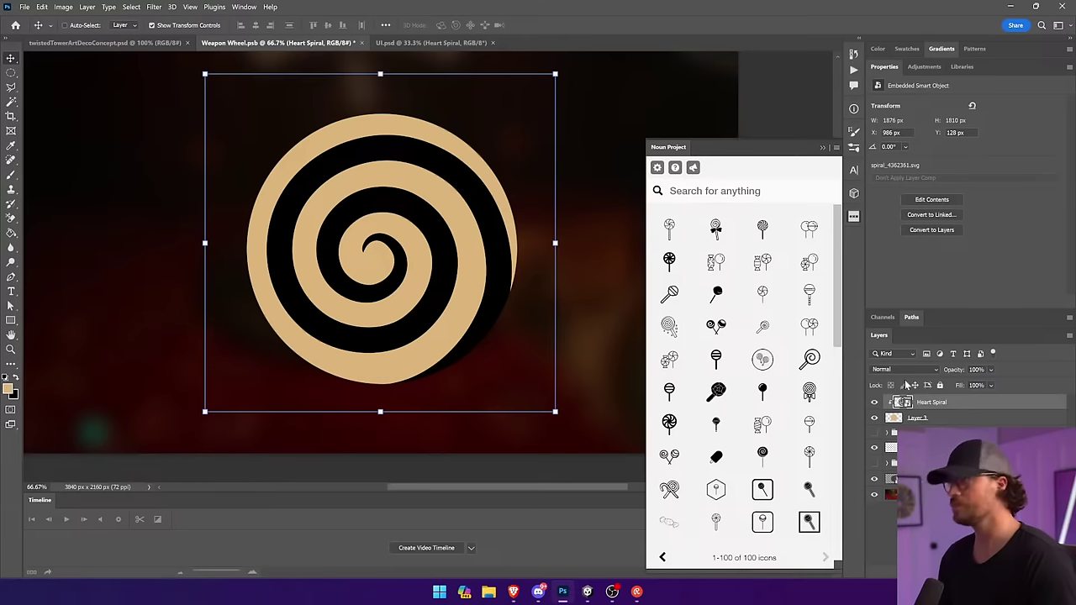
left_click(425, 43)
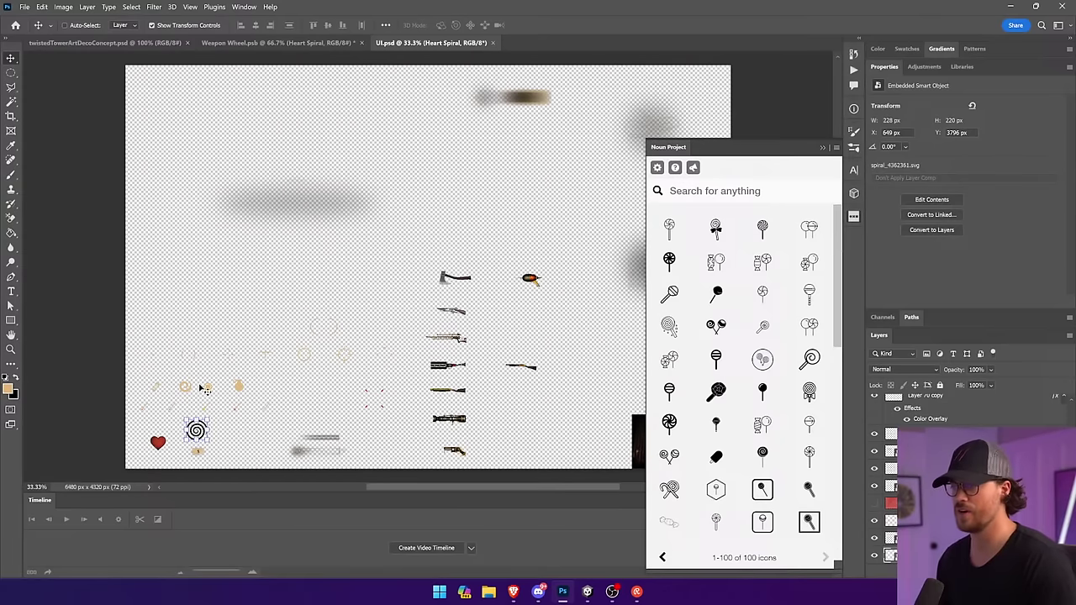
key("z")
left_click_drag(149, 428, 200, 463)
key("i")
left_click(239, 252)
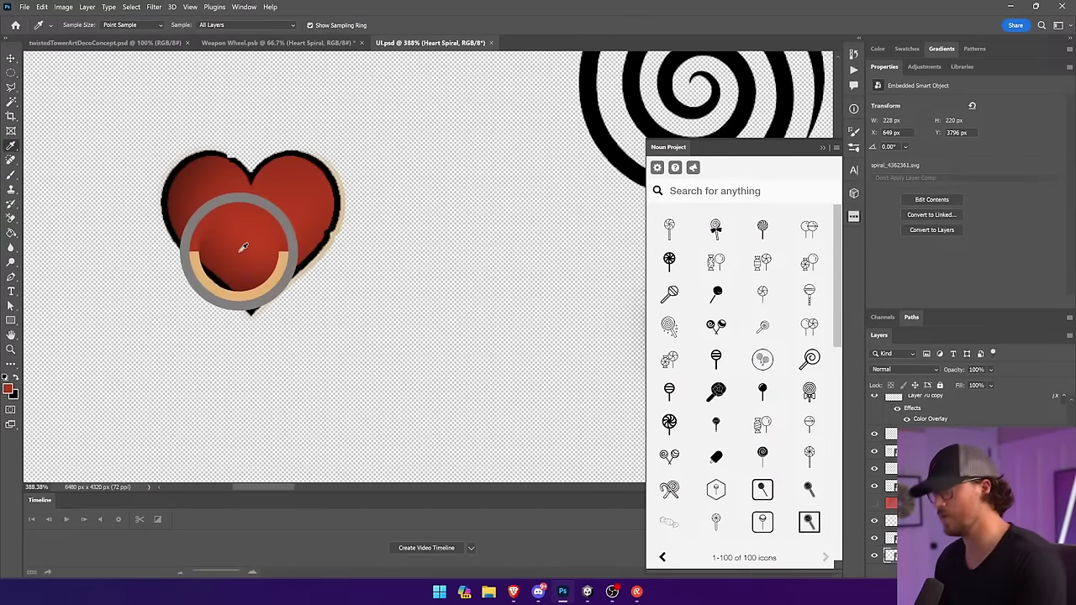
key("g")
left_click(277, 43)
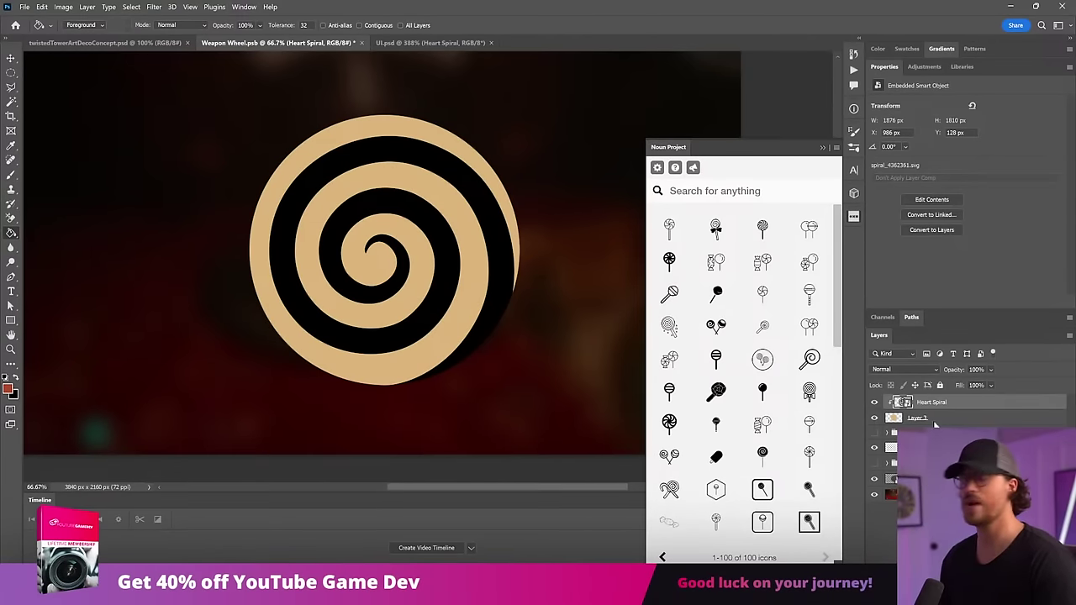
Add a Color Overlay to the Heart Spiral layer, starting from the sampled foreground red and shifting it to a brighter, more saturated red.
left_click(967, 530)
left_click(873, 165)
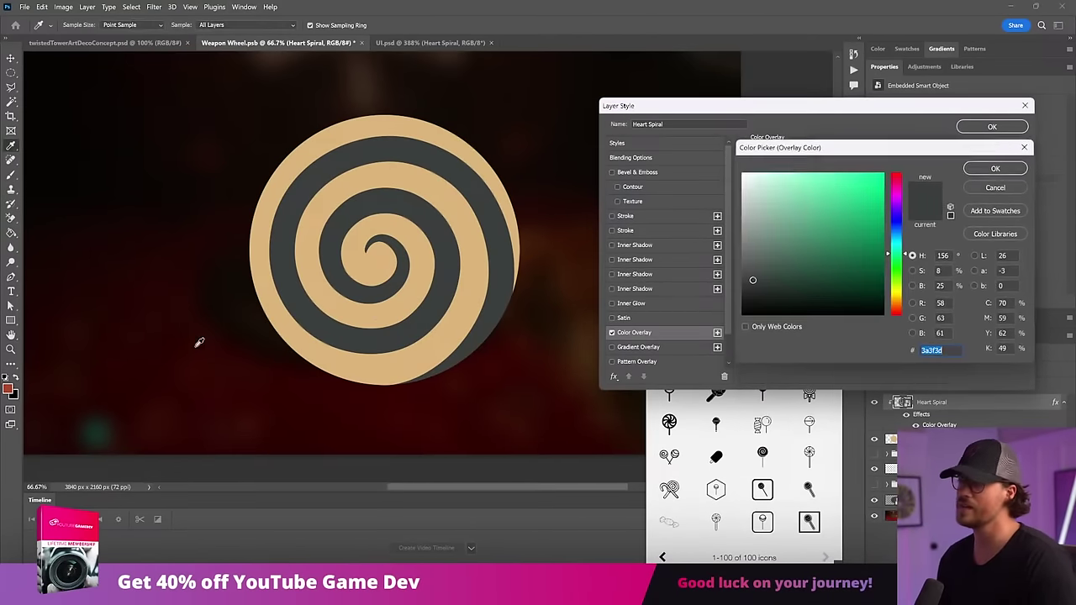
left_click(8, 387)
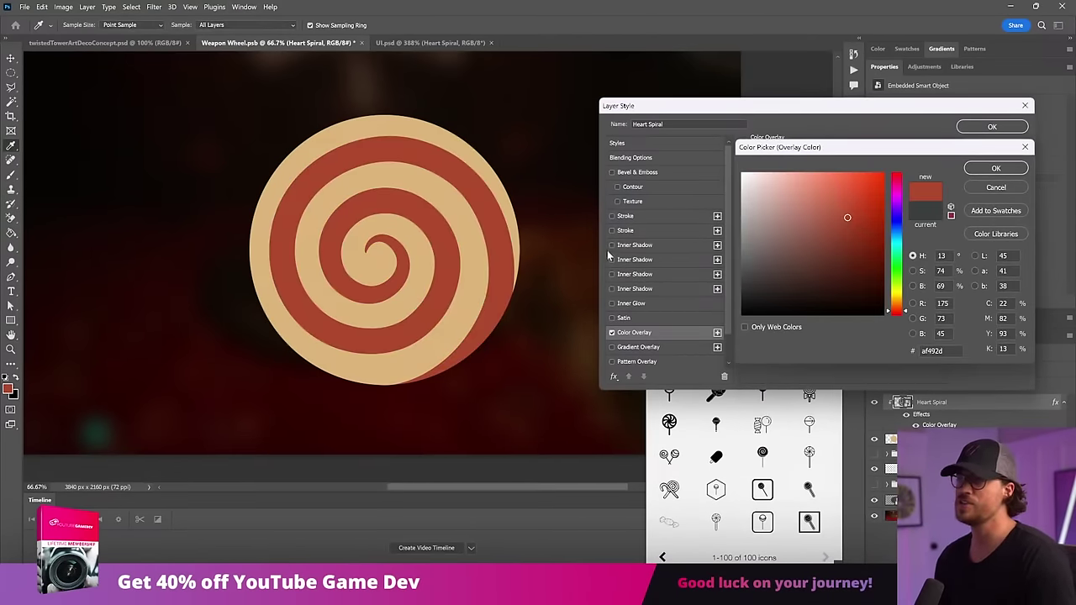
left_click(997, 168)
left_click(873, 168)
left_click(870, 205)
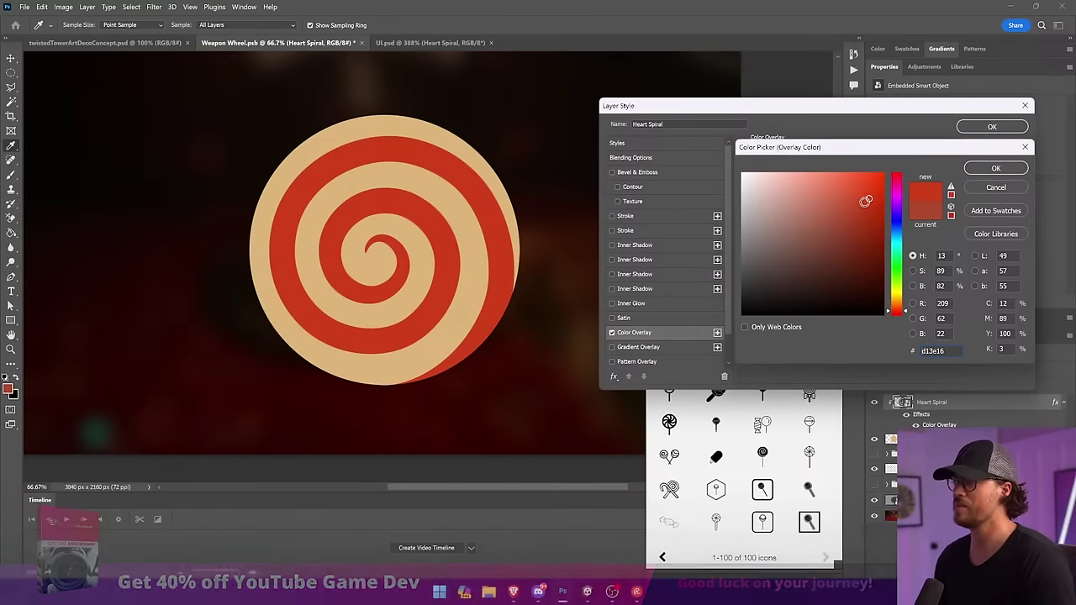
left_click(864, 203)
left_click(995, 168)
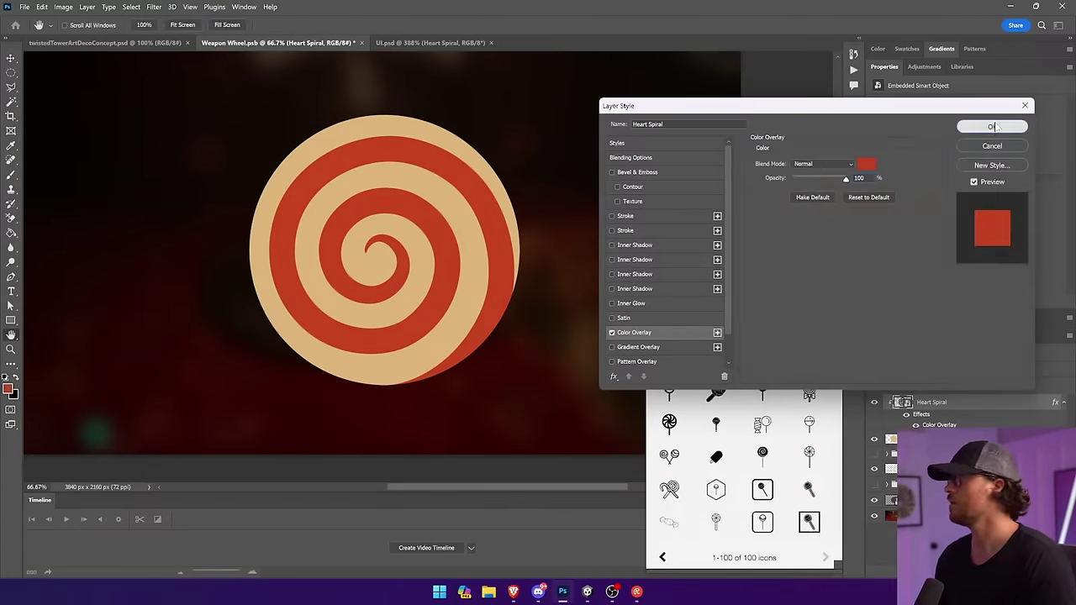
left_click(992, 126)
key("v")
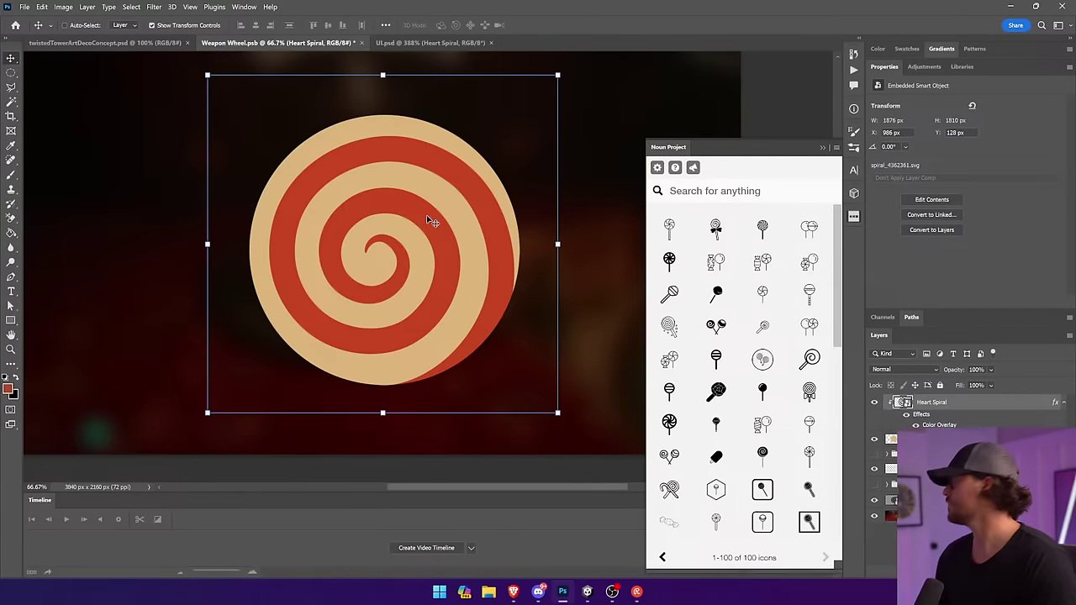
Switch to the browser and look through the "lollypop cartoon" image results for candy spiral references.
left_click(10, 88)
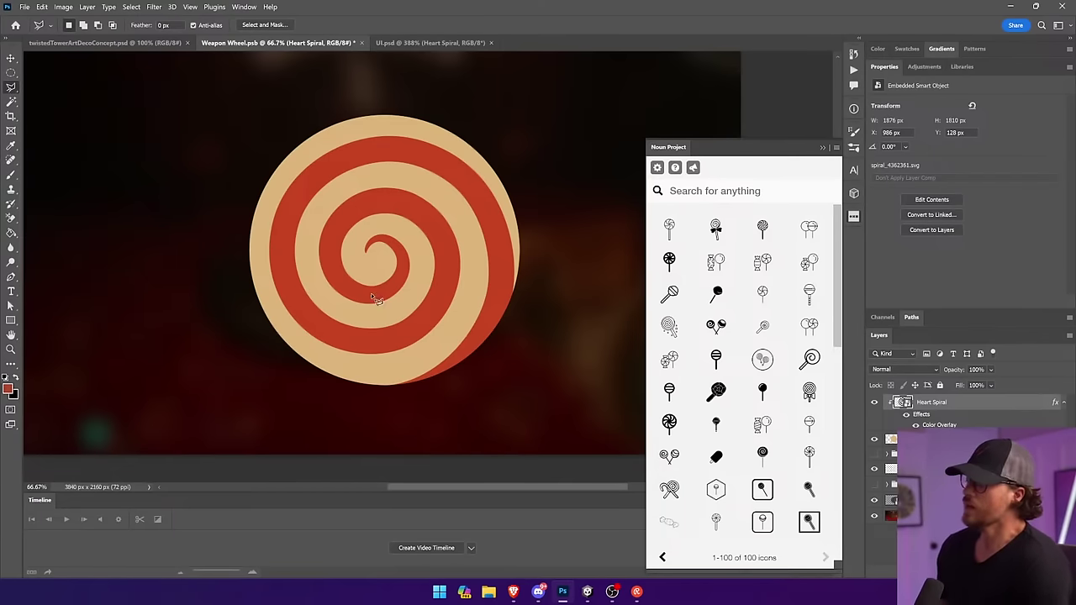
left_click(512, 591)
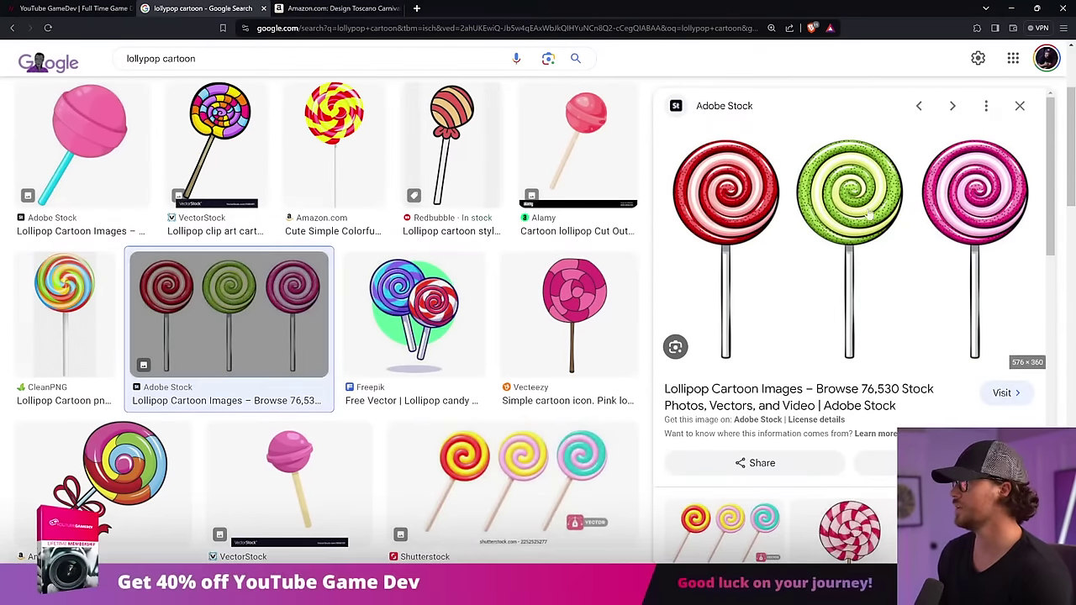
left_click(228, 313)
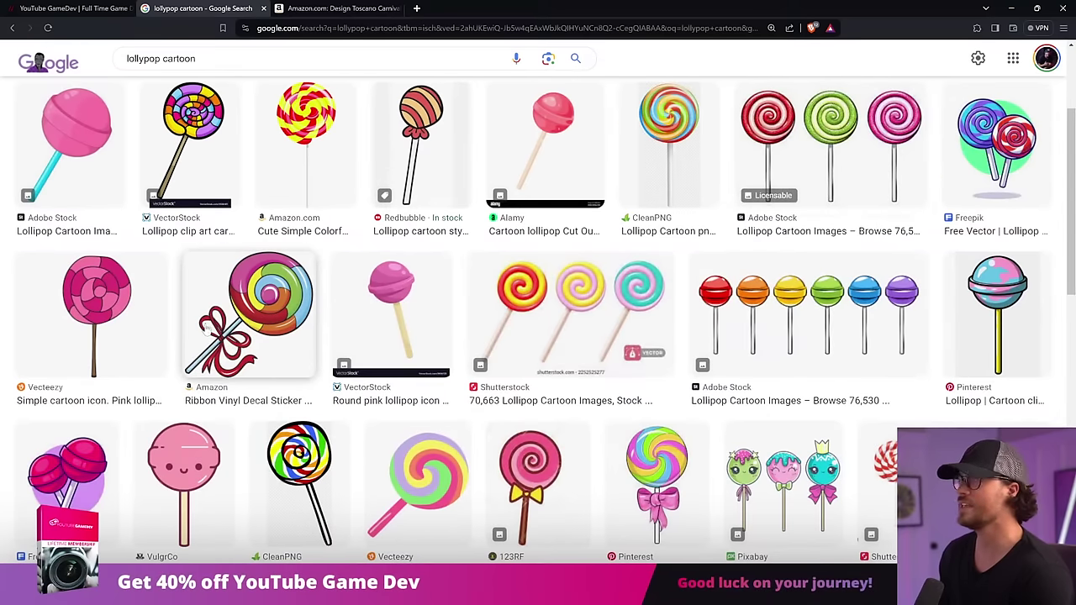
key("alt+Tab")
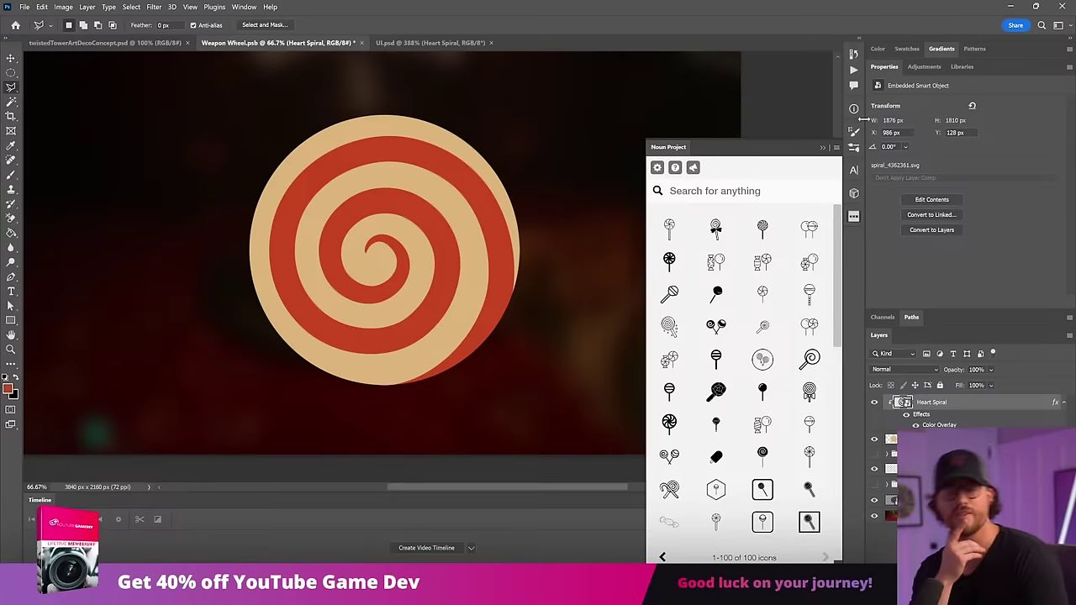
key("alt+Tab")
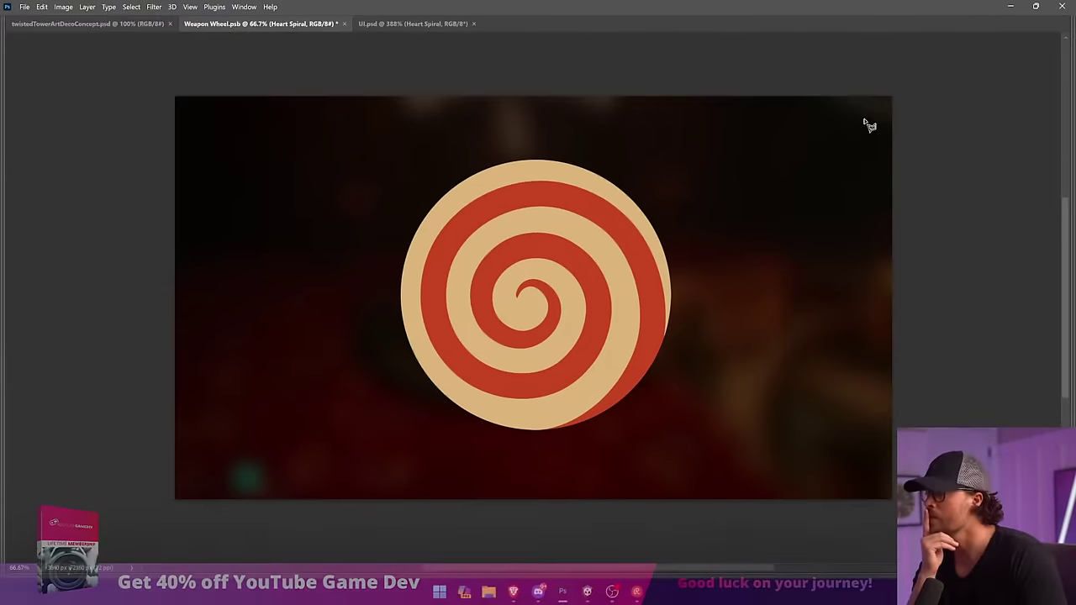
scroll(865, 124, "down", 3)
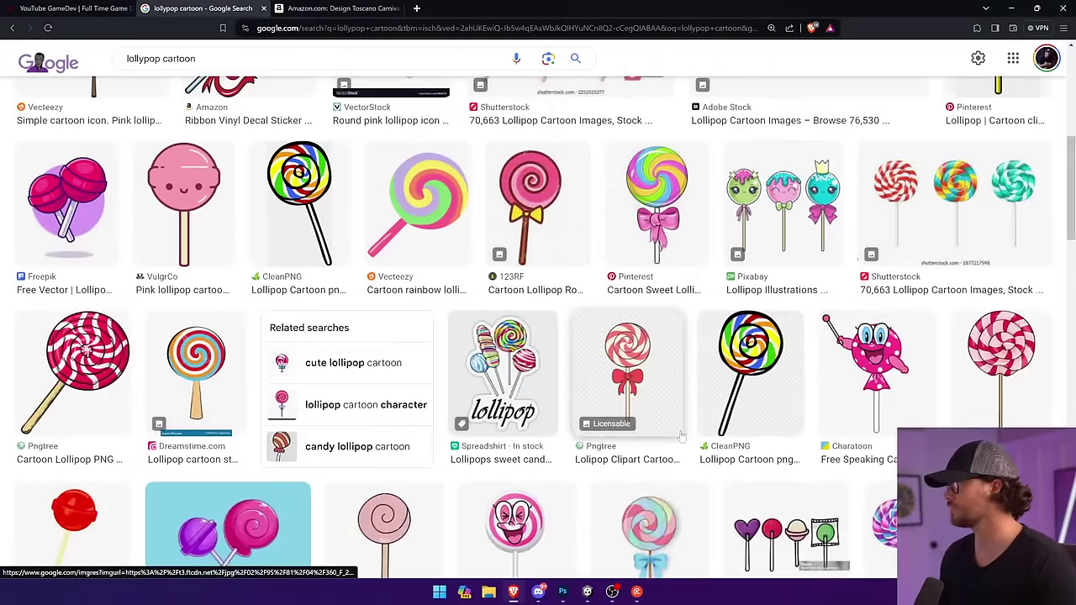
scroll(680, 435, "down", 2)
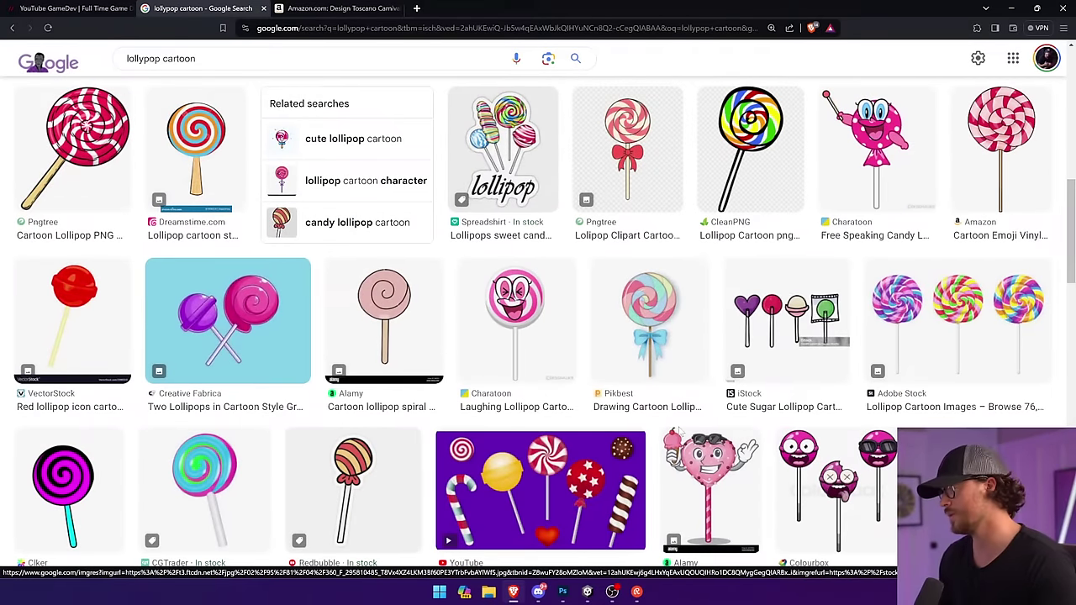
scroll(683, 425, "down", 1)
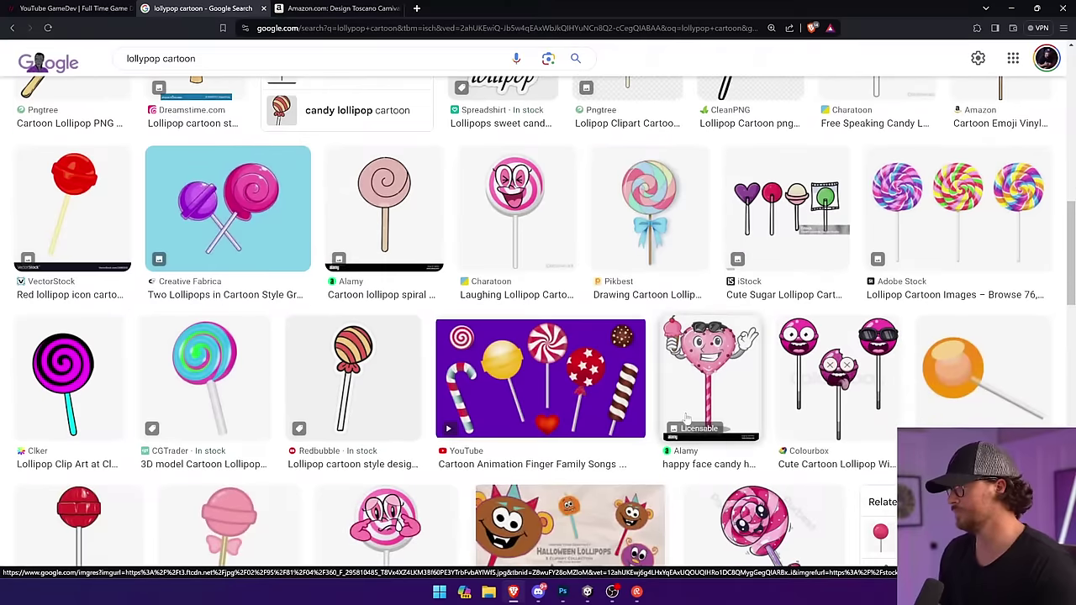
scroll(694, 412, "down", 1)
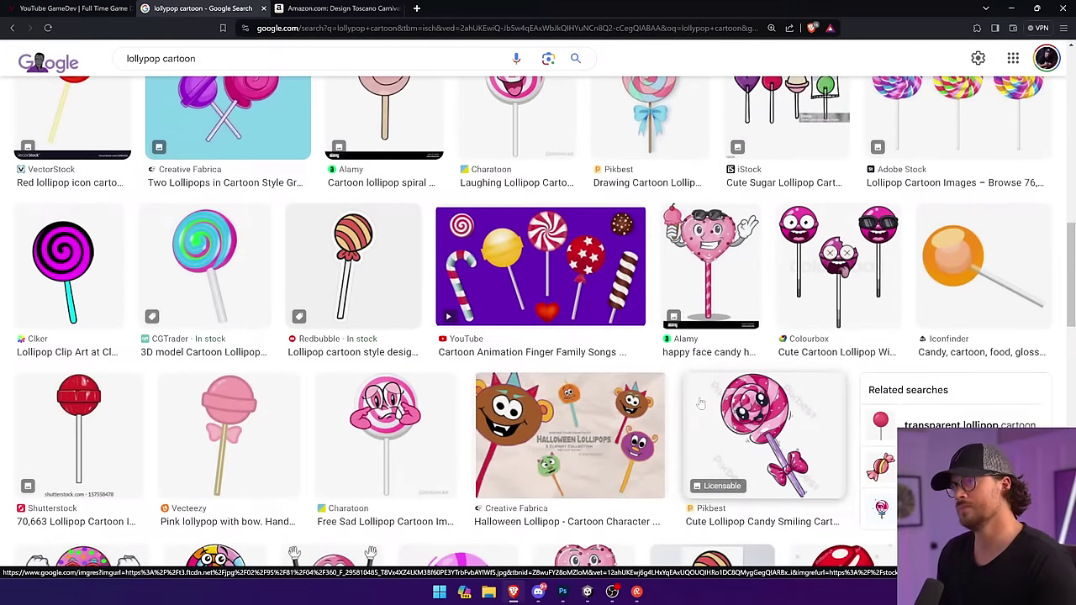
key("alt+Tab")
key("Tab")
type("v")
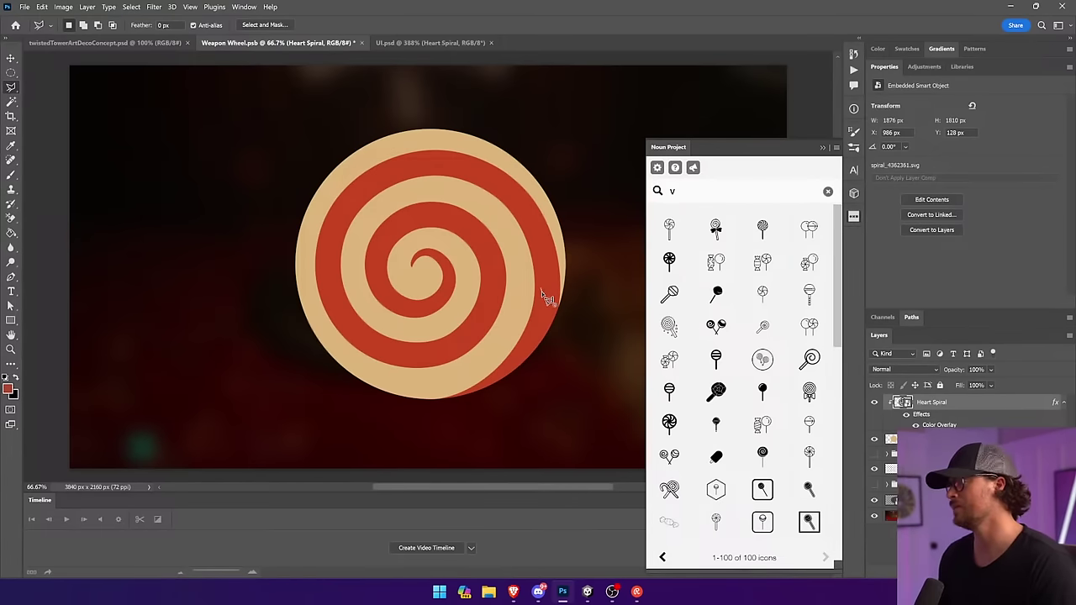
double_click(552, 293)
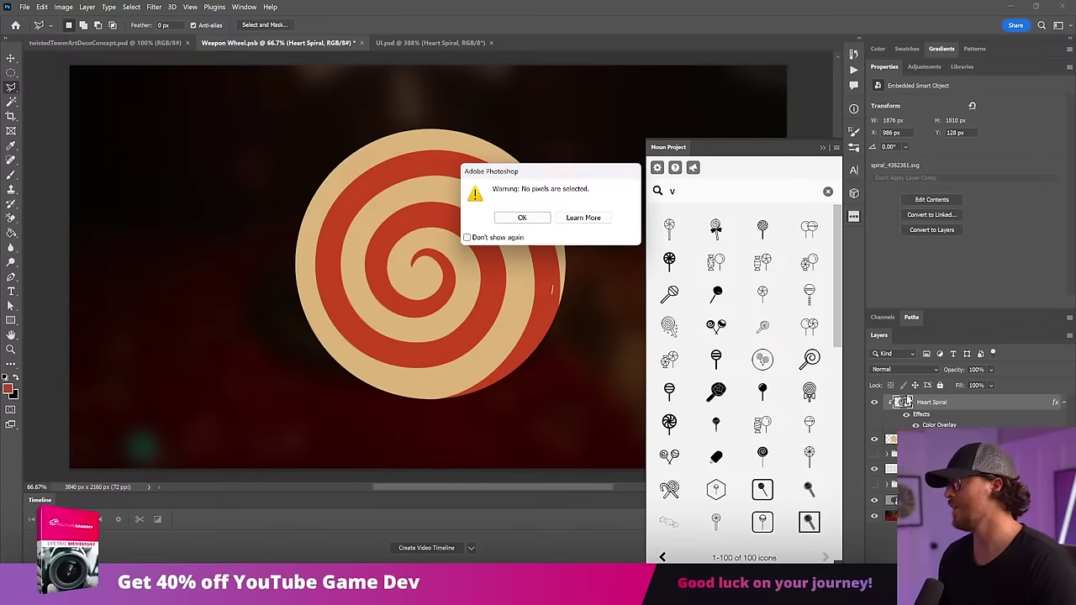
left_click(521, 217)
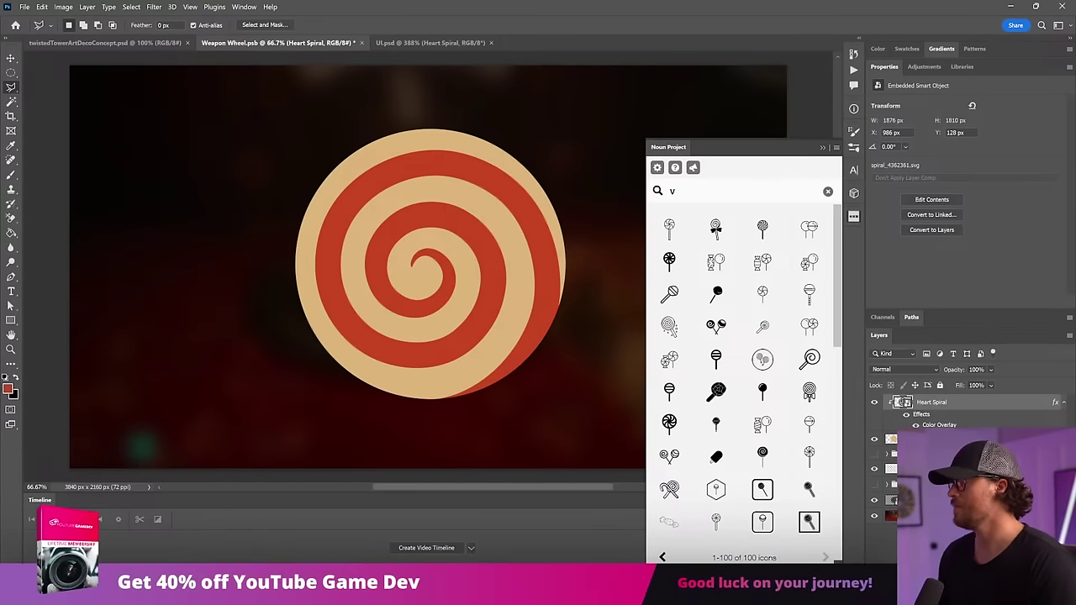
Duplicate the Wheel group and place the copy directly below the tan circle's layer.
left_click(933, 485)
left_click_drag(933, 485, 934, 450)
key("ctrl+j")
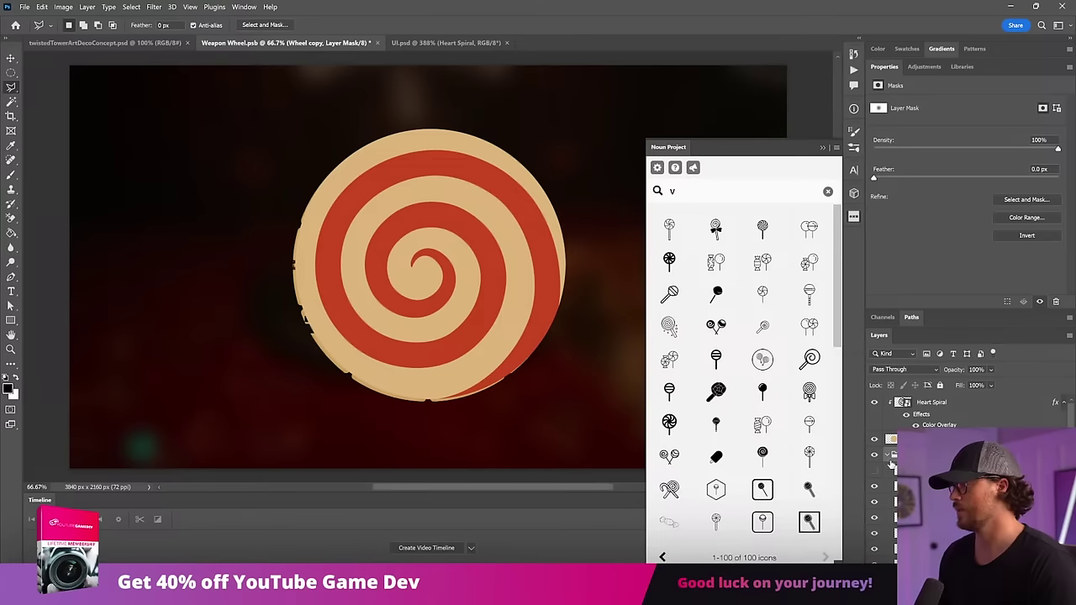
Flatten the Wheel copy group into a pixel layer by converting it to a smart object and rasterizing it, and clip Layer 3 to it.
right_click(947, 455)
left_click(1017, 147)
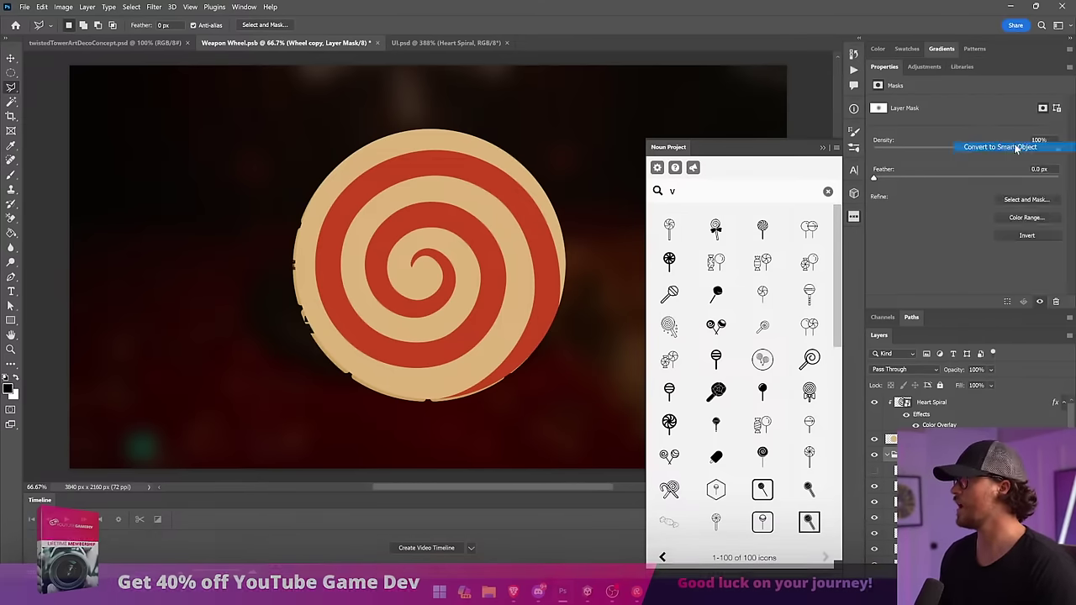
right_click(935, 455)
left_click(998, 336)
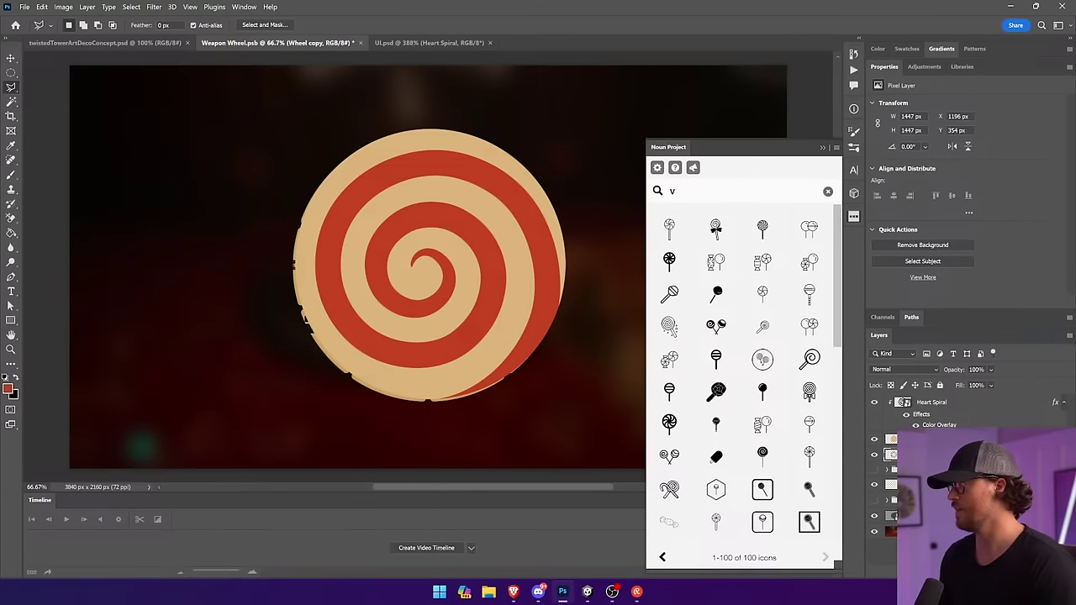
key("v")
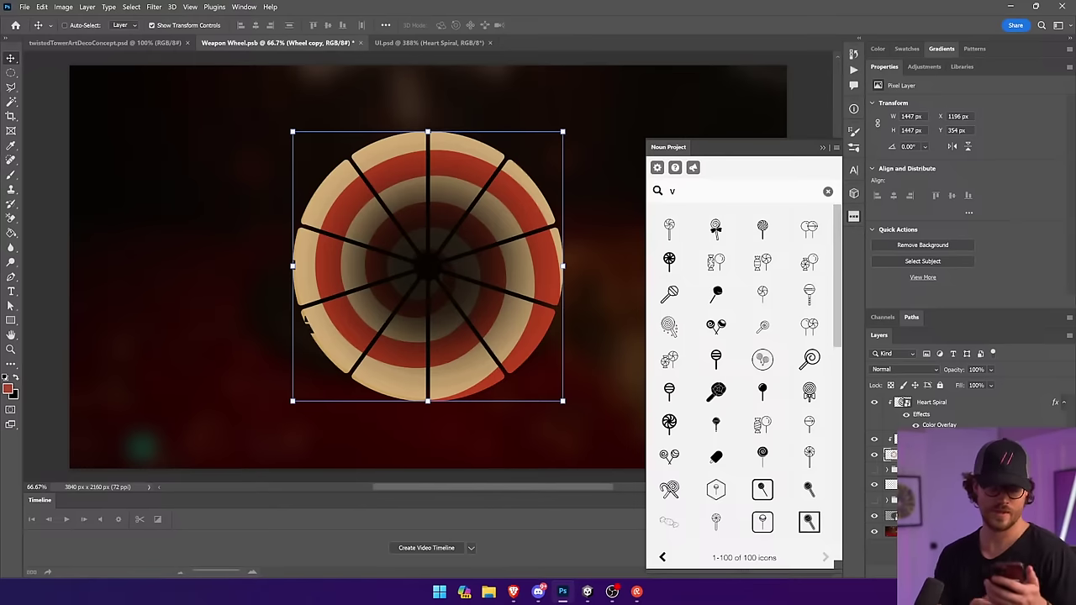
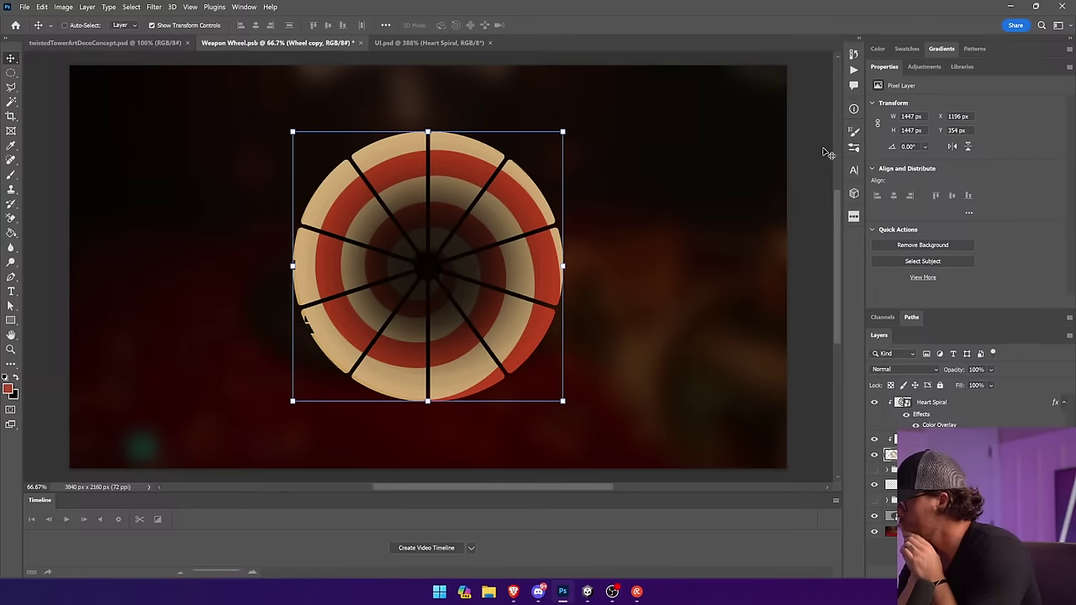
Scale the tan circle on Layer 3 up to about 103.37% so it covers the wheel's left edge.
left_click(895, 439)
left_click_drag(295, 399, 286, 409)
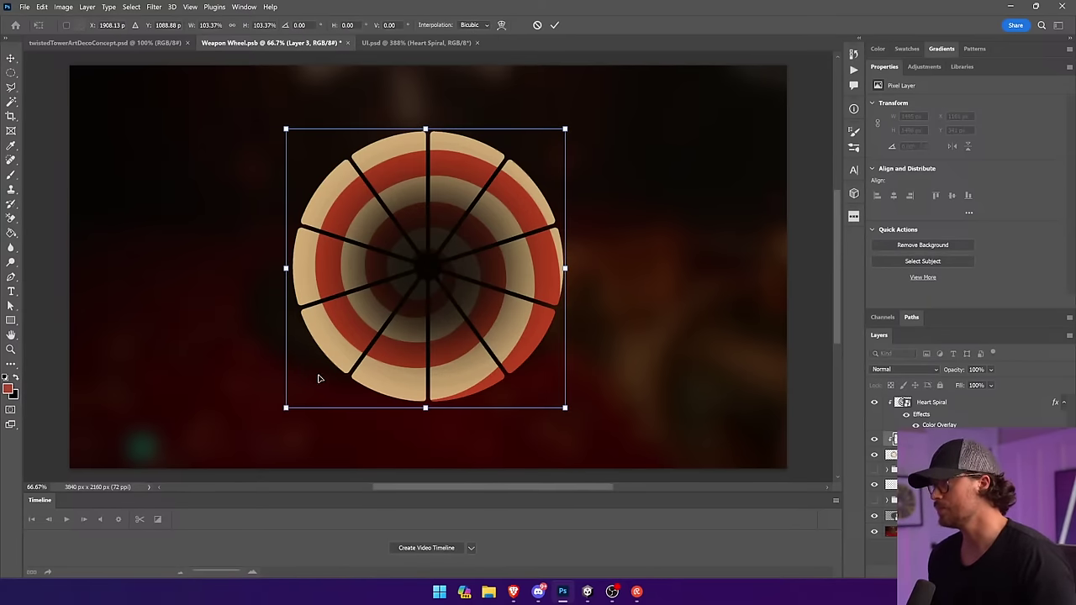
left_click(923, 416)
On the Wheel copy layer, lasso jagged slivers along eight of the slice dividers and hide them with an inverted layer mask.
left_click(915, 455)
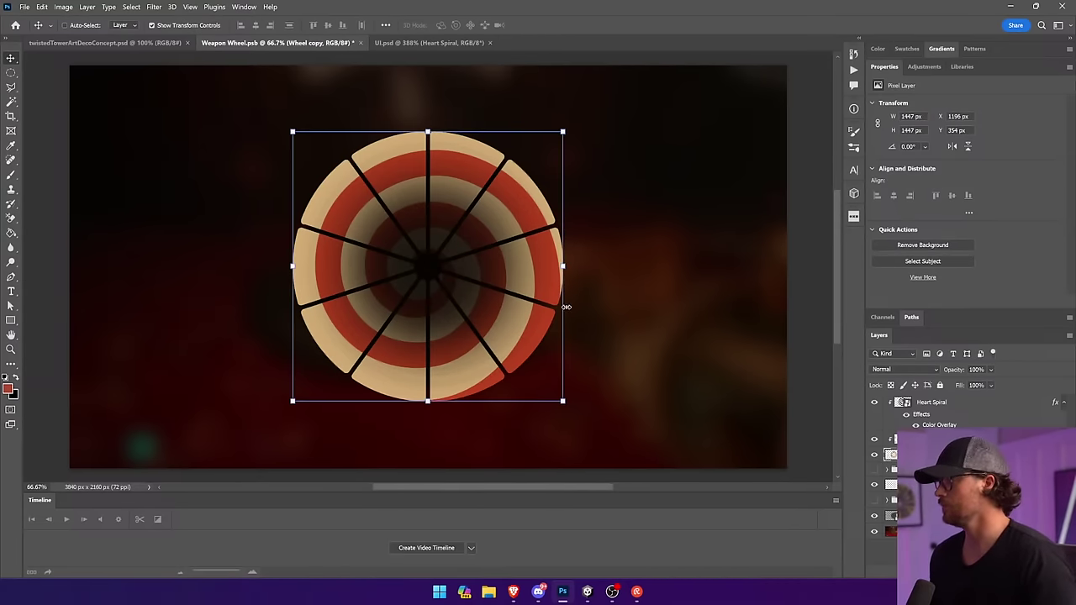
left_click(11, 86)
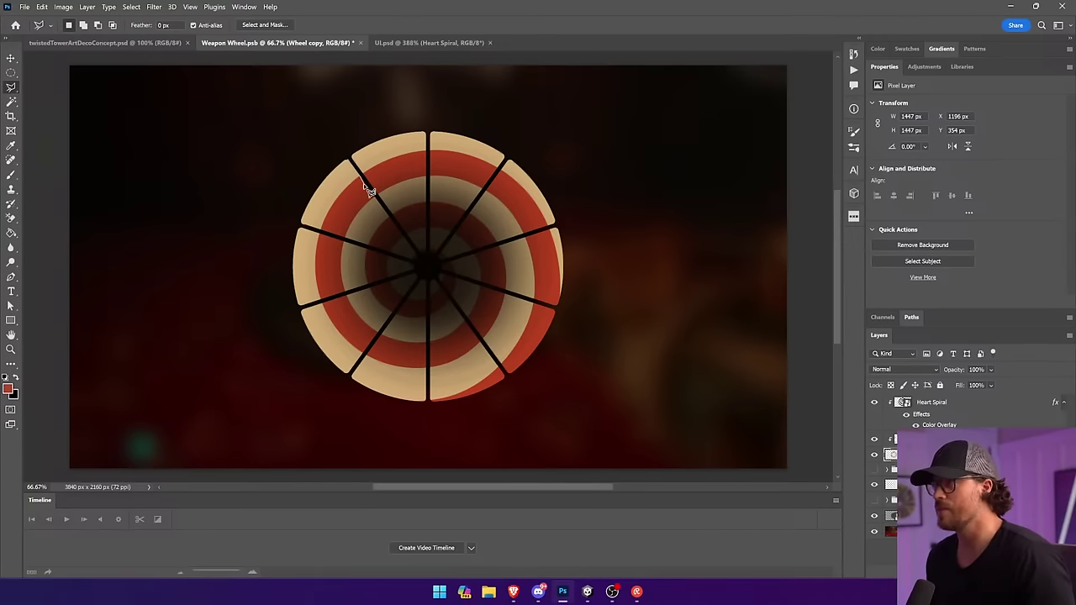
left_click_drag(375, 202, 394, 224)
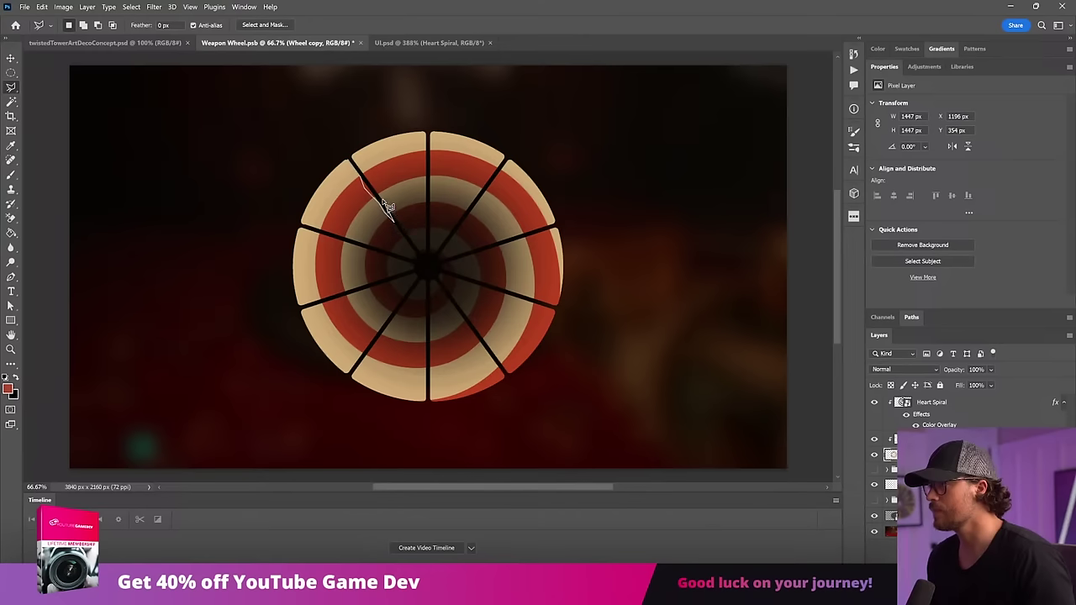
left_click_drag(345, 156, 345, 155)
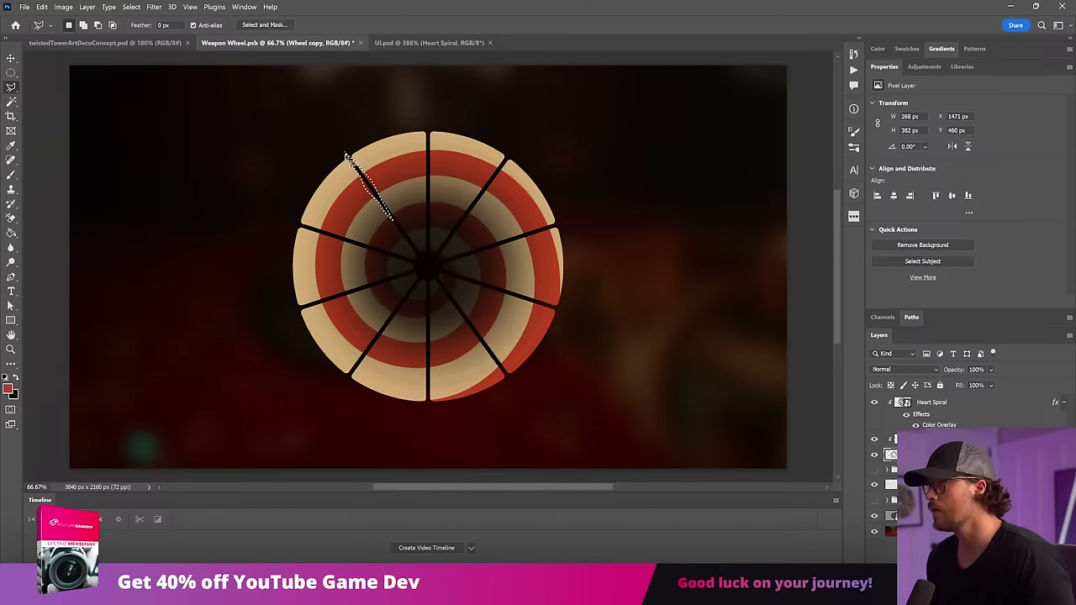
left_click_drag(430, 195, 424, 202)
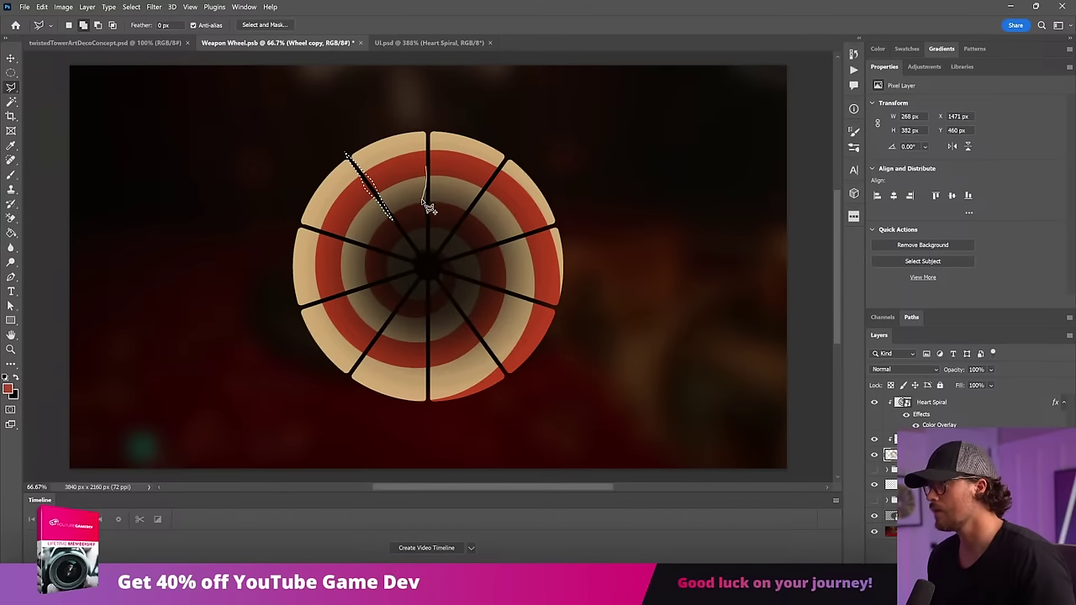
mouse_move(492, 183)
left_mouse_down()
mouse_move(485, 223)
mouse_move(459, 229)
left_mouse_up()
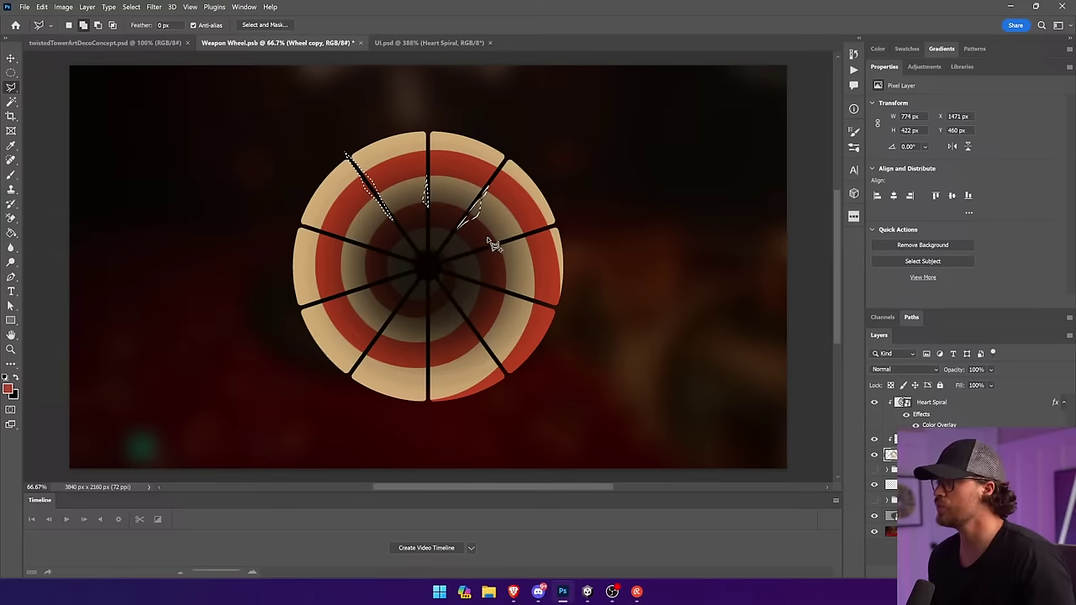
mouse_move(488, 289)
left_mouse_down()
mouse_move(545, 308)
mouse_move(495, 293)
mouse_move(459, 303)
mouse_move(491, 352)
mouse_move(451, 297)
left_mouse_up()
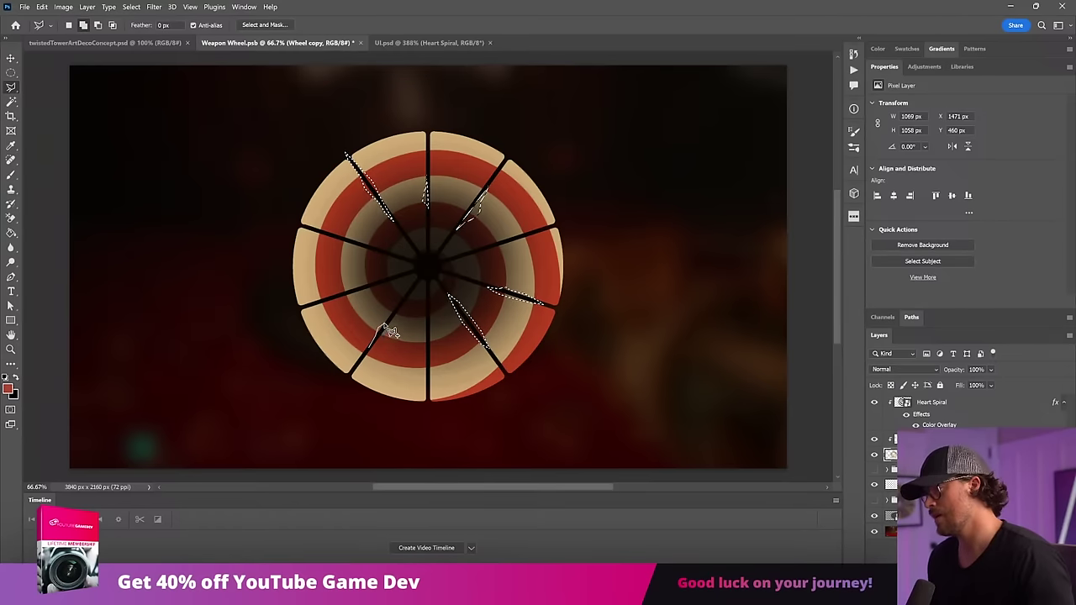
left_click_drag(427, 307, 430, 333)
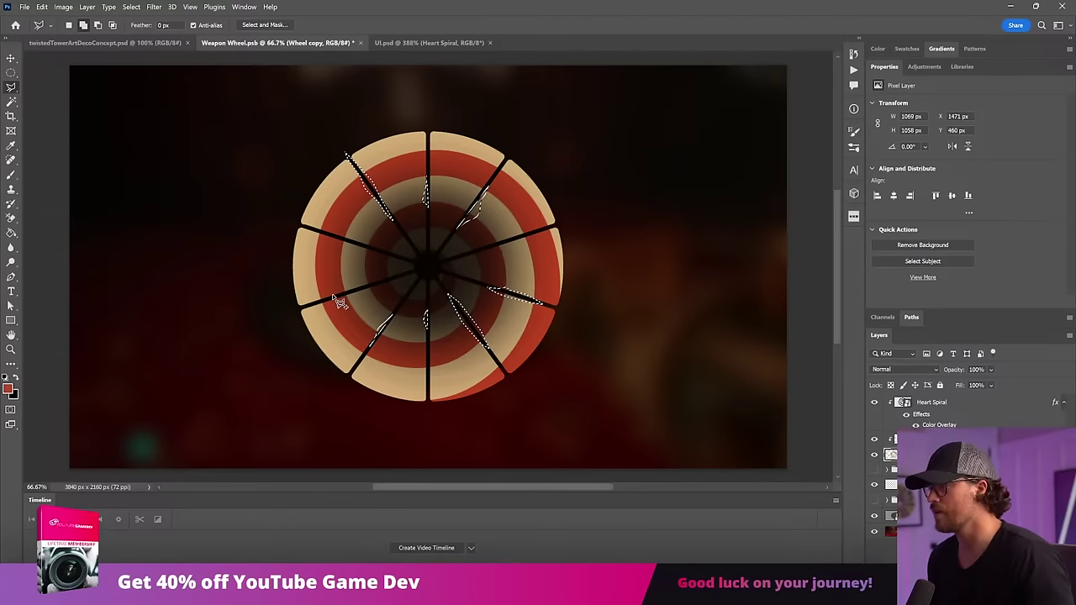
left_click_drag(332, 294, 371, 293)
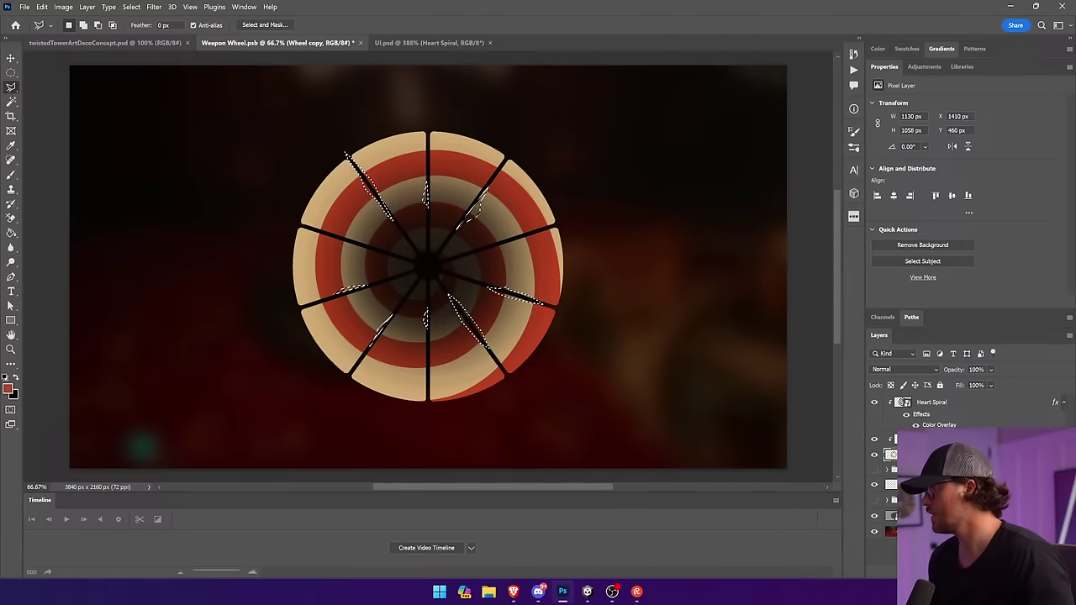
left_click(955, 572)
key("ctrl+i")
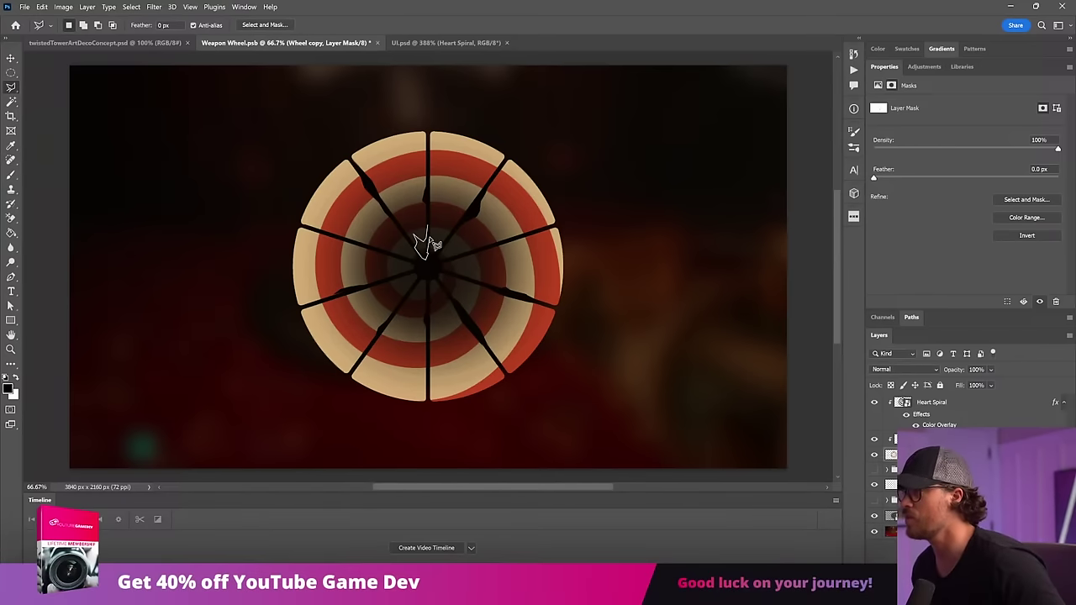
Lasso jagged shards just above and to the right of the wheel's centre and fill them black on the layer mask.
mouse_move(431, 244)
left_mouse_down()
mouse_move(452, 270)
mouse_move(444, 281)
mouse_move(437, 271)
left_mouse_up()
key("f")
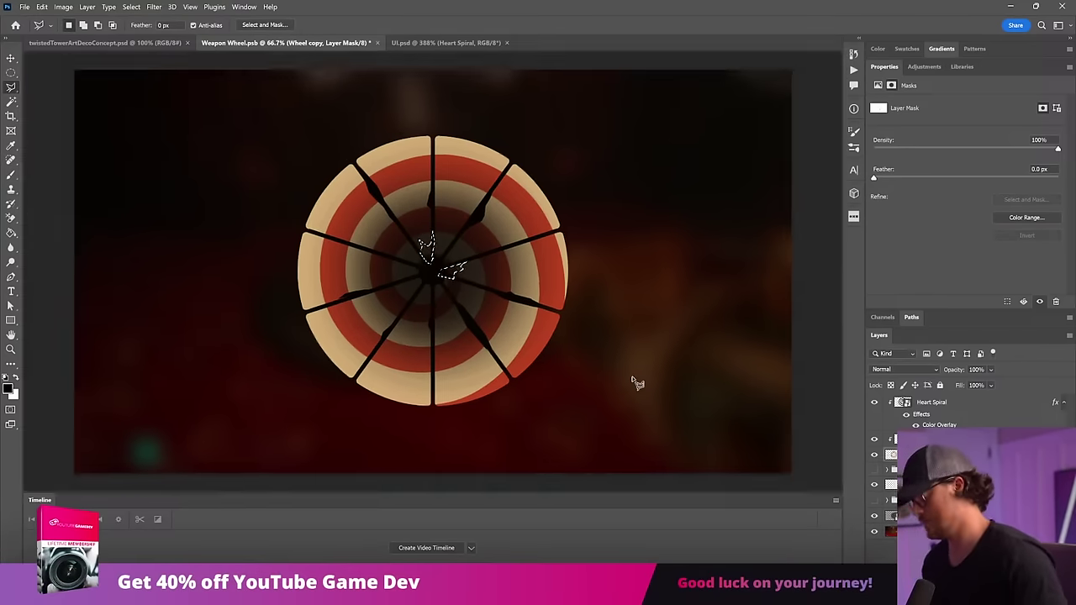
key("g")
key("f")
key("f")
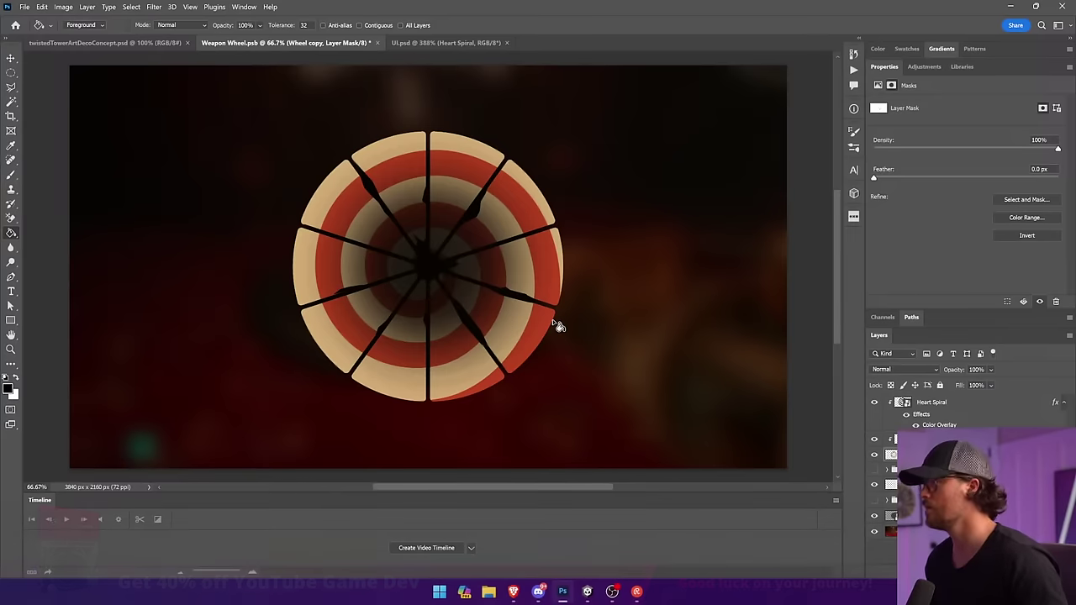
Cut jagged cracks into the mask along the two left dividers where they run into the wheel's centre.
left_click(10, 87)
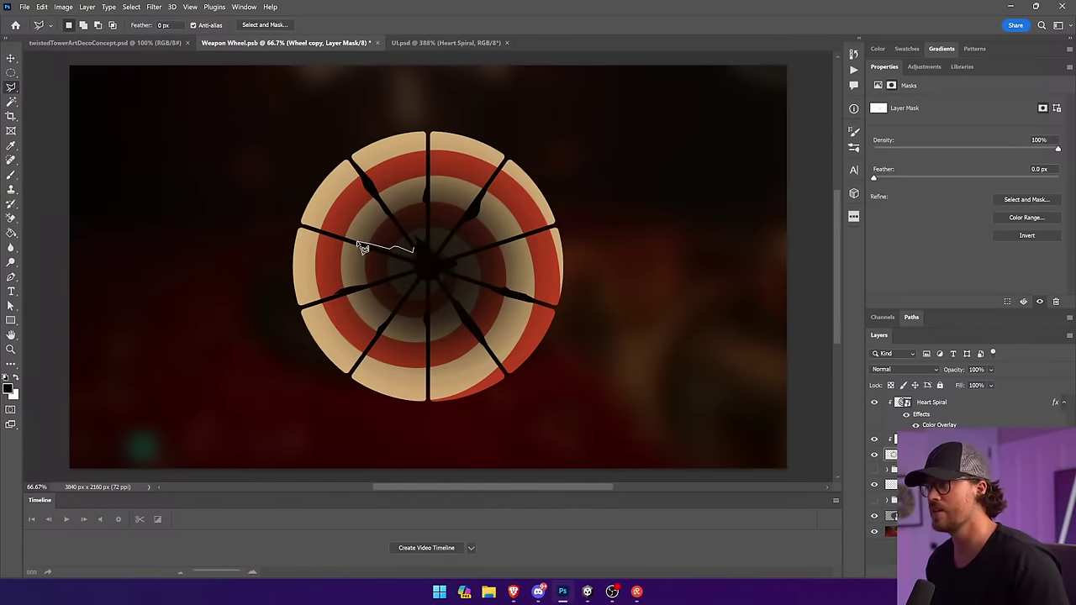
mouse_move(340, 240)
left_mouse_down()
mouse_move(425, 267)
mouse_move(367, 291)
mouse_move(429, 283)
left_mouse_up()
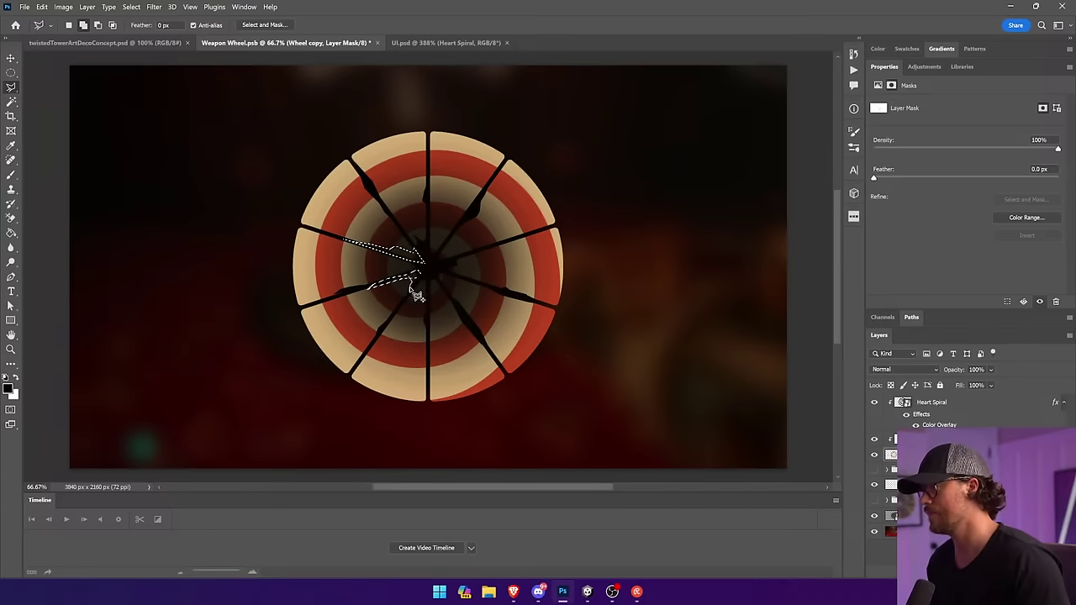
key("g")
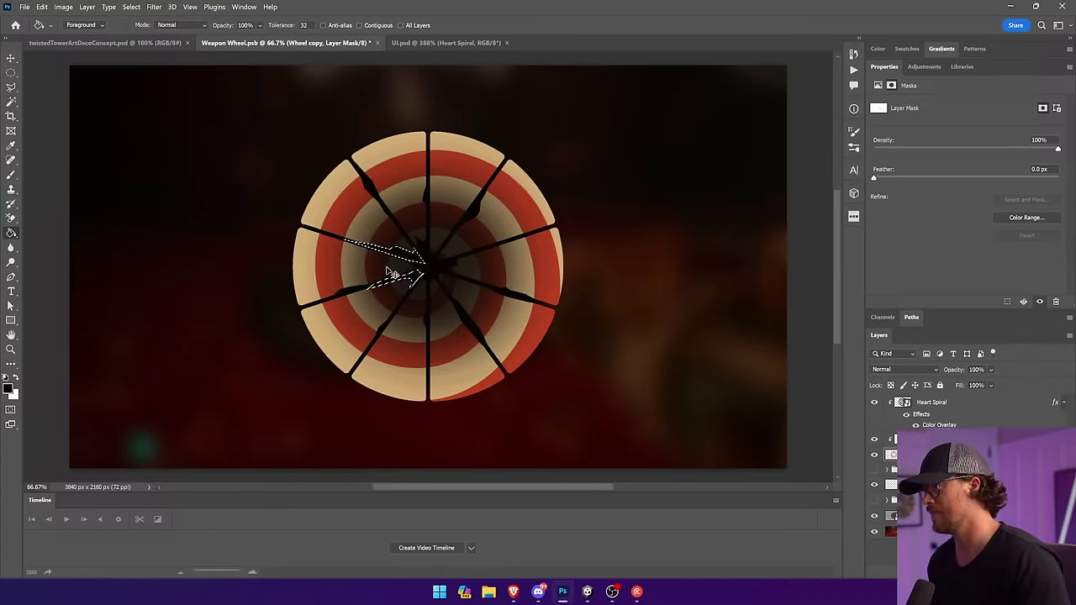
key("ctrl+d")
Mask out a pointed chip beside the upper-right divider and widen the crack on the lower-left divider toward the rim.
left_click(11, 86)
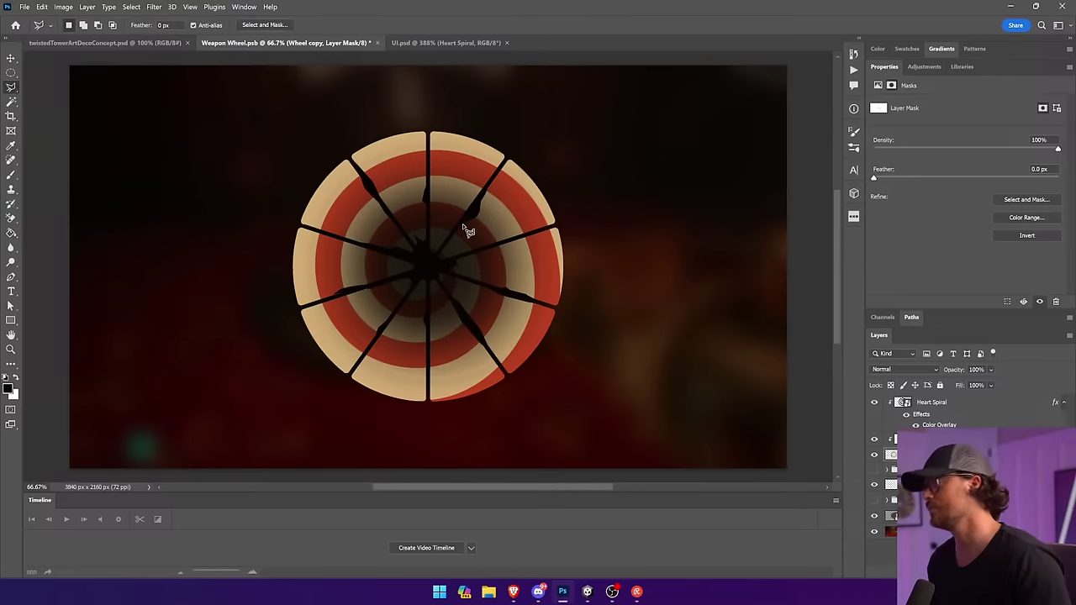
left_click_drag(486, 227, 471, 208)
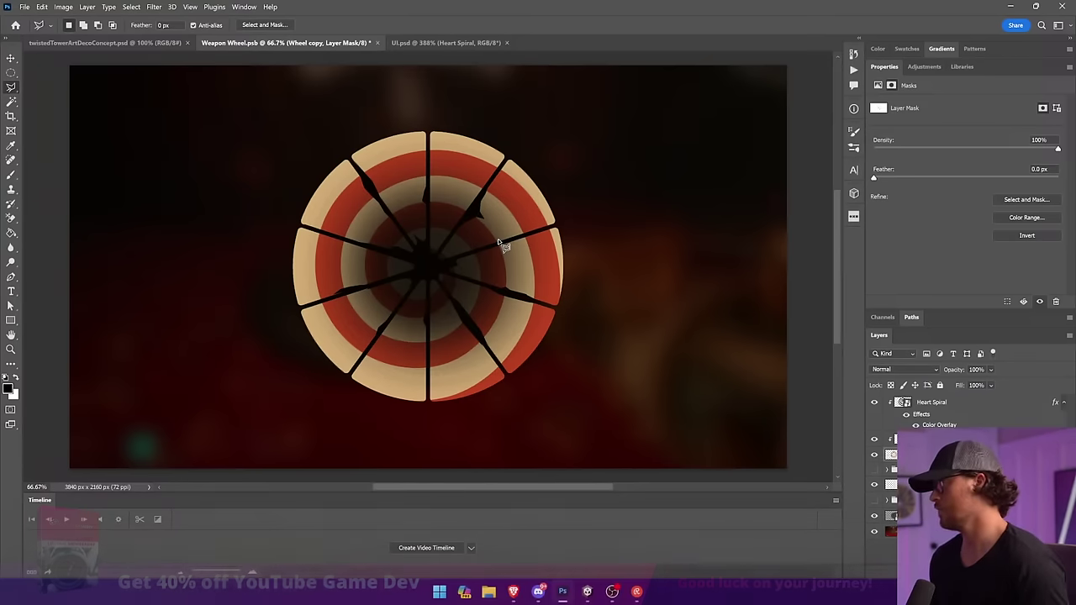
left_click(314, 303)
left_click(351, 291)
left_click(344, 291)
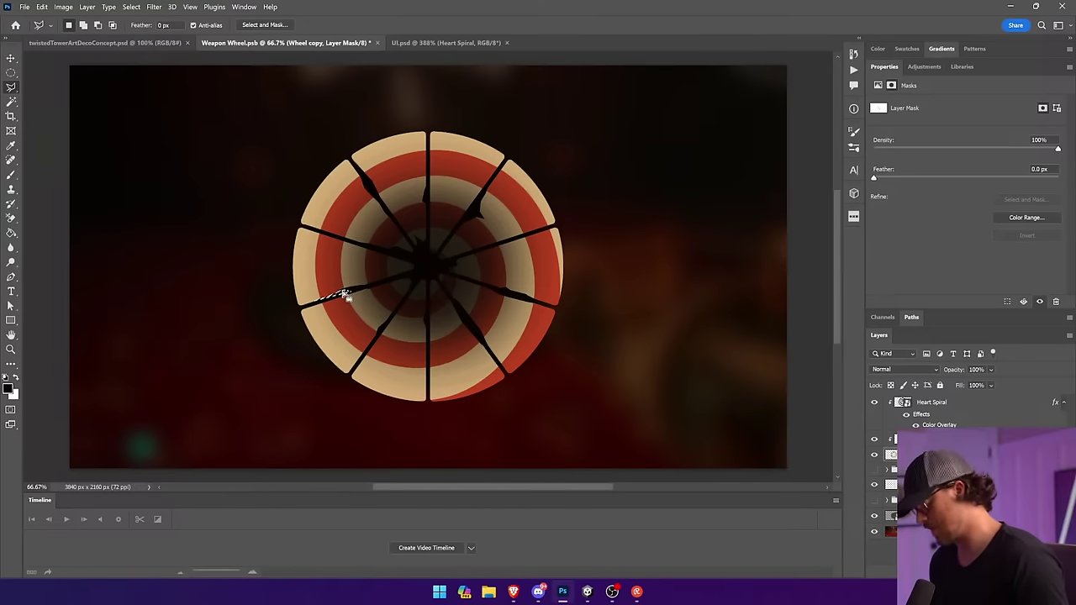
key("g")
left_click(343, 300)
Mask out a small shard just below and right of the wheel's centre and another chip on the upper-right divider.
key("l")
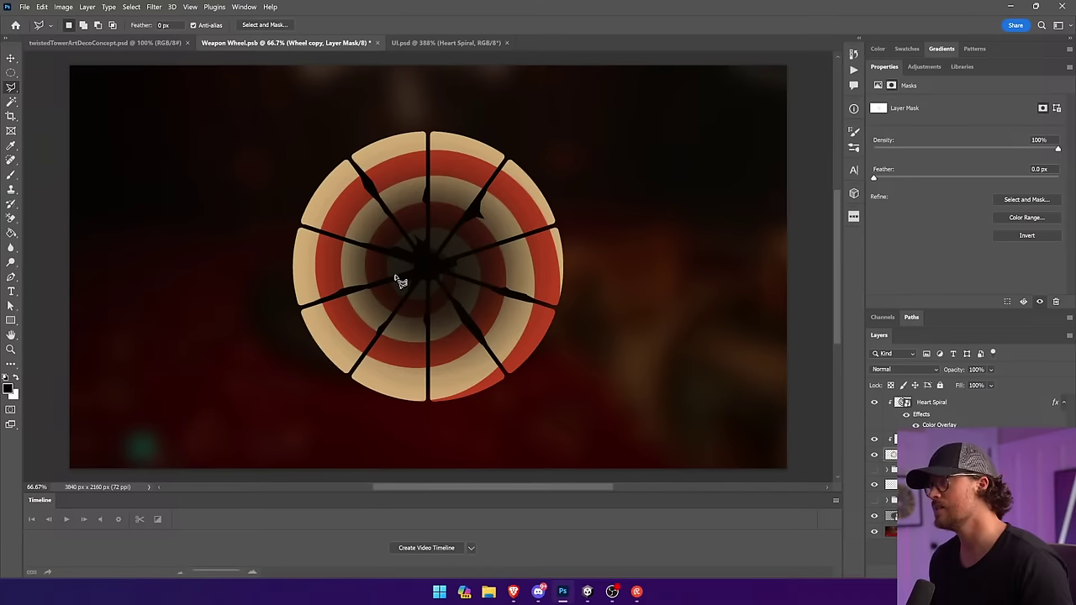
double_click(439, 283)
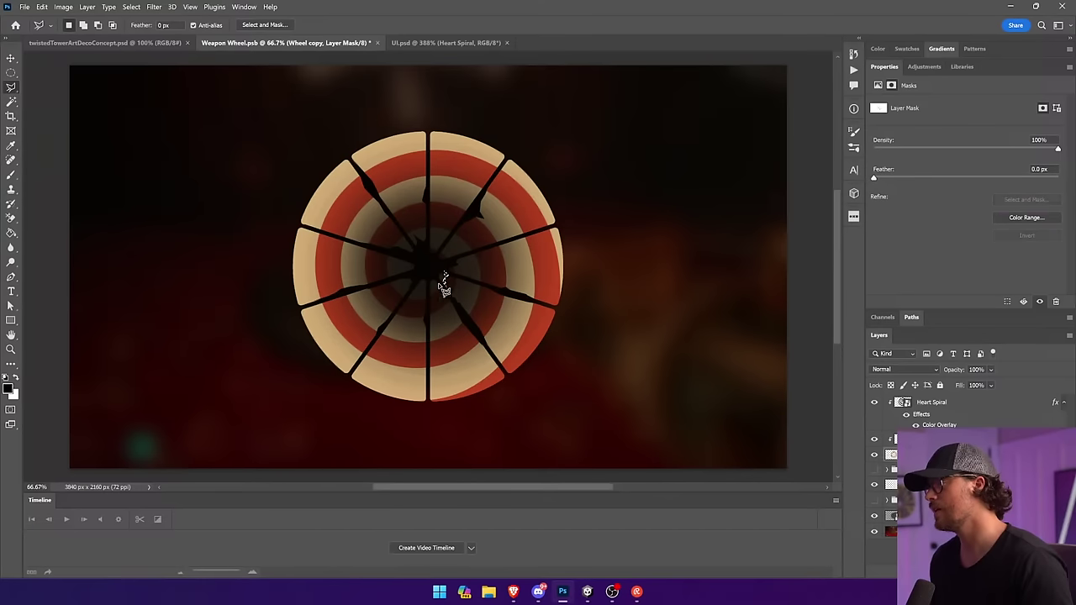
left_click_drag(438, 277, 449, 299)
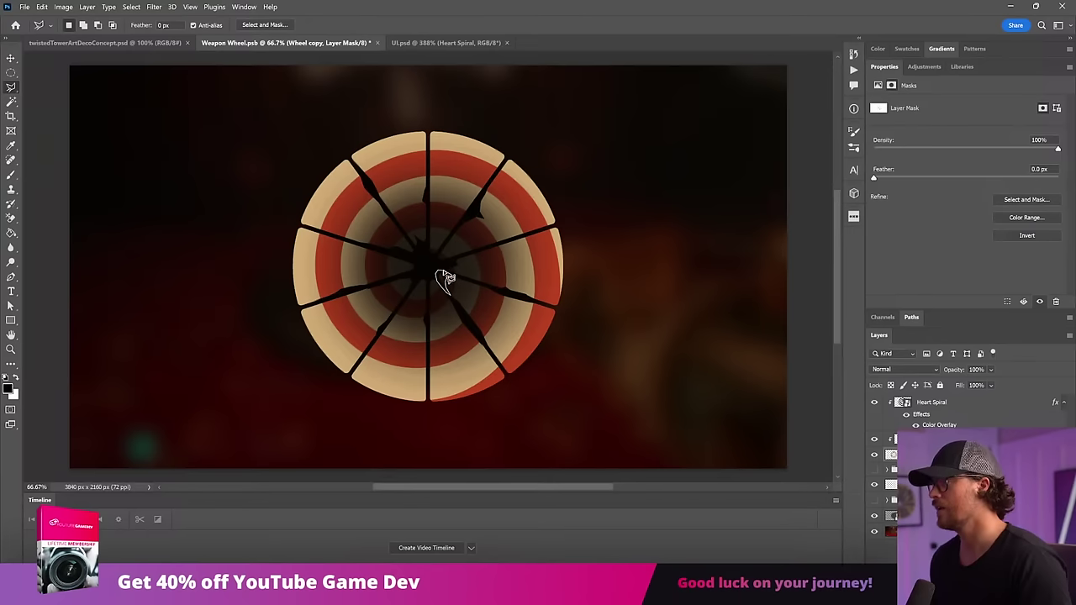
key("g")
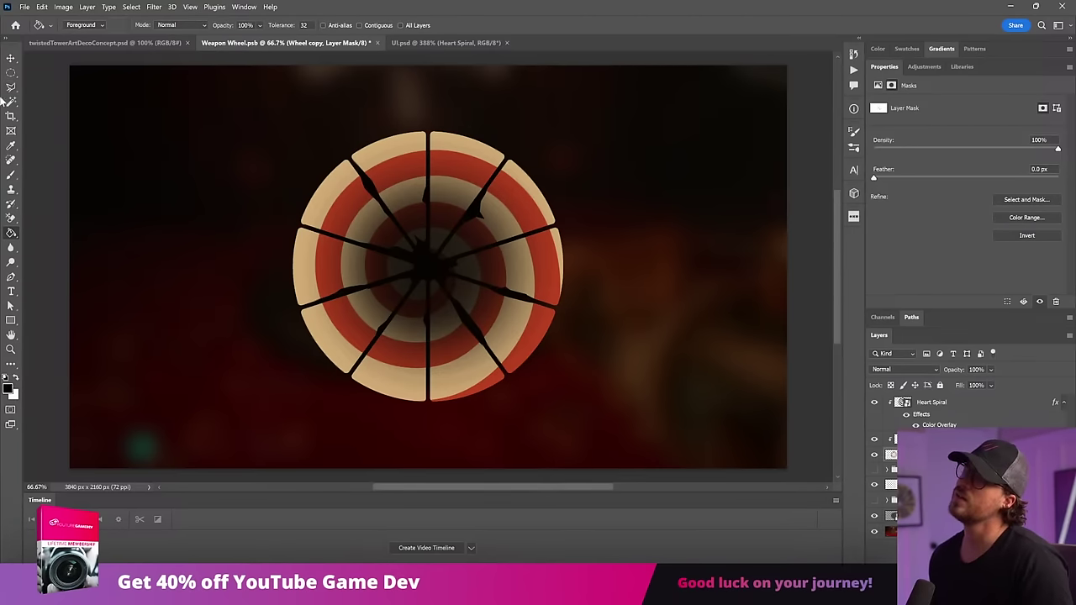
key("l")
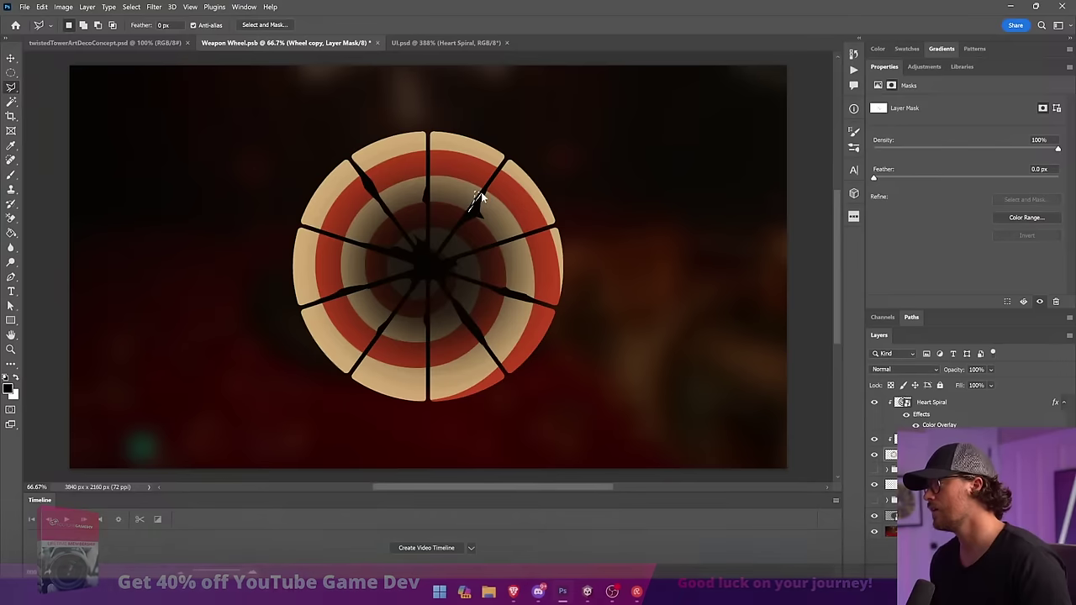
key("g")
left_click(476, 204)
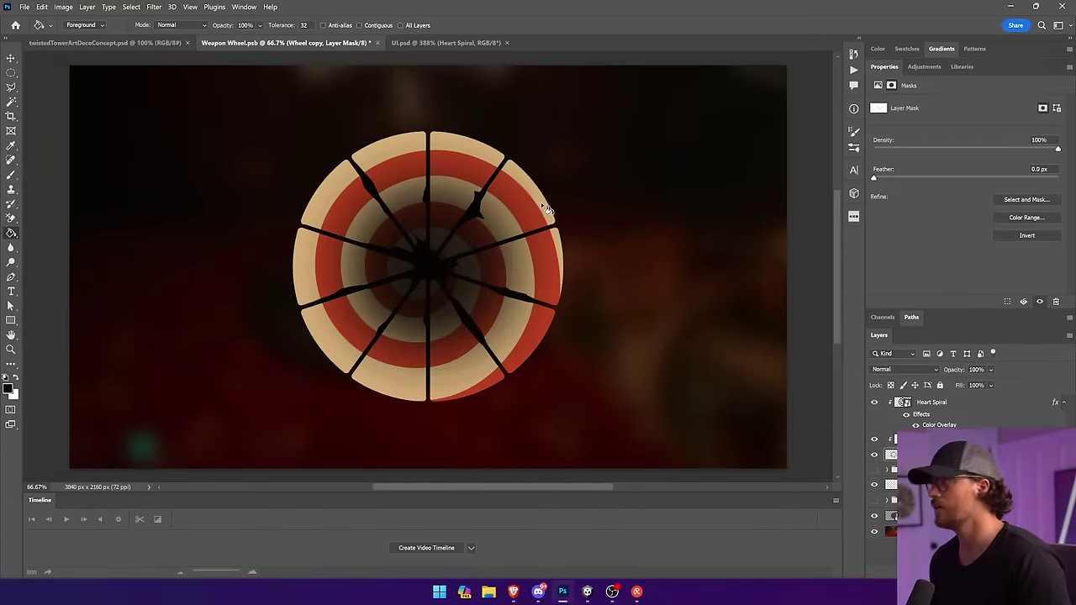
Cut a long, thin forked crack into the mask from the wheel's centre up through the slice right of the top divider.
left_click(11, 86)
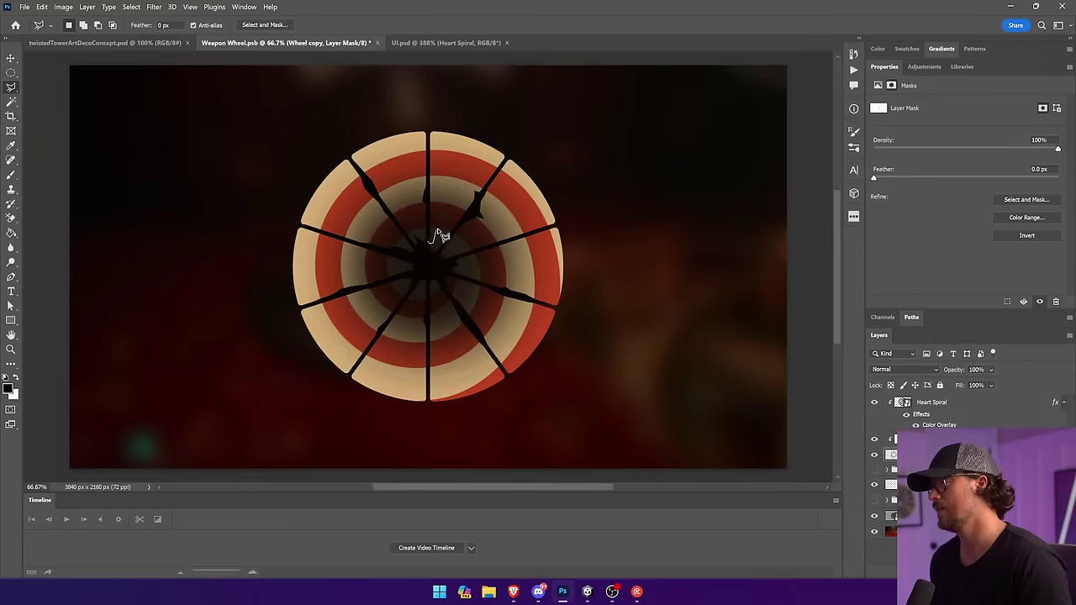
mouse_move(437, 234)
left_mouse_down()
mouse_move(452, 197)
mouse_move(440, 238)
mouse_move(444, 263)
left_mouse_up()
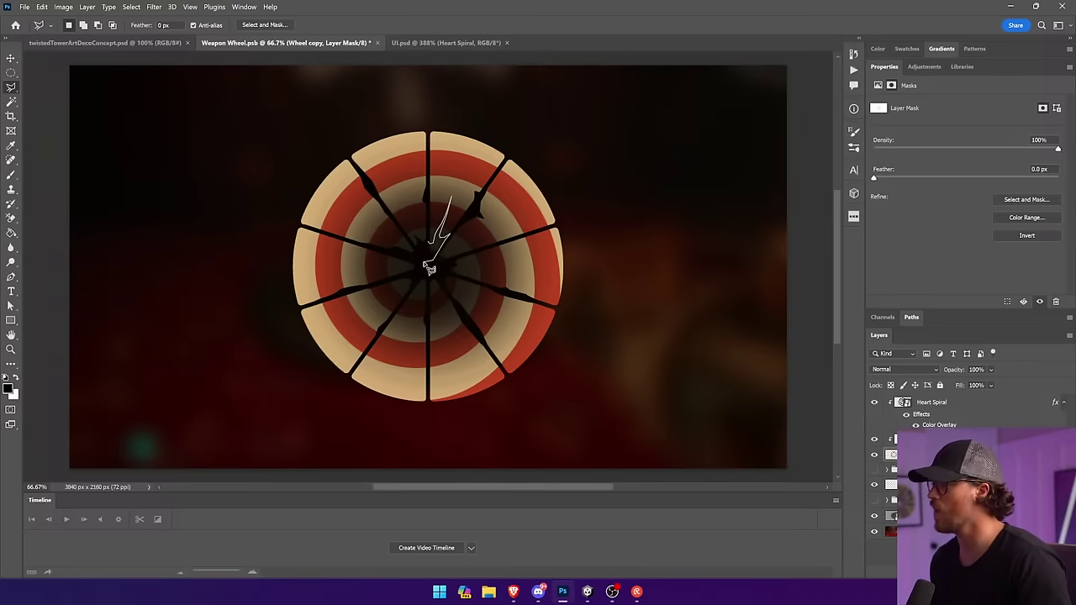
left_click(430, 245)
key("g")
left_click(434, 251)
key("ctrl+d")
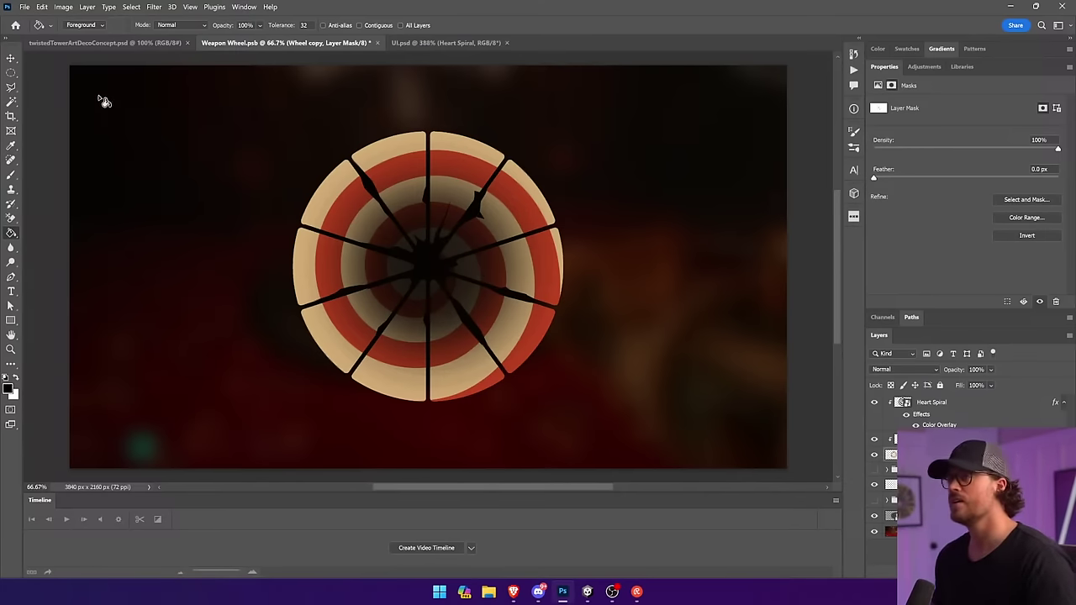
Thicken the forked crack above the centre by masking out more jagged pieces at its base and along its tip.
left_click(10, 86)
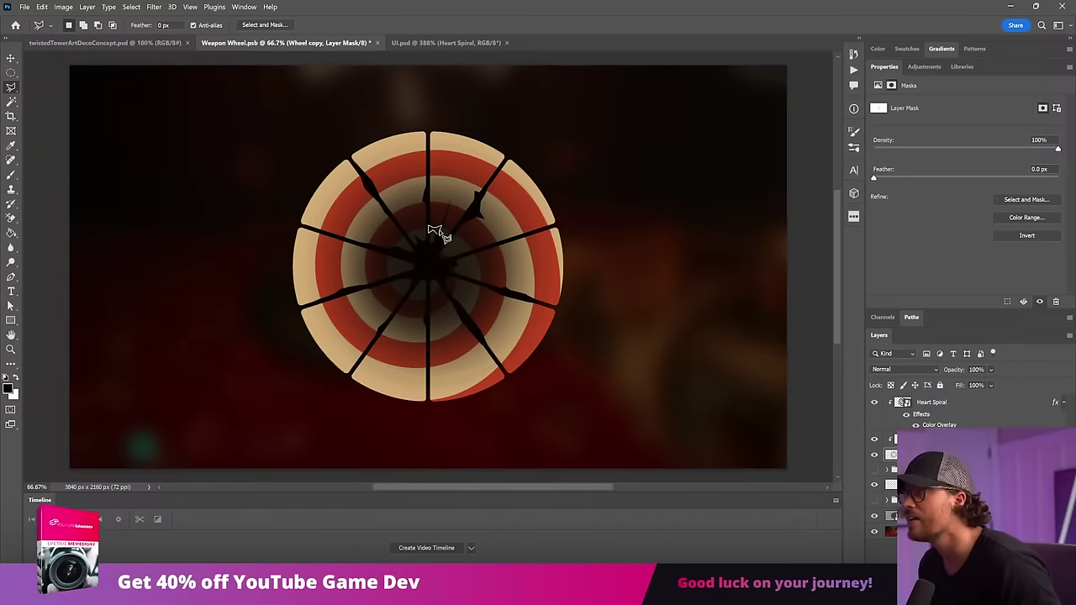
key("g")
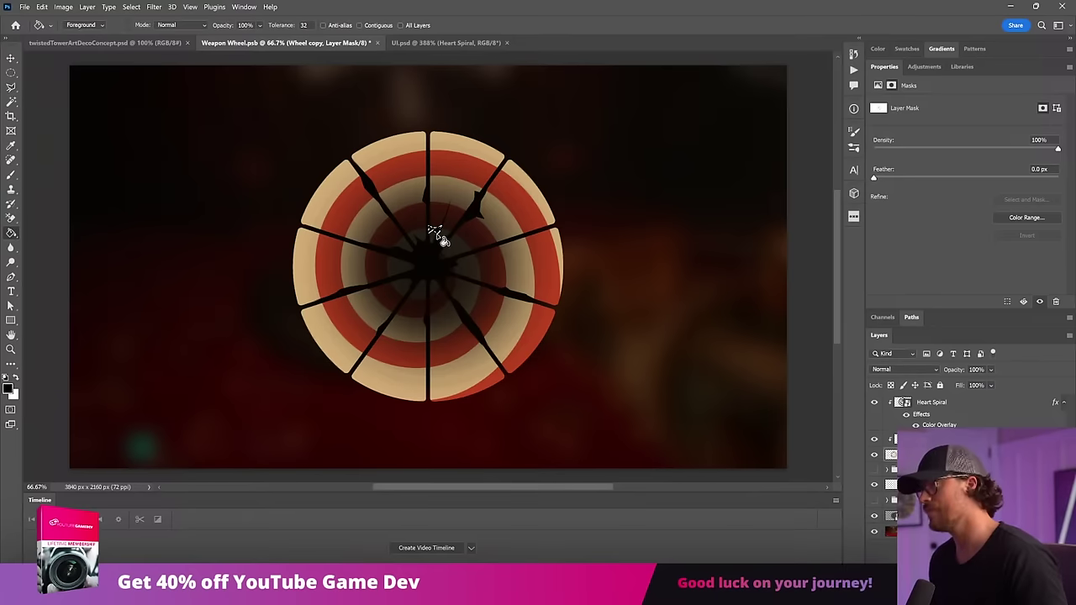
left_click(11, 87)
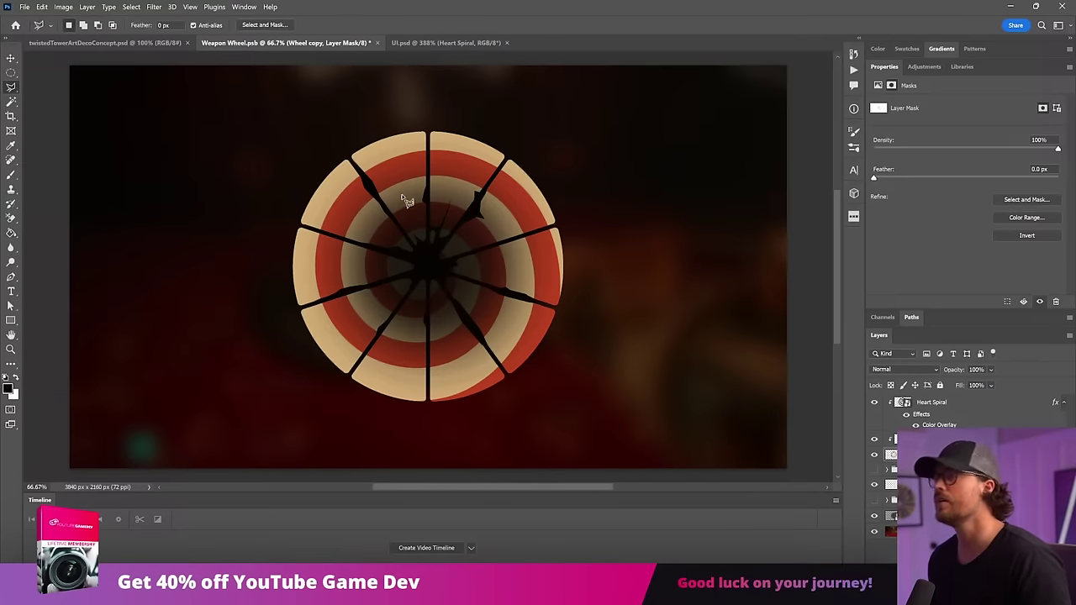
left_click(450, 202)
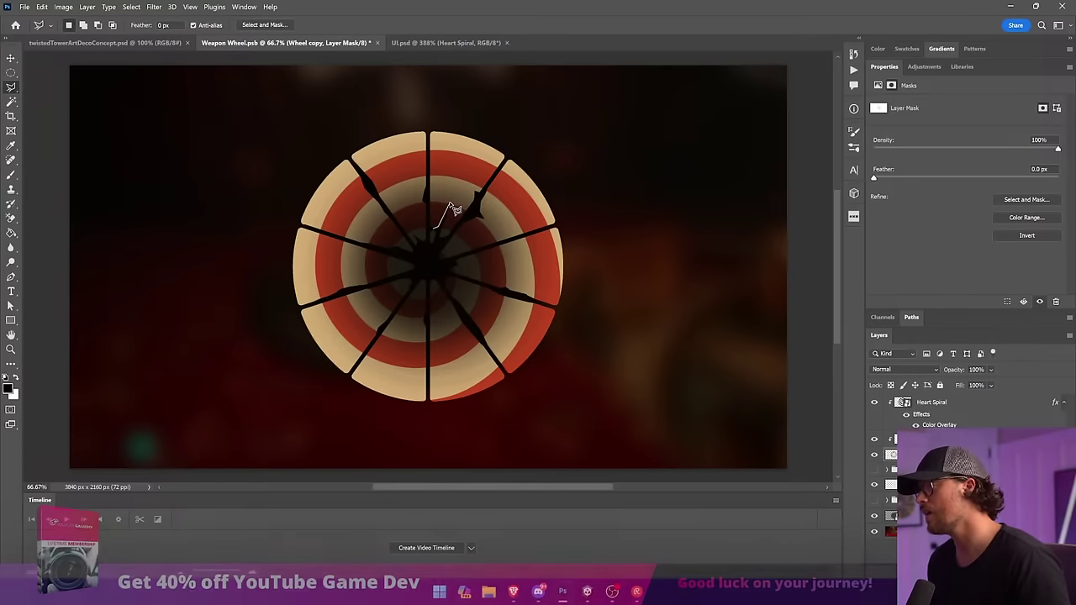
left_click(440, 230)
left_click(434, 229)
mouse_move(436, 236)
left_mouse_down()
mouse_move(455, 201)
mouse_move(442, 230)
left_mouse_up()
key("g")
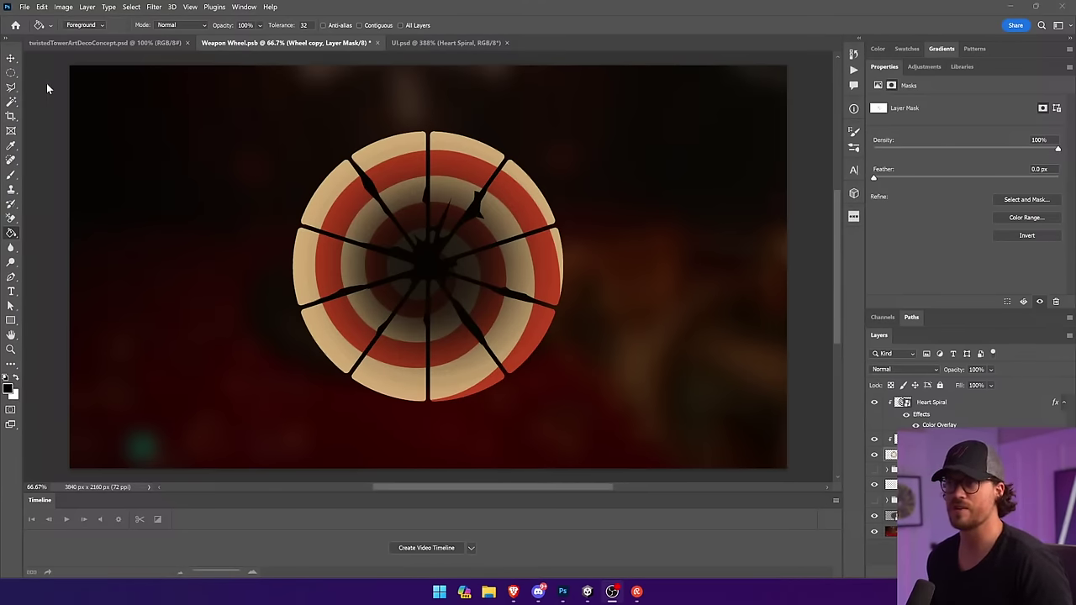
Lasso a small nick on the wheel's right outer rim, fill it black on the mask and clear the selection.
left_click(14, 88)
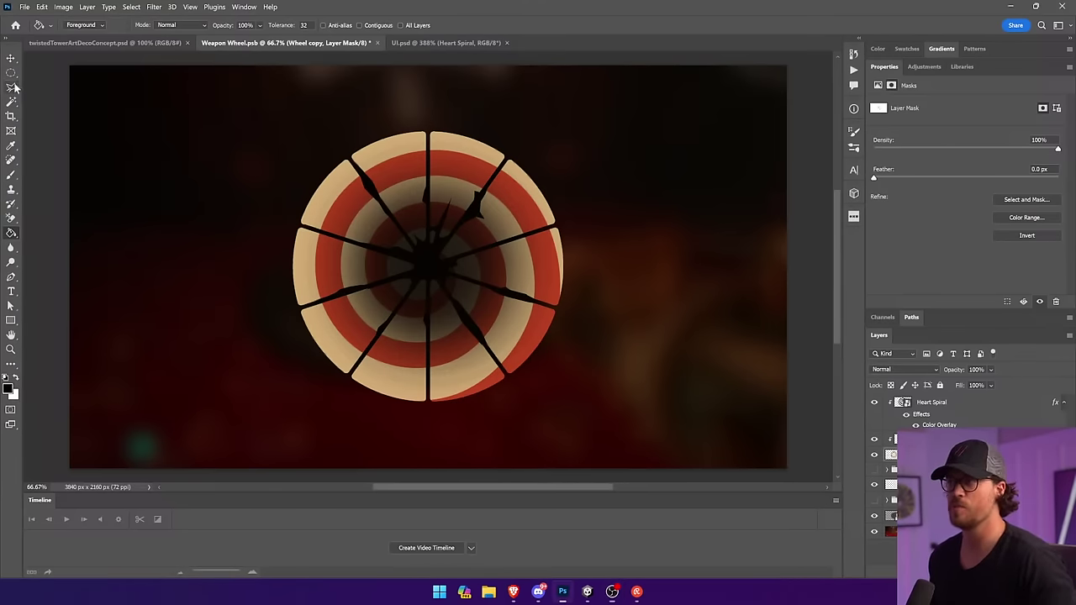
left_click(562, 236)
left_click(563, 255)
mouse_move(562, 267)
left_mouse_down()
mouse_move(579, 264)
mouse_move(561, 240)
left_mouse_up()
key("g")
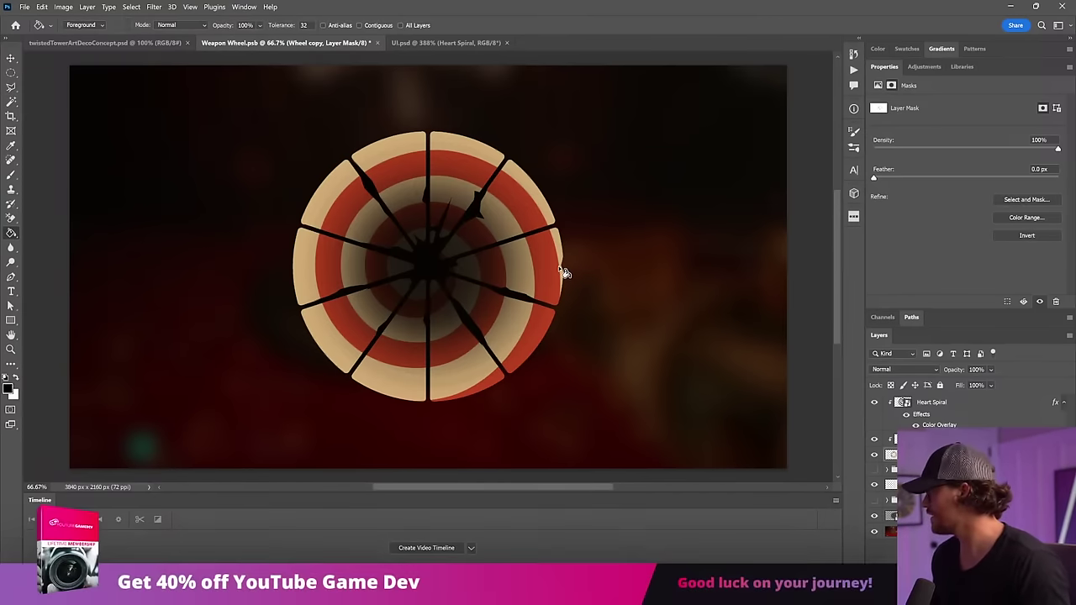
left_click(564, 269)
key("ctrl+d")
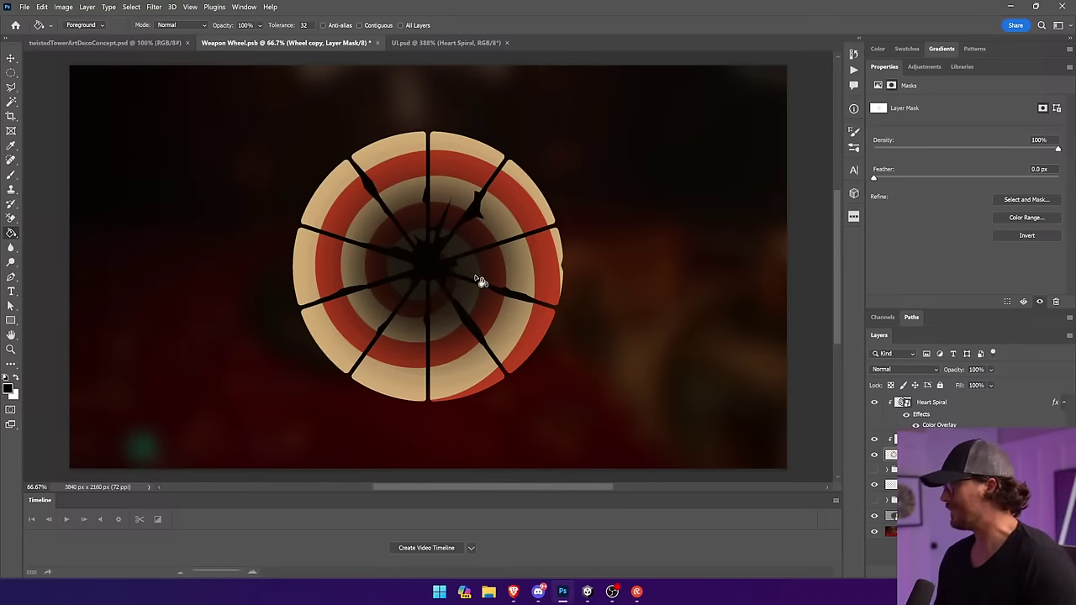
Lasso chips on the wheel's upper-left and top-right outer rim, fill them black on the mask and clear the selection.
left_click(10, 89)
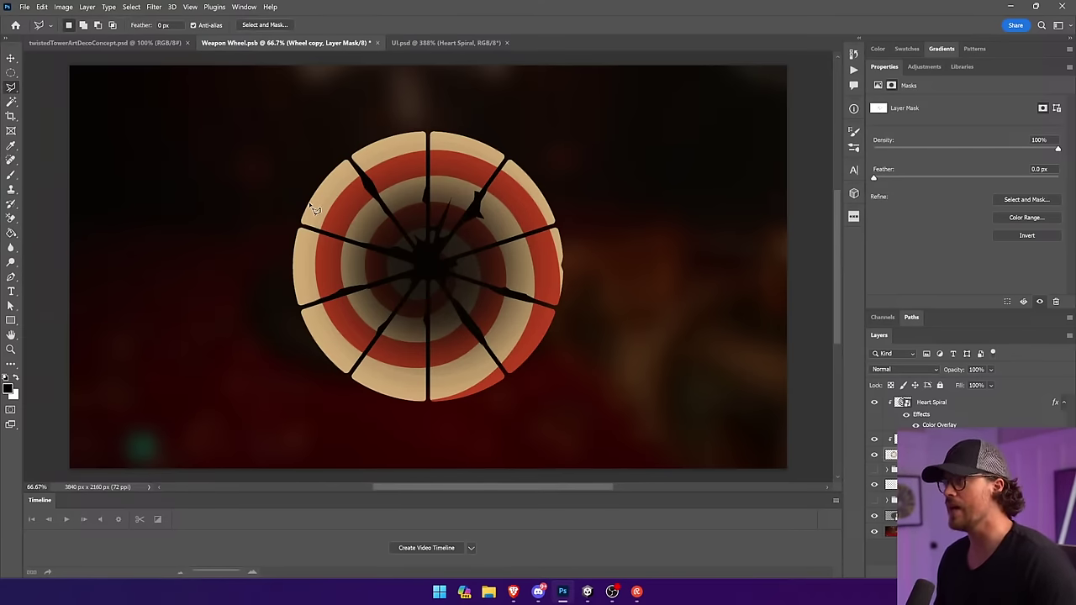
mouse_move(303, 205)
left_mouse_down()
mouse_move(339, 172)
mouse_move(496, 139)
mouse_move(457, 138)
mouse_move(543, 156)
mouse_move(537, 148)
left_mouse_up()
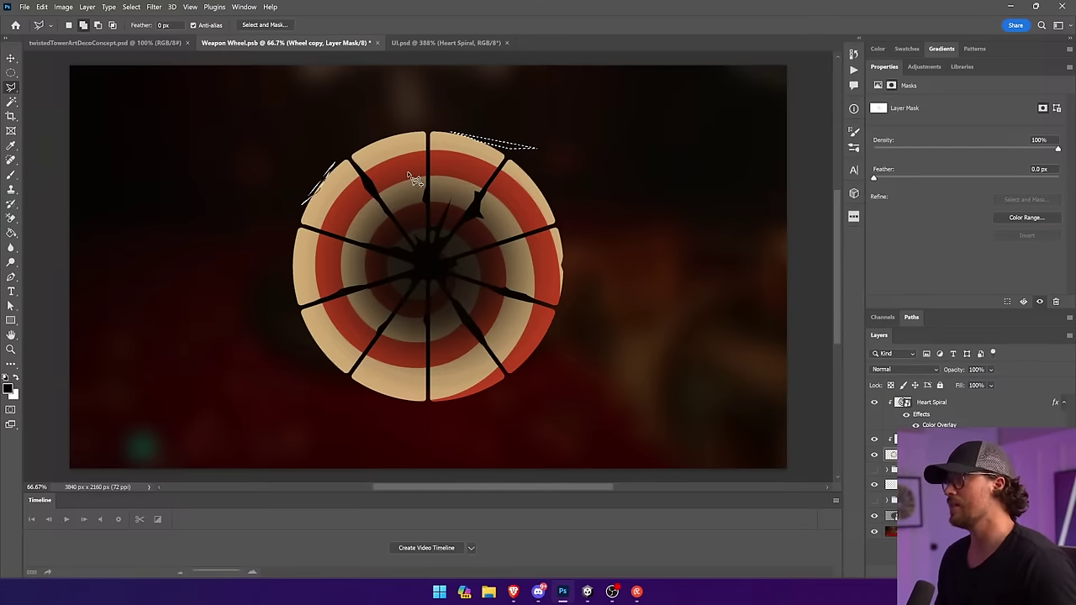
key("g")
left_click(325, 182)
key("ctrl+d")
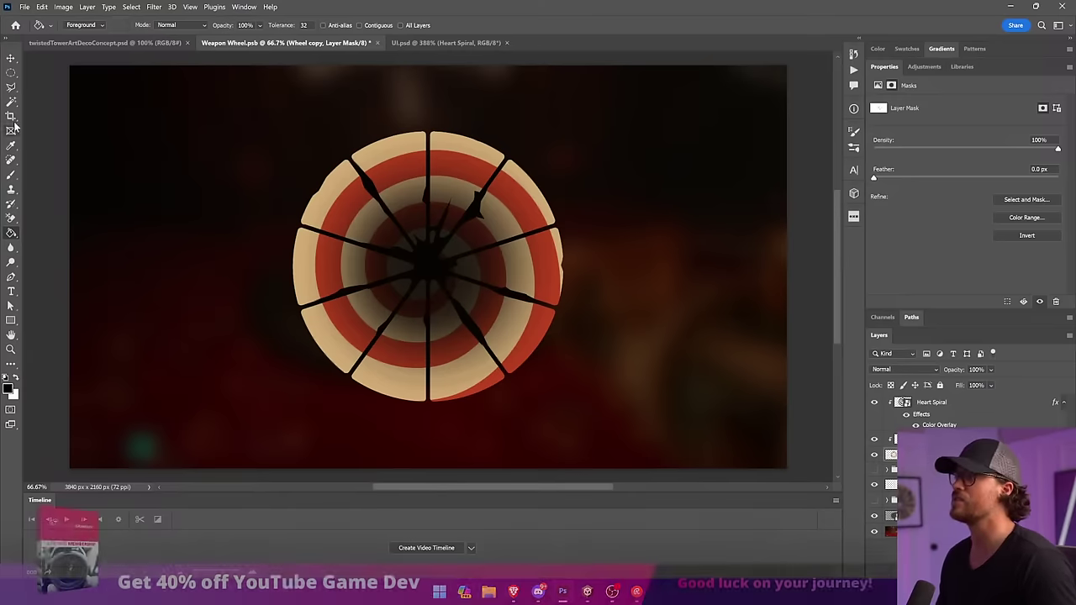
Mask out a jagged notch in the right rim where the lower-right divider meets the outer edge.
key("l")
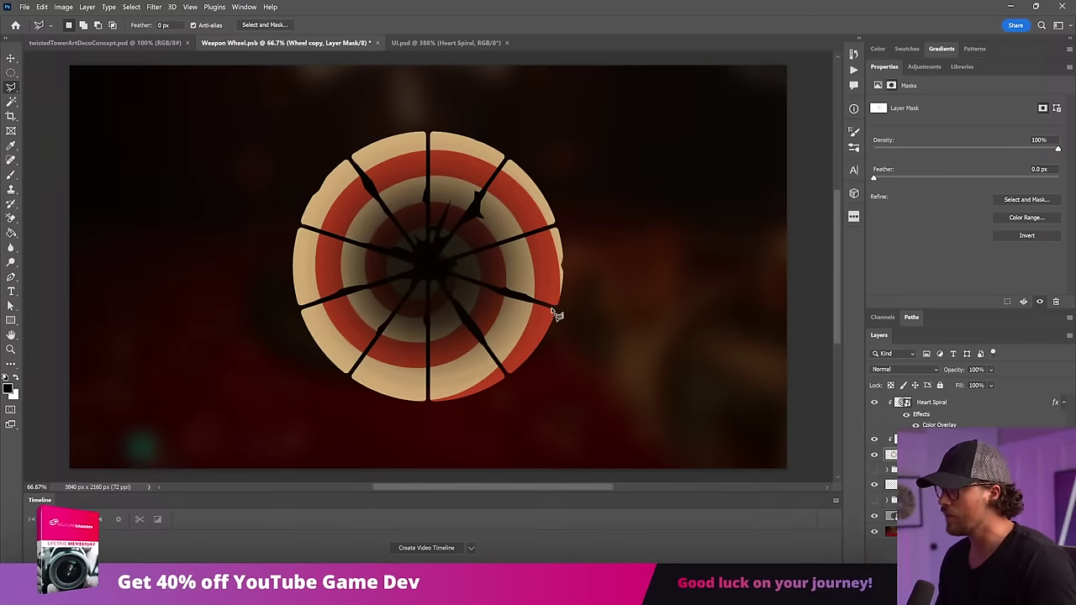
mouse_move(555, 314)
left_mouse_down()
mouse_move(552, 330)
mouse_move(565, 334)
mouse_move(570, 308)
mouse_move(543, 308)
mouse_move(565, 318)
left_mouse_up()
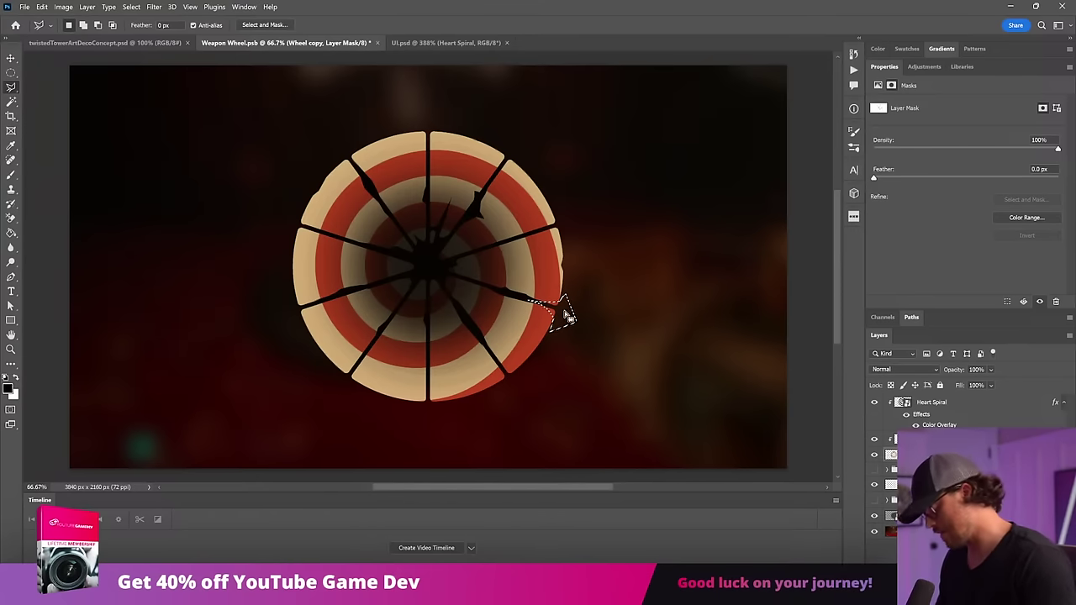
key("g")
left_click(565, 316)
key("ctrl+d")
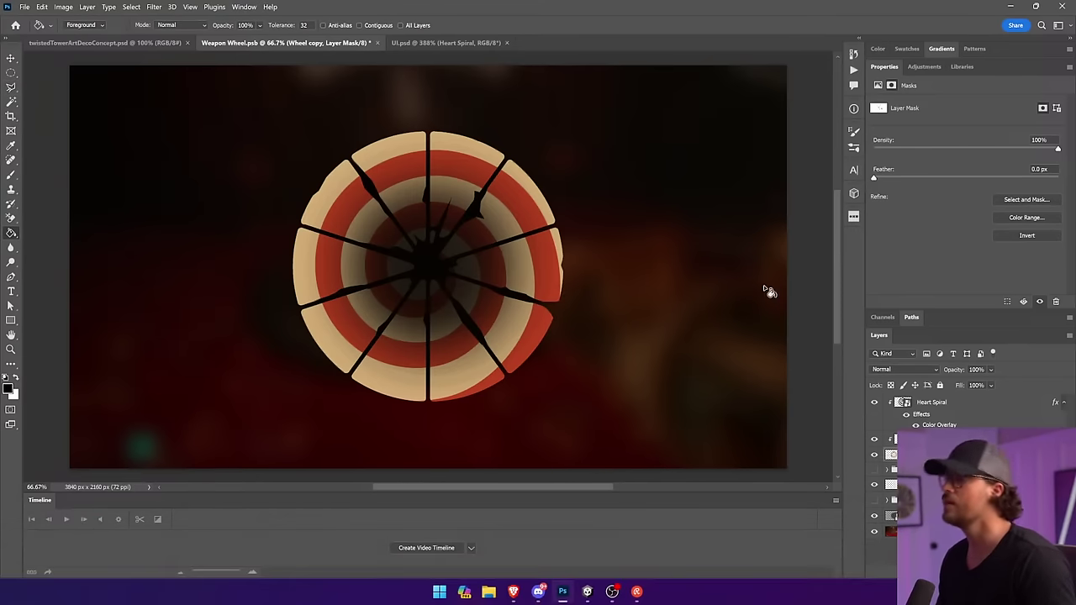
Lasso a jagged outline along the lower-left divider and fill it black on the mask to chip its edges.
left_click(11, 88)
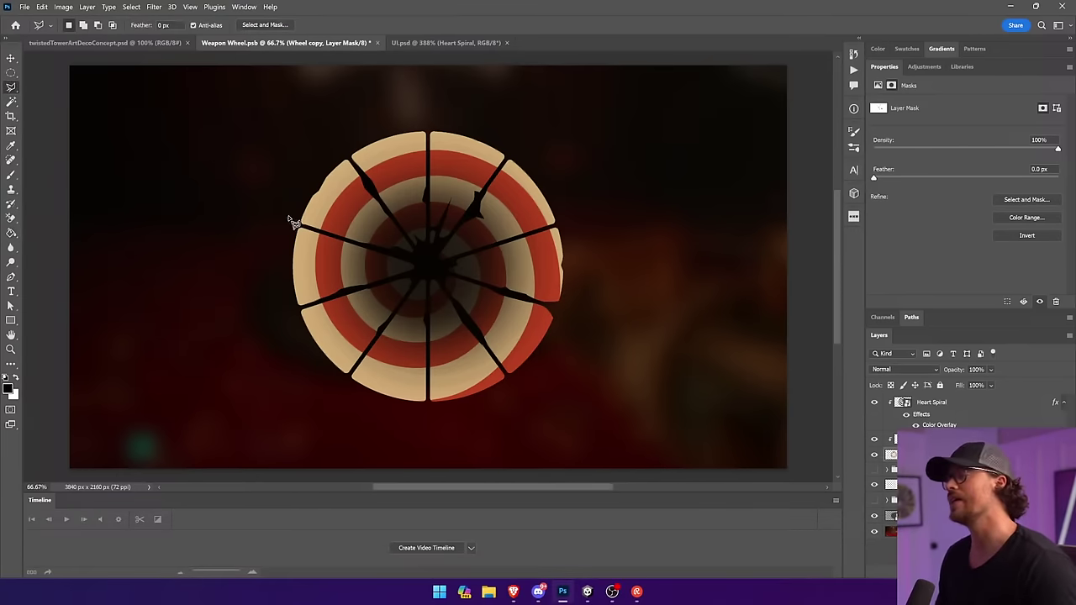
left_click(371, 348)
left_click(379, 339)
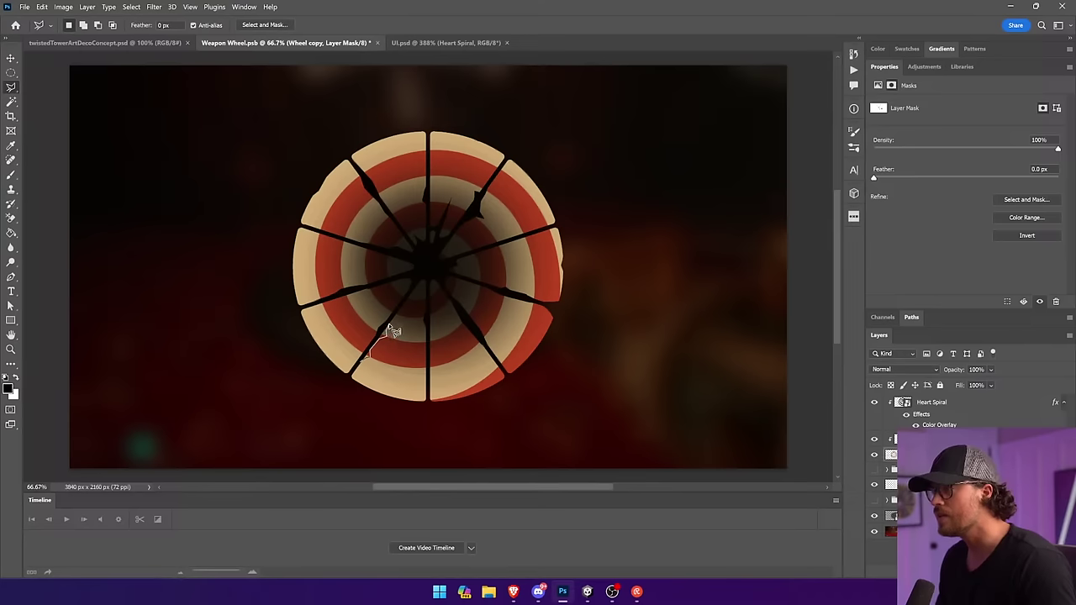
mouse_move(389, 325)
left_mouse_down()
mouse_move(416, 295)
mouse_move(377, 334)
mouse_move(359, 370)
left_mouse_up()
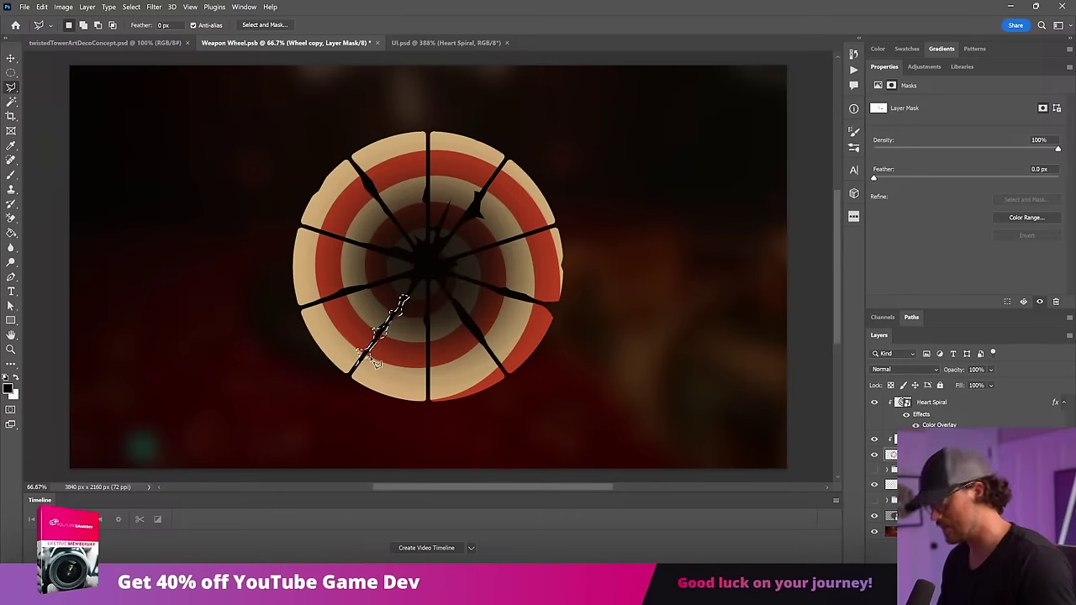
key("g")
left_click(365, 343)
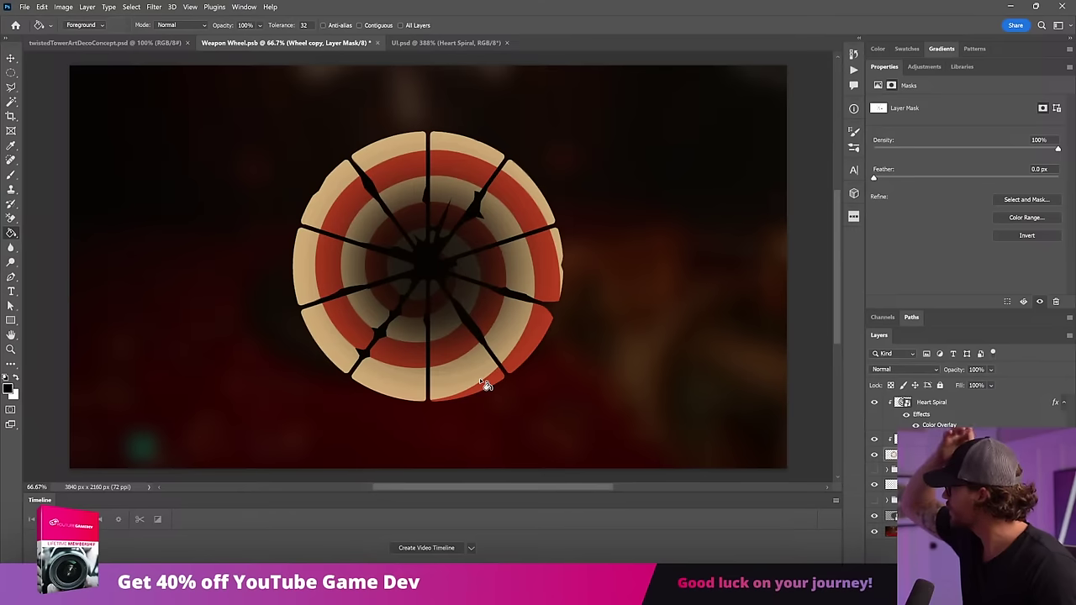
Mask out small chips along the upper side of the left-hand divider just above the wheel's centre line.
left_click(11, 87)
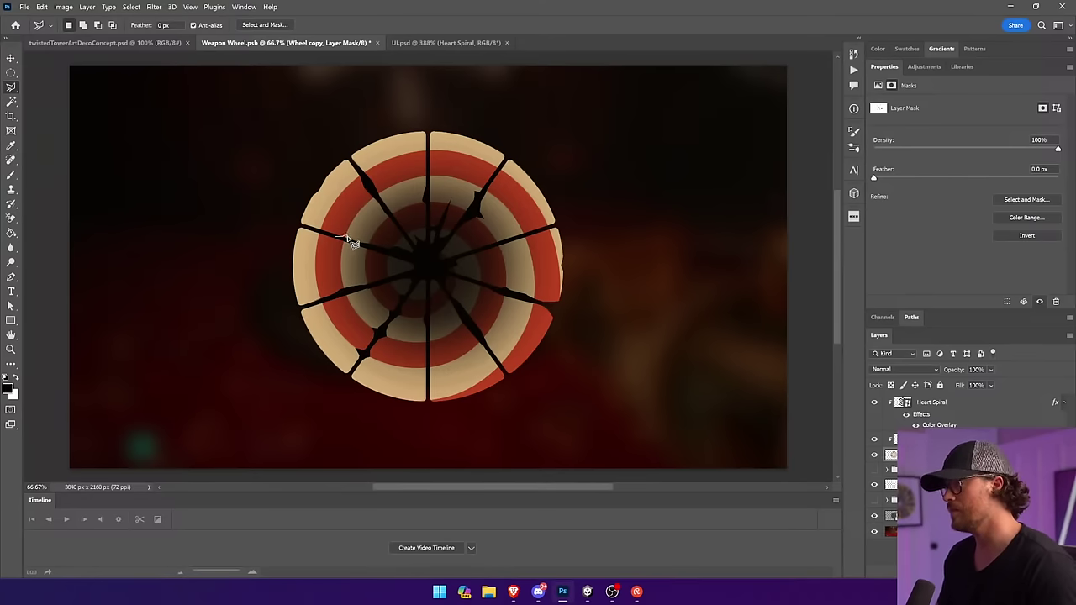
mouse_move(348, 238)
left_mouse_down()
mouse_move(378, 249)
mouse_move(349, 242)
left_mouse_up()
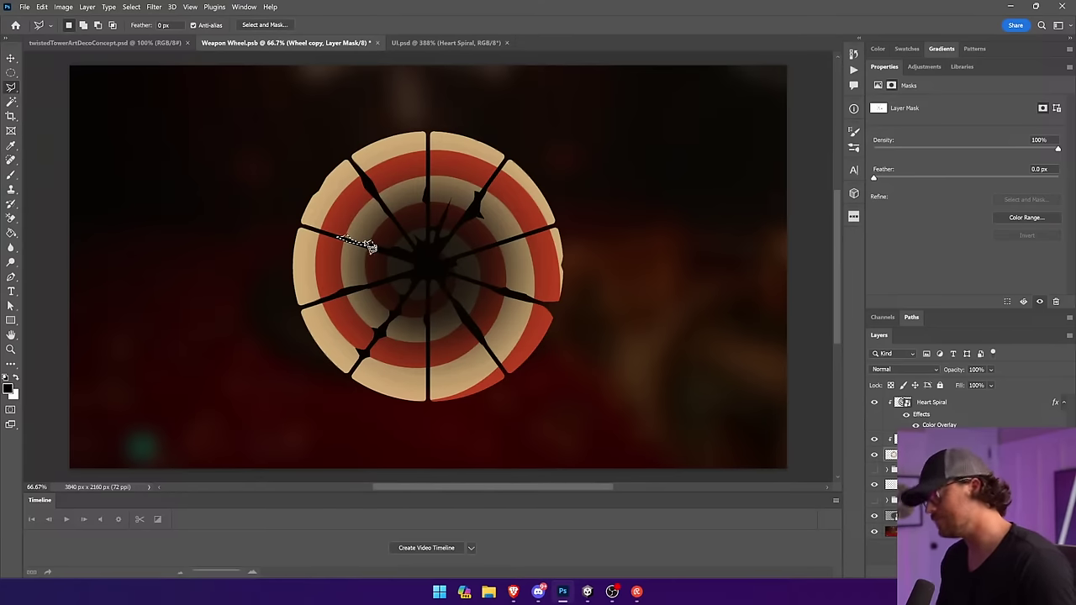
key("g")
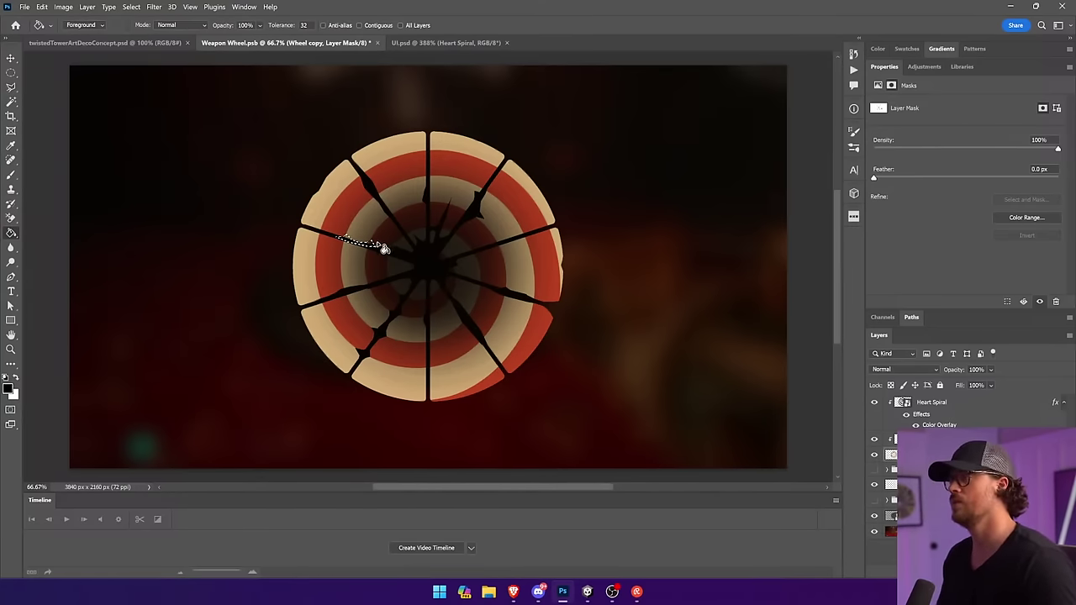
left_click(383, 248)
key("ctrl+d")
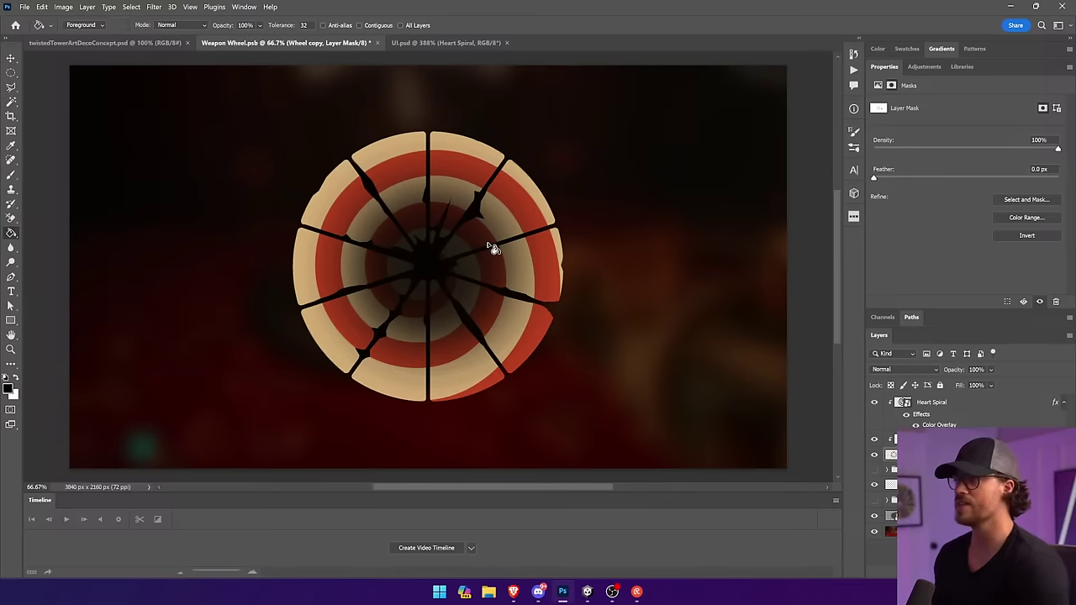
Try the Heart Spiral layer at about 36% opacity and return it to 100%.
key("v")
left_click(515, 181, "ctrl")
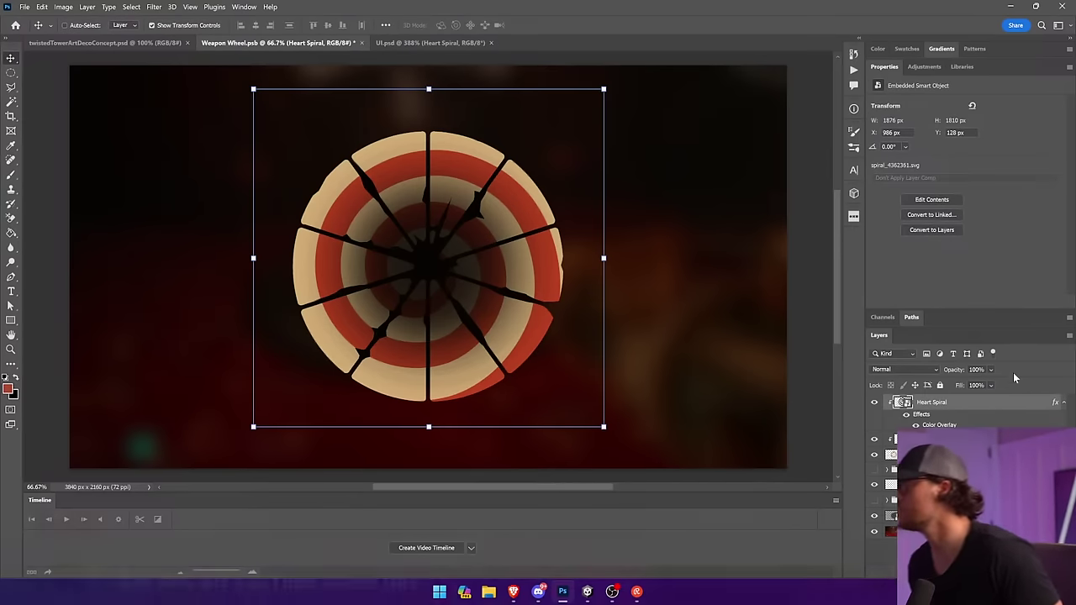
left_click(991, 370)
left_click(988, 385)
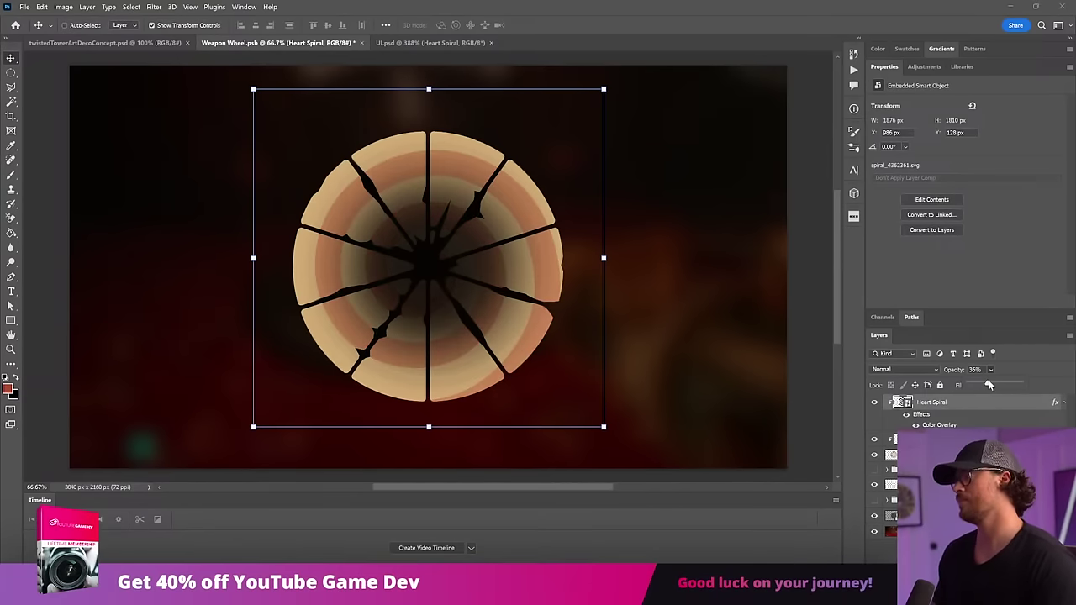
left_click_drag(990, 385, 1022, 386)
Convert the Heart Spiral layer to a smart object and add a layer mask to it.
right_click(964, 404)
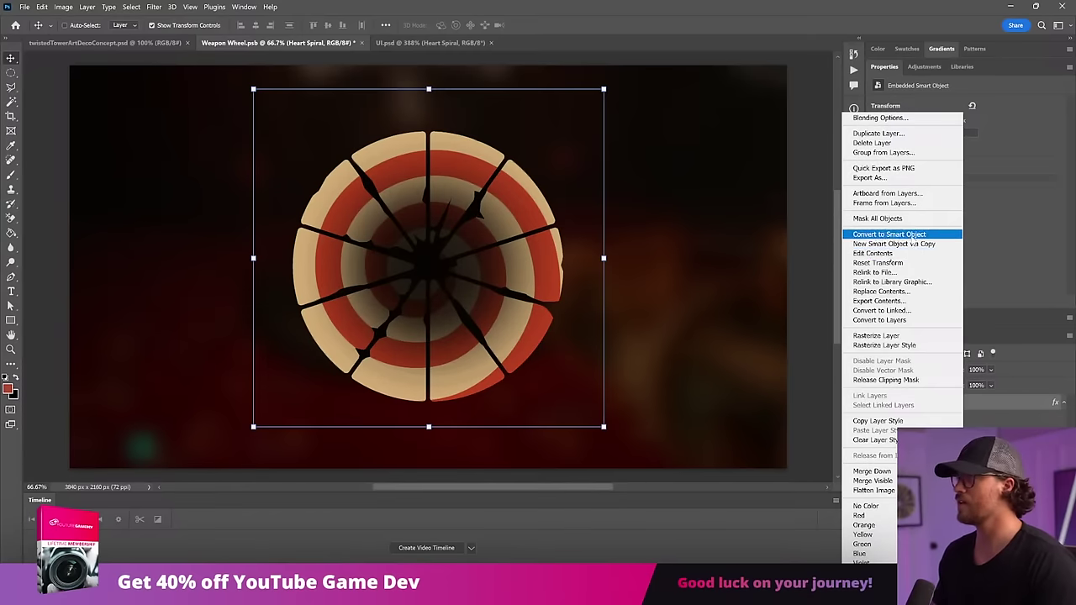
left_click(890, 234)
left_click(956, 598)
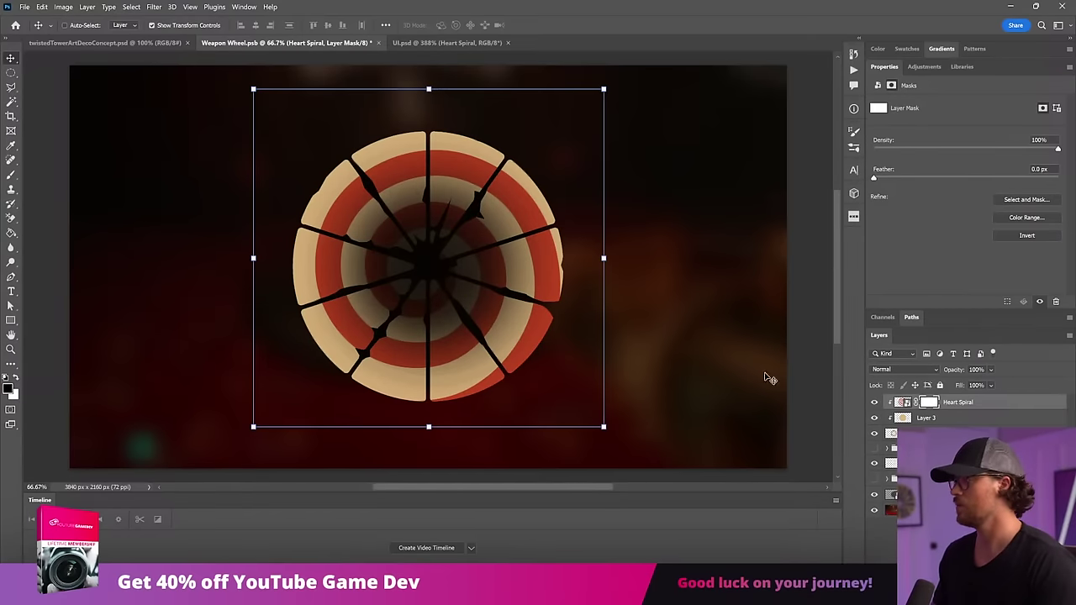
Try fading the spiral's inner red bands by painting black around the wheel's centre on its mask with a large soft brush.
left_click(11, 175)
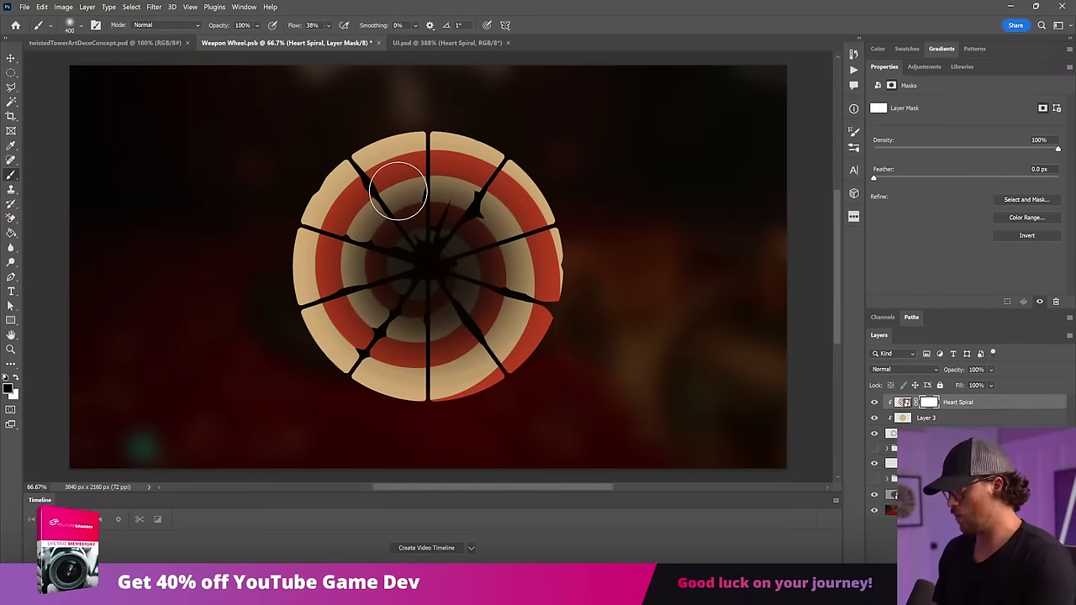
key("bracketright")
key("bracketright")
mouse_move(392, 195)
left_mouse_down()
mouse_move(344, 222)
mouse_move(342, 256)
mouse_move(347, 294)
mouse_move(411, 343)
mouse_move(485, 320)
mouse_move(497, 299)
mouse_move(487, 230)
mouse_move(507, 227)
mouse_move(480, 204)
mouse_move(429, 199)
left_mouse_up()
mouse_move(428, 195)
left_mouse_down()
mouse_move(366, 228)
mouse_move(347, 282)
mouse_move(382, 314)
mouse_move(466, 339)
left_mouse_up()
key("bracketright")
key("bracketright")
key("bracketright")
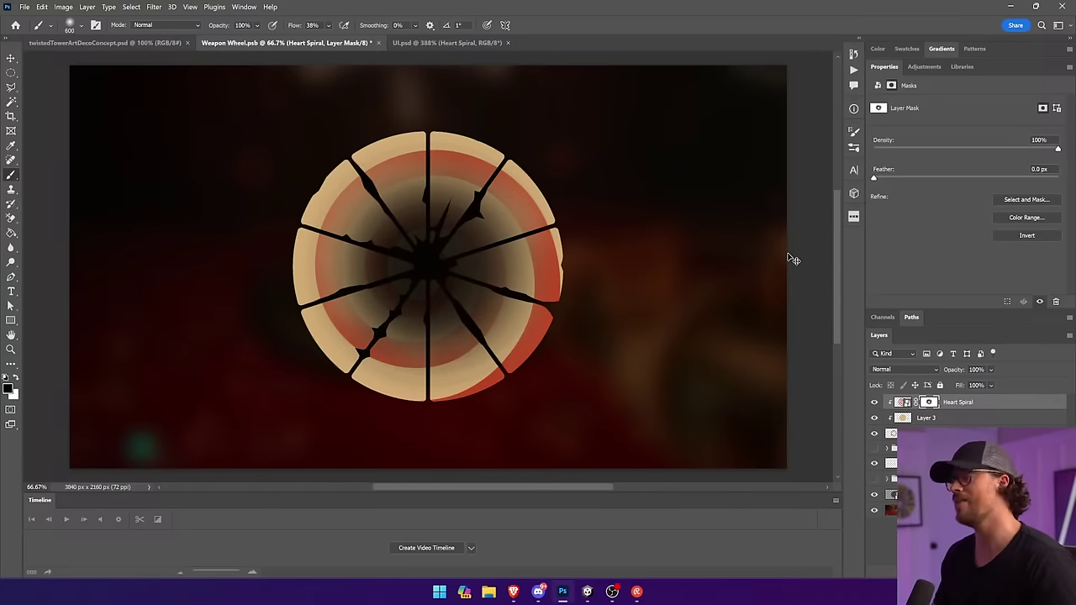
Undo the brush strokes painted on the Heart Spiral mask.
key("ctrl+z")
key("ctrl+z")
key("ctrl+z")
key("ctrl+z")
key("ctrl+z")
key("ctrl+z")
key("ctrl+z")
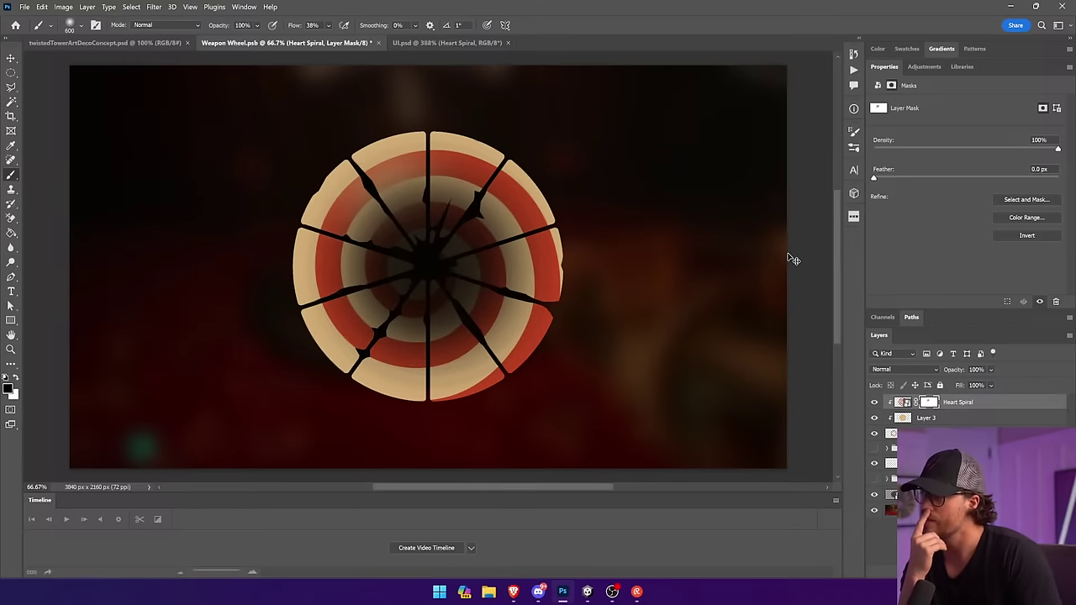
Merge the Heart Spiral, Layer 3 and wheel layers into a single layer.
key("v")
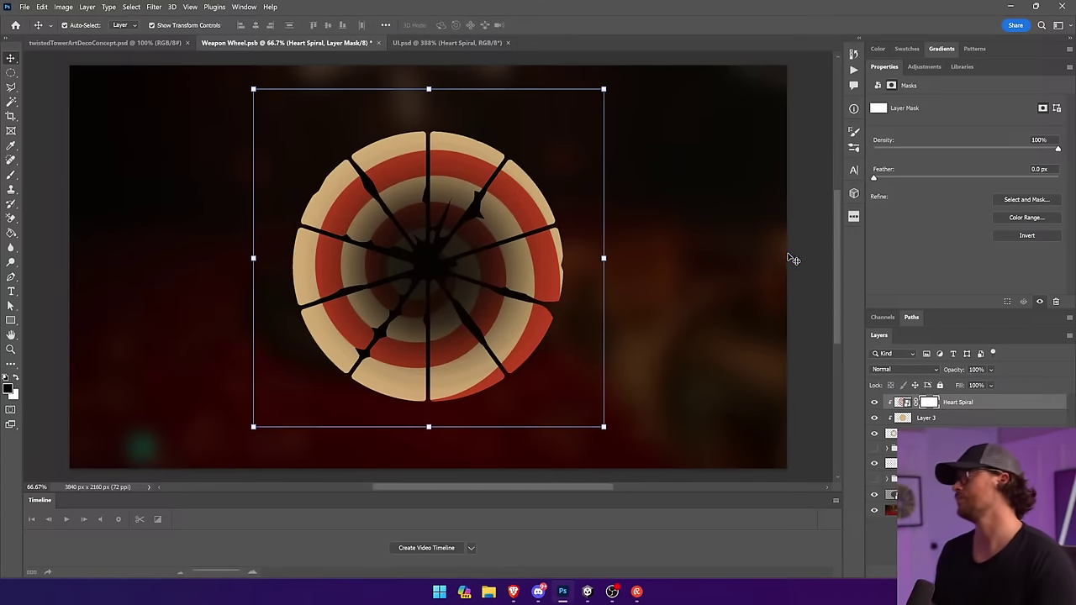
left_click(790, 257)
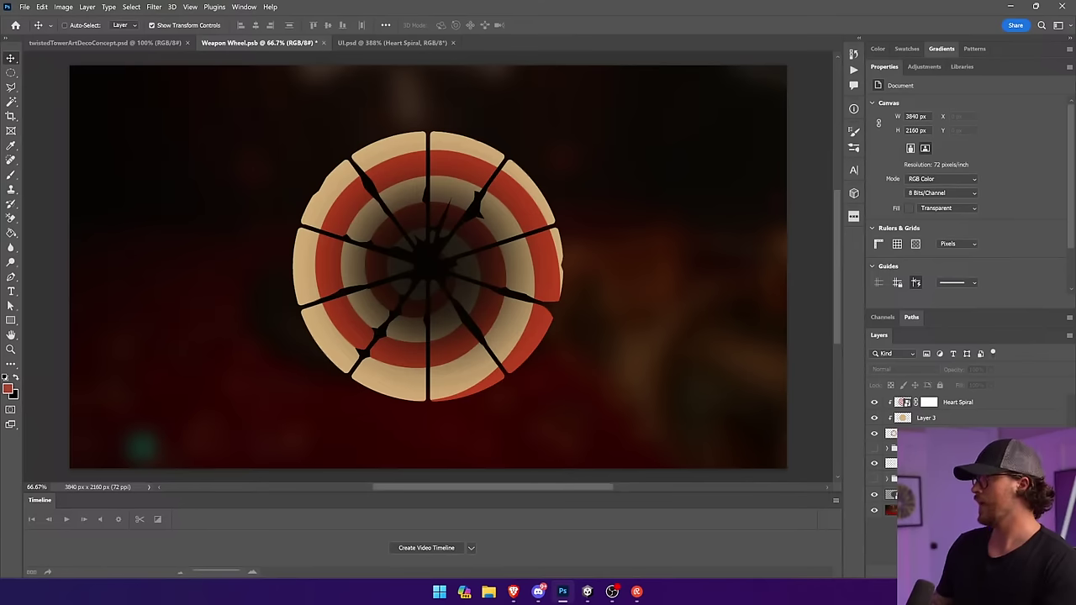
left_click(942, 433)
left_click(954, 403, "shift")
right_click(954, 403)
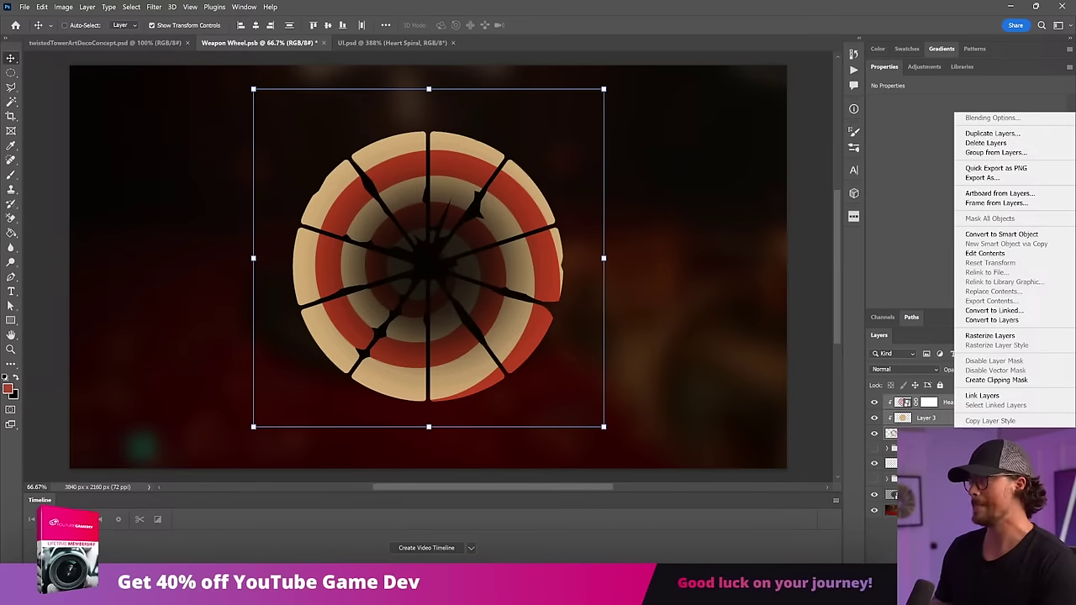
left_click(986, 497)
Duplicate the merged wheel layer and merge the copy back into it, twice, to make the wheel more opaque.
left_click_drag(961, 405, 958, 414)
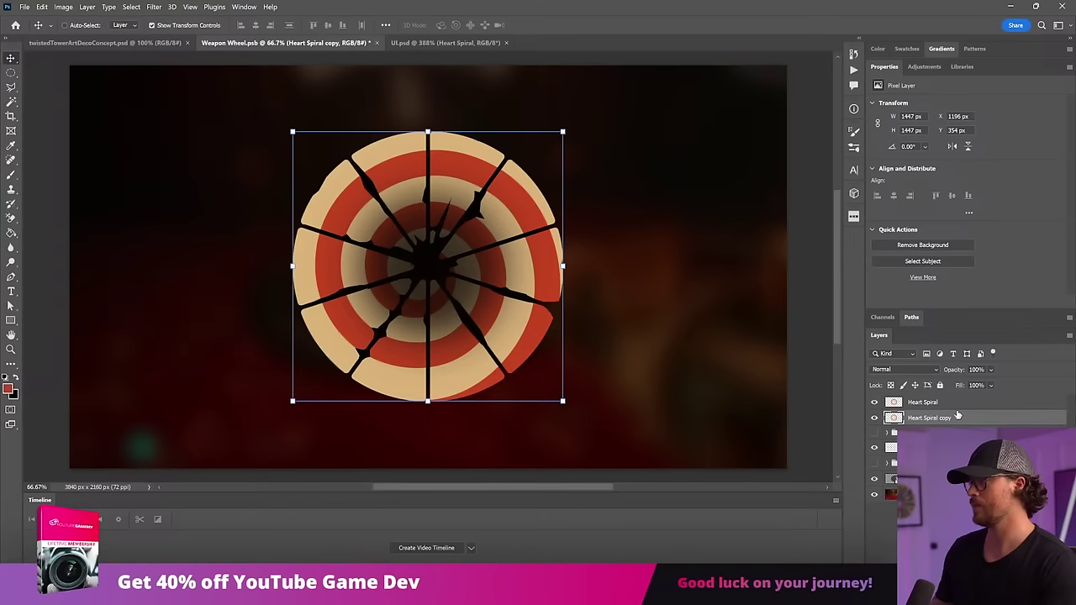
left_click(957, 405, "shift")
right_click(956, 404)
left_click(985, 478)
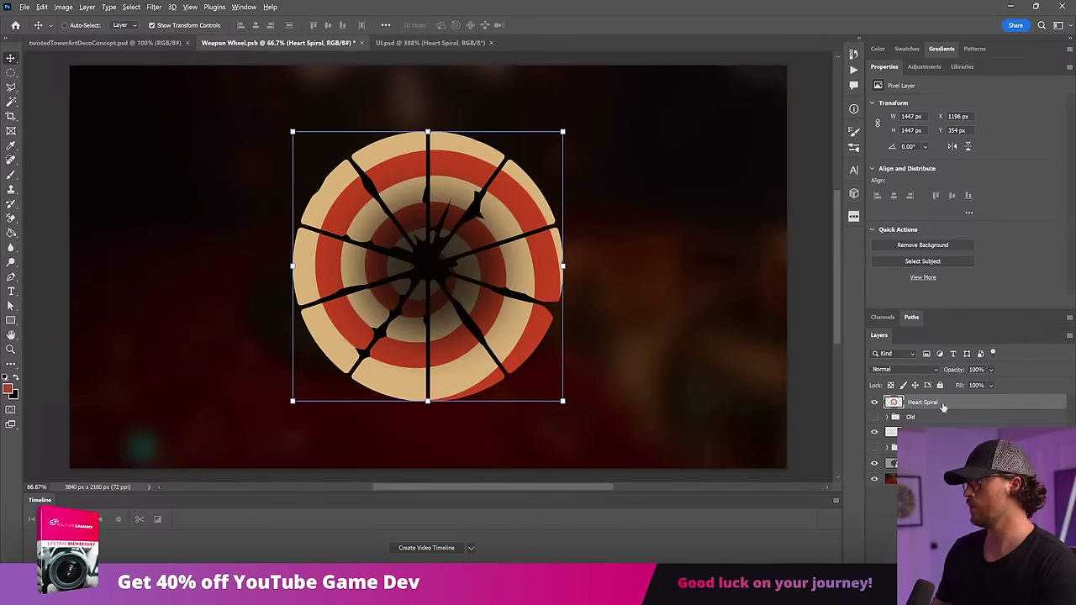
left_click_drag(943, 407, 944, 413)
left_click(943, 406, "shift")
right_click(944, 407)
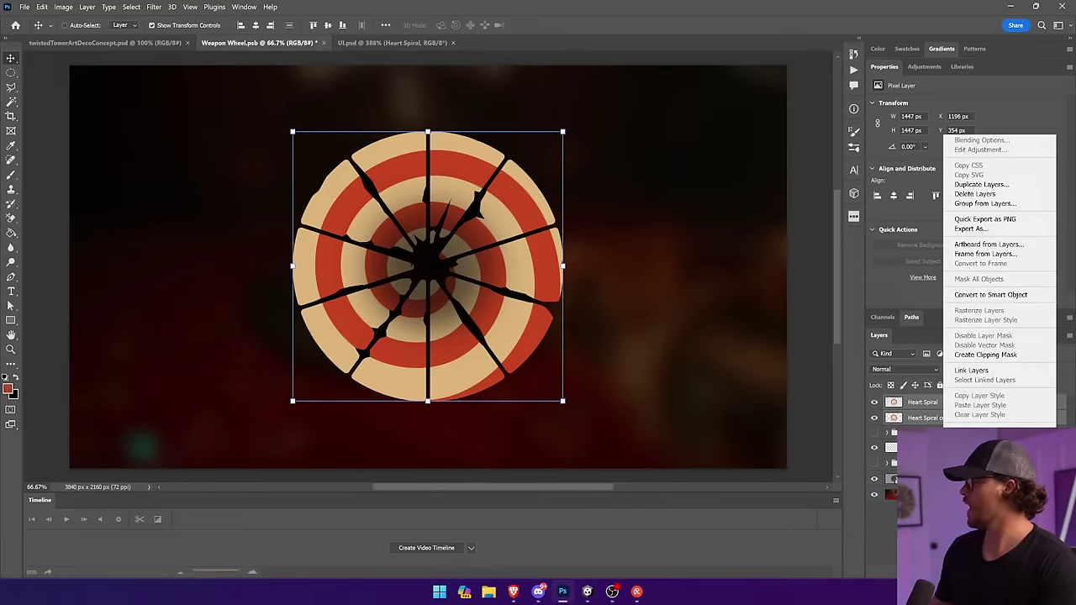
left_click(982, 474)
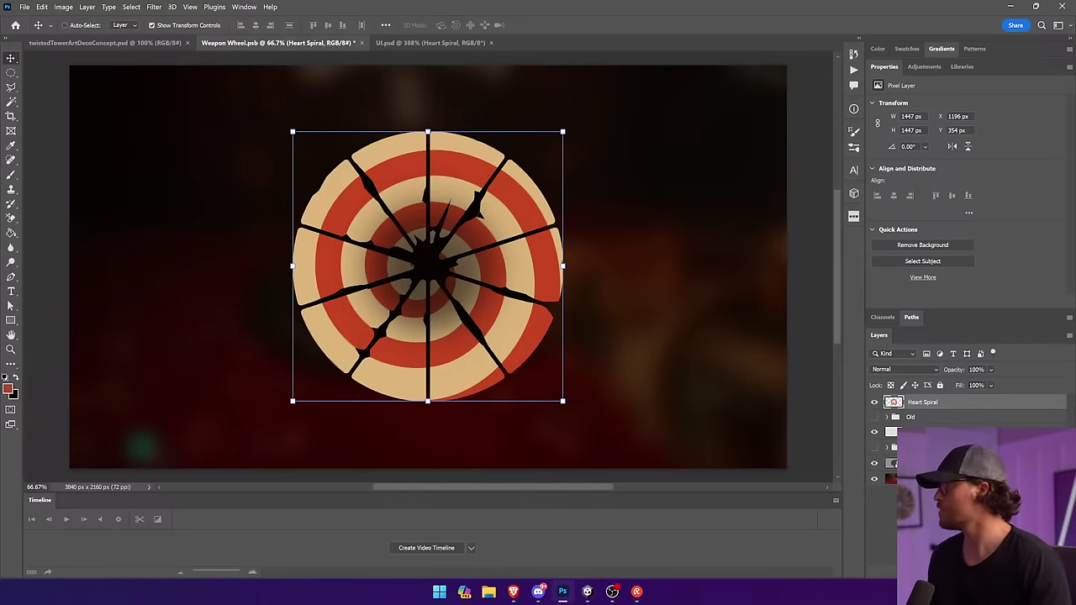
Apply an Inner Bevel to the merged wheel layer with depth about 105%, size 27 px and soften 16 px.
left_click(967, 451)
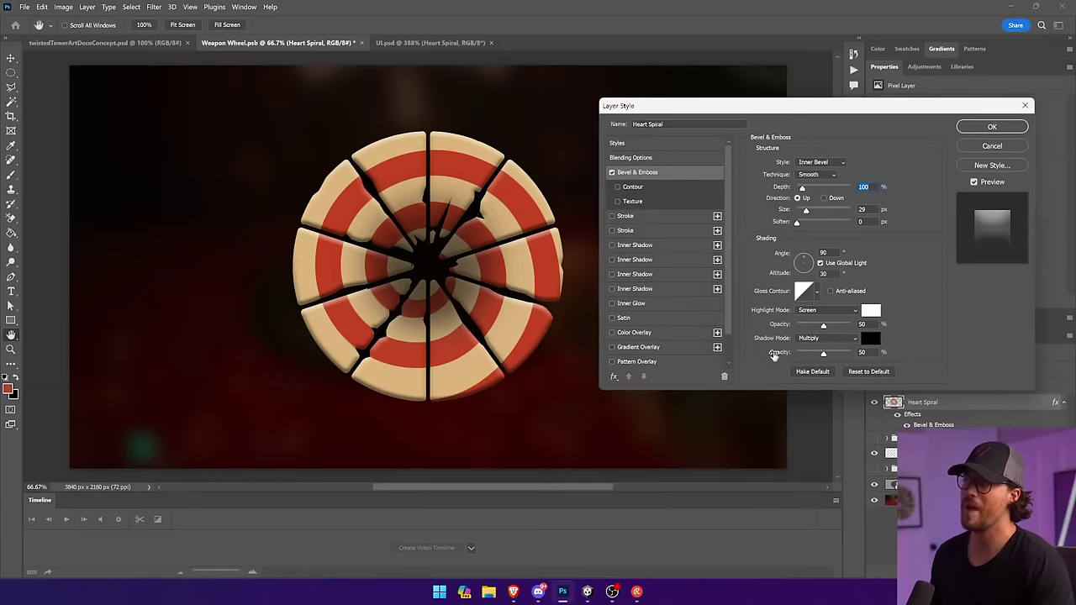
left_click(808, 223)
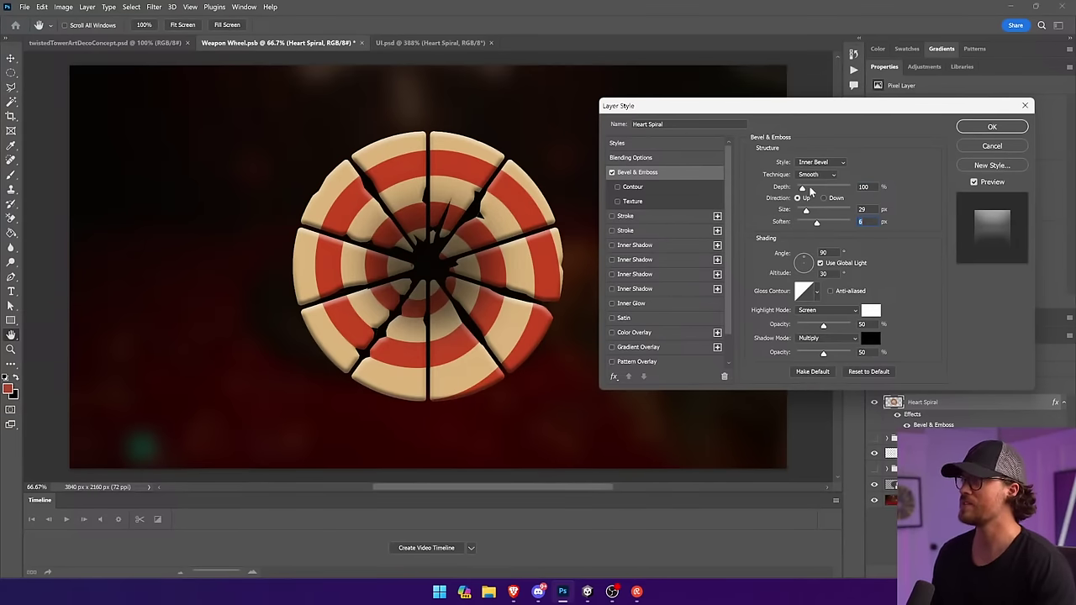
left_click_drag(811, 192, 845, 223)
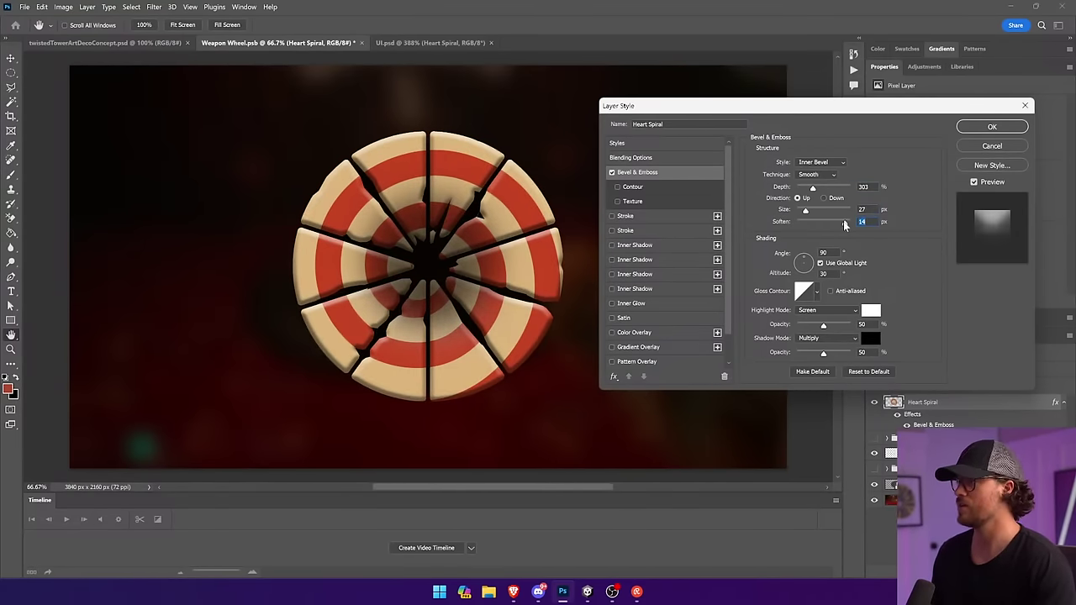
left_click_drag(805, 187, 801, 186)
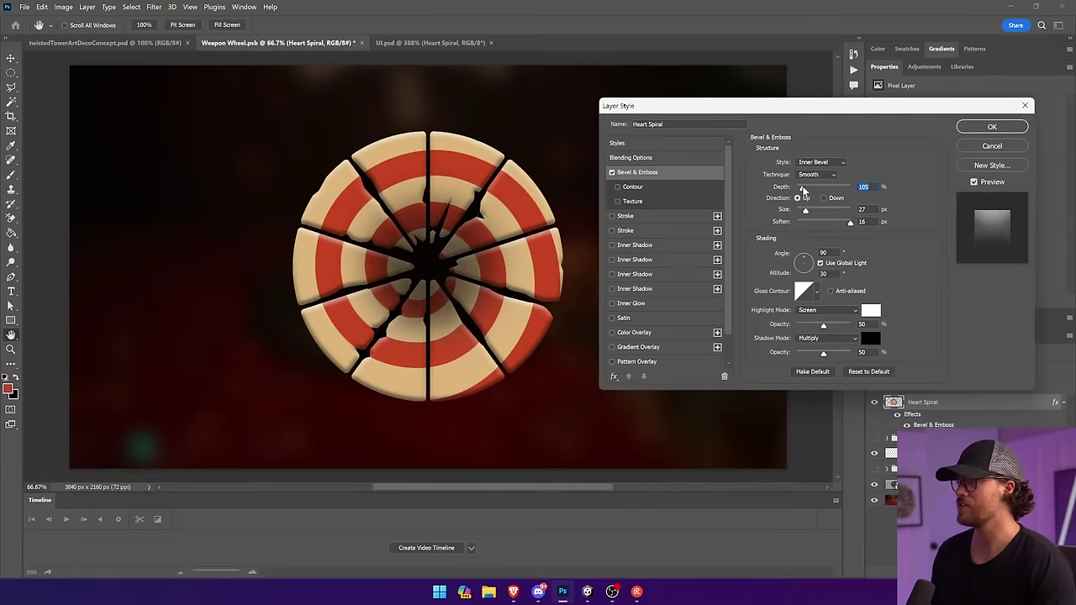
left_click(993, 128)
Switch to Unity, run the game and scale the Game view to 0.9x to see the whole screen.
left_click(441, 43)
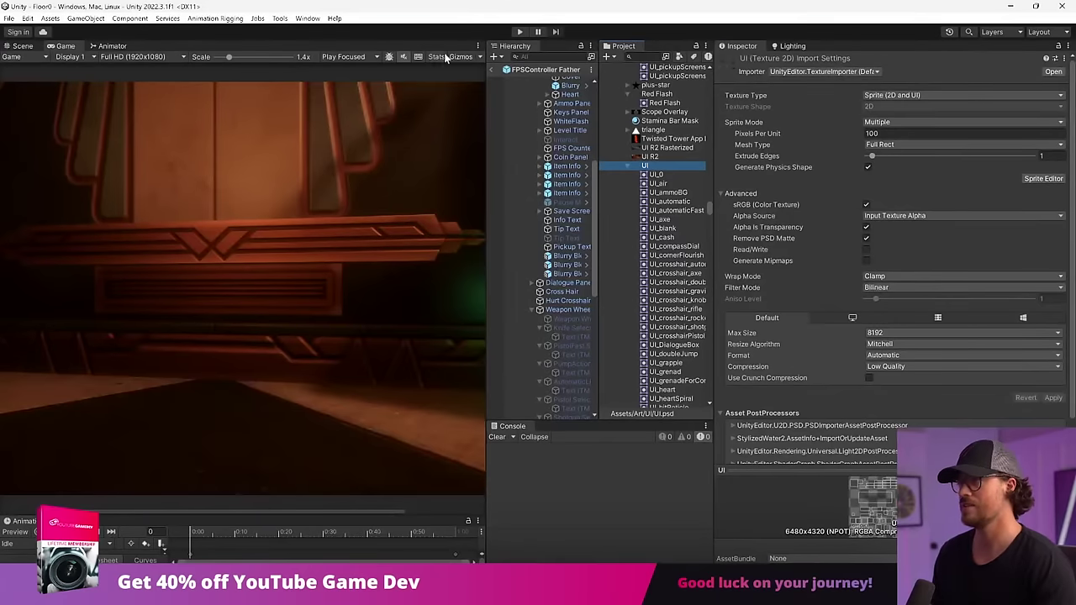
left_click(519, 32)
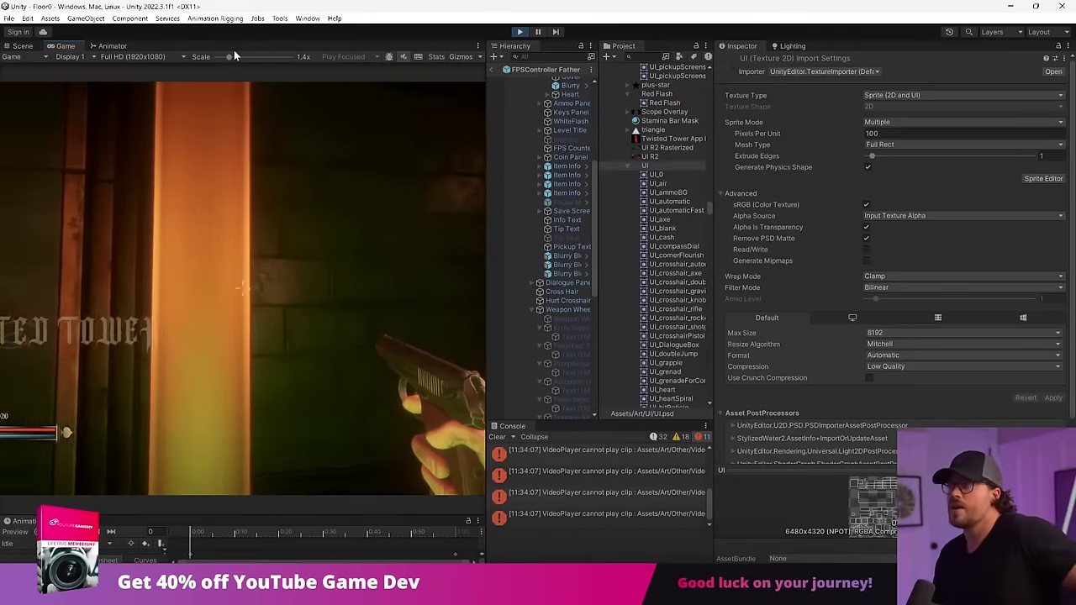
left_click_drag(229, 57, 217, 58)
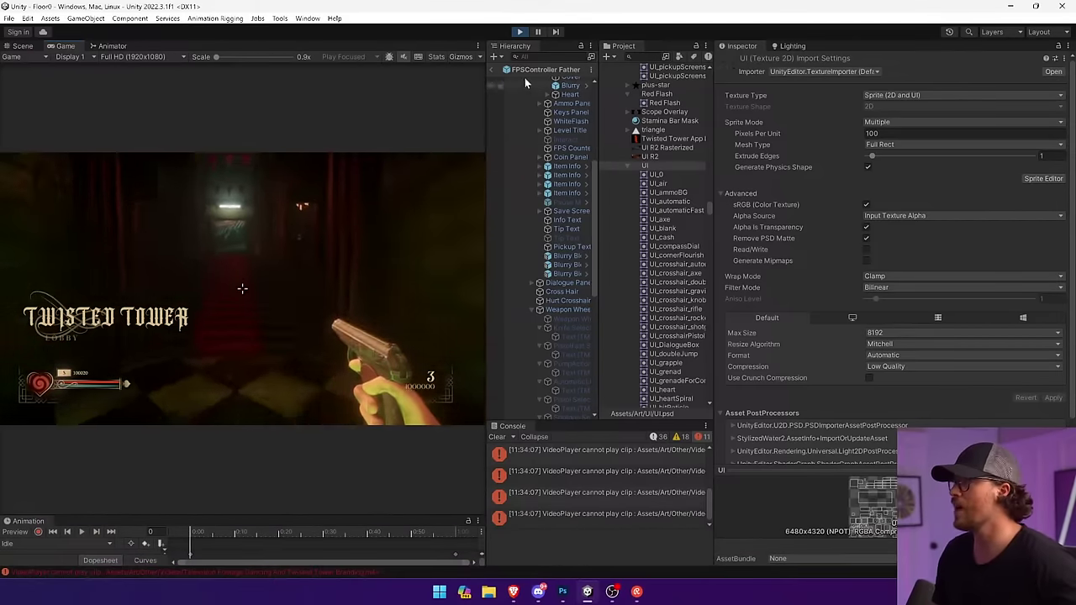
Stop the running game, set the Level Startup object's Level Title to "Twisted Tower" and save the scene.
left_click(518, 31)
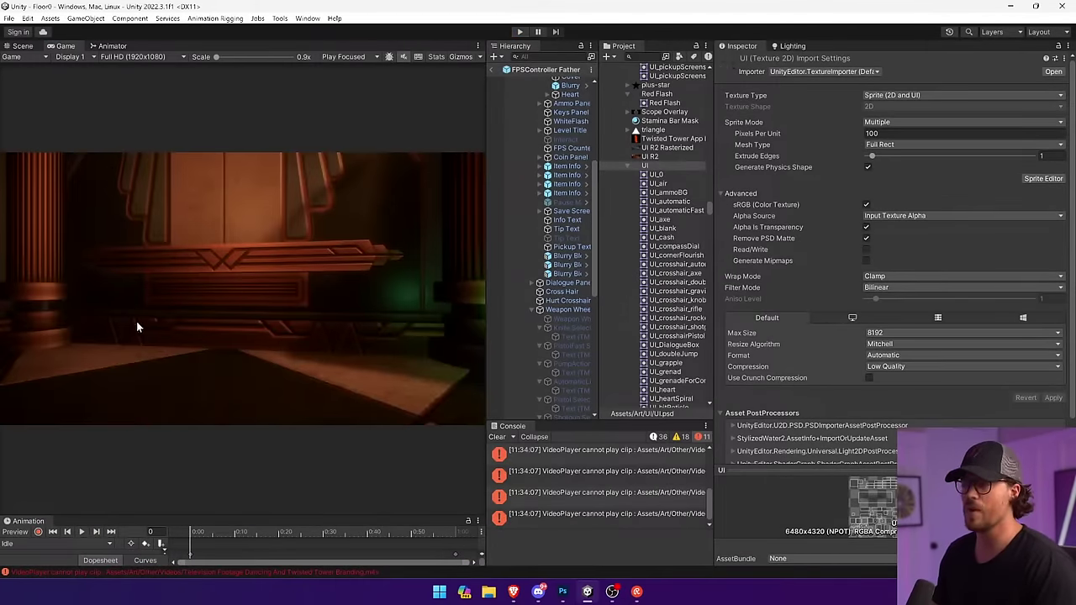
left_click(494, 69)
type("start")
left_click(543, 76)
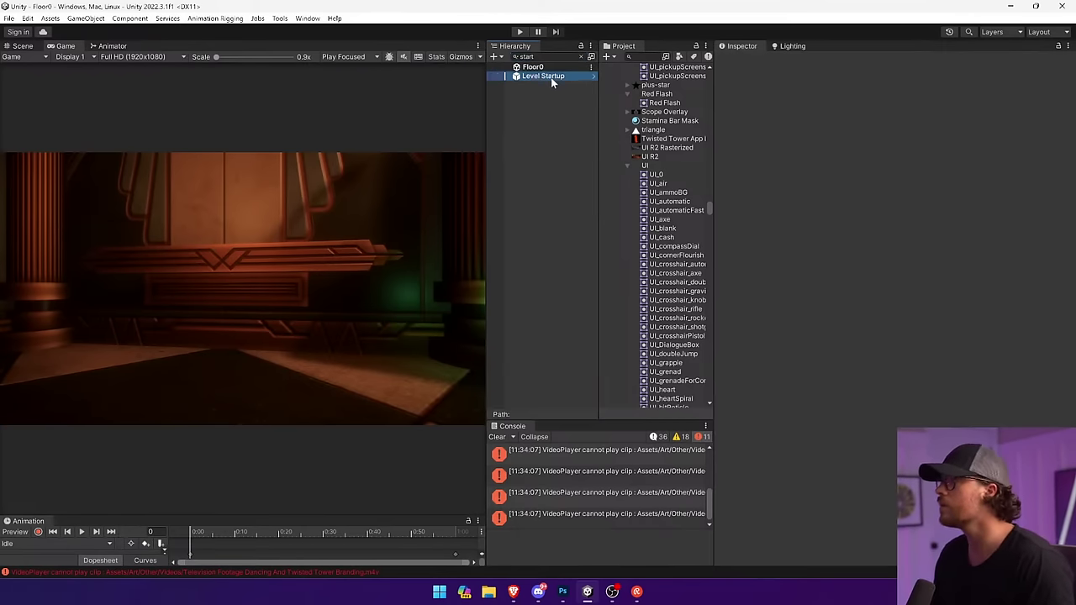
left_click(937, 194)
type("Twisted Tower")
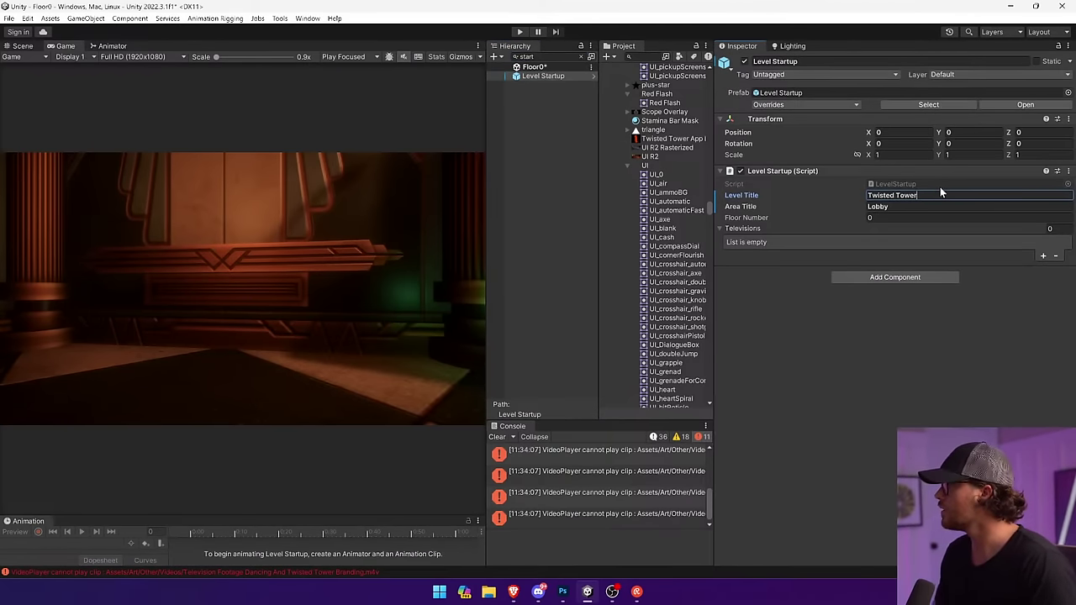
key("ctrl+s")
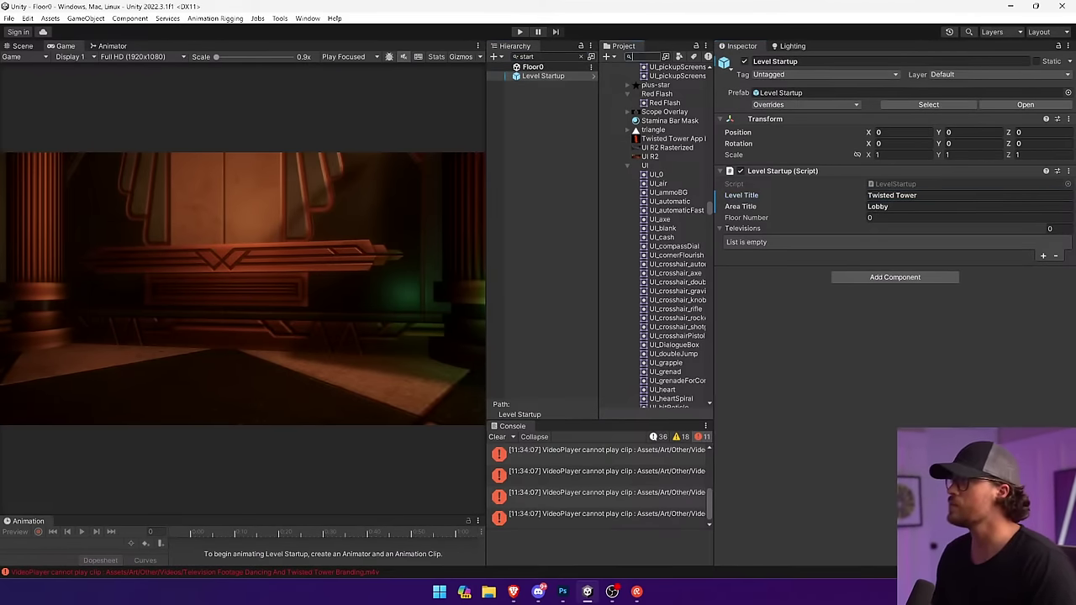
Open the Floor1 scene and inspect the title settings of its Level Startup object.
type("Floor1")
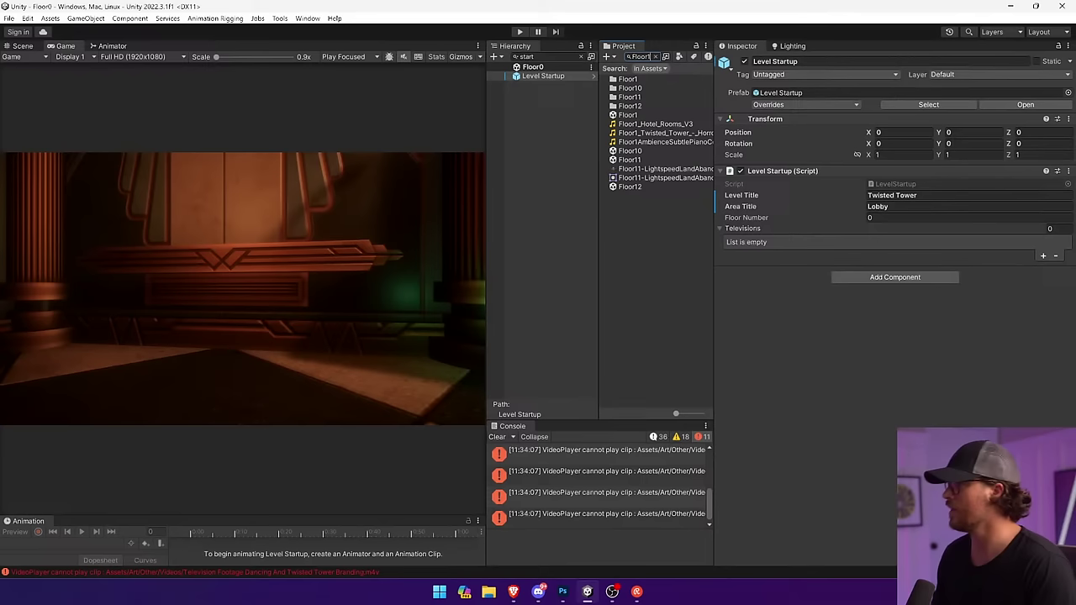
left_click(629, 115)
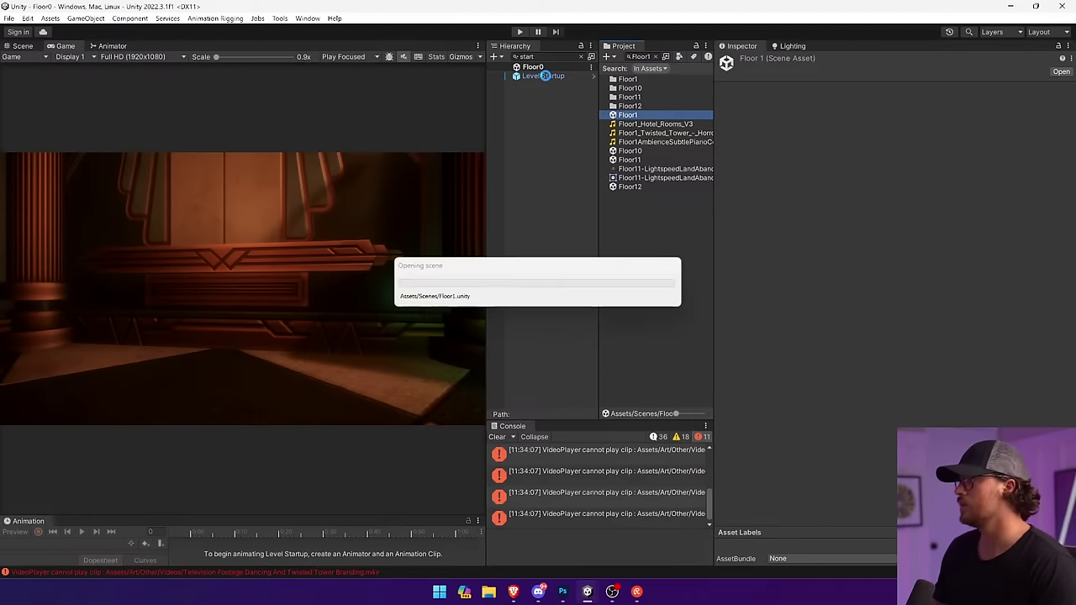
left_click(545, 76)
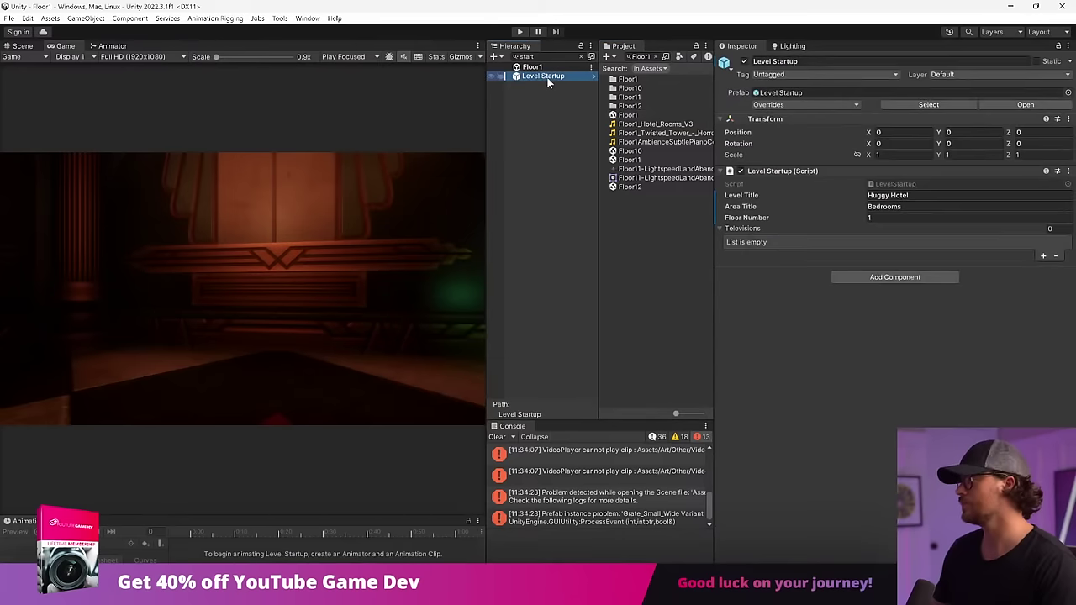
Reopen the Floor0 scene and run the game.
left_click(641, 57)
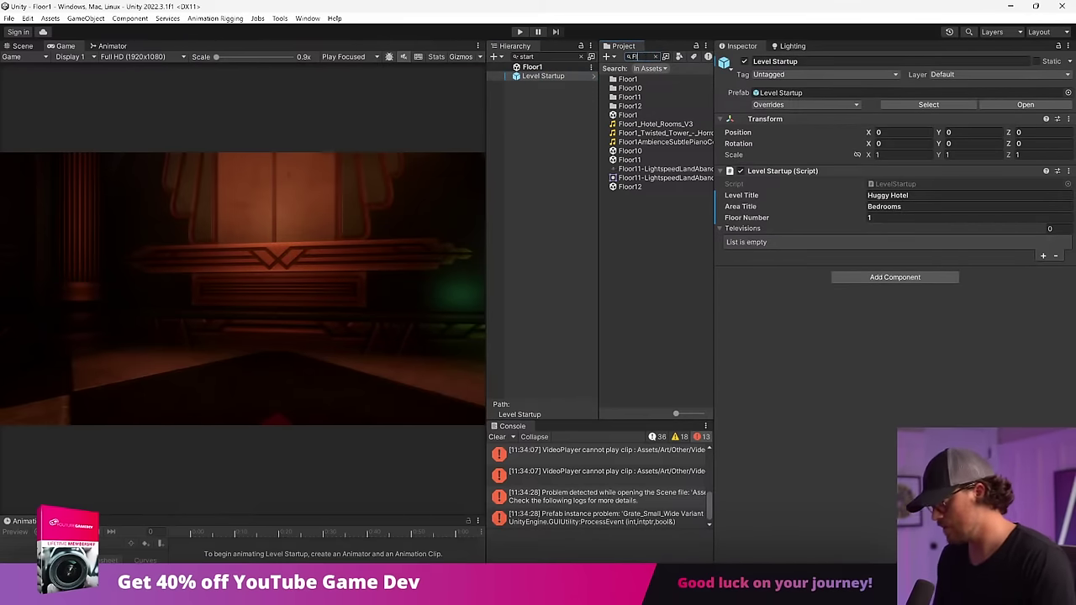
type("Floor0")
left_click(629, 106)
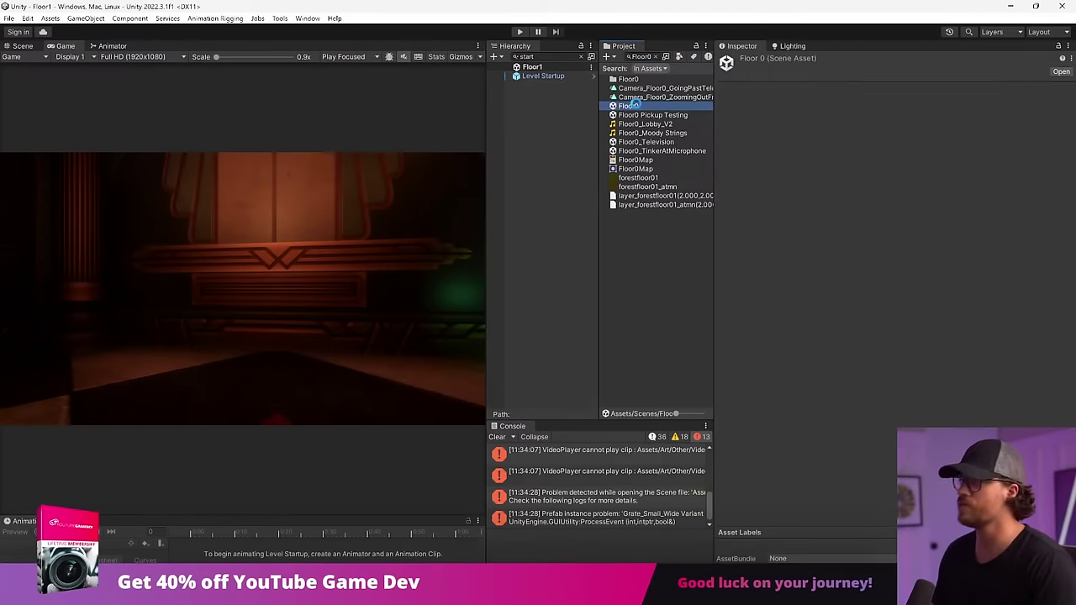
double_click(638, 107)
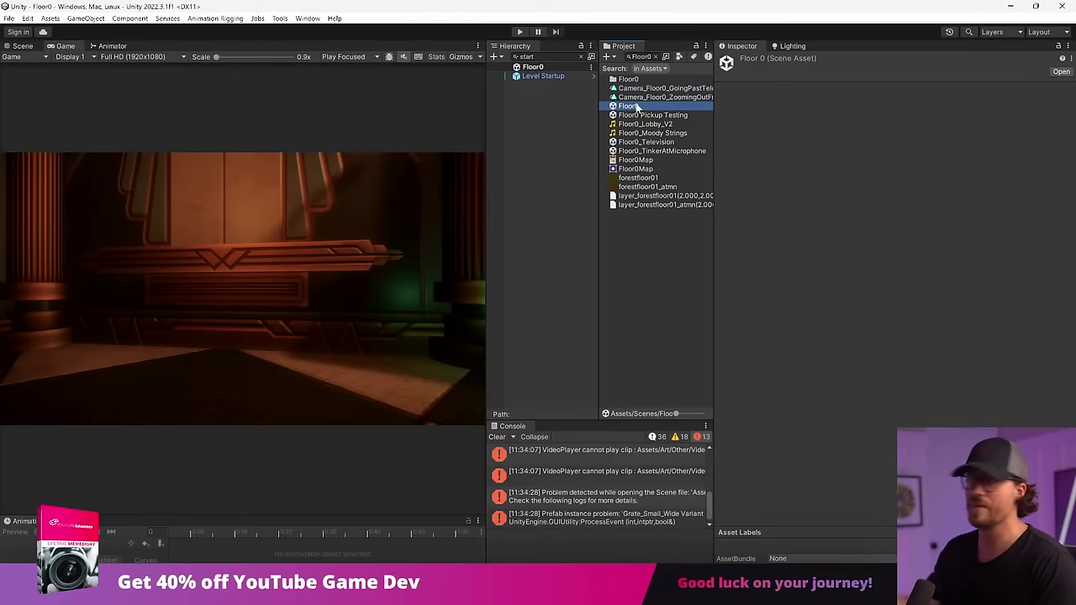
left_click(520, 31)
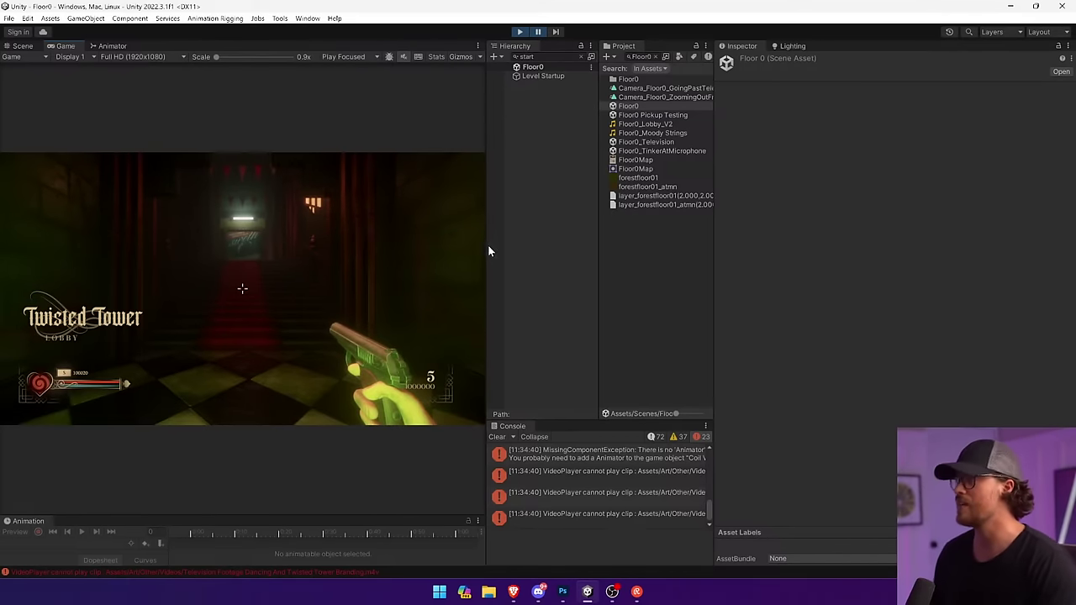
Widen the Game view, scale it to 1.4x and capture a screenshot of the whole game frame.
left_click_drag(489, 250, 863, 261)
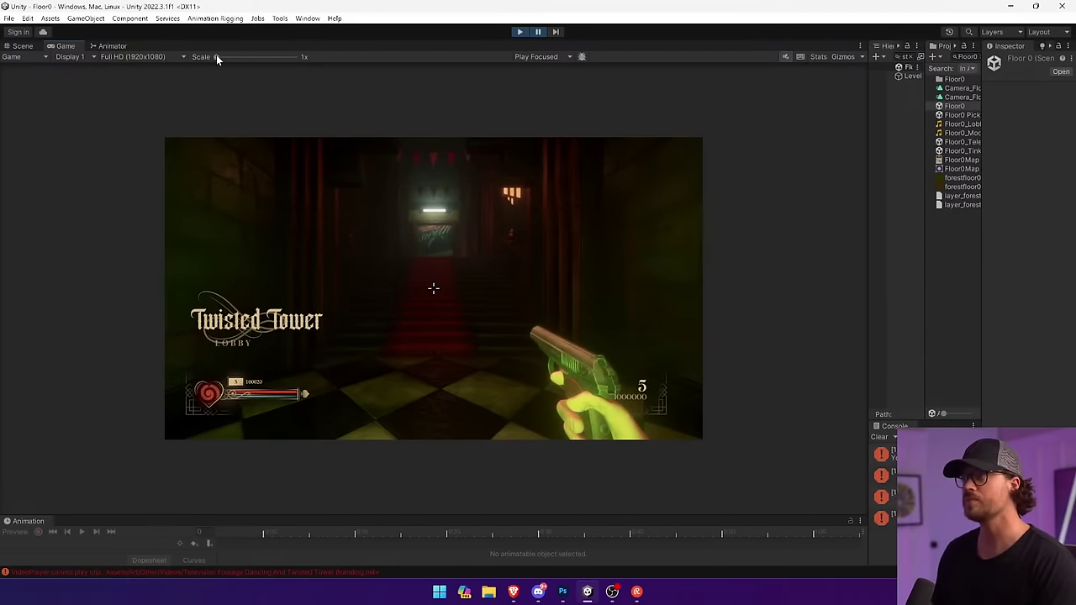
left_click_drag(216, 56, 228, 56)
key("super+shift+s")
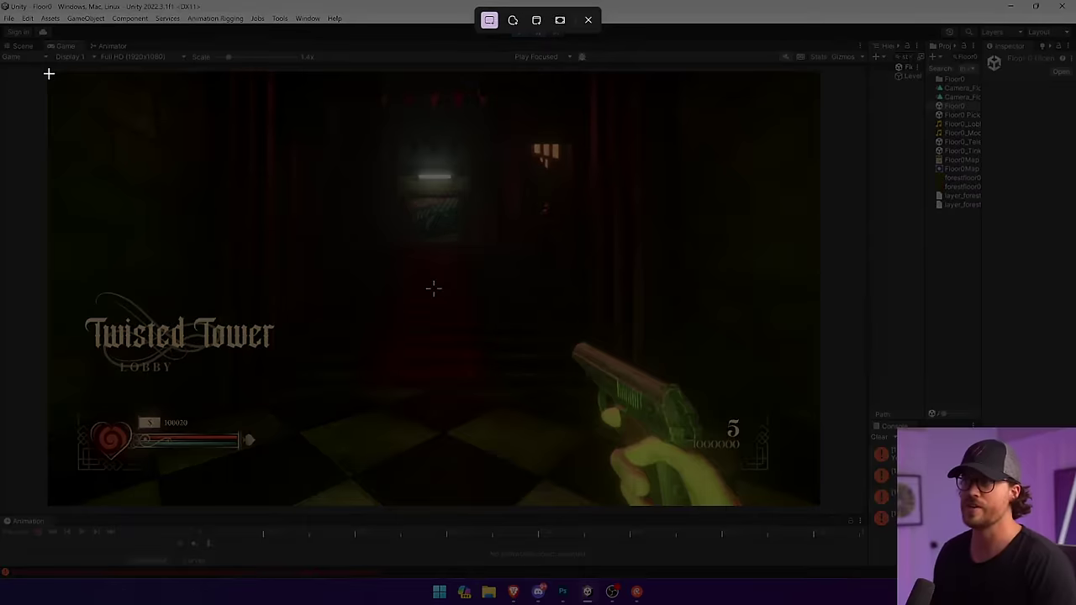
left_click_drag(48, 73, 817, 508)
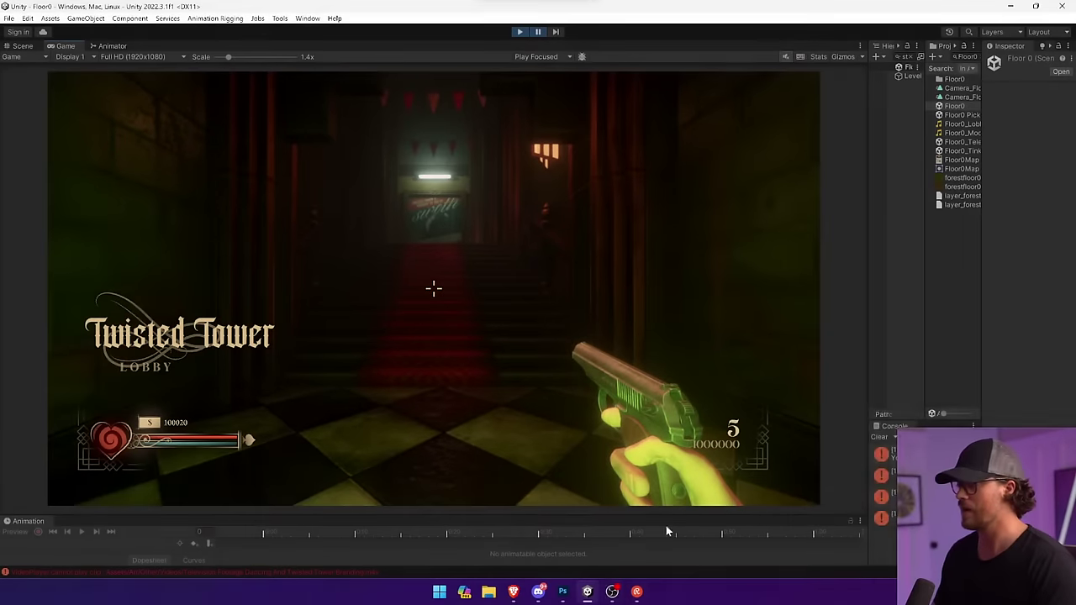
Switch to Photoshop, paste the screenshot into Weapon Wheel.psb and fit it at about 1117 × 629 px in the canvas's upper-left corner.
left_click(563, 592)
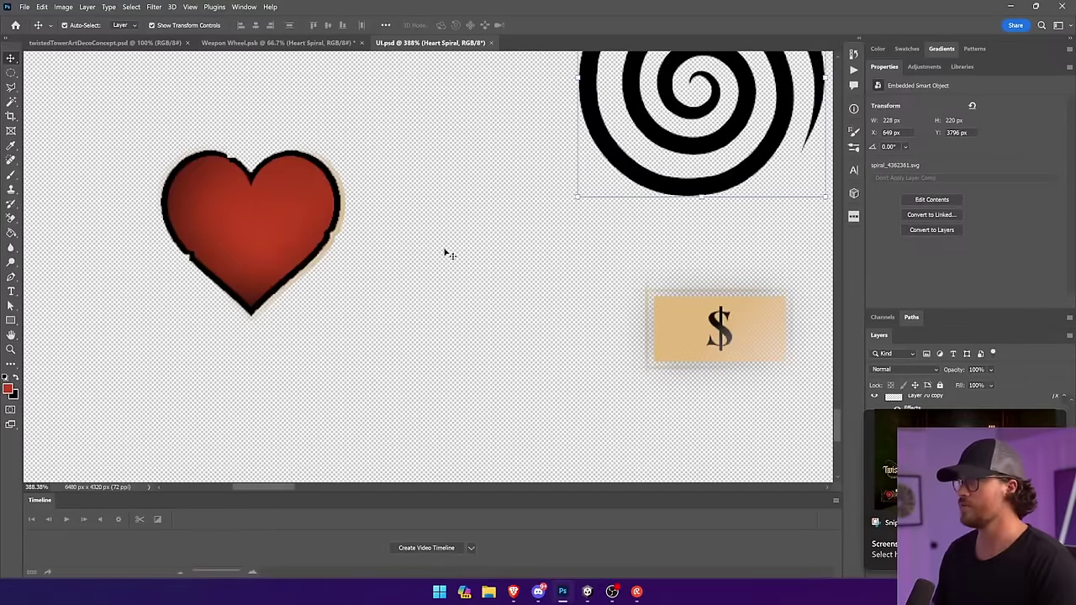
left_click(277, 42)
key("ctrl+v")
key("ctrl+t")
left_click_drag(680, 123, 378, 302)
key("Return")
left_click_drag(335, 352, 233, 128)
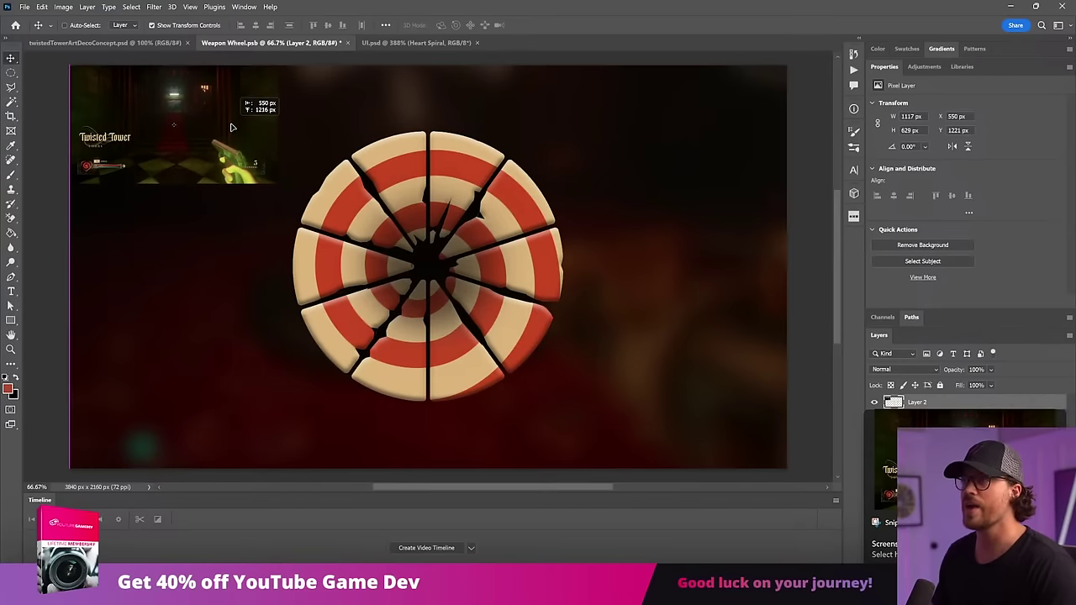
left_click(33, 230, "ctrl")
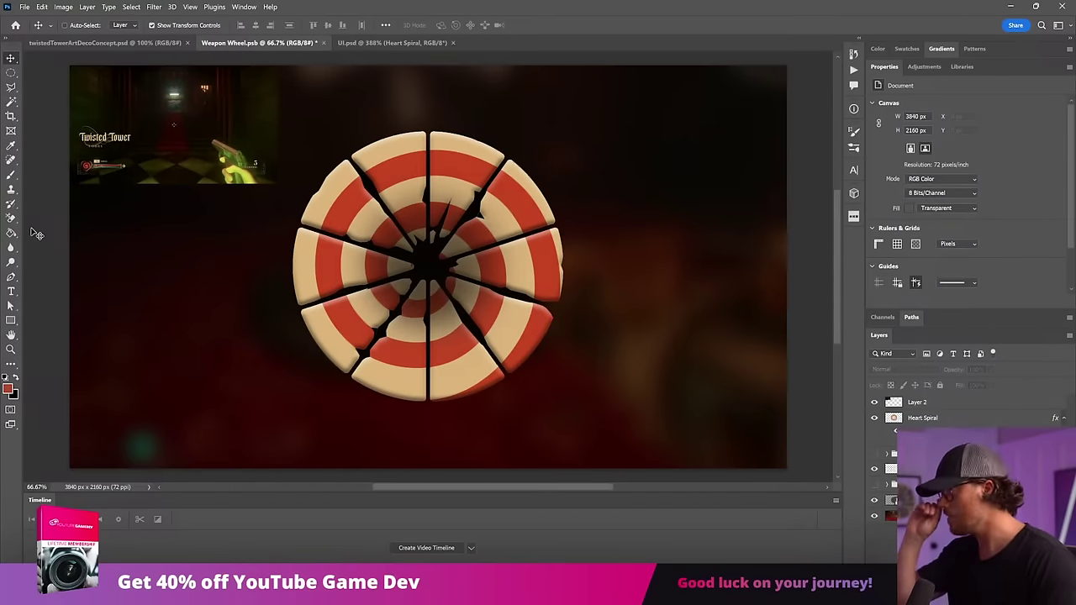
Check the HUD in Unity, return to Photoshop and set the Heart Spiral layer's bevel depth to 43% and size to 79 px.
key("alt+Tab")
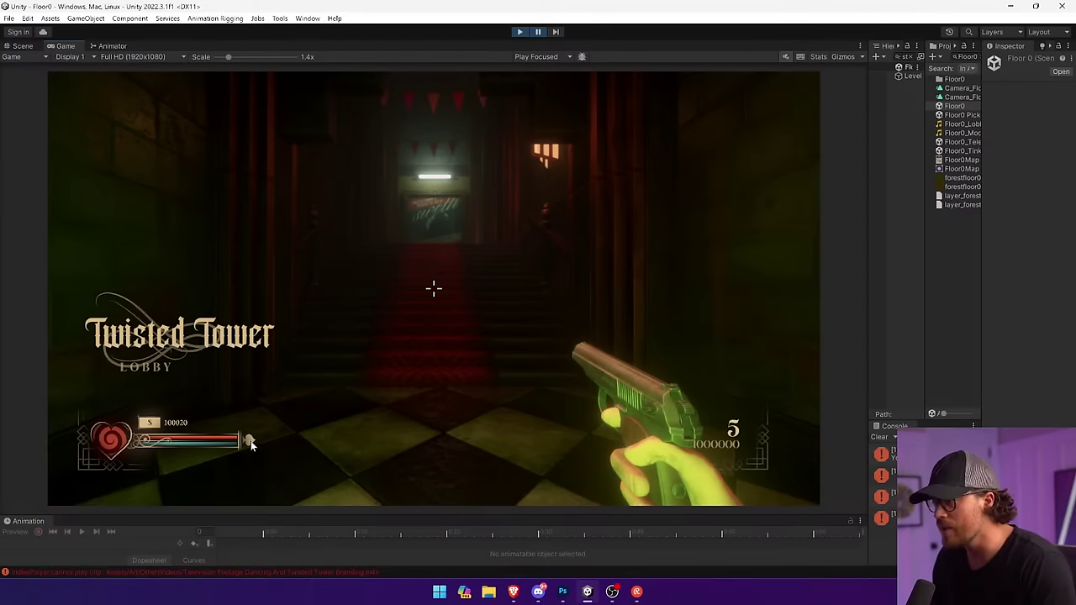
key("alt+Tab")
left_click(351, 256, "ctrl")
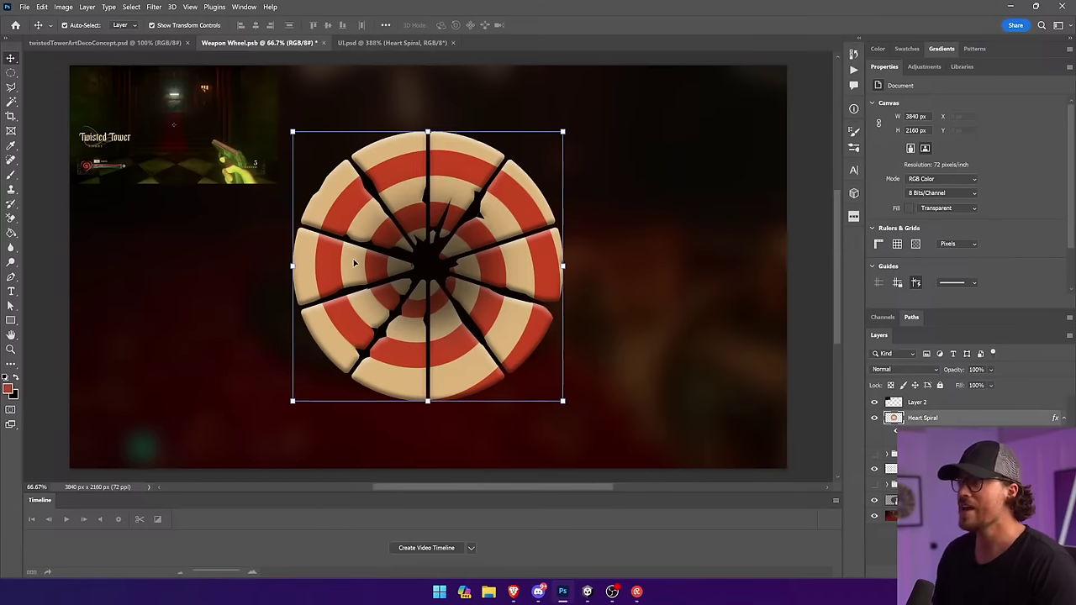
double_click(932, 441)
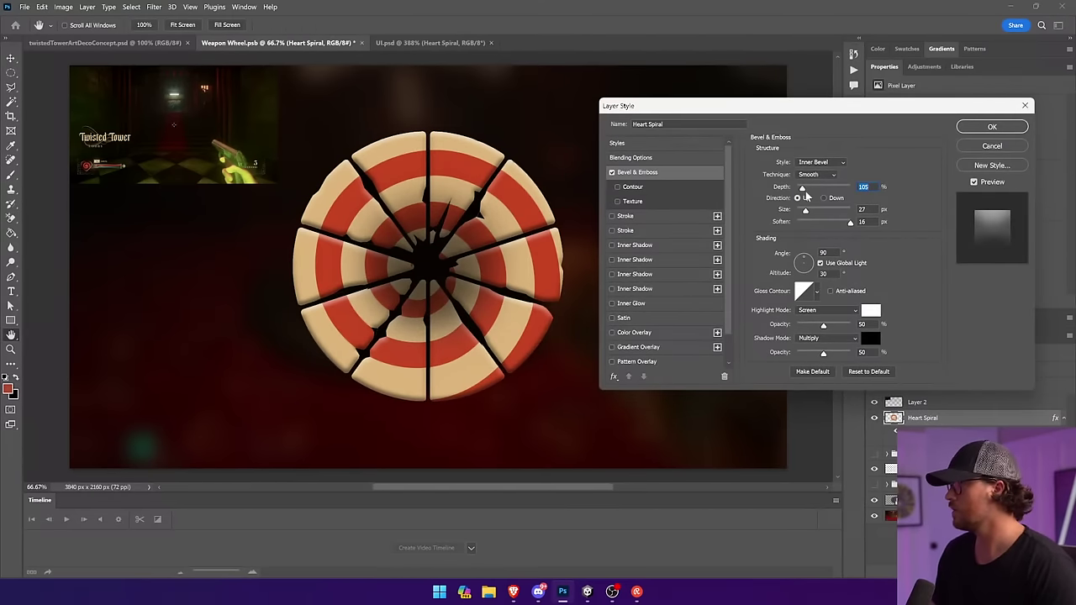
left_click_drag(802, 188, 818, 213)
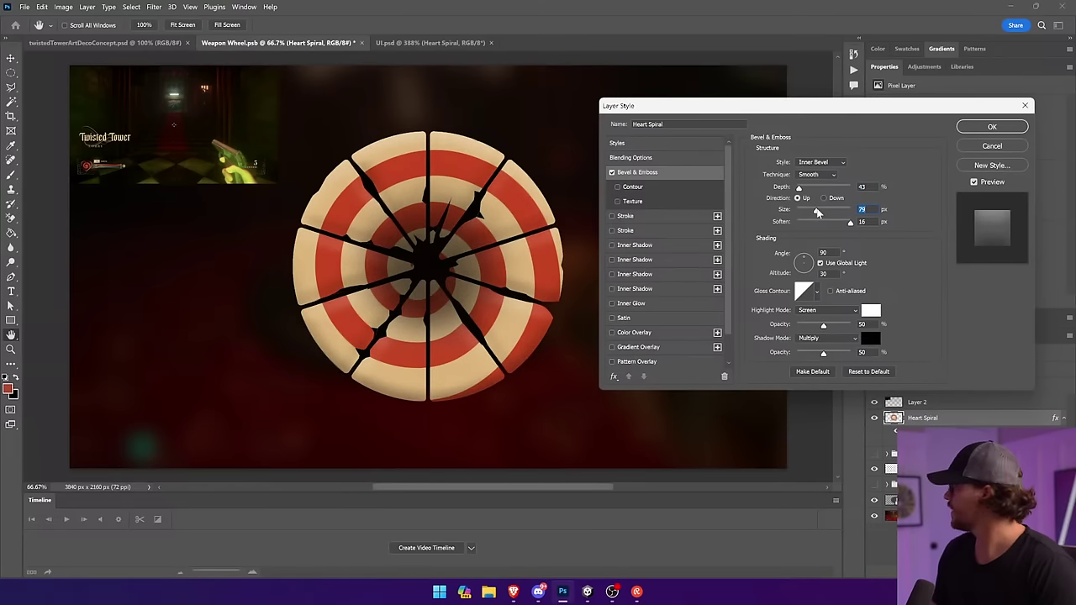
left_click(984, 129)
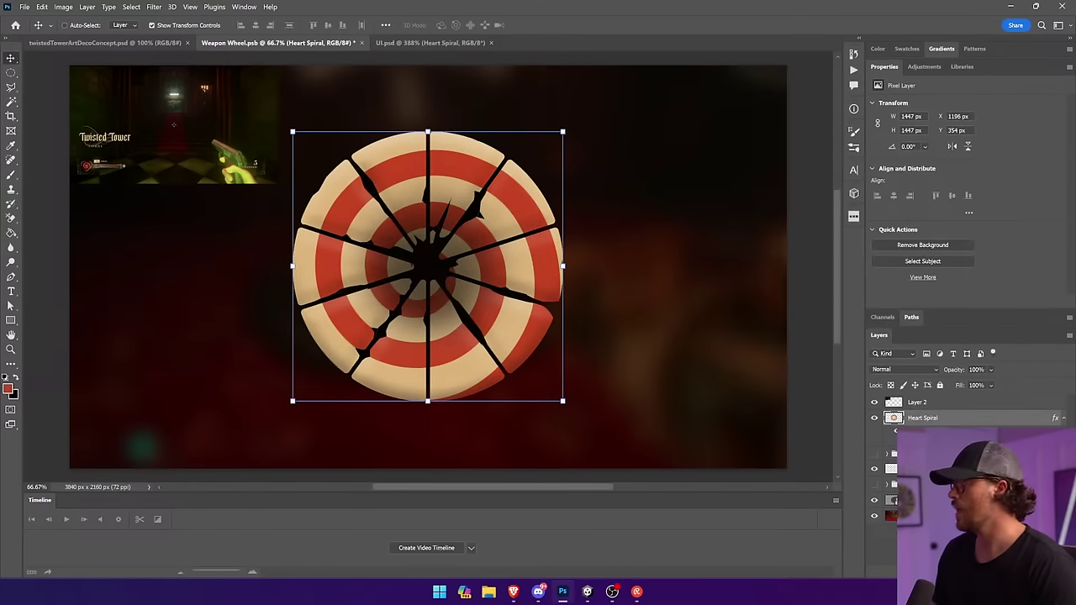
Add a layer above Heart Spiral and lasso a patch about 195 × 236 px on the wedge just right of the wheel's top centre.
key("ctrl+shift+alt+n")
left_click(11, 88)
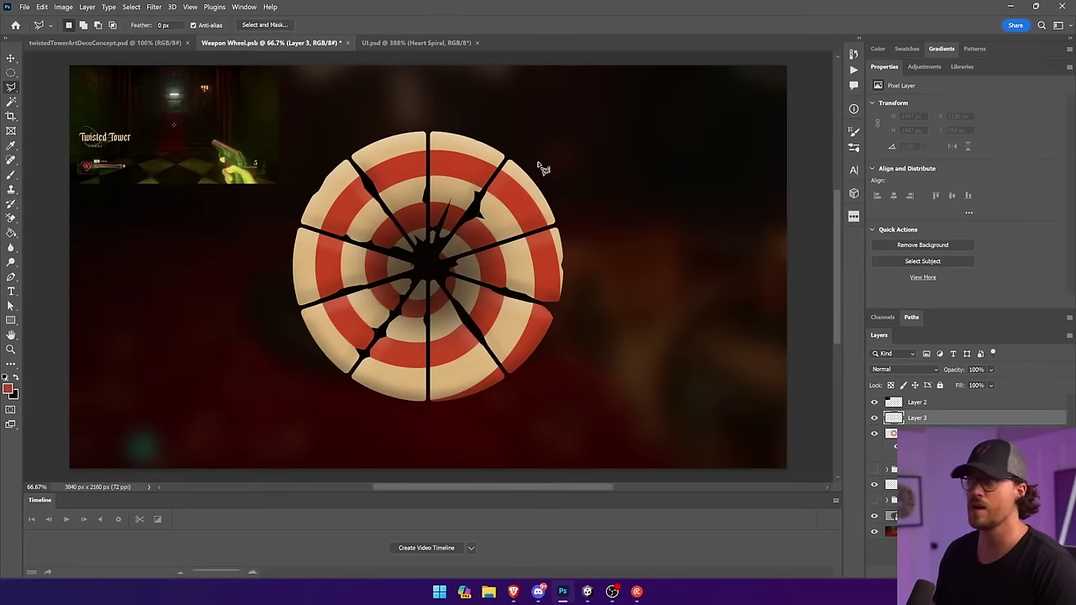
mouse_move(460, 147)
left_mouse_down()
mouse_move(492, 166)
mouse_move(467, 192)
mouse_move(454, 180)
mouse_move(460, 148)
left_mouse_up()
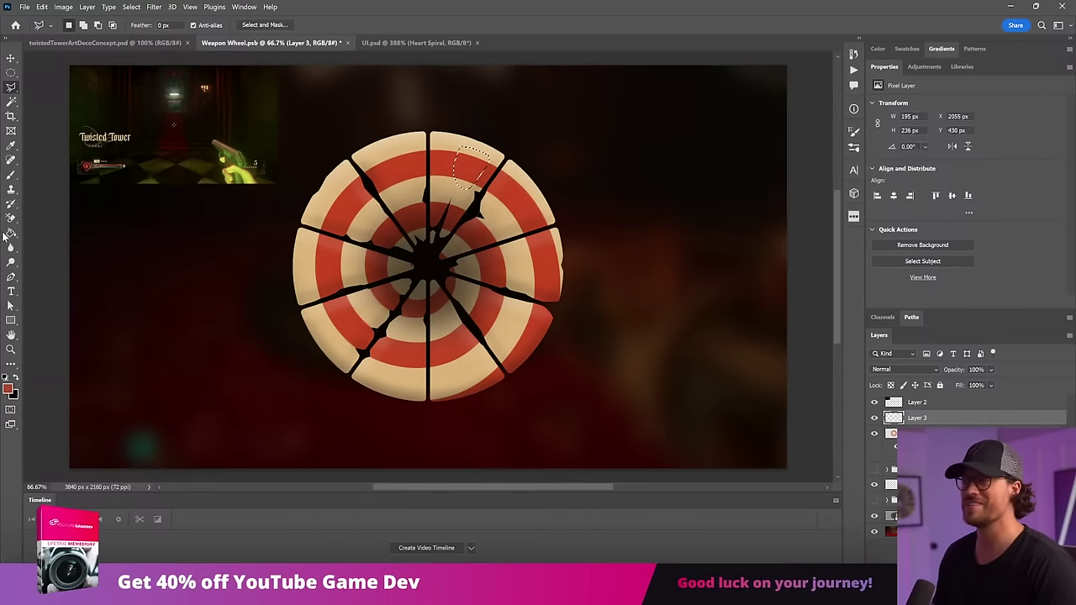
Fill the lassoed patch with a gradient fading from white (ffffff) to transparent, and deselect.
left_click(10, 234)
left_click(39, 235)
left_click(7, 389)
left_click_drag(813, 226, 741, 172)
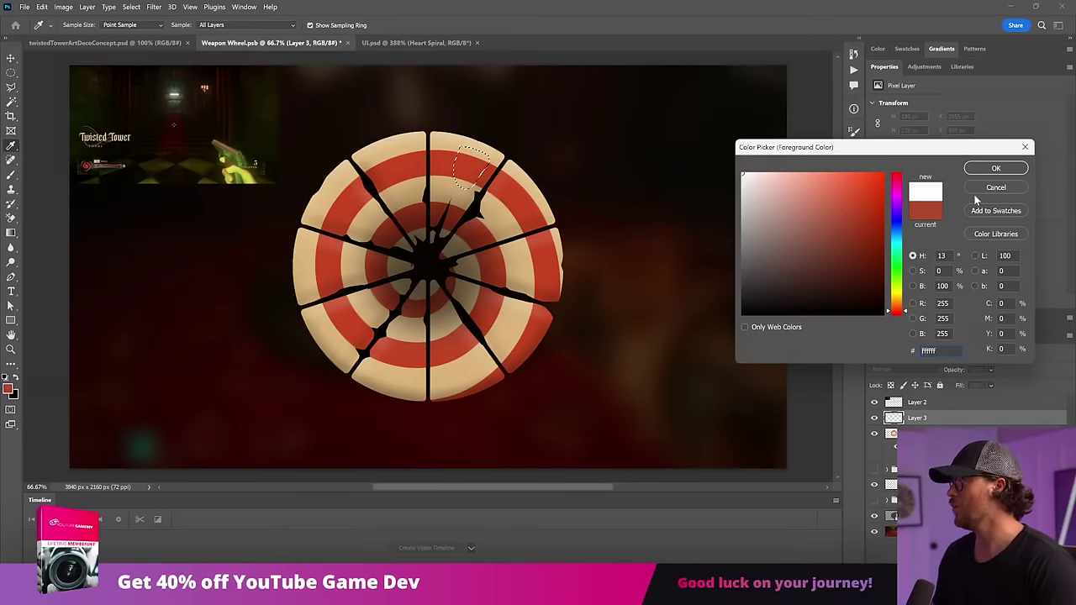
left_click(995, 169)
left_click_drag(498, 154, 468, 184)
key("ctrl+d")
Enlarge the white highlight to about 259 × 314 px and position it on the same upper wedge.
key("v")
left_click_drag(580, 198, 611, 200)
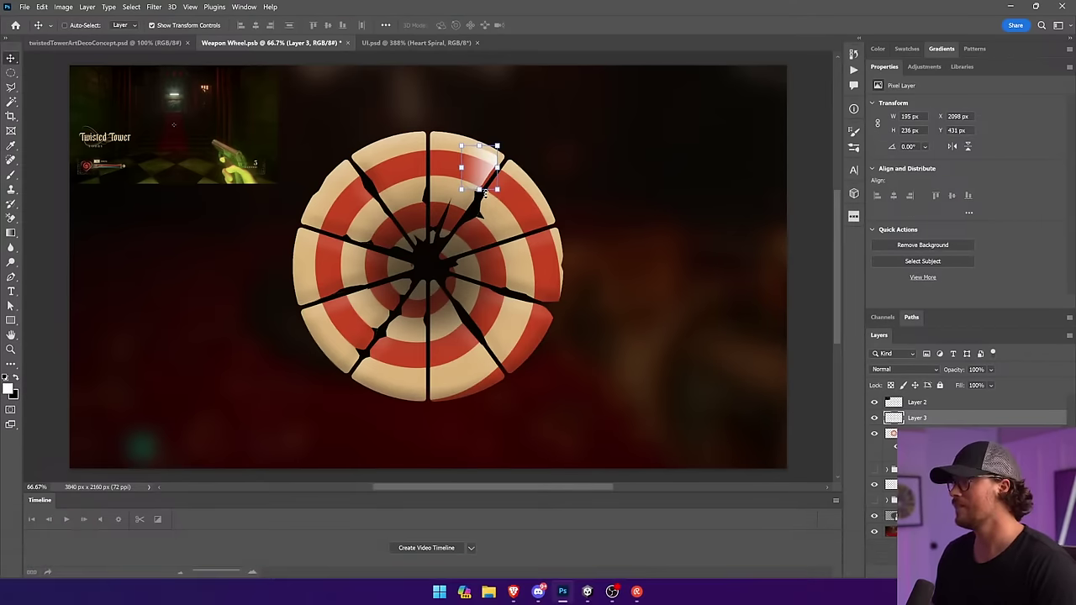
left_click_drag(481, 191, 457, 172)
key("Return")
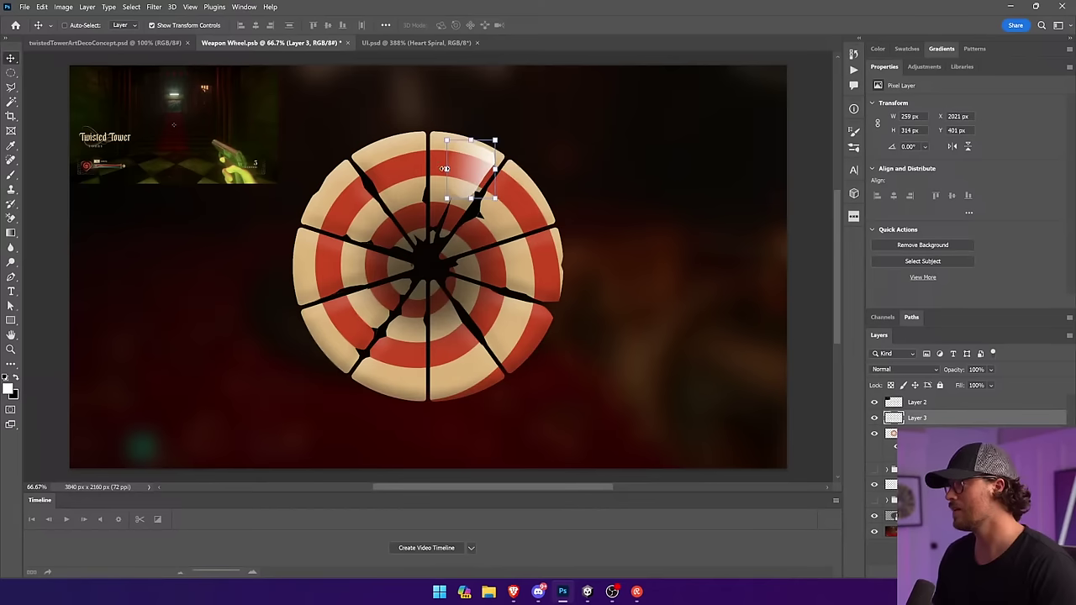
Lasso a patch about 377 × 226 px on the next wedge clockwise and fill it with a fading white gradient.
left_click(10, 87)
mouse_move(504, 241)
left_mouse_down()
mouse_move(549, 222)
mouse_move(545, 204)
mouse_move(529, 200)
mouse_move(485, 236)
left_mouse_up()
key("g")
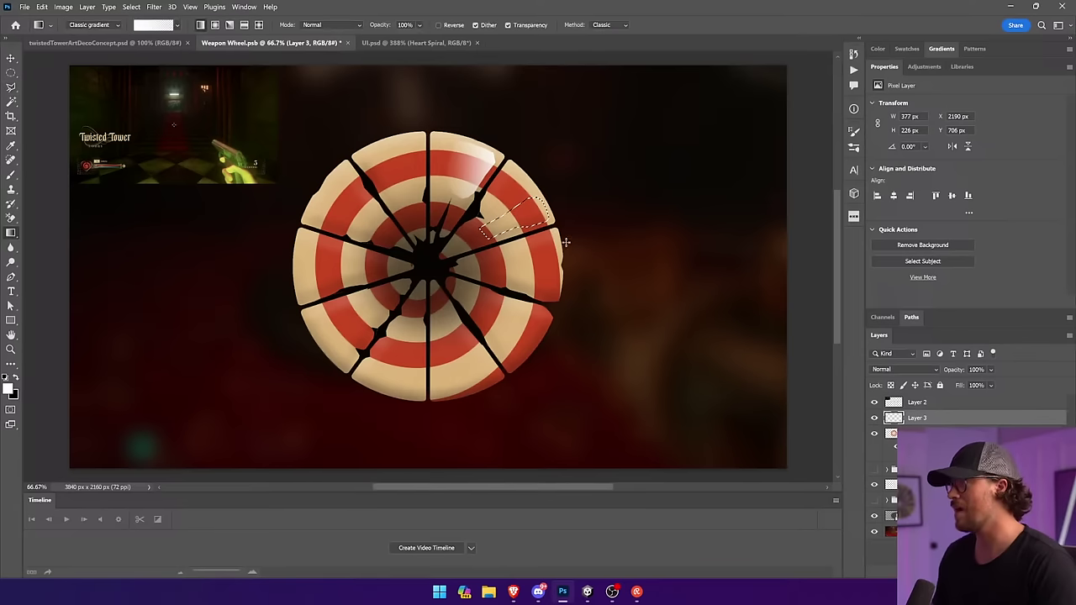
key("l")
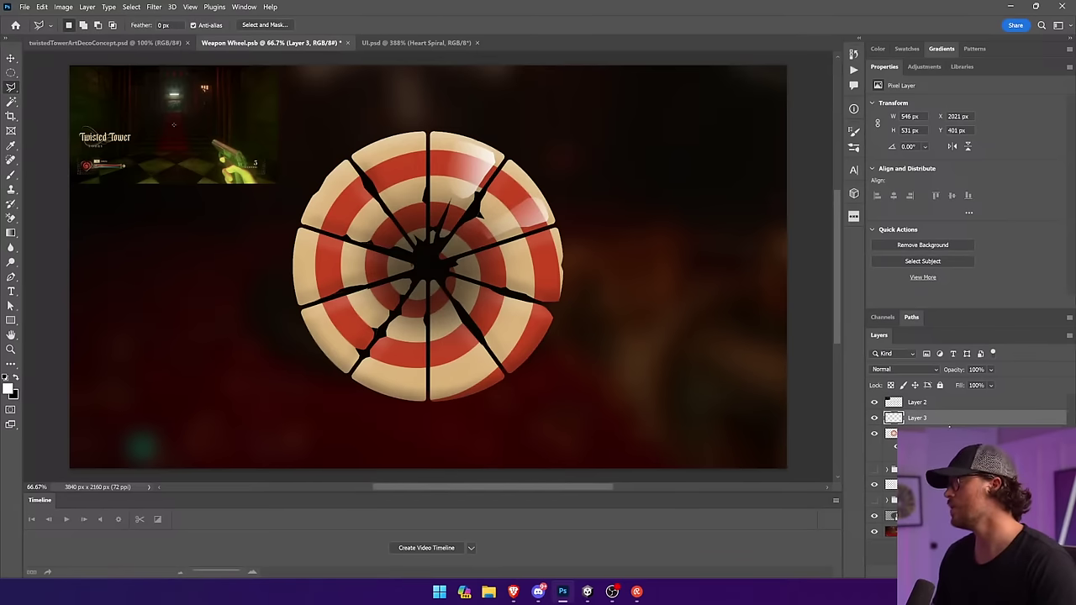
Change the Heart Spiral bevel's light direction to an angle of about 34° and an altitude of about 26°.
double_click(944, 456)
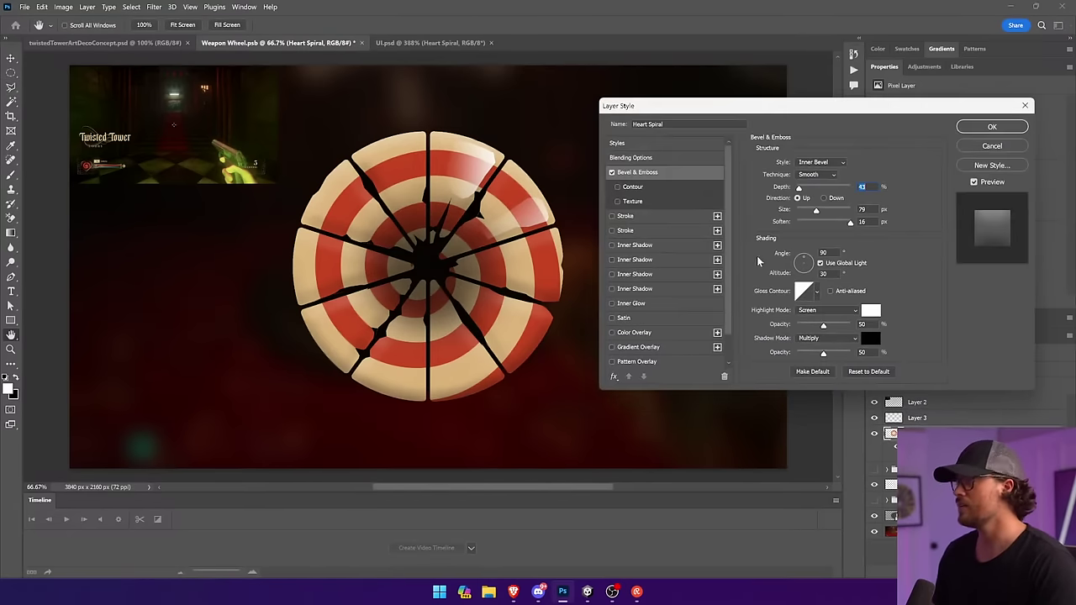
left_click_drag(801, 269, 809, 259)
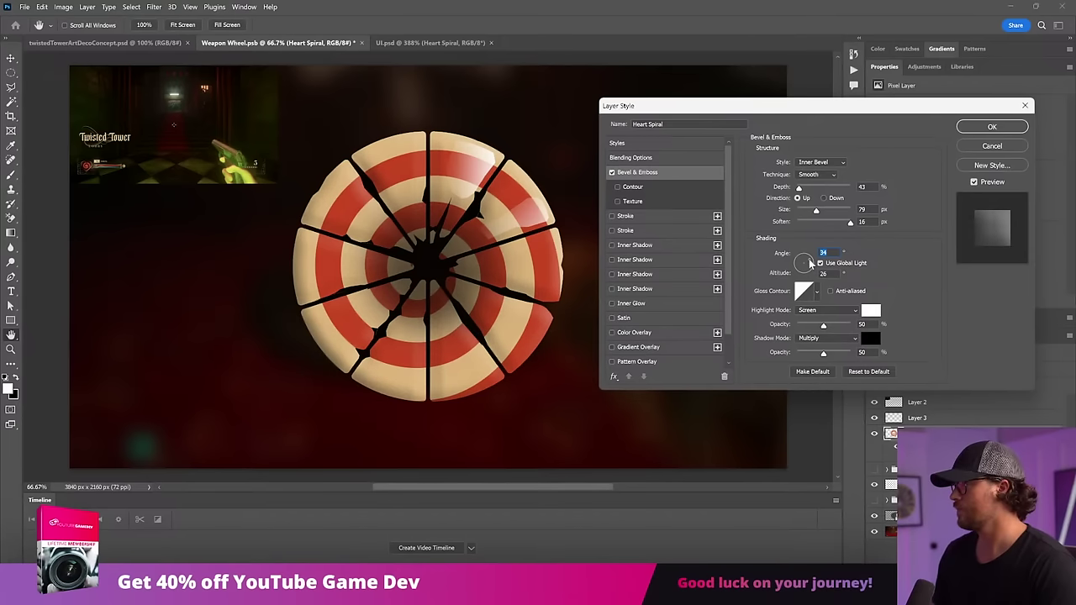
left_click(988, 129)
On Layer 3, lasso a patch about 162 × 305 px on the wedge just left of top centre and fill it with a fading white gradient.
key("v")
left_click(537, 211)
left_click(9, 89)
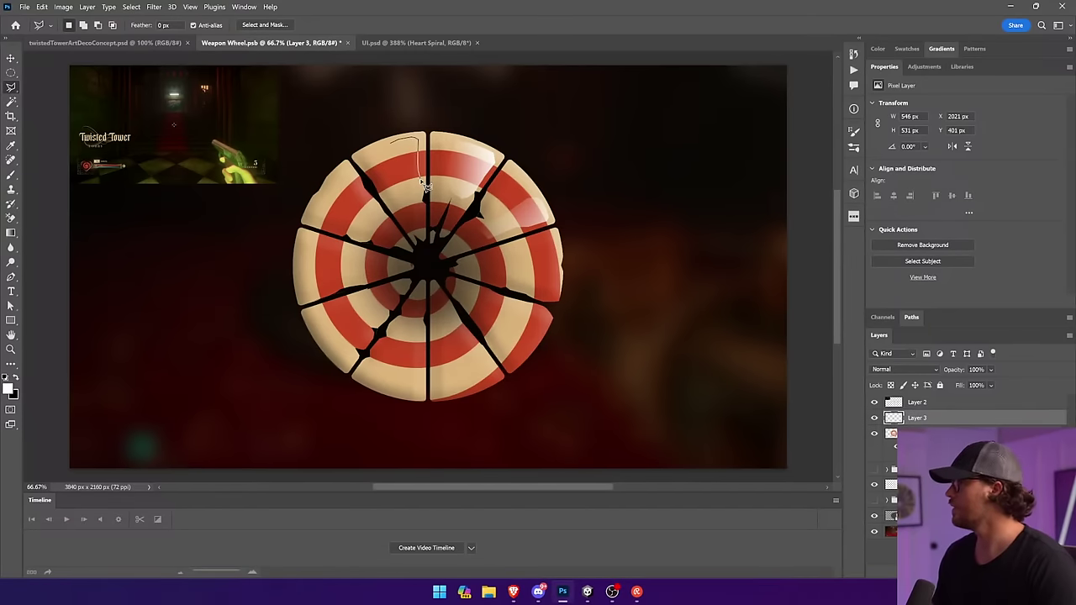
left_click_drag(403, 172, 395, 160)
key("g")
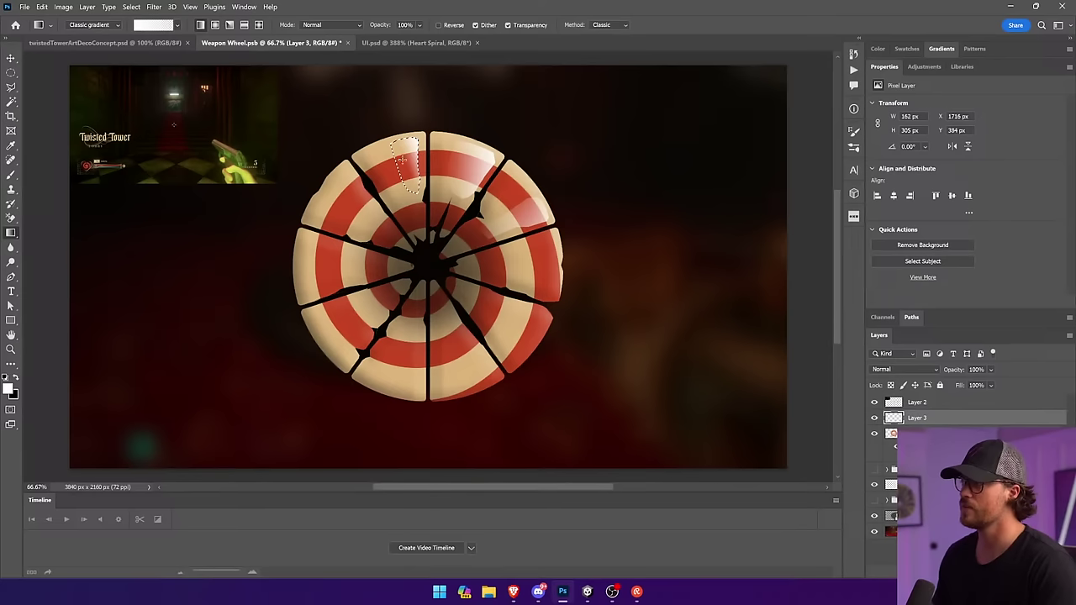
key("ctrl+d")
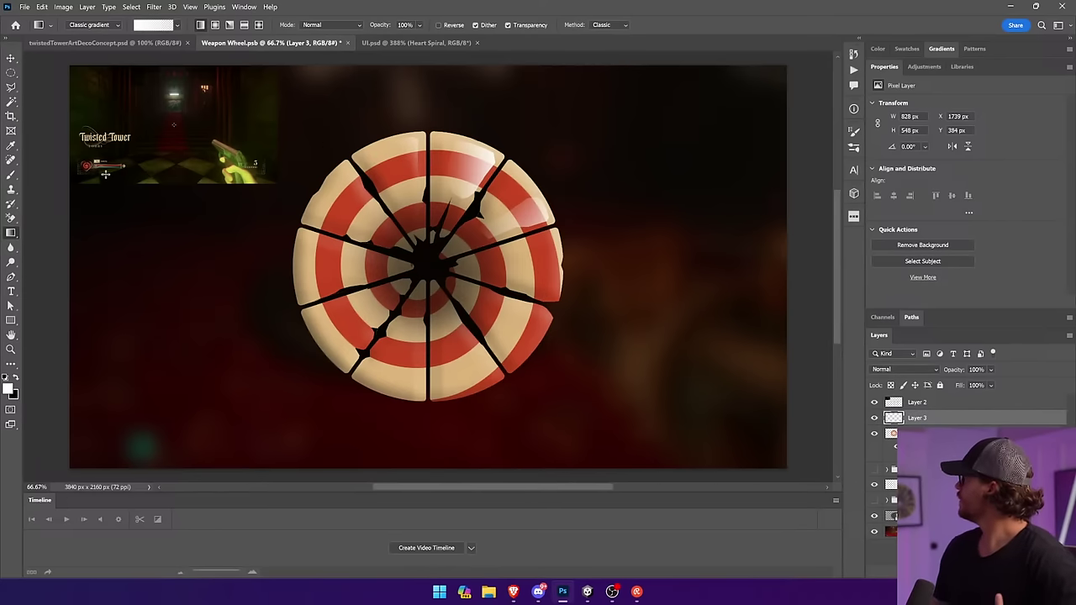
key("l")
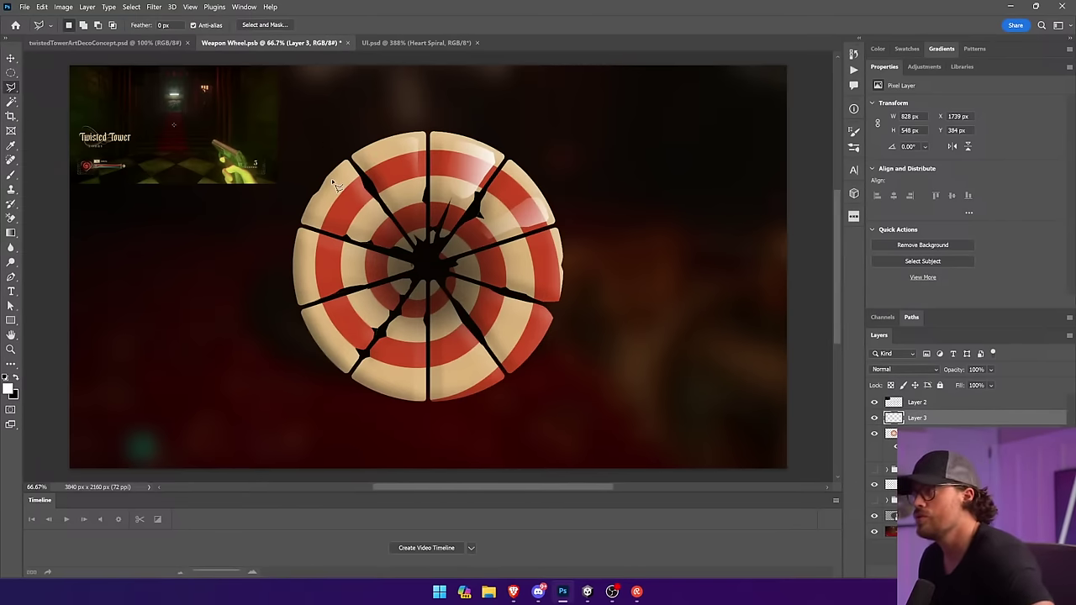
Lasso a patch about 328 × 285 px on the upper-left wedge and another on the wedge below, filling each with a fading white gradient.
mouse_move(351, 182)
left_mouse_down()
mouse_move(389, 229)
mouse_move(330, 183)
left_mouse_up()
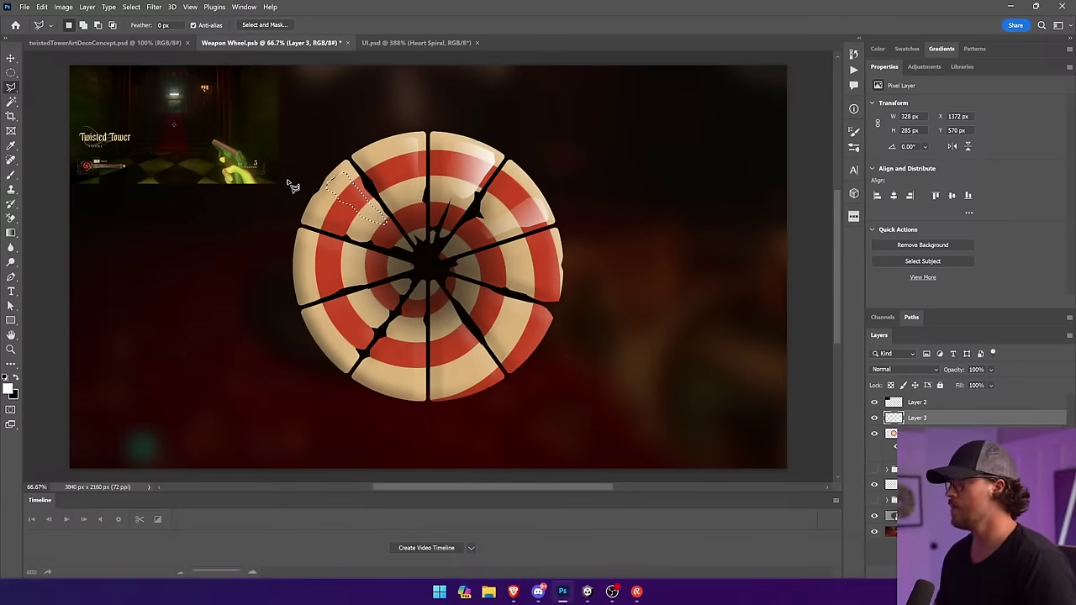
left_click(11, 233)
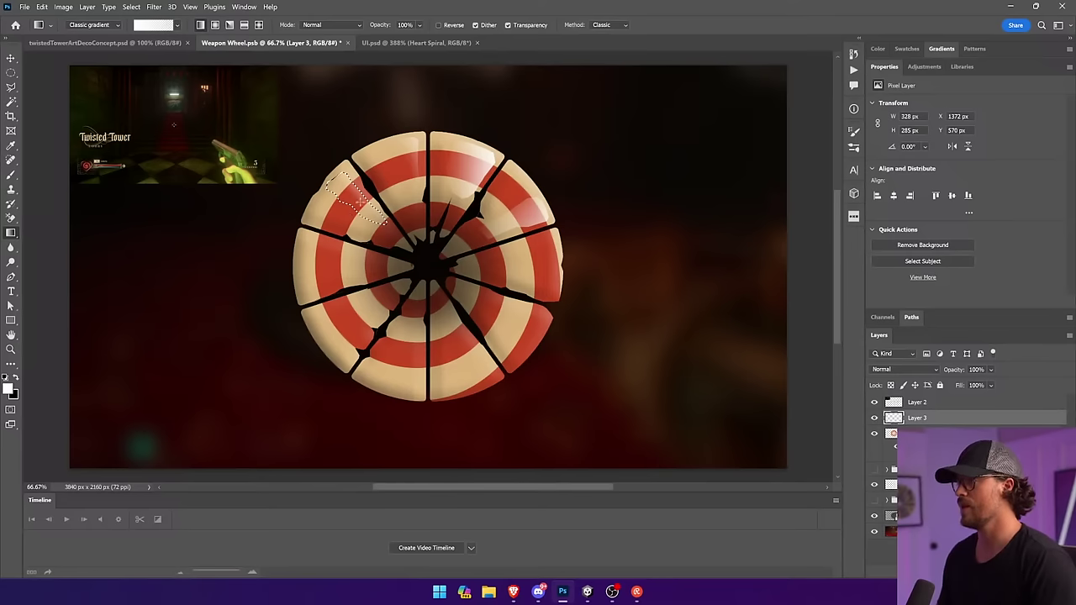
left_click(11, 87)
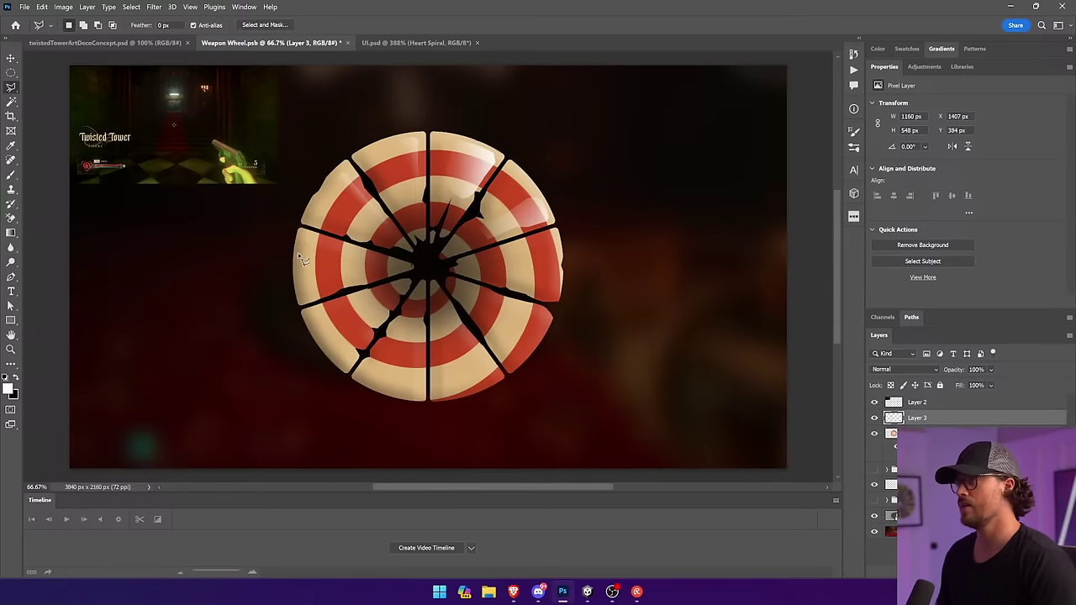
mouse_move(303, 241)
left_mouse_down()
mouse_move(396, 267)
mouse_move(300, 262)
left_mouse_up()
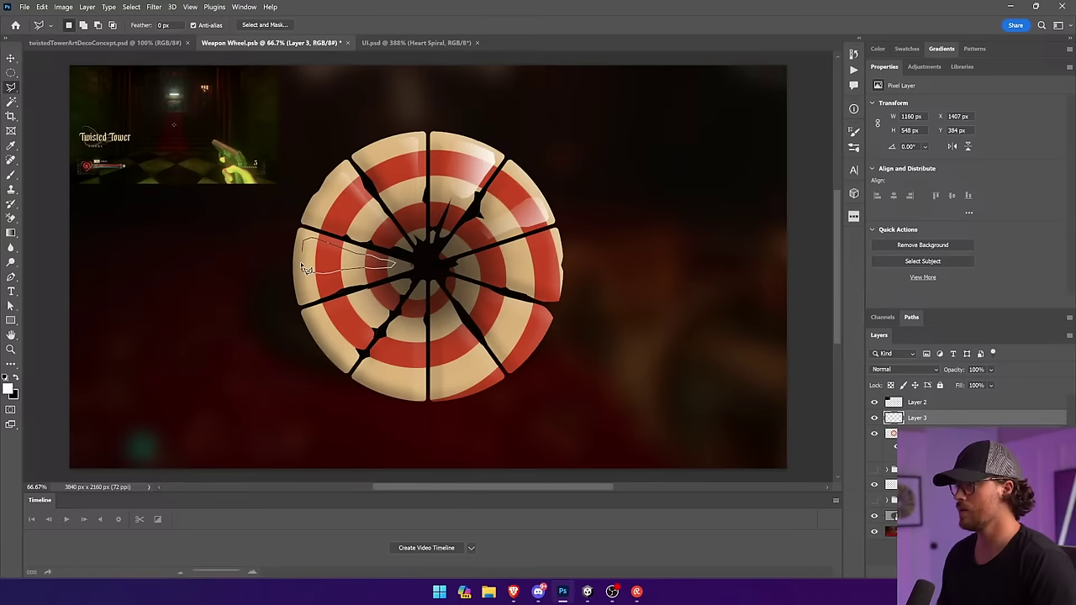
key("g")
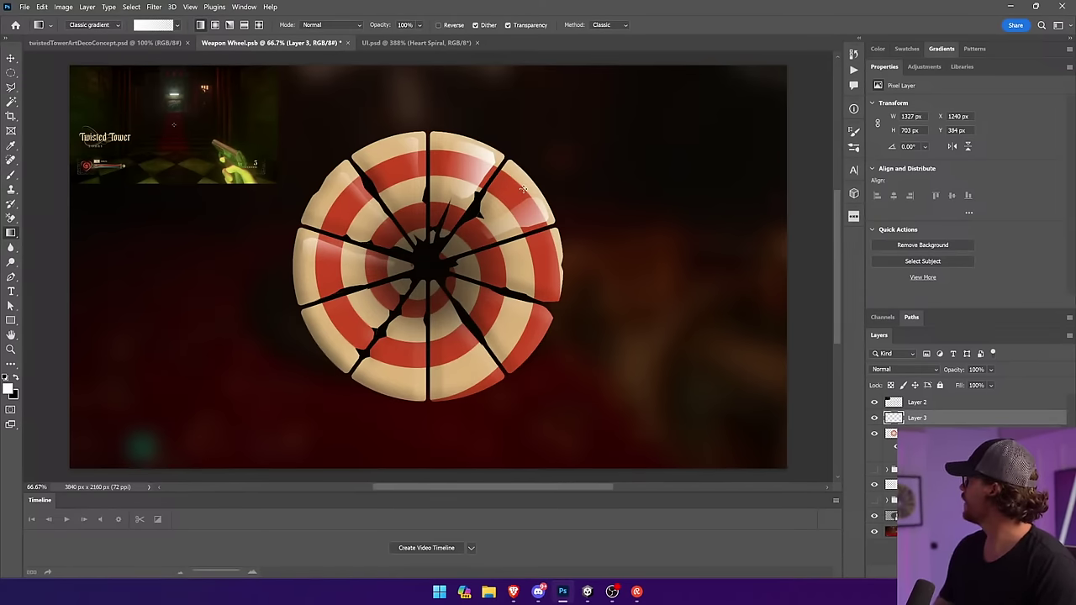
Lasso around the white highlight on the second wedge clockwise from top centre and delete it from Layer 3.
left_click(11, 88)
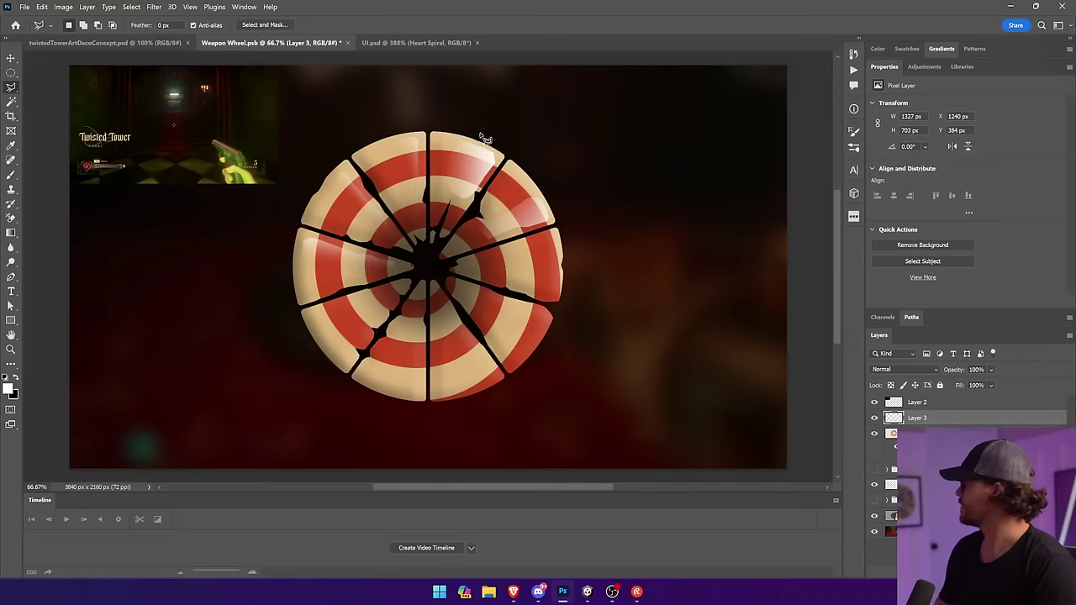
key("v")
left_click(11, 89)
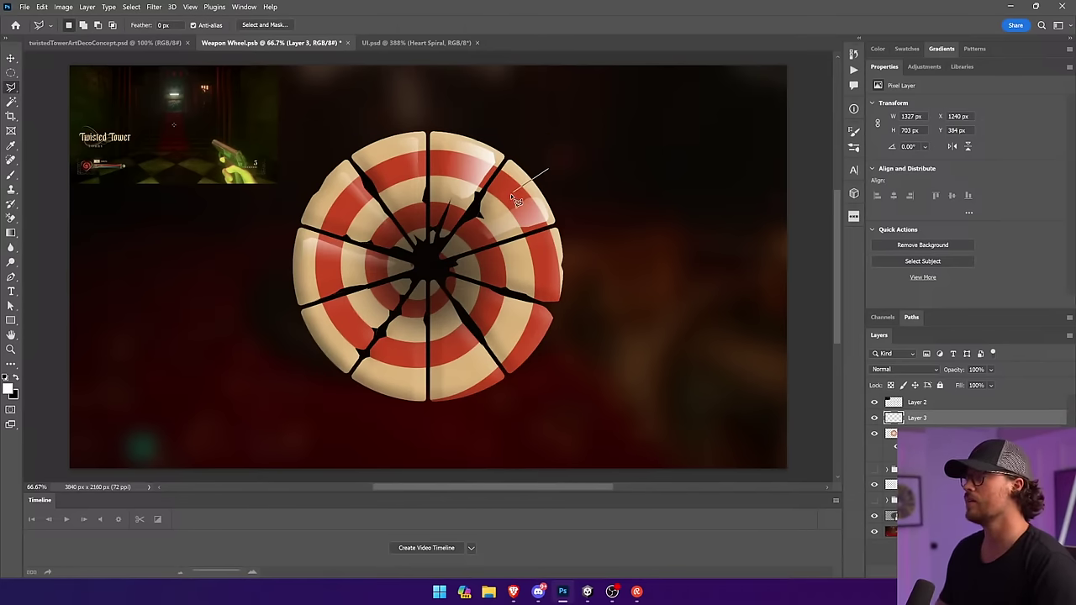
left_click(530, 259)
left_click(579, 248)
left_click(592, 181)
left_click(548, 169)
key("Delete")
key("ctrl+d")
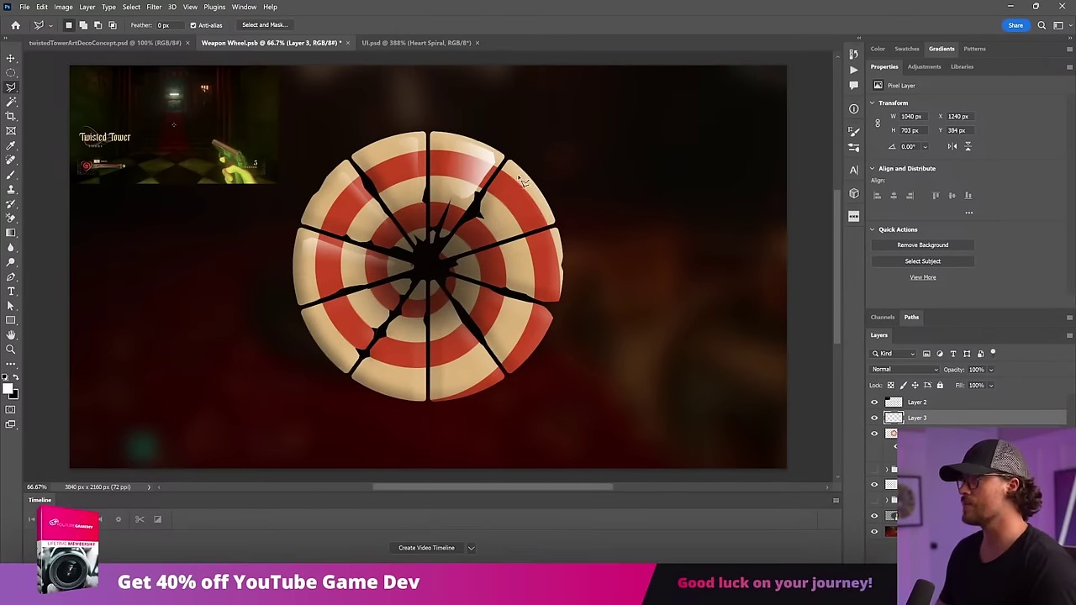
Lasso a new patch about 299 × 301 px on the same upper-right wedge and fill it with a fading white gradient.
left_click(504, 173)
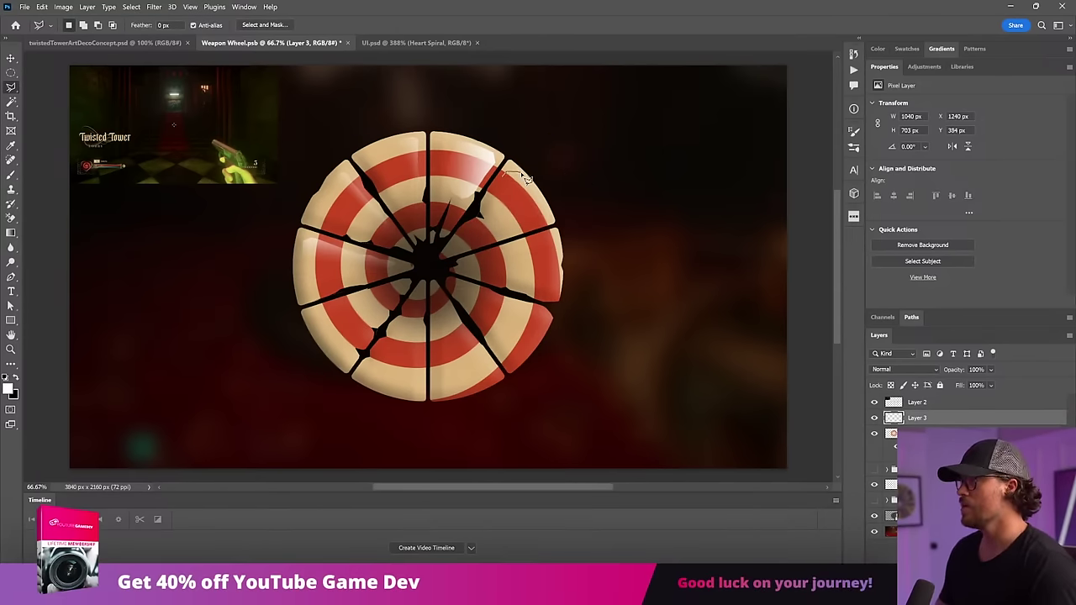
left_click(555, 225)
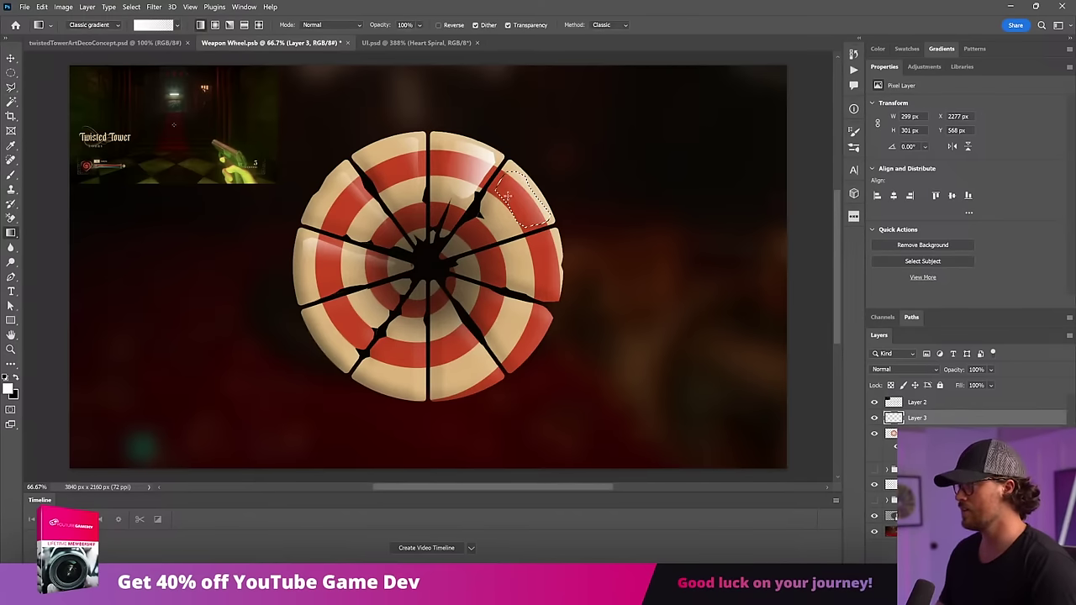
key("ctrl+d")
Lasso a patch on the next wedge clockwise, at the wheel's right edge, and fill it with a fading white gradient.
mouse_move(537, 243)
left_mouse_down()
mouse_move(557, 238)
mouse_move(562, 267)
mouse_move(539, 279)
mouse_move(517, 267)
mouse_move(525, 246)
left_mouse_up()
key("g")
key("ctrl+d")
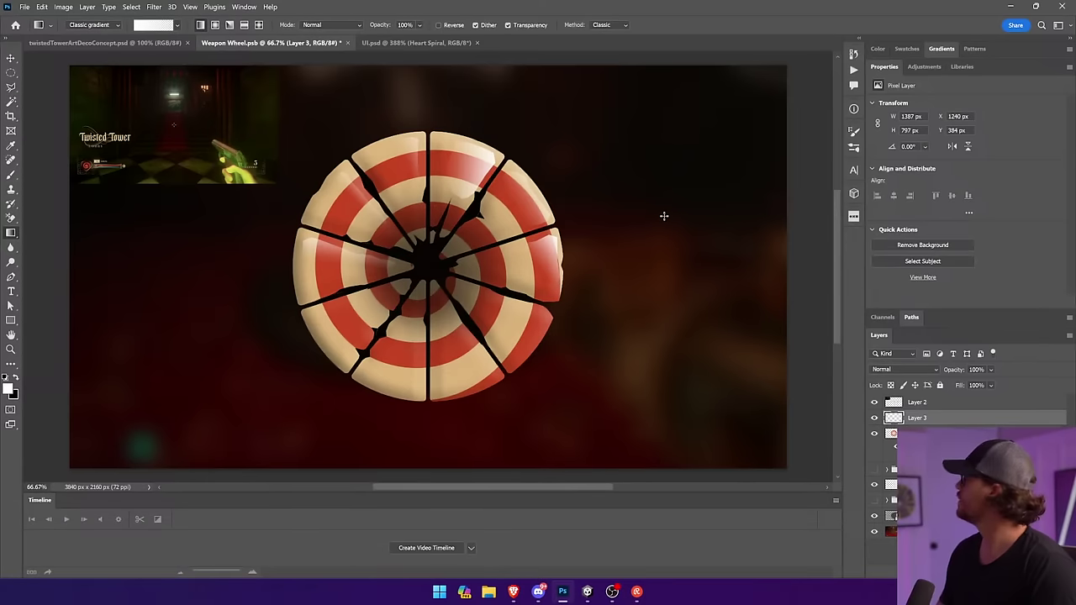
Lasso a patch about 392 × 275 px on the lower-right wedge and fill it with a subtle fading white gradient.
key("l")
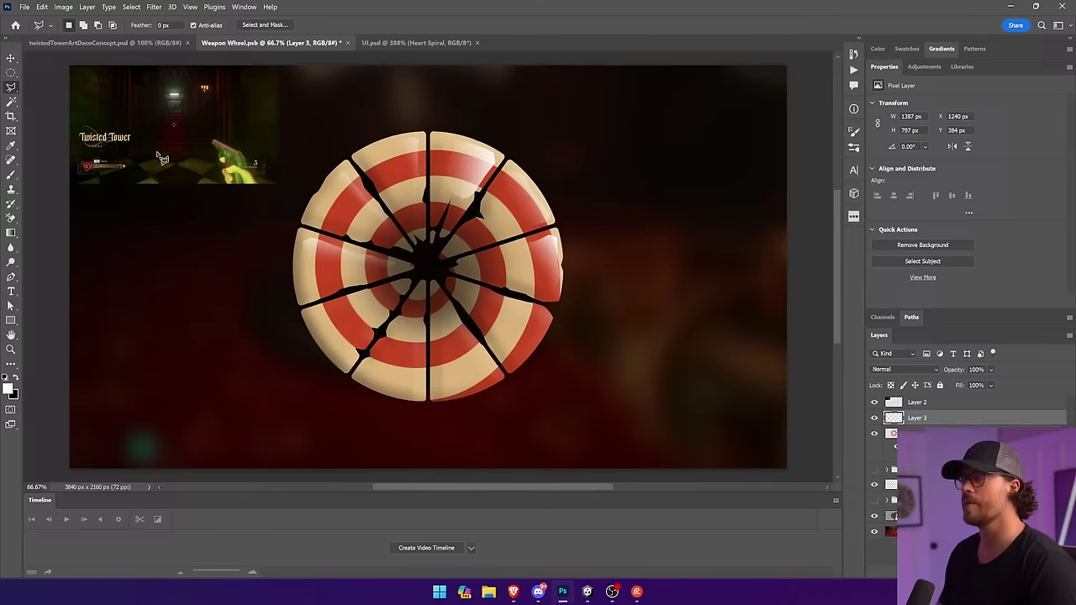
mouse_move(503, 304)
left_mouse_down()
mouse_move(540, 316)
mouse_move(523, 347)
mouse_move(463, 353)
left_mouse_up()
double_click(473, 292)
key("g")
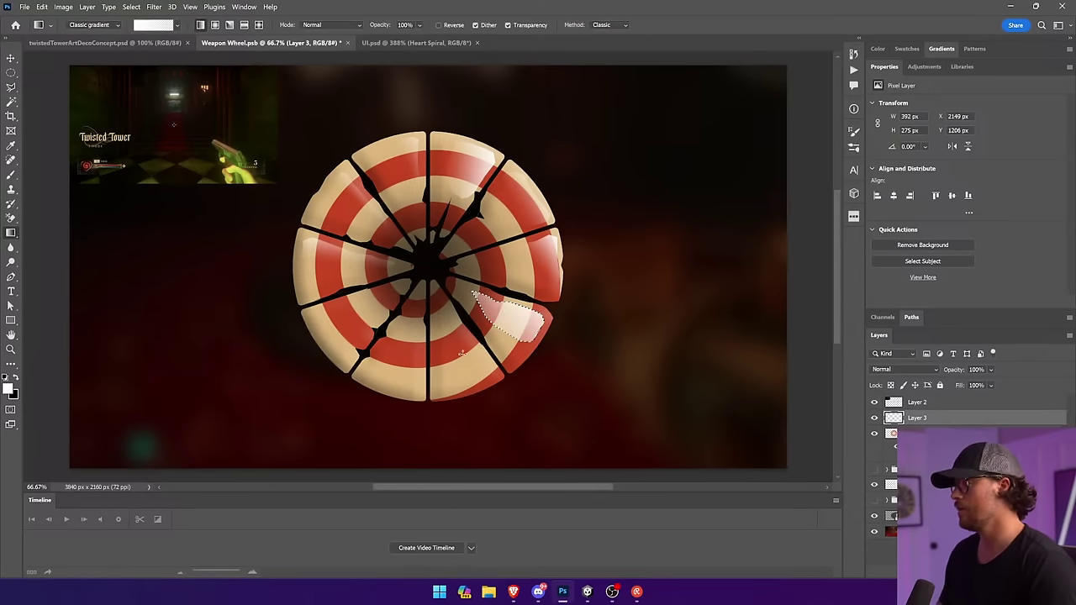
key("ctrl+z")
left_click_drag(541, 271, 509, 335)
key("ctrl+d")
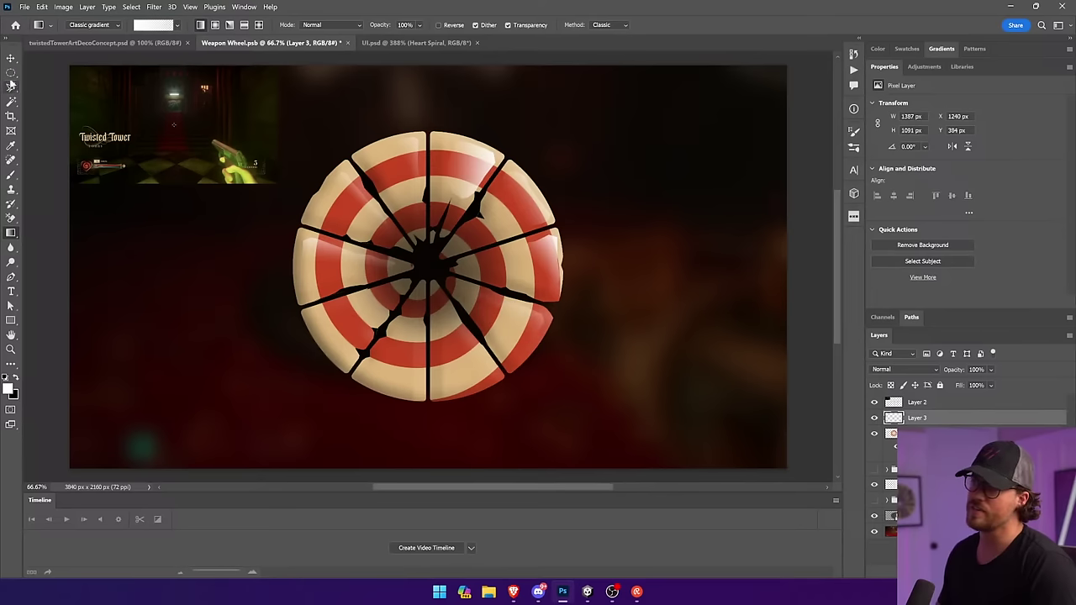
Lasso a patch about 308 × 488 px on the wedge just right of bottom centre and fill it with a fading white gradient.
left_click(11, 88)
mouse_move(453, 313)
left_mouse_down()
mouse_move(496, 380)
mouse_move(472, 396)
left_mouse_up()
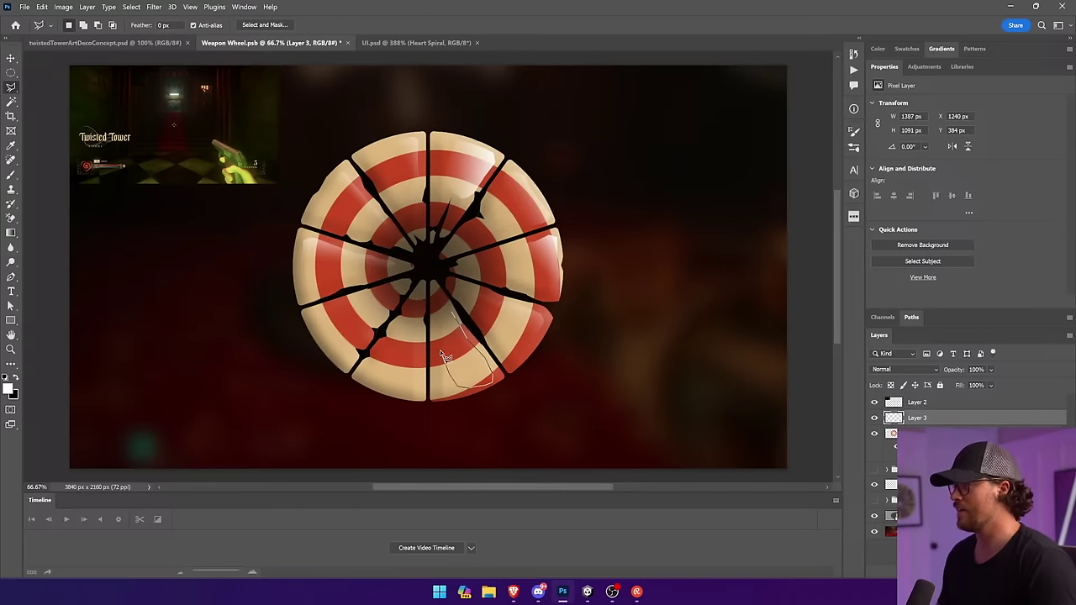
mouse_move(441, 355)
left_mouse_down()
mouse_move(436, 310)
mouse_move(448, 308)
left_mouse_up()
key("g")
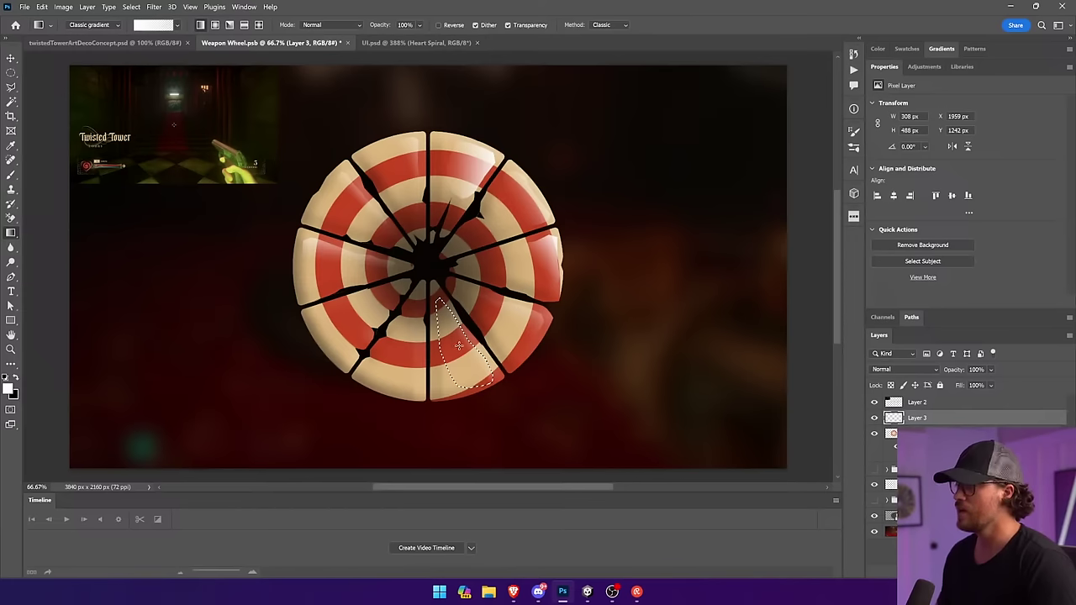
left_click(11, 86)
key("ctrl+d")
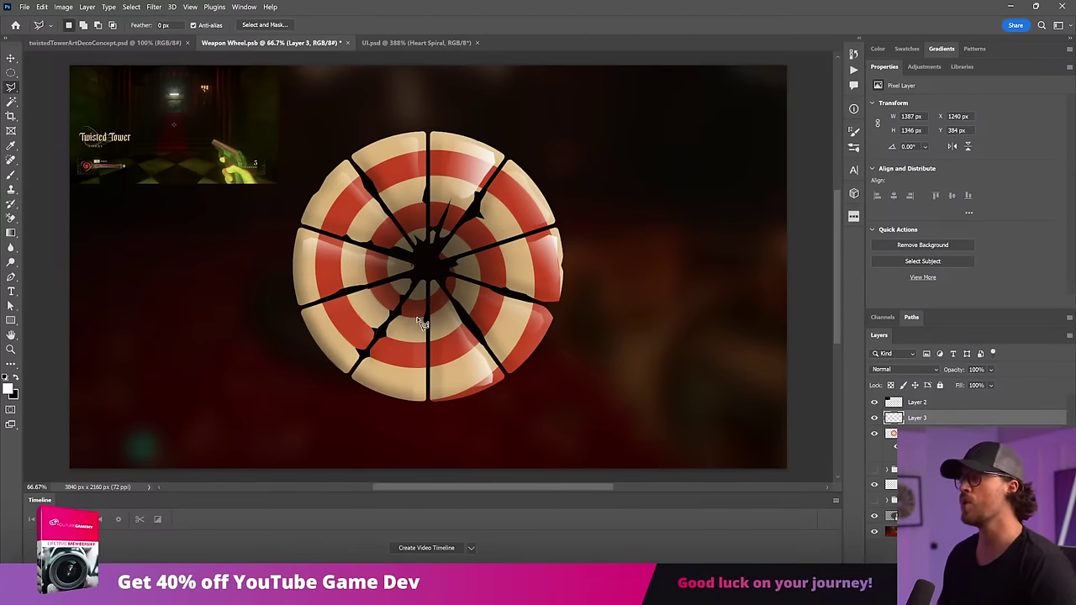
Lasso a patch about 240 × 479 px on the wedge just left of bottom centre and fill it with a fading white gradient.
mouse_move(418, 322)
left_mouse_down()
mouse_move(421, 390)
mouse_move(410, 397)
mouse_move(378, 387)
mouse_move(418, 320)
left_mouse_up()
key("g")
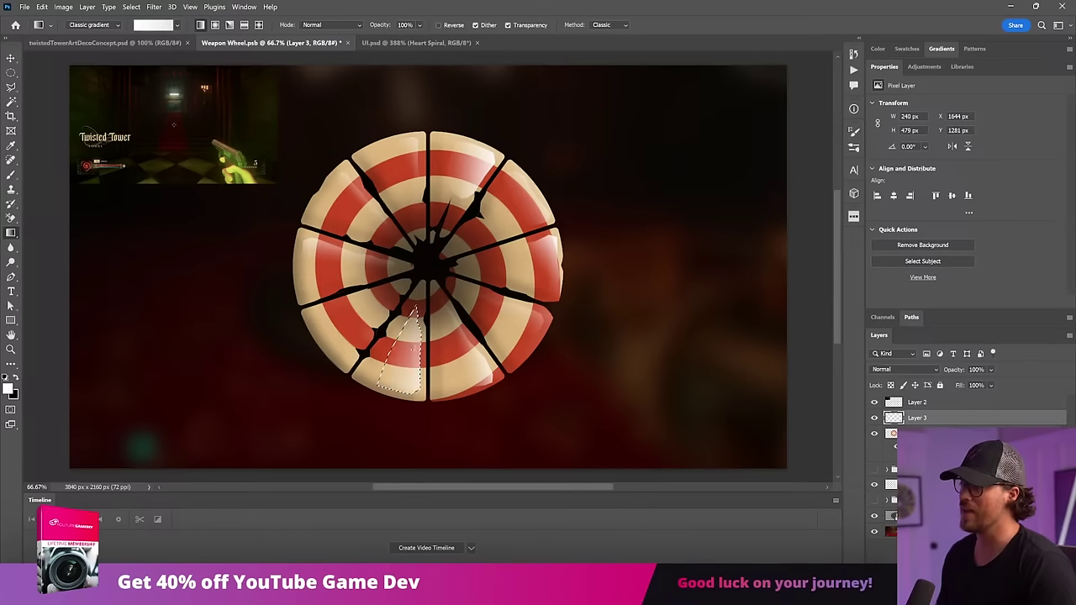
key("ctrl+d")
Lasso a patch about 374 × 345 px on the lower-left wedge and fill it with a fading white gradient.
left_click(11, 88)
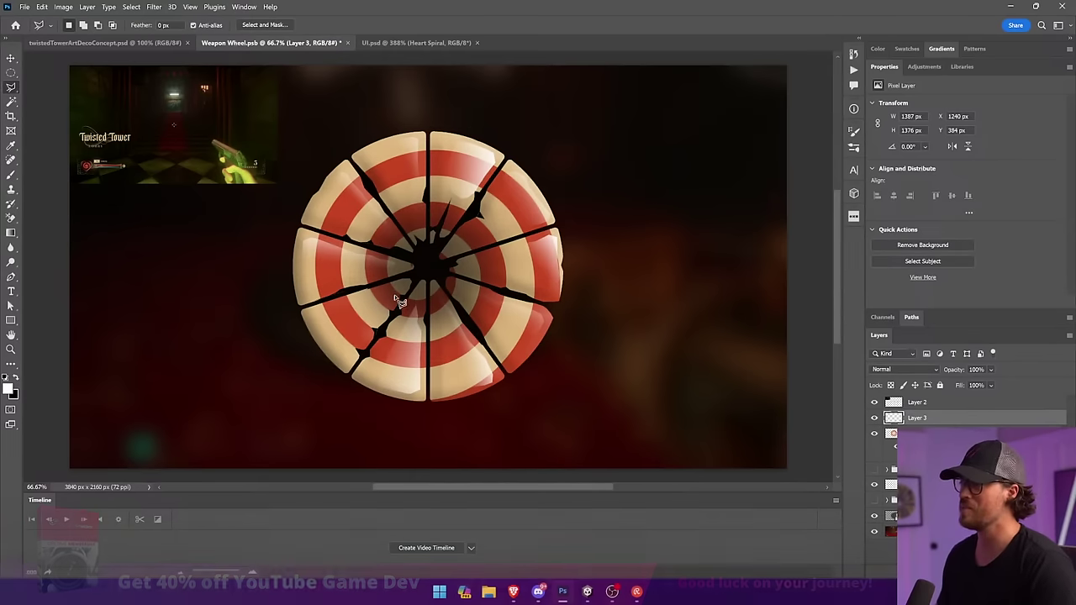
mouse_move(393, 294)
left_mouse_down()
mouse_move(347, 357)
mouse_move(335, 351)
mouse_move(322, 323)
mouse_move(391, 296)
left_mouse_up()
key("g")
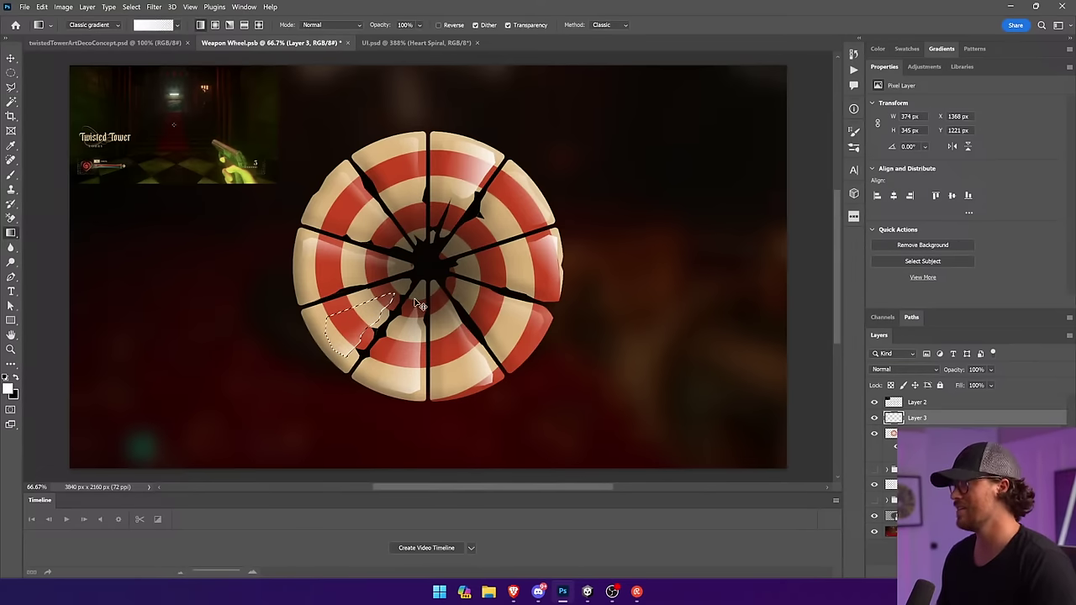
key("ctrl+d")
Change the blend mode of the highlight layer, Layer 3, to Overlay.
key("v")
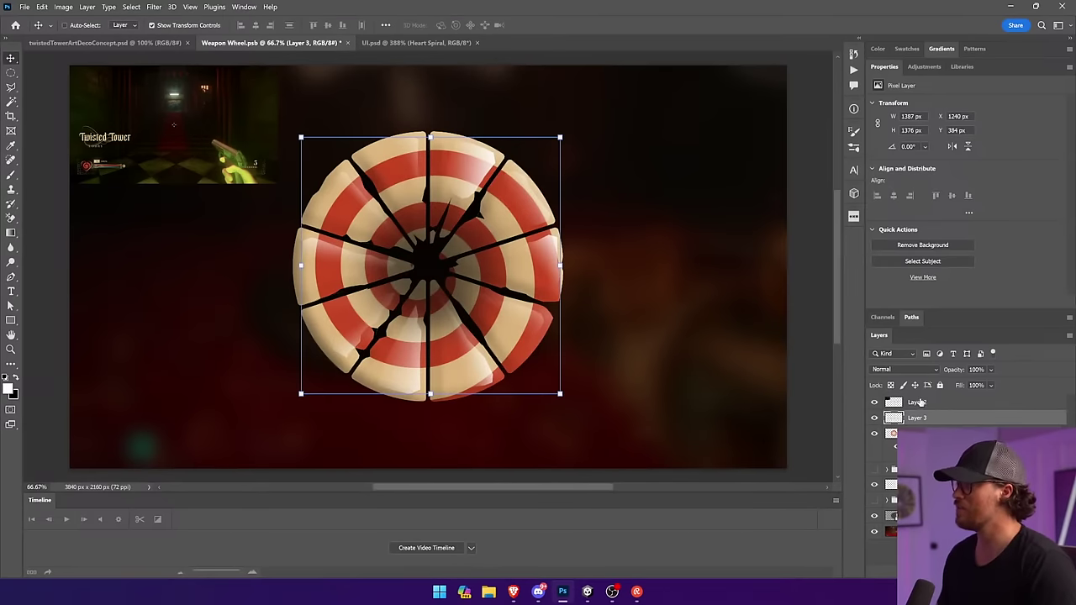
left_click(904, 369)
left_click(896, 416)
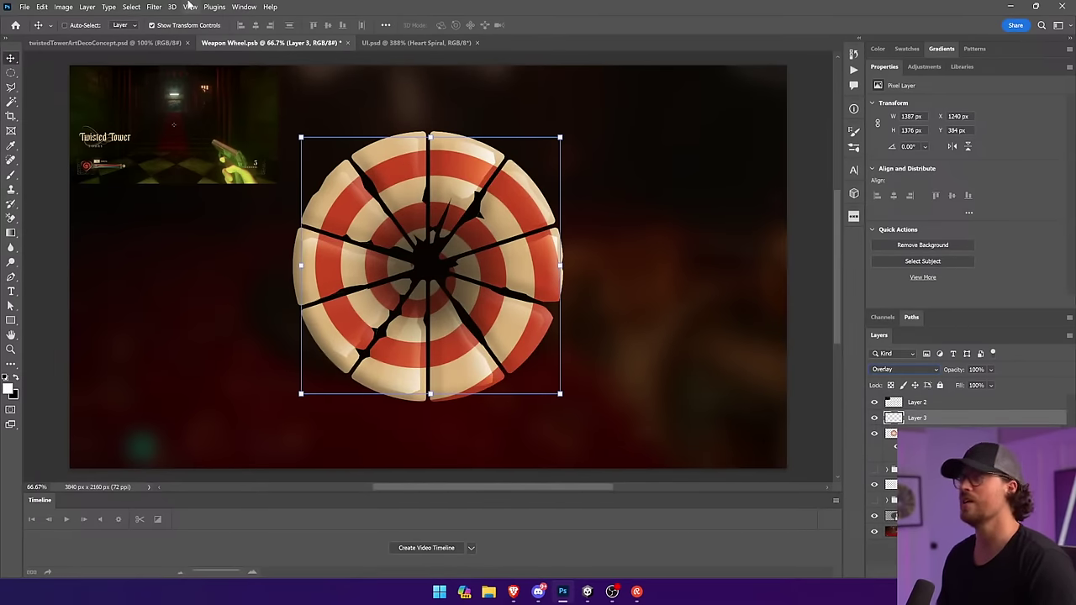
Apply a Gaussian Blur with a 5.8 px radius to the highlights on Layer 3.
left_click(154, 6)
mouse_move(185, 136)
left_click(315, 181)
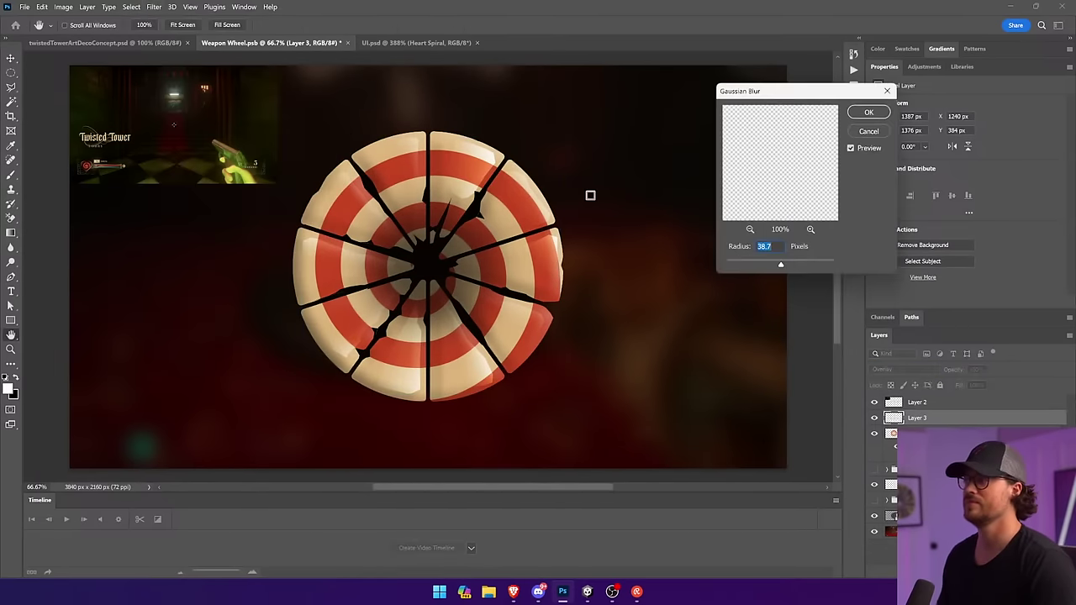
mouse_move(763, 263)
left_mouse_down()
mouse_move(773, 266)
mouse_move(756, 265)
left_mouse_up()
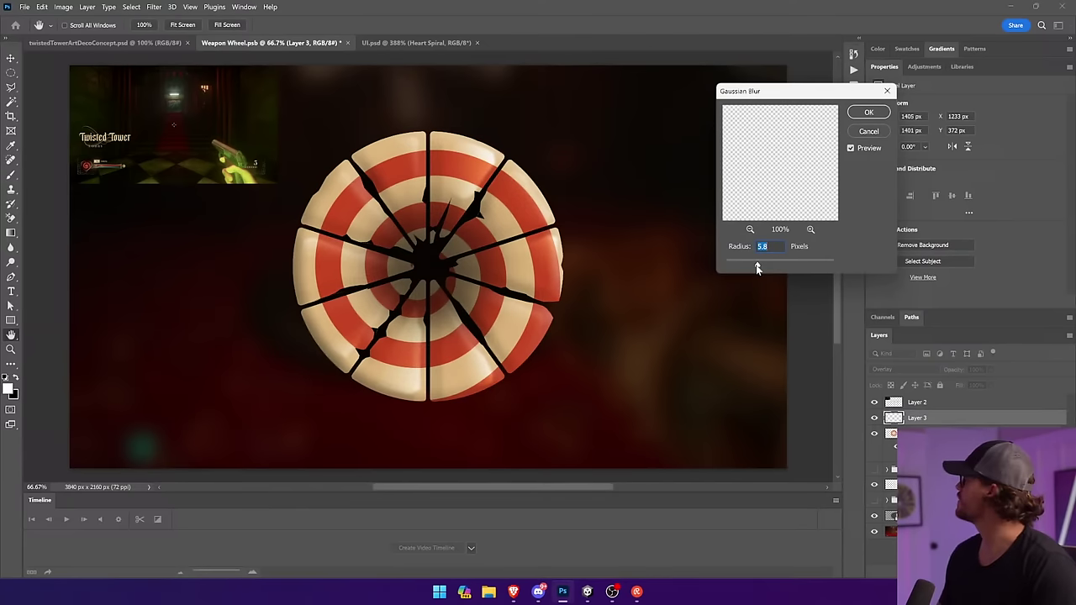
left_click(869, 112)
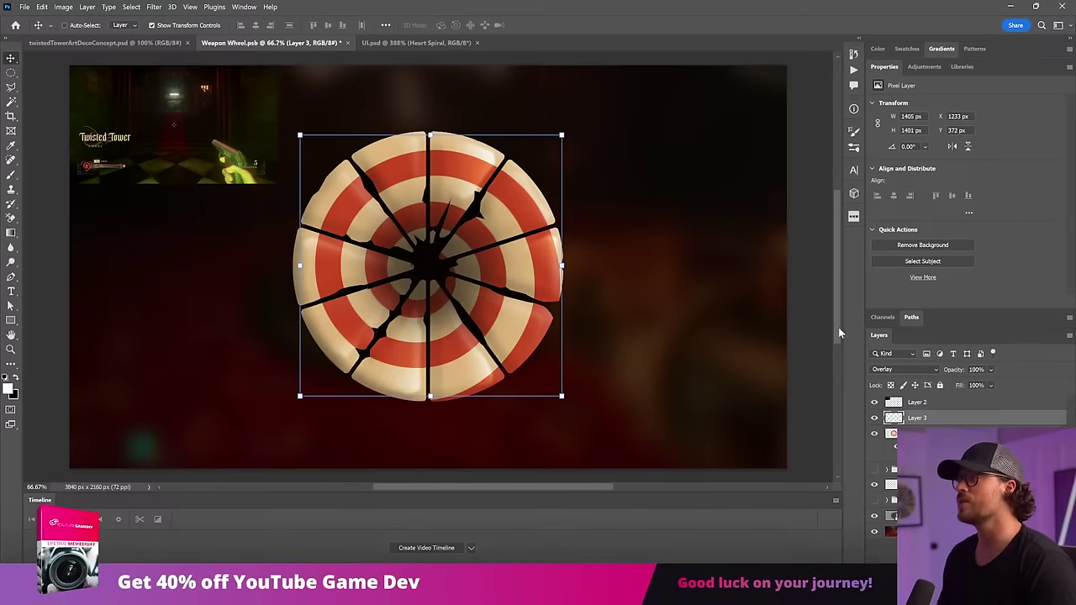
left_click_drag(562, 133, 555, 161)
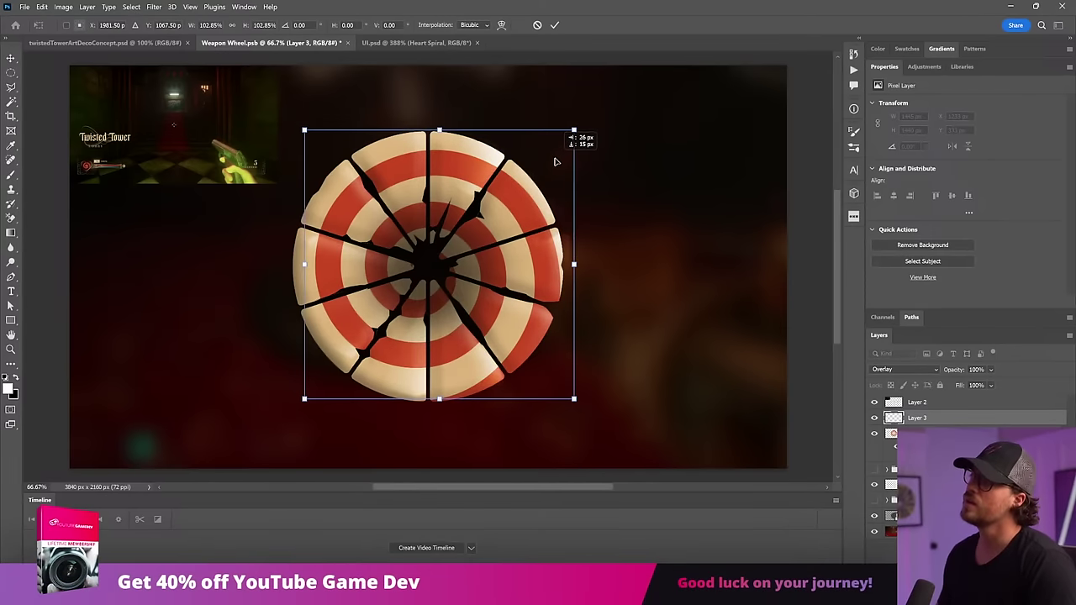
key("ctrl+z")
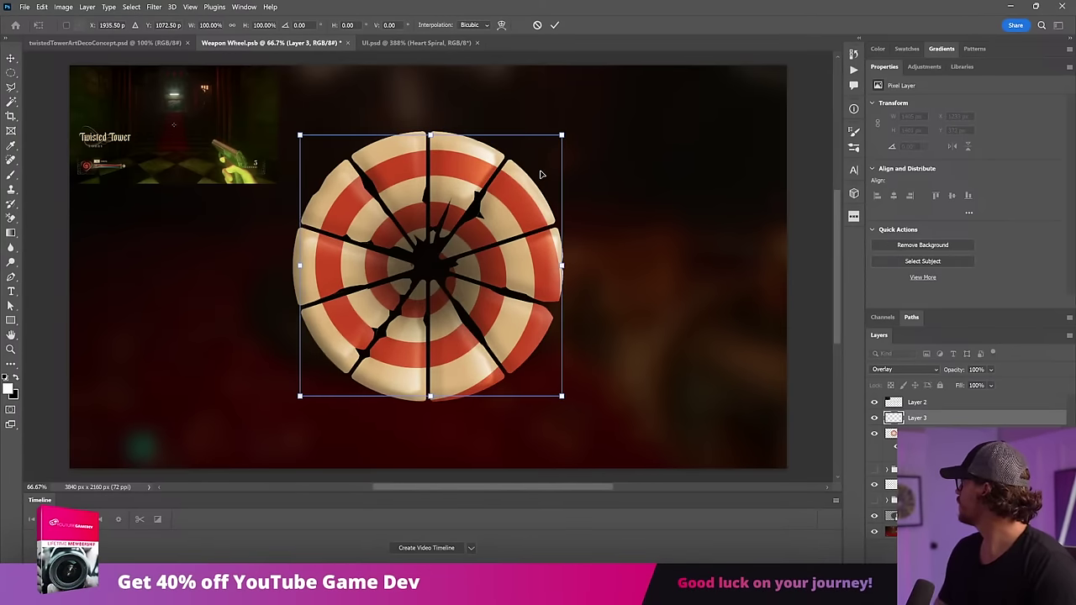
key("Return")
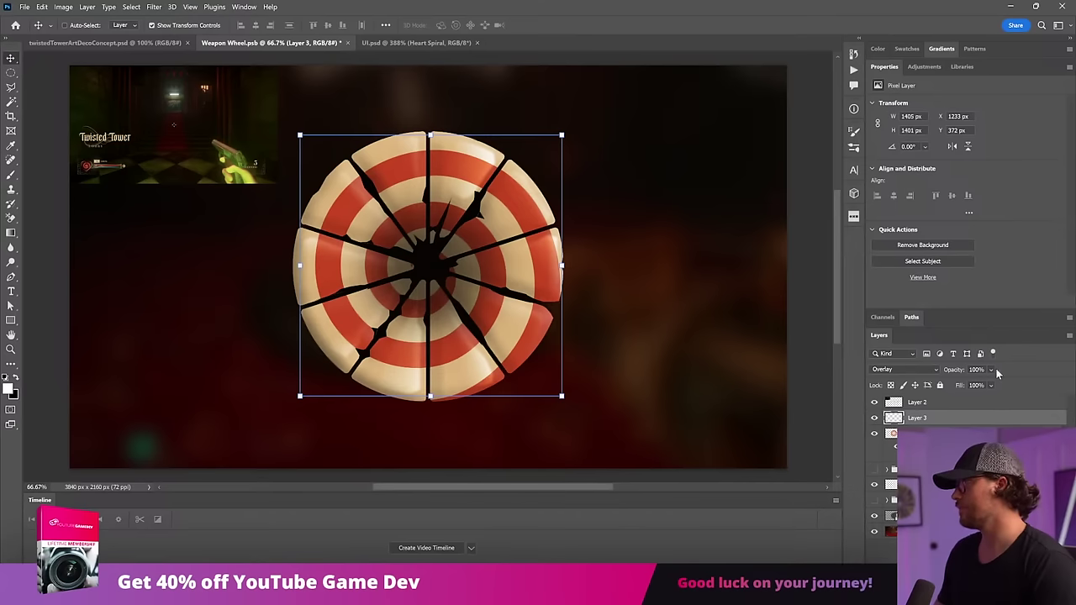
Set the opacity of Layer 3 to 54%.
left_click(992, 370)
left_click(997, 383)
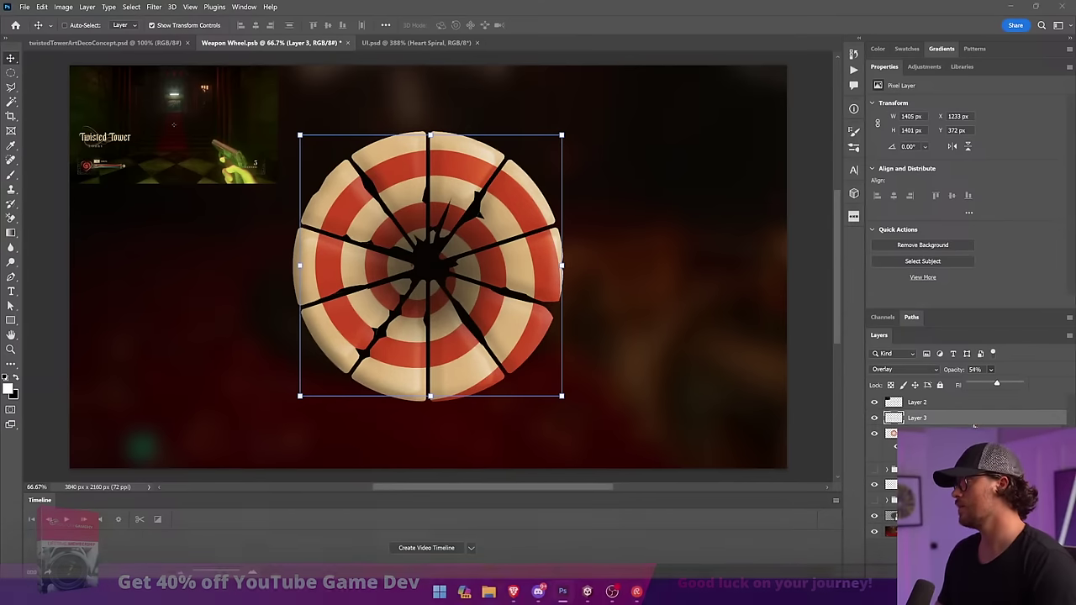
Add a drop shadow to the Heart Spiral layer with 18% spread and a size of 180 px, leaving no layer selected.
left_click(972, 433)
left_click(940, 573)
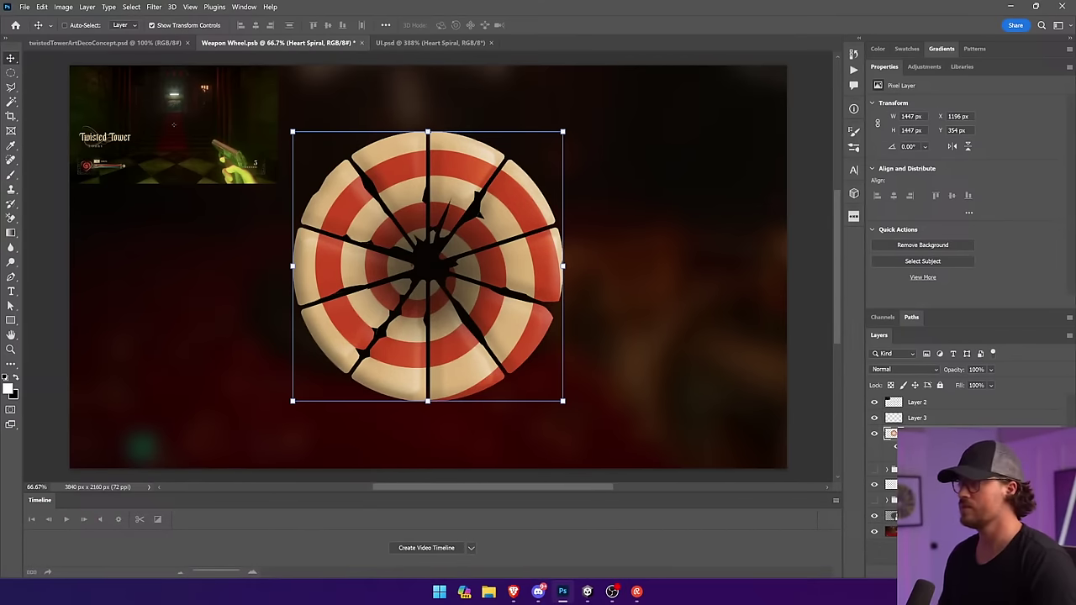
left_click(959, 563)
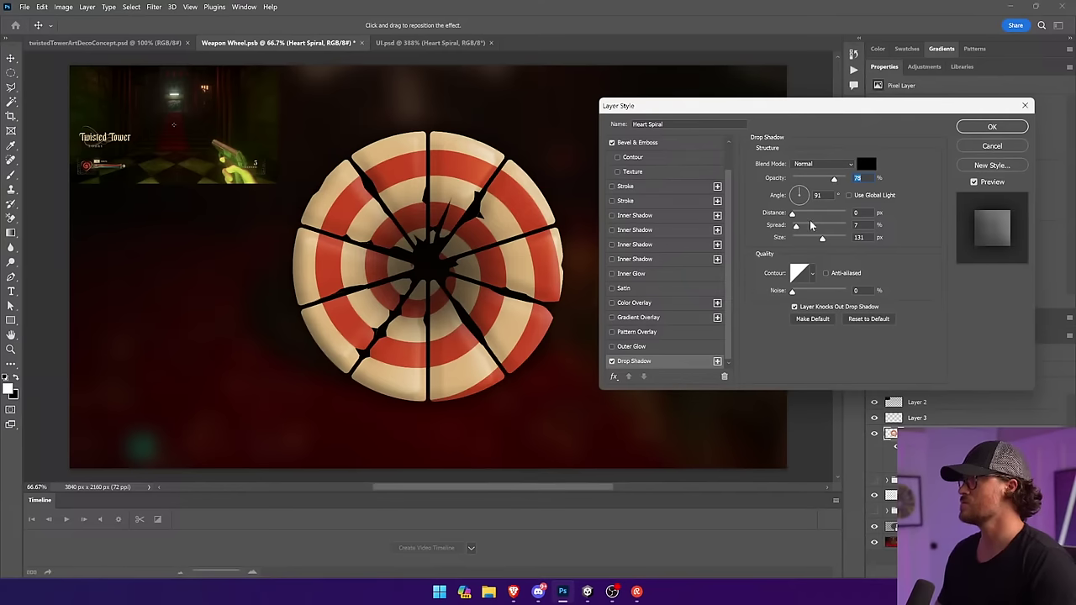
left_click_drag(796, 225, 801, 226)
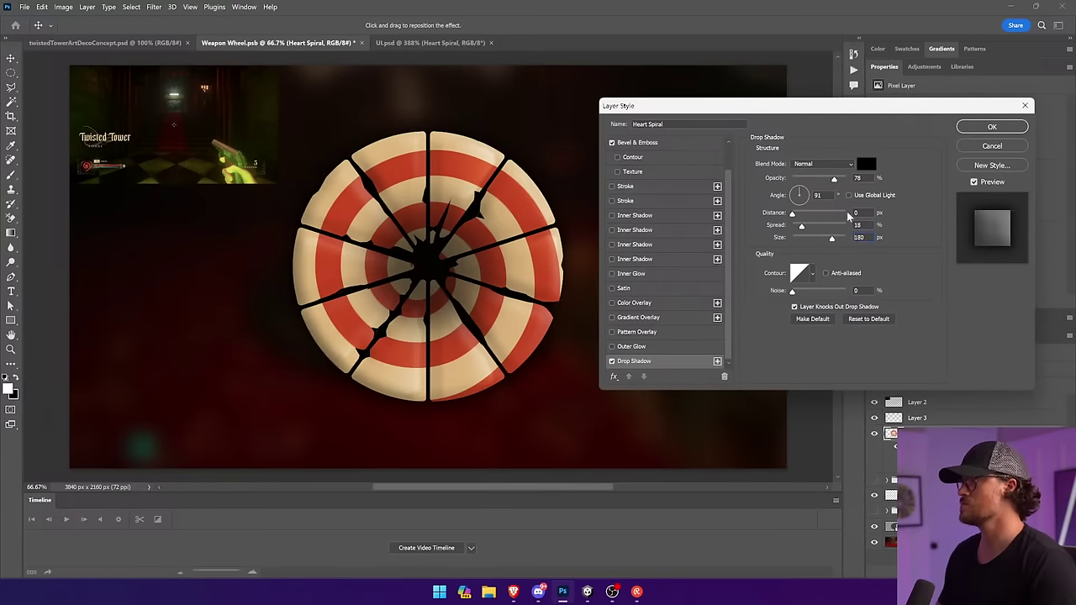
left_click(992, 126)
left_click(828, 99)
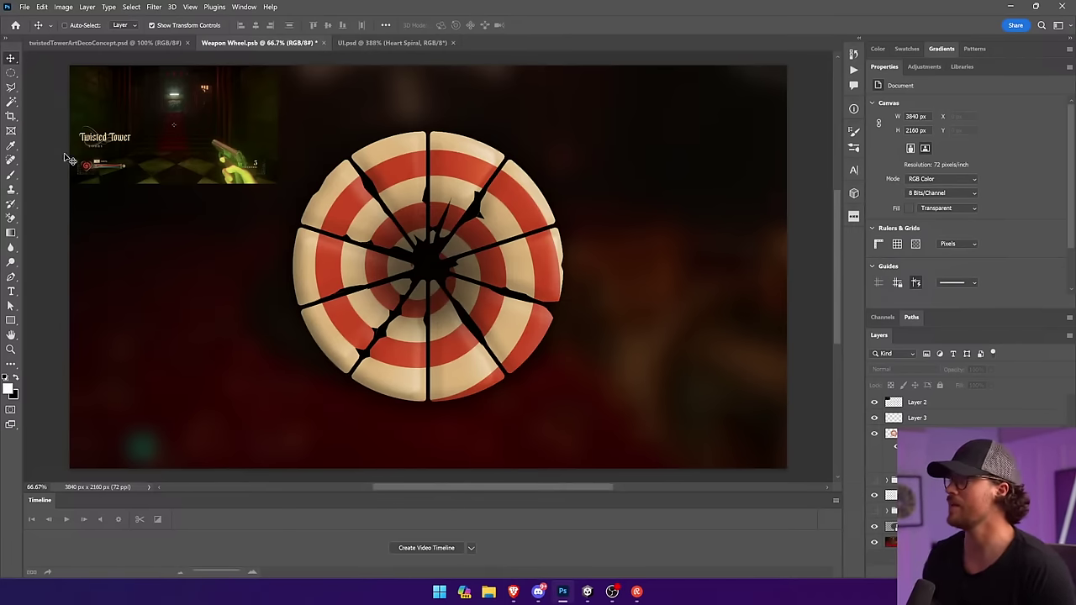
Search the Noun Project icons for "flourish" and insert the Calligraphy Flourish icon.
left_click(854, 218)
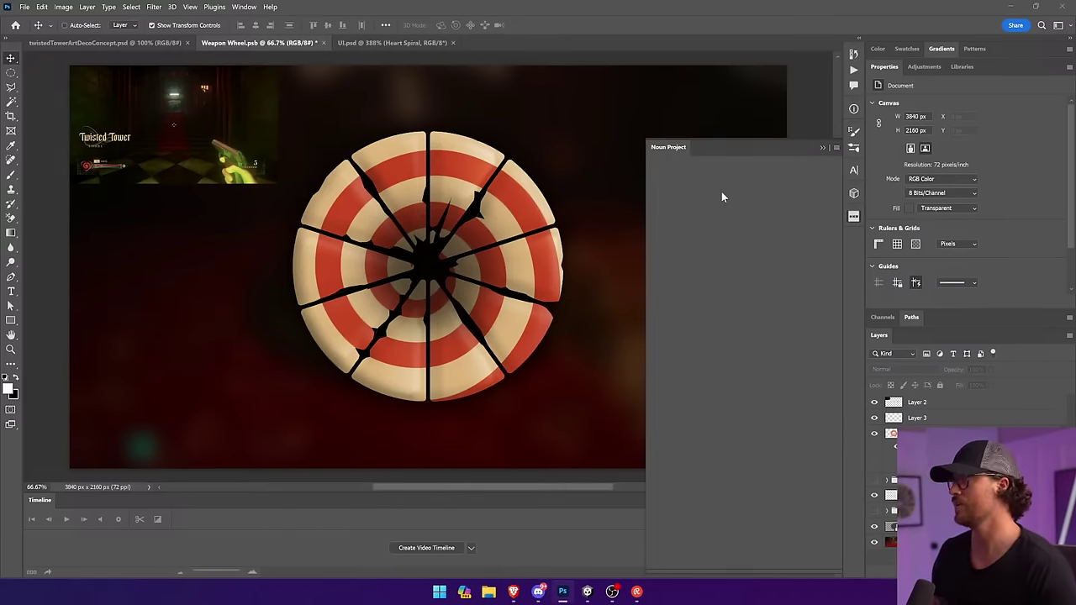
left_click(722, 191)
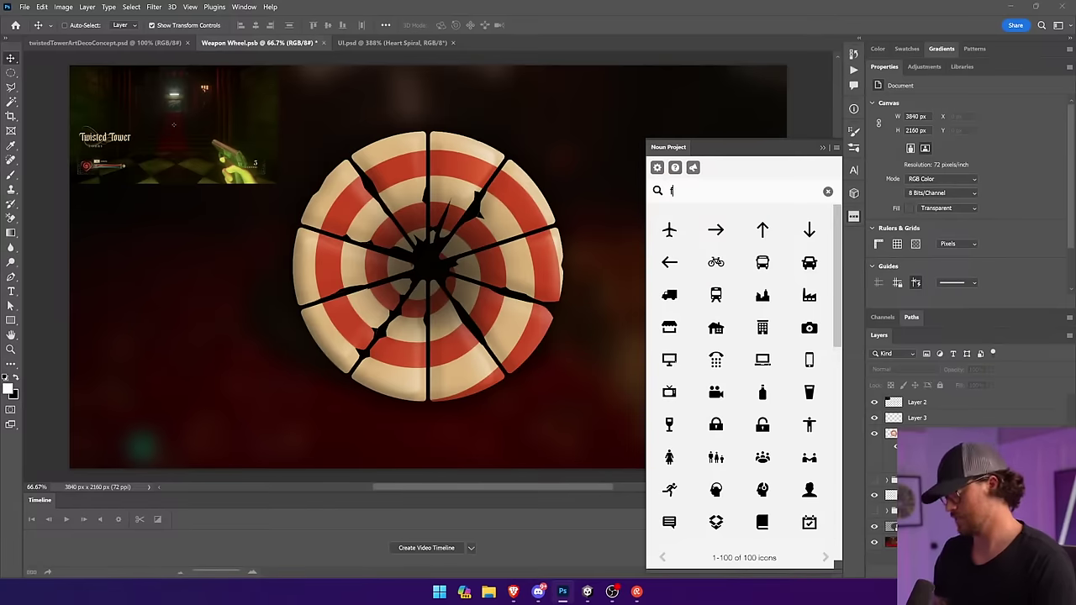
type("flourish")
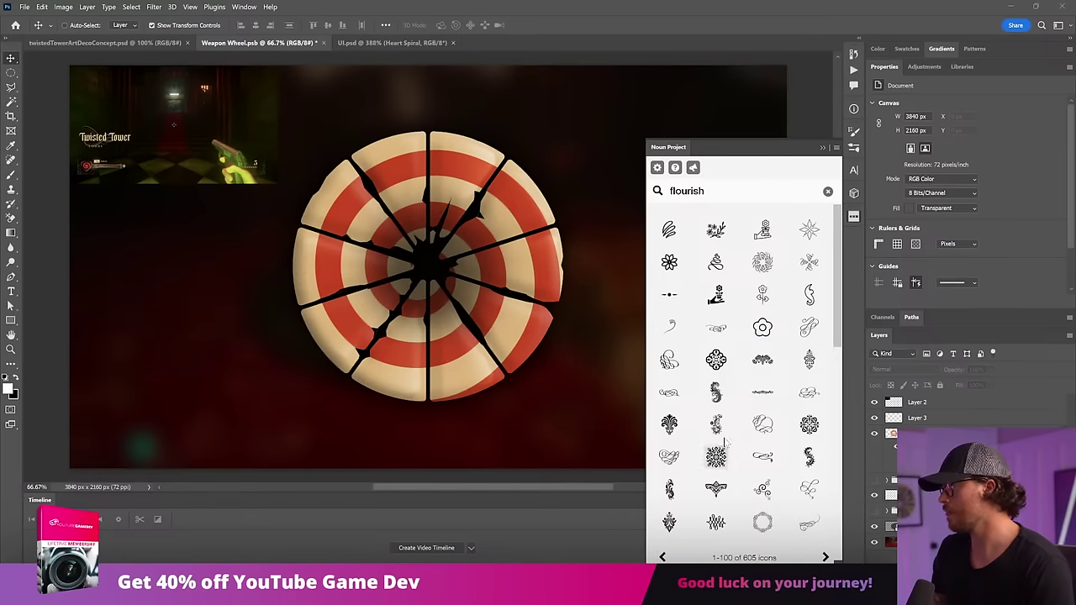
left_click(809, 522)
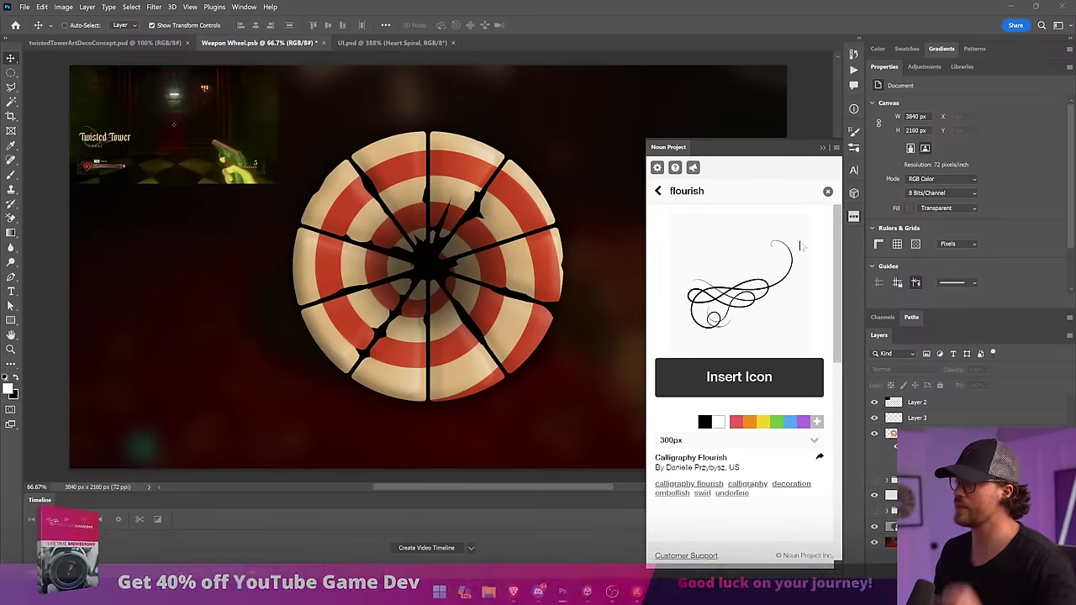
left_click(761, 374)
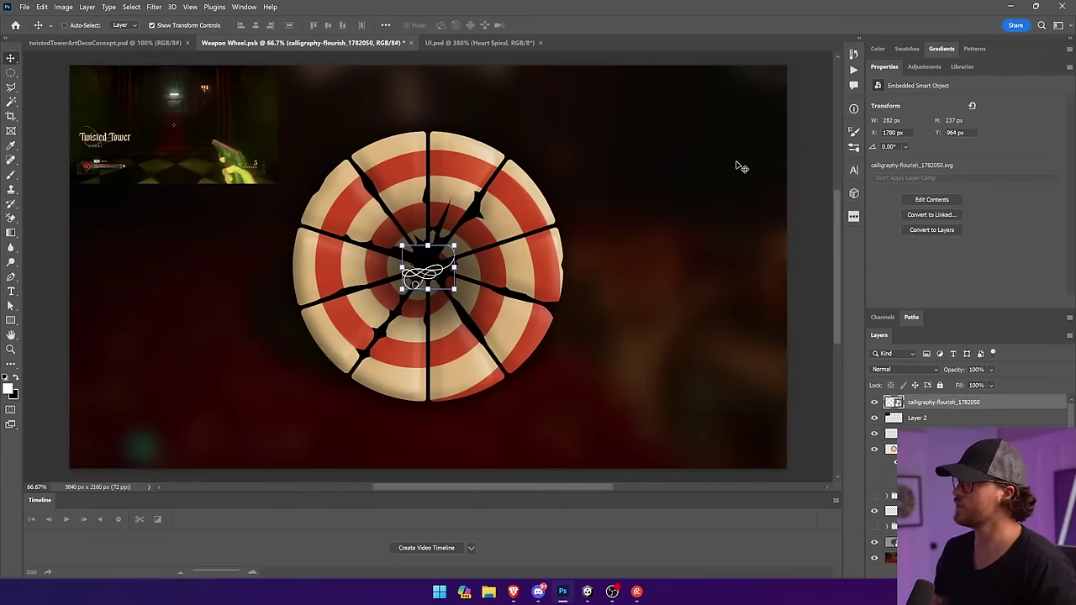
Place the flourish just right of the wheel and enlarge it to about 702 × 590 px.
left_click_drag(428, 271, 601, 236)
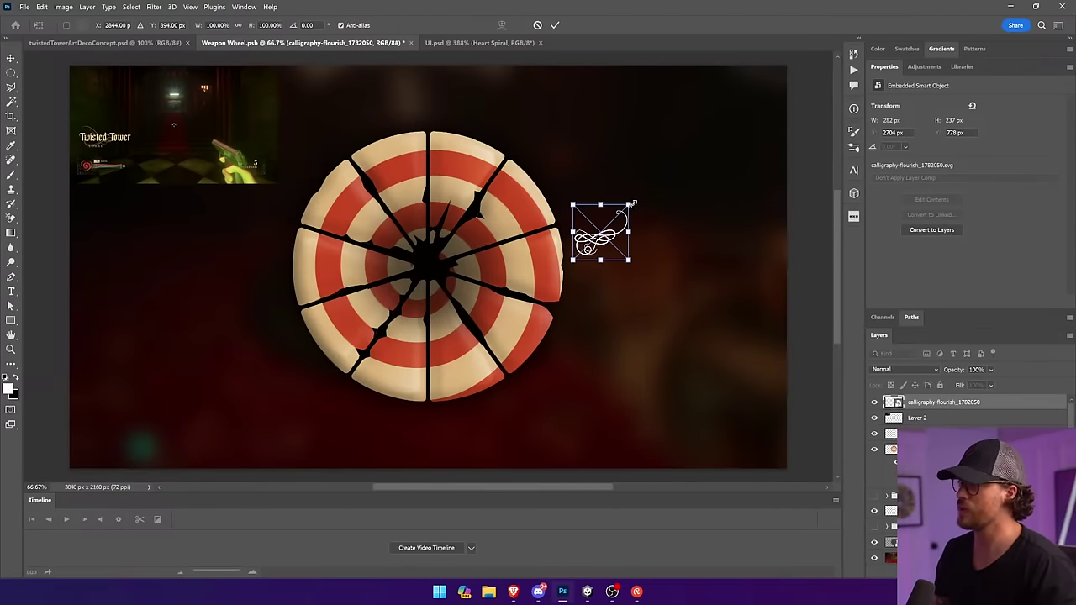
left_click_drag(630, 203, 622, 257)
key("Return")
key("ctrl+t")
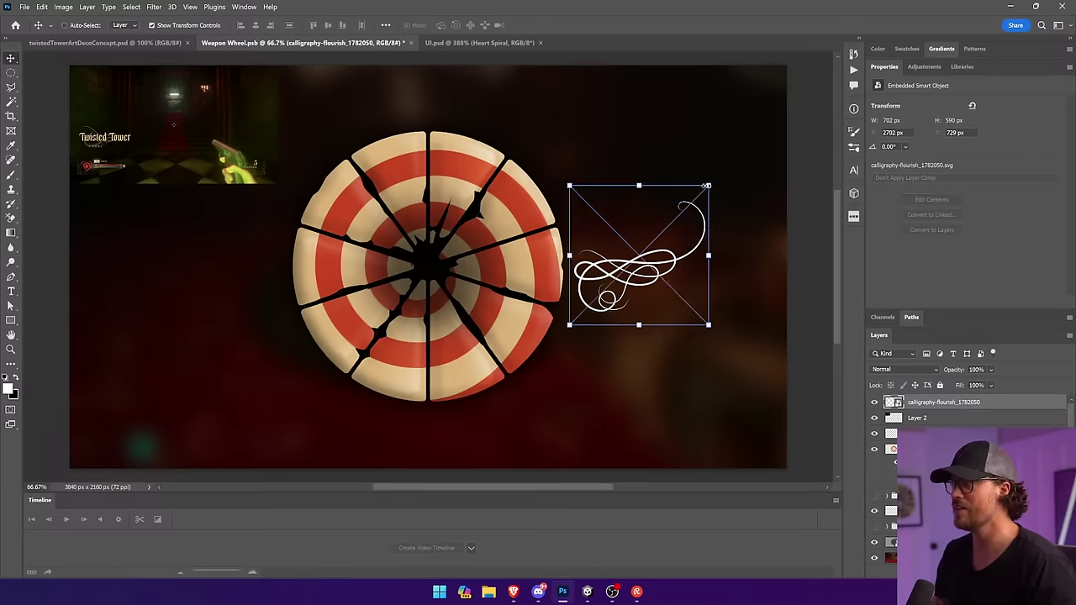
Rotate the flourish to -60° and enlarge it to about 716 × 1531 px, overlapping the wheel's right edge.
left_click_drag(707, 186, 619, 143)
key("Return")
left_click_drag(665, 258, 656, 286)
key("ctrl+t")
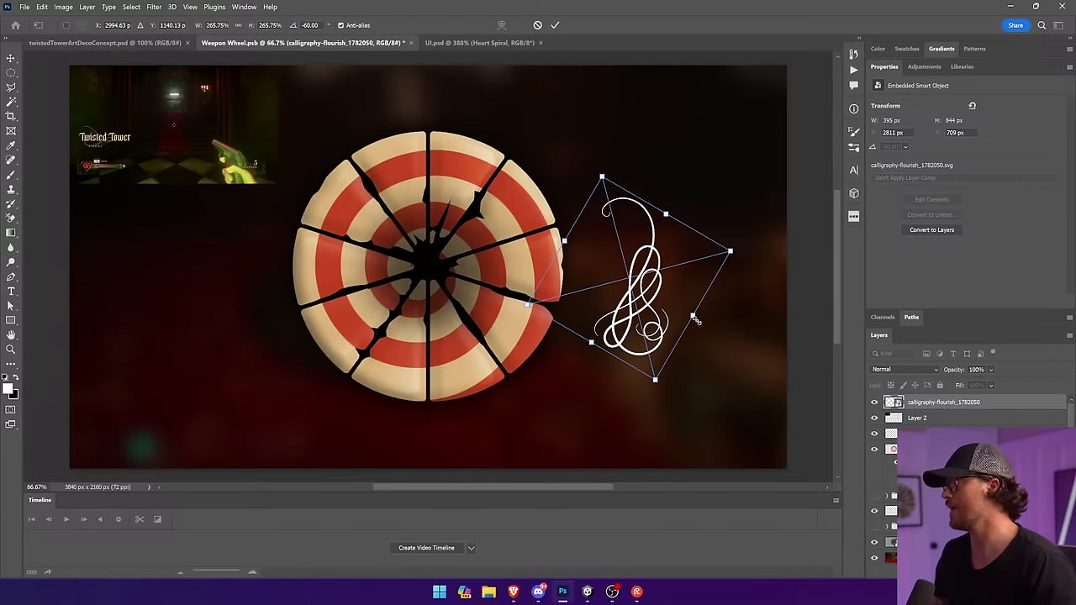
left_click_drag(696, 319, 799, 379)
key("Return")
left_click_drag(730, 336, 613, 304)
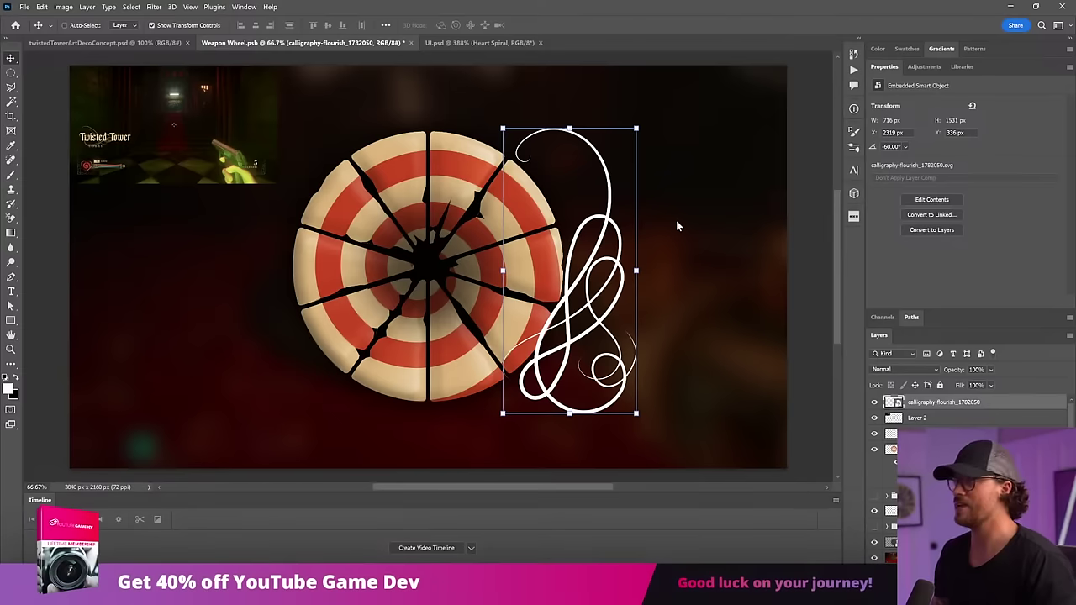
Apply a Color Overlay in tan #ddb57b to the calligraphy flourish layer.
key("alt+l")
key("y")
key("v")
left_click(866, 167)
left_click(409, 147)
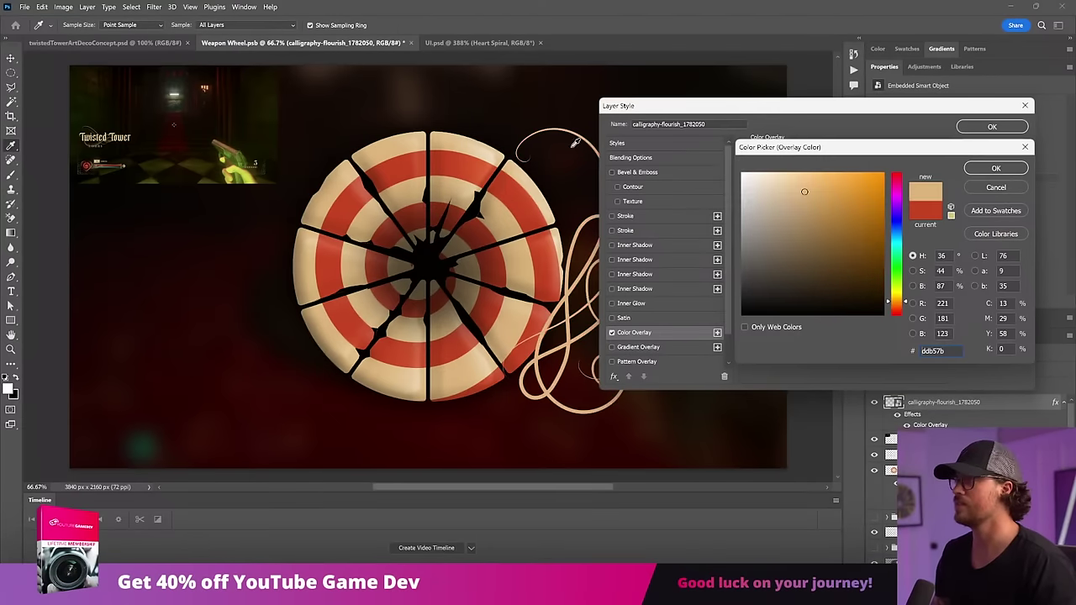
left_click(995, 168)
left_click(993, 126)
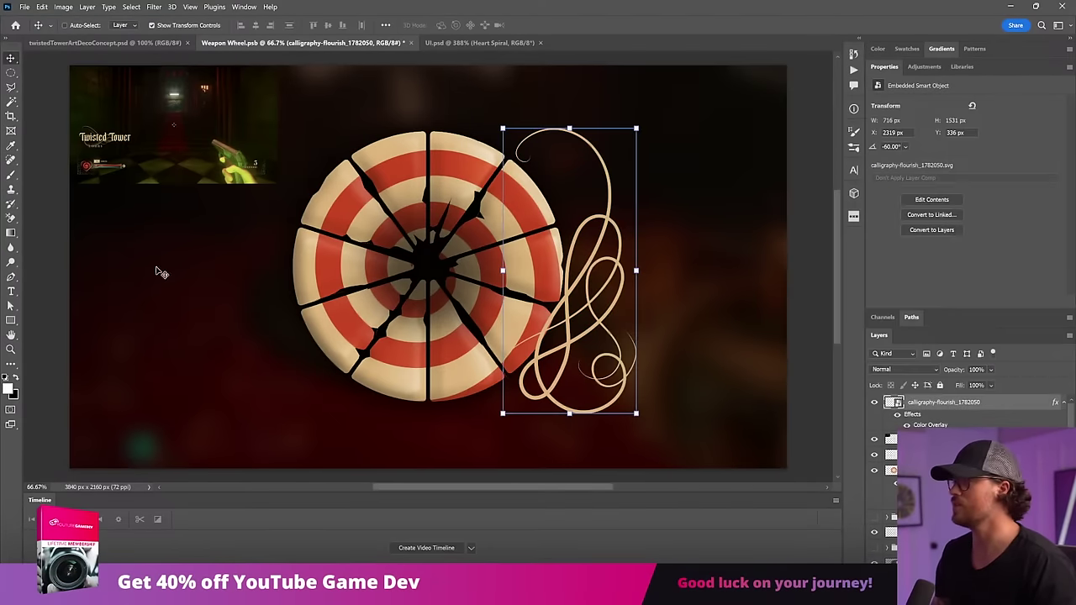
Add a layer mask to the flourish and fade out its upper-left part with a diagonal black-to-white gradient.
left_click(11, 234)
left_click(953, 575)
left_click_drag(555, 217, 719, 371)
left_click_drag(572, 230, 732, 362)
scroll(437, 315, "down", 1)
left_click_drag(561, 275, 701, 374)
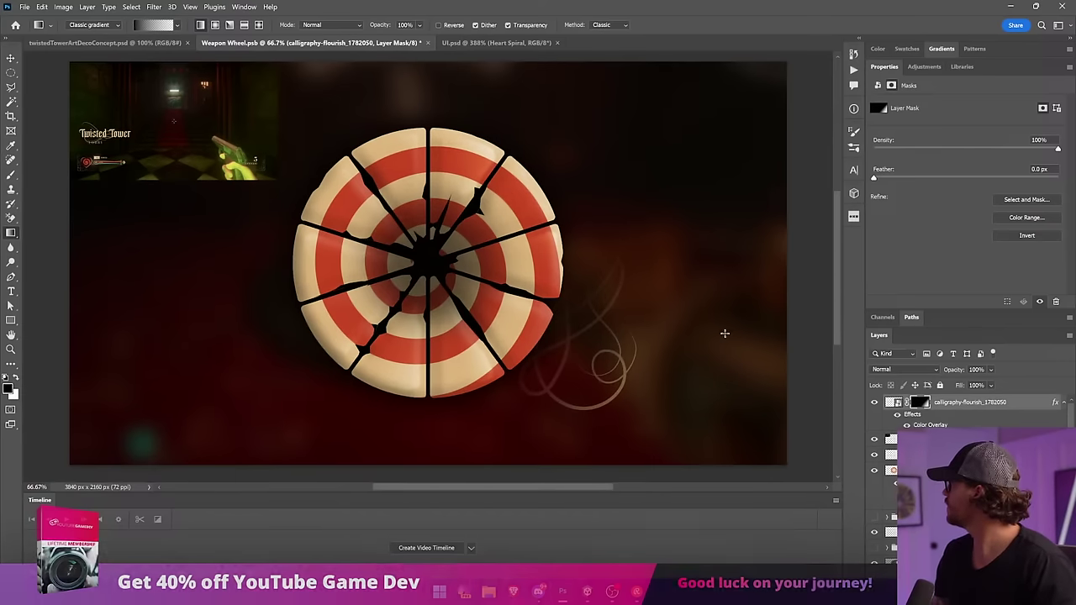
Rotate the faded flourish so that its curls extend outward from the wheel's right edge.
key("v")
left_click_drag(647, 420, 723, 325)
key("Return")
Mirror a horizontally flipped copy of the flourish onto the wheel's left side and save the document.
left_click_drag(651, 332, 285, 282)
key("ctrl+j")
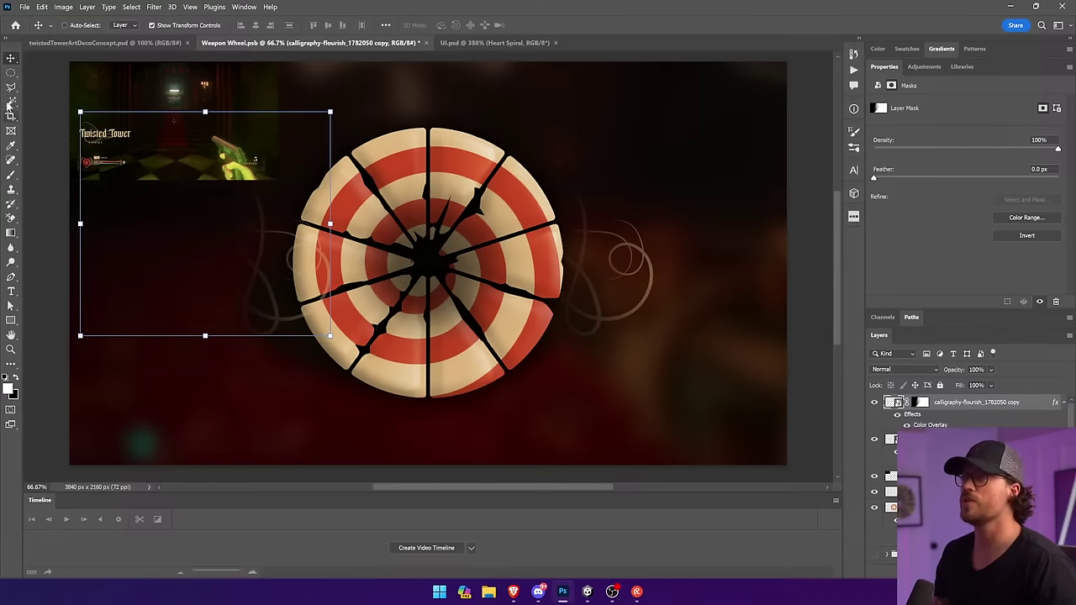
left_click(41, 7)
mouse_move(84, 246)
left_click(206, 437)
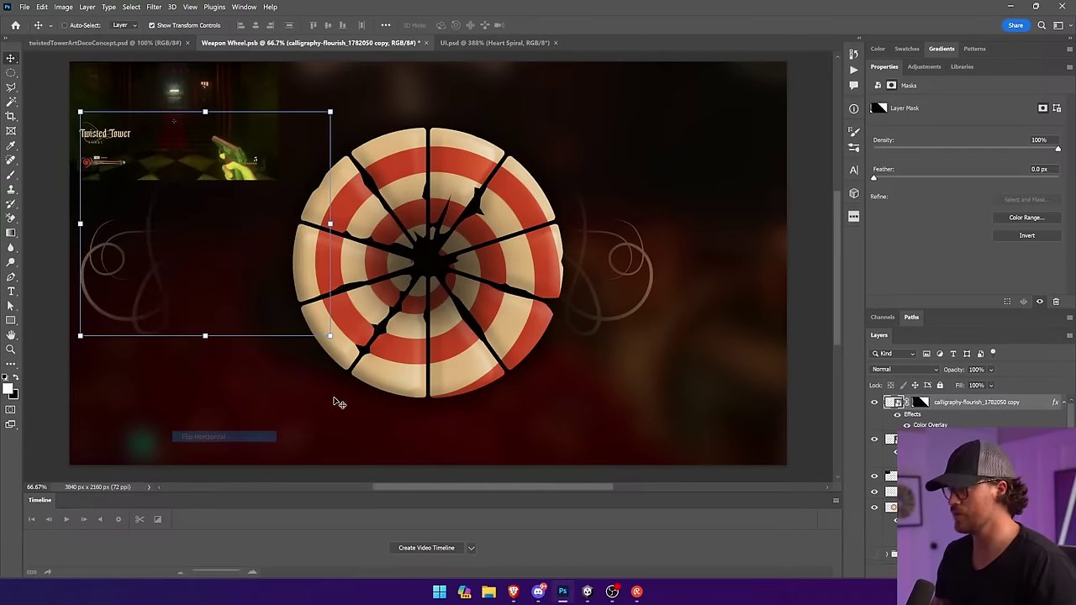
left_click_drag(334, 403, 465, 391)
left_click(53, 324)
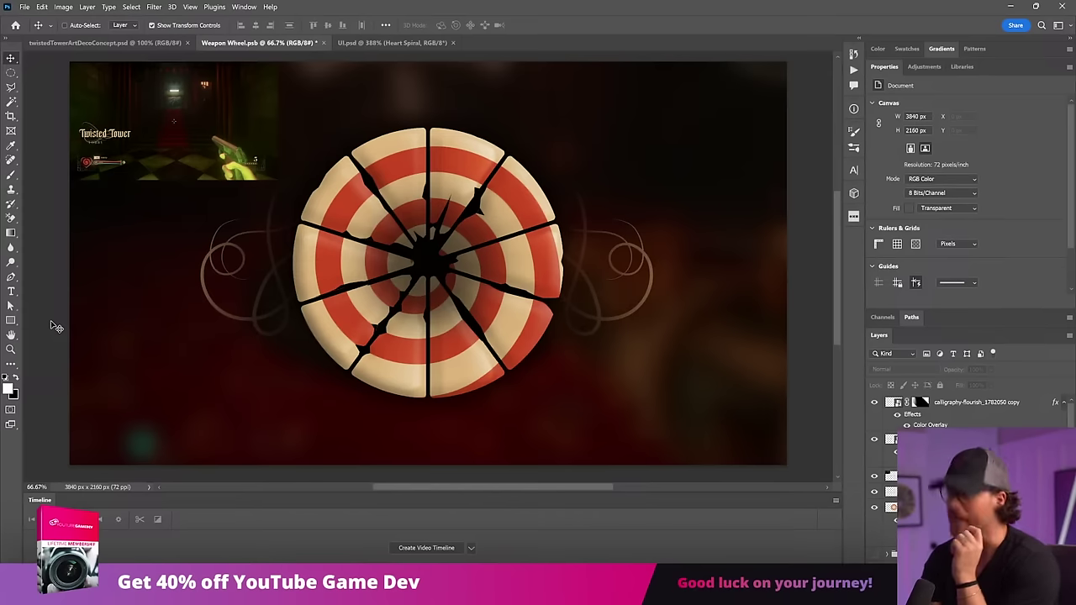
key("ctrl+s")
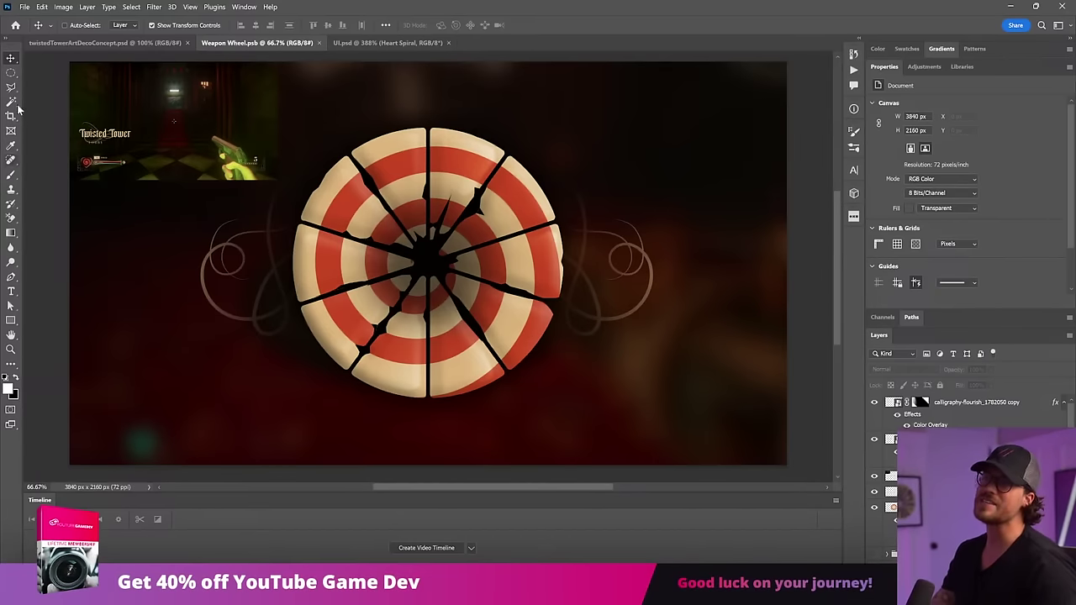
left_click(11, 73)
left_click_drag(411, 395, 434, 459)
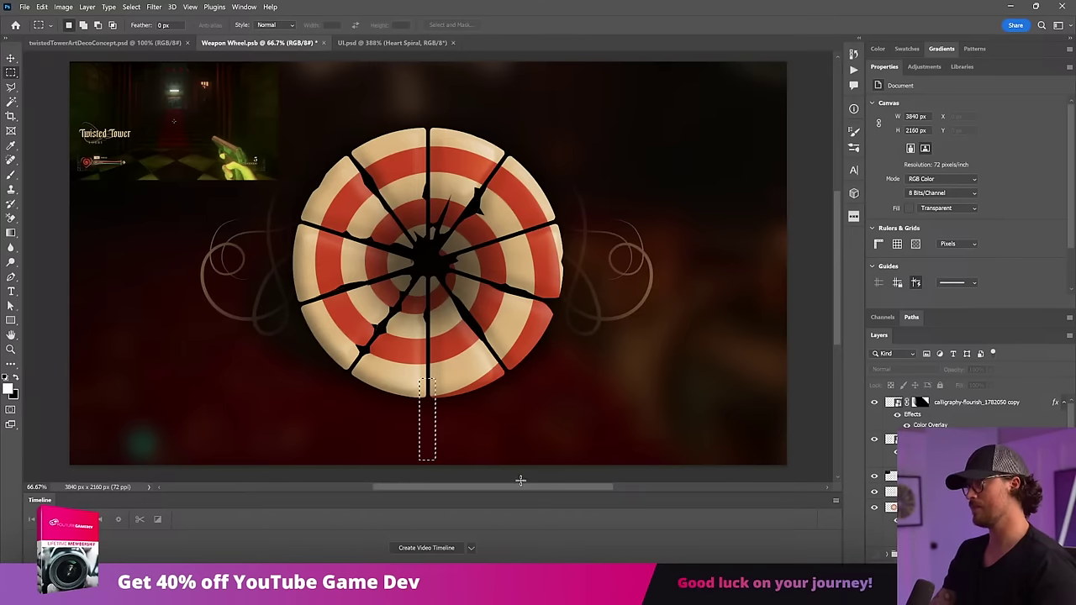
key("ctrl+d")
Rotate the Heart Spiral wheel counterclockwise until one whole segment is centred at its lower edge.
key("v")
left_click(521, 262, "ctrl")
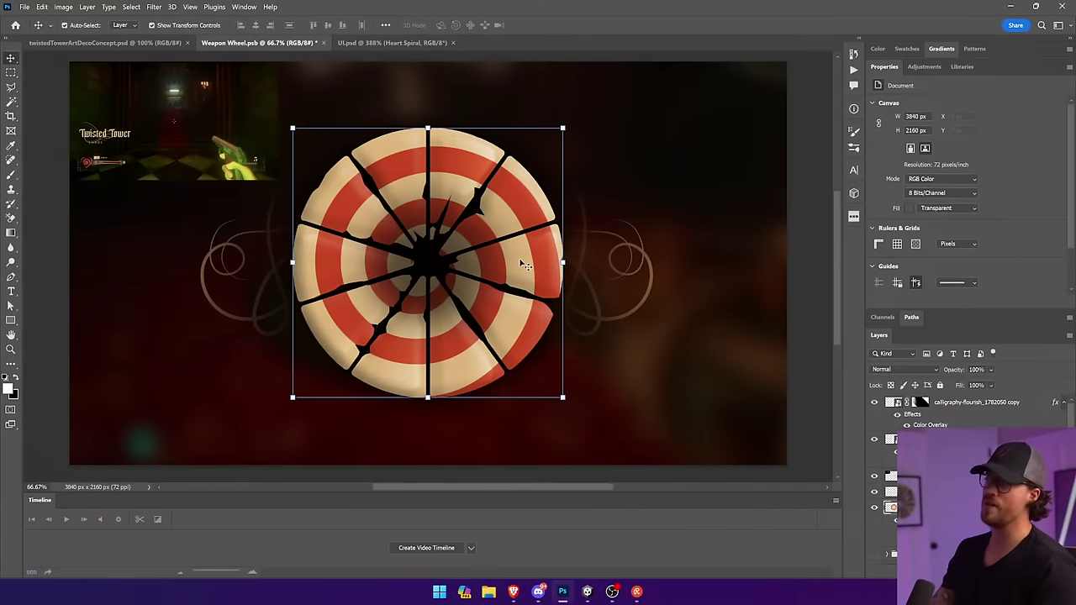
left_click_drag(572, 112, 512, 96)
key("Return")
left_click(764, 260, "ctrl")
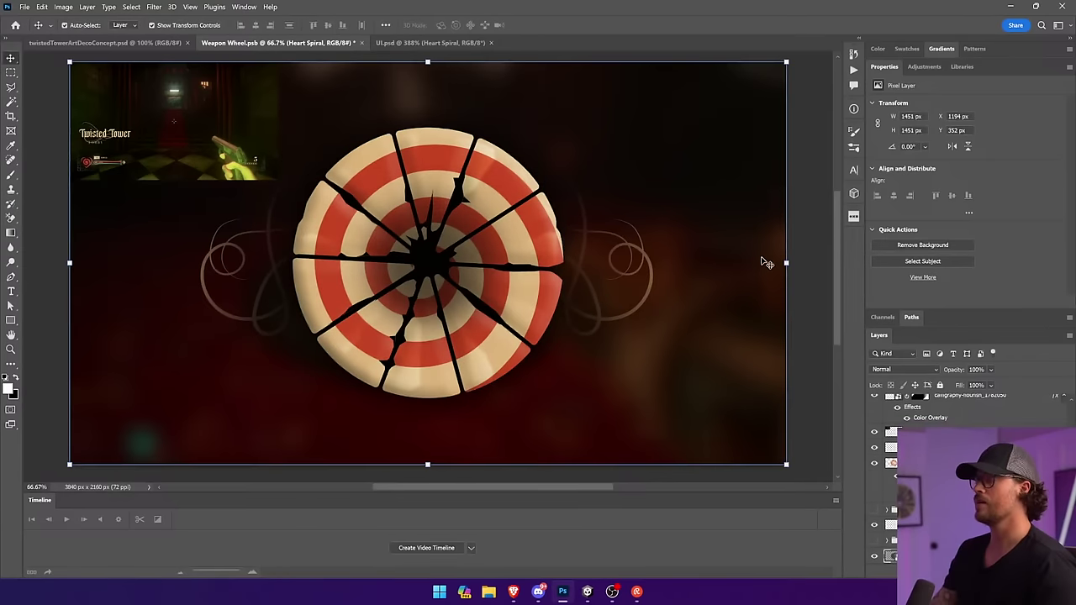
left_click(435, 176, "ctrl")
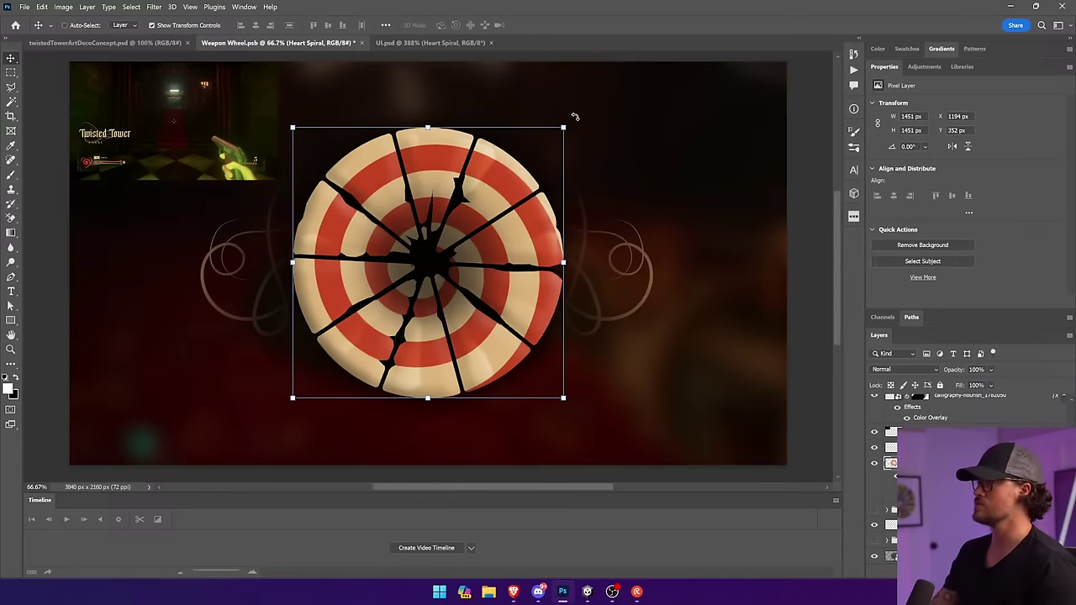
left_click_drag(575, 117, 568, 111)
key("Return")
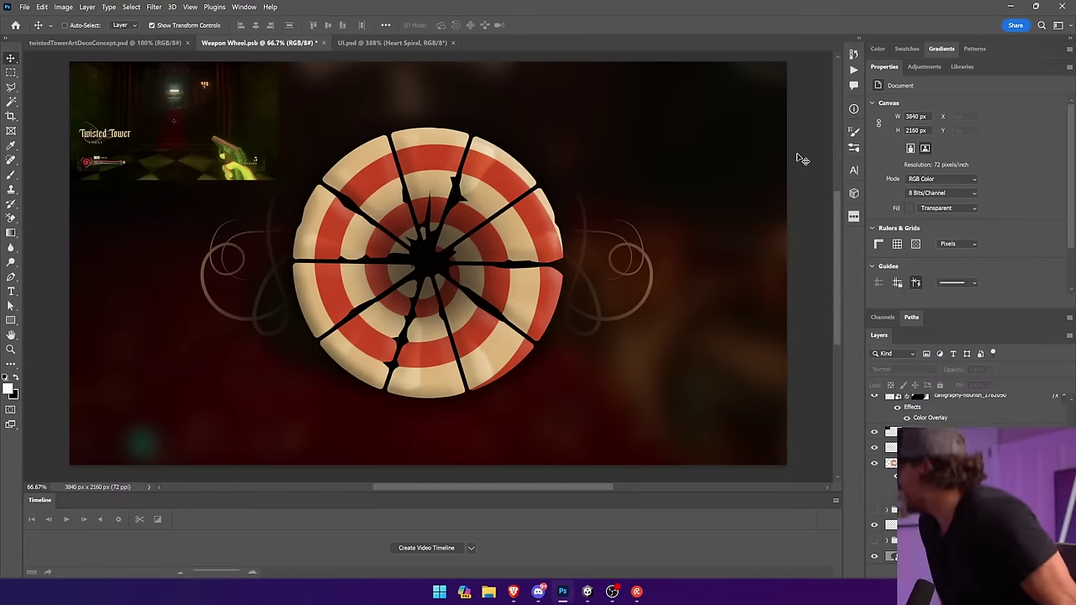
Create a new layer above Heart Spiral and select a 62 × 411 px strip below the wheel for the lollipop stick.
left_click(11, 72)
left_click(942, 463)
left_click(1003, 573)
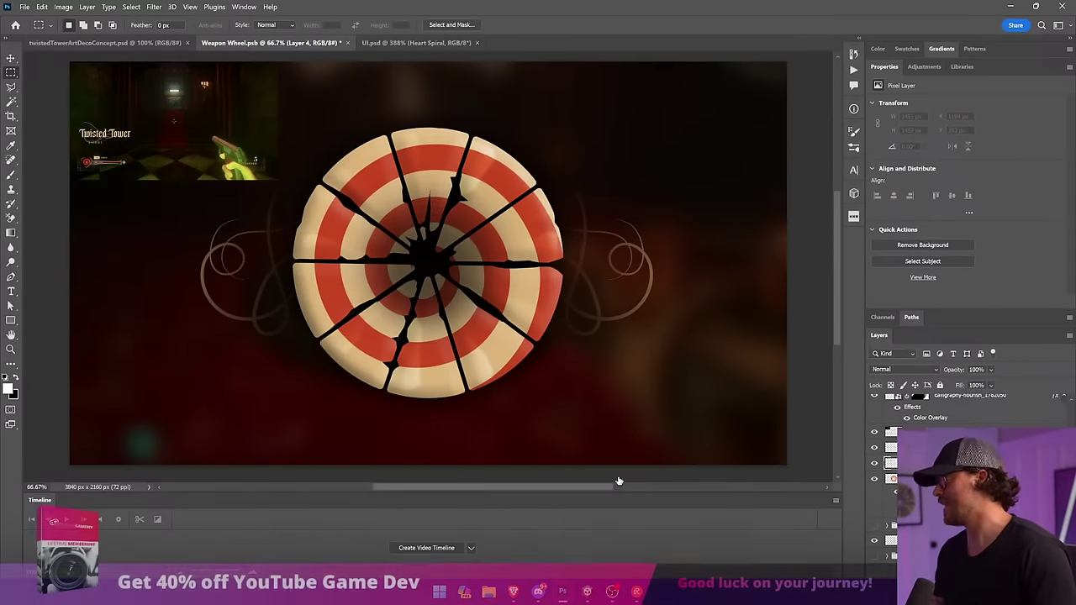
left_click_drag(427, 389, 428, 451)
Try filling the stick strip with a downward-fading brown gradient sampled from the background, and undo it.
left_click(11, 233)
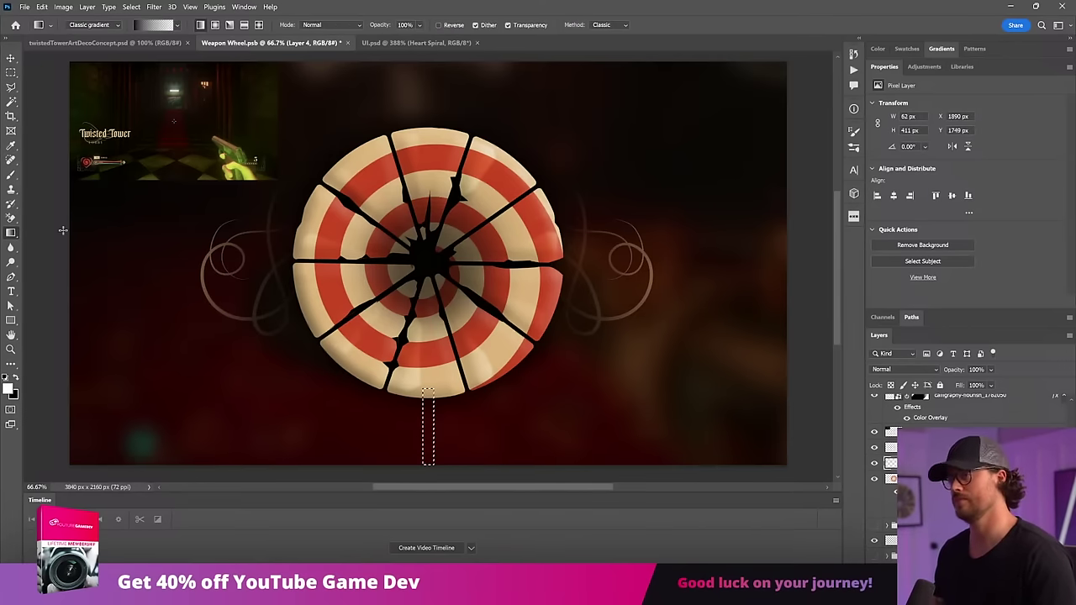
left_click(665, 281, "alt")
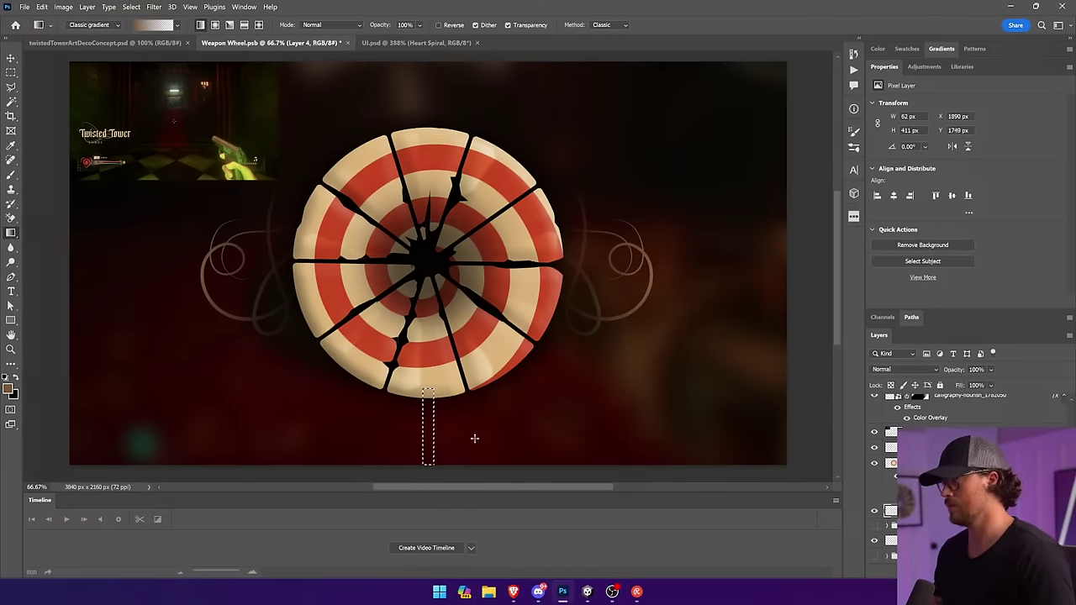
left_click_drag(428, 397, 428, 441)
key("ctrl+d")
key("c")
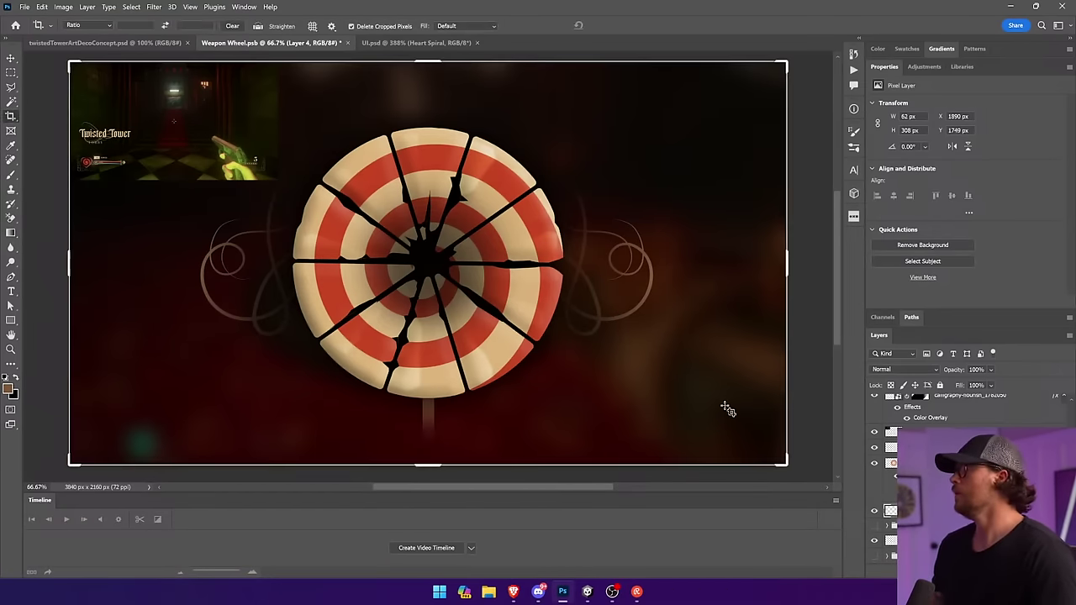
key("ctrl+z")
Fill the stick strip with a downward-fading gradient in tan sampled from the wheel, and clear the selection.
left_click(11, 234)
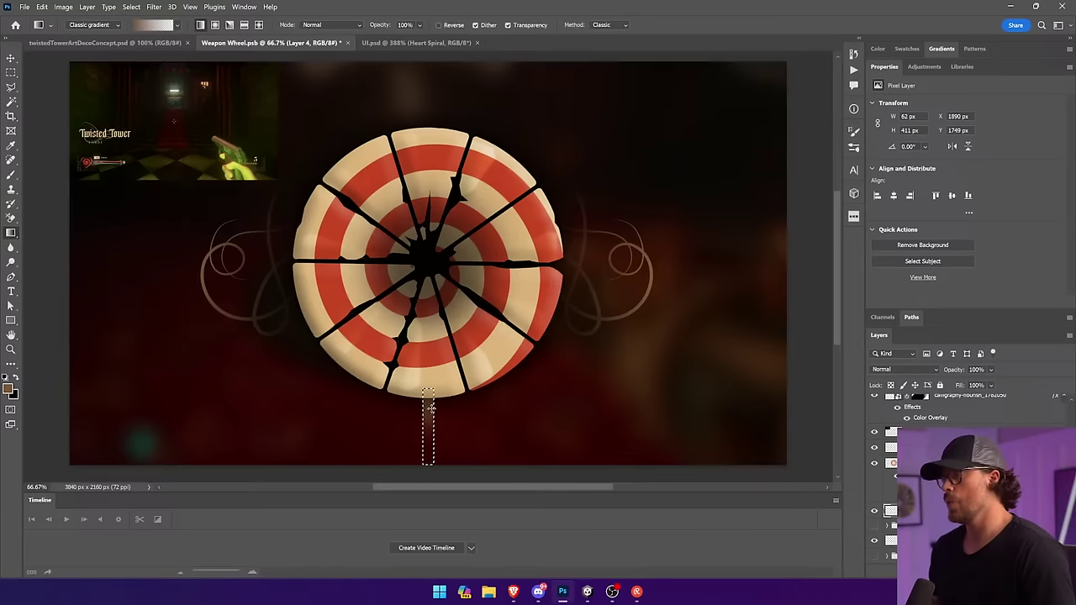
left_click(450, 366, "alt")
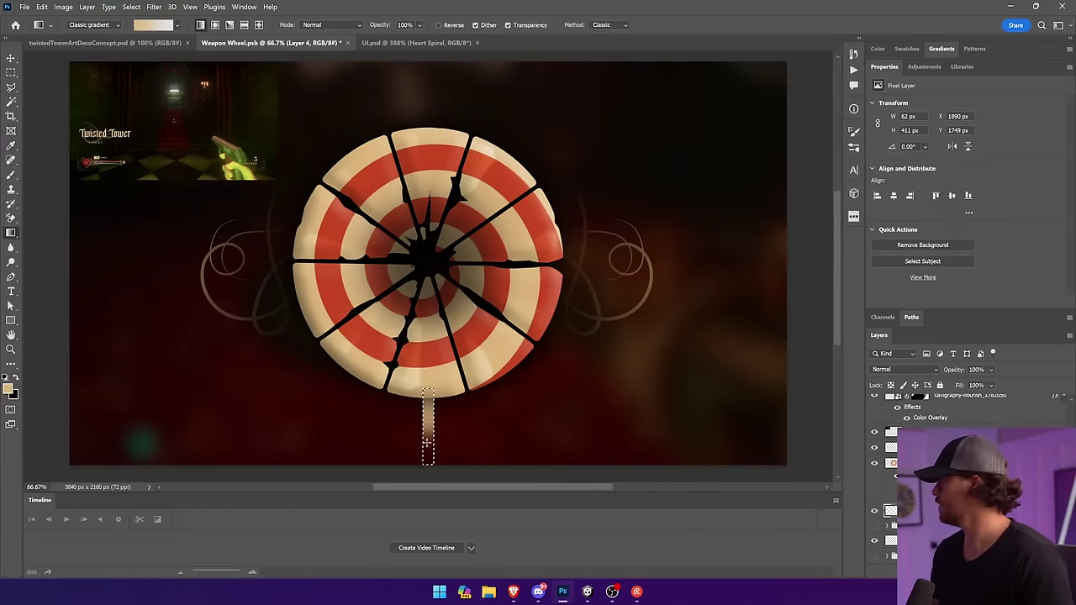
key("ctrl+d")
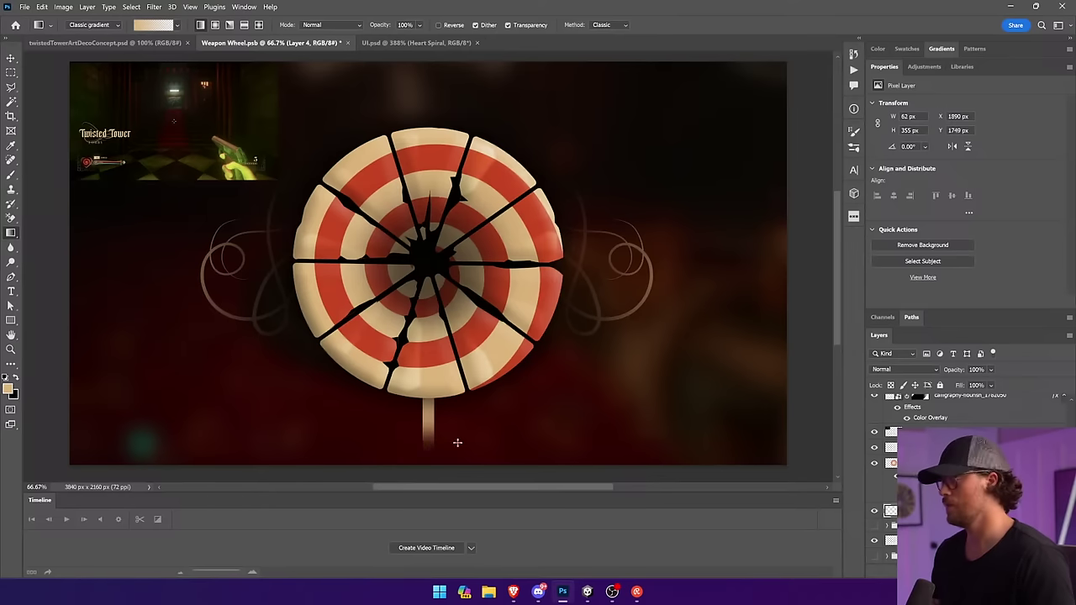
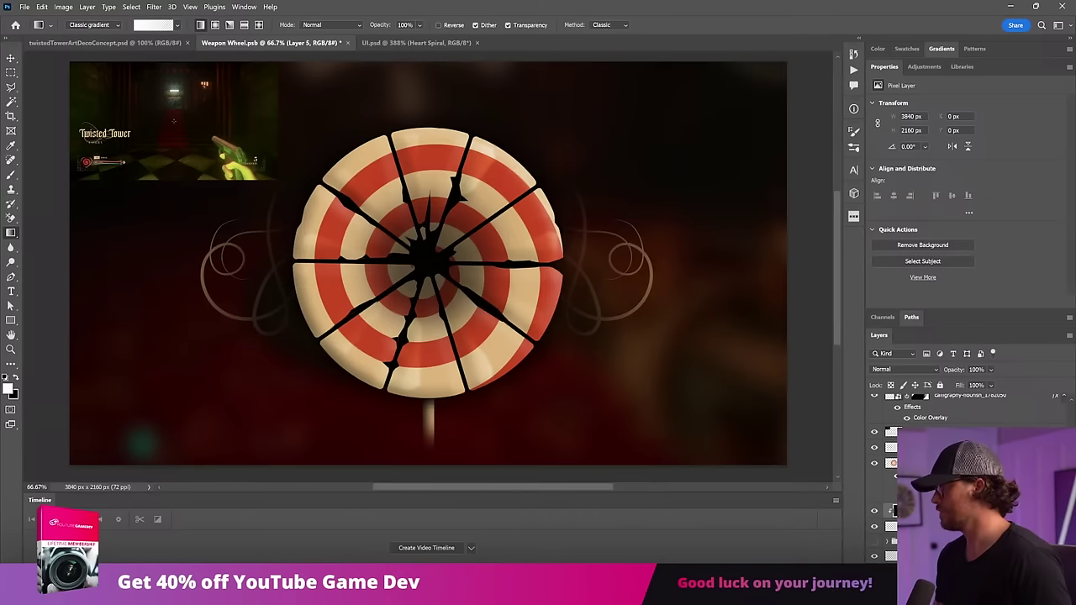
Add a white gradient highlight along the stick's right edge on a new clipped layer, set to Overlay at 76% opacity.
key("ctrl+alt+shift+n")
left_click_drag(437, 411, 428, 410)
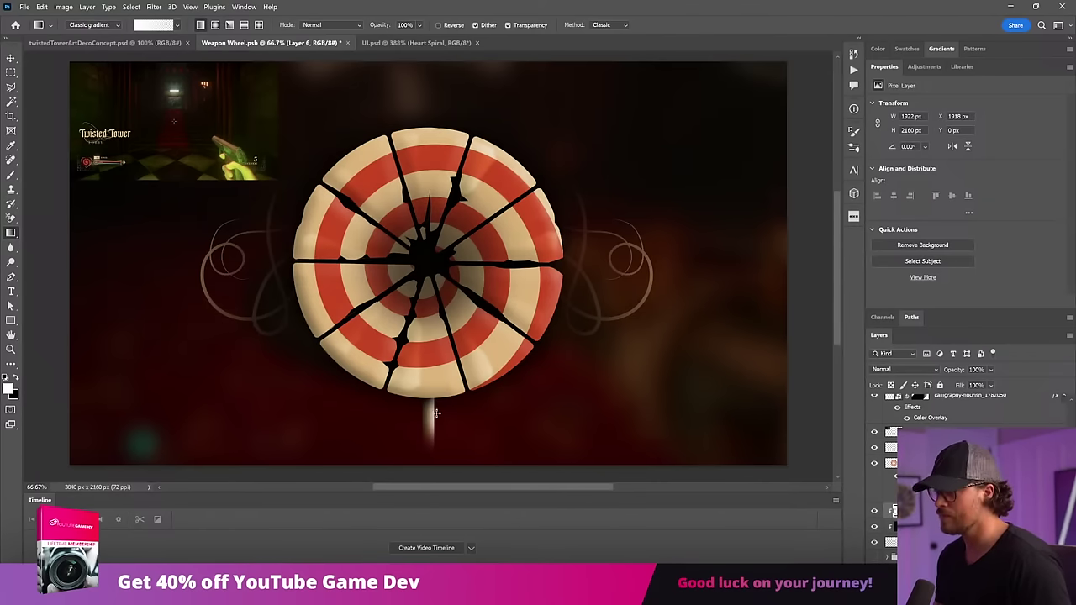
left_click(916, 369)
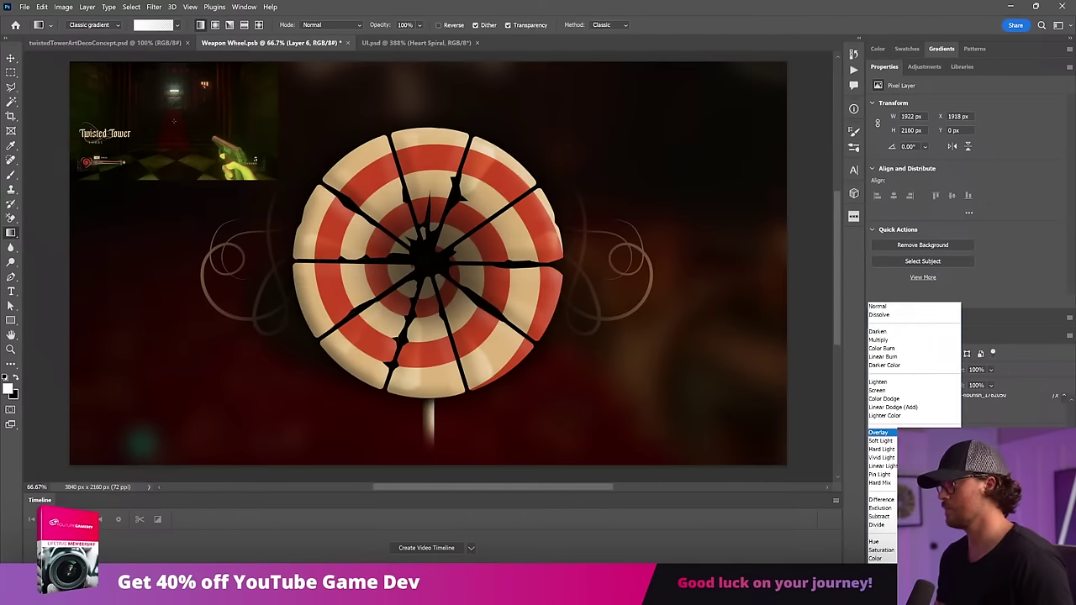
left_click(969, 418)
left_click(991, 370)
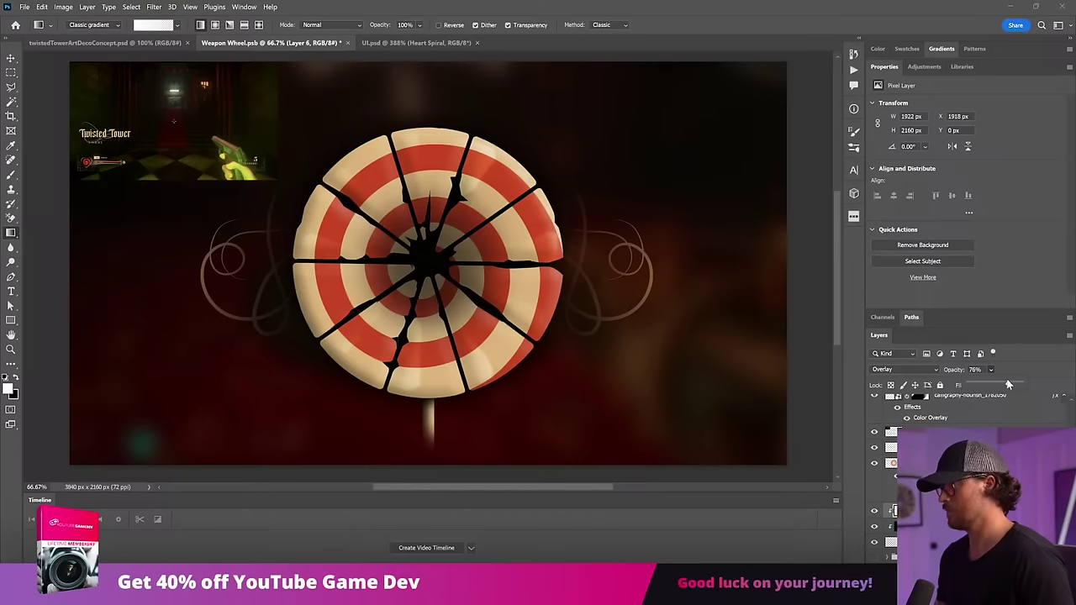
On a new clipped layer, shade a 9 × 314 px strip of the stick with a black gradient as a groove, and clear the selection.
left_click(1002, 572)
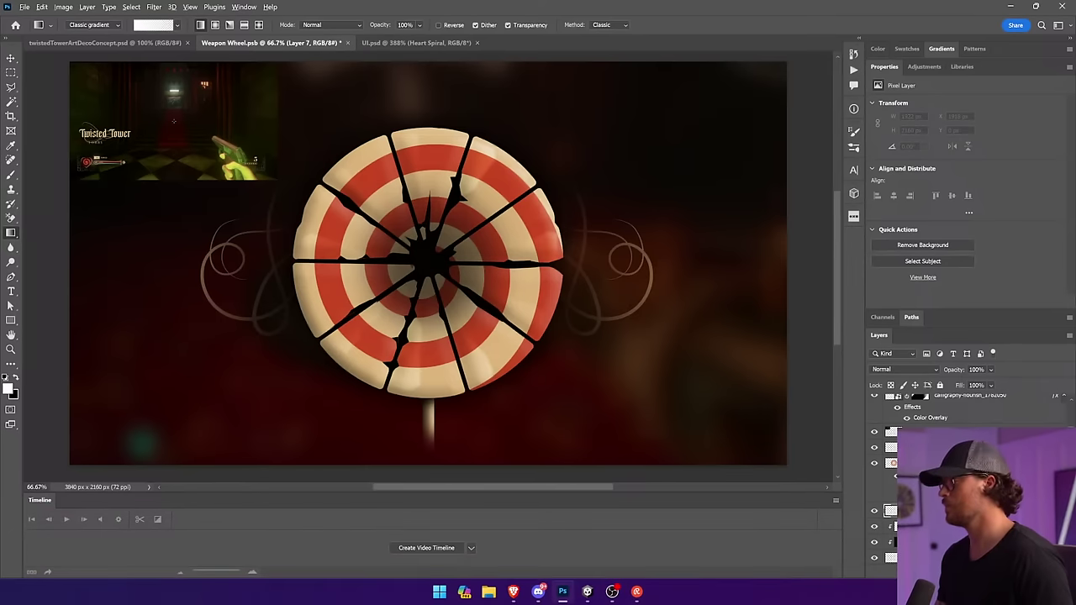
left_click(11, 73)
left_click_drag(428, 388, 430, 447)
scroll(430, 420, "up", 10)
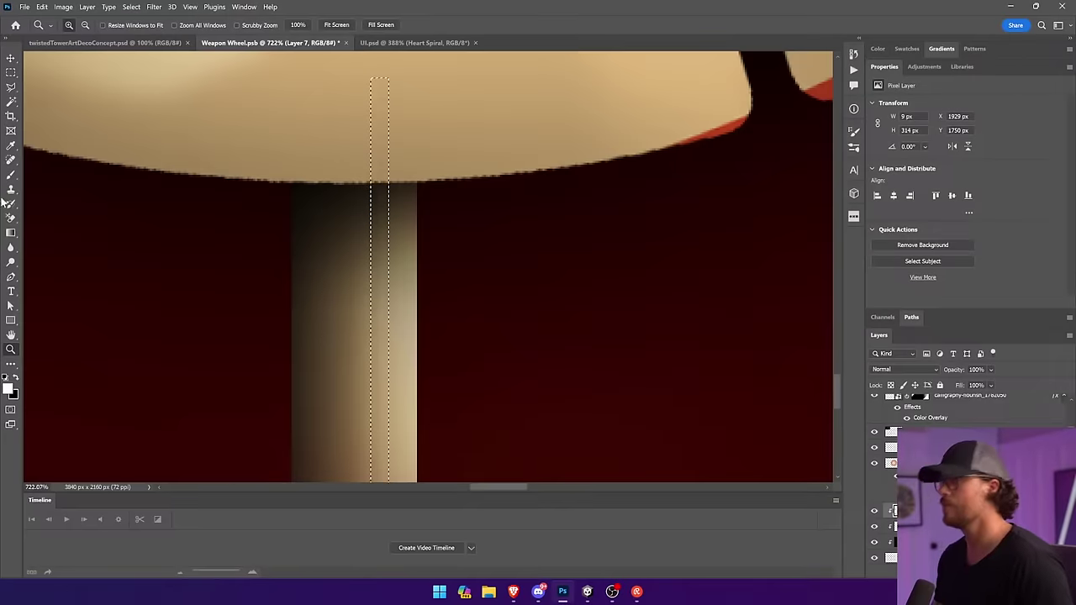
key("g")
left_click(14, 379)
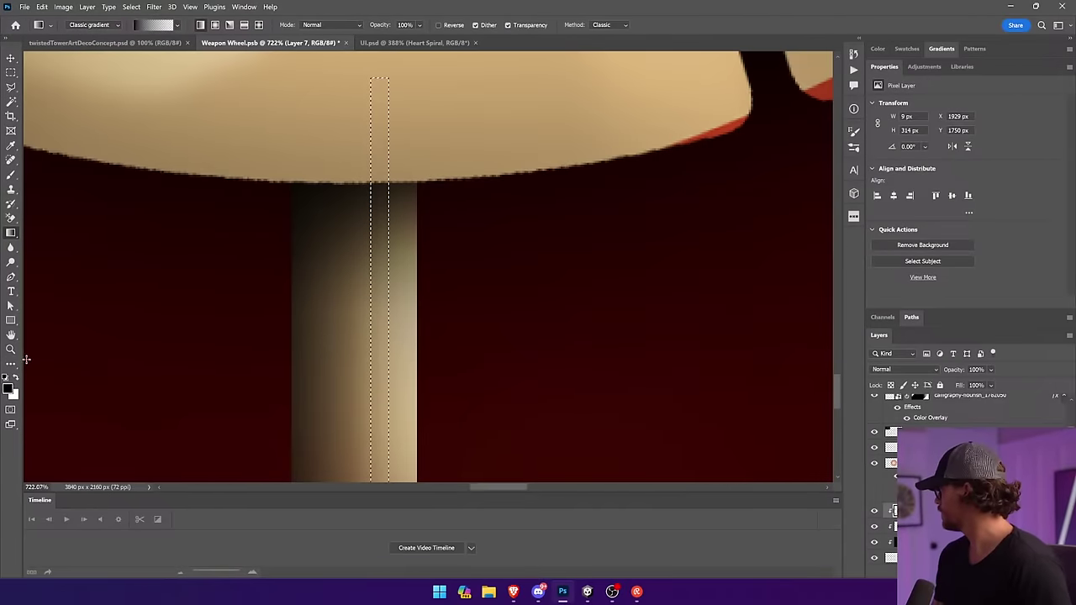
key("ctrl+d")
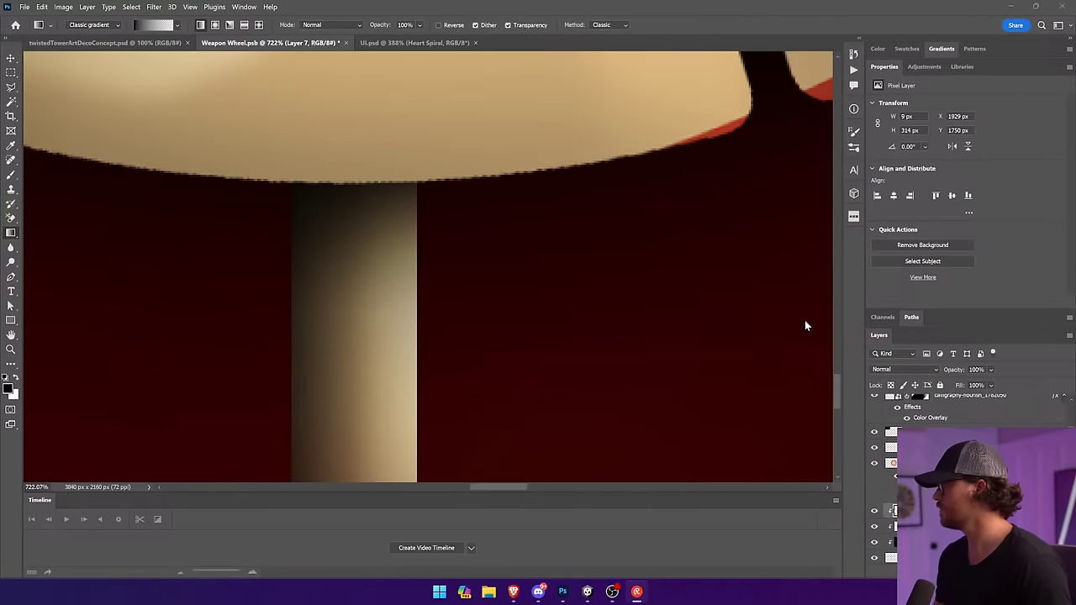
left_click(354, 280)
left_click_drag(346, 272, 399, 265)
key("ctrl+d")
Duplicate the dark groove strip, flip the copy horizontally, move it against the original's left side and invert its colours.
key("v")
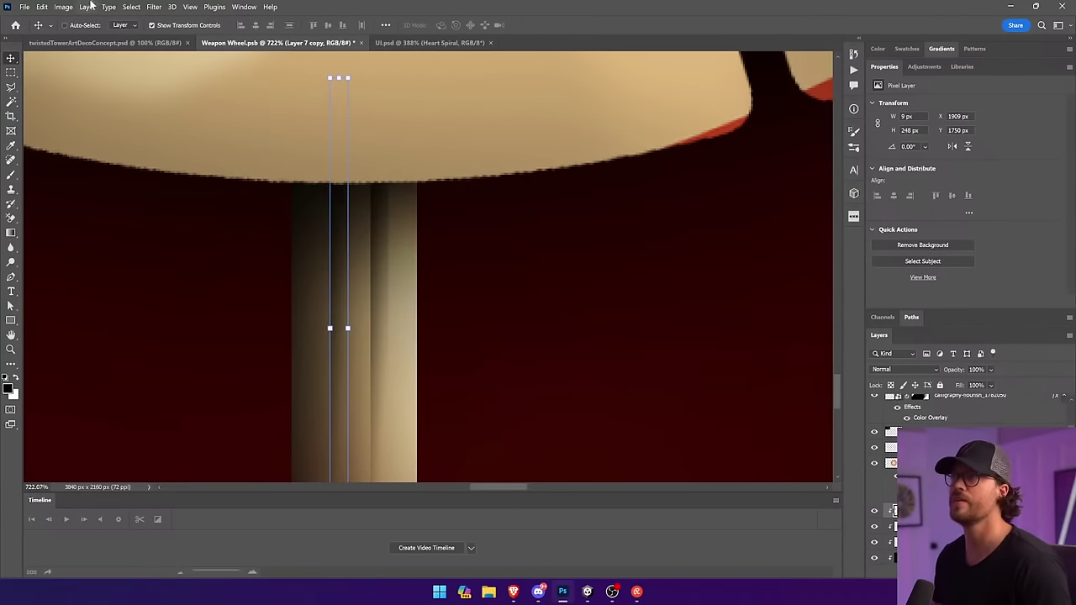
left_click(42, 7)
mouse_move(101, 248)
left_click(203, 437)
left_click_drag(447, 355, 468, 356)
left_click(64, 7)
mouse_move(89, 33)
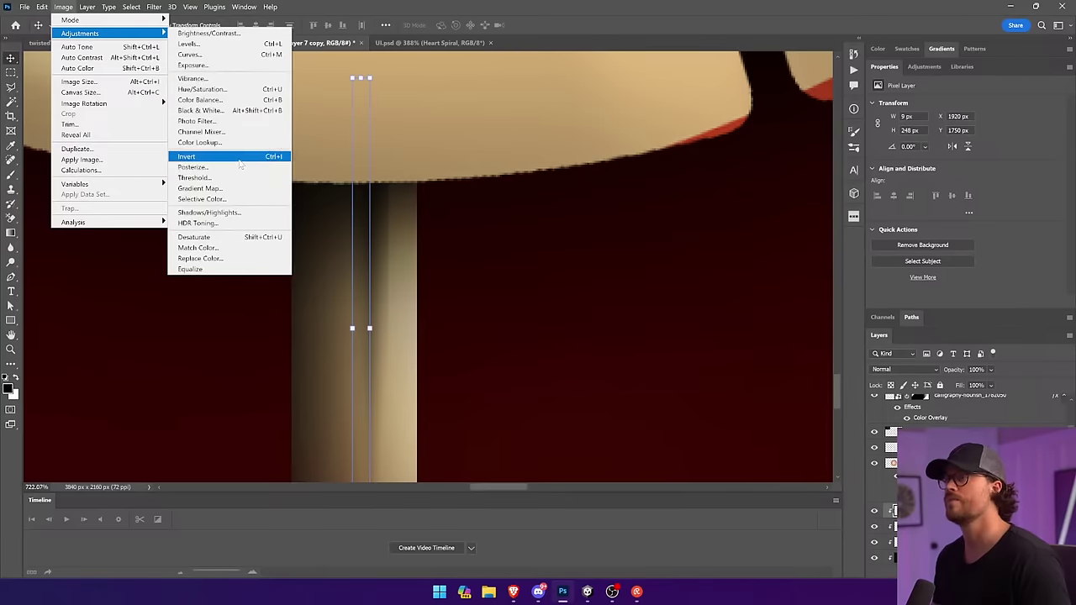
left_click(190, 157)
Merge the dark and inverted groove strip layers into one and set its blend mode to Overlay.
left_click(461, 235, "ctrl")
left_click(380, 254, "ctrl")
left_click(379, 254)
key("ctrl+t")
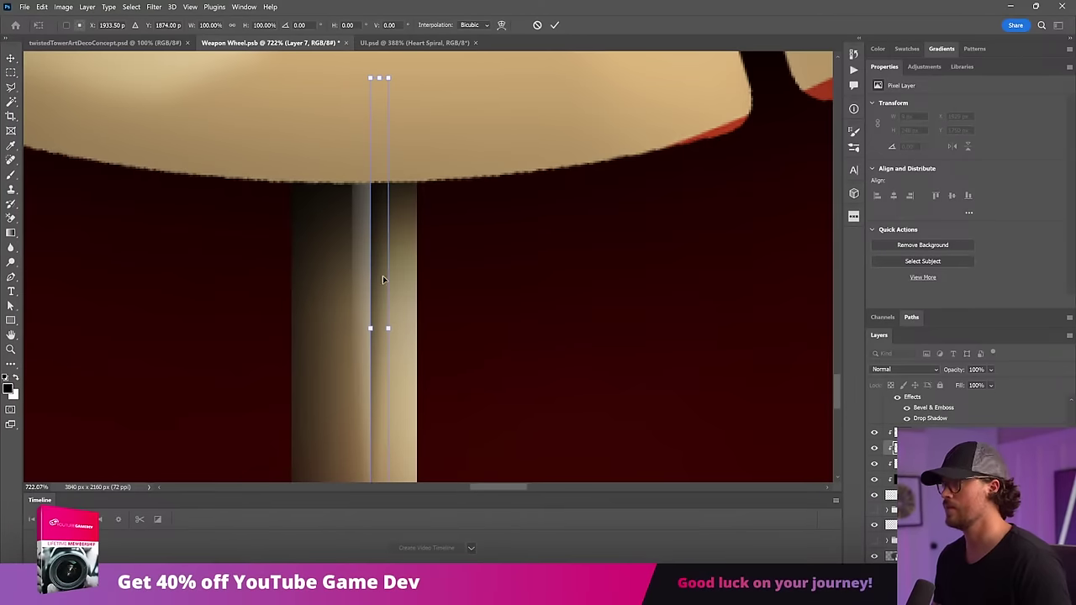
key("Return")
left_click(941, 433, "shift")
right_click(943, 435)
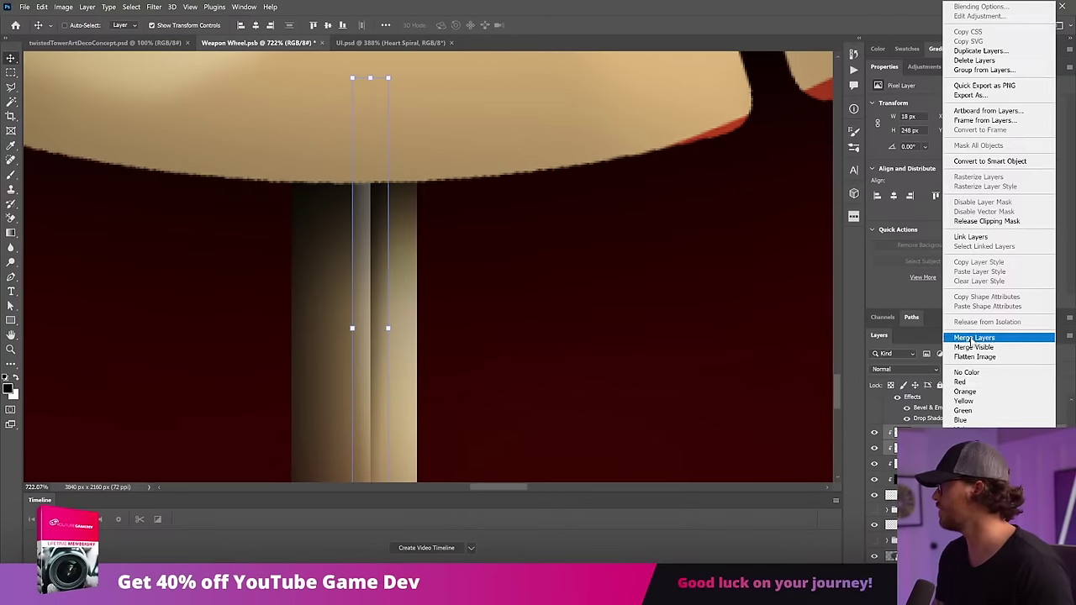
left_click(973, 338)
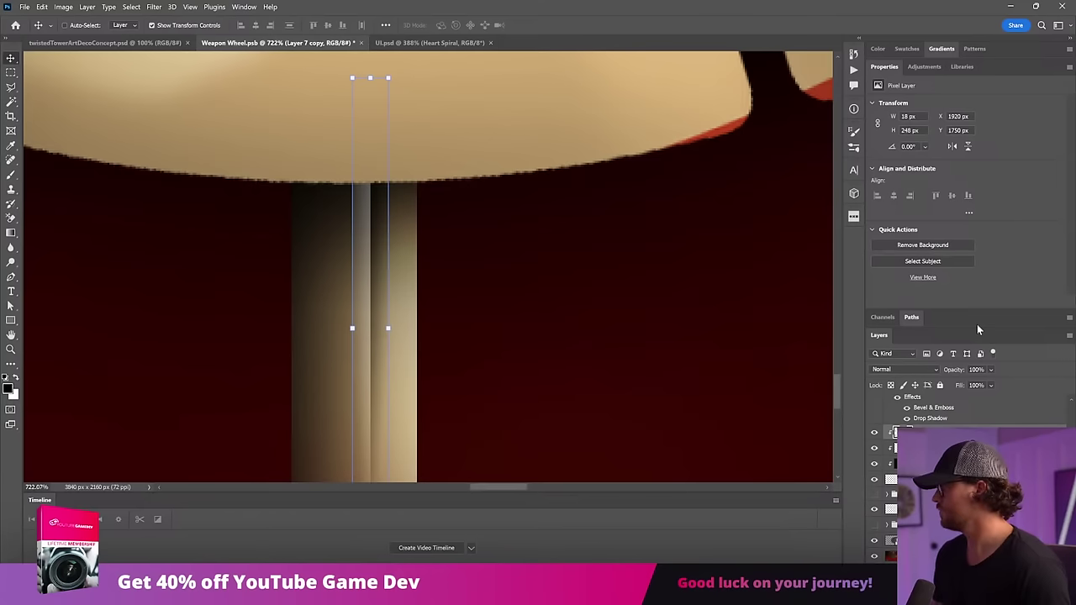
left_click(918, 368)
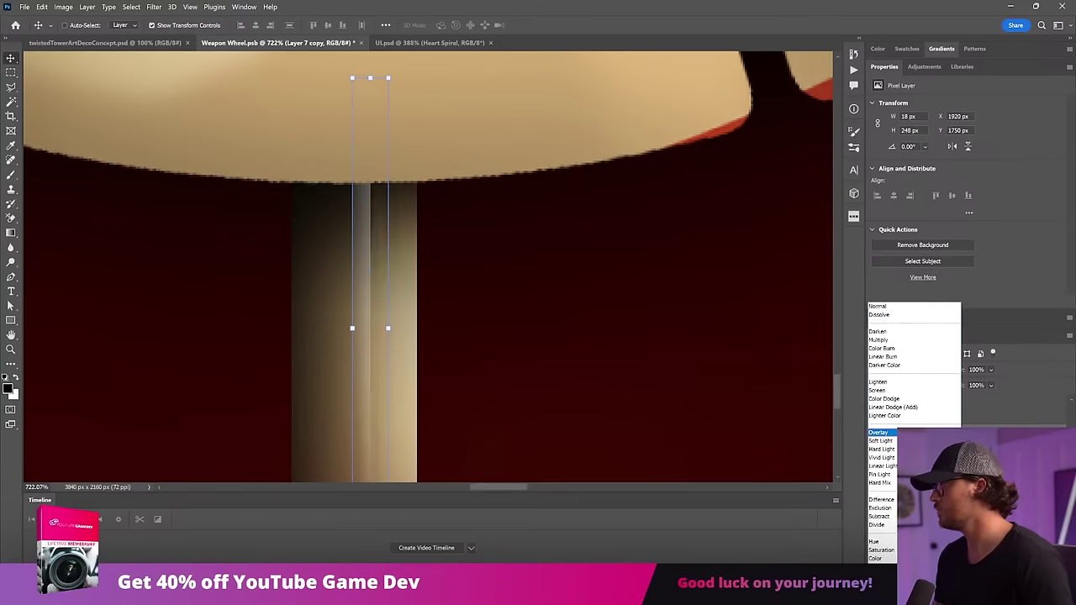
left_click(913, 425)
Duplicate the merged groove strip and place the copy further left and slightly higher on the stick.
key("ctrl+0")
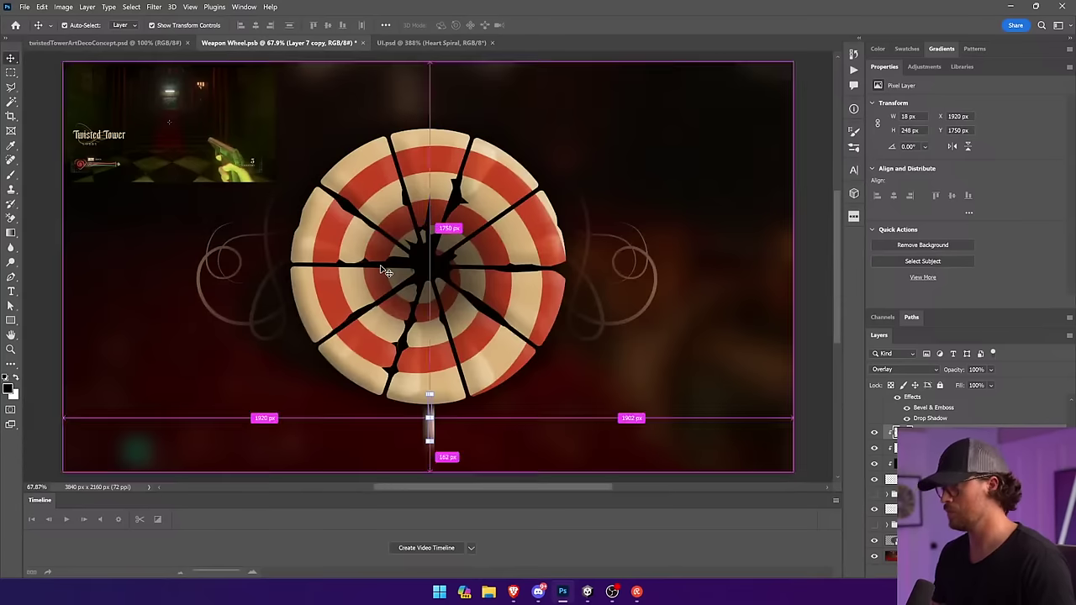
key("z")
left_click_drag(509, 323, 320, 430)
key("v")
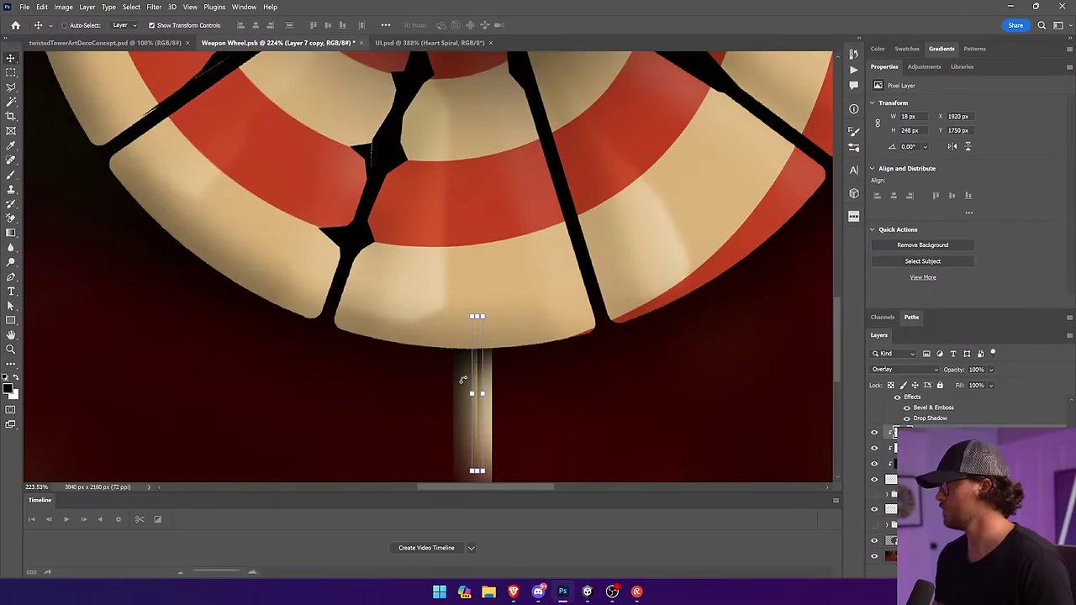
left_click_drag(586, 370, 562, 278)
key("ctrl+minus")
key("ctrl+minus")
left_click(521, 355)
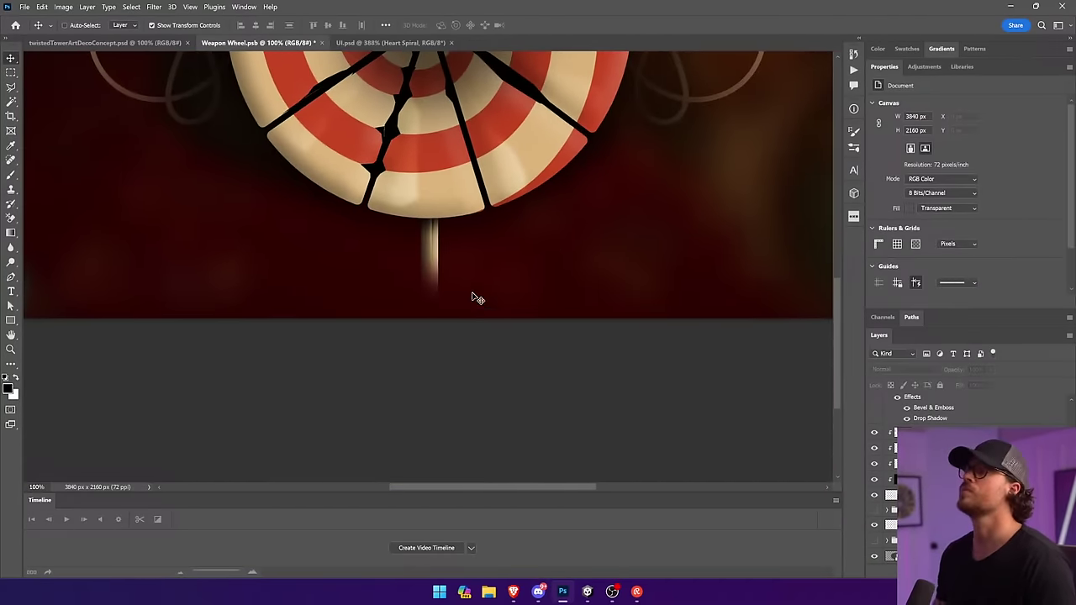
Select both groove strips on the stick and scale them together to 126.92%.
scroll(446, 210, "up", 8)
left_click(394, 221)
left_click(379, 223)
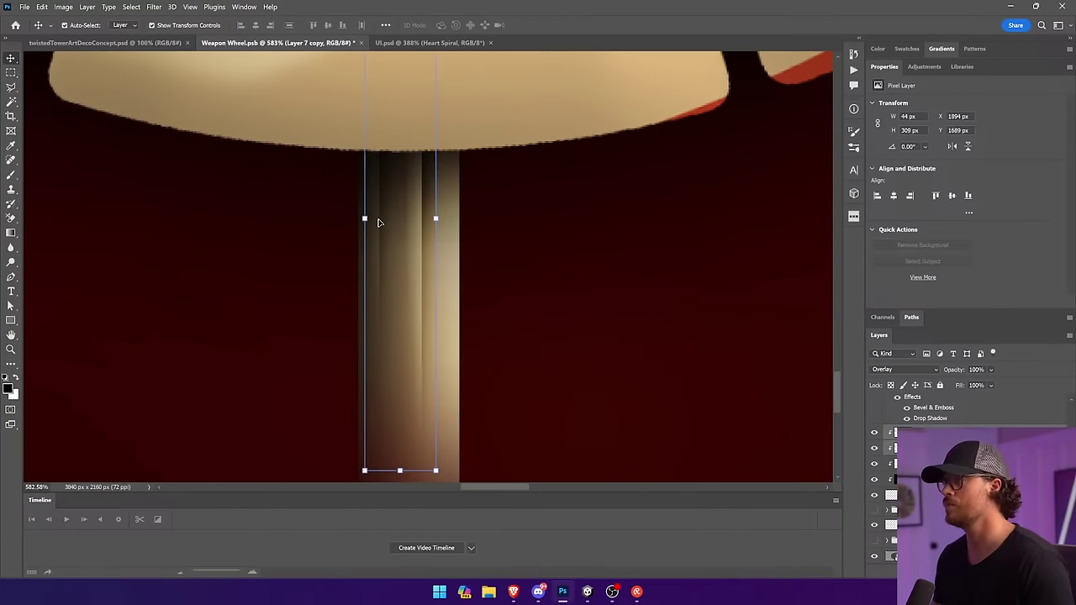
left_click_drag(437, 219, 458, 219)
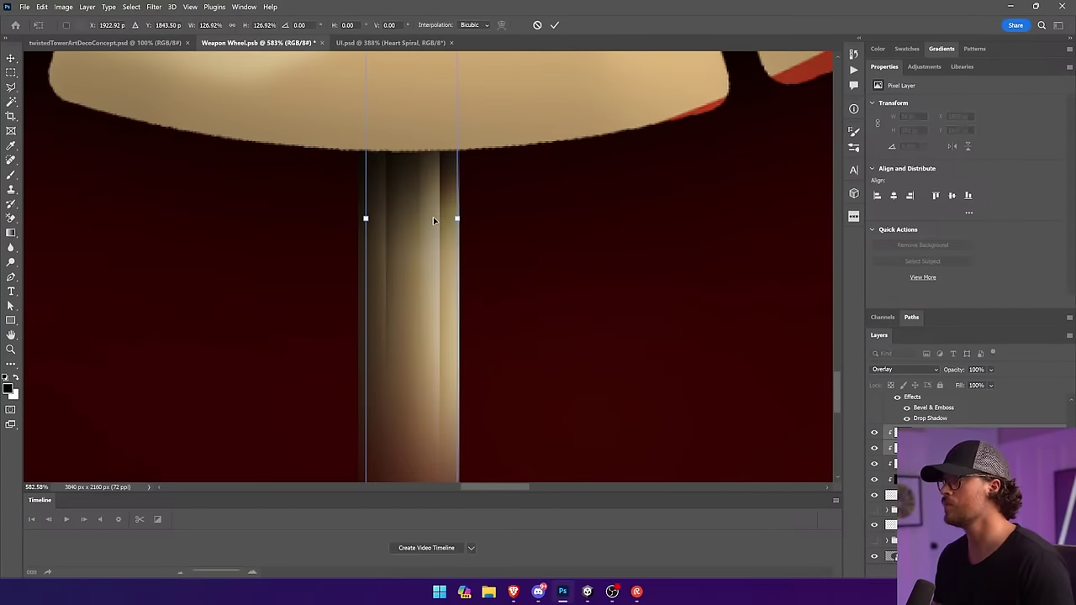
key("Return")
Place another copy of the groove strip along the stick's right edge and save the document.
left_click_drag(425, 257, 448, 179)
left_click(545, 290, "ctrl")
left_click(430, 256, "ctrl")
left_click(378, 254, "ctrl")
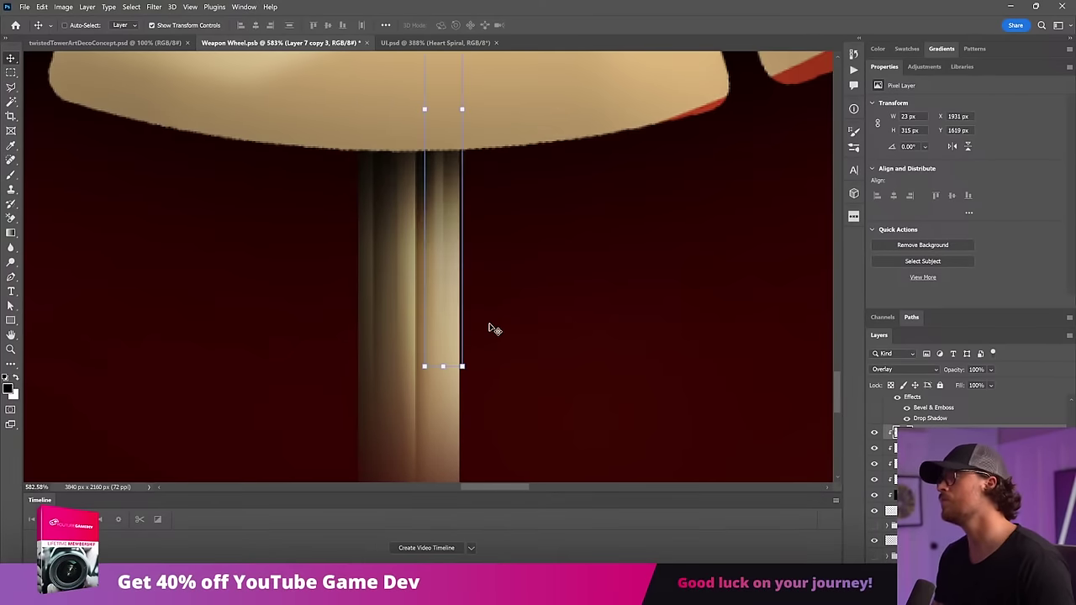
key("ctrl+0")
left_click(741, 353, "ctrl")
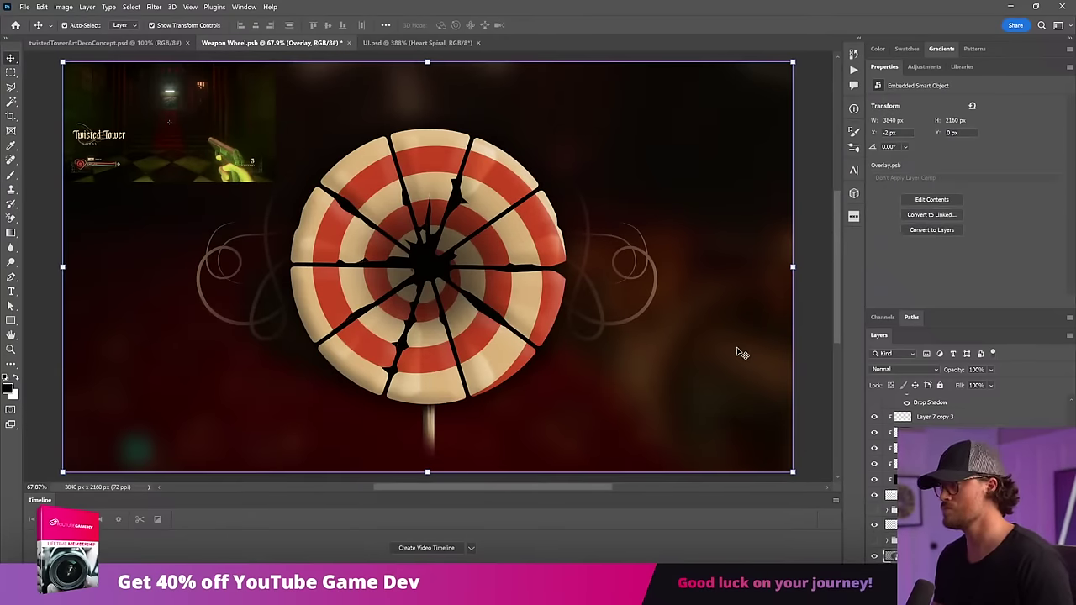
key("ctrl+s")
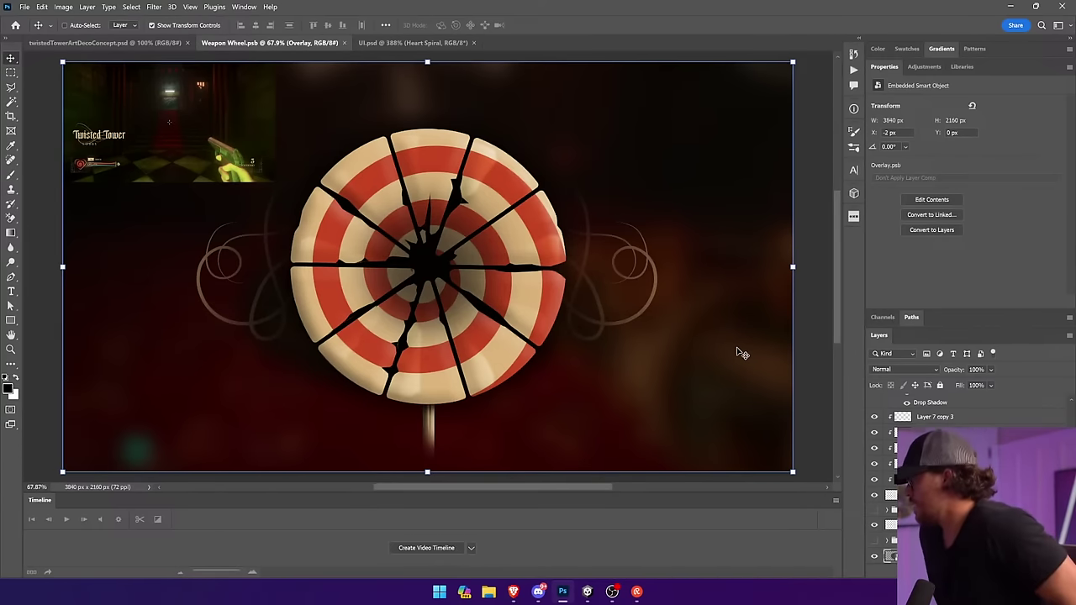
Select the stick base layer with all its clipped shading layers and convert them into one smart object.
left_click(924, 419)
scroll(926, 419, "up", 4)
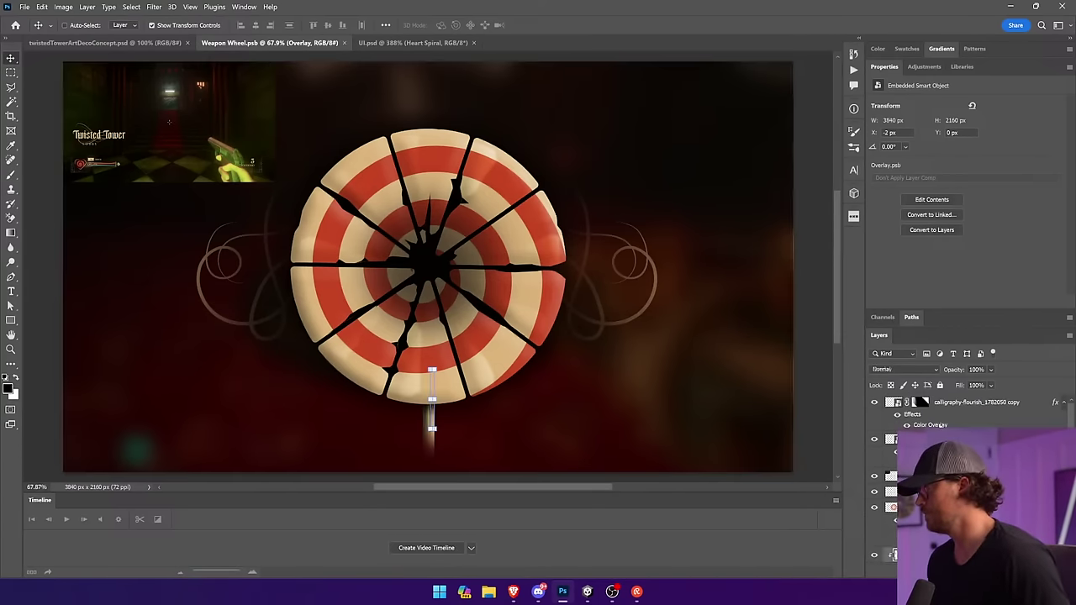
left_click(950, 404)
left_click(947, 439)
left_click(947, 476)
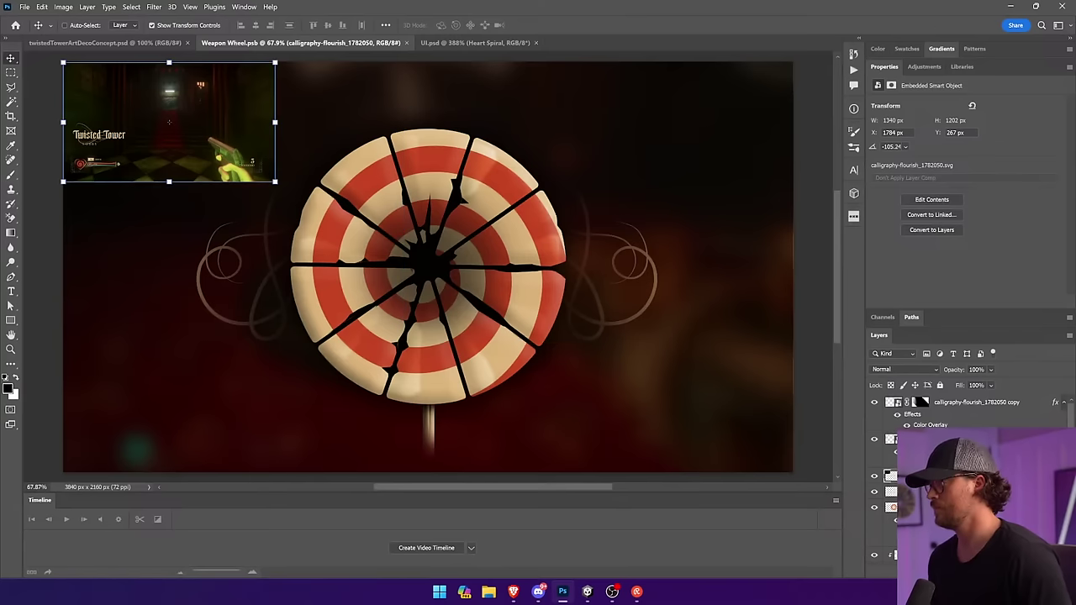
left_click(947, 492)
key("ctrl+space")
left_click_drag(476, 387, 413, 435)
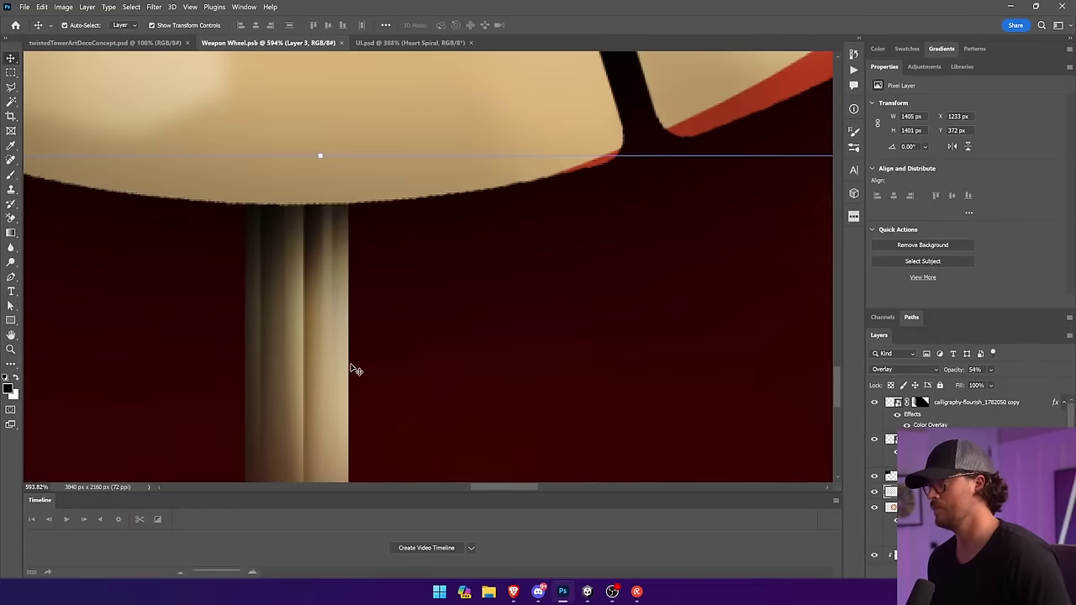
left_click(349, 368, "ctrl")
scroll(933, 479, "down", 3)
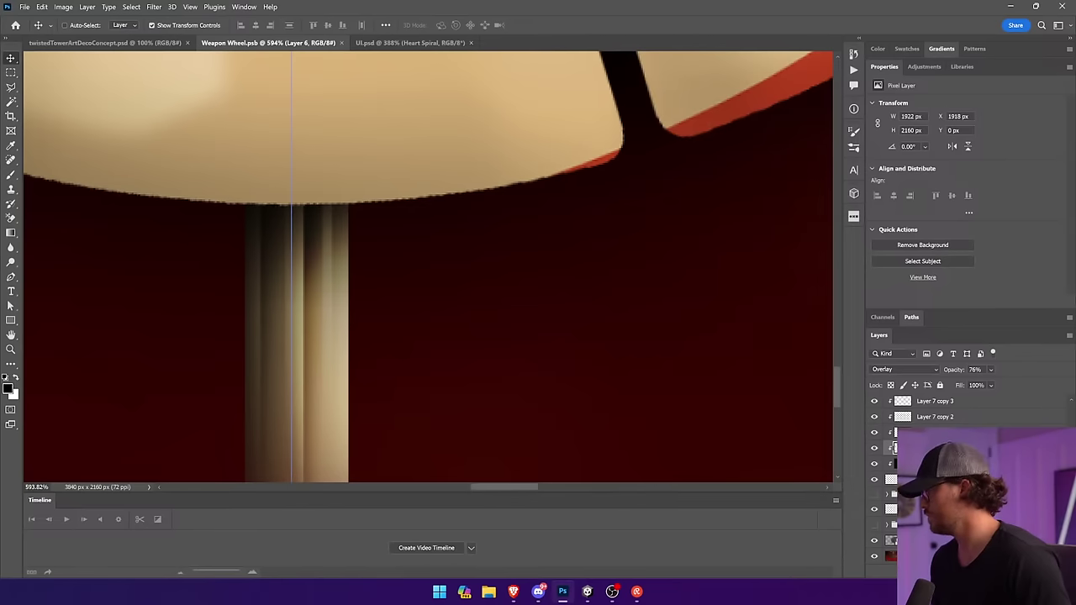
left_click(935, 479)
scroll(953, 422, "up", 2)
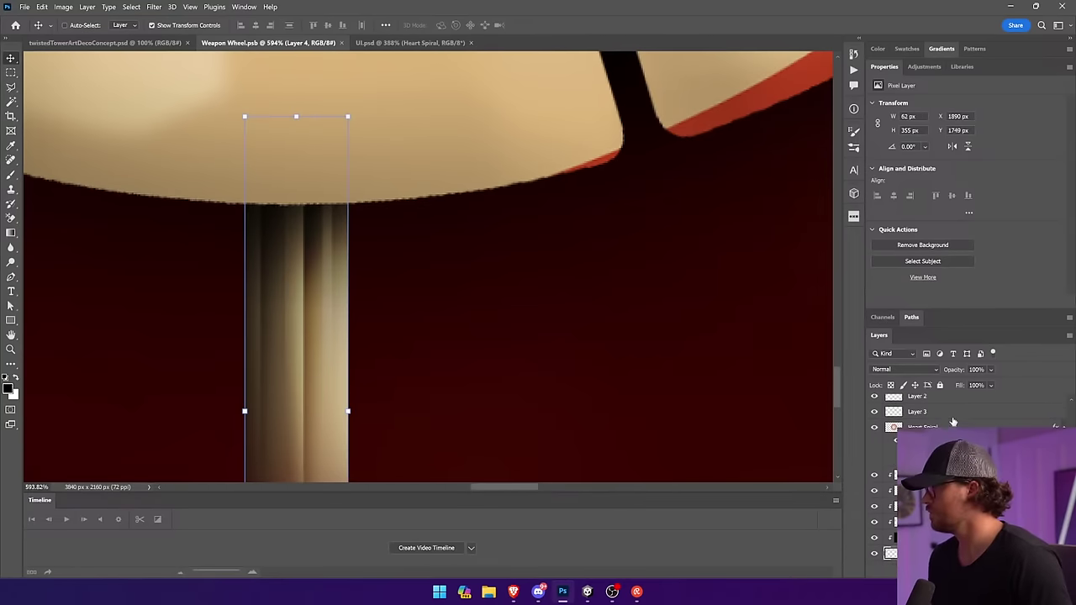
right_click(950, 429)
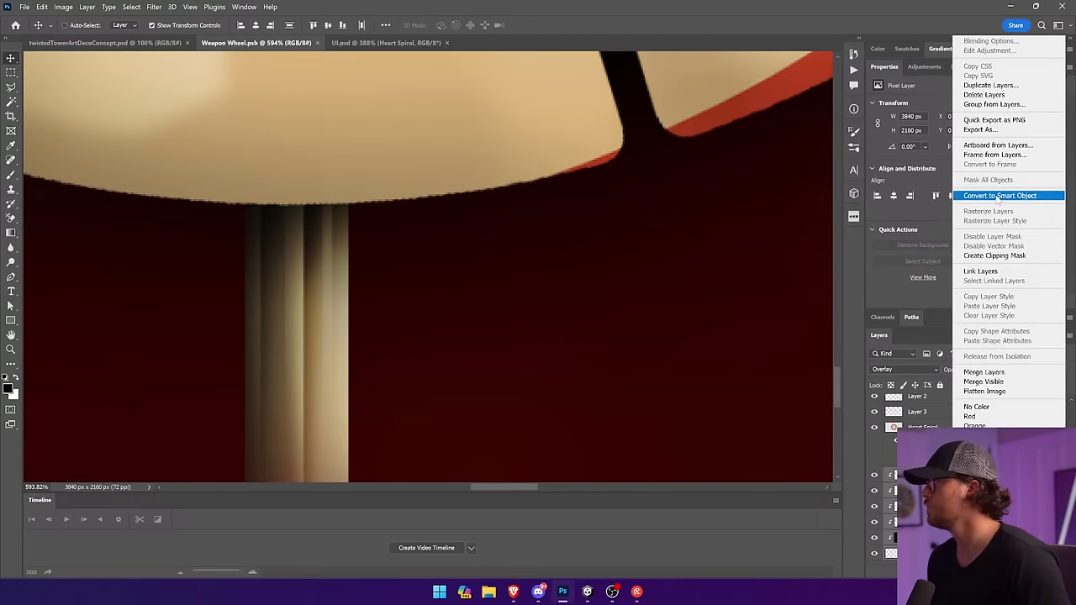
left_click(993, 198)
Shift the stick slightly right to X 1902 px and rasterize its smart object layer.
key("ctrl+0")
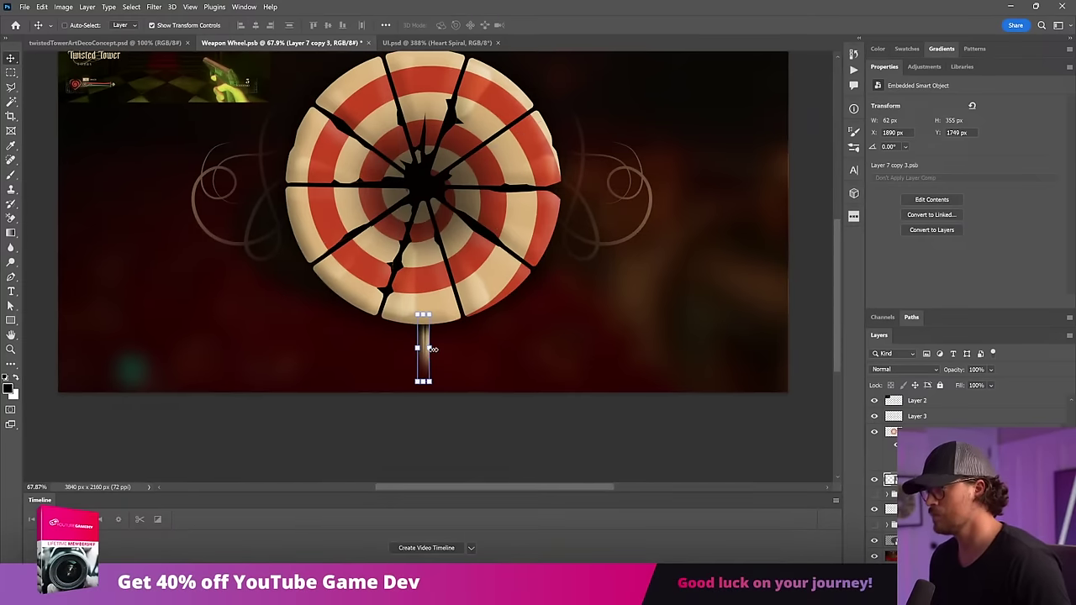
left_click_drag(430, 349, 436, 349)
key("Return")
right_click(933, 432)
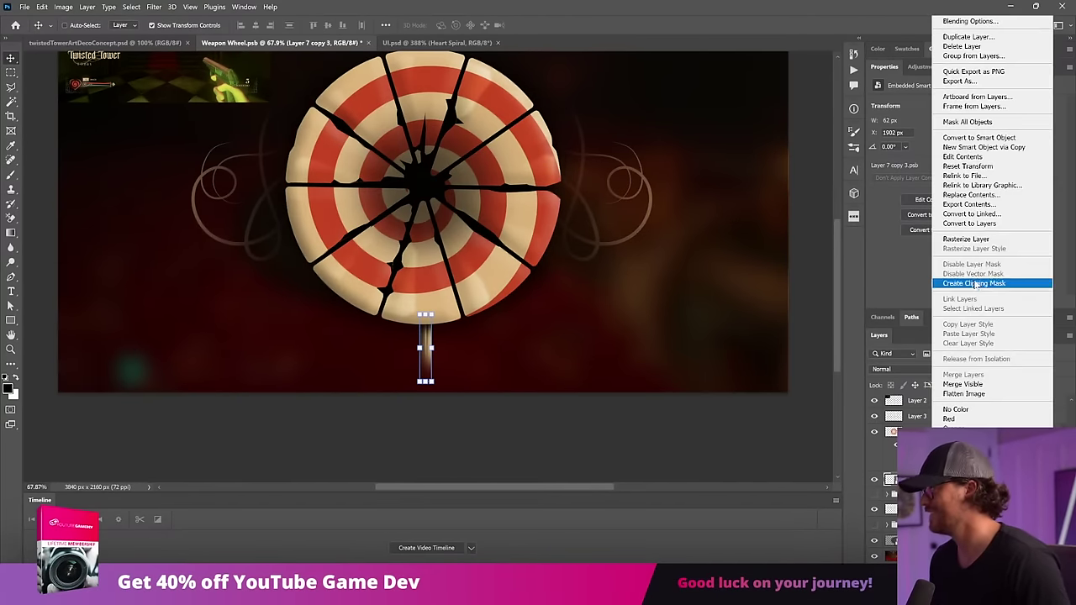
left_click(992, 240)
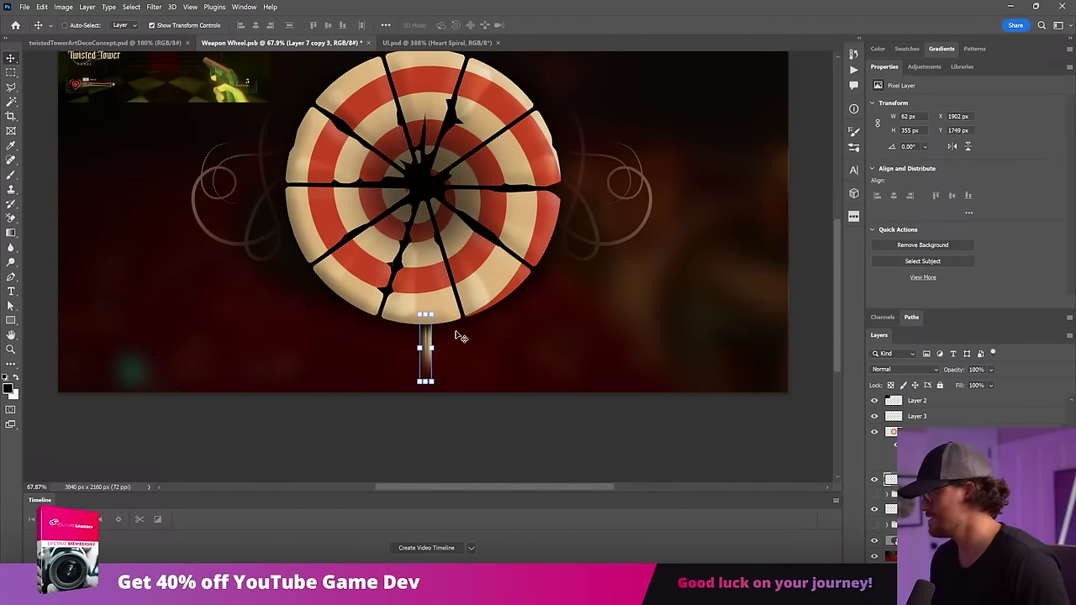
Enlarge the stick to 82 × 576 px and position it at X 1879, Y 1758 px so it runs past the canvas bottom.
left_click_drag(436, 313, 464, 352)
left_click(481, 428)
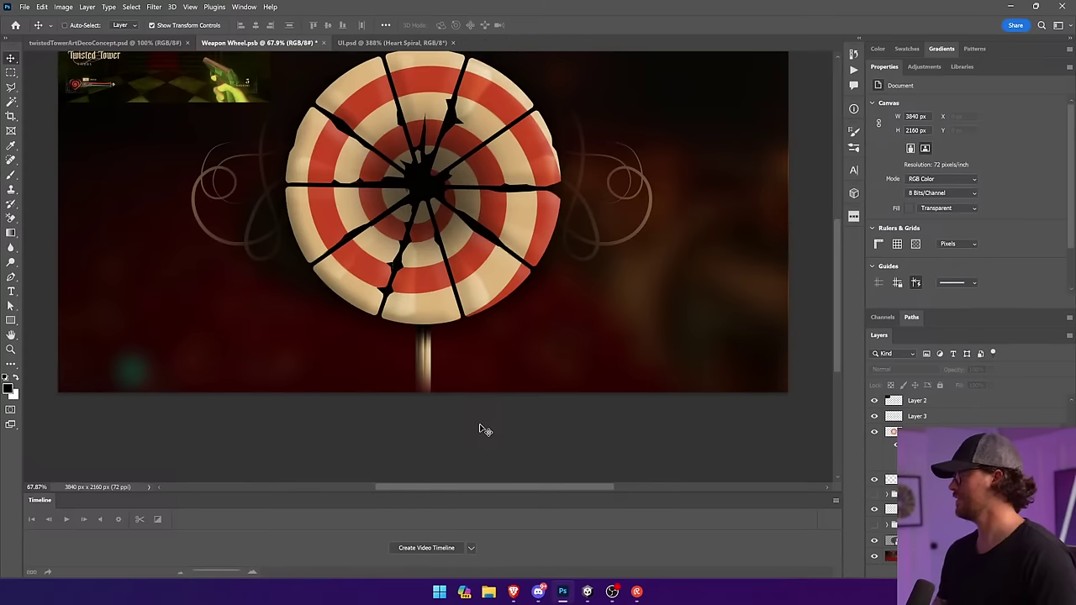
left_click(429, 367)
left_click_drag(431, 365, 473, 374)
key("Return")
key("Return")
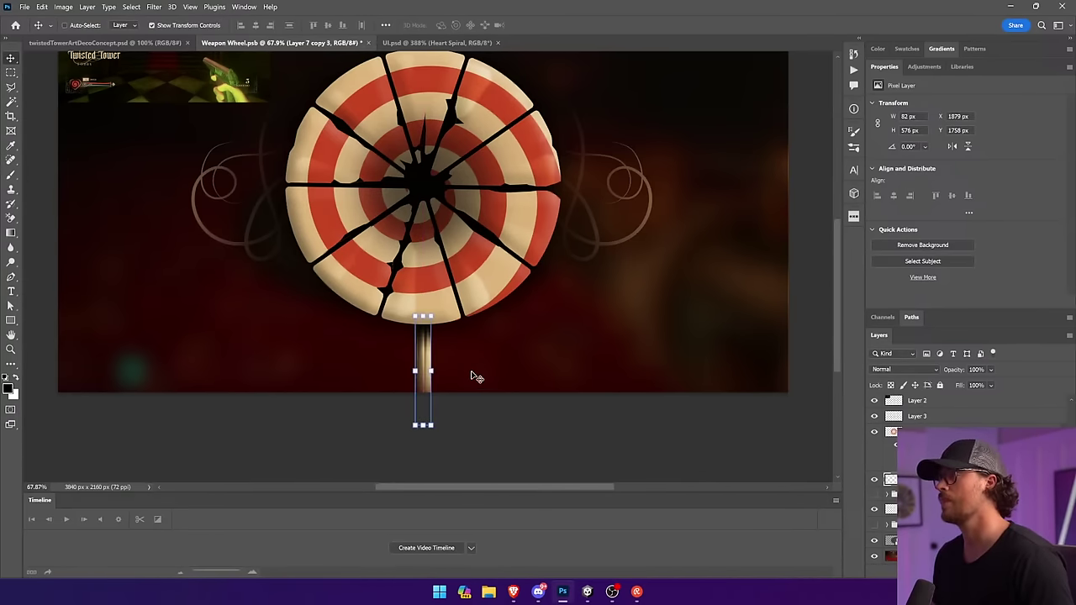
left_click(491, 426, "ctrl")
Check the whole lollipop composition at a reduced size and save the document.
key("ctrl+0")
key("ctrl+minus")
key("ctrl+minus")
key("ctrl+minus")
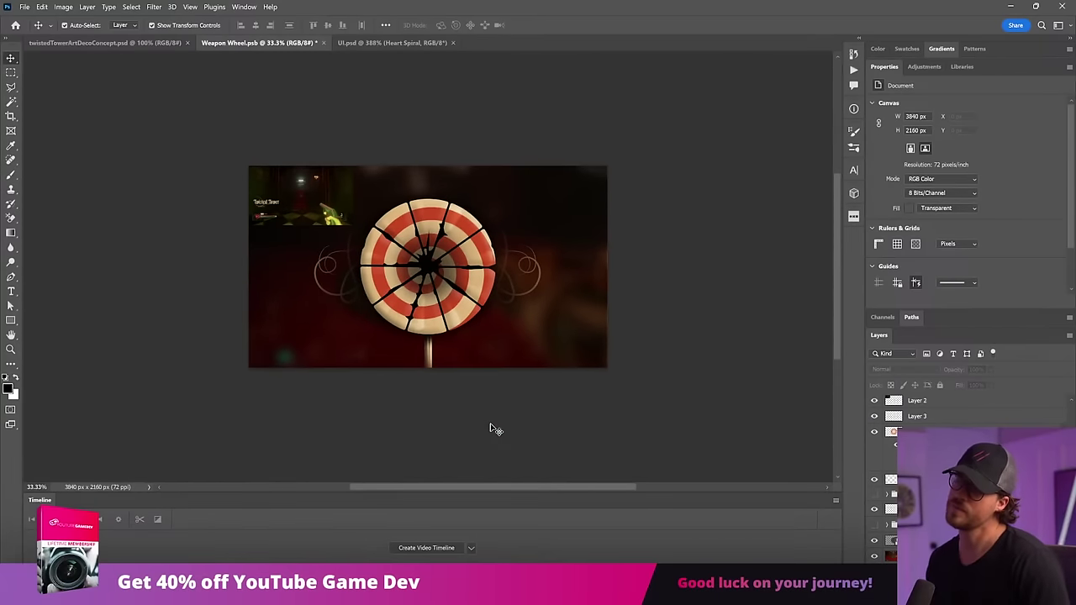
key("ctrl+plus")
key("ctrl+plus")
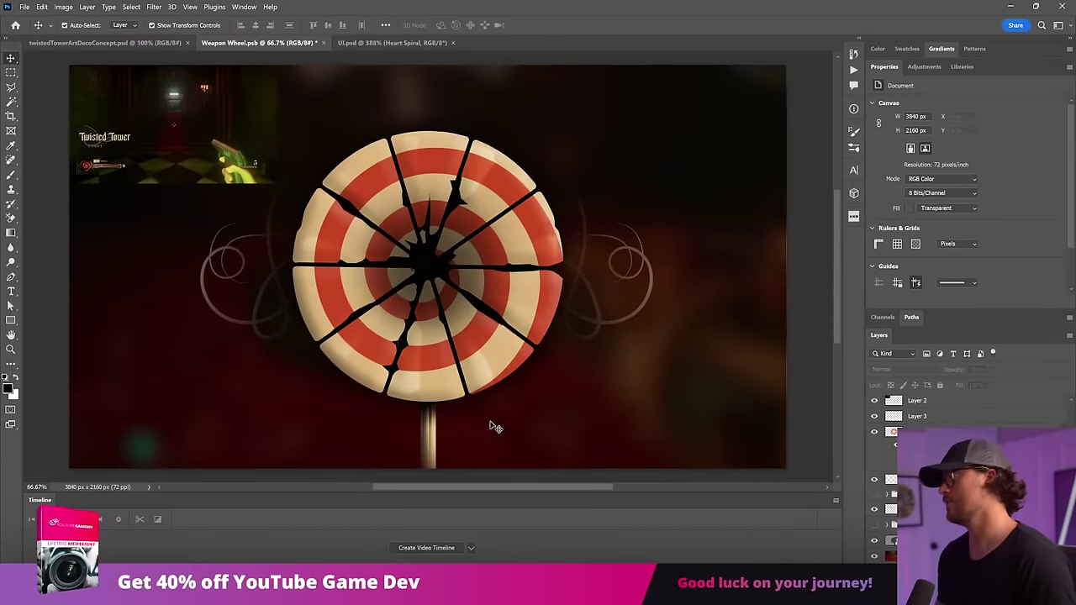
key("ctrl+s")
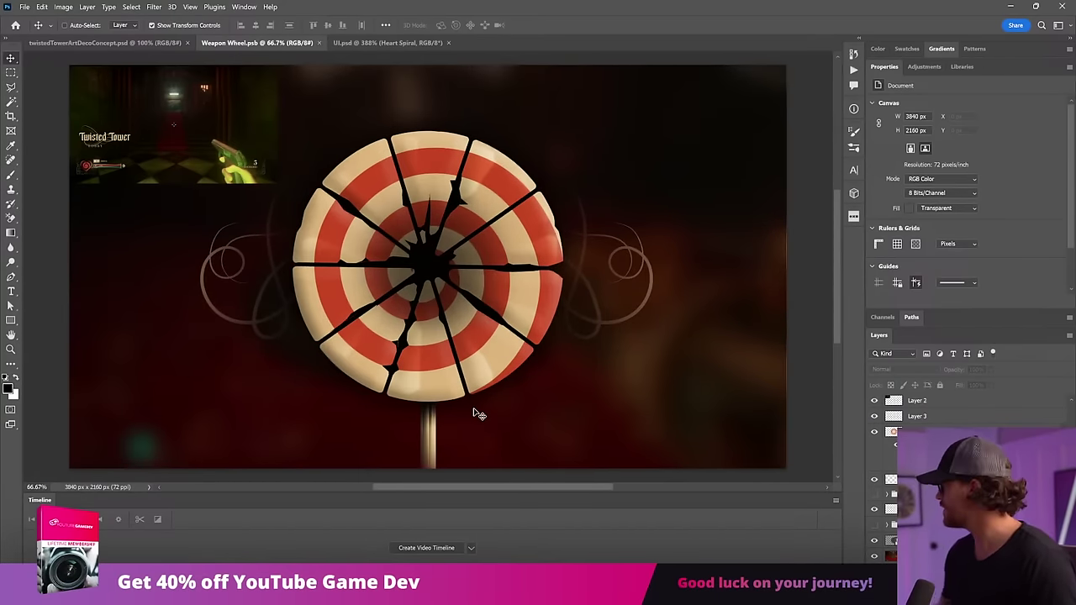
Add a layer mask to the stick layer and fade out the stick's lower end with an upward black gradient.
left_click(430, 437)
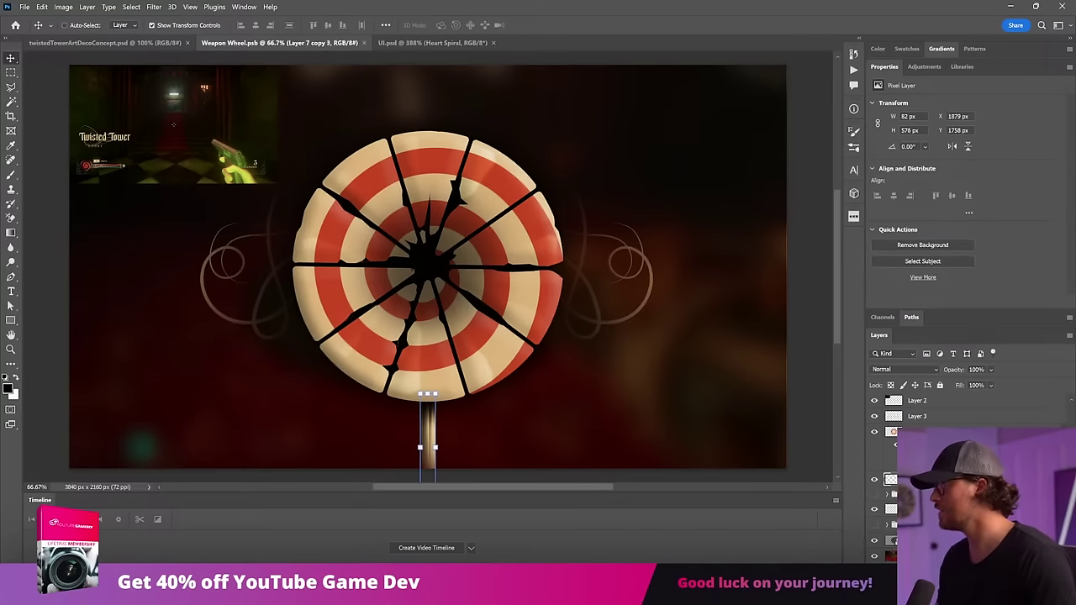
left_click(957, 572)
left_click(11, 233)
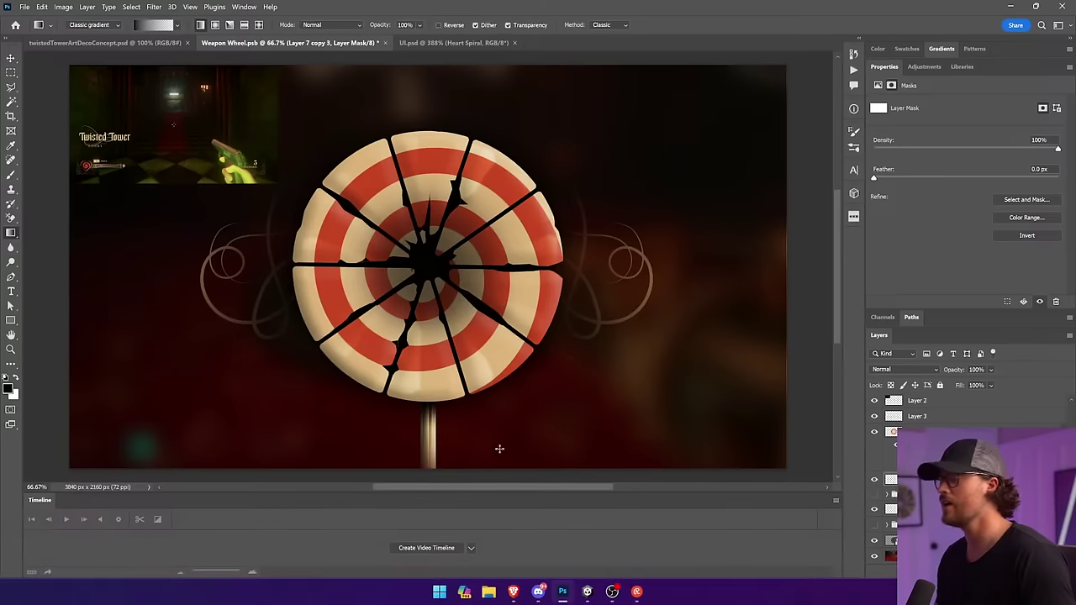
left_click_drag(498, 449, 491, 402)
key("z")
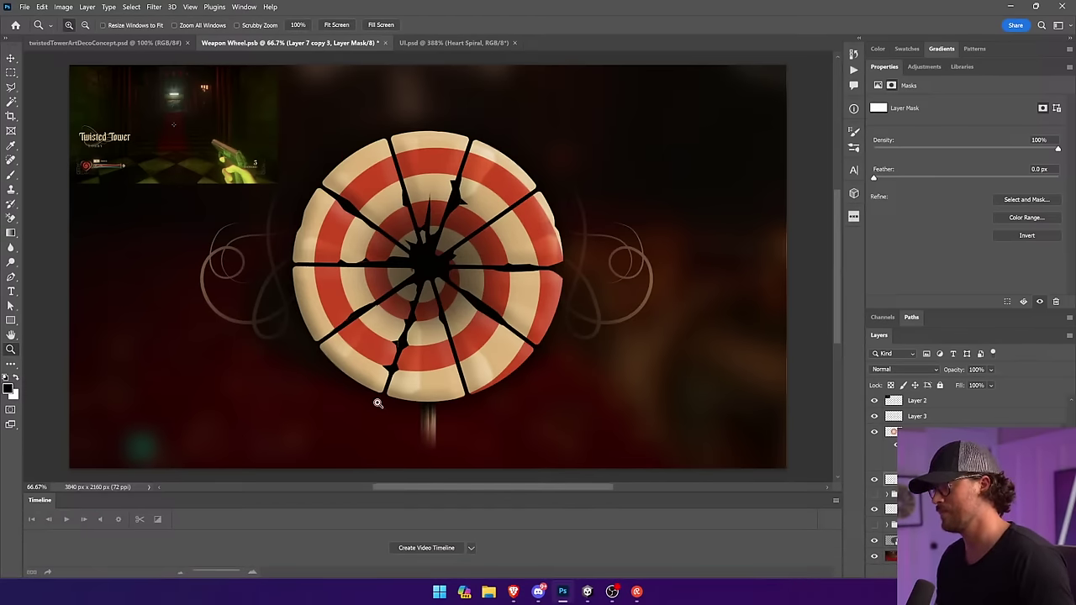
Redo the fade on the stick's layer mask with a short upward black gradient near the stick's lower end.
left_click(10, 223)
left_click(12, 235)
key("ctrl+z")
left_click_drag(442, 444, 441, 412)
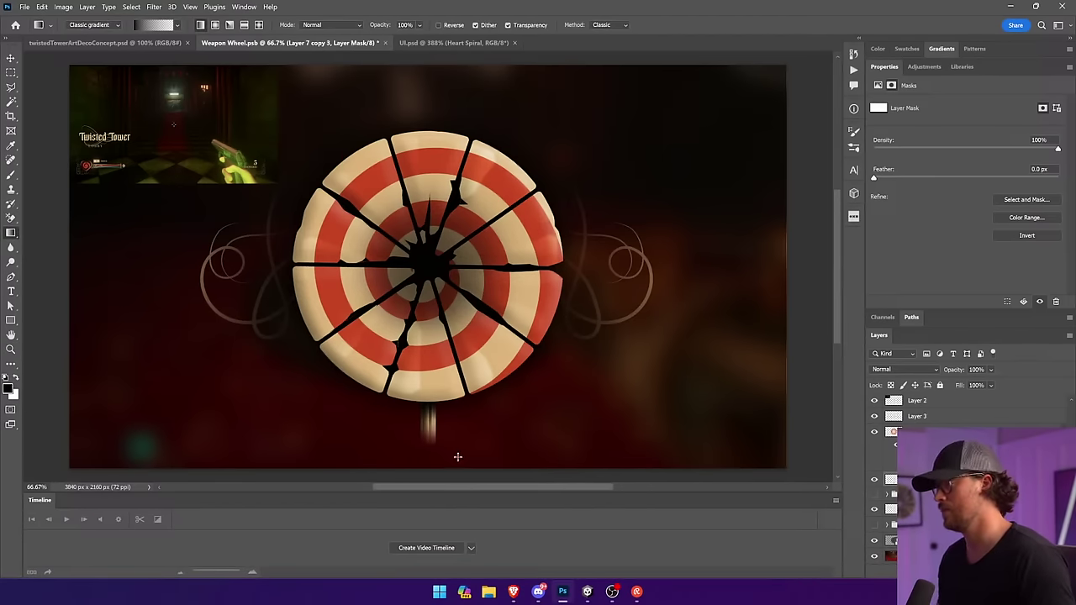
key("ctrl+z")
left_click_drag(440, 459, 442, 438)
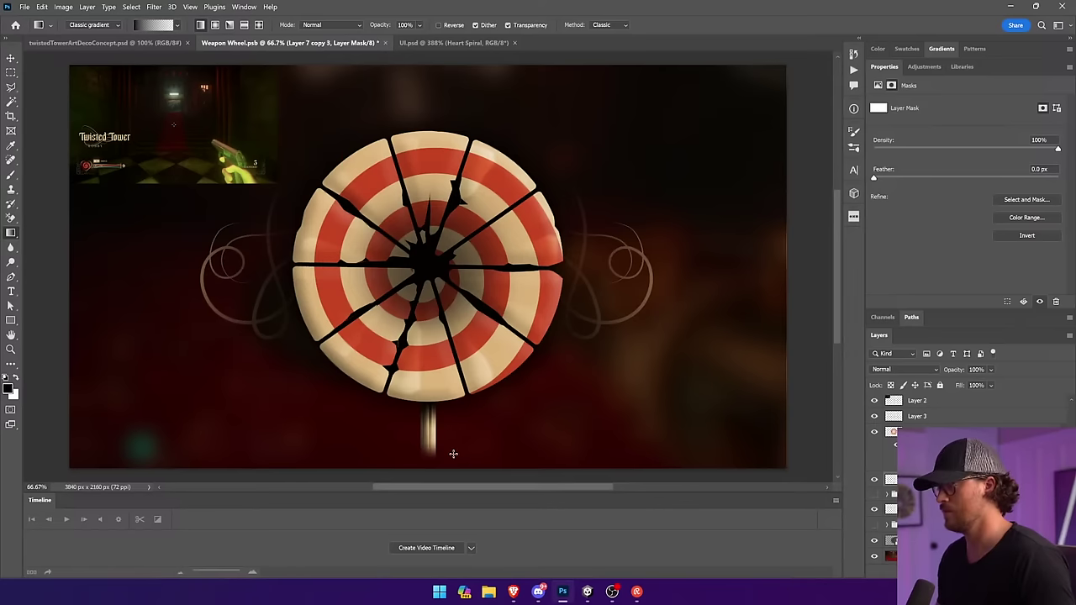
Lower the Gradient tool's opacity to 58%, try a longer upward fade on the stick's mask, and undo that fade.
left_click(420, 25)
left_click(428, 39)
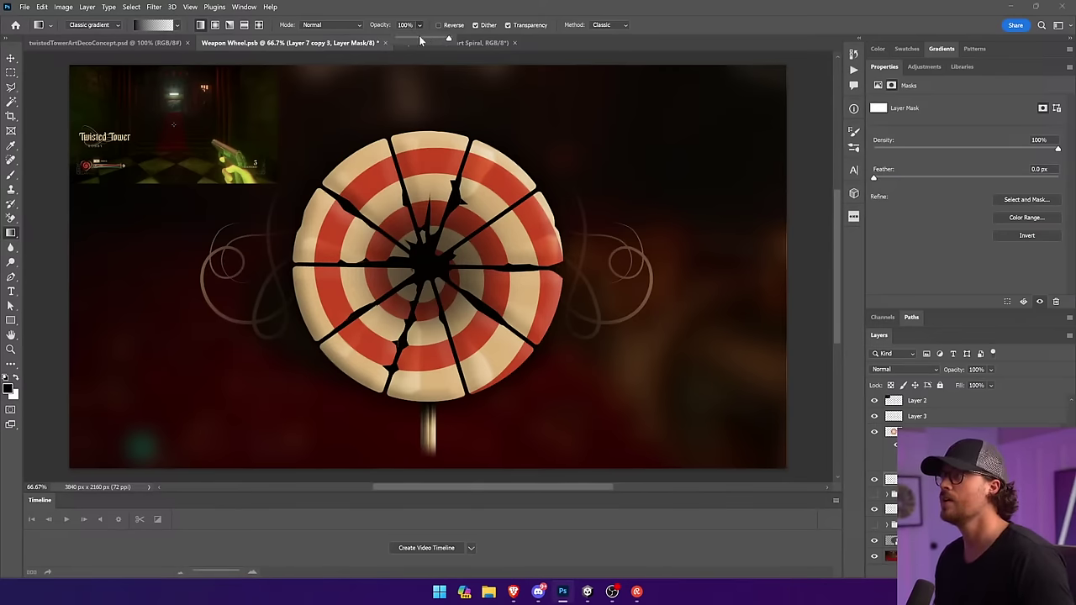
left_click_drag(451, 456, 469, 414)
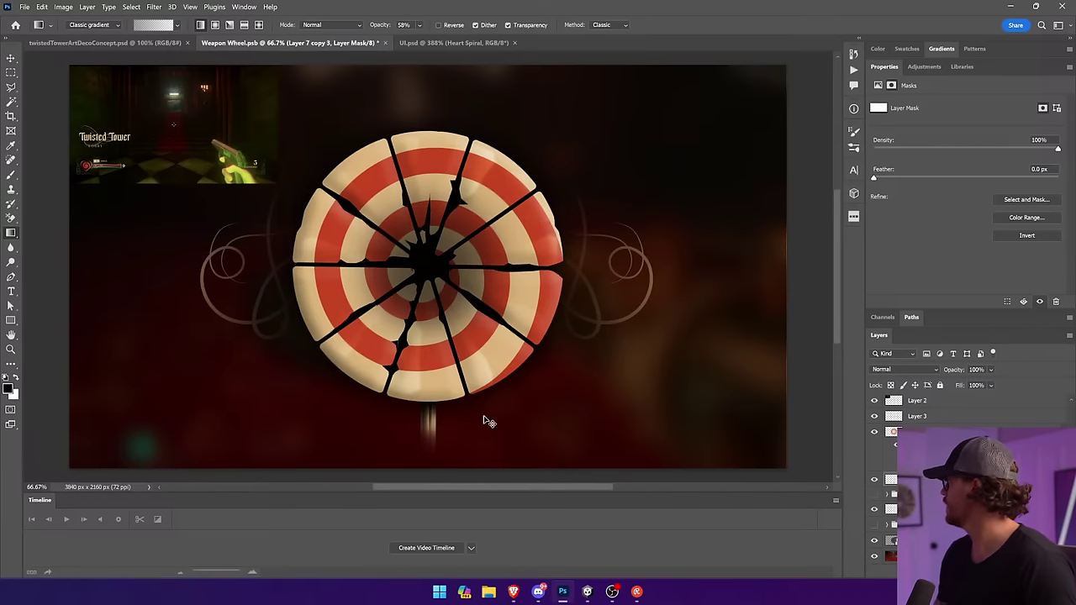
key("ctrl+z")
key("ctrl+z")
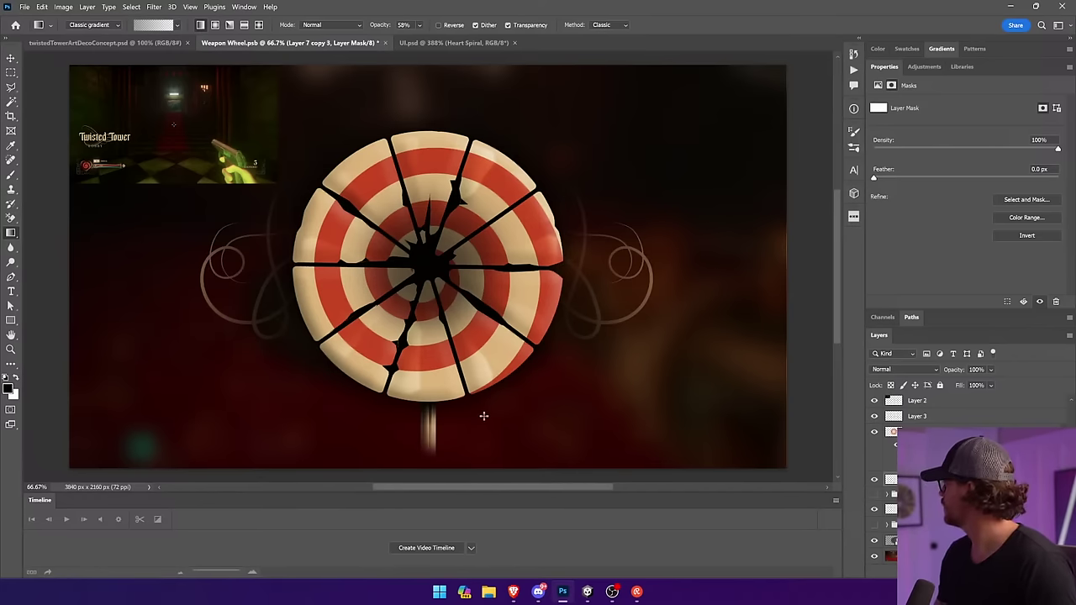
key("ctrl+z")
Nudge the glossy overlay shading on Layer 3 and rotate it about -21° over the lollipop.
key("v")
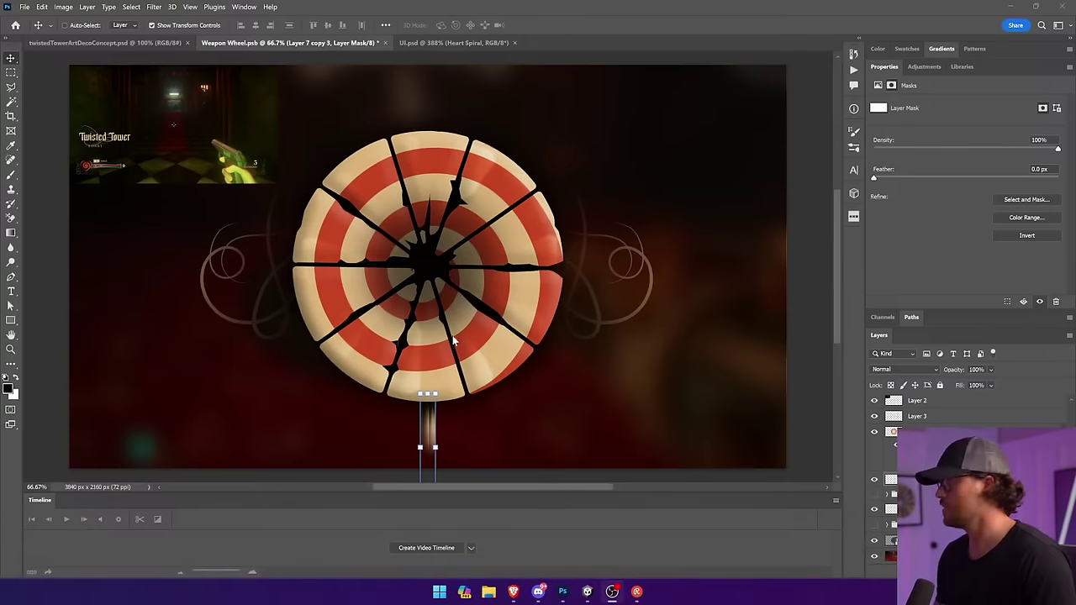
left_click(496, 156, "ctrl")
left_click(485, 164, "ctrl")
mouse_move(484, 162)
left_mouse_down()
mouse_move(519, 181)
mouse_move(496, 173)
left_mouse_up()
key("ctrl+t")
left_click_drag(589, 144, 517, 106)
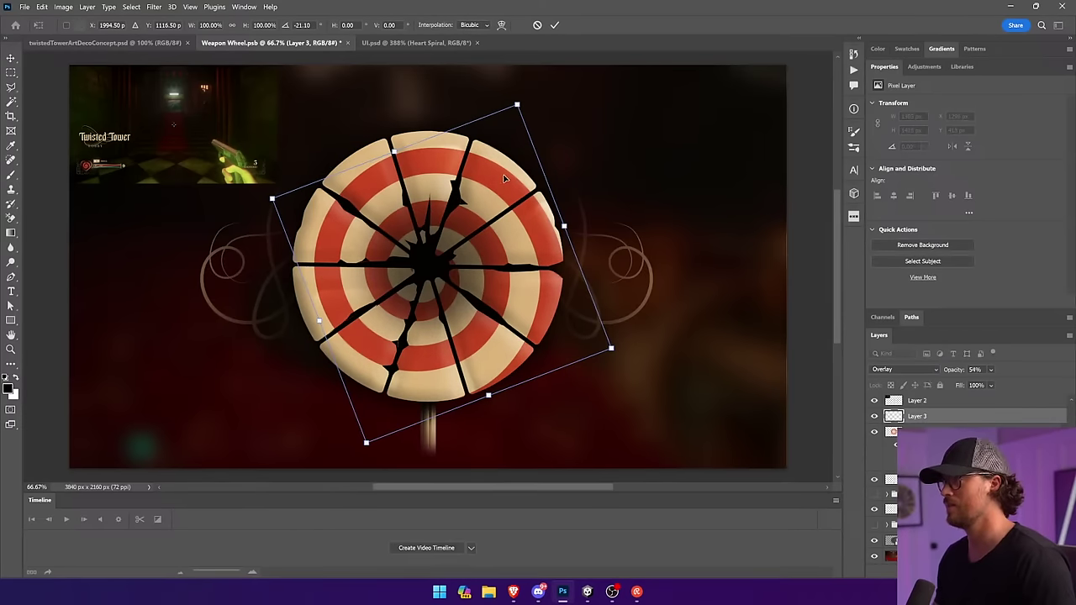
key("Return")
Reposition and further rotate the overlay shading so its bounds sit at X 1264, Y 358 px over the candy.
left_click_drag(499, 163, 499, 179)
key("ctrl+t")
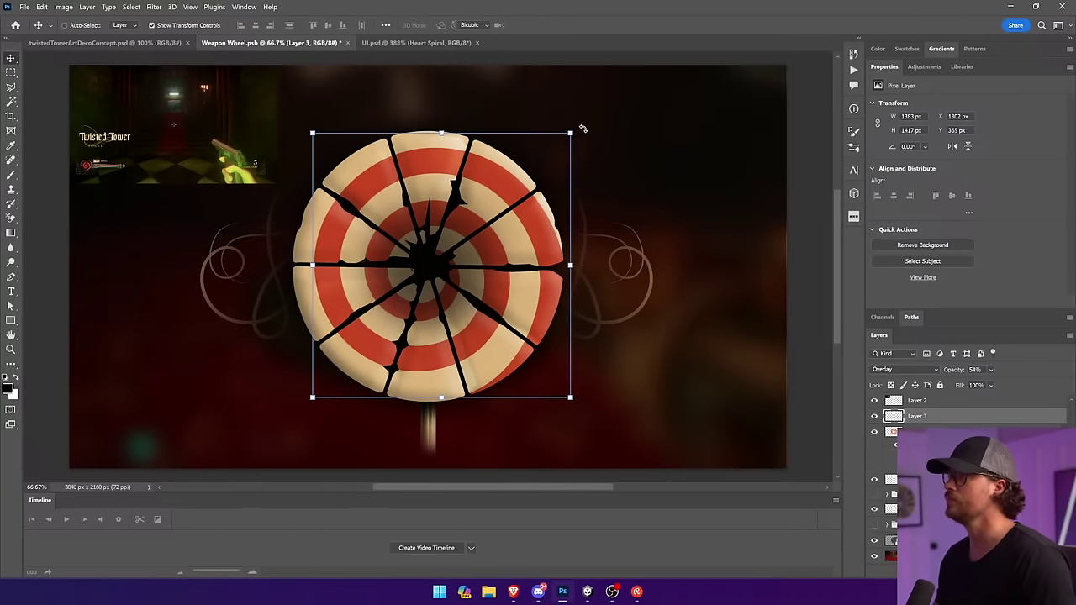
left_click_drag(579, 128, 493, 194)
key("Return")
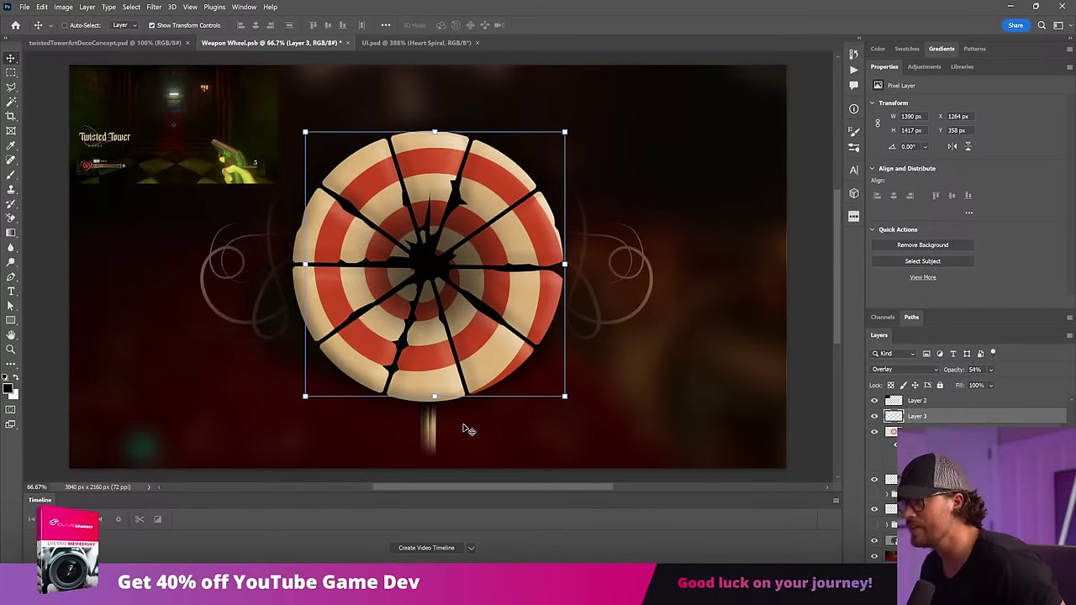
Create a new layer above the stick and marquee a strip about 14 × 317 px along the stick's left edge.
left_click(437, 435)
left_click(677, 409)
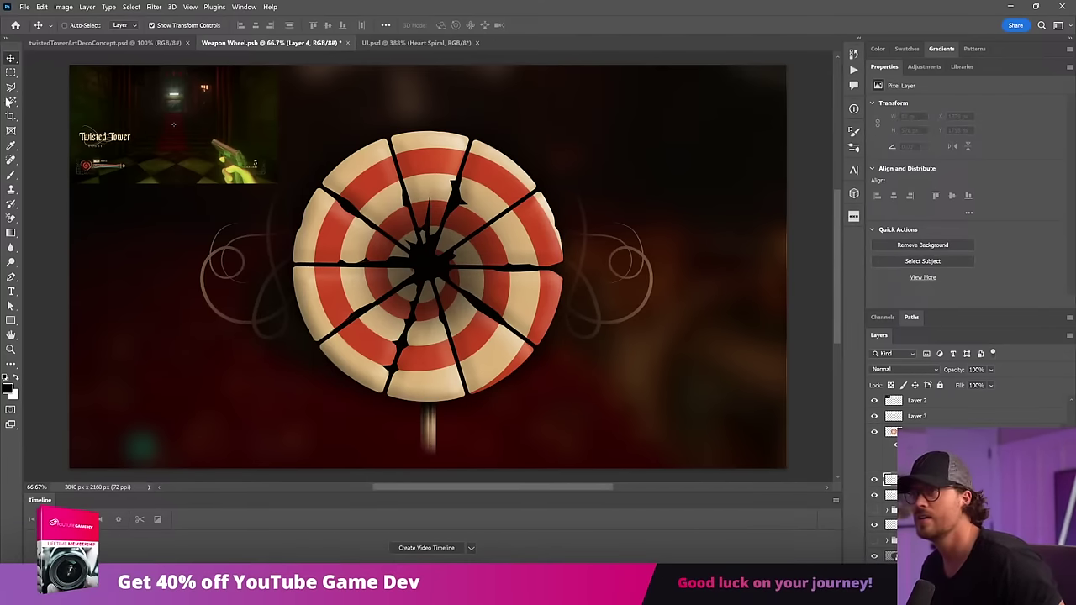
left_click(11, 73)
left_click_drag(418, 404, 421, 460)
Fill the selected strip with a downward black gradient at 58% opacity and deselect it.
key("i")
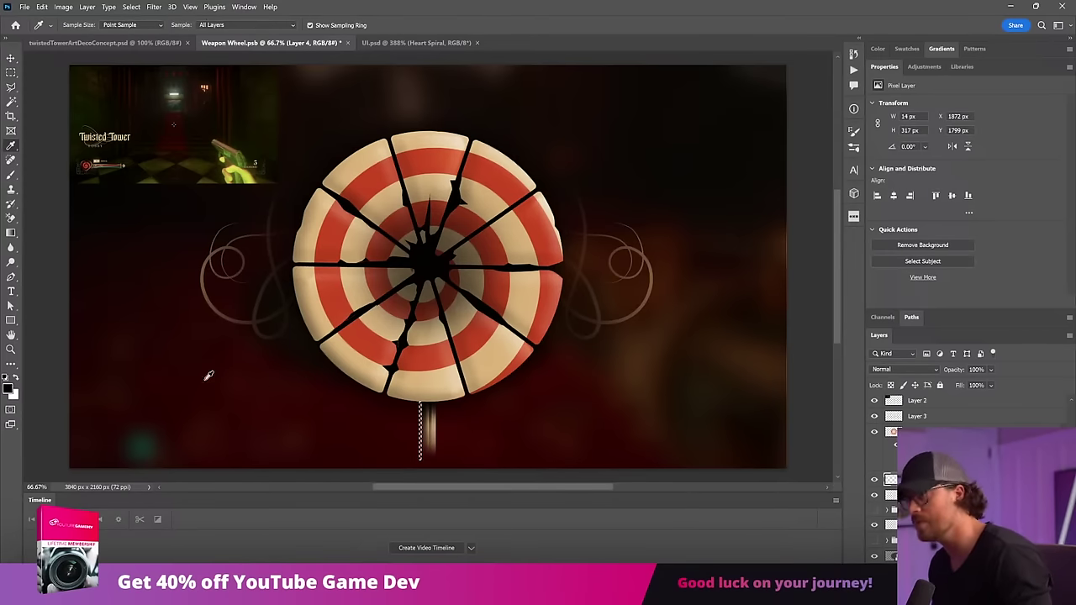
left_click_drag(76, 383, 317, 345)
key("g")
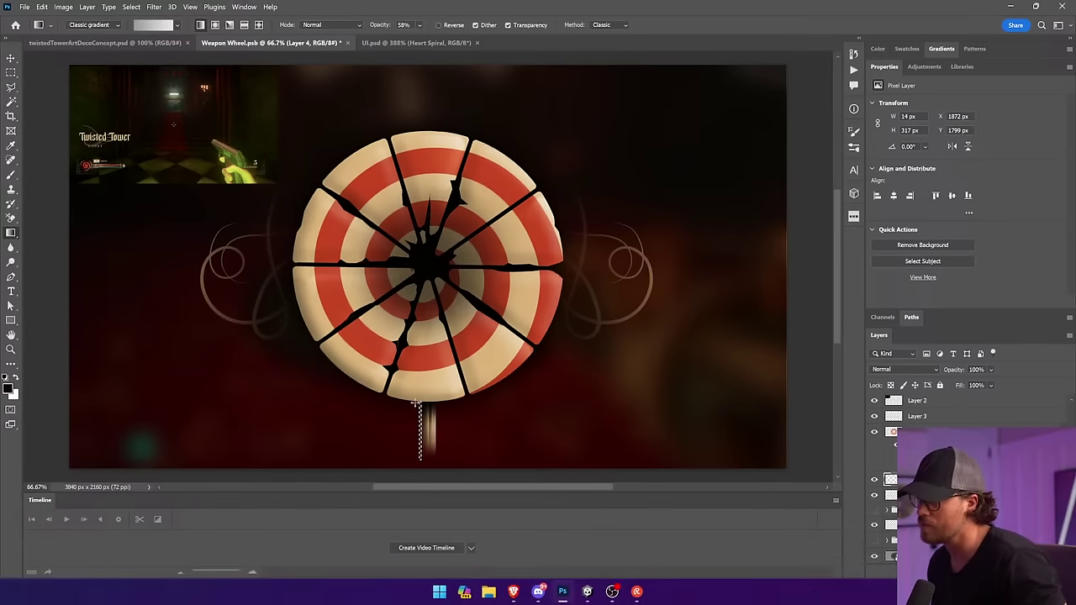
left_click_drag(415, 404, 433, 450)
key("ctrl+d")
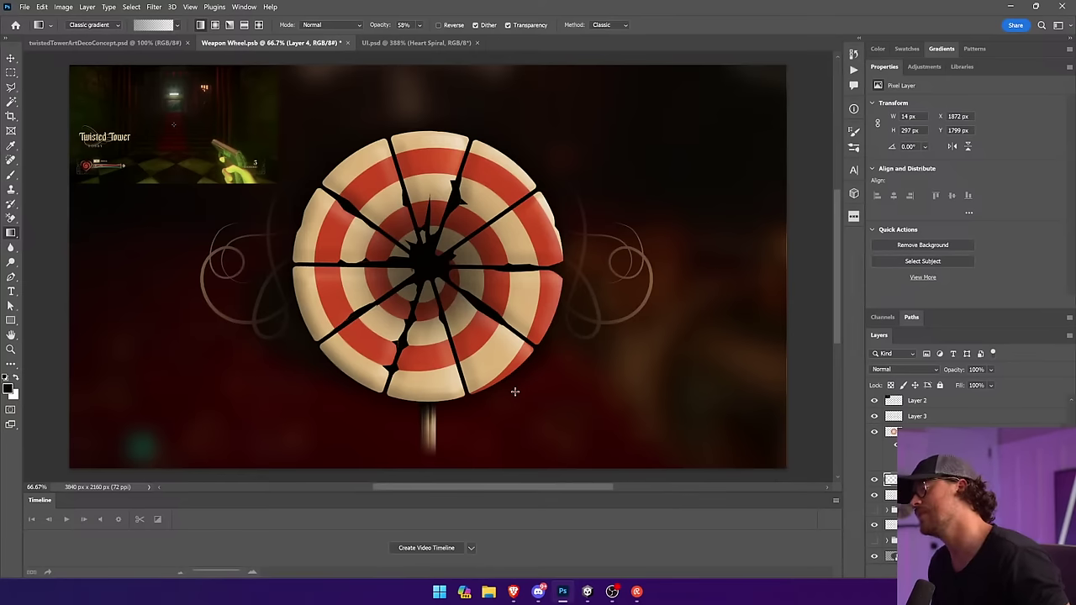
Duplicate the shading strip onto the stick's right edge at X 1947 px and invert the copy's colours.
key("v")
left_click_drag(521, 404, 541, 412)
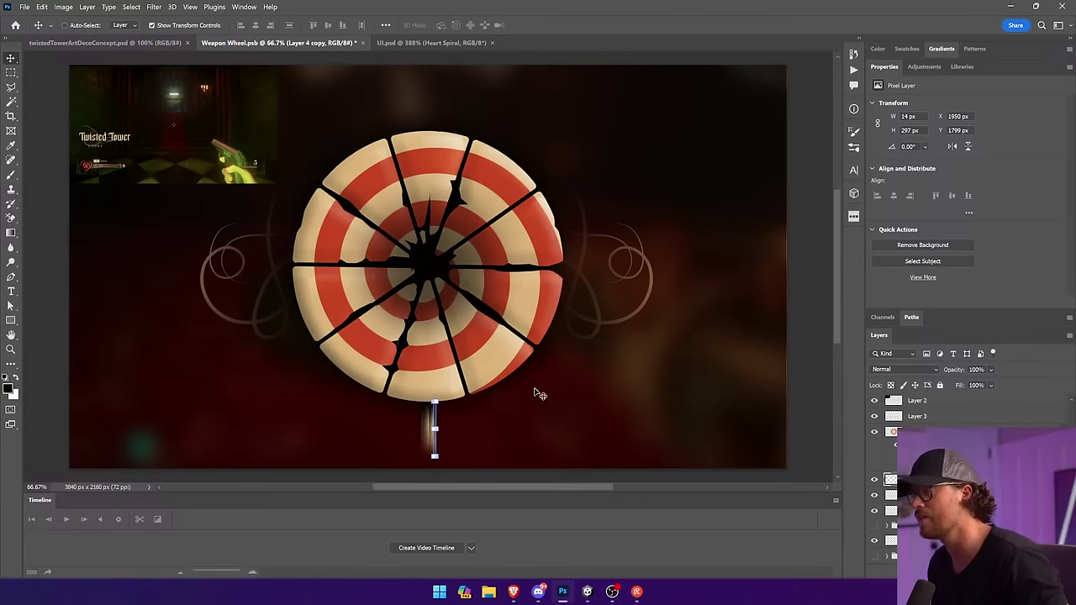
left_click(64, 6)
mouse_move(93, 31)
left_click(210, 157)
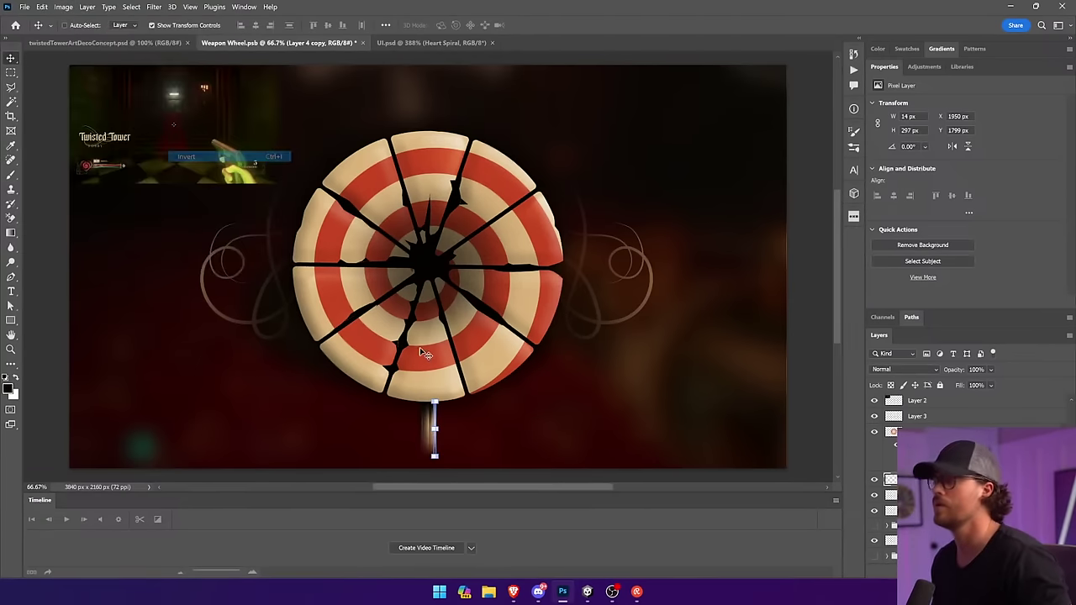
key("ctrl+space")
left_click_drag(410, 432, 542, 404)
mouse_move(577, 368)
left_mouse_down()
mouse_move(591, 364)
mouse_move(577, 371)
left_mouse_up()
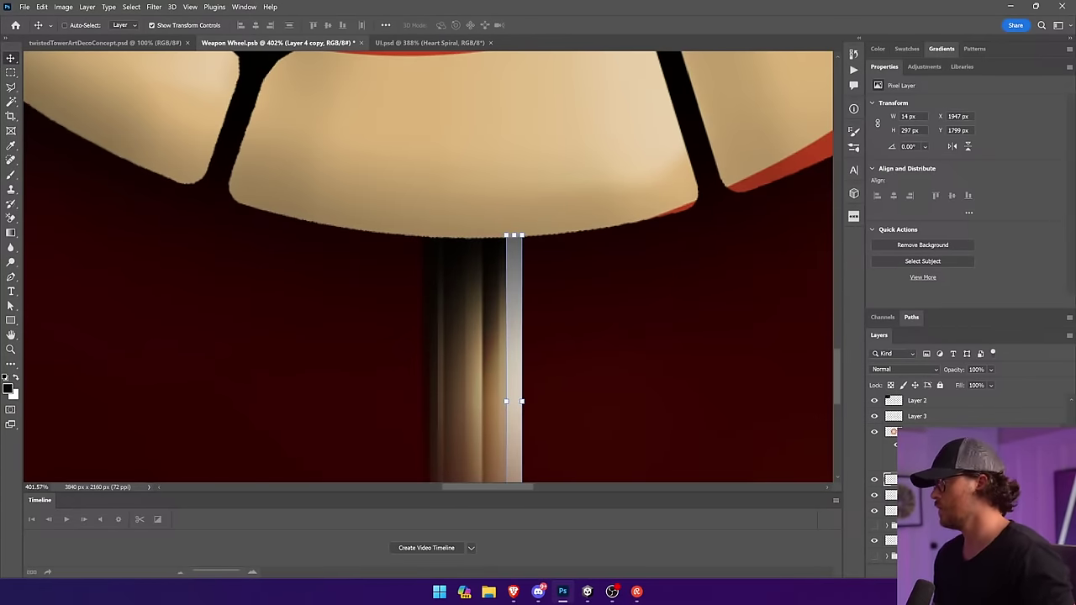
Set the inverted strip's blend mode to Overlay and narrow it slightly from its left side.
left_click(903, 371)
left_click(897, 433)
left_click(753, 404, "ctrl")
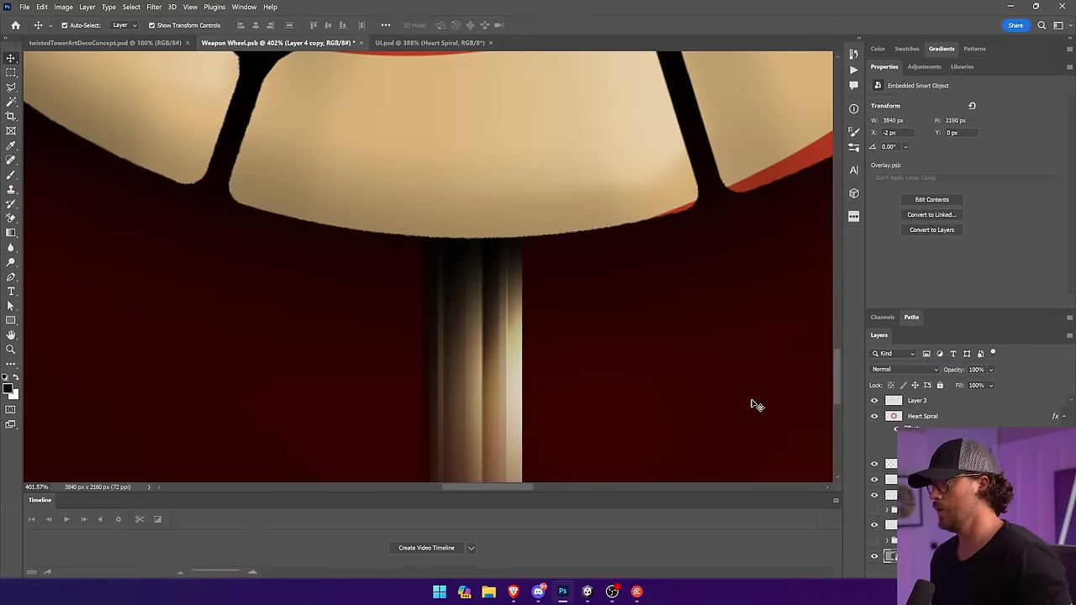
left_click(508, 392, "ctrl")
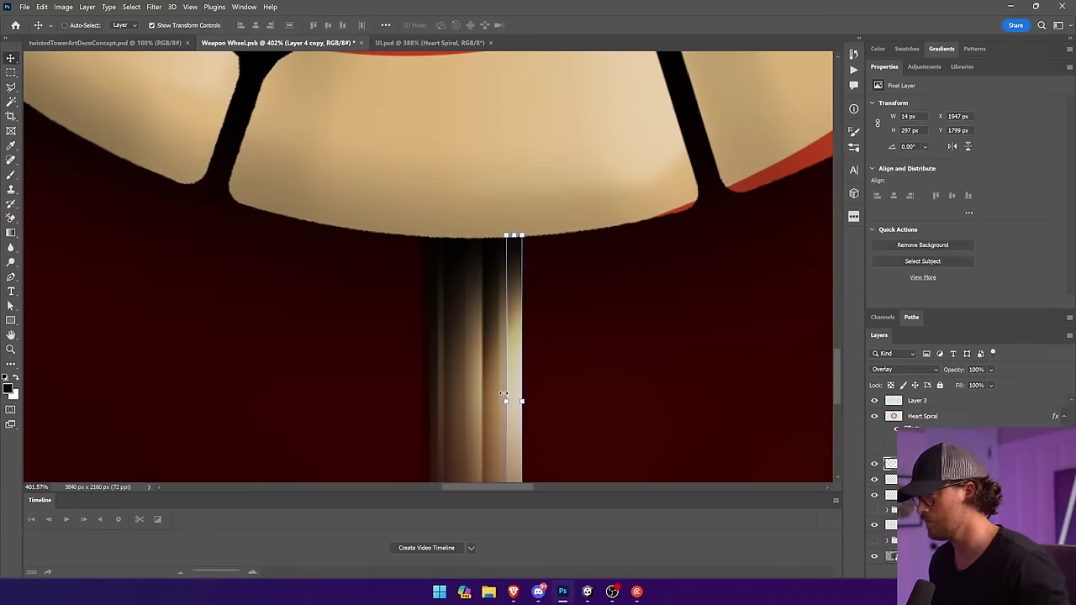
left_click_drag(506, 401, 512, 399)
key("Return")
left_click(577, 382, "ctrl")
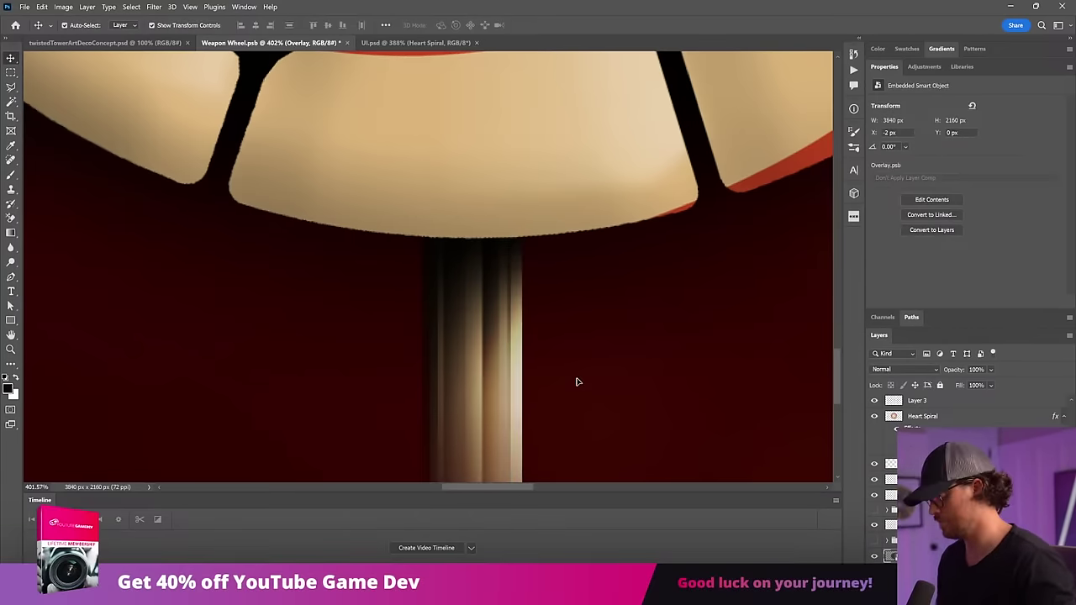
View the whole composition with no layer selected and save the document.
key("ctrl+0")
left_click(822, 367, "ctrl")
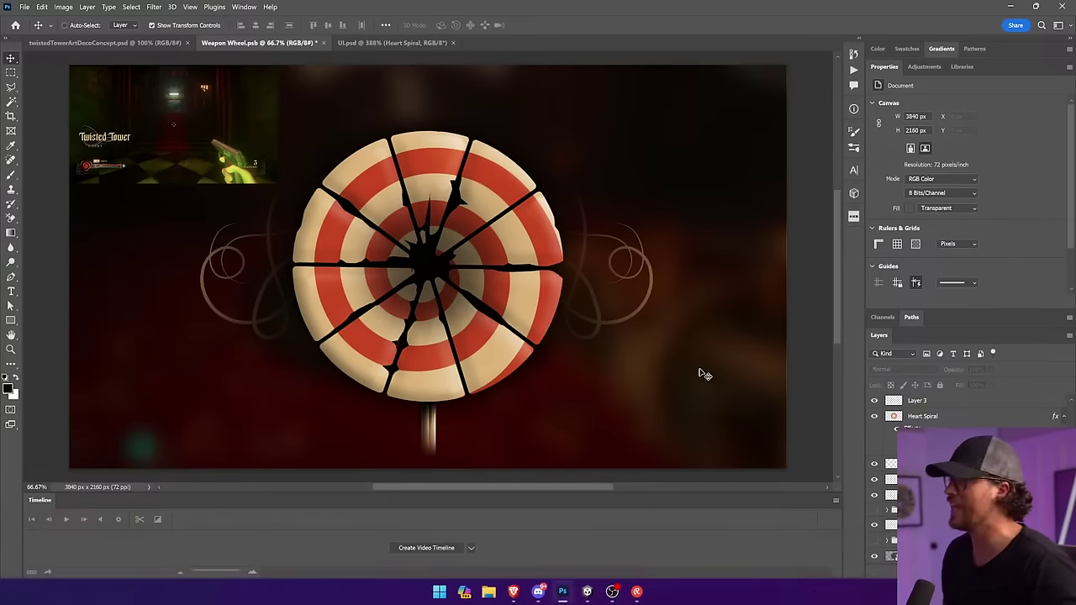
key("ctrl+s")
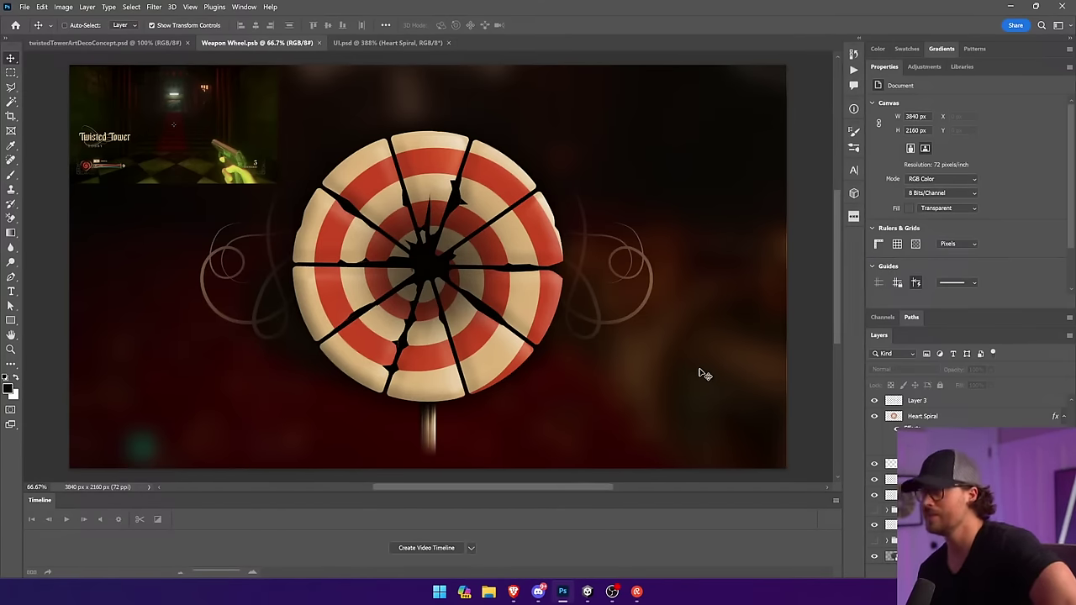
Select all red stripes of the Heart Spiral layer with a non-contiguous Magic Wand and copy them to a new layer.
left_click(903, 423)
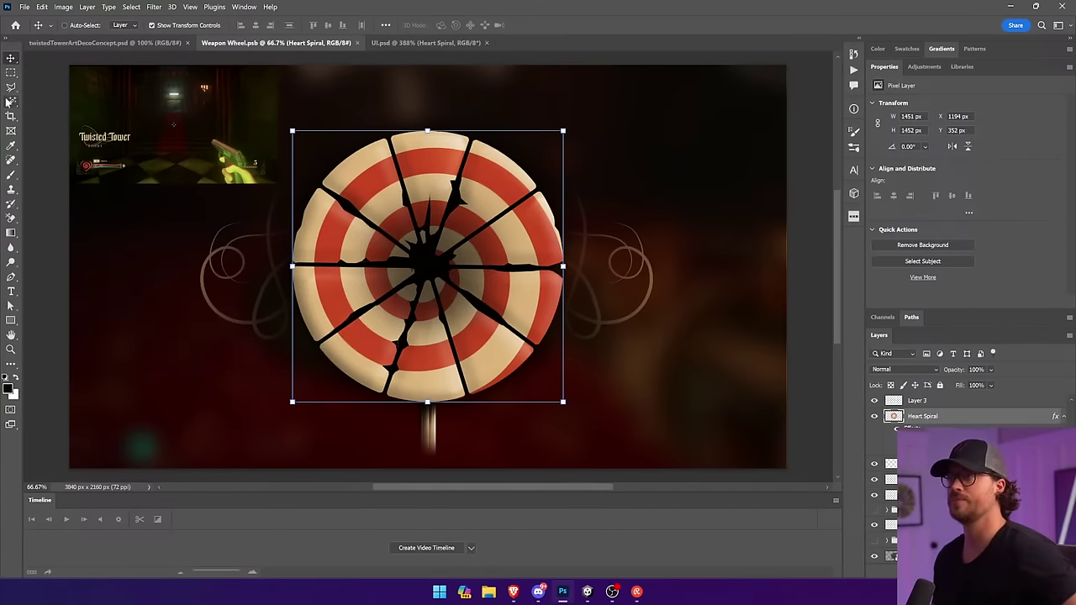
key("w")
left_click(456, 166)
key("ctrl+d")
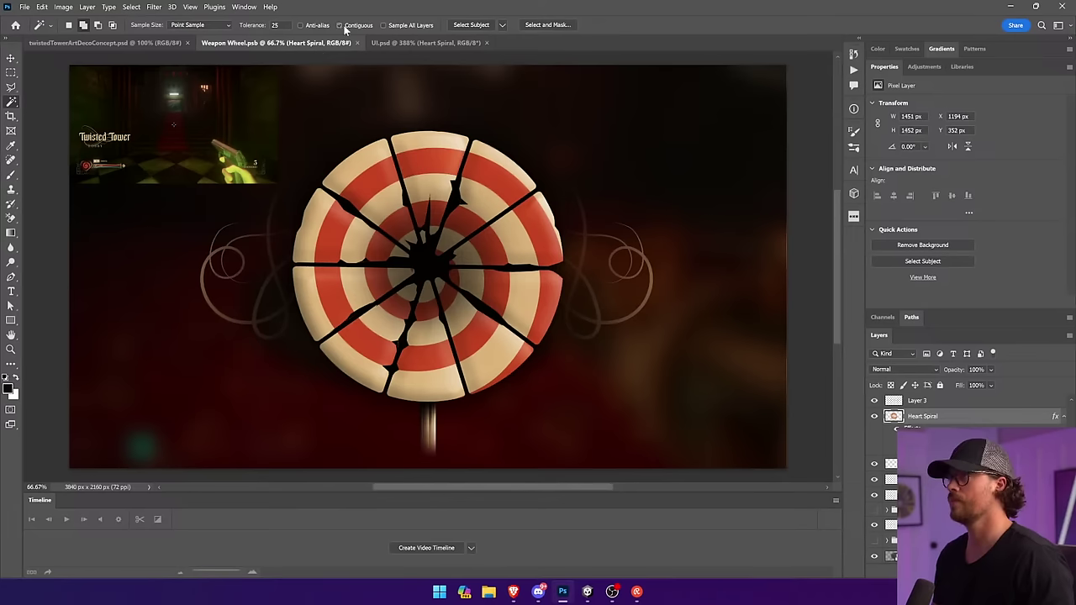
left_click(412, 173)
key("ctrl+j")
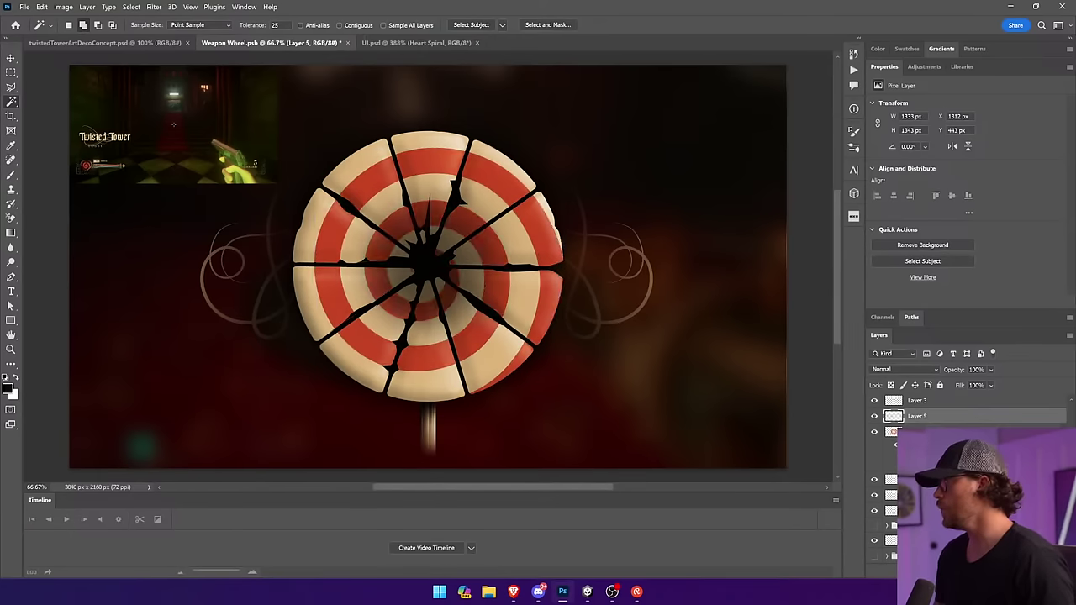
Copy the Heart Spiral's Bevel & Emboss effect onto the red stripe layer and set its size to 46 px.
key("v")
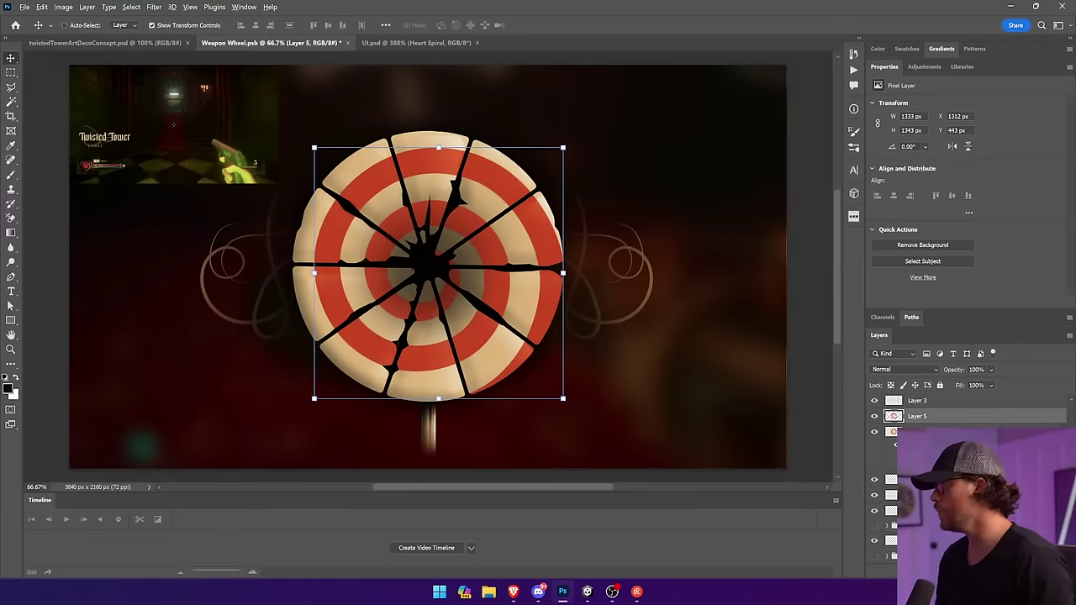
left_click_drag(927, 455, 927, 422)
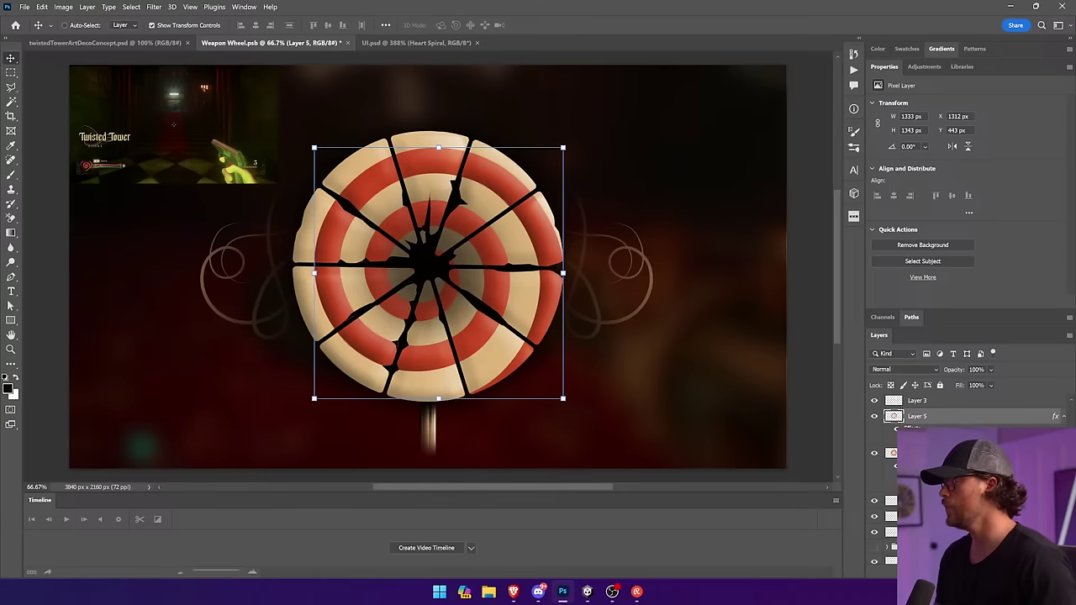
double_click(929, 438)
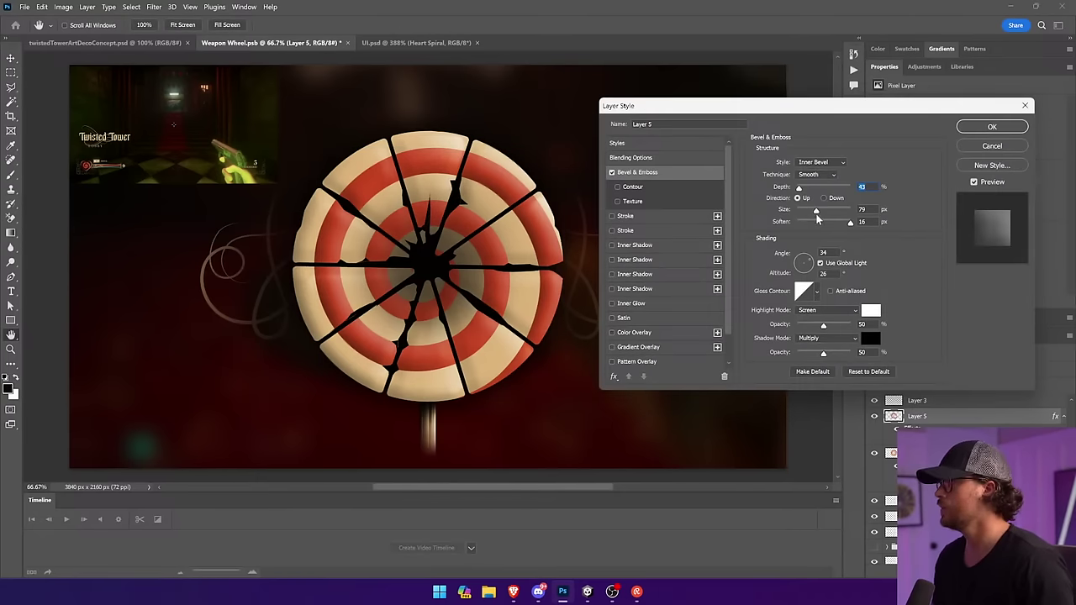
left_click_drag(818, 217, 810, 217)
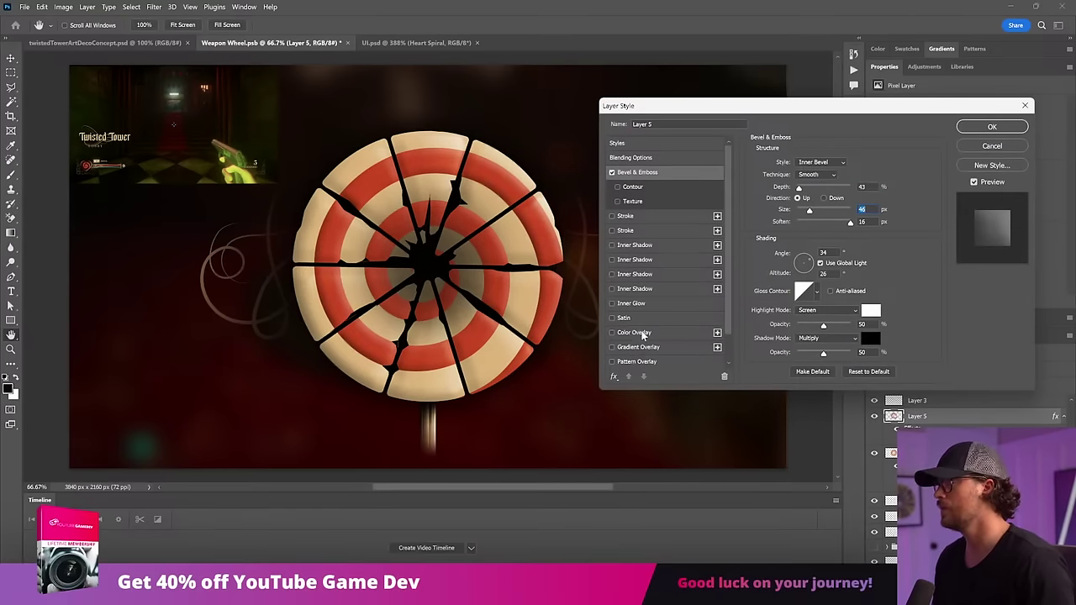
Enable a Drop Shadow on the red stripe layer, set its opacity to 0%, and apply the layer style.
scroll(642, 333, "down", 1)
left_click(644, 361)
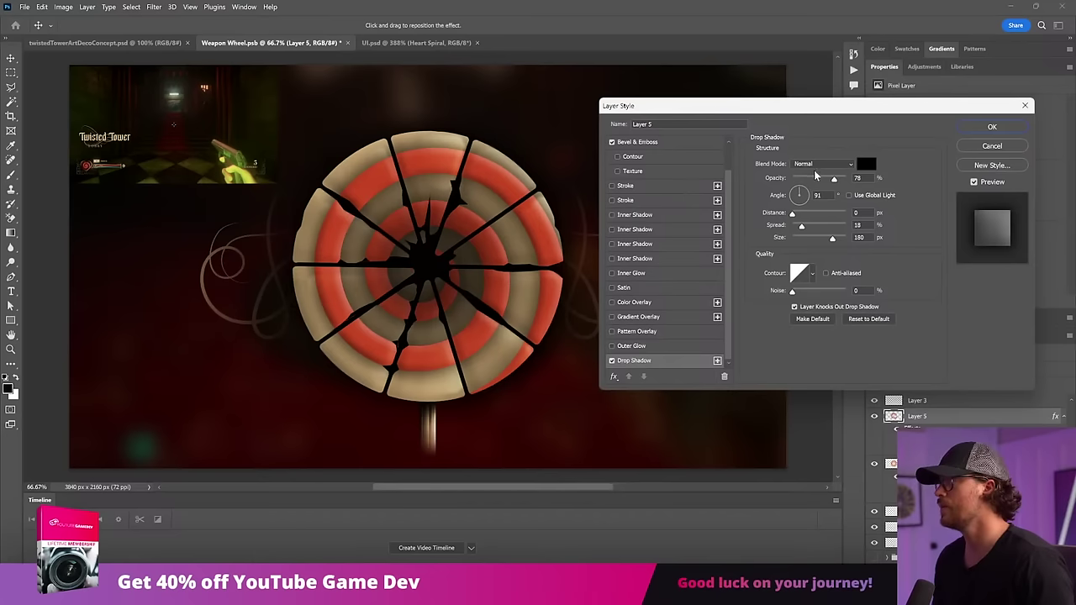
left_click_drag(833, 179, 792, 180)
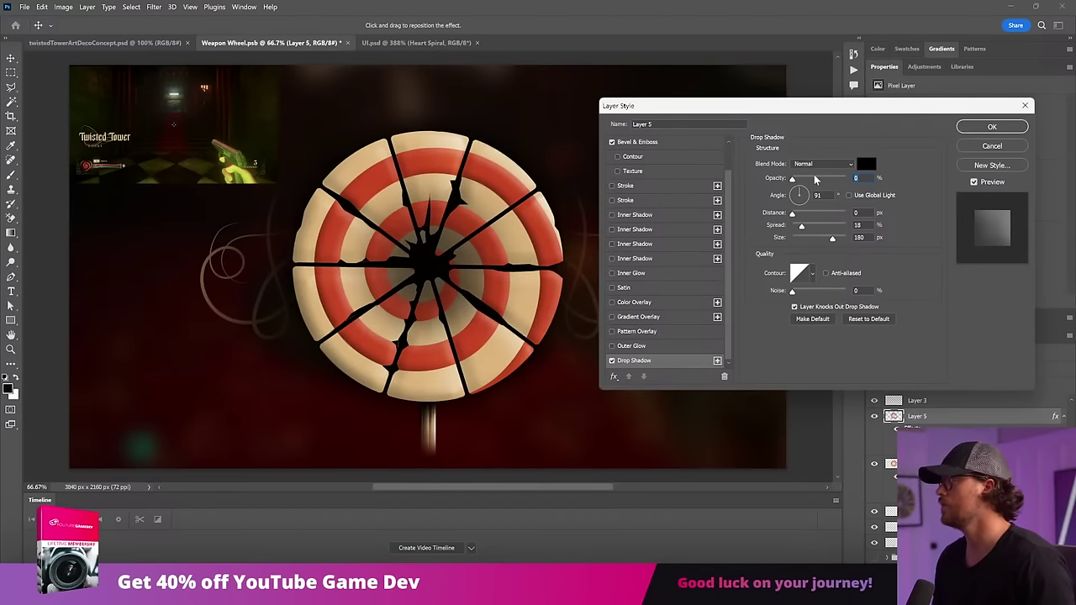
left_click(993, 127)
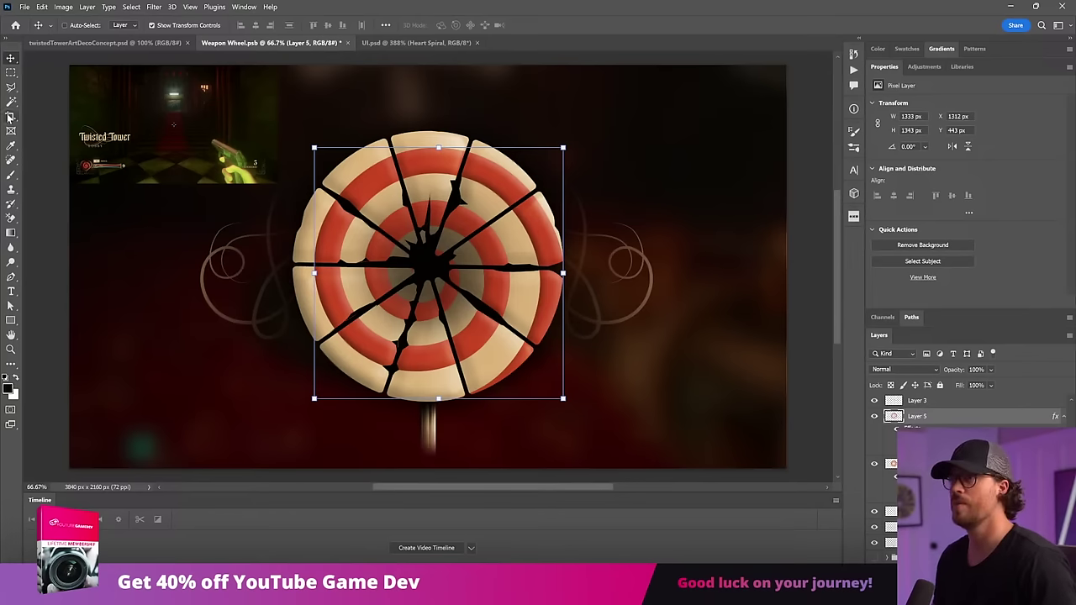
Select the tan stripes of the Heart Spiral layer with the Magic Wand, copy them to a new layer, and deselect.
left_click(9, 104)
left_click(894, 464)
left_click(532, 257)
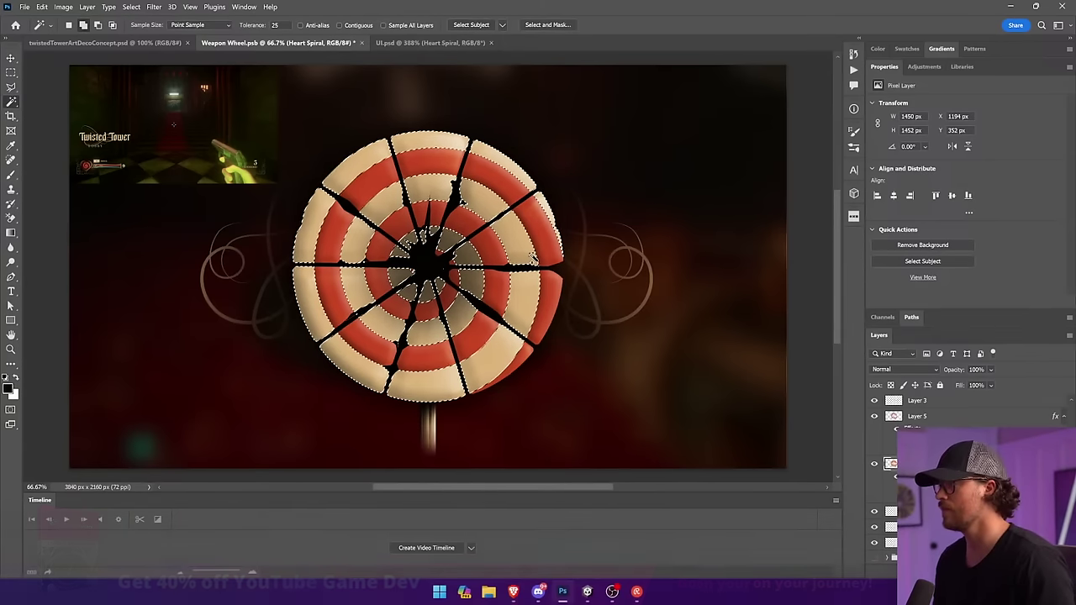
key("ctrl+j")
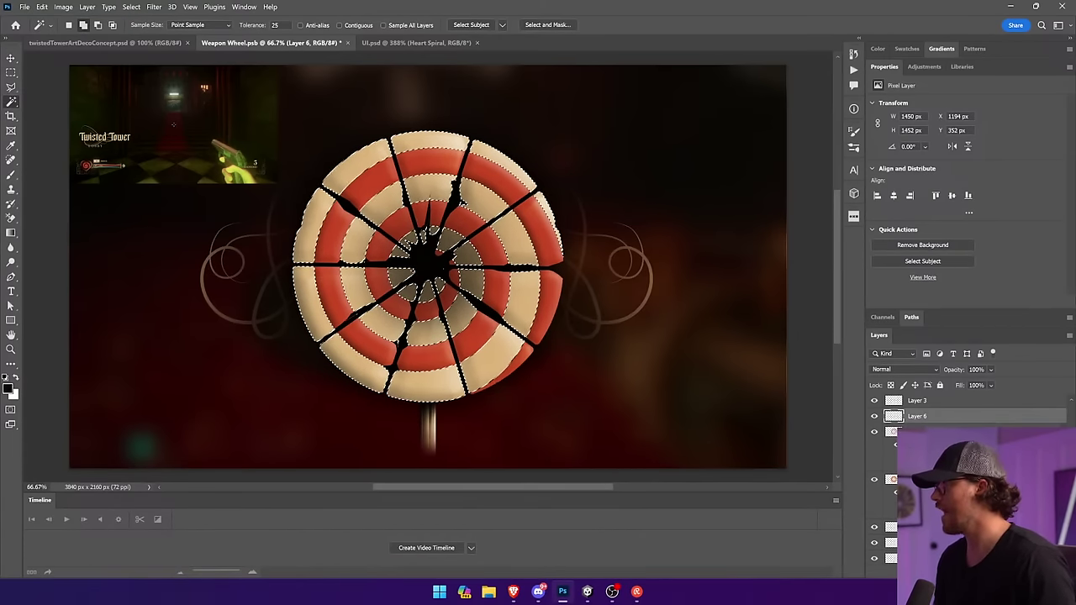
key("ctrl+d")
Clip both the red stripe layer and the tan stripe layer to the Heart Spiral layer.
left_click(942, 471, "alt")
left_click(942, 423, "alt")
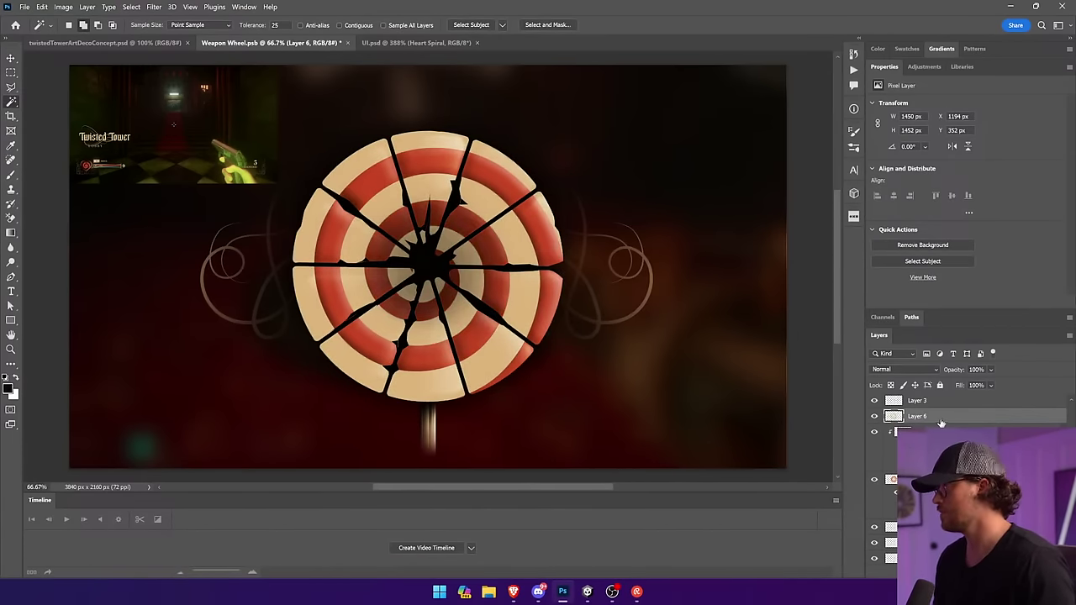
left_click(942, 423, "alt")
key("v")
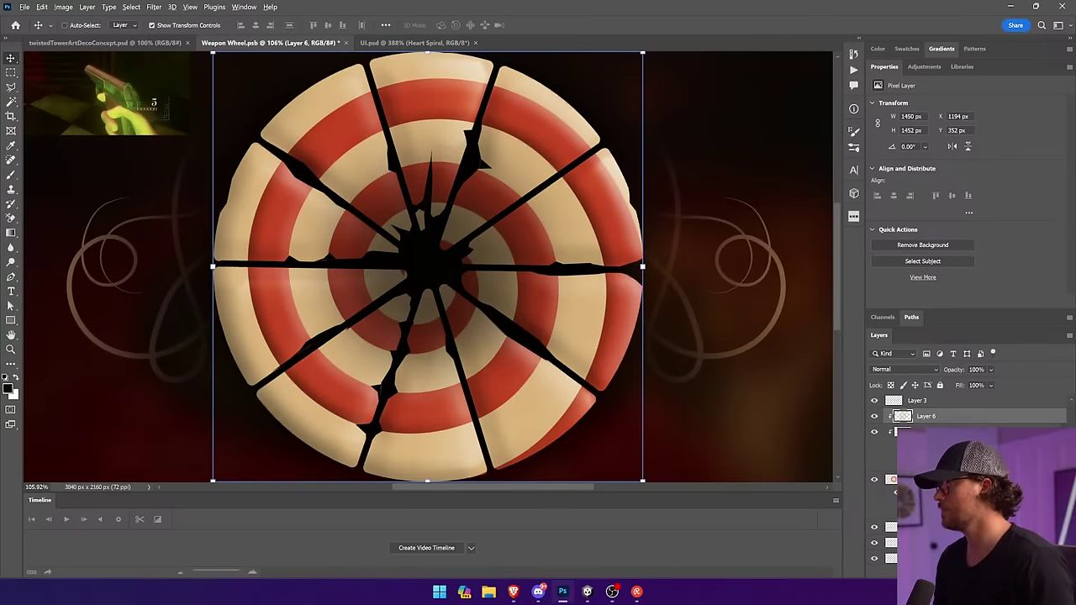
Copy the red stripe layer's effects onto the tan stripe layer, and hide the tan stripe layer.
left_click_drag(928, 417, 927, 417)
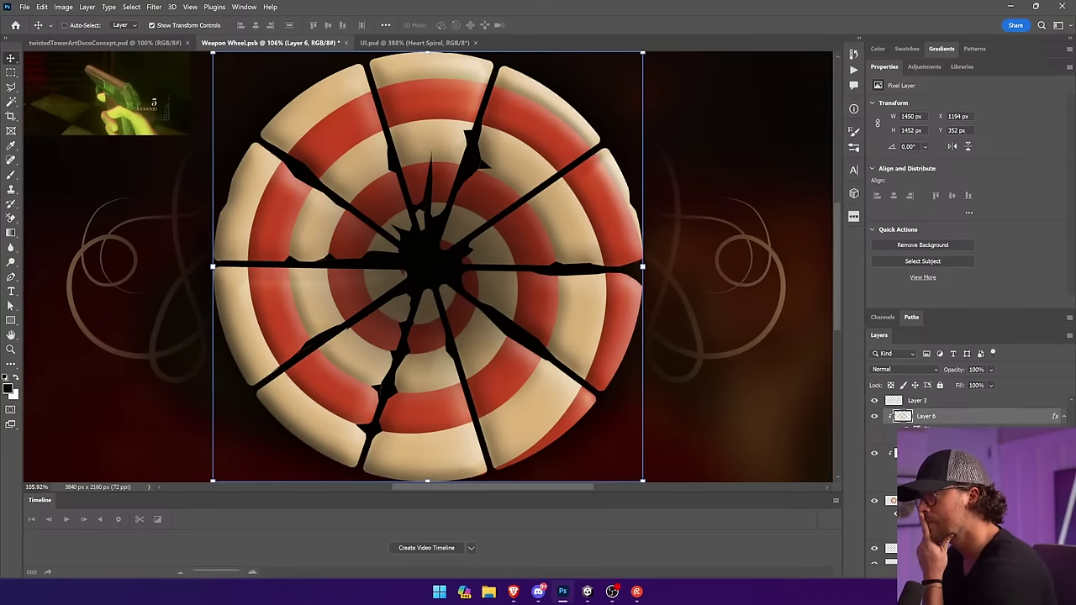
left_click(874, 416)
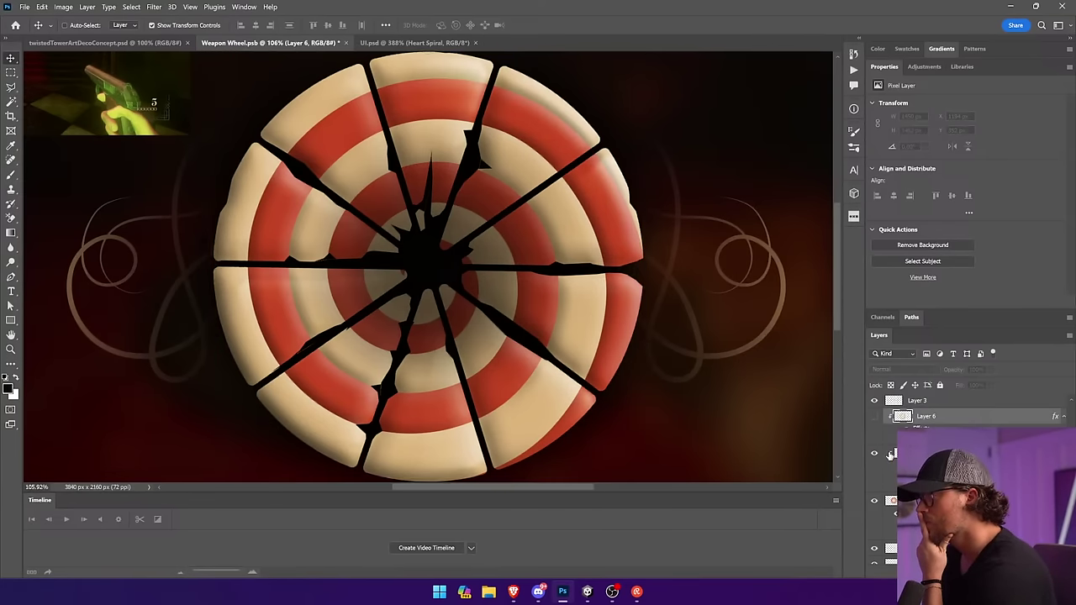
Set the red stripe layer's Bevel & Emboss size to 24 px and soften to 9 px.
left_click(928, 454)
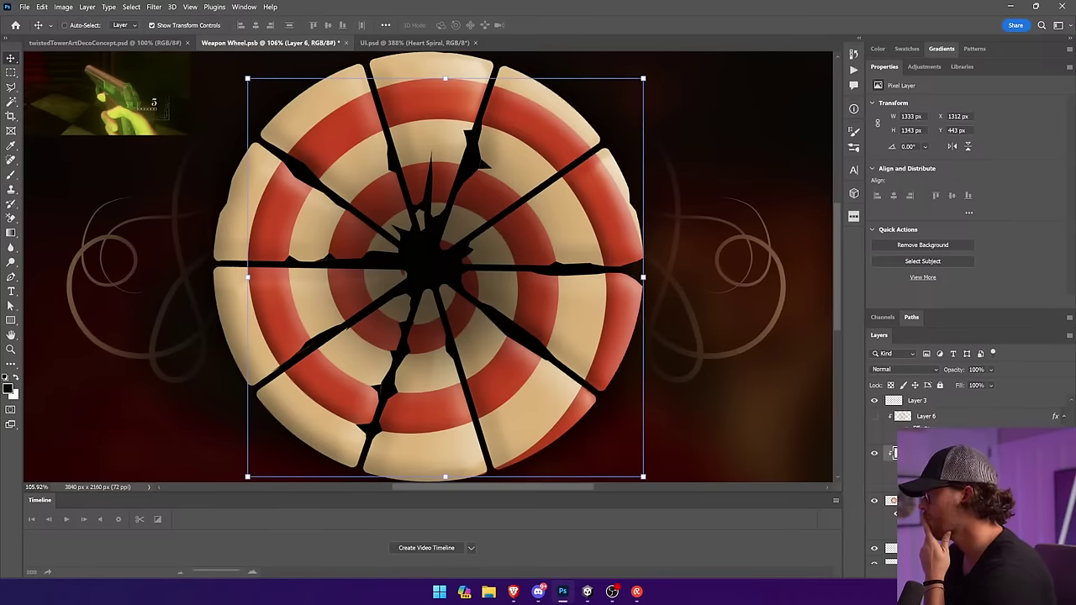
double_click(930, 477)
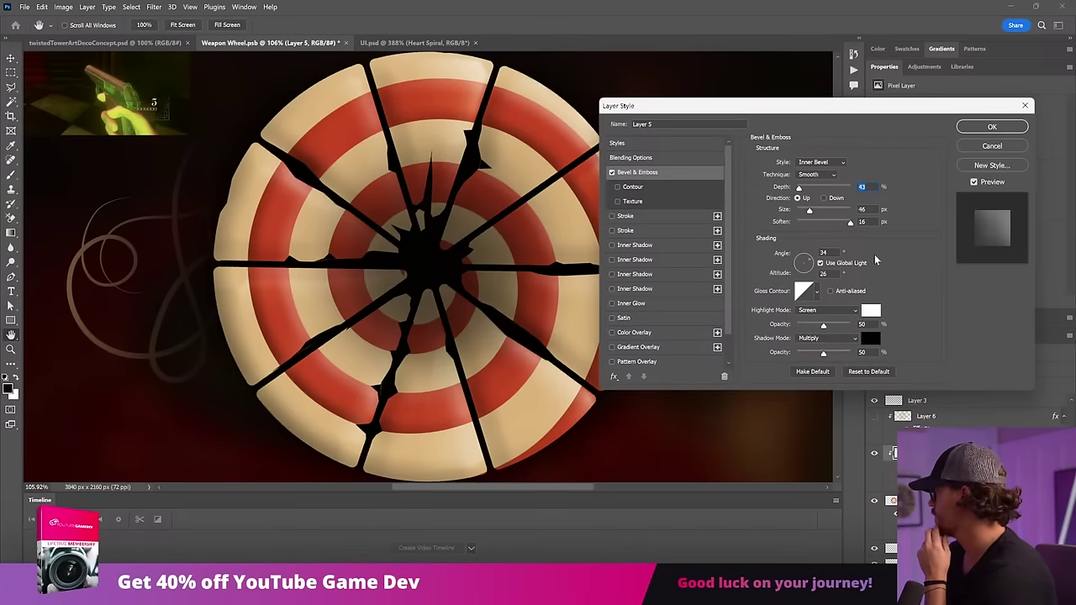
left_click_drag(810, 211, 805, 214)
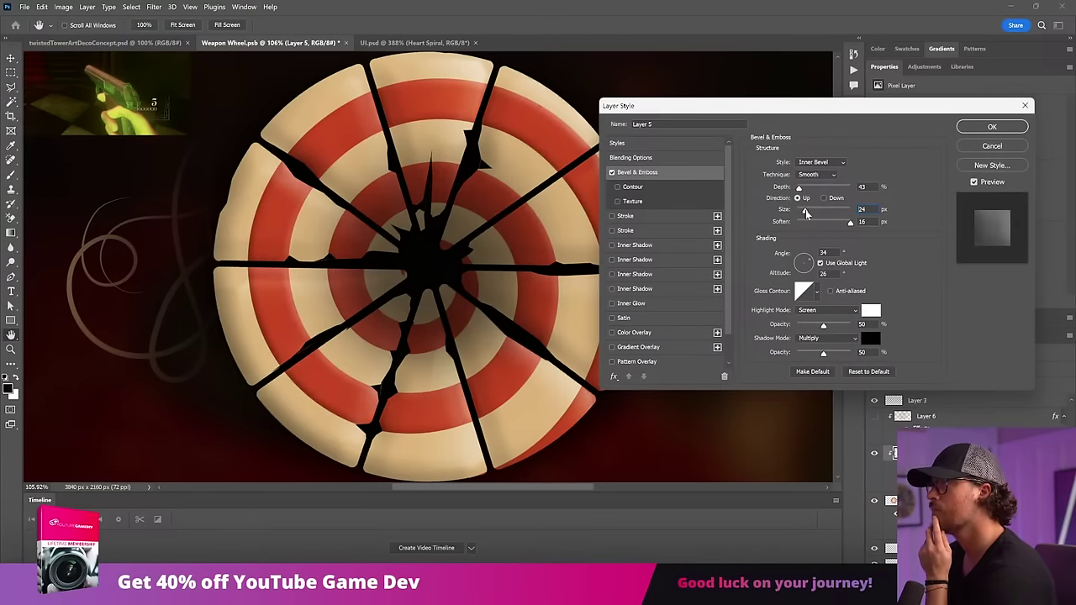
left_click(825, 221)
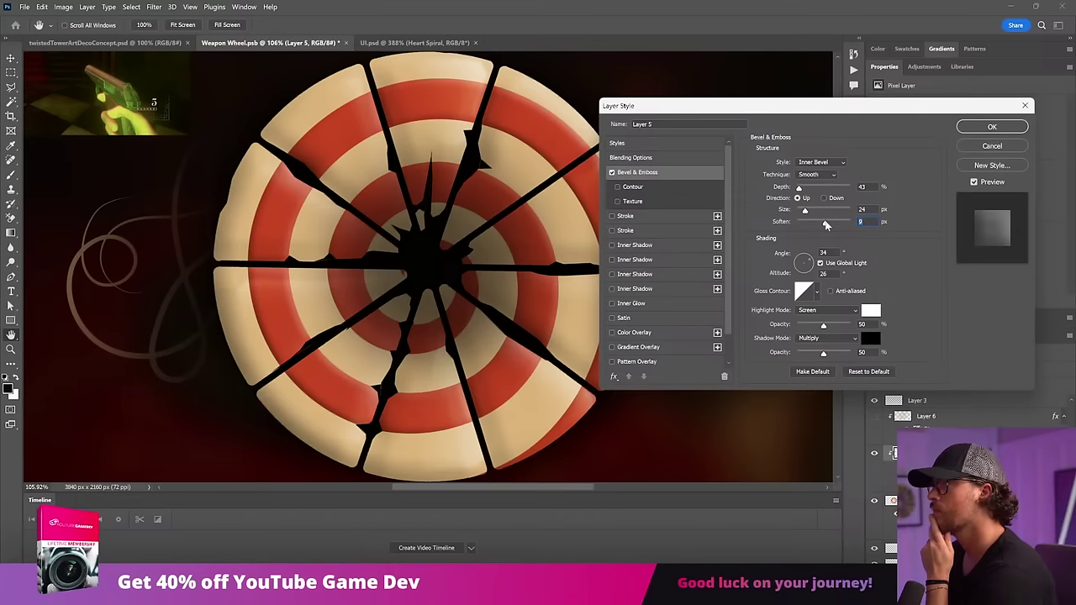
Set Layer 5's Bevel & Emboss depth to 30% and soften to 16 px.
left_click_drag(801, 193, 797, 193)
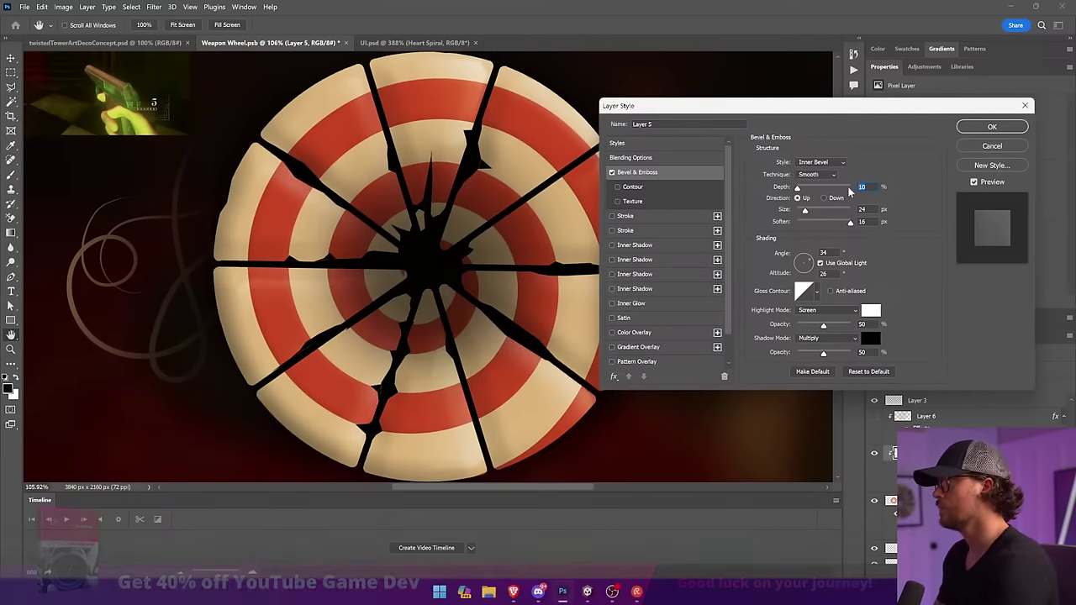
type("30")
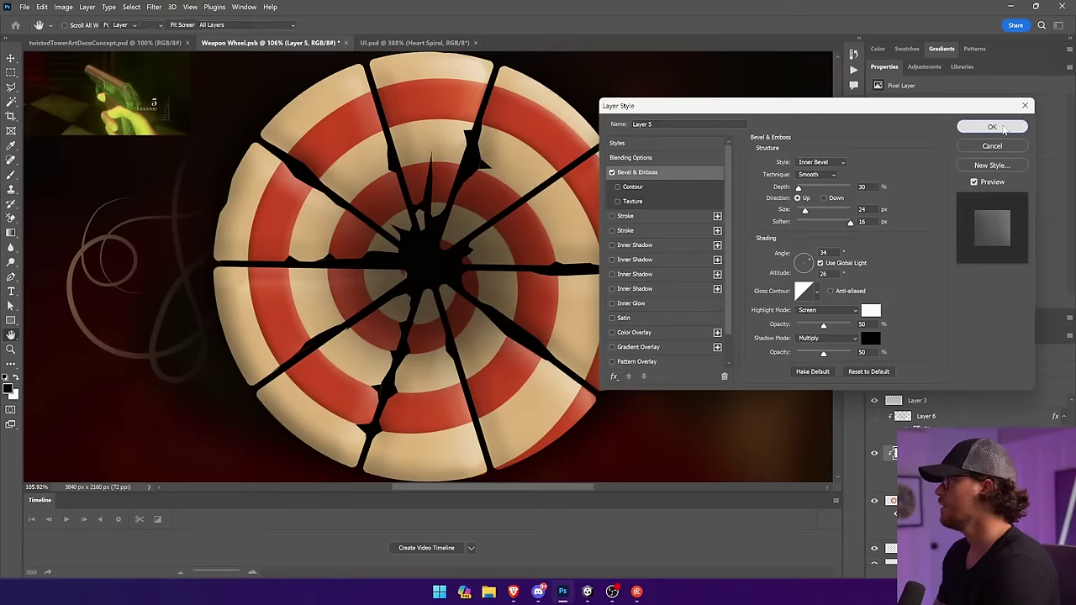
left_click(992, 126)
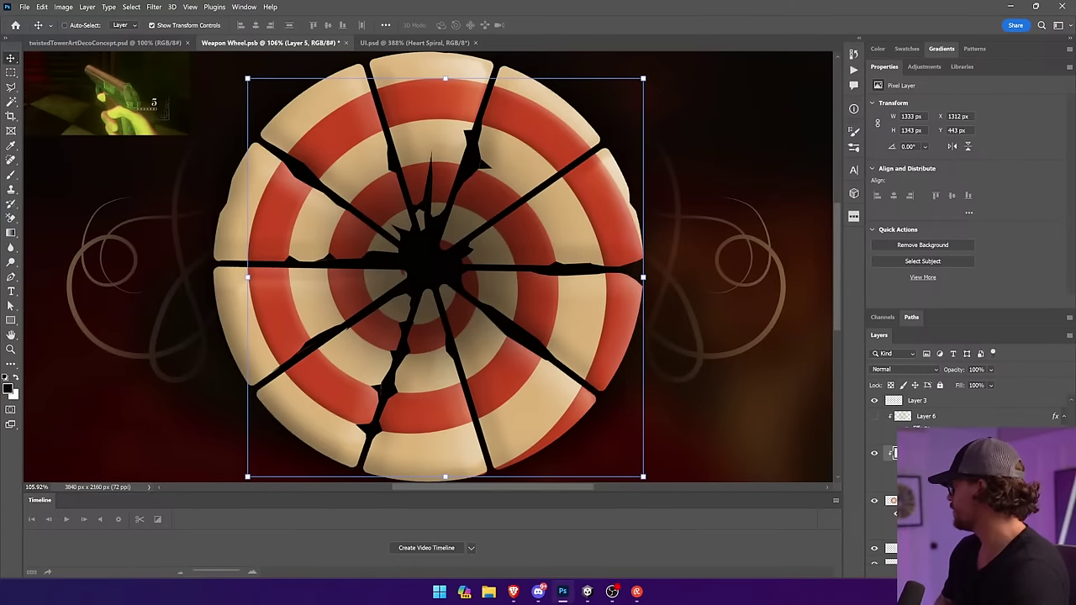
key("alt+Tab")
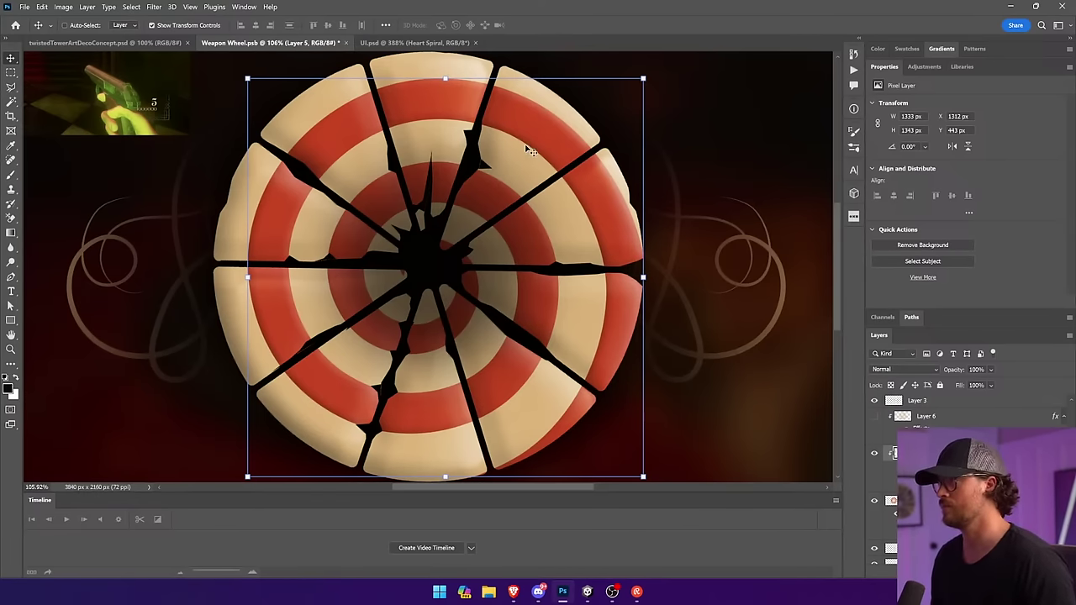
Show Layer 6 and set its Bevel & Emboss highlight opacity to 77% and size to 16 px.
left_click(876, 417)
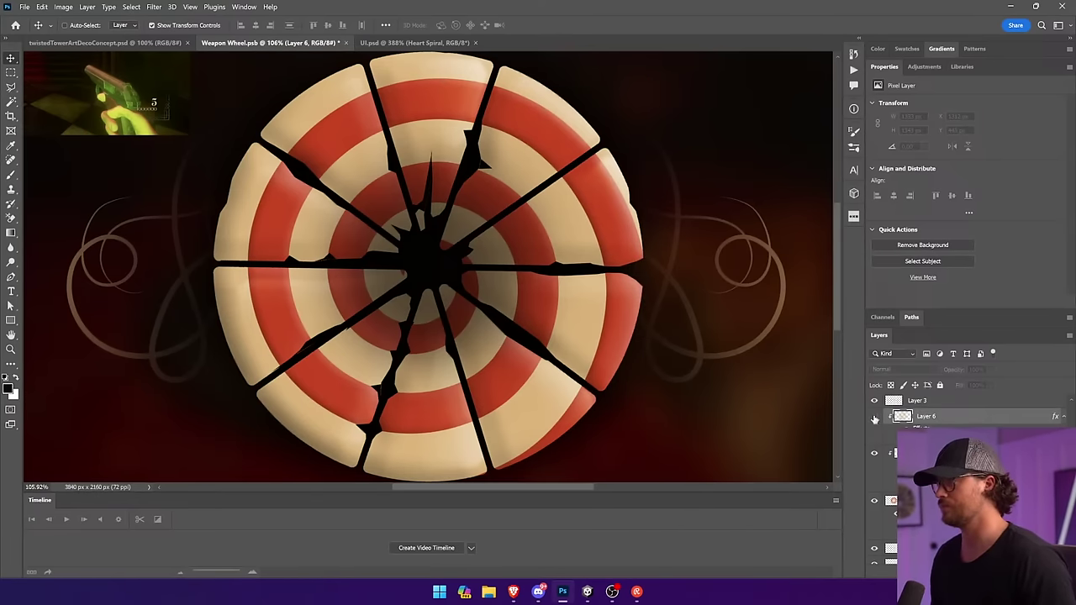
left_click(875, 418)
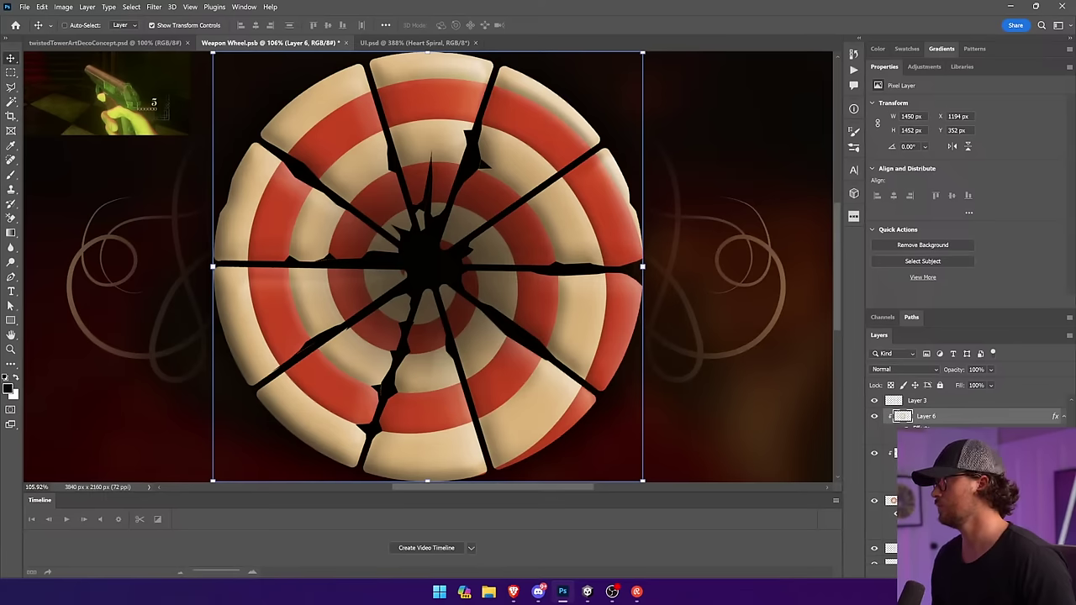
double_click(935, 439)
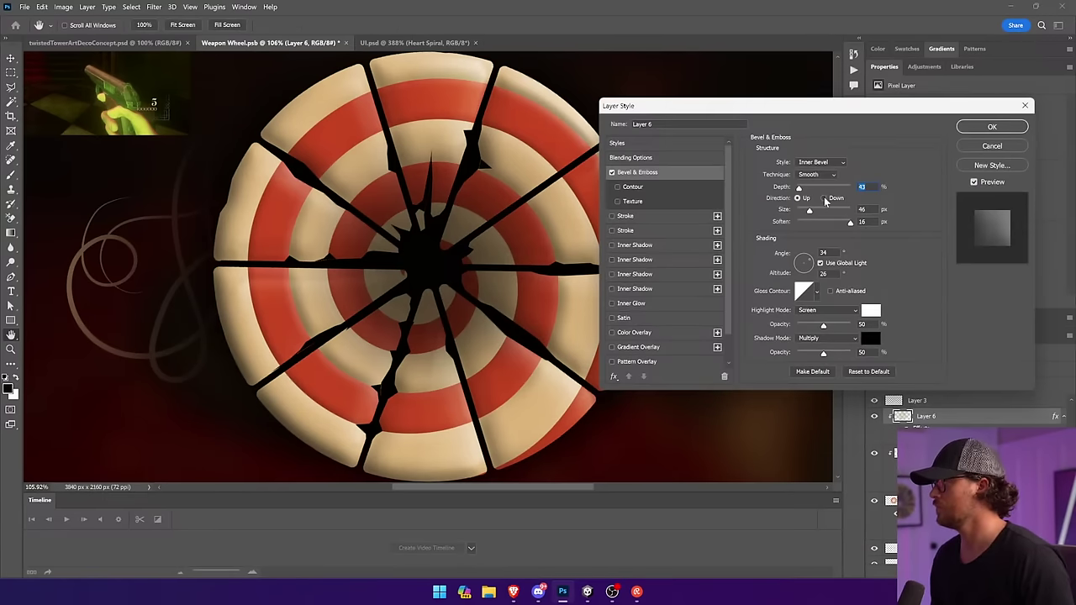
left_click(838, 326)
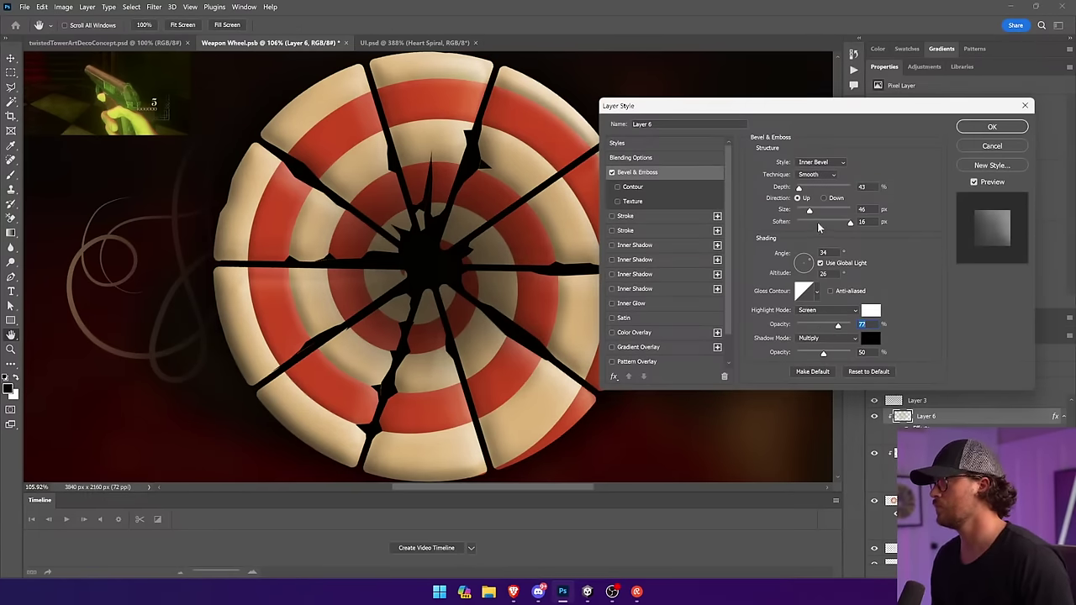
left_click(809, 211)
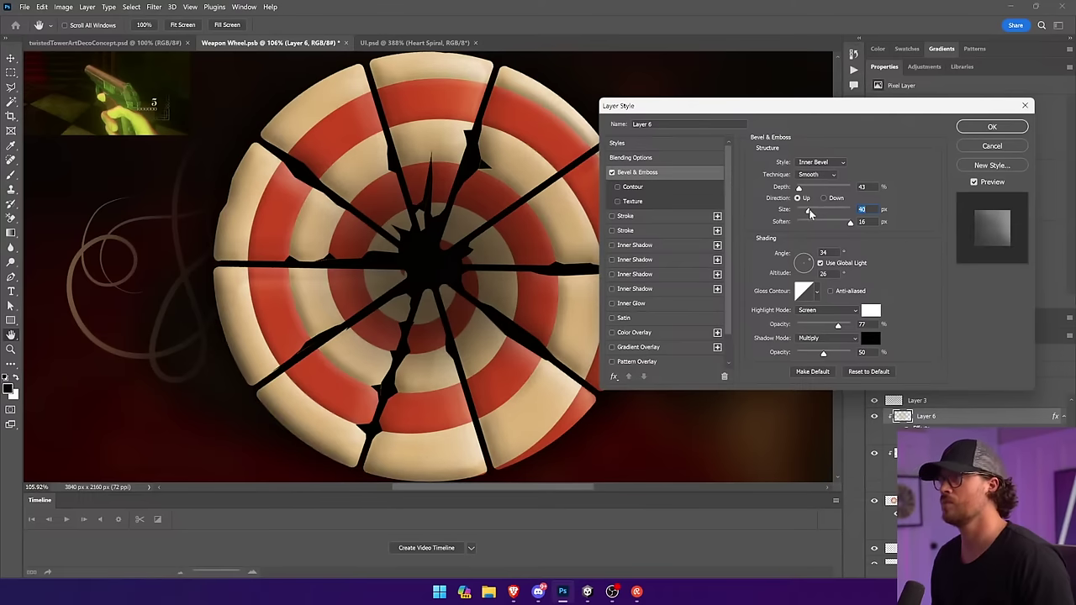
left_click_drag(809, 211, 803, 211)
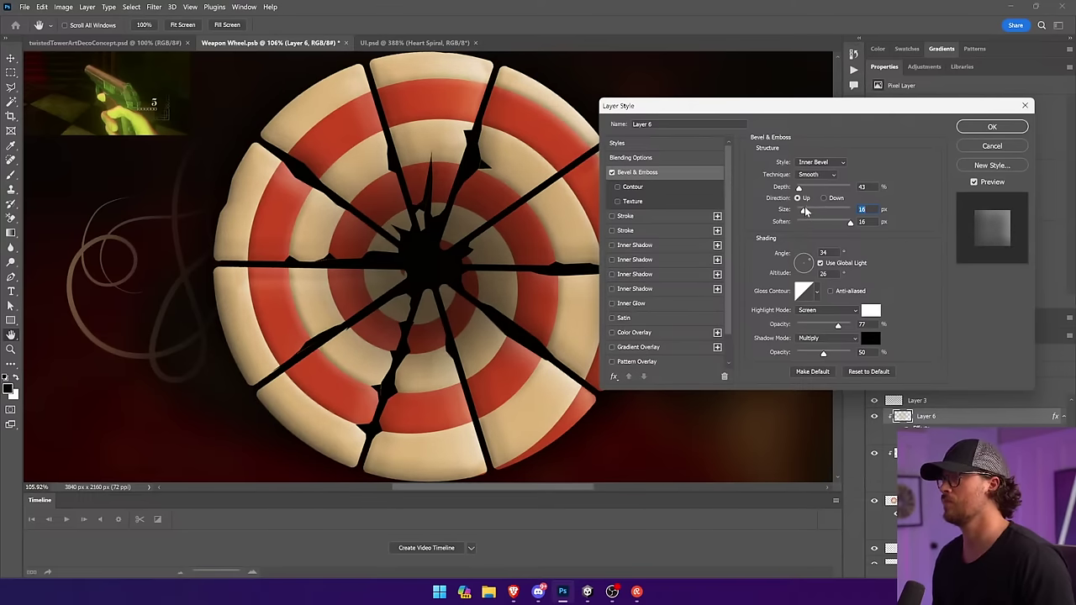
Switch Layer 6's bevel highlight and shadow modes to Overlay, with shadow opacity at about 95%.
left_click(824, 310)
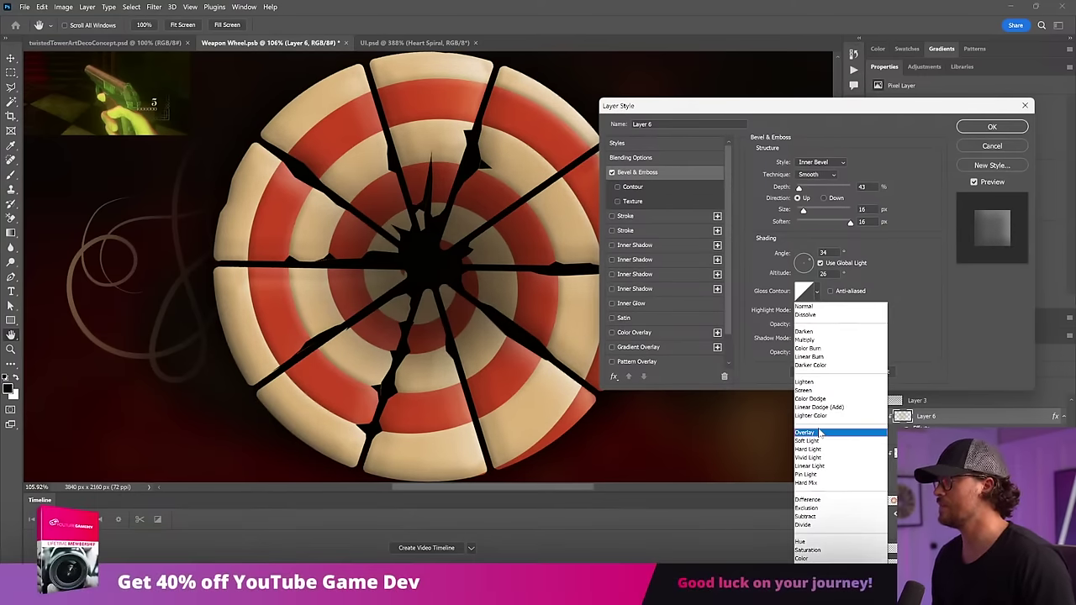
left_click(822, 430)
left_click(823, 338)
left_click(821, 416)
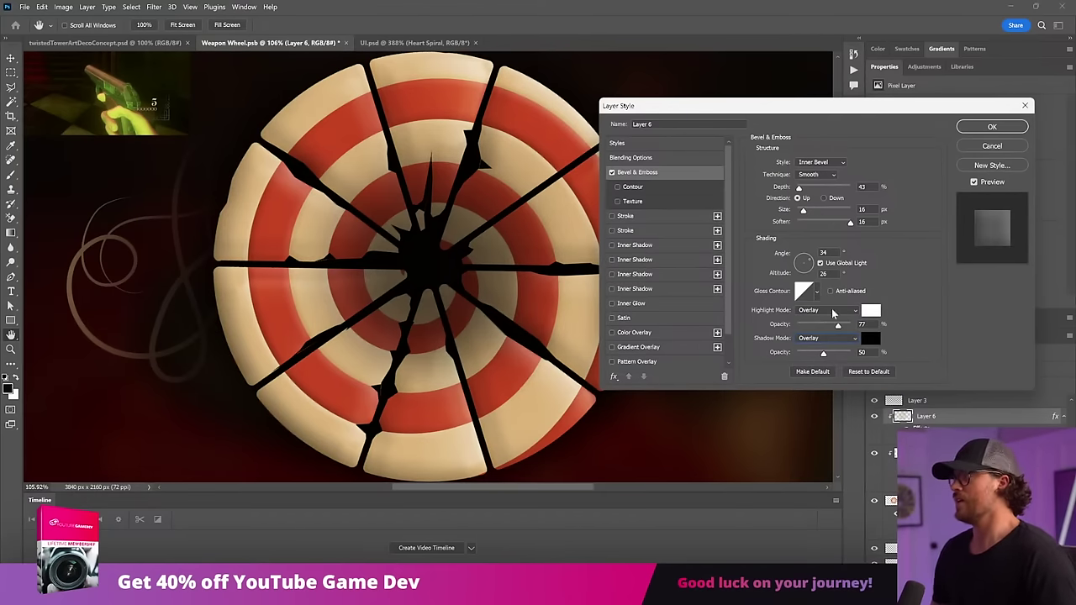
left_click_drag(824, 353, 850, 355)
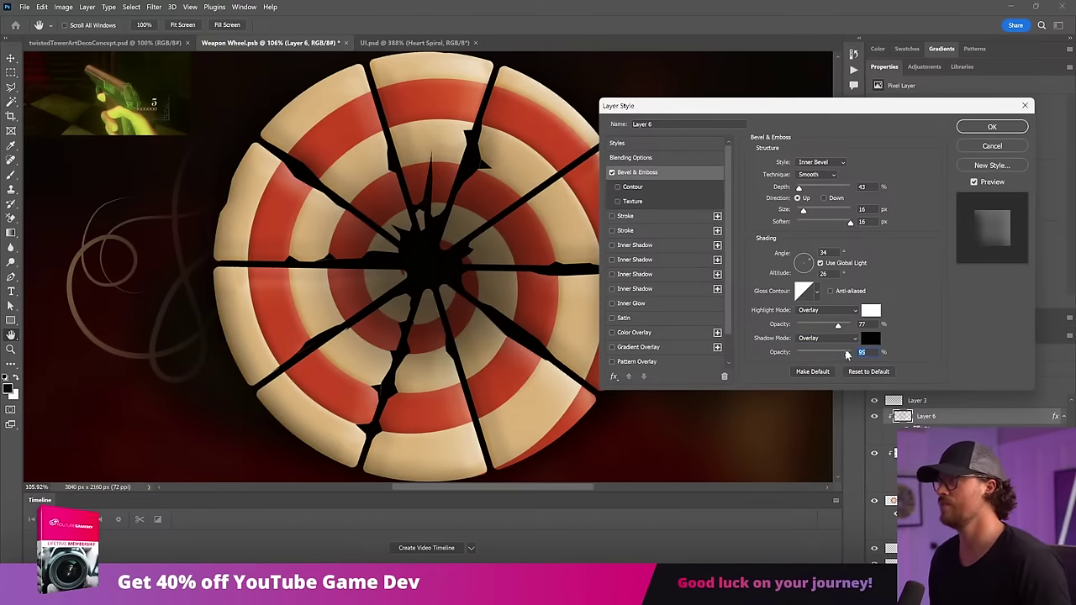
left_click(992, 126)
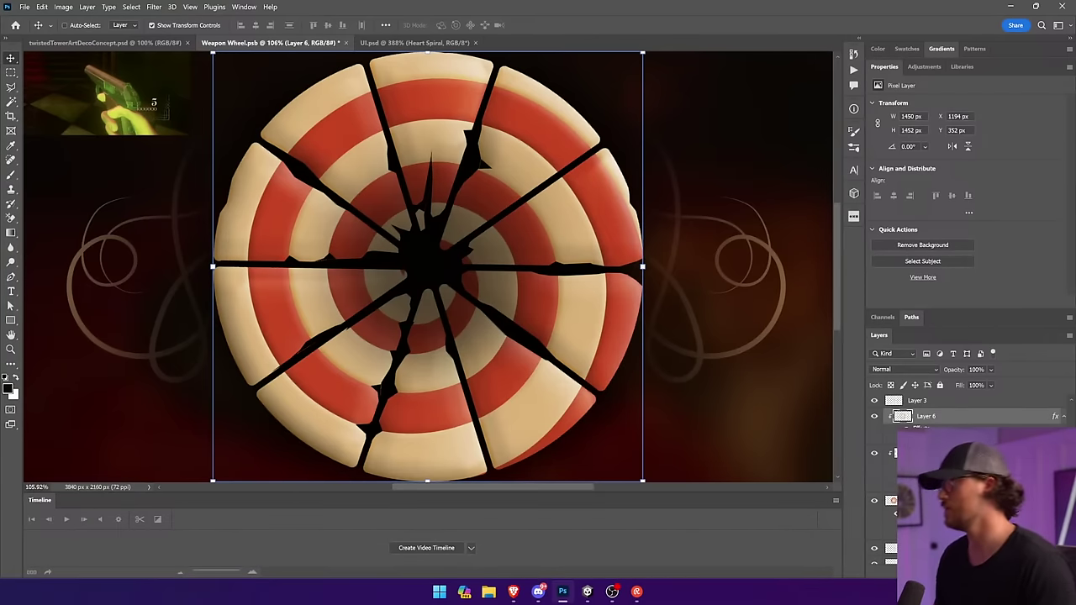
Increase the Bevel & Emboss size on Layer 5 to 40 px.
left_click(927, 453)
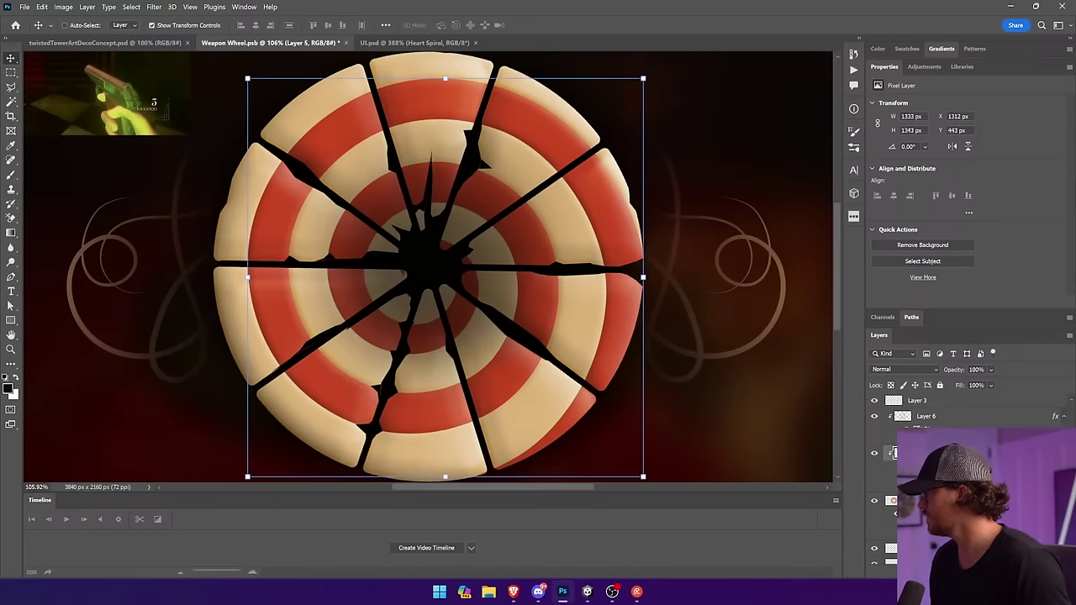
double_click(935, 476)
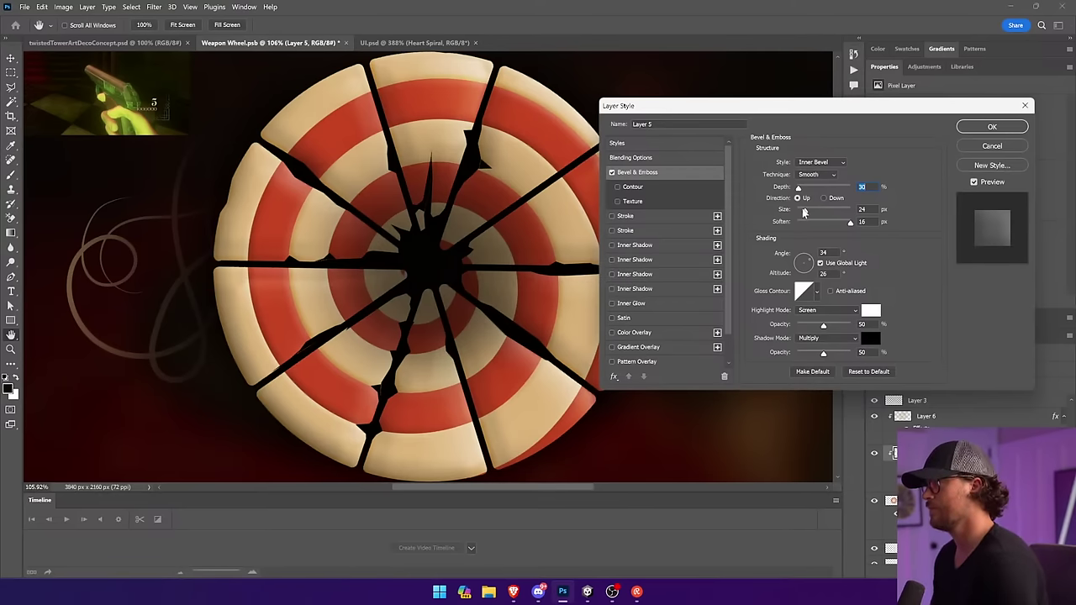
left_click_drag(803, 209, 809, 210)
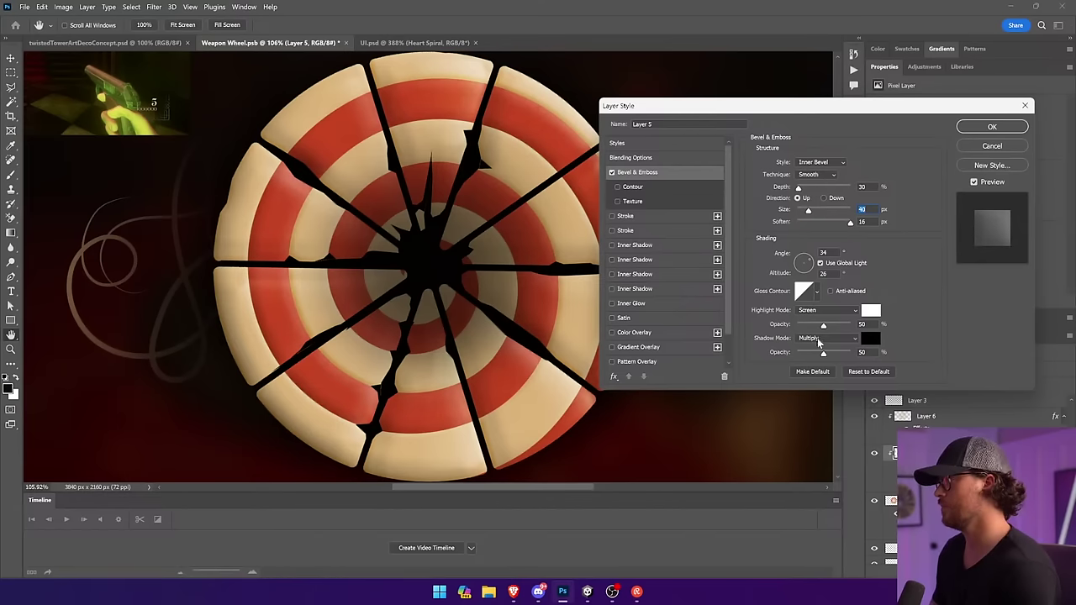
Set Layer 5's bevel highlight to Overlay at 73% opacity and its shadow to Overlay at 85% opacity.
left_click(829, 311)
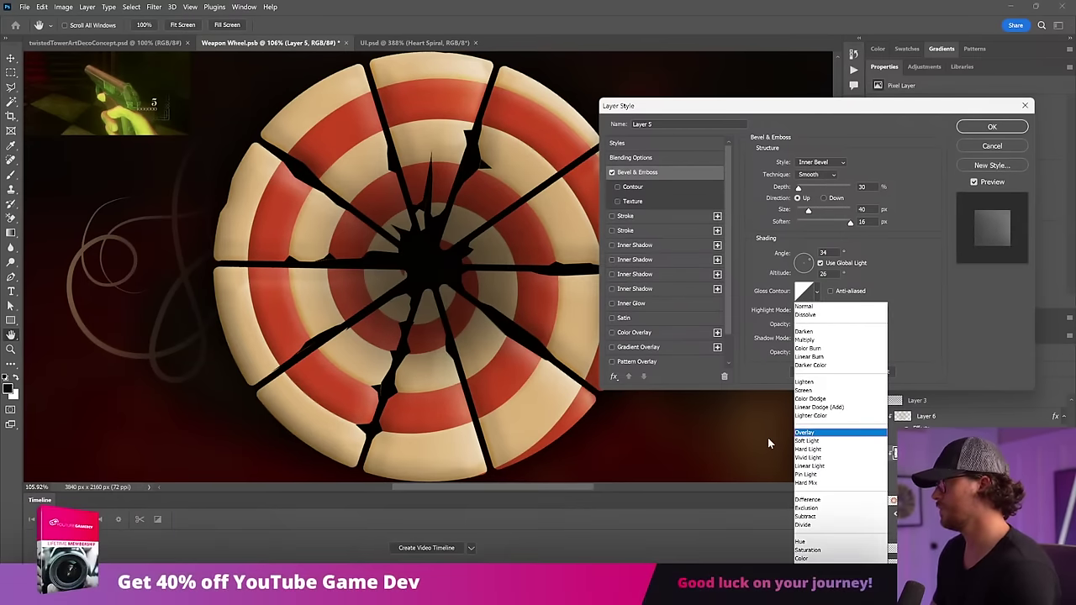
left_click(822, 432)
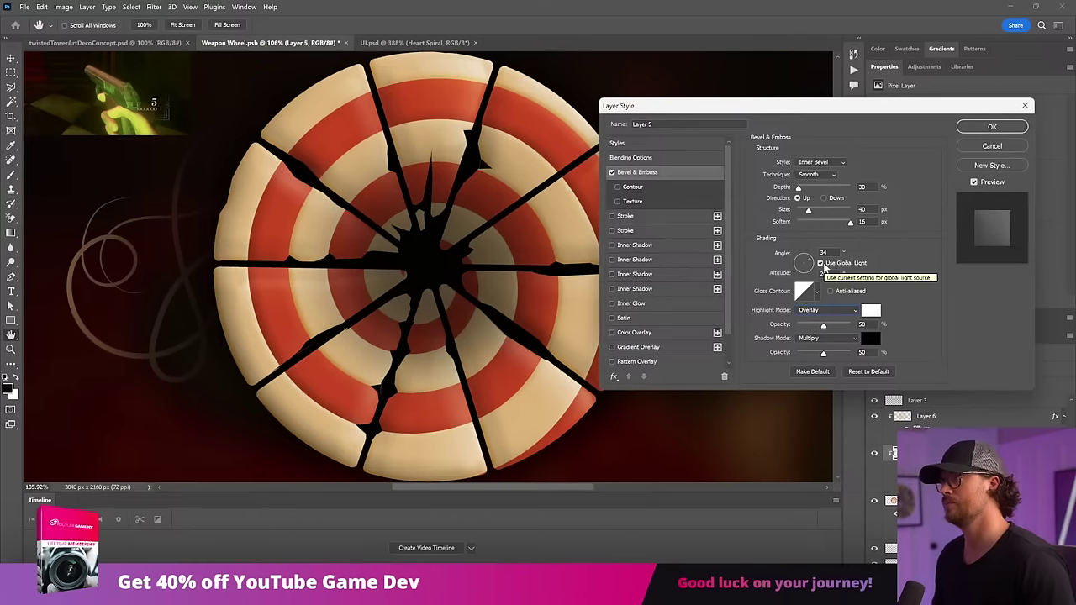
left_click(828, 338)
left_click(824, 434)
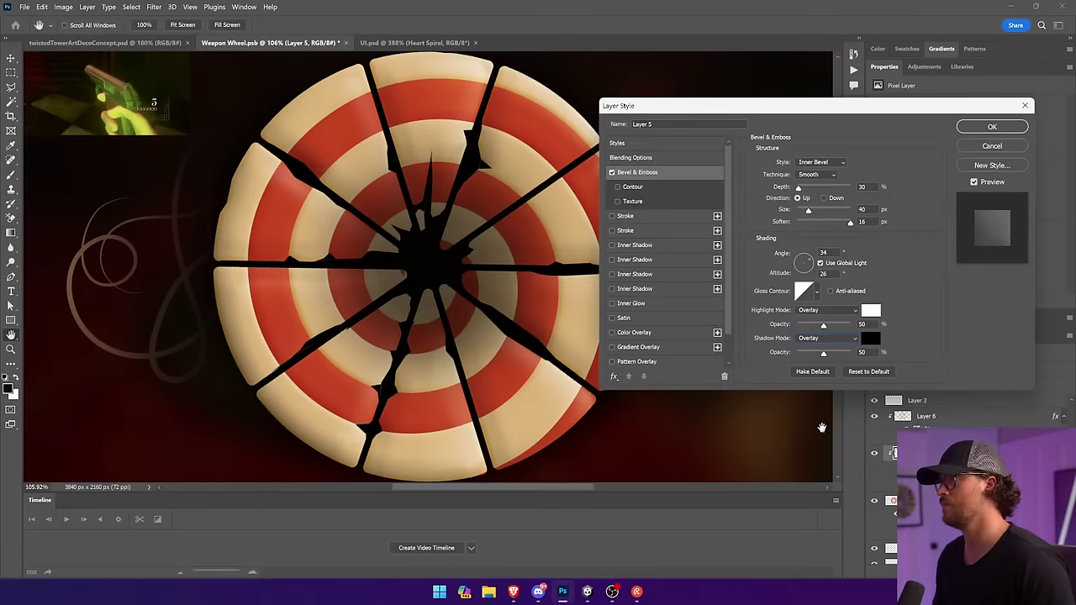
mouse_move(823, 352)
left_mouse_down()
mouse_move(853, 361)
mouse_move(843, 357)
left_mouse_up()
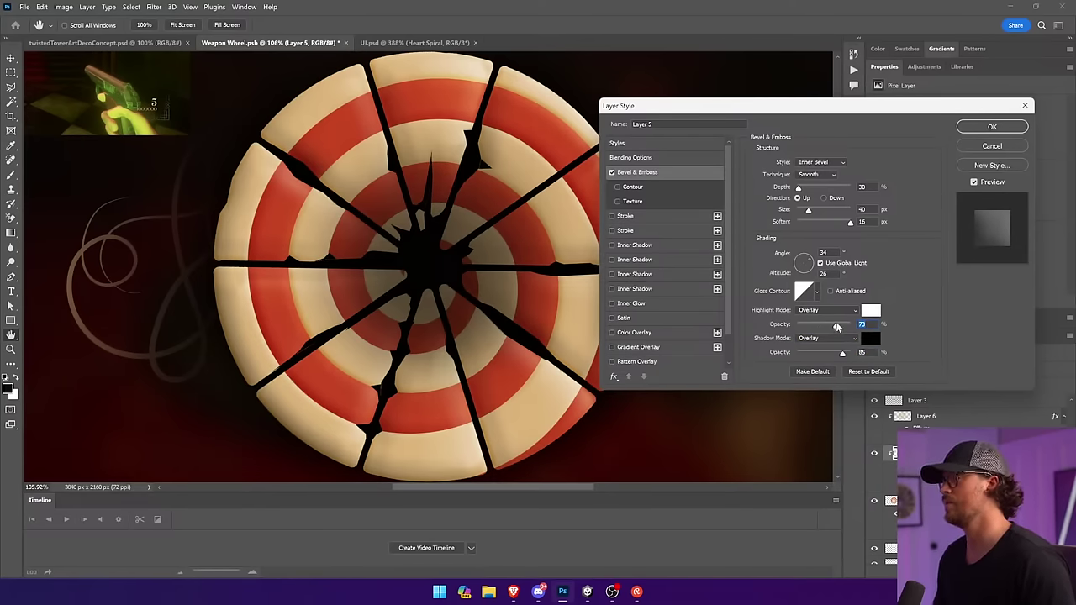
left_click(992, 126)
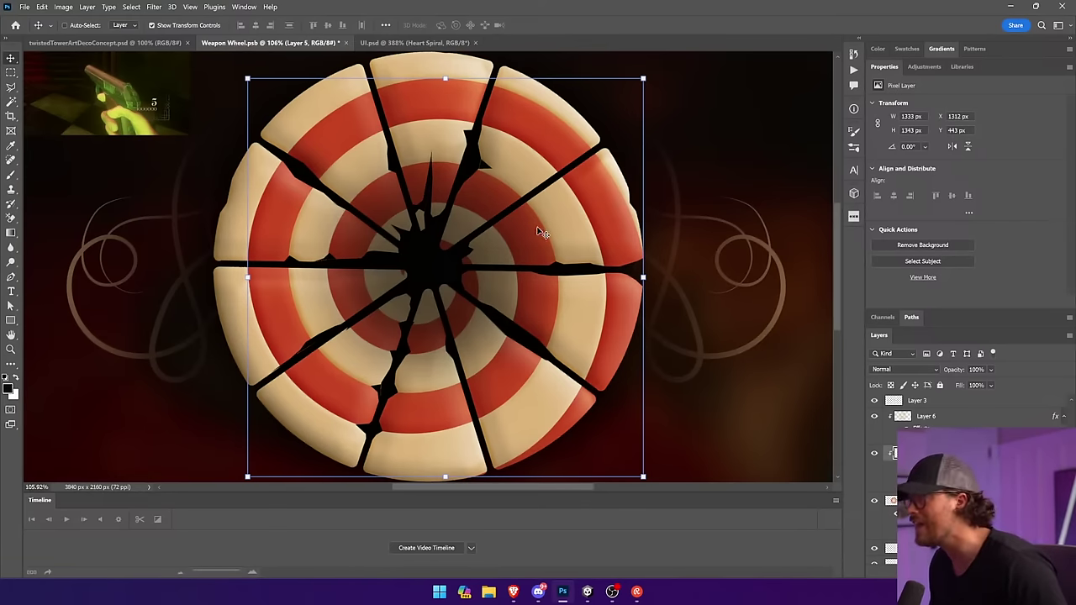
Adjust Layer 5's bevel to 84% depth, 100% highlight opacity and 38% shadow opacity.
double_click(925, 476)
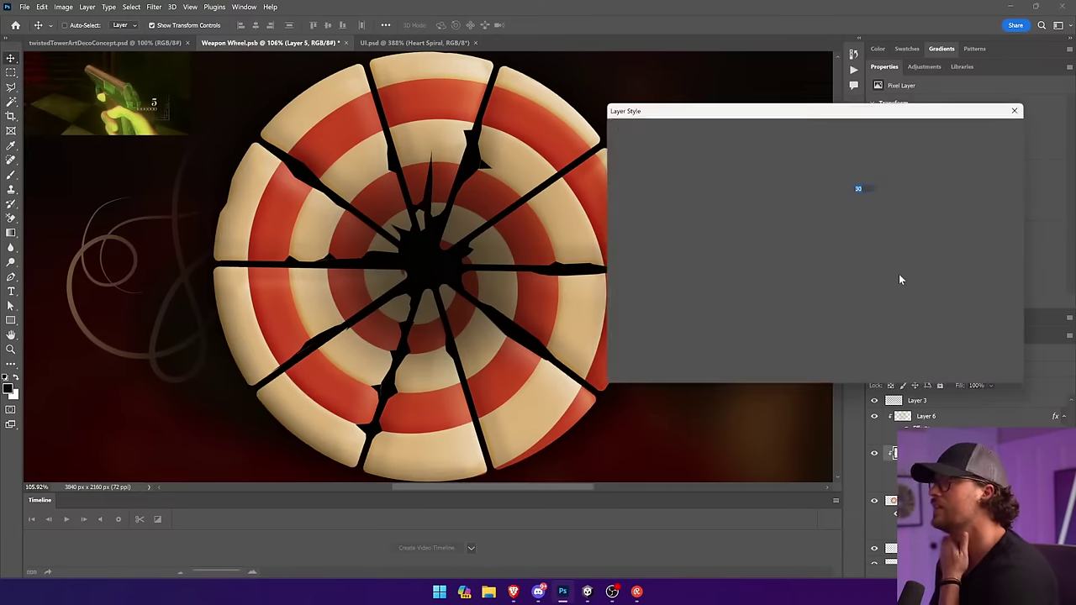
left_click(851, 326)
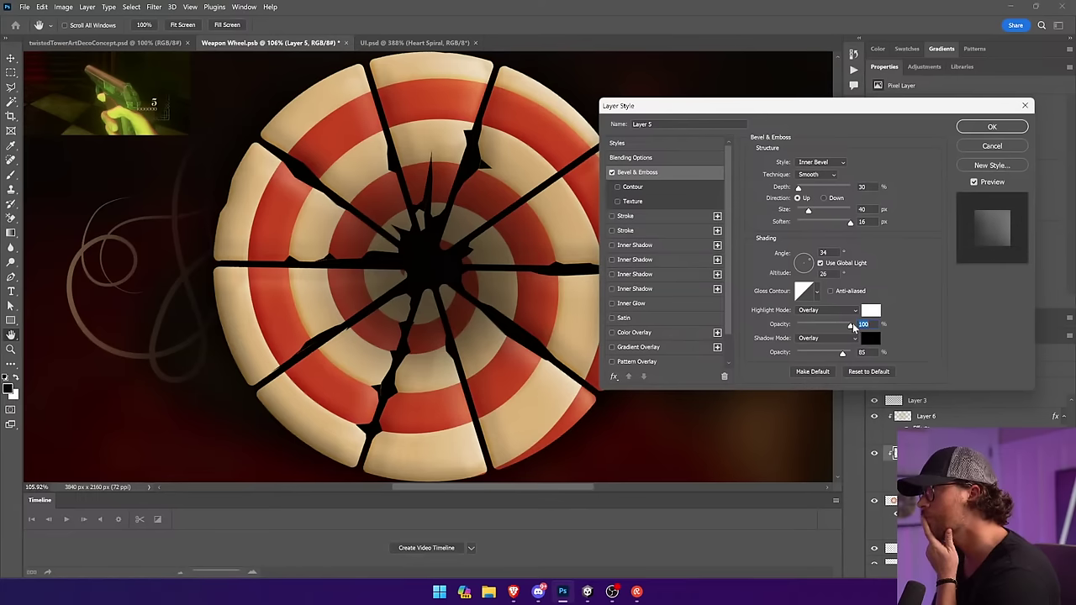
mouse_move(800, 213)
left_mouse_down()
mouse_move(809, 213)
mouse_move(801, 192)
left_mouse_up()
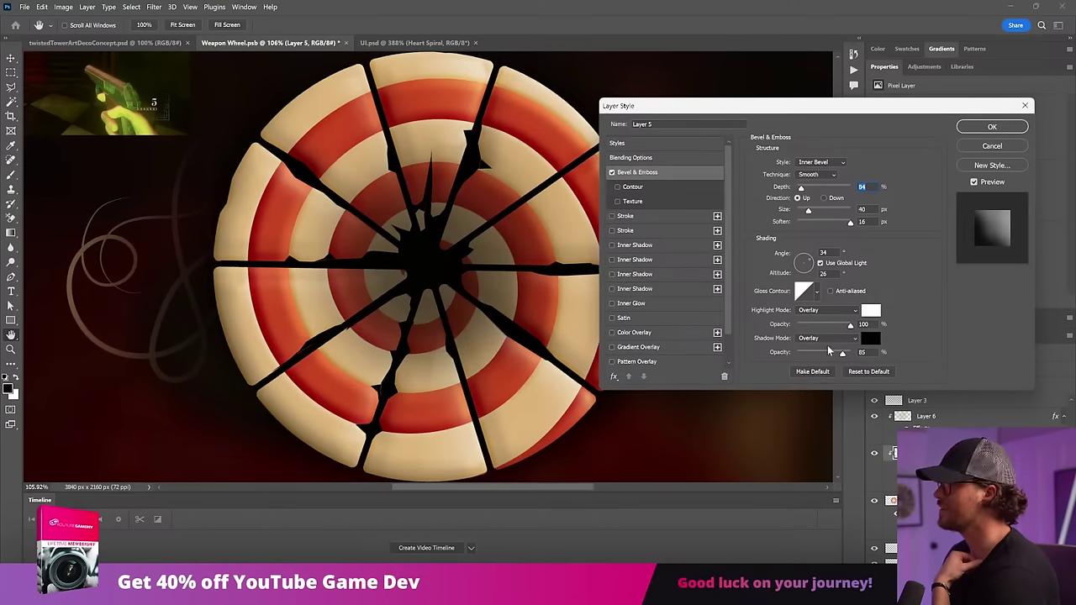
left_click_drag(826, 349, 816, 356)
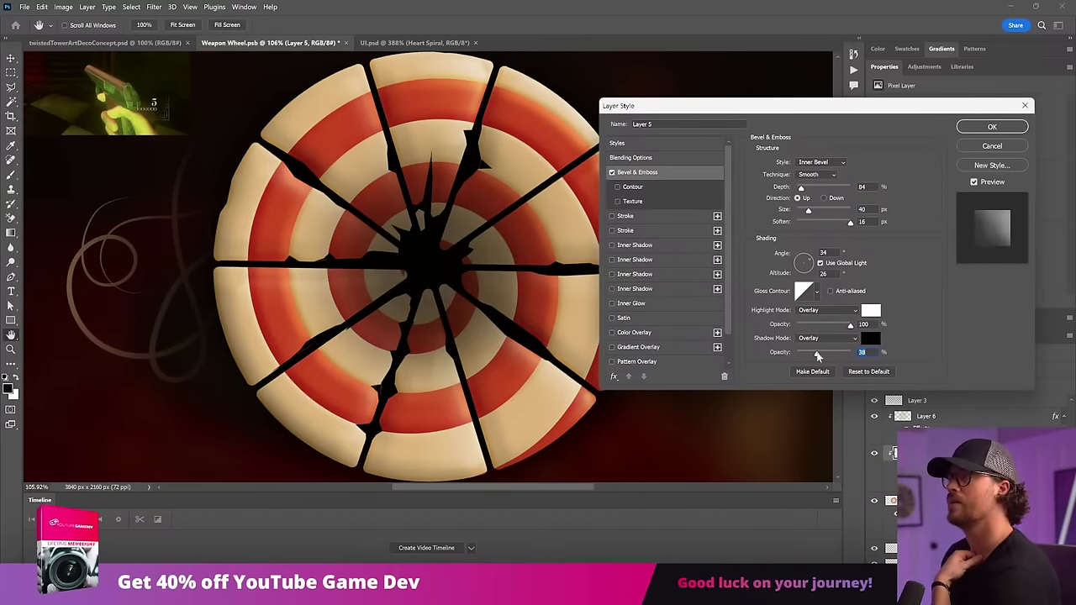
left_click(984, 127)
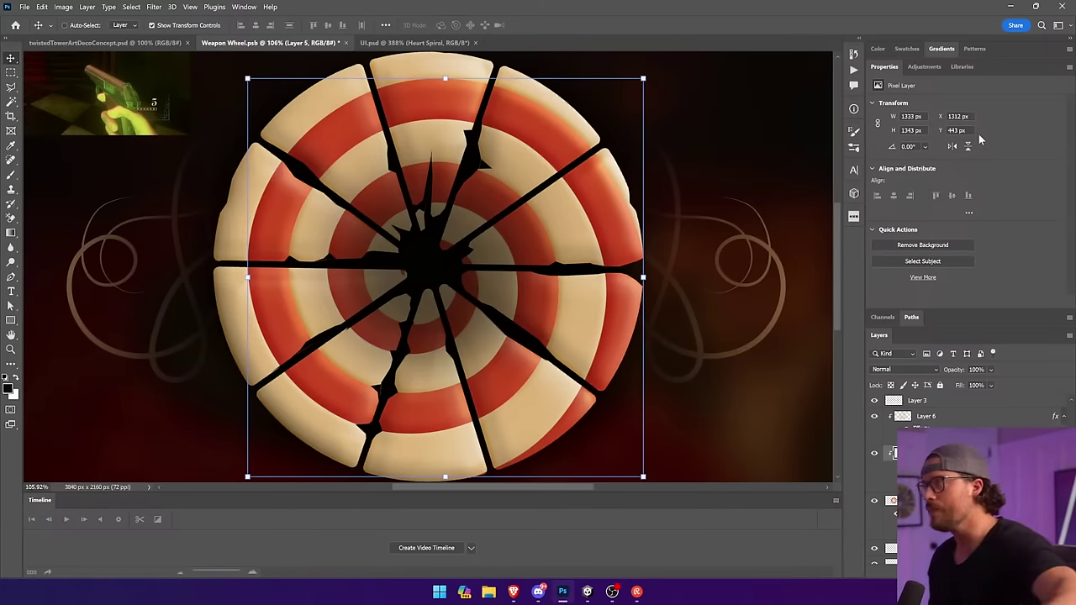
Deselect the layer and review the whole wheel composition at 25% zoom.
key("ctrl+minus")
key("ctrl+minus")
key("ctrl+minus")
key("ctrl+minus")
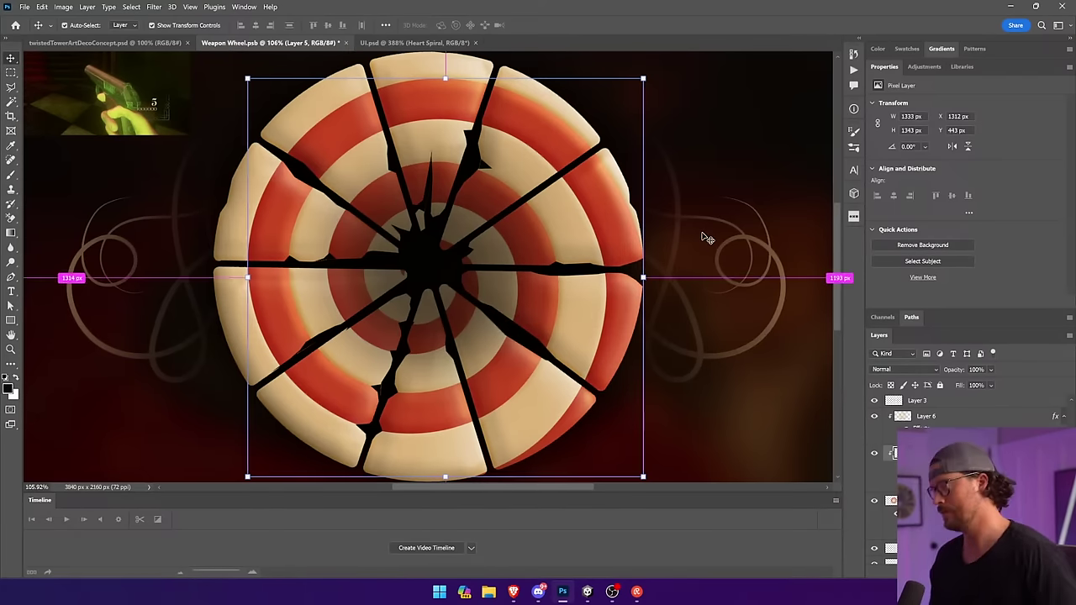
left_click(707, 239)
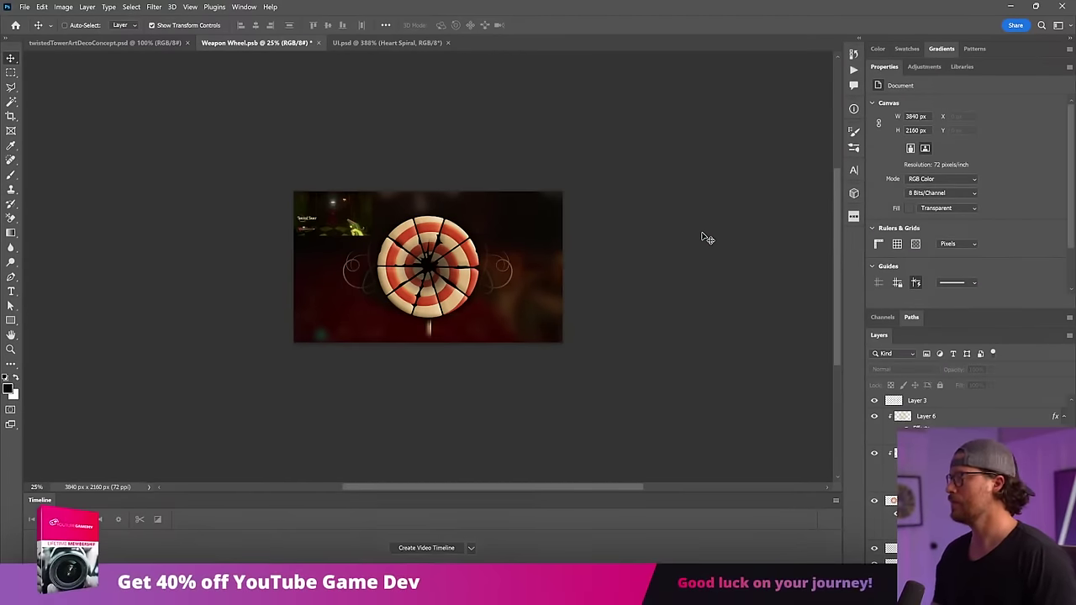
Set the Heart Spiral layer's bevel highlight and shadow modes to Overlay, with shadow opacity at about 19%.
left_click(435, 264)
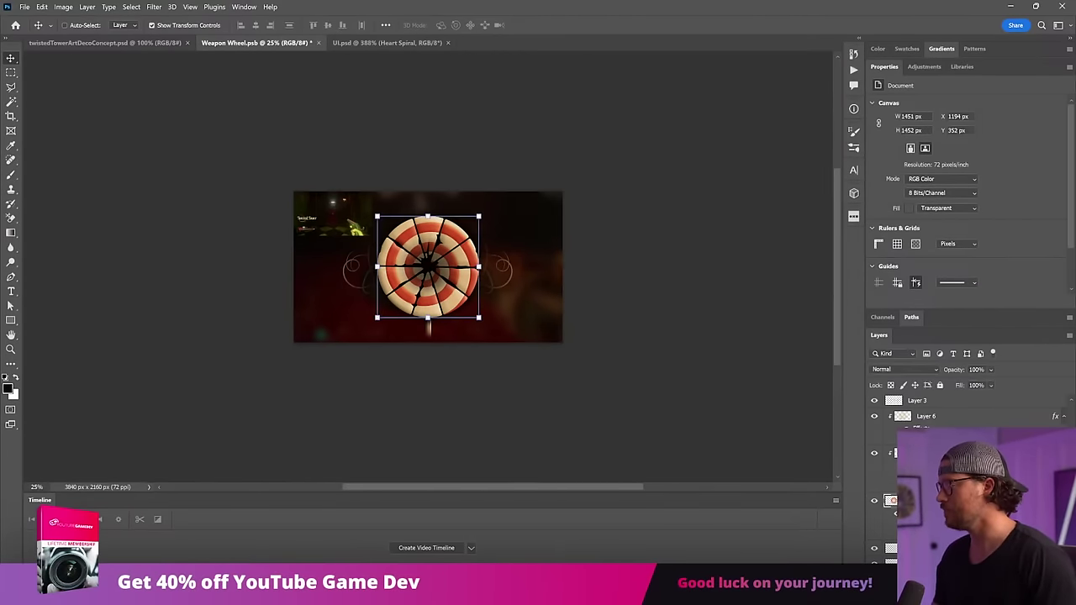
key("ctrl+z")
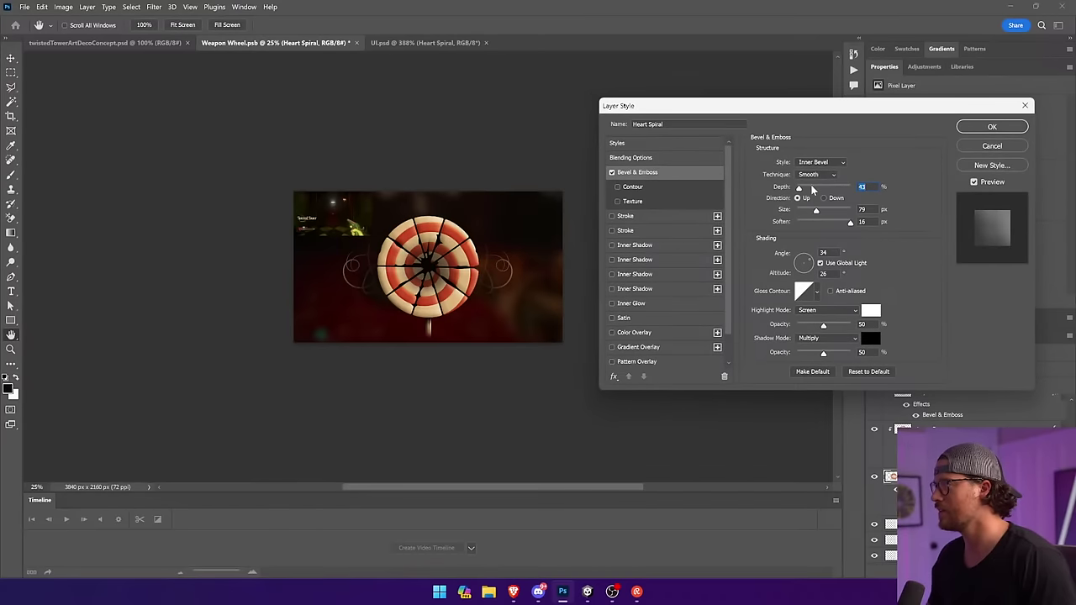
left_click(817, 341)
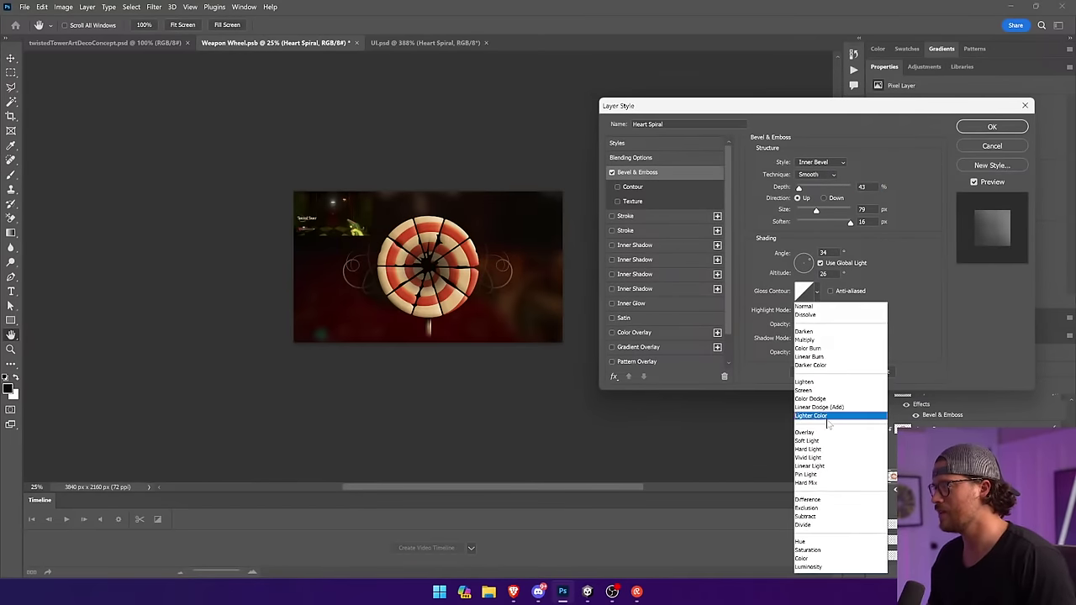
left_click(824, 430)
left_click(820, 312)
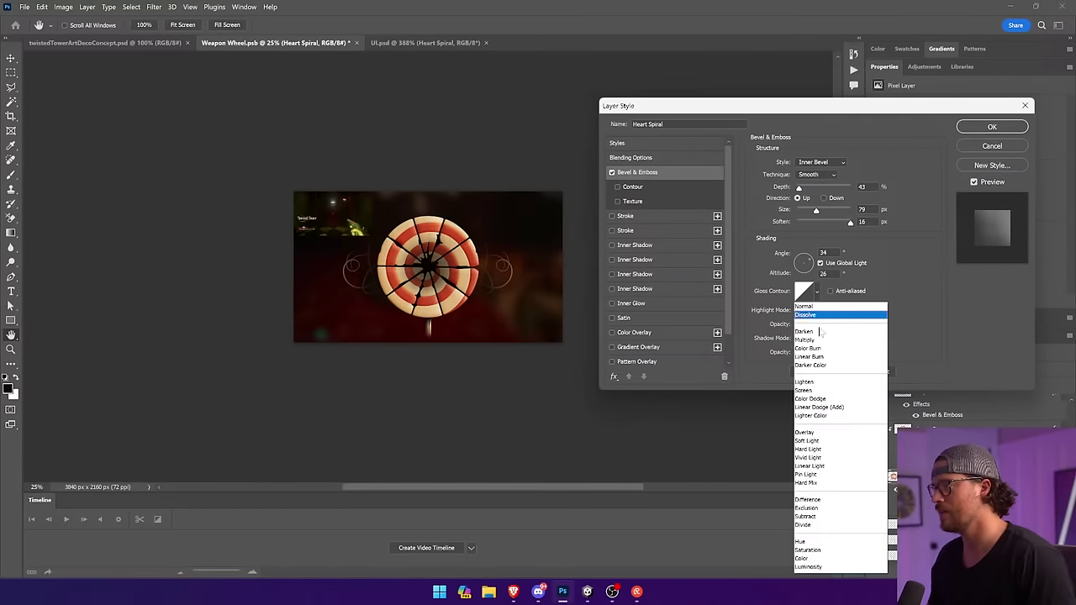
left_click(823, 432)
left_click(809, 354)
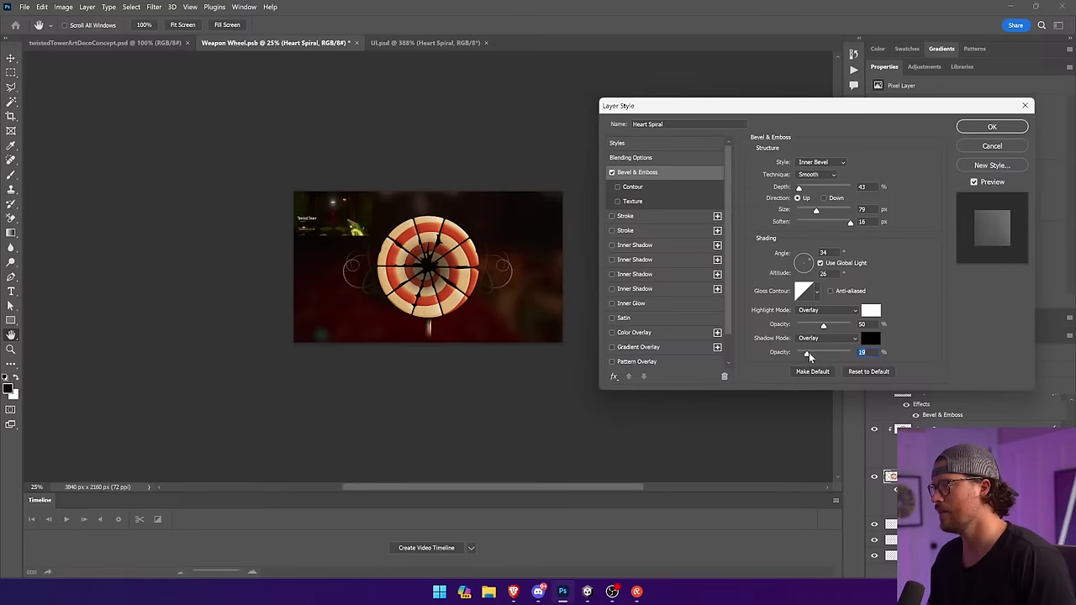
left_click(992, 126)
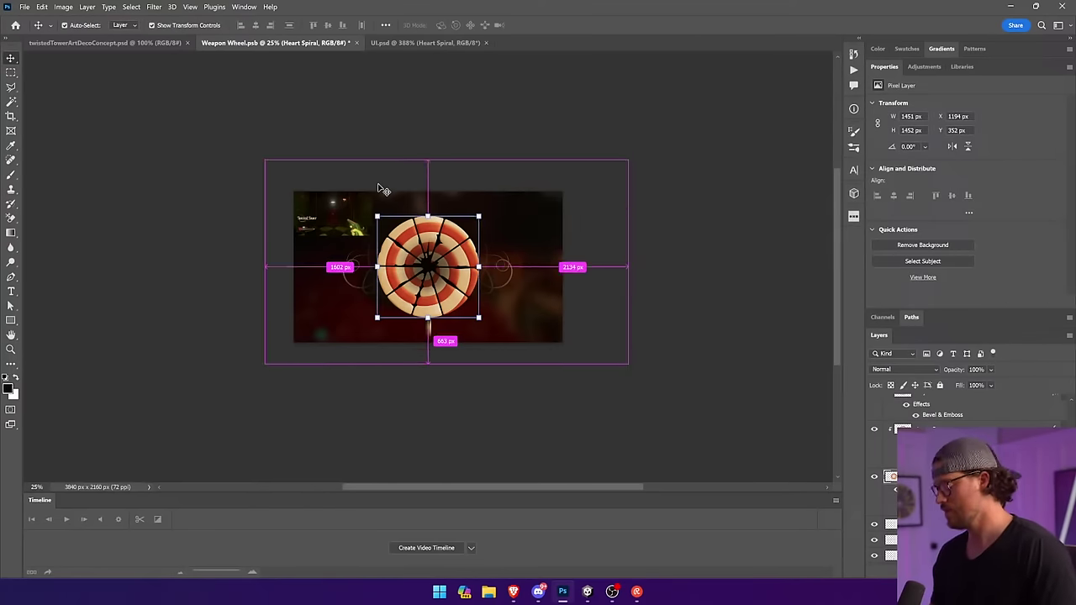
Examine the whole wheel composition at several zoom levels, ending at 50%.
key("ctrl+minus")
key("ctrl+minus")
key("ctrl+plus")
key("ctrl+plus")
key("ctrl+plus")
key("ctrl+plus")
key("ctrl+plus")
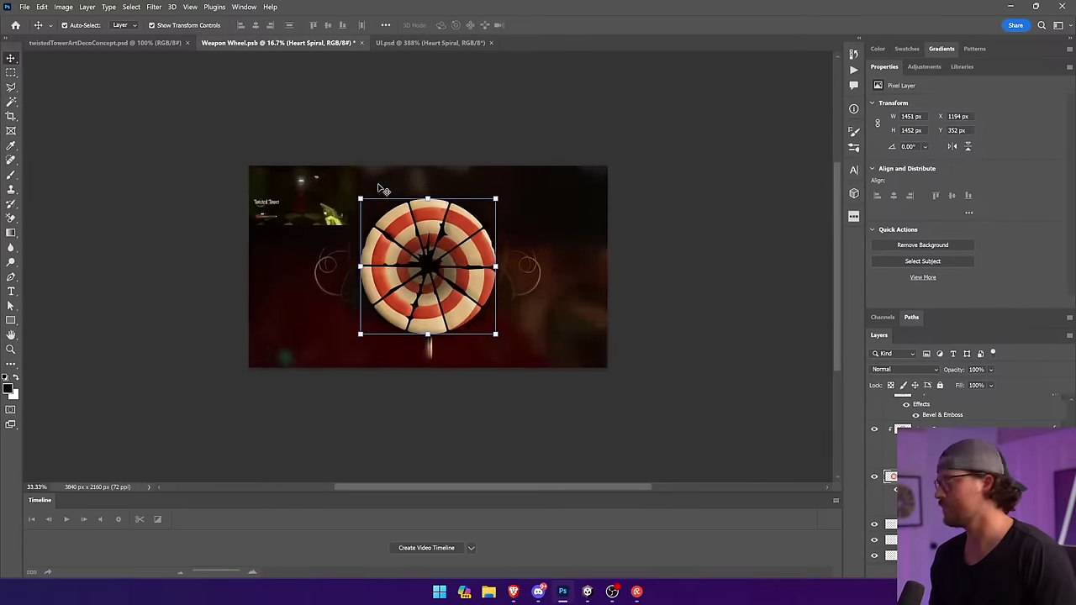
key("ctrl+minus")
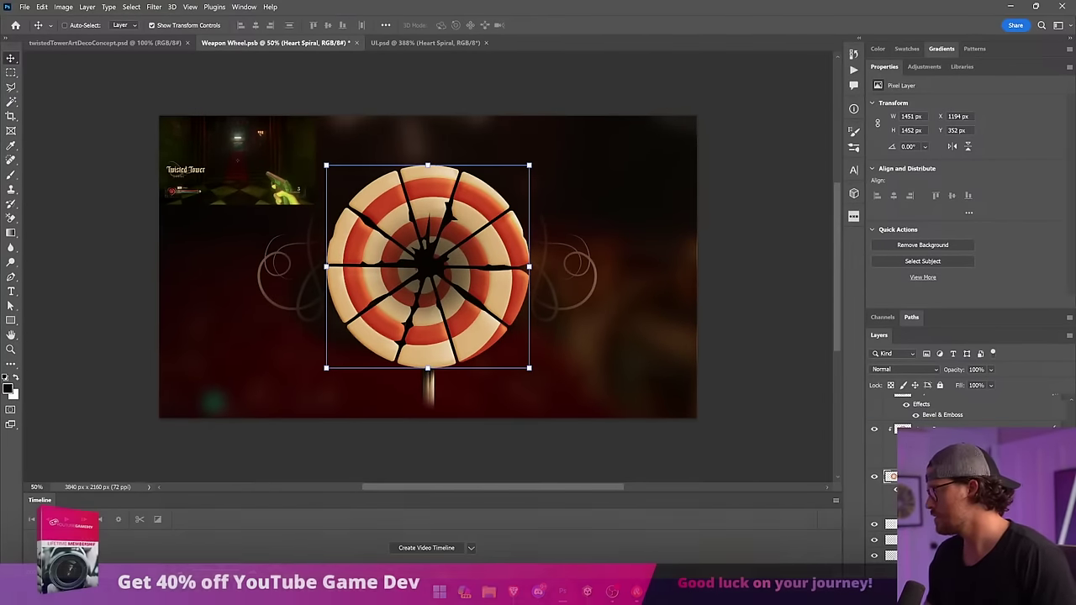
Convert the Heart Spiral layer and its clipped layers into one smart object and duplicate it twice.
scroll(967, 471, "up", 2)
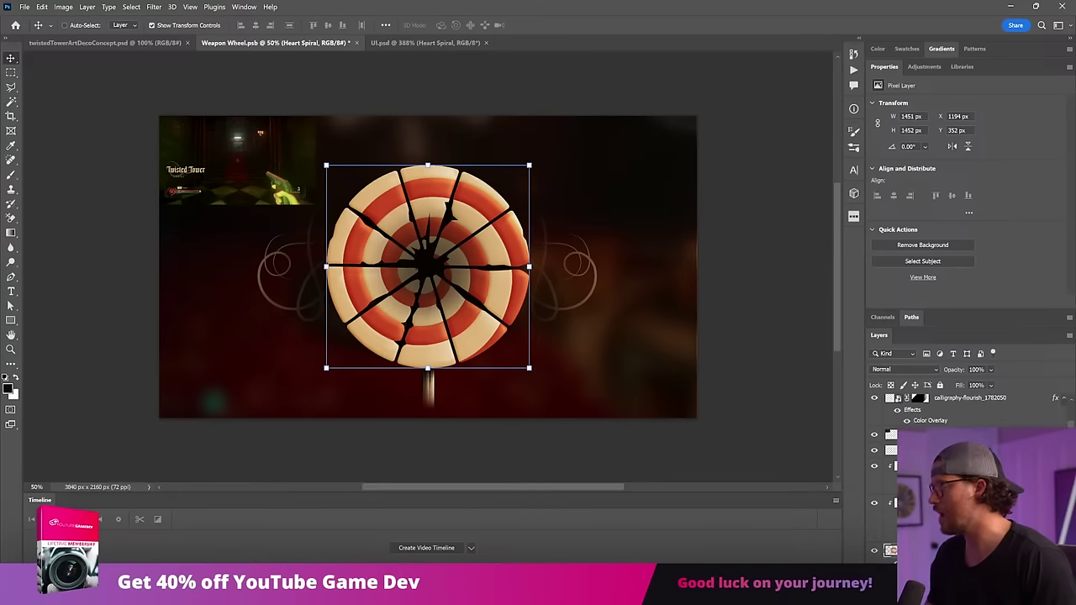
left_click(935, 467, "shift")
right_click(935, 466)
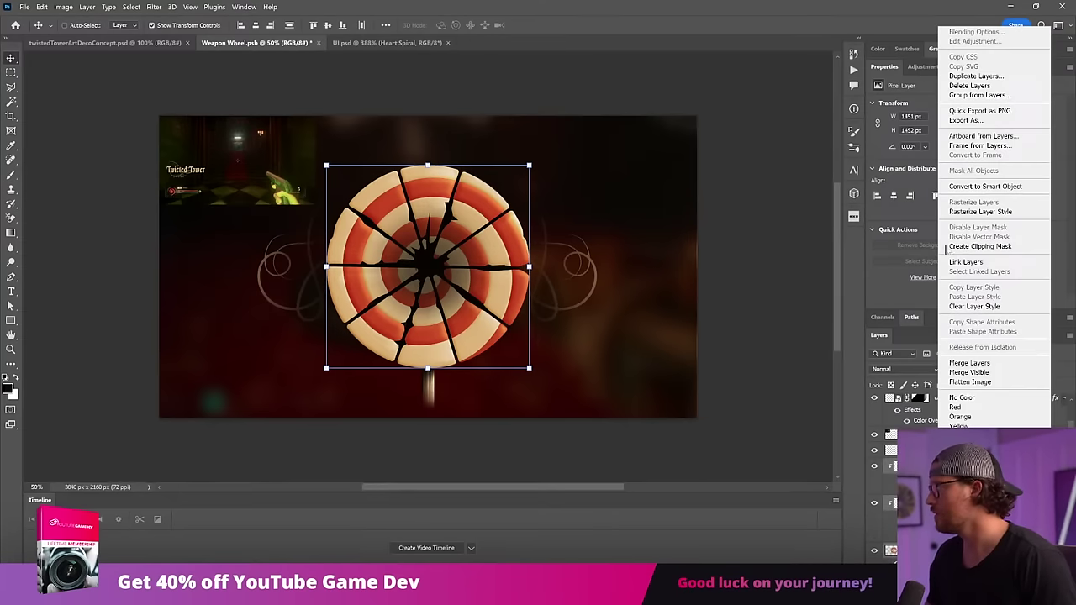
left_click(974, 186)
key("ctrl+j")
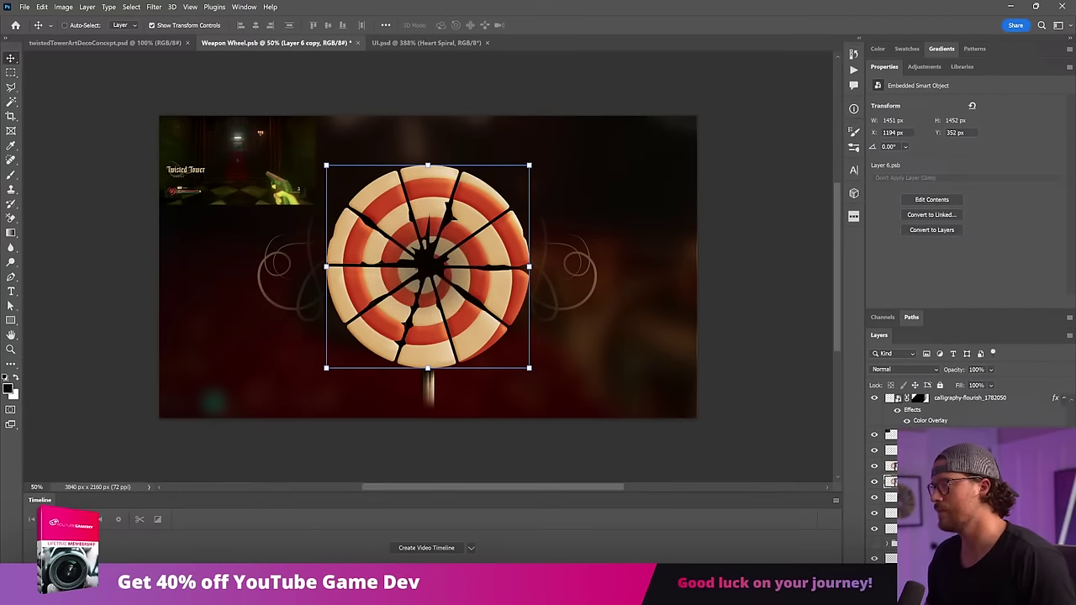
key("ctrl+j")
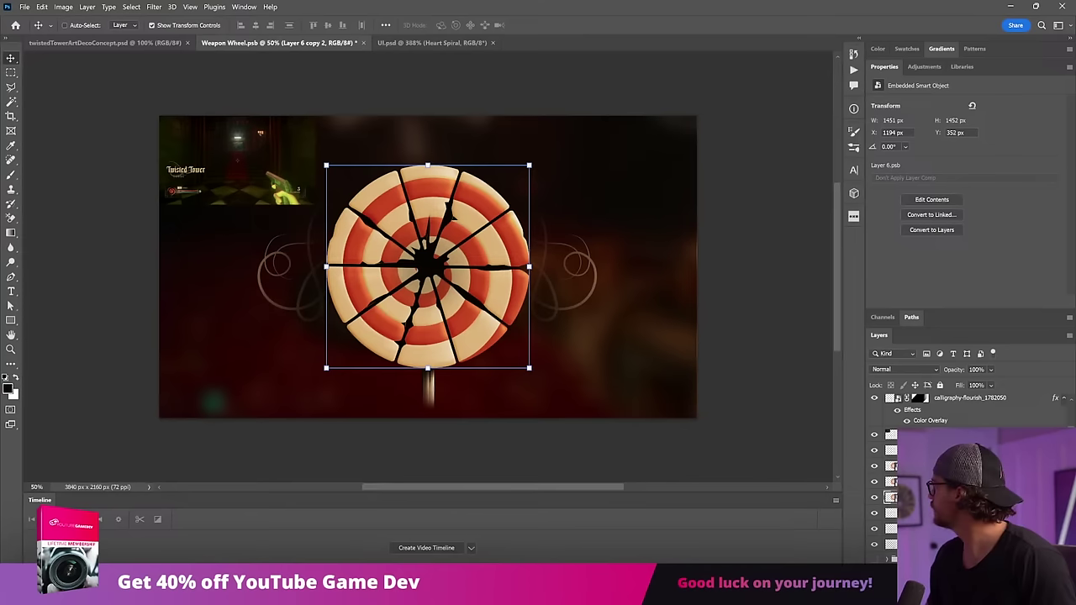
Combine the three stacked wheel smart objects into a single smart object and add a layer mask to it.
right_click(934, 469)
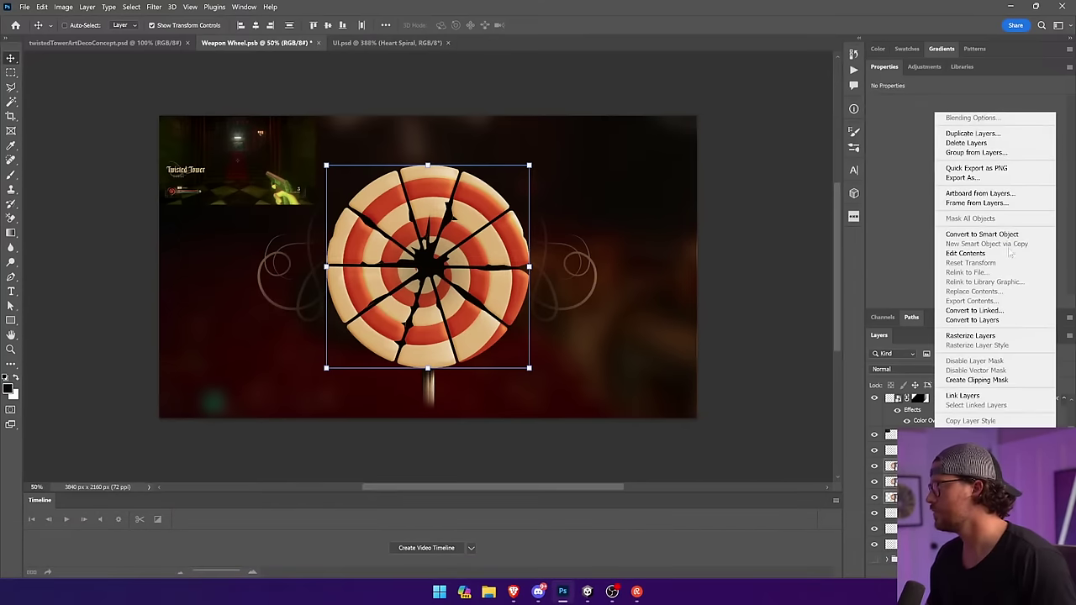
left_click(1010, 234)
left_click(956, 573)
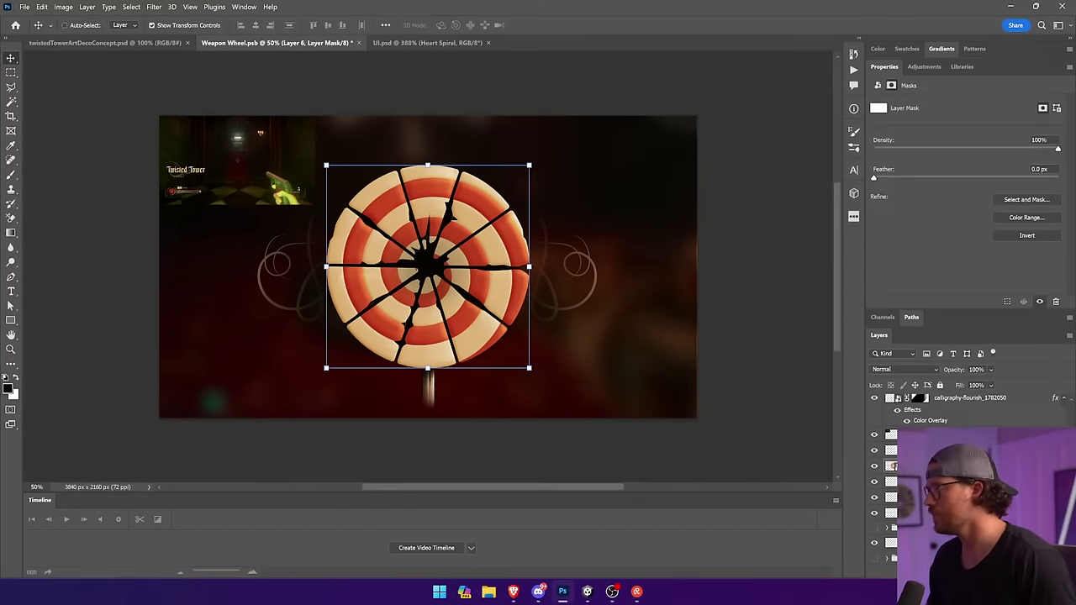
Paint black on the wheel's mask over its centre with a soft 1000 px brush at 53% opacity and 22% flow, and deselect the layer.
left_click(3, 176)
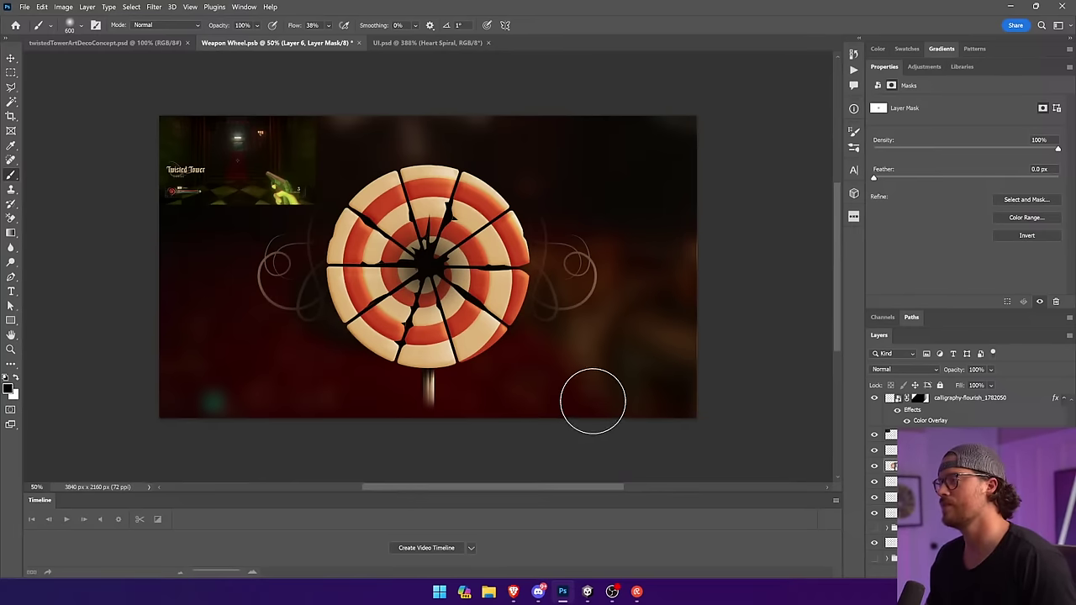
key("bracketright")
key("bracketright")
key("bracketright")
key("bracketright")
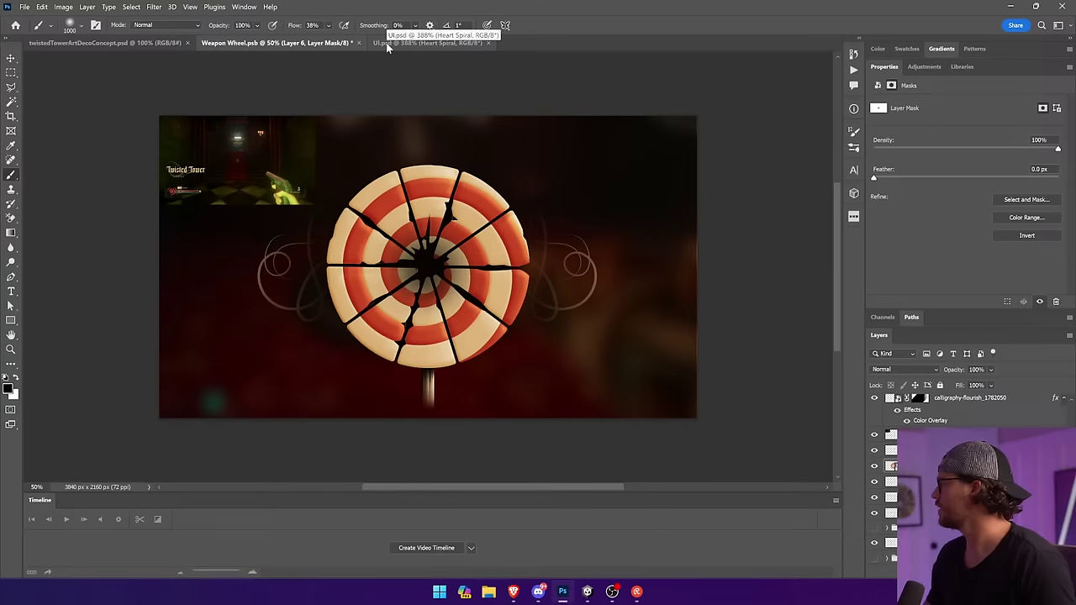
left_click(329, 27)
left_click_drag(341, 39, 334, 39)
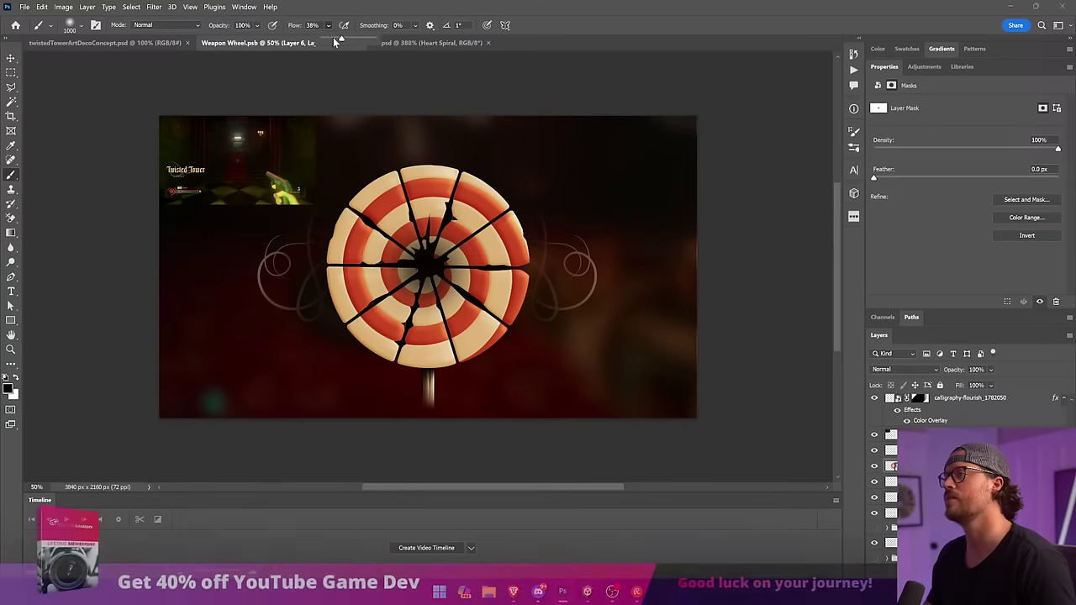
left_click_drag(257, 25, 263, 44)
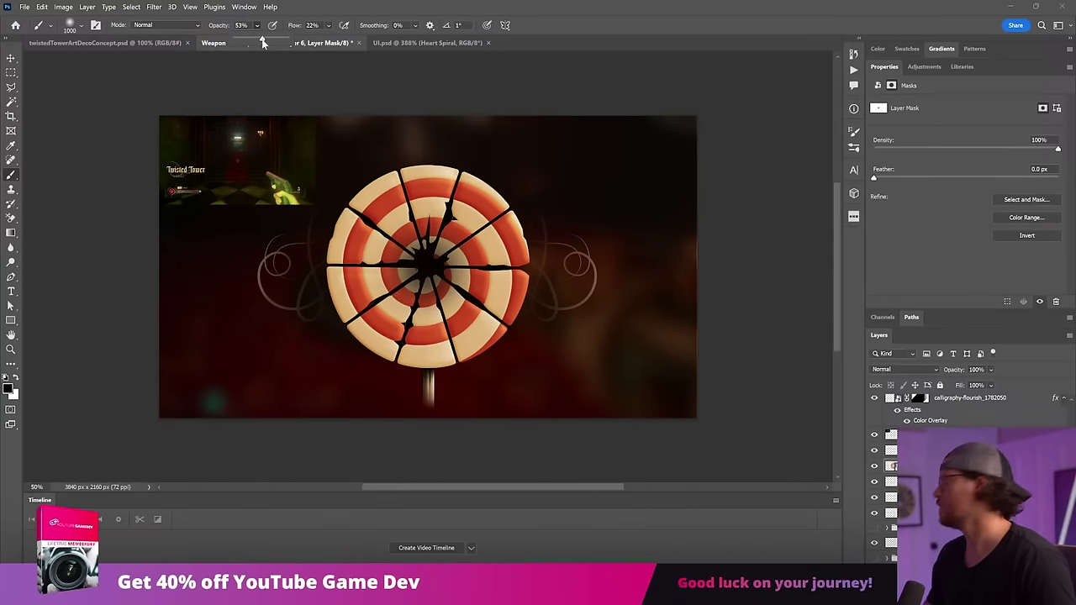
left_click(429, 257)
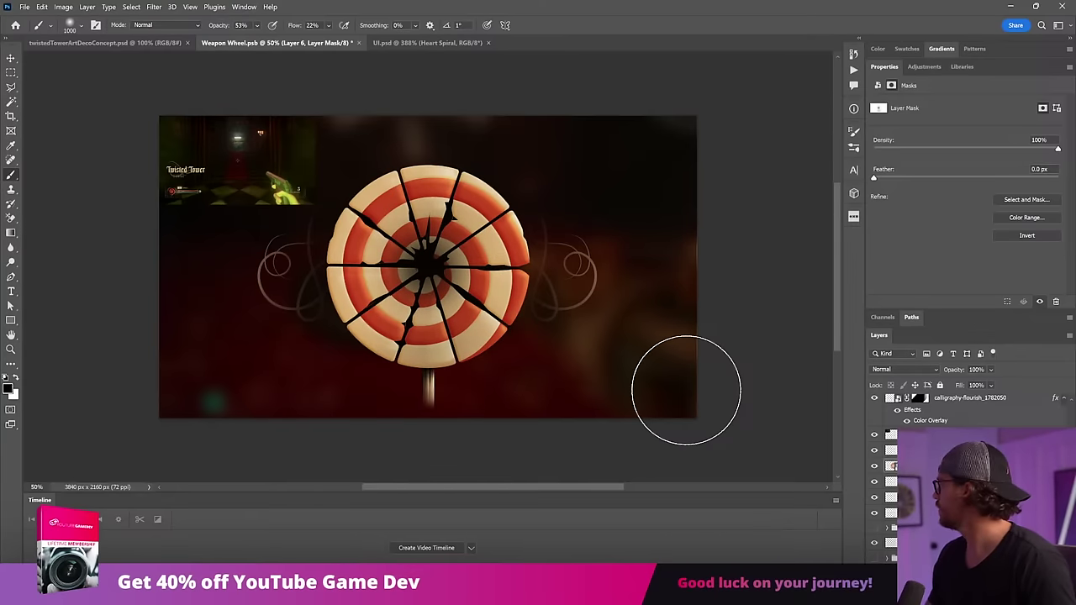
key("v")
left_click(782, 336)
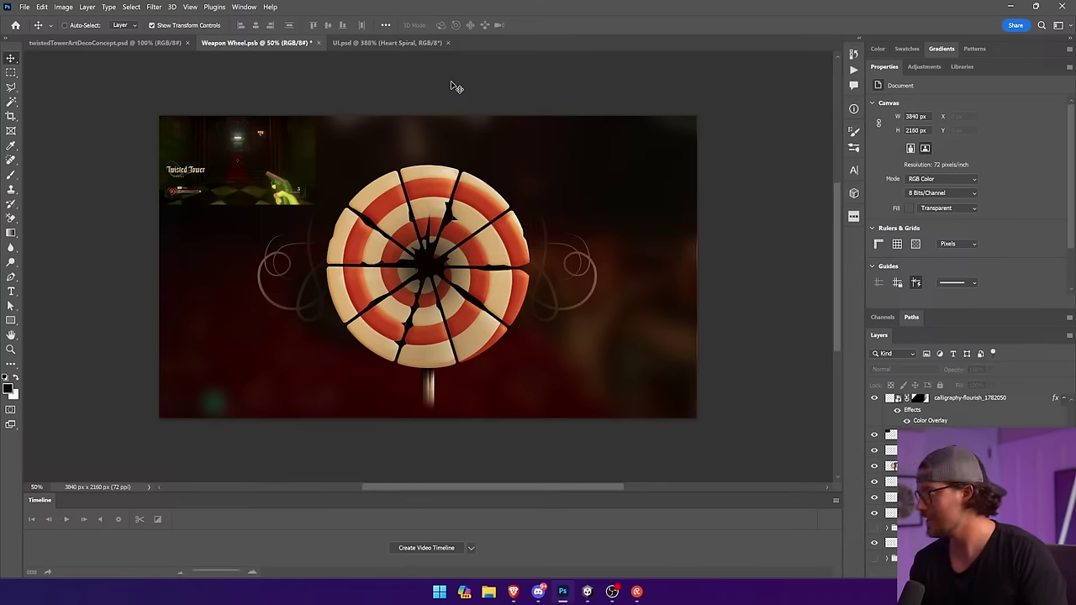
key("XF86AudioLowerVolume")
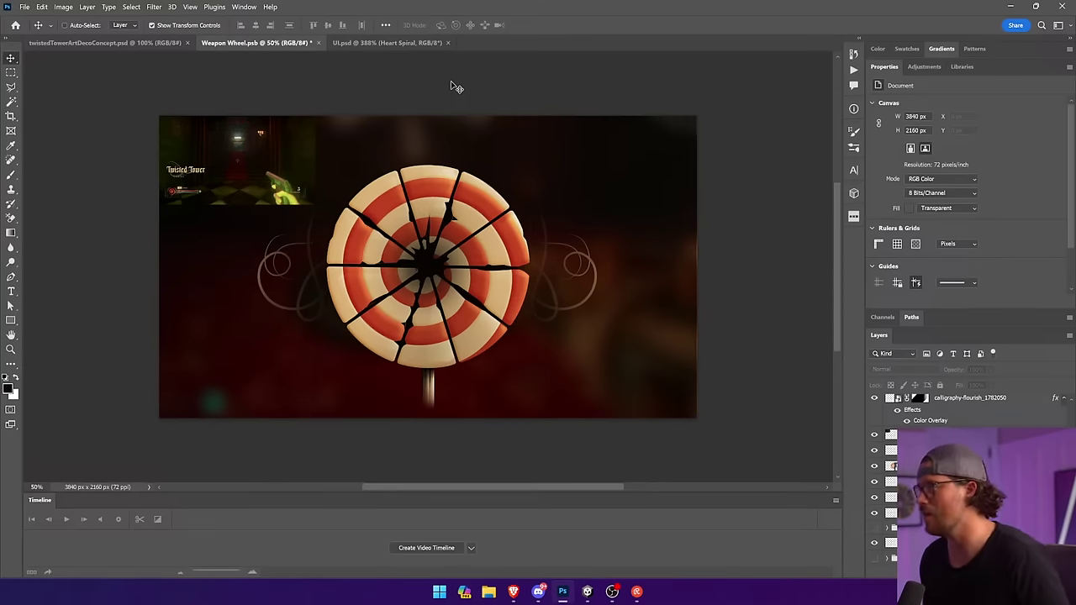
left_click(476, 212)
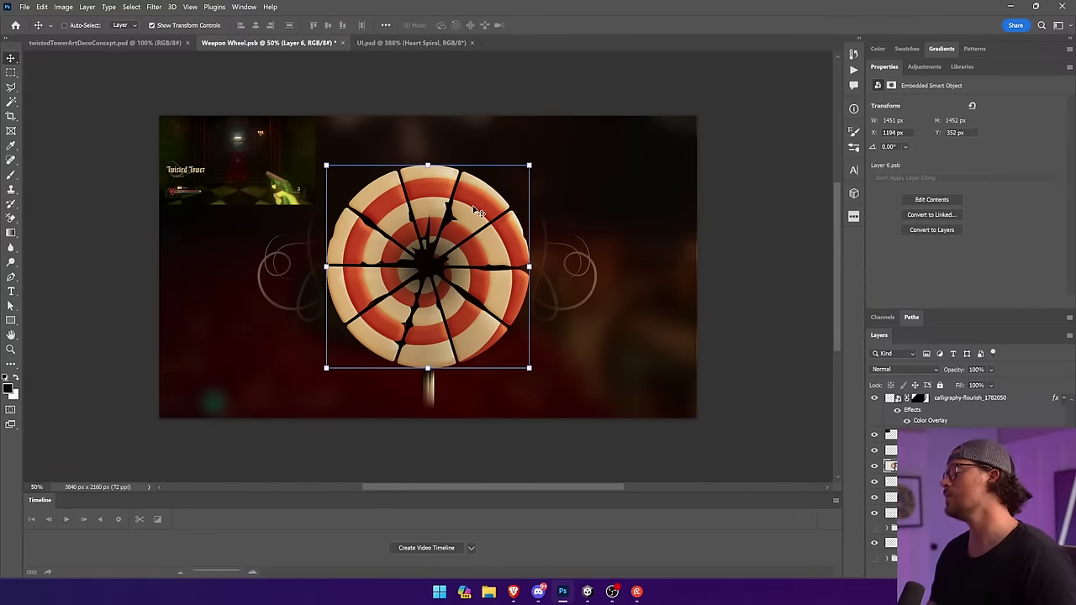
Switch to the UI.psd document and look over its column of weapon graphics, from the axe down to the revolver.
left_click(369, 43)
left_click_drag(523, 181, 466, 322)
key("ctrl+0")
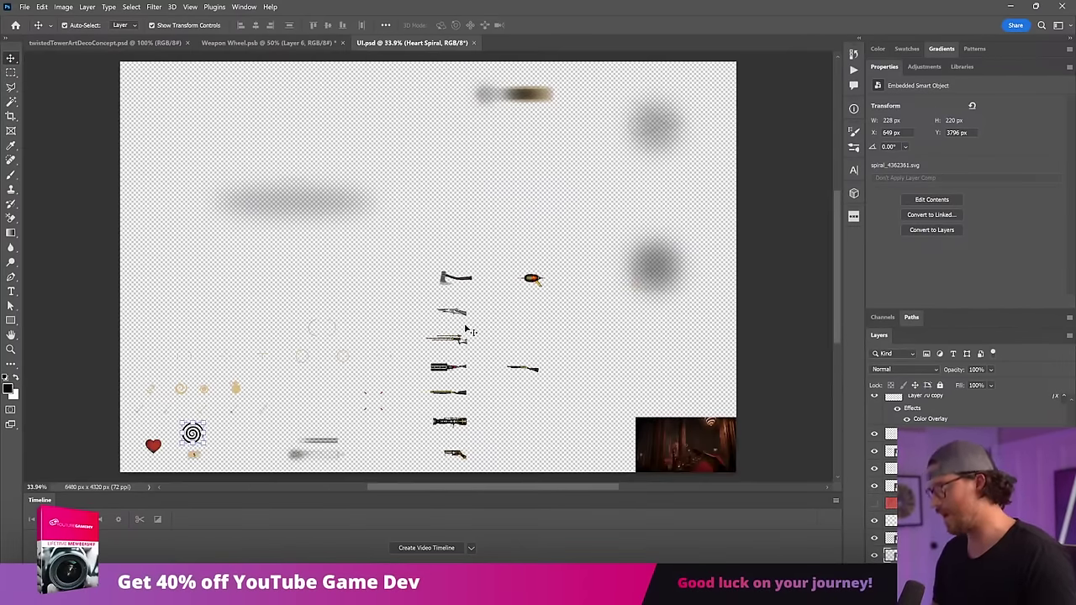
key("z")
left_click_drag(537, 233, 309, 502)
key("v")
left_click(498, 448)
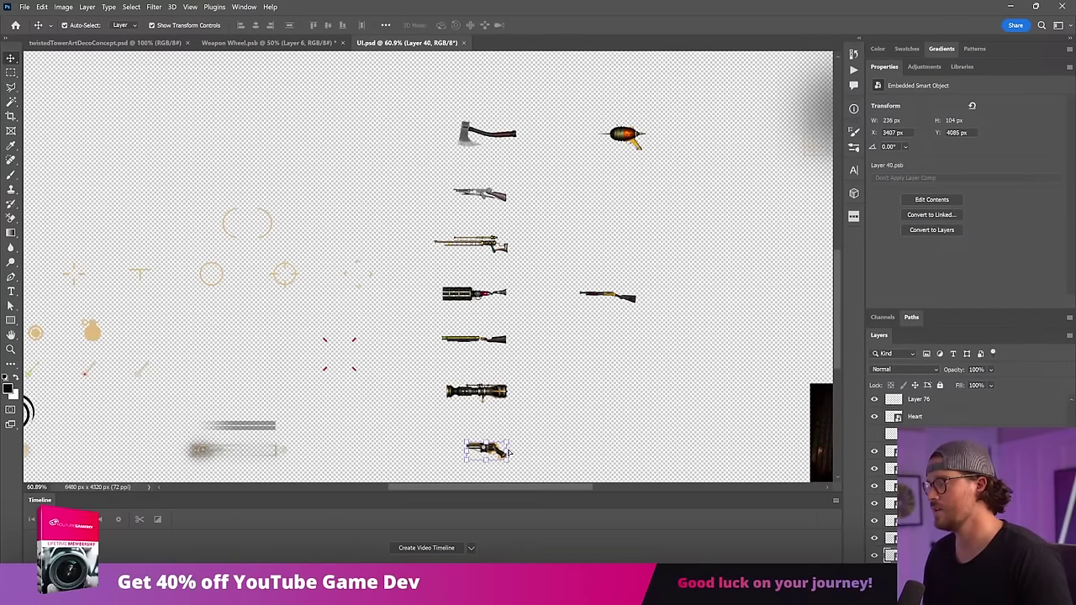
Duplicate the axe layer from UI.psd into Weapon Wheel.psb and return to the Weapon Wheel document.
left_click(502, 148)
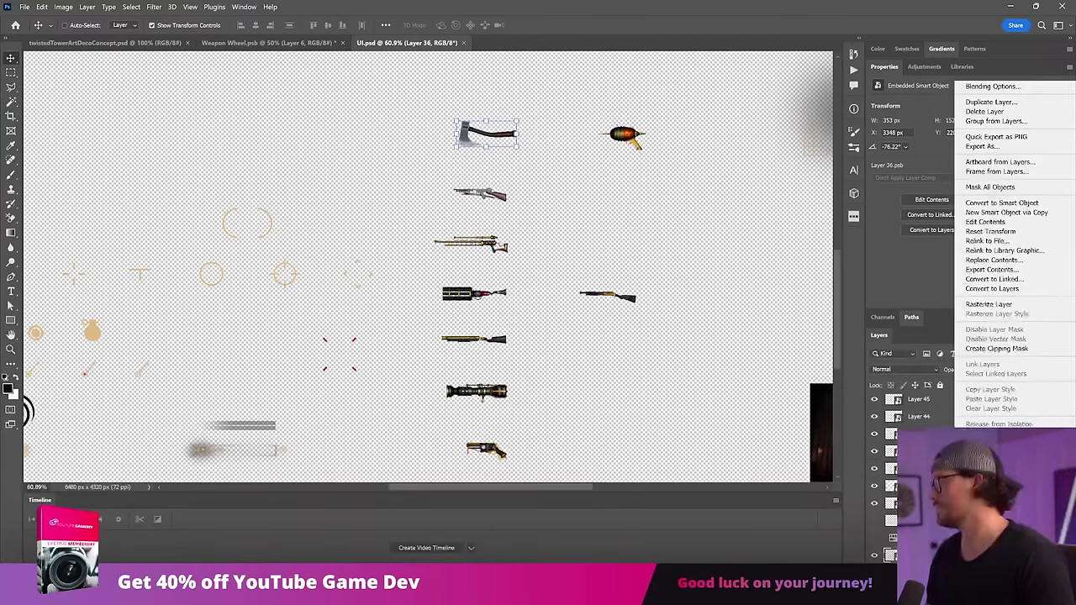
right_click(954, 555)
left_click(974, 111)
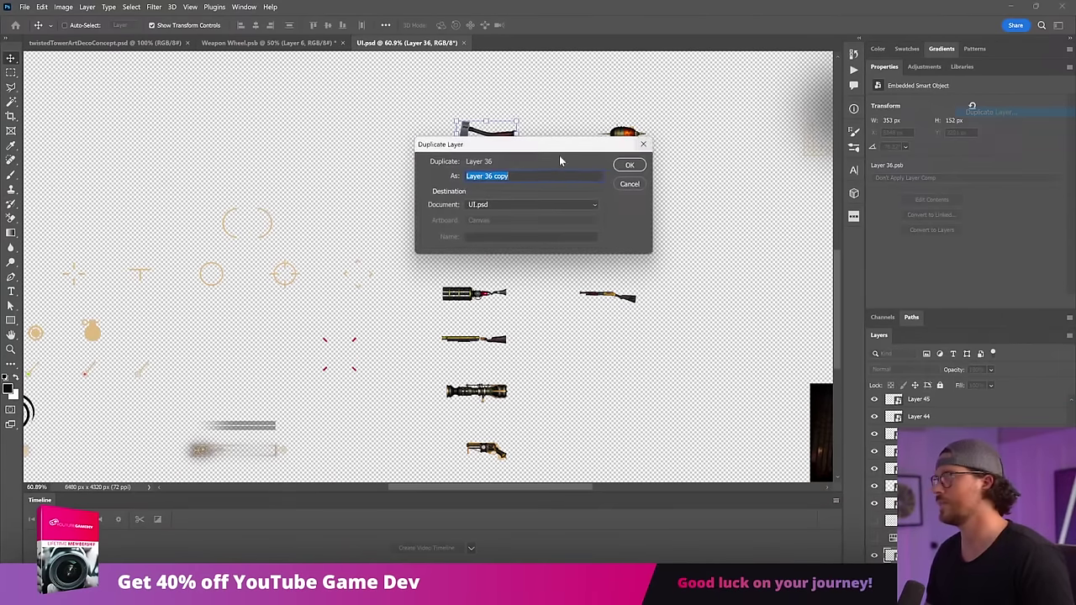
left_click(497, 207)
left_click(513, 224)
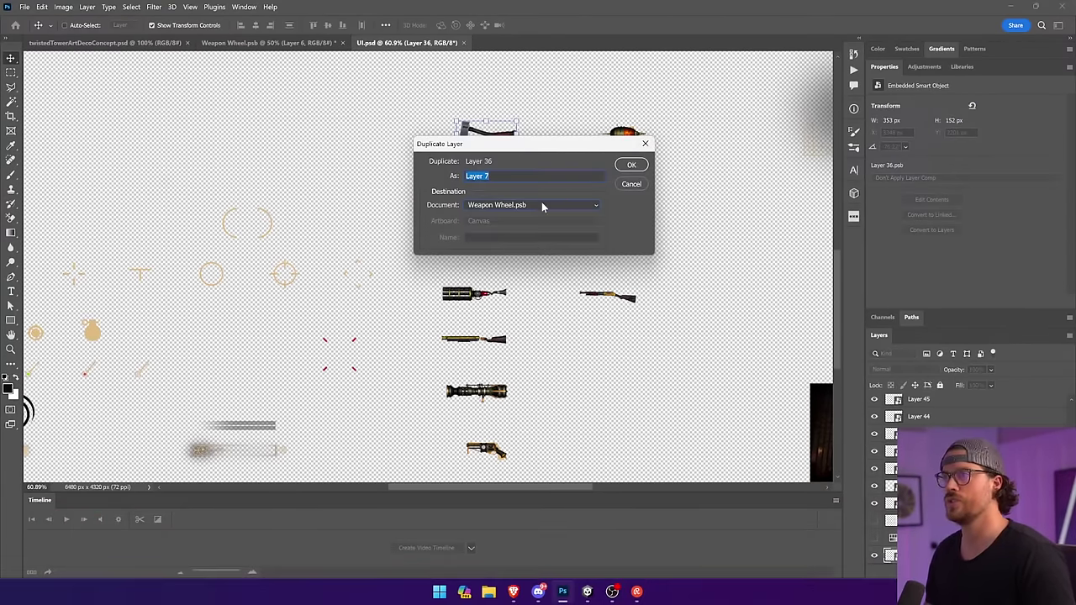
left_click(630, 164)
left_click(316, 45)
Move the axe onto the wheel's uppermost segment and rotate it upright to 13.78°.
left_click_drag(550, 241, 552, 150)
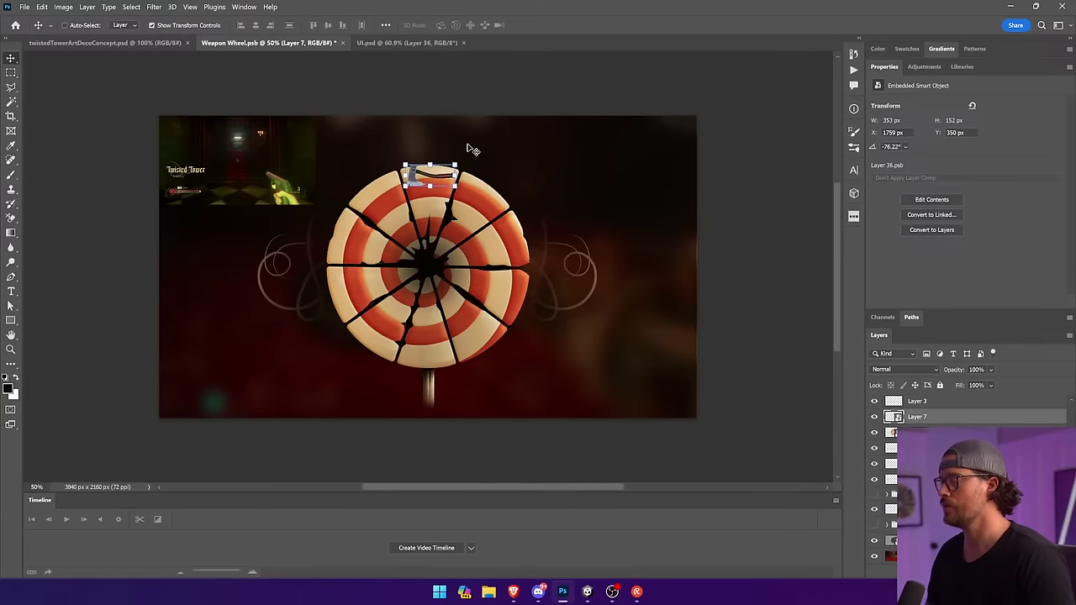
left_click_drag(465, 153, 493, 202)
key("Return")
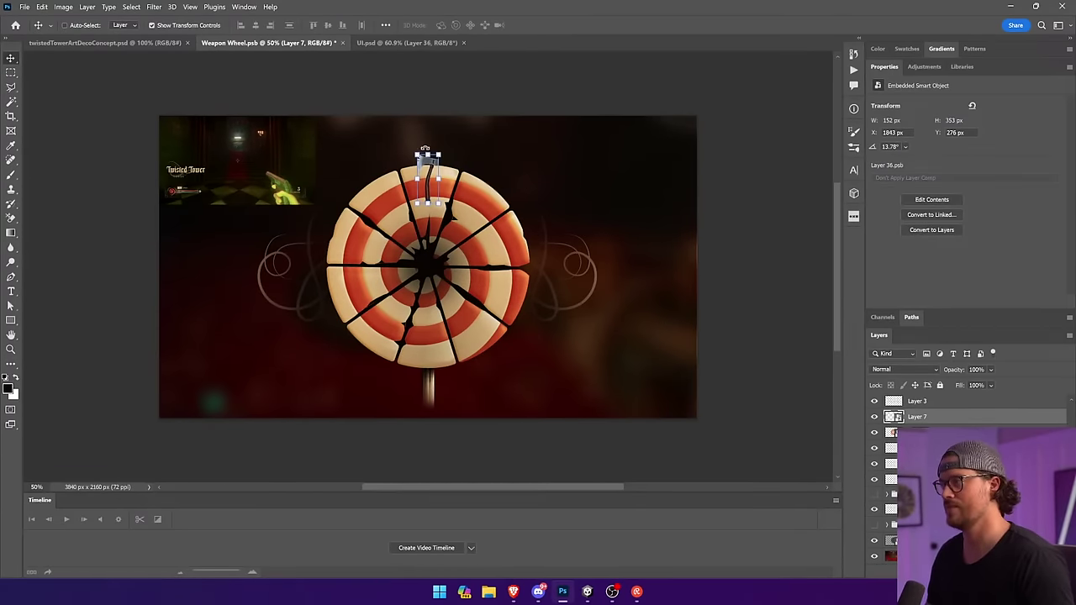
Enlarge the axe proportionally to about 200 × 463 px.
key("ctrl+t")
left_click_drag(426, 149, 437, 112)
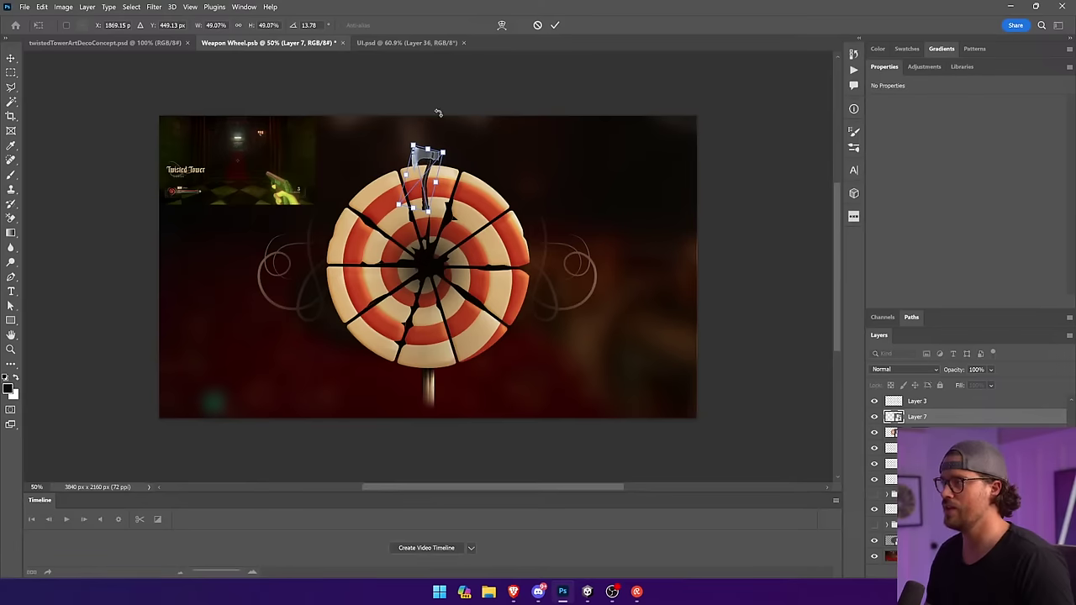
key("Return")
Check the axe's detail up close and position it over the wheel's uppermost segment at about X 1829 px, Y 269 px.
left_click_drag(492, 192, 501, 199)
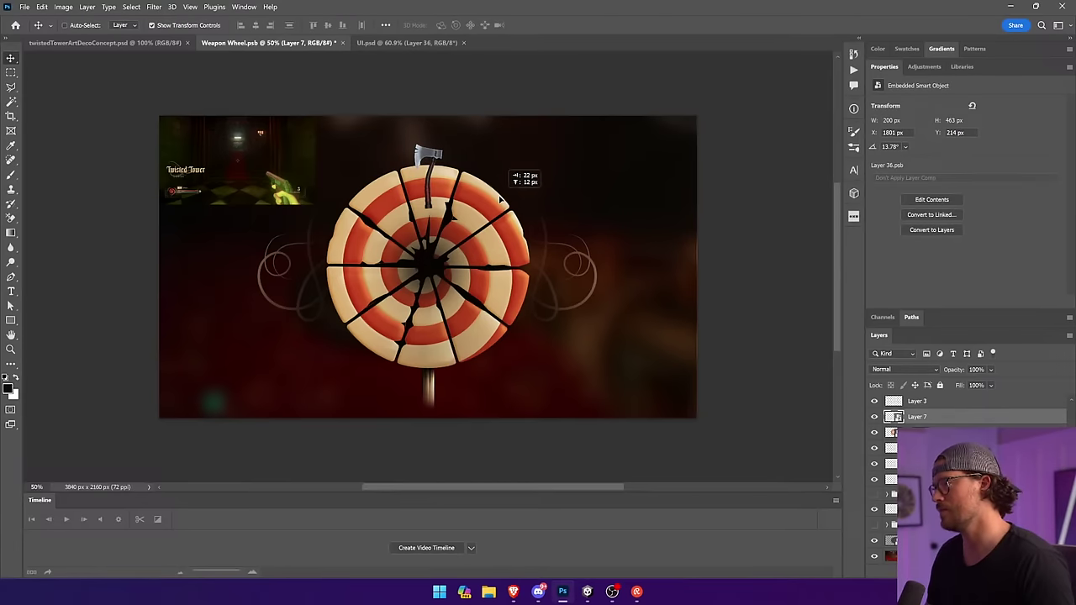
left_click_drag(409, 134, 467, 180)
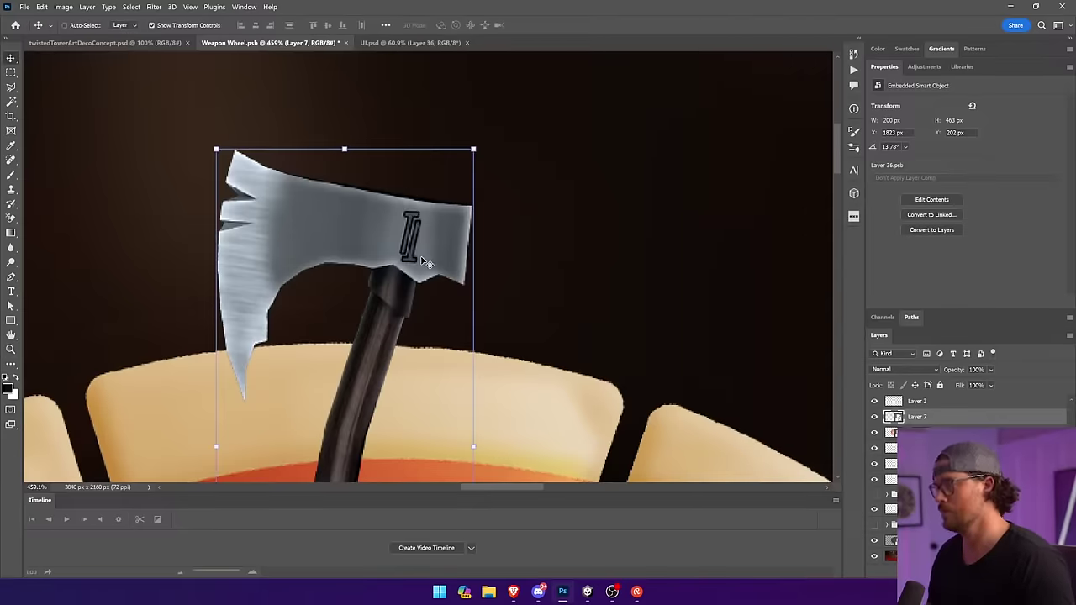
key("ctrl+0")
scroll(426, 263, "down", 1)
left_click_drag(511, 243, 514, 258)
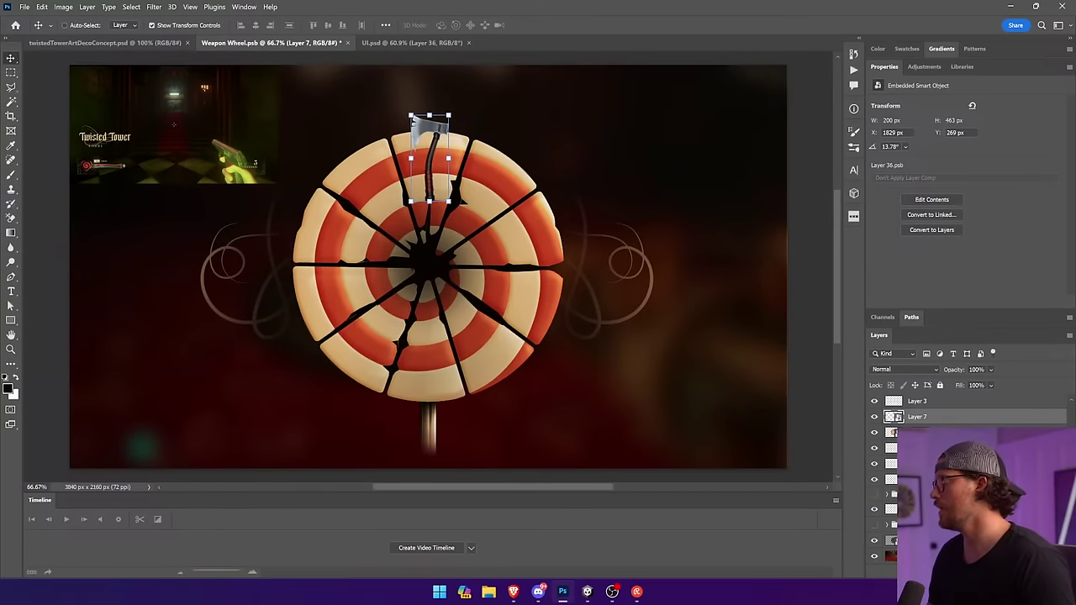
Add a drop shadow to the axe layer with a size of 92 px.
left_click(939, 571)
left_click(967, 561)
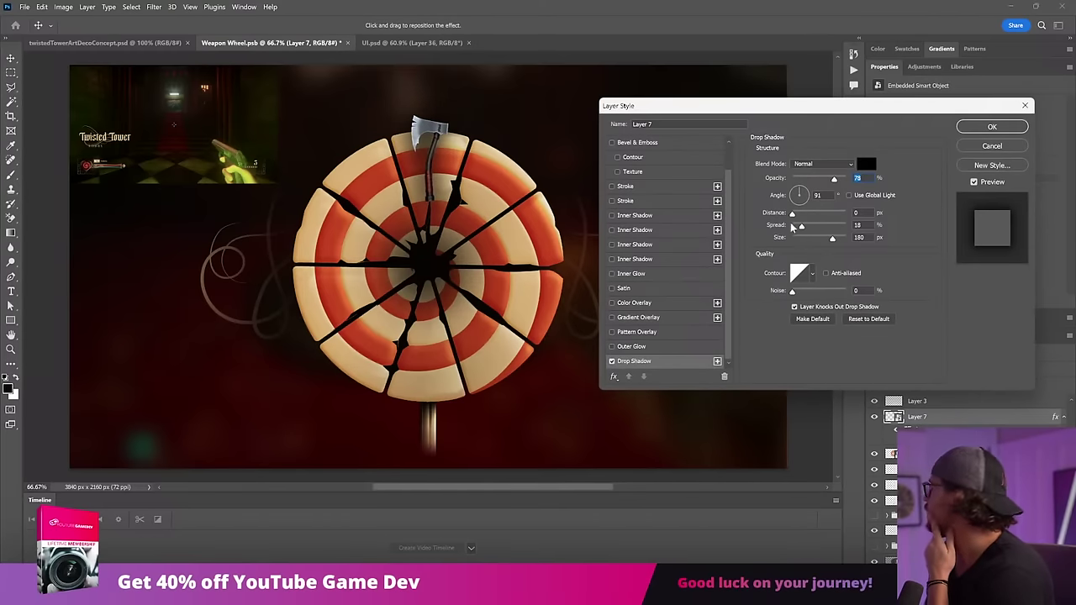
left_click_drag(838, 238, 816, 241)
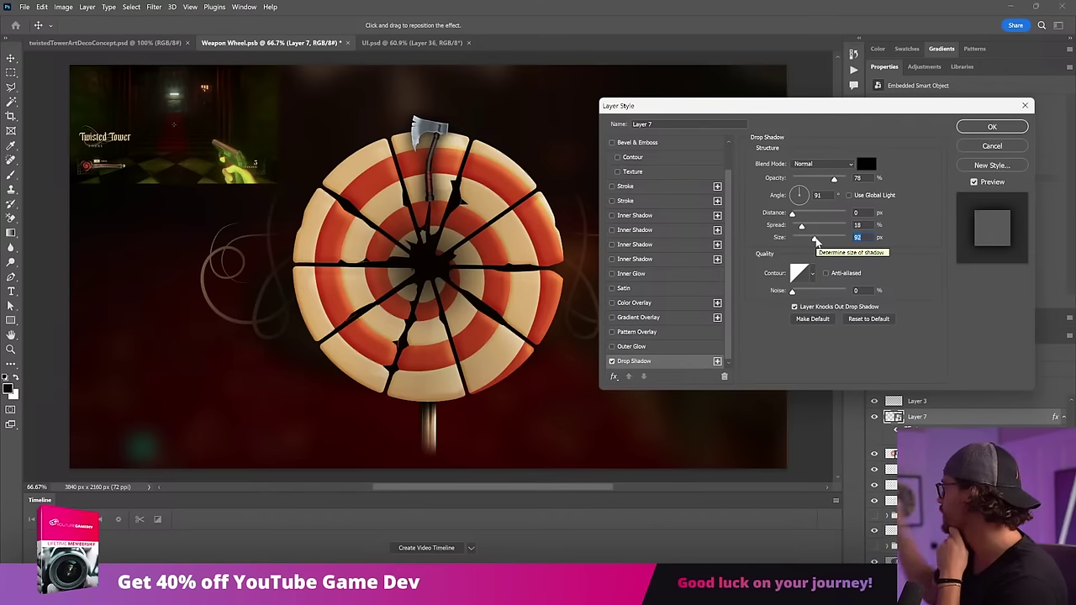
Change the axe's drop shadow colour to the cream e9d3b0 sampled from the wheel.
left_click(870, 167)
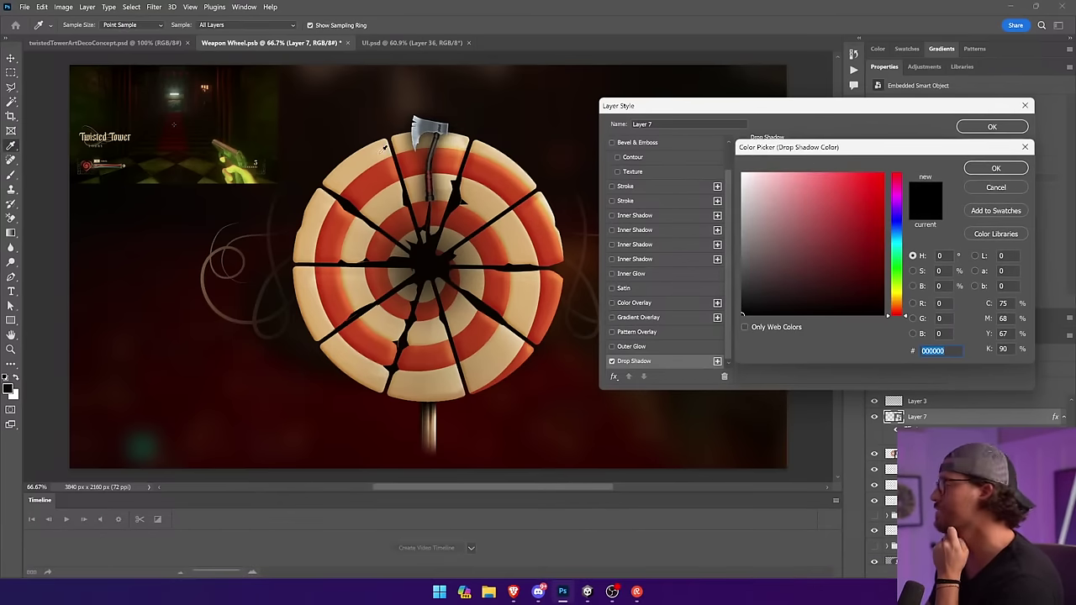
left_click(462, 140)
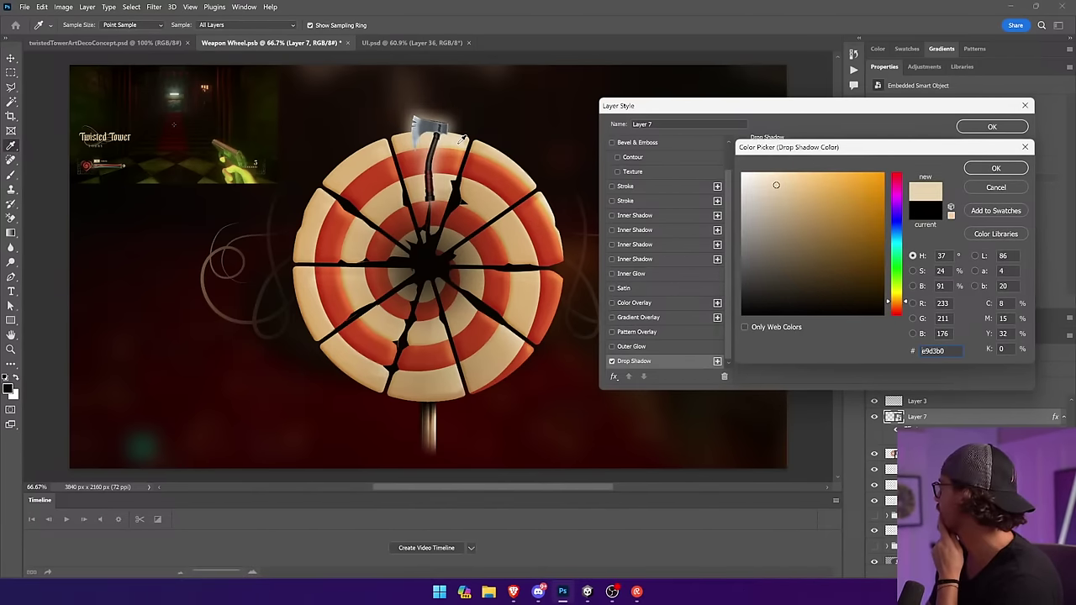
left_click(992, 168)
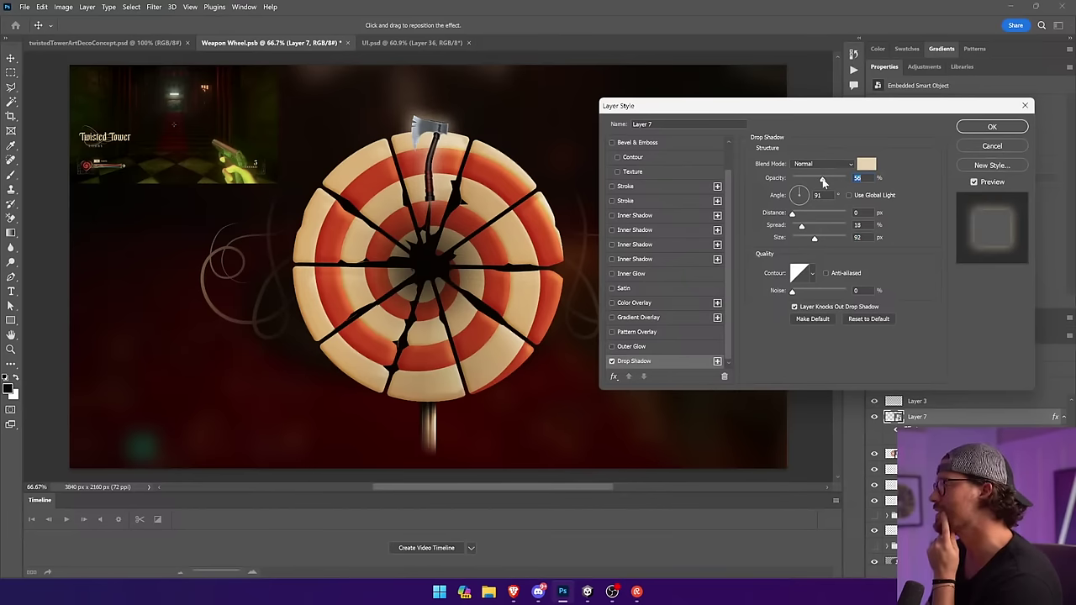
Set the axe's drop shadow to 147 px size, 35% opacity and 11% spread, and apply the layer style.
left_click(826, 237)
left_click(812, 179)
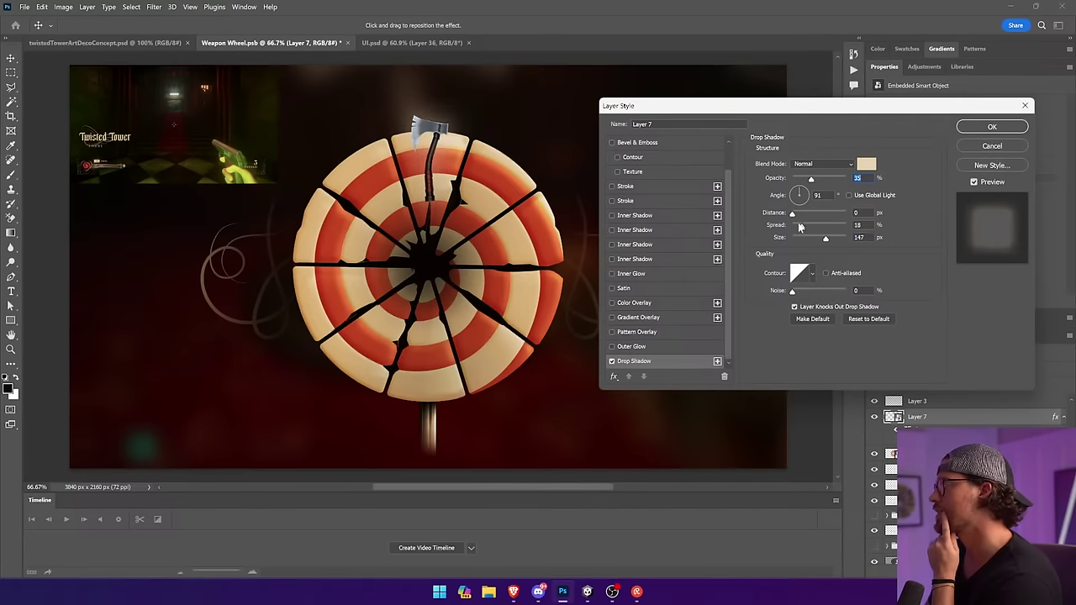
left_click_drag(800, 227, 799, 228)
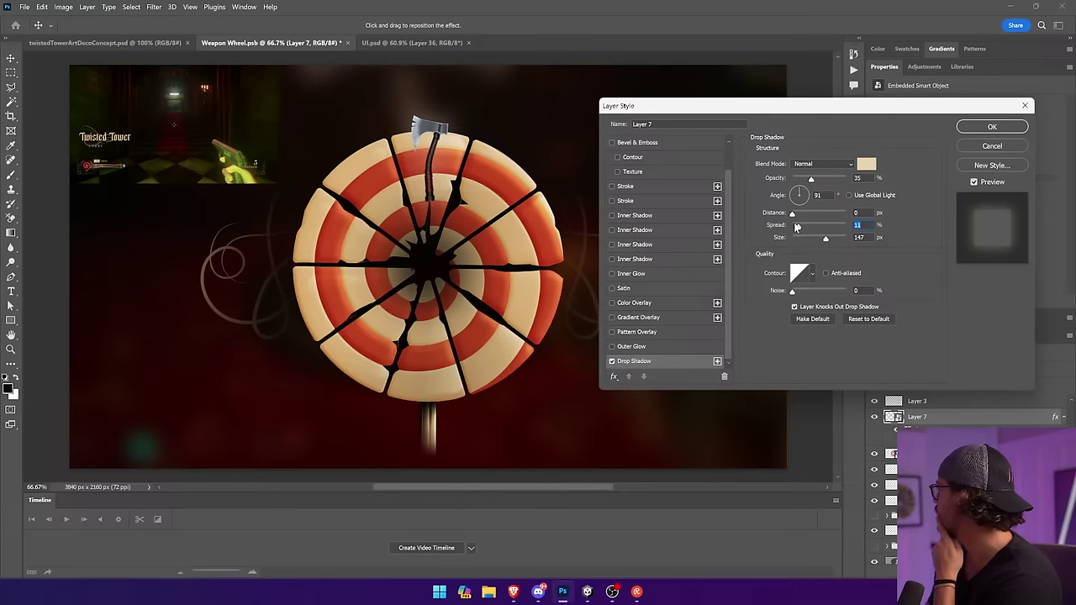
key("Return")
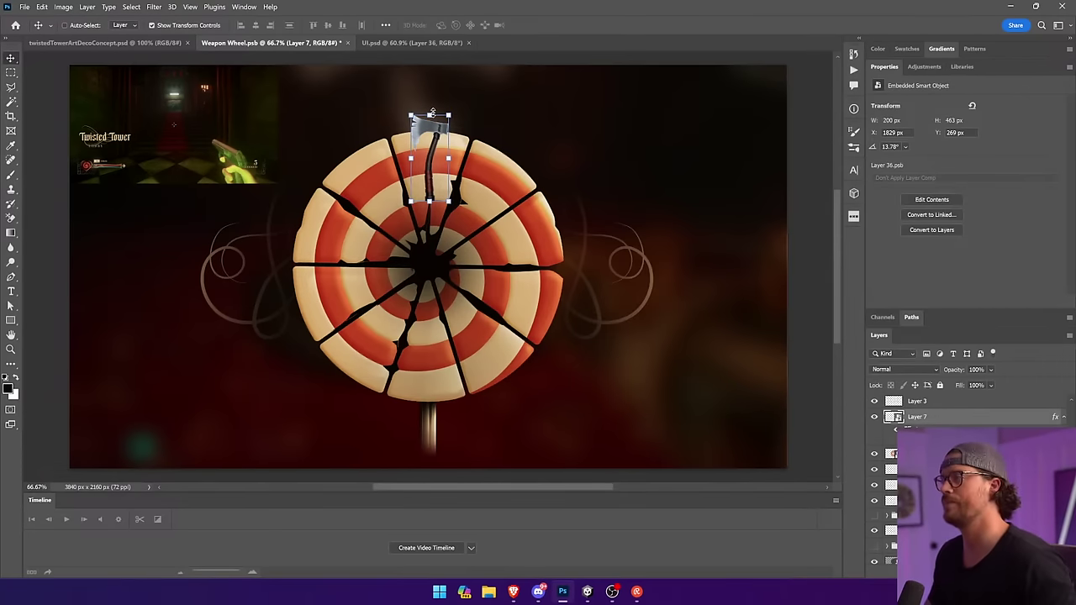
Enlarge the axe to 273 × 633 px and position it over the wheel's uppermost segment at about X 1782 px, Y 205 px.
left_click_drag(430, 132, 430, 101)
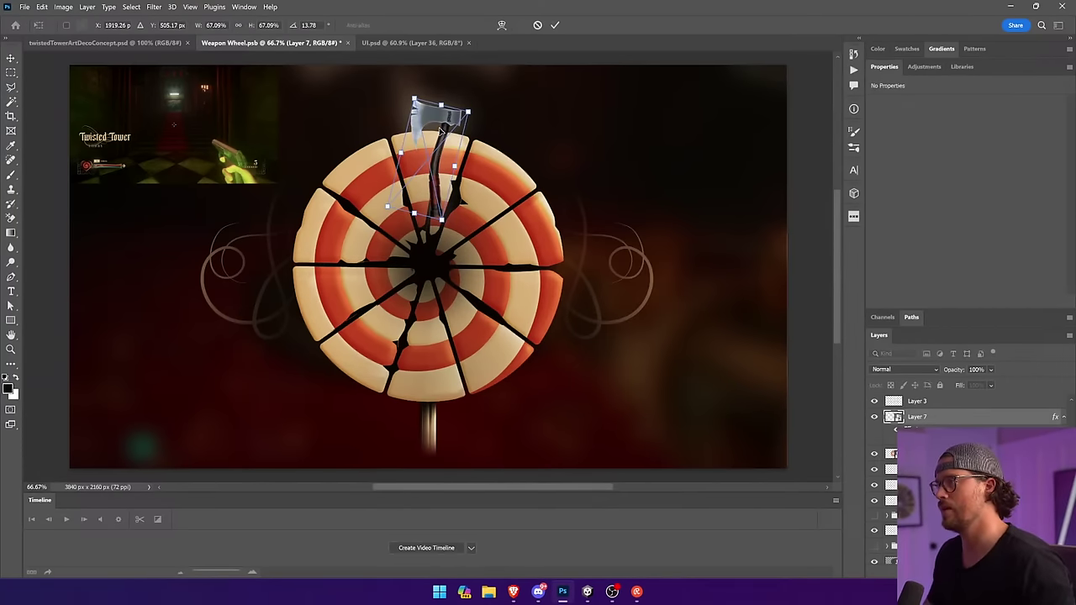
key("Return")
left_click_drag(525, 170, 517, 168)
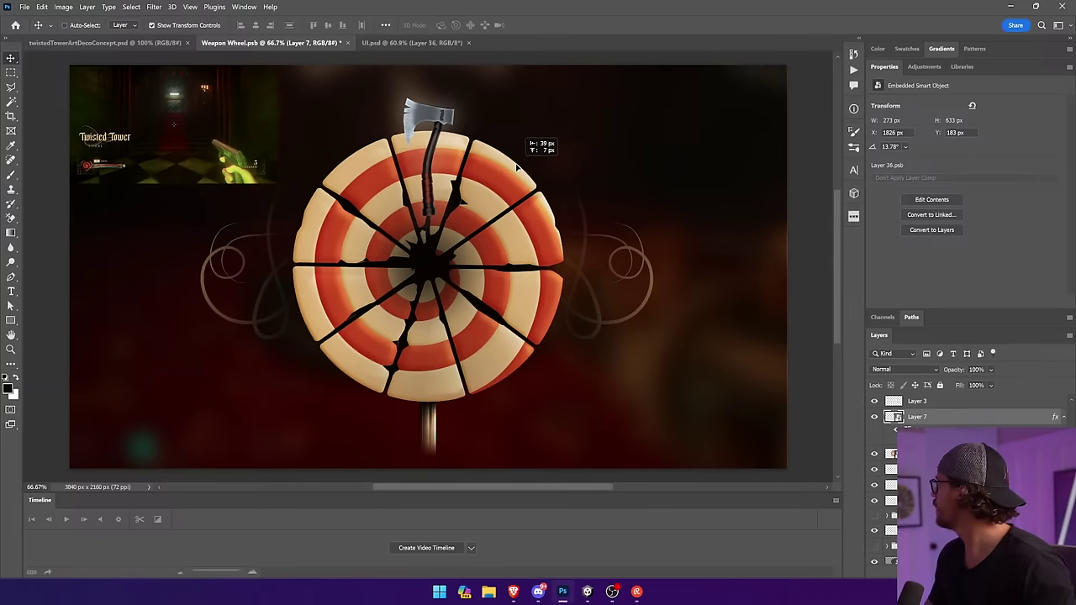
left_click_drag(517, 168, 518, 169)
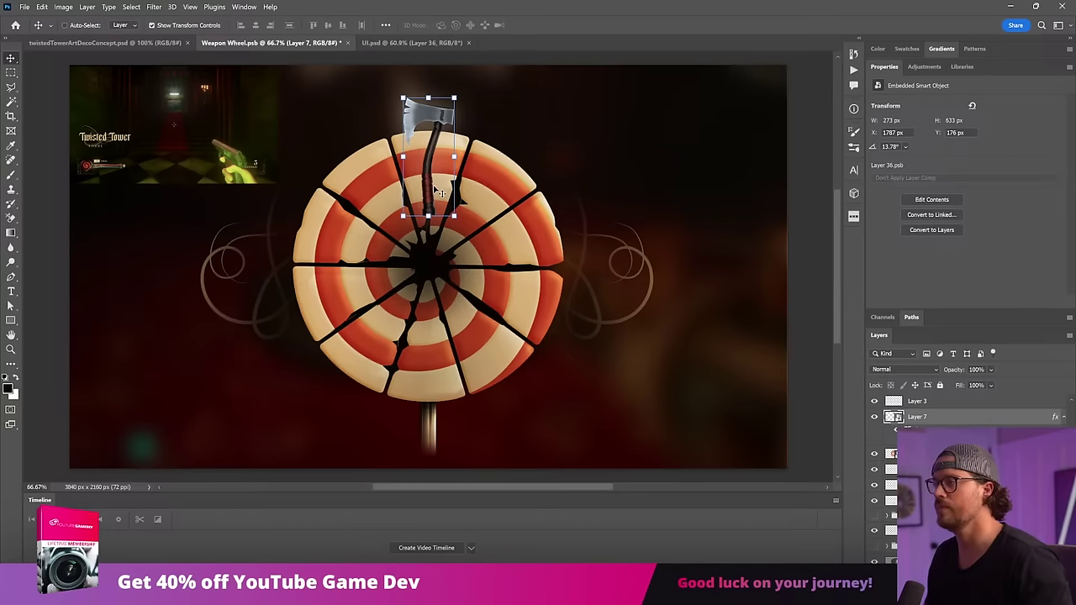
left_click_drag(437, 195, 439, 188)
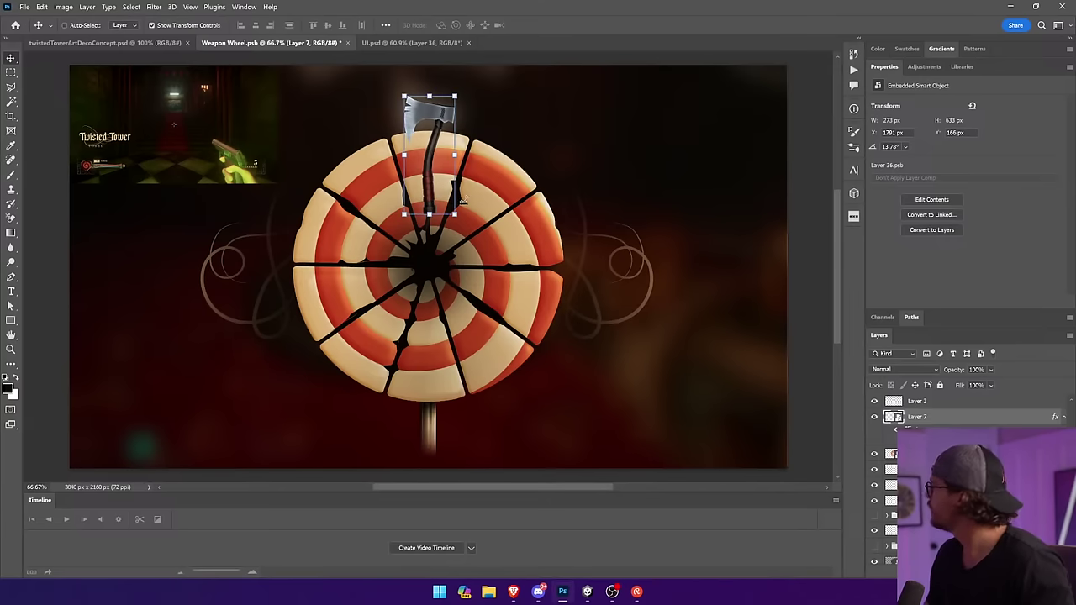
left_click(799, 296)
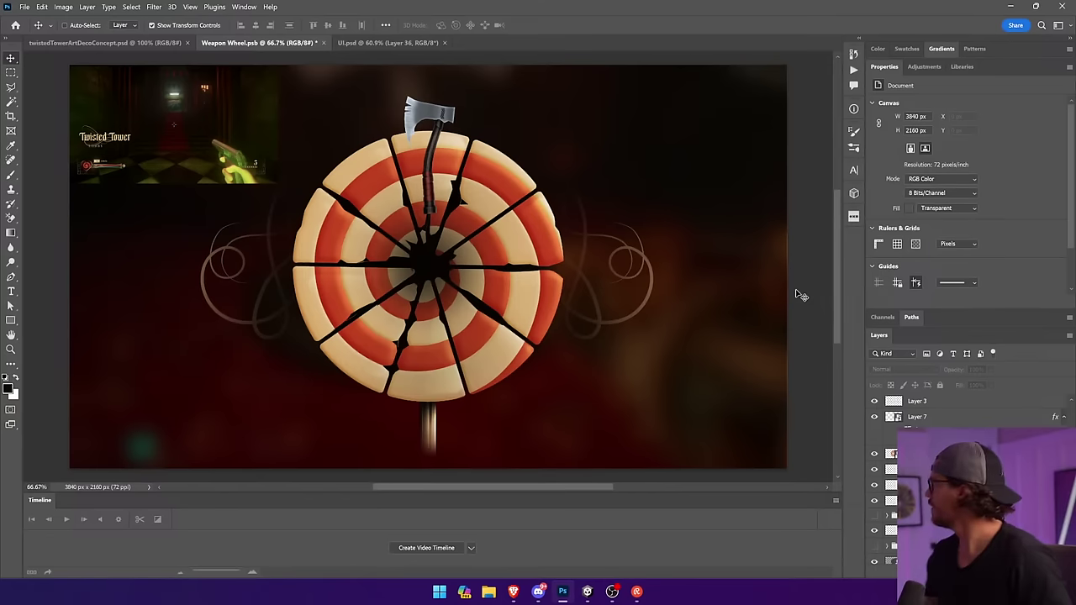
left_click(429, 209, "ctrl")
left_click_drag(487, 209, 486, 214)
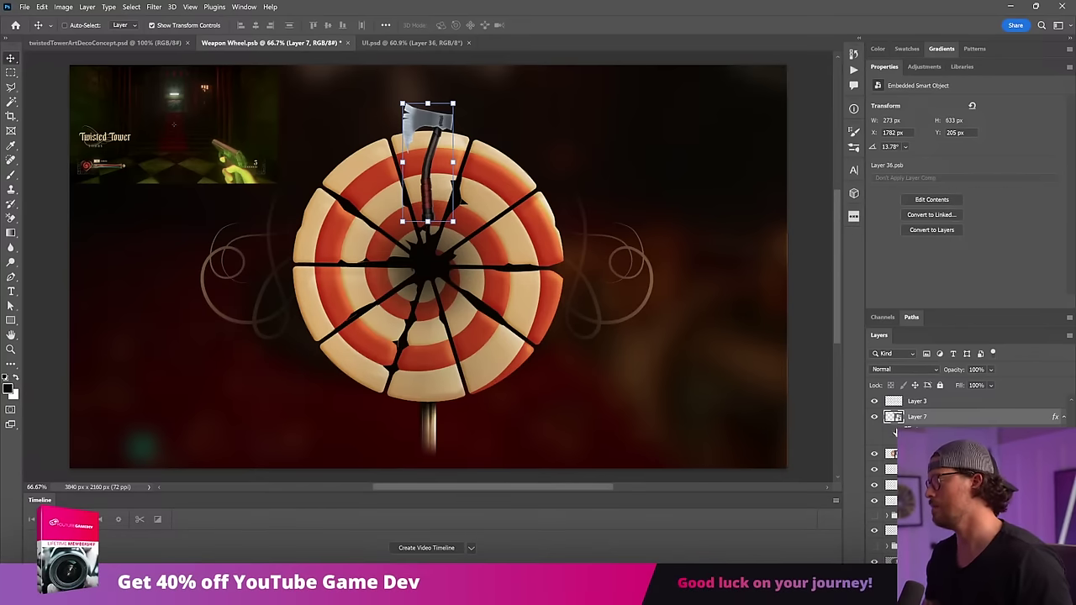
Change the axe's drop shadow colour to the near-black brown 140400.
double_click(922, 438)
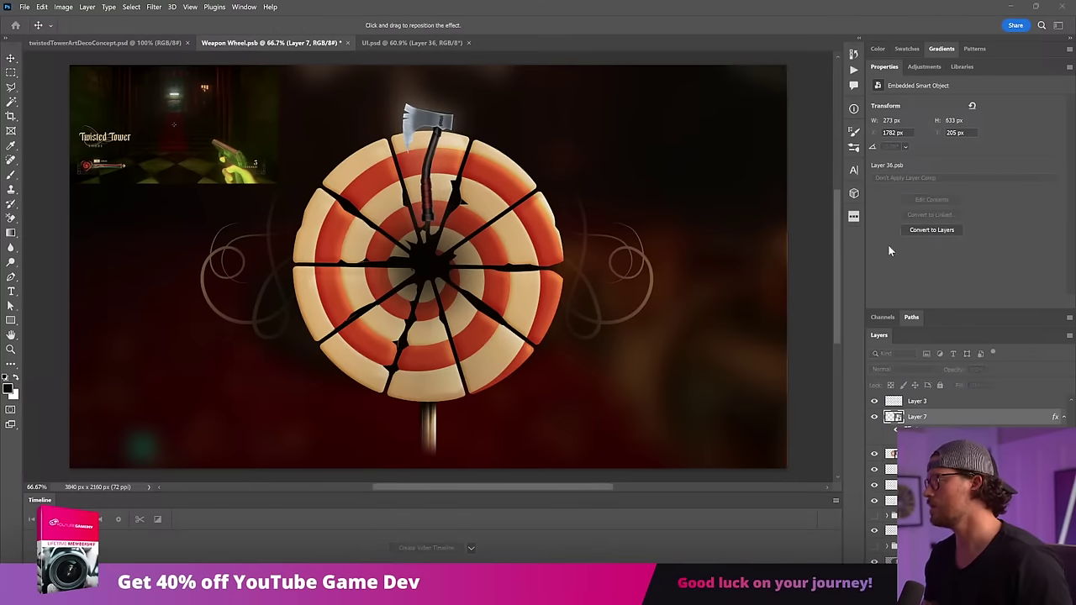
left_click(867, 164)
left_click(471, 224)
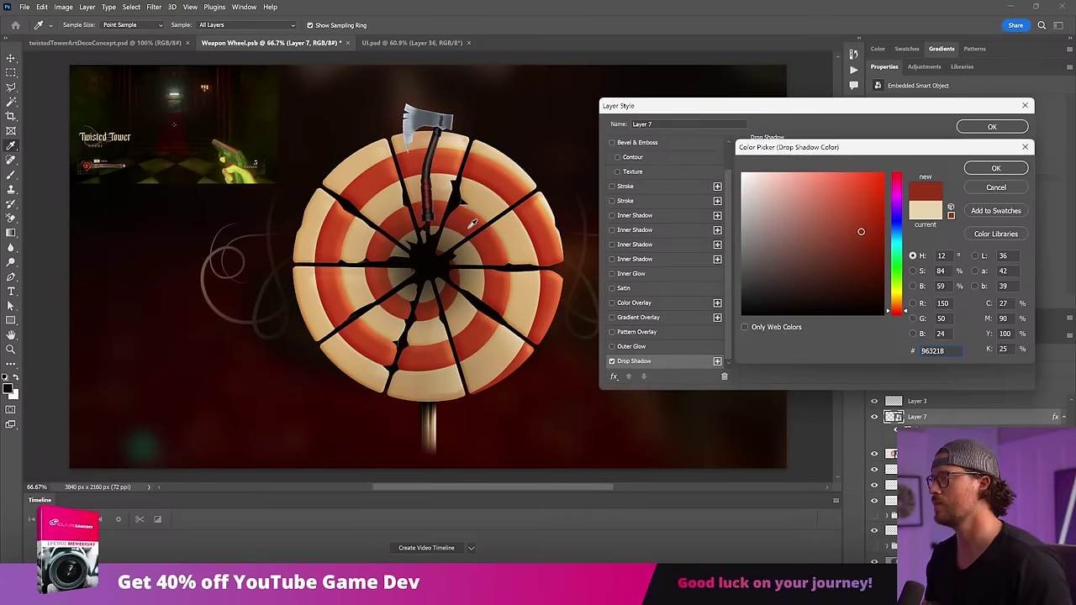
left_click_drag(869, 253, 884, 306)
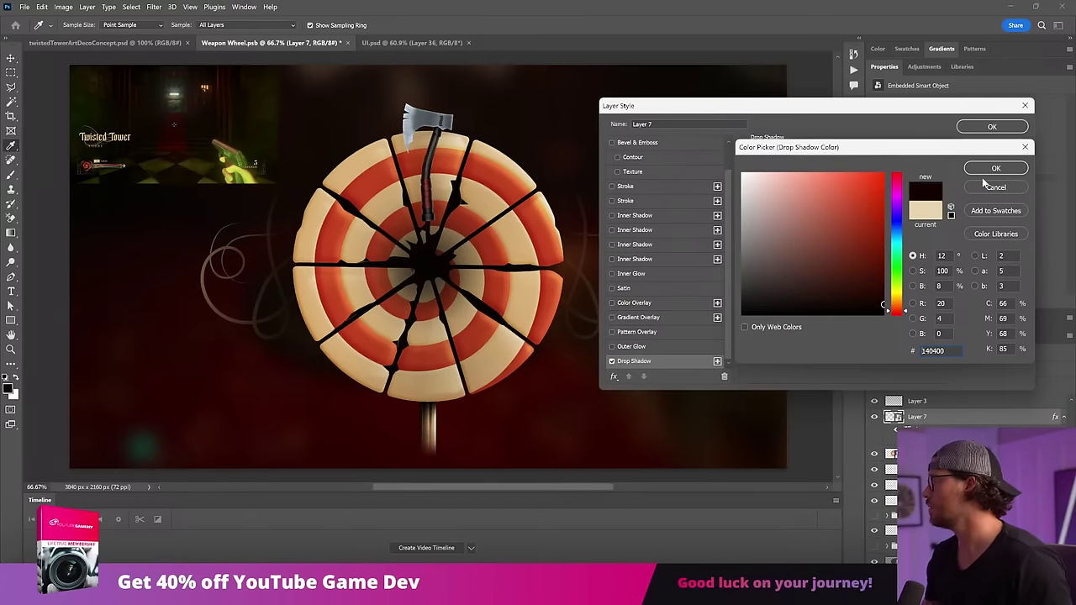
left_click(986, 171)
Set the axe's drop shadow size to 65 px, adjust its opacity and distance, apply the layer style and deselect the axe.
left_click_drag(817, 183, 827, 181)
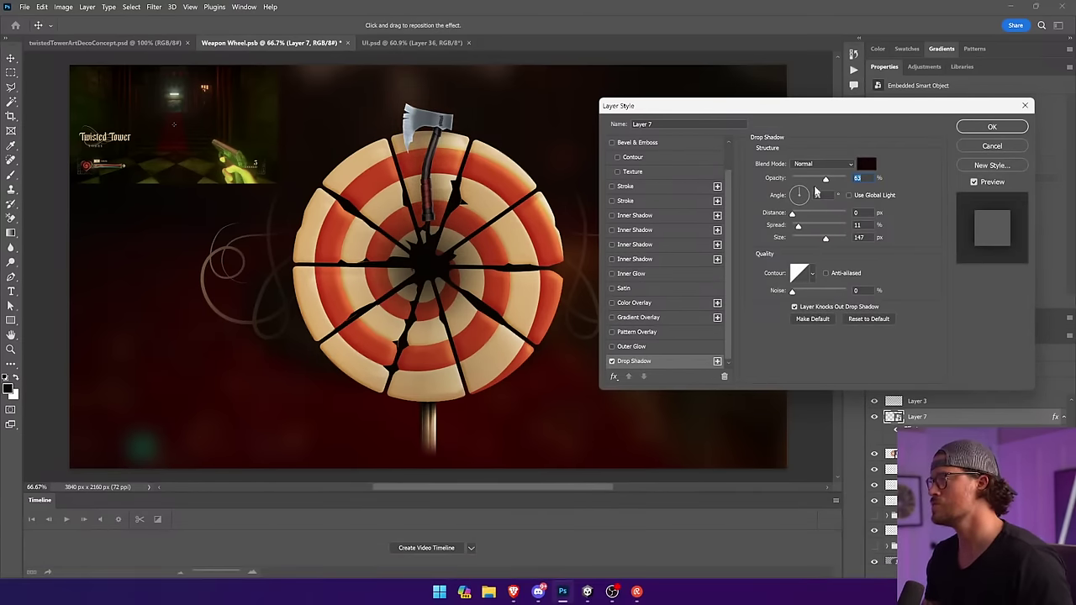
left_click(810, 238)
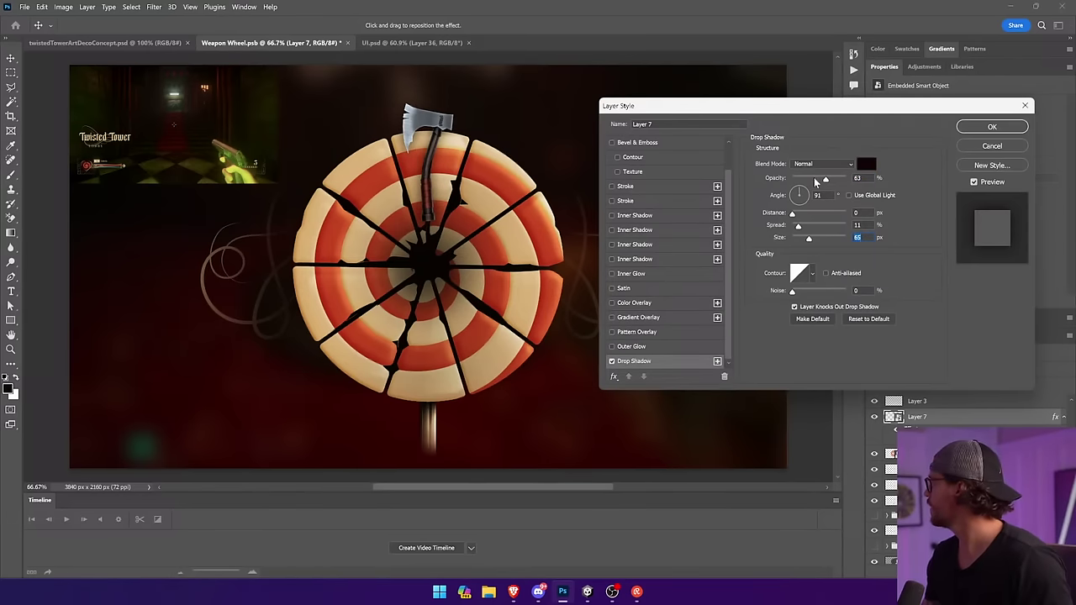
left_click(814, 180)
left_click_drag(803, 216, 833, 216)
left_click(990, 126)
left_click(799, 136)
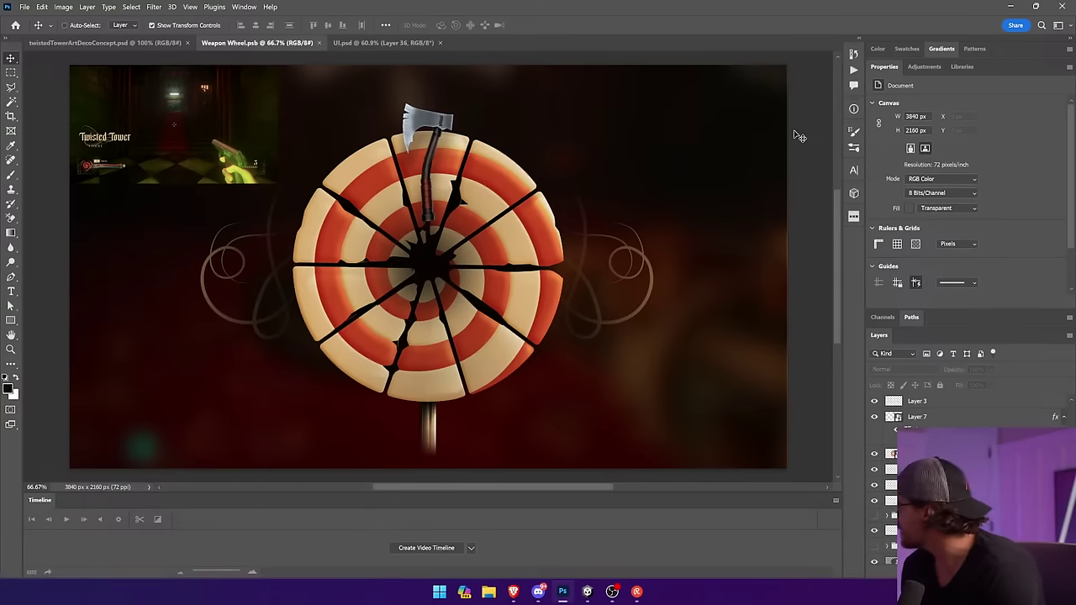
left_click(376, 159)
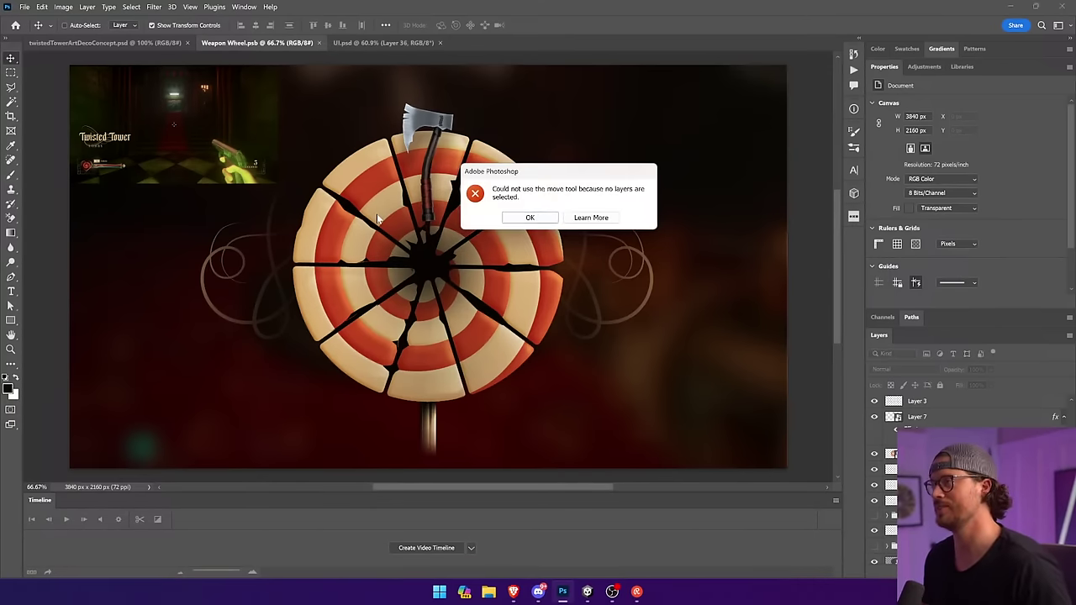
left_click(527, 217)
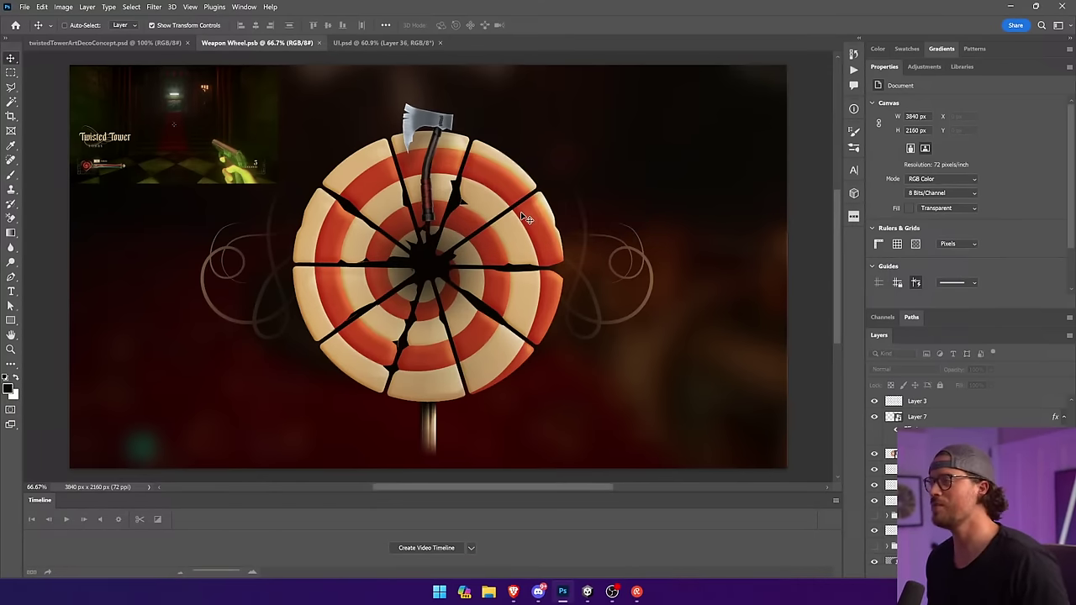
Look through the weapon graphics in UI.psd for the next weapon to place on the wheel.
left_click(398, 45)
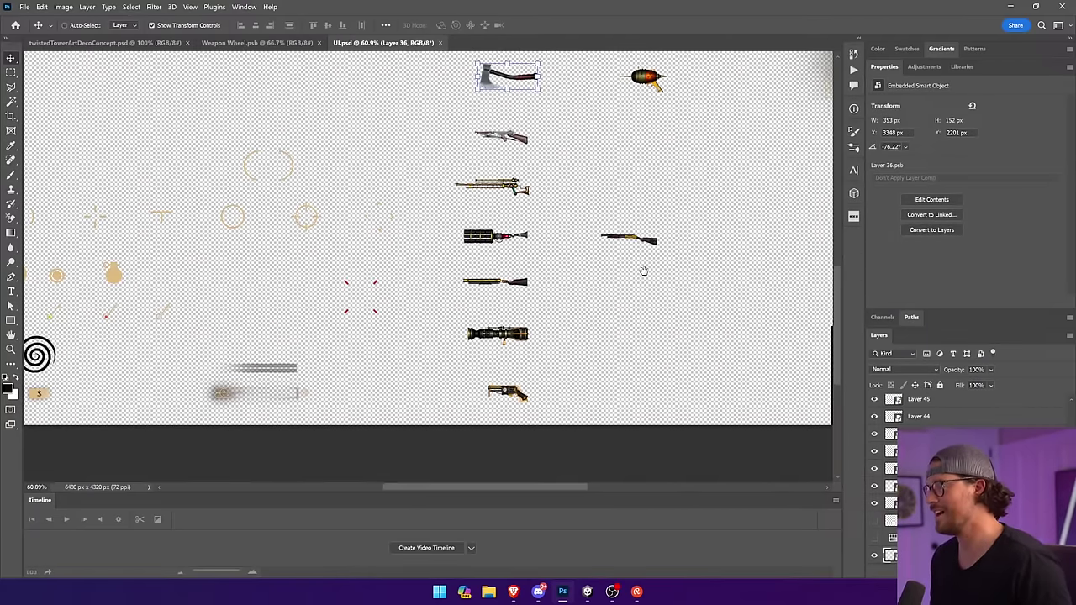
scroll(639, 269, "down", 1)
left_click(517, 401)
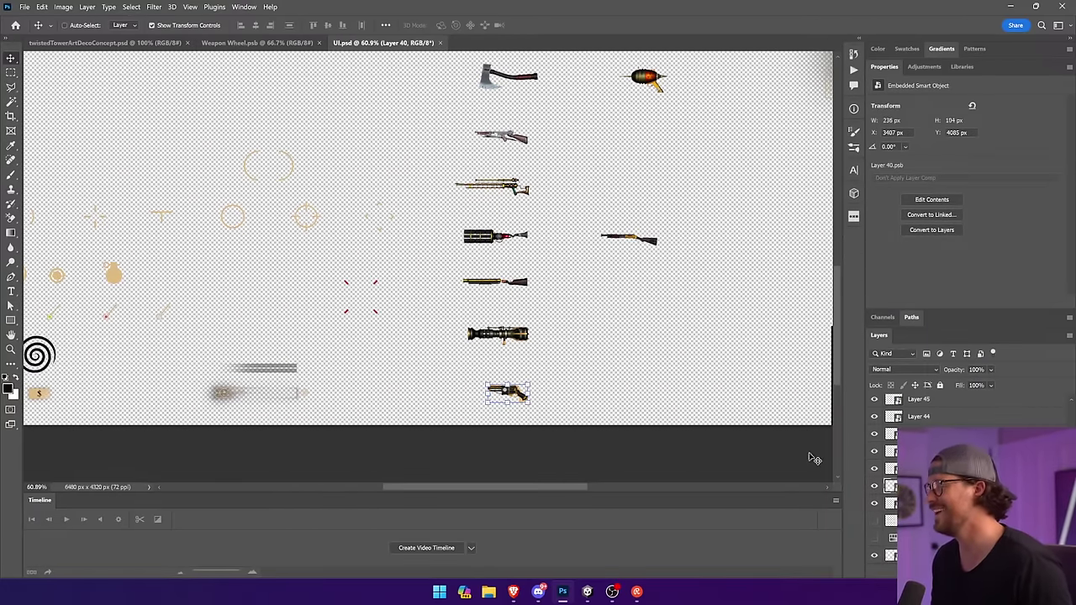
right_click(952, 486)
key("Escape")
left_click_drag(520, 237, 583, 233)
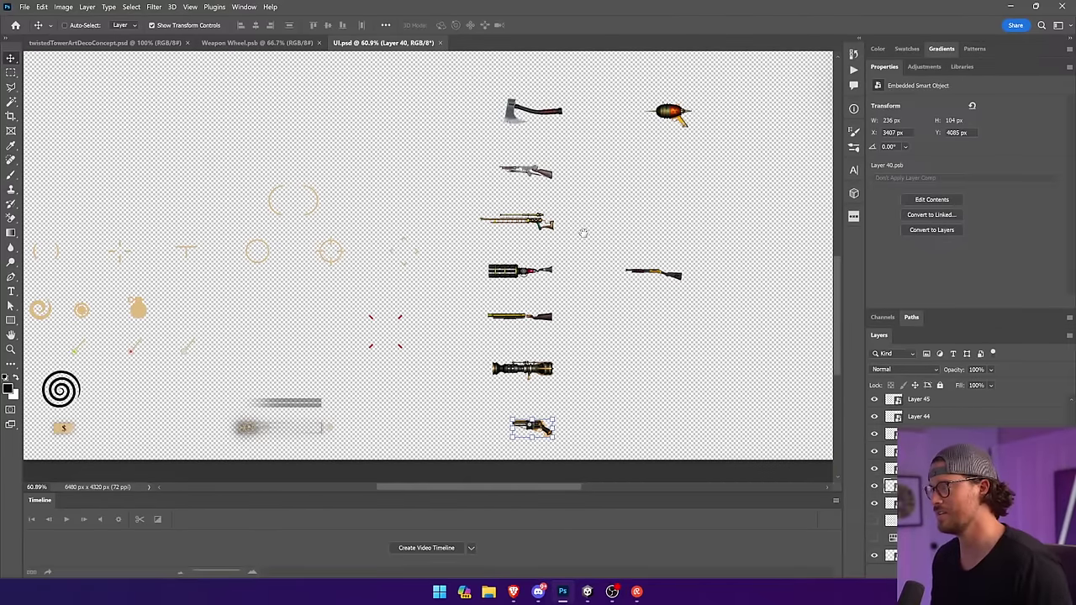
left_click_drag(582, 233, 521, 238)
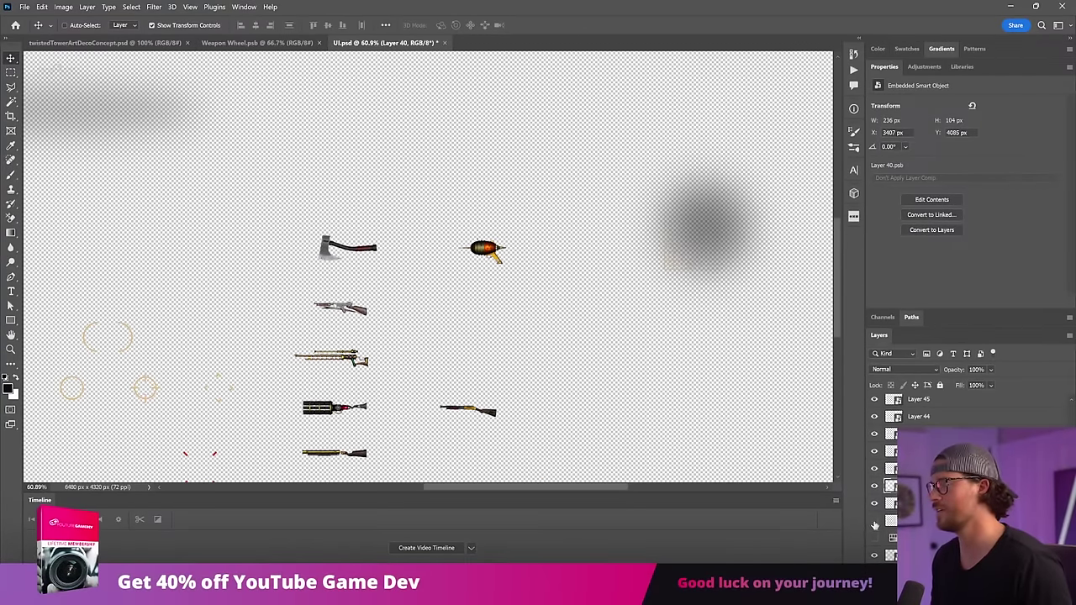
Open the contents of the Pistol smart object from the layers of Weapon Wheel.psb.
left_click(252, 43)
left_click(464, 227)
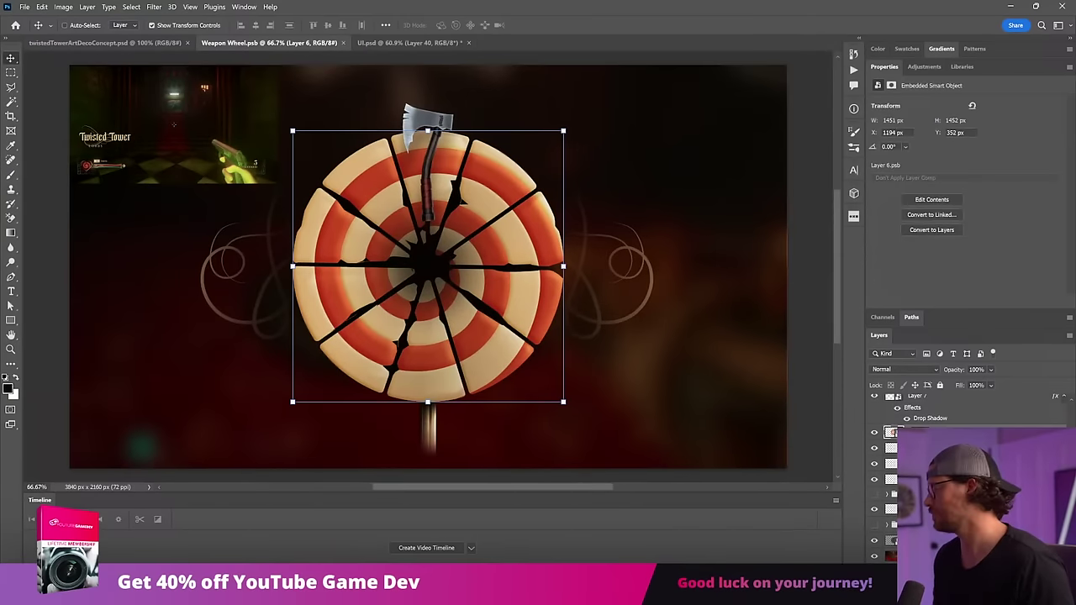
left_click(891, 555)
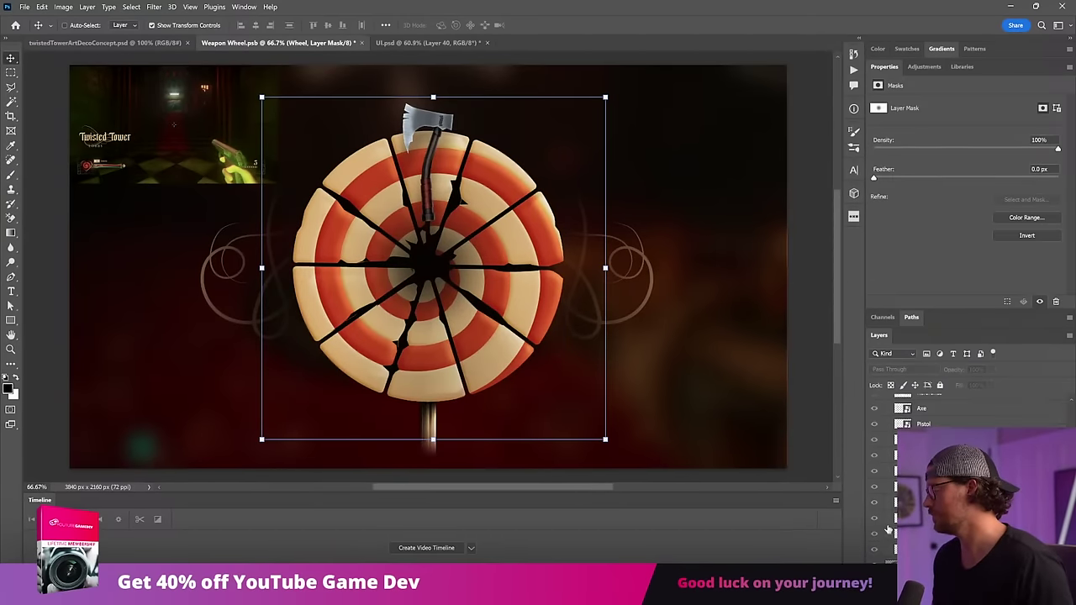
double_click(904, 424)
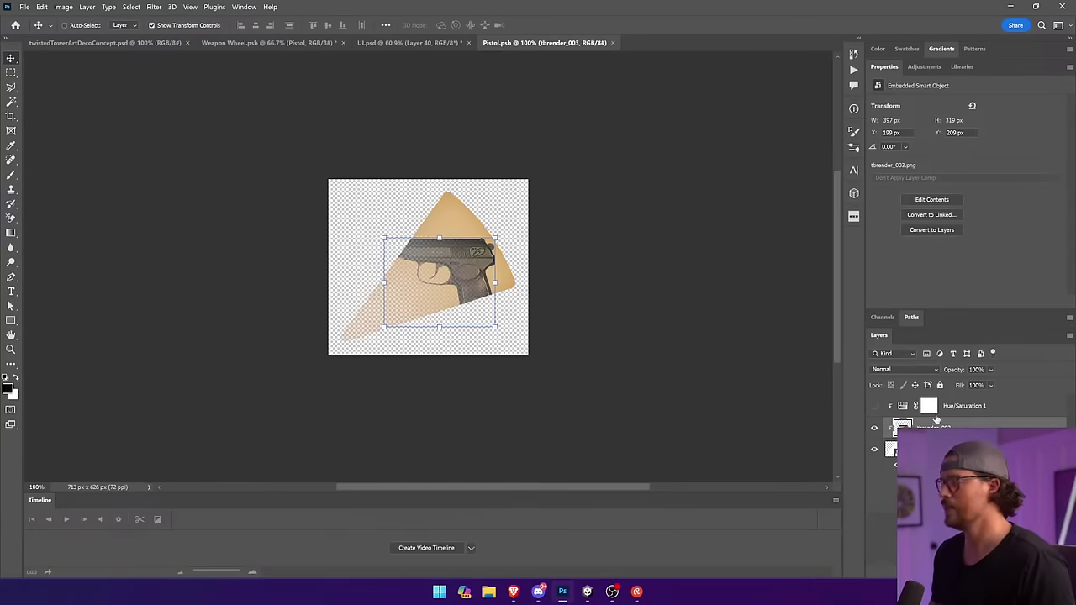
Duplicate the tbrender_003 pistol layer into the Weapon Wheel.psb document.
right_click(943, 418)
left_click(974, 133)
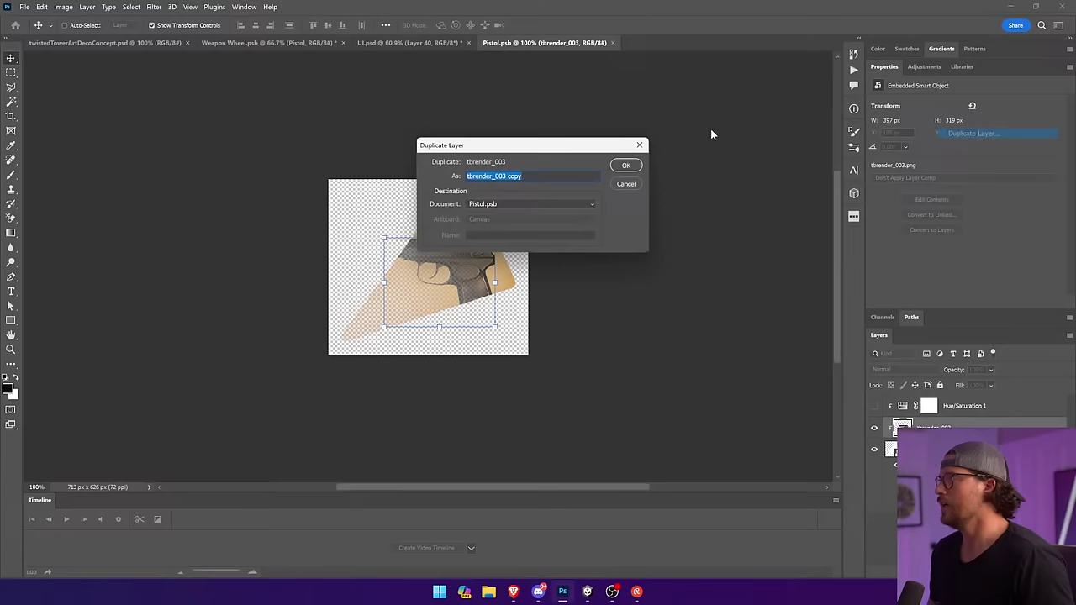
left_click(506, 204)
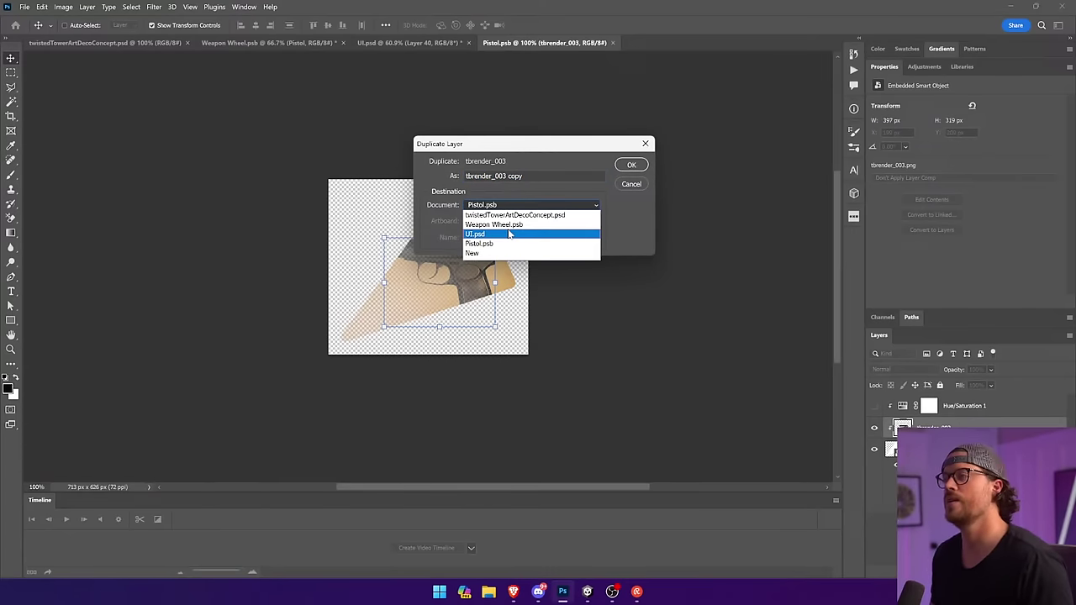
left_click(496, 225)
left_click(630, 165)
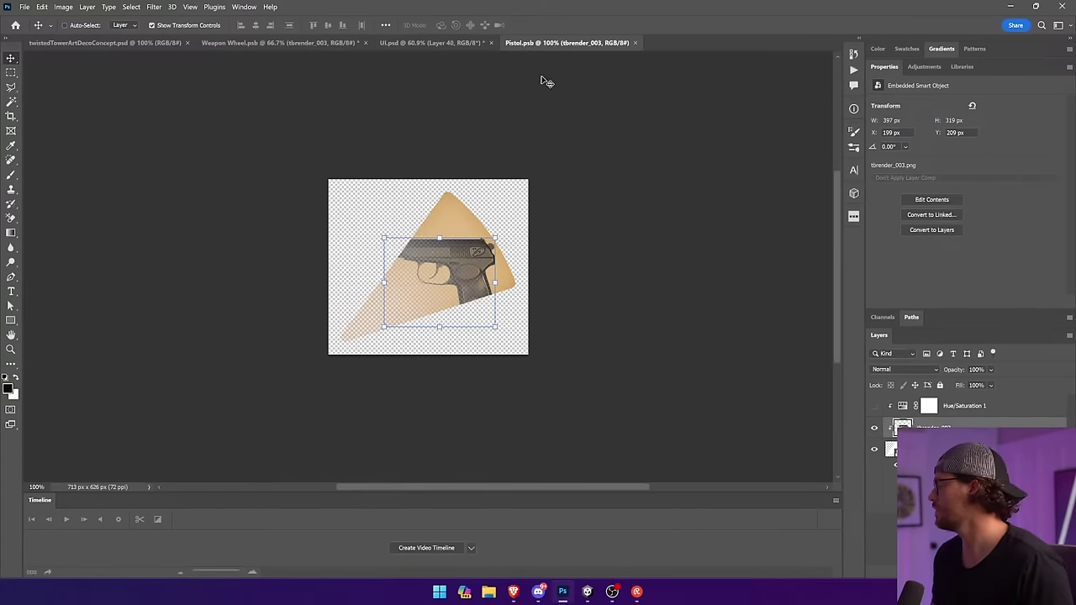
In Weapon Wheel.psb, place the pistol at about X 2168 px, Y 391 px and move its layer directly above the axe layer.
left_click(247, 42)
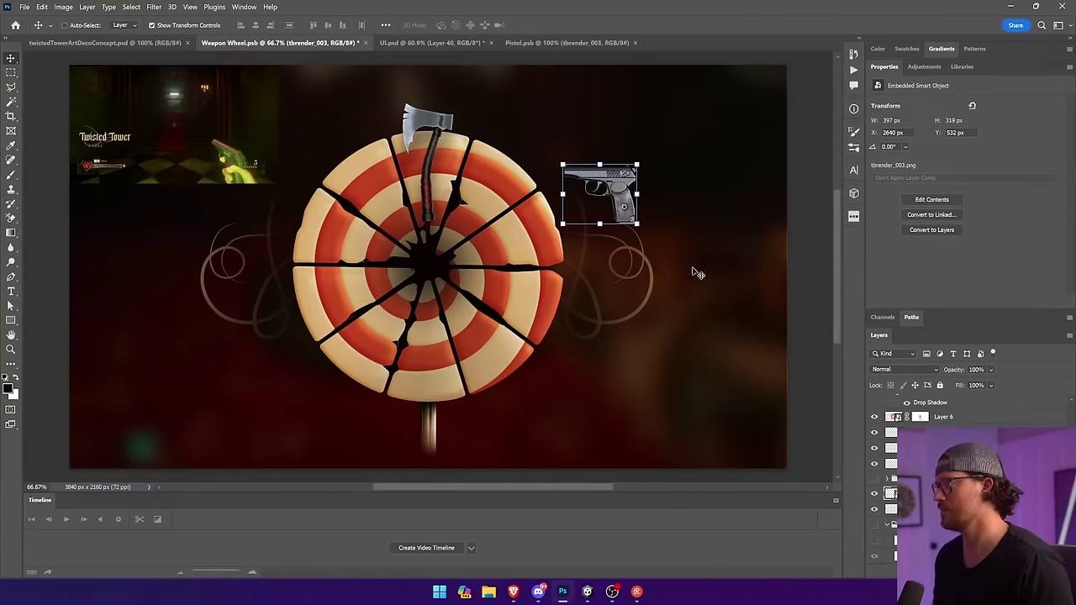
left_click_drag(662, 241, 572, 214)
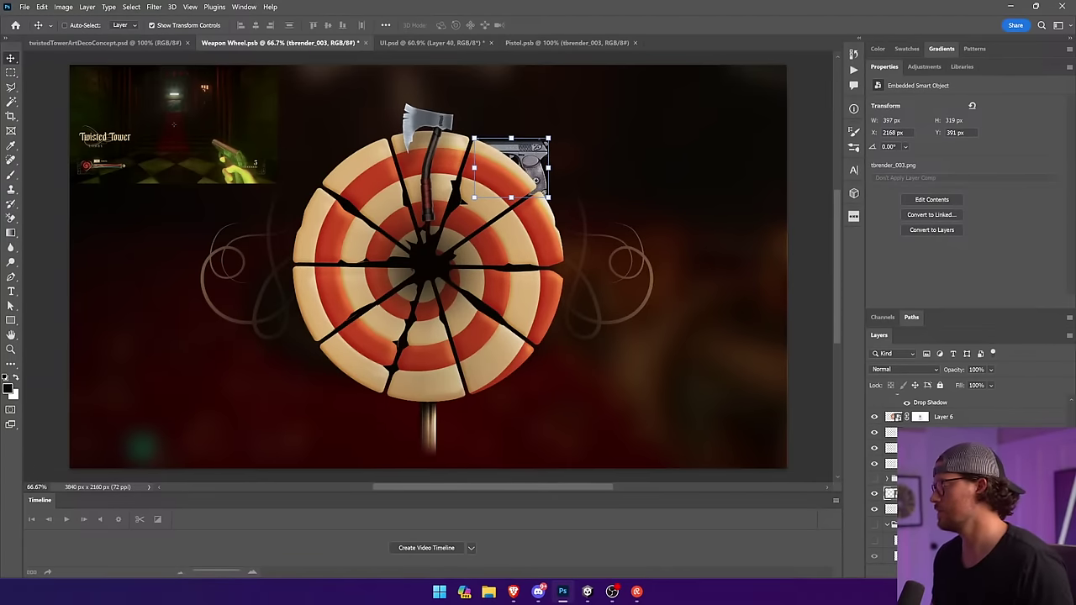
left_click_drag(954, 491, 954, 407)
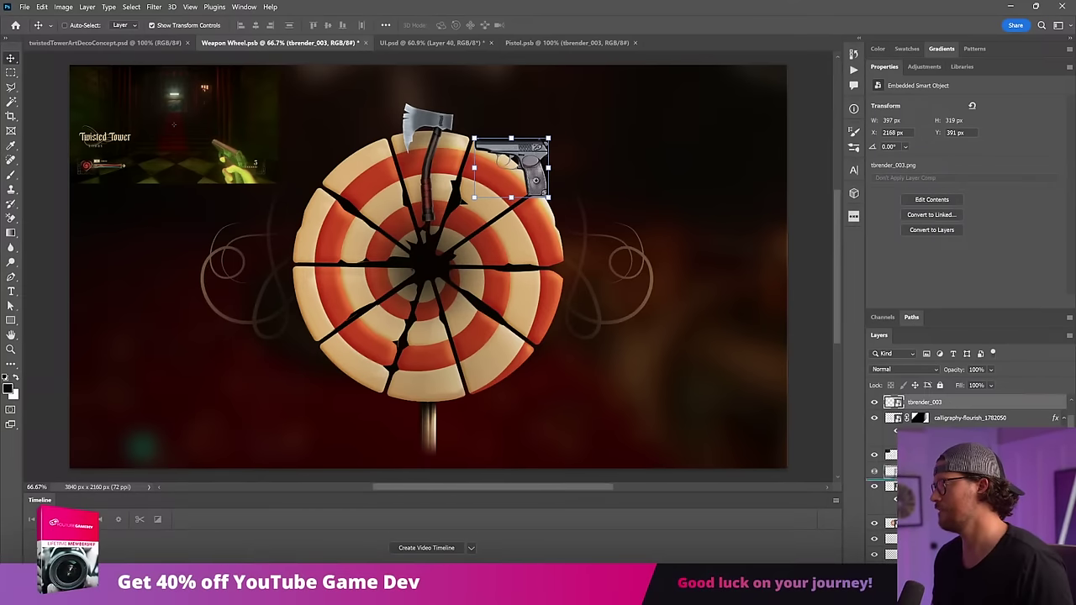
left_click_drag(954, 476, 953, 477)
Copy the axe's drop shadow onto the pistol layer and move the pistol to about X 2061 px, Y 564 px.
left_click_drag(1055, 487, 1043, 471)
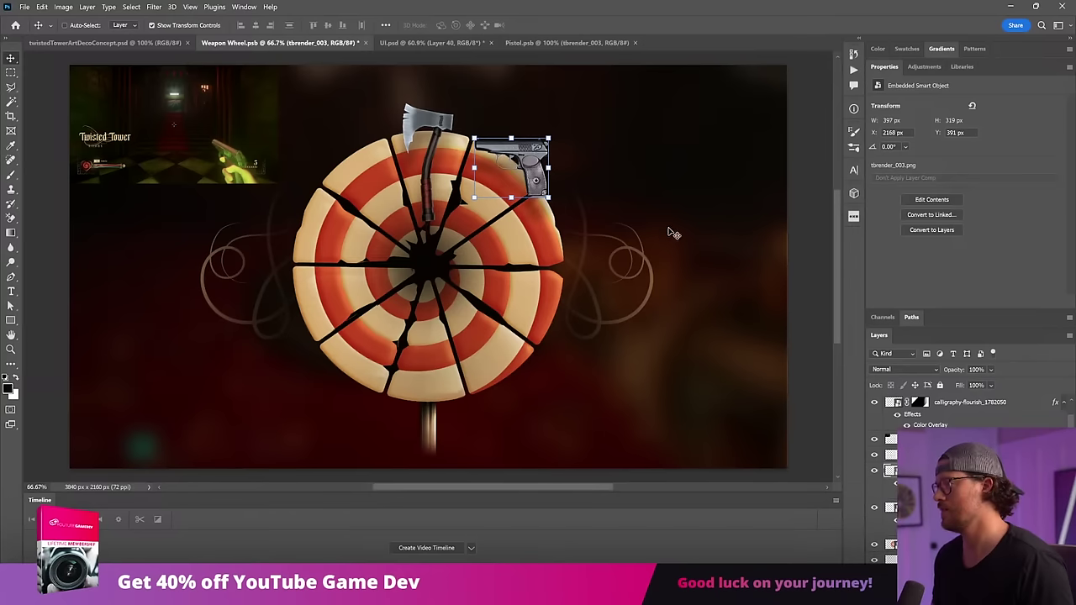
left_click_drag(659, 219, 655, 226)
left_click_drag(538, 187, 510, 196)
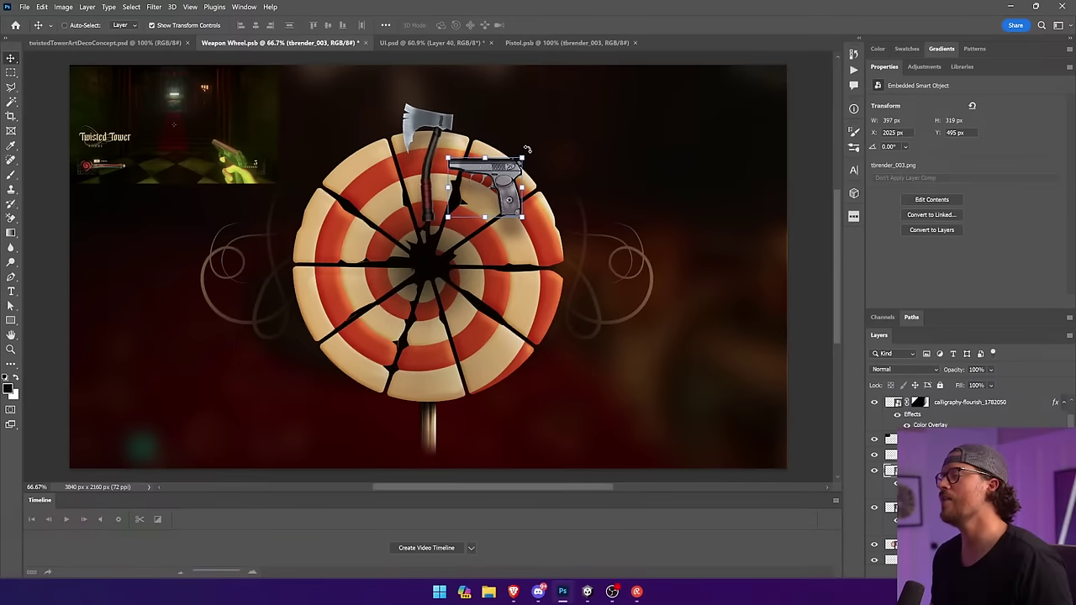
left_click_drag(527, 149, 535, 161)
Flip the pistol horizontally so its barrel faces away from the axe.
left_click(41, 7)
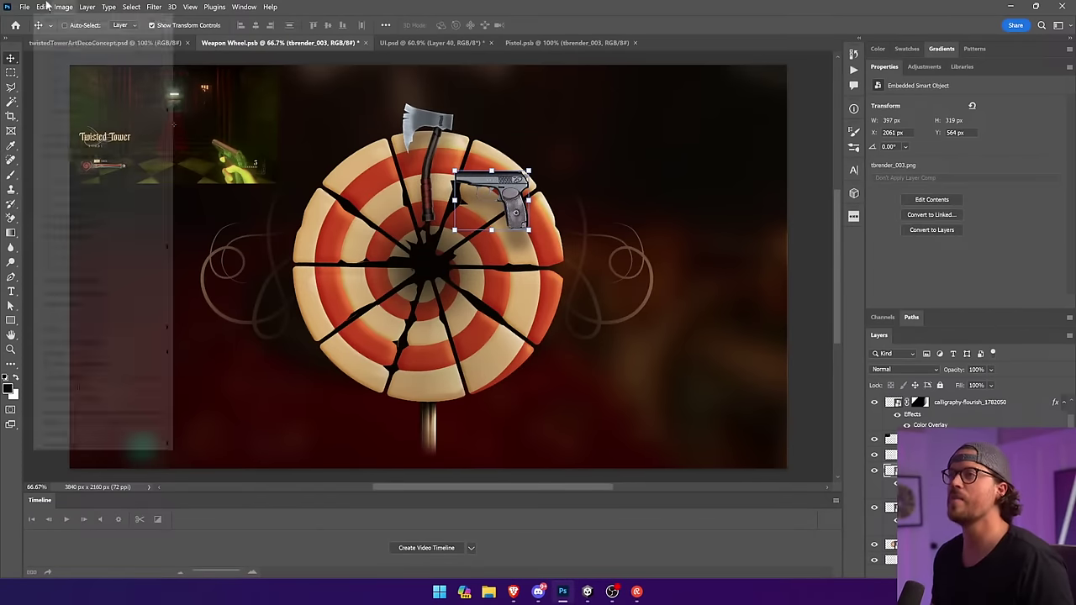
mouse_move(101, 248)
left_click(206, 433)
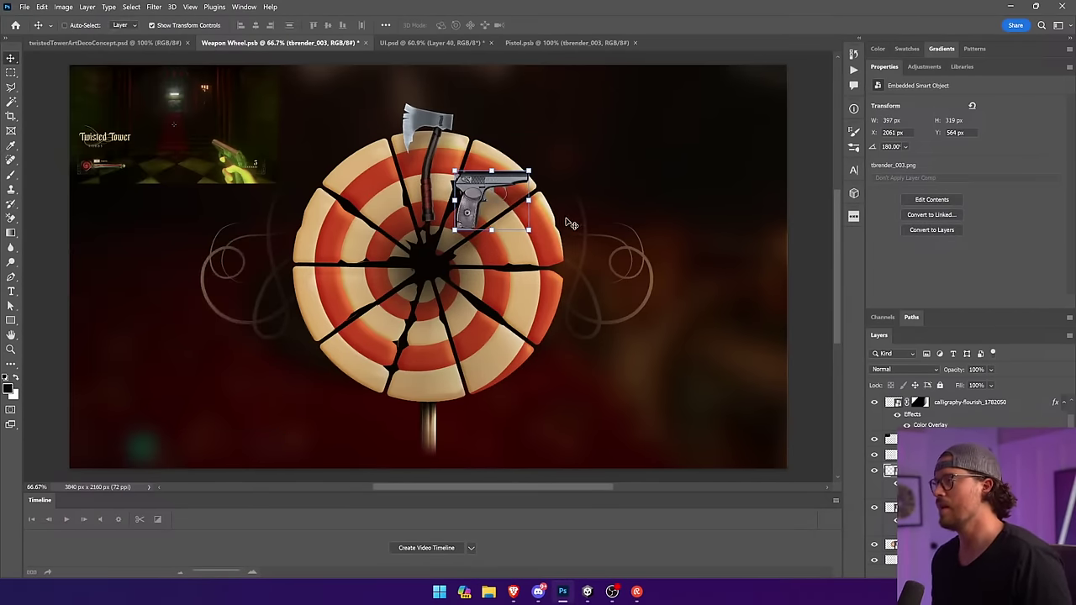
Rotate the pistol to 135° so its barrel points diagonally outward, and position it at about X 2107 px, Y 363 px.
mouse_move(535, 162)
left_mouse_down()
mouse_move(580, 117)
mouse_move(614, 105)
mouse_move(526, 44)
mouse_move(544, 153)
left_mouse_up()
key("Return")
left_click_drag(505, 313, 534, 302)
left_click_drag(601, 326, 656, 235)
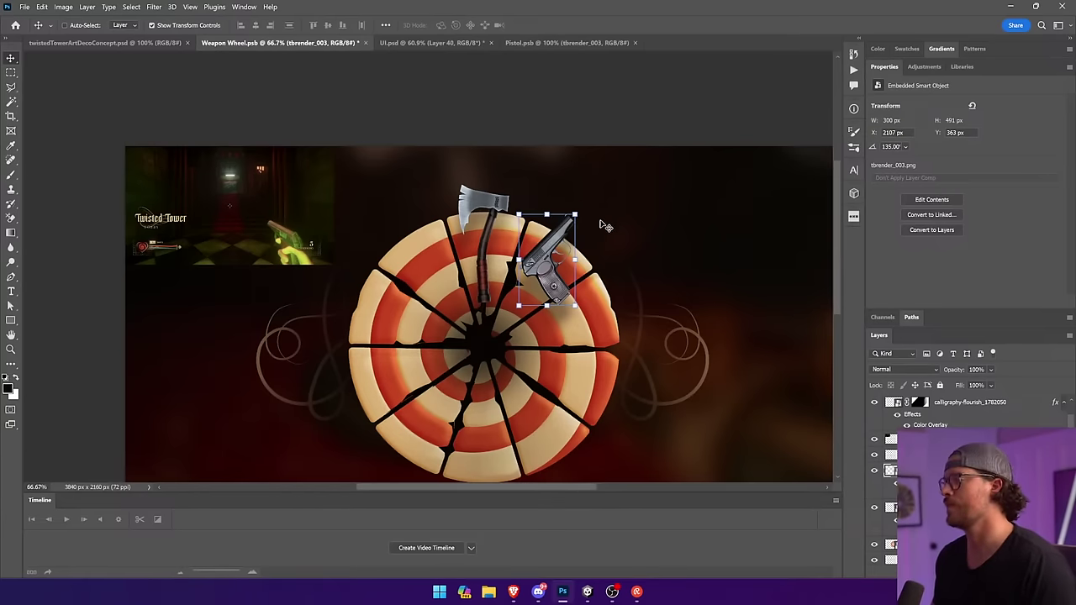
Move the pistol outward to the wheel's rim beside the axe head, at about X 2103 px, Y 84 px.
key("ctrl+t")
left_click_drag(589, 210, 577, 252)
key("Return")
key("ctrl+t")
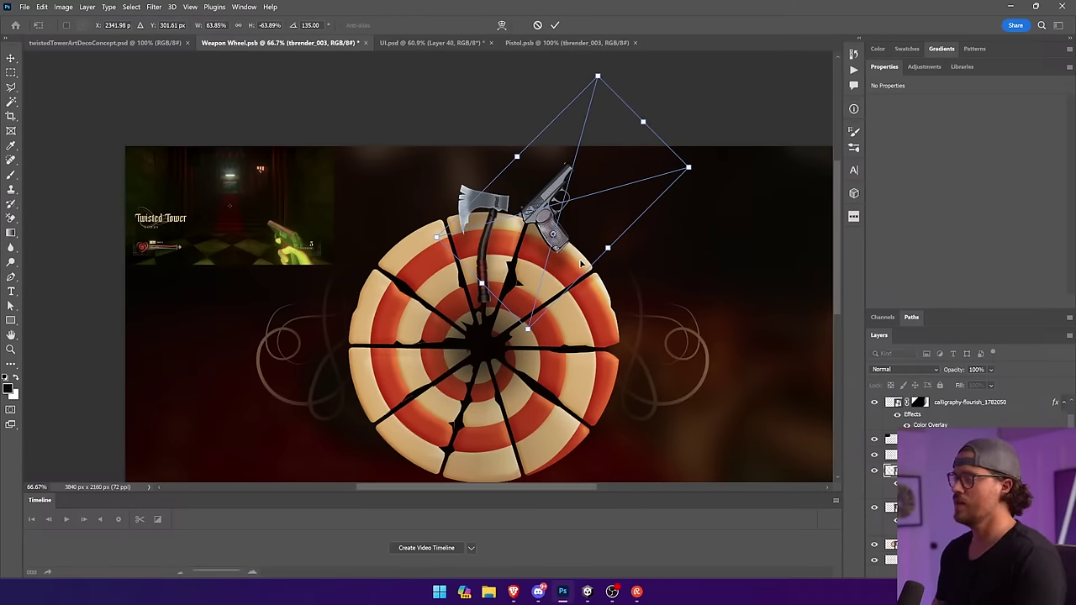
key("Return")
right_click(967, 471)
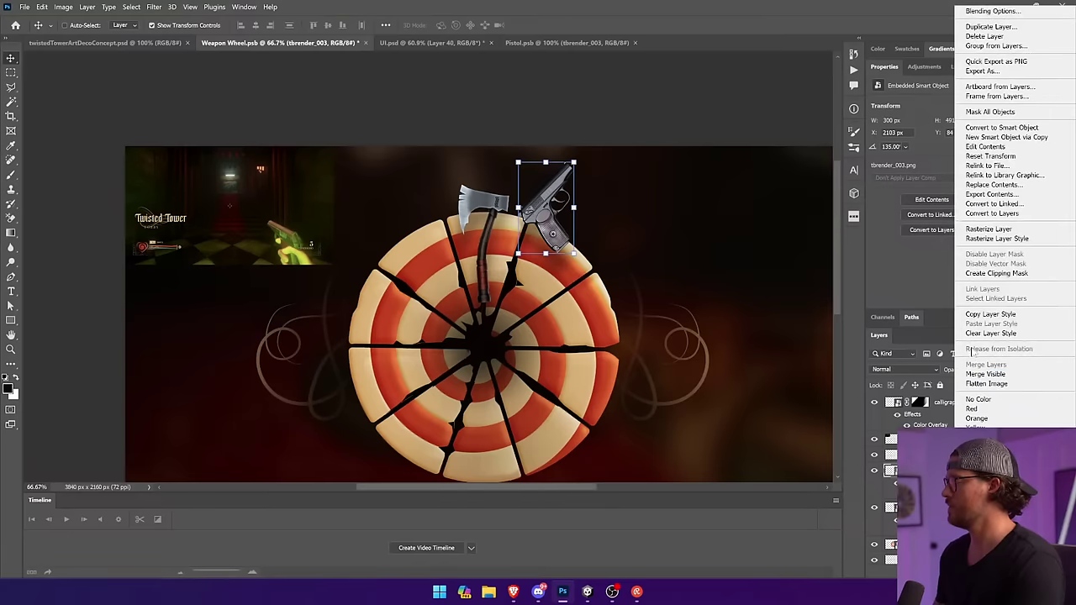
left_click(631, 174)
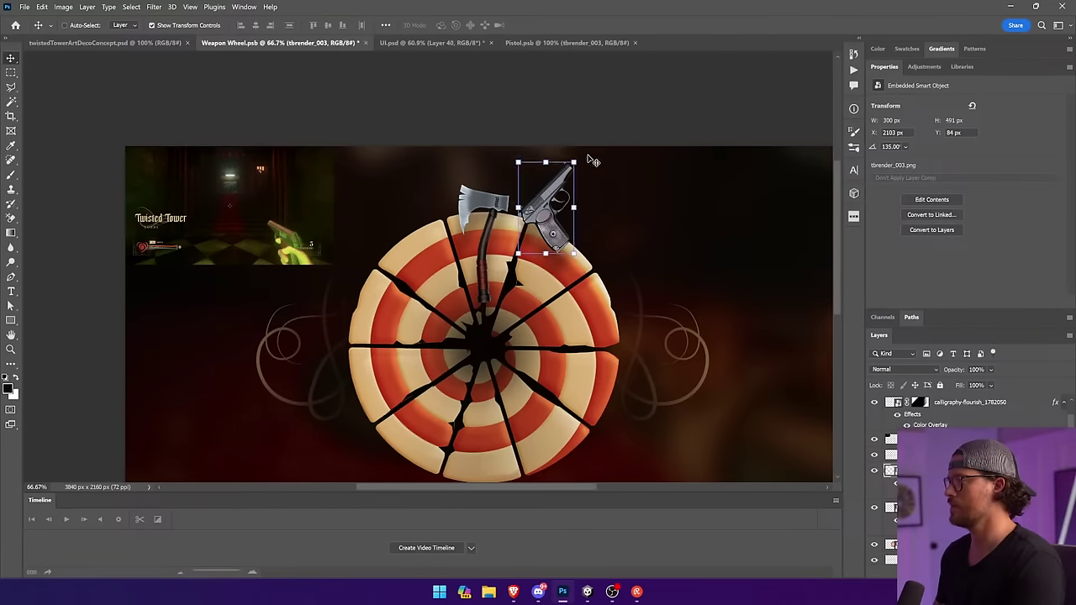
Rotate the pistol to 180°, shrink it to about 294 × 238 px, and place it on the wheel at about X 2244 px, Y 403 px.
left_click_drag(592, 160, 608, 144)
key("Return")
left_click_drag(574, 304, 684, 320)
left_click_drag(620, 201, 646, 201)
key("Return")
left_click_drag(679, 300, 709, 294)
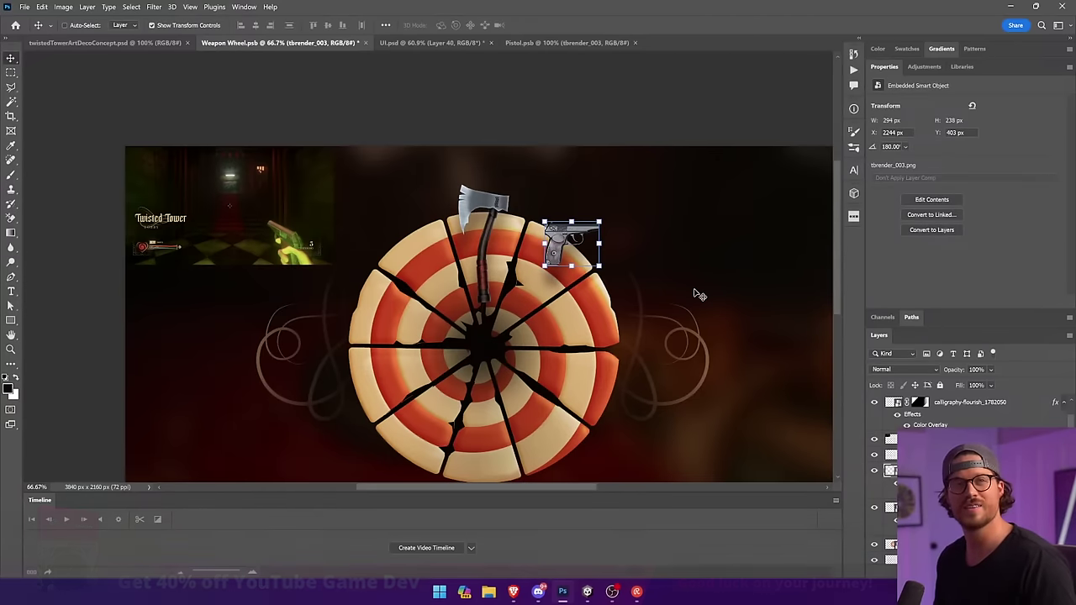
Shrink the axe to about 160 × 371 px and move it onto the wheel's top segment at about X 1854 px, Y 252 px.
left_click(498, 197, "ctrl")
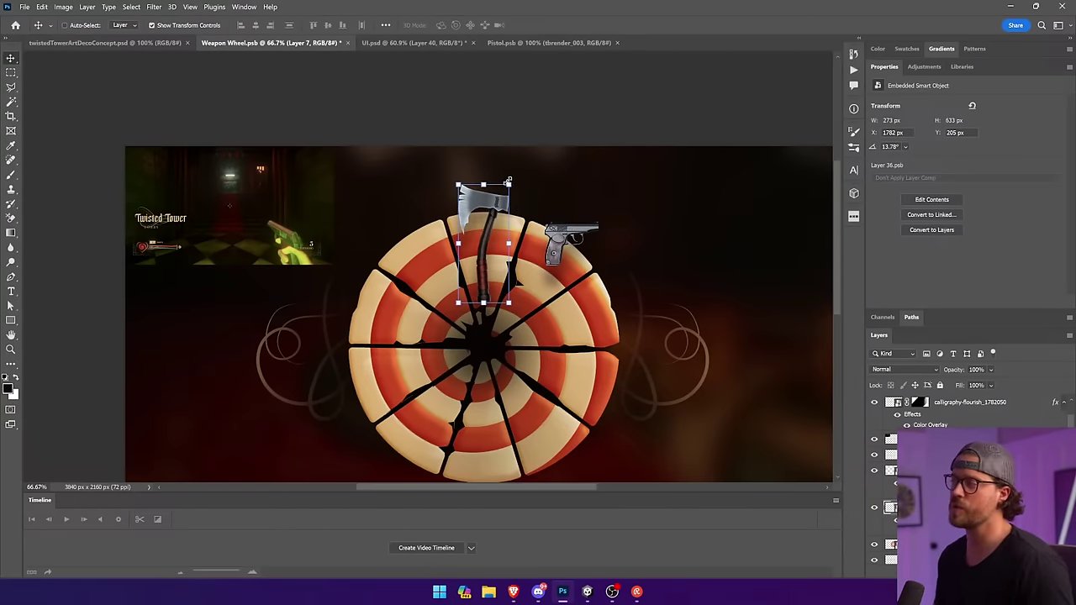
left_click_drag(509, 182, 473, 254)
key("Return")
left_click_drag(554, 264, 577, 228)
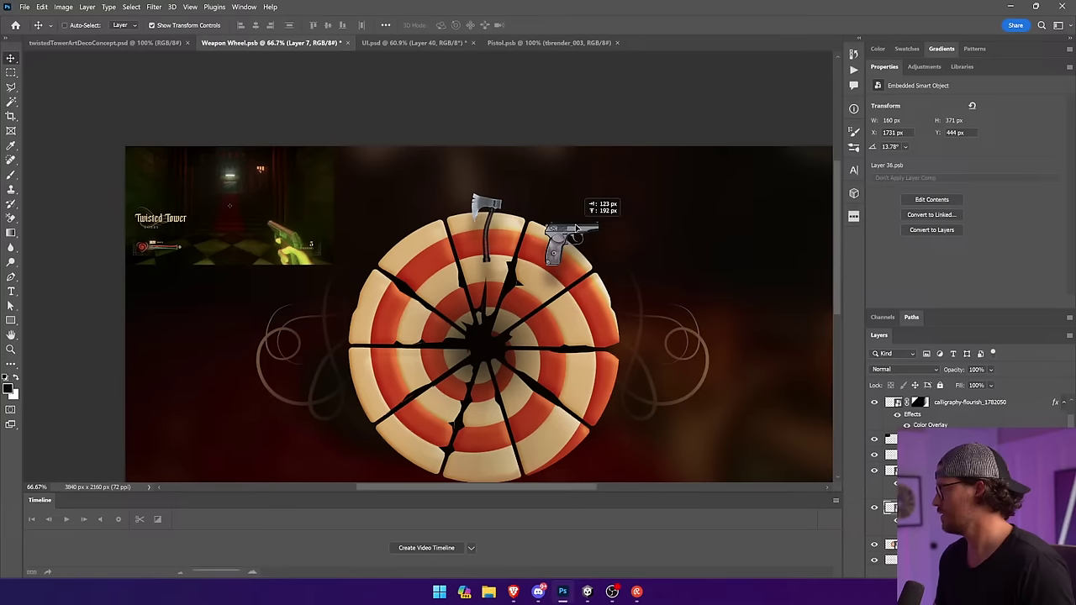
left_click_drag(577, 228, 577, 228)
left_click(575, 242)
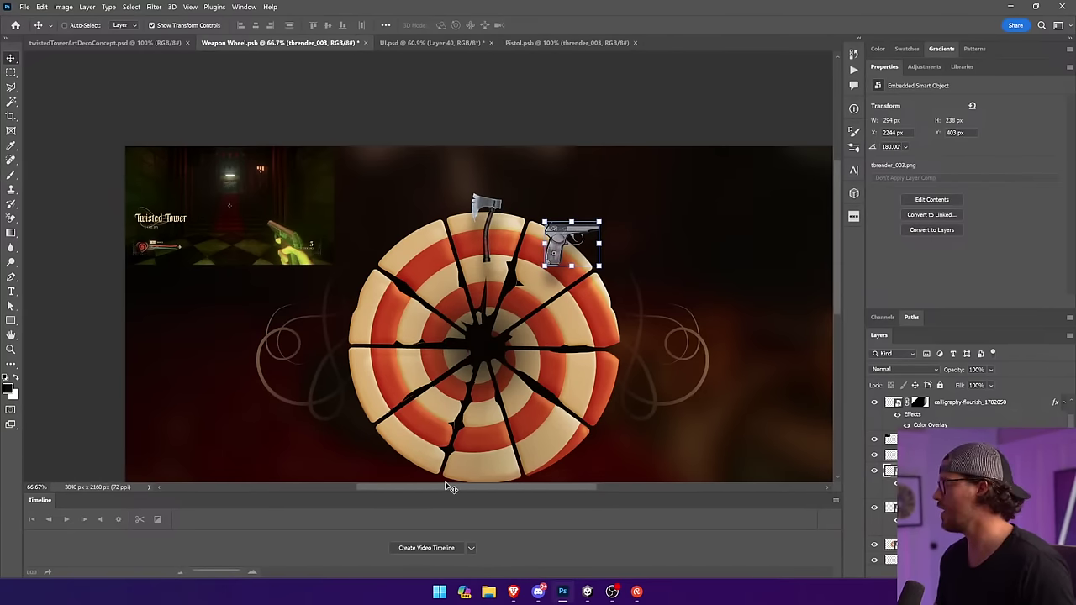
left_click_drag(459, 425, 429, 372)
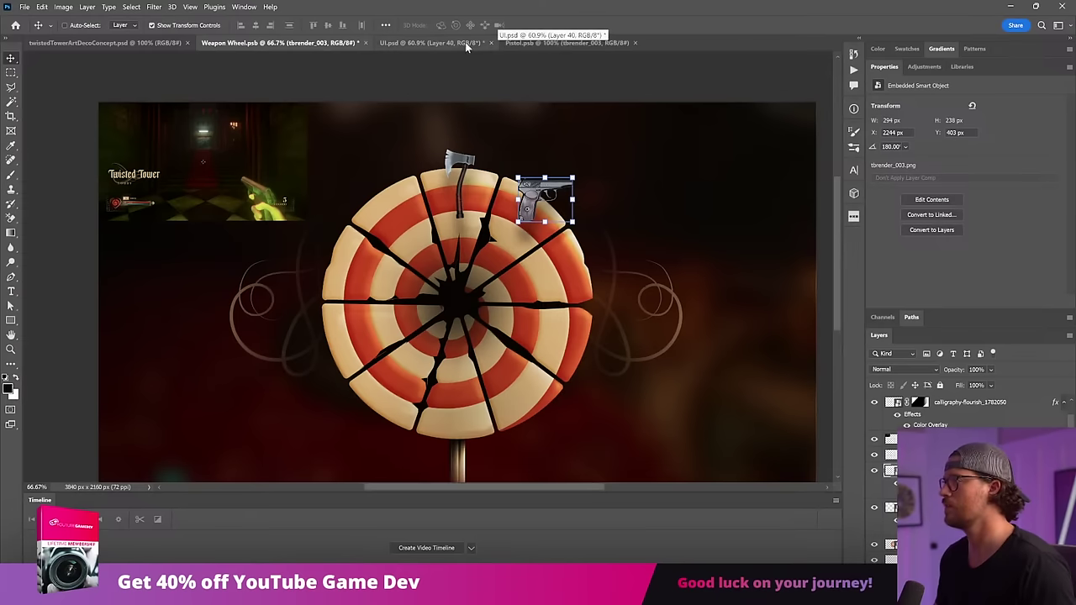
Duplicate the submachine gun layer below the axe in UI.psd into Weapon Wheel.psb.
left_click(528, 43)
left_click(438, 42)
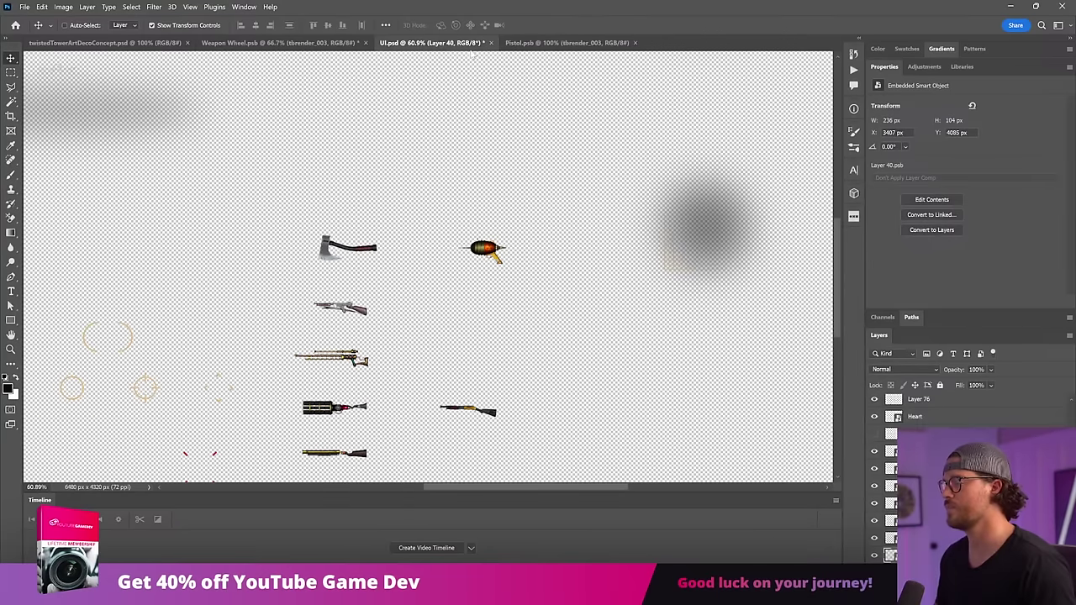
left_click(360, 309)
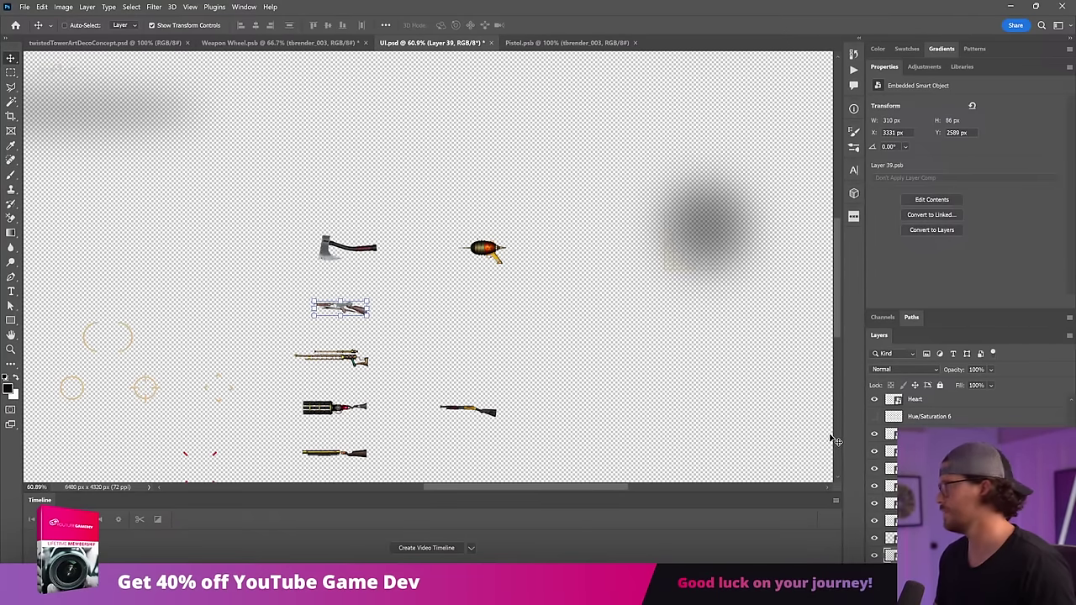
right_click(928, 429)
left_click(980, 104)
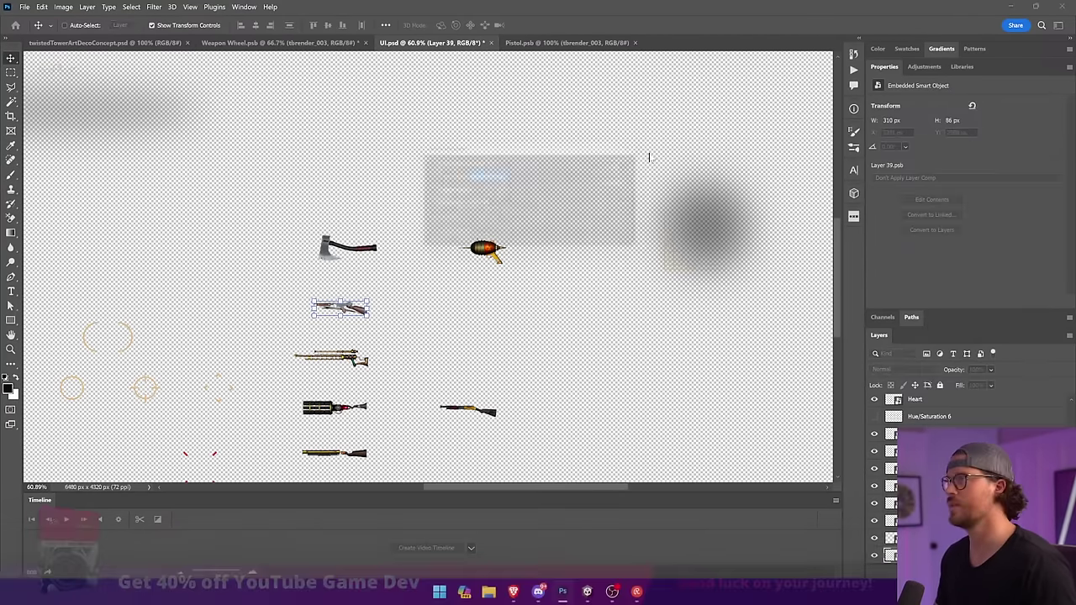
left_click(539, 207)
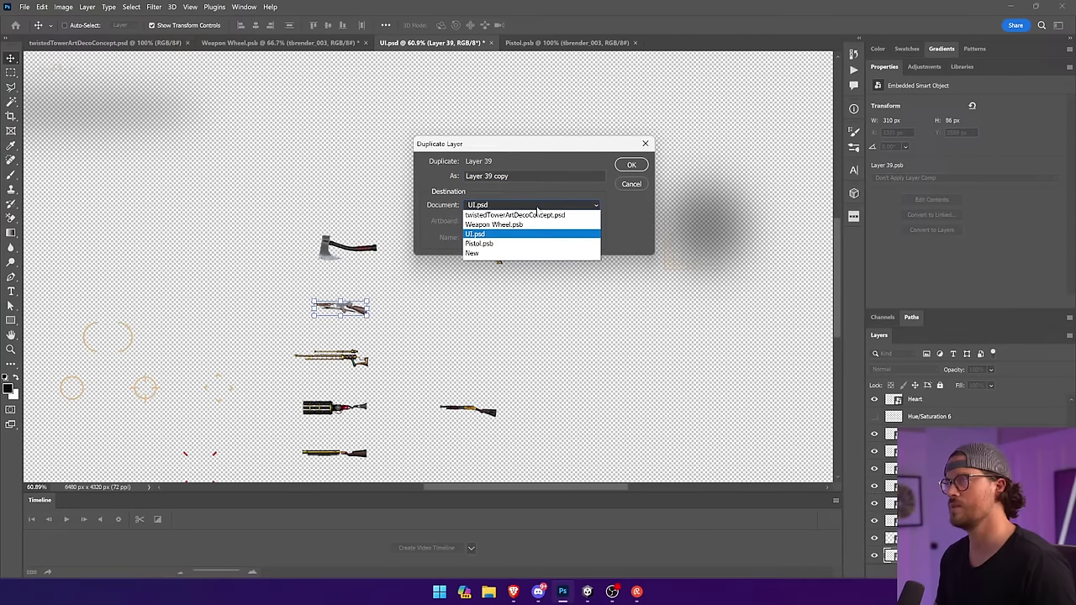
left_click(496, 225)
left_click(631, 165)
In Weapon Wheel.psb, enlarge the submachine gun to about 628 × 172 px and place it below the pistol at about X 2274 px, Y 799 px.
left_click(286, 42)
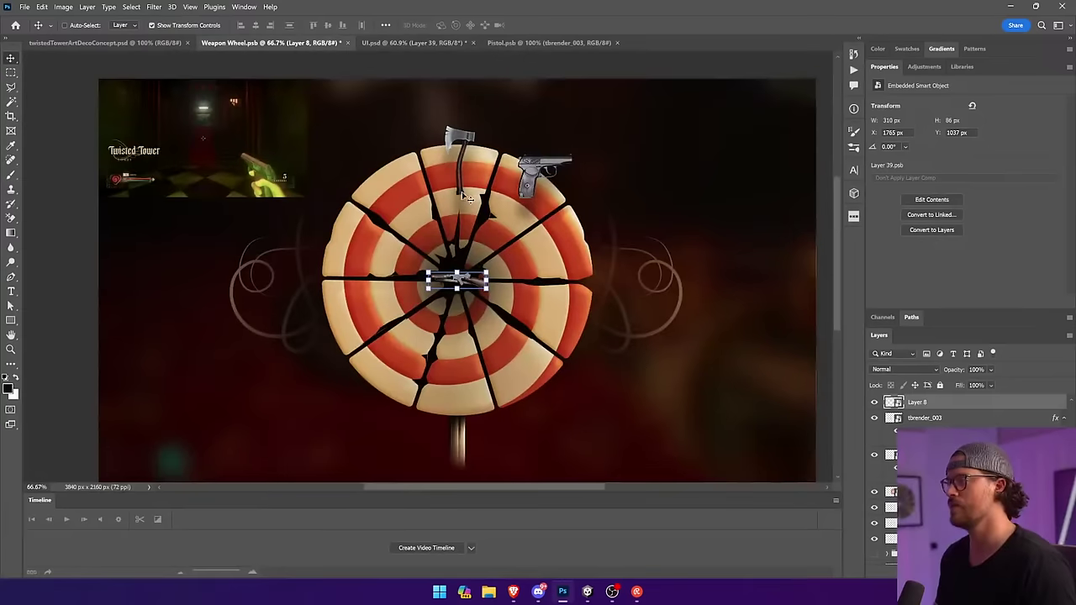
left_click_drag(482, 282, 619, 252)
key("Return")
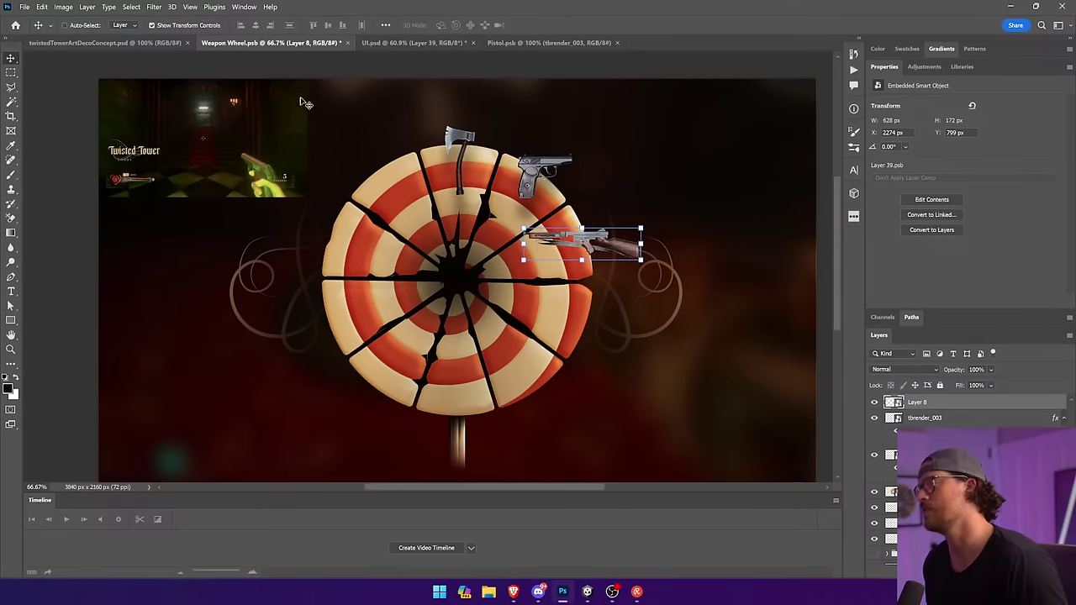
Flip the submachine gun horizontally at about X 2189 px, Y 842 px, and copy the pistol's drop shadow onto its layer.
left_click(41, 7)
mouse_move(109, 248)
left_click(203, 436)
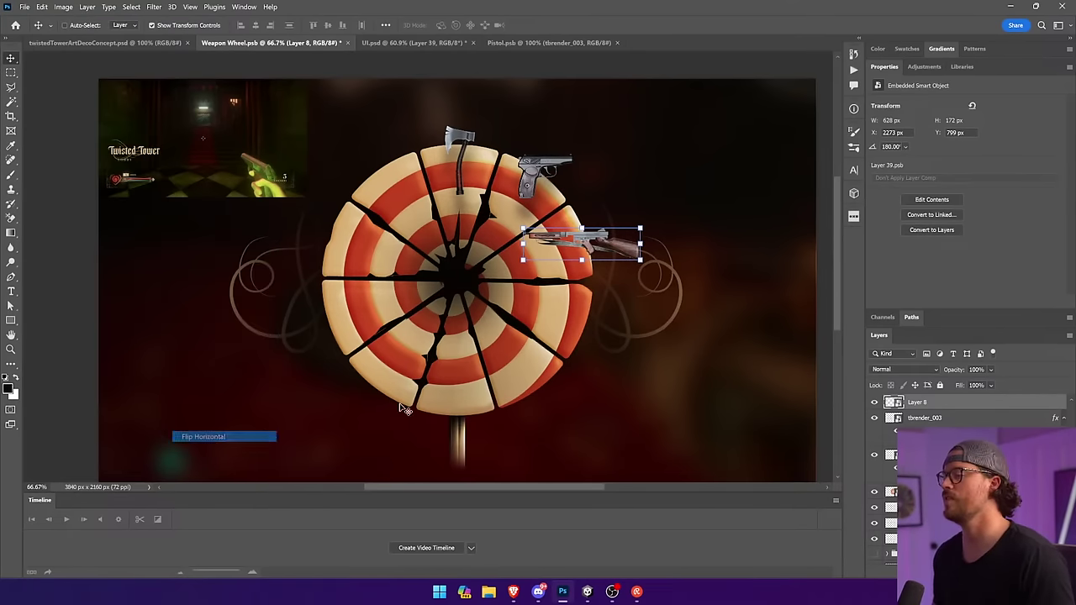
left_click_drag(679, 238, 665, 249)
left_click_drag(917, 425, 915, 404)
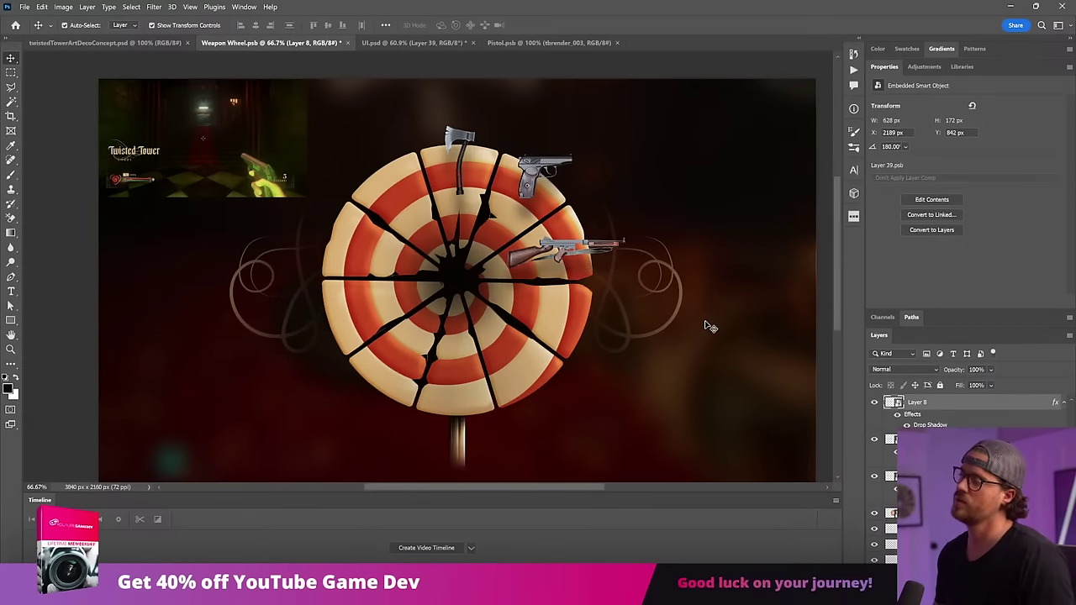
Hide the drop shadow effects on the weapon layers and save the Weapon Wheel document.
left_click(584, 245, "ctrl")
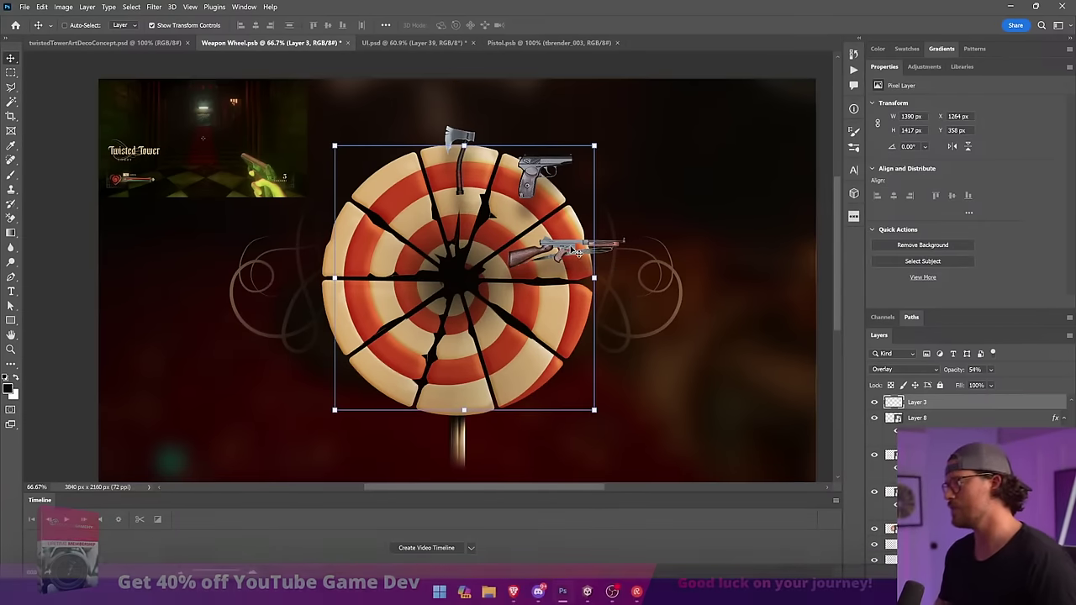
left_click(580, 248, "ctrl")
left_click(553, 174, "ctrl")
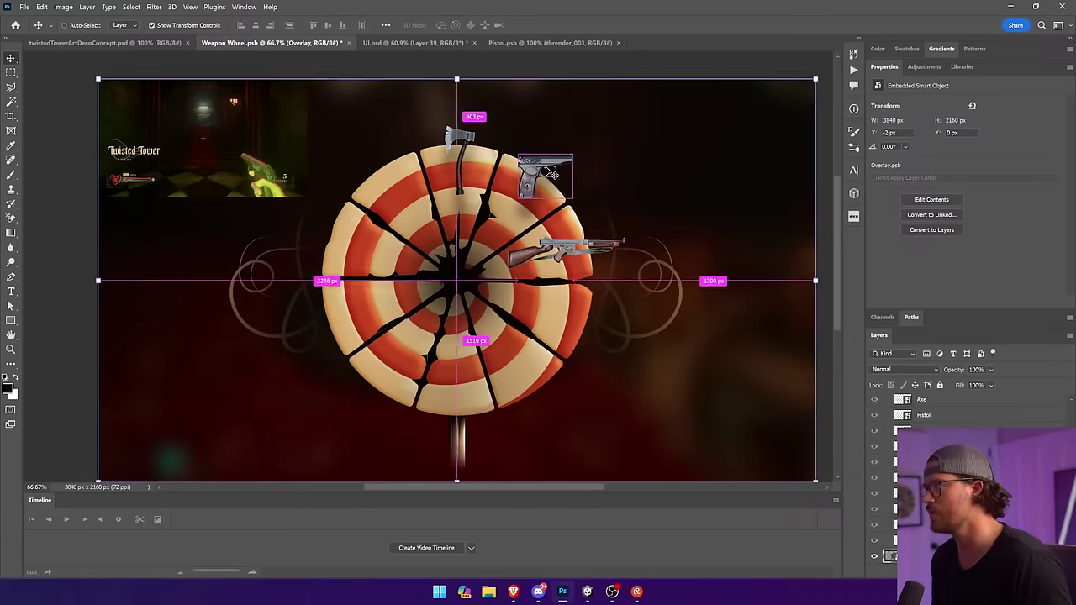
left_click(897, 415)
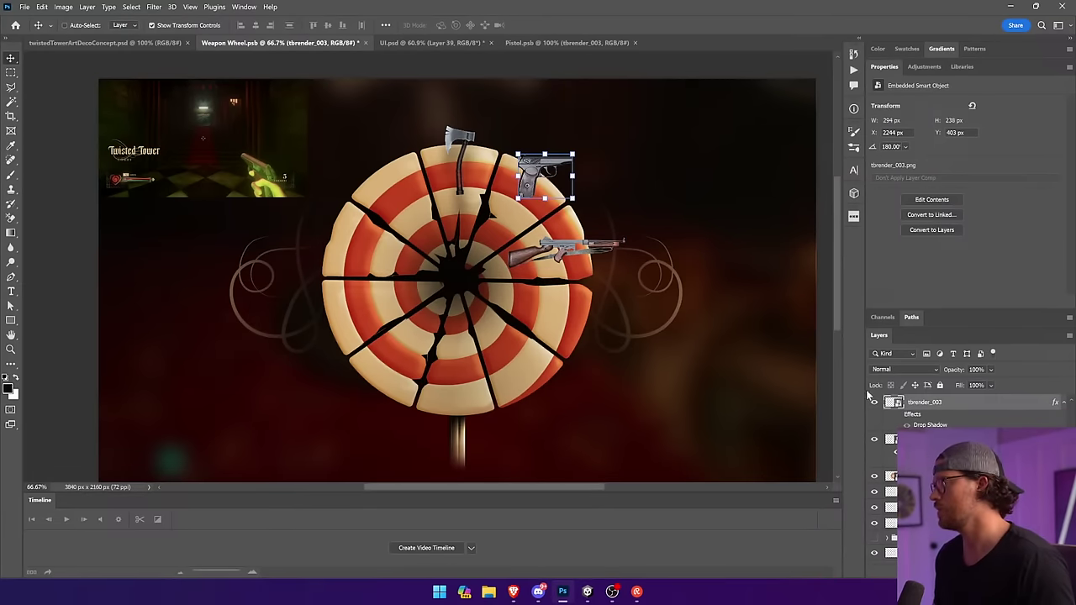
left_click(461, 159, "ctrl")
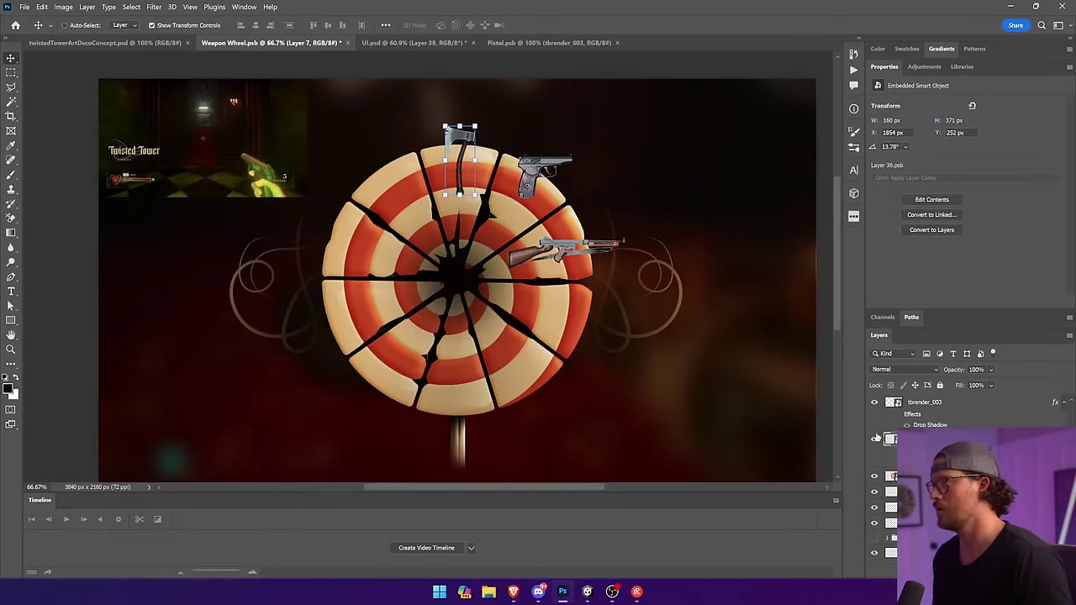
left_click(734, 344, "ctrl")
key("ctrl+s")
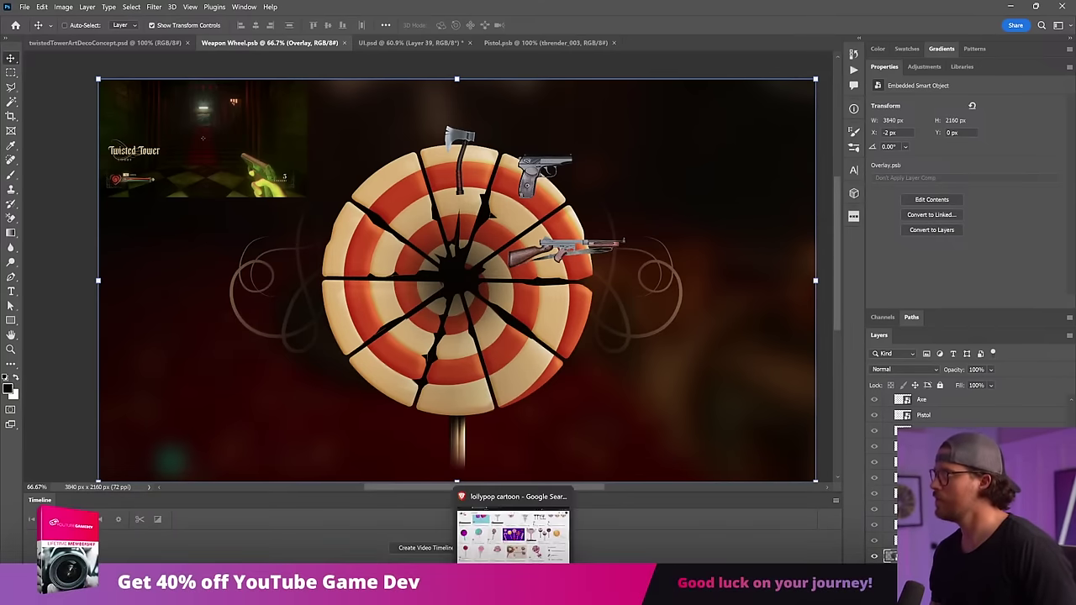
Switch to the browser, search Google Images for "dead island UI weapon wheel", and examine a Dead Island weapon wheel screenshot.
left_click(513, 592)
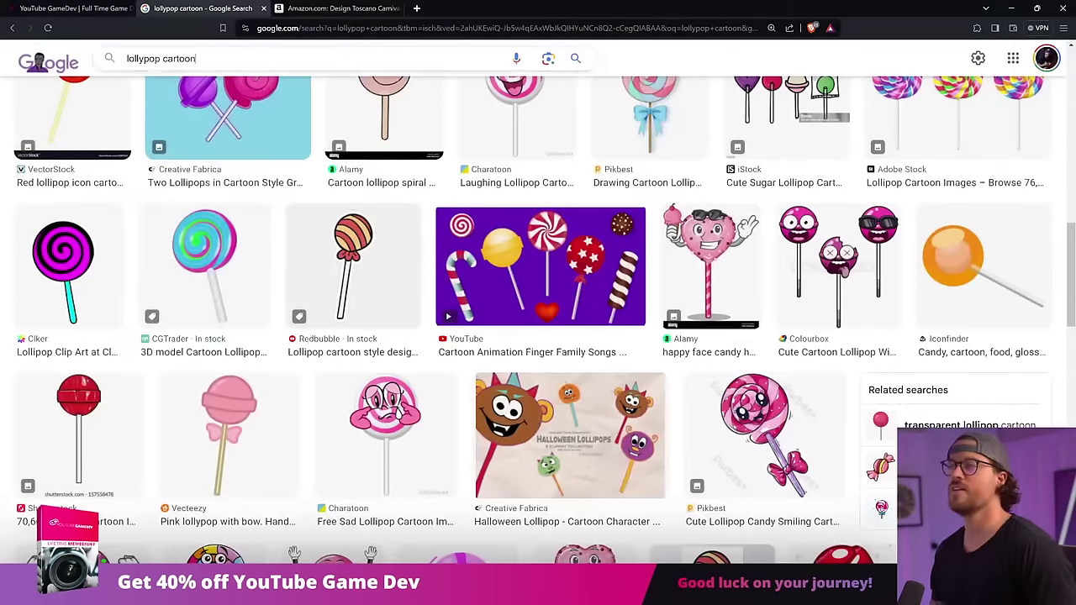
left_click_drag(212, 59, 94, 54)
type("dead island UI weapon wheel")
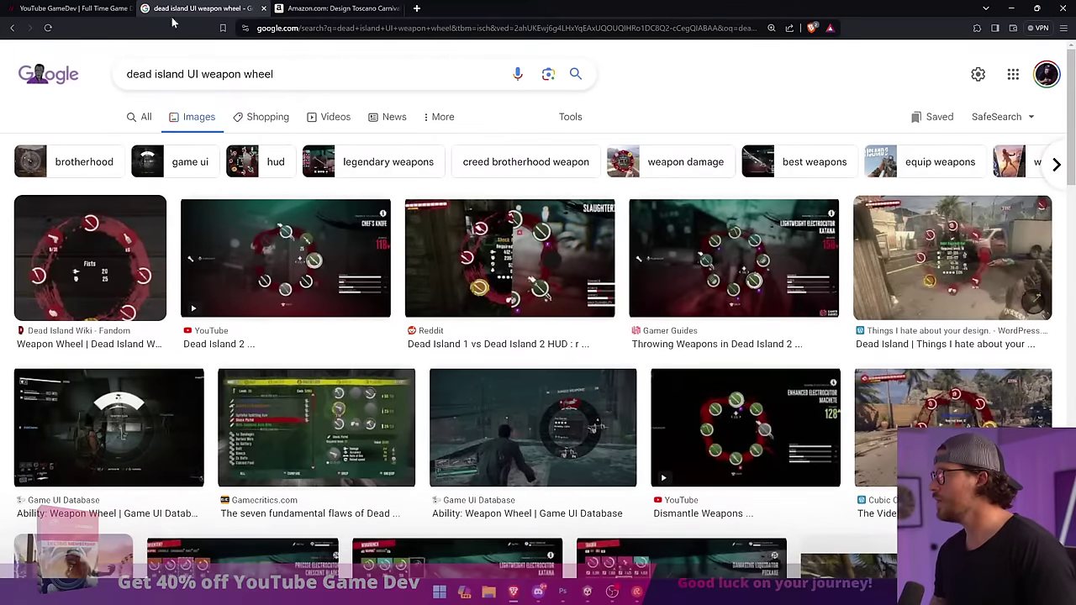
left_click(901, 252)
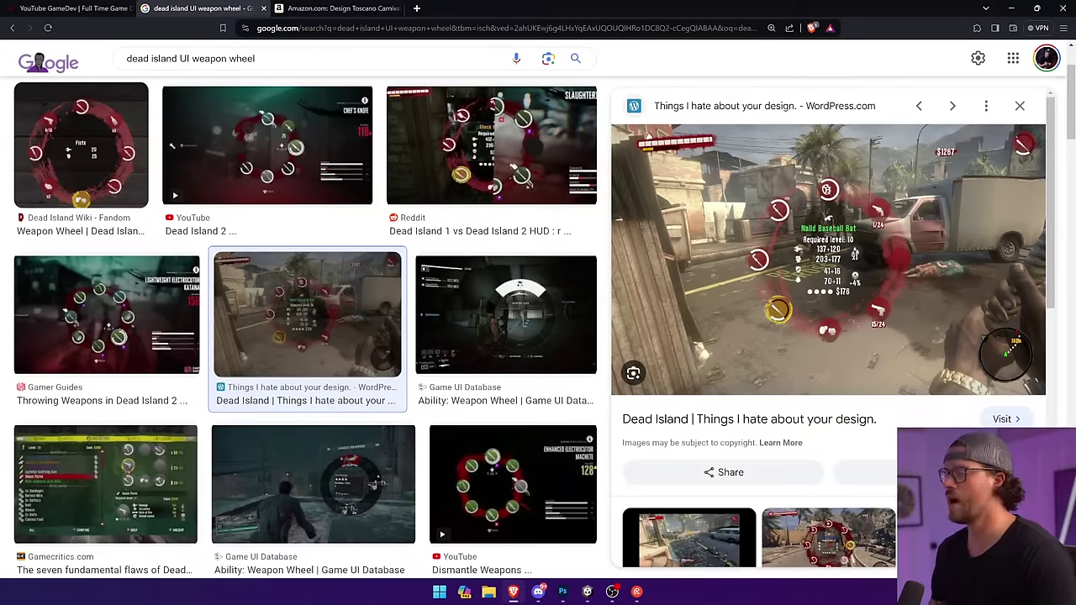
key("alt+Tab")
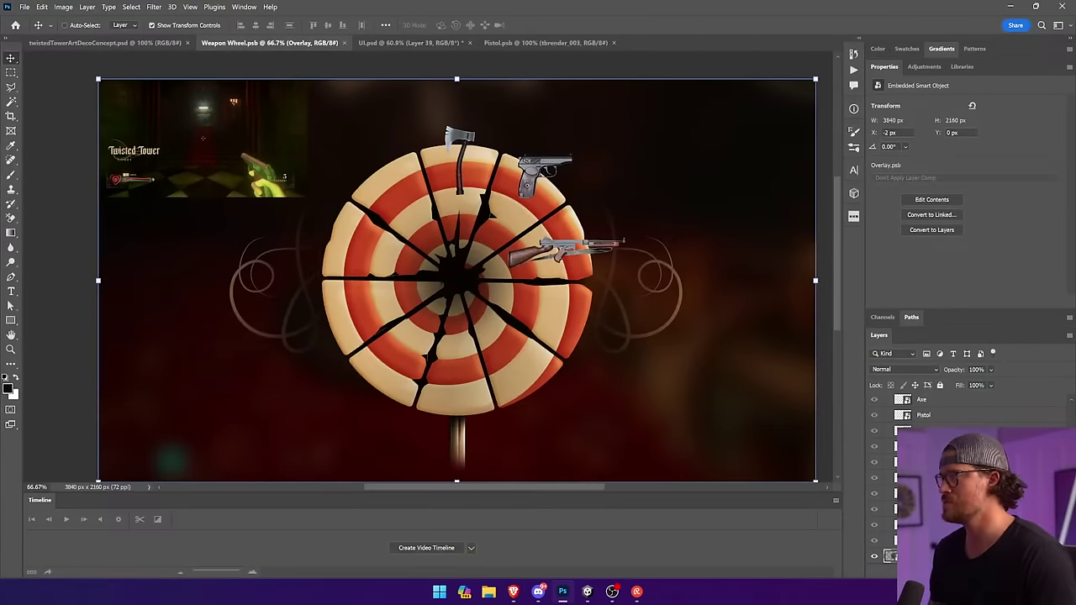
key("Tab")
key("Tab")
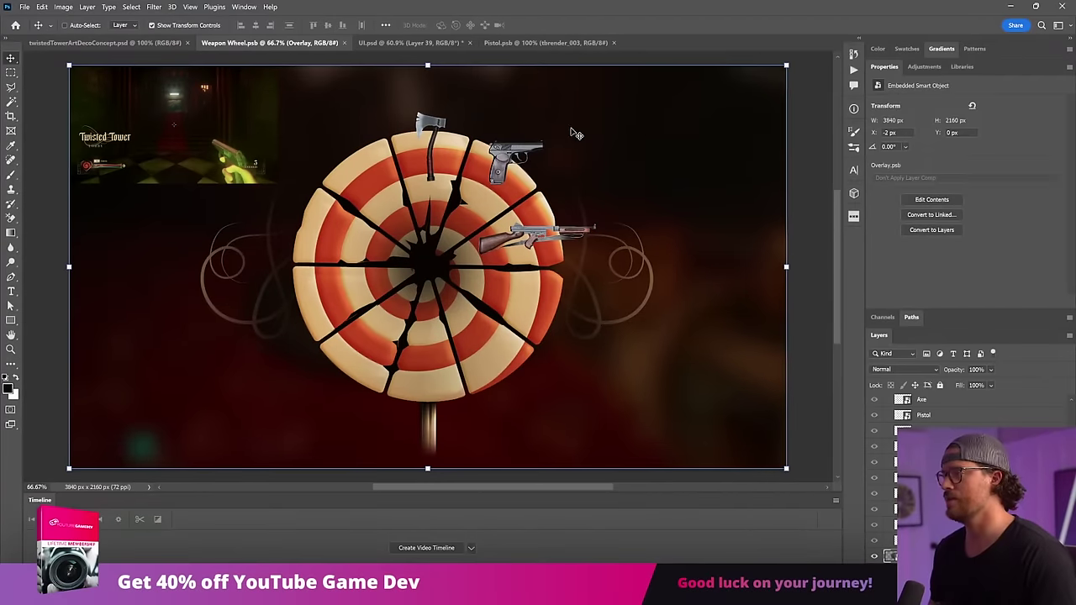
left_click(476, 235)
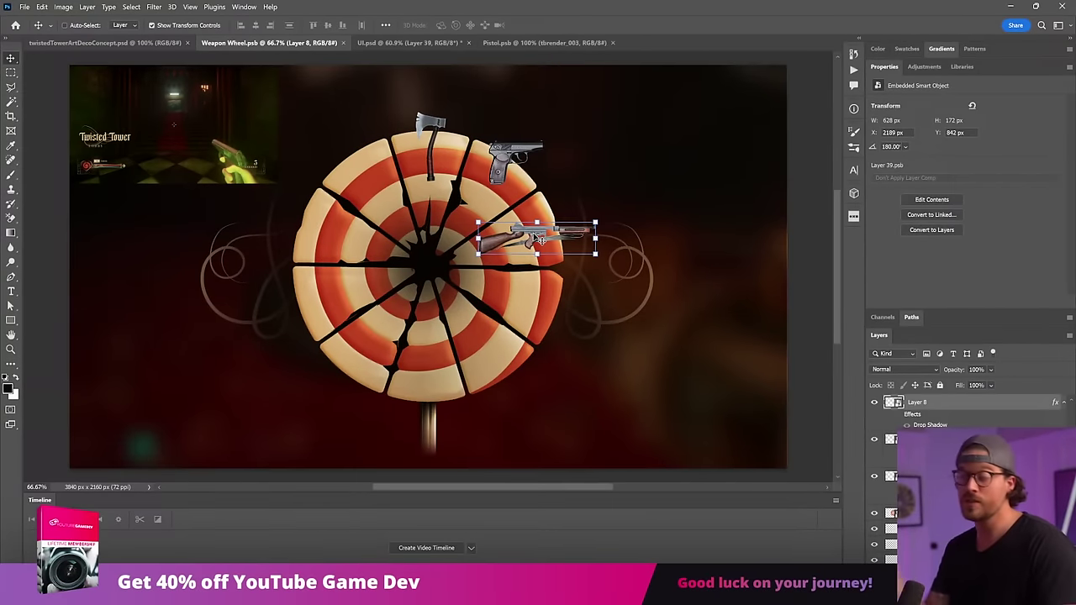
left_click(542, 320, "ctrl")
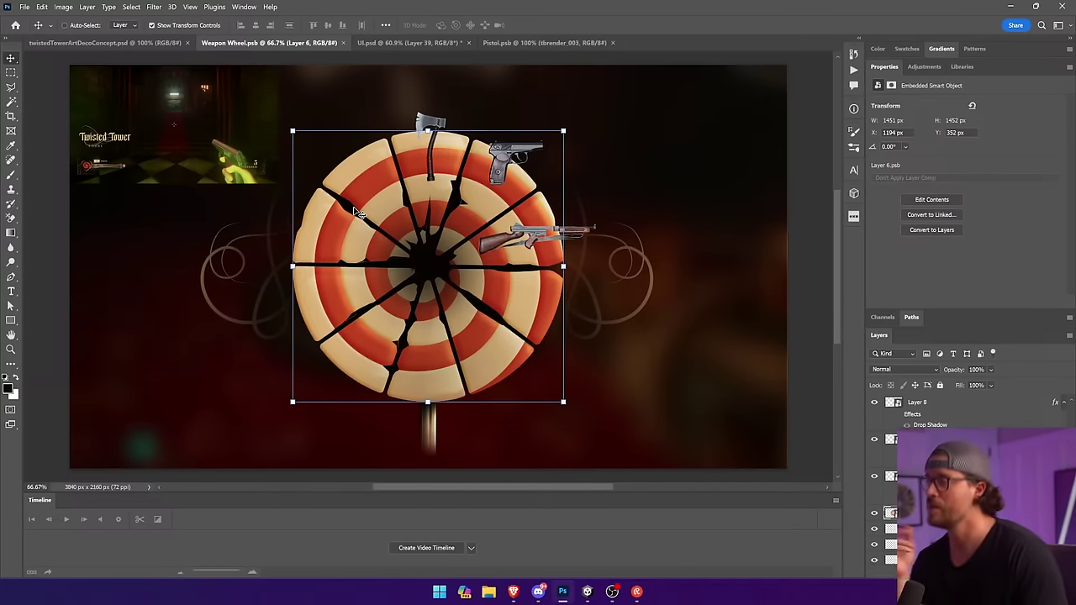
Turn the layer effects of the submachine gun and the pistol back on.
left_click(438, 162, "ctrl")
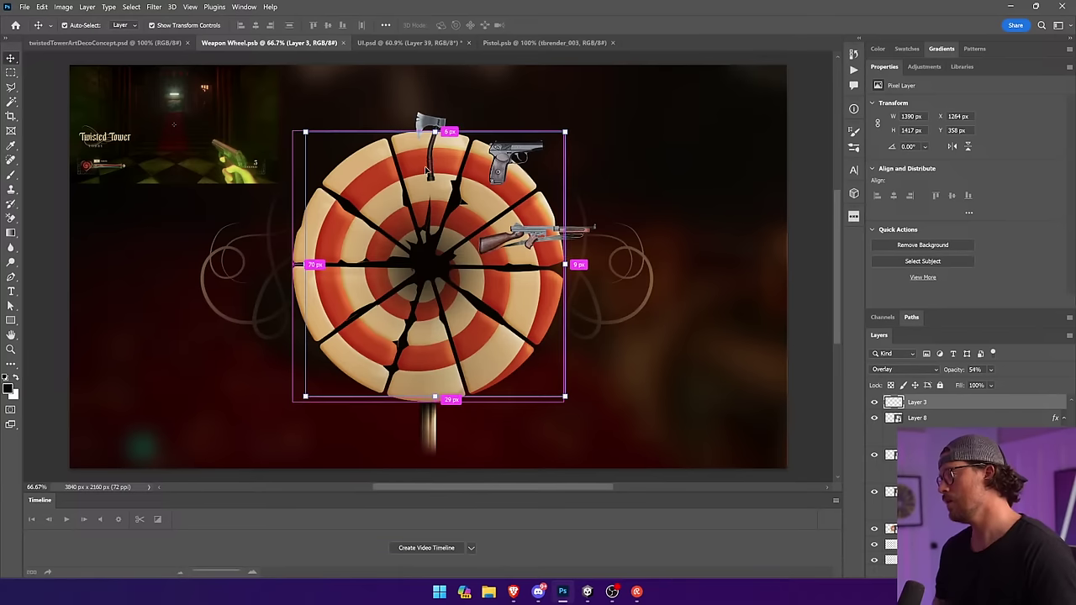
left_click(898, 430)
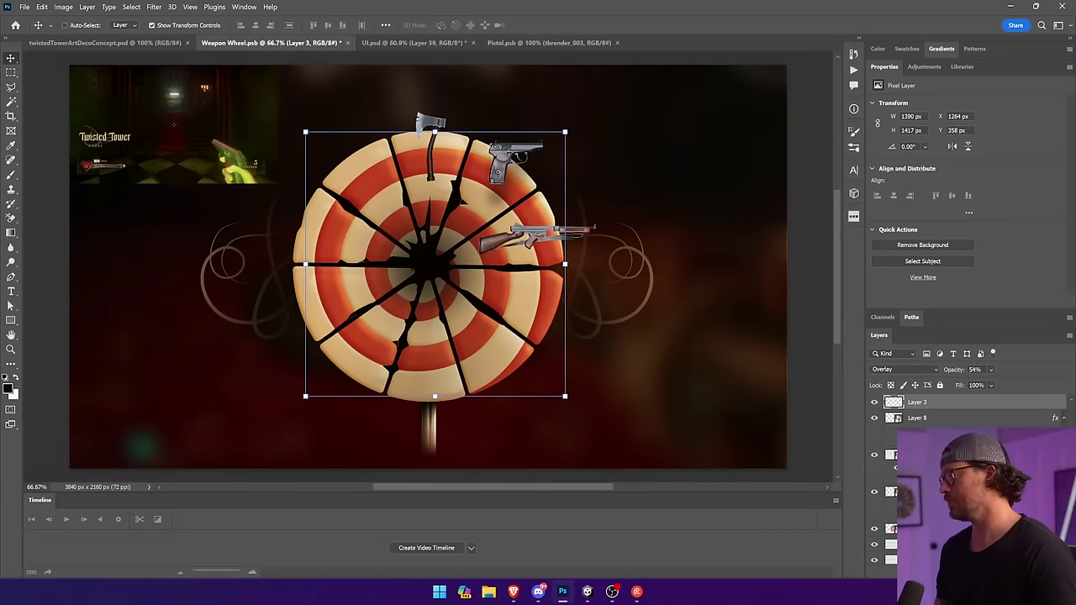
left_click(898, 467)
Soften the submachine gun's drop shadow to 26% opacity, 0% spread and 40 px size.
left_click(925, 419)
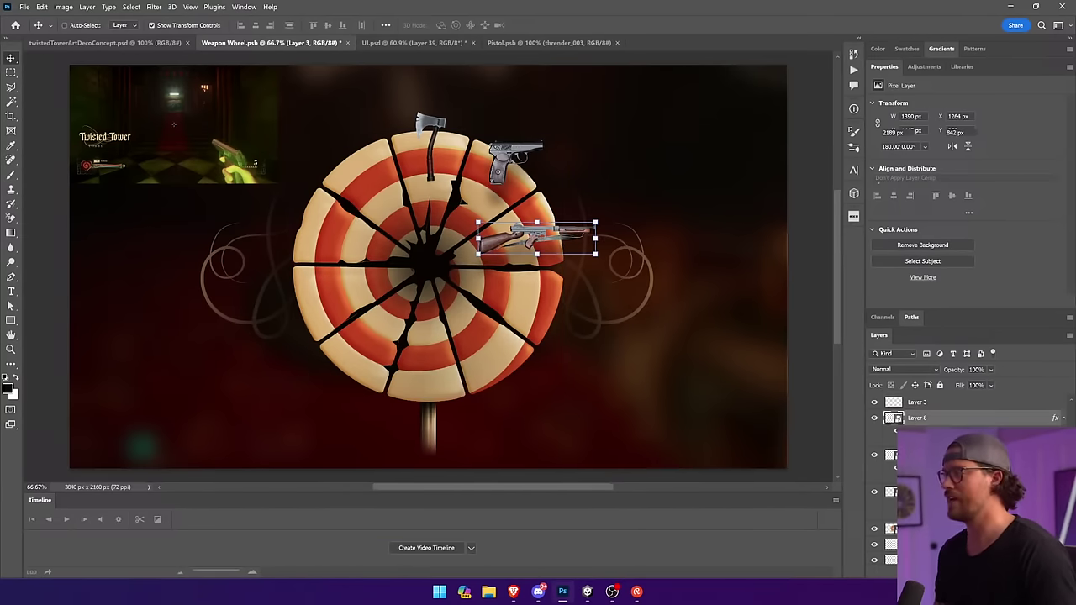
double_click(929, 442)
mouse_move(811, 217)
left_mouse_down()
mouse_move(804, 238)
mouse_move(810, 217)
left_mouse_up()
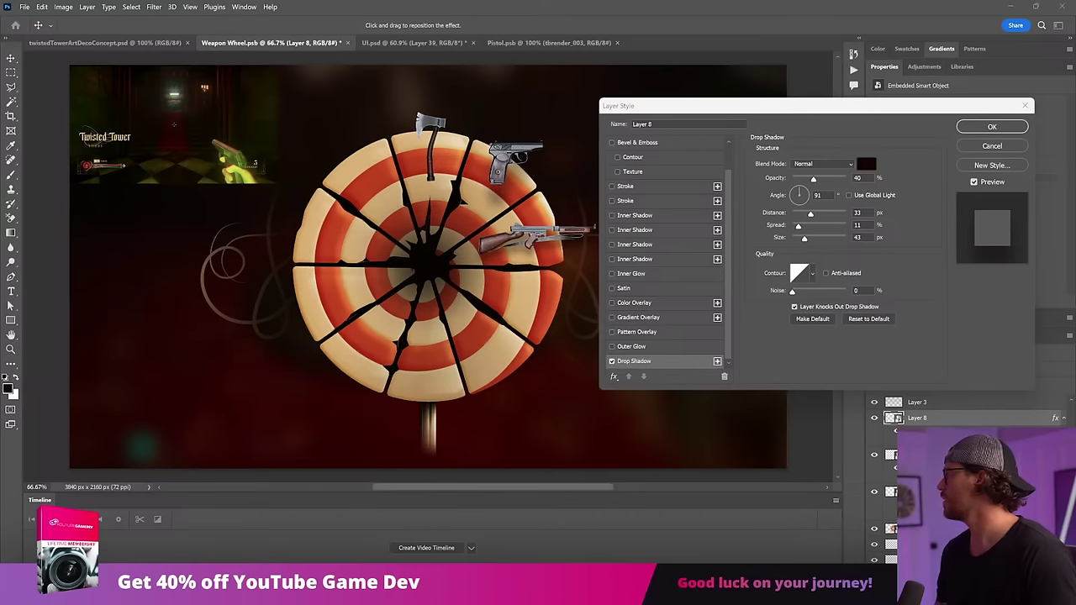
left_click(917, 195)
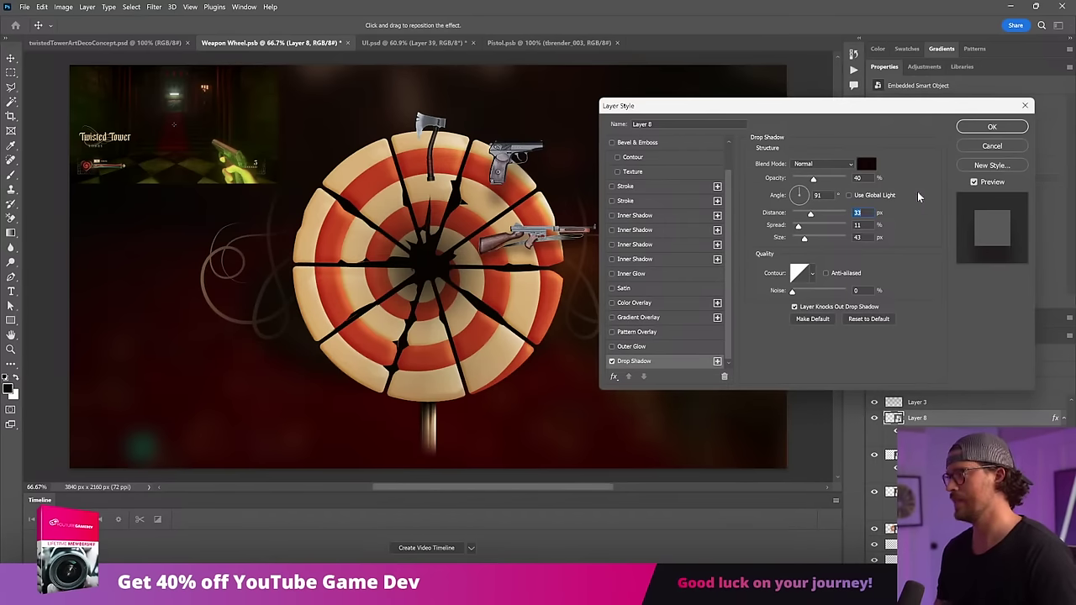
left_click_drag(810, 180, 805, 179)
left_click_drag(798, 226, 809, 242)
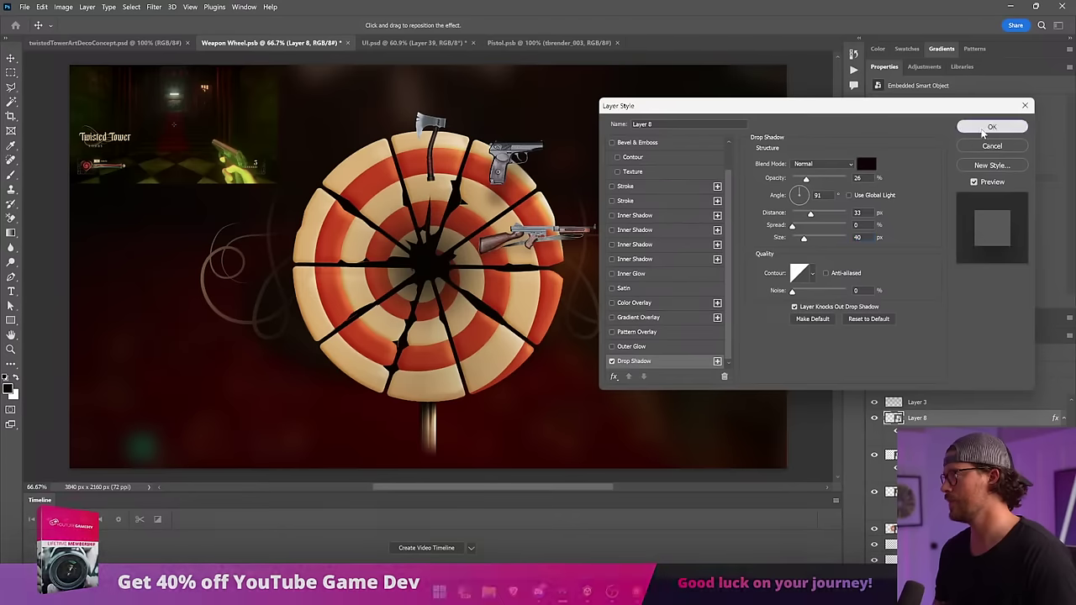
left_click(992, 126)
Copy the submachine gun's drop shadow style and paste it onto the pistol and the axe.
right_click(947, 419)
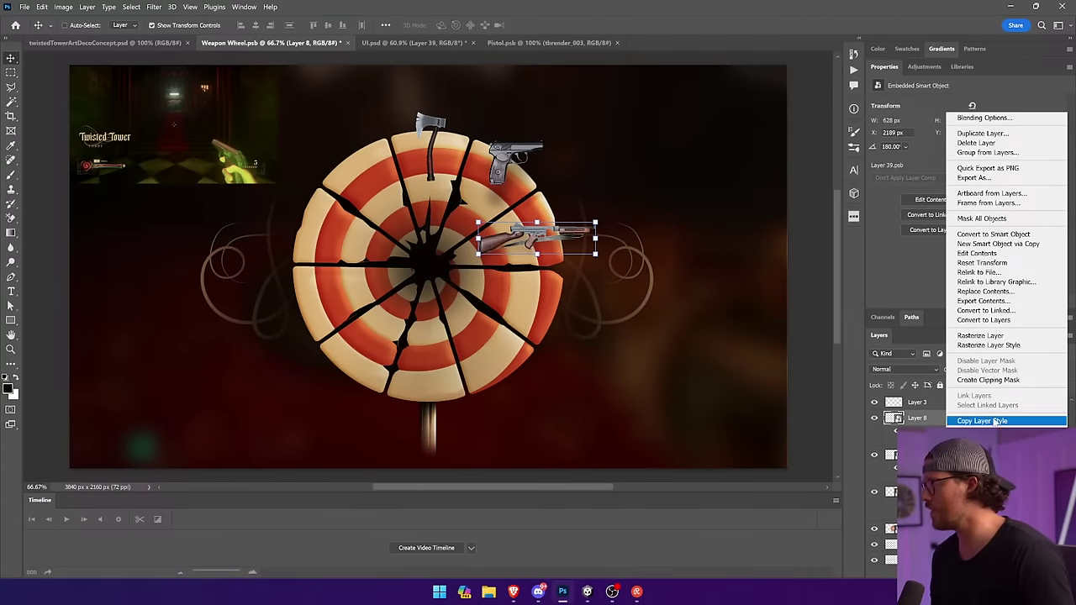
left_click(981, 420)
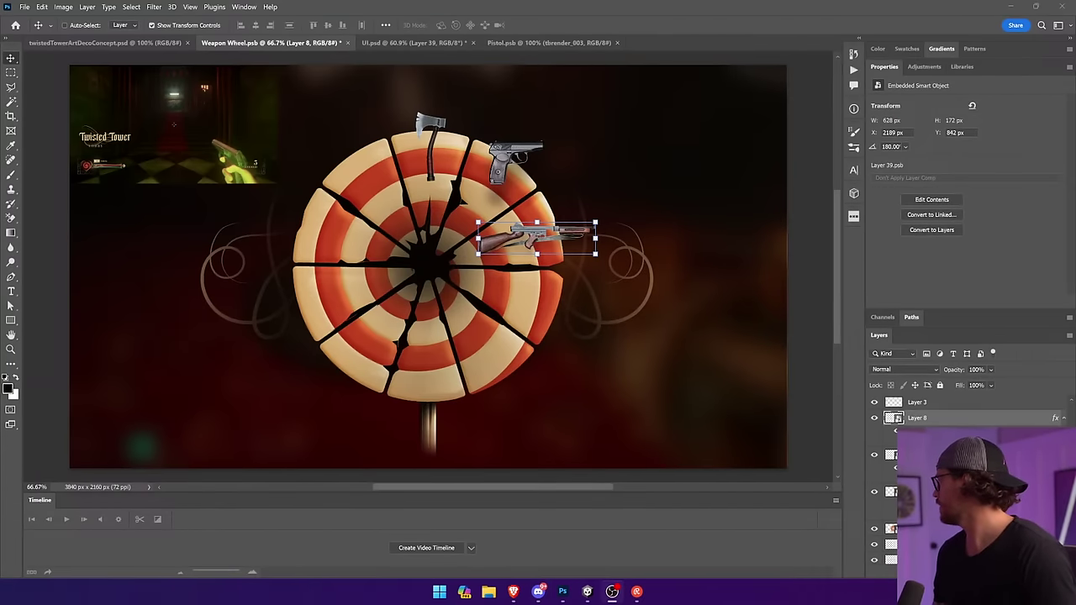
key("ctrl")
right_click(943, 419)
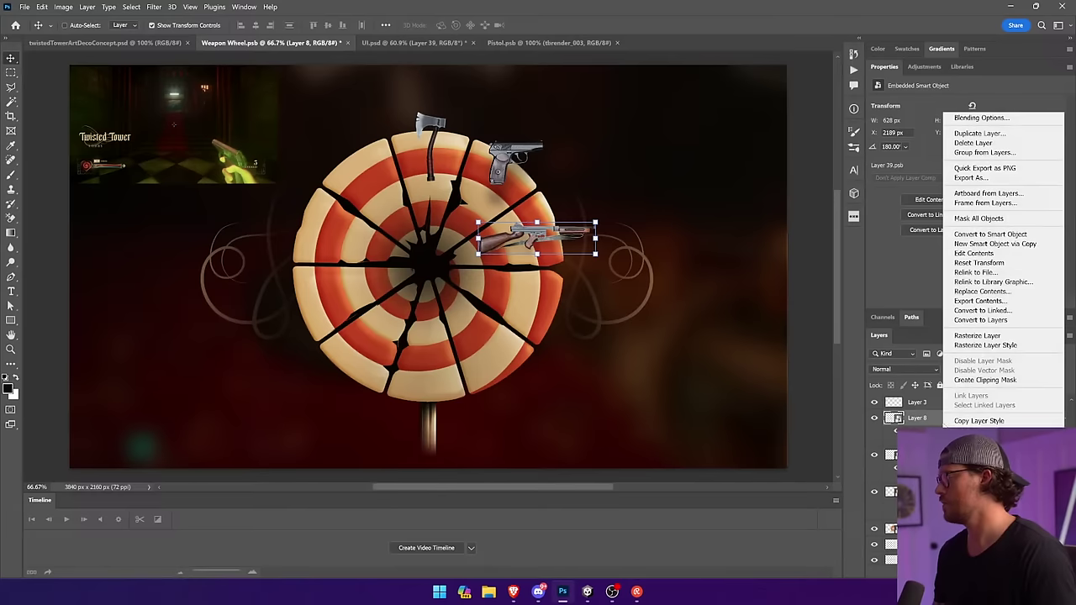
left_click(970, 421)
left_click(515, 161, "ctrl")
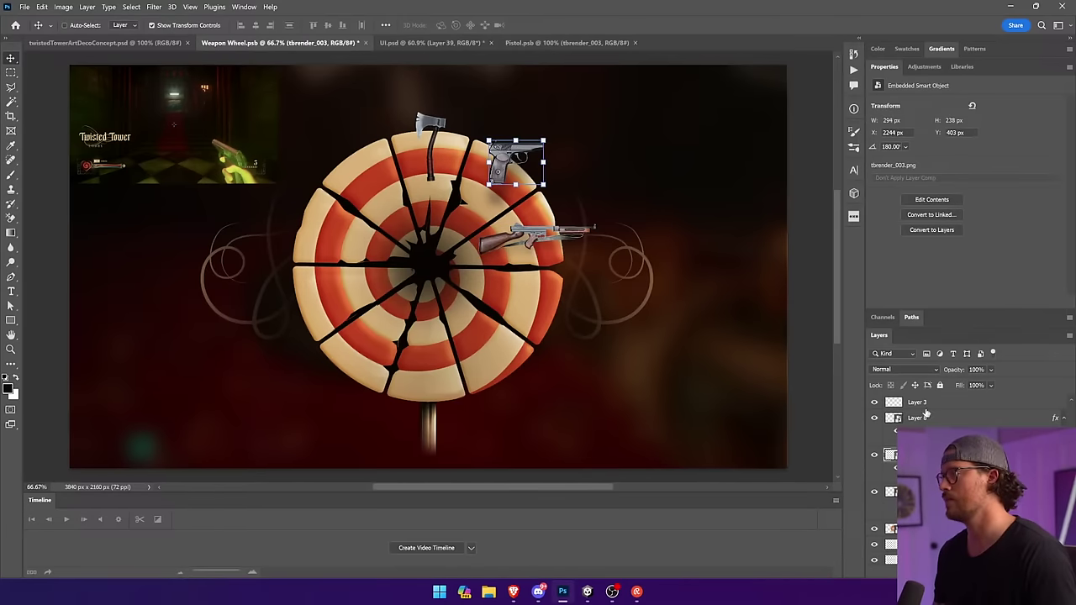
right_click(946, 429)
left_click(981, 380)
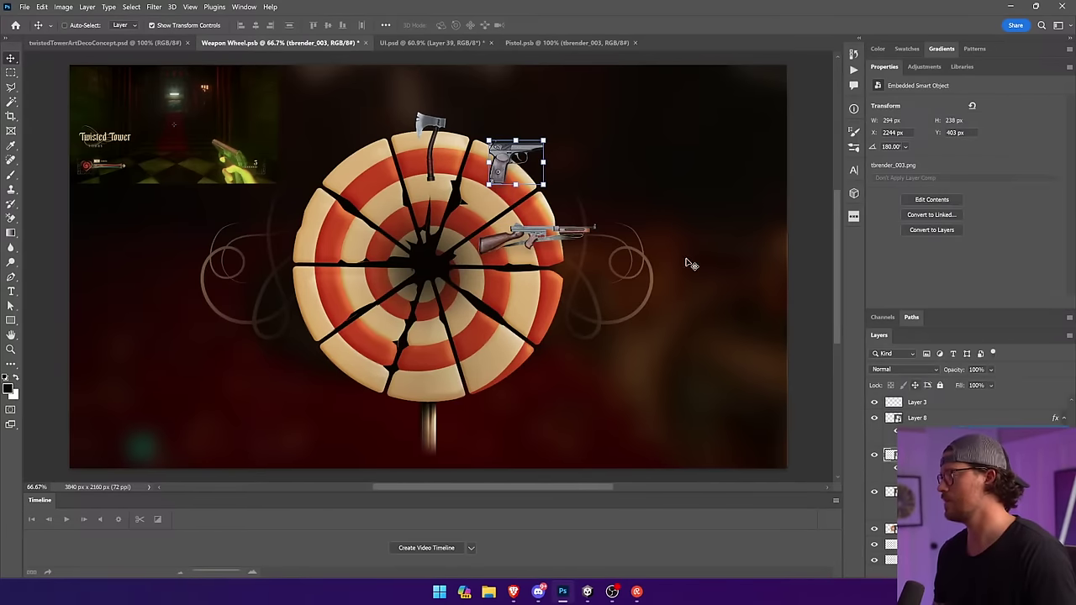
left_click(431, 127, "ctrl")
right_click(951, 407)
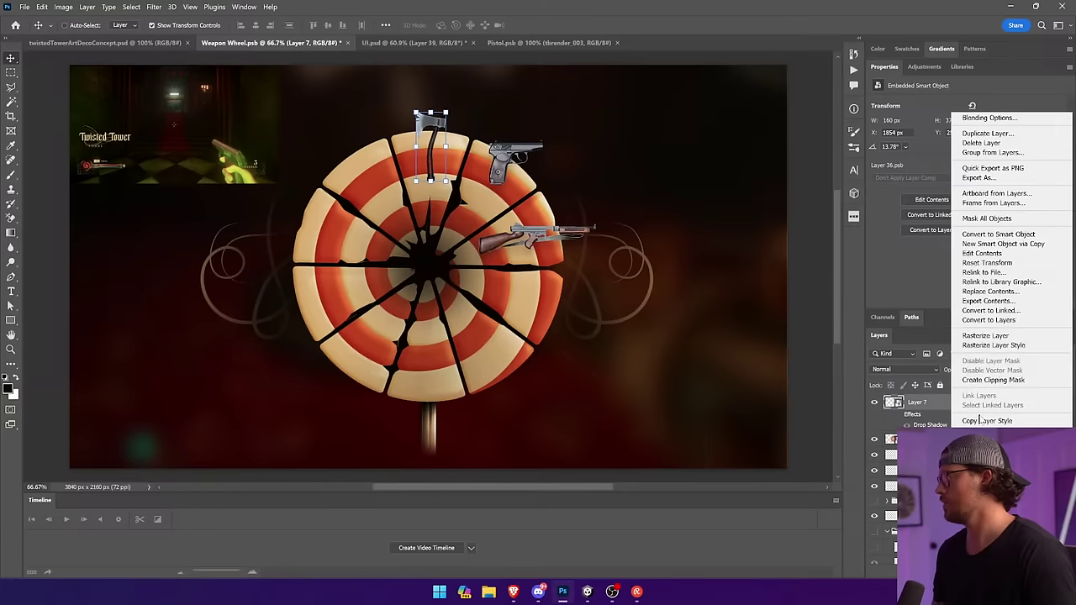
left_click(975, 432)
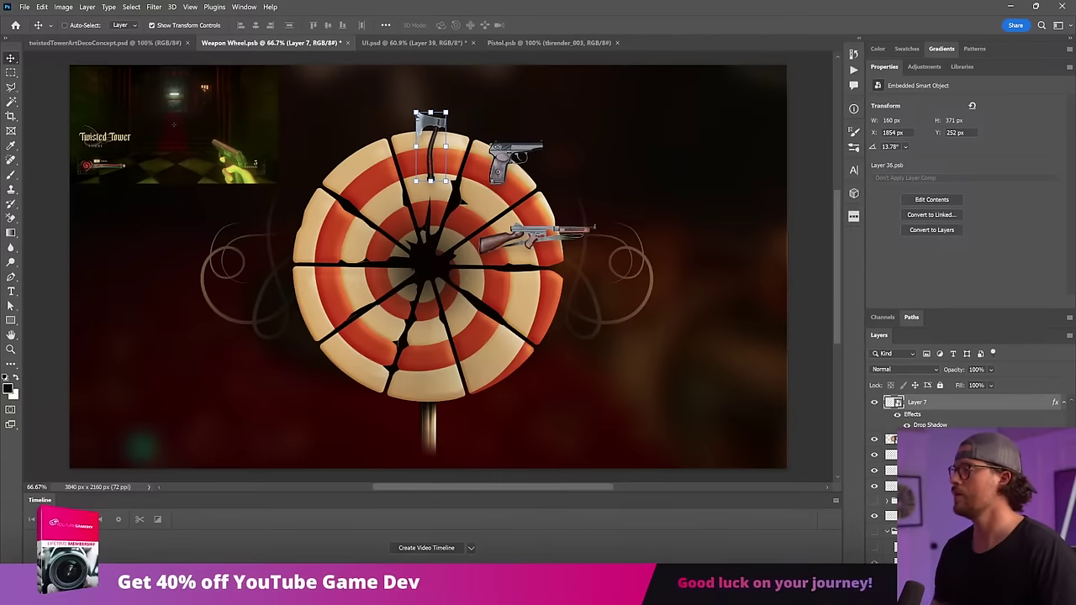
Try dimming the striped wheel to 42% opacity and its stick to 43%, and restore both to full opacity.
left_click(530, 239)
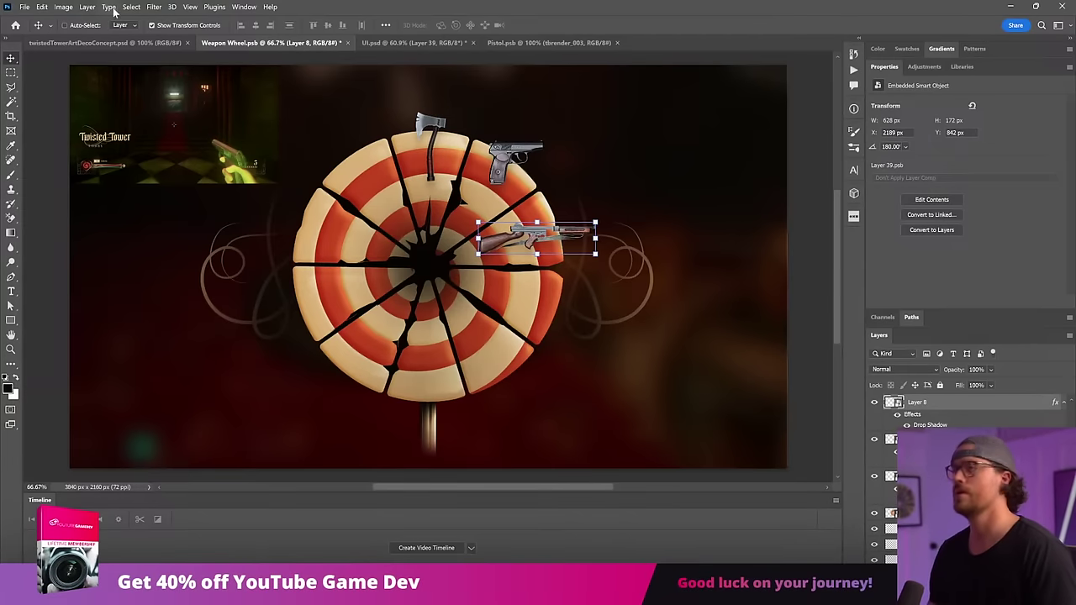
left_click(539, 339)
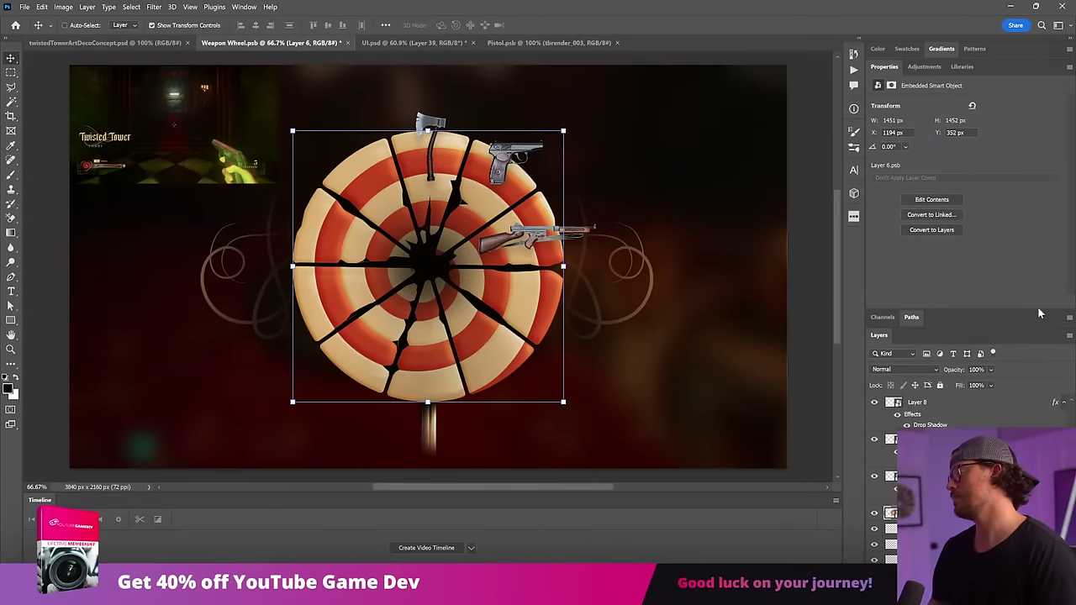
left_click(990, 370)
left_click_drag(1023, 385, 991, 385)
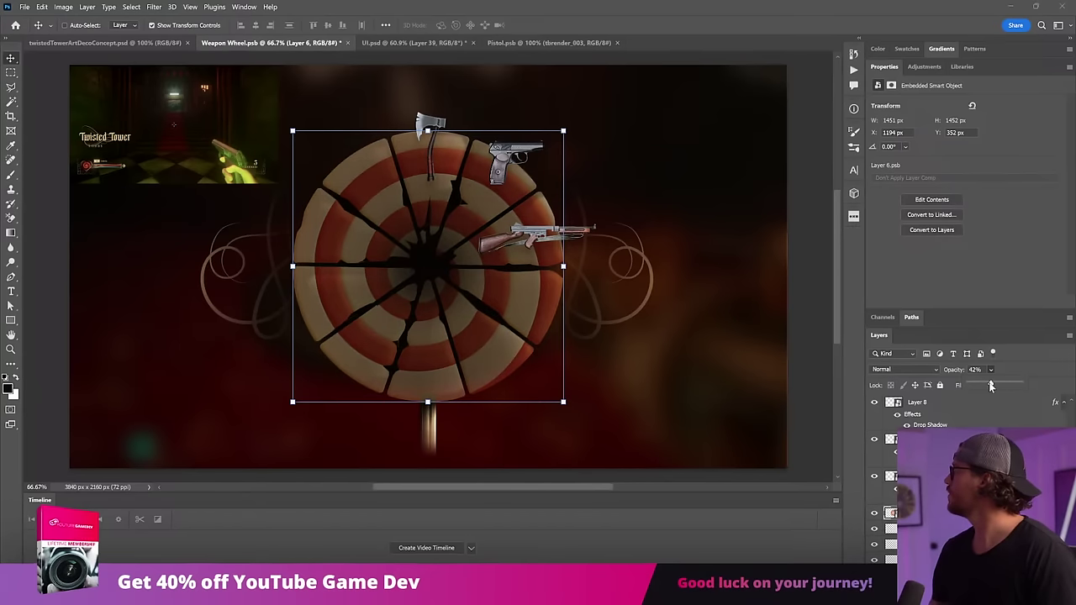
left_click(433, 444, "ctrl")
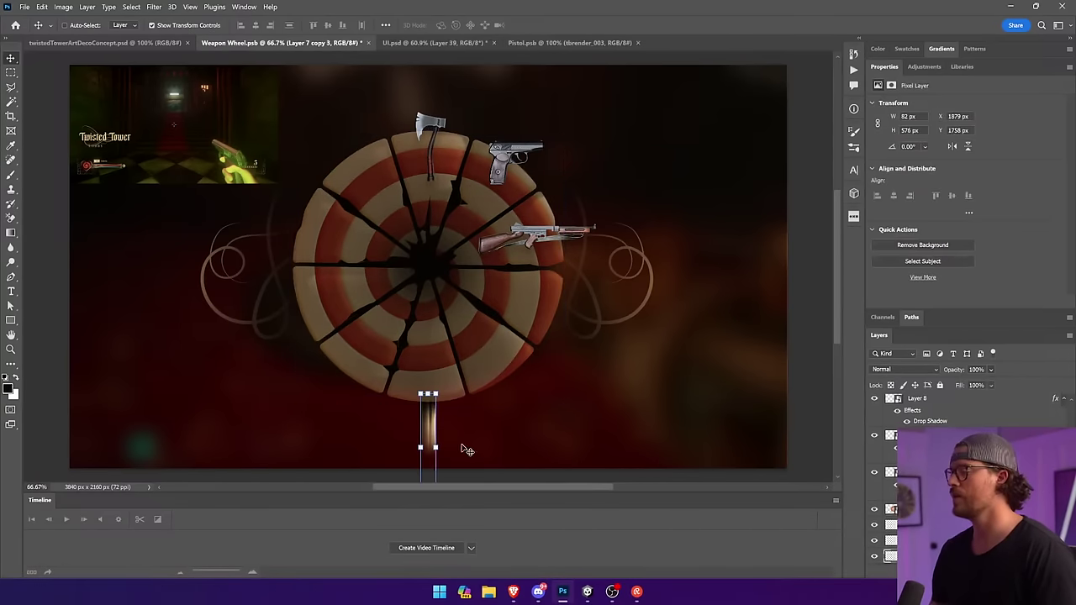
left_click(990, 370)
left_click(993, 385)
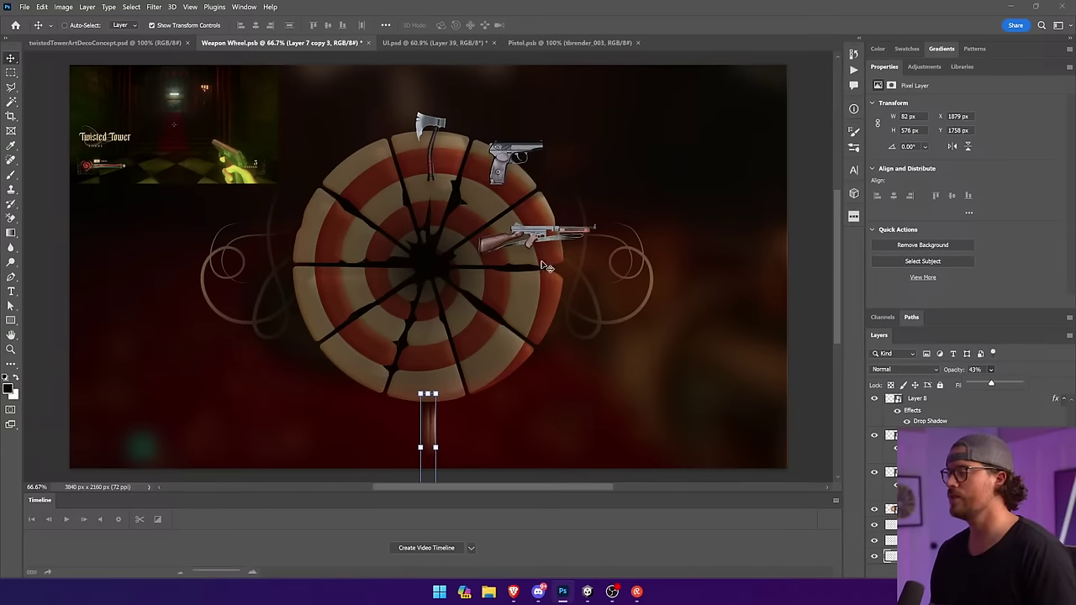
key("0")
Delete the two calligraphy flourishes beside the wheel and the Twisted Tower reference screenshot from the canvas.
left_click(600, 314)
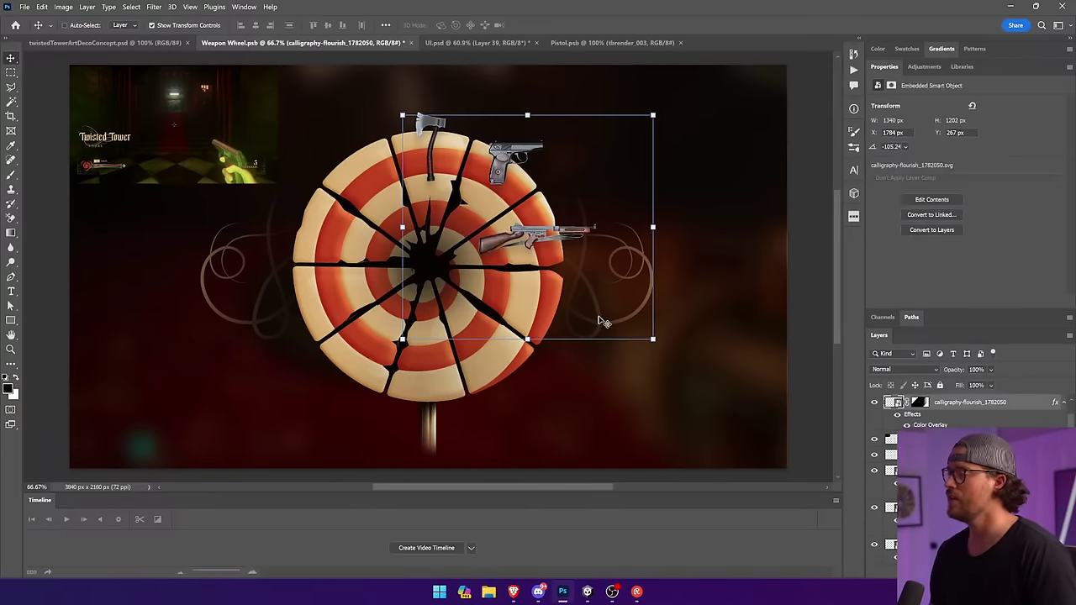
left_click(213, 262, "shift")
left_click_drag(213, 263, 151, 330)
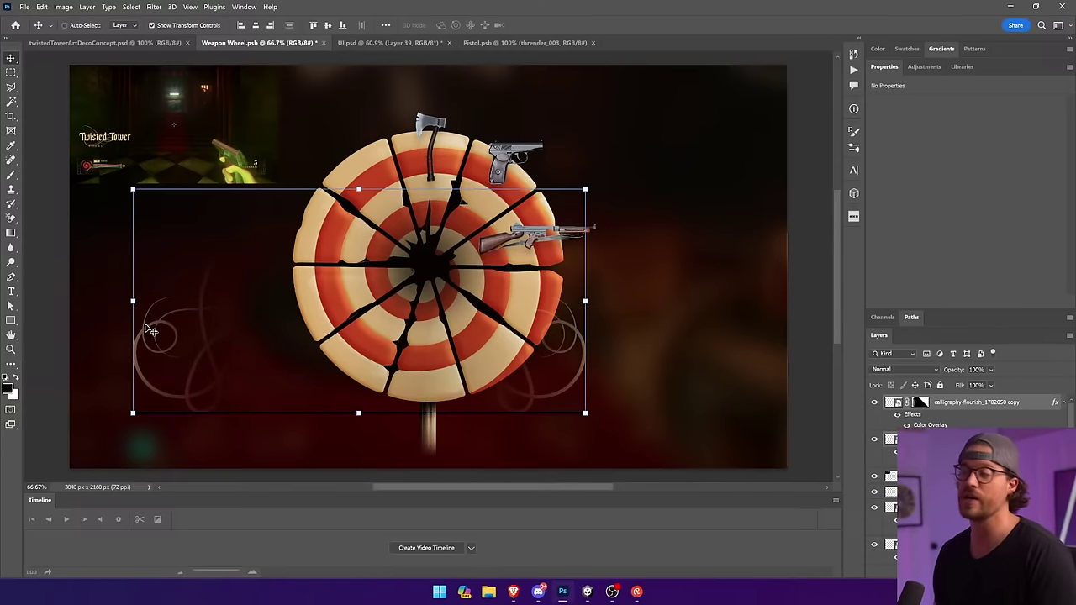
key("Delete")
left_click_drag(175, 162, 177, 173)
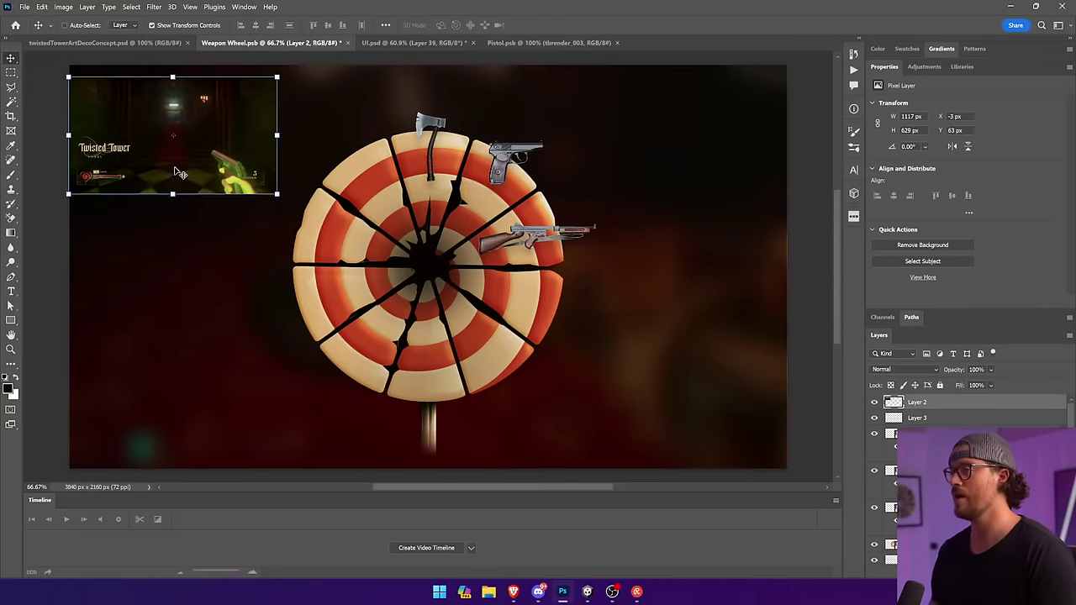
key("Delete")
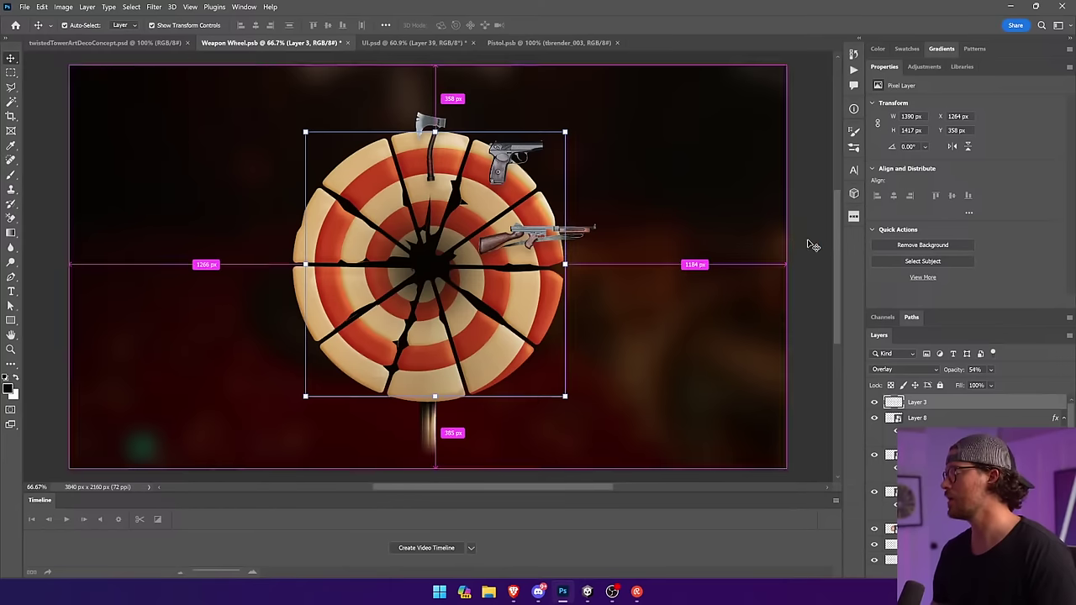
left_click(813, 242)
Add a layer mask to the wheel's stick and fade its upper end under the wheel with a gradient at full opacity.
left_click(429, 446)
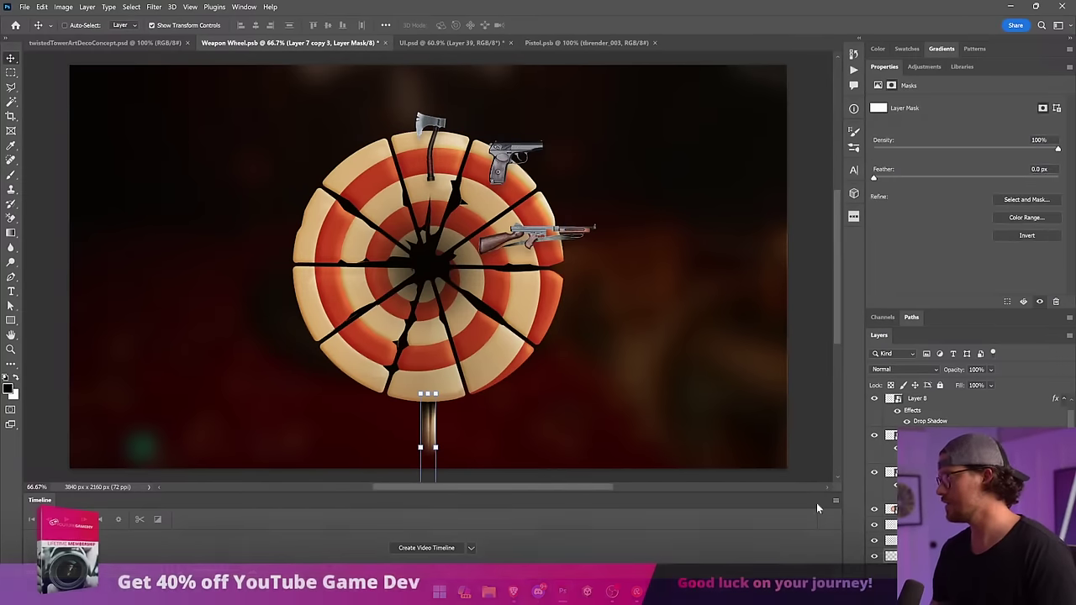
left_click(11, 233)
left_click_drag(431, 407, 503, 433)
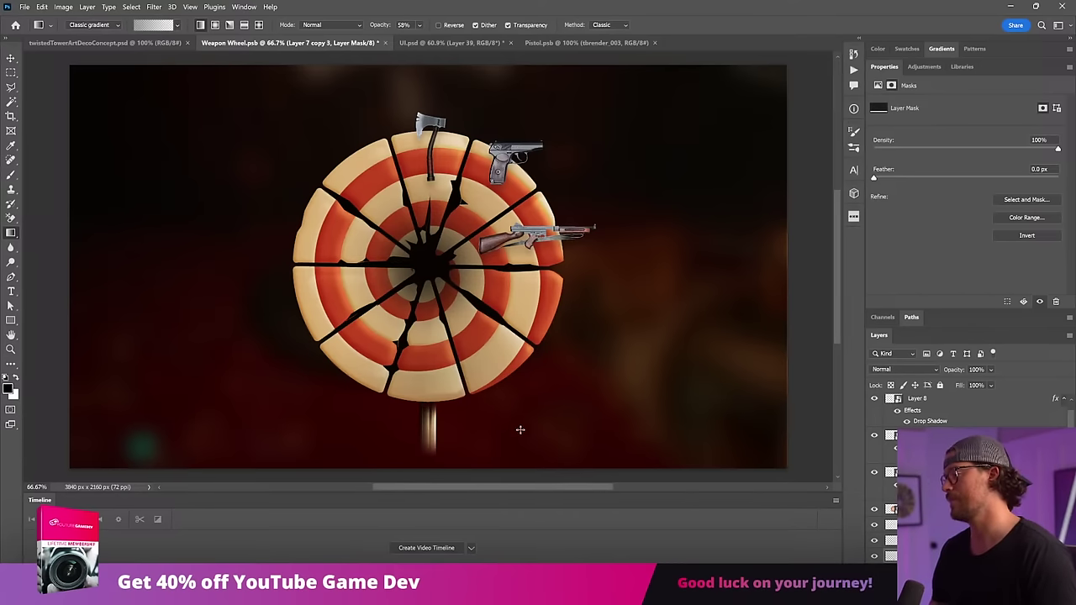
left_click_drag(439, 420, 527, 438)
key("ctrl+z")
left_click(419, 26)
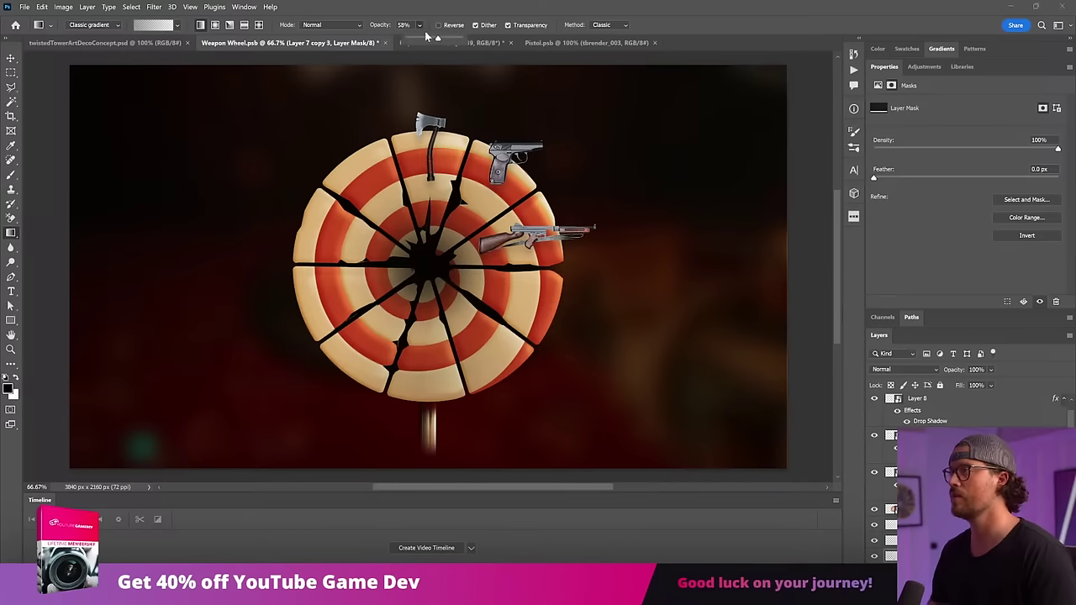
left_click_drag(438, 39, 465, 38)
mouse_move(429, 390)
left_mouse_down()
mouse_move(435, 411)
mouse_move(425, 421)
left_mouse_up()
Check the stick layer by toggling its visibility and merge the two shading layers along its edges into one.
key("v")
left_click(830, 379, "ctrl")
left_click(879, 557)
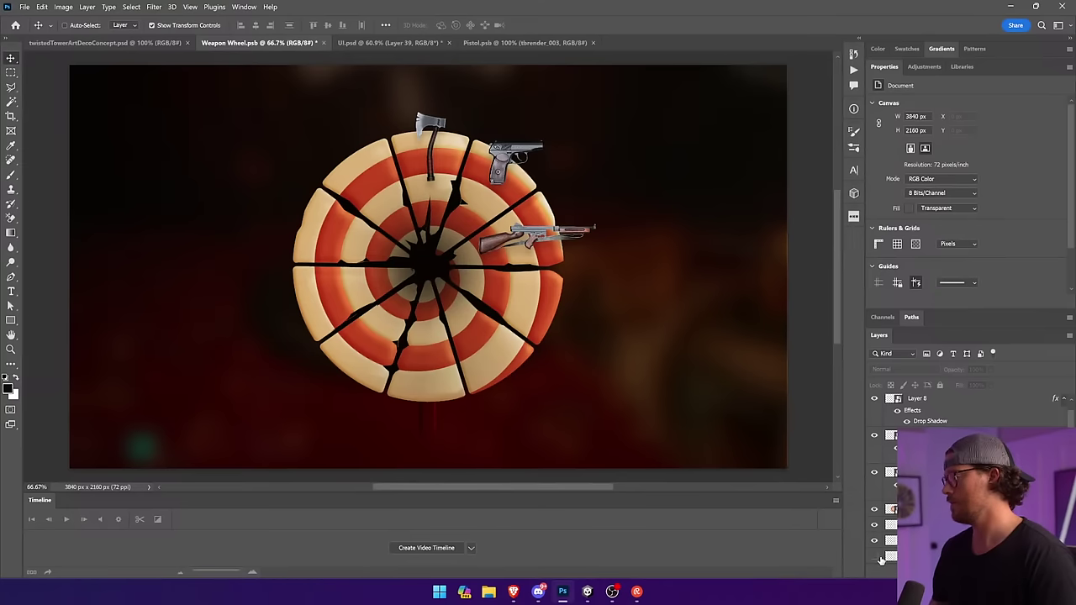
left_click(876, 556)
left_click(930, 557)
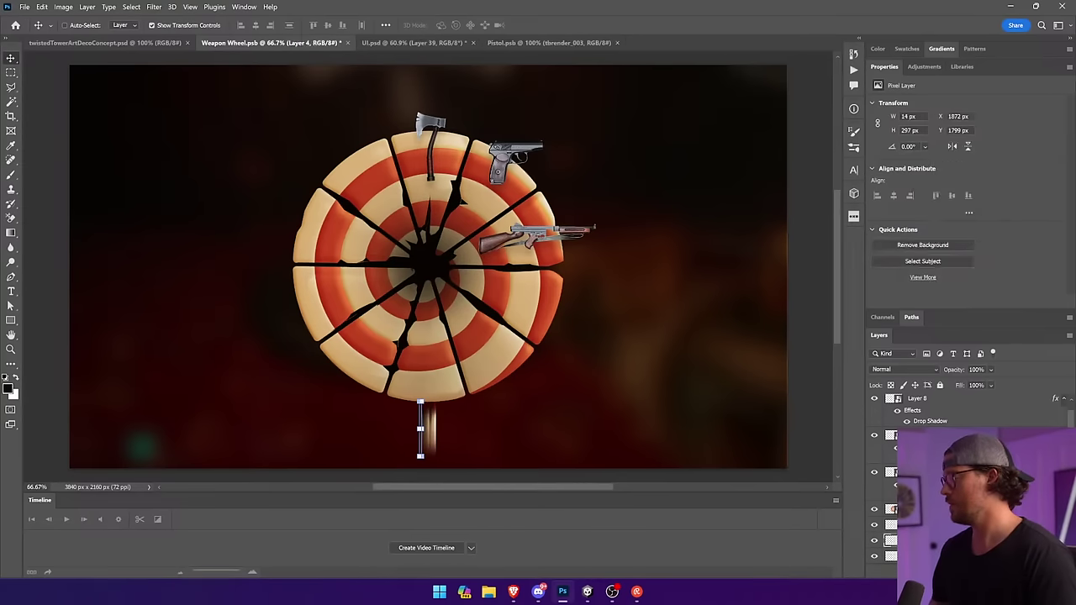
left_click(930, 541, "shift")
right_click(930, 541)
left_click(975, 244)
right_click(937, 400)
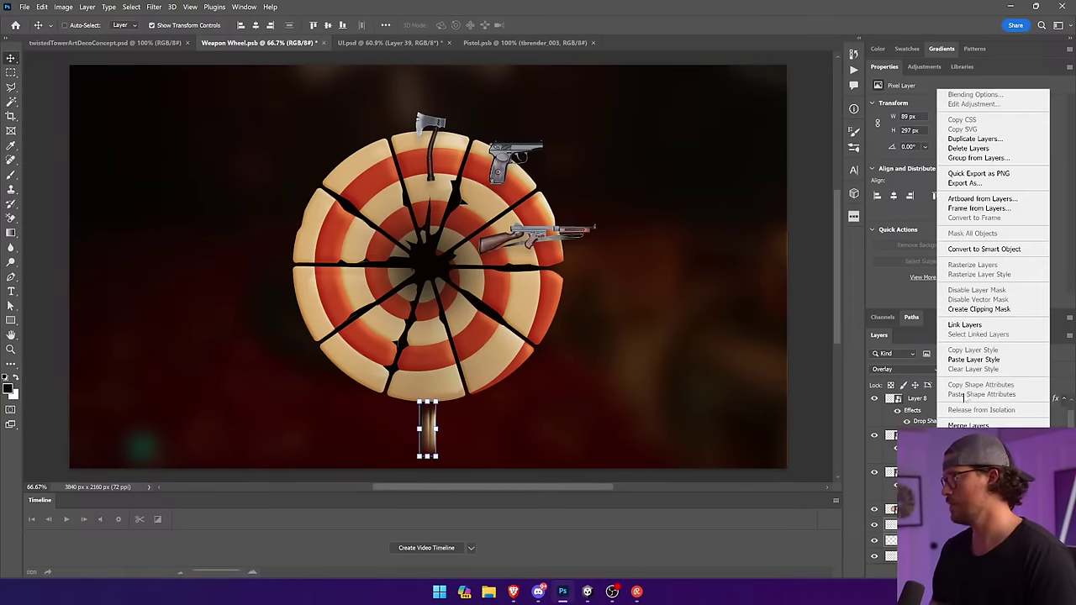
left_click(969, 425)
Clip the merged shading to the stick in Overlay blend mode and add a layer mask to it.
key("g")
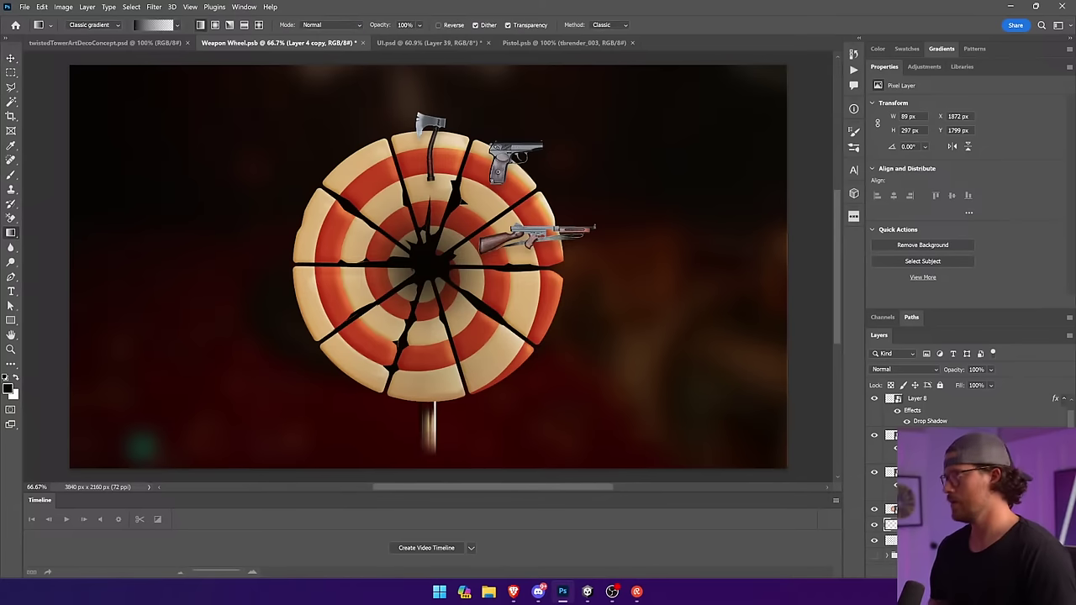
left_click(900, 370)
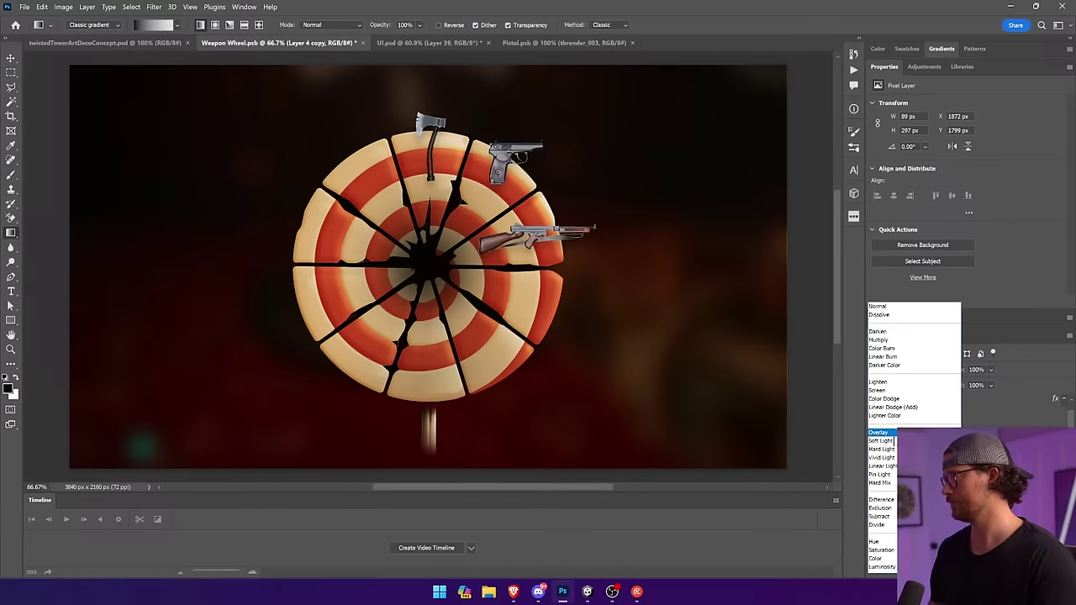
left_click(883, 439)
left_click(953, 573, "alt")
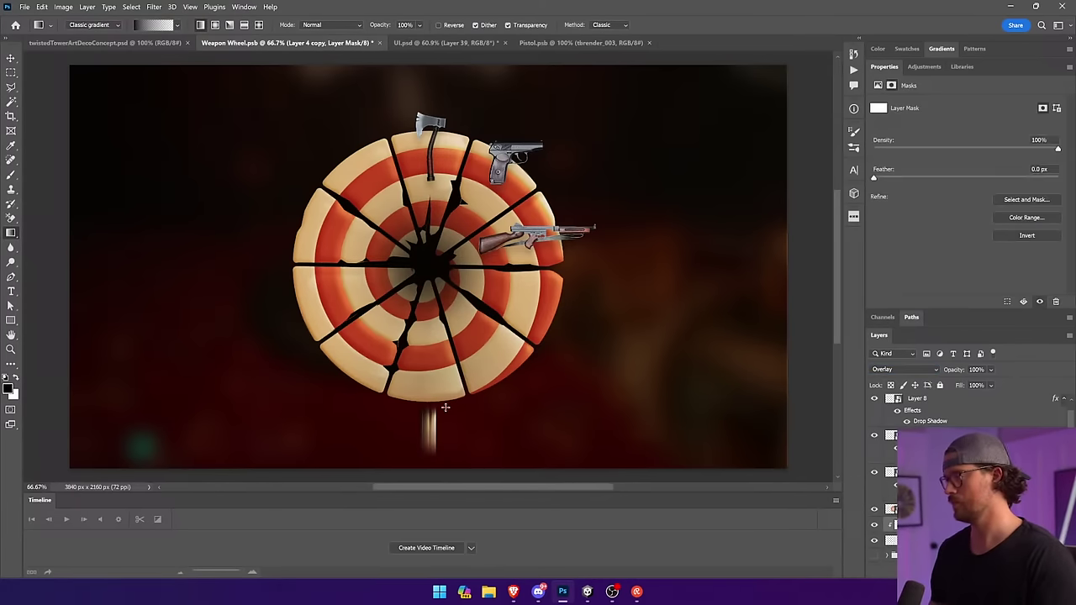
key("v")
left_click(782, 320)
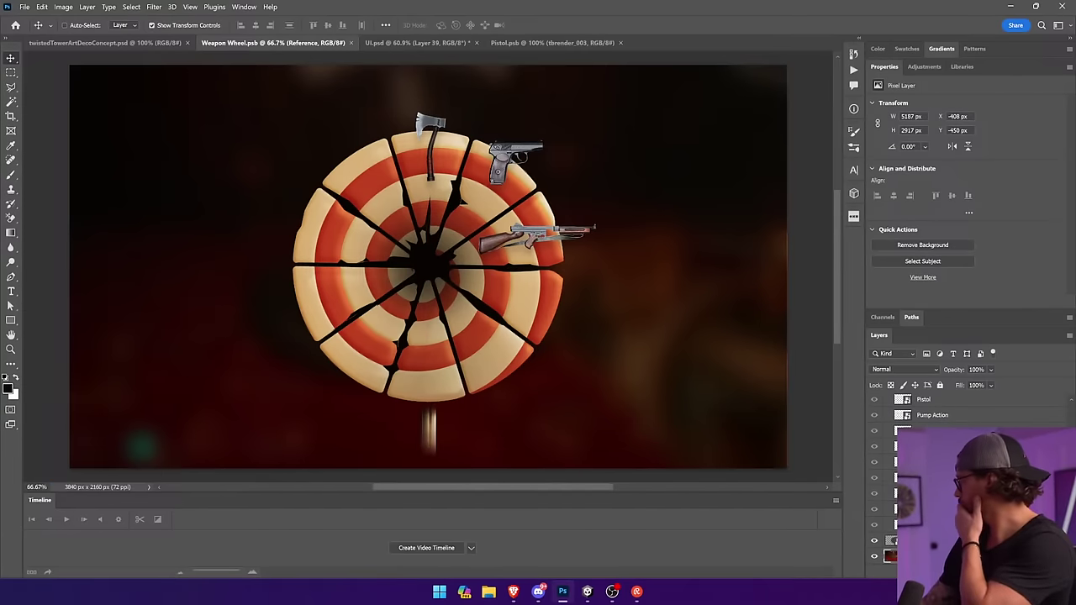
Give the pistol a red Color Overlay and a cream #efddc2 Stroke, and move it slightly down within its segment.
left_click(636, 592)
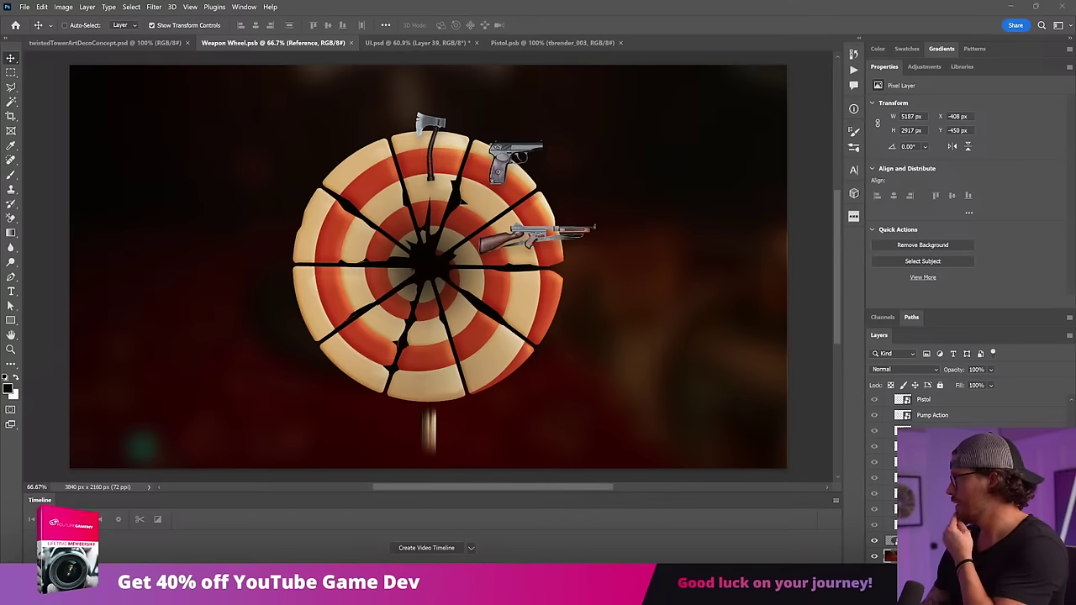
left_click(530, 159)
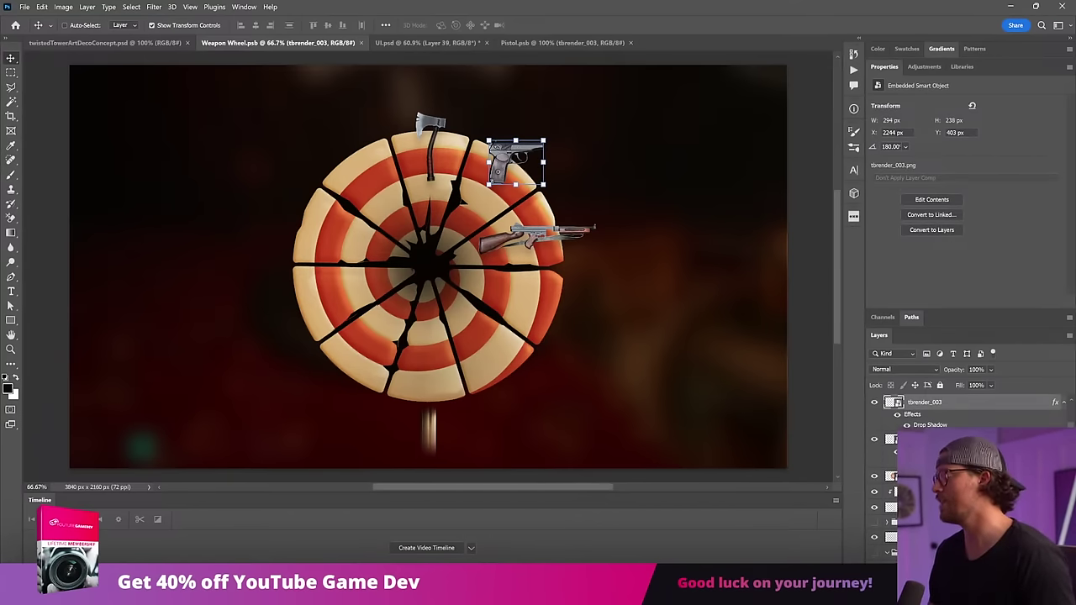
key("ctrl+alt+shift+c")
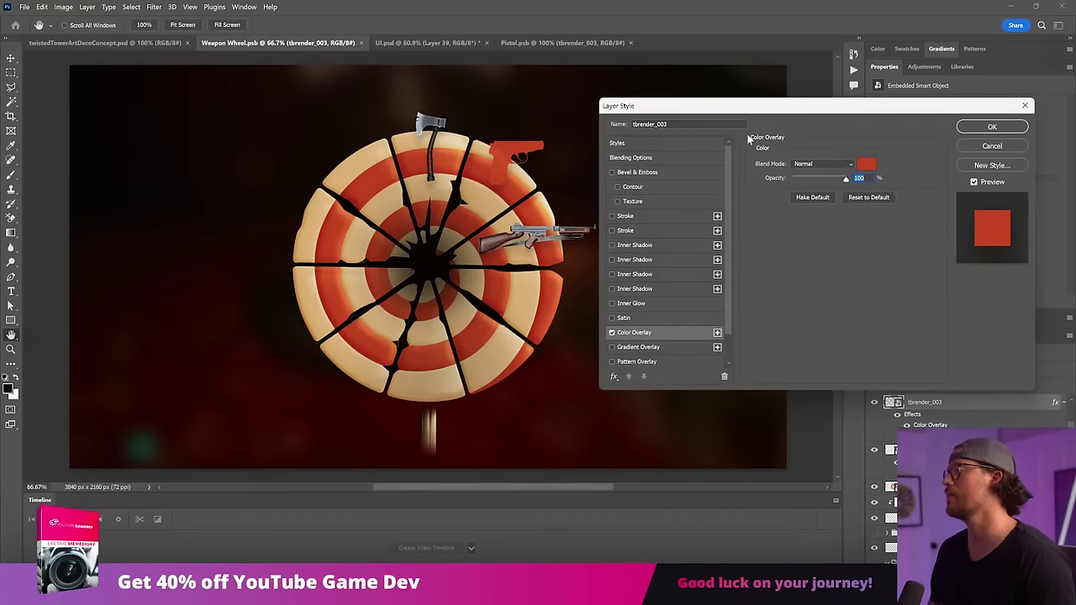
left_click(652, 216)
left_click_drag(793, 162, 800, 168)
left_click(778, 243)
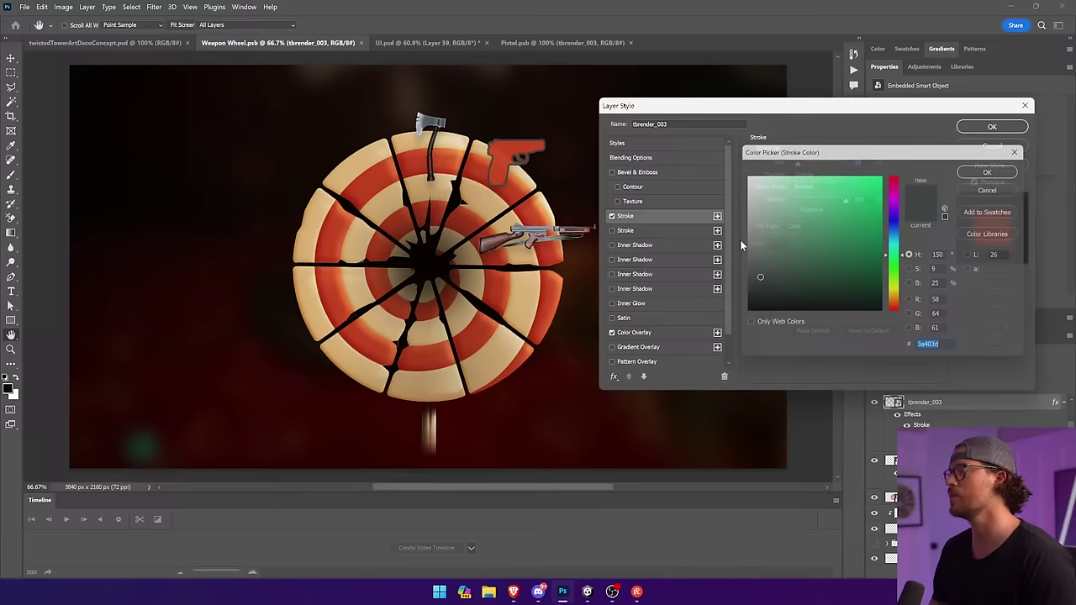
left_click(443, 191)
left_click(766, 180)
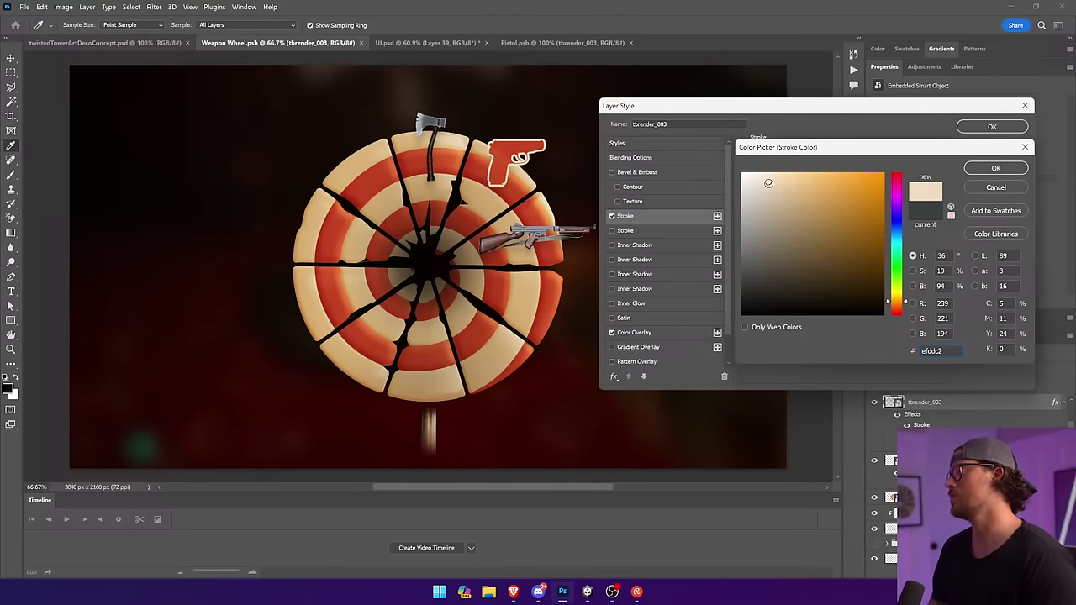
left_click(995, 169)
left_click(992, 126)
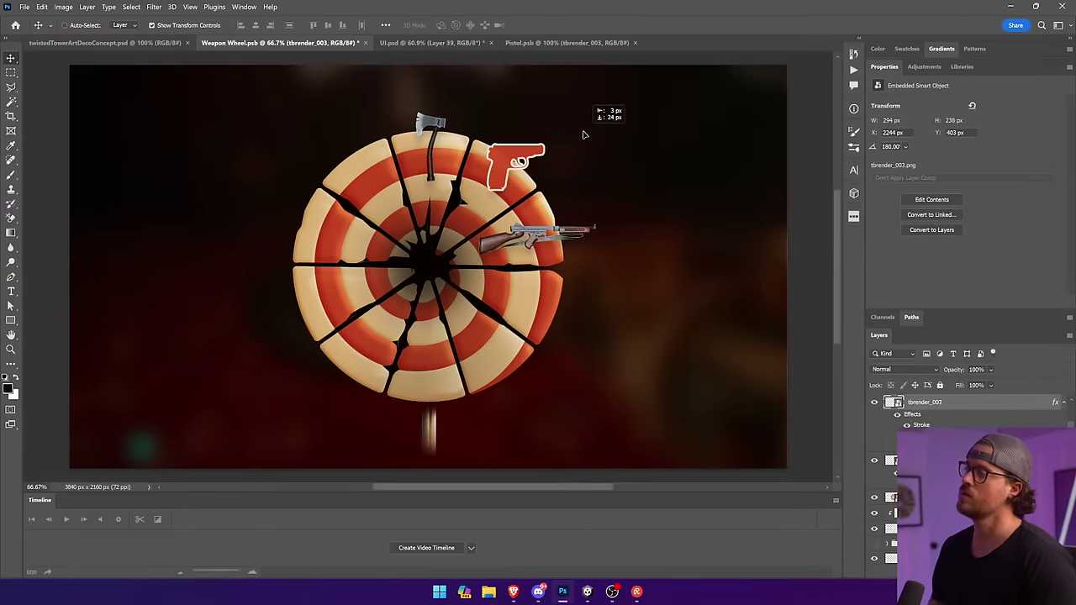
Look through the open Pistol.psb and UI.psd documents and examine the existing icon and weapon artwork.
left_click(471, 42)
left_click(564, 42)
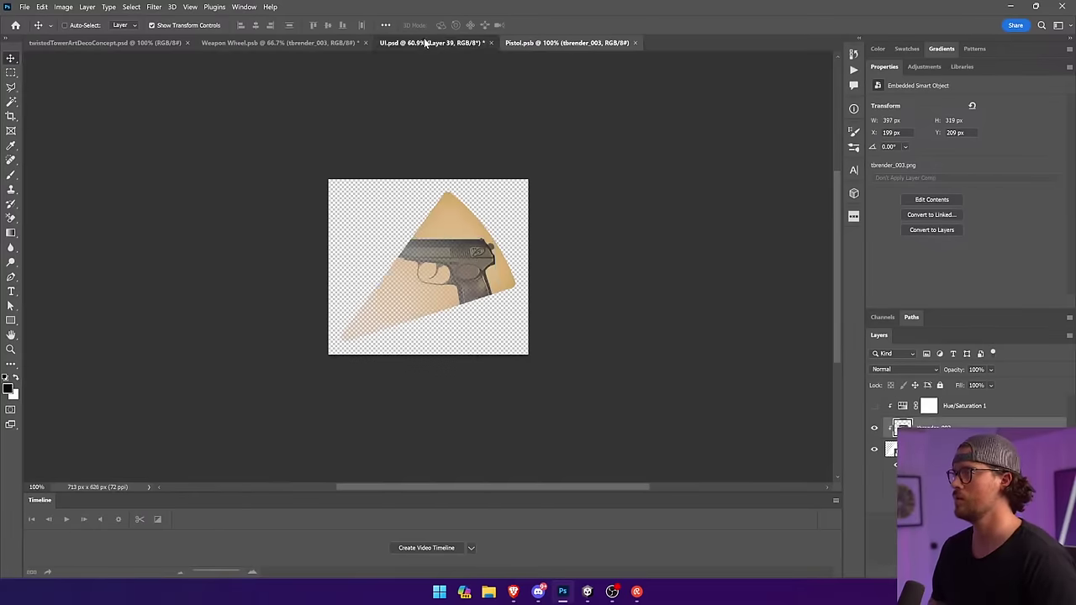
left_click(282, 42)
left_click(587, 592)
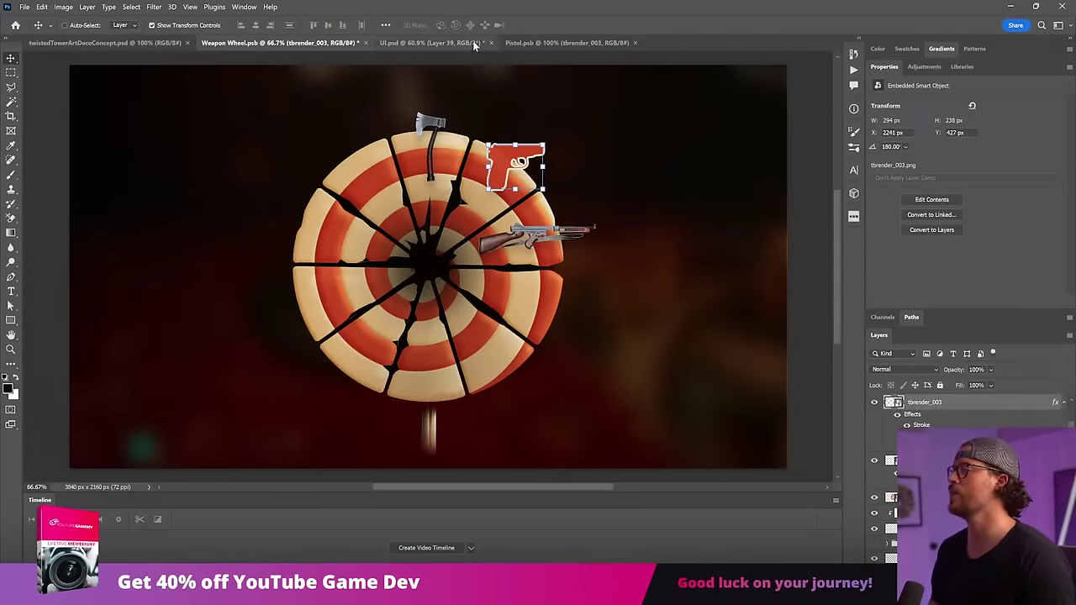
left_click(472, 41)
left_click_drag(50, 476, 432, 298)
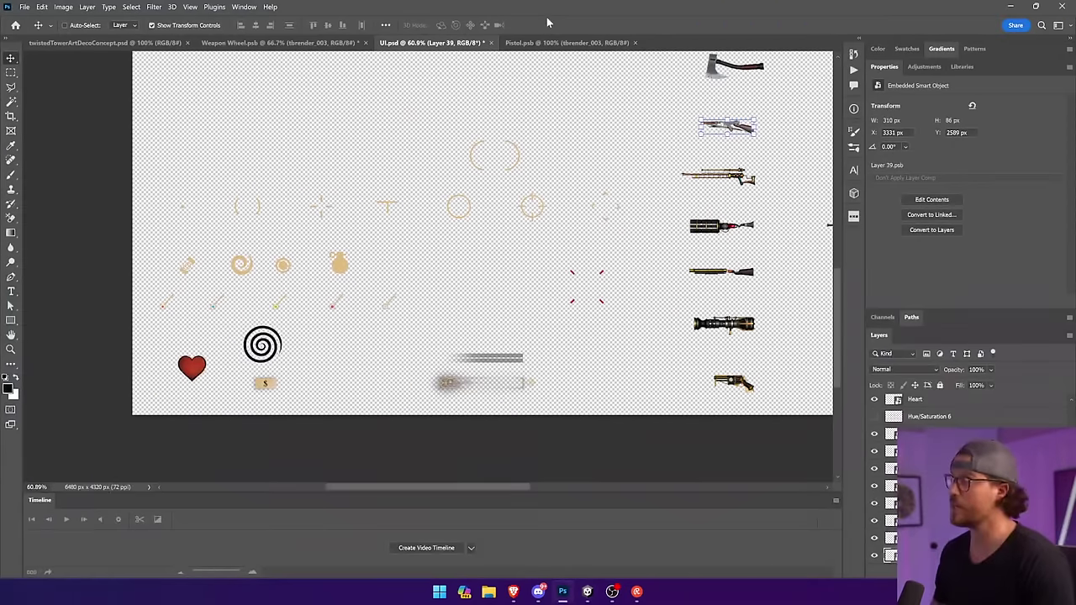
Switch to Weapon Wheel.psb, select the pistol, and change its 10 px Stroke color to near-black #150a06.
left_click(555, 42)
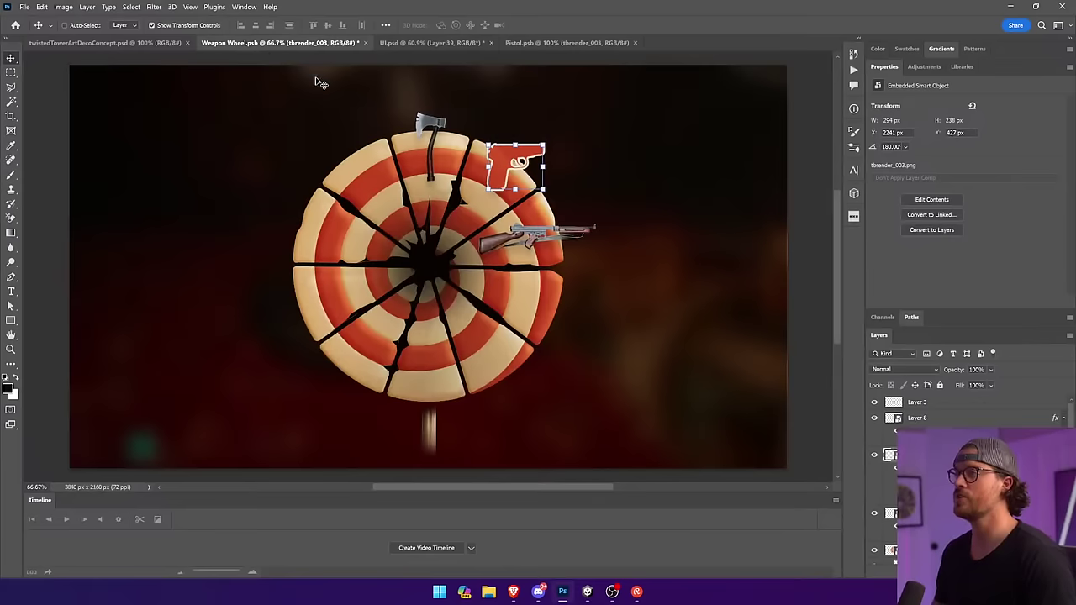
left_click(322, 43)
left_click(431, 126)
left_click(565, 186)
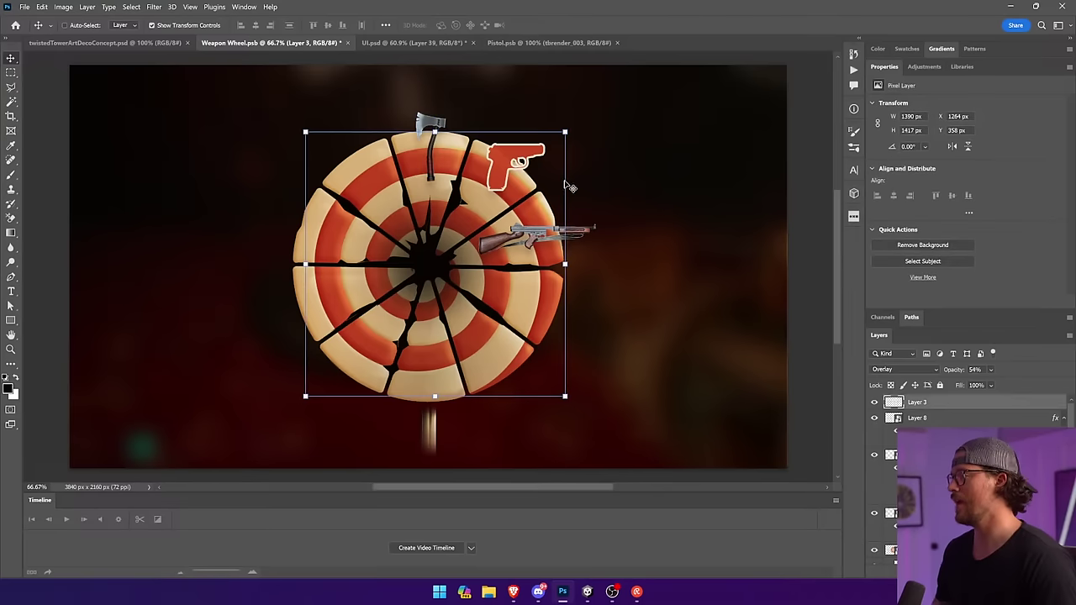
left_click(531, 154)
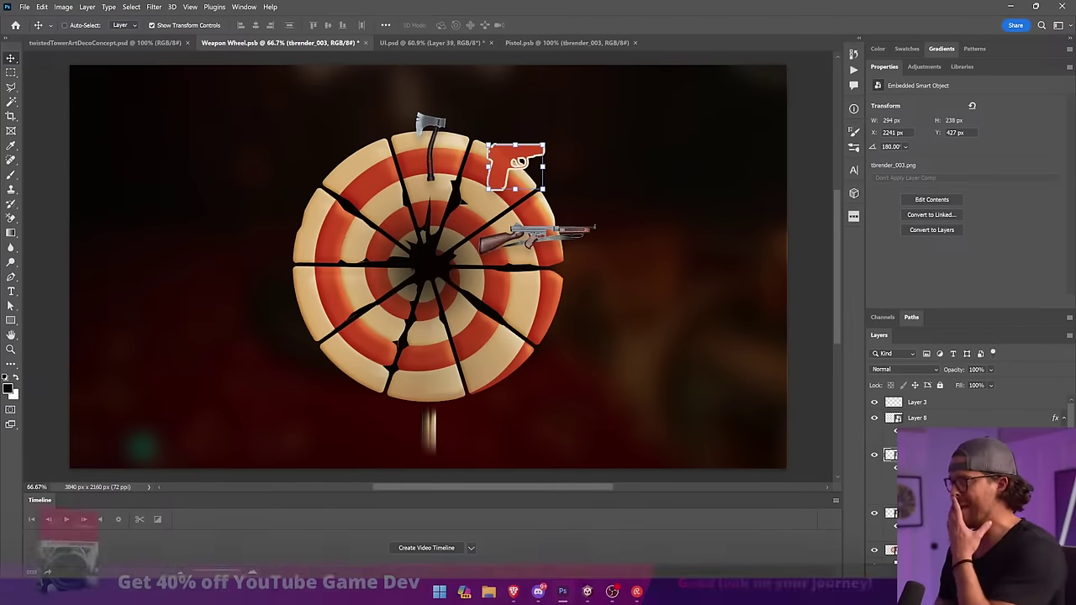
double_click(929, 478)
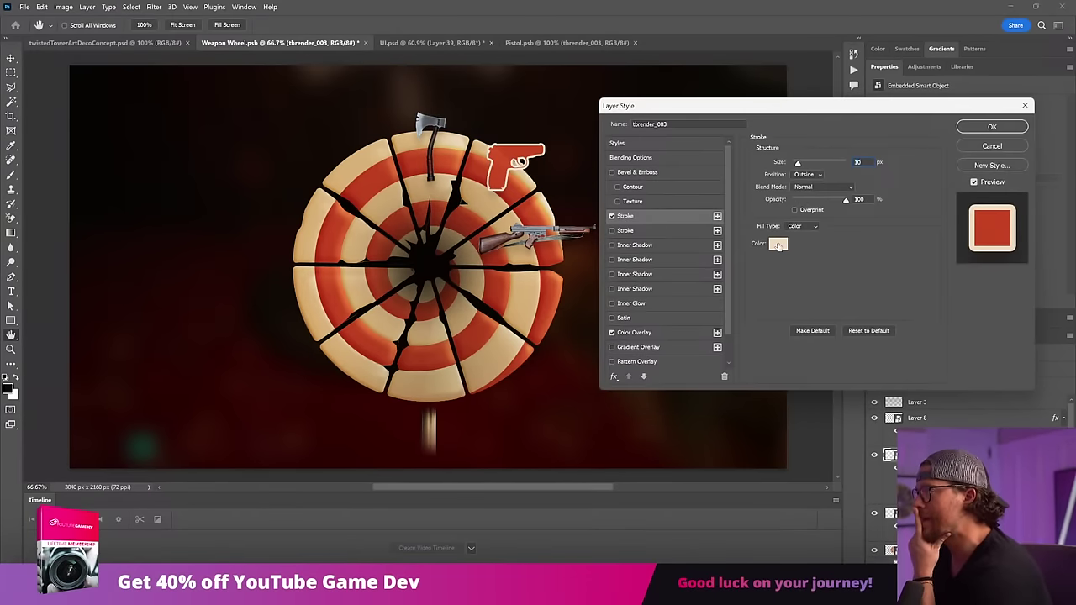
left_click(778, 244)
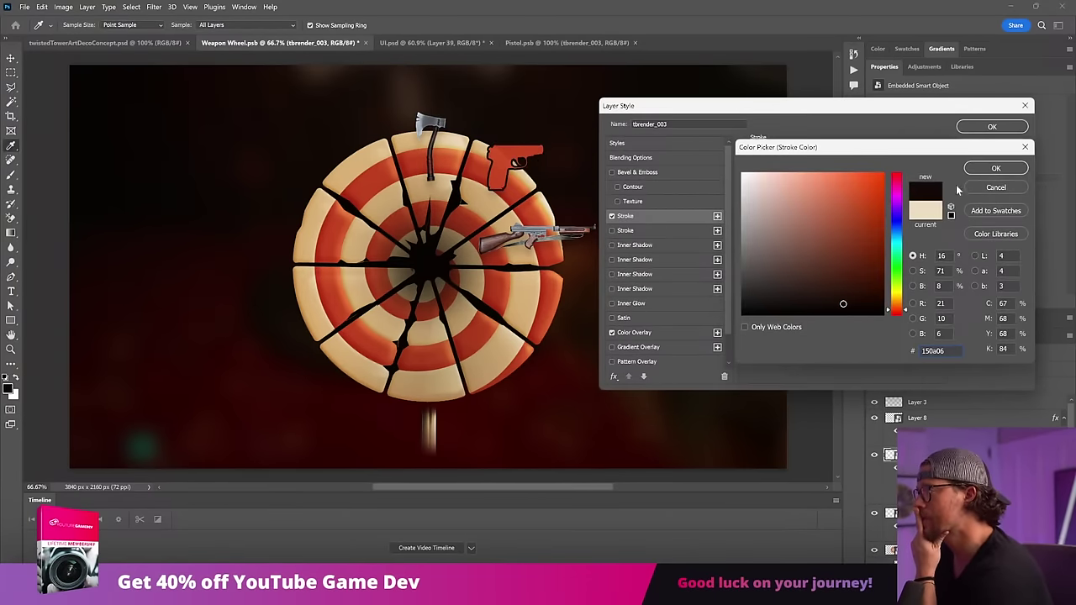
left_click(979, 171)
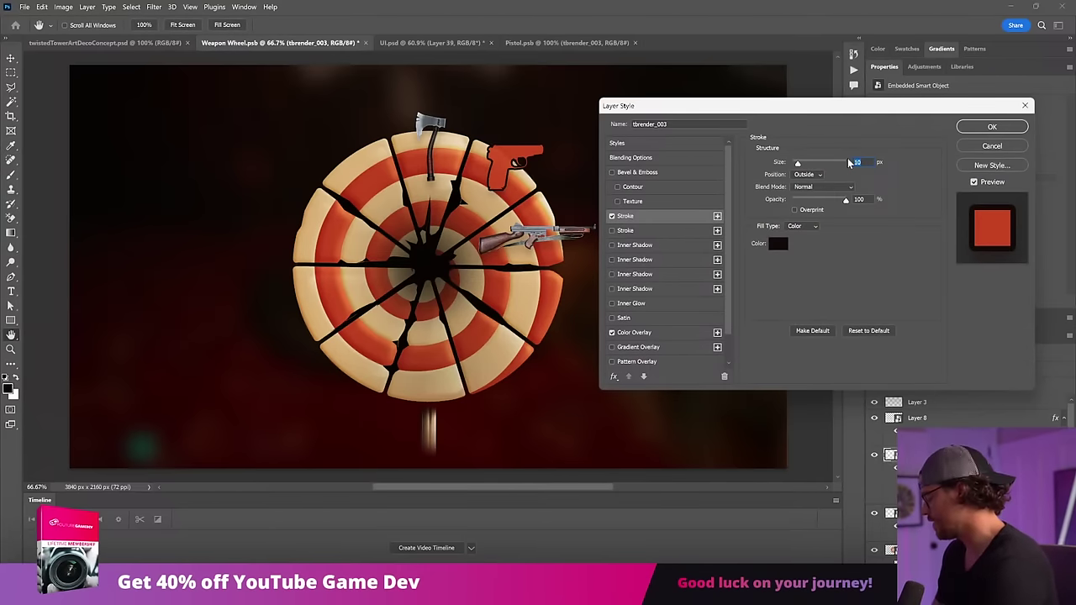
Add a second outside Stroke to the pistol, 12 px, Normal mode, 100% opacity, in a tan sampled from the wheel.
left_click(639, 232)
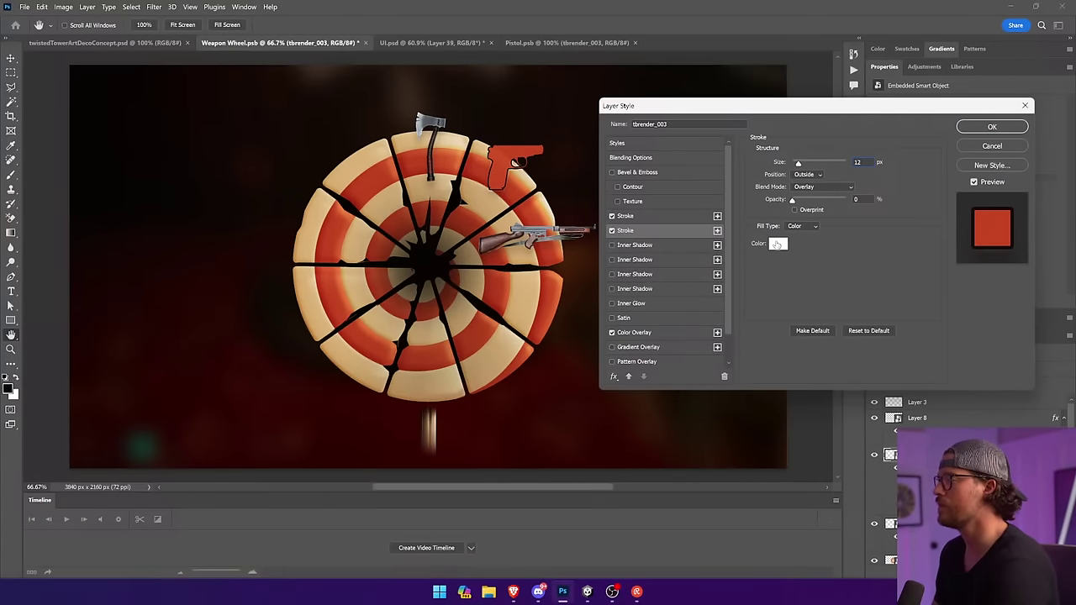
left_click(816, 187)
left_click(814, 193)
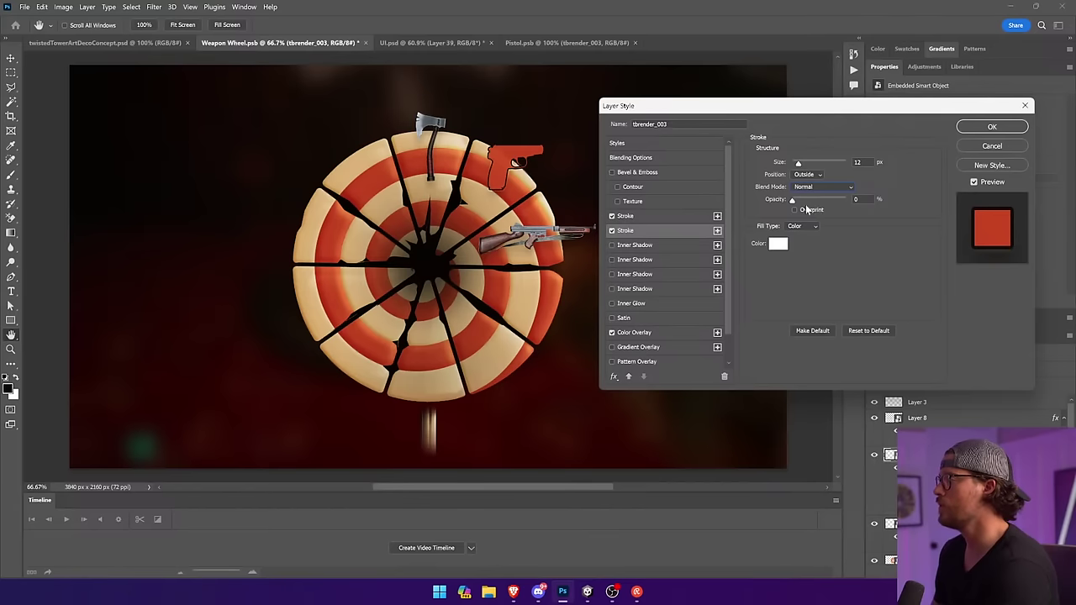
left_click_drag(792, 200, 846, 201)
left_click(779, 244)
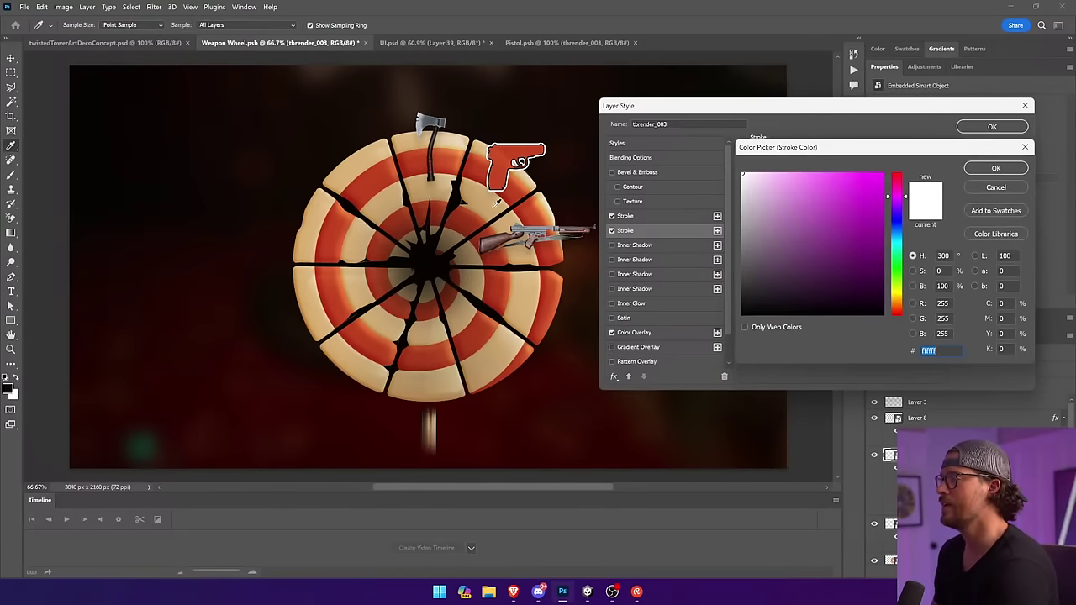
left_click(491, 201)
left_click(995, 168)
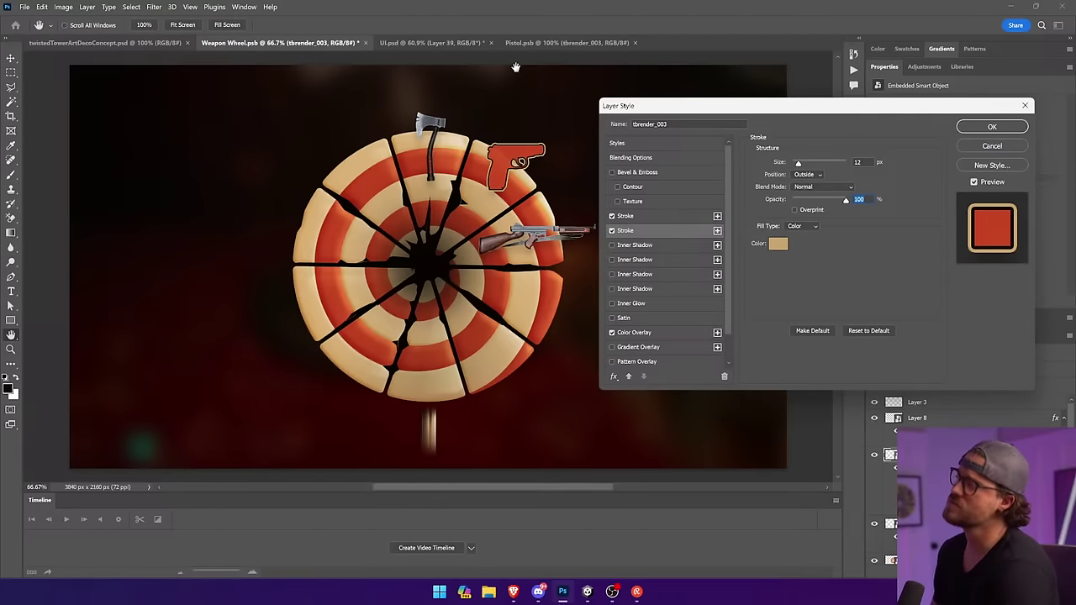
Try a black #000000 Color Overlay on the pistol.
scroll(651, 235, "down", 1)
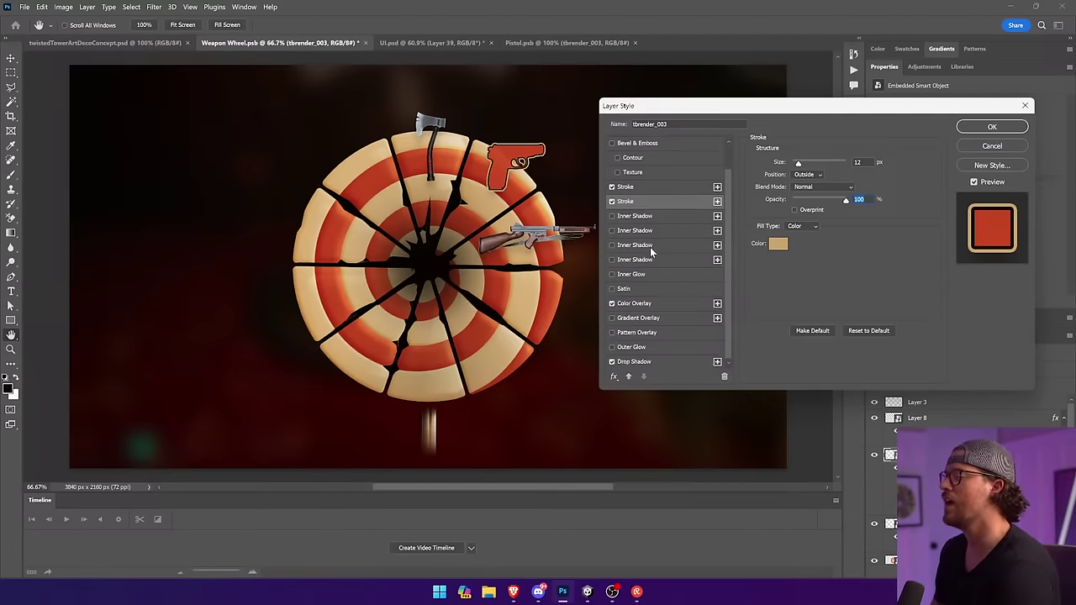
left_click(661, 303)
left_click(877, 166)
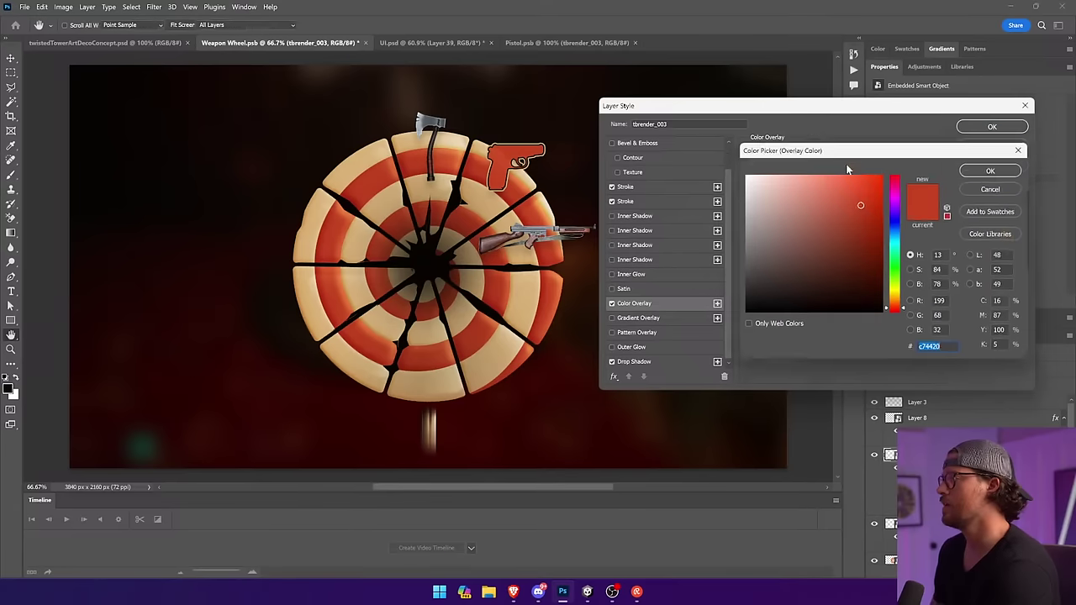
mouse_move(879, 309)
left_mouse_down()
mouse_move(892, 321)
mouse_move(725, 144)
left_mouse_up()
left_click_drag(788, 182, 892, 320)
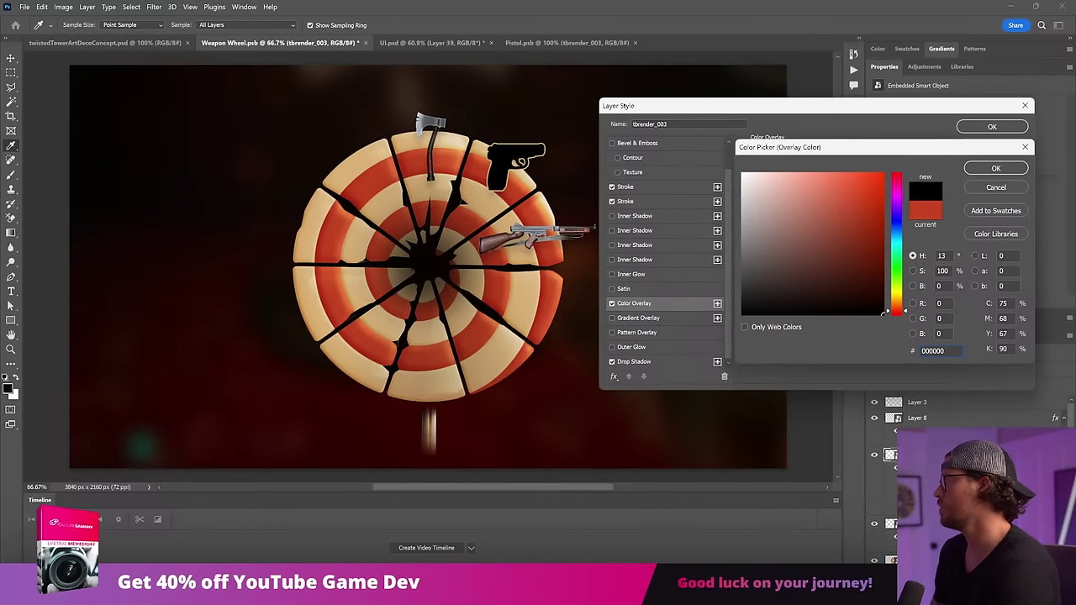
left_click(997, 169)
Set the pistol's Color Overlay to red #b53b1c sampled from the wheel and apply the layer style.
left_click(874, 167)
left_click(510, 282)
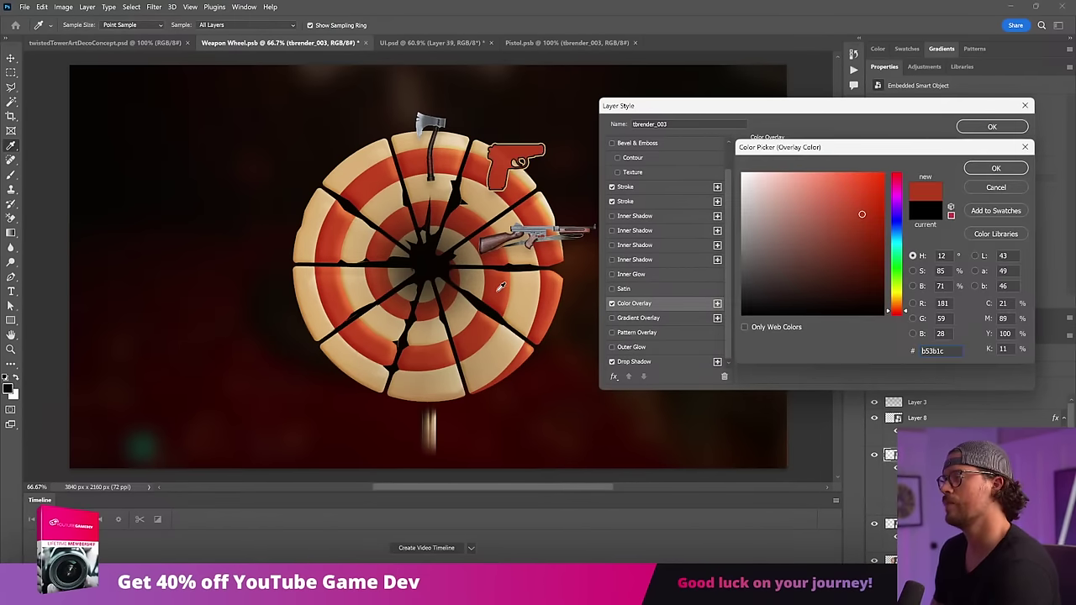
left_click(997, 168)
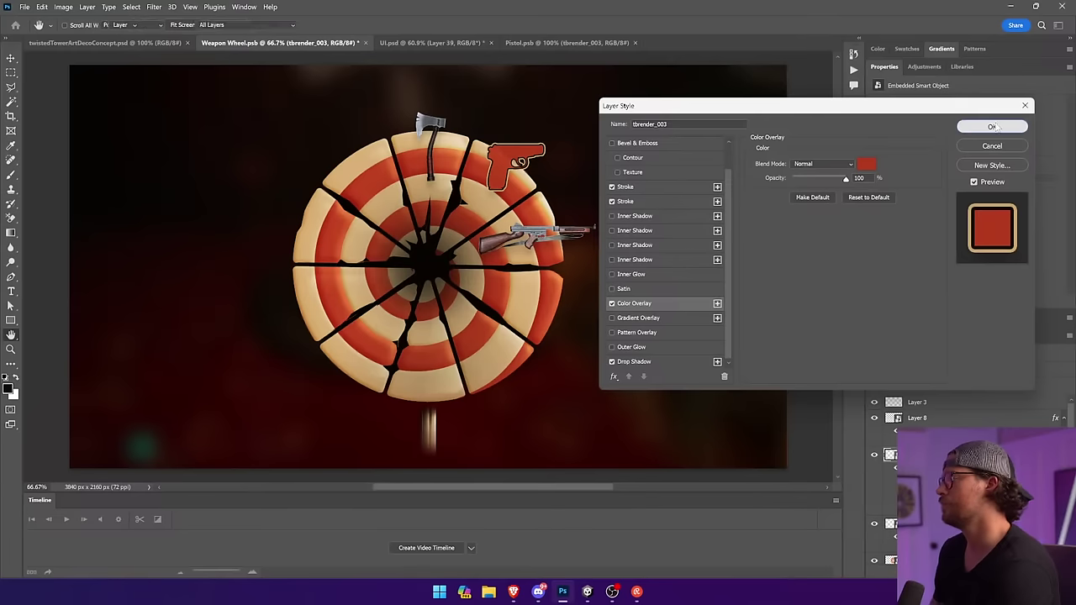
left_click(992, 127)
left_click_drag(704, 371, 709, 367)
Compare the pistol artwork in Pistol.psb and the icons in UI.psd with the paused game HUD in Unity.
left_click(562, 43)
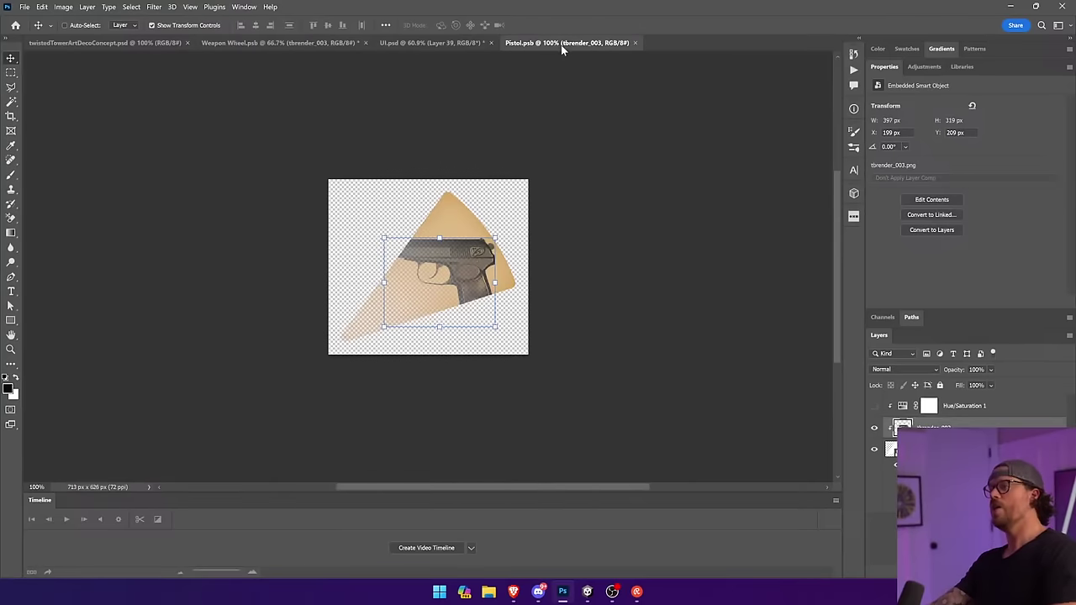
left_click(429, 43)
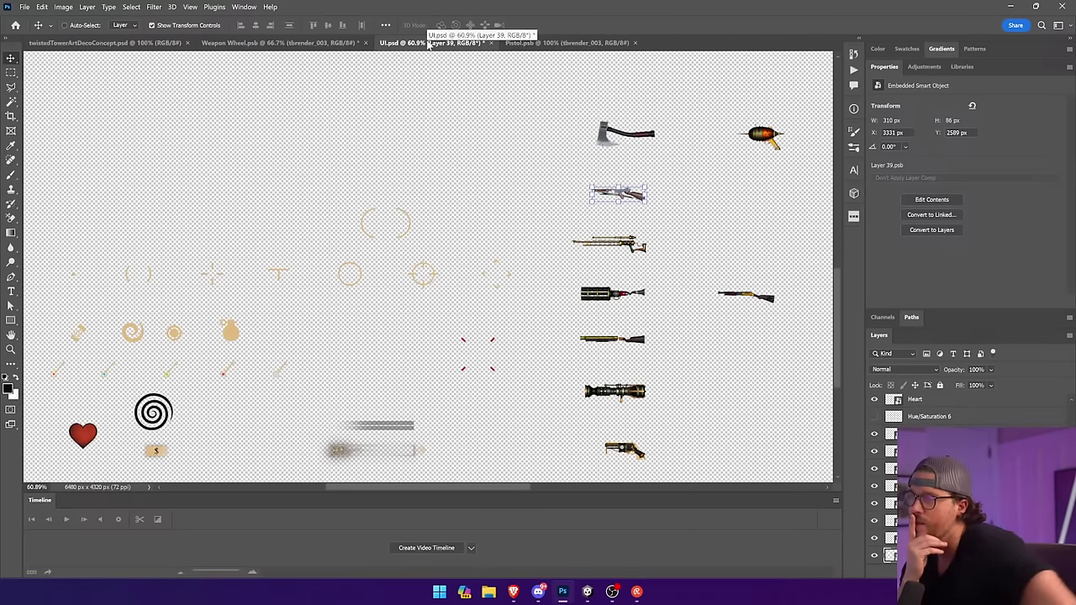
key("alt+Tab")
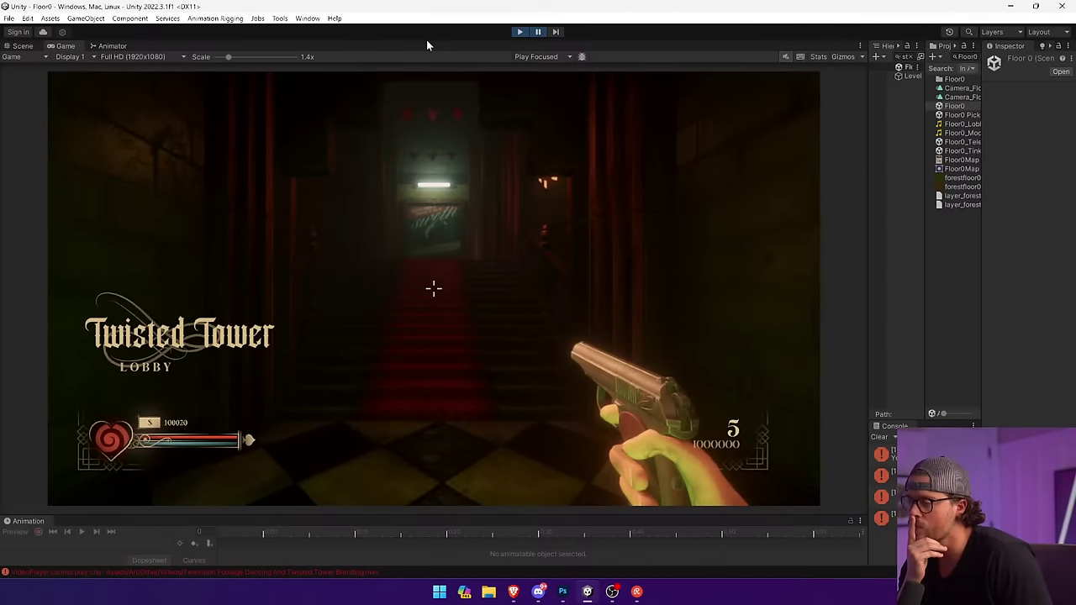
key("alt+Tab")
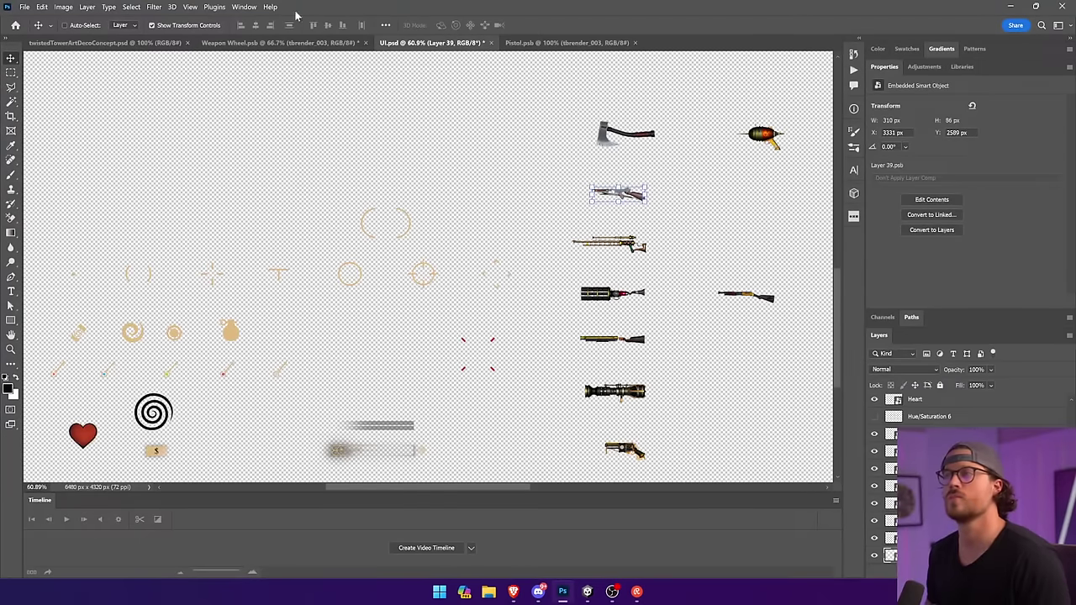
Return to Weapon Wheel.psb and try scaling down the pistol and the rifle, the rifle to about 364 × 100 px, within their segments.
left_click(293, 39)
left_click_drag(627, 215, 605, 243)
left_click_drag(523, 166, 534, 163)
left_click_drag(597, 139, 563, 157)
key("Return")
left_click_drag(654, 220, 552, 245)
left_click(594, 238)
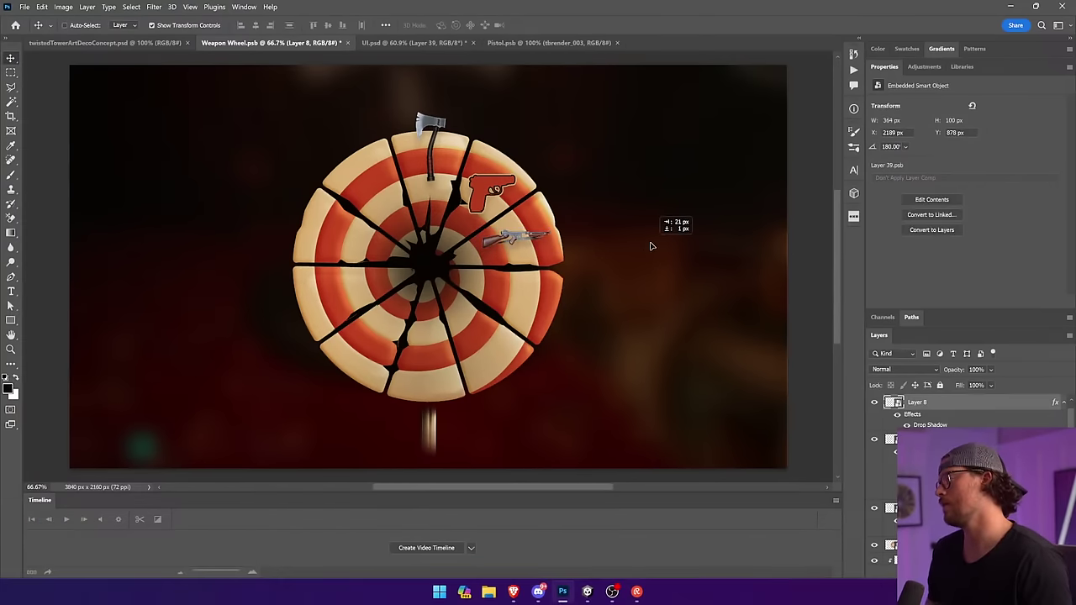
key("ctrl+z")
key("ctrl+z")
key("ctrl+z")
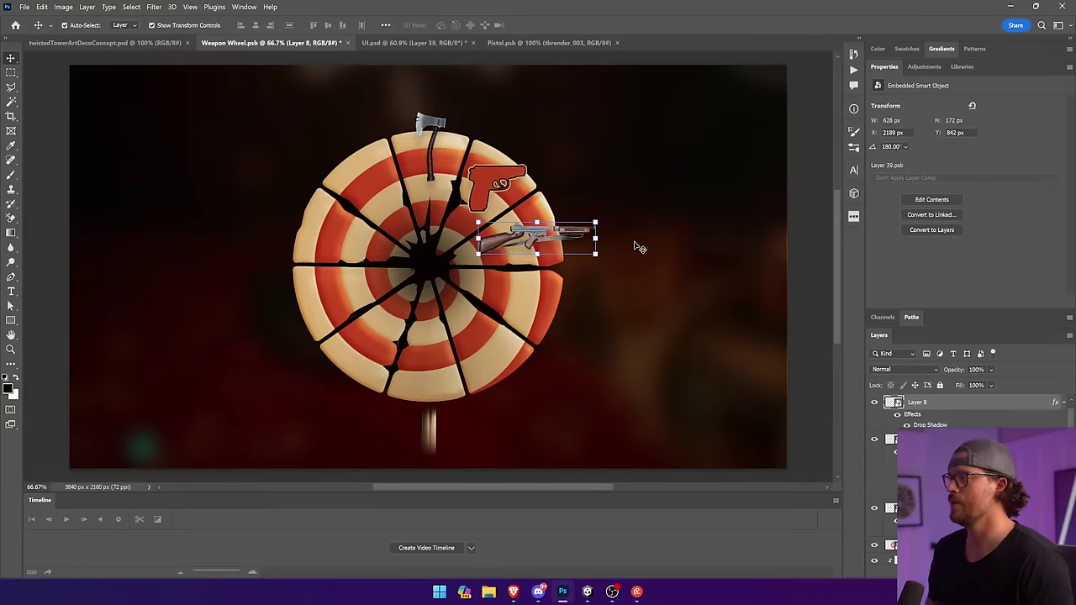
Shift the pistol and rifle outward toward the wheel's rim and turn off the pistol's color overlay and stroke effects.
left_click_drag(575, 220, 584, 222)
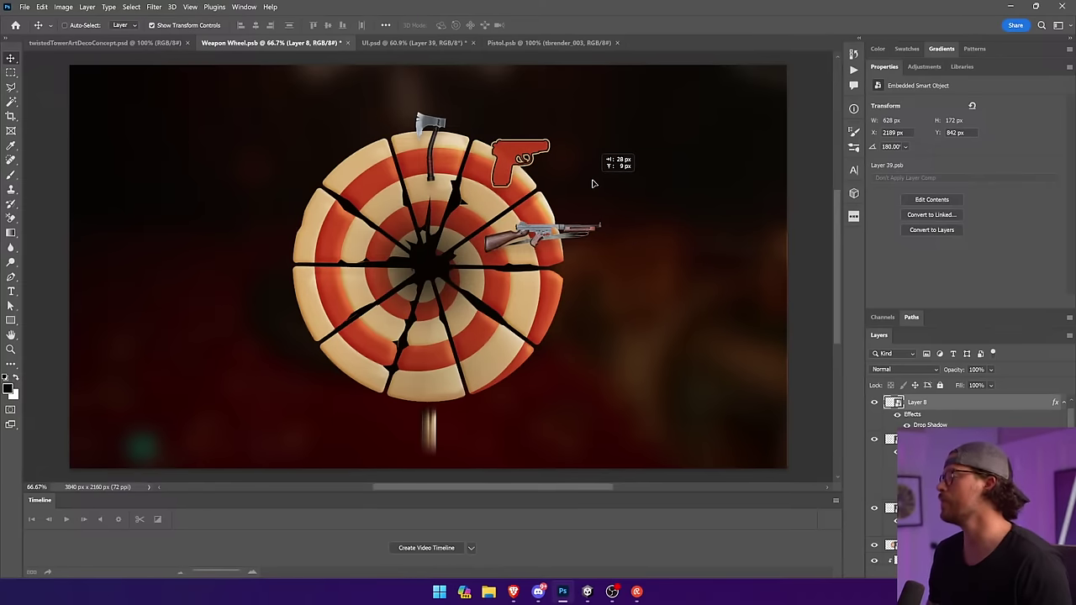
left_click(507, 168)
left_click(507, 169)
left_click(507, 168)
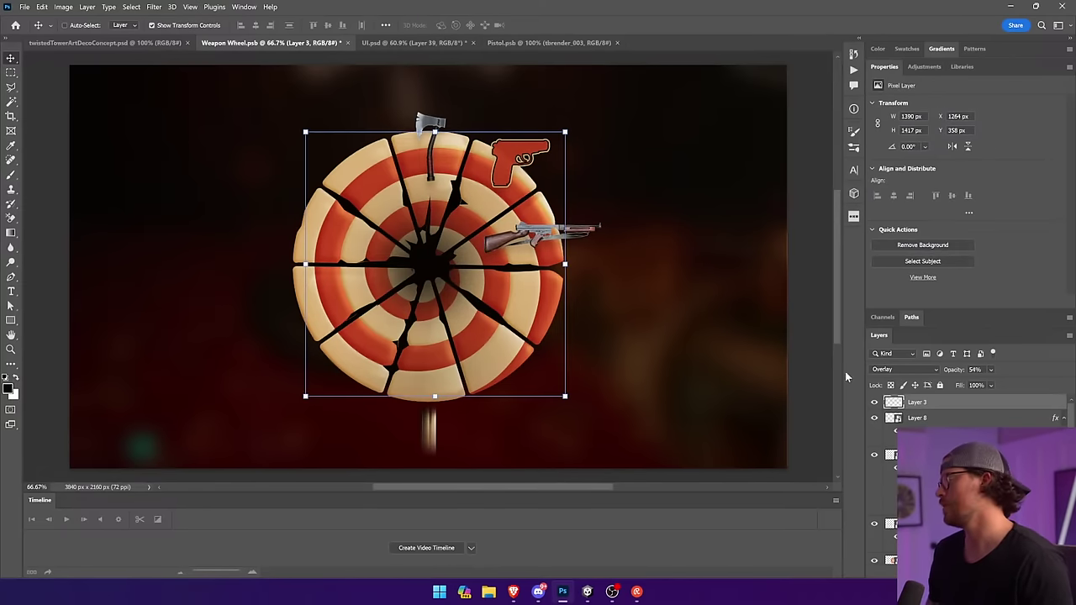
left_click(525, 152)
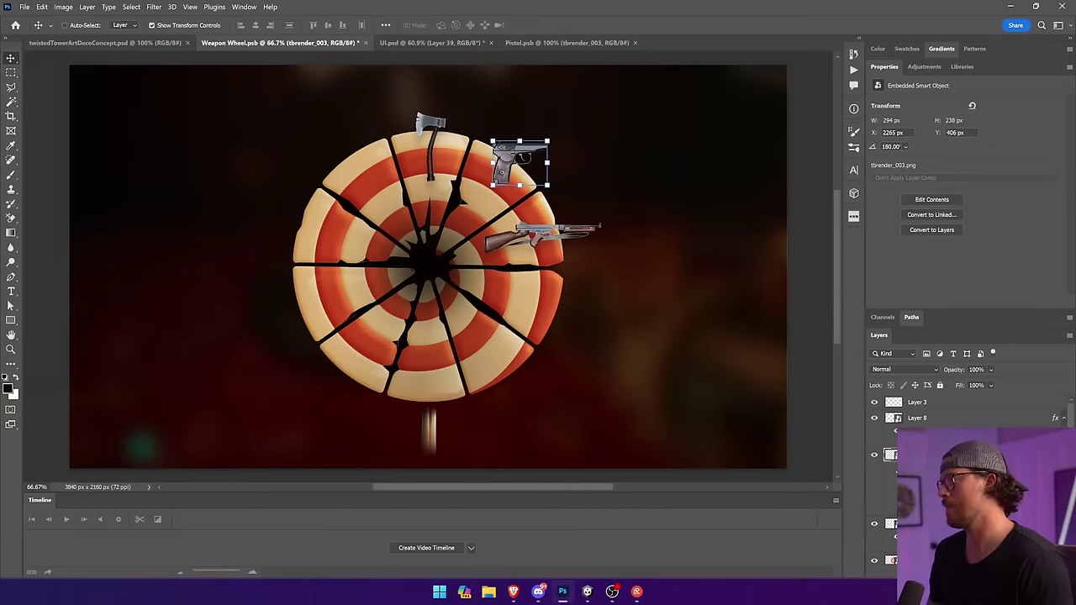
left_click(820, 342)
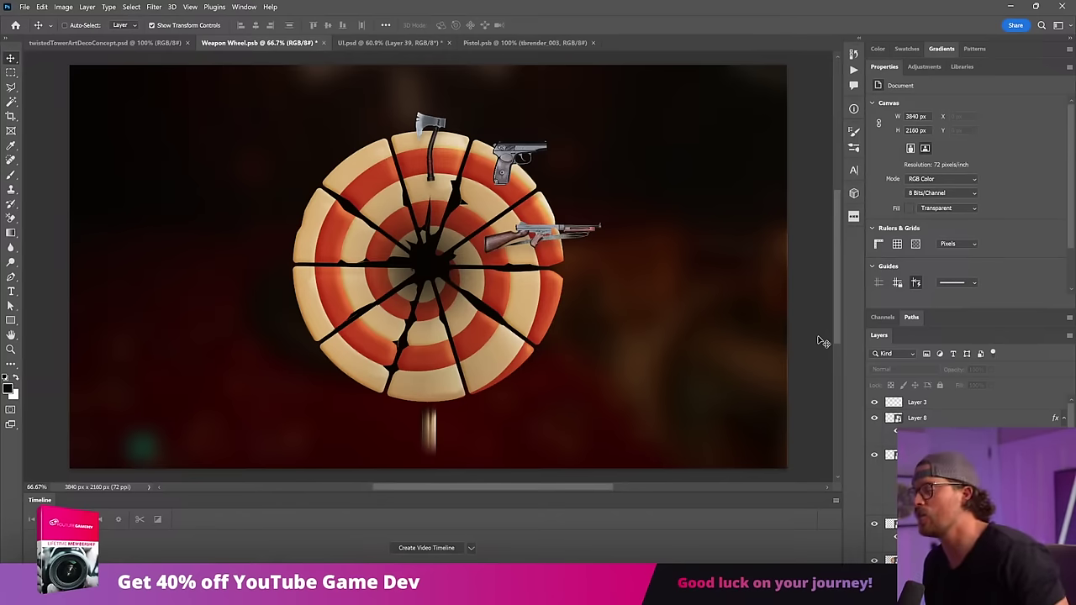
Make a circular selection about 295 px wide around the axe head and add a new layer above Layer 3.
right_click(17, 74)
left_click(50, 83)
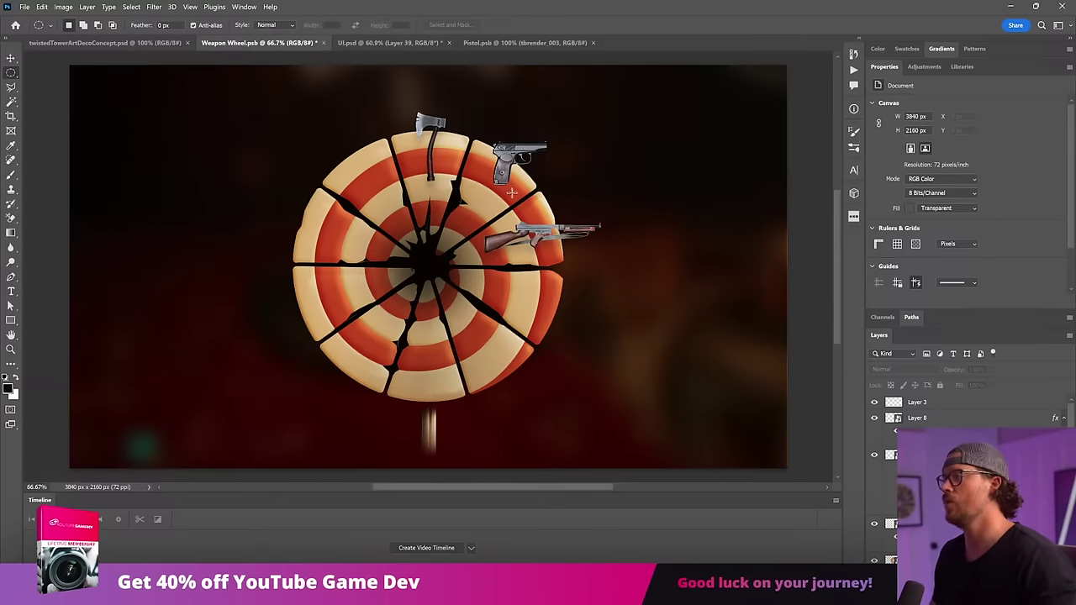
left_click_drag(403, 109, 458, 167)
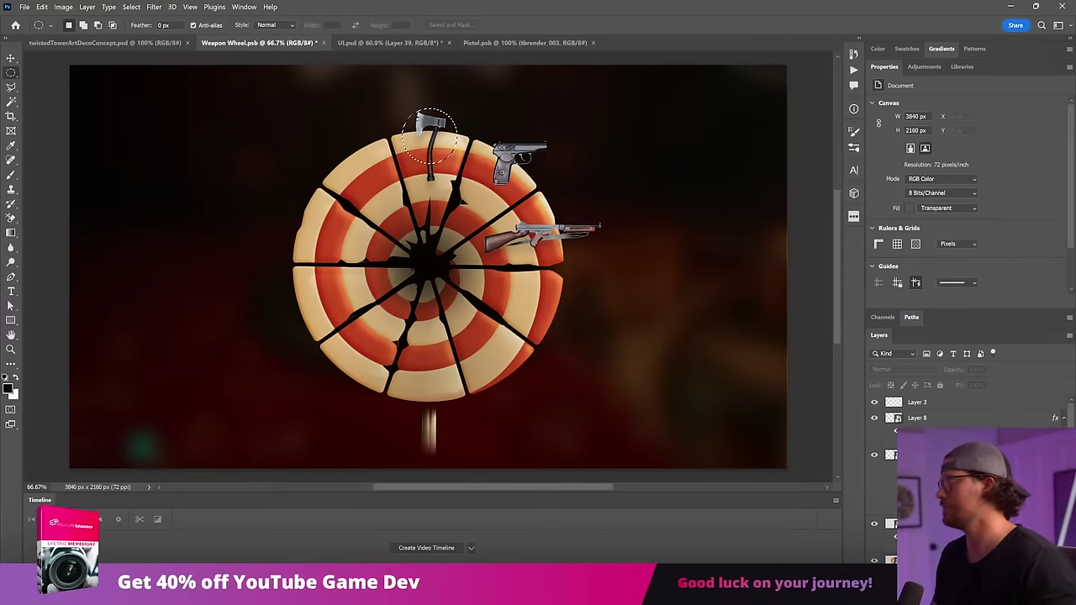
left_click(943, 404)
left_click(1002, 573)
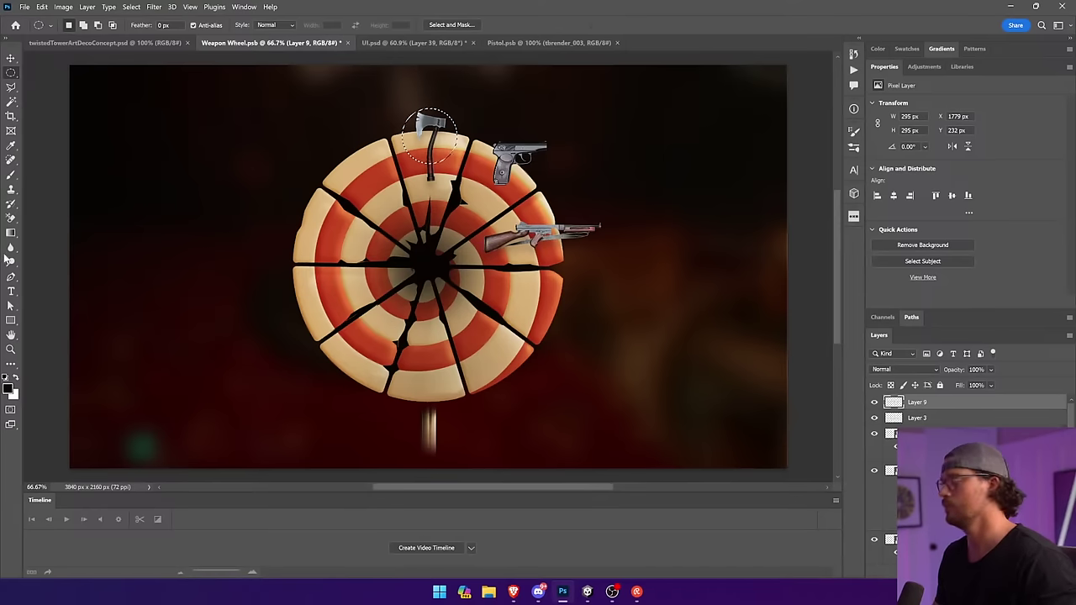
Fill the circular selection with red sampled from the wheel, deselect it, and move the circle slightly up over the axe.
left_click(11, 233)
right_click(12, 233)
left_click(50, 244)
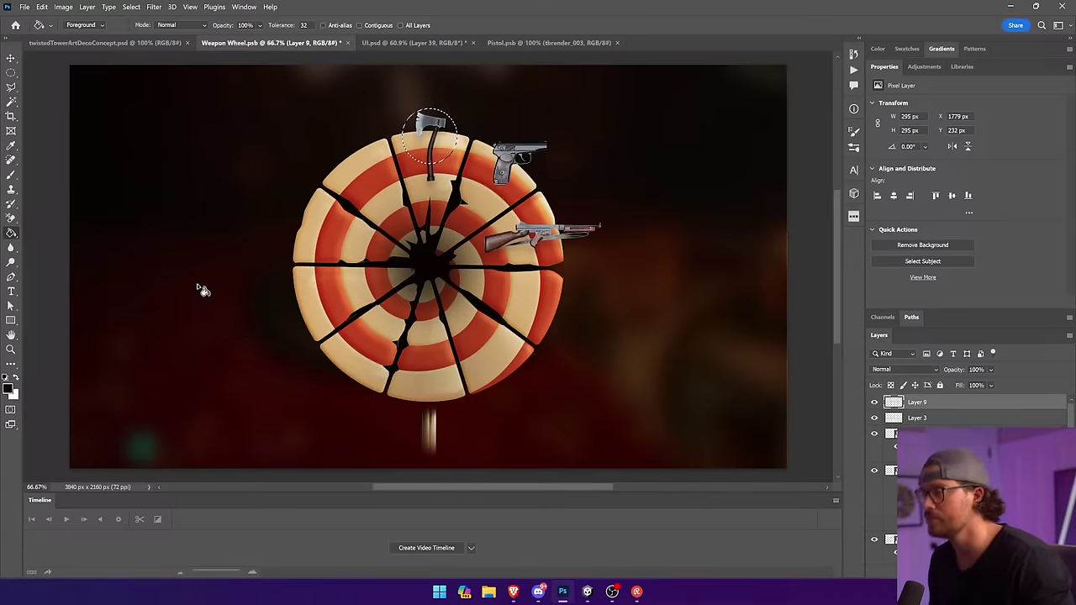
key("i")
left_click(343, 191)
key("alt+BackSpace")
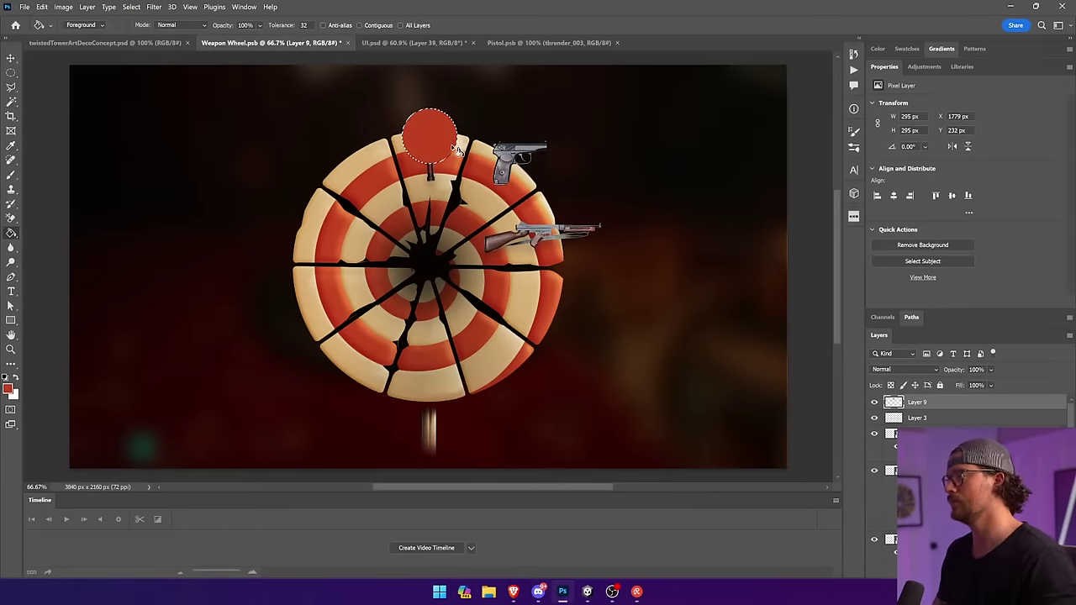
key("v")
key("ctrl+d")
left_click_drag(512, 215, 510, 212)
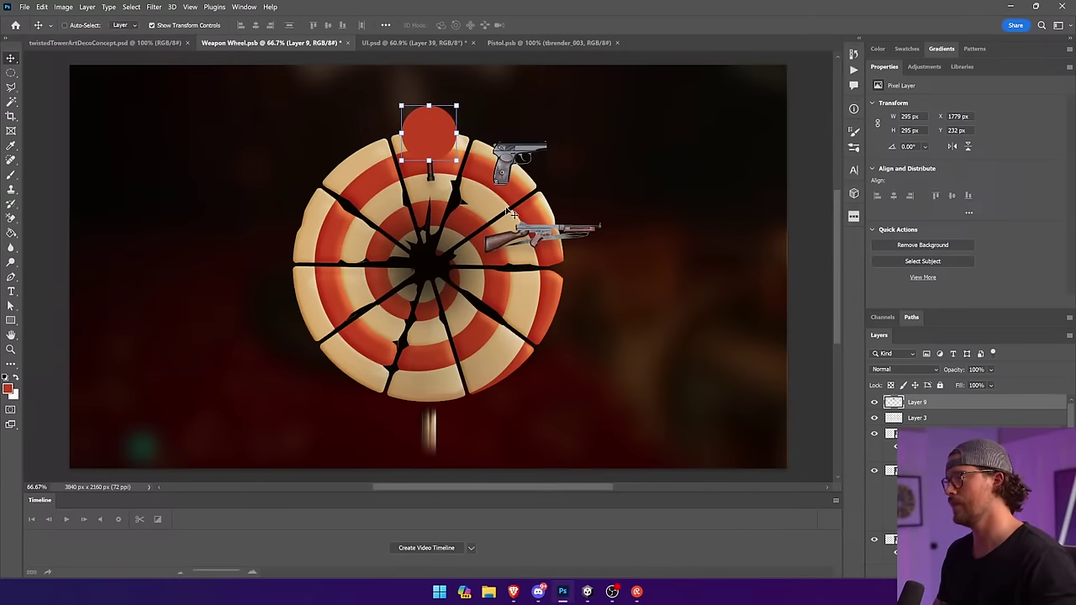
Refill the circle with a near-black color sampled from the dark background using the Paint Bucket.
left_click(11, 233)
left_click(656, 106, "alt")
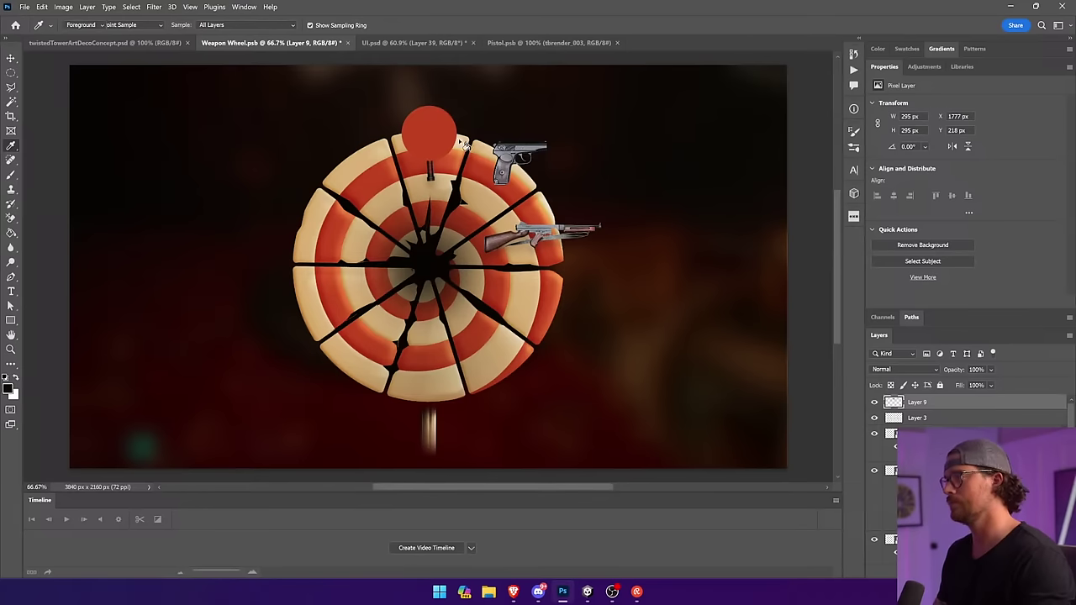
left_click(443, 141)
left_click(342, 210)
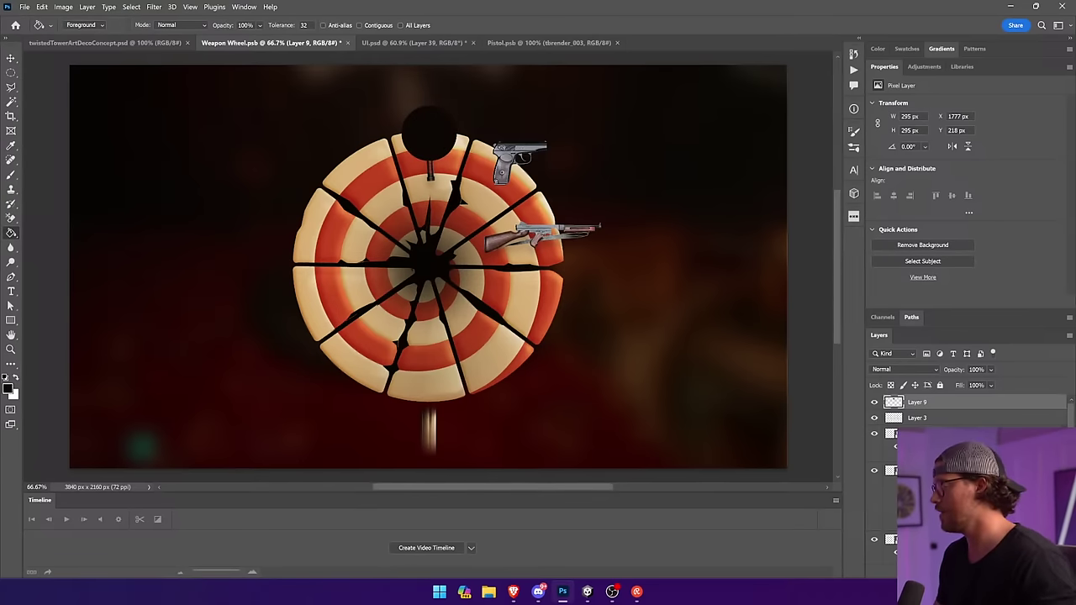
Add a 6 px outside stroke to the dark circle in tan (cda66f) sampled from the wheel.
left_click(963, 468)
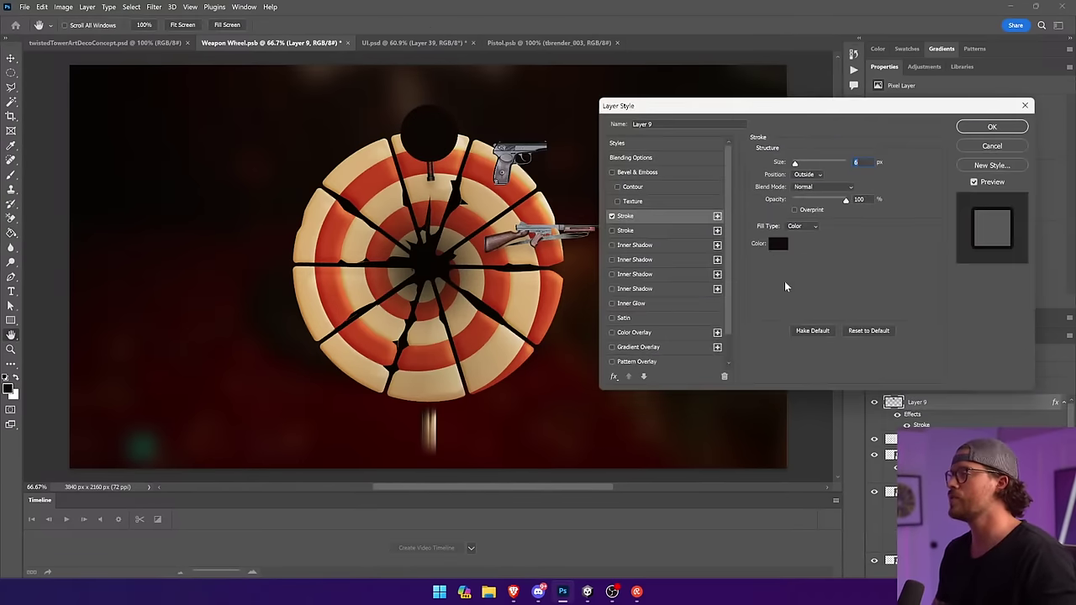
left_click(779, 244)
left_click(486, 205)
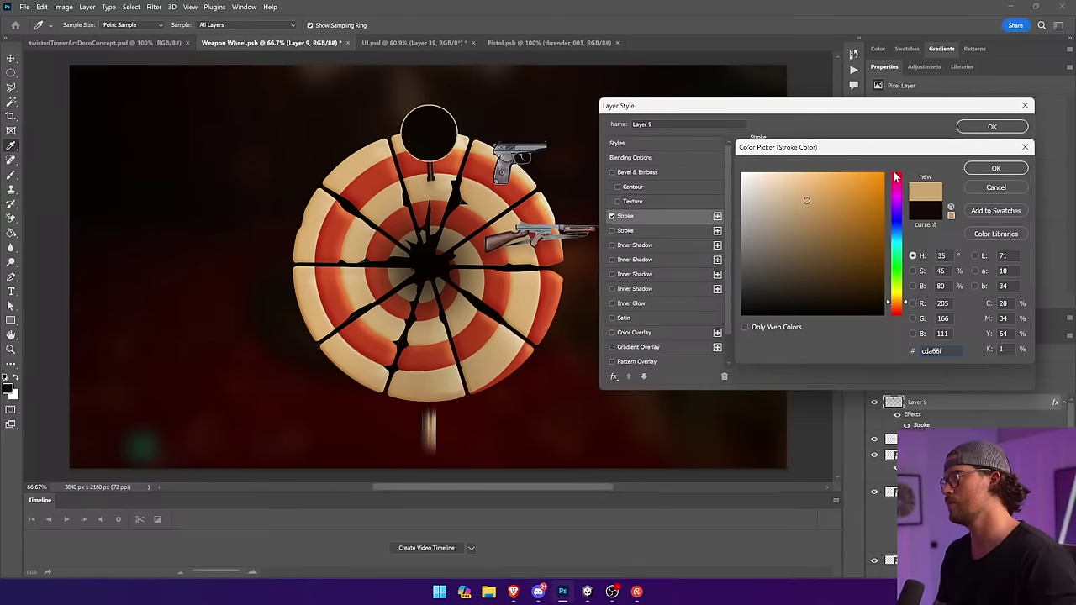
left_click(997, 169)
left_click(992, 127)
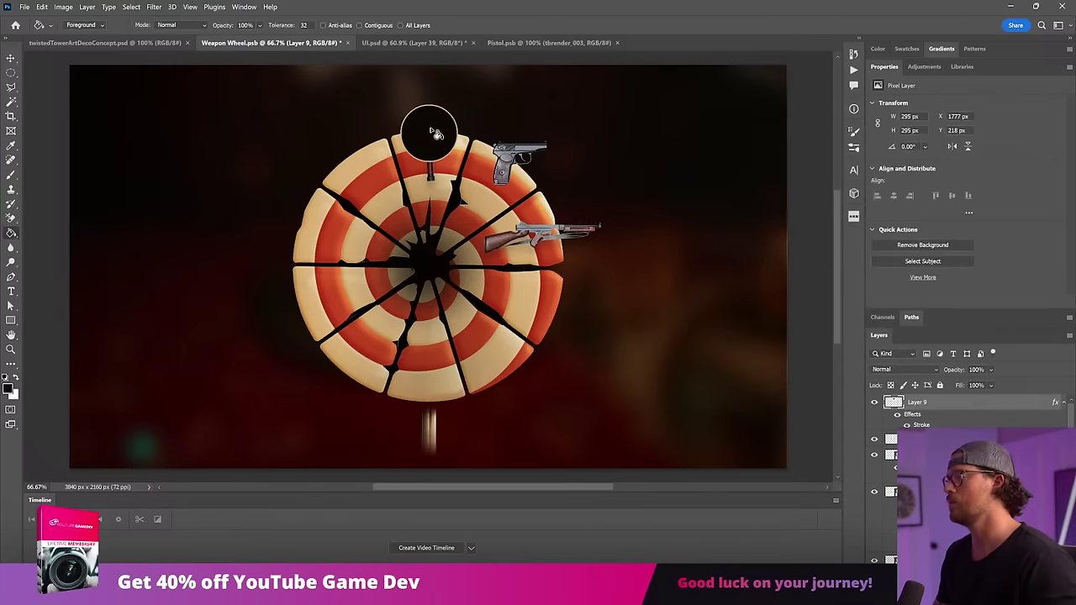
Move the pistol layer to the top of the layer stack, above the circle's layer.
key("v")
left_click(435, 183)
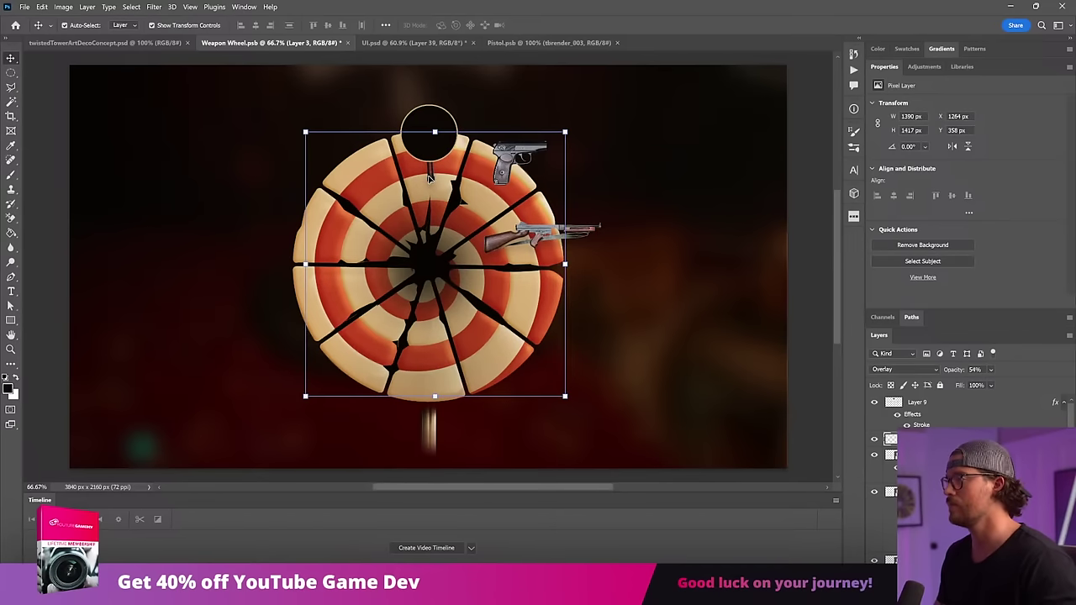
left_click(925, 455)
left_click_drag(925, 456, 925, 432)
left_click(925, 491)
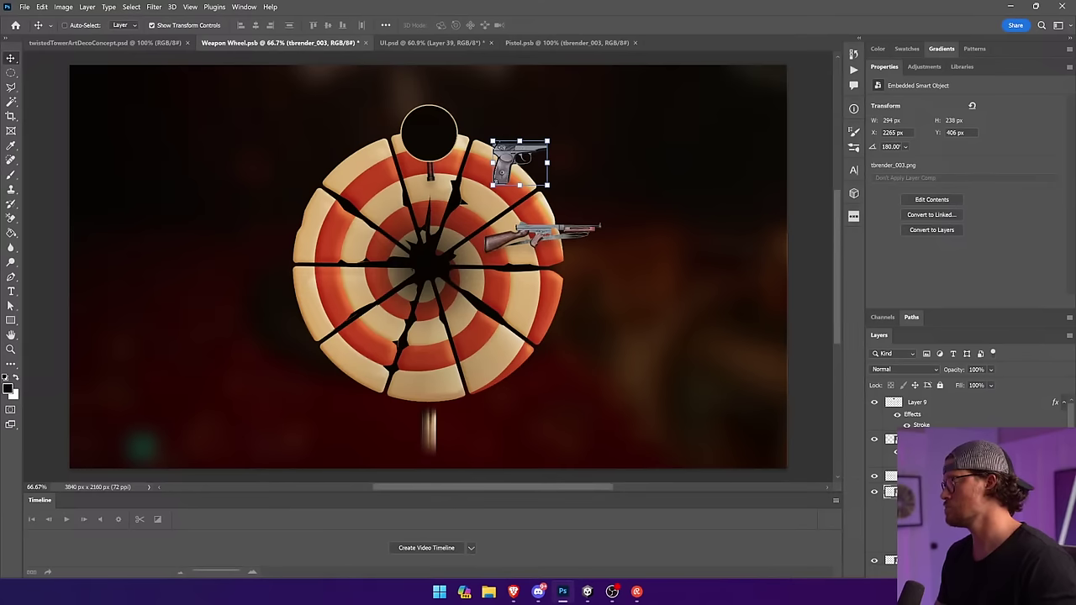
mouse_move(698, 257)
left_mouse_down()
mouse_move(600, 220)
mouse_move(683, 255)
left_mouse_up()
key("ctrl+z")
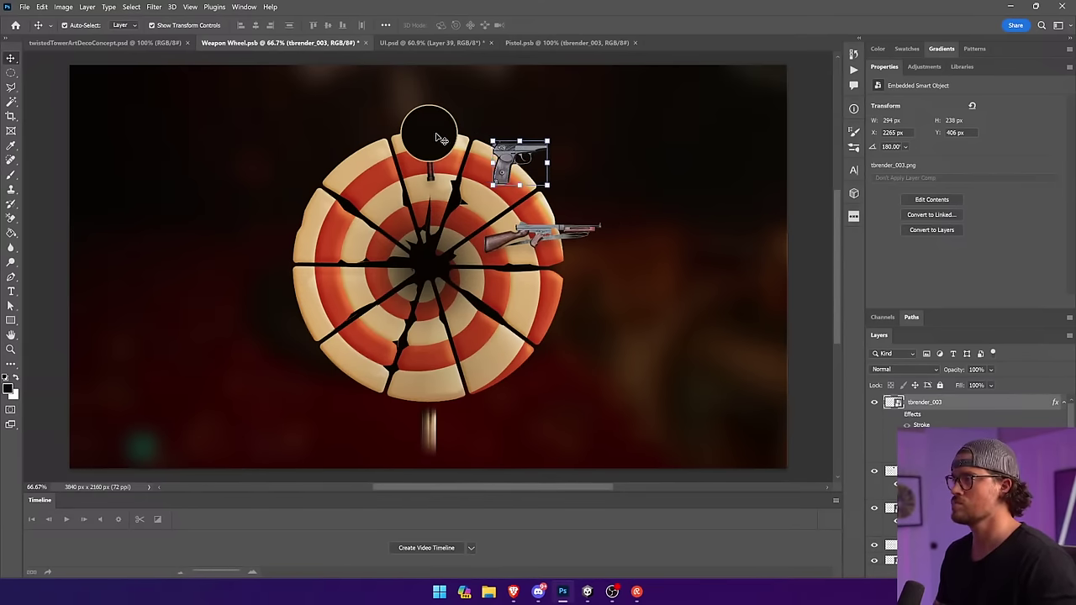
Duplicate the outlined dark circle nine times and space the copies around the wheel's rim, one per wedge.
left_click(439, 136, "ctrl")
left_click_drag(536, 160, 594, 162)
left_click_drag(596, 168, 613, 188)
left_click_drag(567, 149, 628, 355)
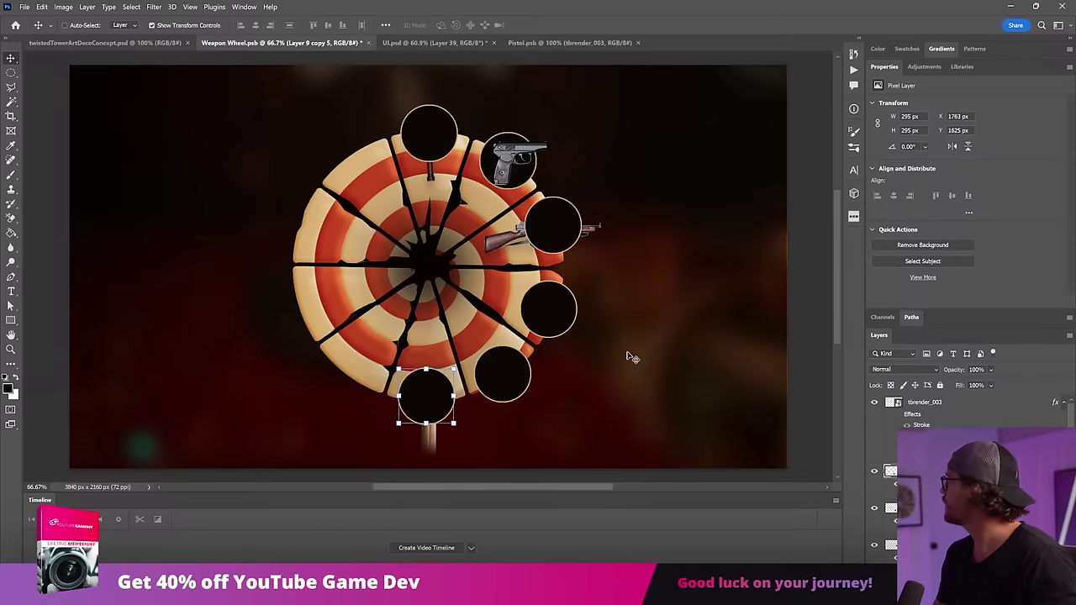
left_click_drag(711, 362, 651, 270, "alt")
left_click_drag(652, 270, 734, 249, "alt")
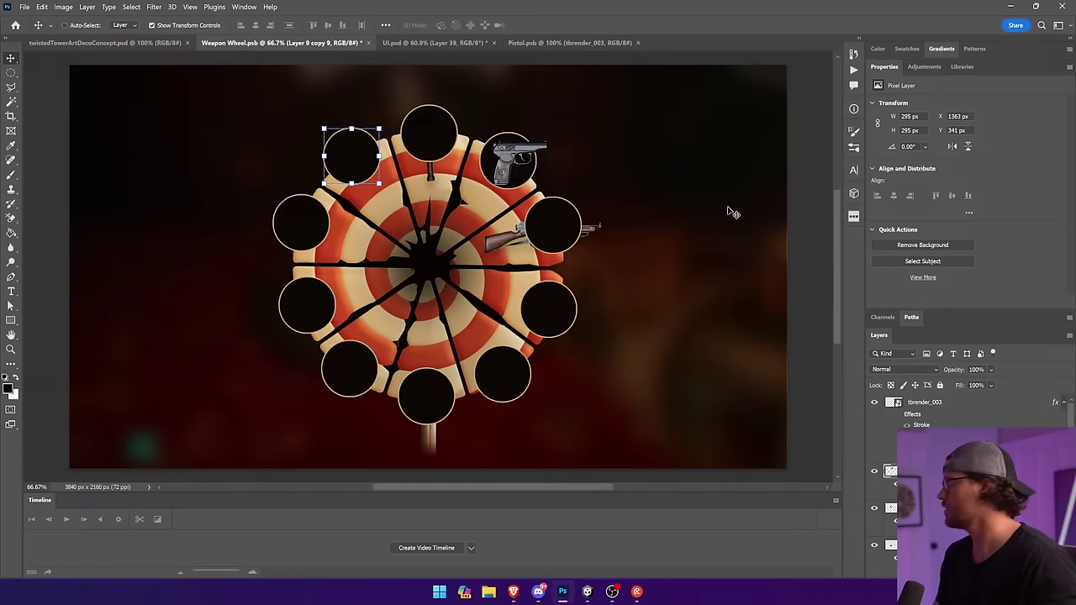
Scale the pistol down to about 187 × 151 px and center it inside its dark circle.
left_click(514, 156, "ctrl")
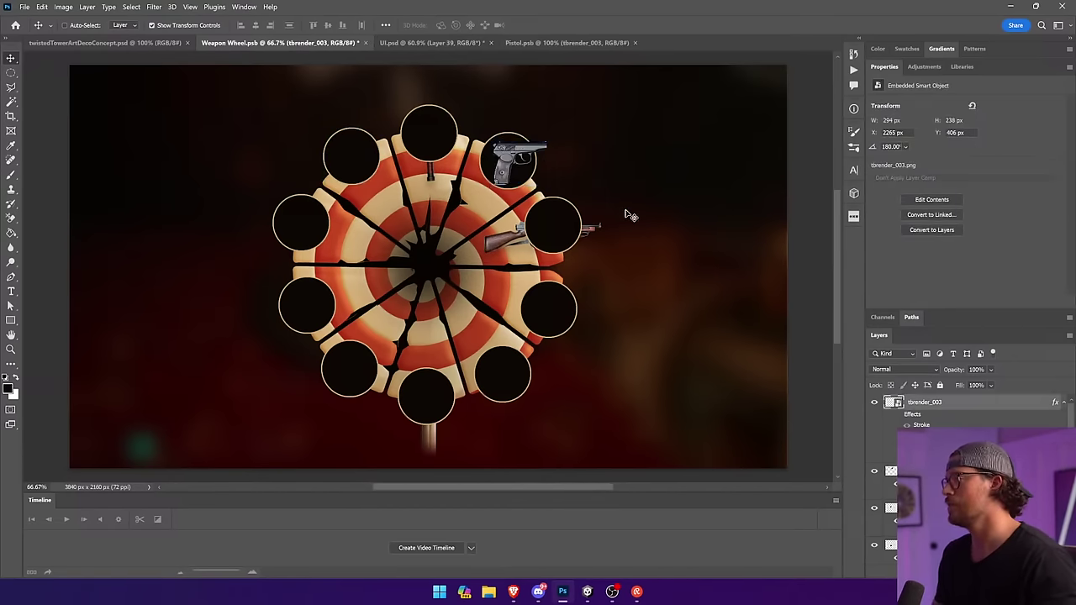
left_click_drag(548, 138, 606, 121)
key("Escape")
left_click(550, 139)
left_click_drag(665, 91, 537, 159)
key("Return")
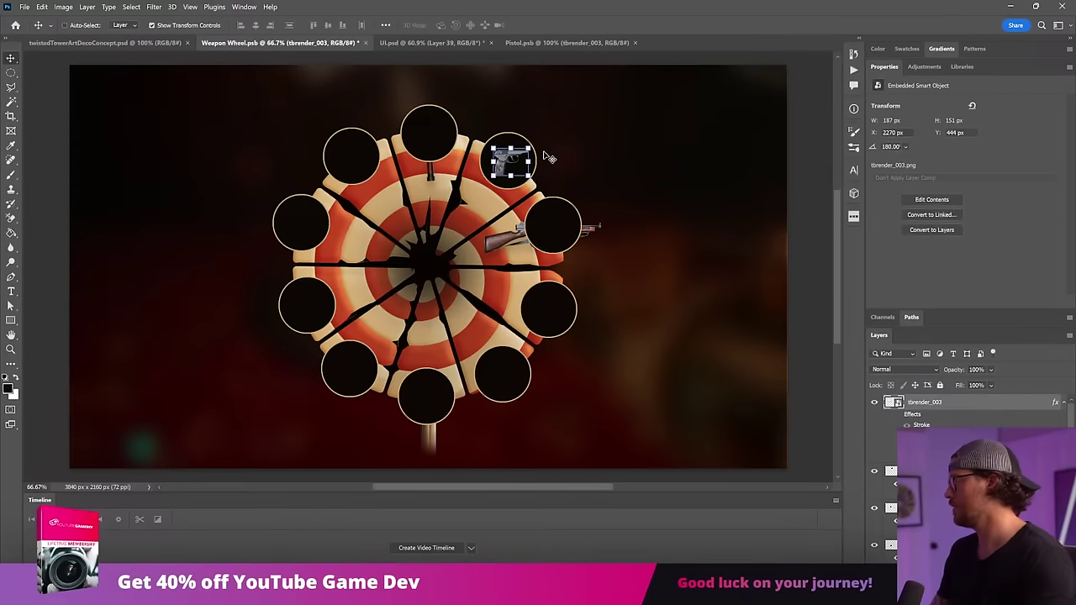
key("Left")
key("Left")
key("Up")
key("Up")
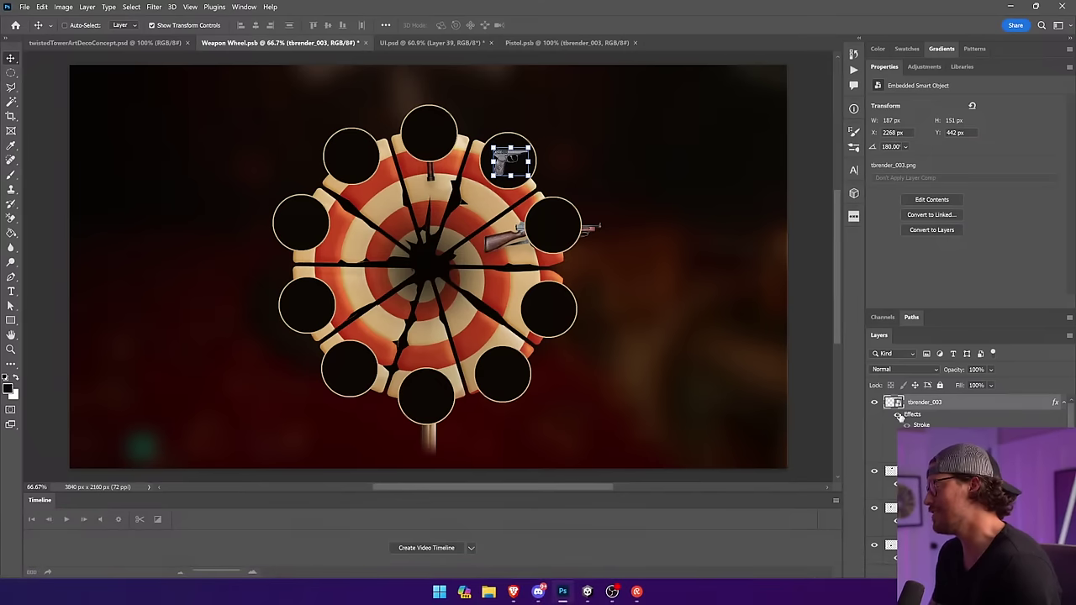
Turn the pistol's layer effects back on and set its Color Overlay to tan (cfa871) sampled from the wheel.
left_click(897, 415)
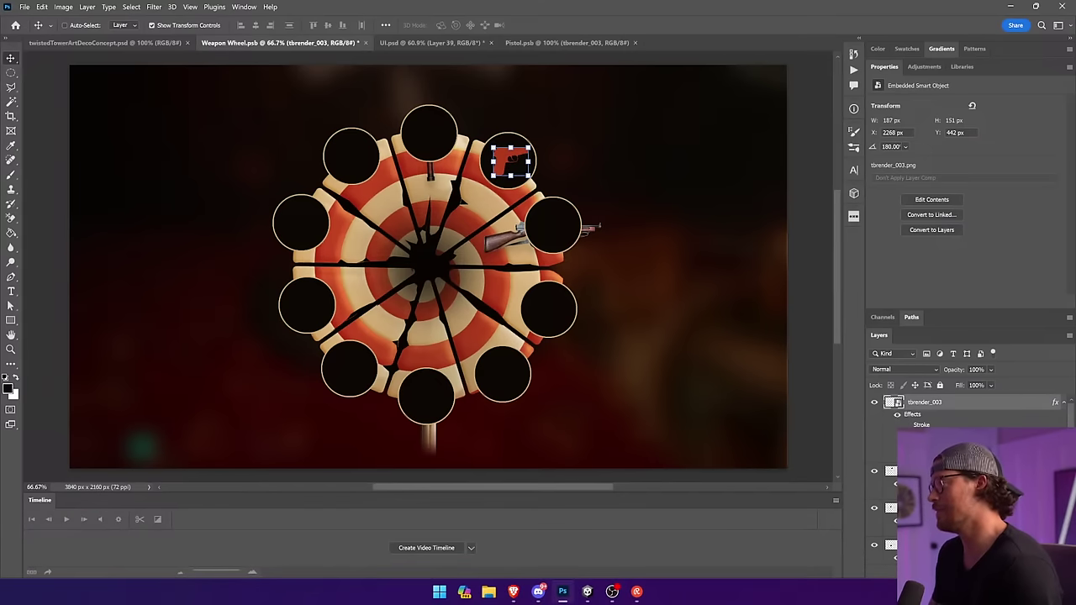
double_click(931, 437)
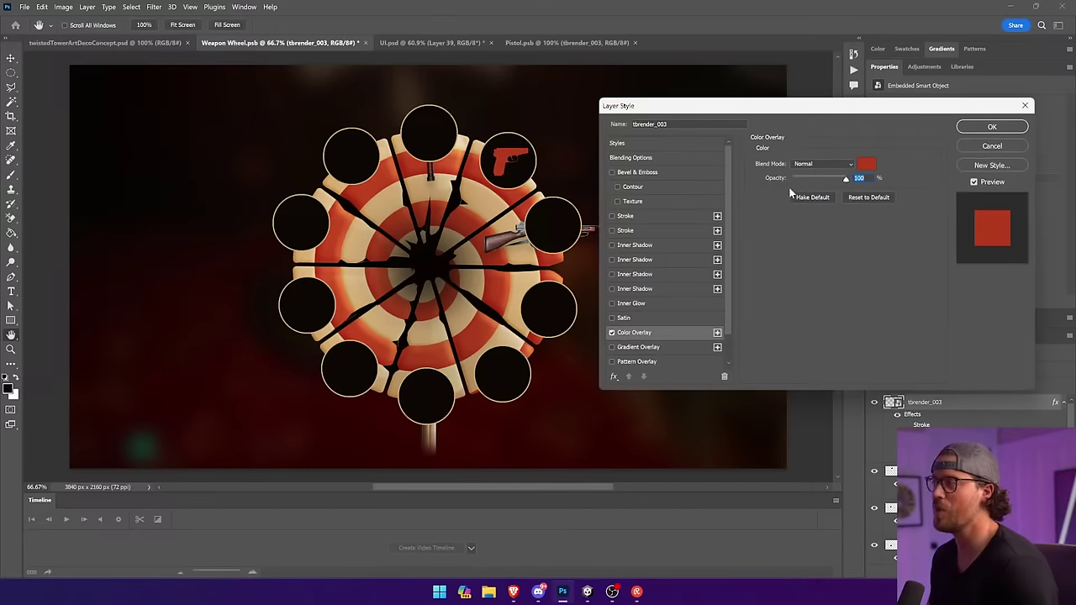
left_click(864, 165)
left_click(488, 196)
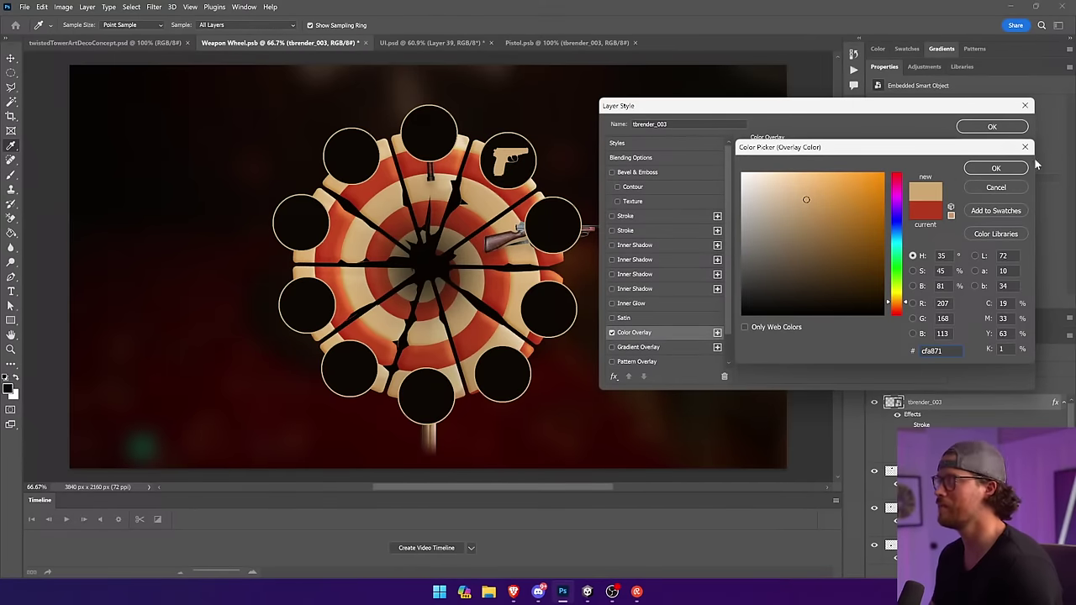
left_click(996, 168)
left_click(997, 127)
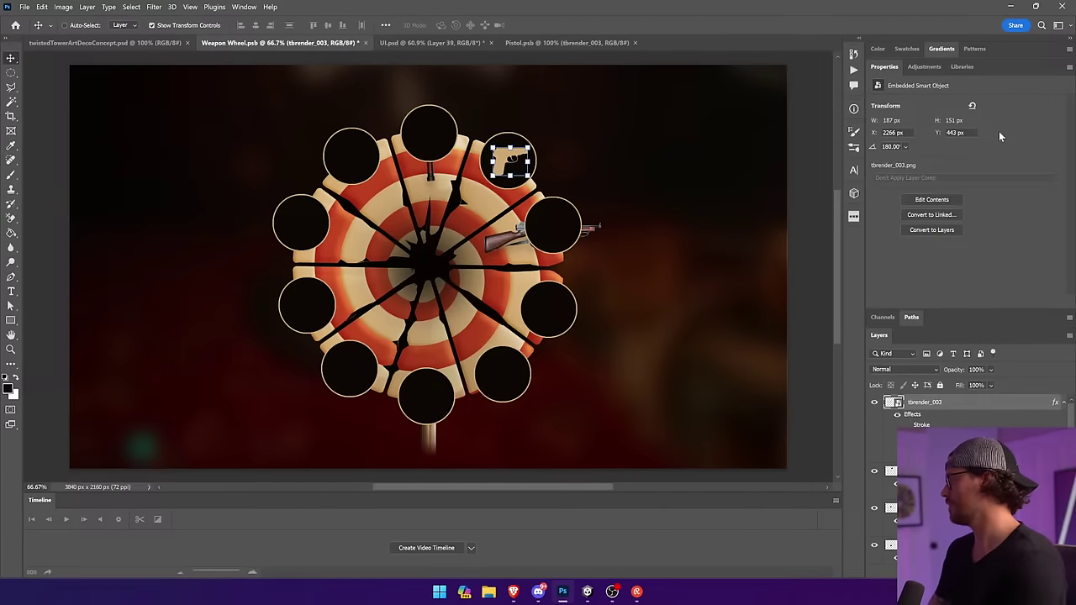
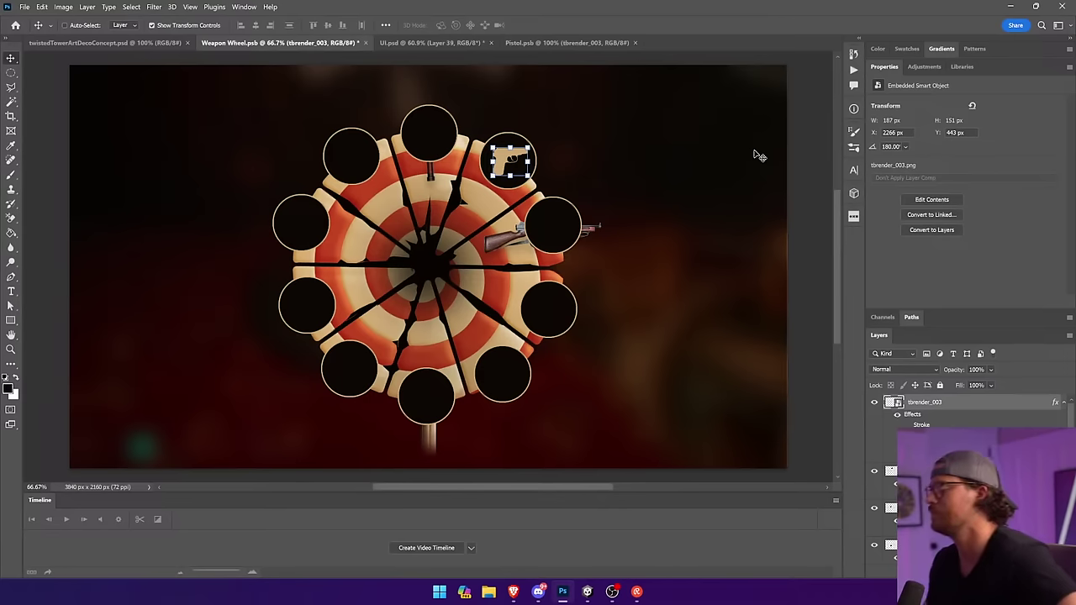
Switch to the browser, search Google Images for "lolly pop", and examine the lollipop shapes and swirl patterns.
mouse_move(512, 592)
left_click(513, 534)
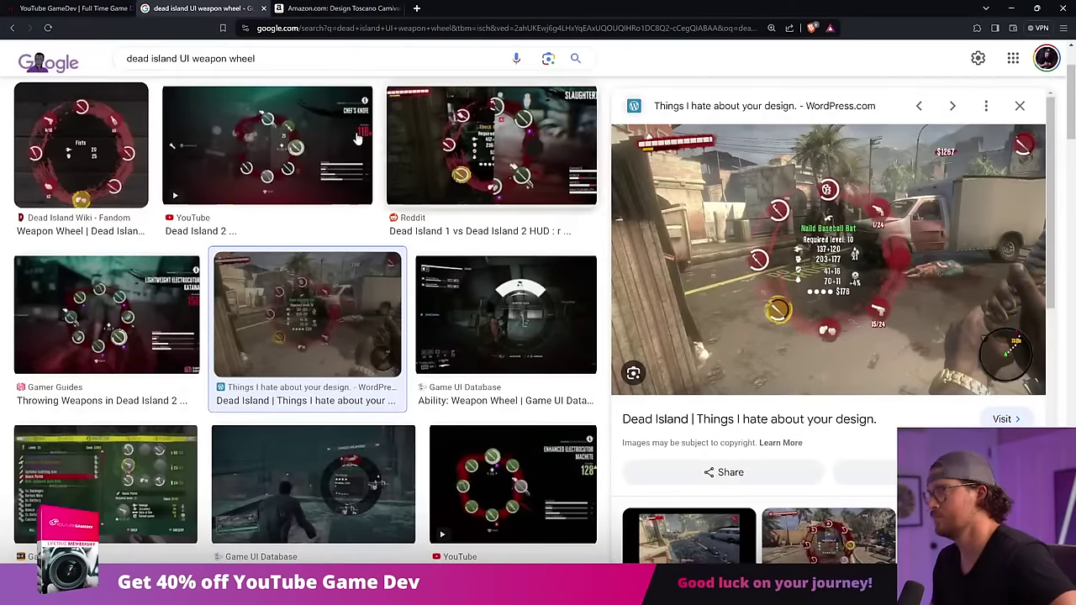
triple_click(242, 58)
type("lolly pop")
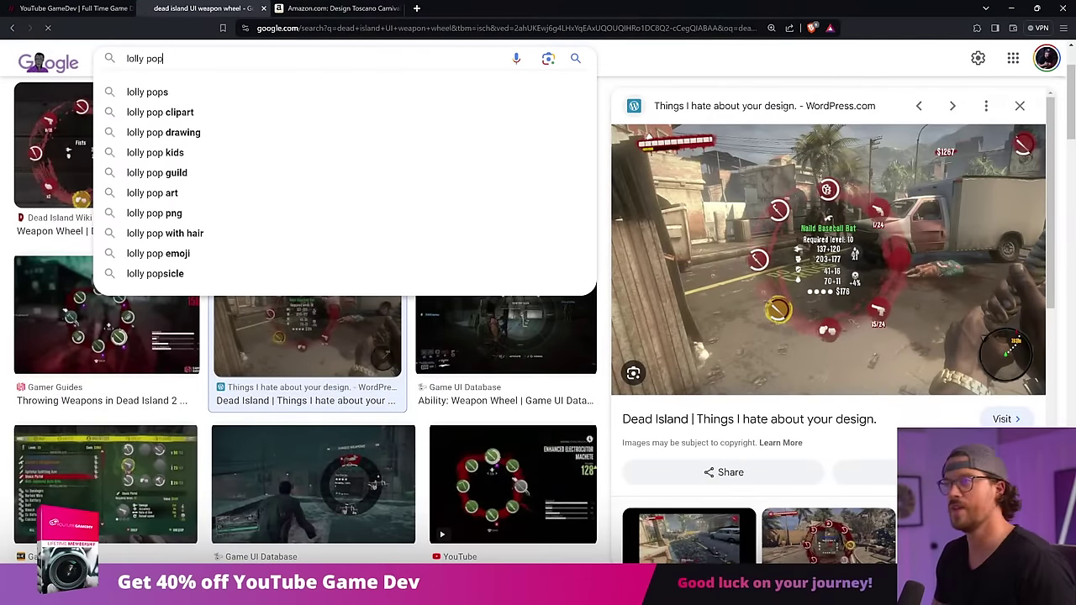
key("Return")
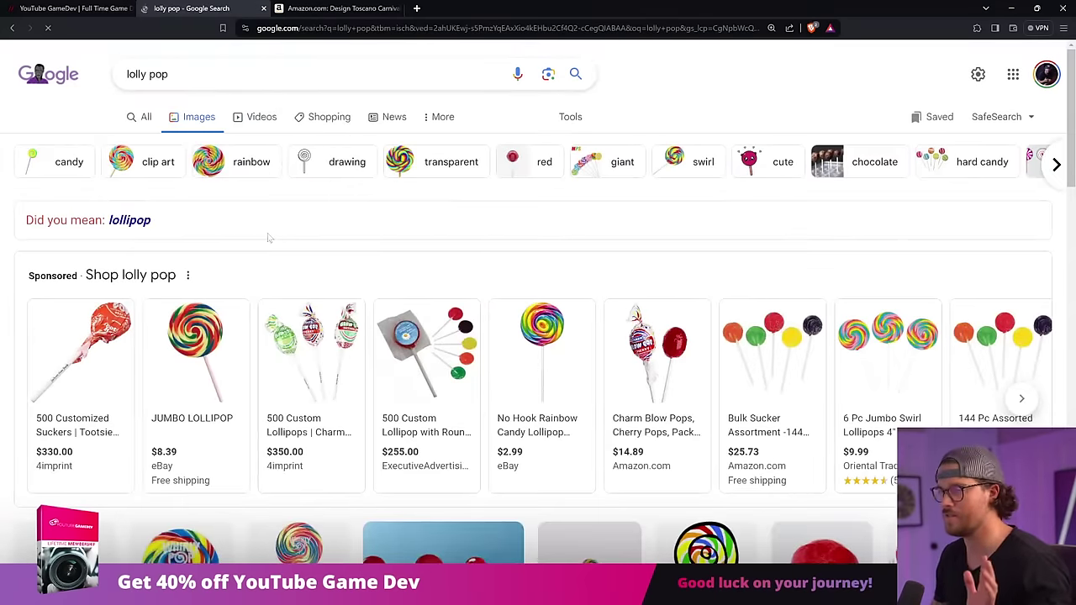
scroll(261, 250, "down", 2)
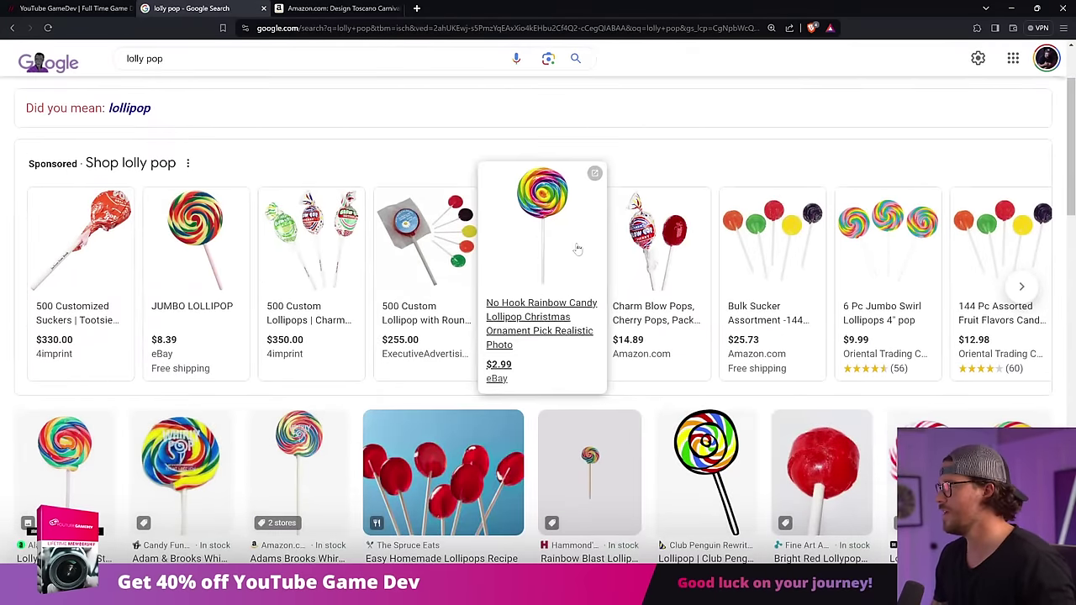
scroll(578, 249, "down", 6)
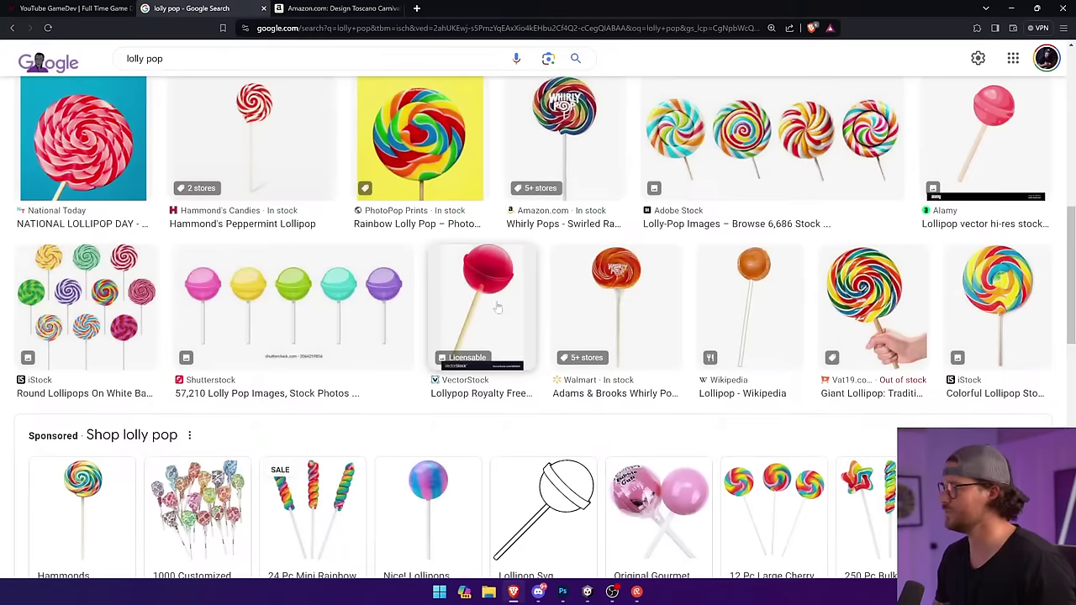
scroll(497, 308, "down", 3)
scroll(451, 311, "down", 3)
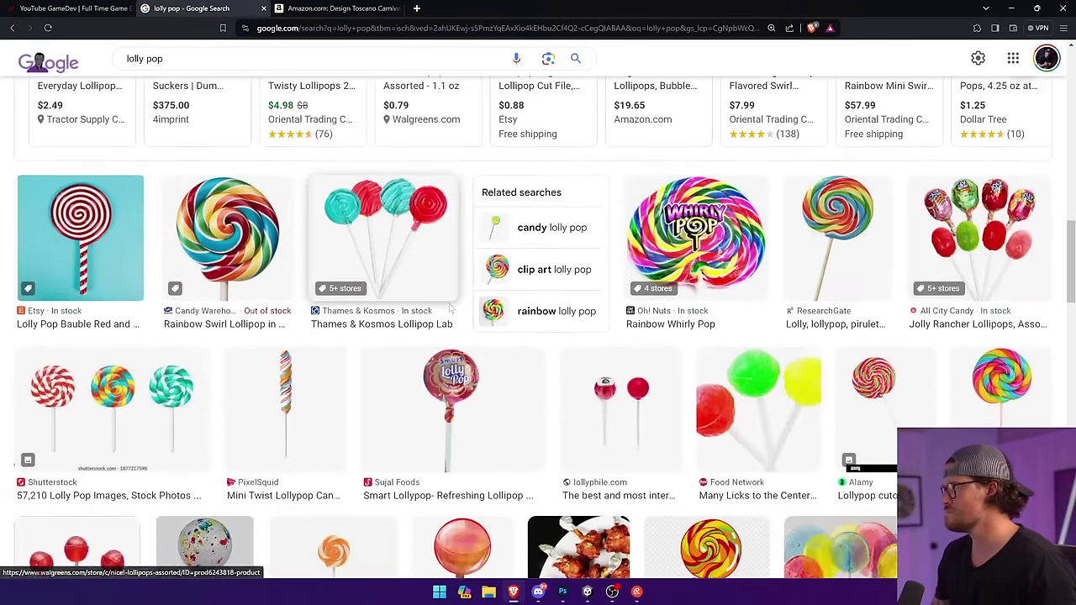
scroll(450, 309, "down", 2)
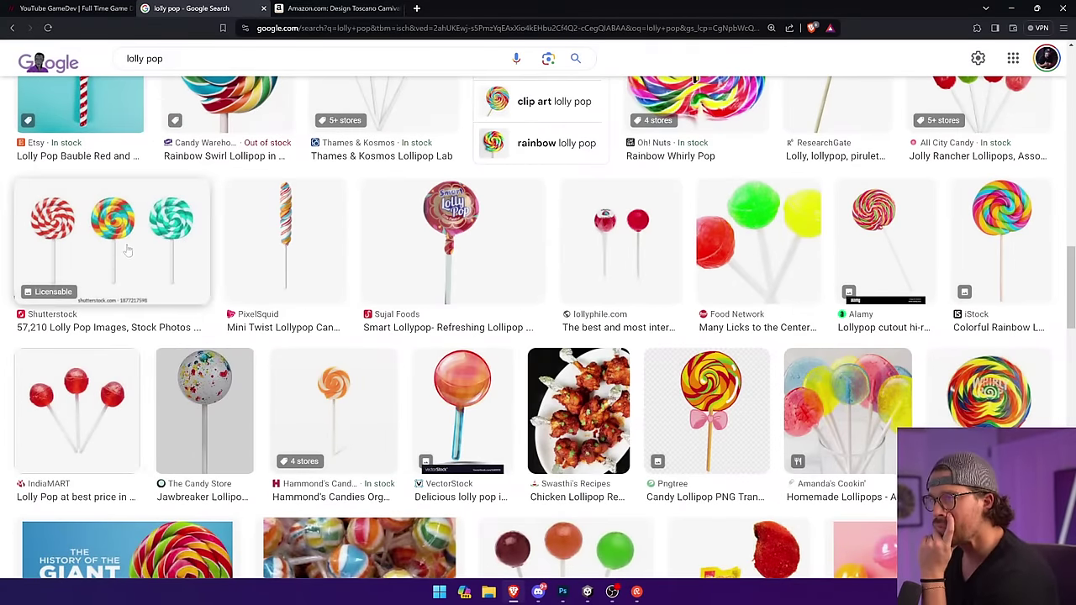
scroll(125, 349, "down", 5)
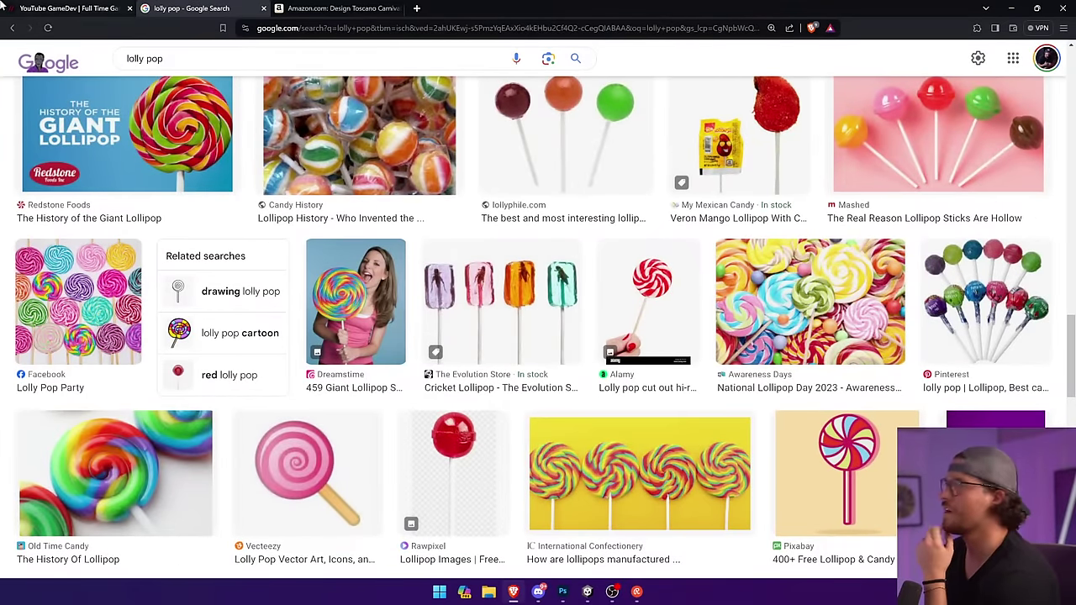
Change the image search to "lolly pop fan" and look through the fan-shaped lollipop designs.
left_click(169, 59)
type("fan")
key("Return")
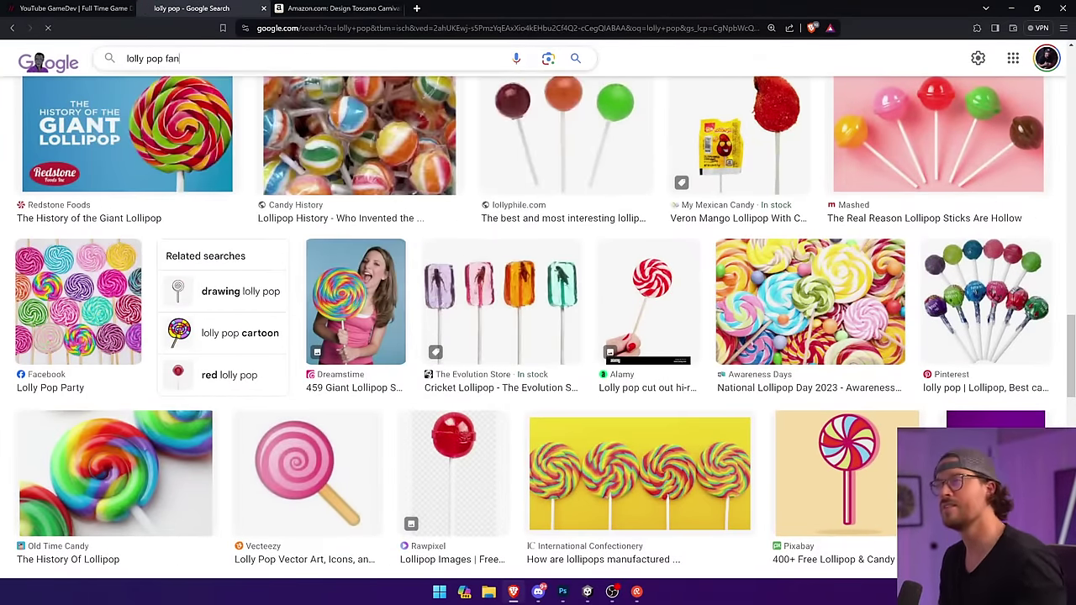
scroll(299, 267, "down", 2)
scroll(299, 268, "down", 2)
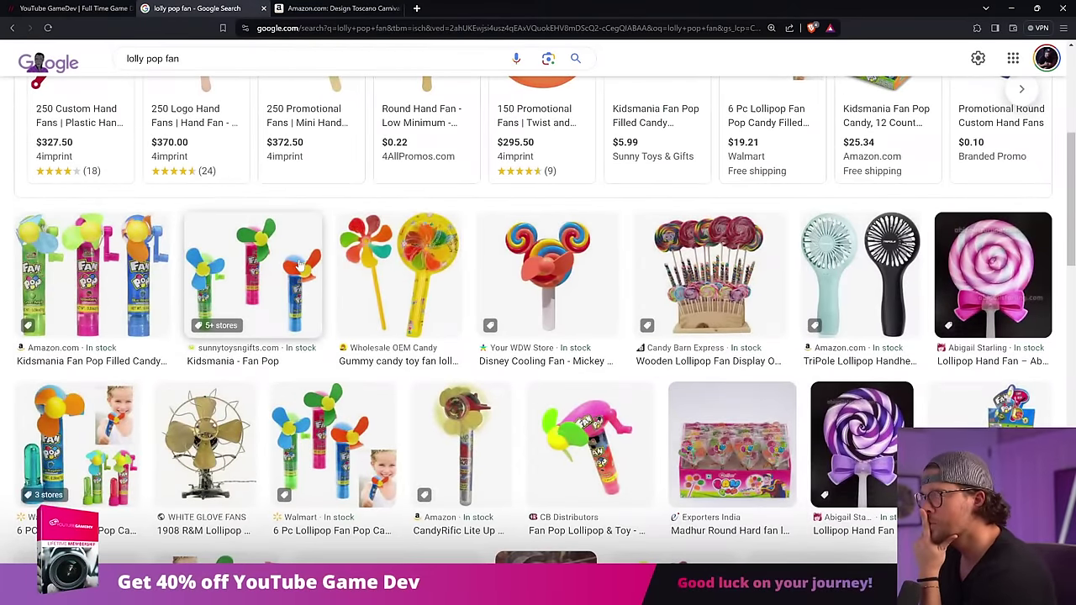
scroll(298, 267, "down", 3)
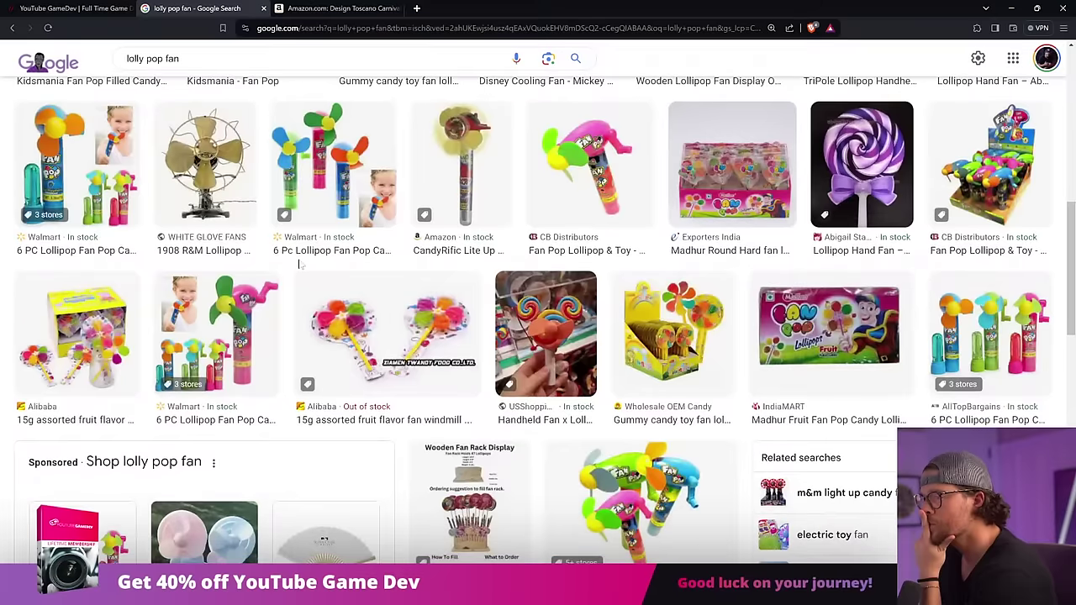
scroll(299, 267, "down", 1)
scroll(300, 267, "down", 3)
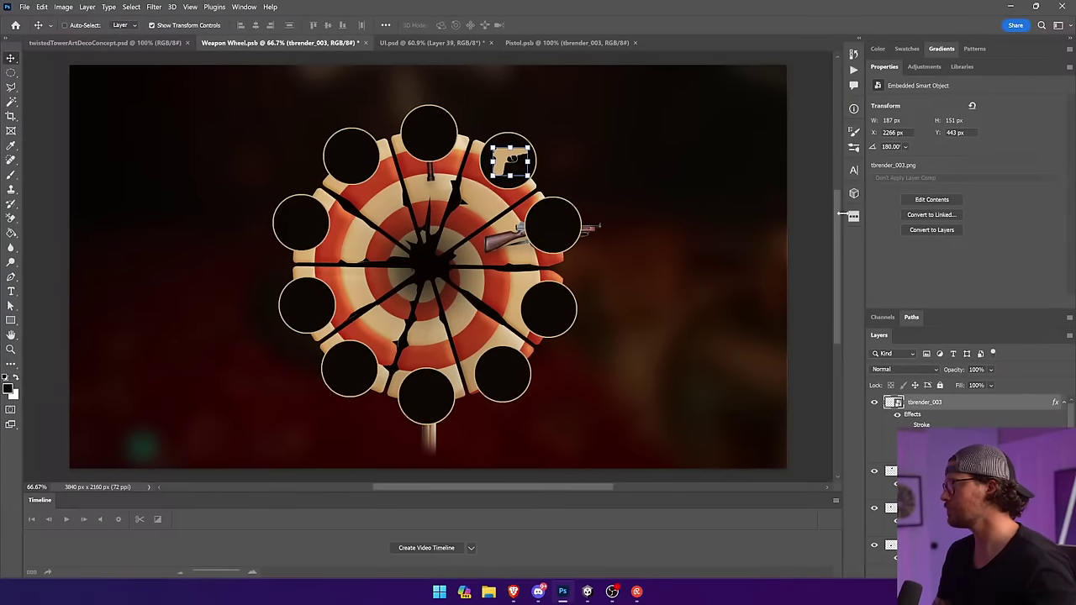
In Photoshop, group the wheel, weapon and circle layers together and hide the new group.
left_click(853, 216)
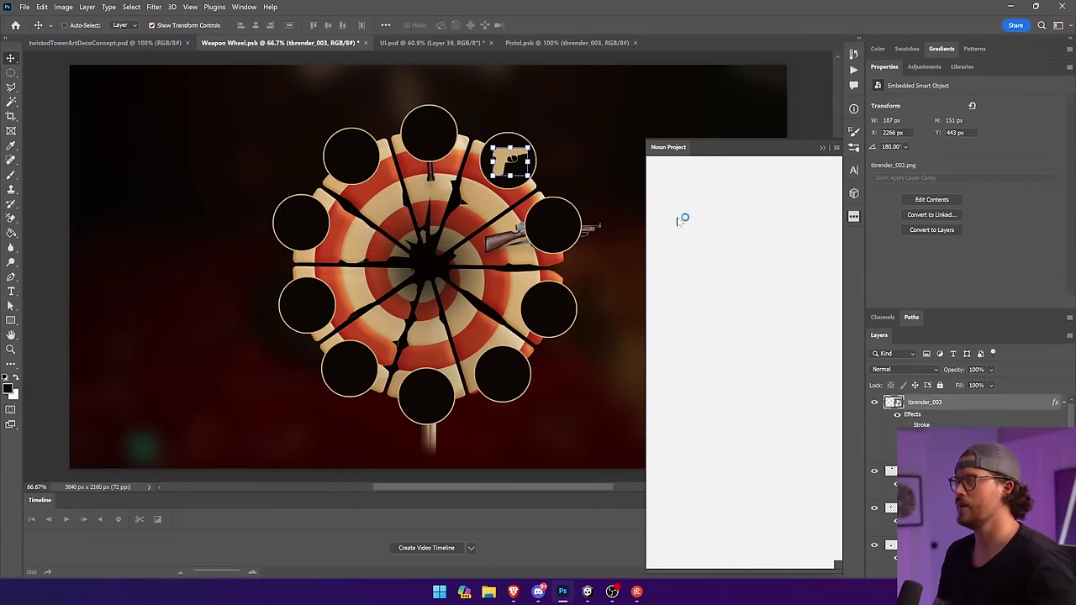
left_click(823, 148)
scroll(950, 421, "down", 10)
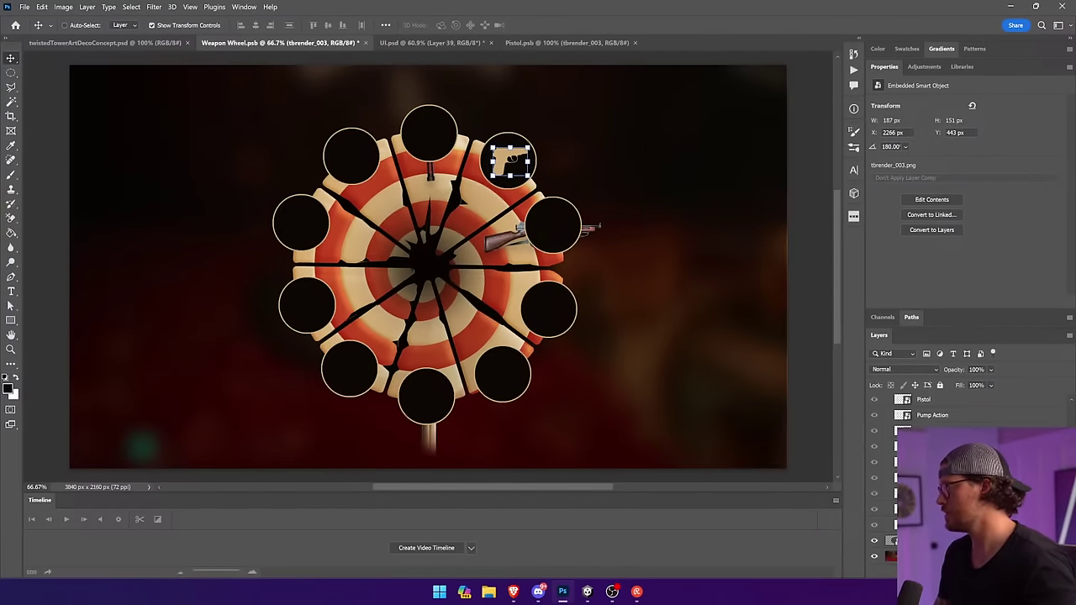
scroll(887, 494, "down", 3)
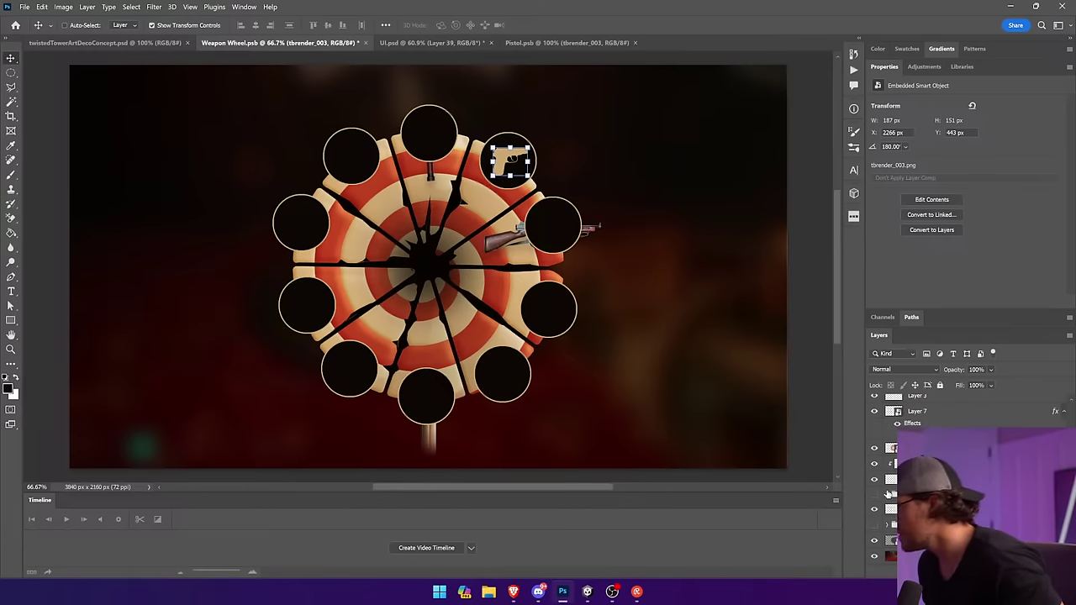
left_click(933, 479, "shift")
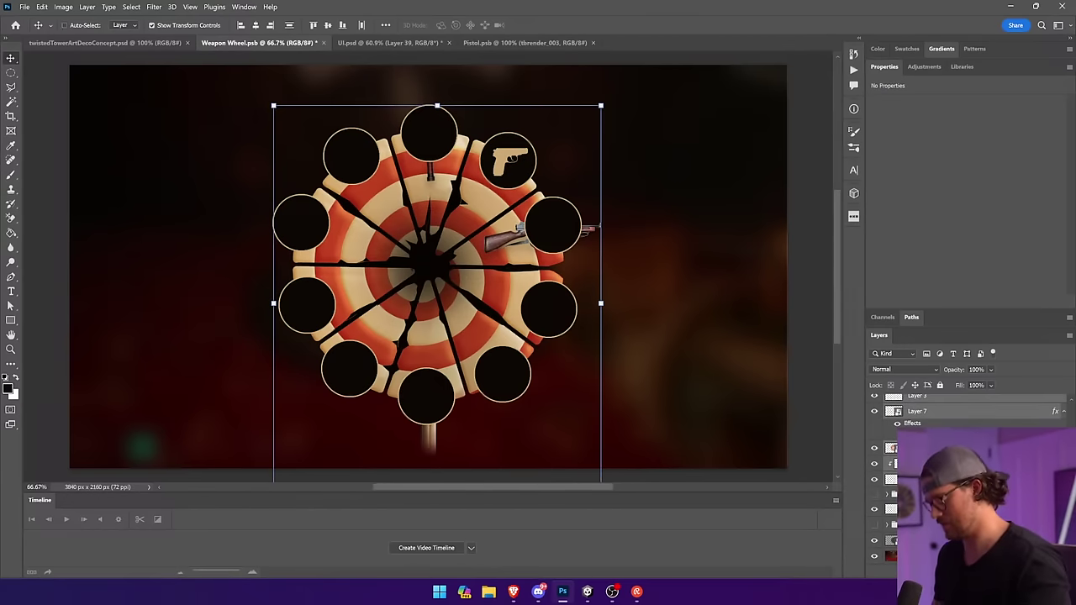
key("ctrl+g")
left_click(876, 402)
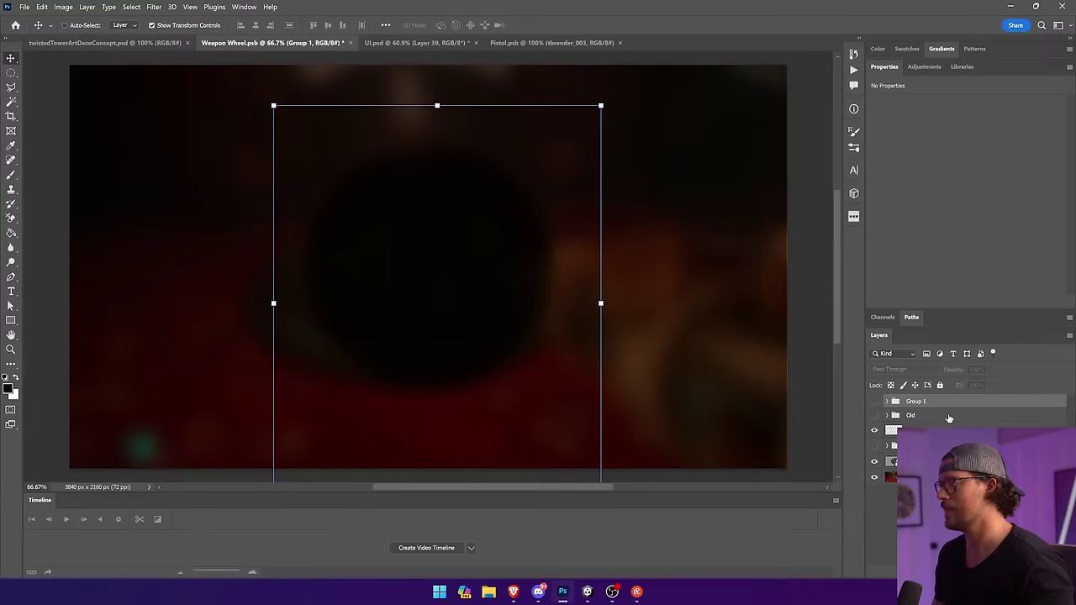
Align the Overlay layer with the canvas at about X -2 px, Y 0 px and open the Noun Project plugin.
left_click(493, 272, "ctrl")
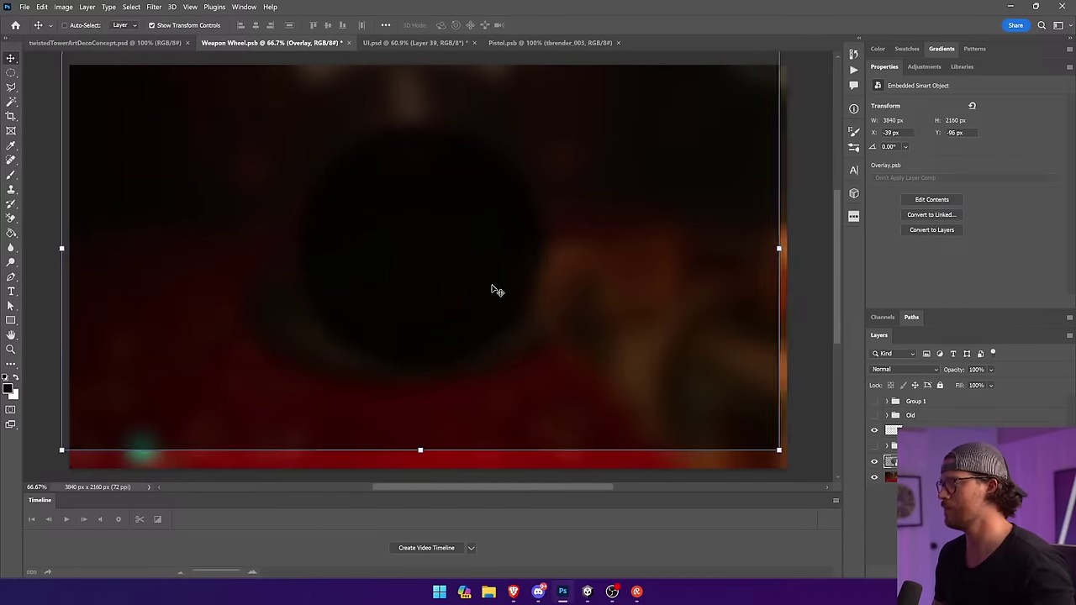
left_click_drag(497, 290, 503, 308)
left_click(854, 218)
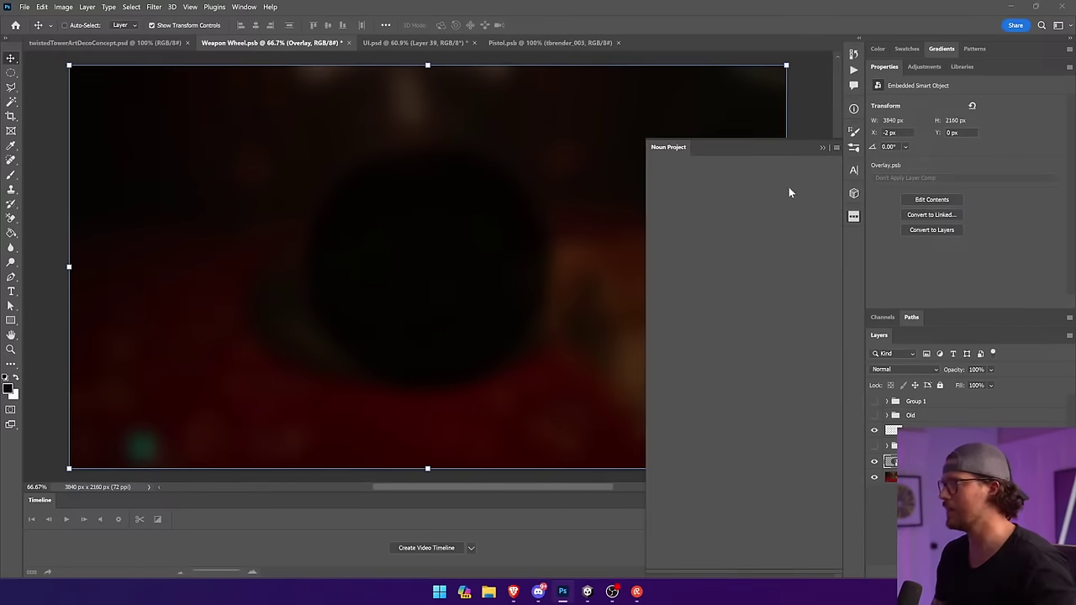
Search the Noun Project icons for "lolly pop".
left_click(728, 192)
type("lo")
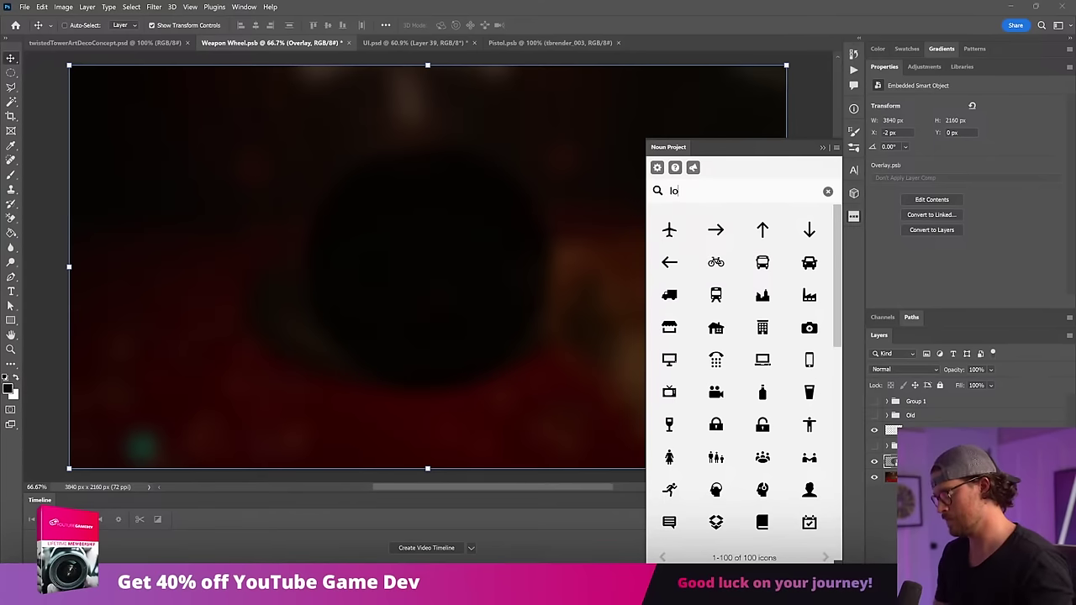
type("lly pop")
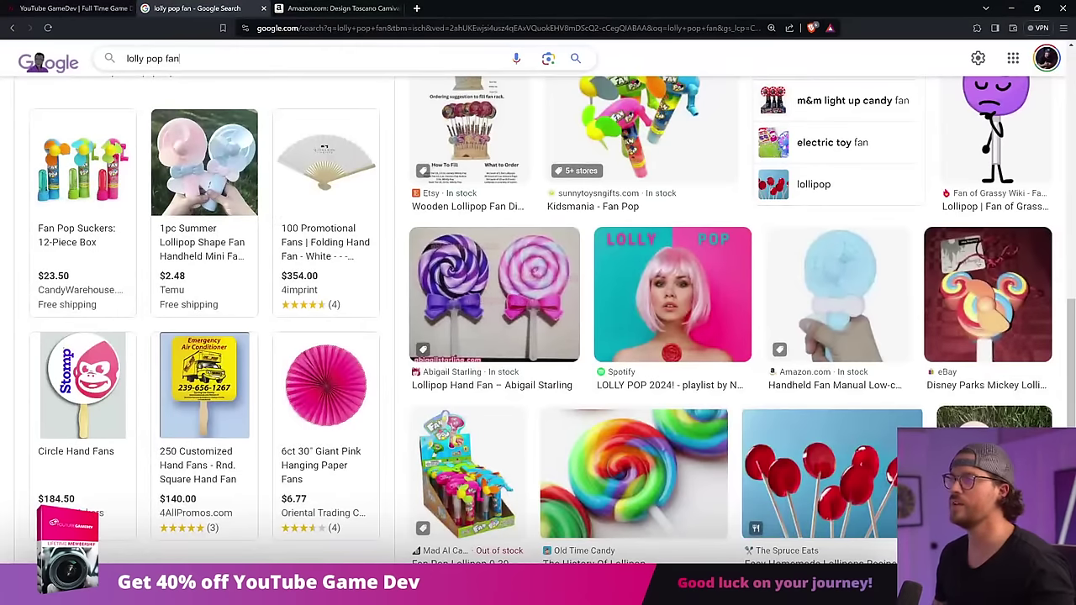
Switch to the browser, search Google Images for "feistval lucky wheel", and look over the prize wheel designs.
triple_click(107, 59)
type("feist")
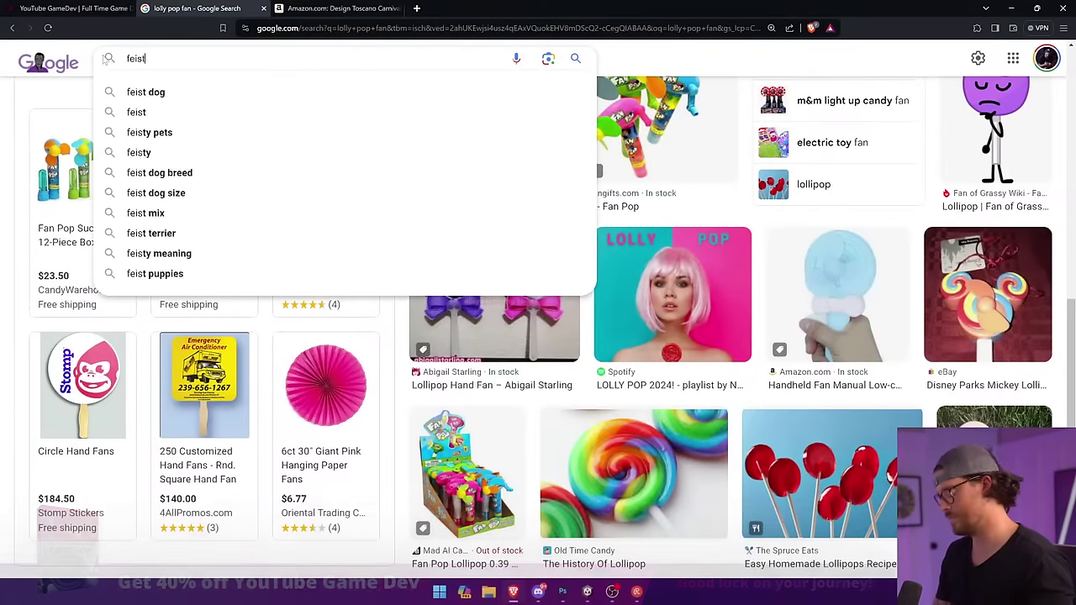
type("val lucky wheel")
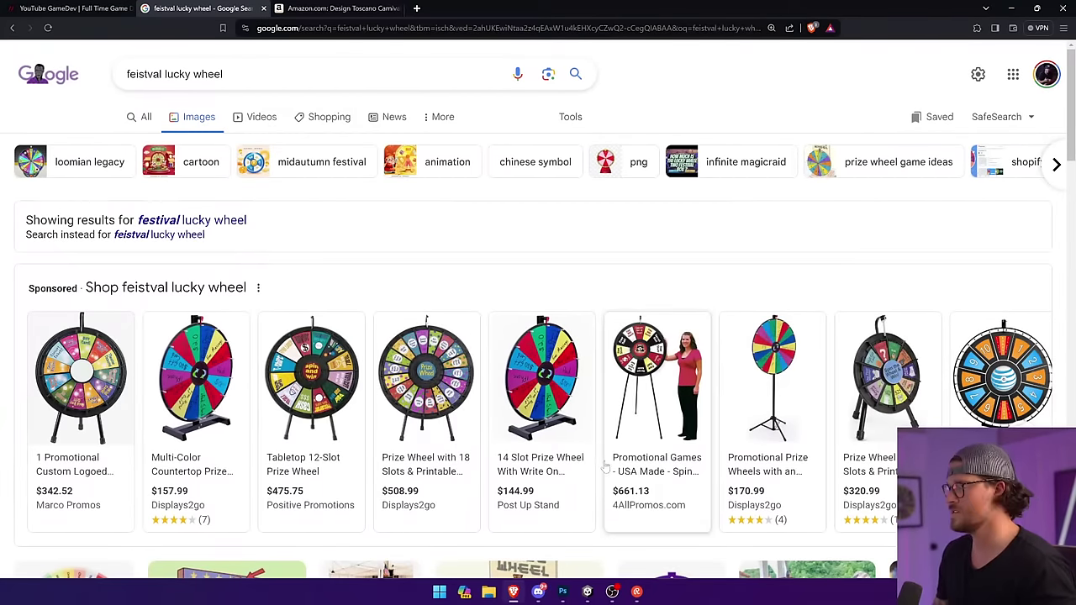
scroll(538, 337, "down", 5)
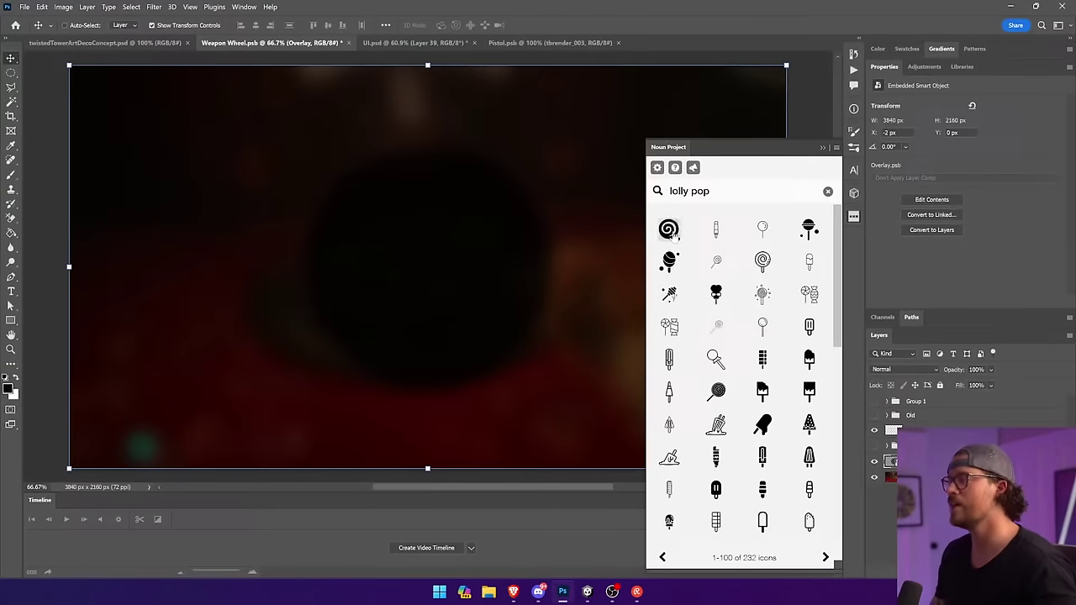
In Photoshop, browse the lollipop icons and insert the spiral lollipop on a stick in white at 300px.
left_click(670, 232)
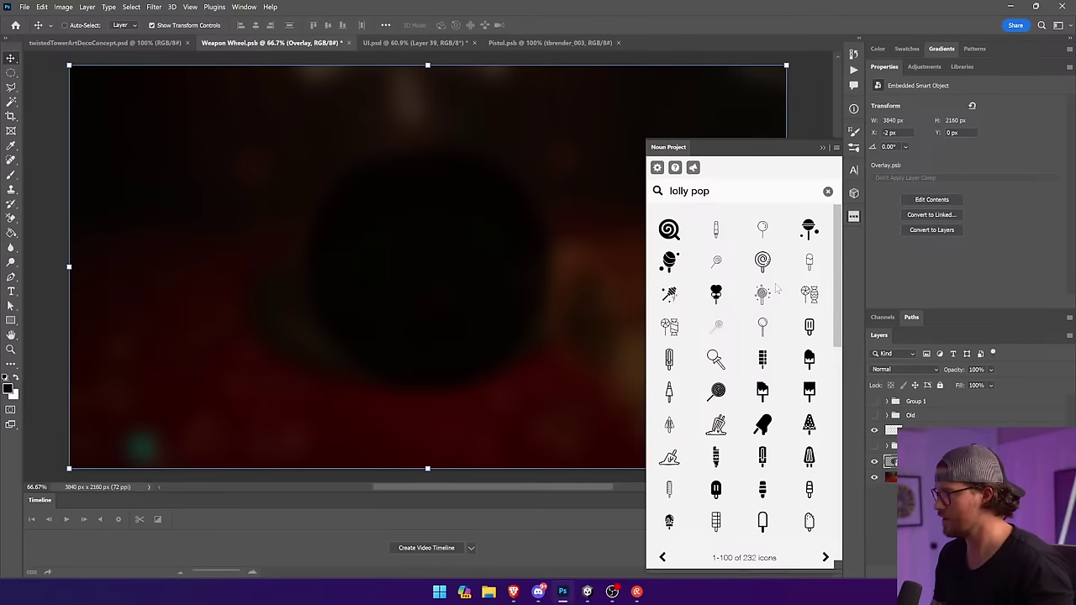
scroll(775, 288, "down", 3)
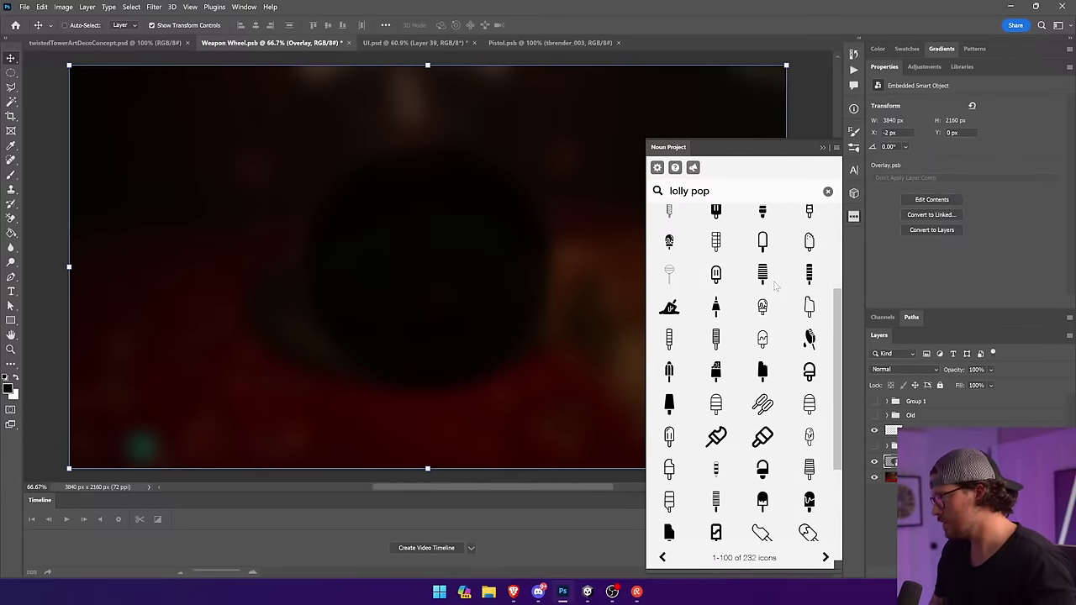
scroll(775, 287, "down", 3)
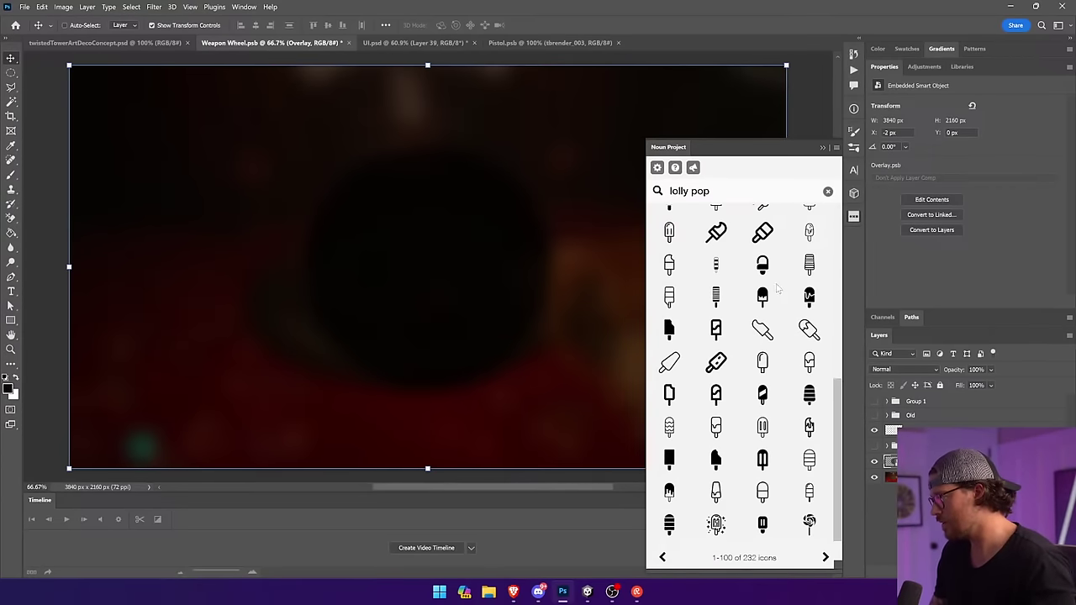
scroll(787, 299, "up", 6)
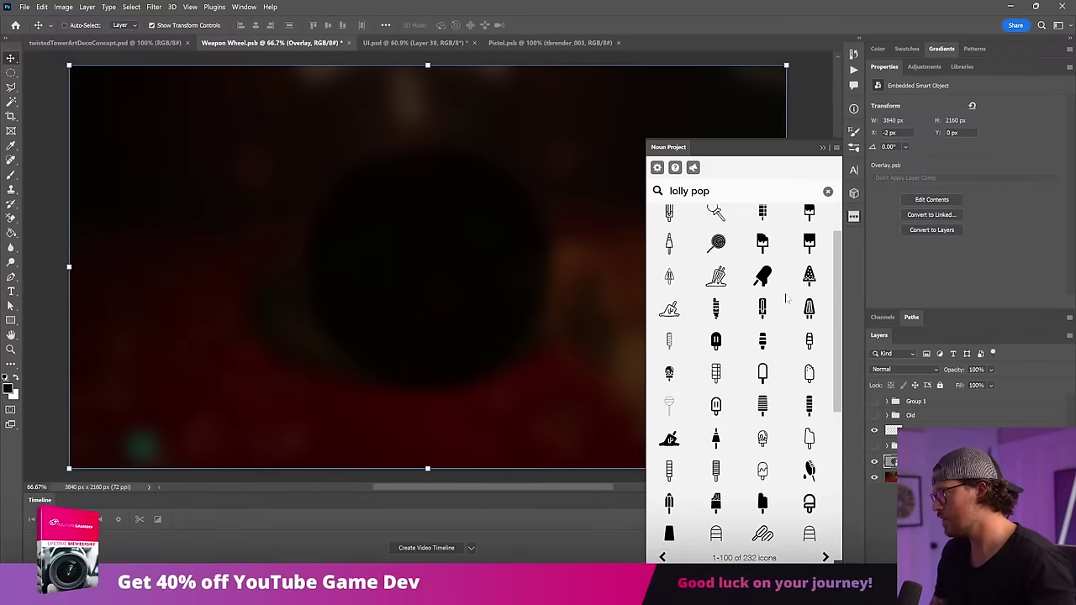
left_click(717, 391)
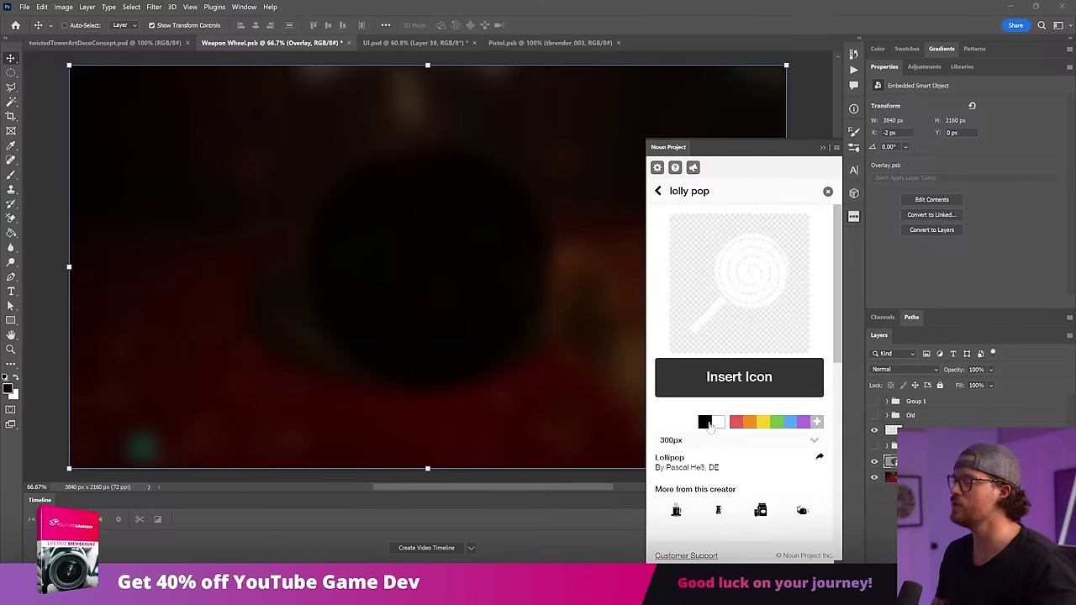
left_click(704, 378)
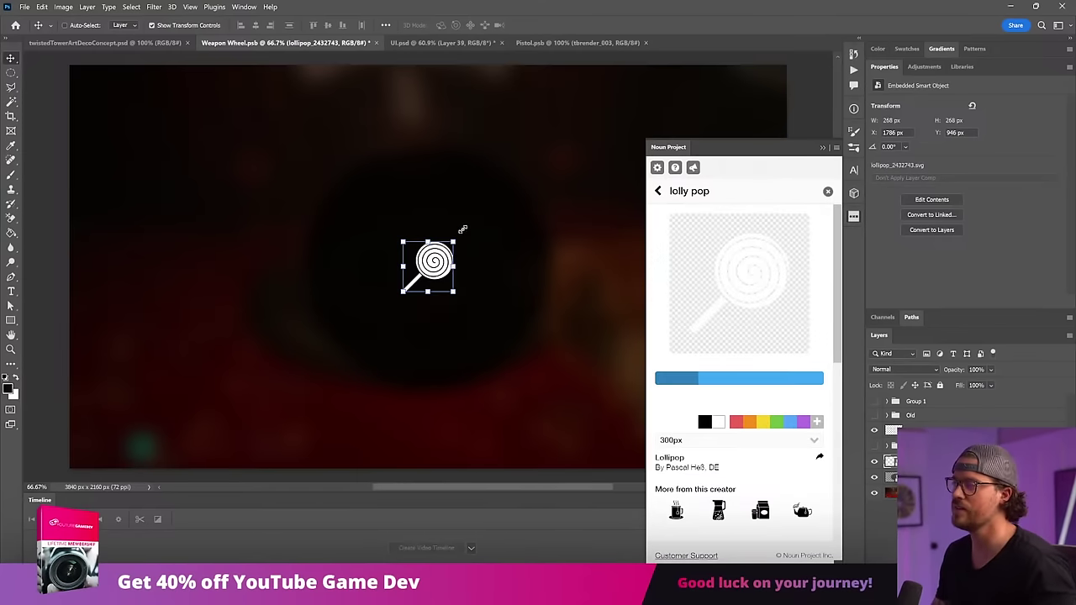
Scale the lollipop icon to about 231%, rotate it -45° so it stands upright, and move it above the canvas centre.
left_click_drag(457, 229, 502, 115)
key("Return")
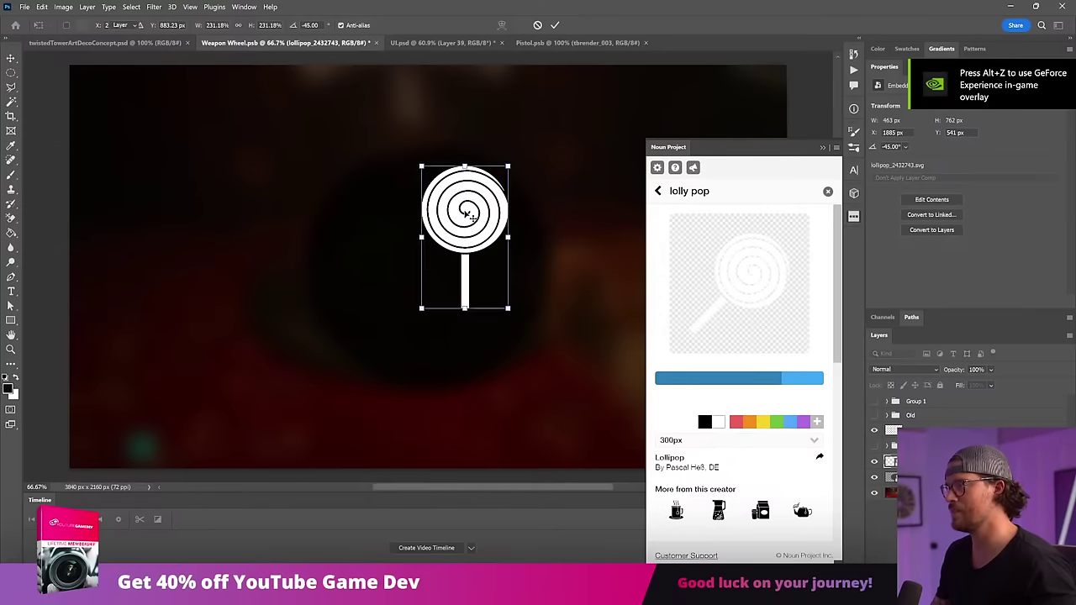
left_click_drag(472, 222, 446, 194)
Duplicate the lollipop below the original, rotate the copy 180°, and align it so both sticks point at each other.
left_click_drag(446, 193, 452, 308)
left_click_drag(485, 243, 368, 389)
key("Return")
left_click_drag(443, 300, 448, 337)
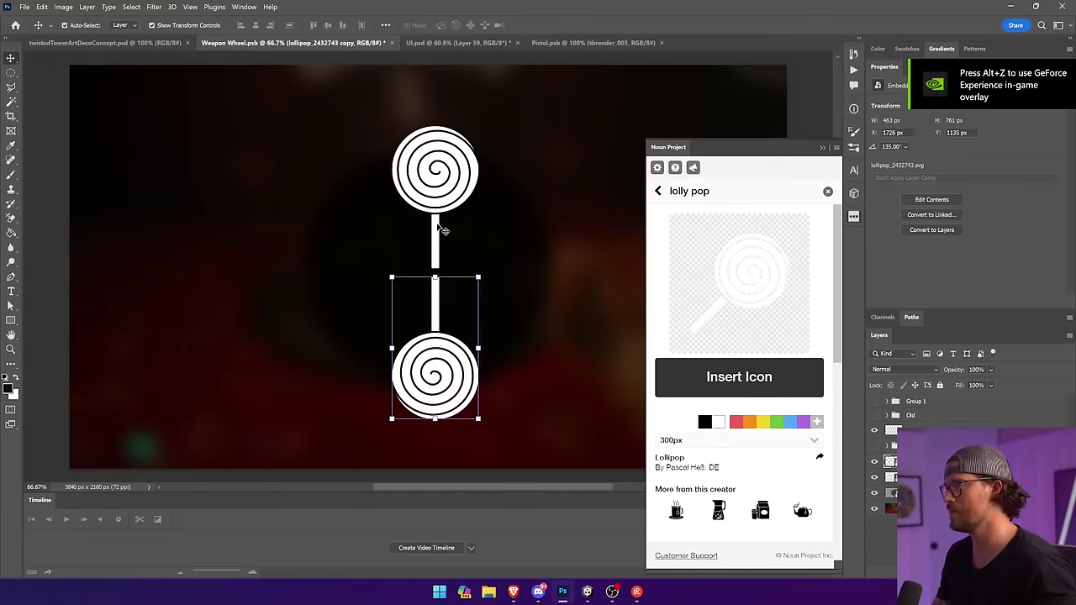
Duplicate the vertical pair of lollipops and rotate the copies 90° to form a cross.
left_click(439, 225, "ctrl+shift")
key("ctrl+j")
key("ctrl+t")
left_click_drag(488, 113, 573, 288)
key("Return")
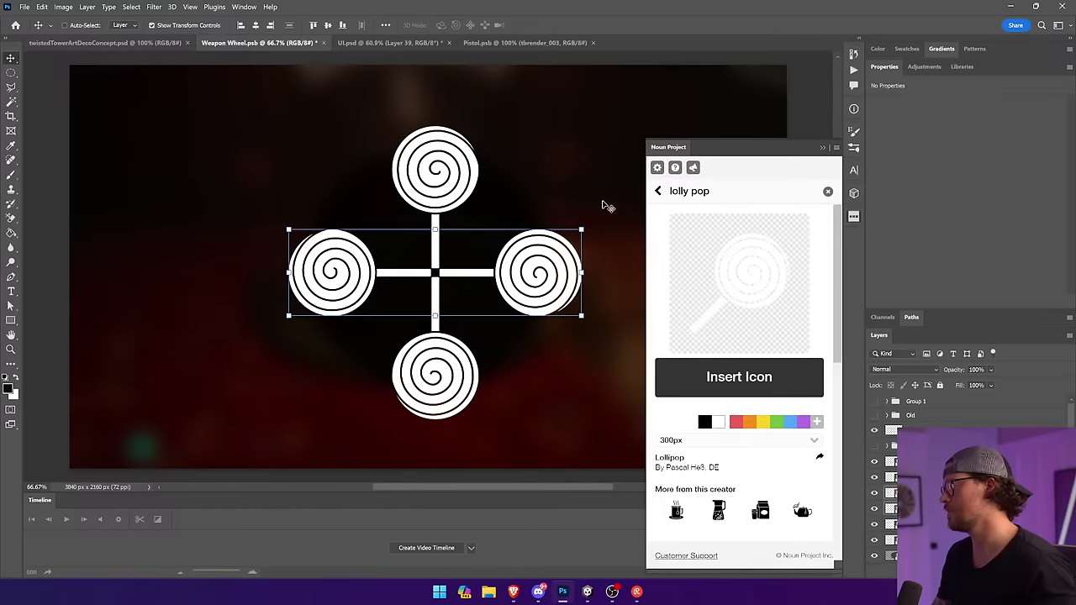
Fill the diagonals with two more duplicated lollipop pairs, rotating one 45° and the other a further 90°, to complete an eight-lollipop wheel.
key("ctrl+j")
left_click_drag(592, 222, 557, 375)
key("Return")
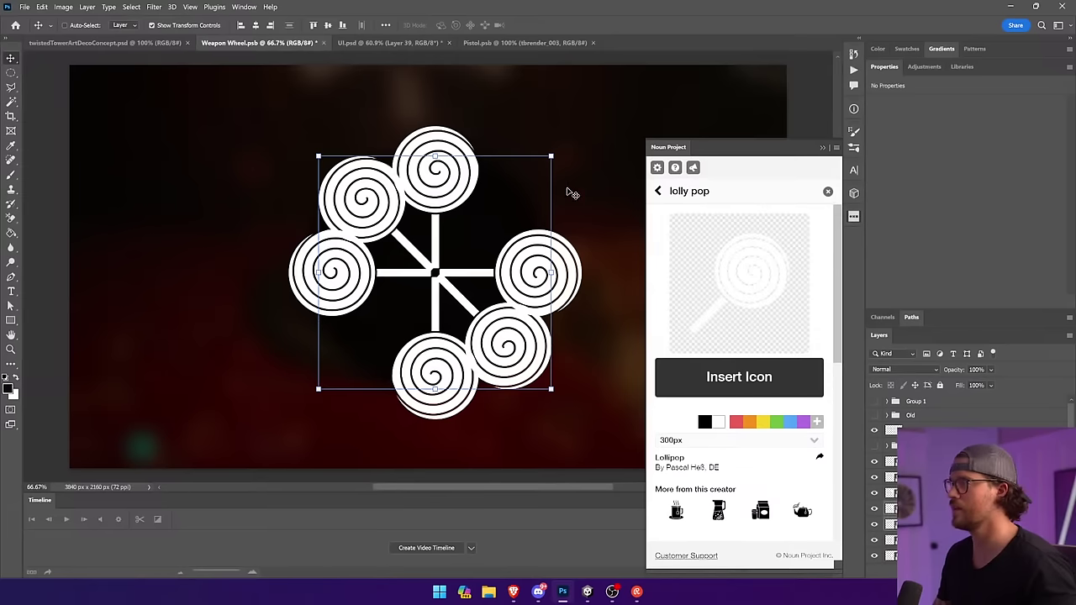
key("ctrl+j")
left_click_drag(563, 148, 505, 341)
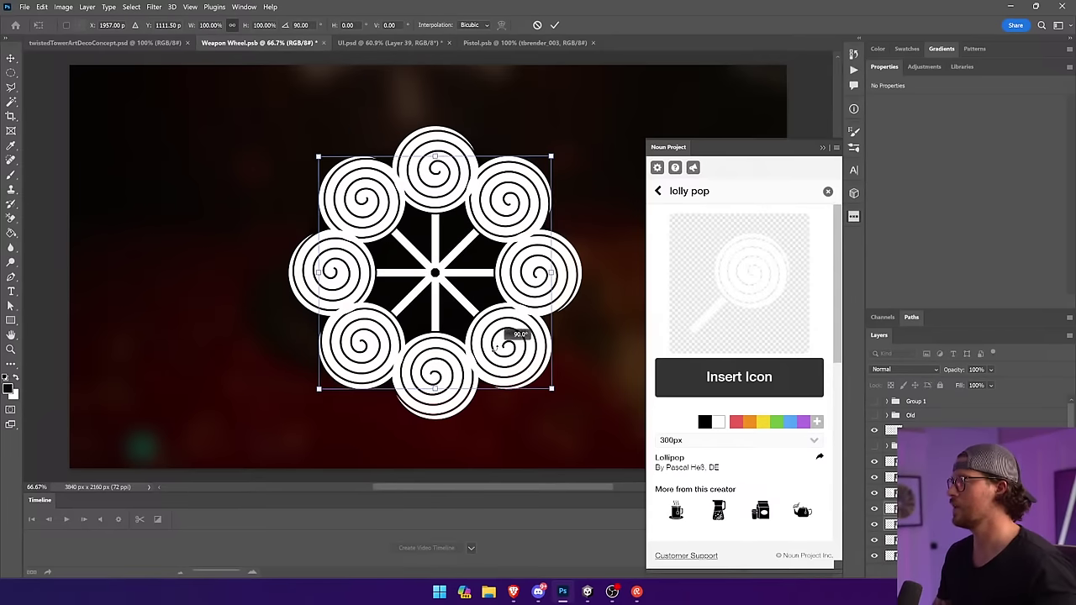
key("Return")
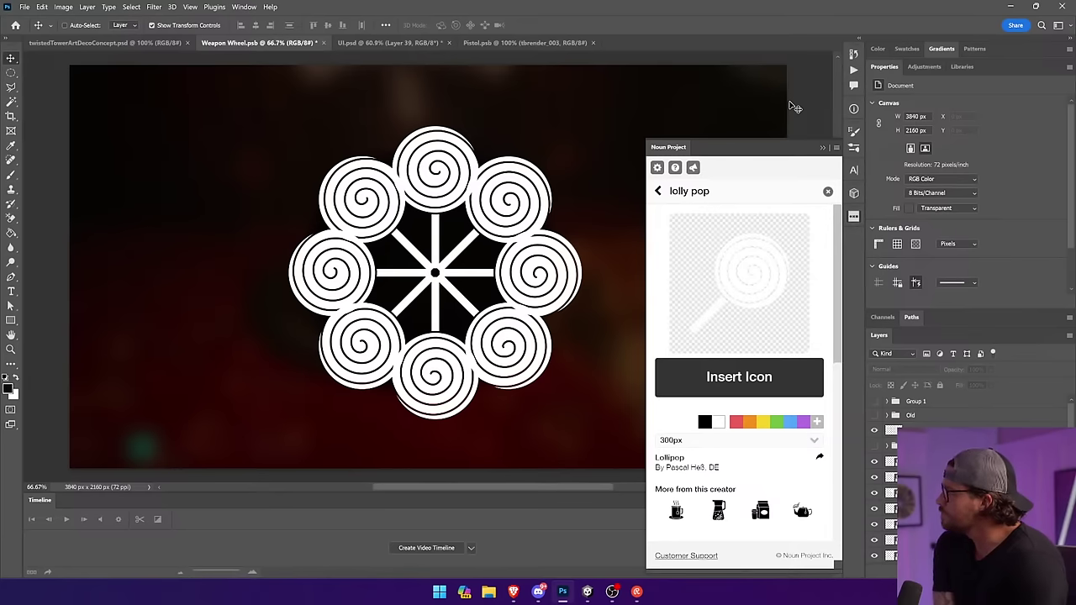
Select all eight lollipops of the wheel and delete them.
left_click(459, 158, "ctrl")
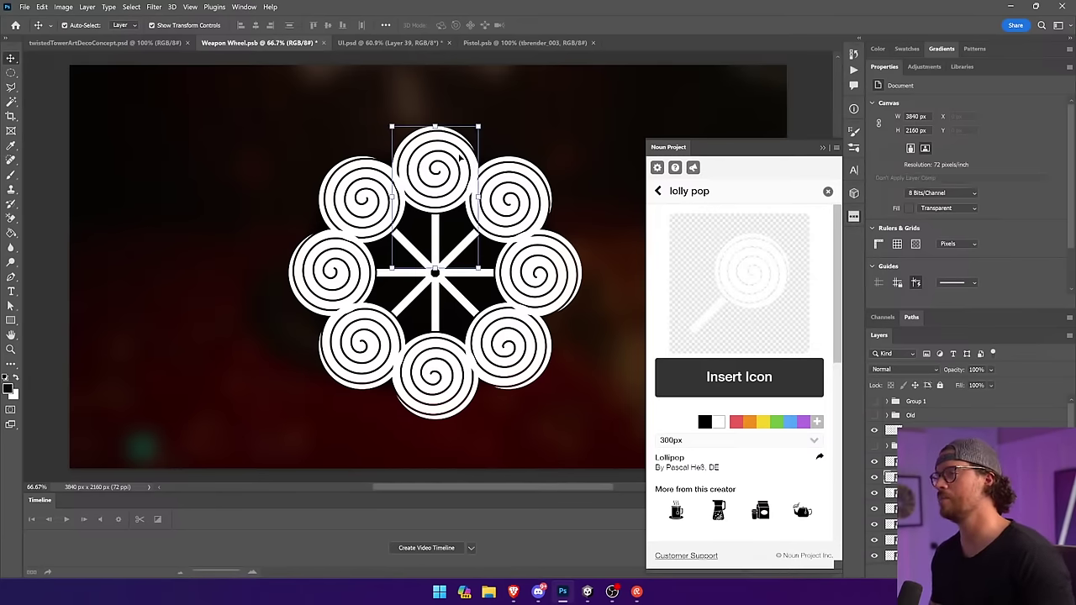
left_click(518, 236, "ctrl")
left_click(529, 285, "ctrl")
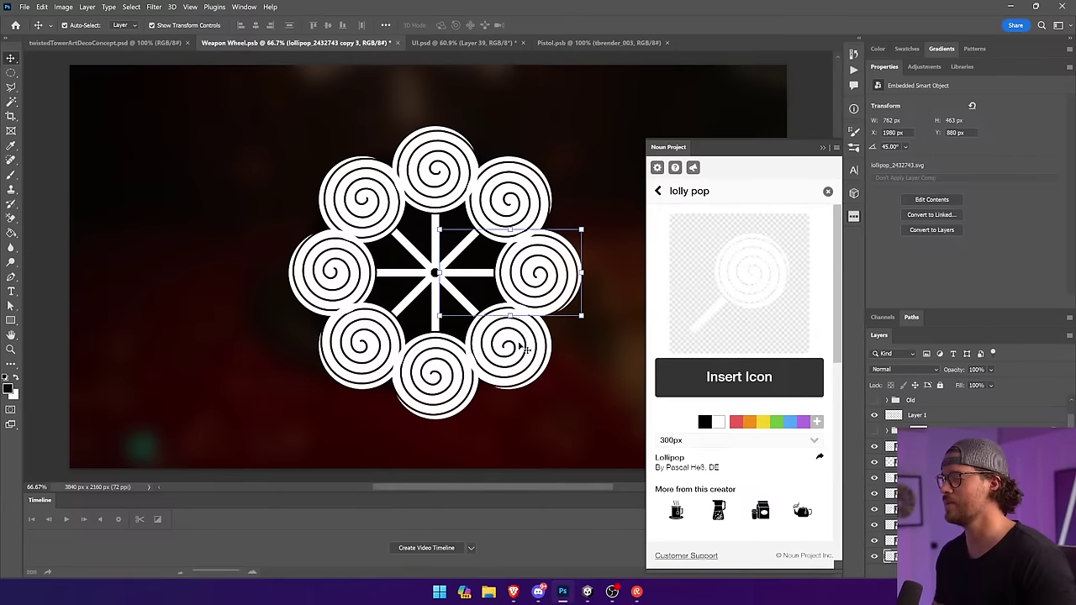
left_click(521, 346, "ctrl+shift")
left_click(439, 378, "ctrl+shift")
left_click(370, 353, "shift")
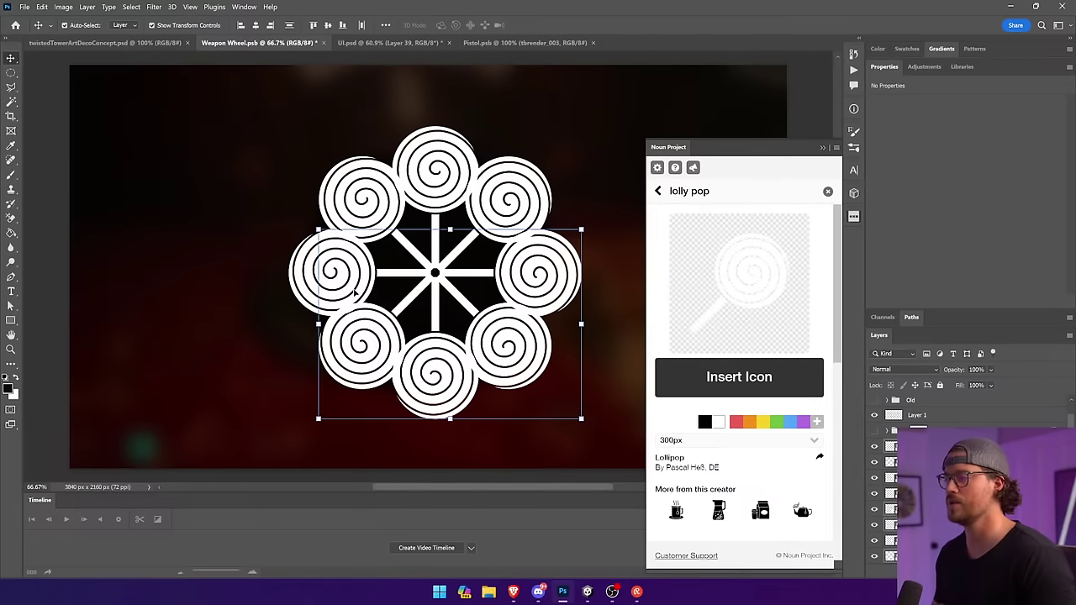
left_click(354, 286, "shift")
left_click(353, 187, "shift")
left_click(446, 165, "shift")
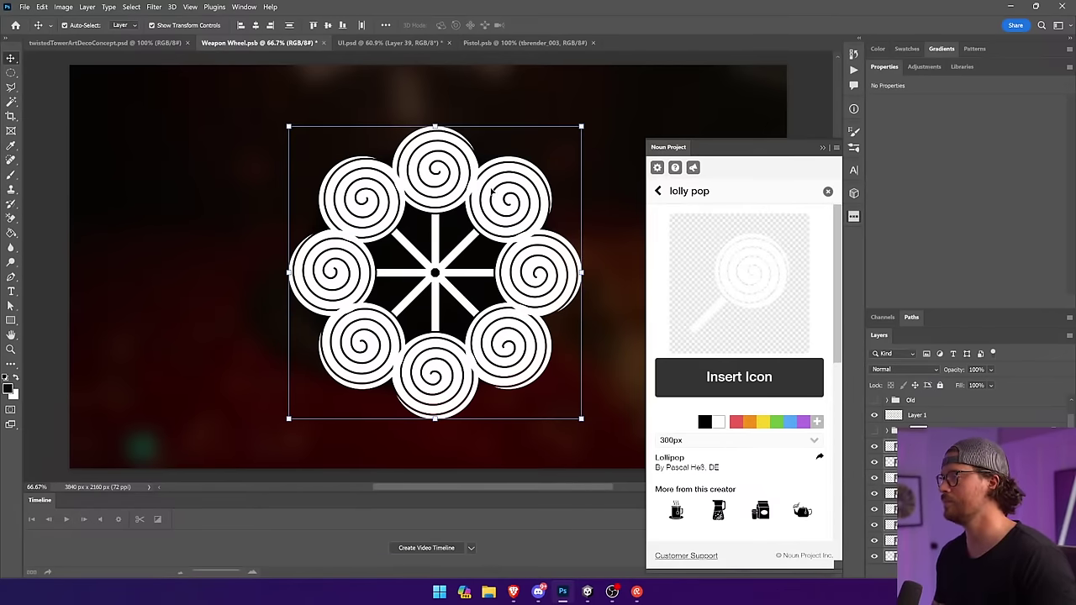
key("Delete")
Draw a circular selection about 557 px wide near the top centre on Layer 1 and fill it with colour #ccb4a2.
left_click(925, 446)
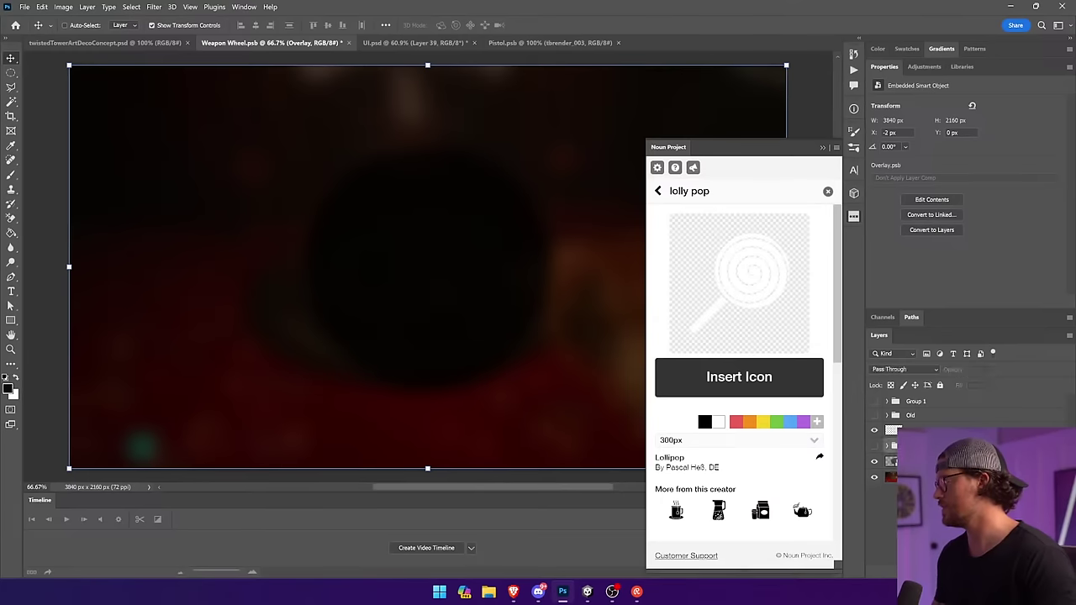
left_click(925, 432)
left_click(11, 74)
left_click_drag(401, 94, 370, 195)
left_click(10, 233)
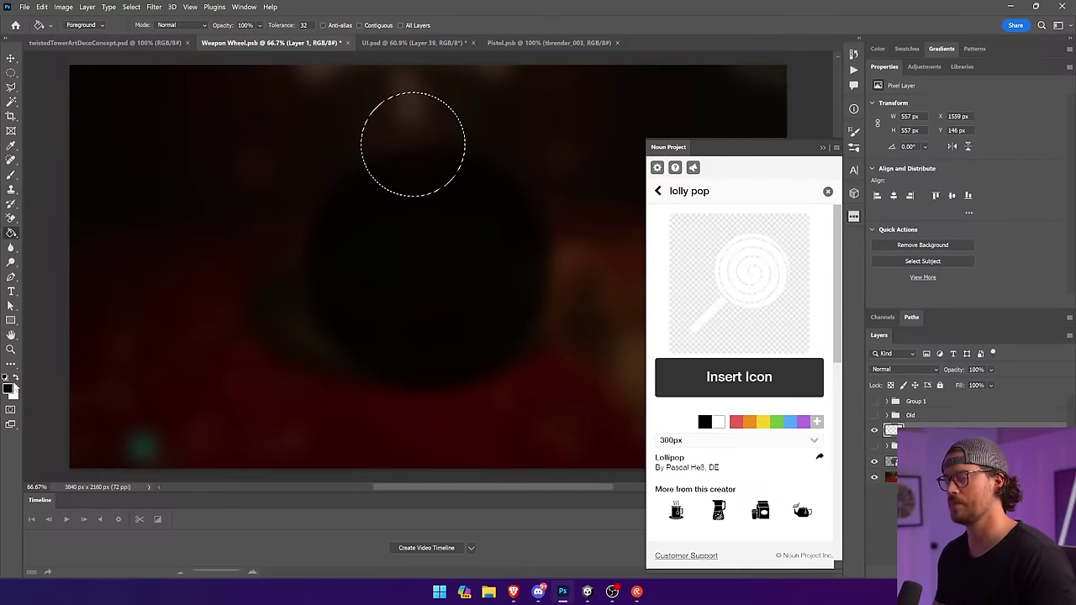
left_click(8, 388)
left_click(778, 209)
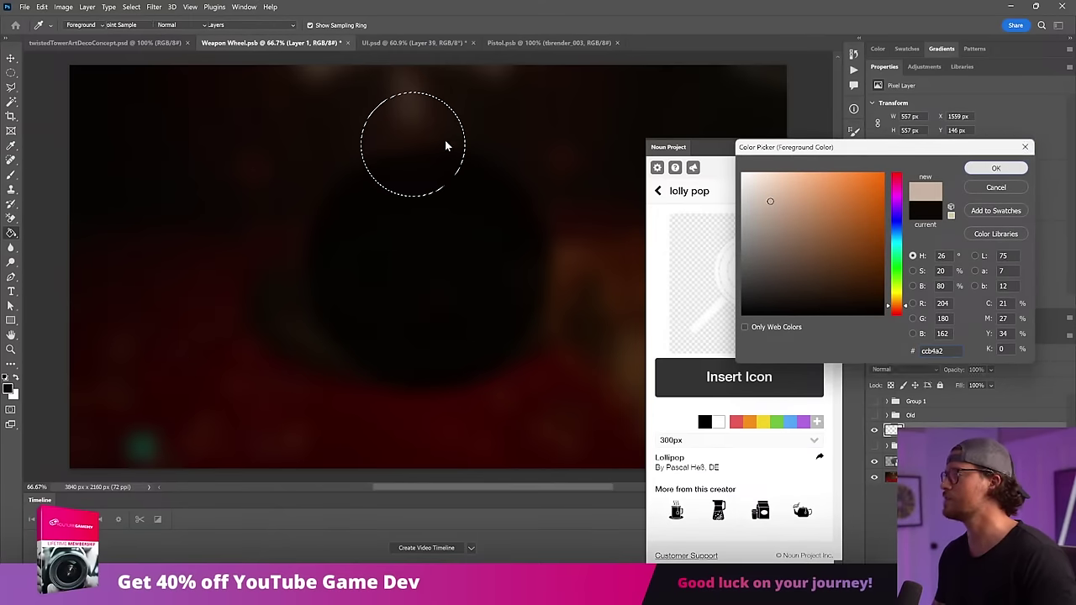
key("Return")
key("alt+BackSpace")
key("v")
Sample the tan of the icons in UI.psd, refill the Weapon Wheel circle with it, and move the circle to about X 1591 px.
left_click(412, 42)
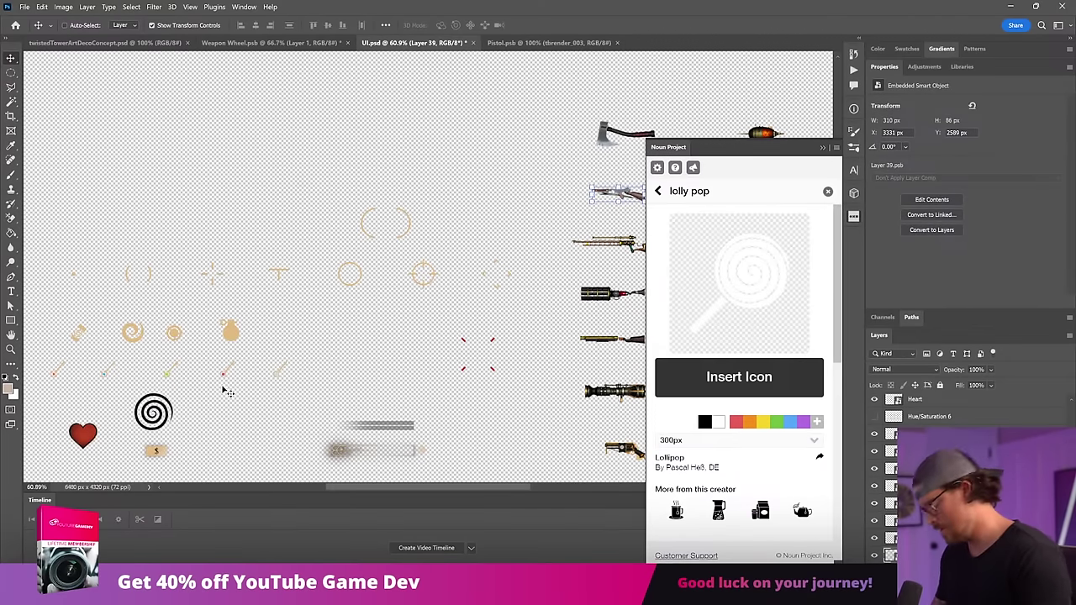
key("i")
left_click_drag(155, 361, 236, 326)
key("v")
left_click(269, 42)
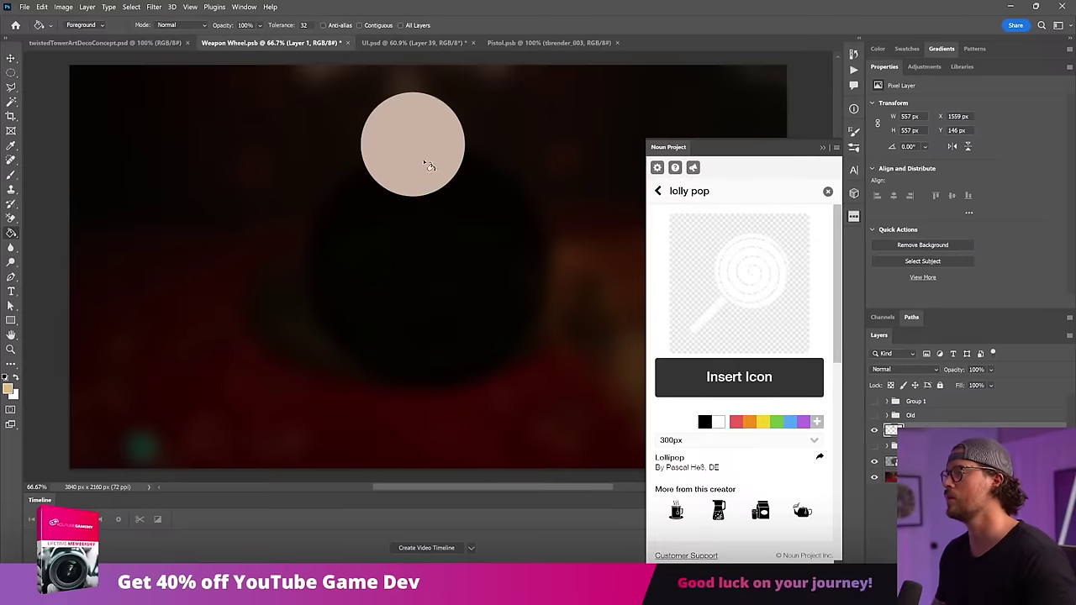
left_click_drag(439, 149, 447, 150)
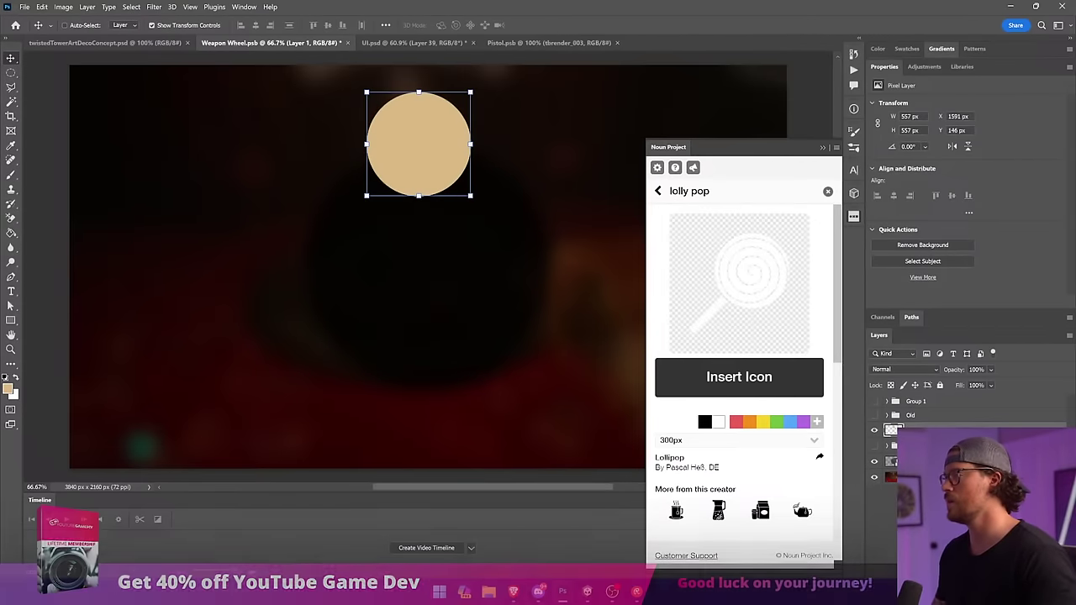
Search the Noun Project for "spiral" and insert the bold tapering spiral icon in black at 300px.
type("spiral")
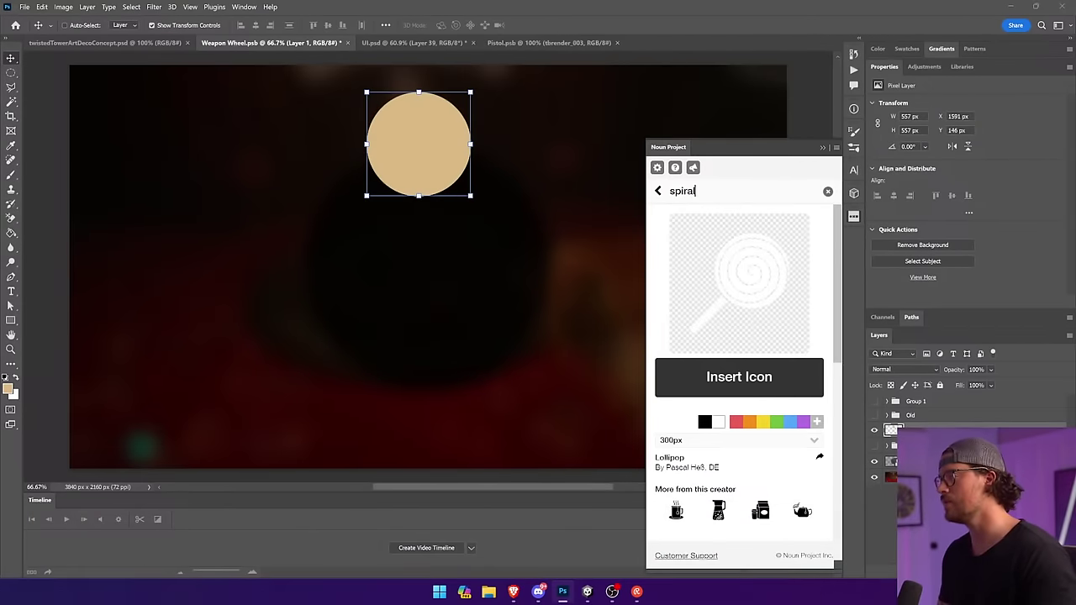
key("Return")
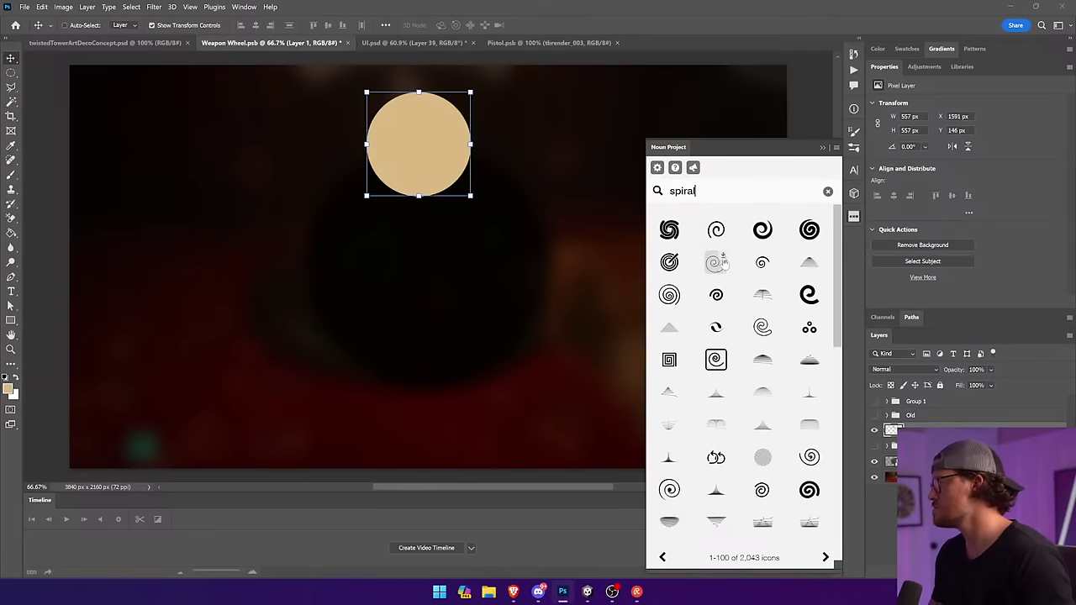
left_click(761, 236)
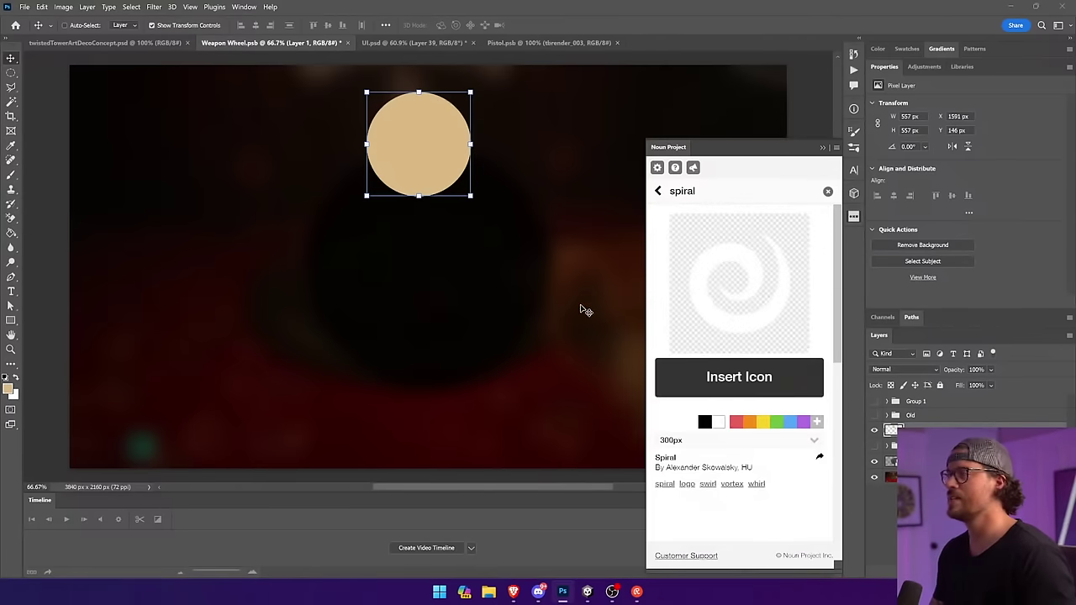
left_click(691, 378)
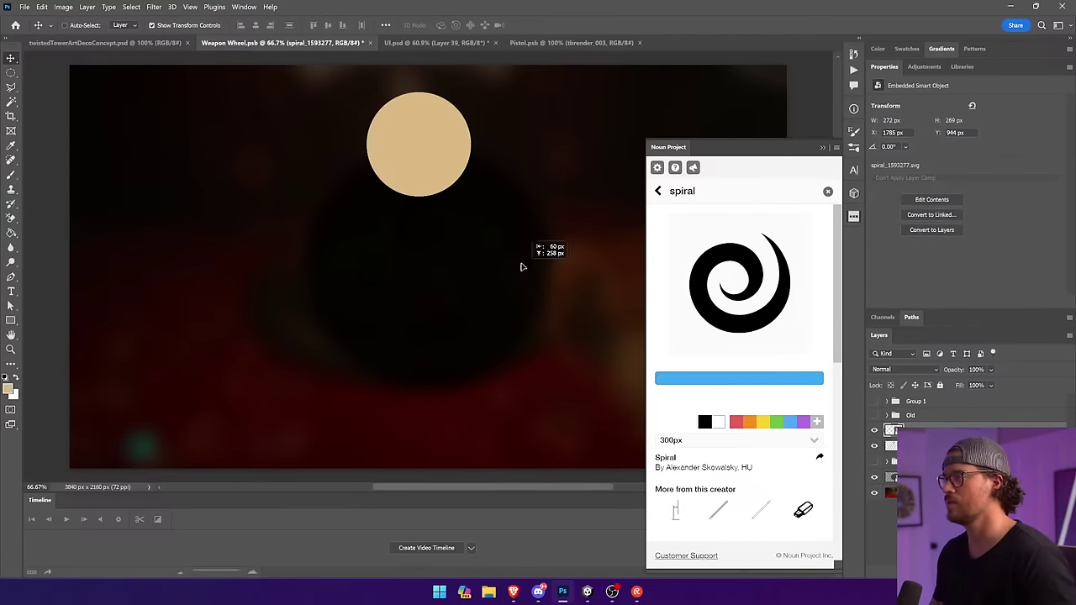
Move the spiral icon over the tan circle and scale it to about 536 × 531 px to cover the circle.
left_click_drag(403, 126, 350, 73)
left_click_drag(405, 114, 421, 133)
mouse_move(472, 193)
left_mouse_down()
mouse_move(480, 168)
mouse_move(487, 175)
mouse_move(459, 181)
left_mouse_up()
key("Return")
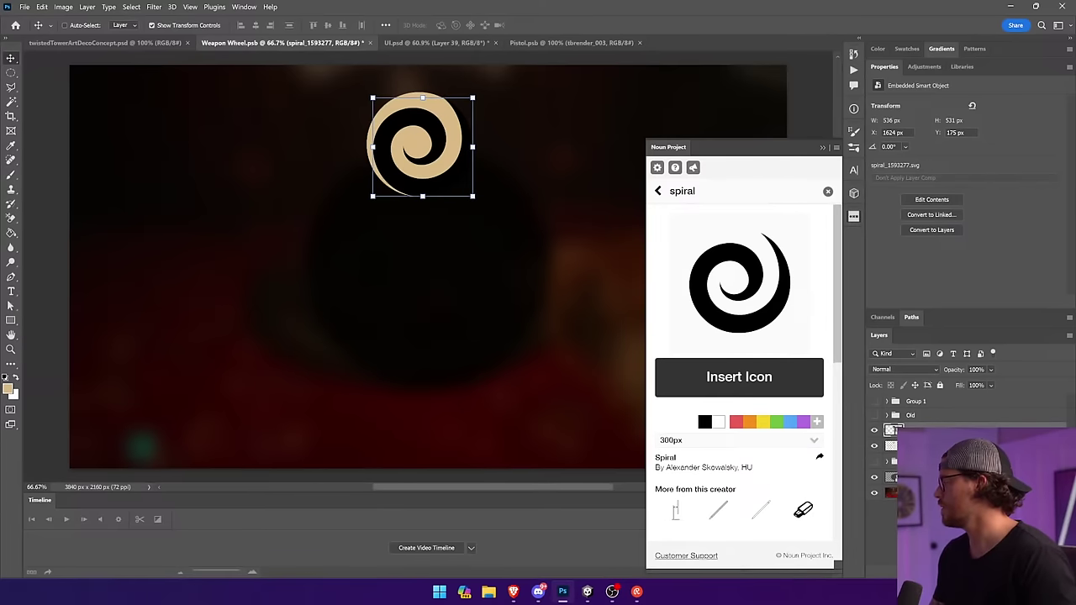
Sample the red of the heart in UI.psd as the foreground colour and return to the Weapon Wheel document.
left_click(409, 43)
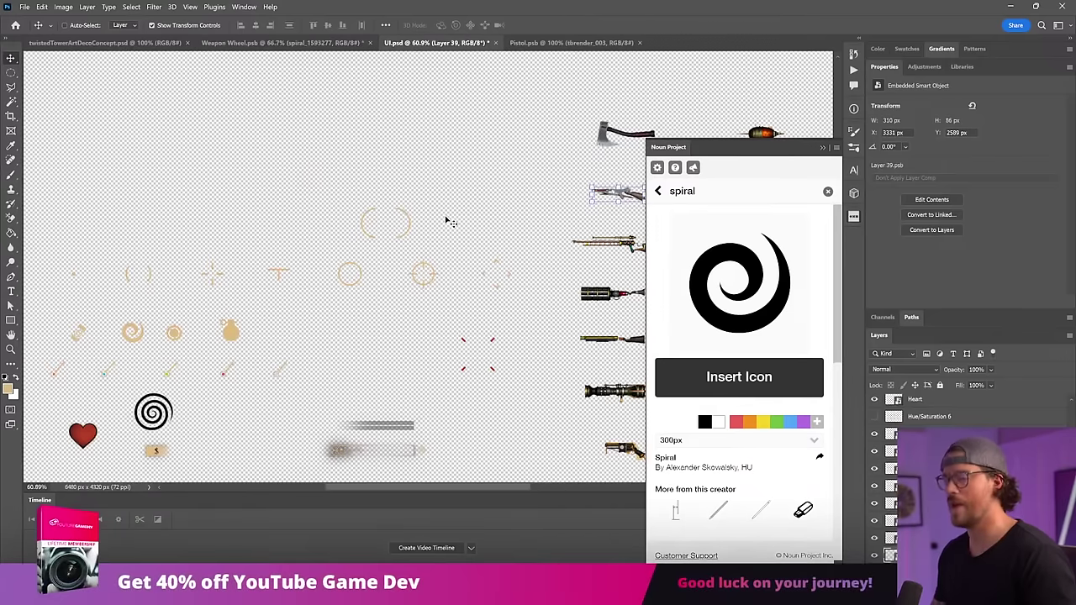
key("i")
left_click(104, 403)
left_click_drag(104, 403, 84, 432)
key("v")
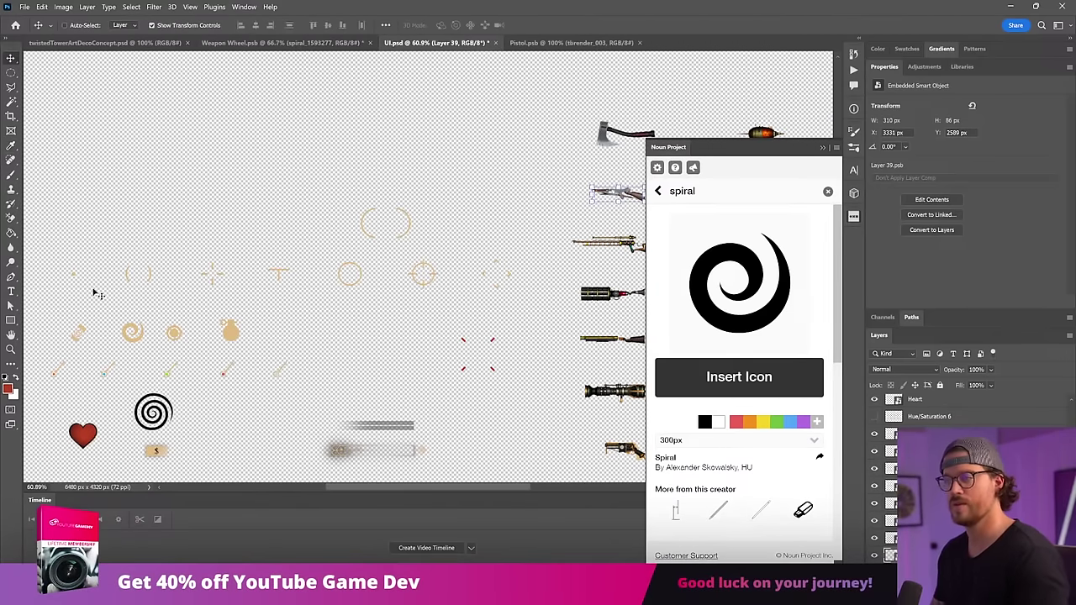
left_click(266, 42)
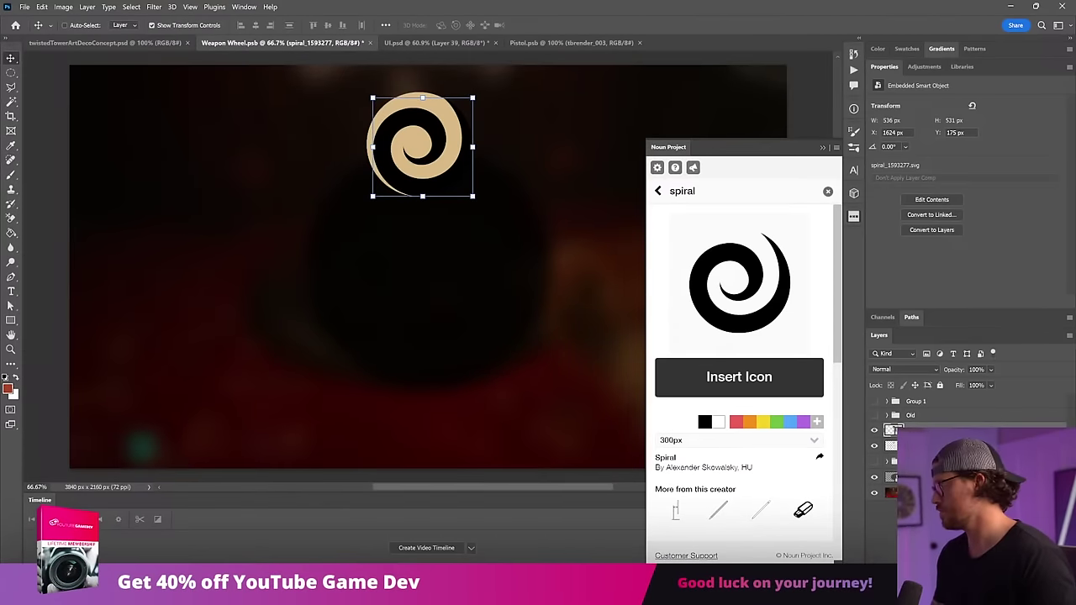
Give the spiral layer a Color Overlay in the red of the current foreground colour.
left_click(967, 528)
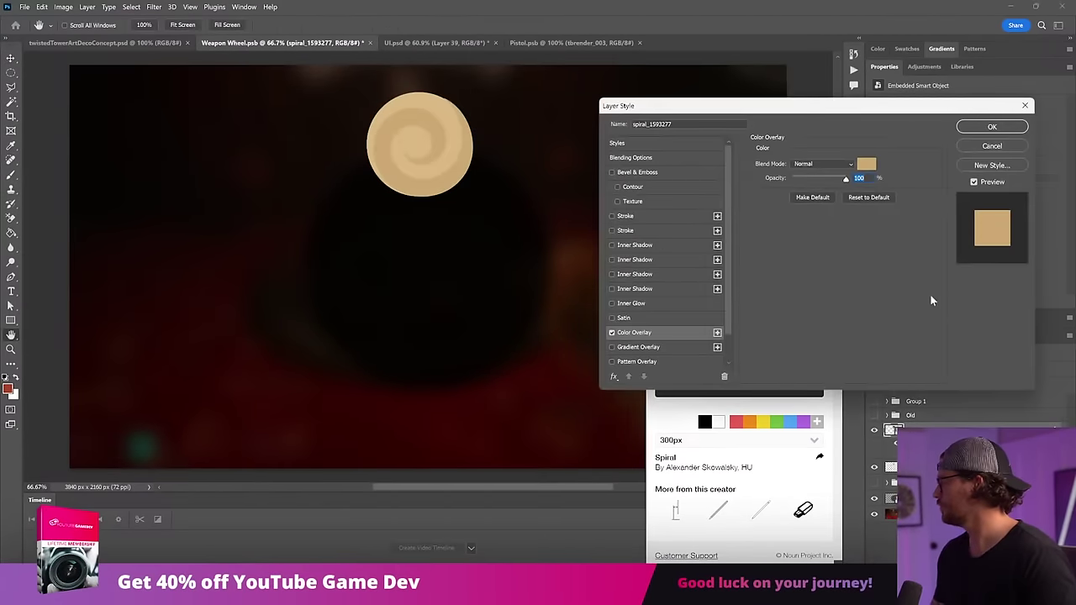
left_click(866, 164)
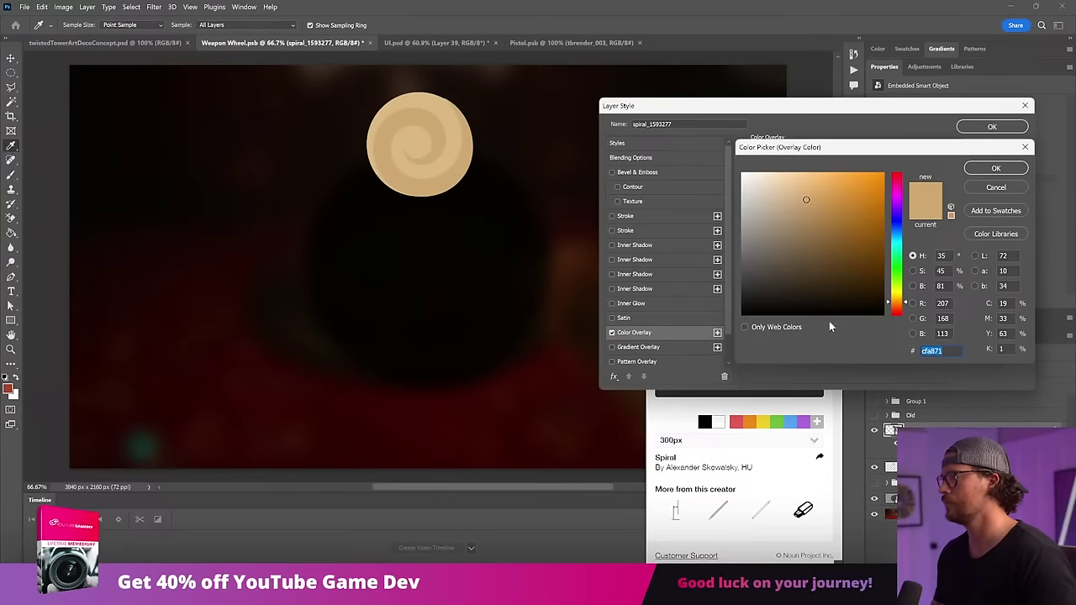
left_click(8, 387)
left_click(996, 169)
left_click(993, 127)
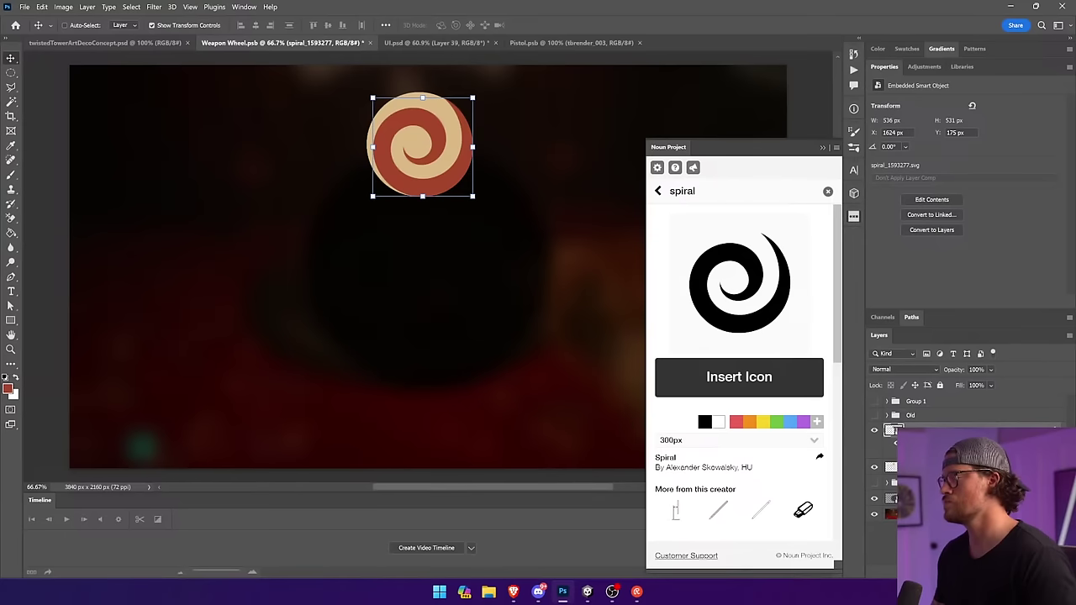
Combine the red spiral and the tan circle beneath it into a single smart object.
left_click(931, 468, "shift")
right_click(931, 468)
left_click(967, 180)
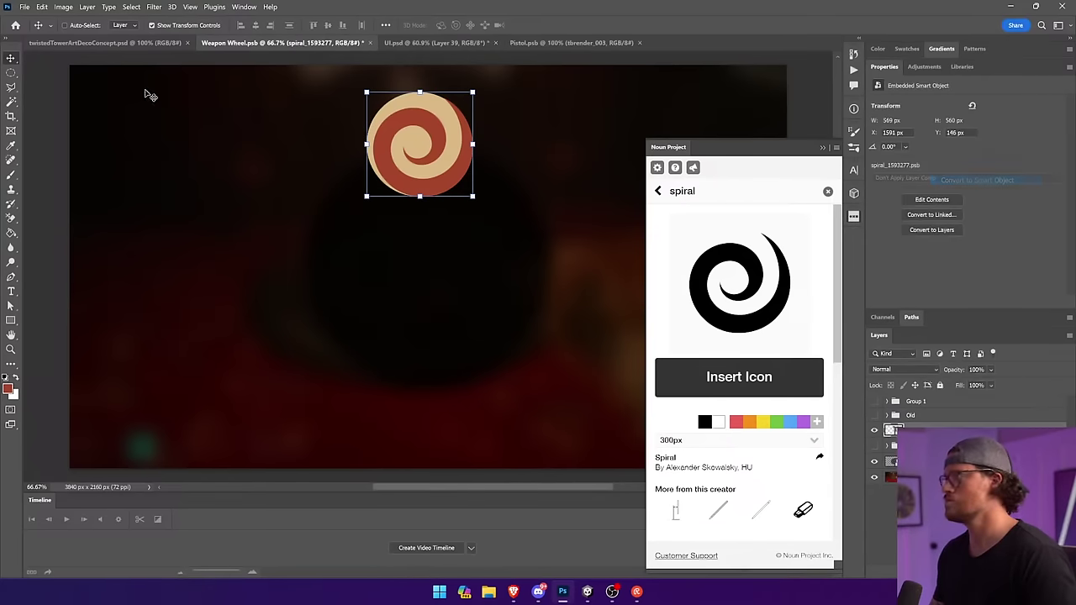
Draw a tan lollipop stick about 41 × 838 px below the swirl on a new layer, sampling the swirl's tan for the fill.
key("m")
left_click_drag(415, 193, 424, 332)
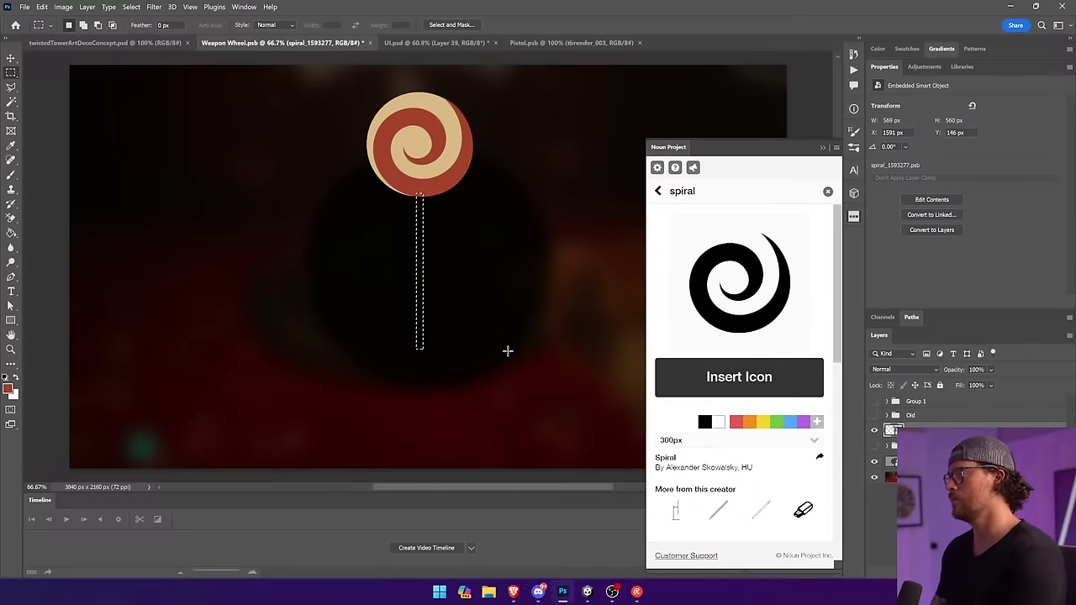
left_click(900, 445)
left_click(1001, 573)
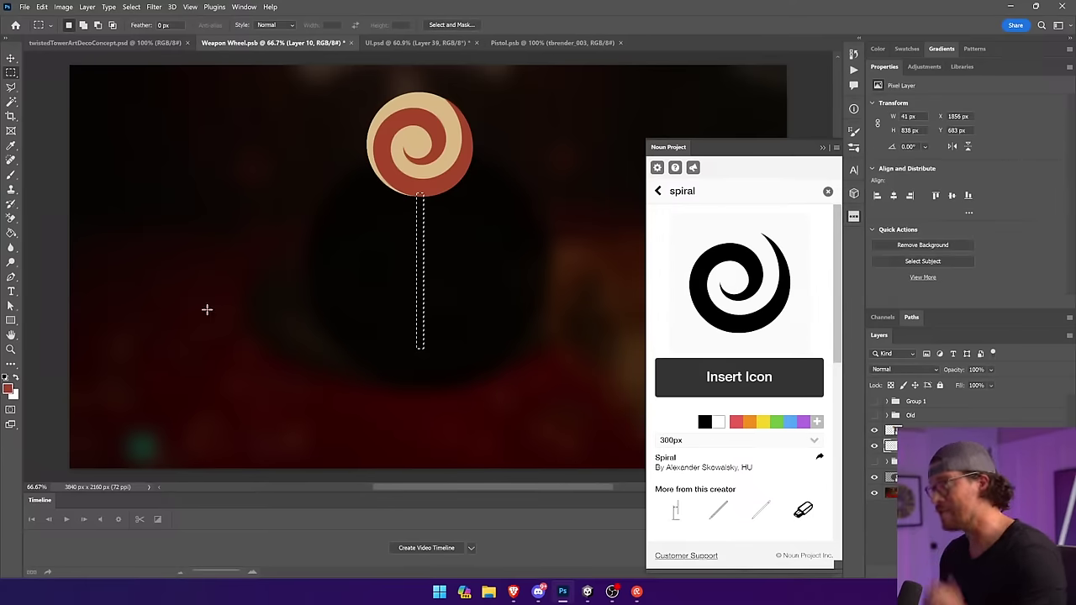
left_click(12, 233)
left_click(48, 232)
key("i")
left_click_drag(433, 147, 452, 142)
left_click_drag(420, 197, 432, 378)
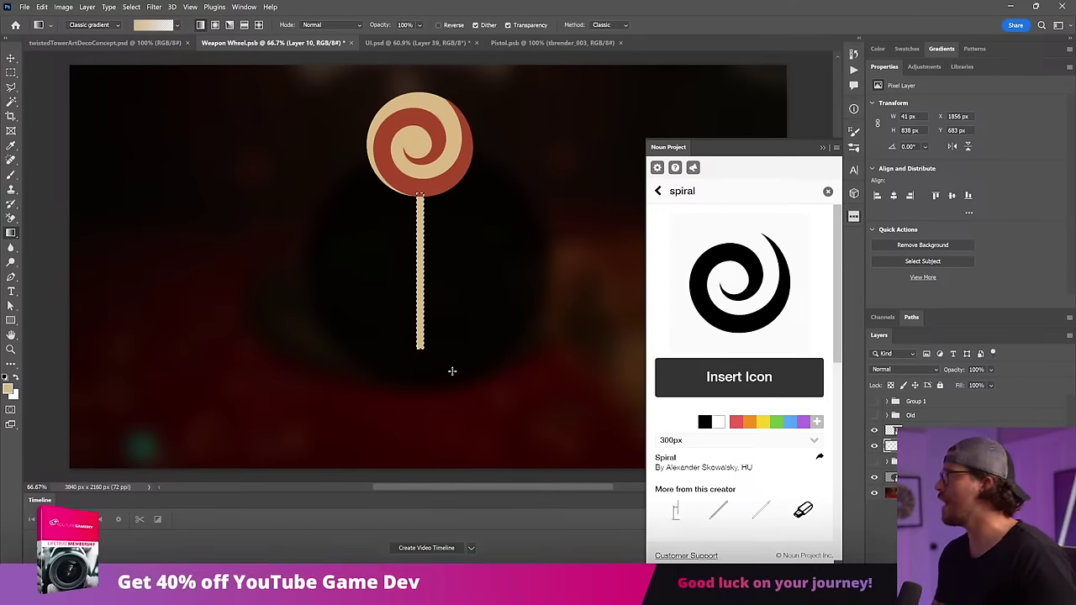
Shade the lower end of the stick with a gradient in black (000000) and deselect the strip.
left_click(7, 390)
left_click_drag(858, 270, 888, 326)
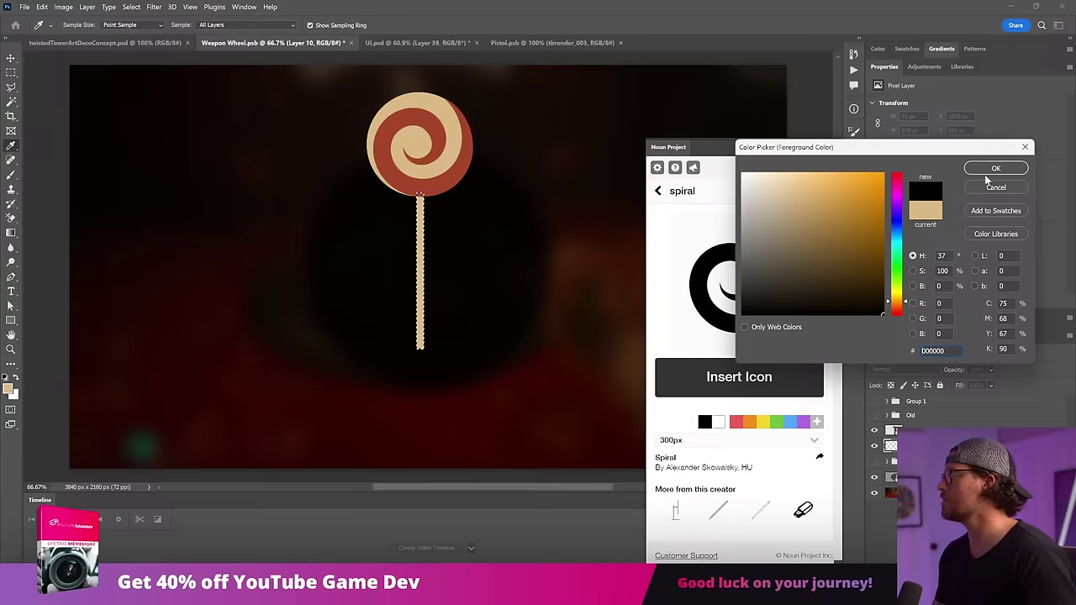
left_click(994, 170)
key("ctrl+d")
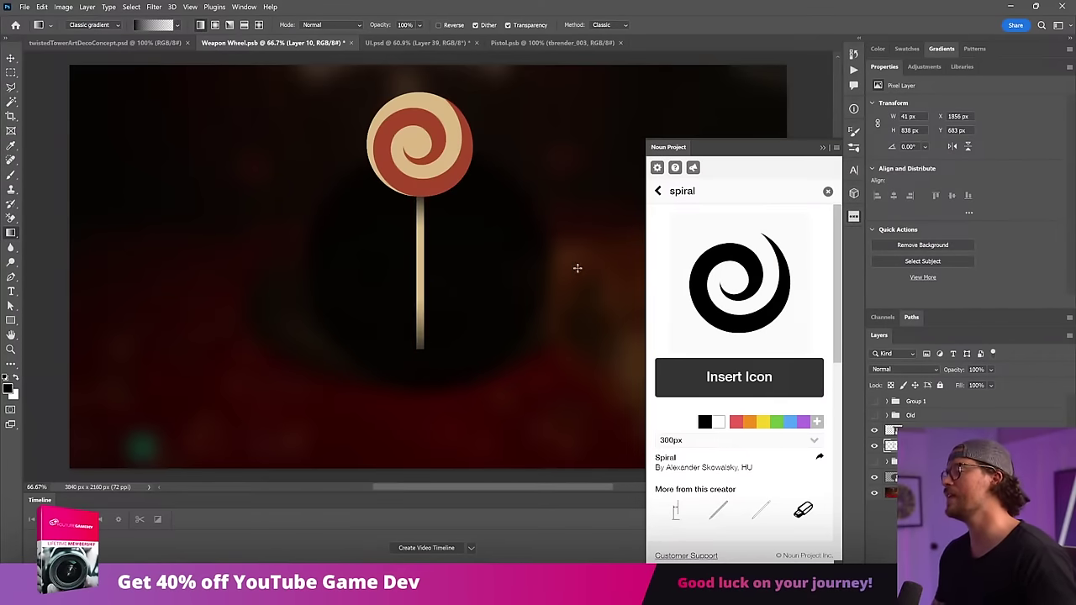
Combine the swirl and its stick into one lollipop smart object.
key("v")
left_click(935, 430, "shift")
right_click(942, 431)
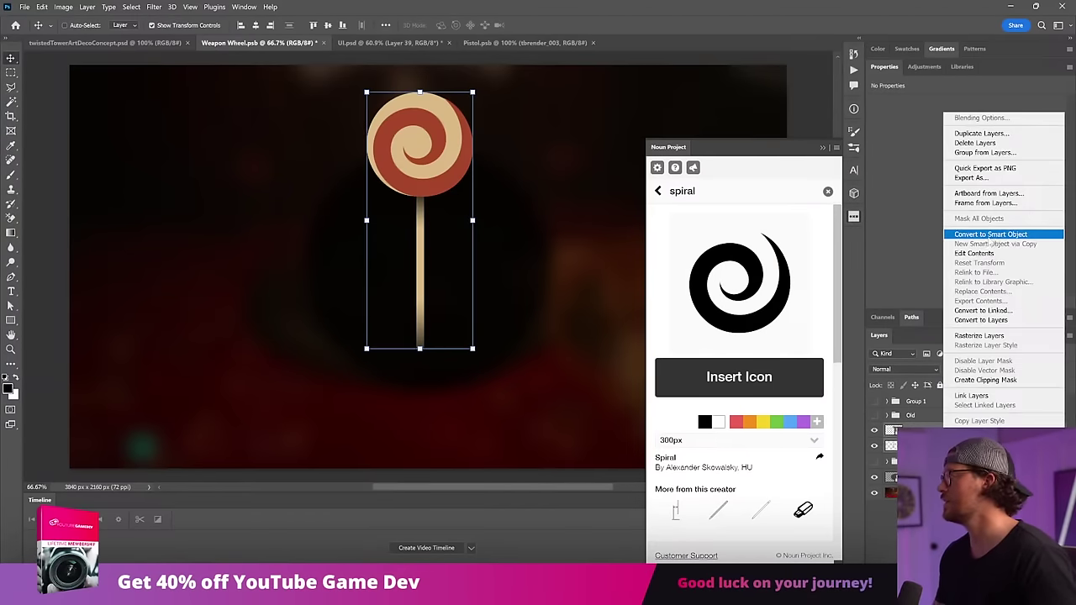
left_click(989, 235)
Add a layer mask to the lollipop and fade out the lower part of its stick with a gradient.
left_click(991, 578)
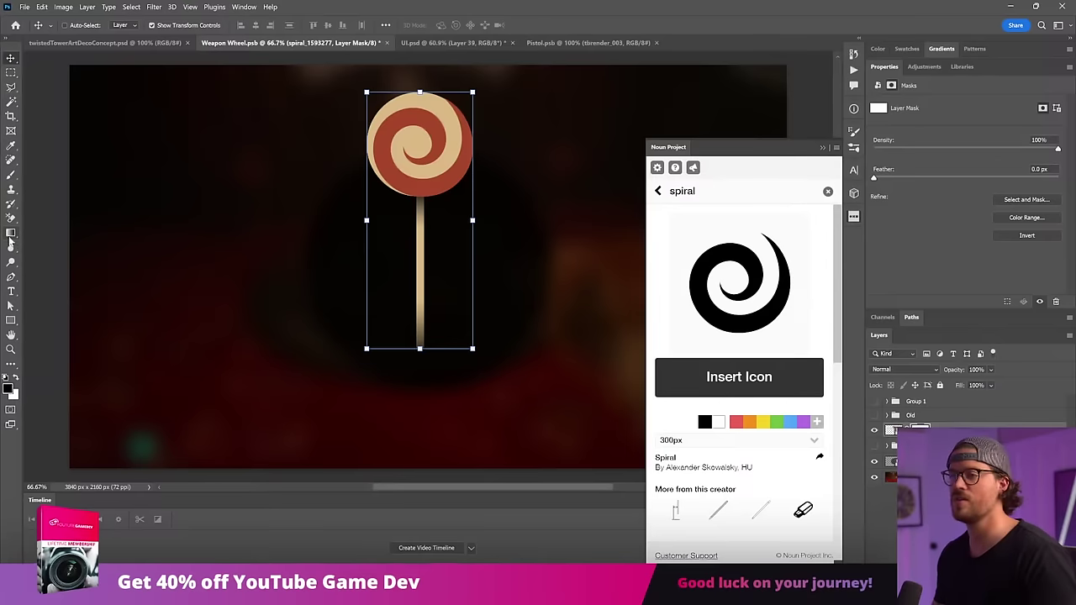
left_click(11, 235)
left_click_drag(456, 298, 464, 223)
key("v")
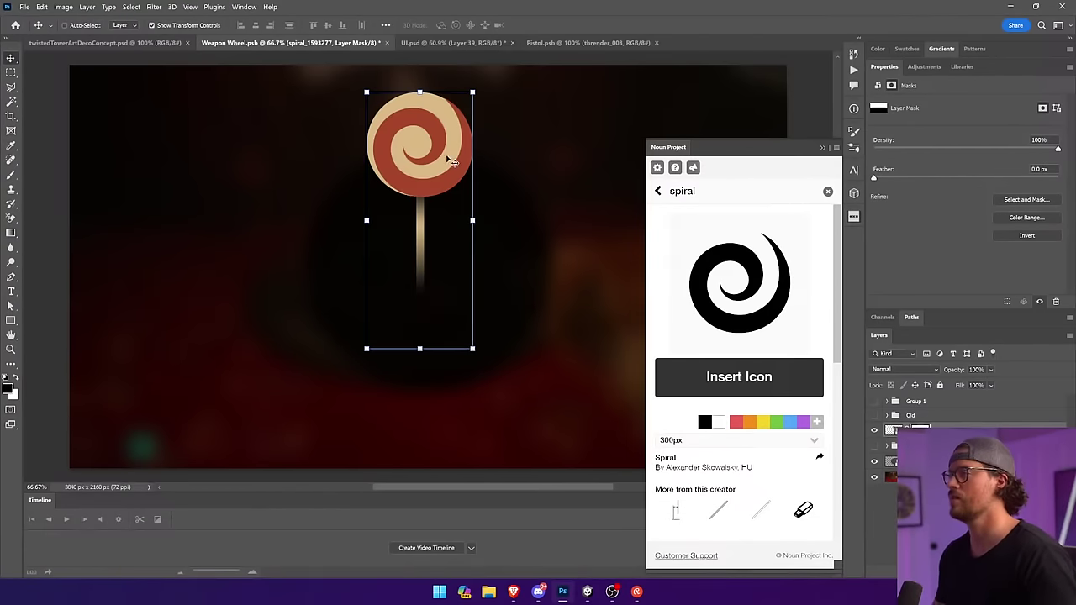
Scale the lollipop down slightly, then place a copy rotated 180° opposite it so that the two sticks meet.
left_click_drag(471, 94, 447, 212)
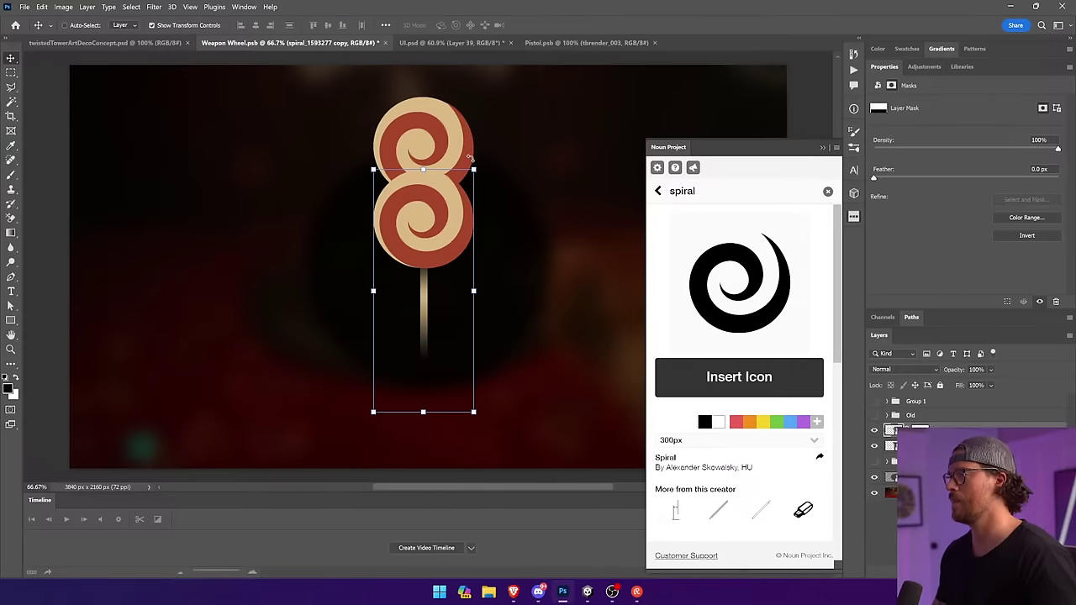
left_click_drag(474, 158, 401, 350)
key("Return")
mouse_move(425, 259)
left_mouse_down()
mouse_move(428, 370)
mouse_move(439, 273)
left_mouse_up()
key("alt+shift+bracketleft")
left_click(793, 99, "ctrl")
left_click(456, 134, "ctrl")
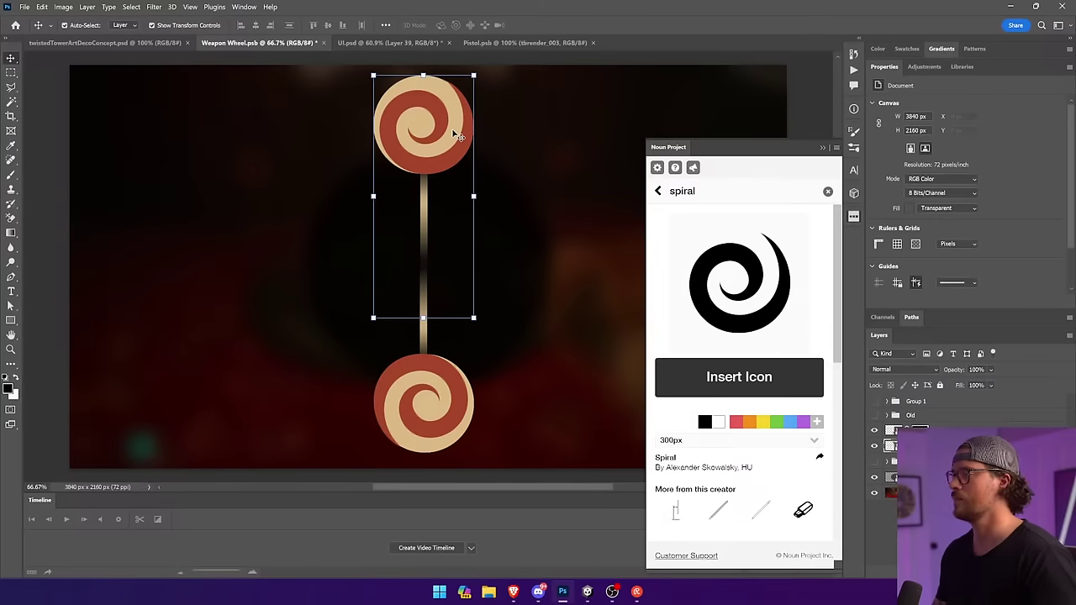
Redraw the gradient on the upper lollipop's mask so that its stick fades out sooner.
left_click(921, 445)
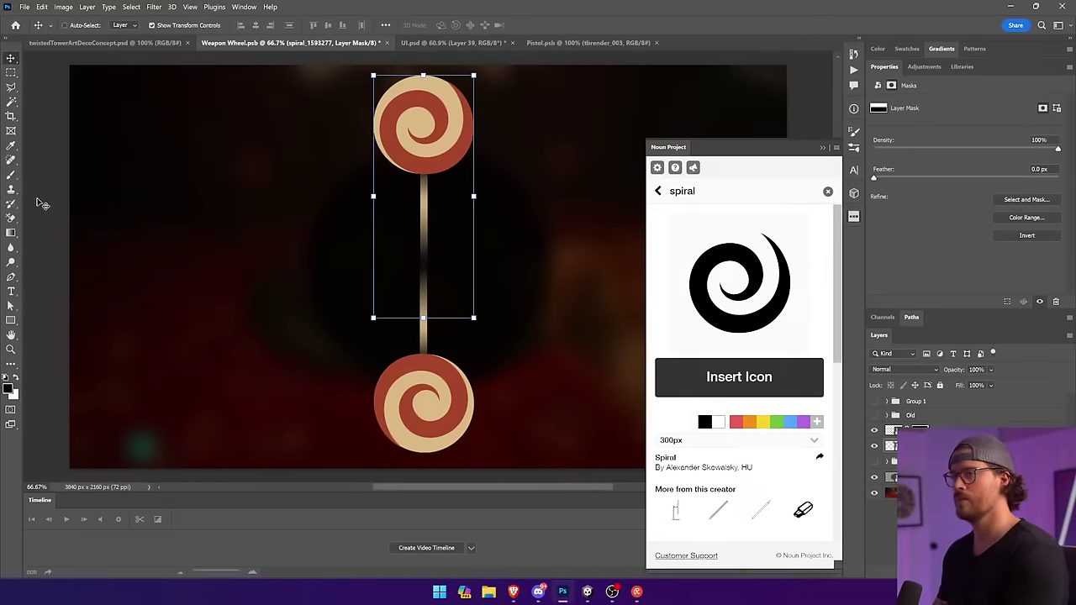
left_click(11, 233)
left_click_drag(441, 222, 441, 220)
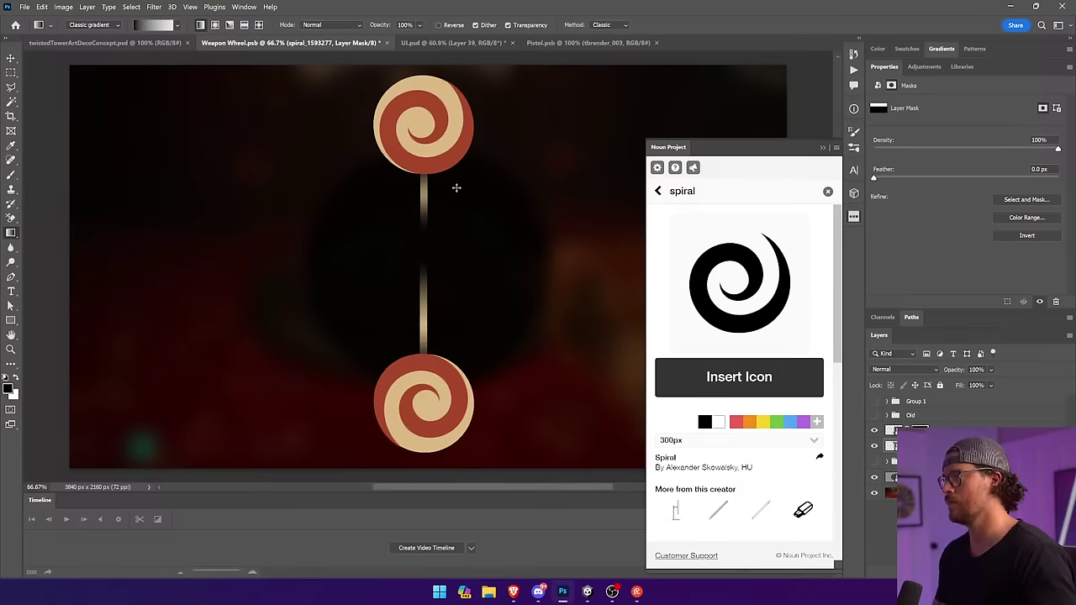
Replace the lower lollipop with a copy of the shorter-stick one rotated 180°, and bring the upper lollipop closer to the centre.
key("v")
left_click(442, 392, "ctrl")
key("Delete")
left_click_drag(454, 129, 455, 211)
left_click_drag(562, 234, 429, 344)
key("Return")
left_click(443, 164, "ctrl+shift")
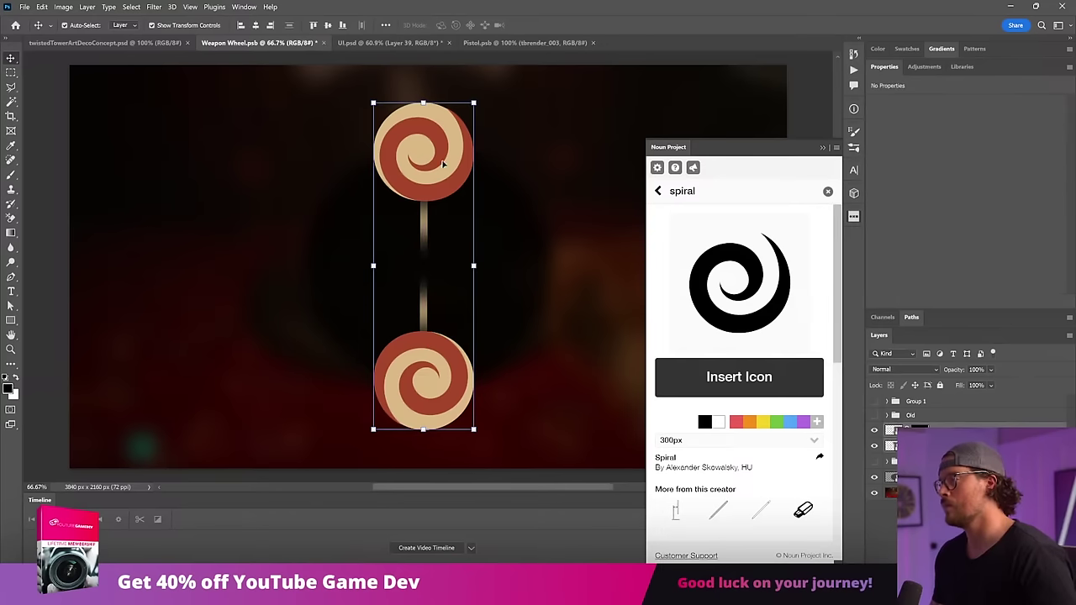
Duplicate the lollipop pair and rotate the copies about the centre to form an evenly spaced ring of eight lollipops.
key("ctrl+j")
left_click_drag(550, 149, 541, 372)
key("Return")
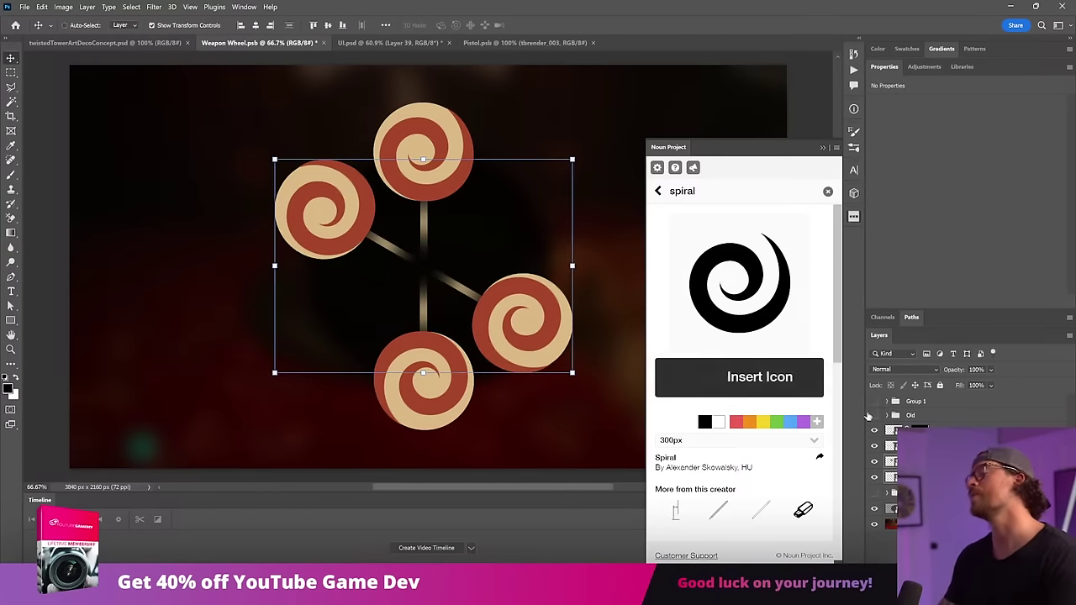
left_click_drag(579, 144, 541, 365)
key("Return")
key("ctrl+j")
key("Return")
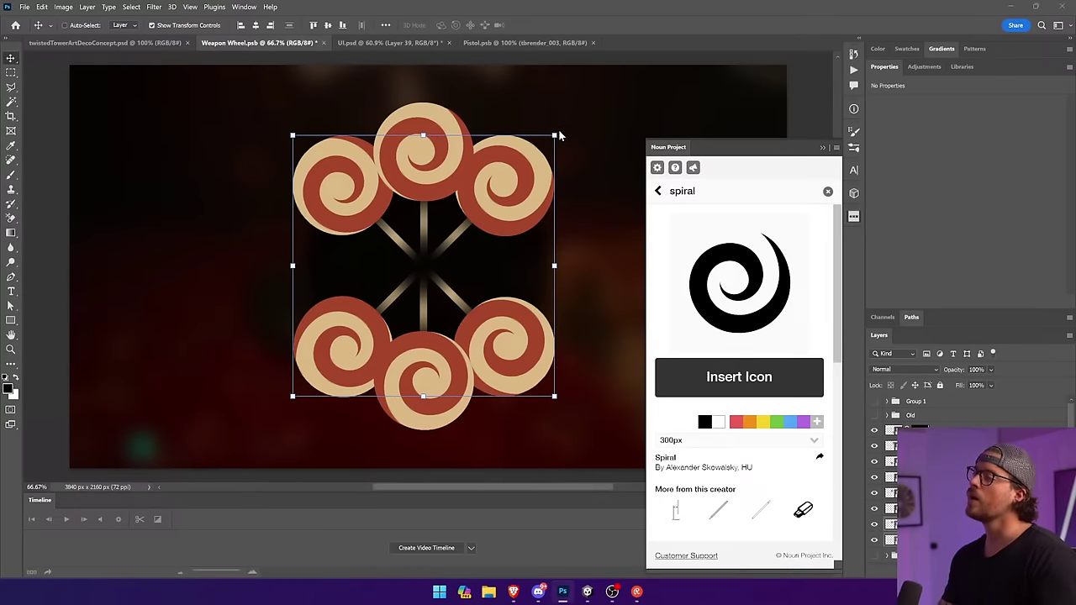
left_click_drag(566, 127, 437, 95)
key("Return")
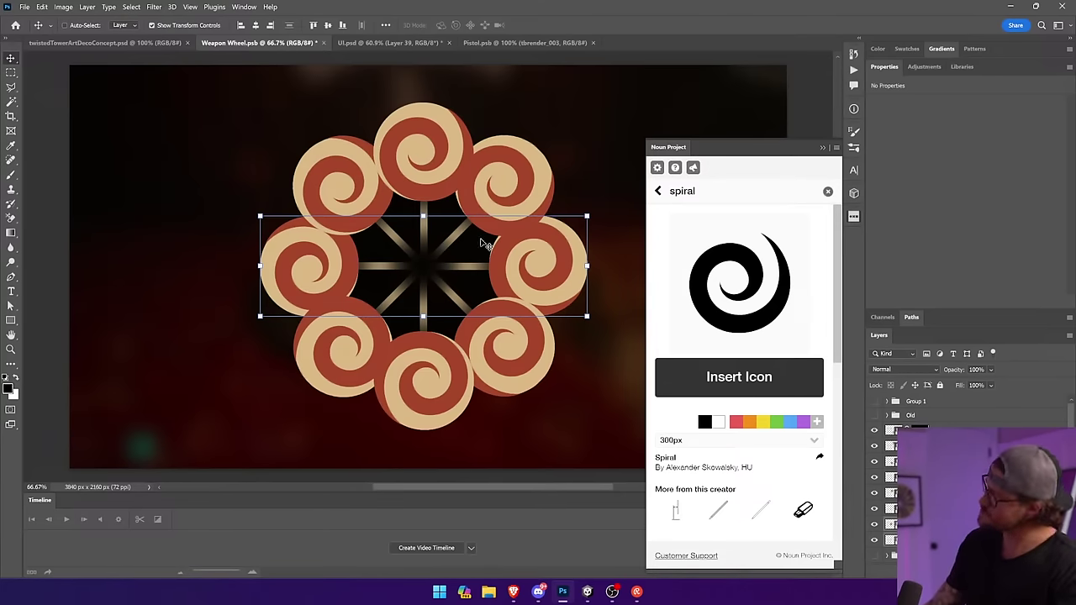
Discard the eight lollipop layers and show Group 1 again after previewing the Wheel group.
left_click(959, 432)
key("ctrl+g")
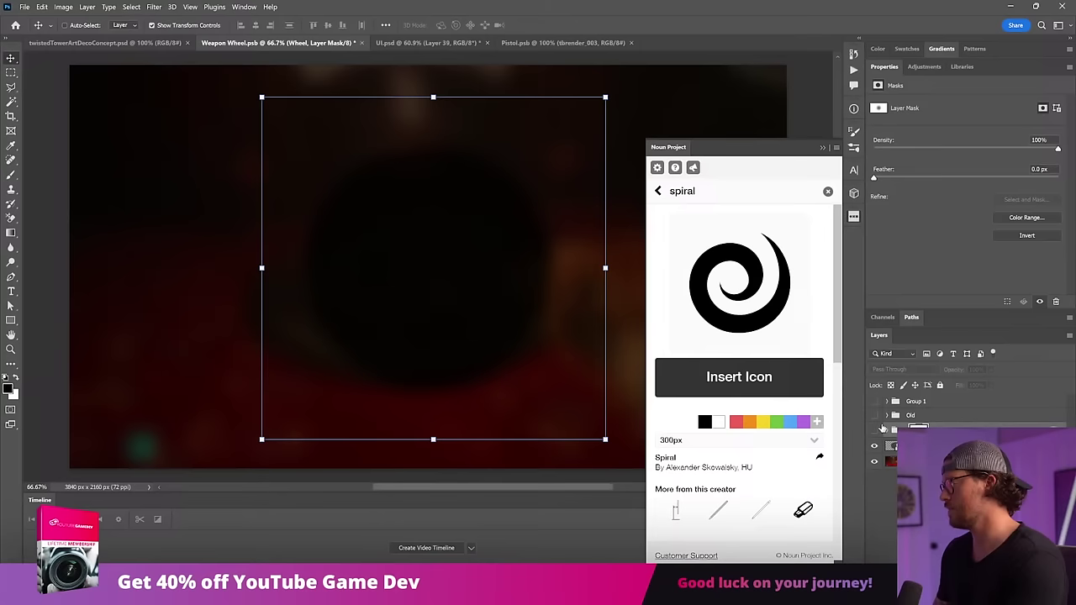
left_click(875, 430)
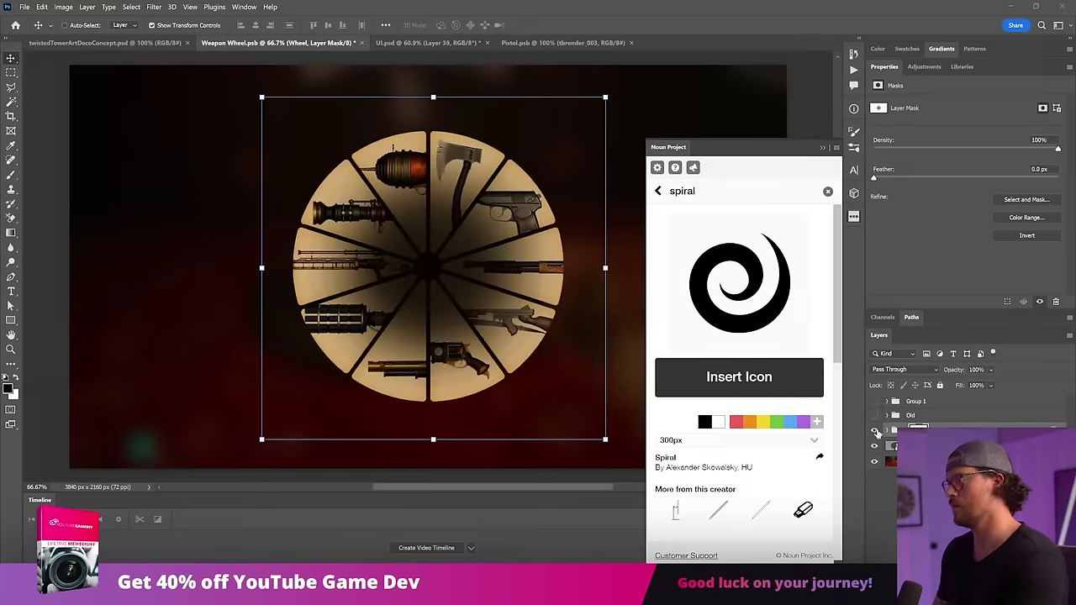
left_click(874, 416)
left_click(874, 429)
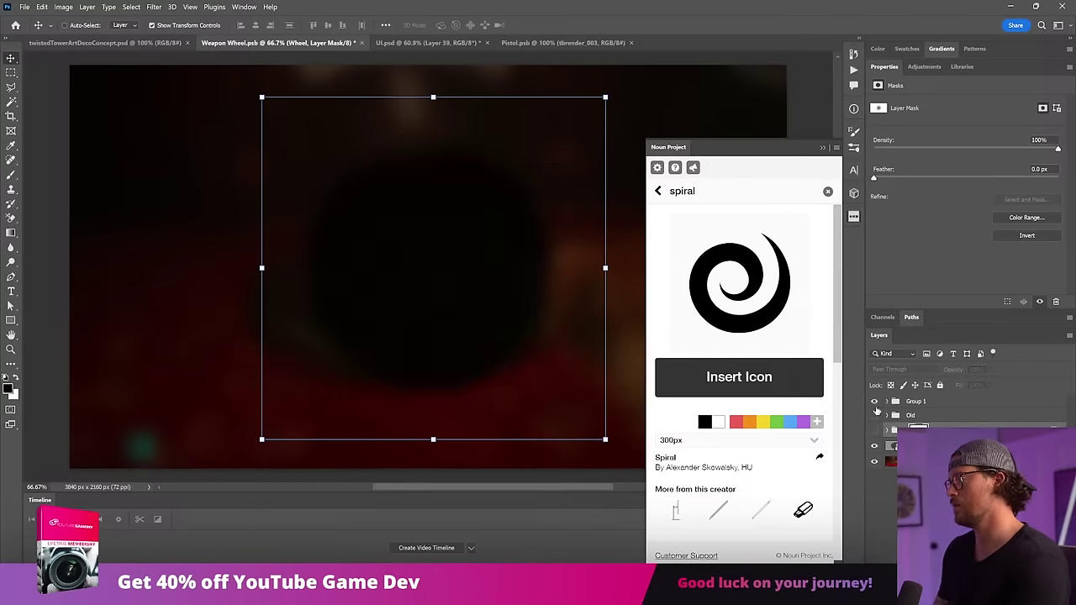
left_click(874, 402)
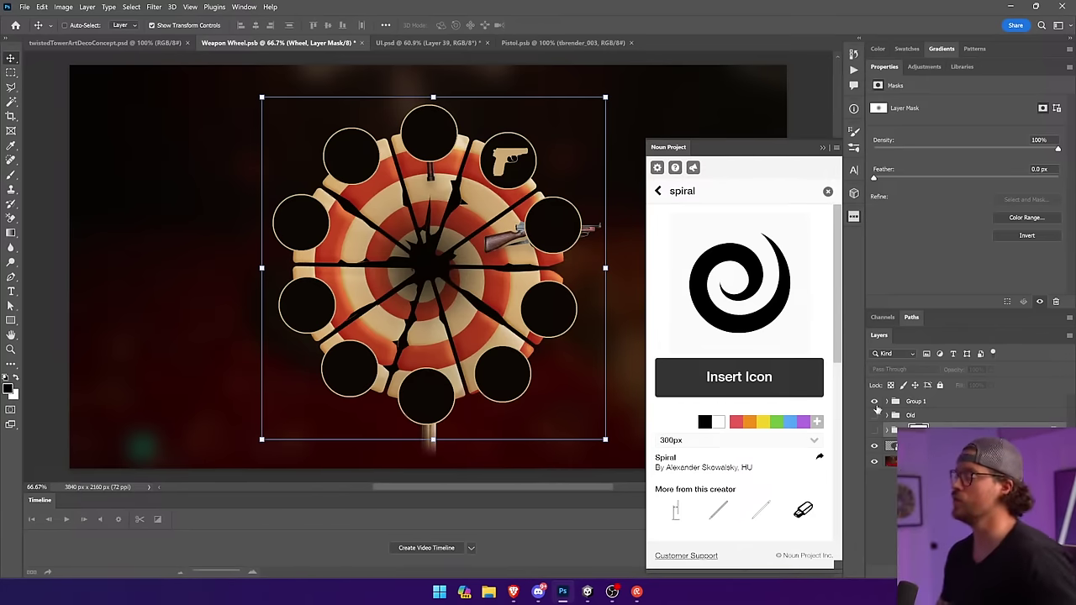
Delete the black circle that covers the rifle on the striped wheel.
left_click(918, 402)
left_click(564, 217, "ctrl")
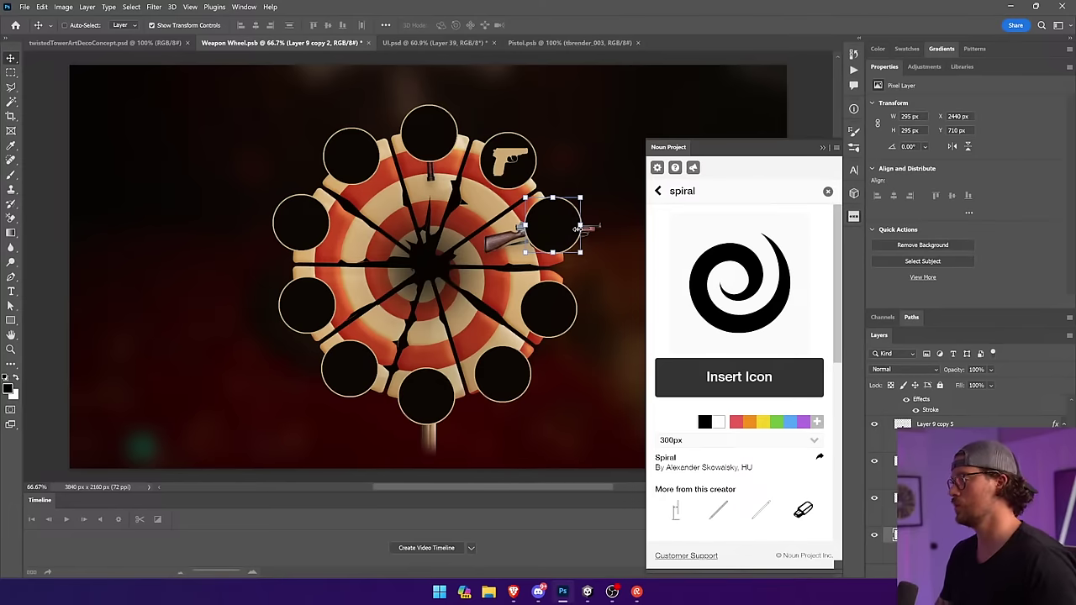
Move the pistol's circle and icon outward from the wheel, placing the icon at about X 2314 px, Y 381 px.
left_click(522, 176, "ctrl")
left_click_drag(561, 178, 525, 149)
left_click(513, 158, "ctrl")
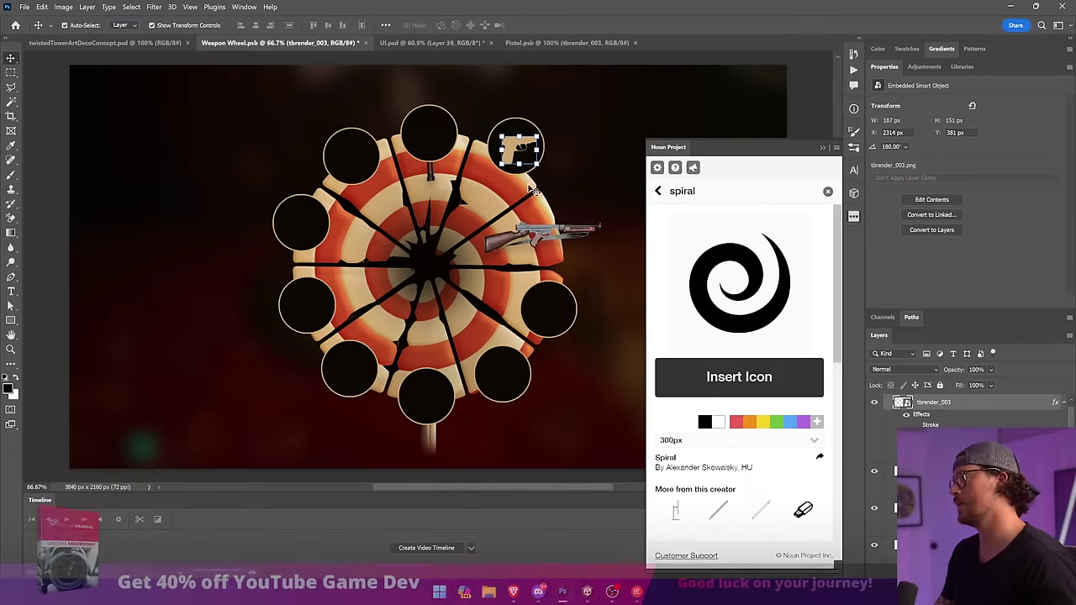
Send the pistol icon and its circle behind the wheel artwork and enlarge them, making the pistol about 278 × 224 px.
left_click(524, 162, "ctrl+shift")
scroll(961, 407, "down", 1)
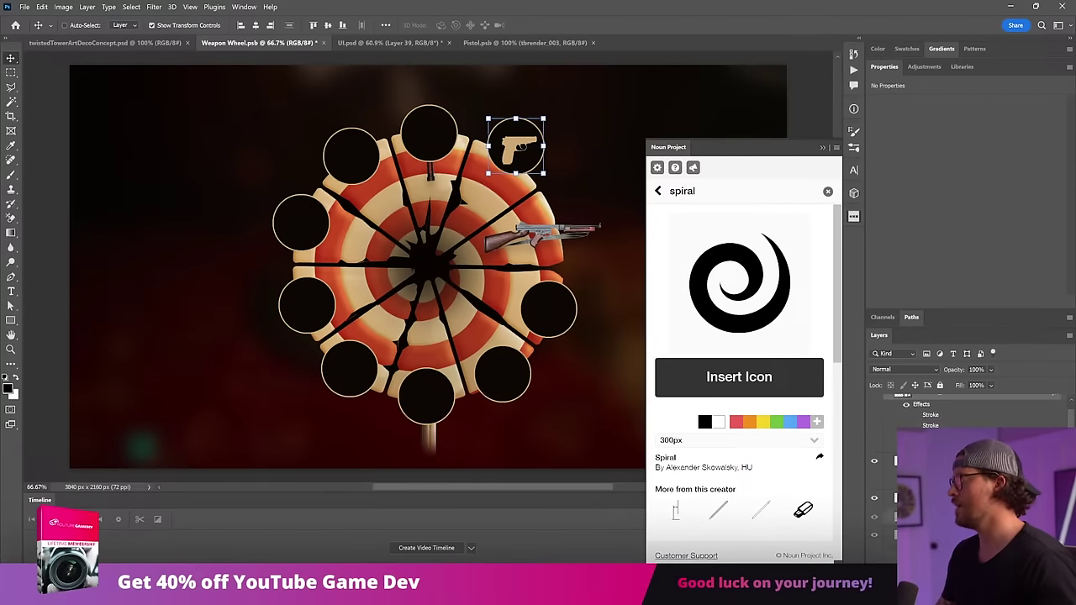
scroll(961, 407, "down", 3)
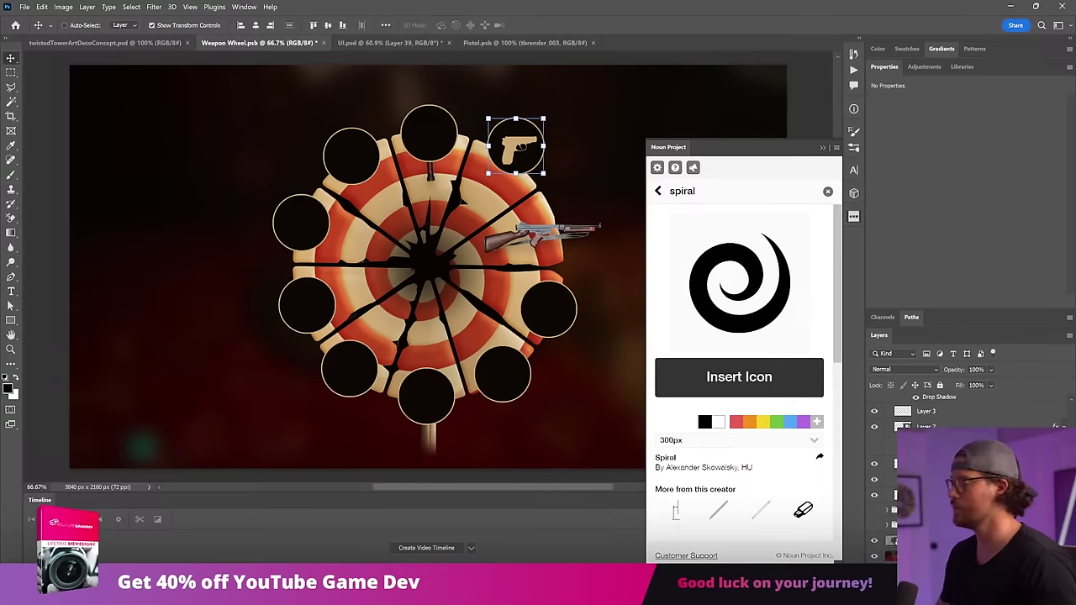
scroll(960, 412, "up", 4)
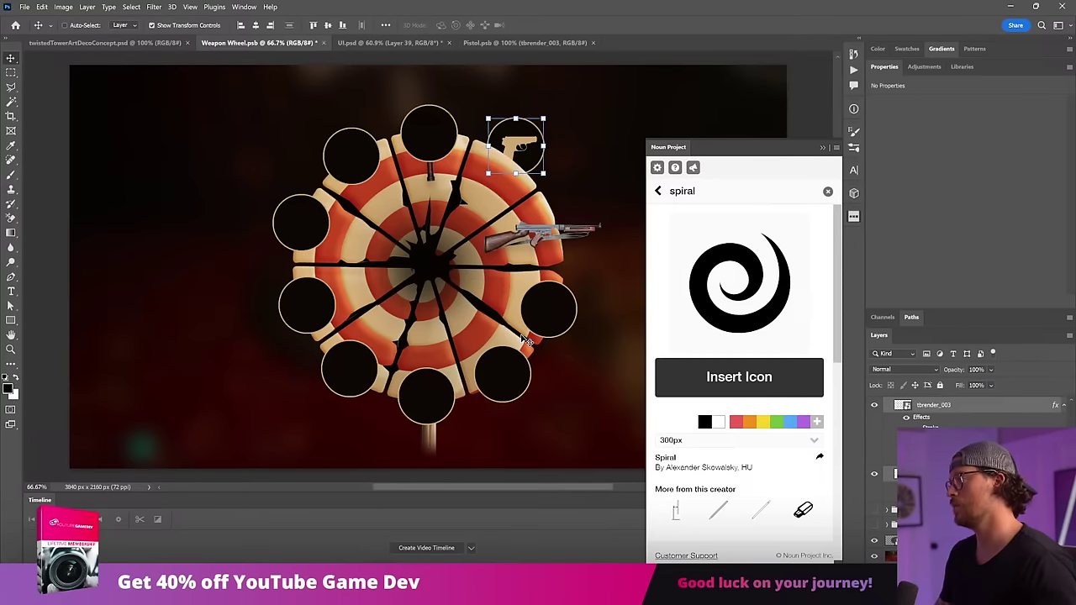
left_click_drag(525, 340, 515, 351)
left_click_drag(536, 128, 588, 149)
left_click(551, 174, "ctrl")
left_click(519, 155, "ctrl")
Undo the enlarging, reordering and moving of the pistol icon and its circle.
key("ctrl+z")
key("ctrl+z")
key("ctrl+z")
key("ctrl+z")
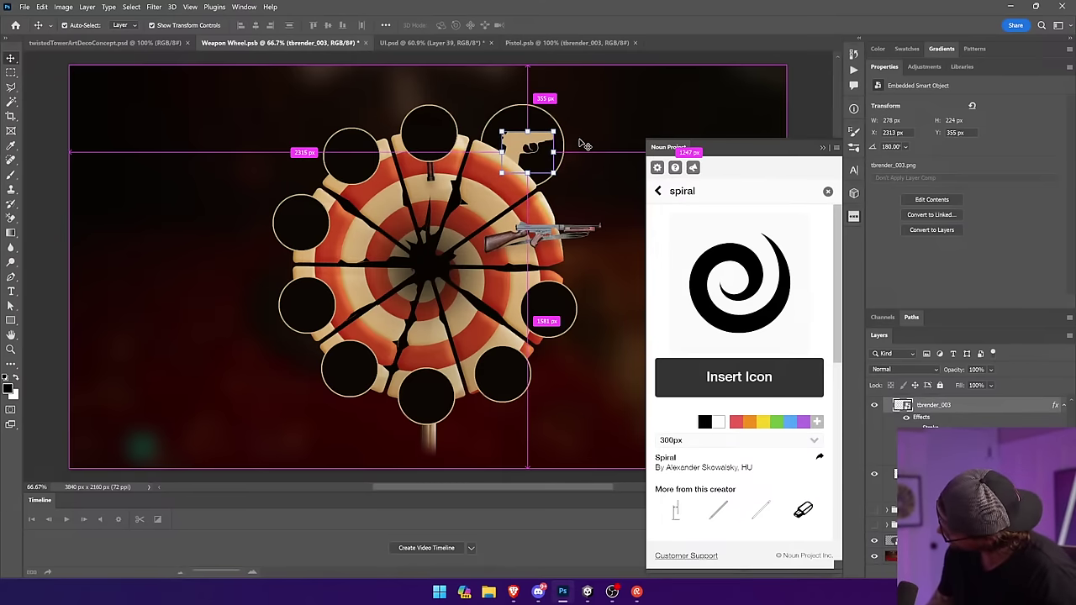
key("ctrl+z")
key("ctrl+z")
key("ctrl+z")
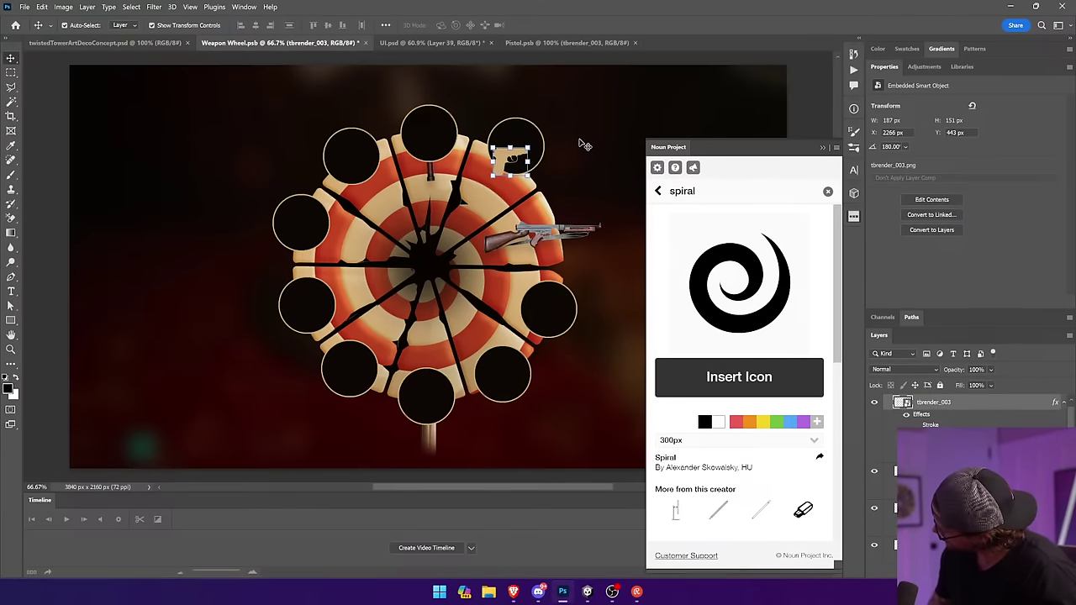
key("ctrl+z")
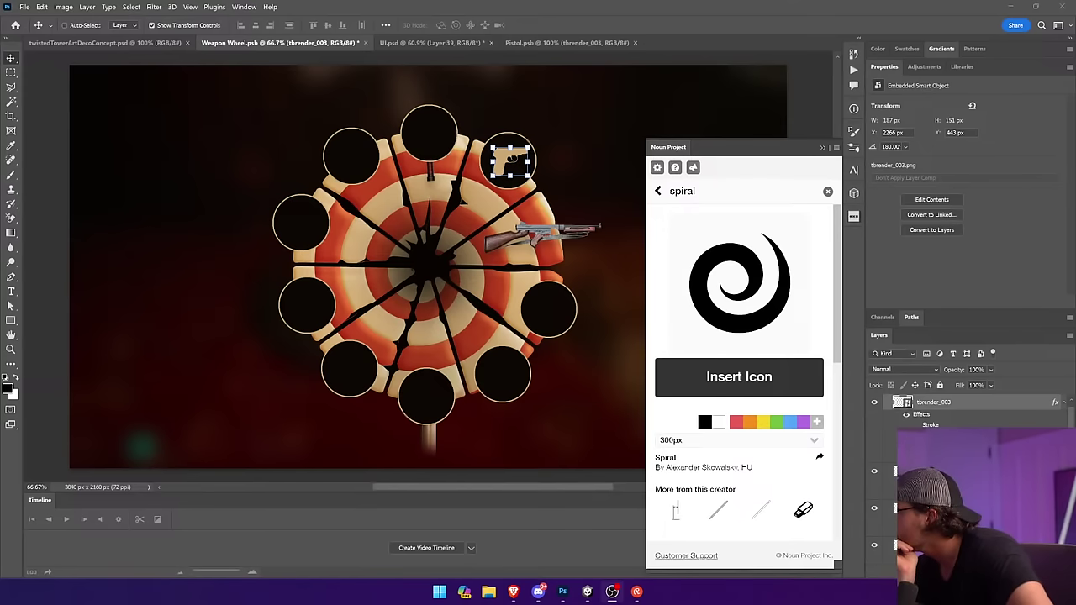
Look up "red dead redemption weapon wheel UI" in the browser's Google Images search and return to the Photoshop weapon wheel document.
left_click(514, 592)
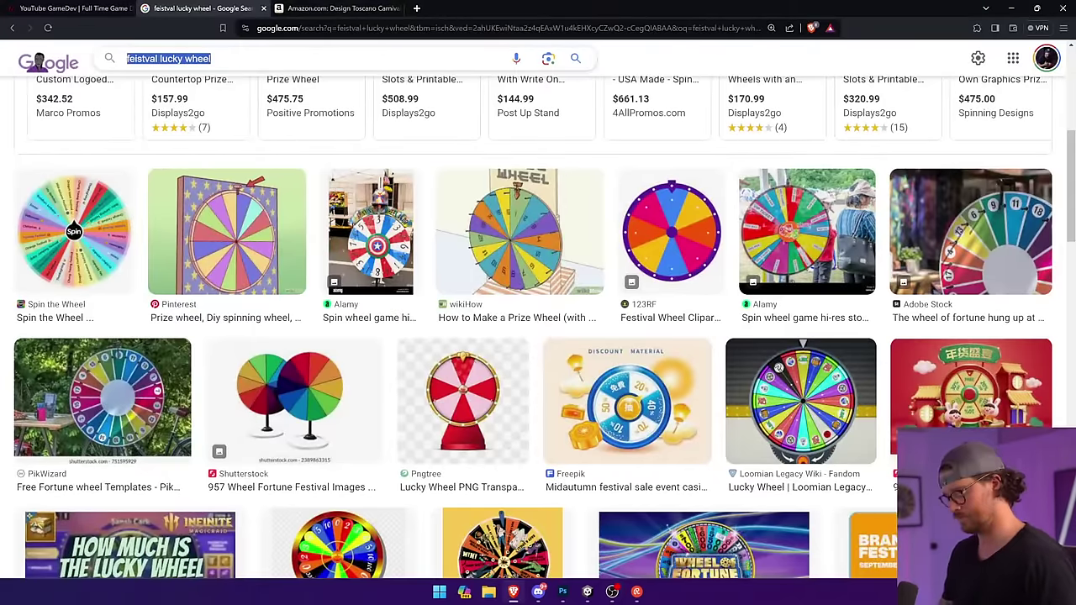
type("red dead redemp")
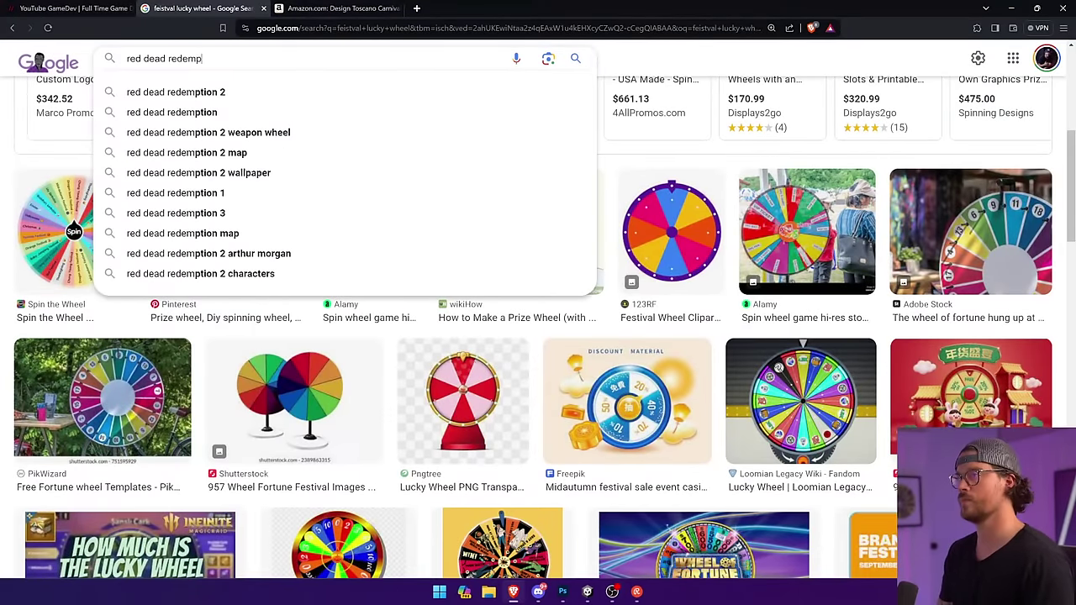
type("tion weapon w")
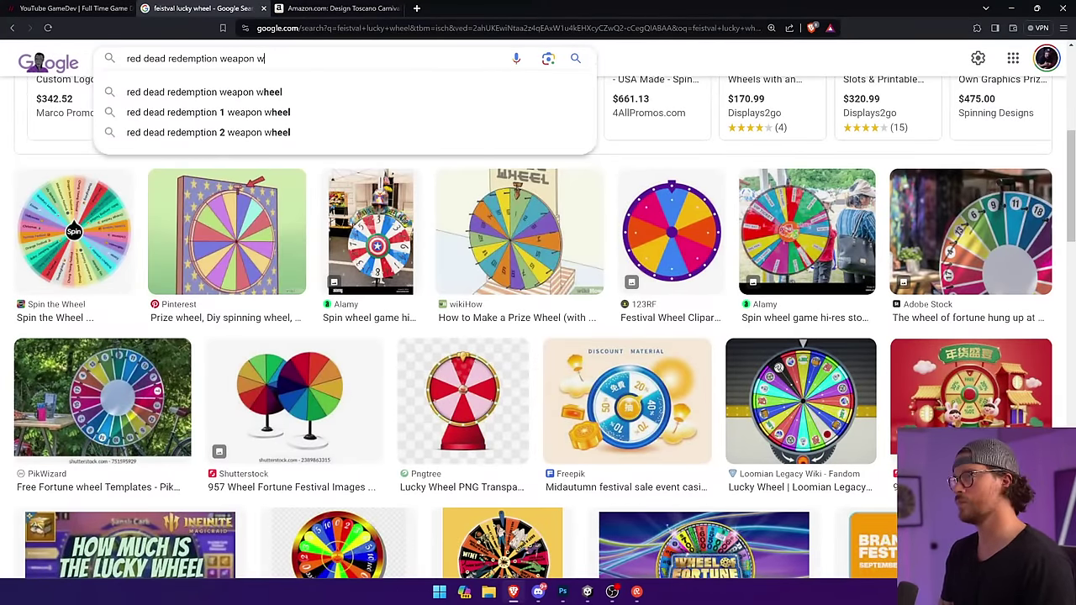
type("heel UI")
key("Return")
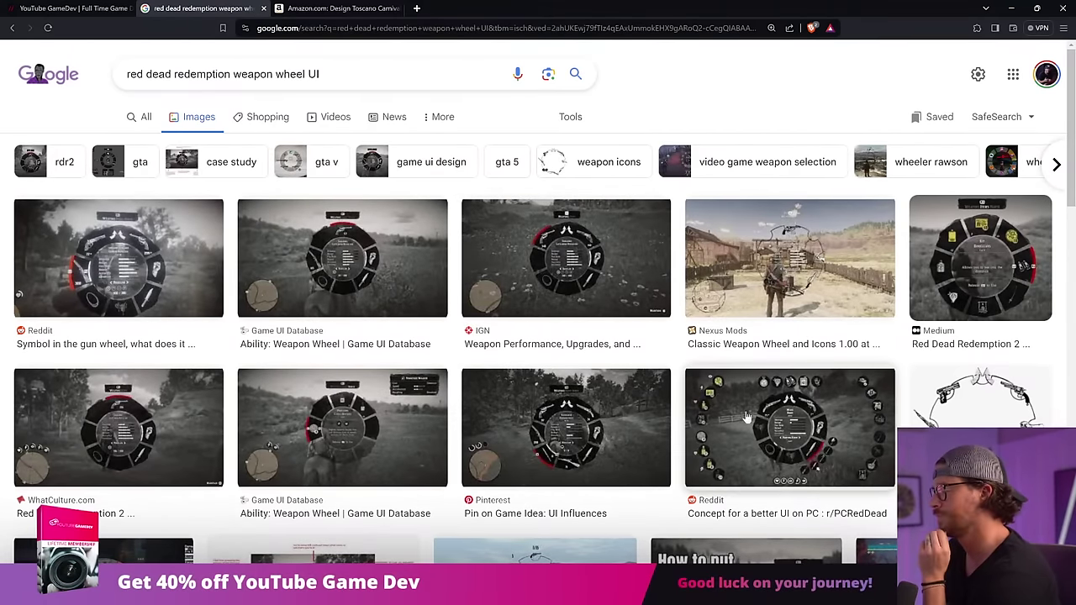
mouse_move(637, 593)
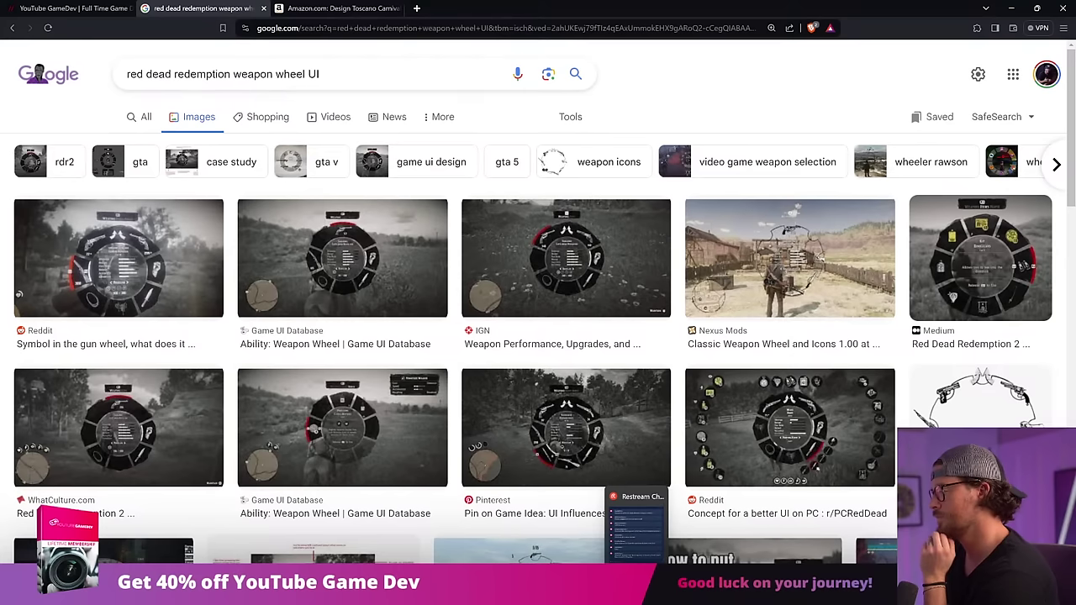
left_click(587, 594)
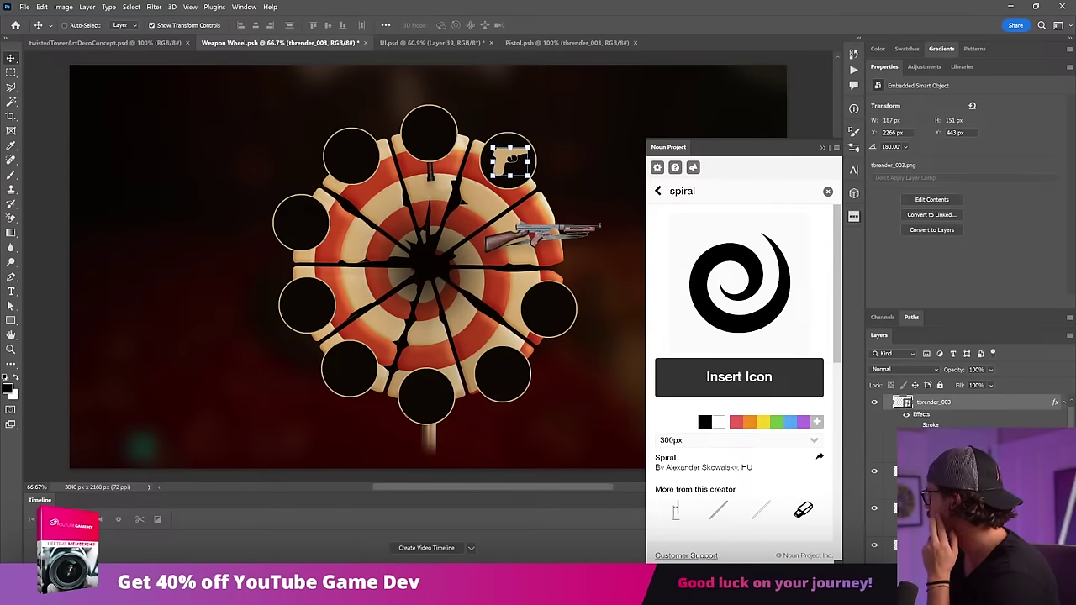
Delete the rifle and the black circles behind the axe and the pistol, undoing any deletion beyond those.
mouse_move(569, 581)
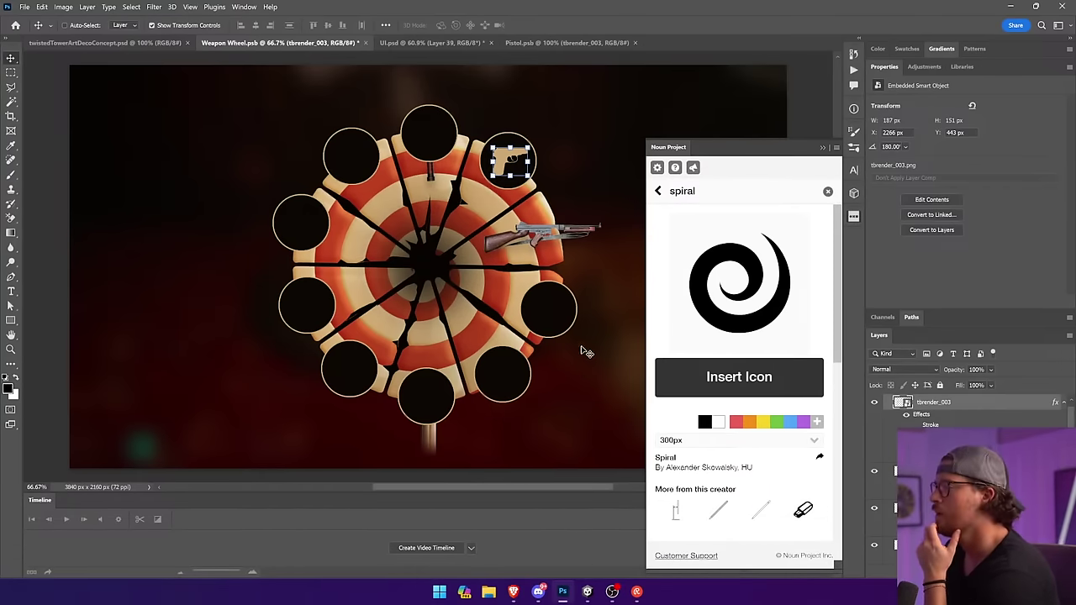
key("Delete")
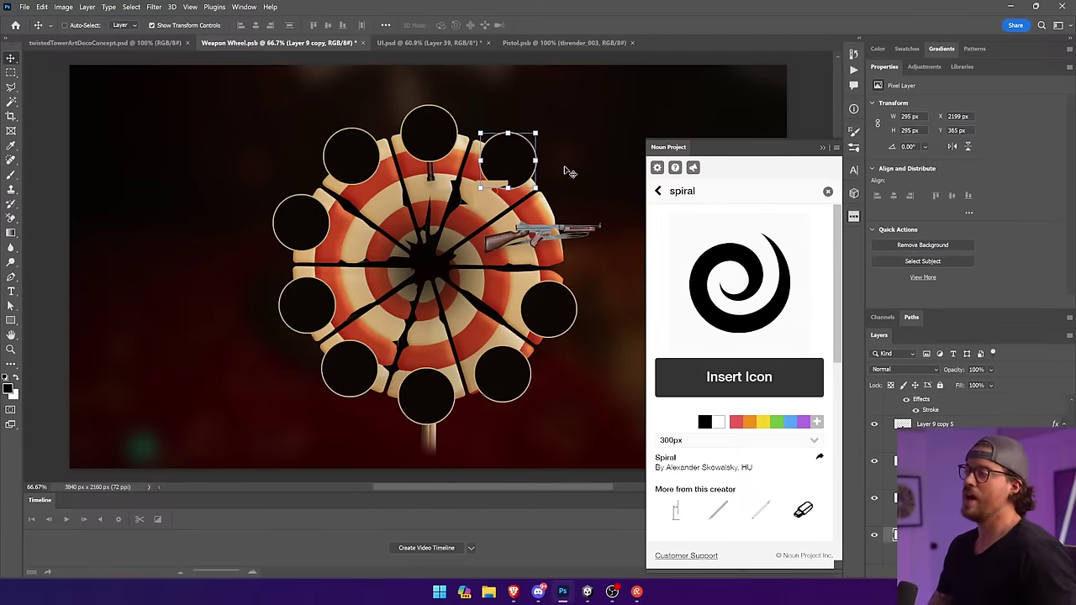
key("Delete")
key("Delete")
key("Delete")
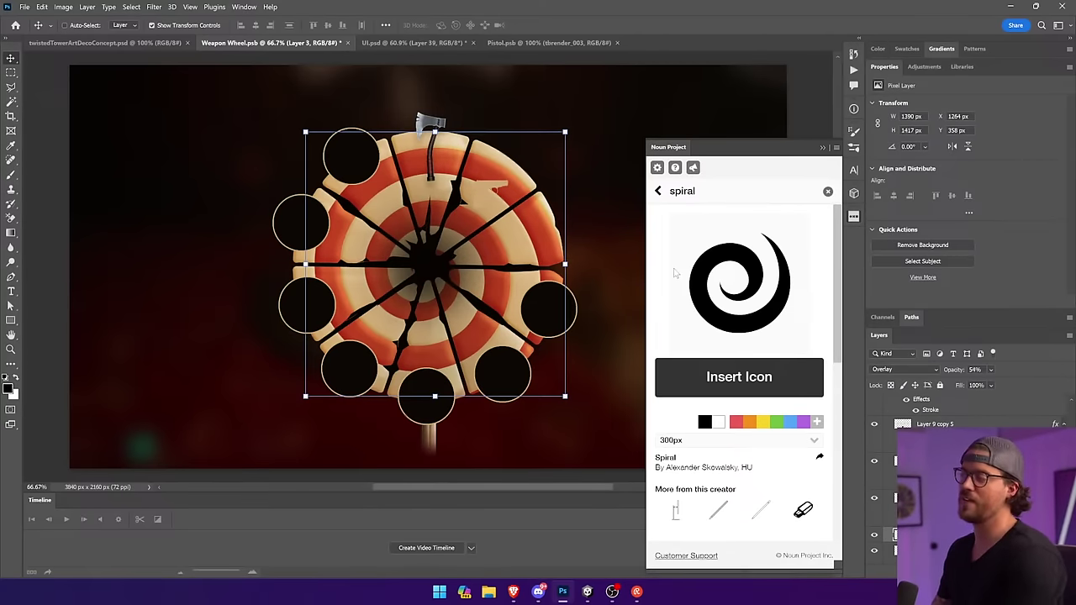
key("ctrl+z")
Select the seven remaining black circles around the wheel's rim and delete them together.
left_click(541, 319, "ctrl")
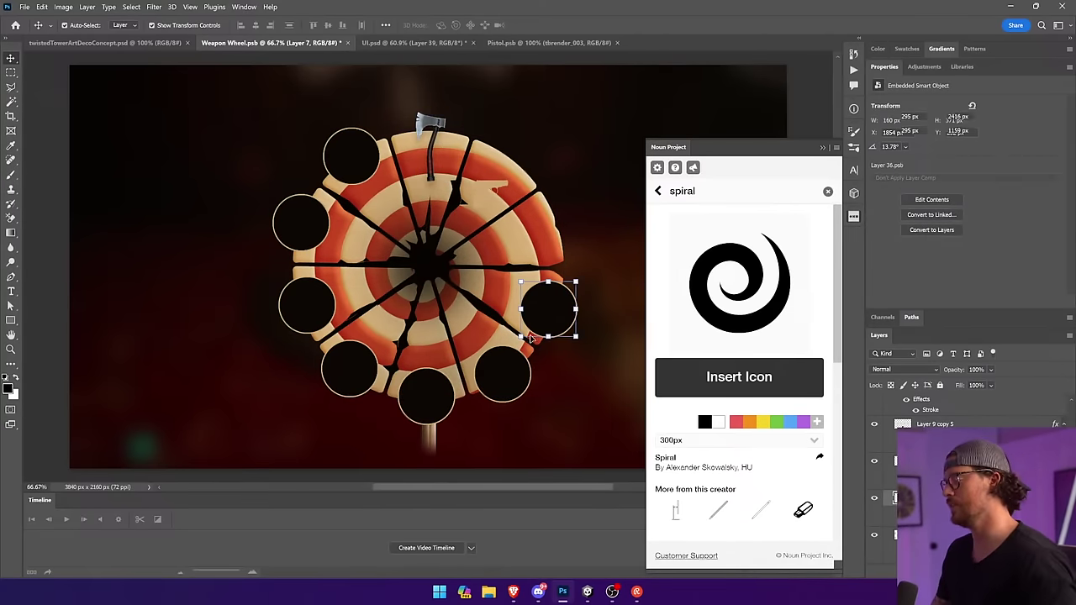
left_click(505, 368, "ctrl+shift")
left_click(431, 392, "ctrl+shift")
left_click(349, 367, "ctrl+shift")
left_click(306, 301, "ctrl+shift")
key("Return")
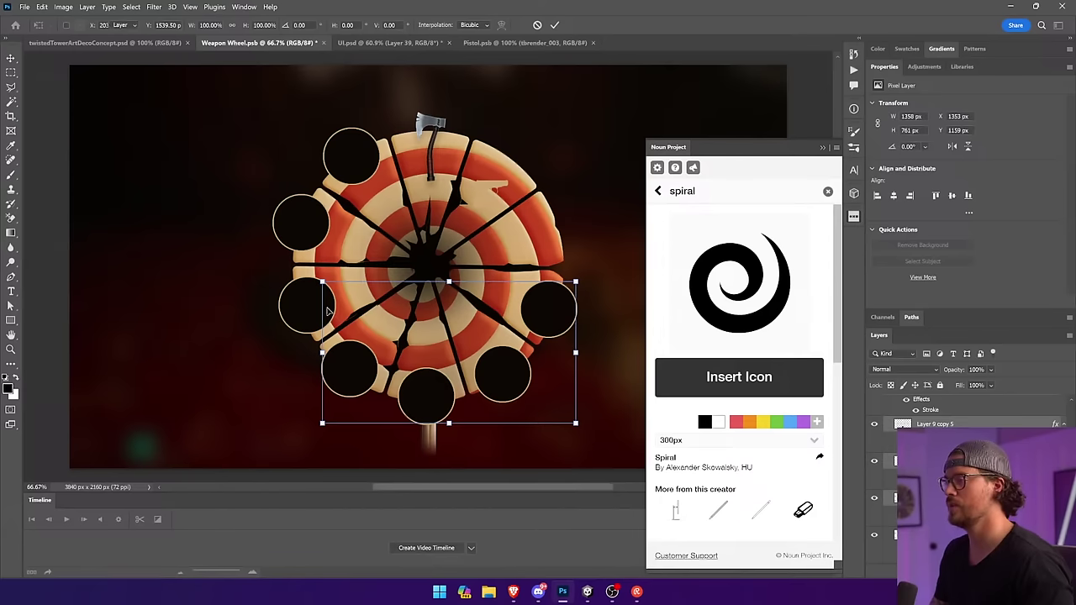
left_click(303, 305, "shift")
left_click(301, 220, "shift")
left_click(367, 153, "shift")
key("Delete")
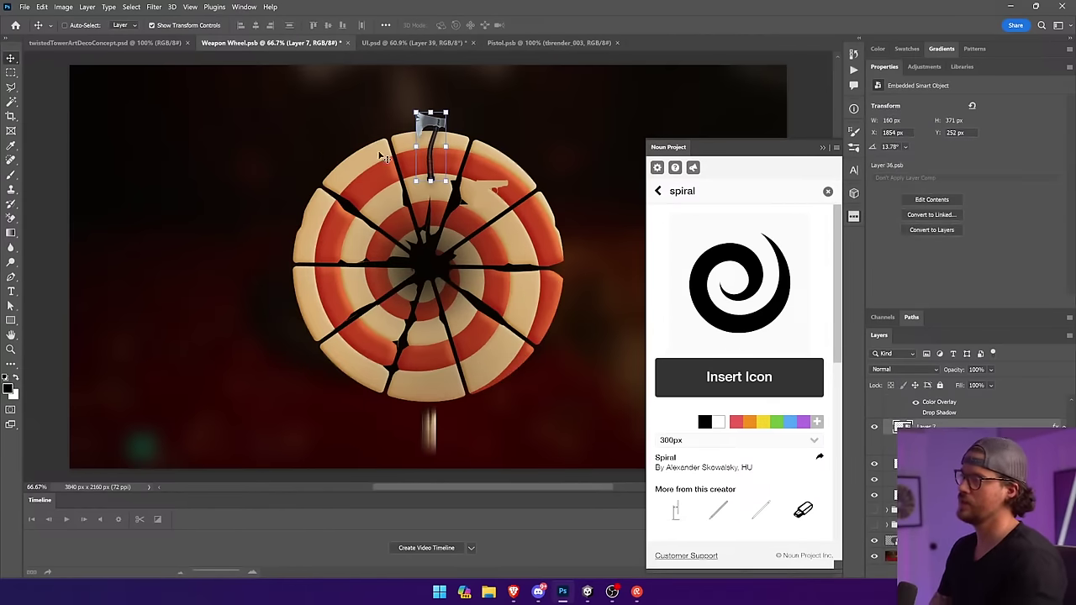
Add a new layer above the wheel artwork and try covering the stripes with inward gradients in the wheel's sampled cream colour.
left_click_drag(522, 321, 535, 329)
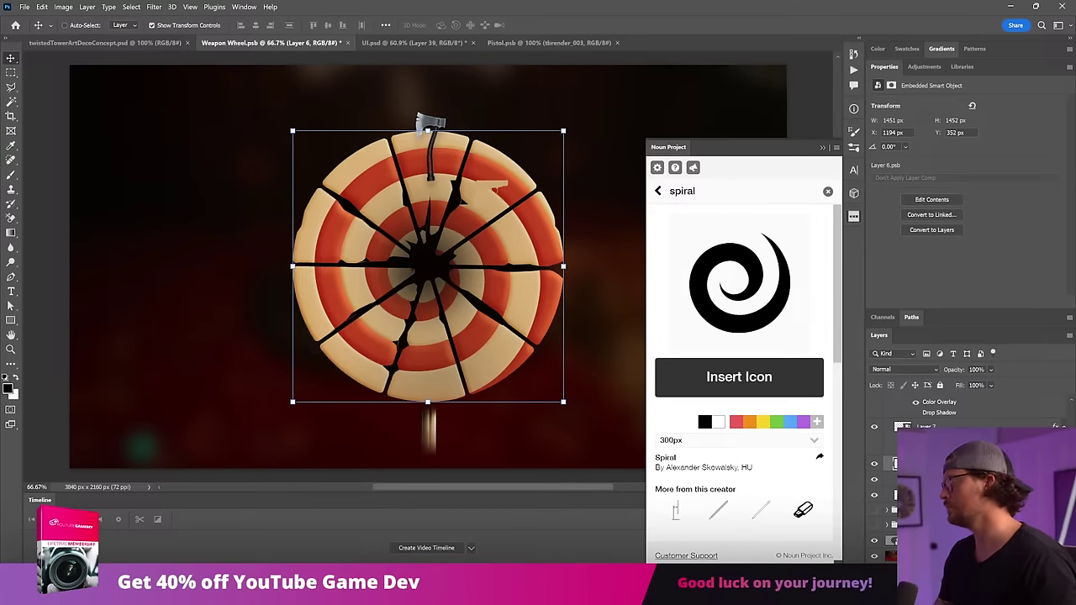
key("ctrl+alt+shift+n")
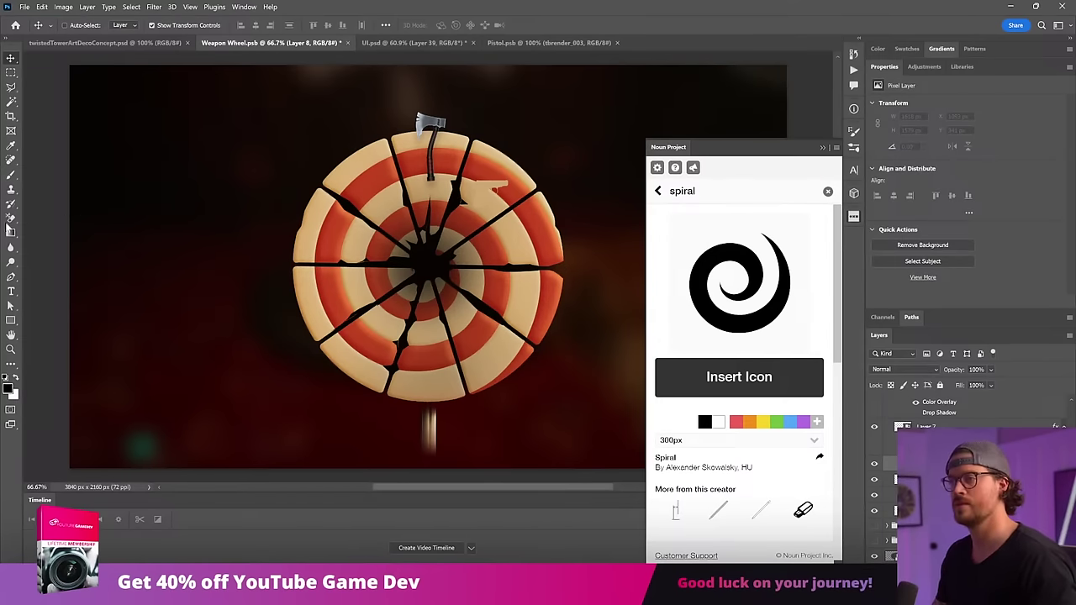
left_click(10, 232)
left_click(521, 232, "alt")
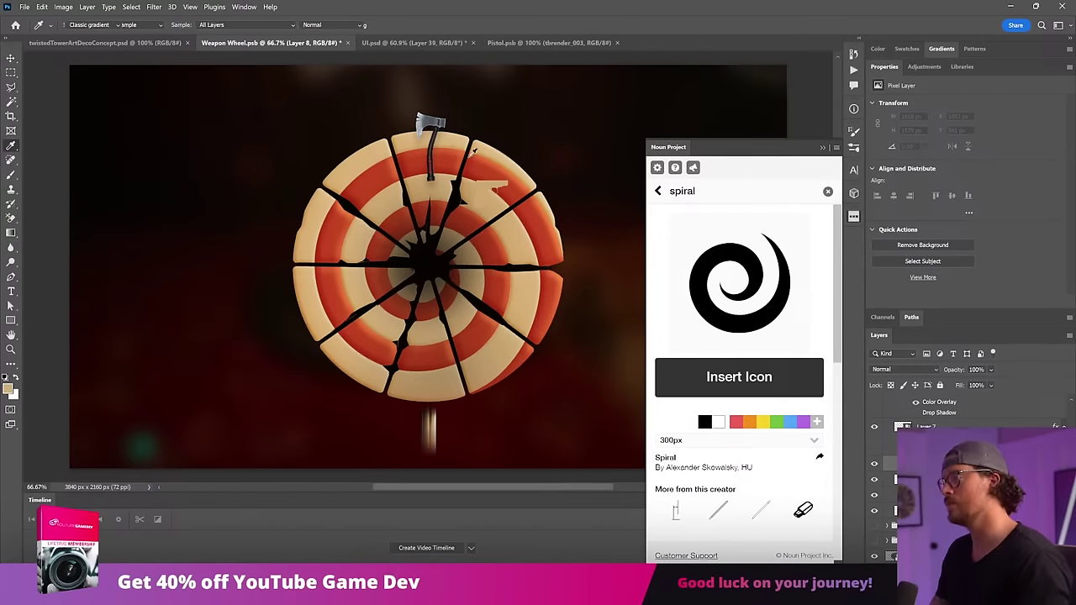
left_click_drag(429, 126, 432, 240)
left_click_drag(228, 207, 384, 284)
left_click_drag(322, 410, 387, 338)
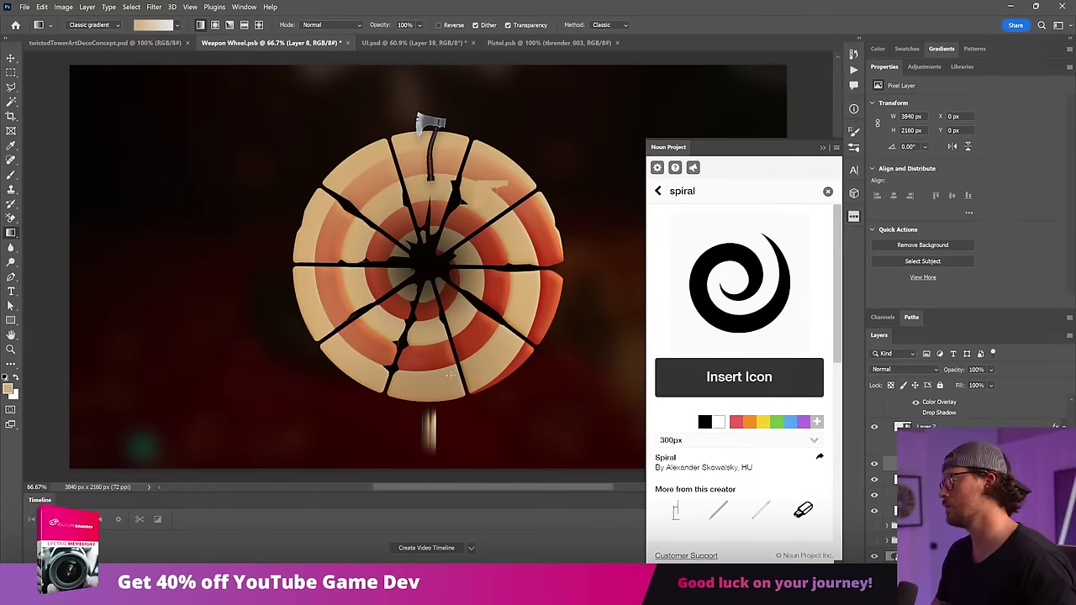
left_click_drag(543, 423, 483, 301)
left_click_drag(599, 221, 478, 259)
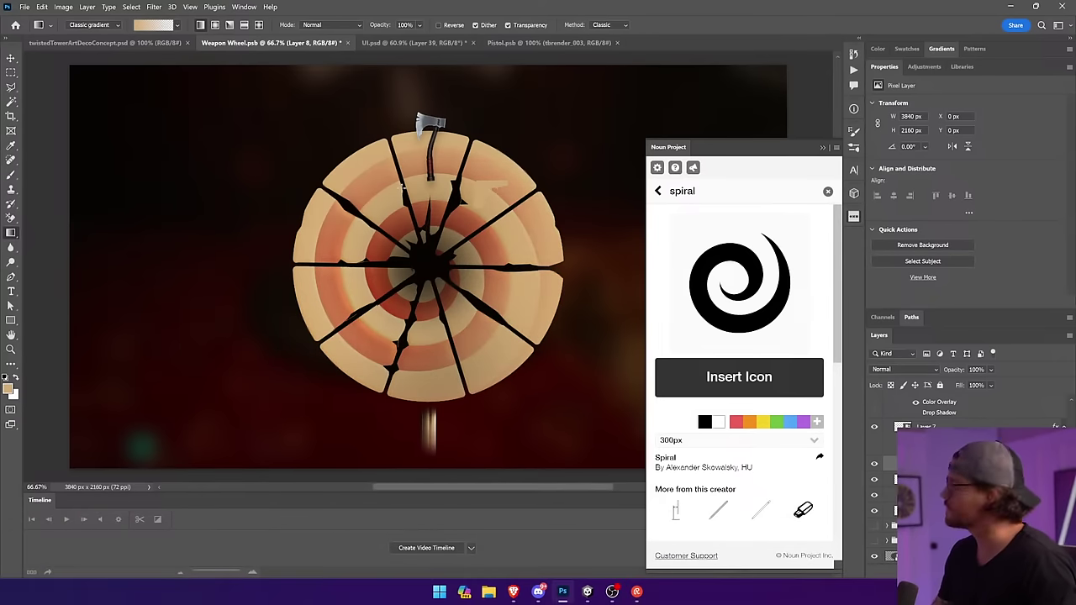
left_click_drag(354, 143, 345, 226)
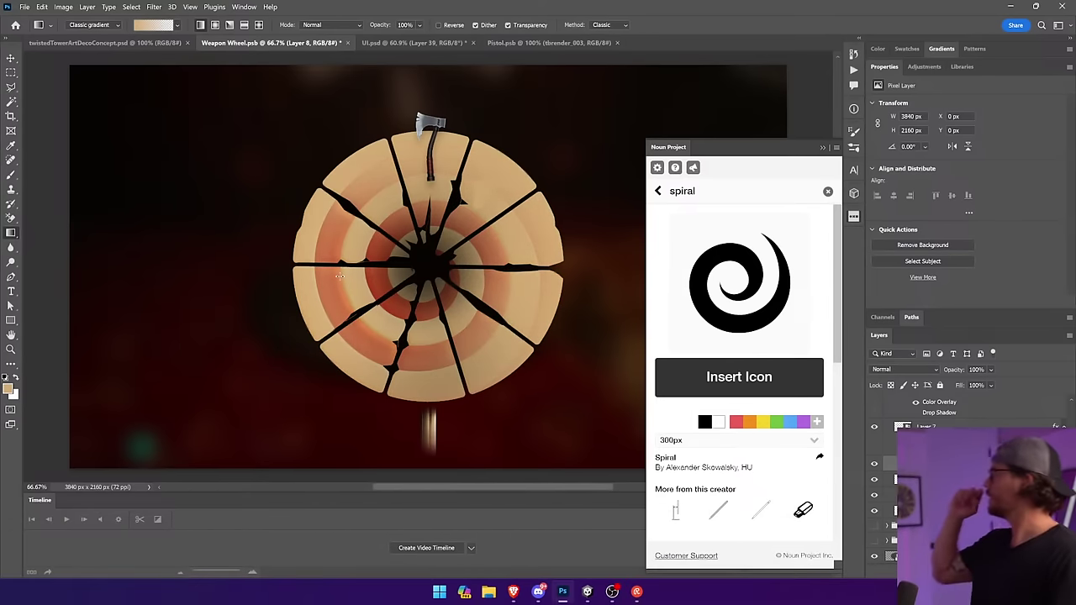
Undo all the cream gradients applied over the striped wheel.
key("ctrl+z")
key("ctrl+z")
key("ctrl+z")
key("ctrl+z")
key("ctrl+z")
key("ctrl+z")
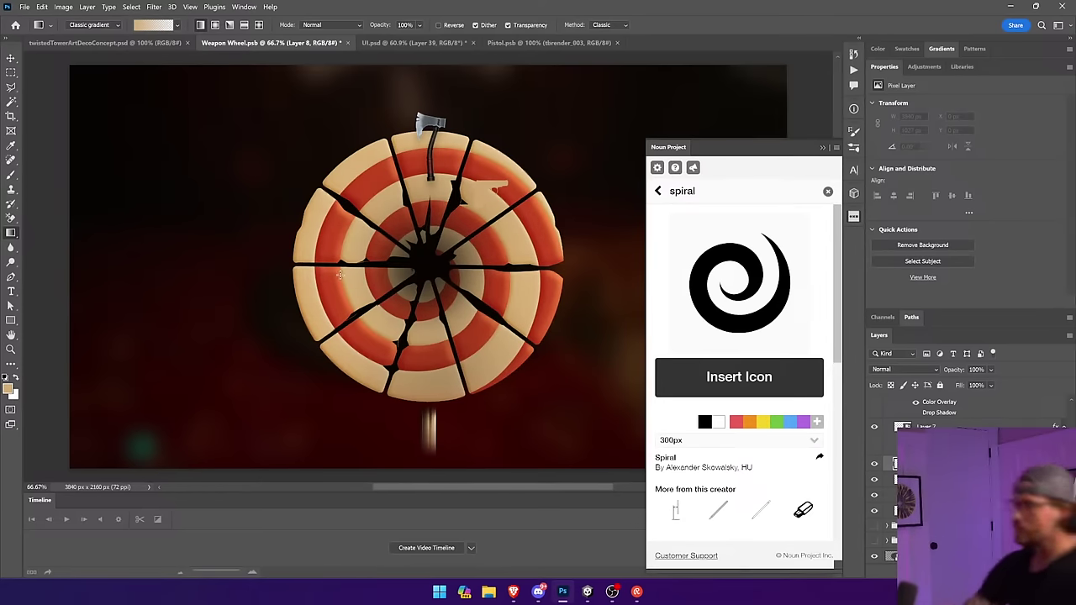
Try covering the whole wheel with gradients in the red sampled from its stripes, and undo them.
key("i")
left_click_drag(454, 291, 547, 242)
key("g")
left_click_drag(75, 346, 560, 171)
key("ctrl+z")
left_click_drag(293, 397, 617, 124)
left_click_drag(617, 123, 318, 313)
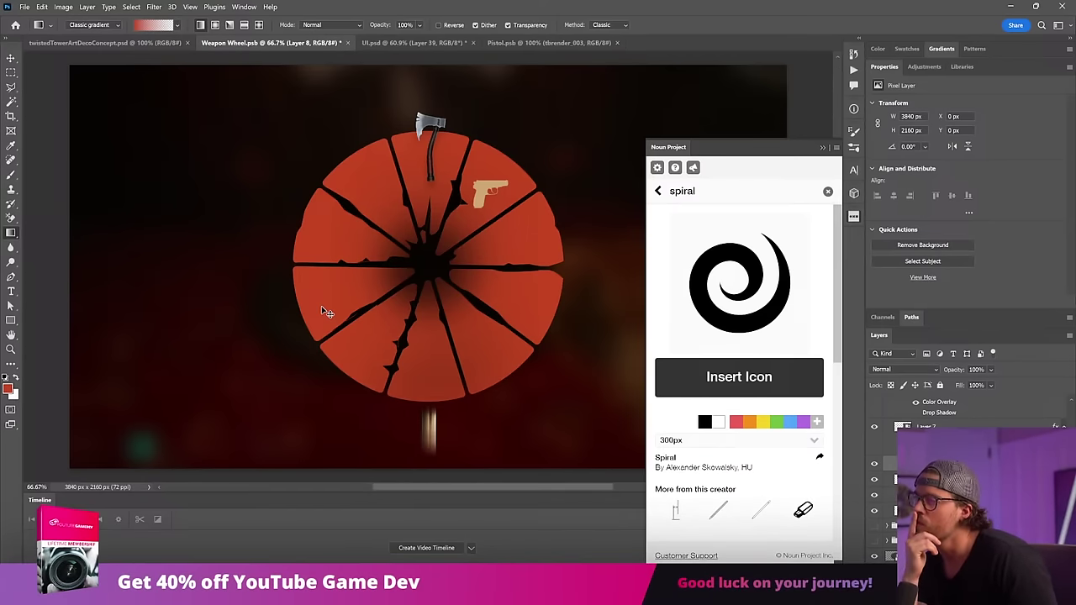
key("ctrl+z")
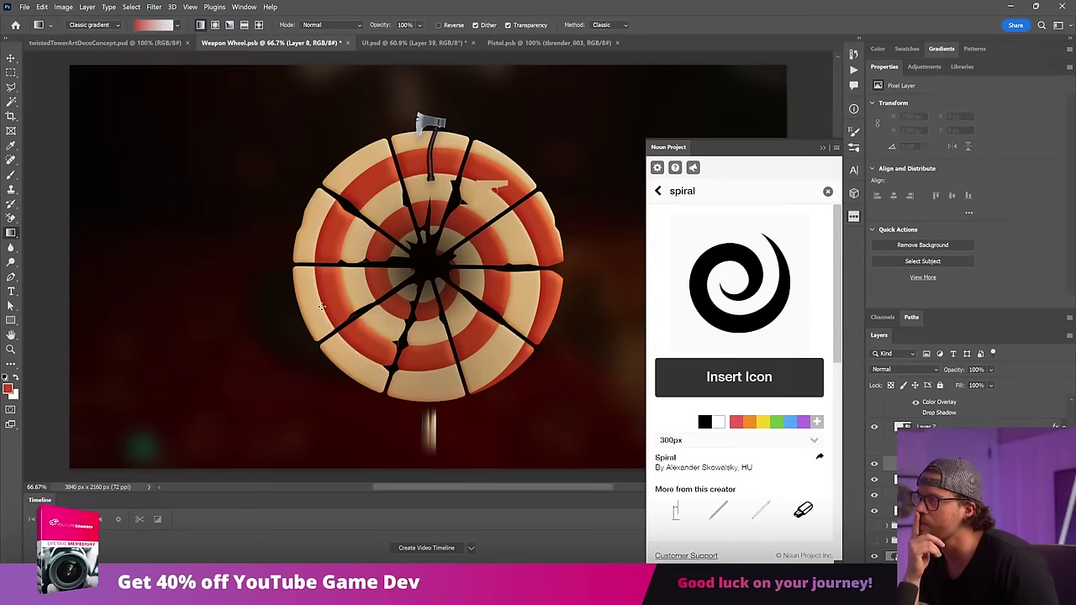
Place the pistol at about X 2183 px, Y 589 px and the axe at about X 1848 px, Y 401 px, inside their wheel segments.
key("v")
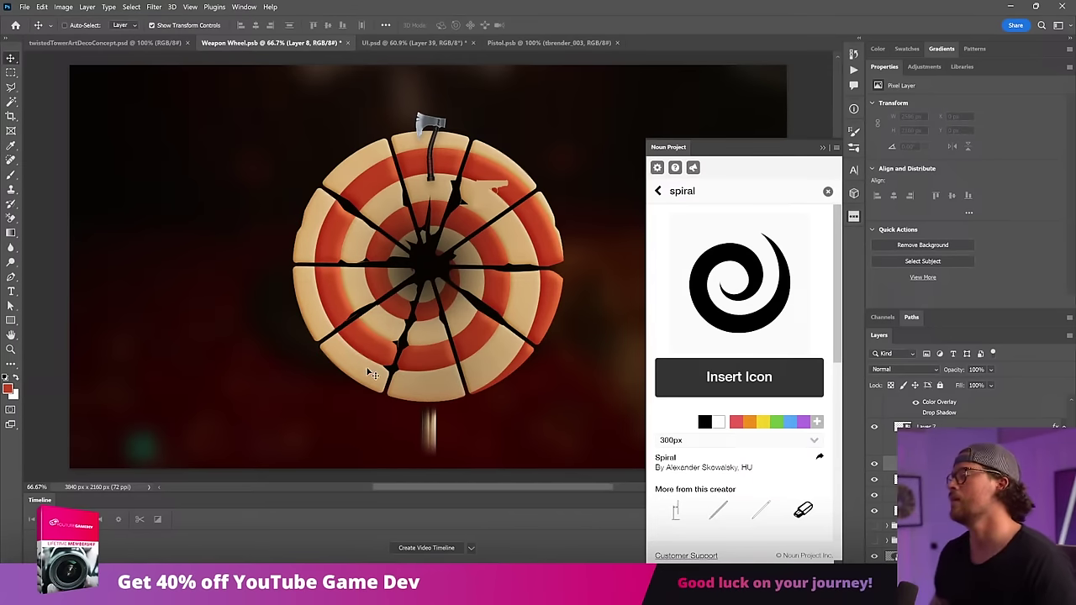
left_click(493, 188, "ctrl")
left_click_drag(546, 255, 565, 228)
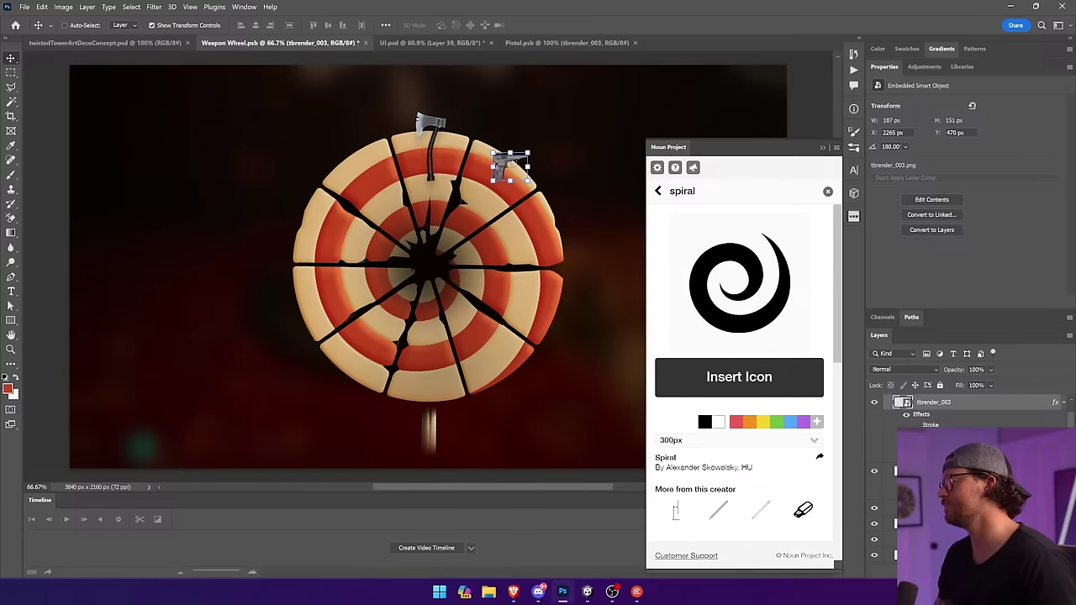
left_click_drag(608, 303, 589, 325)
left_click_drag(434, 132, 434, 158)
left_click(489, 183)
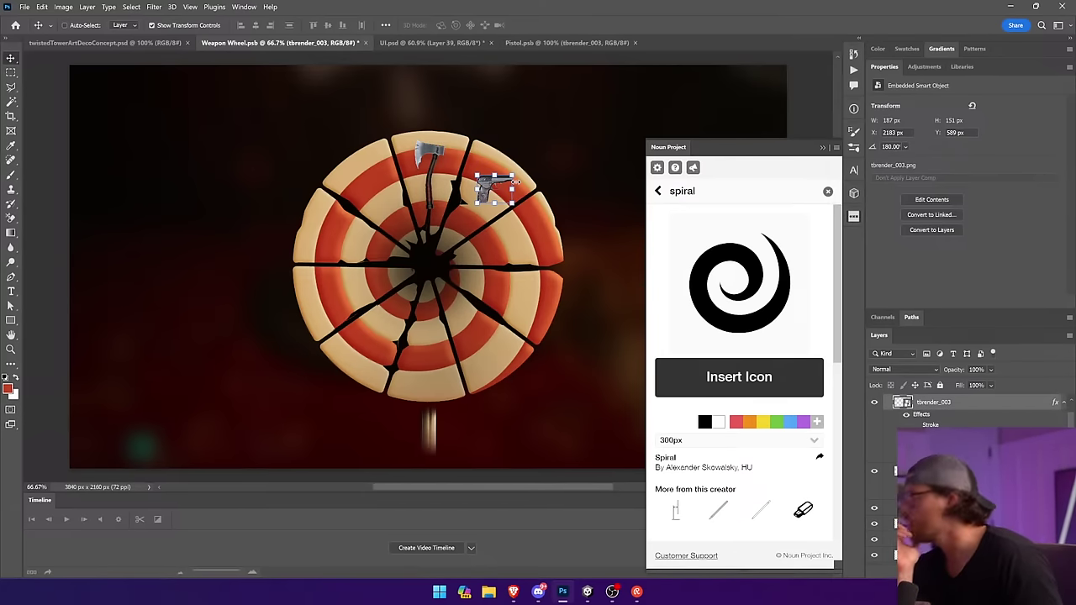
Try dimming the striped wheel layer to about 43% opacity and restore it to full opacity.
left_click(516, 181)
left_click(991, 369)
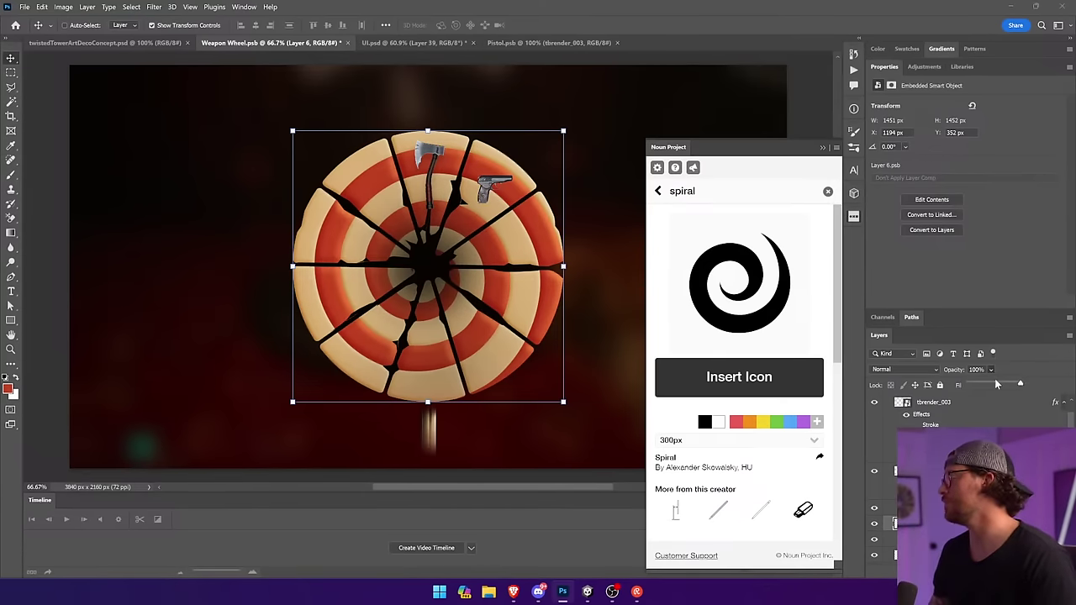
left_click_drag(1022, 385, 993, 385)
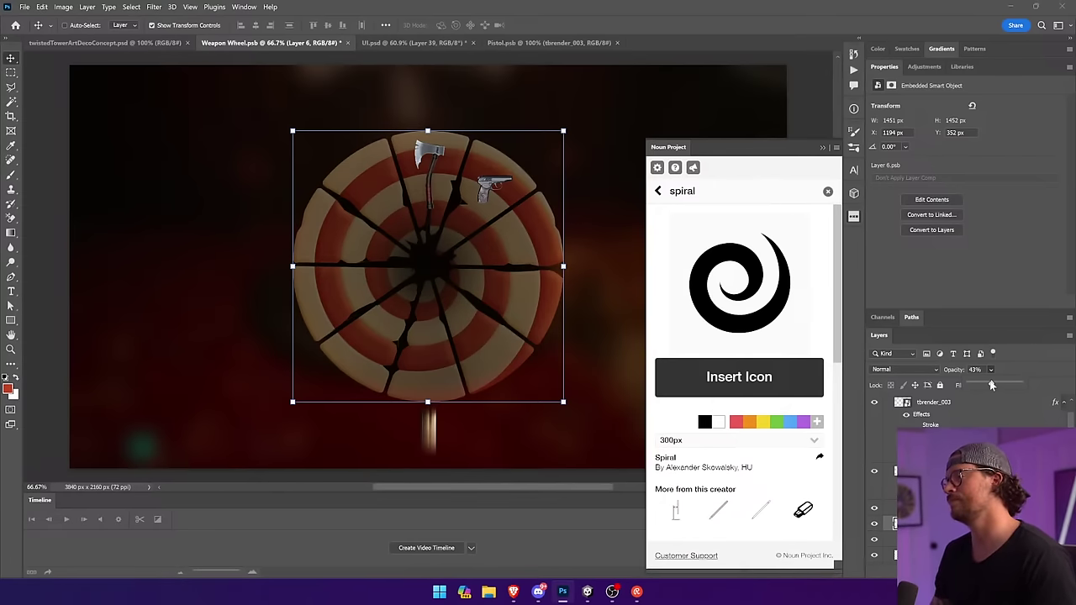
left_click_drag(992, 385, 1027, 385)
Move the axe up past the wheel's rim and enlarge the pistol to about 236 × 190 px, placed at X 2298 px, Y 438 px.
left_click(441, 157, "ctrl")
left_click_drag(495, 223, 504, 178)
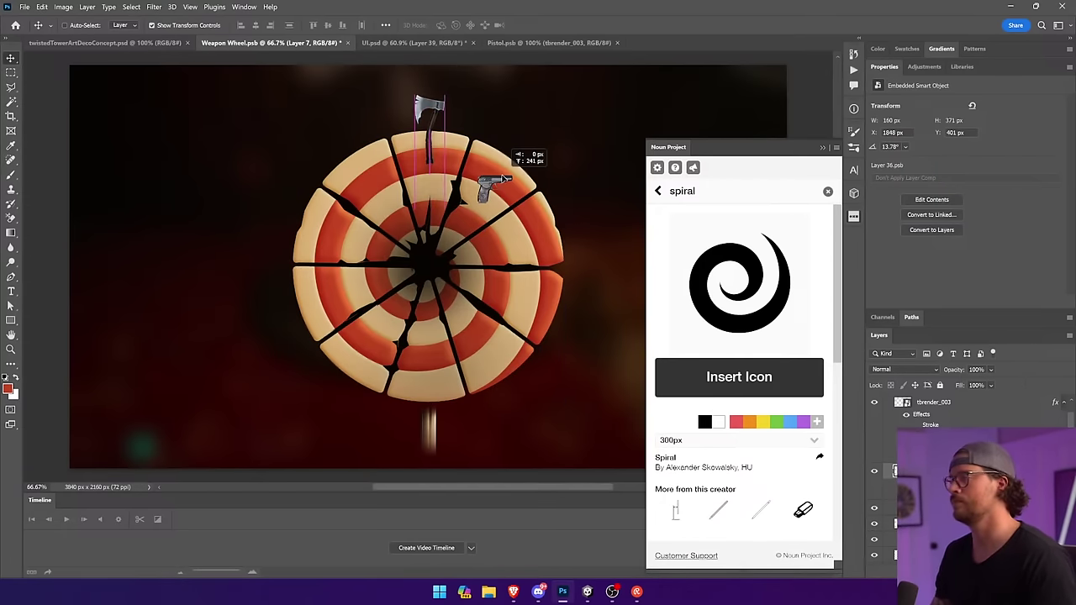
left_click(496, 192)
left_click_drag(514, 174, 584, 137)
key("Return")
mouse_move(552, 280)
left_mouse_down()
mouse_move(565, 259)
mouse_move(566, 269)
left_mouse_up()
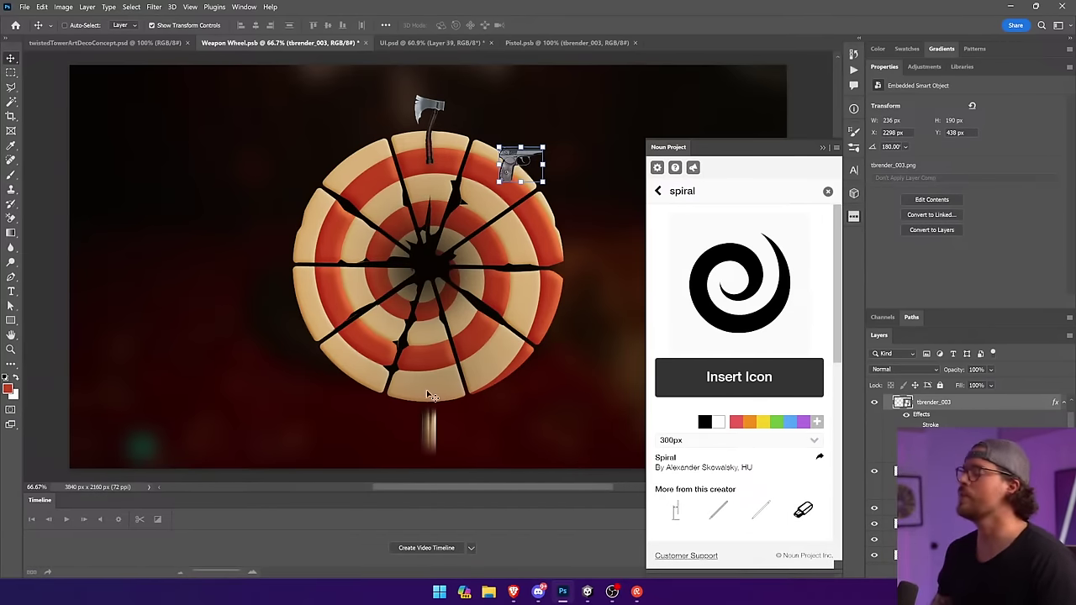
Switch to the browser and search Google Images for "candy corn png".
left_click(514, 592)
triple_click(117, 74)
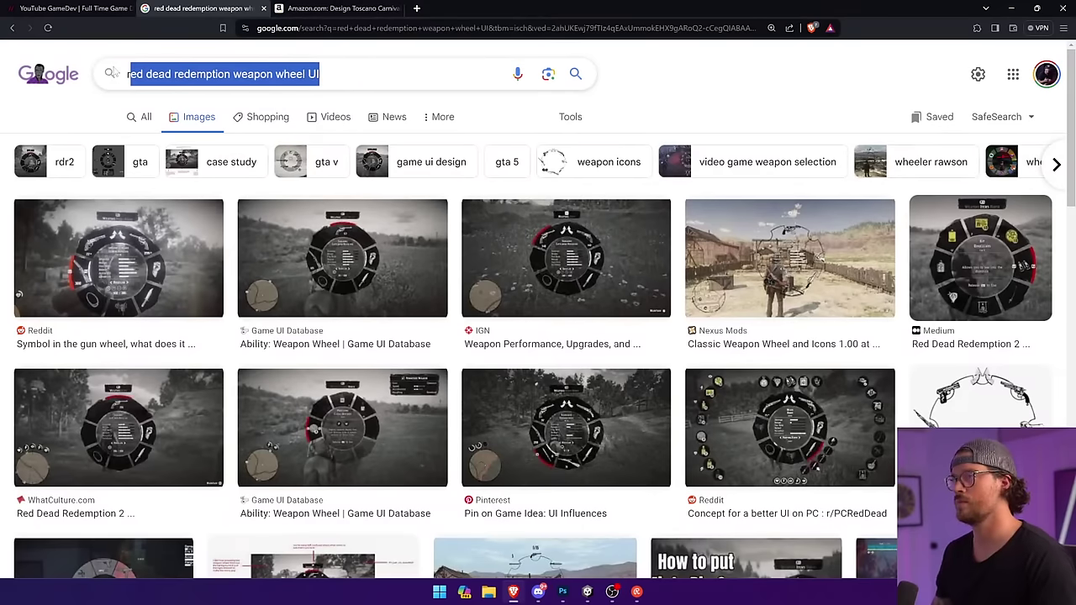
type("candy ")
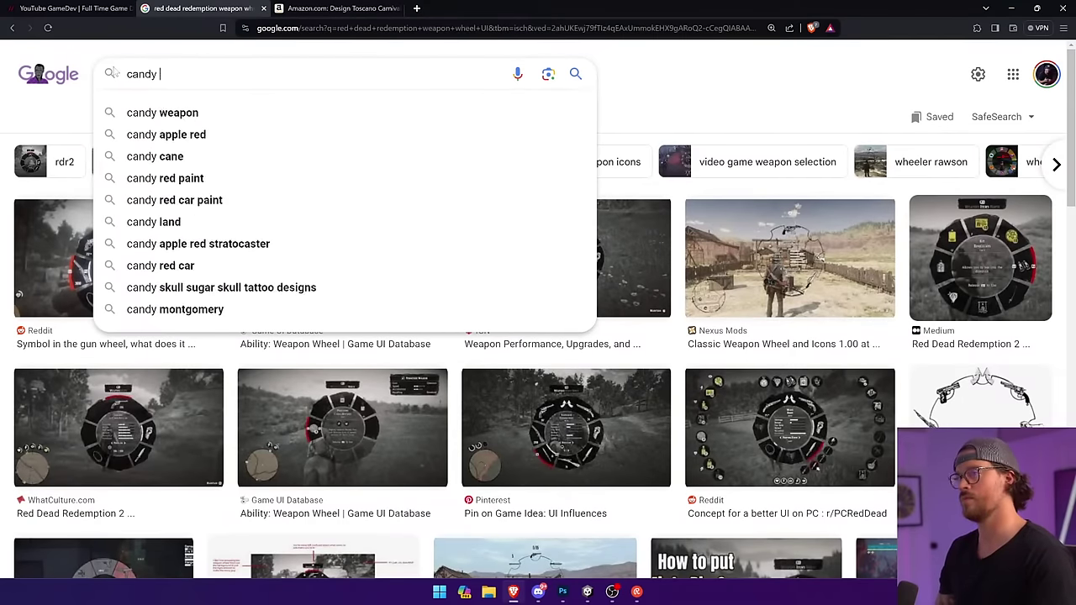
type("corn png")
key("Return")
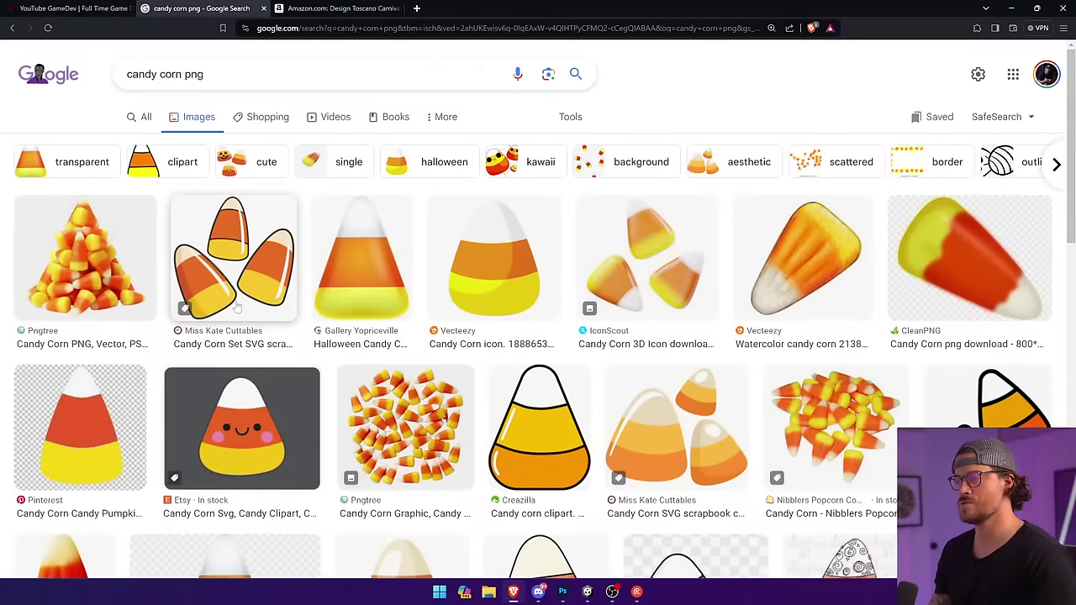
Preview the Gallery Yopriceville Halloween candy corn clipart from the results and browse its related images.
scroll(238, 309, "down", 5)
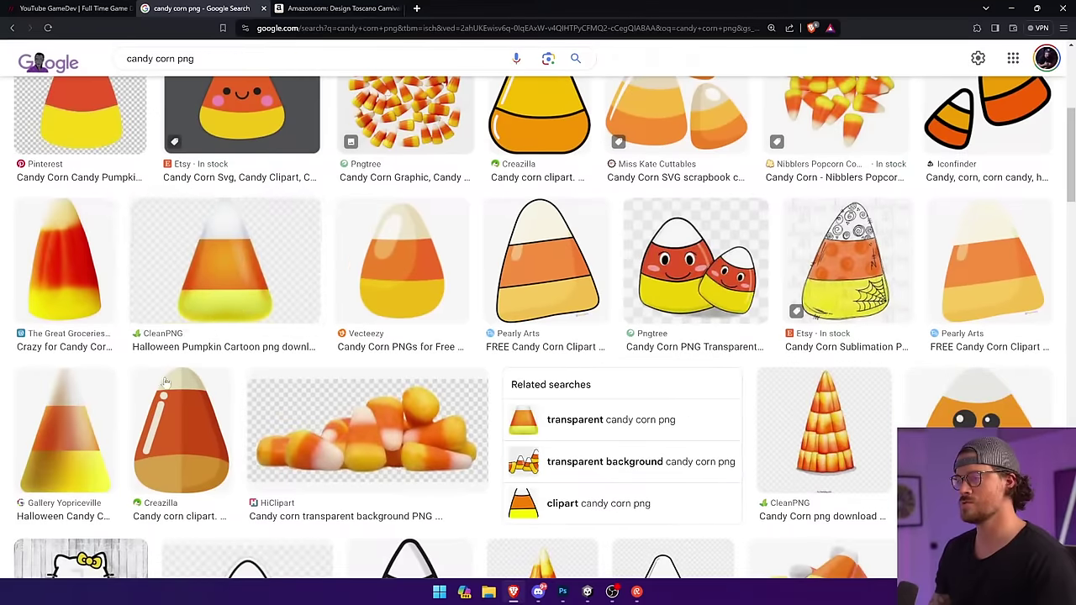
left_click(65, 434)
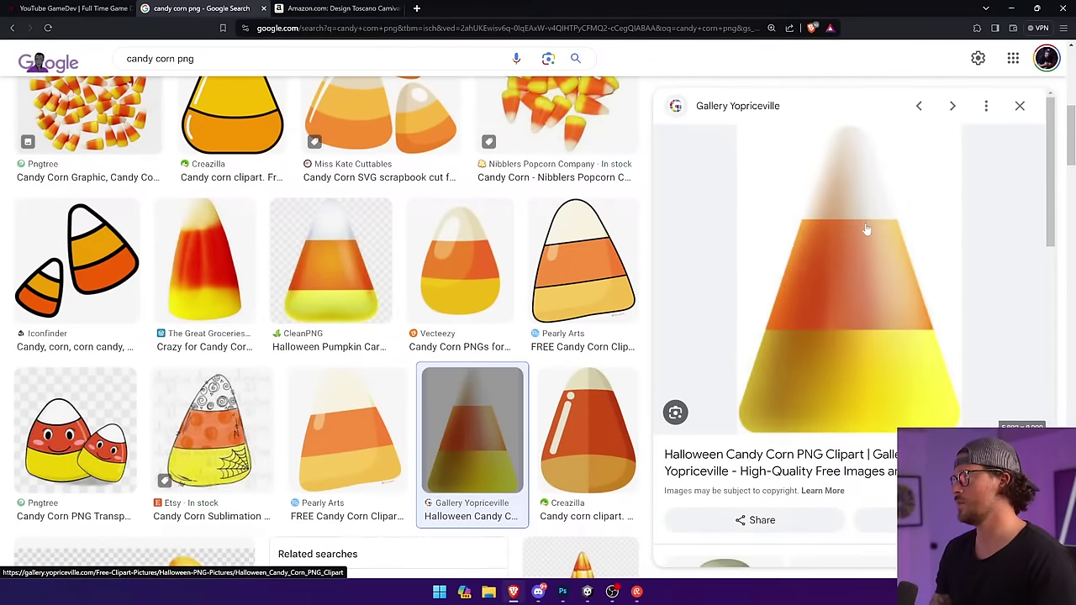
right_click(864, 220)
left_click(919, 382)
scroll(849, 360, "down", 4)
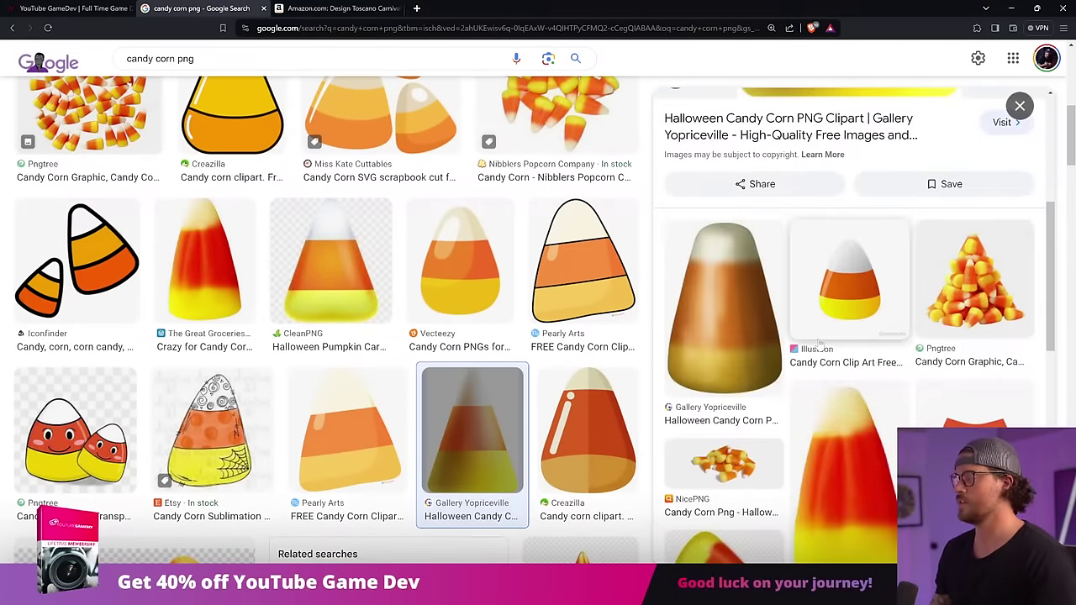
Switch to Photoshop, paste the copied candy corn image into Weapon Wheel.psb, and enlarge it beside the wheel at about 643 by 889 px.
key("alt+Tab")
key("ctrl+v")
left_click_drag(418, 248, 380, 158)
key("Return")
left_click_drag(336, 221, 254, 281)
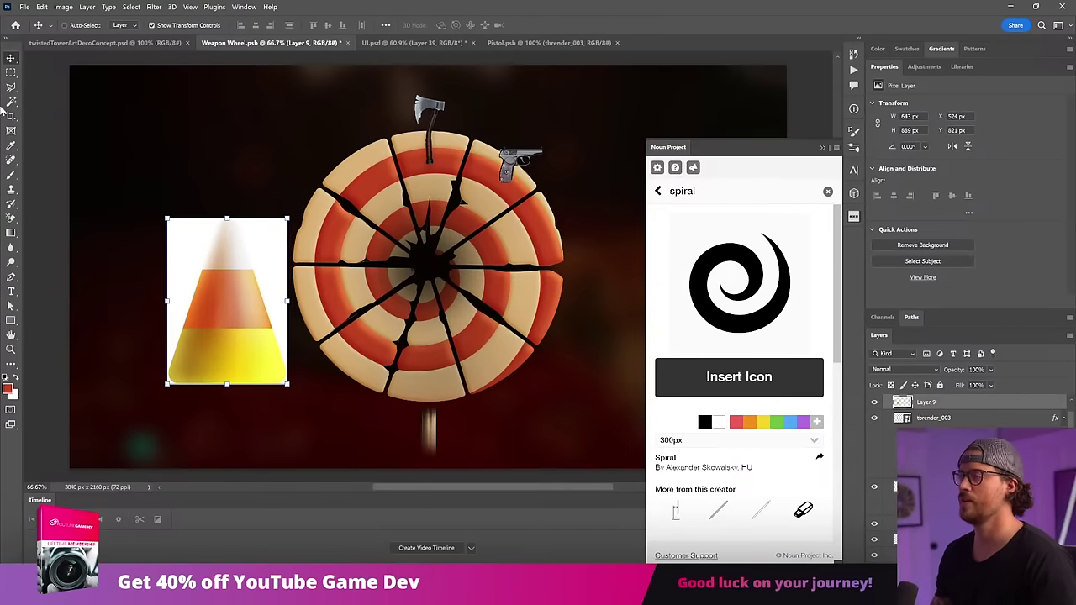
Try to delete the pasted candy corn's white background using the Magic Wand at tolerance 25.
left_click(11, 102)
left_click(277, 270)
key("Delete")
key("ctrl+z")
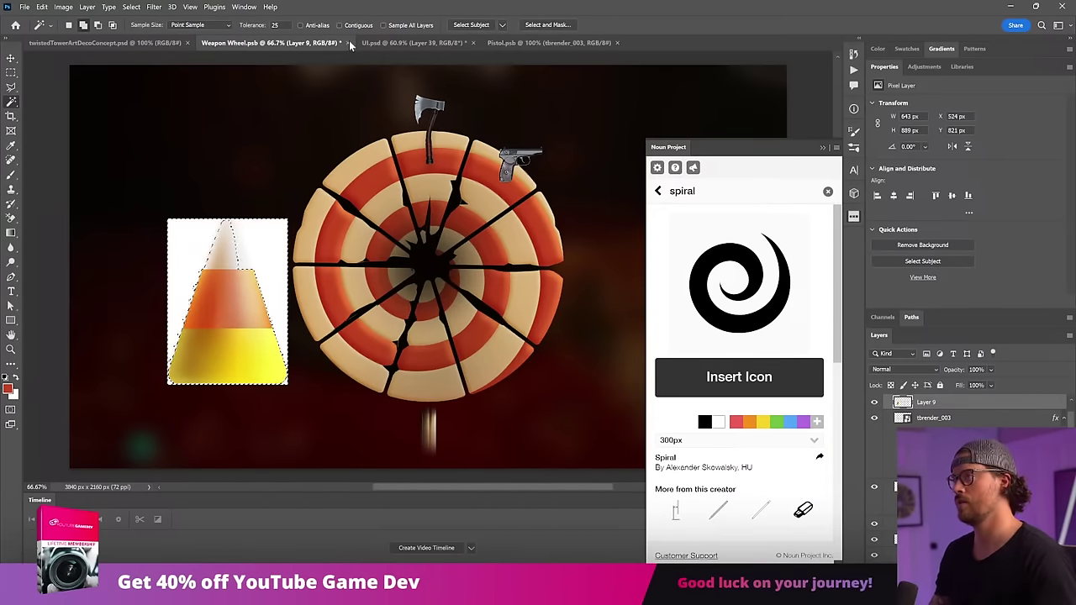
key("ctrl+z")
Turn on Contiguous for the Magic Wand and try selecting the candy corn's white background again.
left_click(343, 26)
left_click(272, 256)
key("ctrl+z")
Set the Magic Wand tolerance to 2 and try selecting the candy corn's white background.
left_click_drag(270, 25, 312, 19)
type("2")
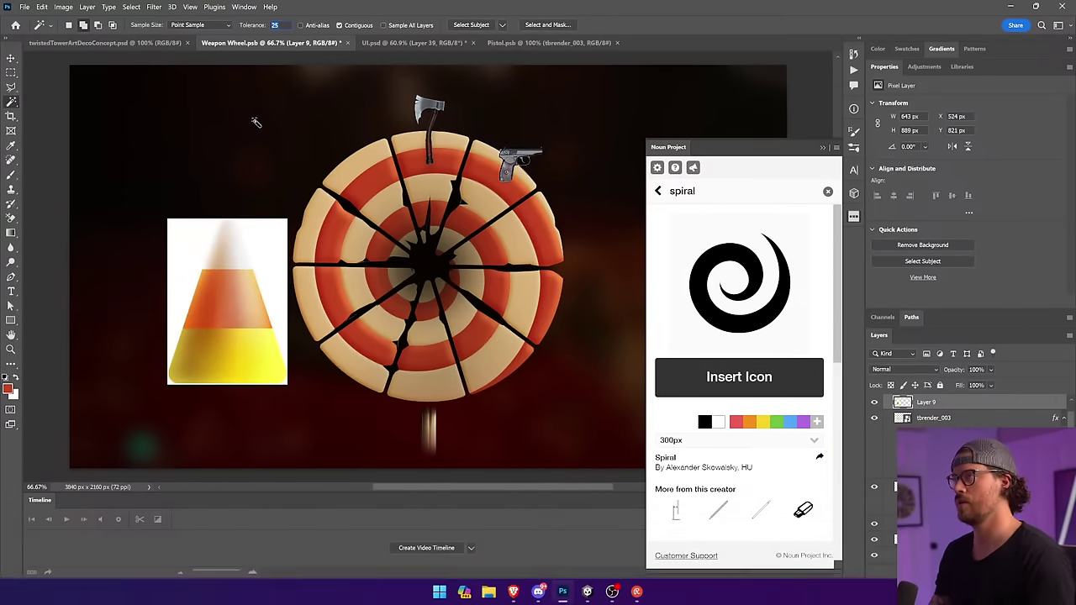
left_click(259, 262)
key("ctrl+z")
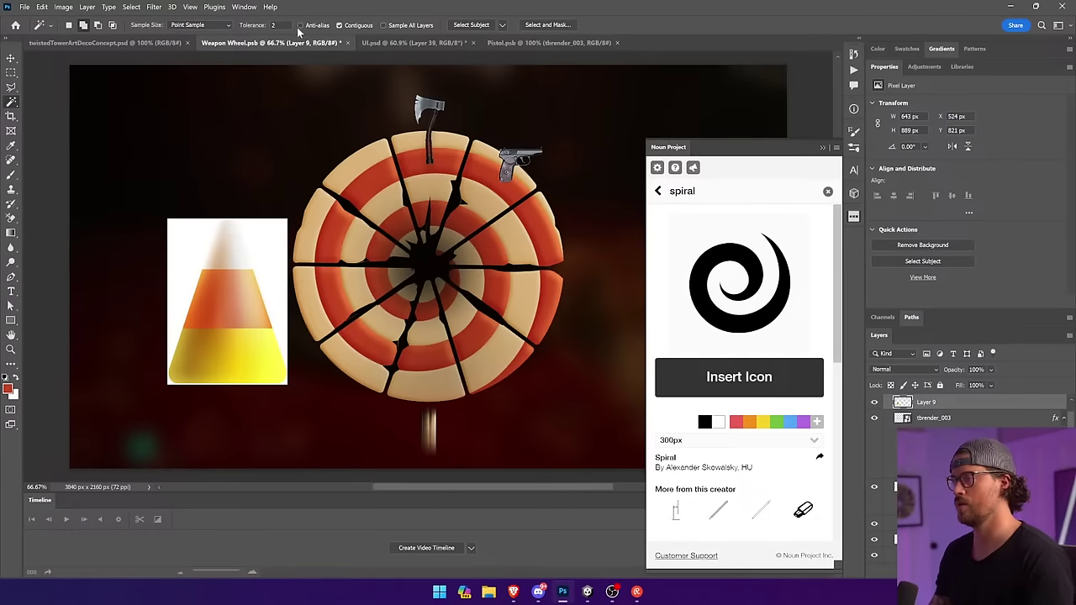
Switch to the Google image results, find the Adobe Stock cartoon candy corn, and copy its preview image.
key("alt+Tab")
scroll(495, 356, "down", 7)
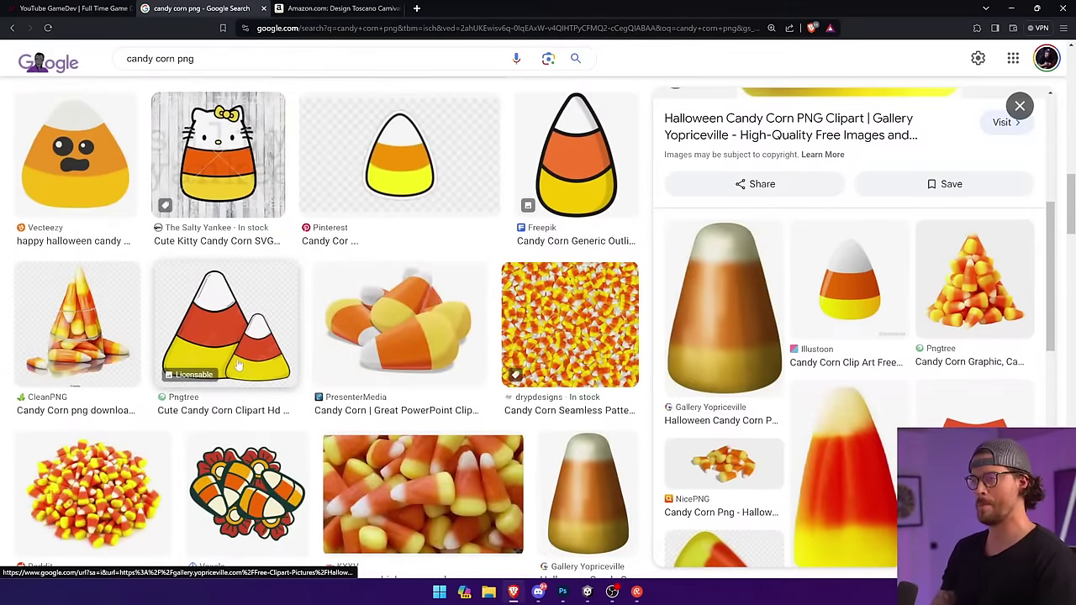
scroll(239, 363, "down", 4)
scroll(239, 364, "down", 2)
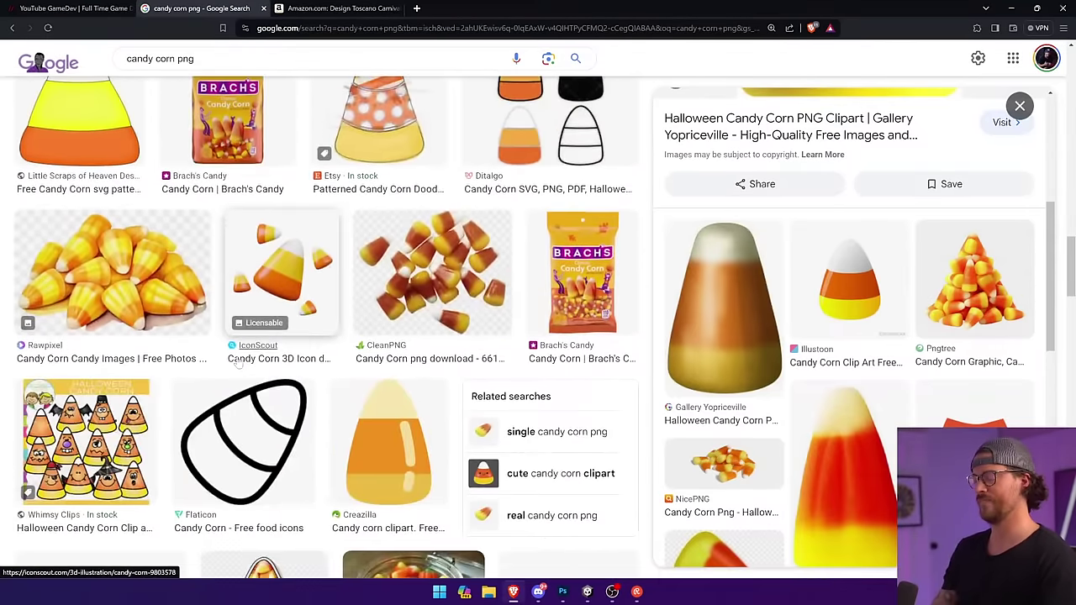
scroll(238, 363, "down", 9)
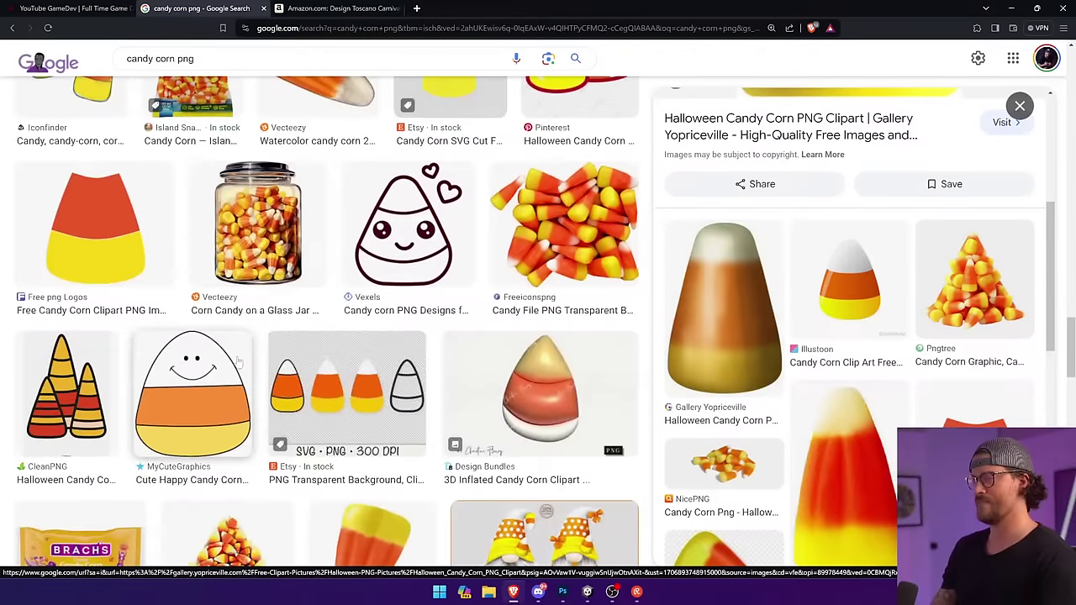
scroll(239, 361, "down", 3)
scroll(349, 206, "down", 2)
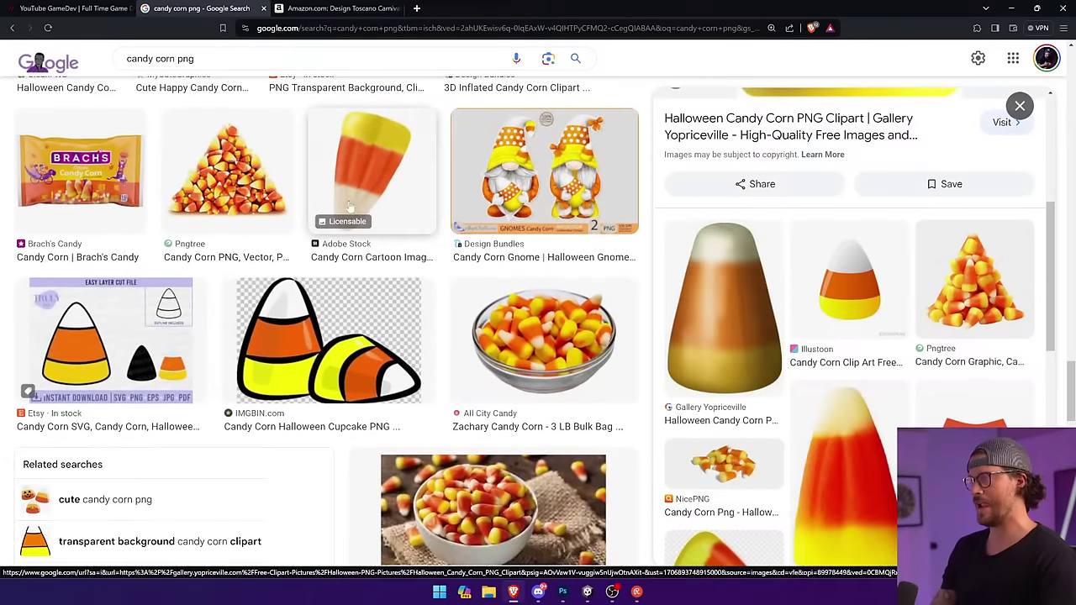
left_click(349, 206)
right_click(841, 236)
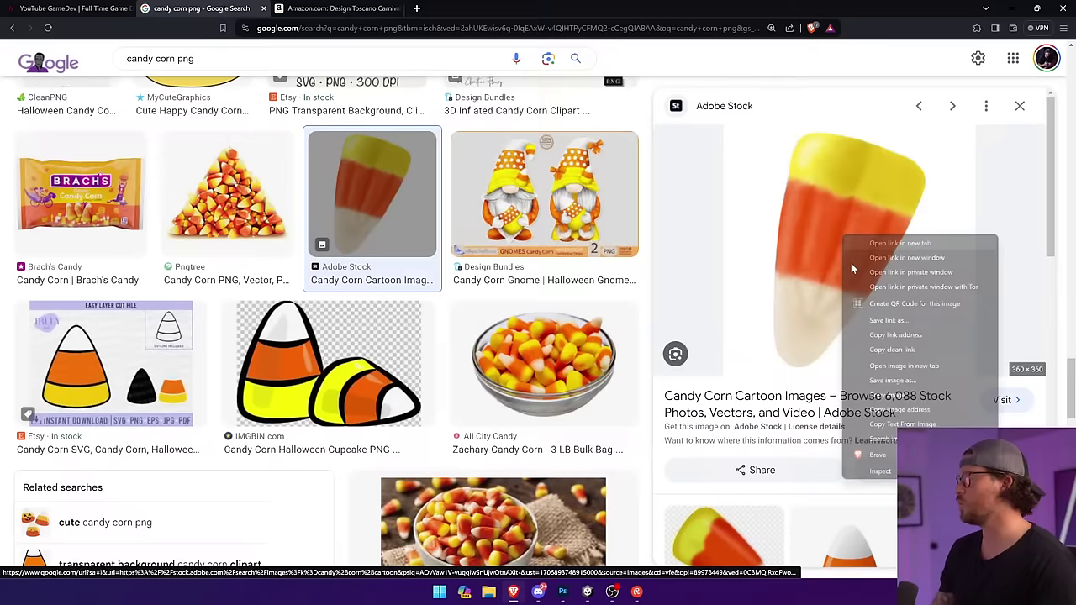
left_click(902, 395)
Return to Photoshop, paste the candy corn, scale it to about 283%, and rotate it about -18.8° so it stands upright over the wheel.
key("alt+Tab")
key("alt+Tab")
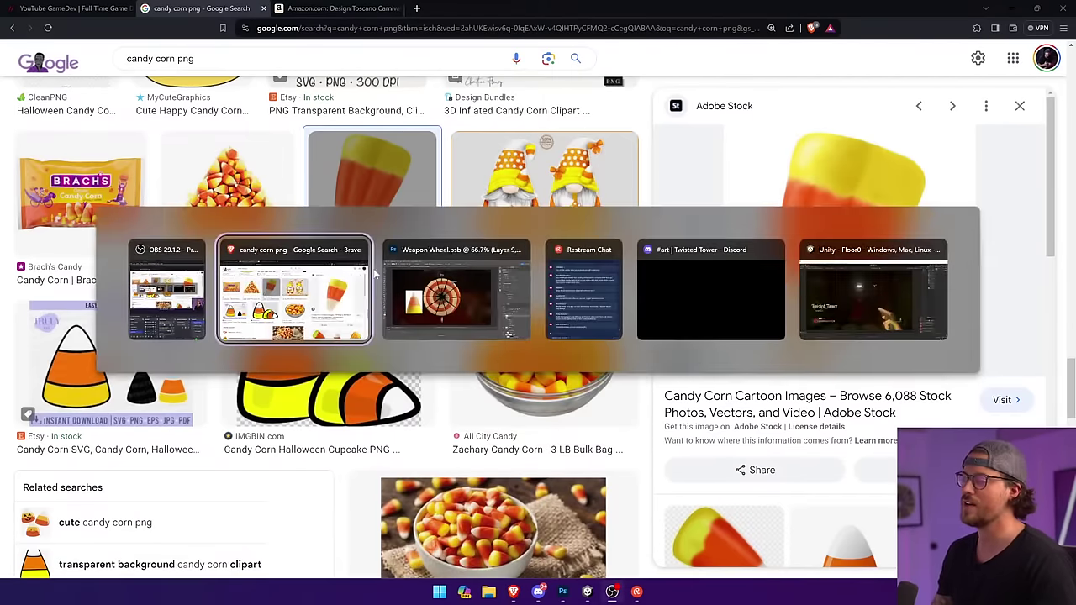
left_click(454, 290)
key("ctrl+v")
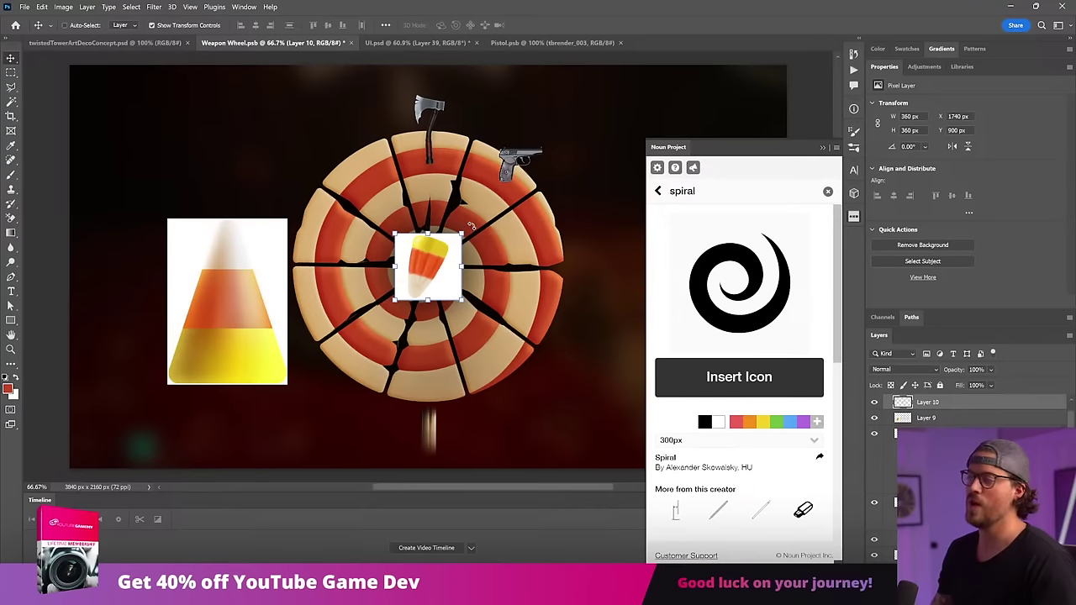
left_click_drag(472, 226, 531, 73)
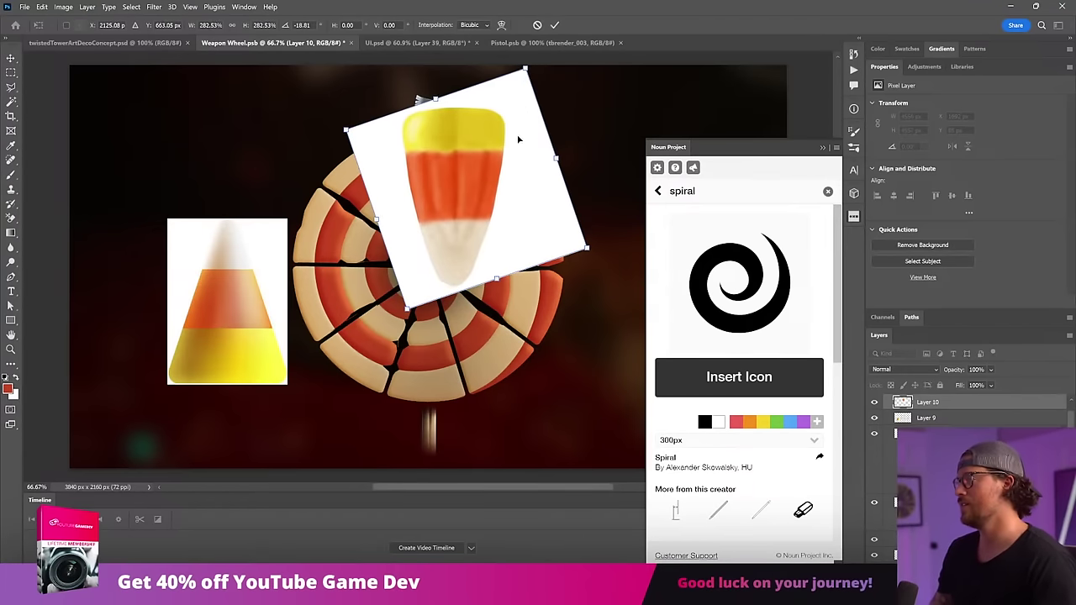
left_click_drag(519, 140, 461, 204)
key("Return")
Delete the new candy corn's white background using the Magic Wand at tolerance 25, and clear the selection.
key("w")
left_click(488, 237)
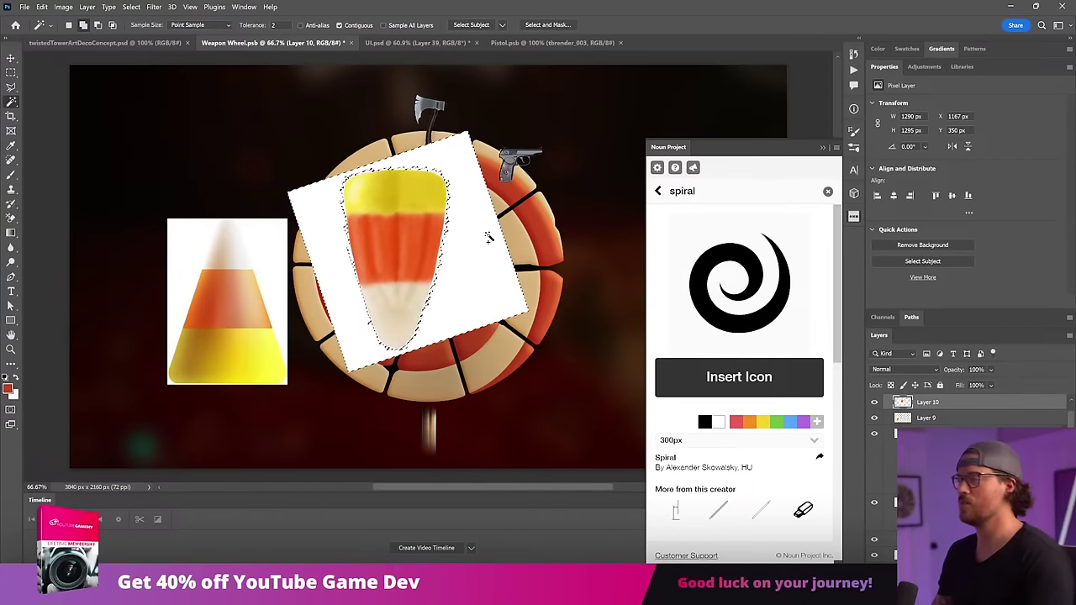
key("ctrl+d")
left_click_drag(288, 26, 264, 39)
type("25")
left_click(461, 228)
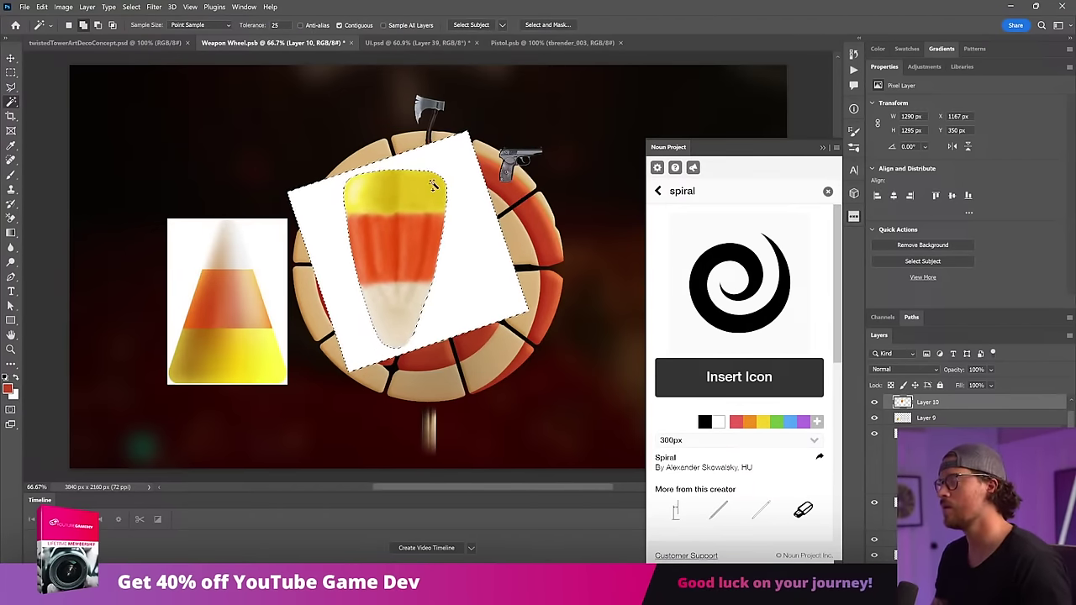
key("Delete")
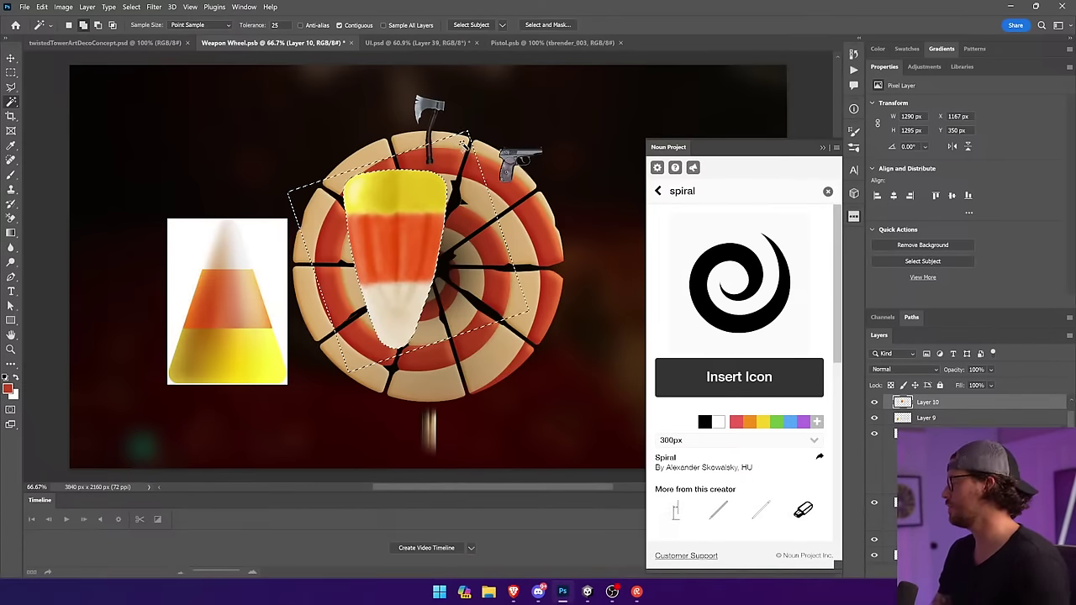
key("ctrl+d")
Move the cut-out candy corn to the left of the wheel, and delete the earlier candy corn with the white background.
key("v")
left_click_drag(407, 198, 286, 159)
left_click(151, 340, "ctrl")
left_click(192, 325, "ctrl")
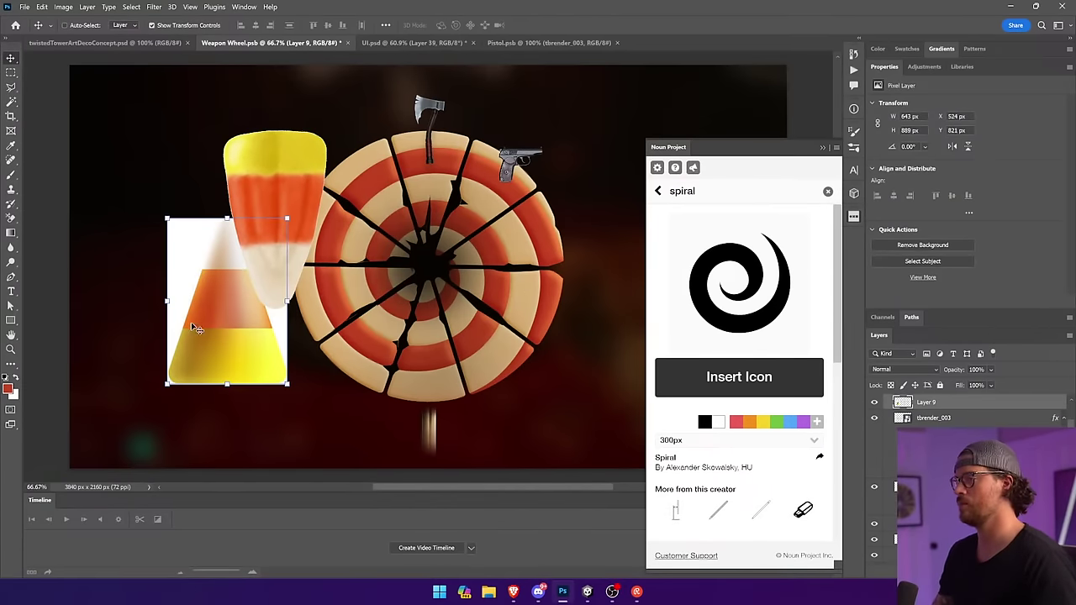
key("Delete")
Duplicate the candy corn, flip the copy upside down, and place it directly below the original with their white tips facing.
left_click_drag(288, 241, 234, 373)
left_click_drag(280, 258, 166, 429)
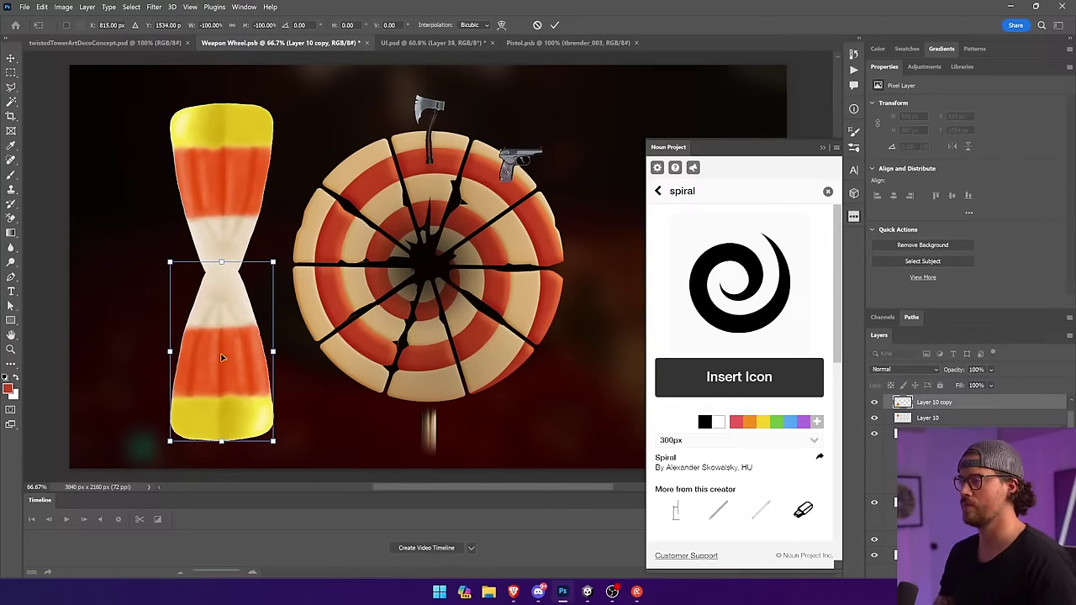
left_click_drag(222, 357, 222, 389)
key("Return")
Duplicate both candy corns, rotate the copied pair 90° into a cross, and delete that copy.
left_click(246, 186, "ctrl+shift")
key("ctrl+j")
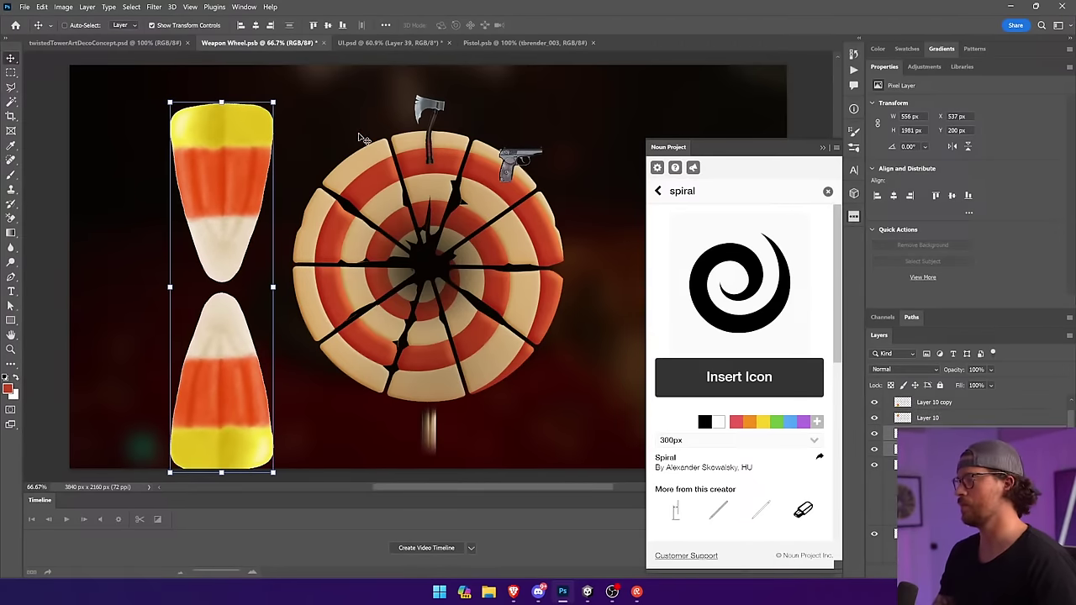
key("ctrl+t")
left_click_drag(280, 96, 420, 335)
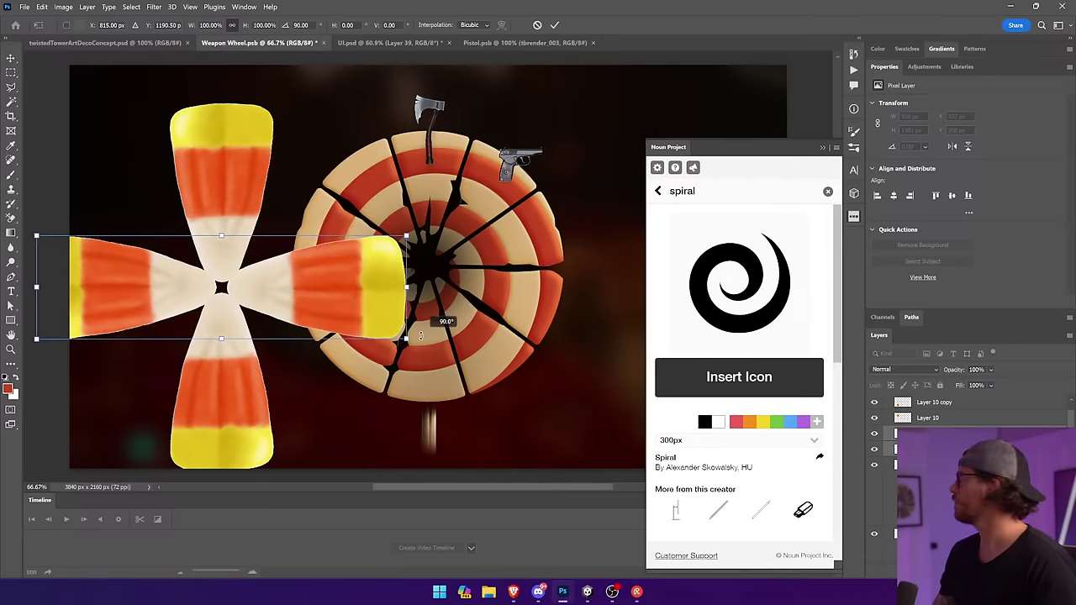
key("Return")
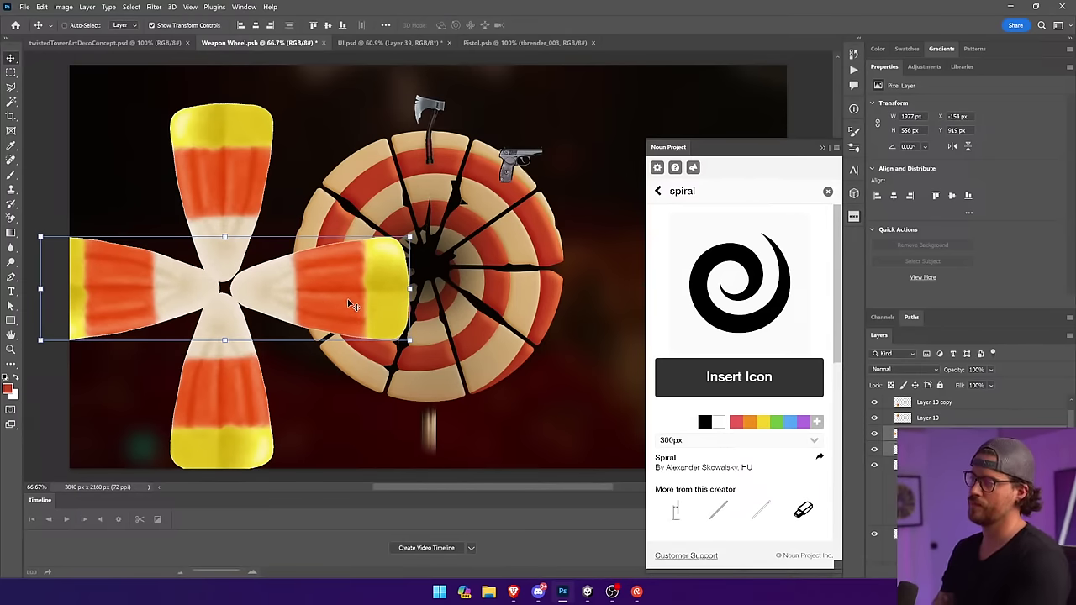
key("Delete")
Narrow the vertical candy corn pair to about 378 px wide and shift it slightly upward.
left_click(211, 373)
key("ctrl+t")
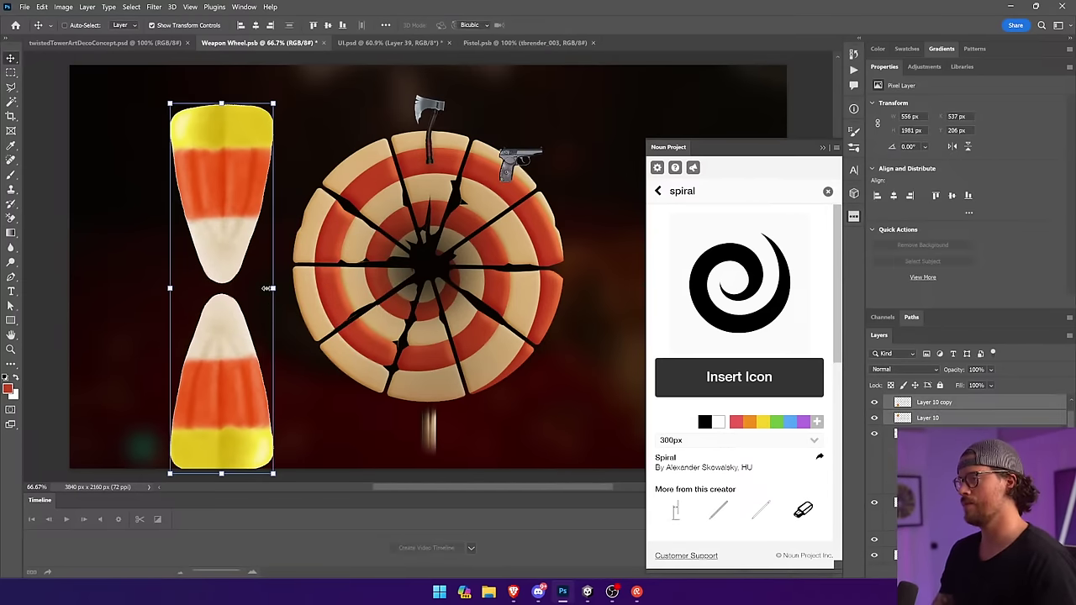
left_click_drag(271, 289, 263, 258)
key("Return")
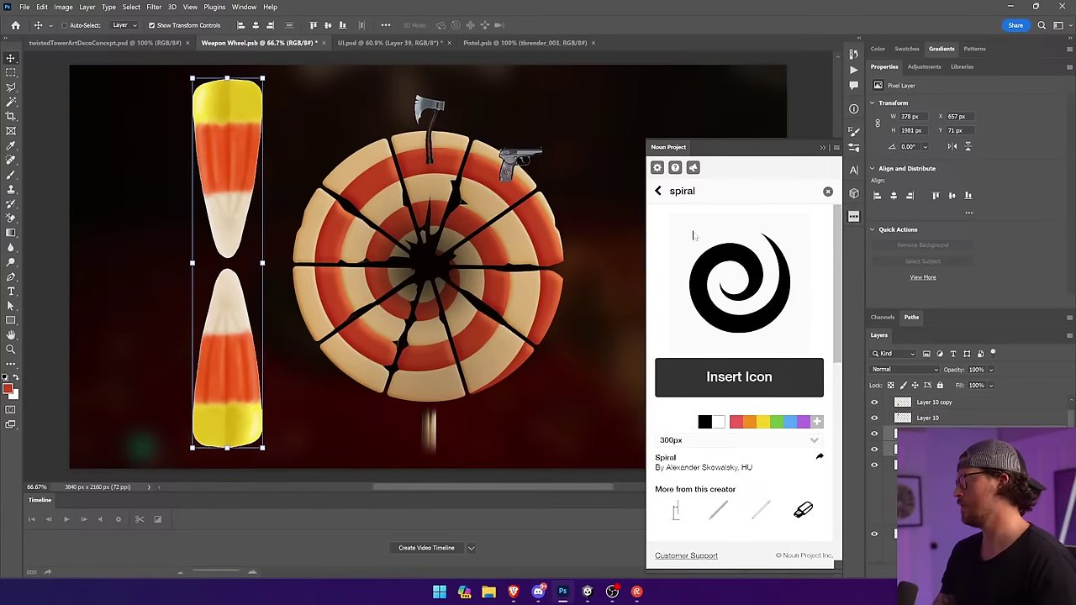
Duplicate the narrowed candy corn pair, and rotate the copy 90° to form a four-armed cross.
key("ctrl+alt+t")
left_click_drag(275, 74, 398, 173)
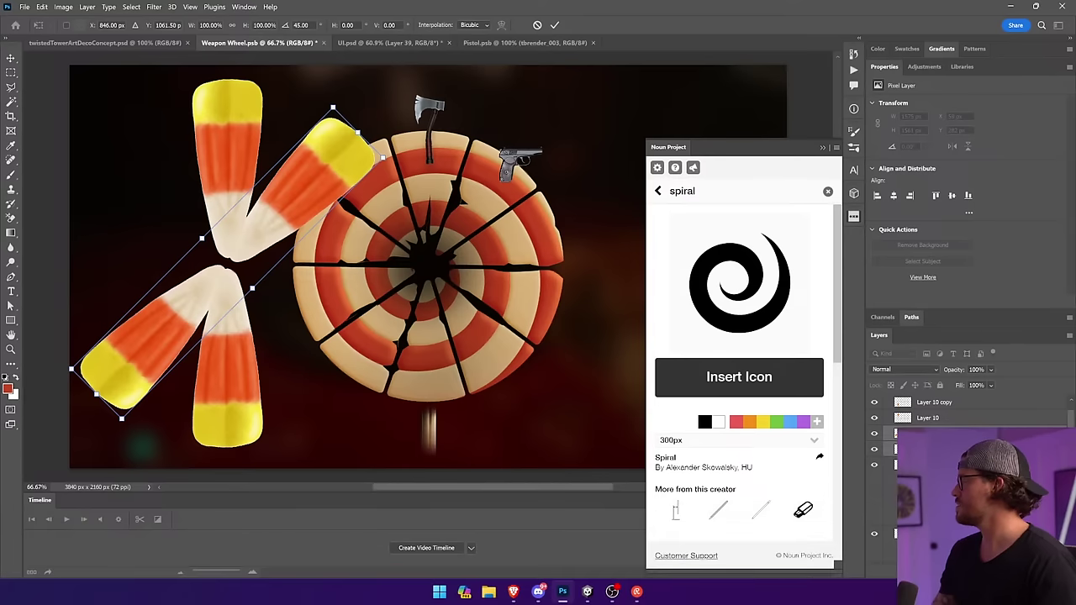
left_click_drag(328, 188, 327, 191)
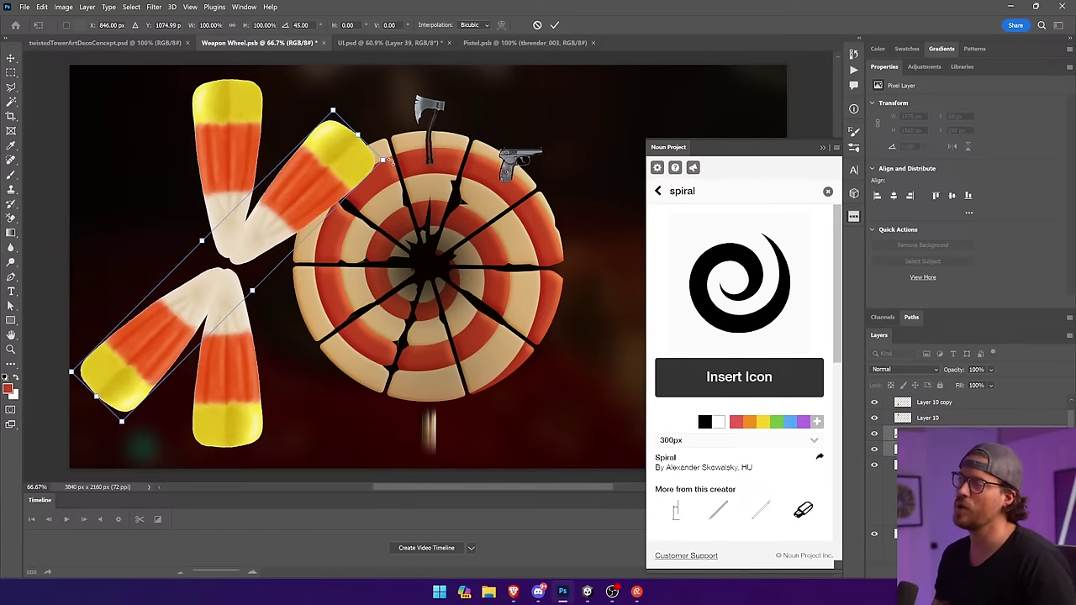
left_click_drag(389, 161, 366, 270)
key("Return")
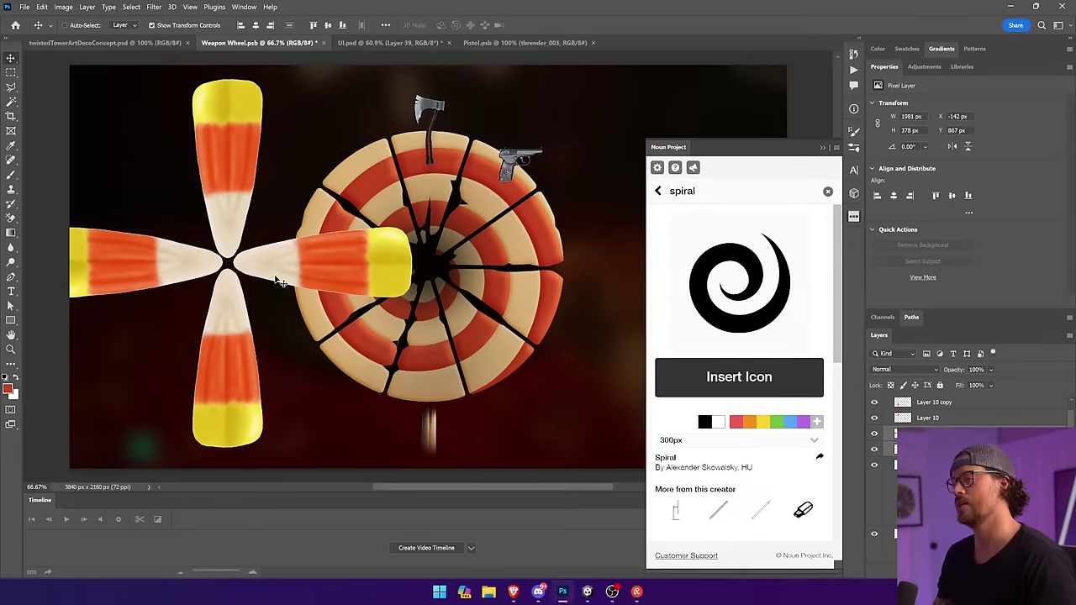
left_click_drag(278, 281, 278, 283)
Duplicate all four candy corn arms and rotate the copies 45° to make an eight-armed wheel.
left_click(238, 326, "ctrl+shift")
left_click(223, 159, "ctrl+shift")
key("ctrl+alt+t")
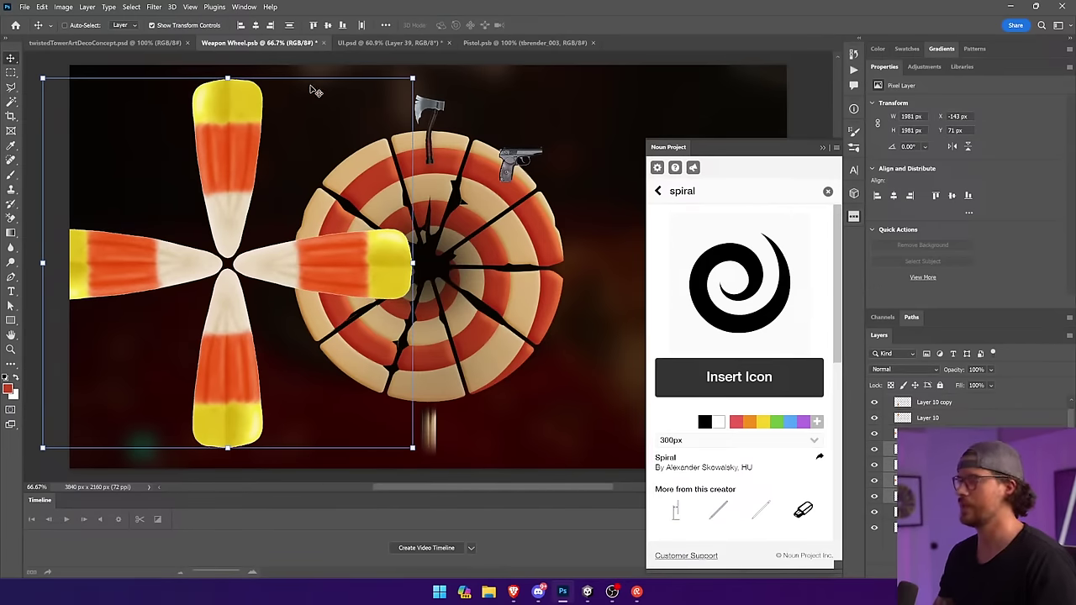
left_click_drag(422, 80, 538, 258)
key("Return")
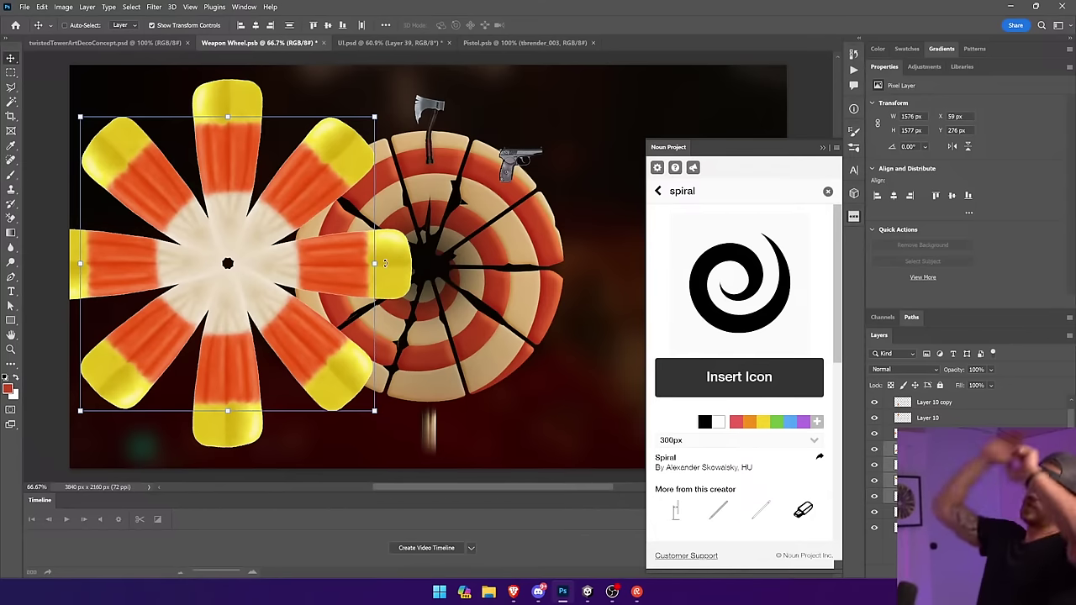
Undo the eight-armed arrangement and remove all the candy corn pieces from the document.
key("ctrl+z")
key("ctrl+z")
key("ctrl+z")
key("ctrl+z")
key("ctrl+z")
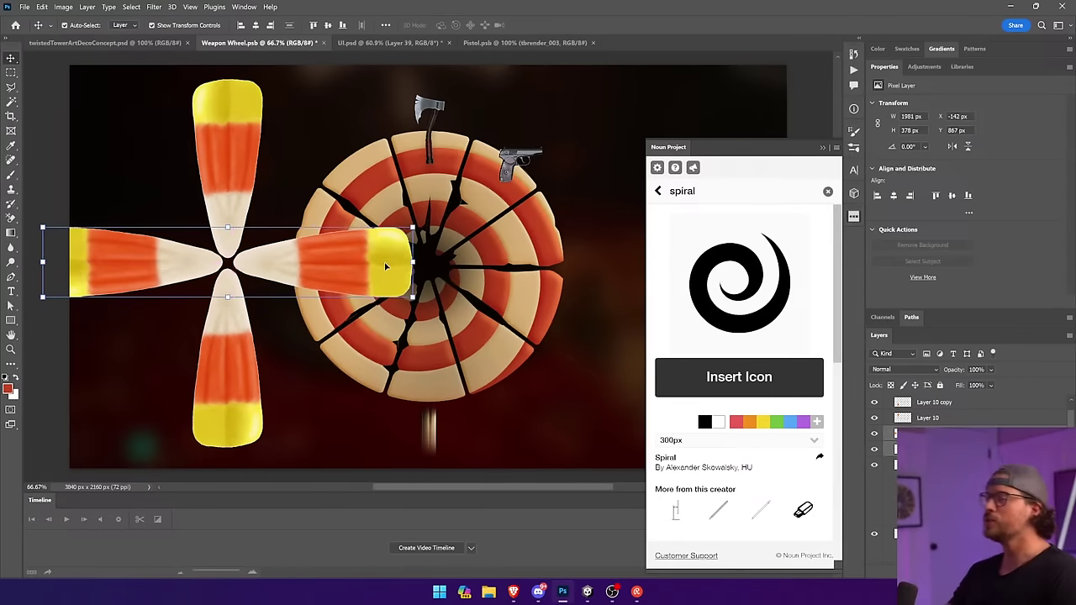
key("Delete")
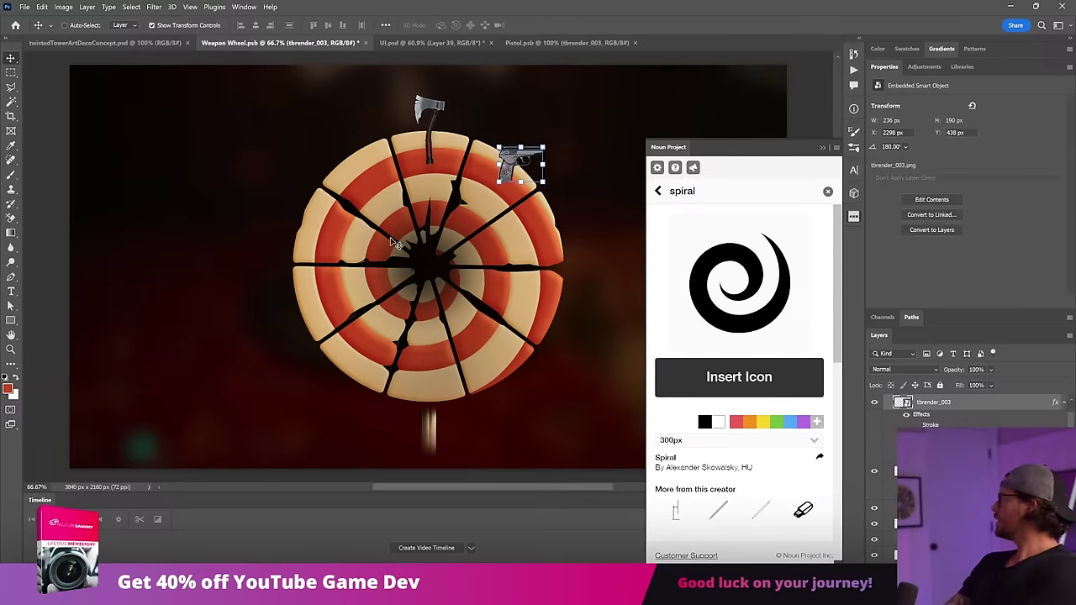
Move the axe slightly lower over the wheel's top segment.
left_click(429, 115, "ctrl")
mouse_move(538, 199)
left_mouse_down()
mouse_move(535, 233)
mouse_move(535, 204)
left_mouse_up()
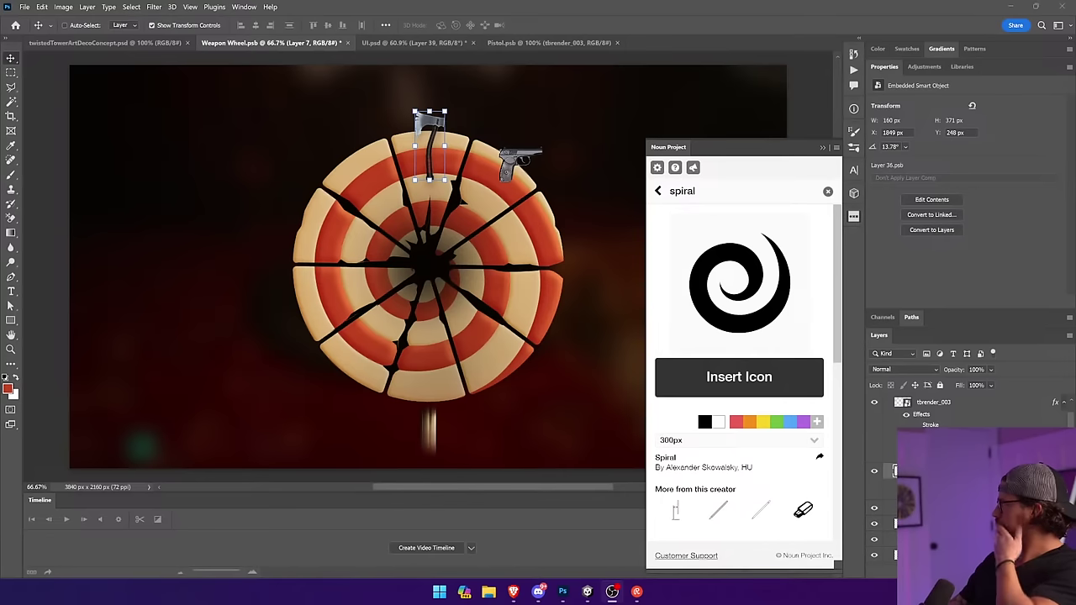
Check the game view in Unity, return to Photoshop, and delete the wheel, axe, pistol and post layers above the Old group.
left_click(559, 339)
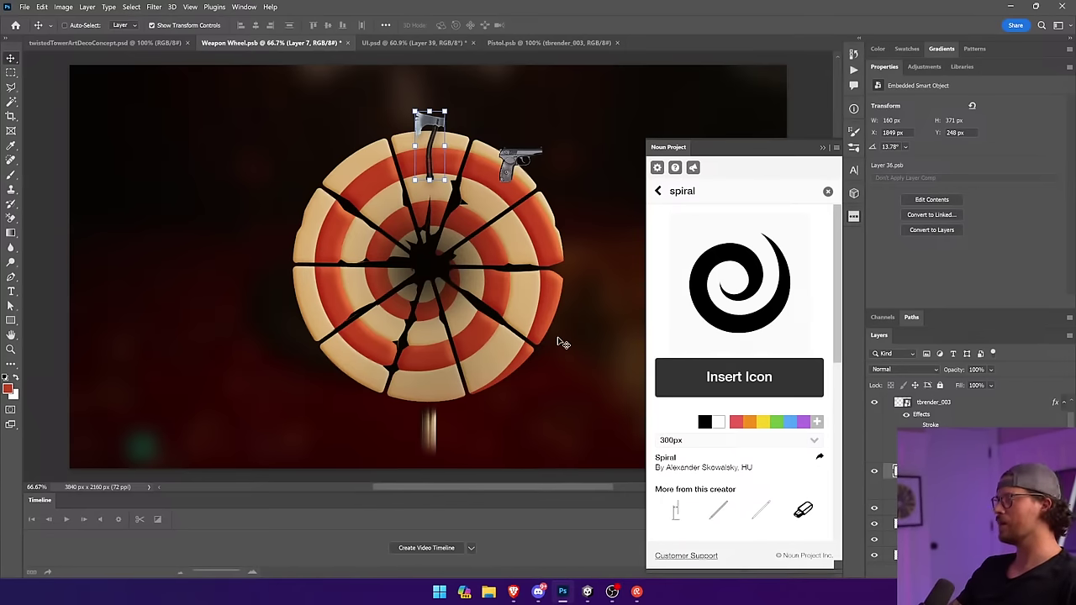
left_click(588, 592)
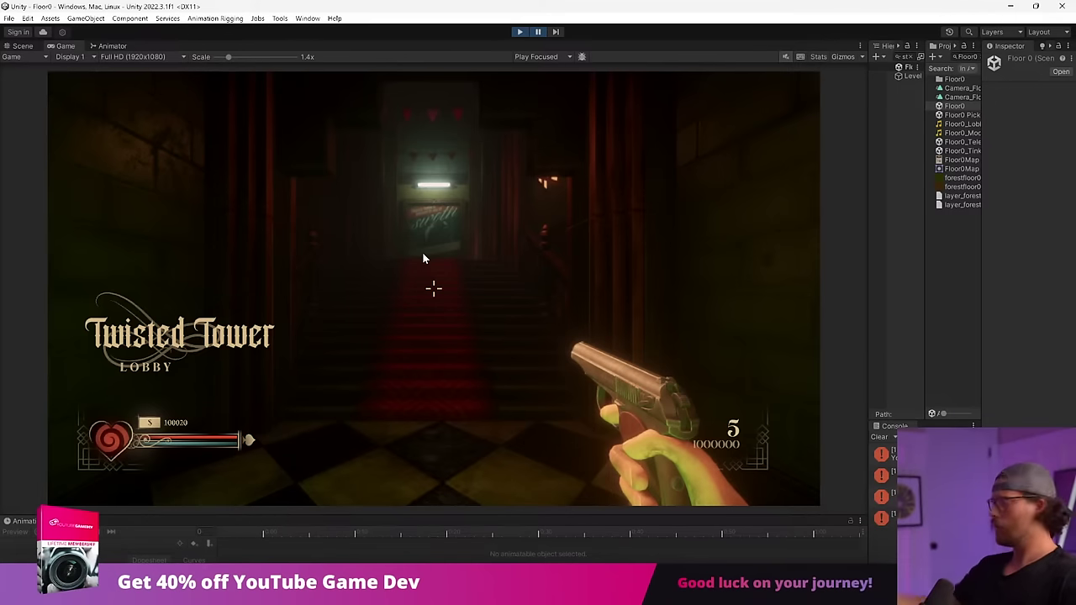
key("alt+Tab")
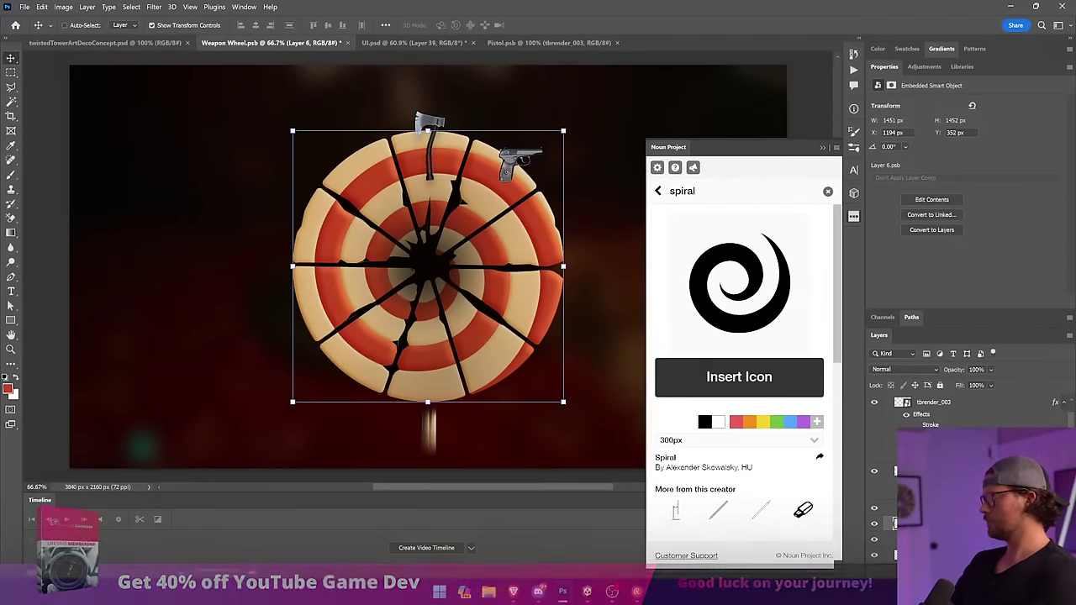
key("Delete")
scroll(968, 496, "down", 2)
left_click(942, 511)
scroll(933, 496, "up", 3)
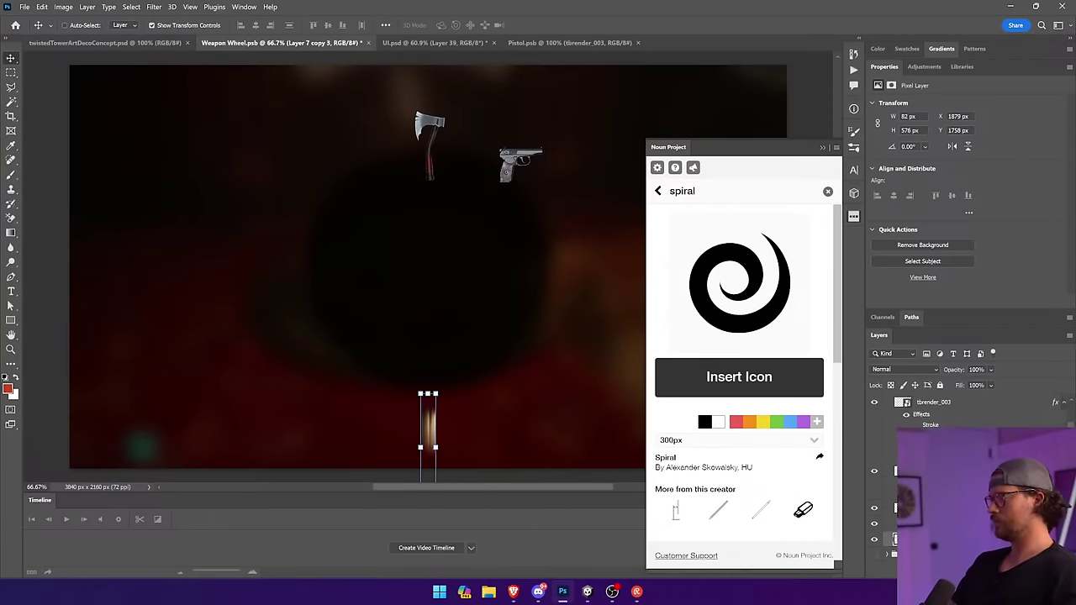
left_click(941, 402, "shift")
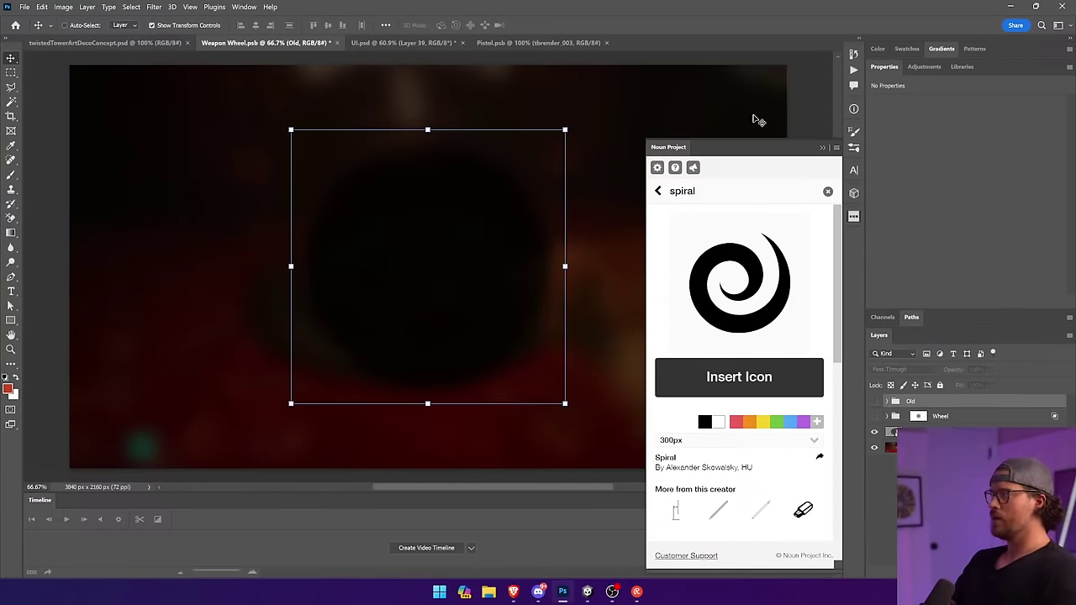
Duplicate the Wheel group, make the copy visible and expand its contents.
left_click(822, 148)
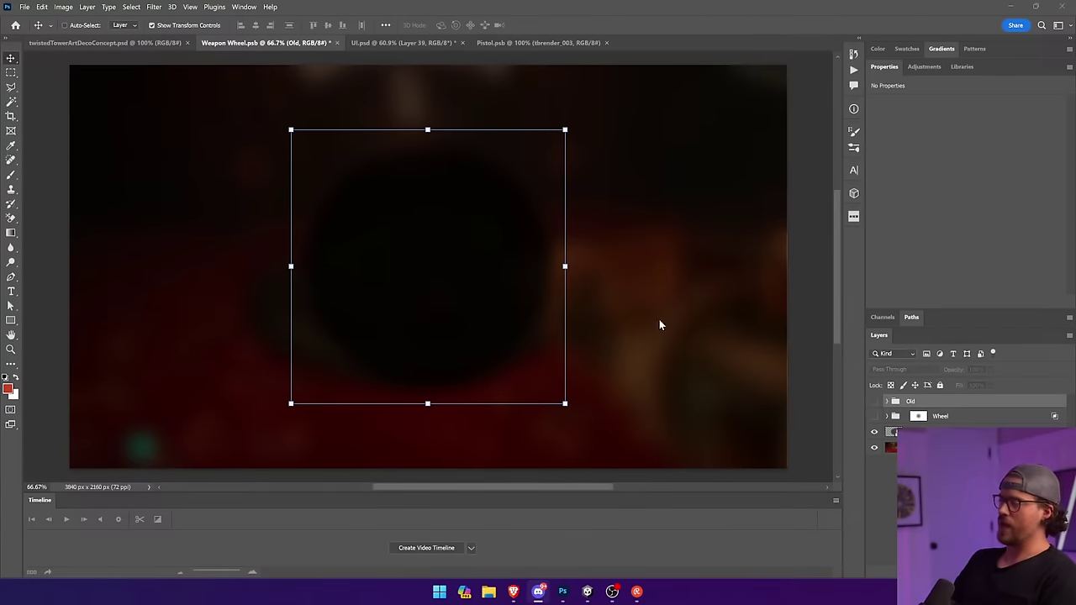
left_click(613, 597)
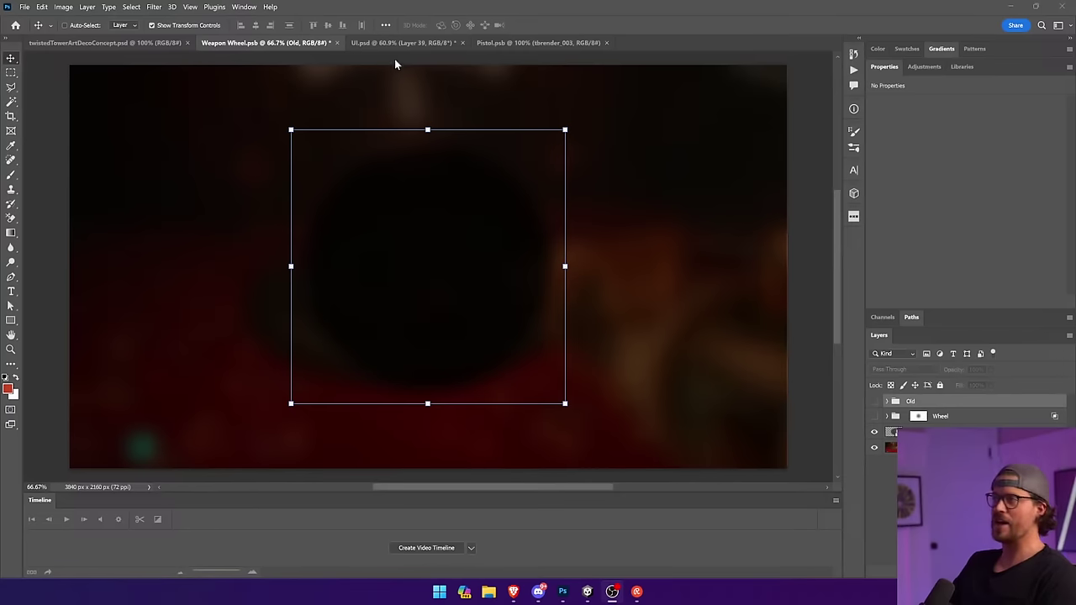
left_click(956, 421)
left_click_drag(956, 423, 953, 410)
left_click(875, 417)
left_click(887, 417)
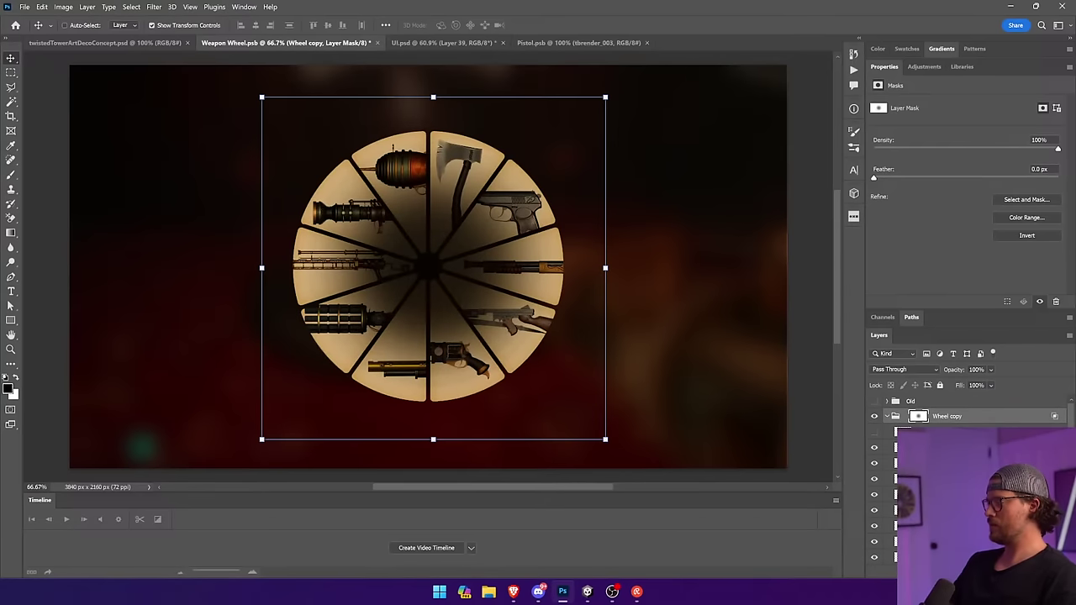
Disable the Wheel copy group's layer mask and convert the group into a single rasterized layer.
left_click(946, 433)
scroll(947, 437, "down", 5)
left_click(947, 509, "shift")
scroll(946, 505, "up", 5)
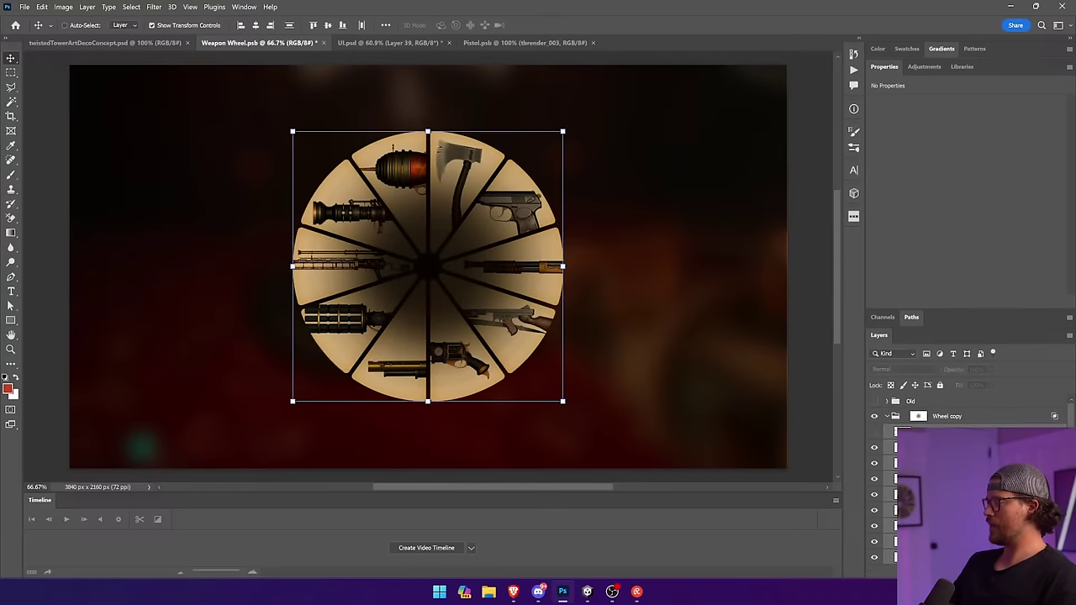
left_click(917, 418, "shift")
left_click(973, 422)
right_click(967, 417)
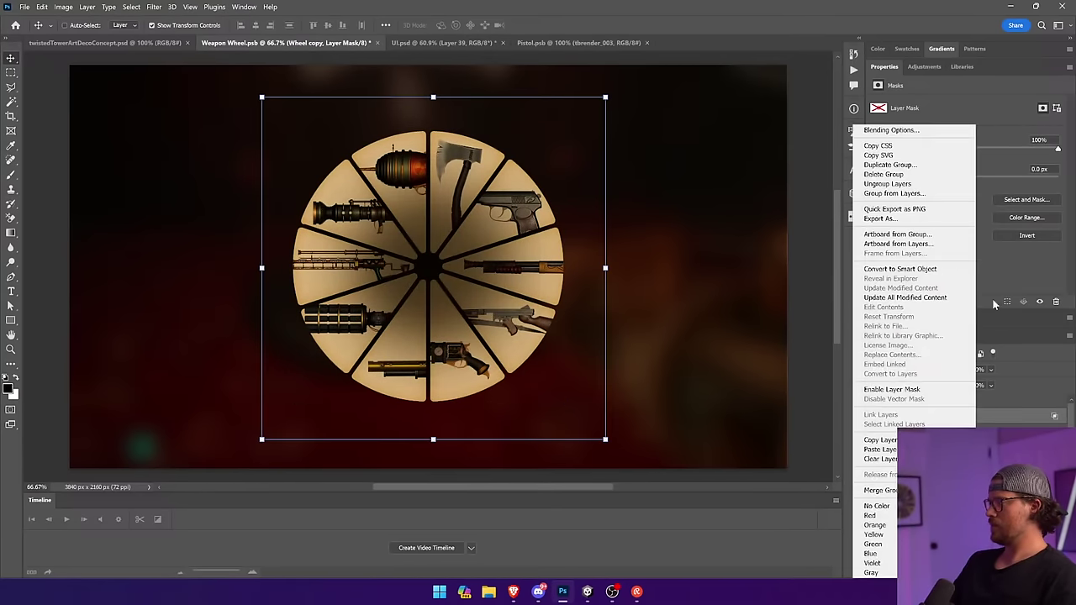
left_click(938, 269)
right_click(959, 417)
left_click(904, 334)
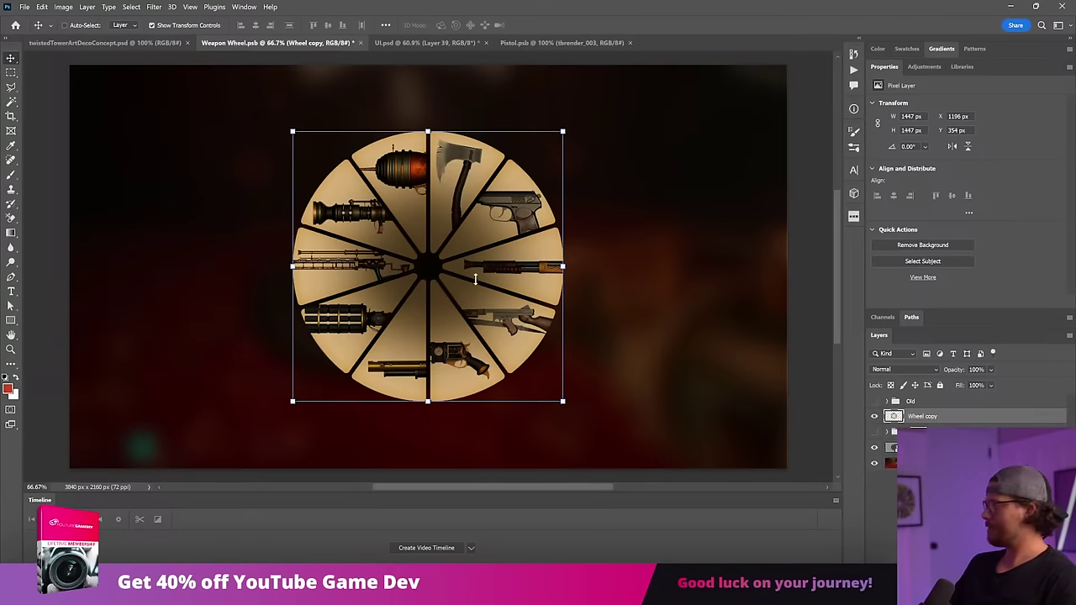
Duplicate the rasterized wheel layer twice and merge all three copies into one layer.
key("ctrl+j")
key("ctrl+j")
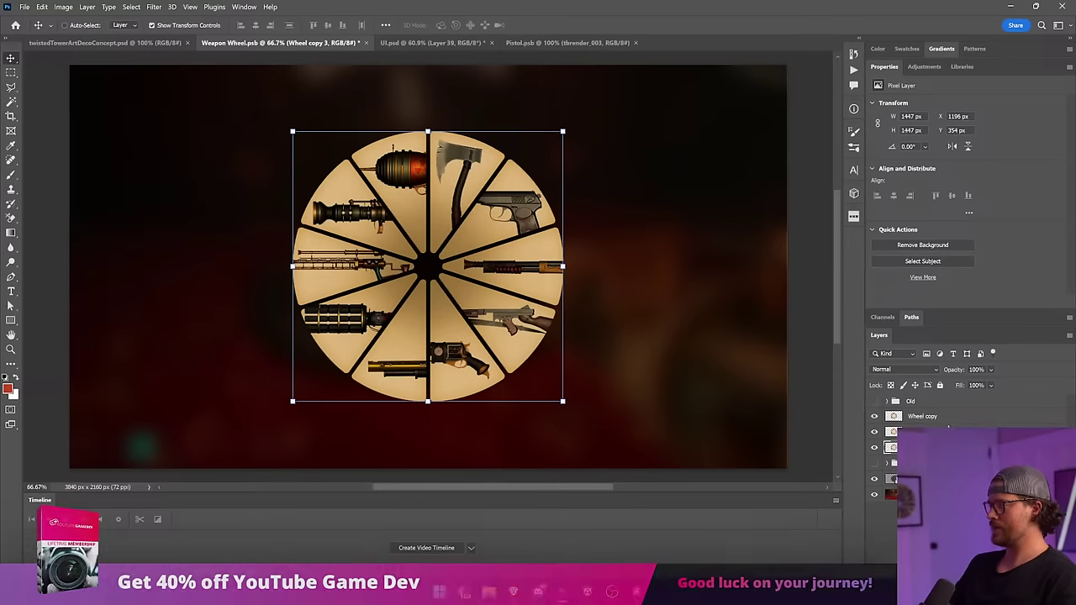
left_click(948, 421, "shift")
right_click(946, 422)
left_click(971, 468)
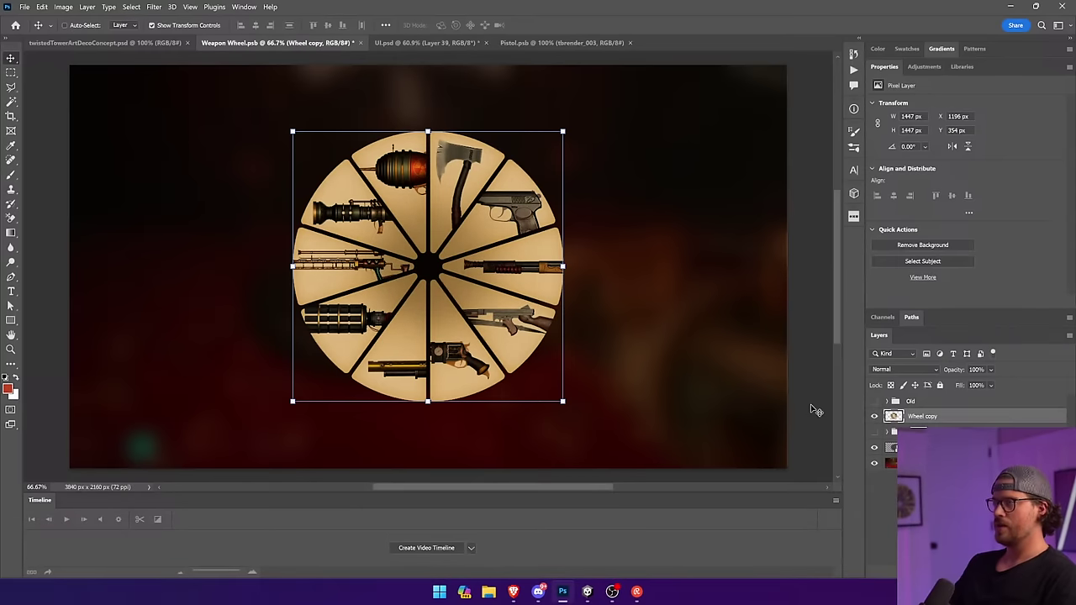
Add a new layer clipped to the wheel and fill it with a tan colour sampled from the wheel's segments.
left_click(1003, 572)
left_click(976, 423, "alt")
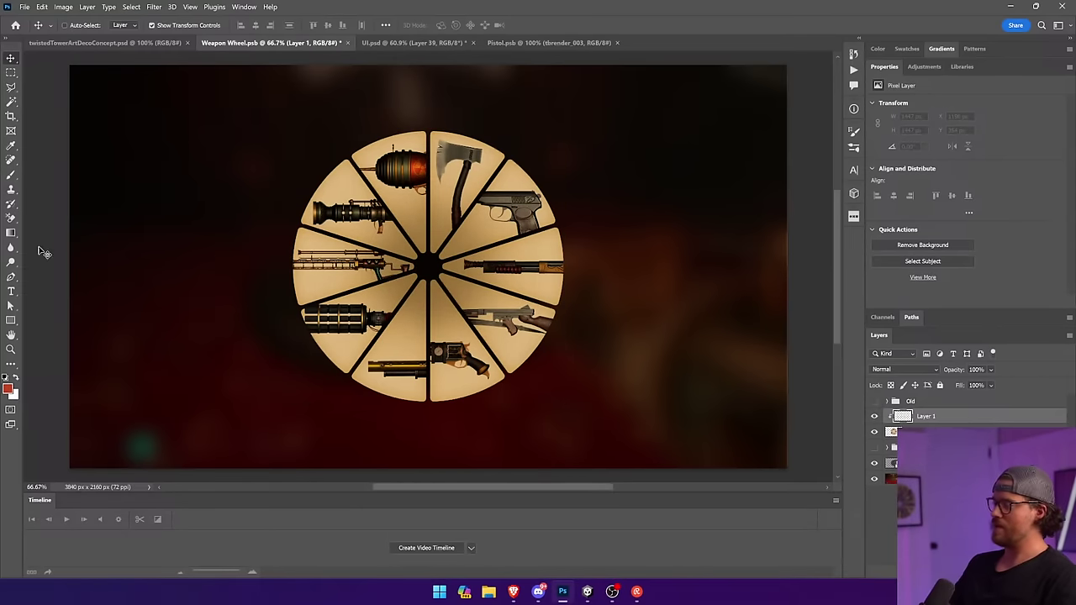
left_click_drag(10, 233, 51, 243)
left_click(7, 390)
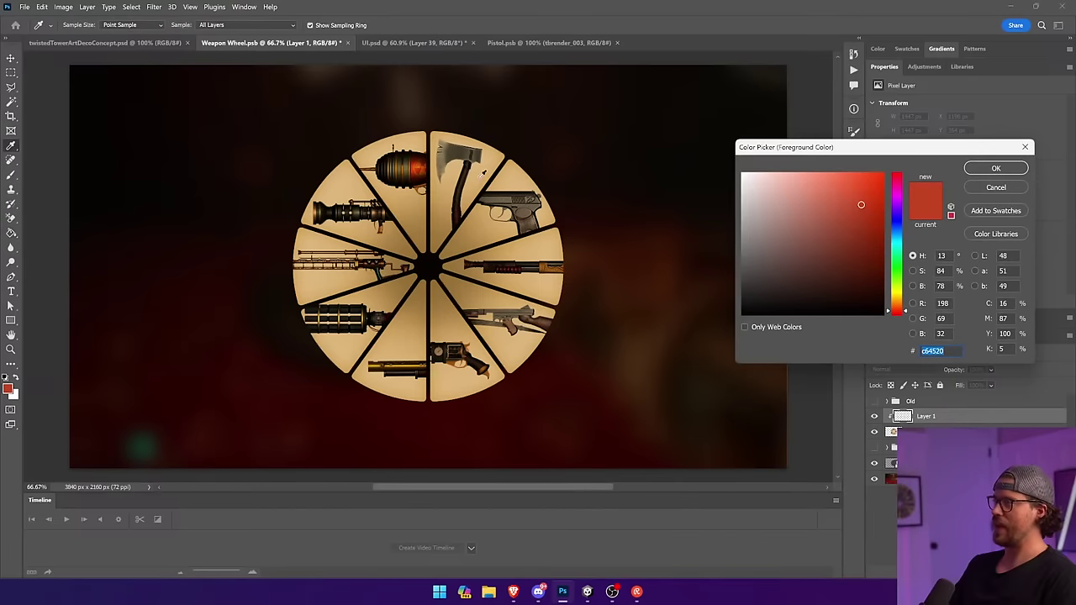
left_click(547, 281)
left_click(994, 171)
left_click(521, 242)
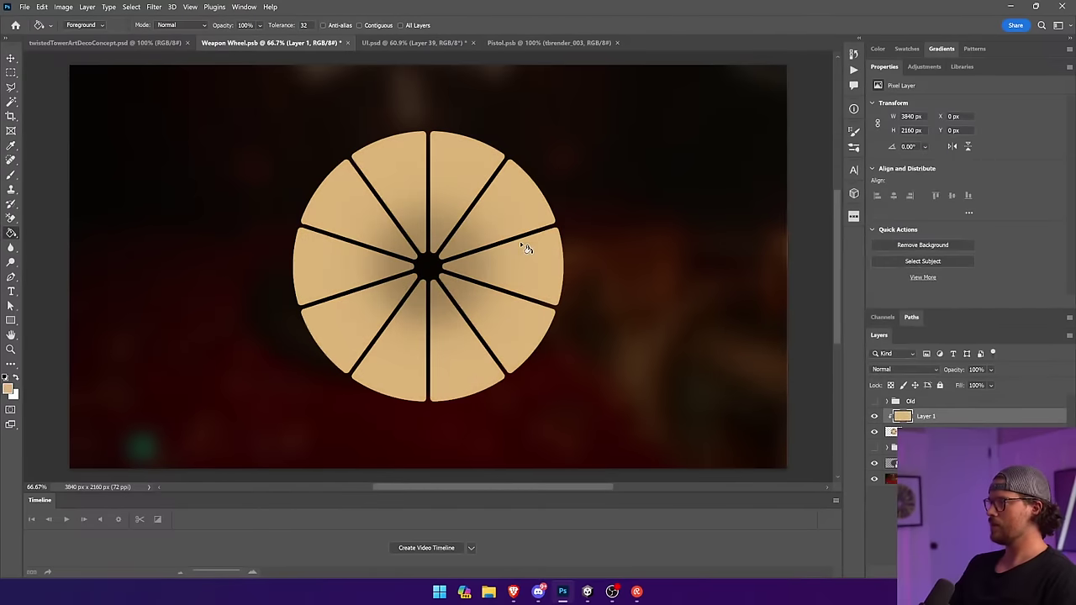
key("v")
left_click(805, 232)
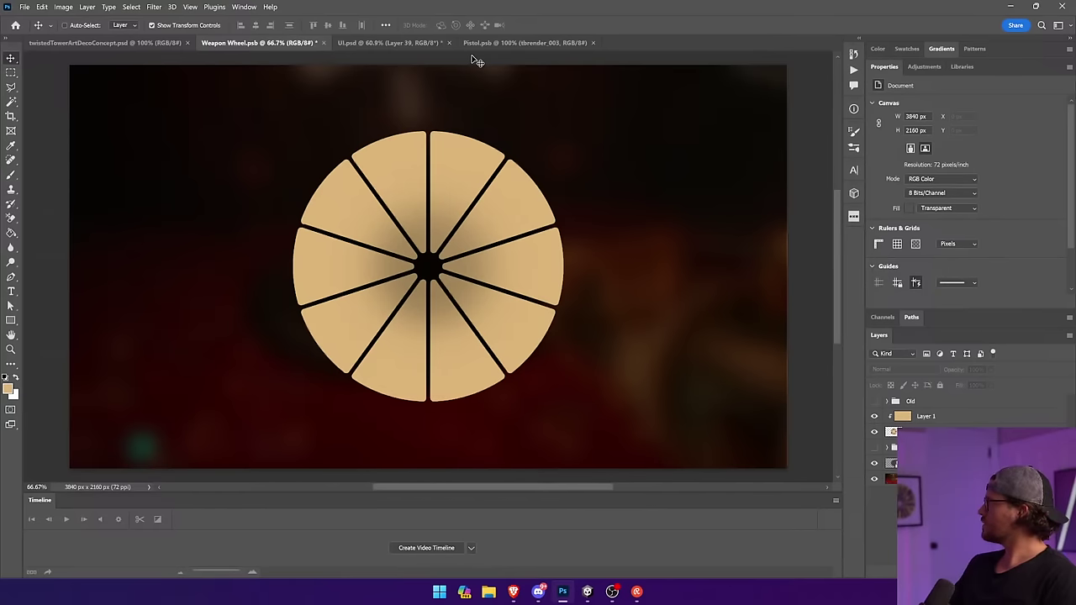
Search the Noun Project icons for "spiral".
left_click(854, 217)
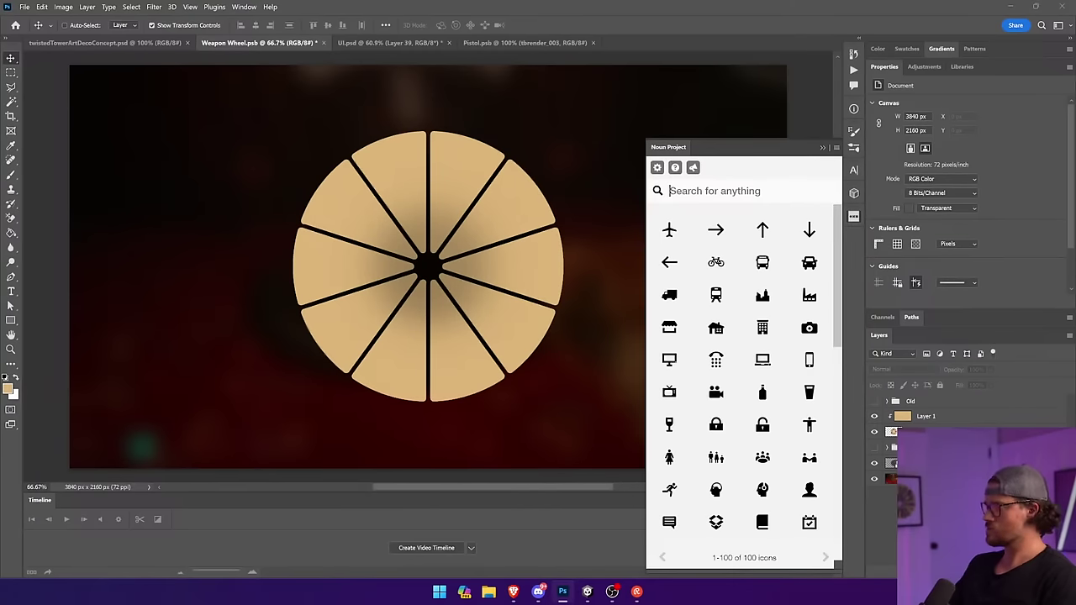
left_click(728, 199)
type("spiral")
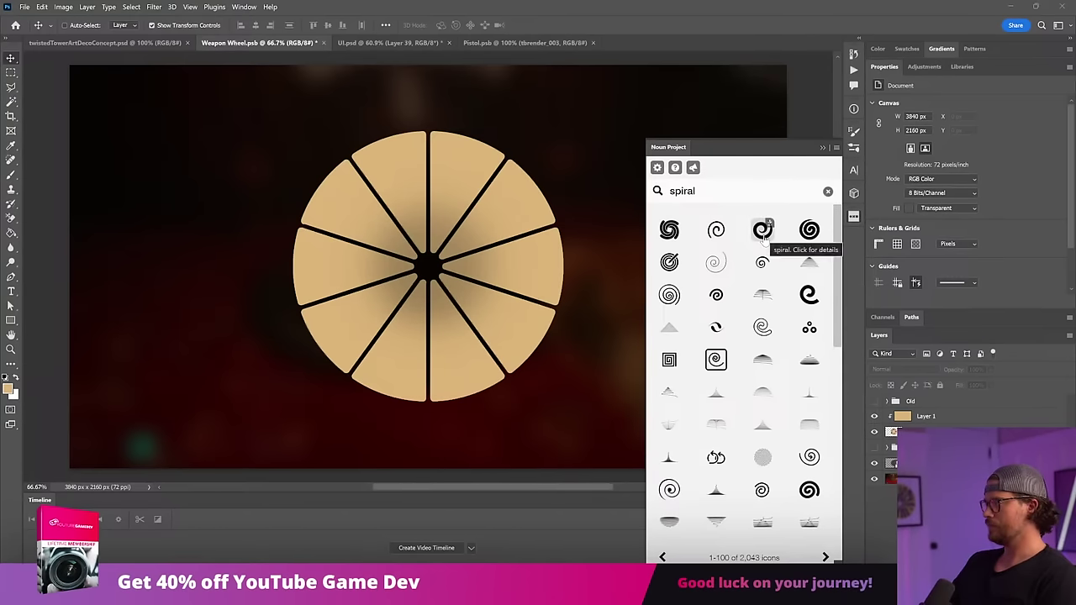
Duplicate the Heart Spiral layer from UI.psd into Weapon Wheel.psb.
left_click(389, 43)
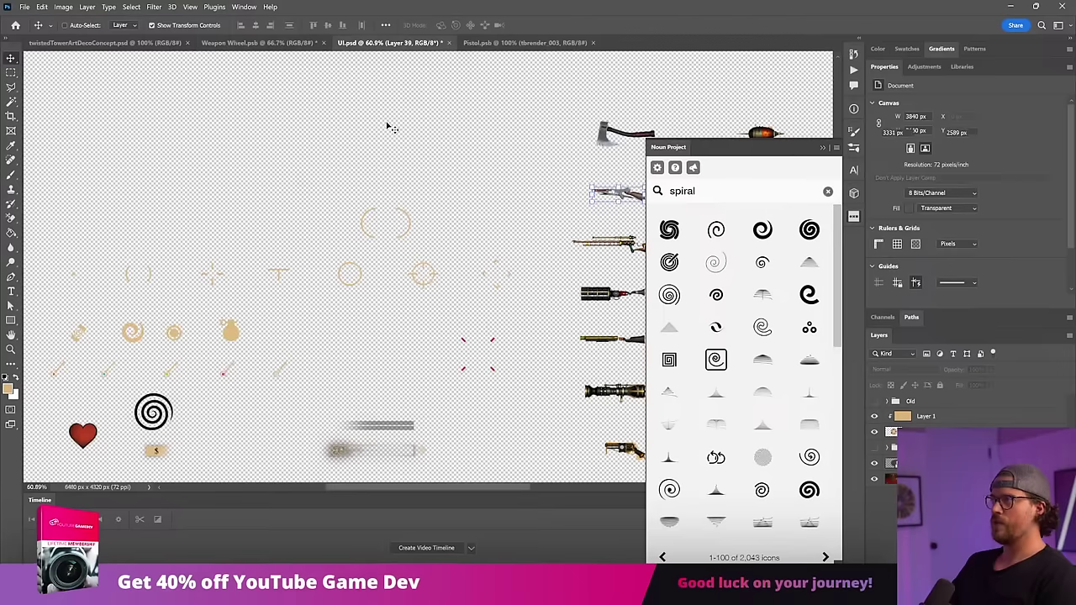
left_click(172, 410)
right_click(988, 408)
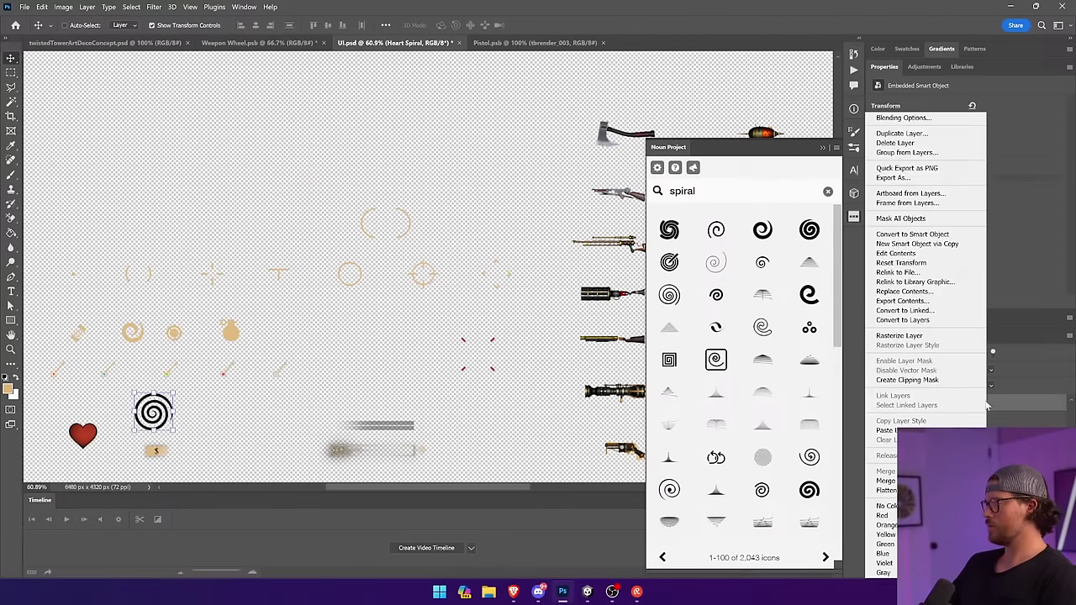
left_click(917, 136)
left_click(552, 206)
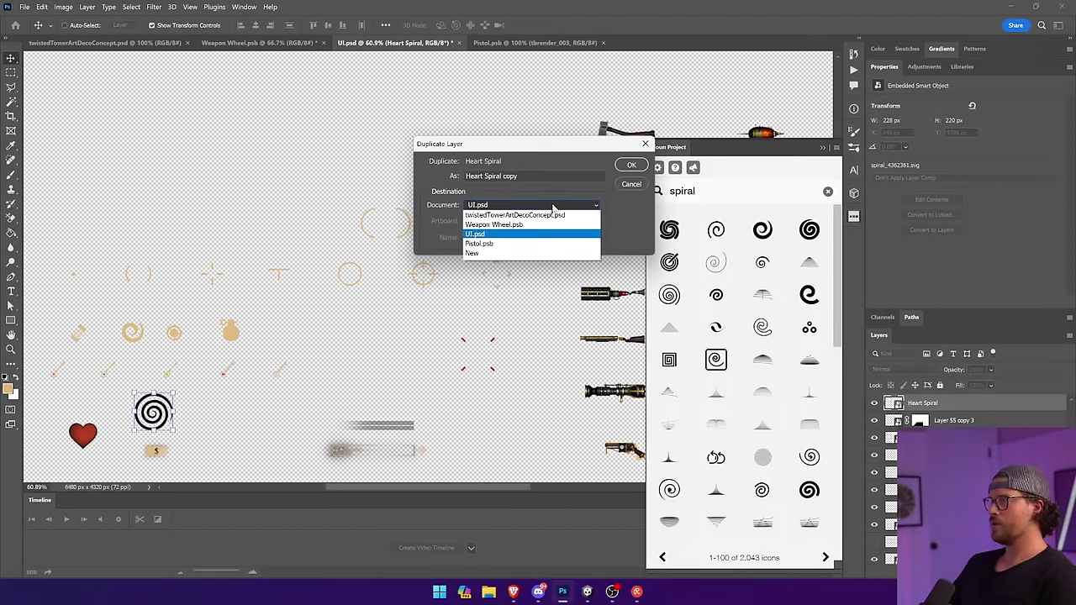
left_click(547, 225)
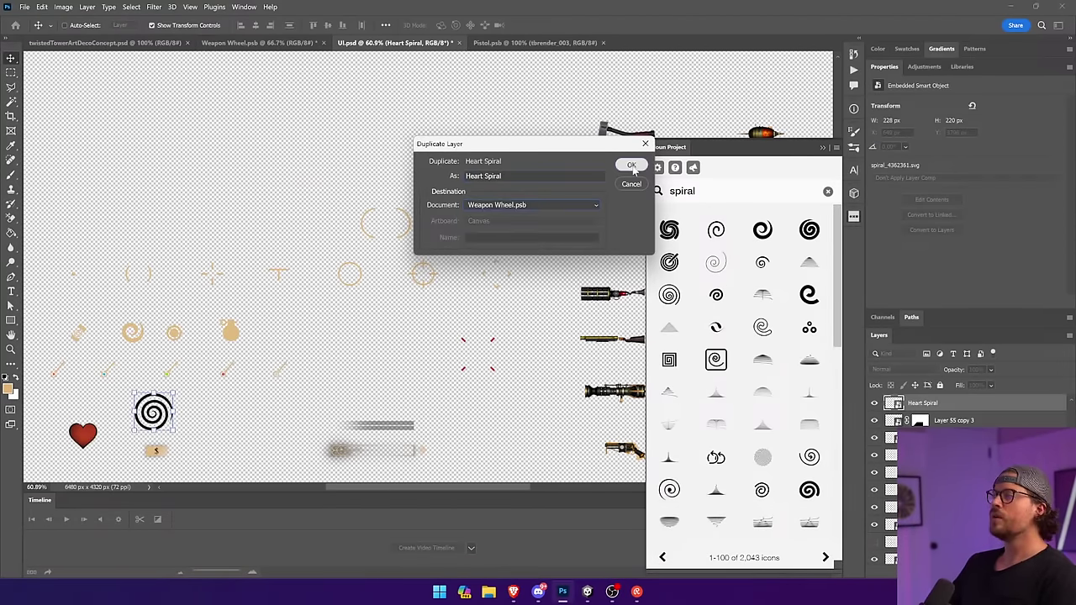
left_click(631, 165)
In Weapon Wheel.psb, enlarge the spiral over the wheel to about 1485 × 1433 px and clip it to the wheel below the Old group.
left_click(261, 43)
left_click_drag(448, 256, 630, 108)
left_click(373, 319)
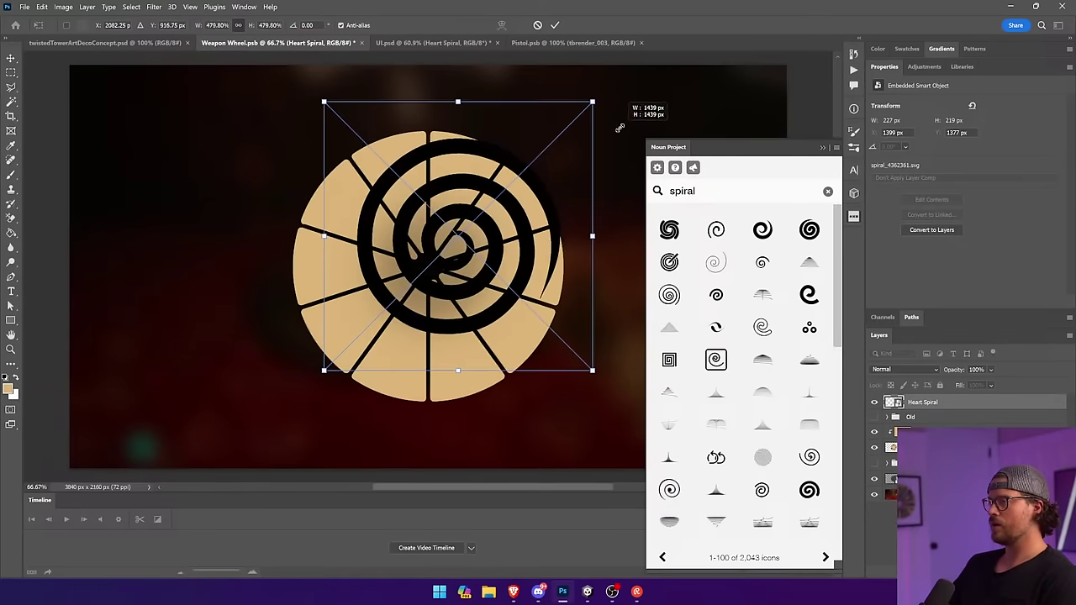
left_click_drag(543, 206, 488, 257)
left_click_drag(539, 160, 641, 85)
left_click_drag(524, 200, 502, 211)
left_click_drag(600, 256, 633, 244)
key("Return")
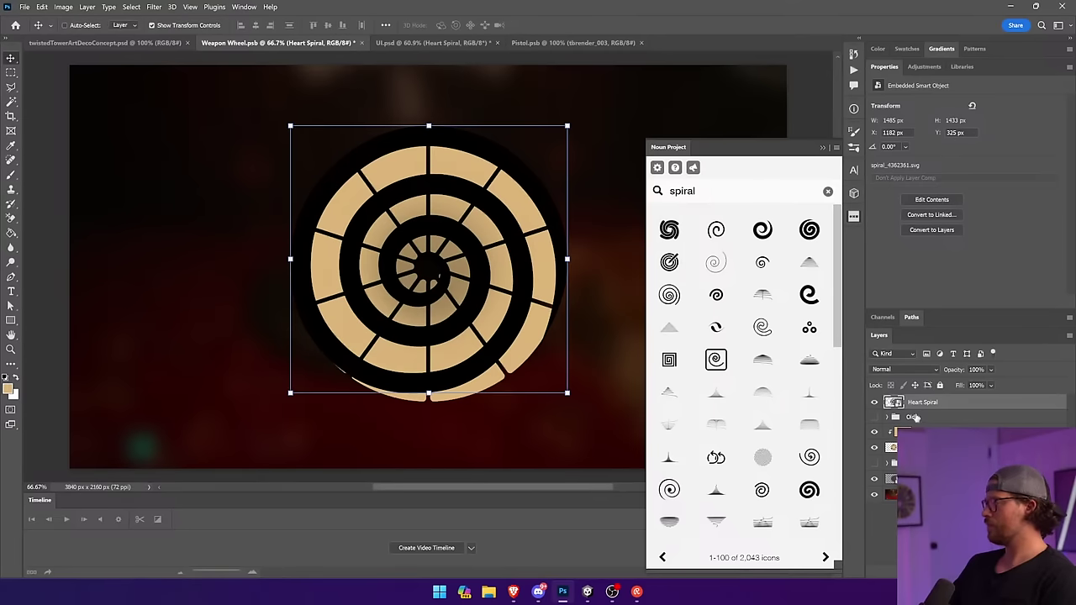
left_click_drag(921, 406, 928, 424)
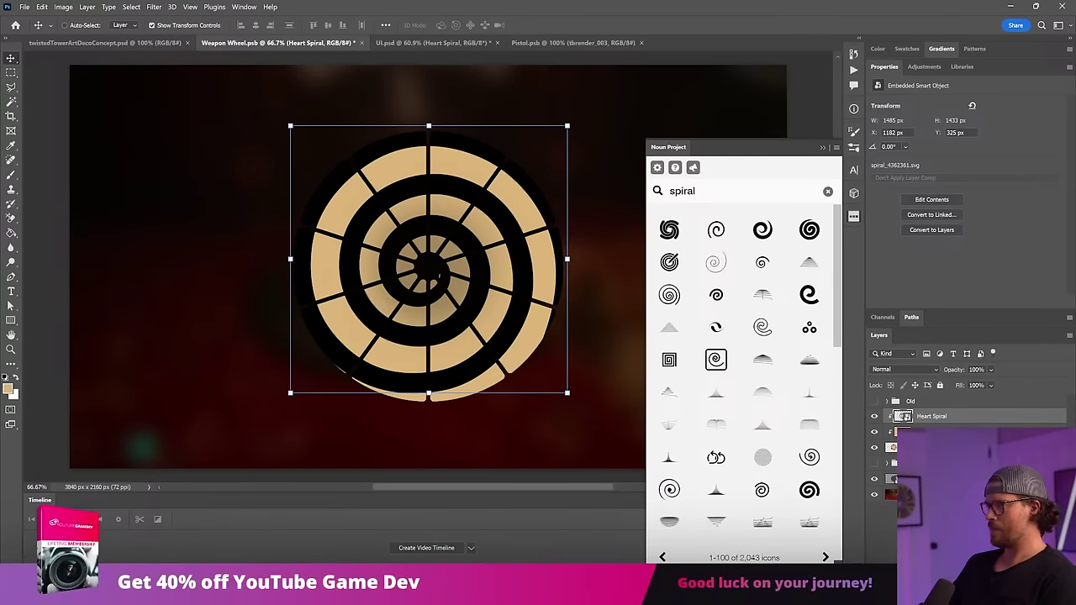
Sample the heart's red in UI.psd as the foreground colour and return to Weapon Wheel.psb.
left_click(429, 43)
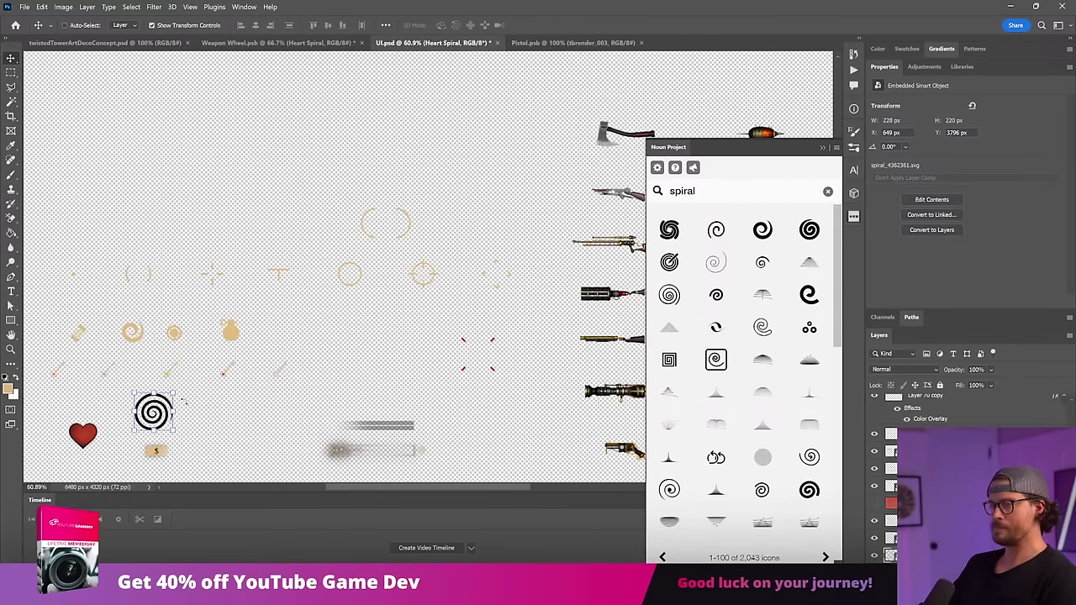
key("i")
left_click(82, 433)
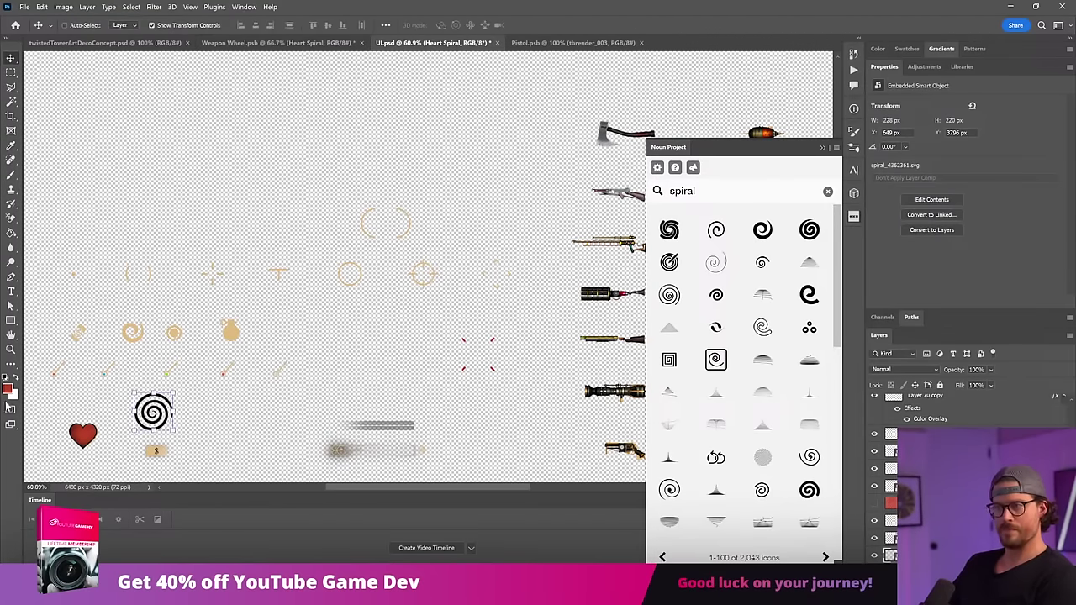
left_click(8, 388)
left_click(1007, 168)
left_click(248, 43)
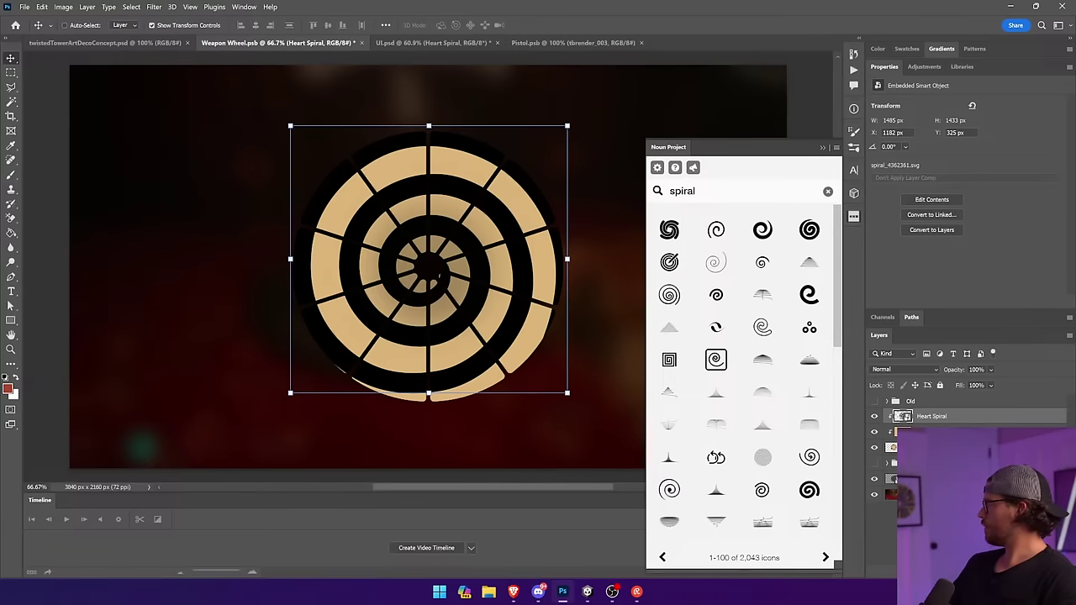
Give the Heart Spiral layer a red Color Overlay and set the layer's opacity to 38%.
left_click(954, 515)
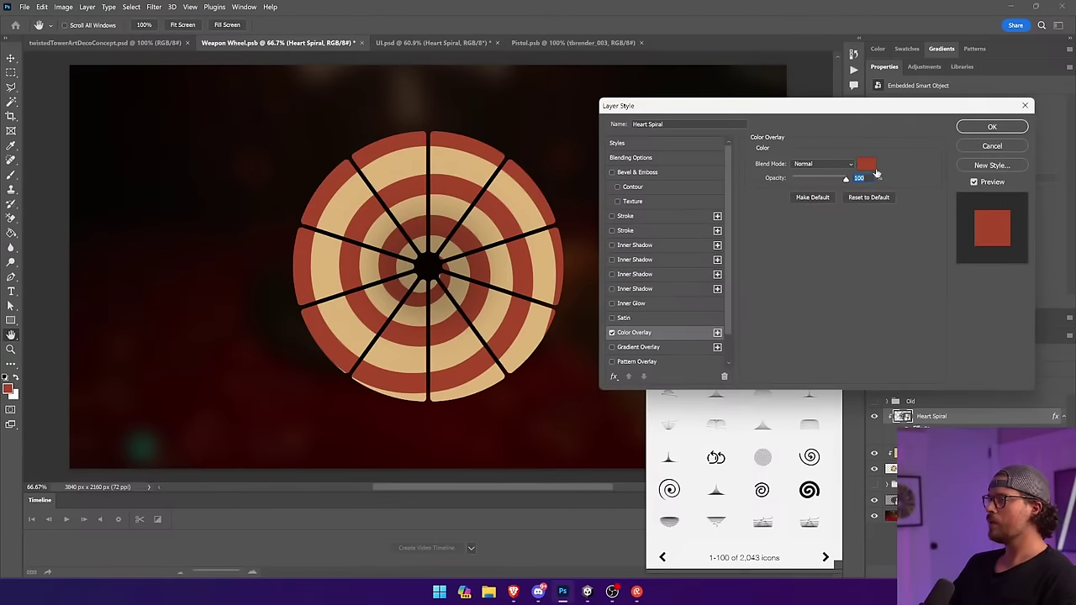
left_click(994, 129)
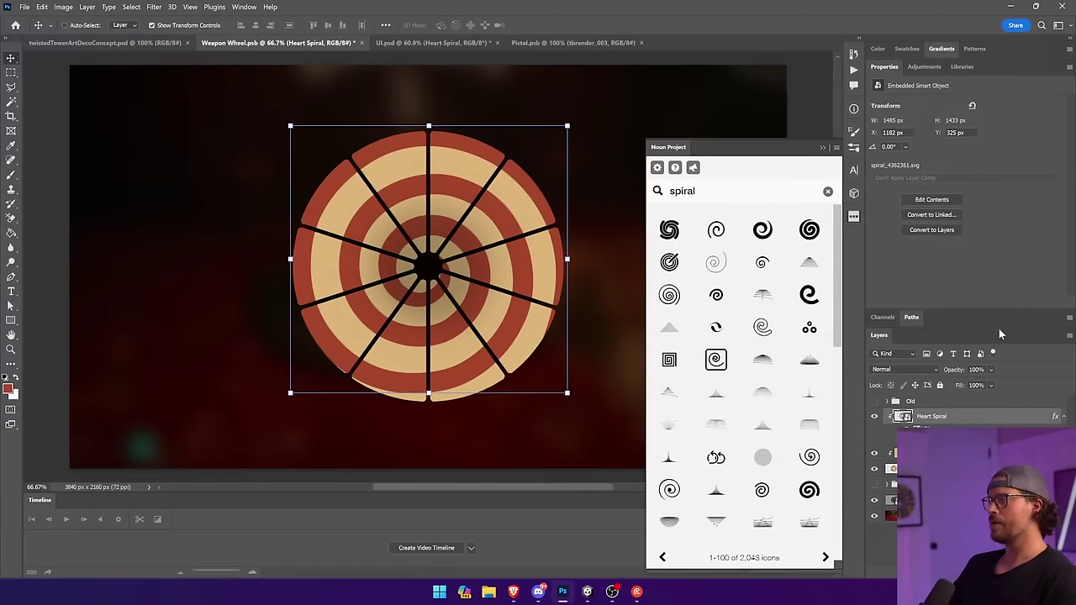
left_click(991, 371)
left_click_drag(991, 378, 991, 386)
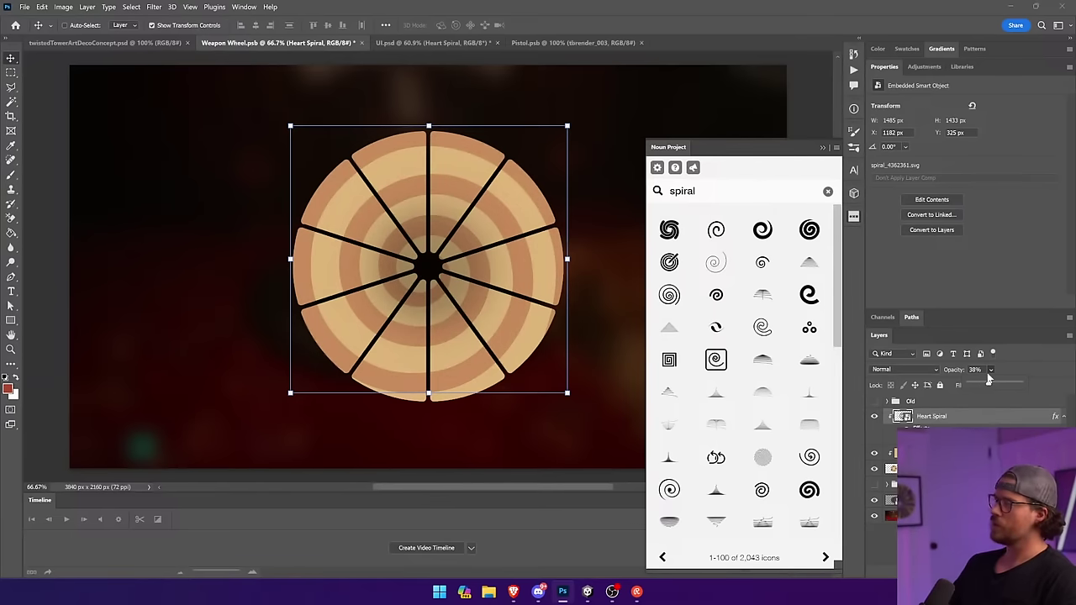
Add a clipped layer beneath the spiral and paint a soft white glow over the wheel's centre with a 1300 px brush.
left_click(938, 453)
left_click(1045, 572)
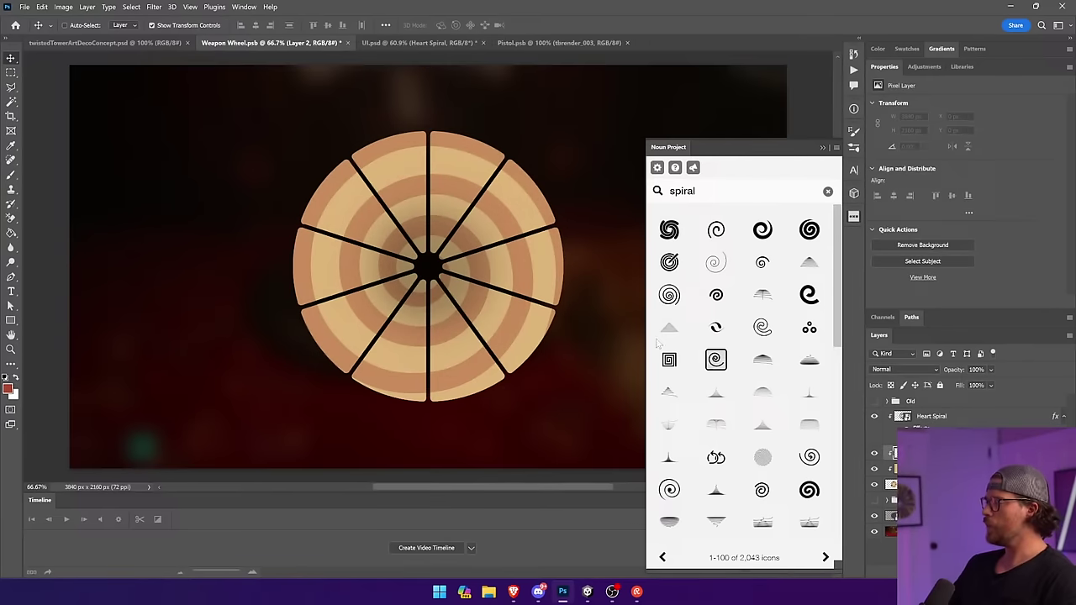
left_click(10, 175)
left_click(15, 379)
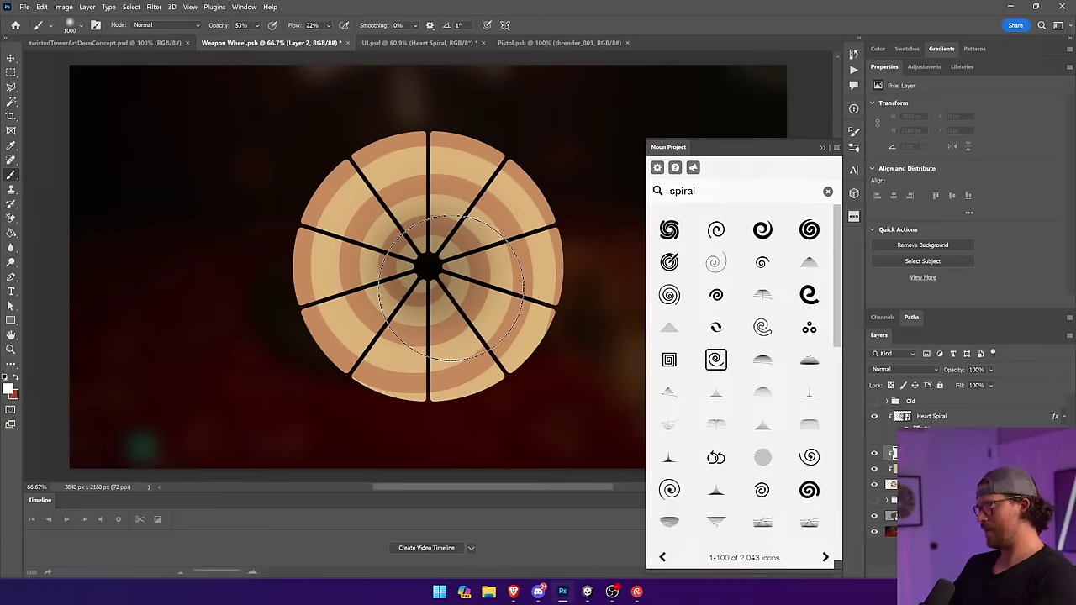
key("bracketright")
key("bracketright")
key("bracketright")
left_click(433, 269)
left_click(429, 271)
left_click(427, 272)
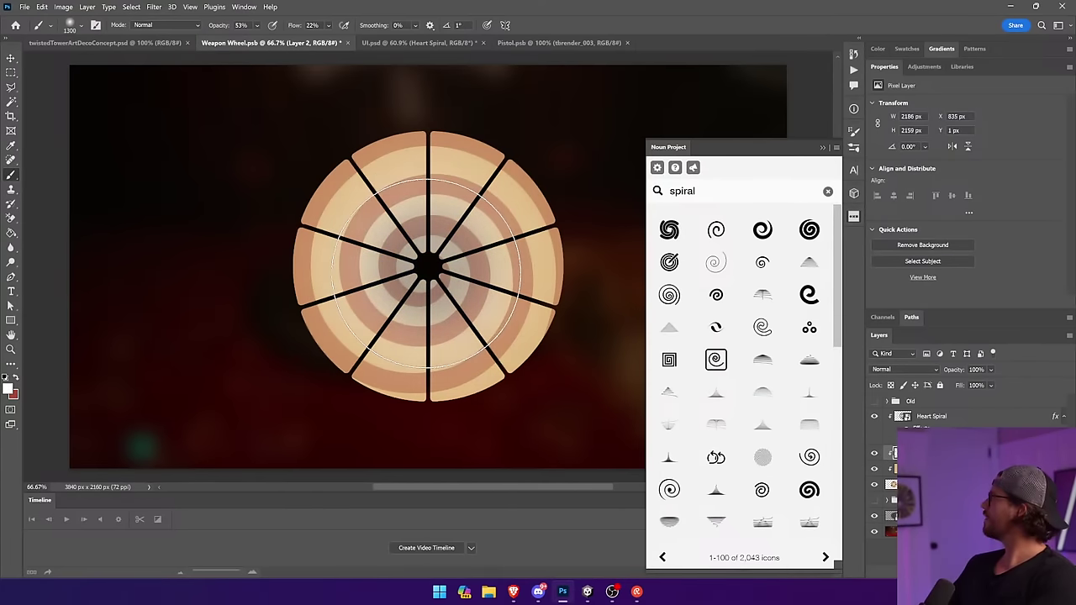
Set the white glow layer's blend mode to Overlay and hide the layer.
left_click(904, 369)
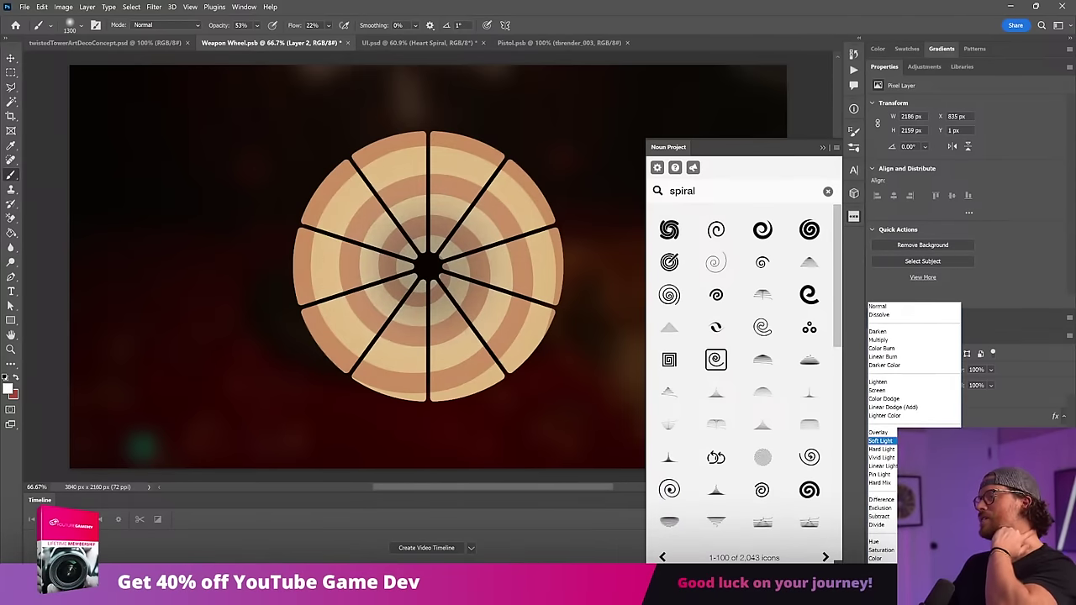
left_click(878, 432)
left_click(874, 452)
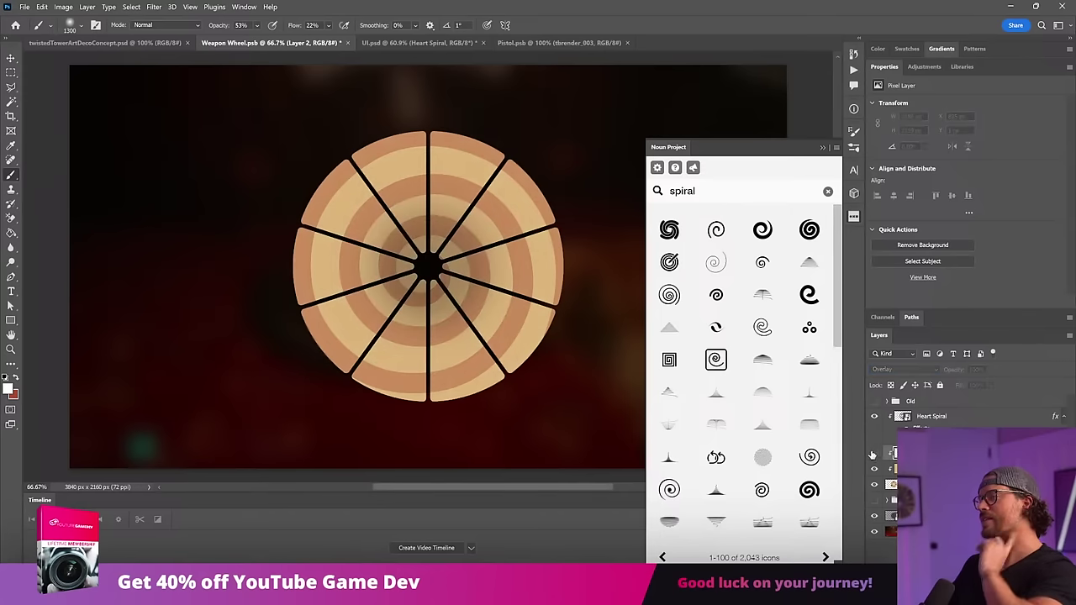
Set the Heart Spiral layer's opacity to 100% and add a layer mask to it.
left_click(967, 417)
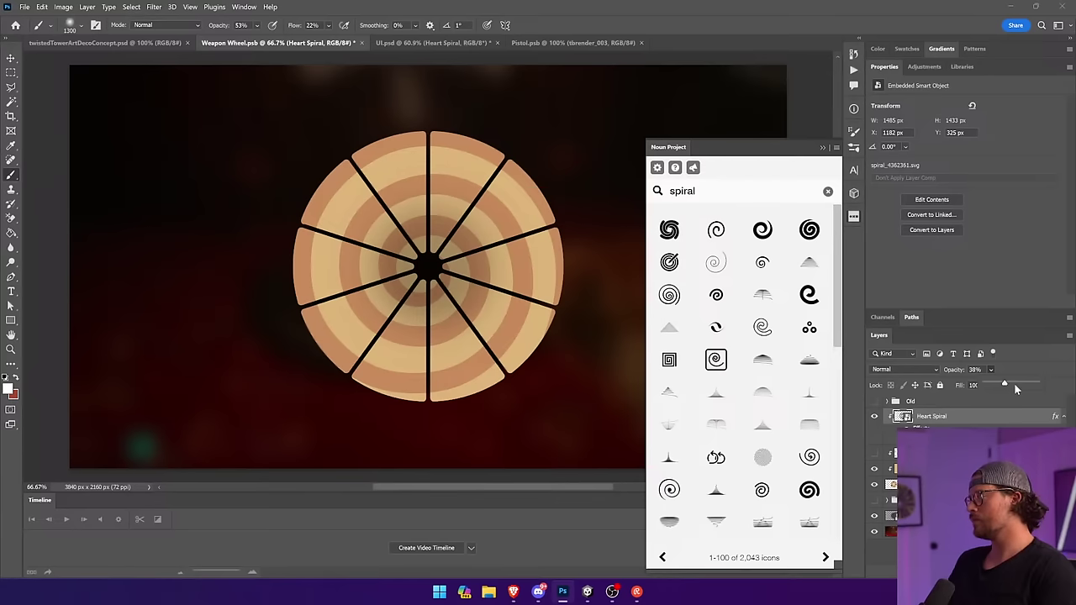
left_click_drag(1016, 389, 1040, 386)
left_click(991, 572)
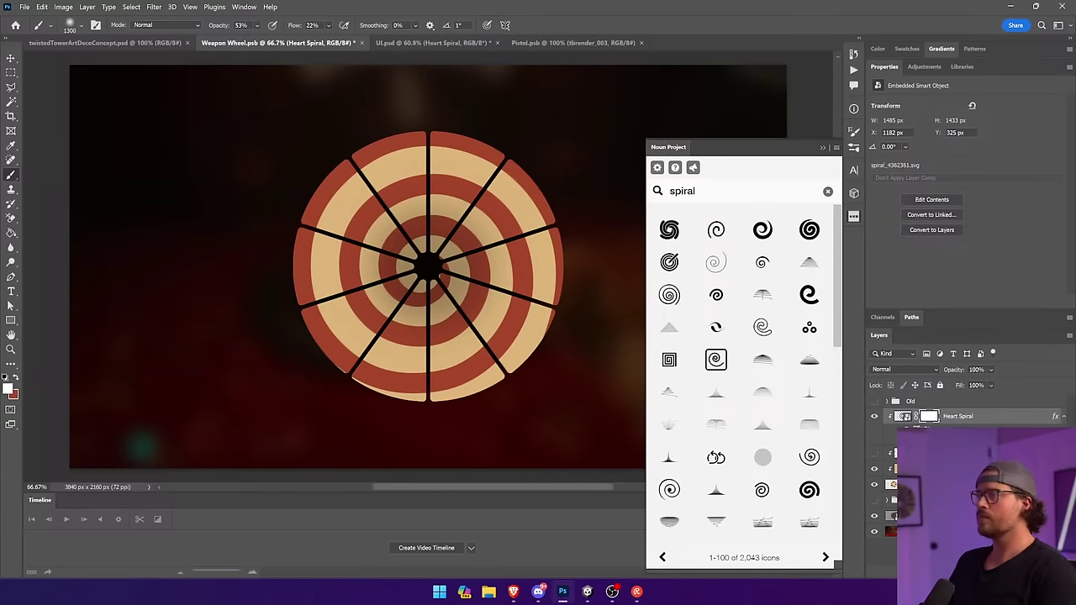
Try fading the Heart Spiral by painting black on its mask with a 1300 px brush at 75% opacity, and delete the mask.
left_click(431, 263)
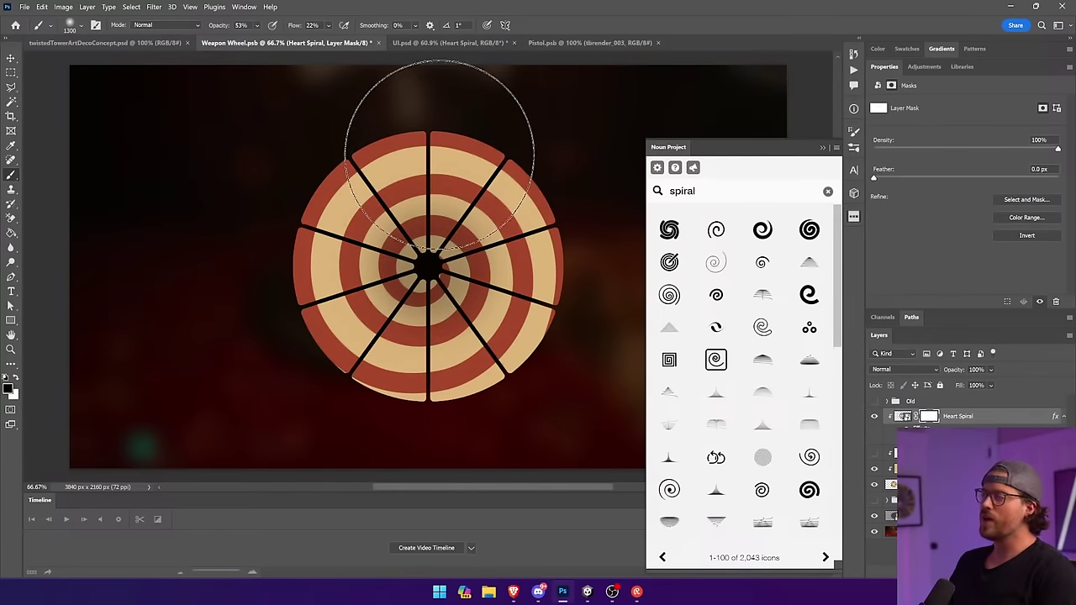
left_click_drag(256, 25, 289, 52)
mouse_move(304, 139)
left_mouse_down()
mouse_move(270, 336)
mouse_move(507, 402)
mouse_move(535, 195)
mouse_move(420, 113)
mouse_move(306, 153)
left_mouse_up()
mouse_move(551, 160)
left_mouse_down()
mouse_move(328, 119)
mouse_move(636, 251)
mouse_move(416, 411)
mouse_move(428, 269)
left_mouse_up()
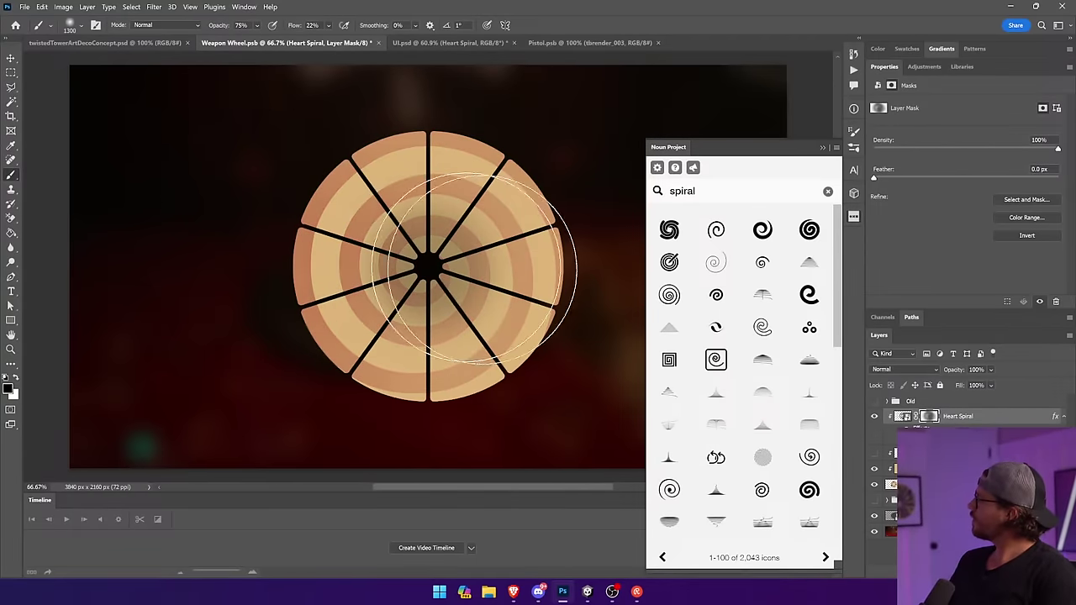
key("v")
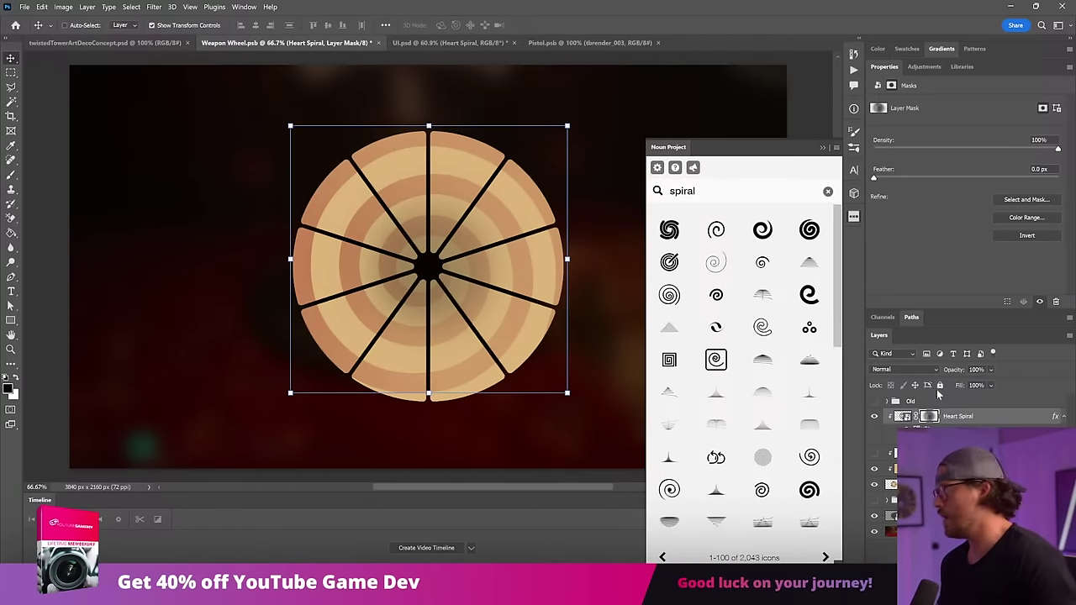
right_click(929, 419)
left_click(957, 436)
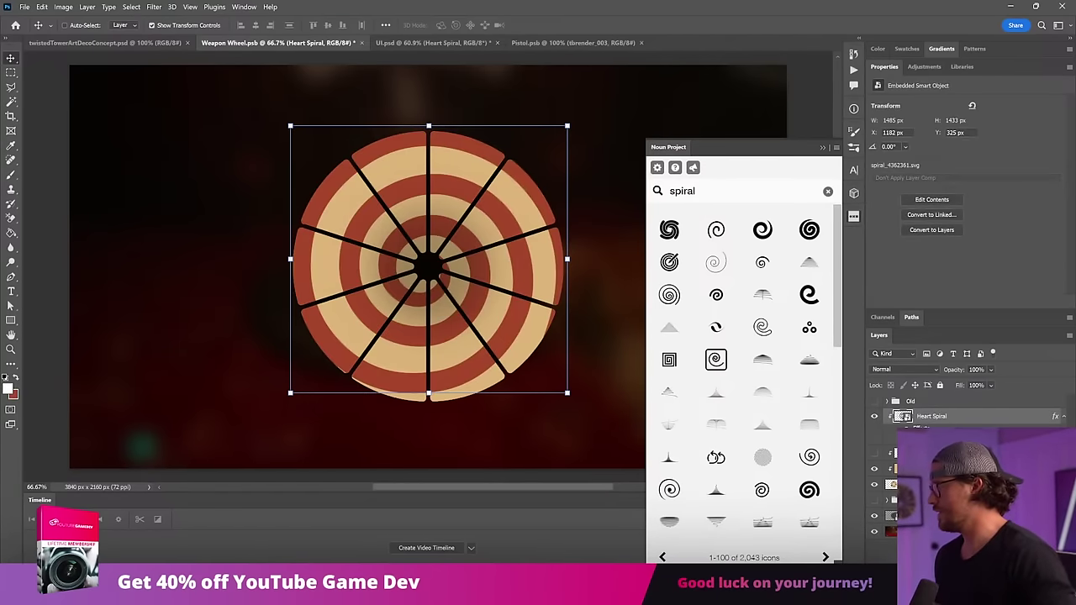
Add a new mask to the Heart Spiral layer and softly fade the wheel's outer edge with a 700 px black brush.
left_click(955, 573)
key("b")
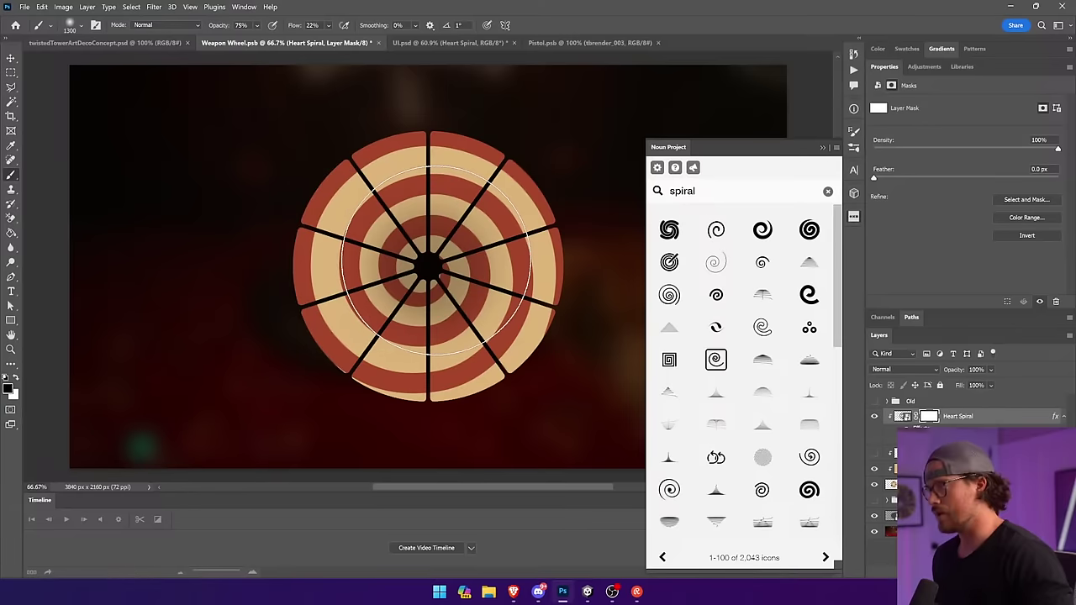
key("bracketleft")
key("bracketleft")
key("bracketleft")
key("bracketleft")
key("bracketleft")
key("bracketleft")
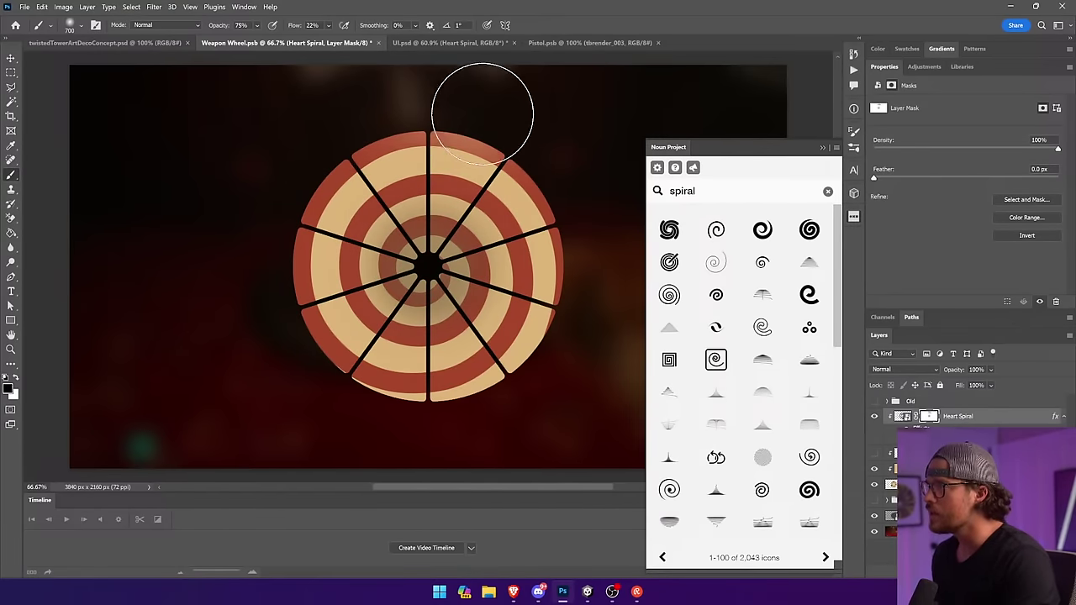
mouse_move(596, 276)
left_mouse_down()
mouse_move(448, 418)
mouse_move(273, 350)
mouse_move(369, 370)
mouse_move(386, 321)
mouse_move(389, 269)
mouse_move(282, 236)
mouse_move(315, 193)
mouse_move(427, 195)
mouse_move(478, 213)
mouse_move(485, 254)
mouse_move(533, 334)
mouse_move(482, 446)
left_mouse_up()
Enlarge the brush to 1200 px and fade the spiral further across the wheel's lower-right segments on the mask.
key("bracketright")
key("bracketright")
key("bracketright")
key("bracketright")
key("bracketright")
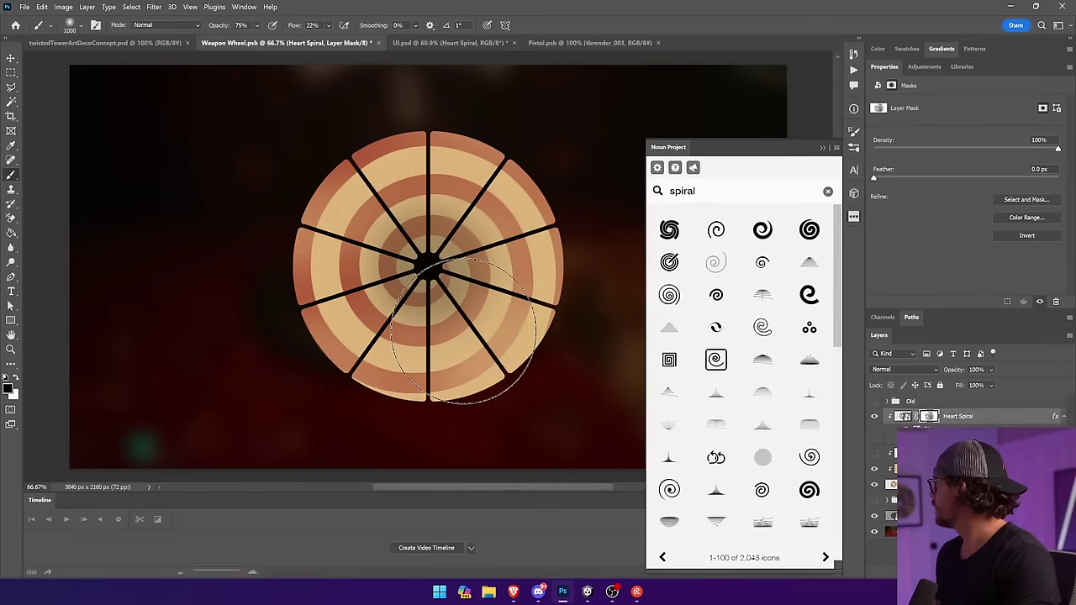
left_click_drag(481, 286, 509, 207)
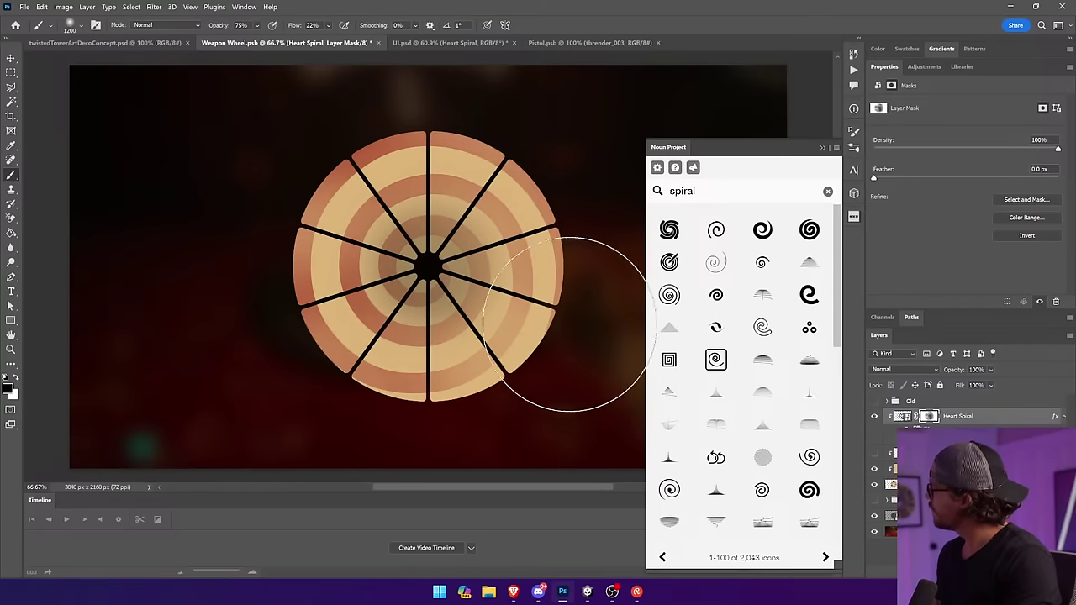
scroll(71, 555, "down", 1)
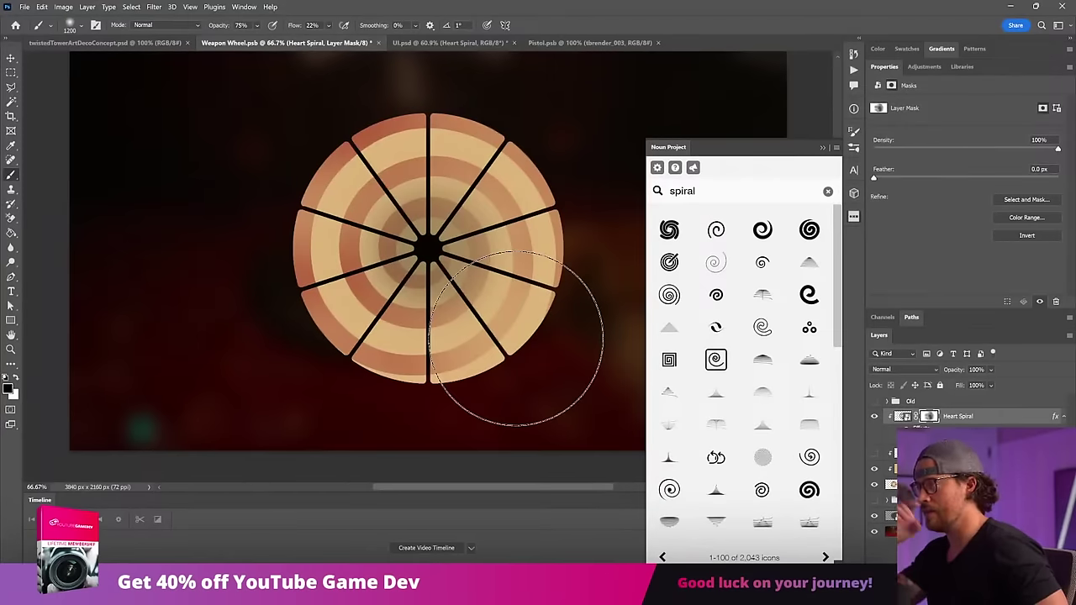
Try filling the tan Layer 1 with black using the Paint Bucket, compare the result, and undo the fill.
key("v")
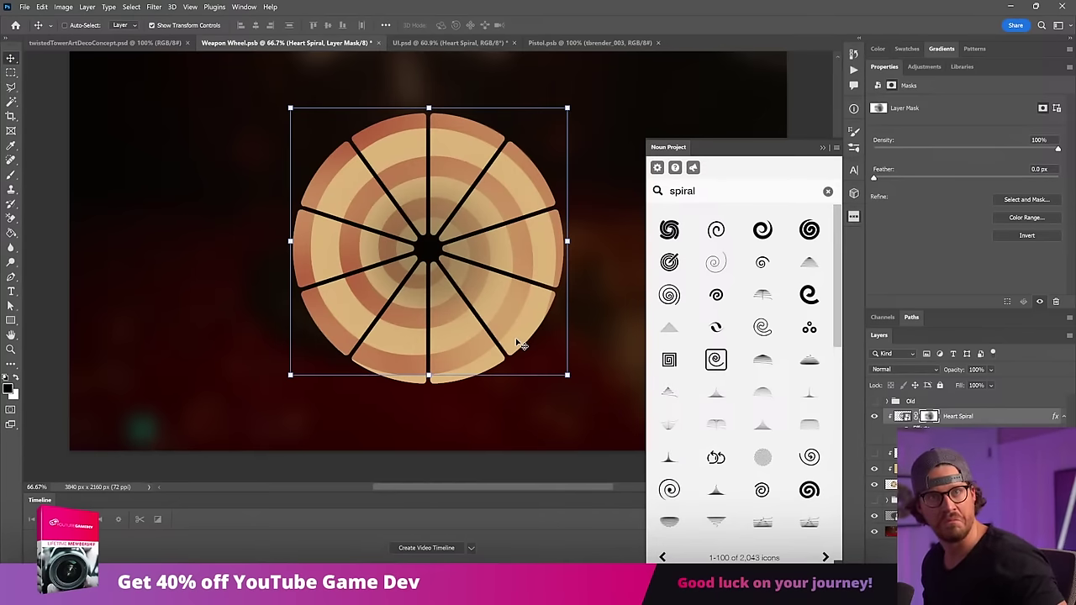
left_click(957, 469)
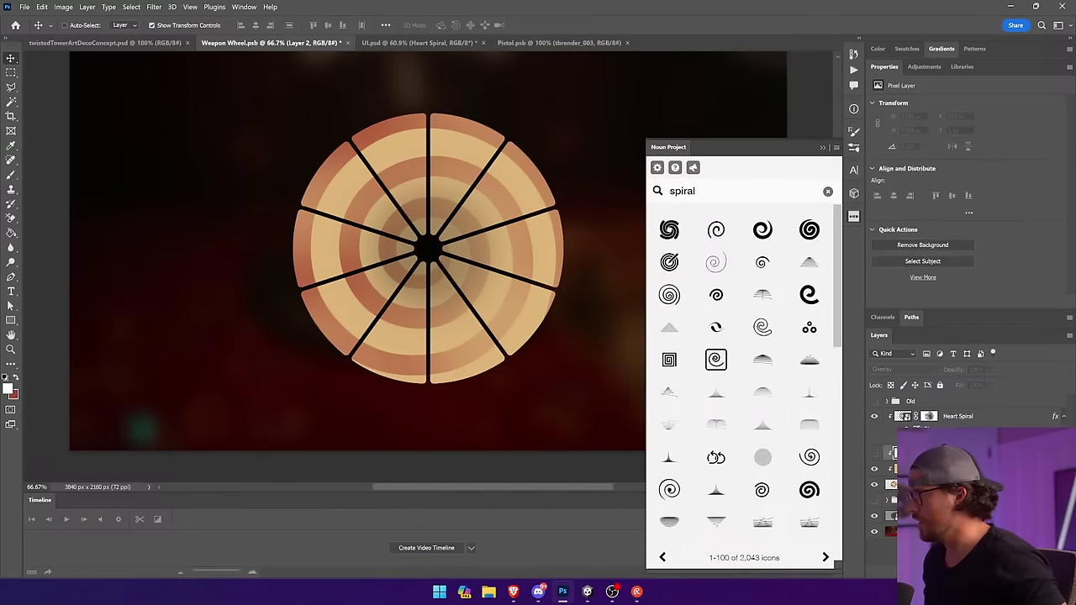
key("g")
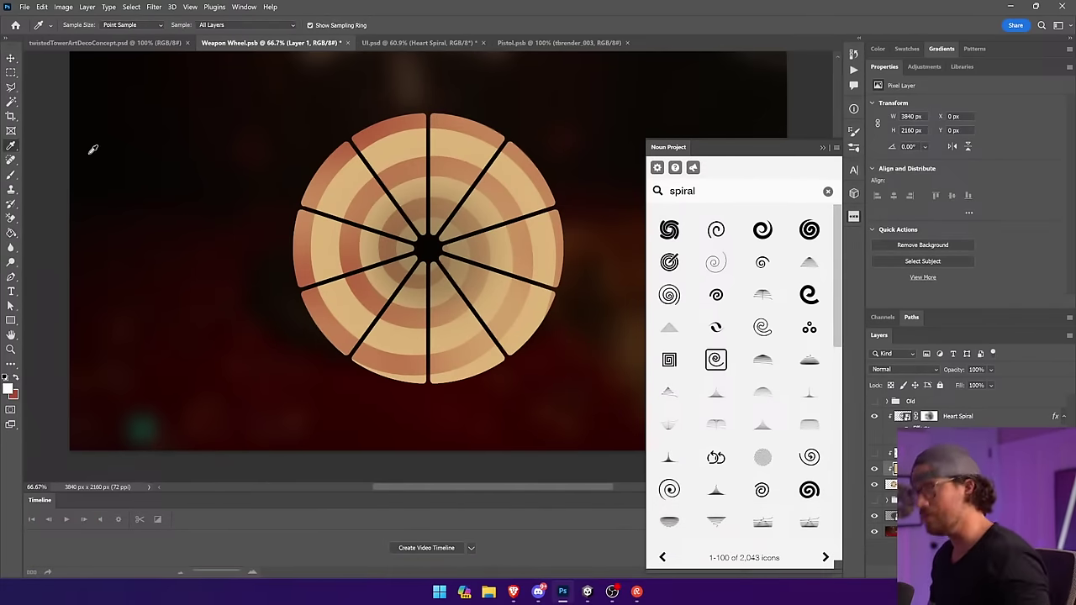
key("d")
left_click(412, 240)
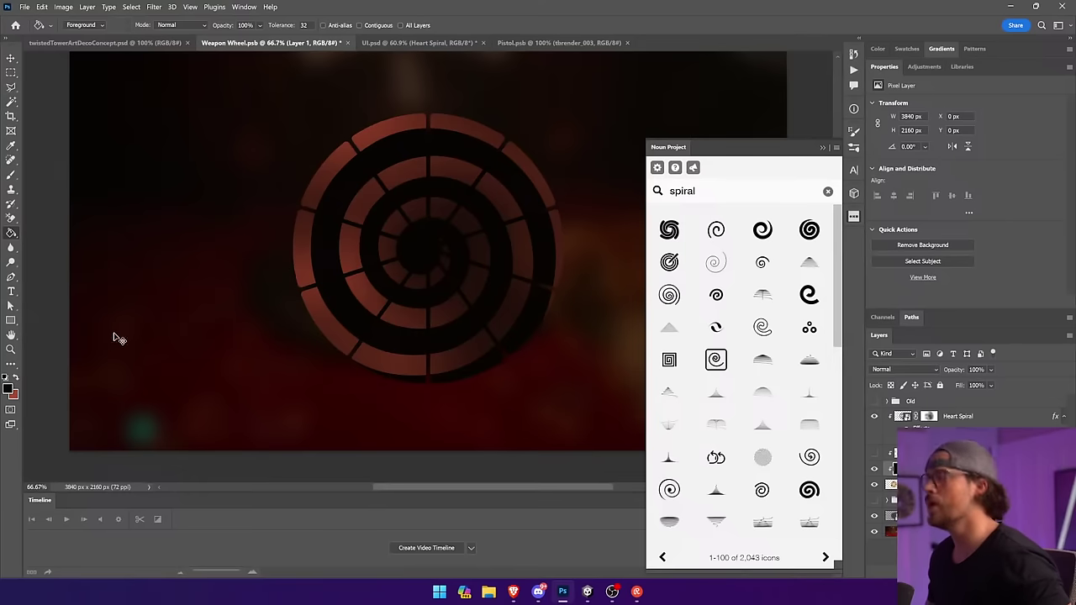
key("ctrl+z")
key("ctrl+shift+z")
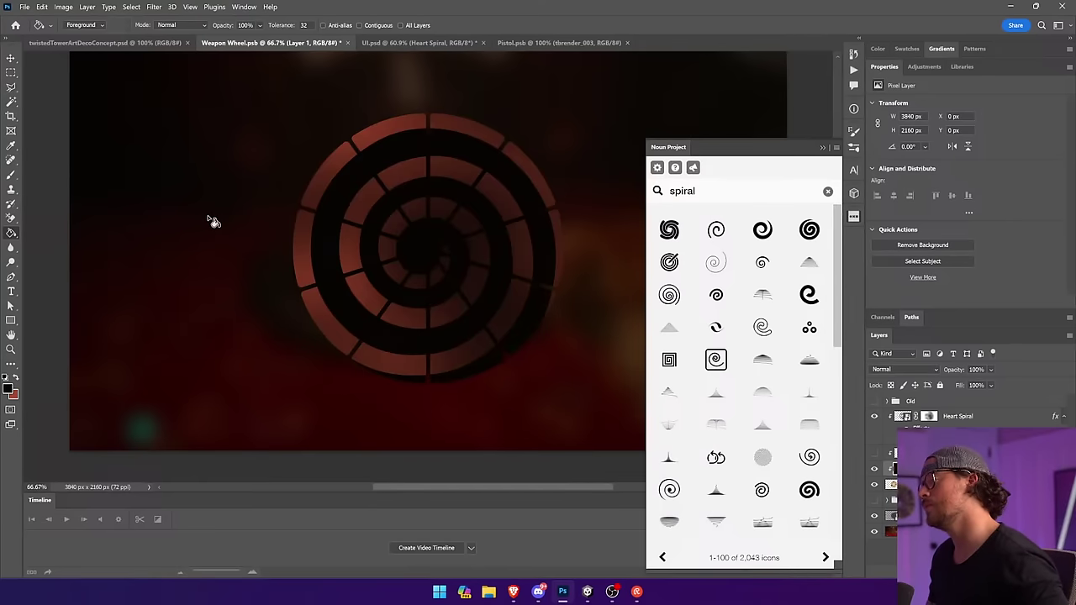
key("ctrl+z")
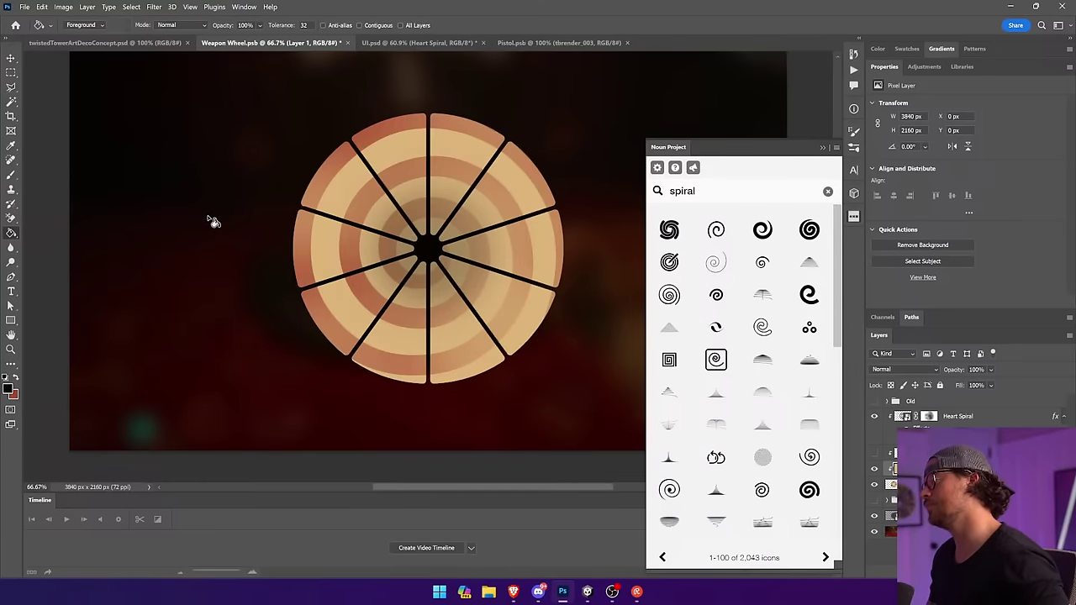
Collapse the Noun Project panel and rotate the wheel layers together about 19° counter-clockwise, centring a segment at the wheel's top.
left_click(824, 149)
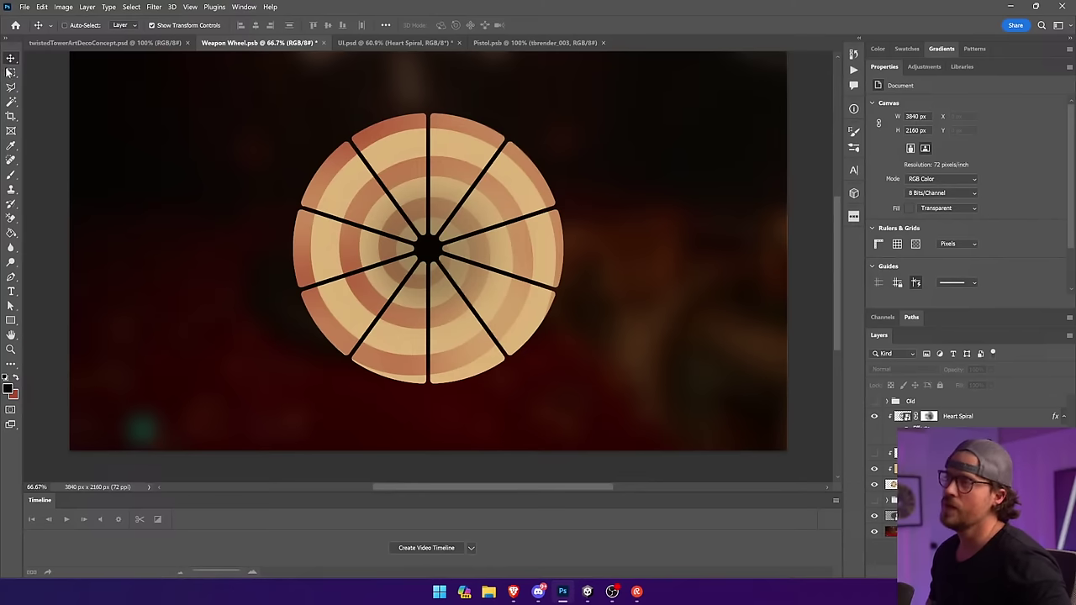
key("m")
key("v")
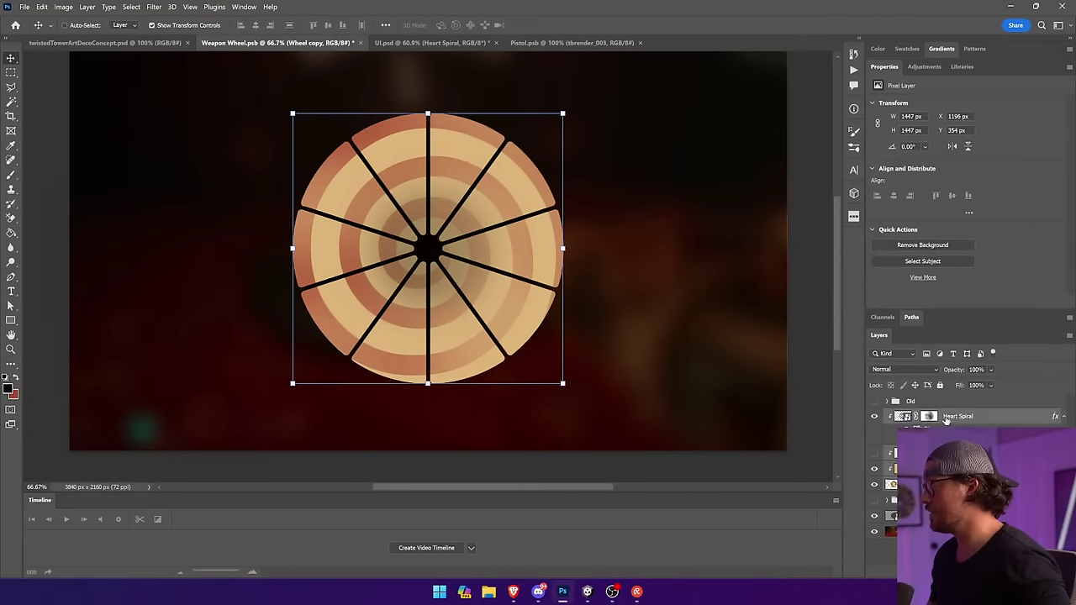
left_click_drag(744, 471, 831, 143)
left_click_drag(534, 180, 550, 341)
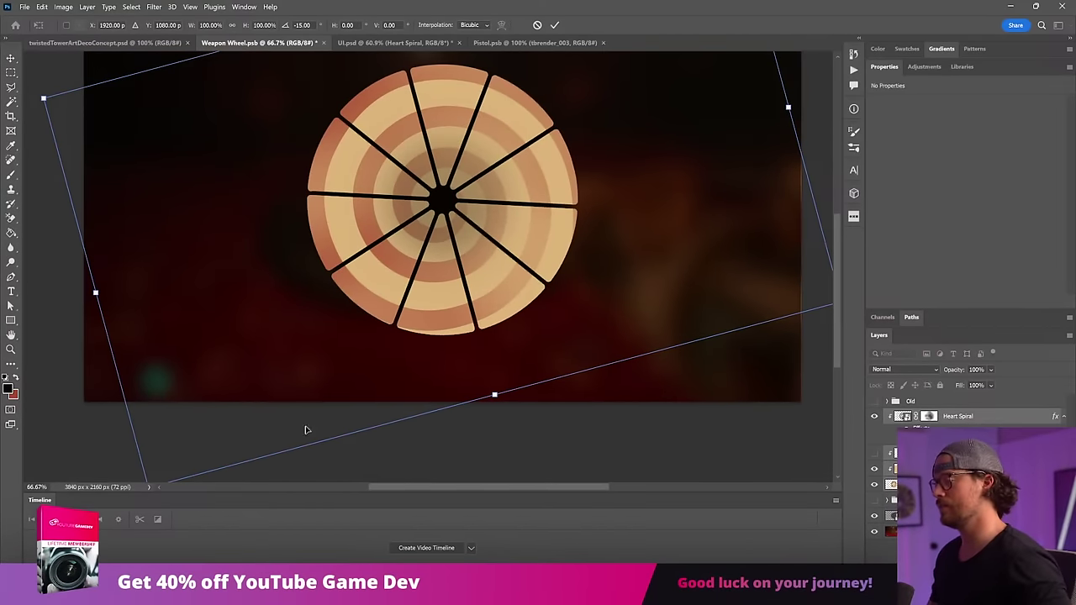
key("ctrl+minus")
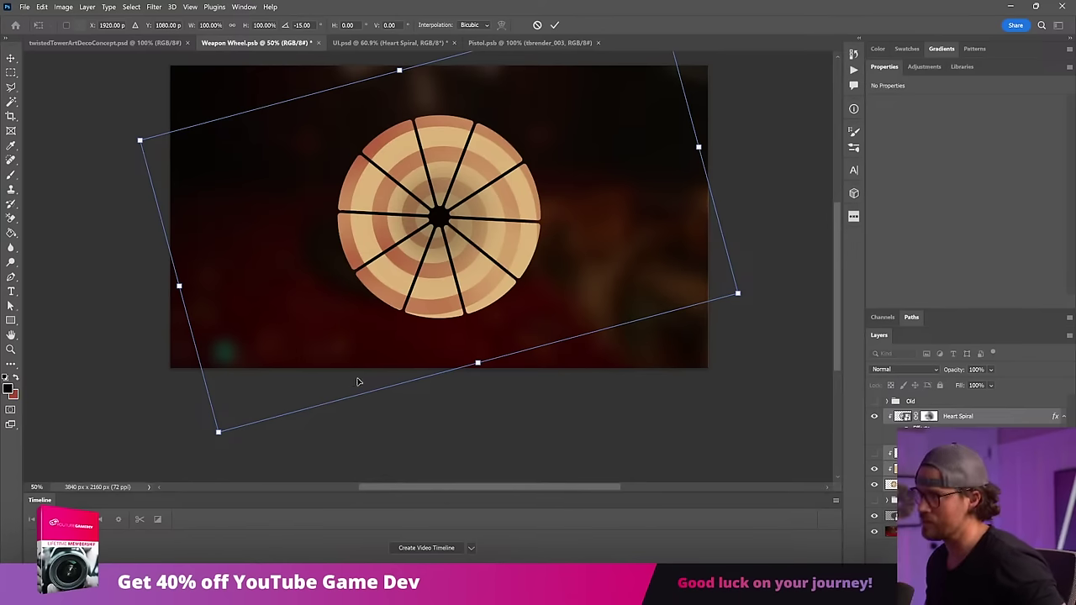
left_click_drag(752, 297, 771, 277)
key("Return")
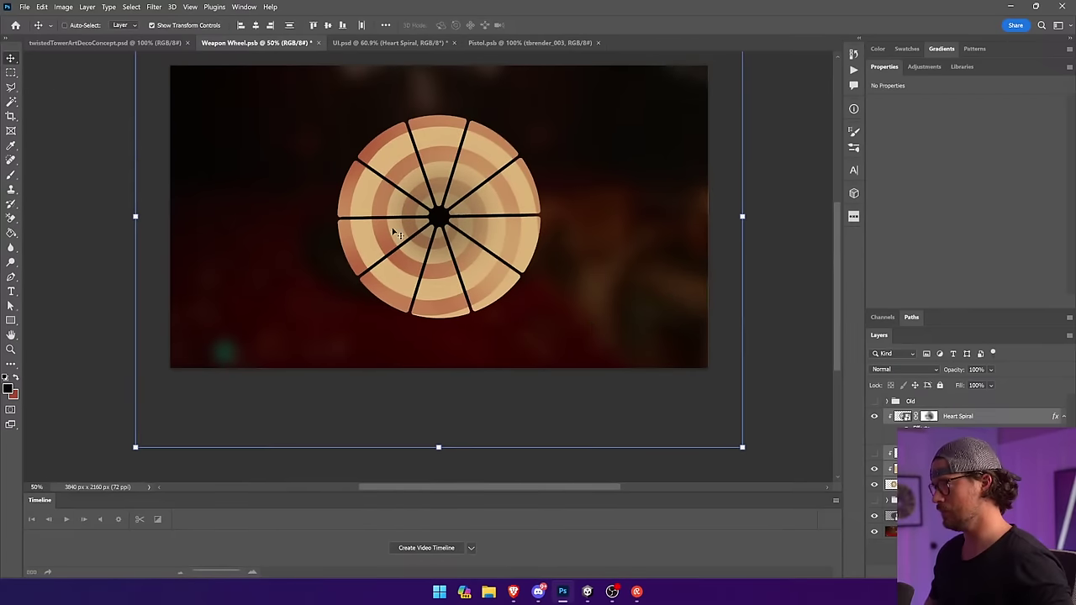
Select a narrow vertical strip running down from the wheel's bottom segment and add a new layer beneath the wheel.
left_click(11, 73)
left_click_drag(439, 309, 439, 359)
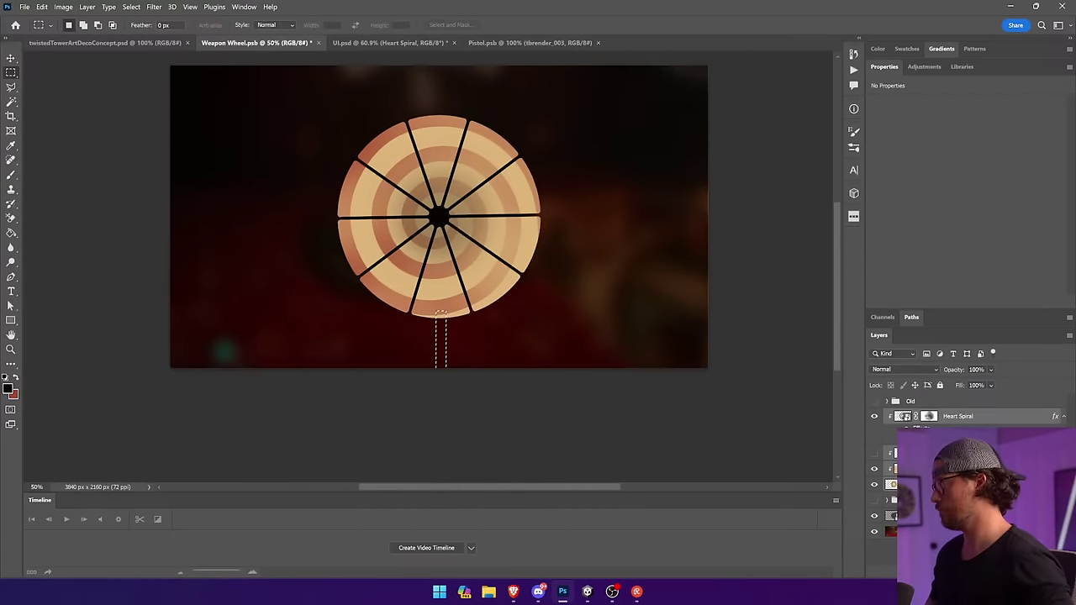
key("ctrl+j")
left_click(950, 501)
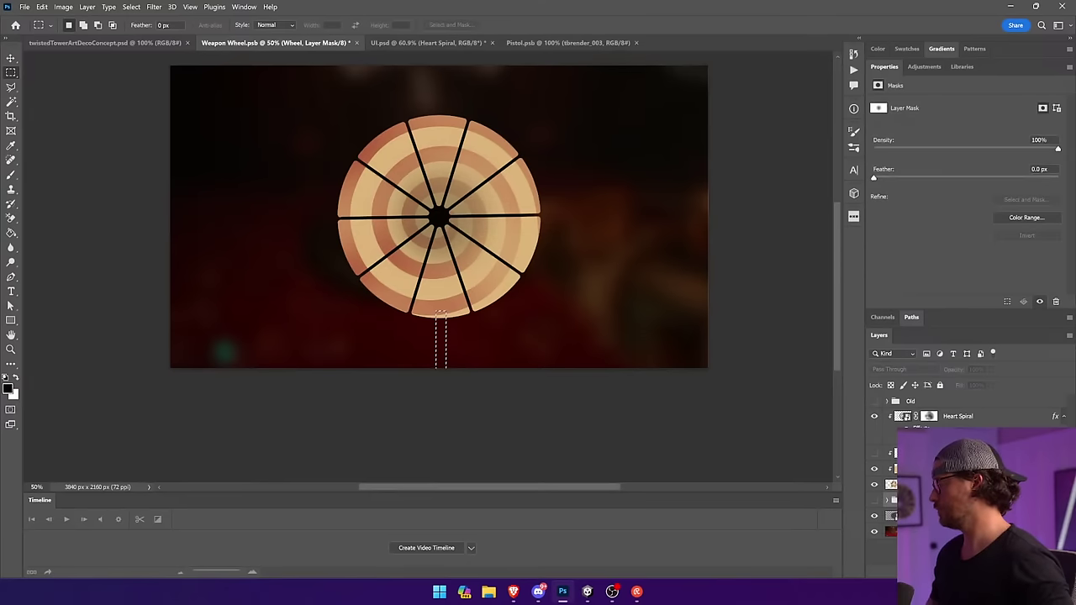
left_click(1006, 573)
Fill the strip with a linear gradient fading downward from the wheel's sampled tan to transparent, and deselect it.
left_click(12, 233)
left_click(34, 233)
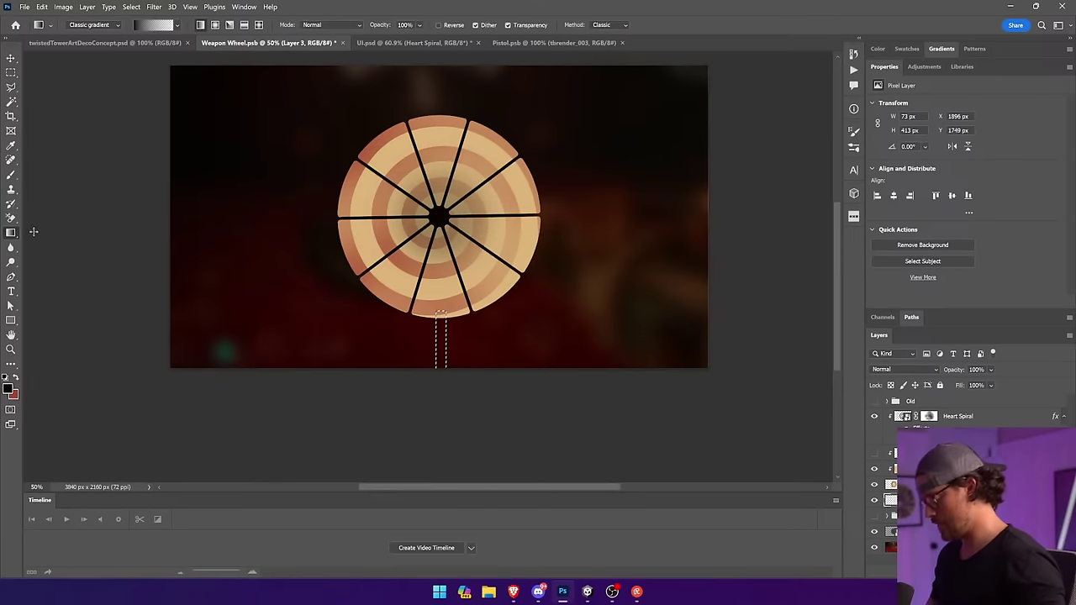
key("i")
left_click(407, 243)
left_click_drag(407, 243, 379, 253)
key("g")
left_click_drag(447, 320, 450, 362)
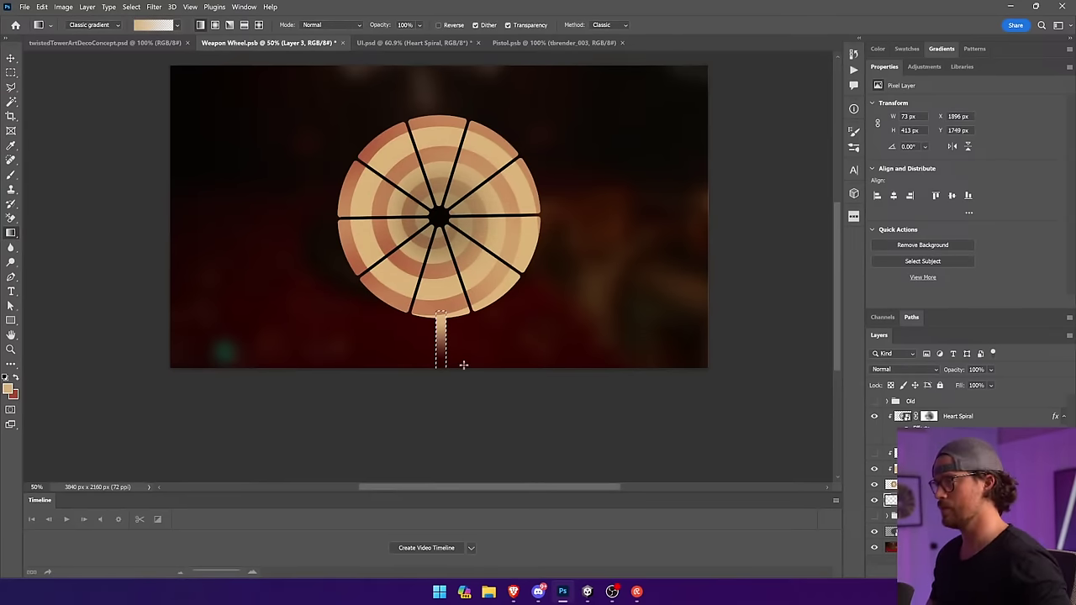
key("ctrl+d")
Narrow the tan stick symmetrically to 48 px wide, keeping it centred beneath the wheel.
key("z")
left_click_drag(473, 288, 370, 423)
key("v")
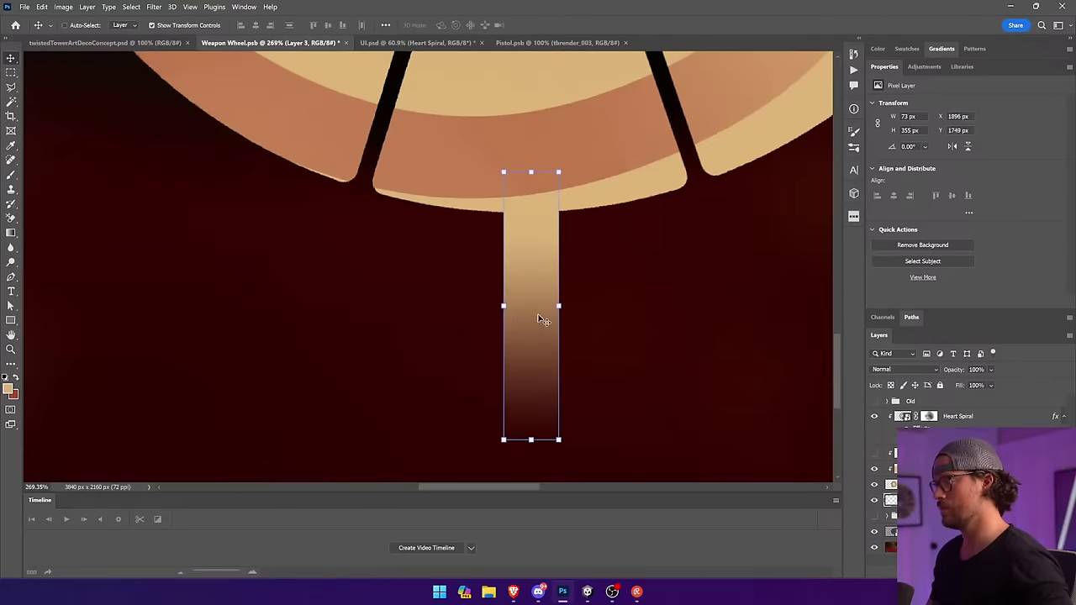
left_click_drag(556, 305, 538, 317)
key("Return")
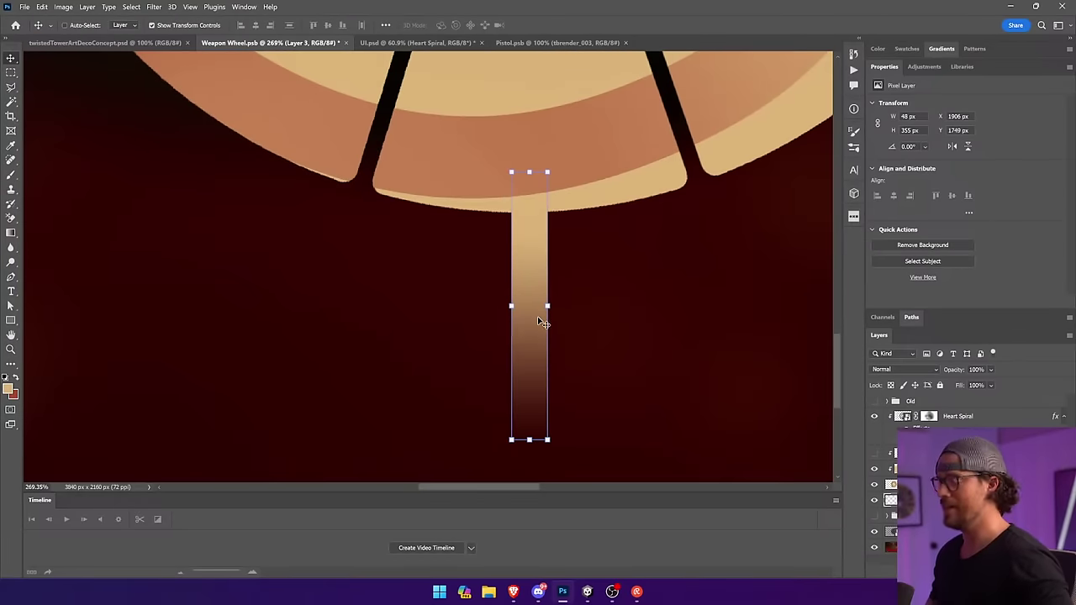
key("ctrl+0")
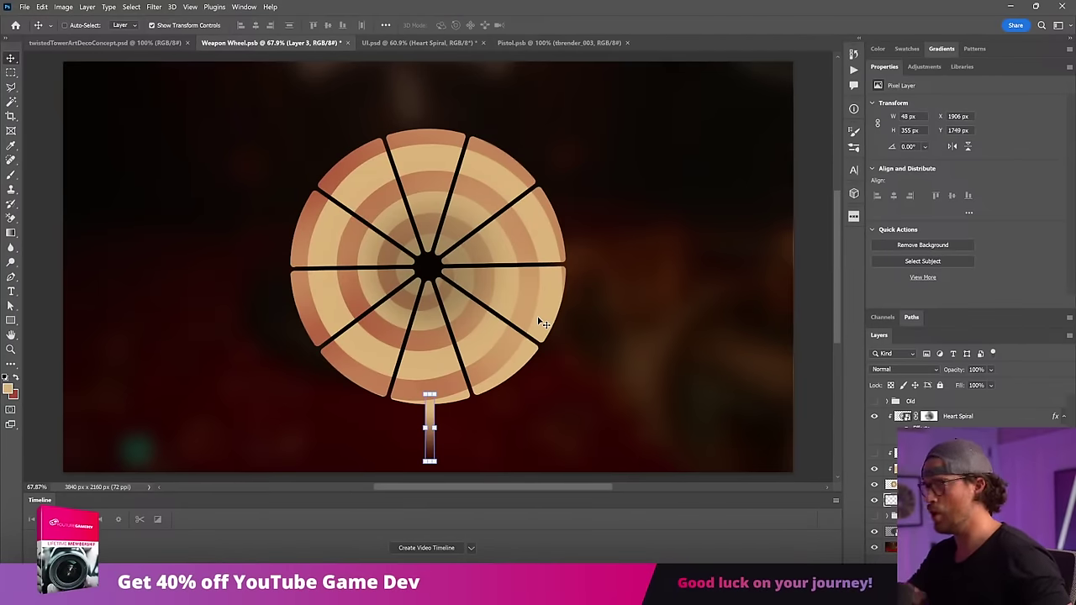
left_click_drag(538, 317, 539, 296)
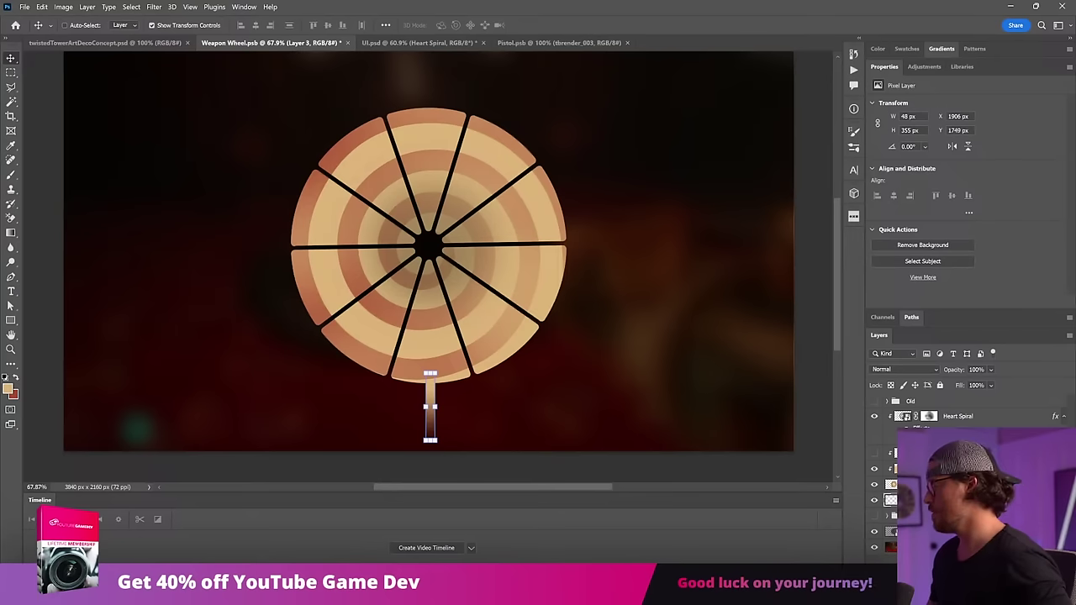
Add a layer mask to the stick layer and apply a black gradient so the stick fades out at its lower end.
left_click(955, 576)
key("g")
left_click_drag(430, 380, 442, 424)
key("ctrl+minus")
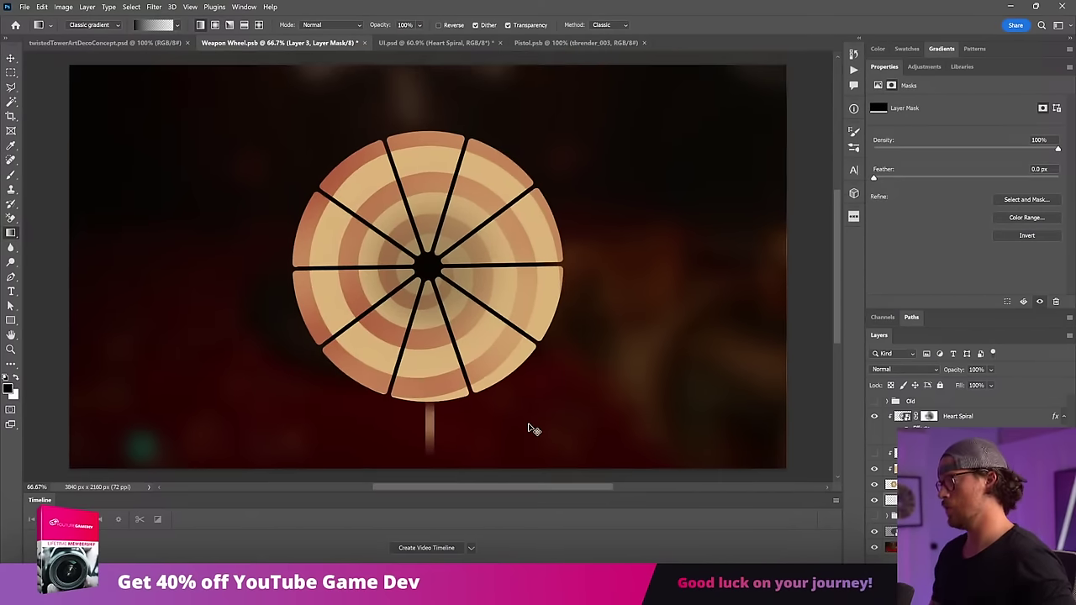
Disable the Heart Spiral layer's mask to restore the full red spiral, and deselect all layers.
key("v")
left_click(875, 470)
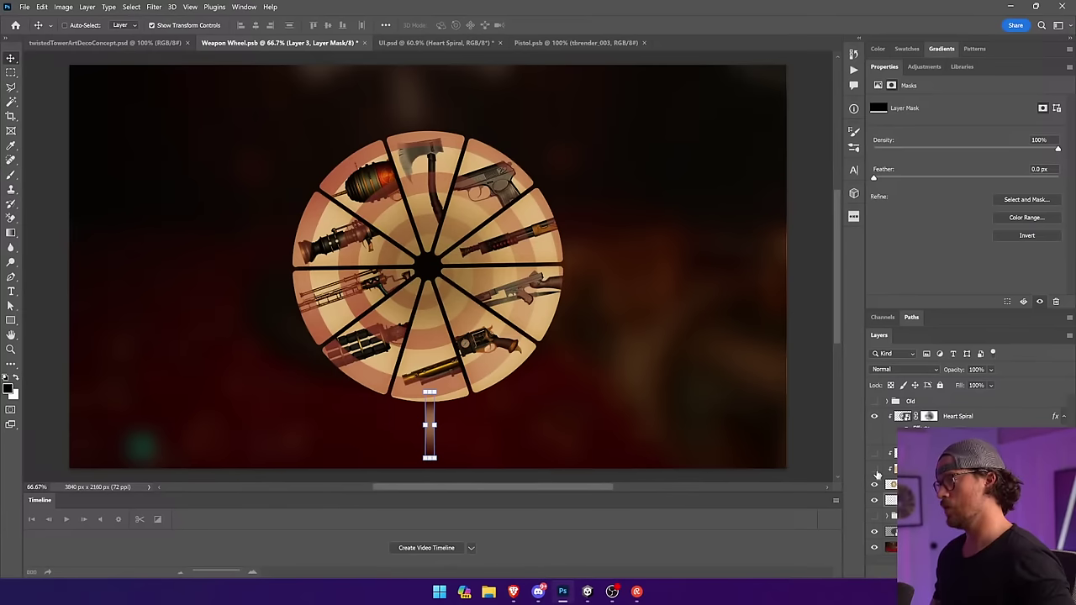
left_click(875, 473)
left_click(929, 417)
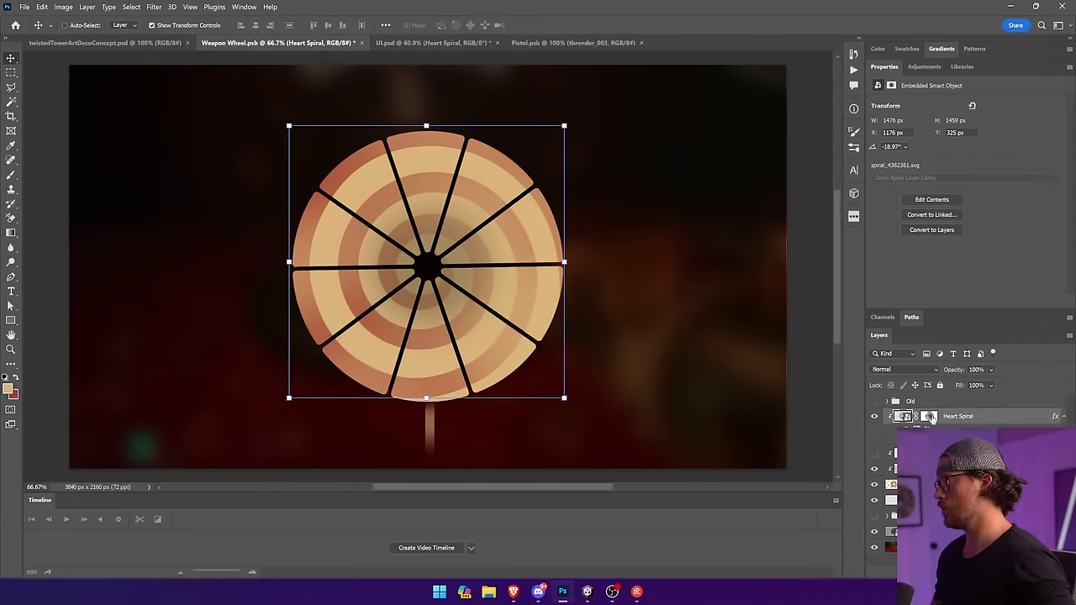
left_click(929, 417, "shift")
left_click(797, 371)
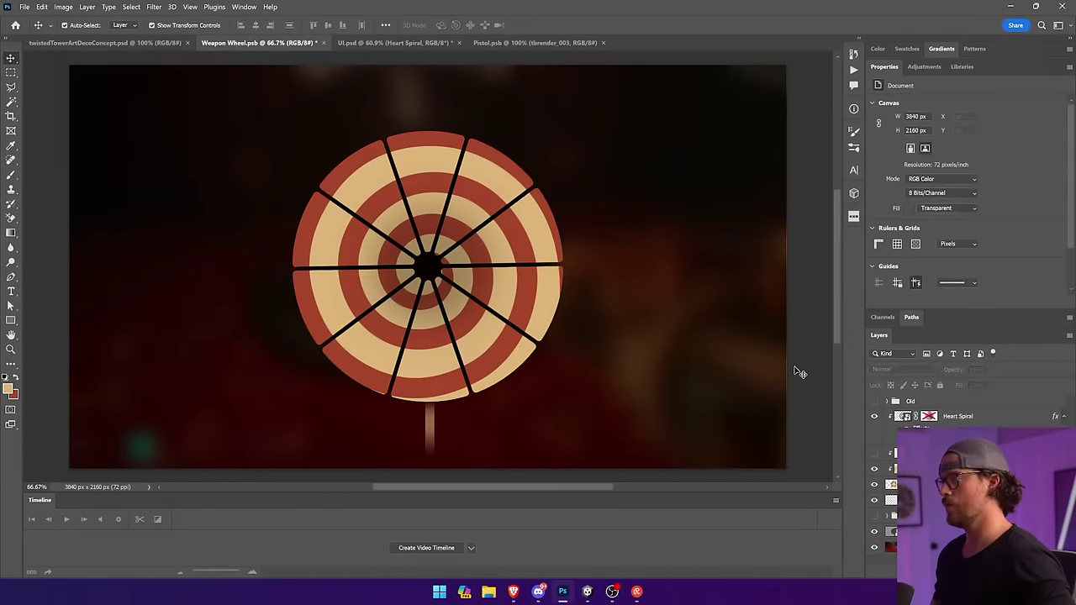
Examine the lollipop-shaped wheel at small and larger display sizes to judge how the overall design reads.
key("ctrl+minus")
key("ctrl+minus")
key("ctrl+minus")
key("ctrl+minus")
key("ctrl+minus")
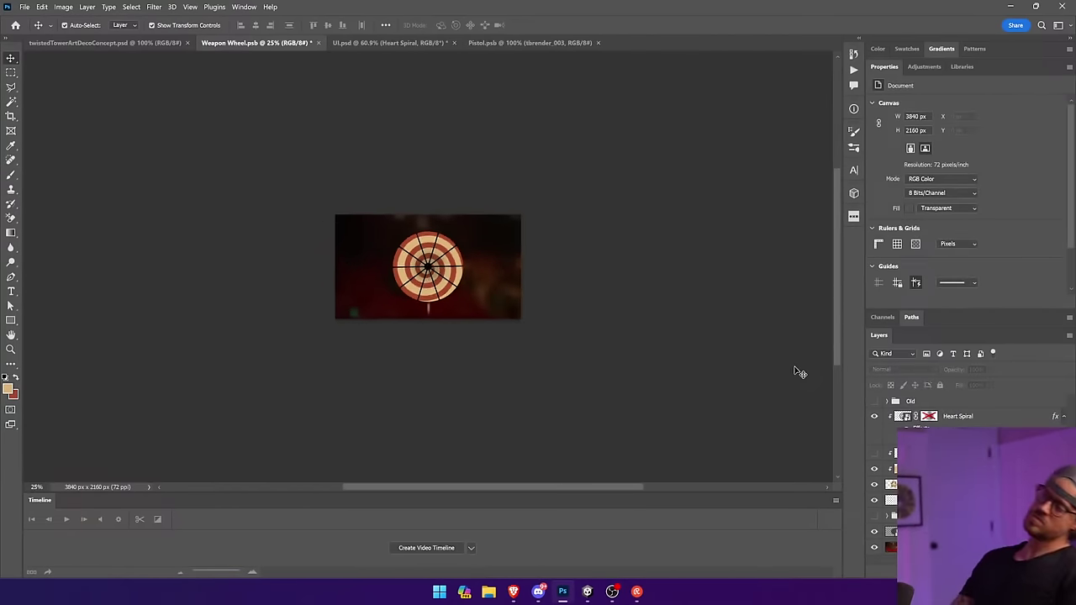
key("ctrl+plus")
key("ctrl+plus")
key("ctrl+plus")
key("ctrl+plus")
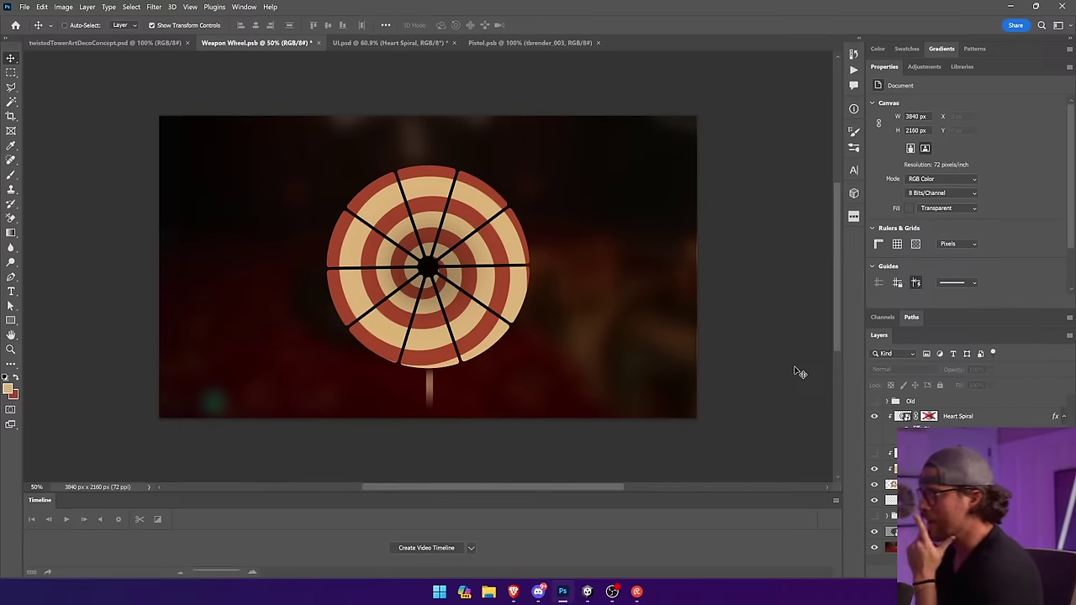
left_click(615, 592)
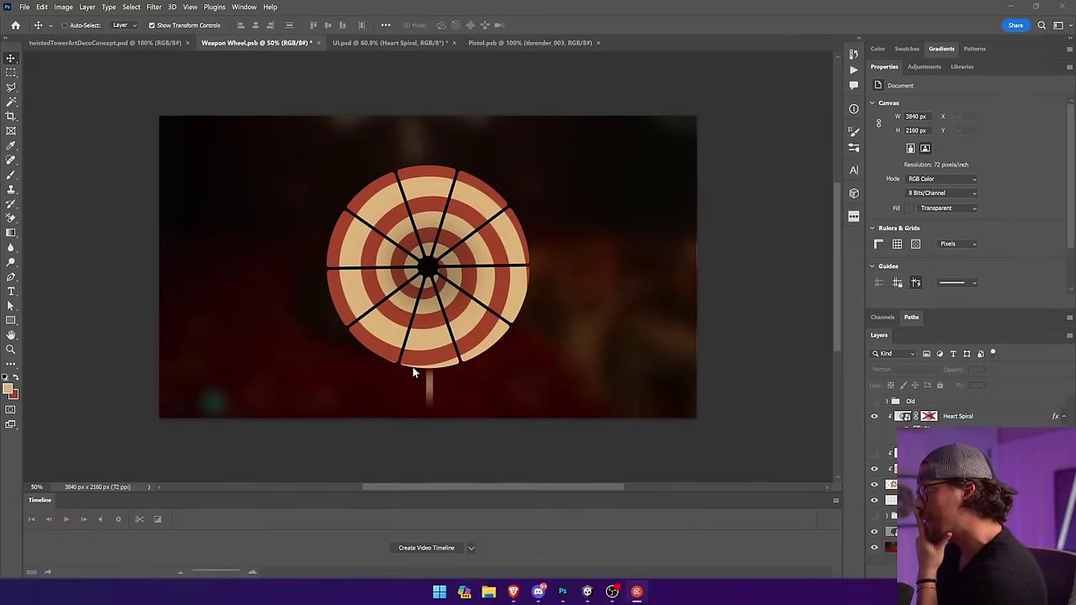
Review the UI.psd artwork and the HUD in the paused Unity game, and return to the Weapon Wheel document.
left_click(385, 314)
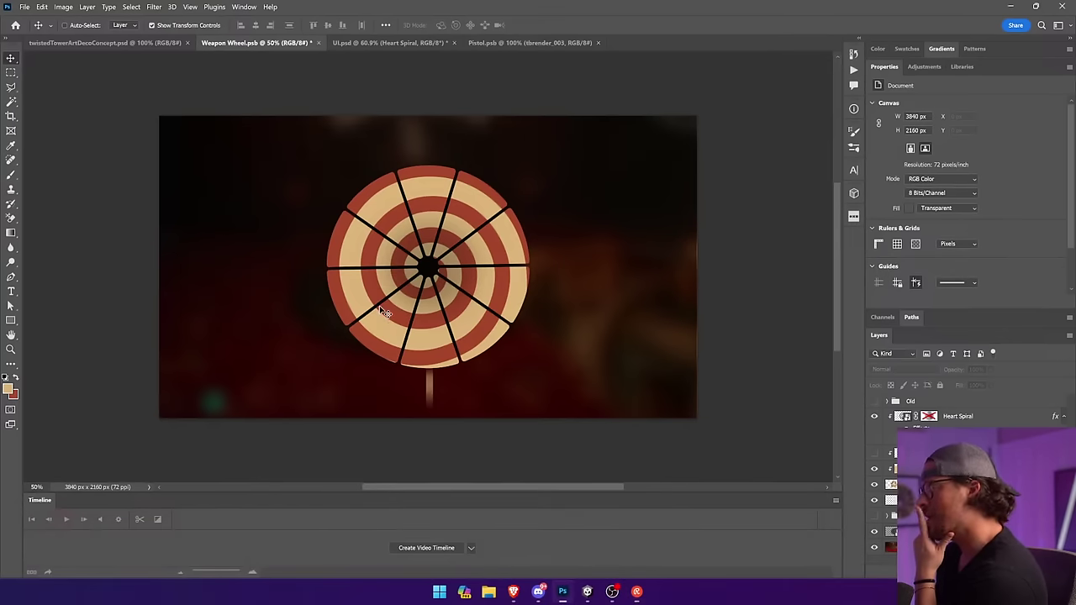
left_click(532, 43)
left_click(387, 43)
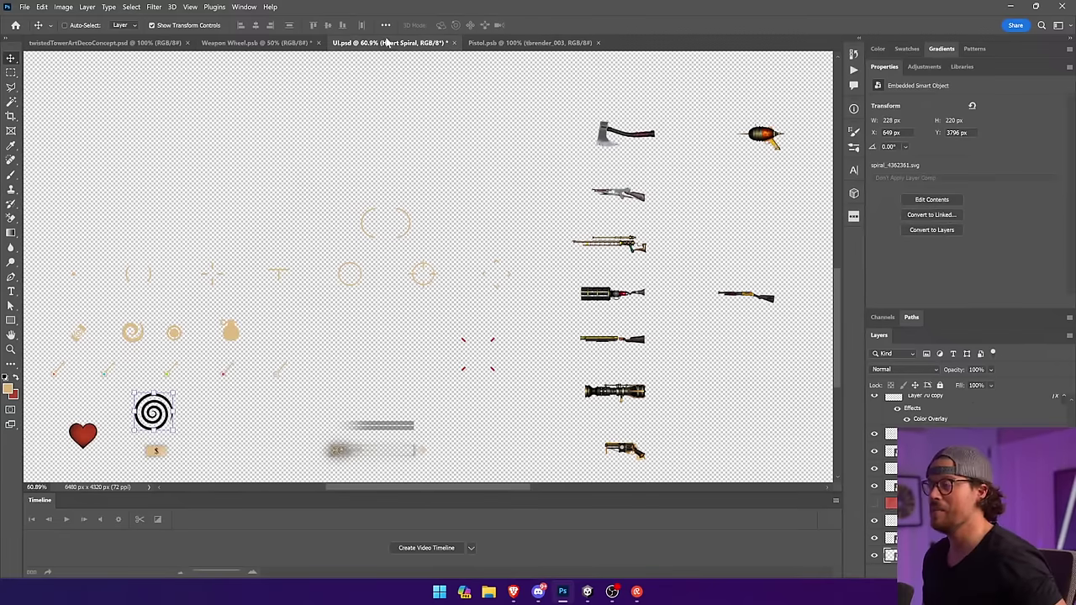
left_click(587, 592)
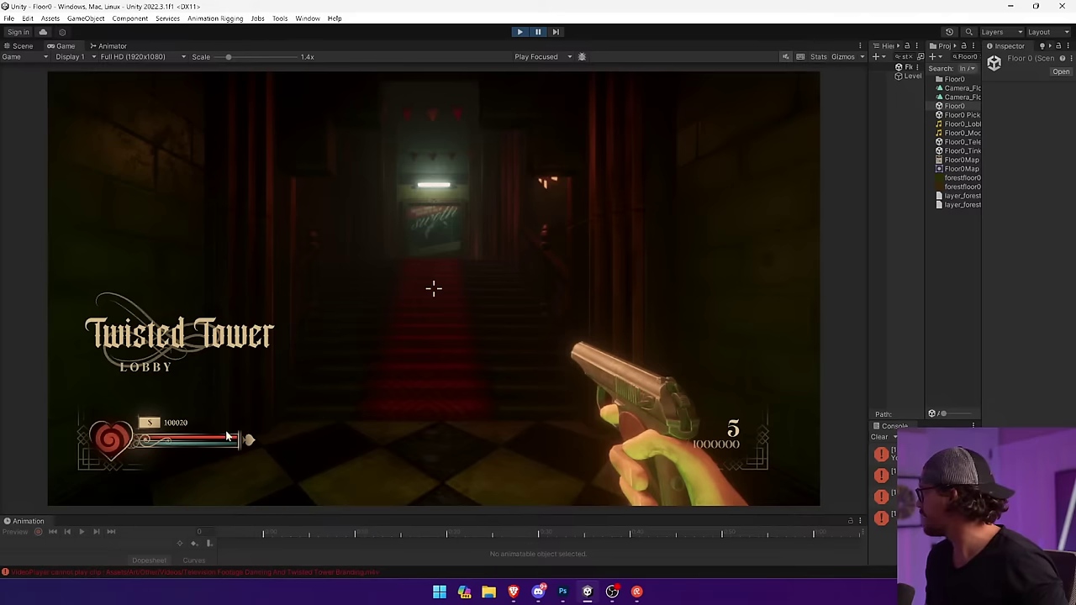
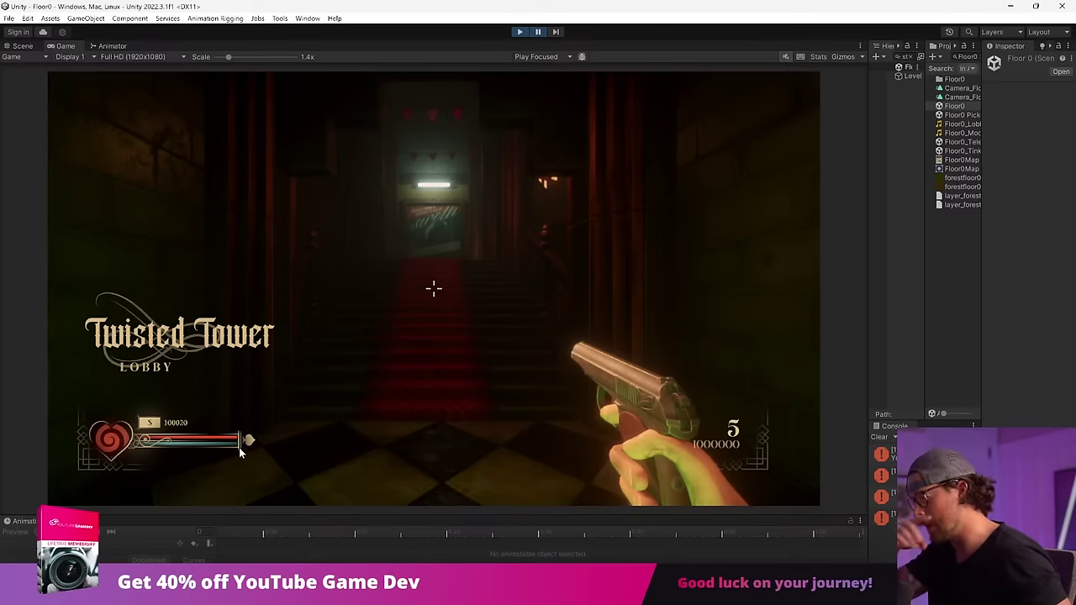
key("alt+Tab")
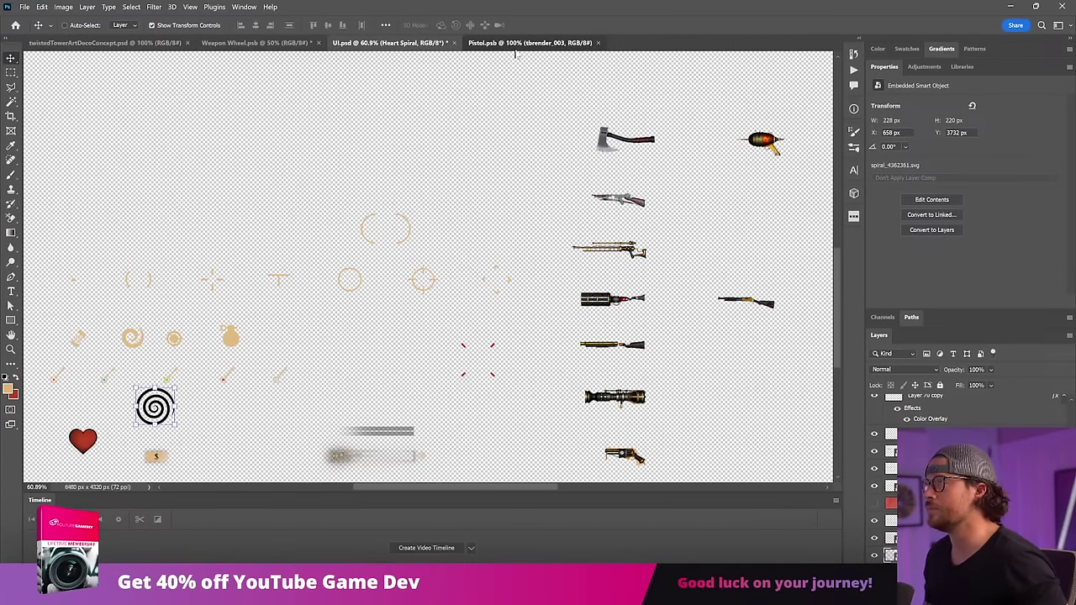
left_click(513, 43)
left_click(260, 43)
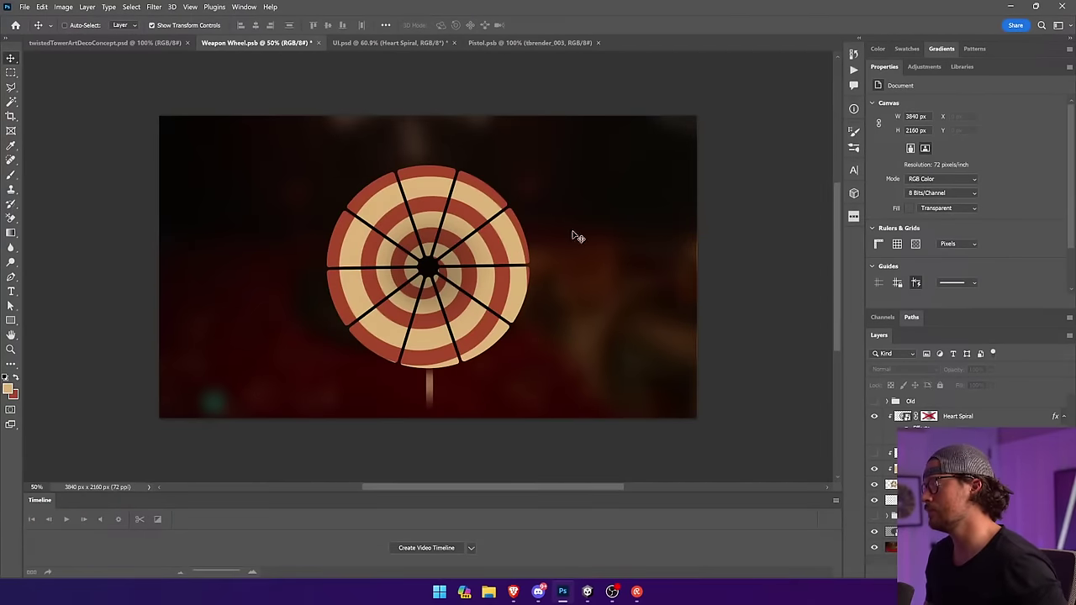
Search the Noun Project icon library for flourish and browse the ornament designs.
left_click(854, 216)
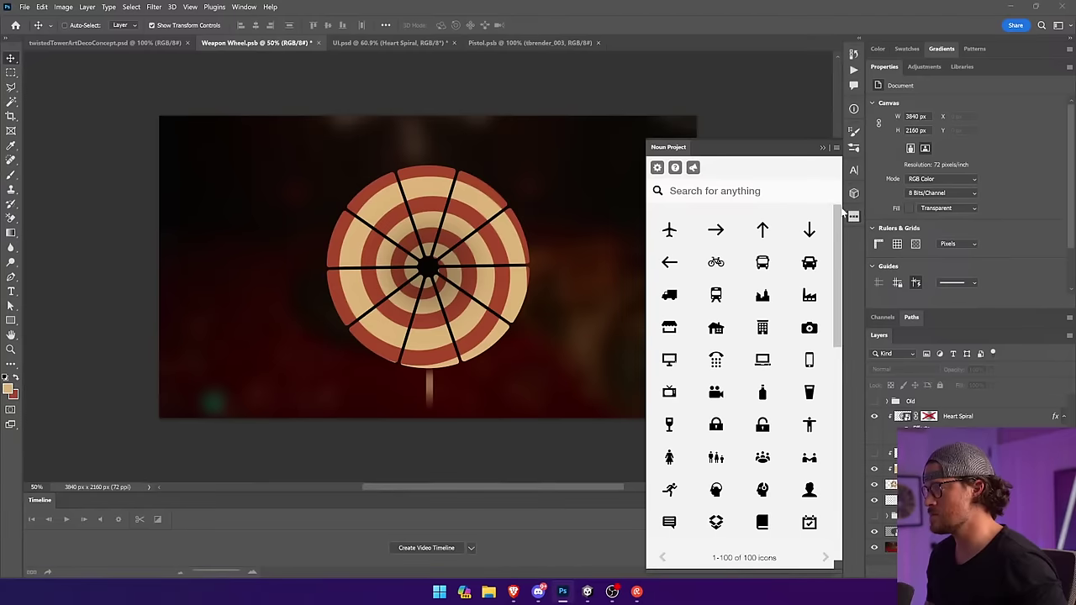
type("flourish")
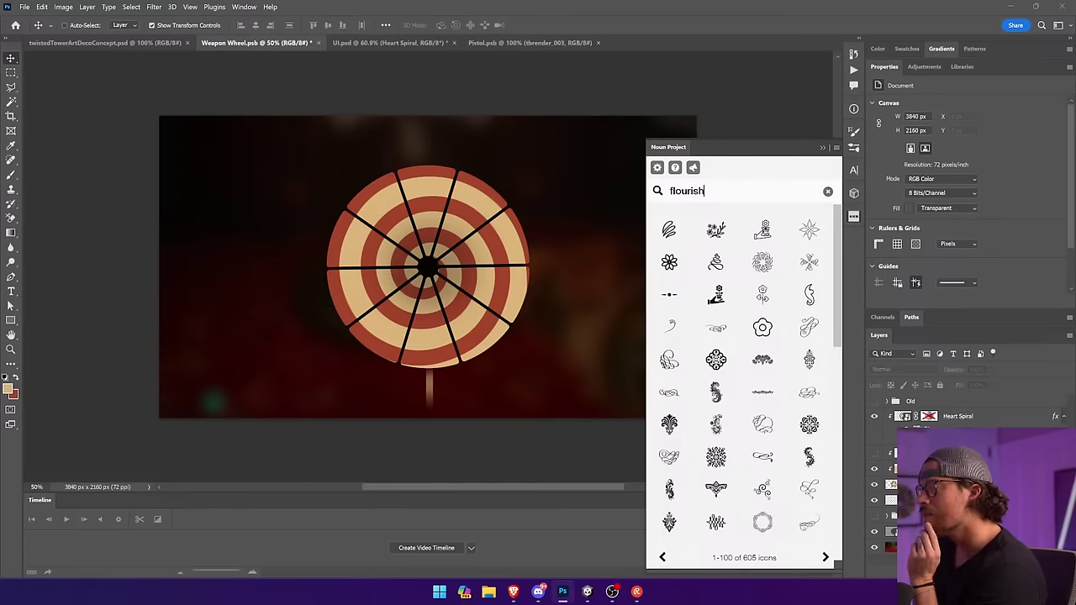
scroll(762, 404, "down", 3)
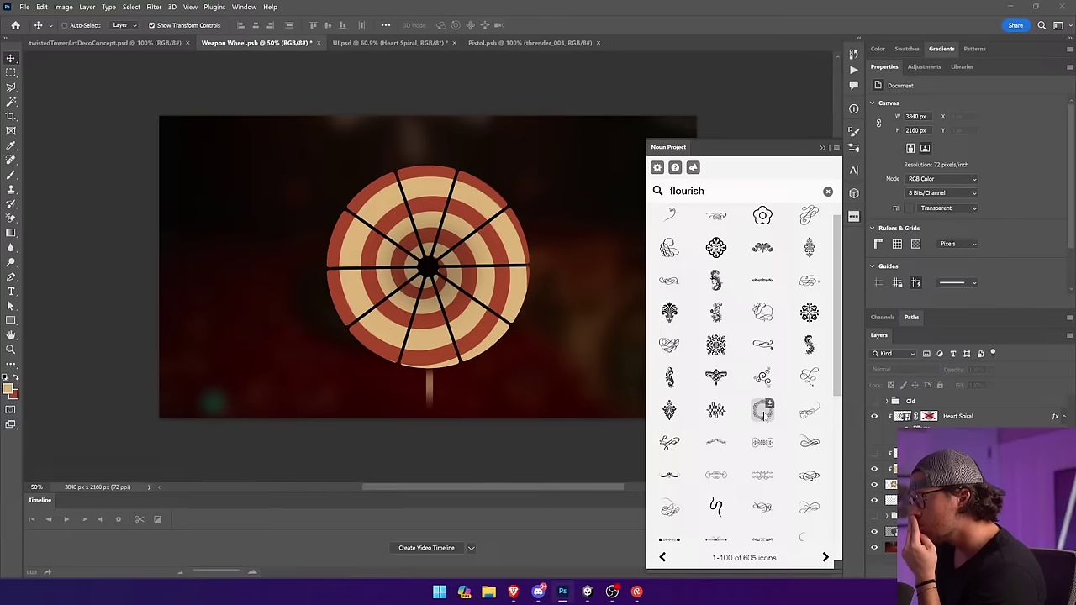
Duplicate the pistol layer tbrender_003 from Pistol.psb into Weapon Wheel.psb and switch to that document.
left_click(538, 42)
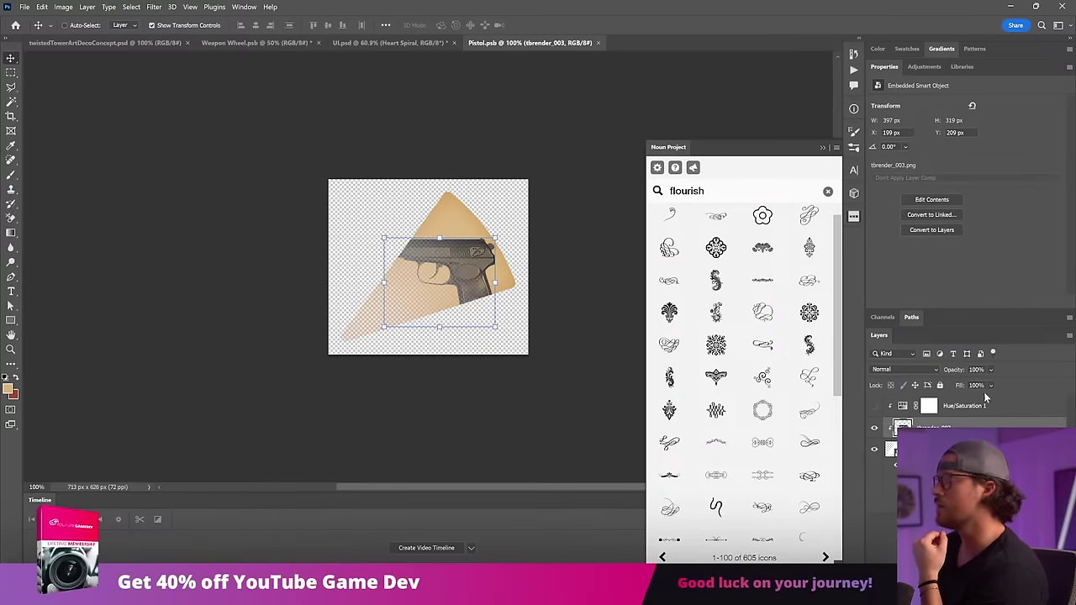
right_click(967, 426)
left_click(908, 134)
left_click(529, 205)
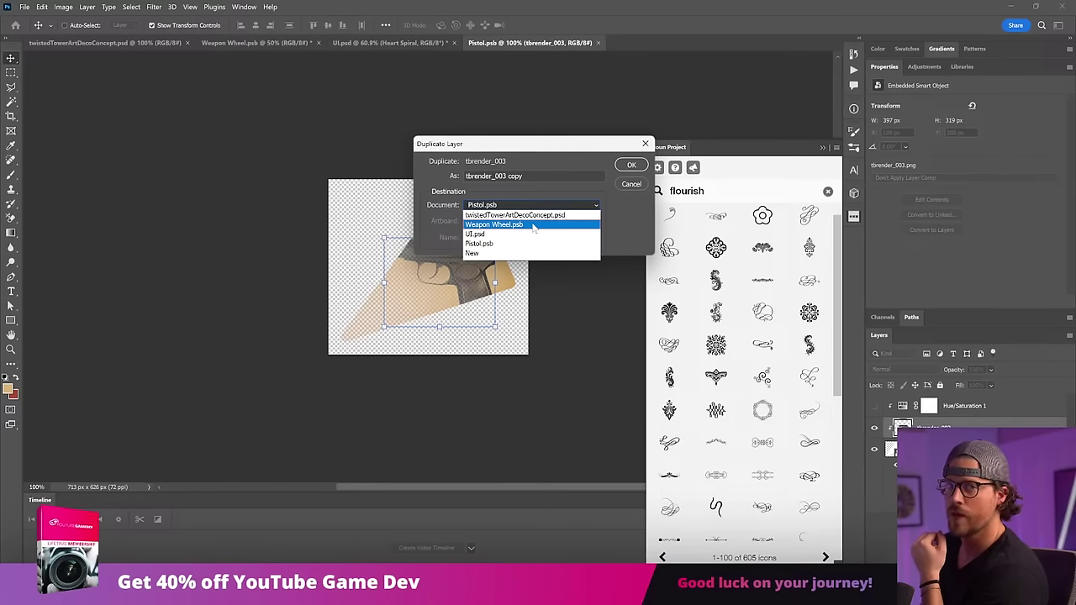
left_click(533, 225)
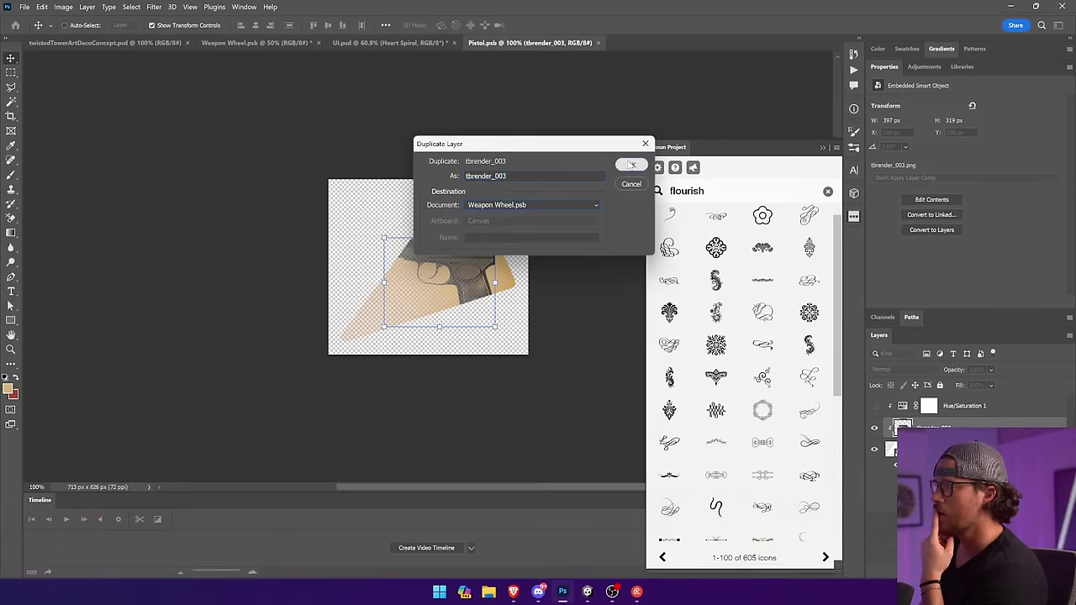
left_click(631, 165)
left_click(279, 42)
Move the pistol layer below the Old group, clip it to the wheel, and shift the pistol onto the upper-right segments.
left_click_drag(353, 161, 550, 245)
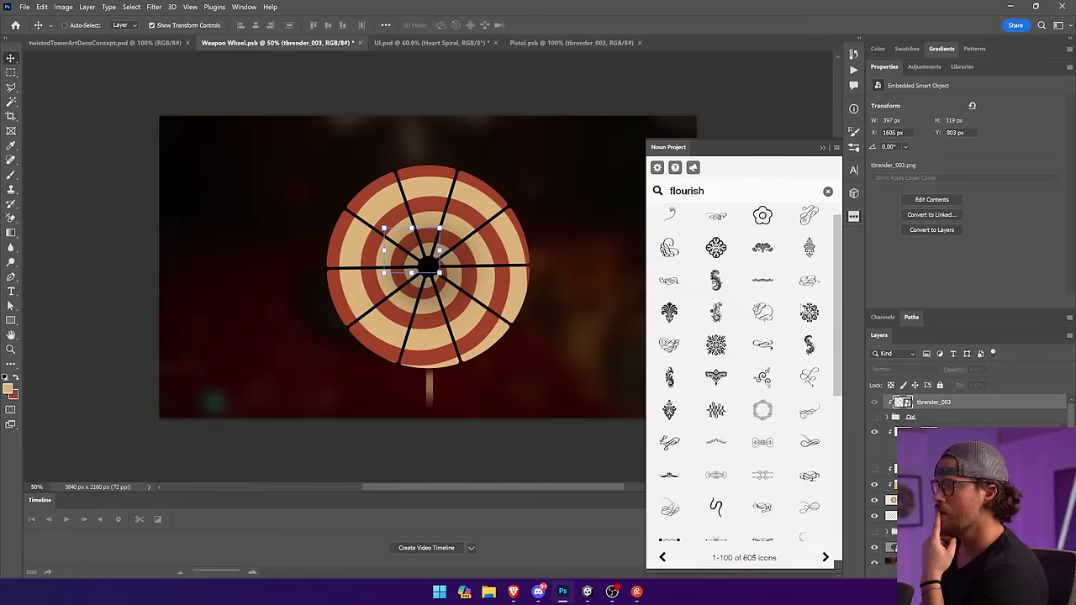
left_click(966, 409, "alt")
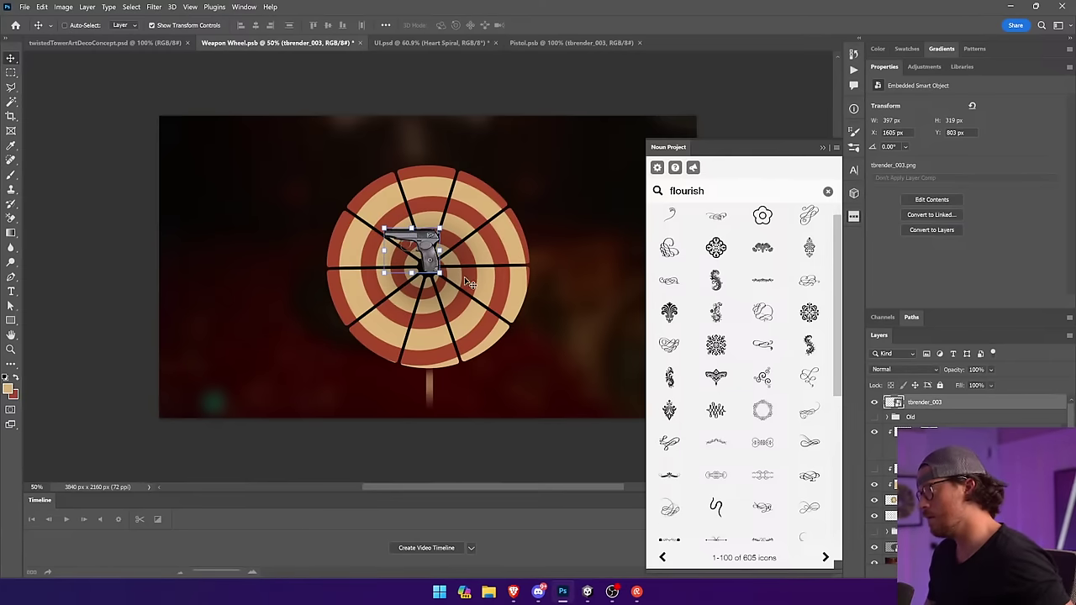
left_click_drag(463, 275, 501, 251)
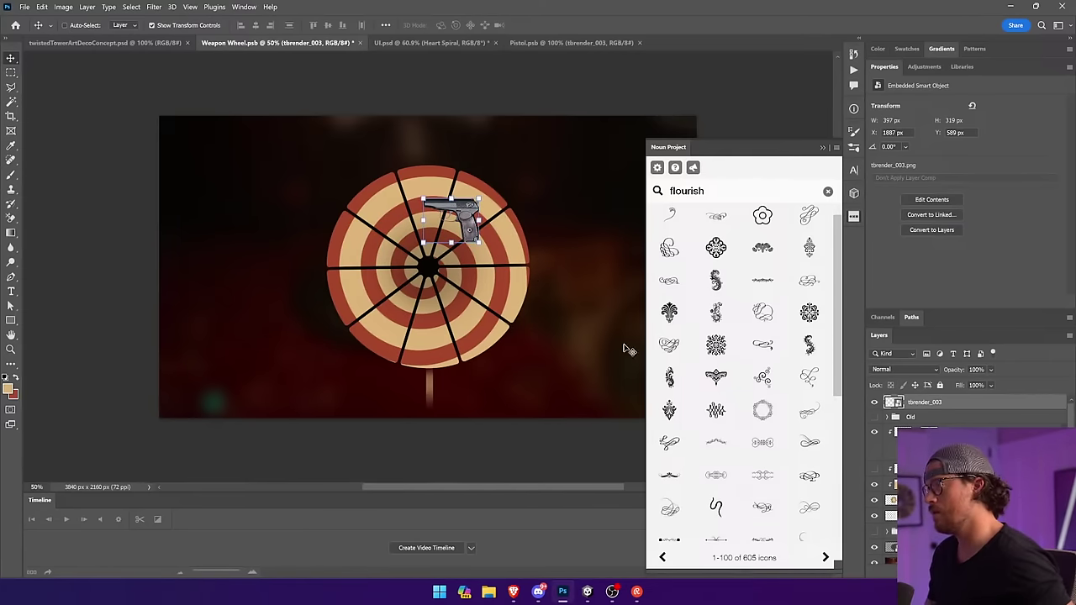
left_click_drag(946, 408, 941, 424)
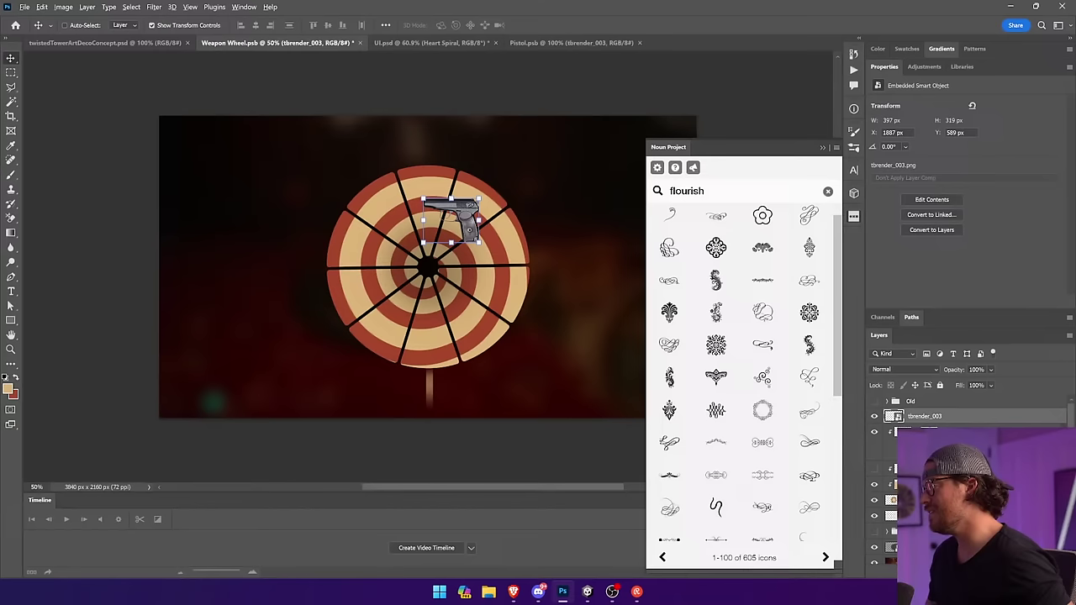
left_click(964, 422, "alt")
mouse_move(460, 237)
left_mouse_down()
mouse_move(484, 233)
mouse_move(473, 241)
left_mouse_up()
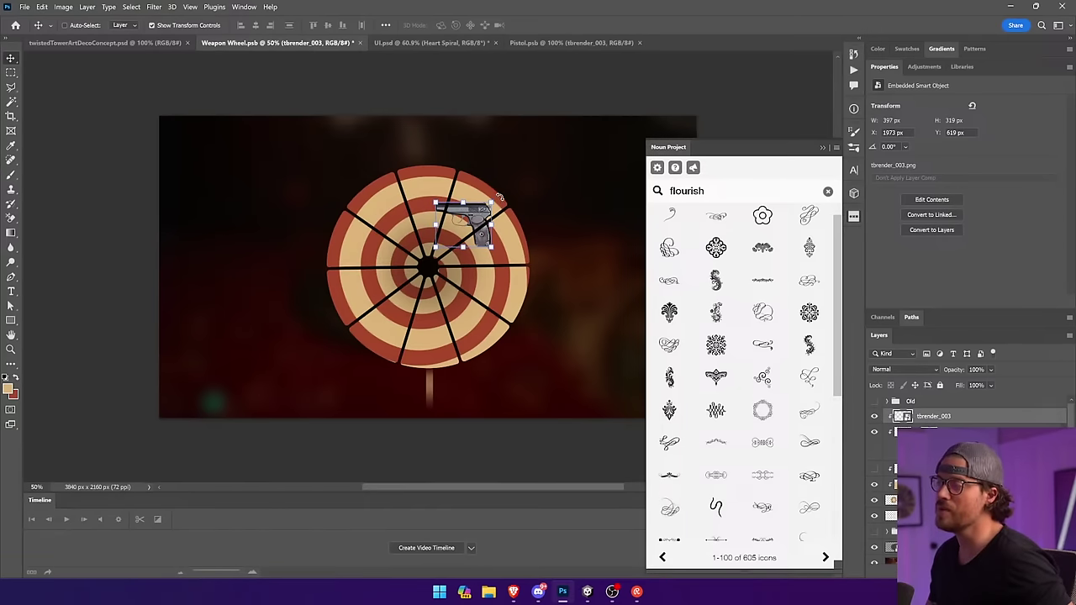
Try enlarging the pistol and rotating it to about 113° over the upper wheel segments.
key("ctrl+t")
left_click_drag(492, 204, 624, 130)
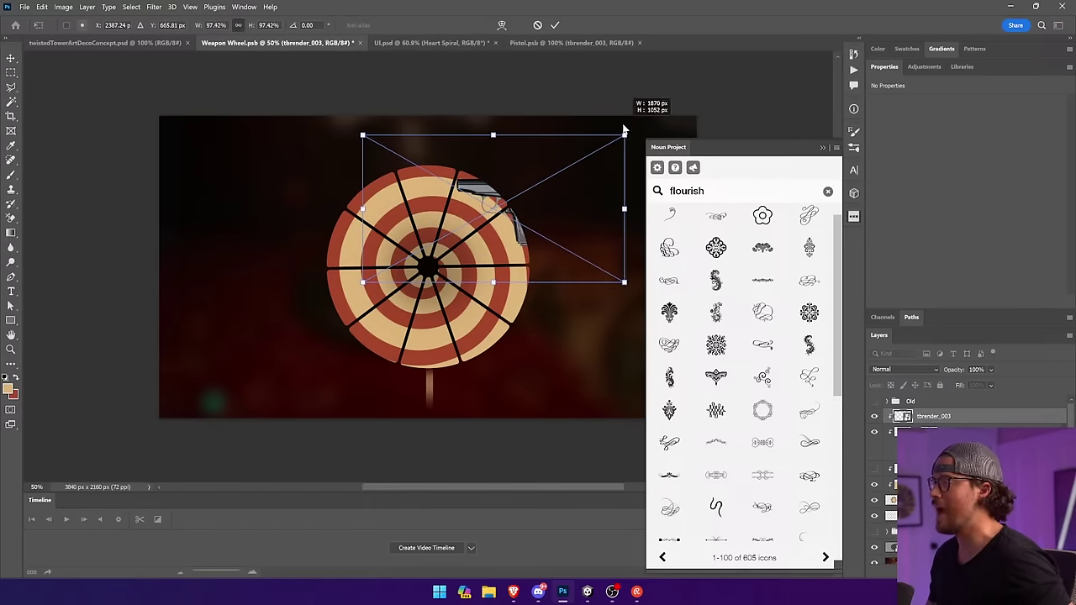
key("Return")
key("ctrl+t")
left_click_drag(547, 223, 510, 239)
left_click_drag(604, 150, 466, 355)
left_click_drag(463, 258, 458, 240)
key("Return")
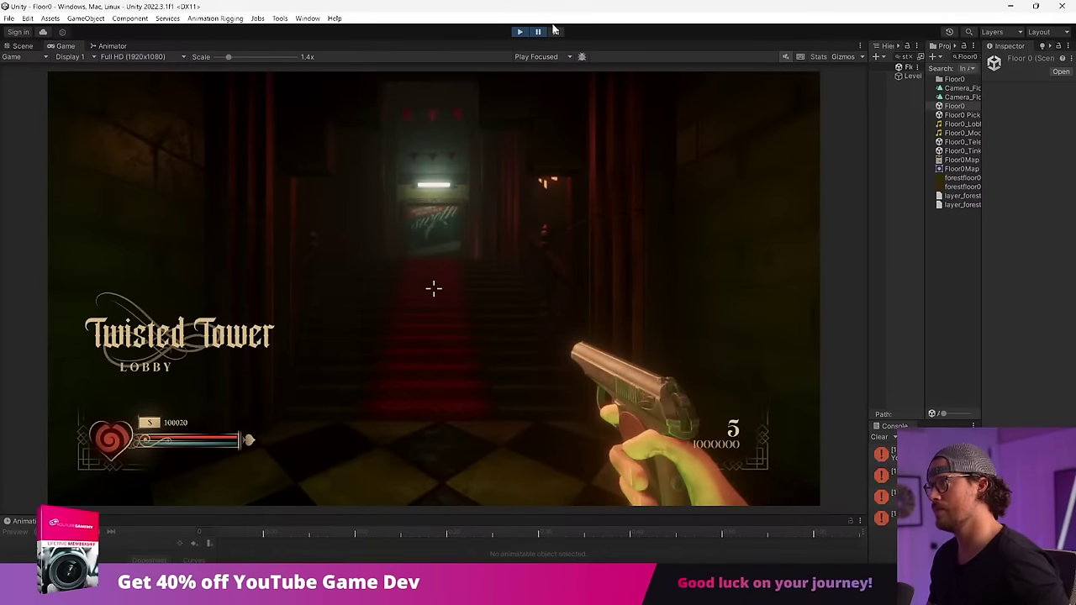
Check the weapon wheel and the second weapon in the running Unity game, and return to Photoshop.
key("Tab")
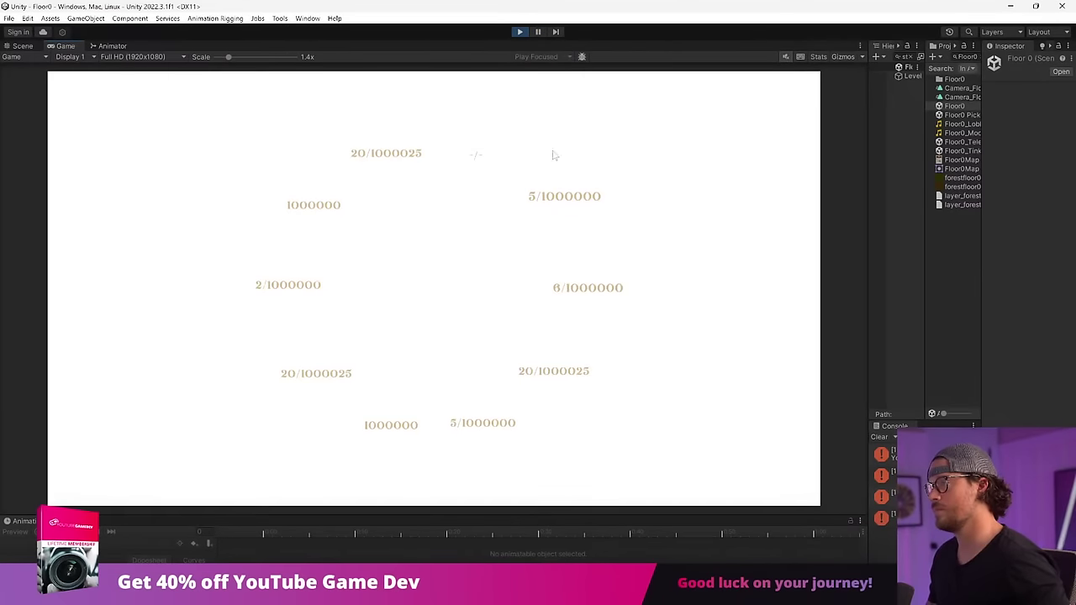
key("2")
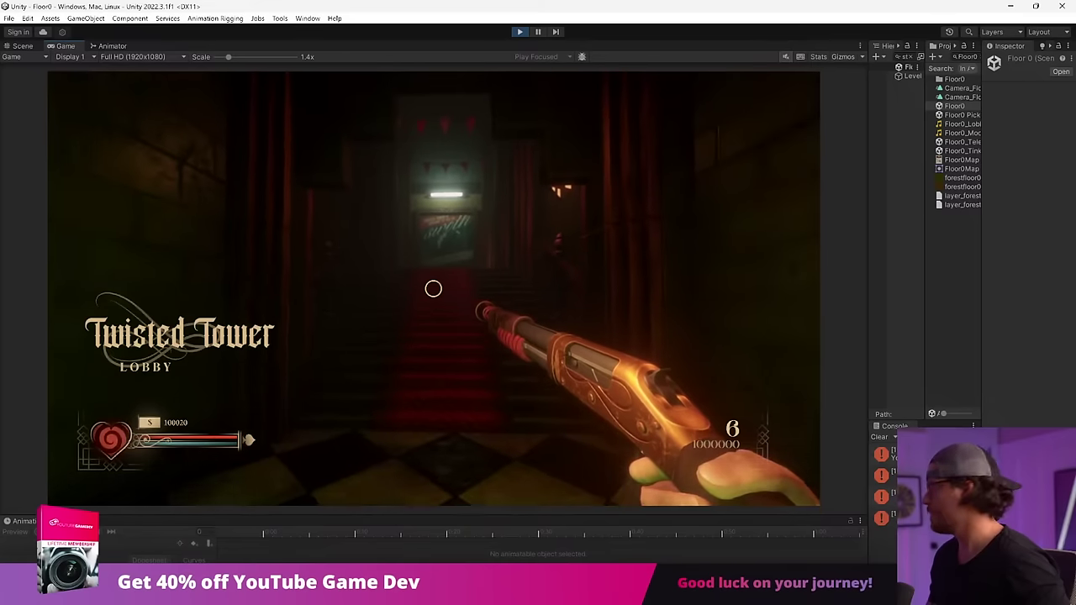
key("alt+Tab")
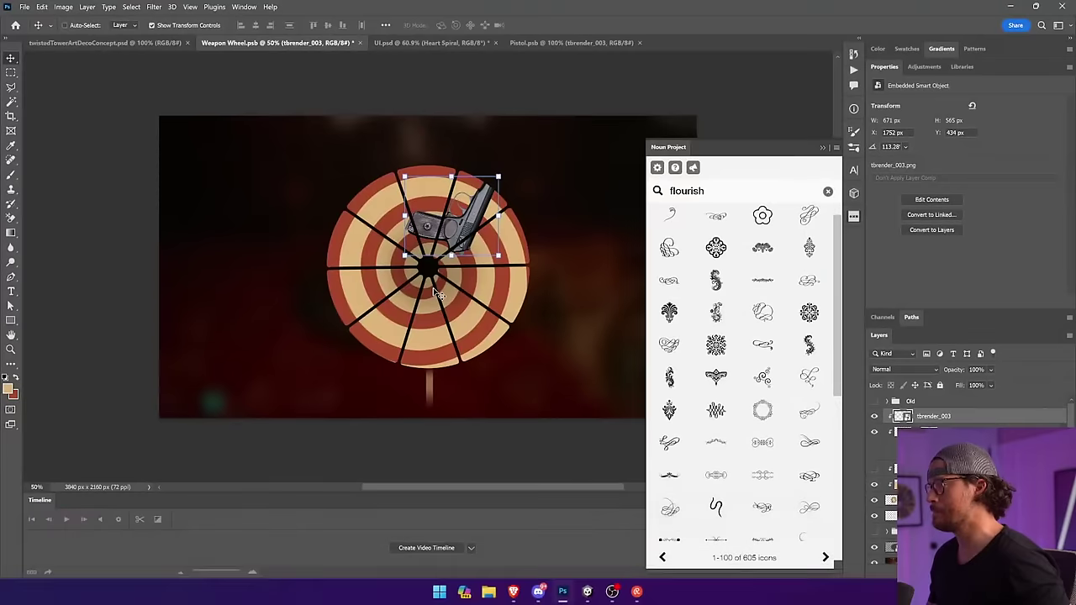
Rotate the pistol to about 8.3° and shrink it to about 381 × 358 px.
left_click_drag(497, 176, 536, 178)
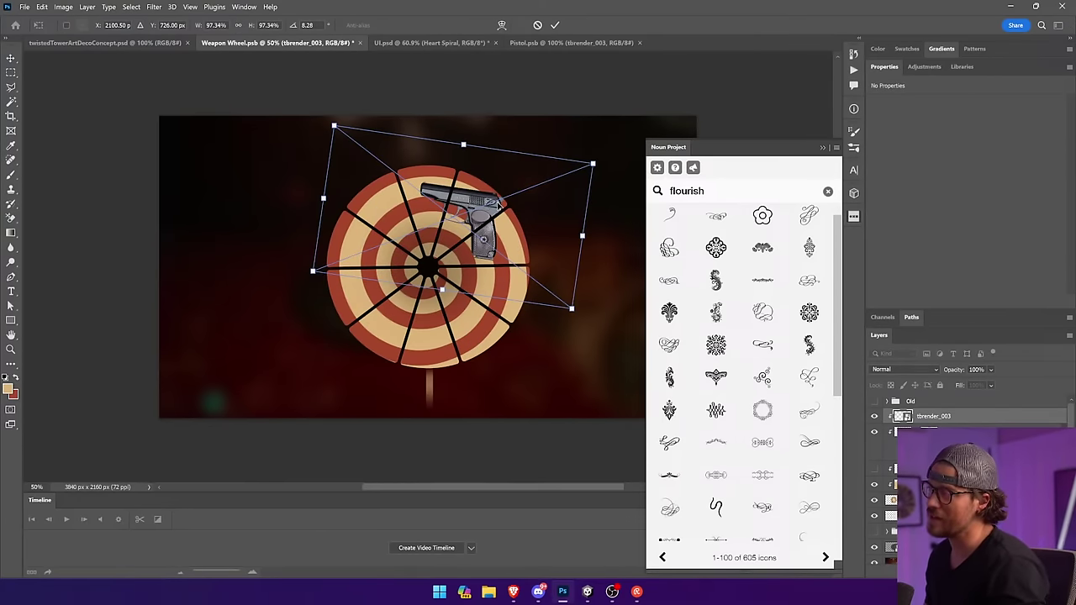
key("Return")
left_click_drag(496, 208, 514, 220)
left_click_drag(524, 269, 490, 268)
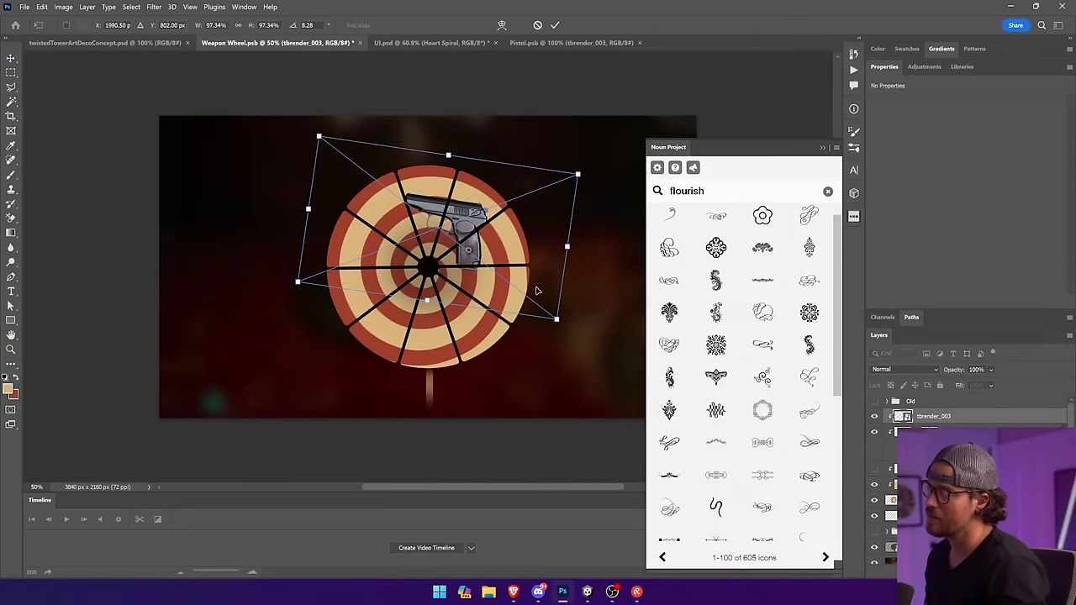
left_click_drag(556, 317, 469, 253)
key("Return")
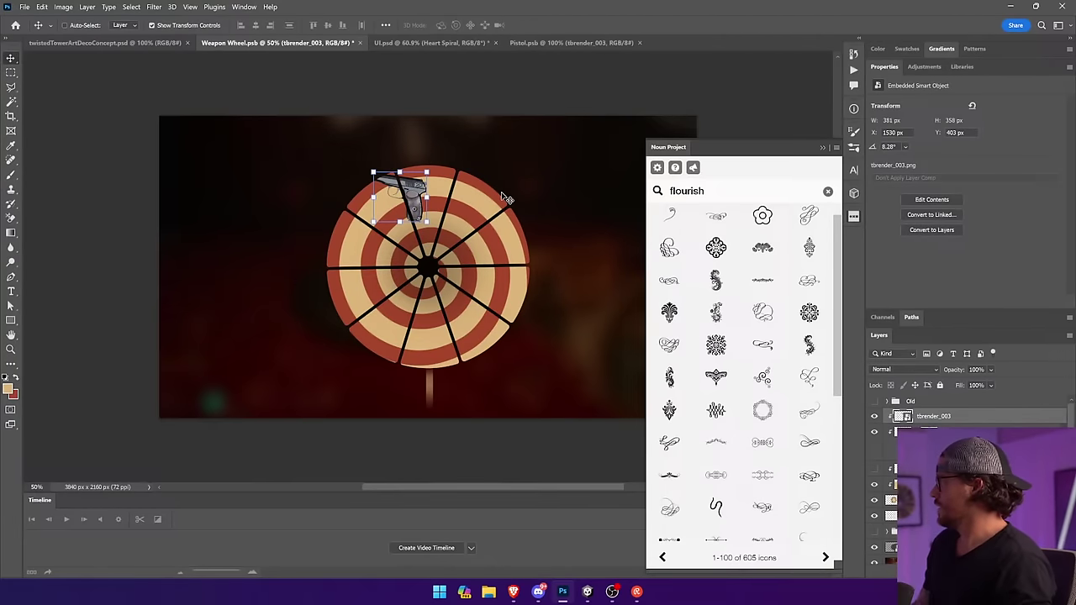
Flip the pistol horizontally and position it over the wheel's upper-right segment.
left_click_drag(519, 195, 582, 214)
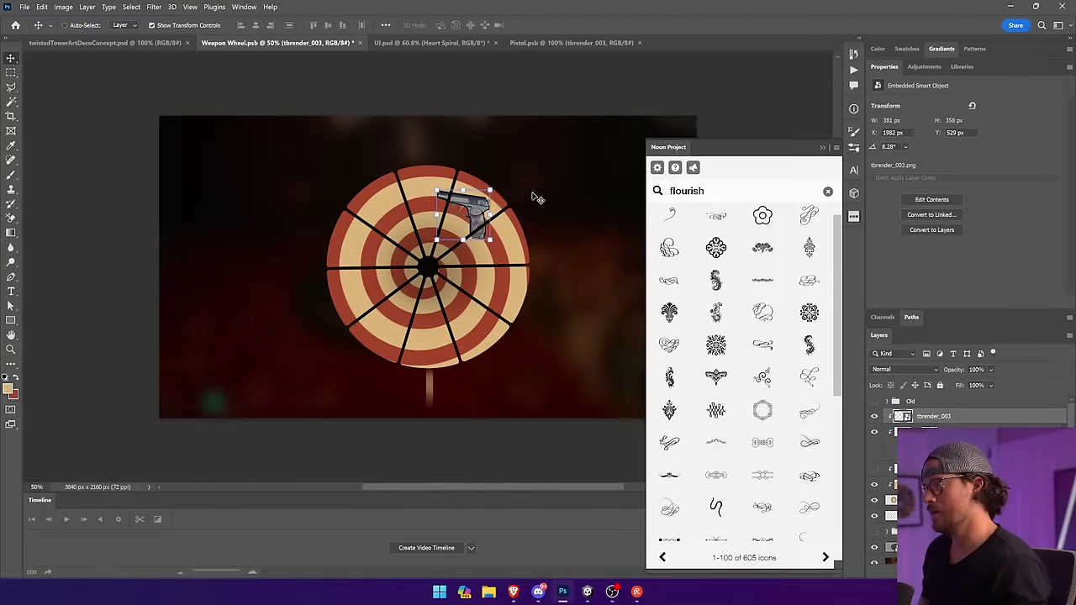
mouse_move(499, 184)
left_mouse_down()
mouse_move(524, 190)
mouse_move(513, 198)
left_mouse_up()
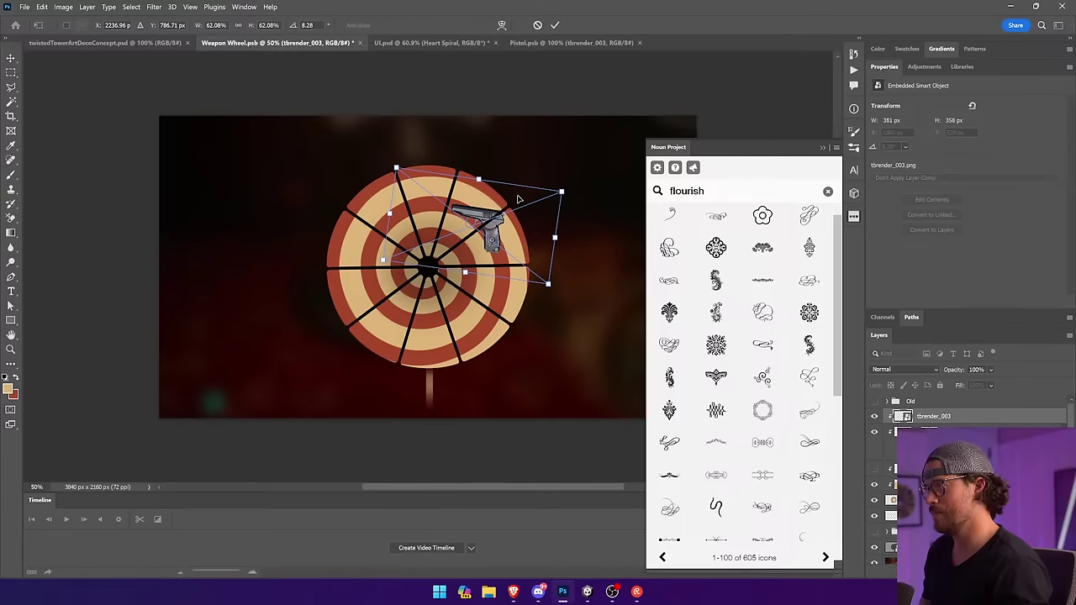
key("Return")
left_click(42, 7)
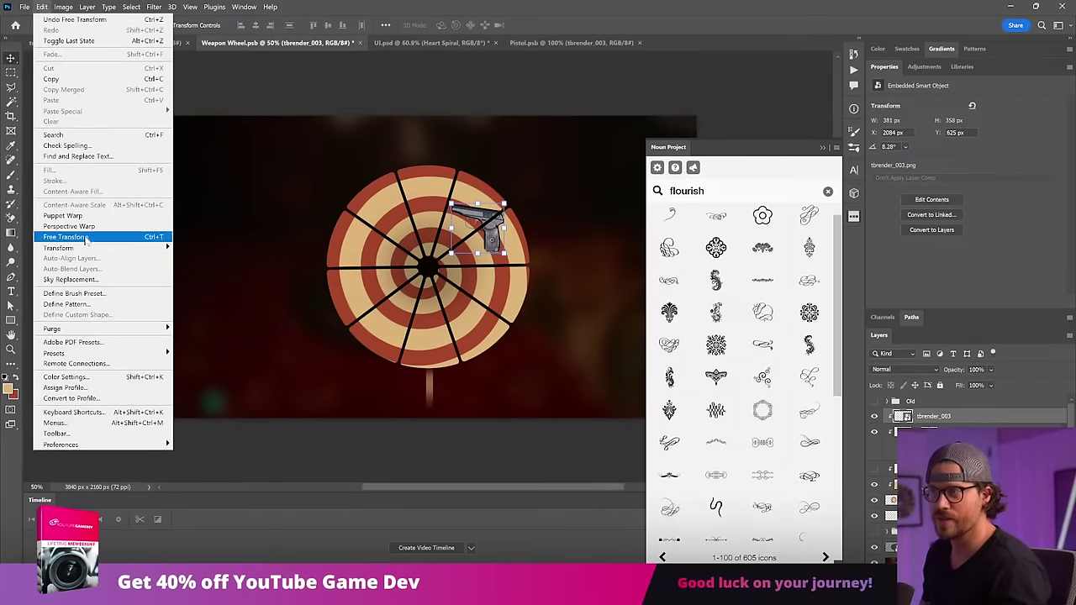
mouse_move(86, 248)
left_click(199, 448)
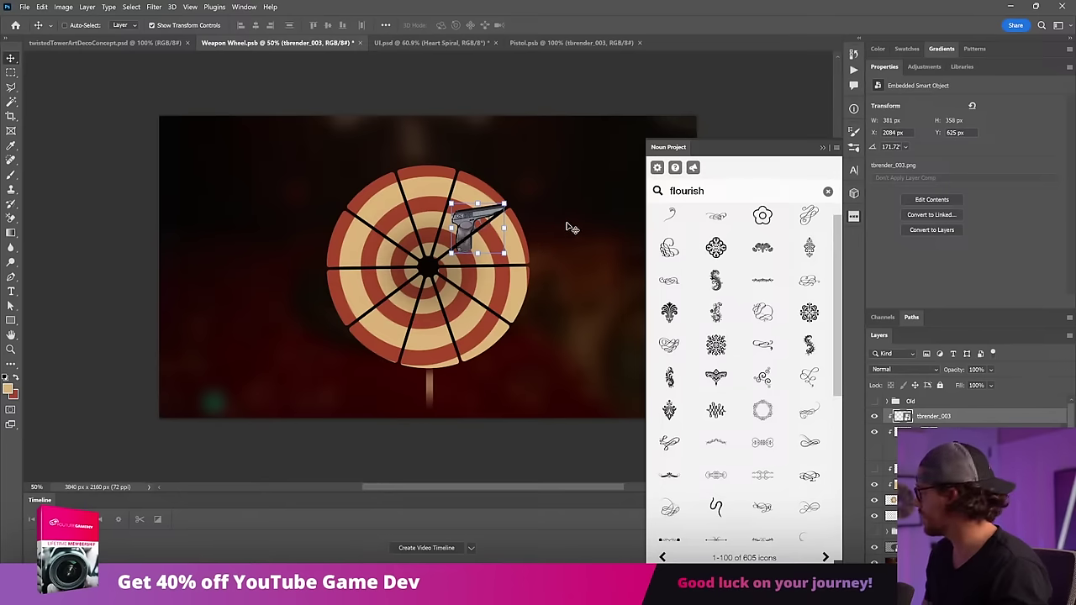
left_click_drag(574, 227, 566, 217)
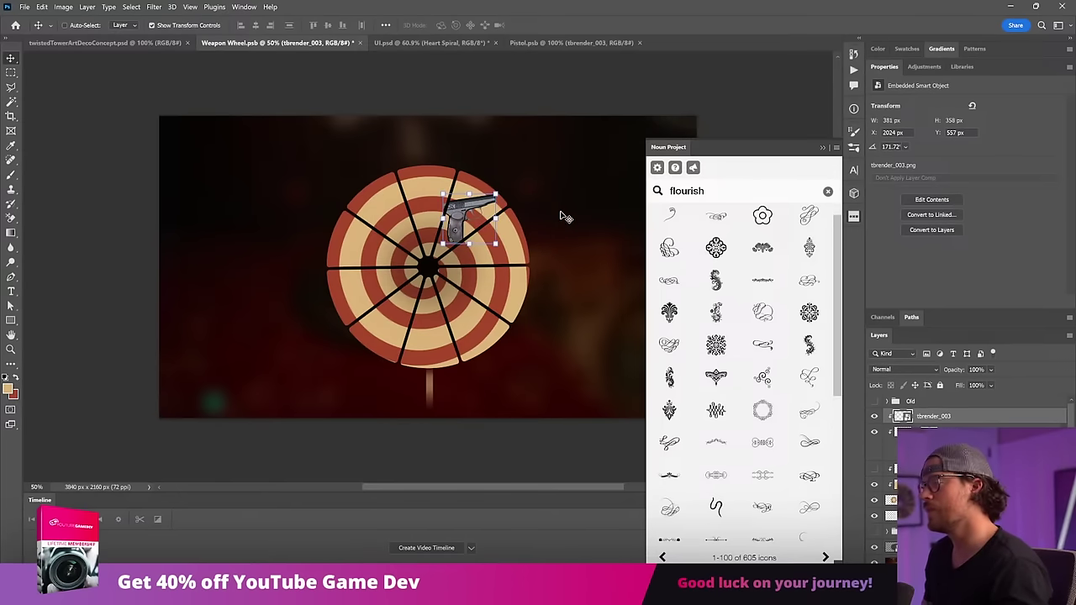
Enlarge the pistol slightly and rotate it to about 164°, keeping it over the upper-right segment with its barrel tilted upward.
left_click_drag(498, 192, 572, 149)
key("Escape")
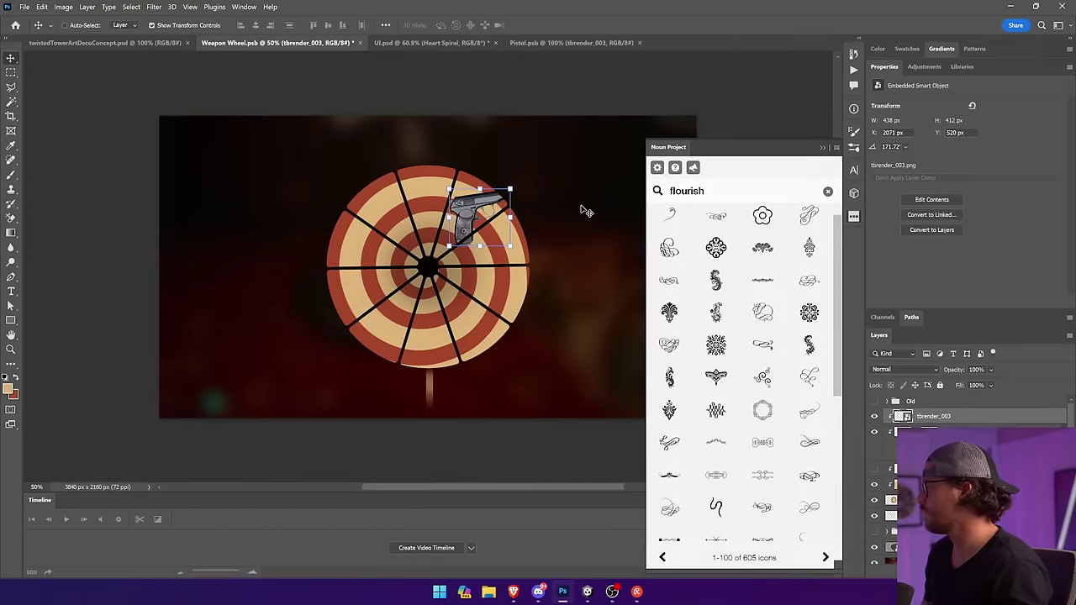
left_click_drag(597, 223, 589, 225)
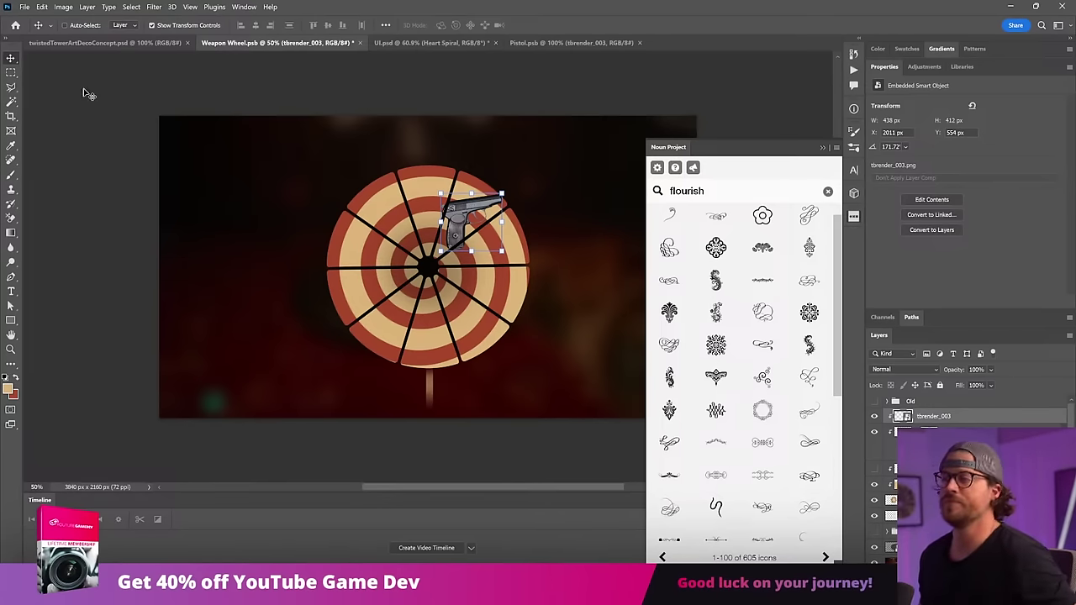
left_click_drag(482, 211, 538, 151)
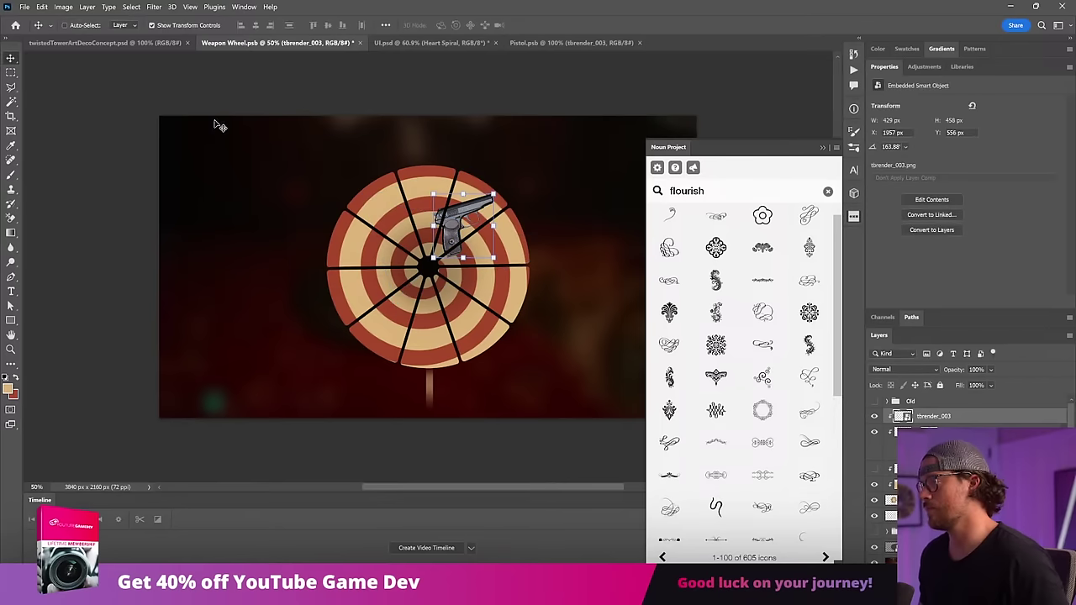
Select the wheel areas on both sides of the pistol's segment and mask the pistol there, so only the part inside the upper-right segment shows.
key("l")
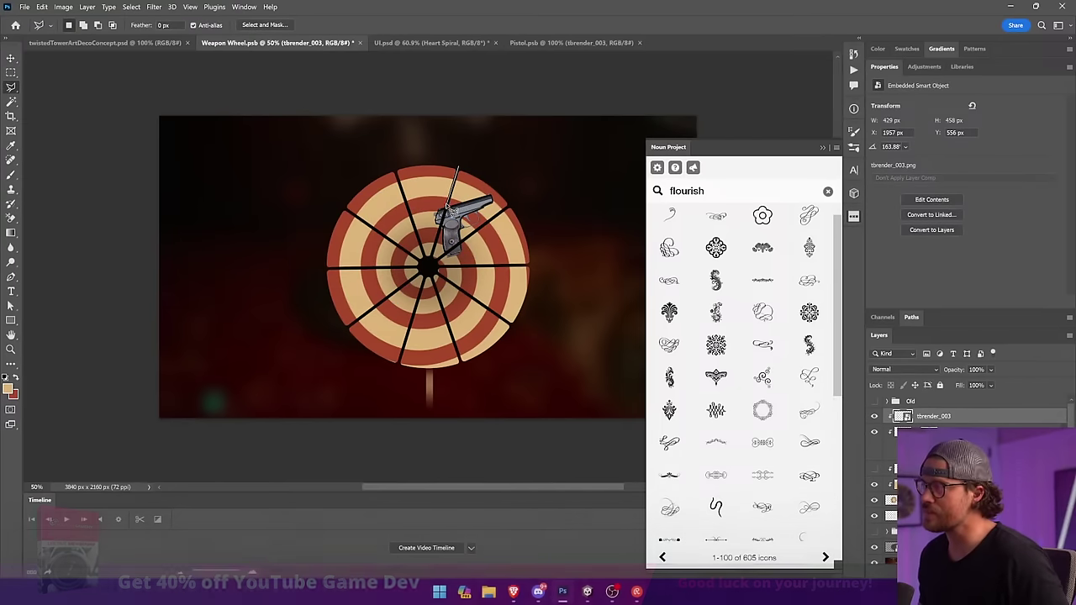
mouse_move(458, 170)
left_mouse_down()
mouse_move(429, 269)
mouse_move(402, 141)
left_mouse_up()
double_click(401, 127)
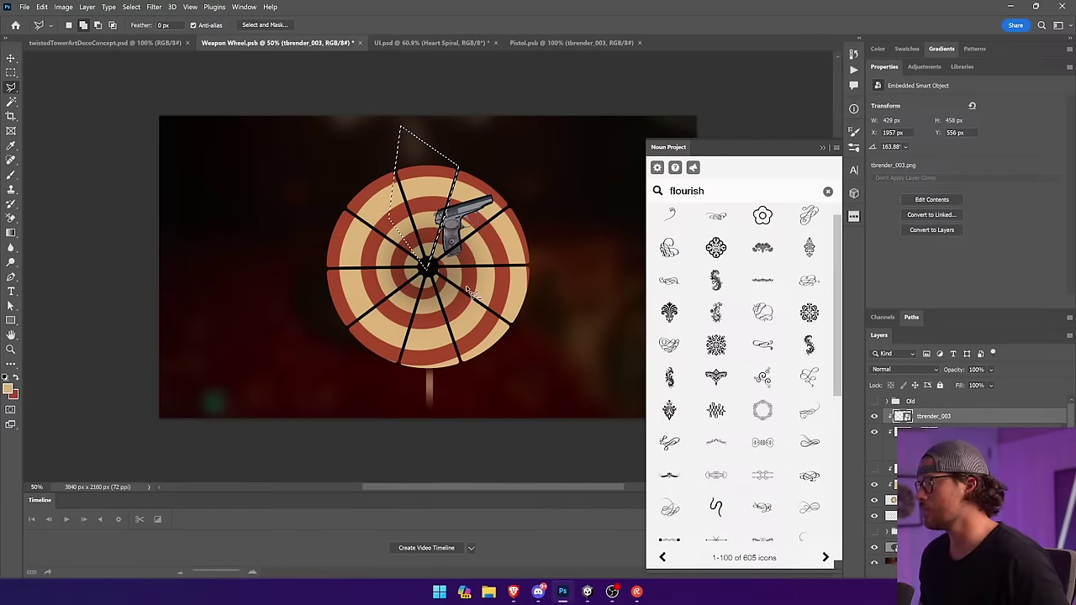
left_click(429, 267, "shift")
mouse_move(521, 210)
left_mouse_down()
mouse_move(518, 326)
mouse_move(376, 345)
mouse_move(429, 267)
left_mouse_up()
left_click(991, 572)
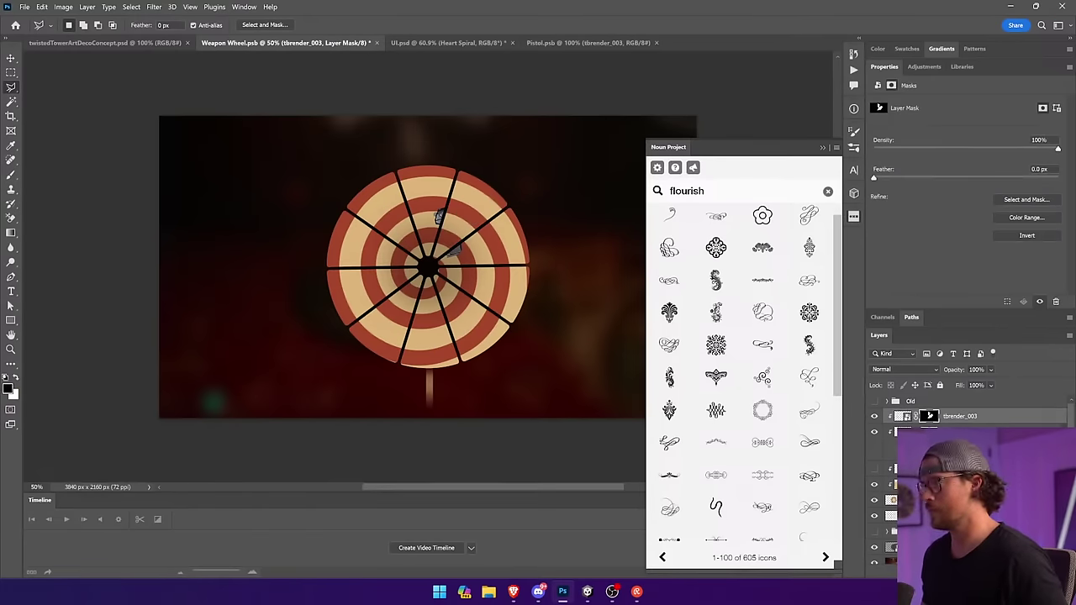
key("ctrl+i")
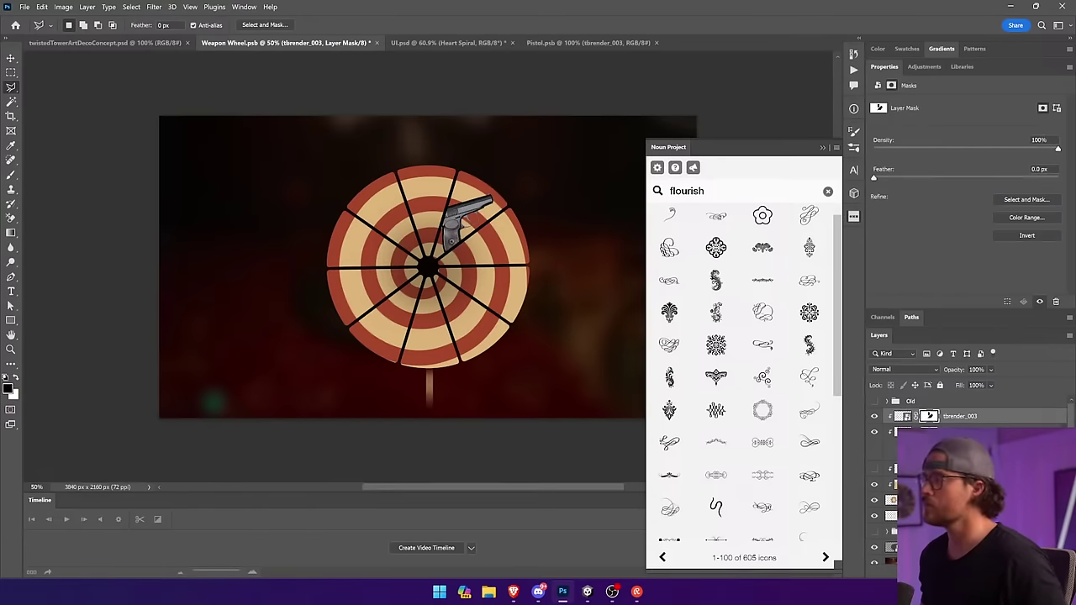
Close the Noun Project panel and deselect the pistol layer to view the masked pistol on the wheel.
left_click(822, 148)
key("v")
left_click(800, 151, "ctrl")
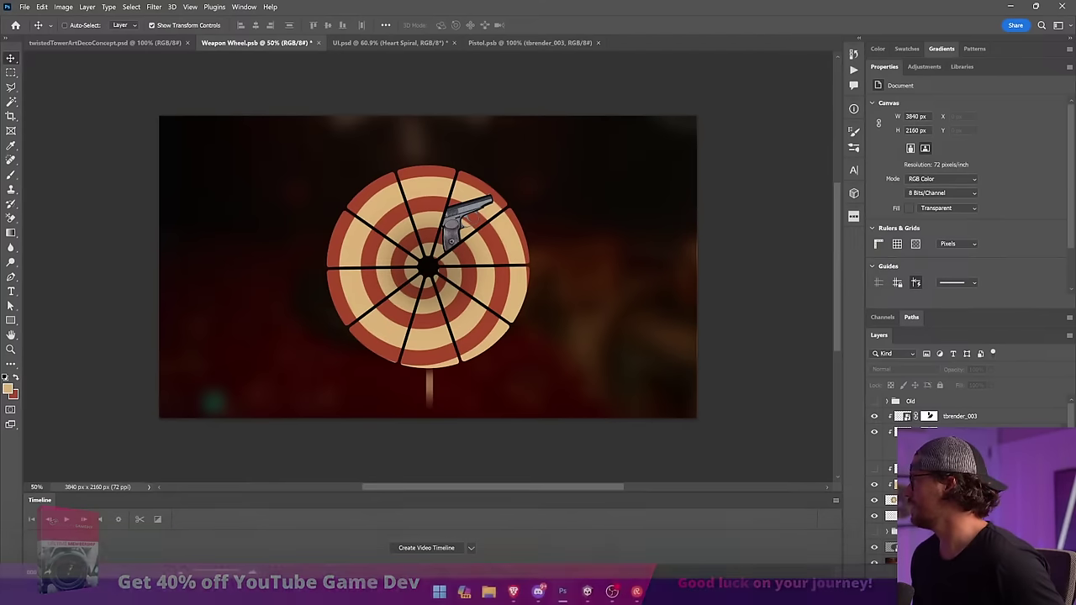
left_click(521, 215)
left_click(530, 218)
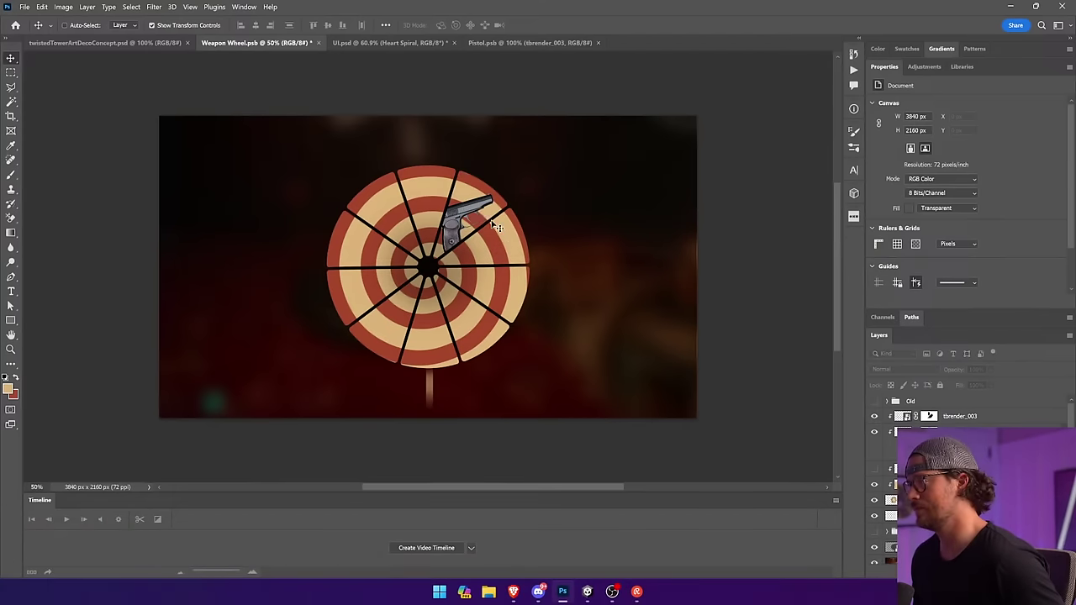
Disable the pistol's layer mask, shrink it to about 334 × 265 px and rotate it to about -177.8° within the upper-right segment.
left_click_drag(479, 217, 477, 214)
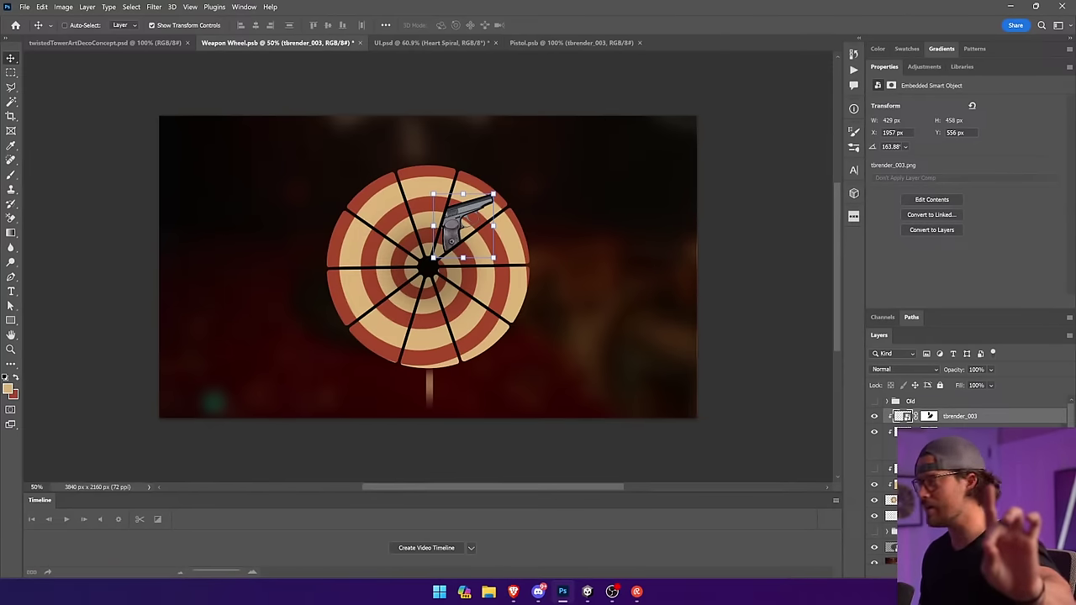
left_click(928, 416, "shift")
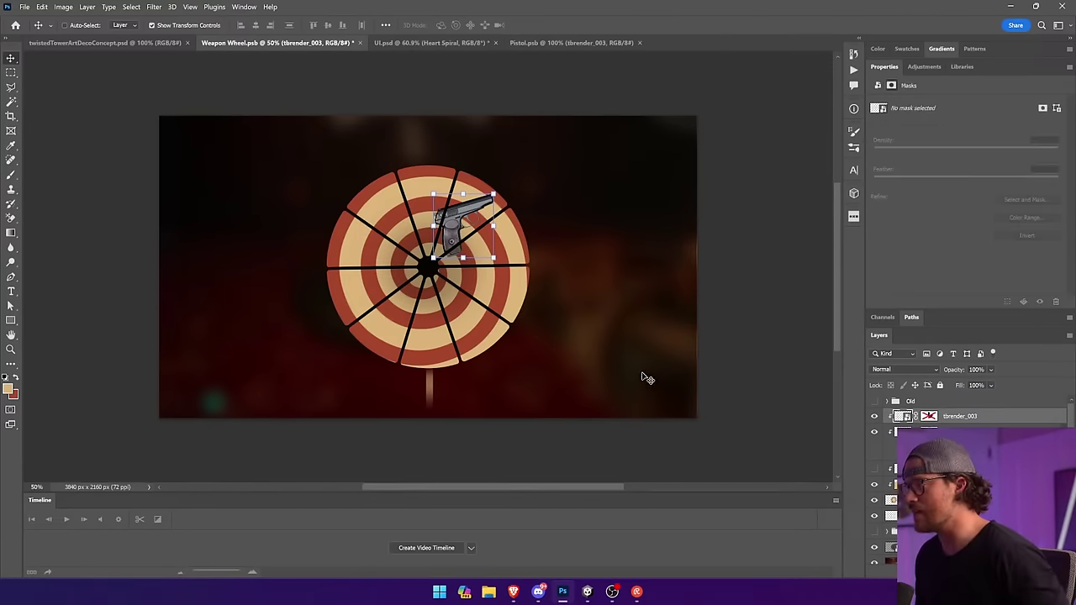
left_click_drag(462, 255, 517, 196)
left_click_drag(527, 159, 496, 224)
key("Return")
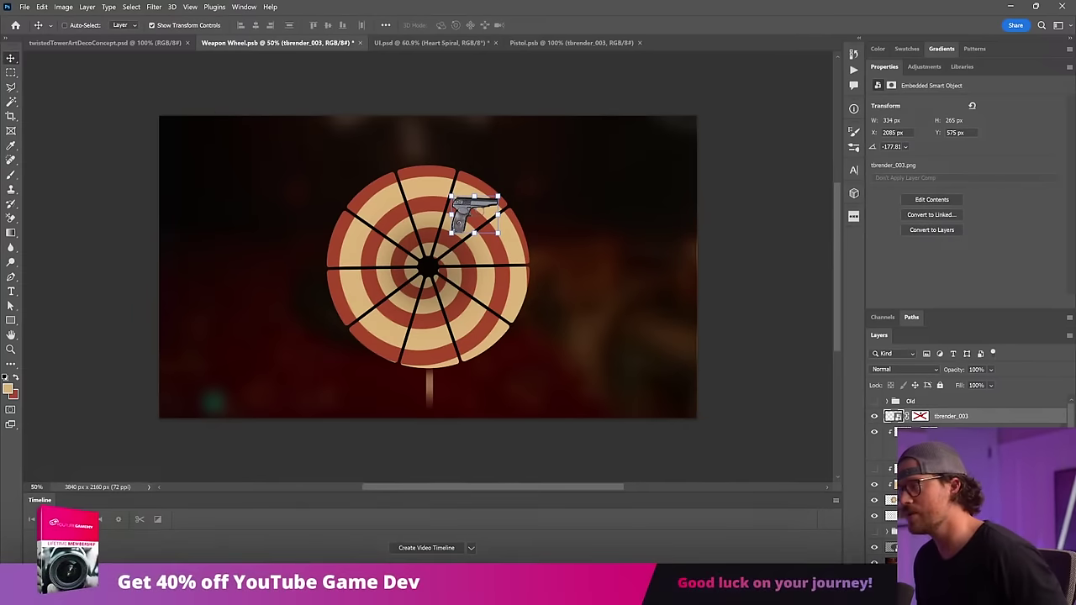
Give the pistol a tan drop shadow with 85% opacity, 0 px distance, 22% spread and 169 px size.
key("ctrl+shift+d")
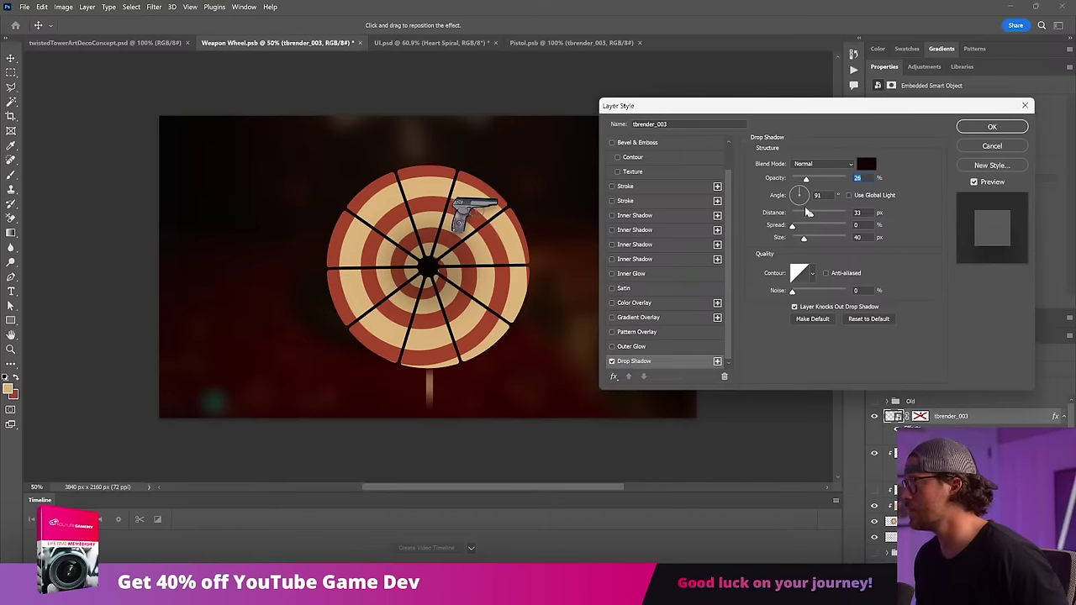
left_click_drag(811, 214, 787, 215)
left_click_drag(806, 180, 829, 179)
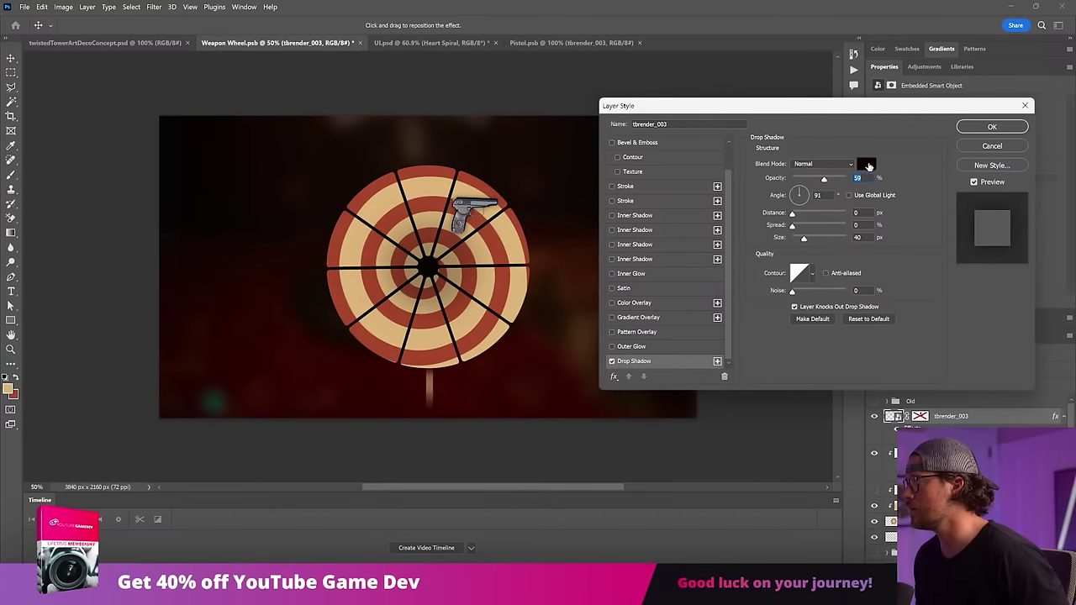
left_click(866, 164)
left_click(475, 186)
left_click(996, 168)
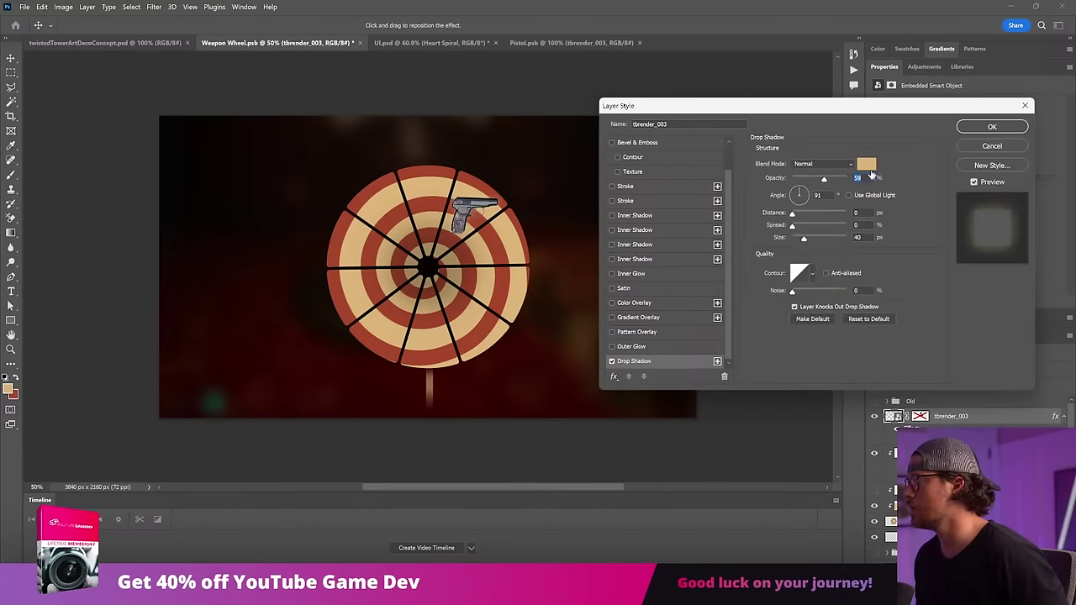
left_click_drag(799, 227, 832, 239)
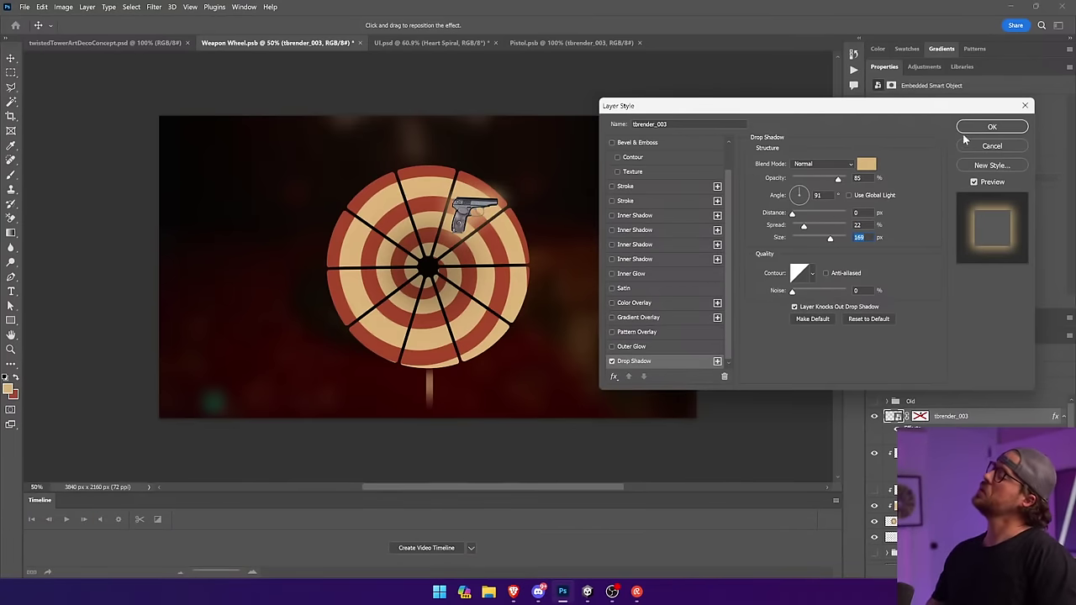
left_click(992, 126)
left_click(765, 353)
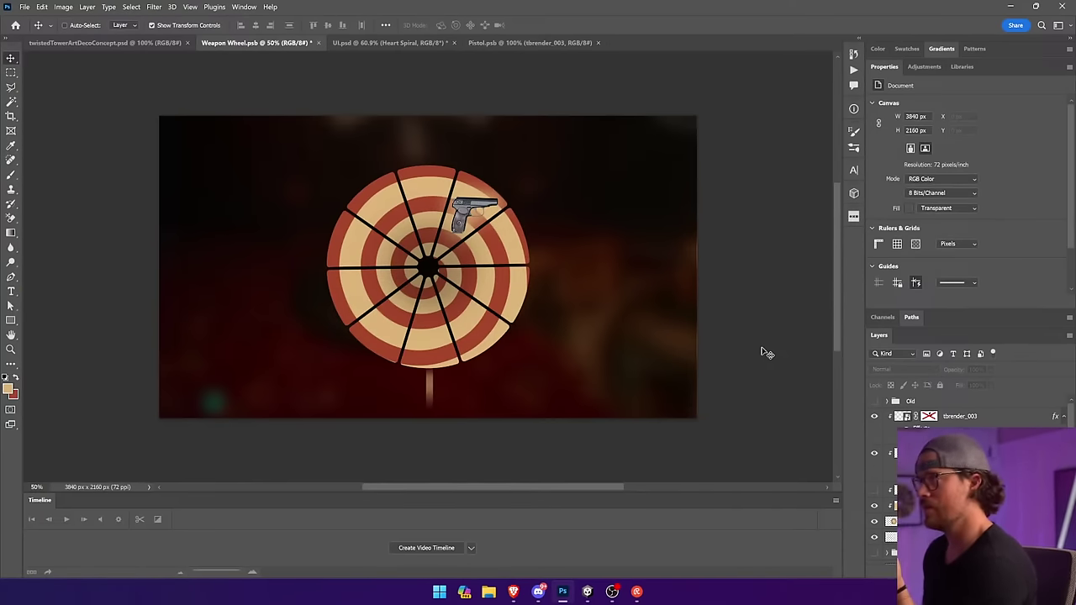
Hide the pistol's drop shadow, enlarge the pistol to about 391 × 312 px and move it outward over the segment's rim.
left_click(505, 42)
left_click(277, 42)
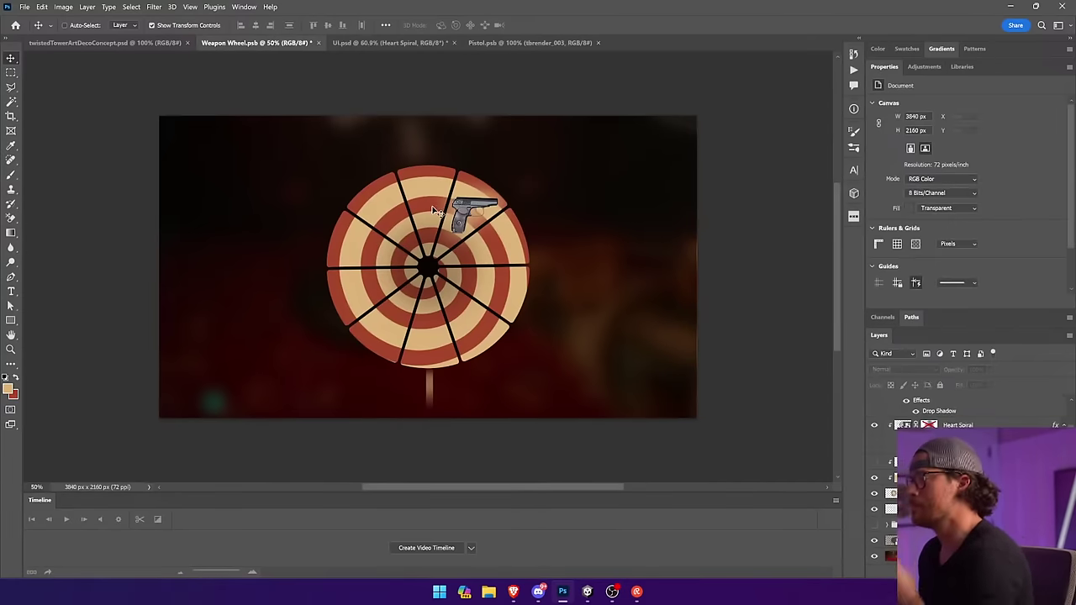
left_click_drag(471, 213, 472, 213)
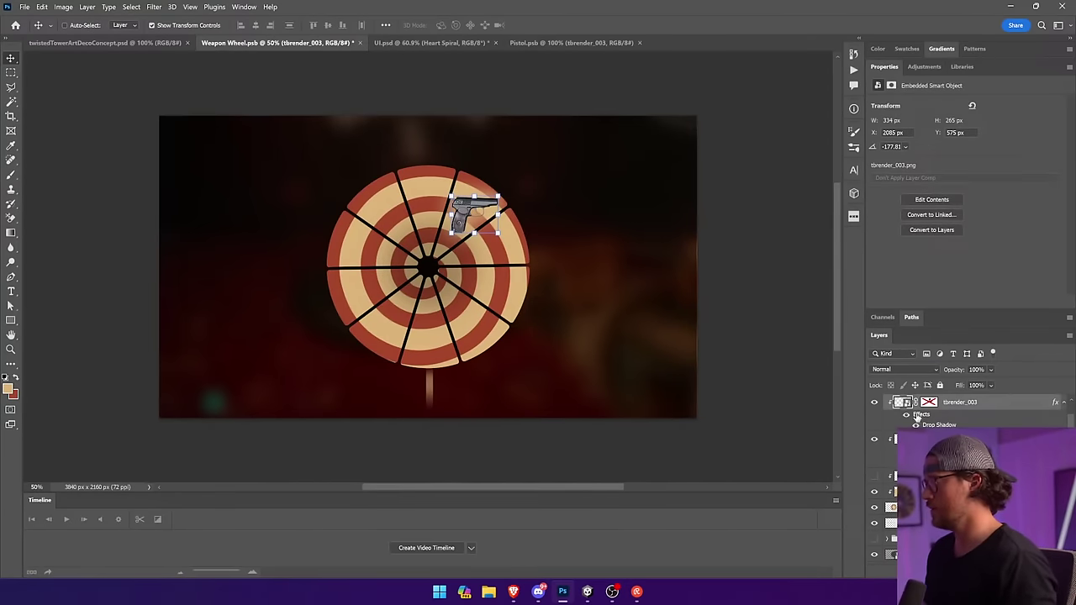
left_click_drag(633, 318, 633, 318)
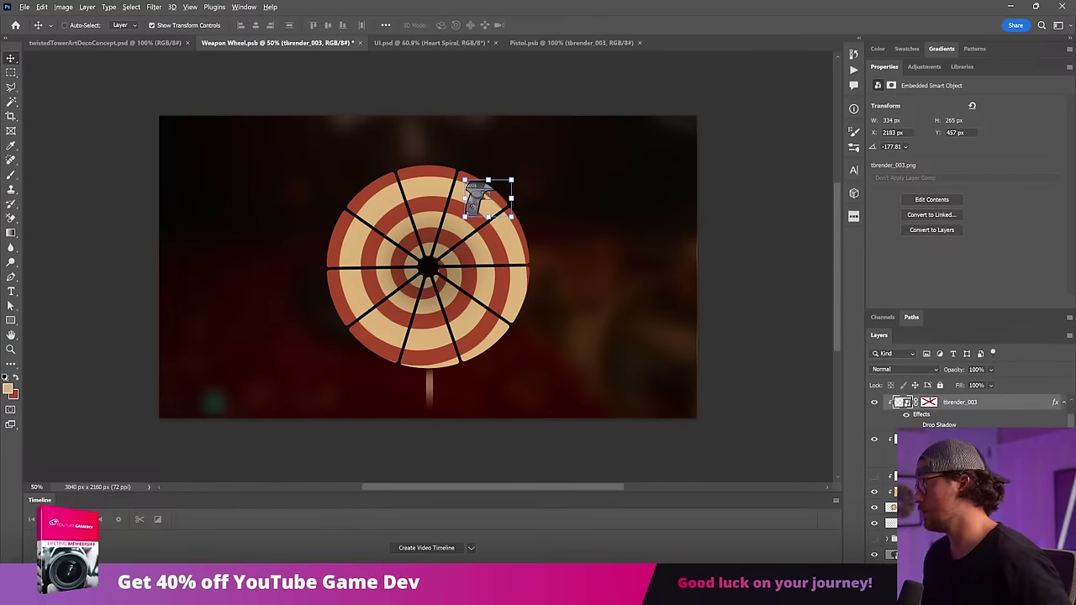
left_click_drag(689, 350, 697, 349)
left_click_drag(524, 173, 527, 170)
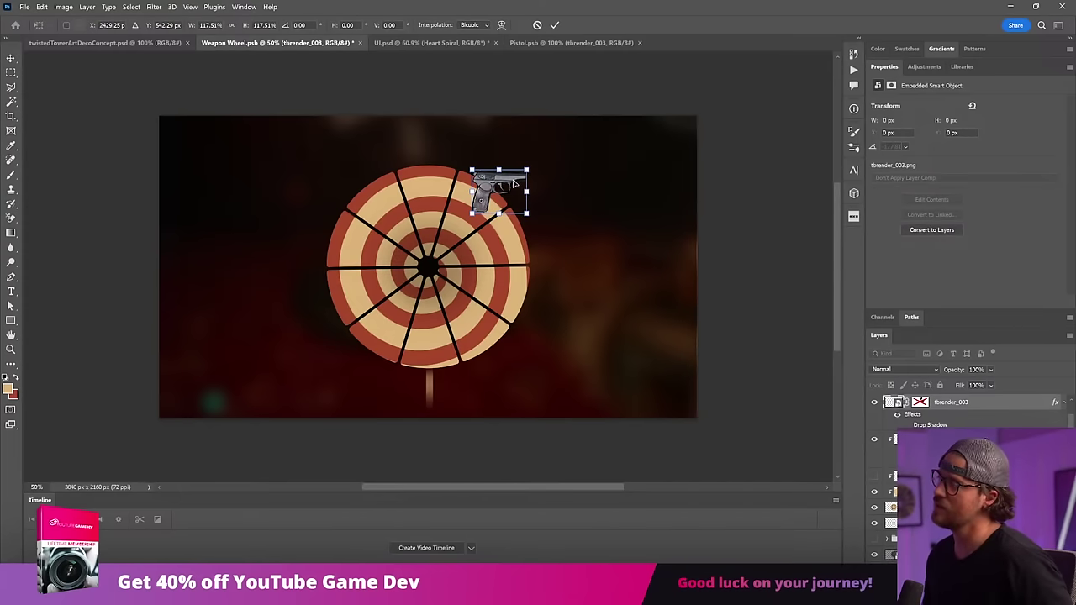
key("Return")
left_click_drag(597, 197, 588, 203)
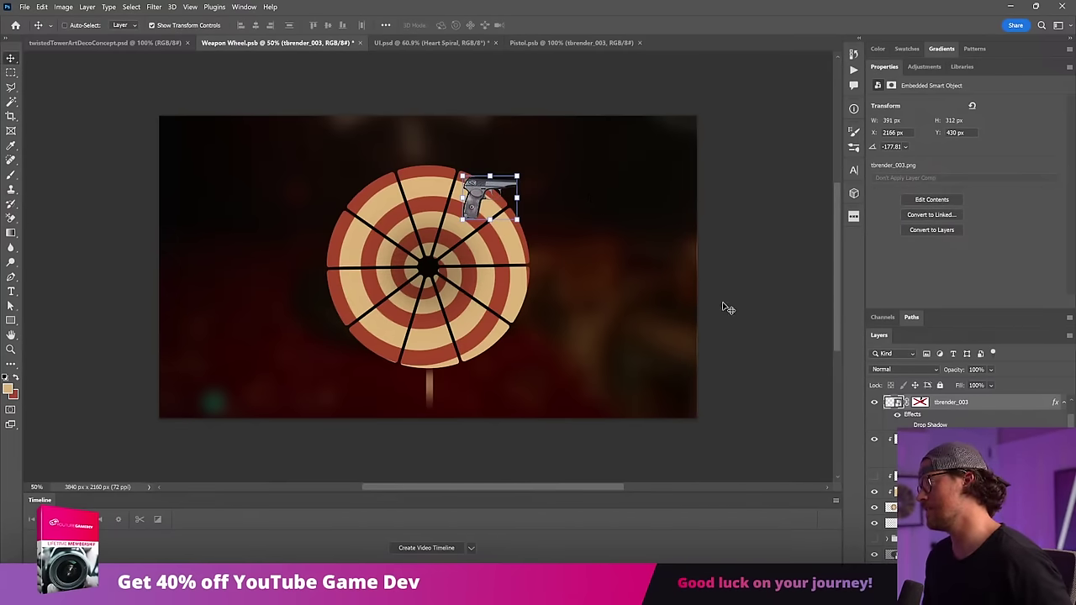
In UI.psd, select all the weapon images, from the axe and rifles to the revolver, the second shotgun and the ray gun.
left_click(429, 42)
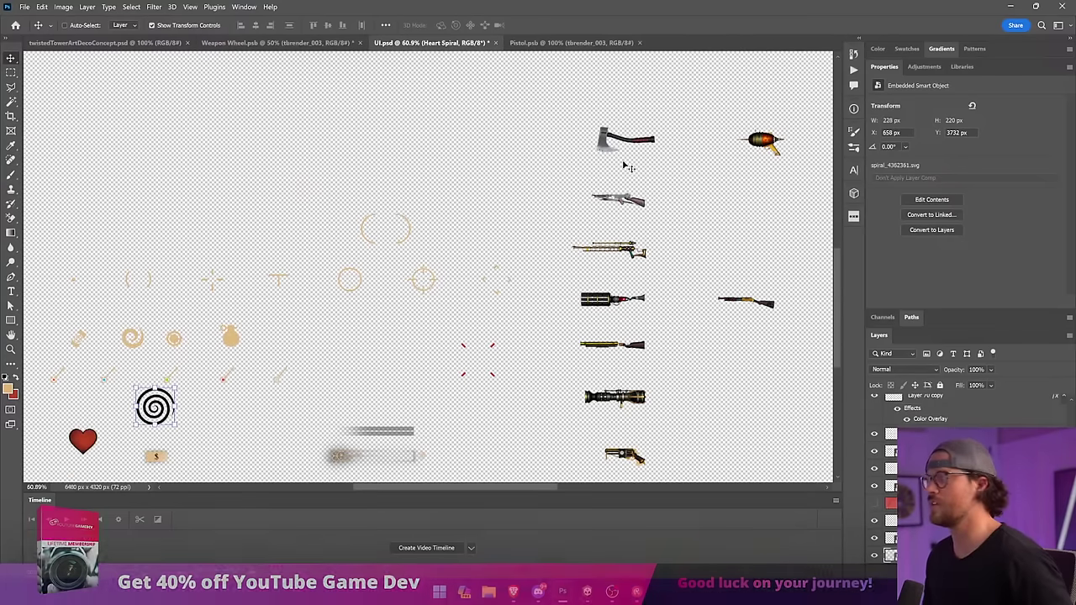
left_click(636, 202, "shift")
left_click(639, 249, "shift")
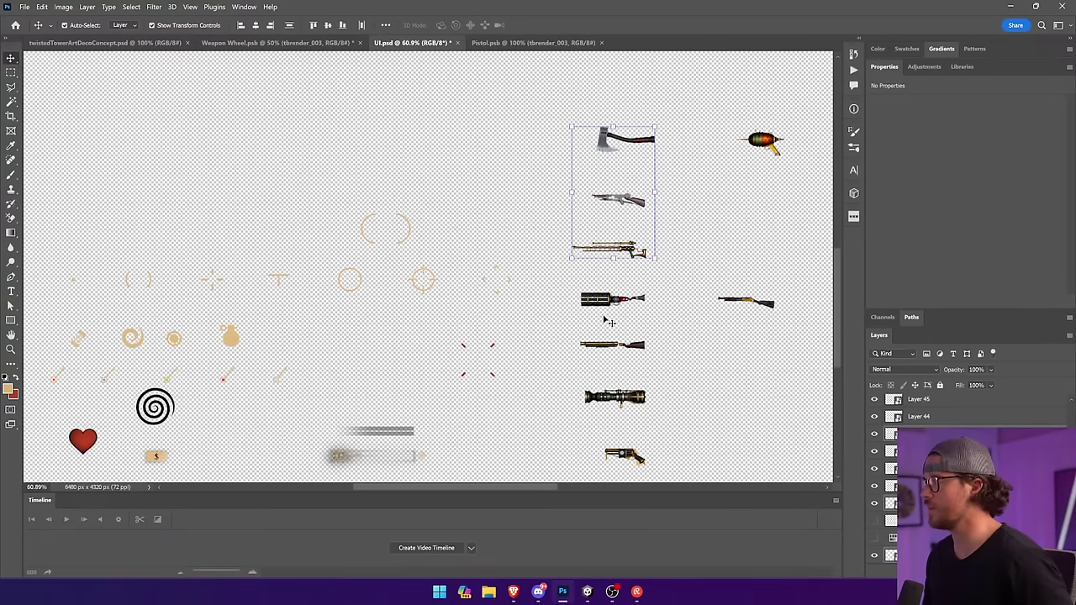
left_click(618, 348, "shift")
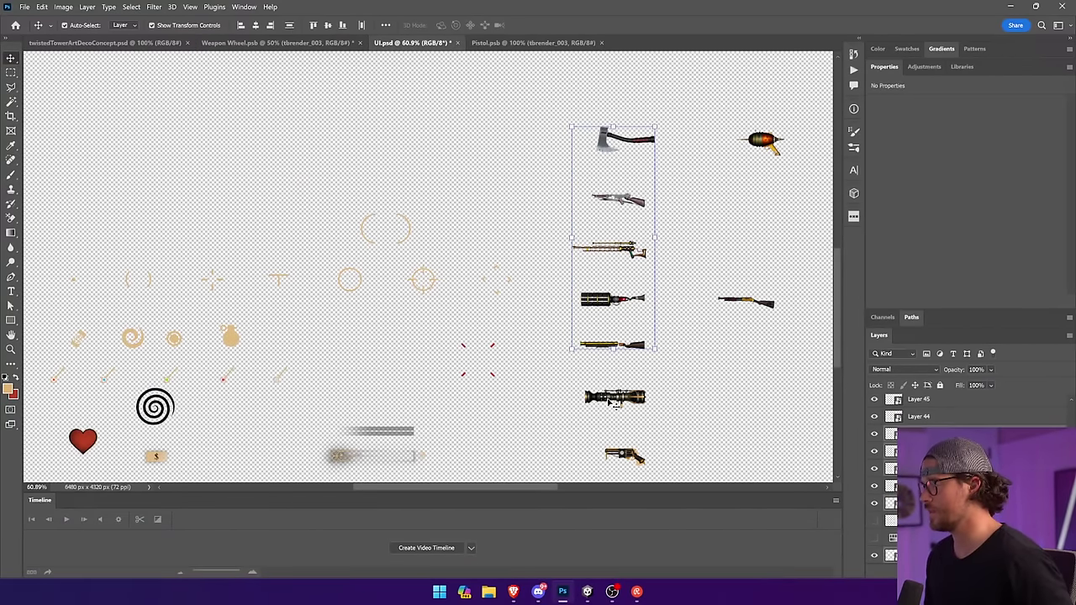
left_click(752, 305, "ctrl+shift")
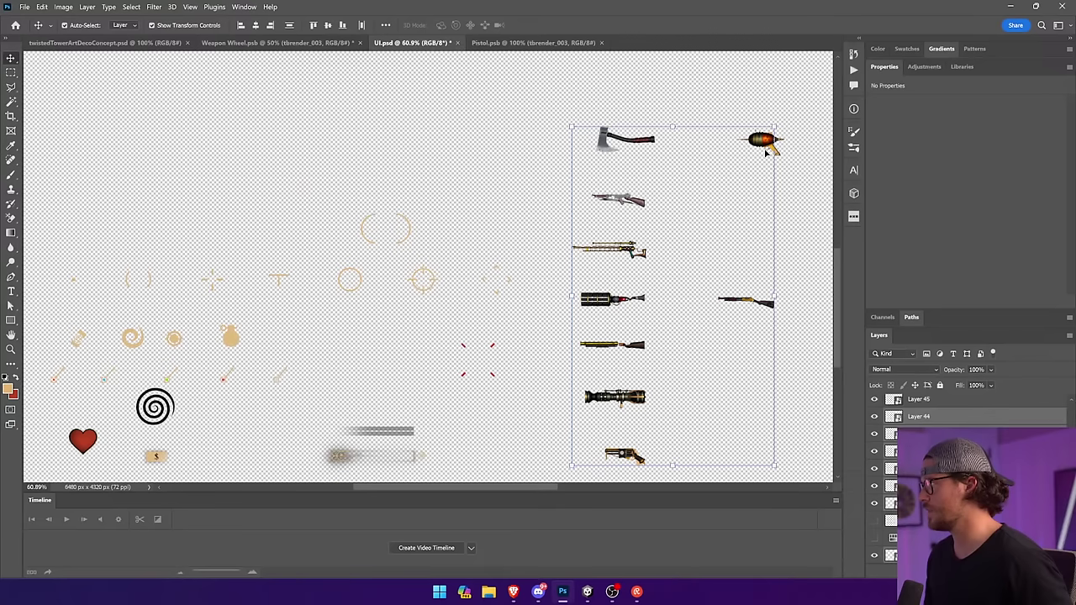
left_click(766, 148, "ctrl+shift")
Duplicate the selected weapon layers into the Weapon Wheel document and switch to it.
right_click(954, 402)
left_click(992, 23)
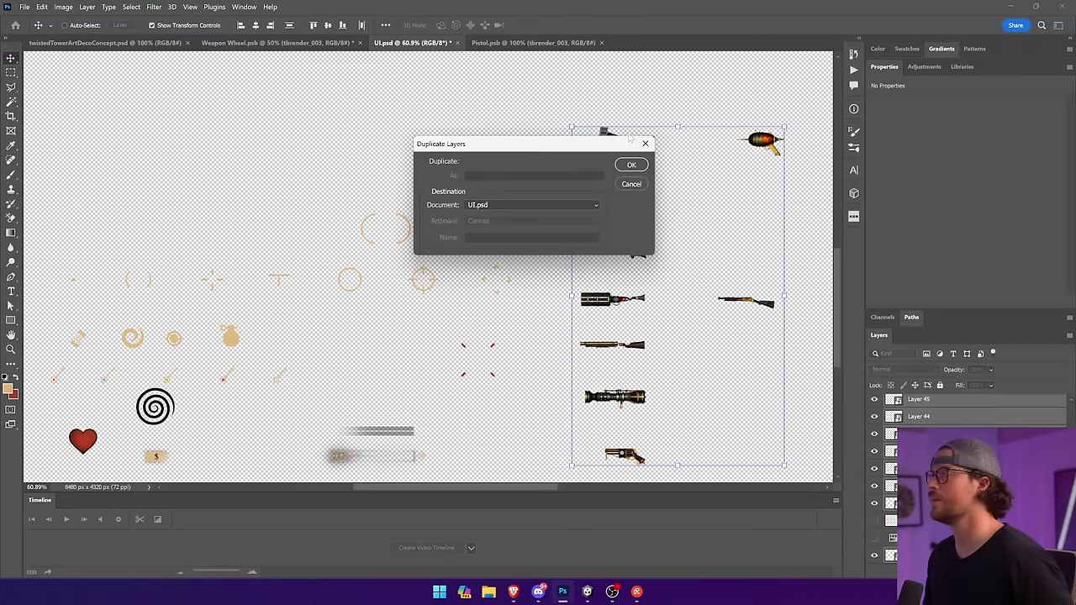
left_click(529, 204)
left_click(525, 223)
left_click(632, 165)
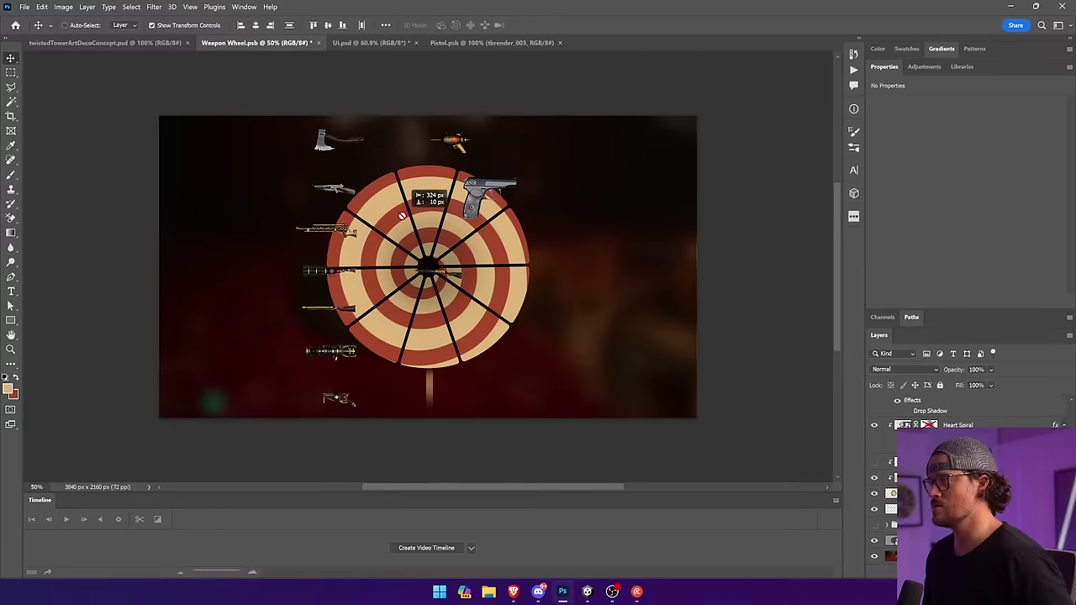
Enlarge the ray gun to about 467 × 253 px and place it over the wheel's upper-left segment.
left_click_drag(454, 141, 416, 162)
key("Return")
left_click_drag(471, 194, 452, 203)
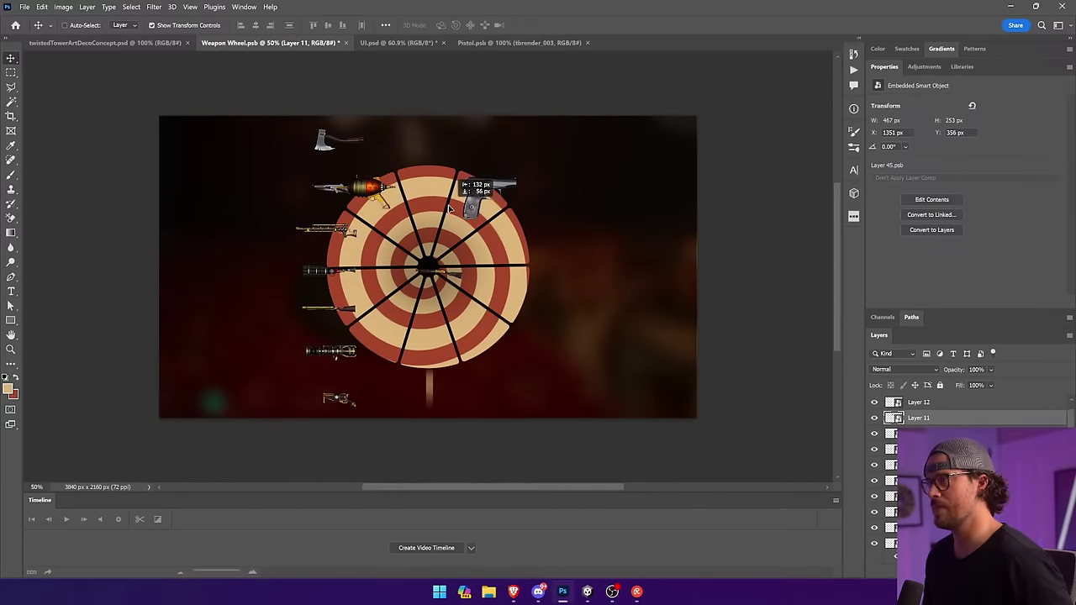
Place the axe upright on the wheel's top segment, rotated to about 13.8° and sized about 187 × 432 px.
left_click(358, 147)
left_click_drag(357, 147, 507, 174)
key("ctrl+t")
key("Return")
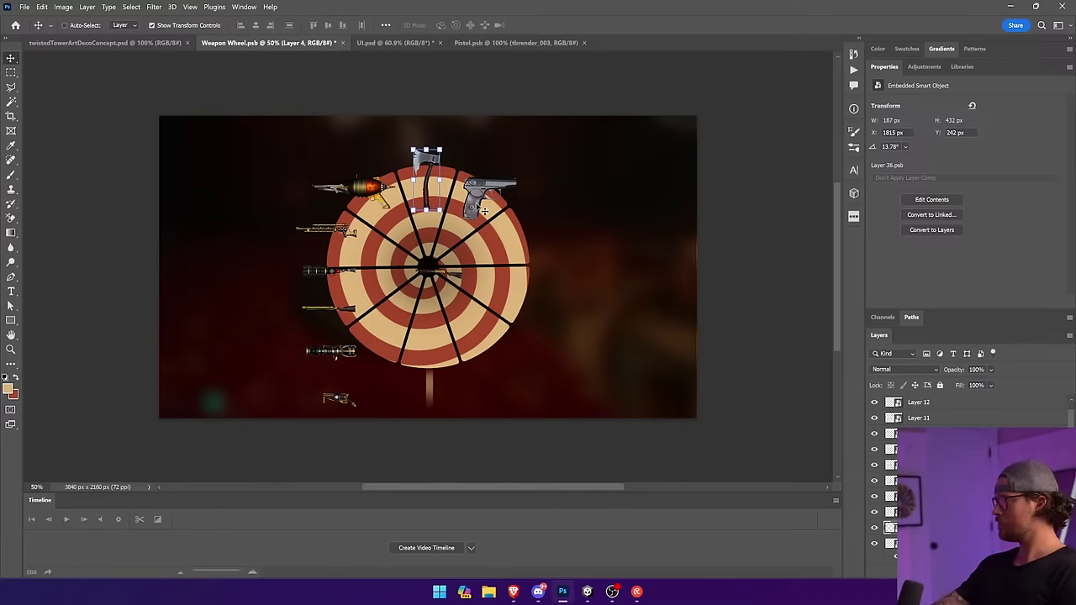
Place the grey submachine gun over the segment below the pistol, enlarge it to about 603 × 166 px and flip it horizontally.
left_click(367, 186)
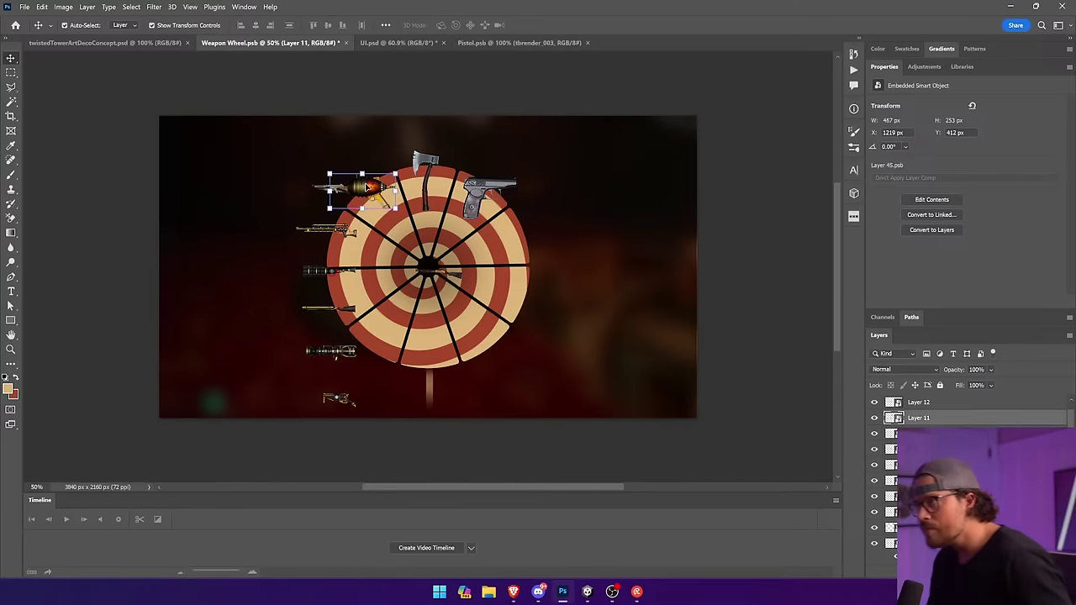
left_click(260, 202)
left_click(322, 188)
left_click_drag(559, 254, 751, 303)
left_click_drag(547, 229, 648, 268)
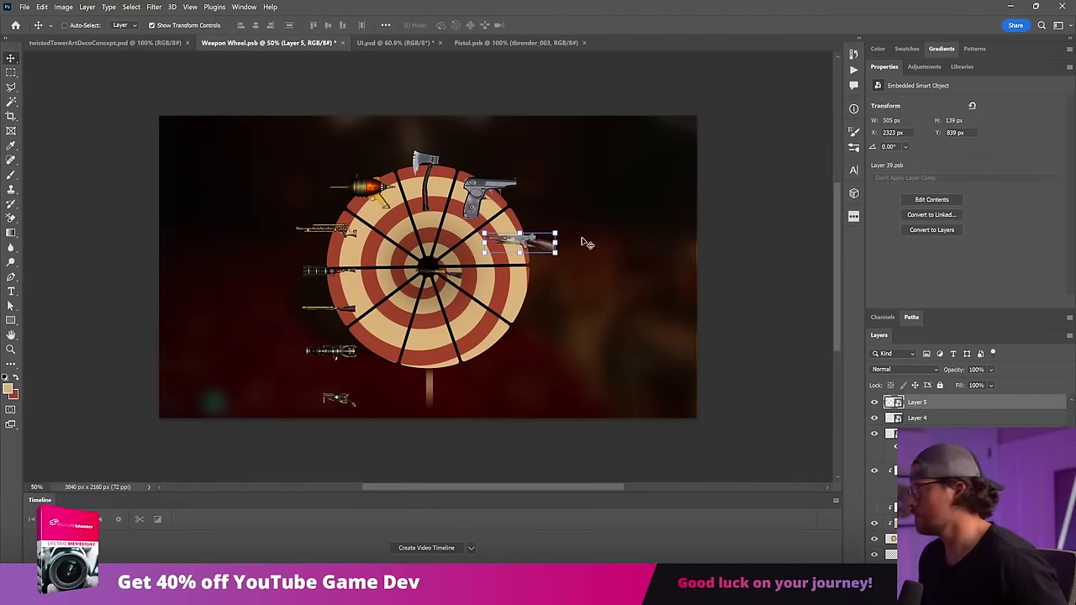
left_click_drag(565, 227, 563, 235)
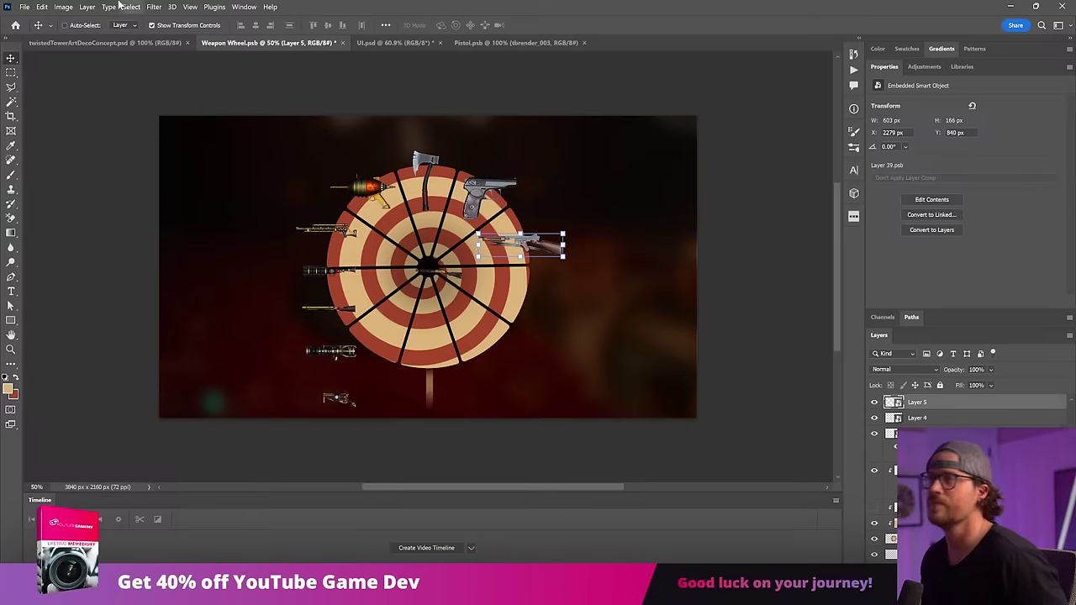
left_click(41, 7)
mouse_move(84, 248)
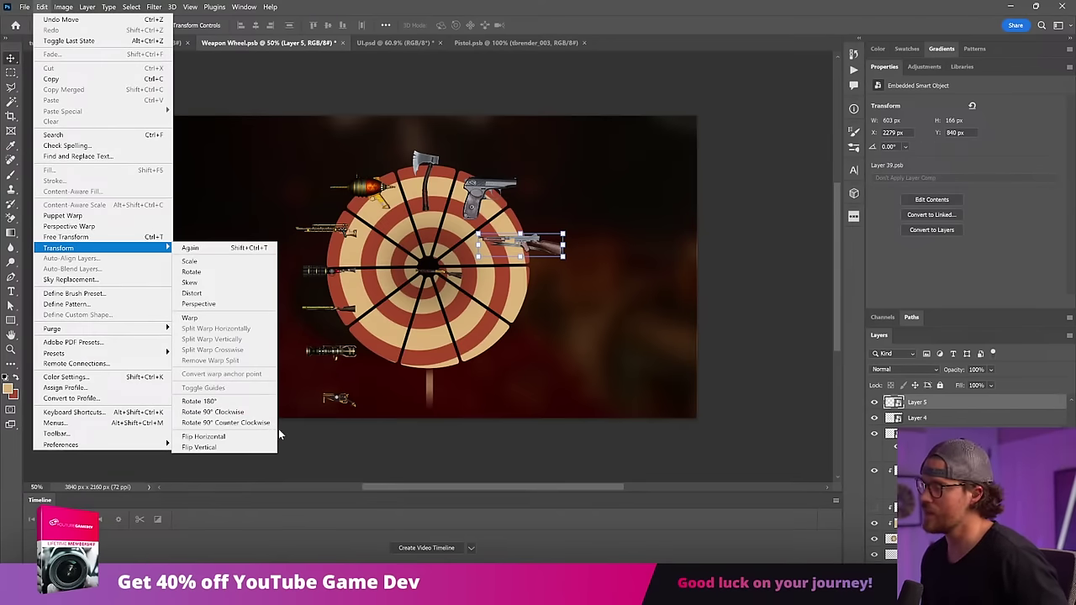
left_click(267, 437)
Enlarge the scoped sniper rifle to about 566 × 139 px and move it over the wheel's lower-left segment.
left_click(364, 186)
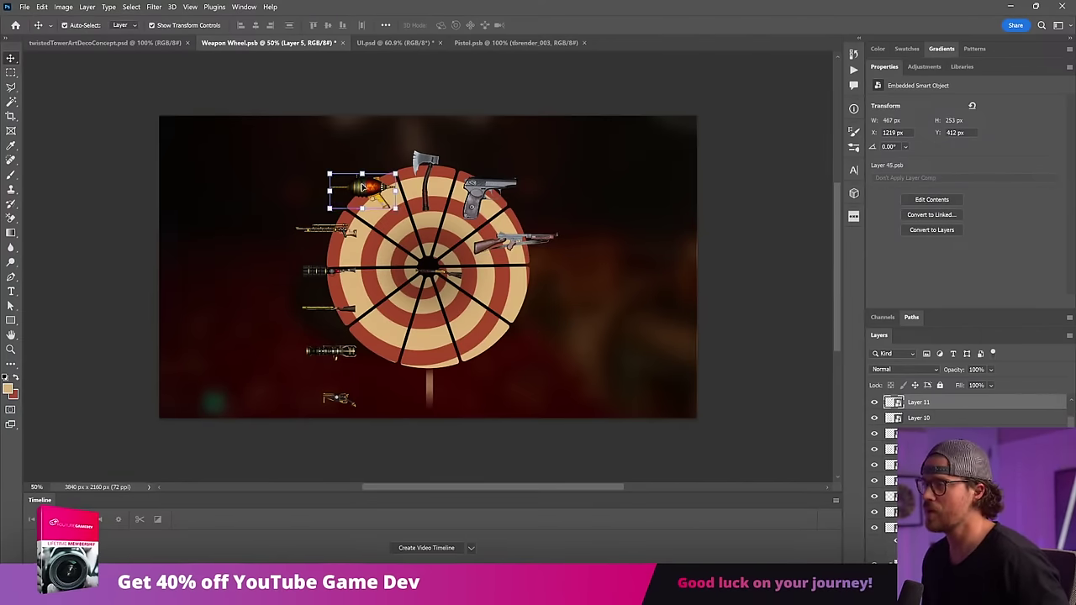
left_click(353, 232)
left_click_drag(293, 229, 276, 230)
key("Return")
left_click_drag(484, 241, 536, 347)
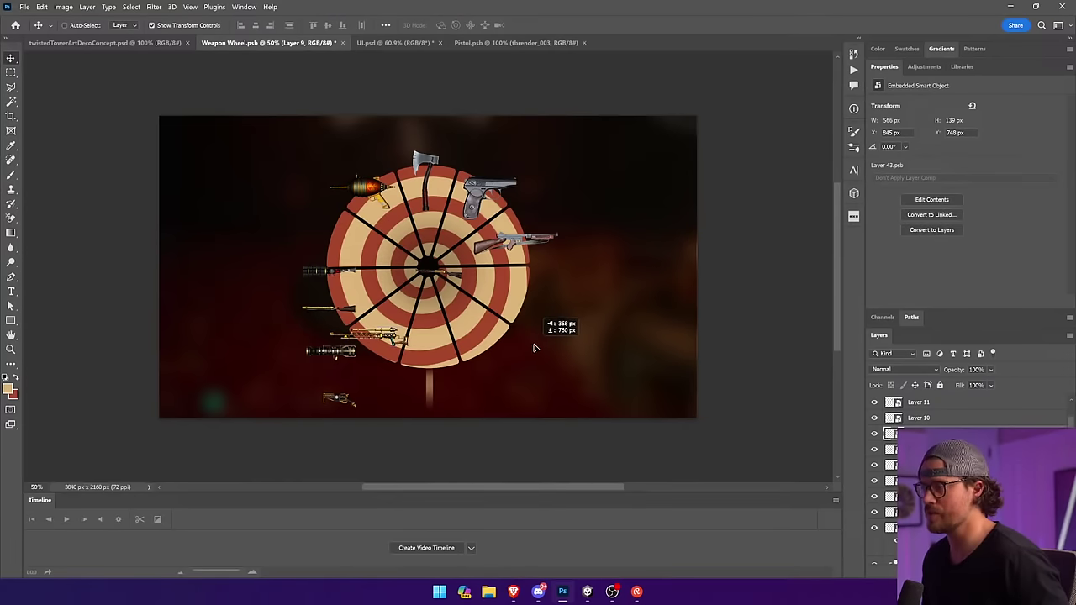
Enlarge the yellow-barrelled shotgun to about 691 × 91 px and place it over the left segment just below the wheel's horizontal divider.
left_click(326, 310, "ctrl")
left_click_drag(441, 328, 456, 314)
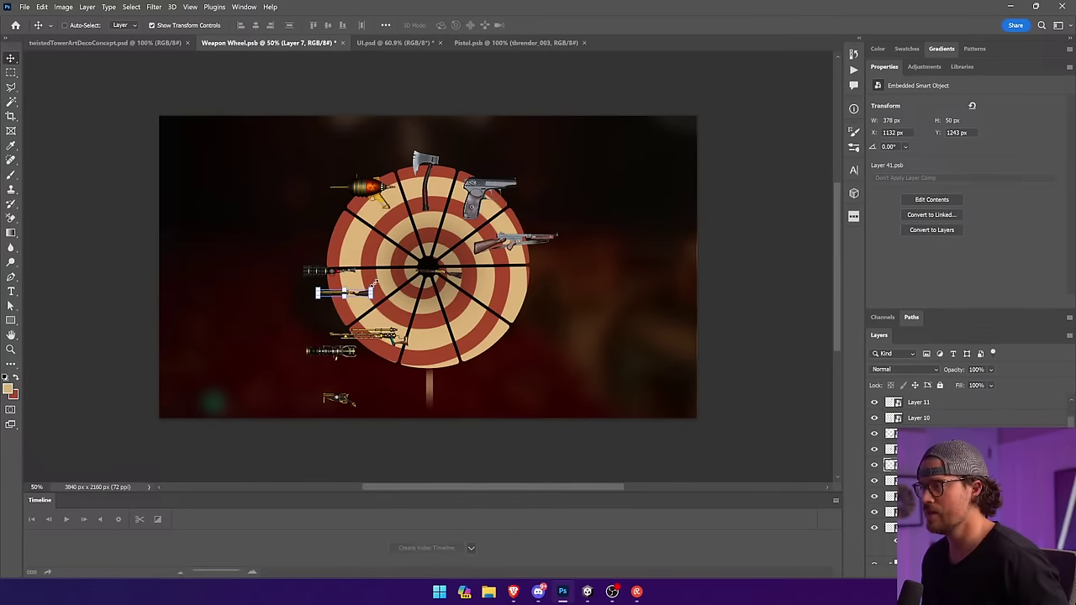
left_click_drag(372, 293, 501, 294)
left_click(494, 206)
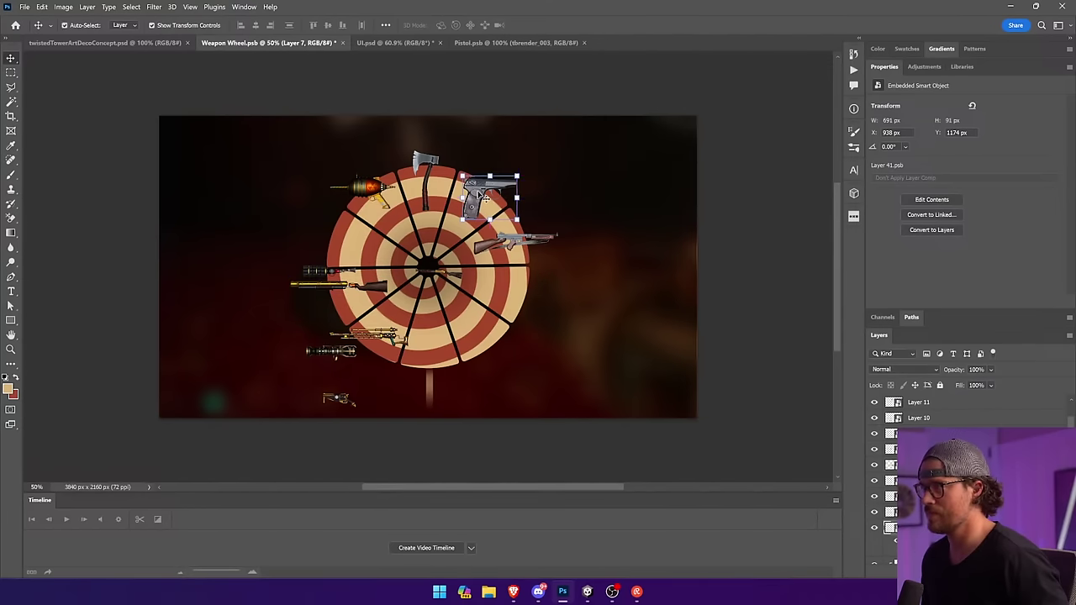
Shrink the pistol to about 275 × 218 px and tilt the yellow-barrelled shotgun to about -18° along its left segment.
left_click_drag(517, 179, 551, 197)
key("Return")
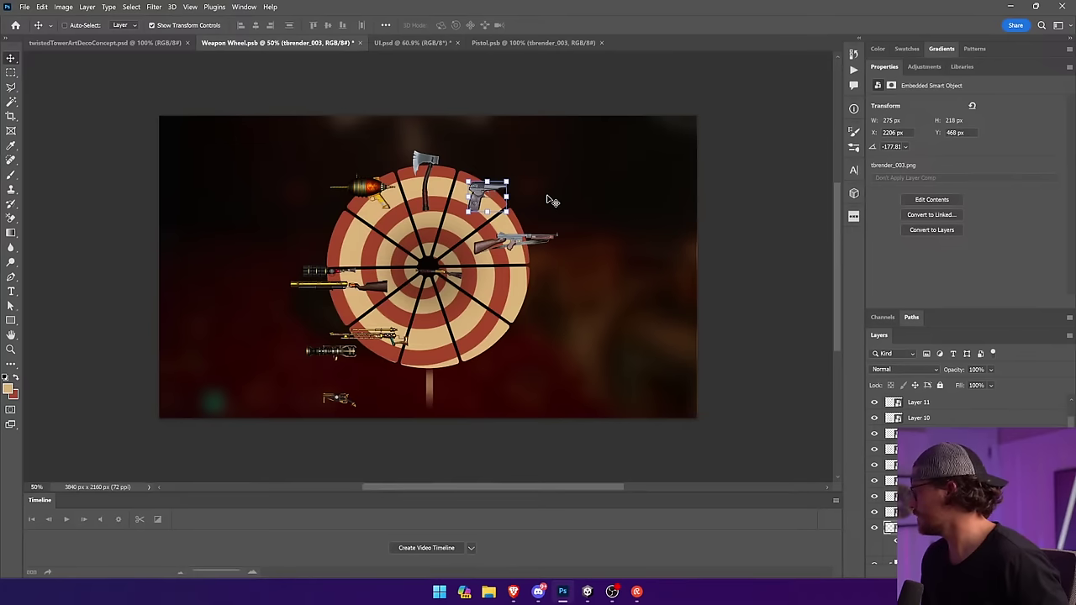
left_click(327, 289)
left_click_drag(396, 272, 388, 254)
key("Return")
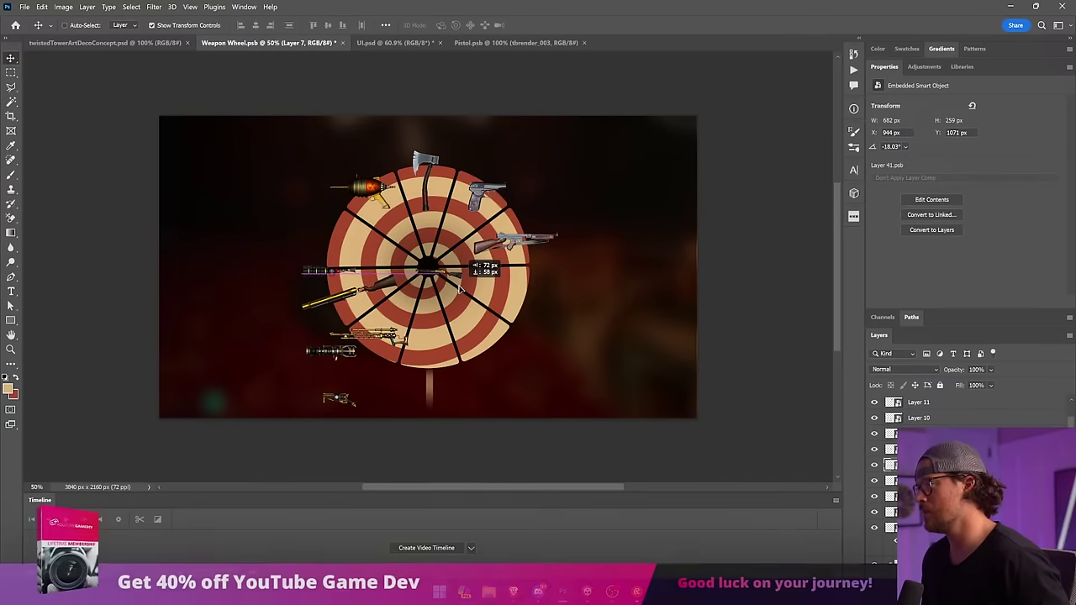
Move the black gun above the shotgun onto the wheel's lower-left segment, enlarged to about 503 × 578 px and rotated to about -48.5°.
left_click(324, 282)
left_click_drag(324, 281, 469, 313)
left_click_drag(407, 305, 446, 300)
key("Return")
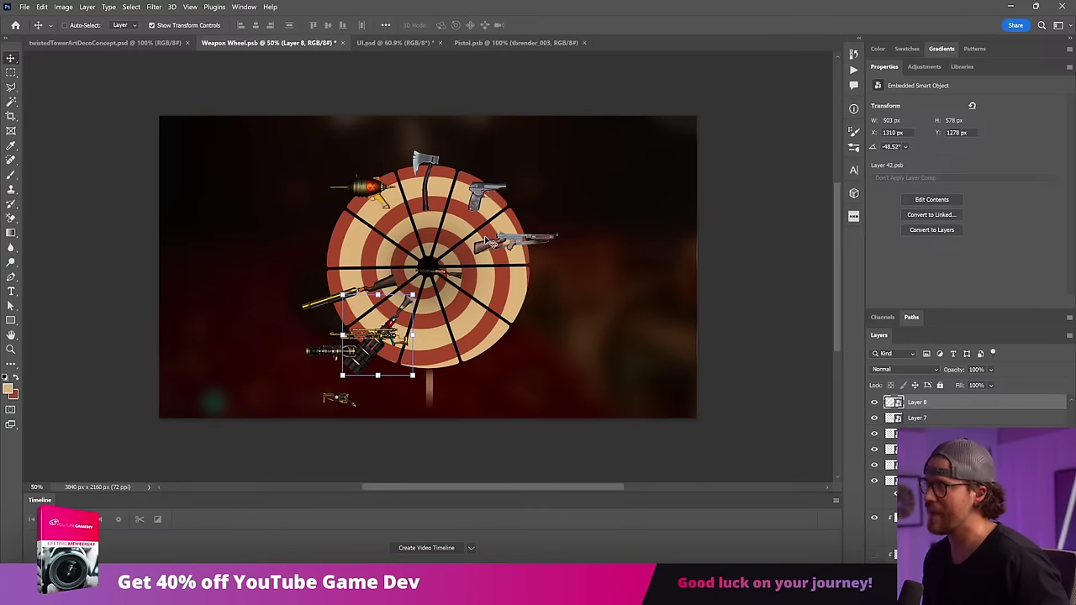
Tilt the grey submachine gun so its barrel points outward and upward along its segment.
left_click(519, 237)
left_click(519, 239)
left_click_drag(567, 234, 615, 248)
key("Return")
Rotate the pistol to about 133.8°, size it about 244 × 405 px and centre it on its upper-right segment.
left_click(498, 188, "ctrl")
left_click_drag(513, 173, 507, 166)
left_click_drag(502, 176, 507, 167)
key("Return")
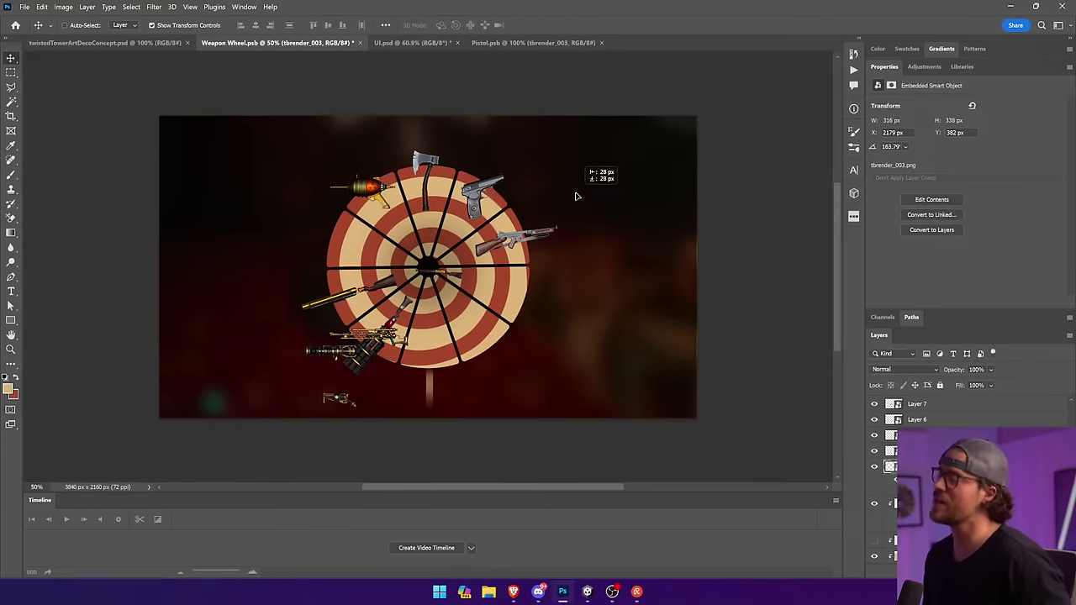
key("ctrl+t")
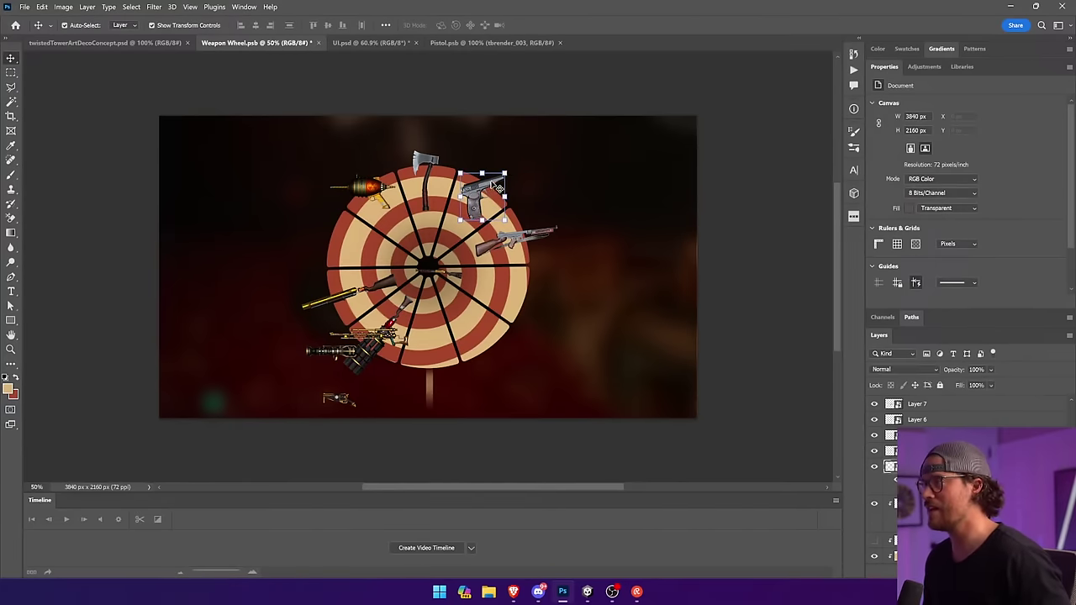
left_click_drag(504, 172, 492, 148)
key("Return")
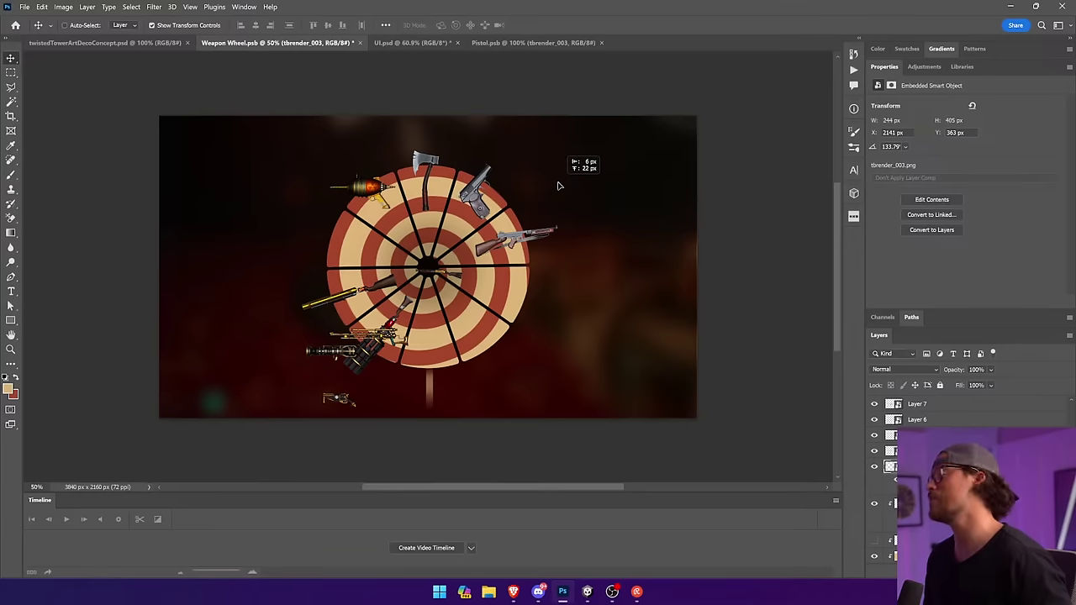
left_click_drag(493, 220, 531, 207)
key("Return")
Delete the lollipop stick below the wheel.
left_click(663, 207)
left_click(754, 224)
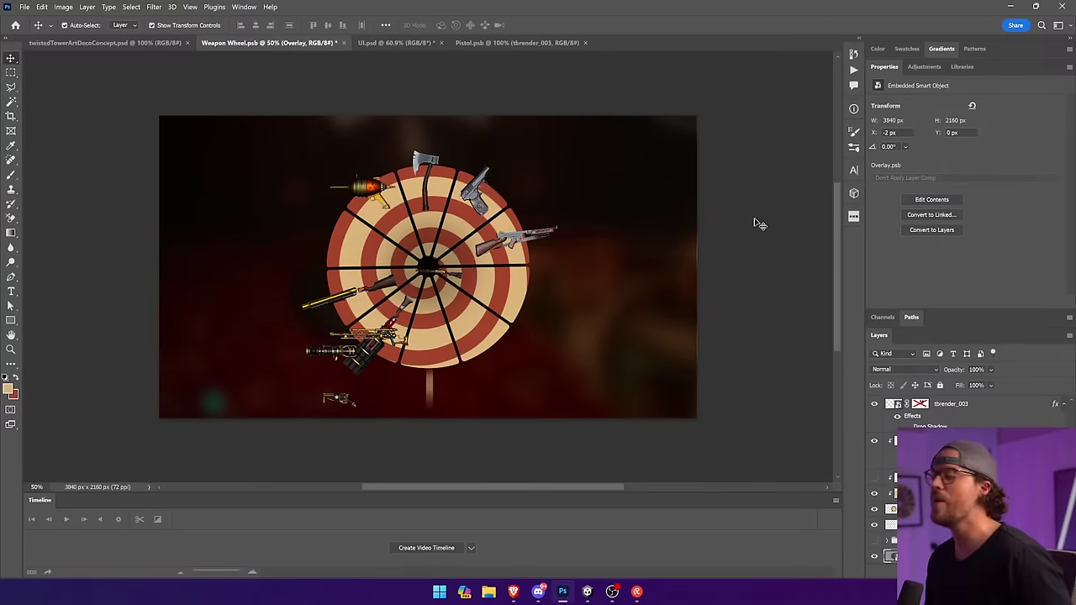
left_click(427, 388)
left_click(516, 368)
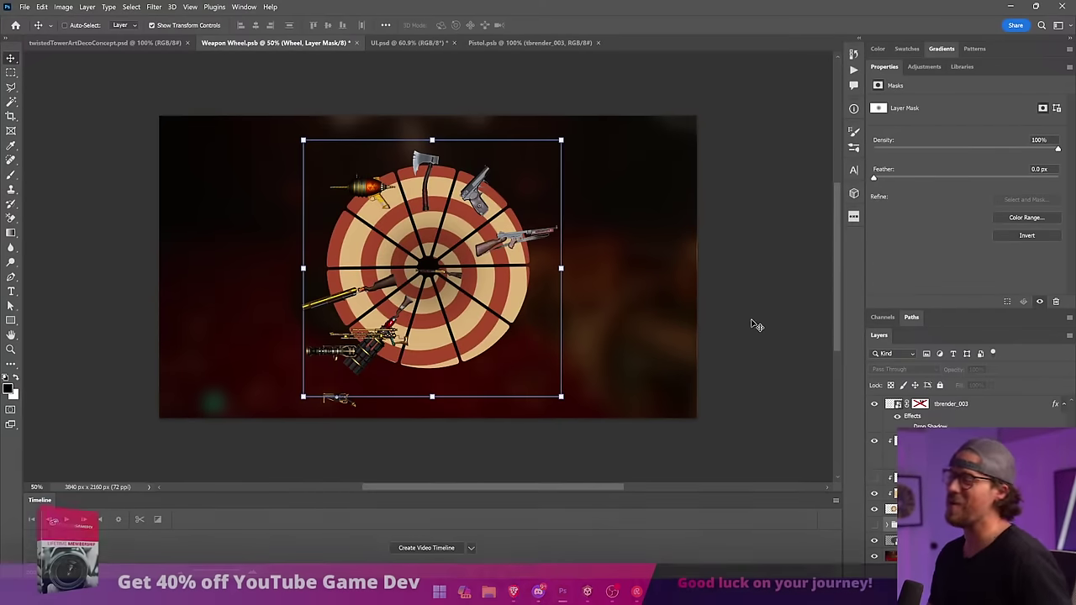
left_click(752, 325)
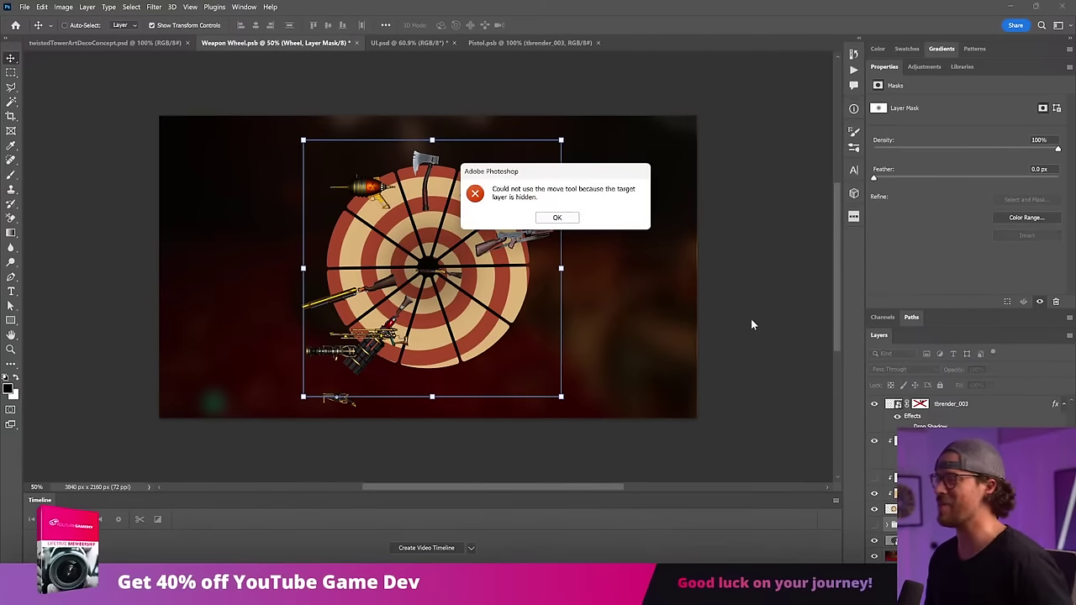
left_click(555, 216)
left_click(742, 260)
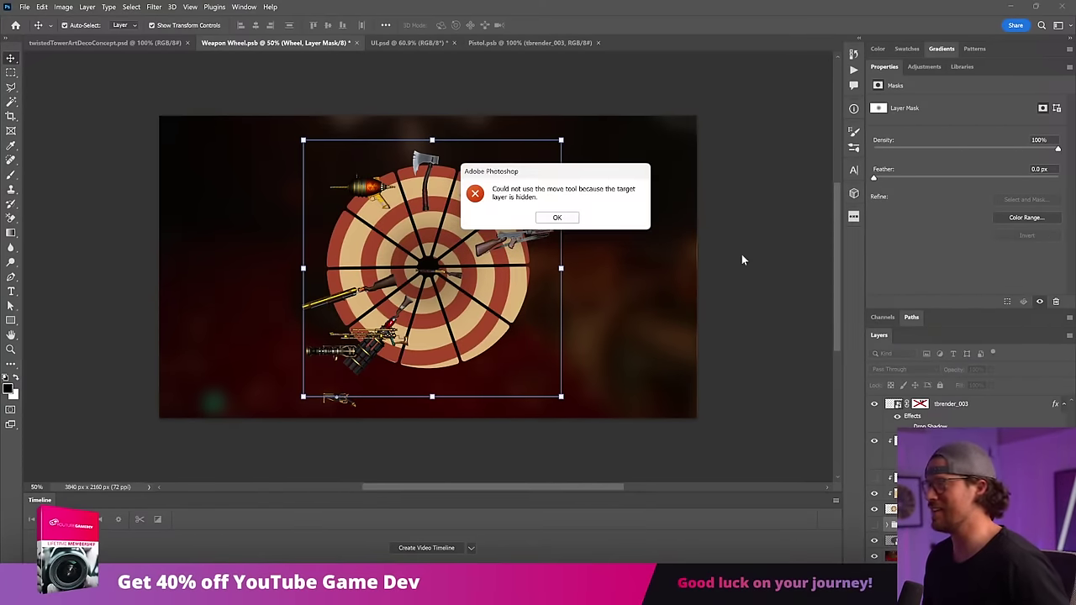
left_click(555, 218)
left_click(415, 291)
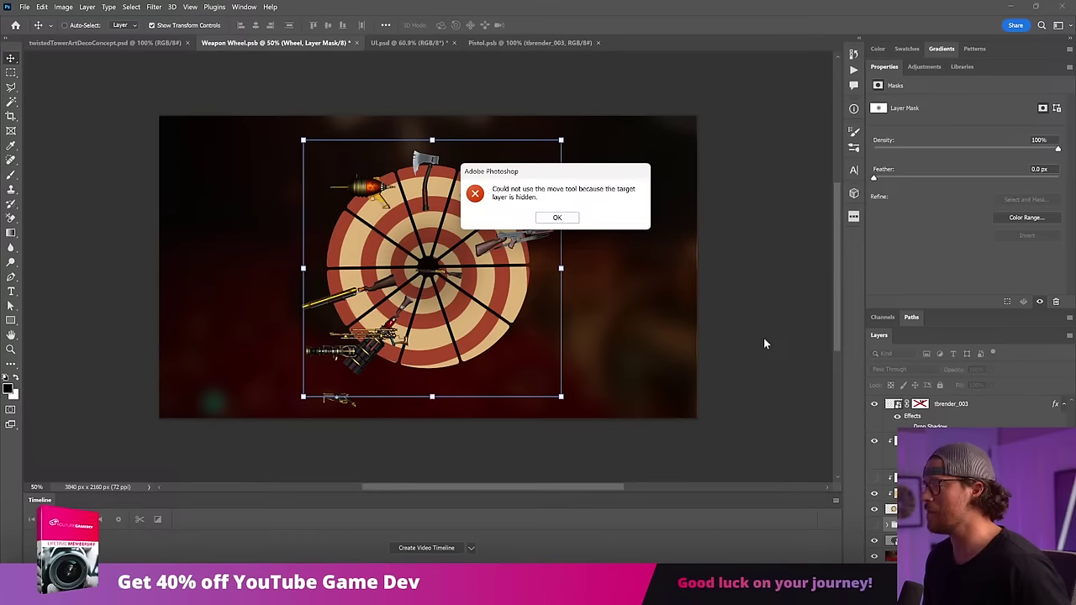
left_click(557, 217)
left_click(797, 260)
left_click(557, 218)
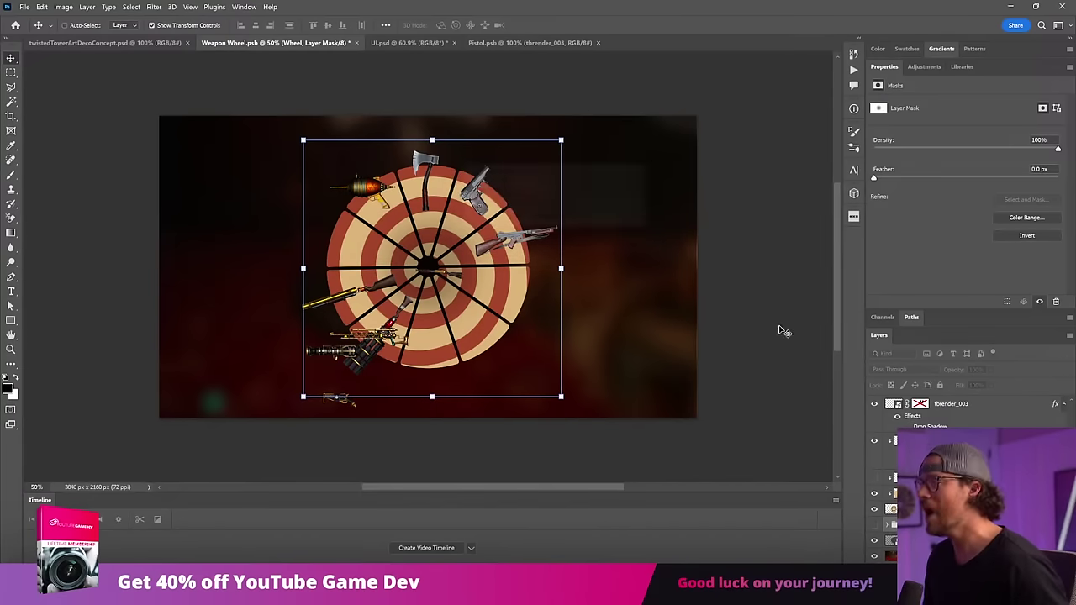
left_click(400, 333)
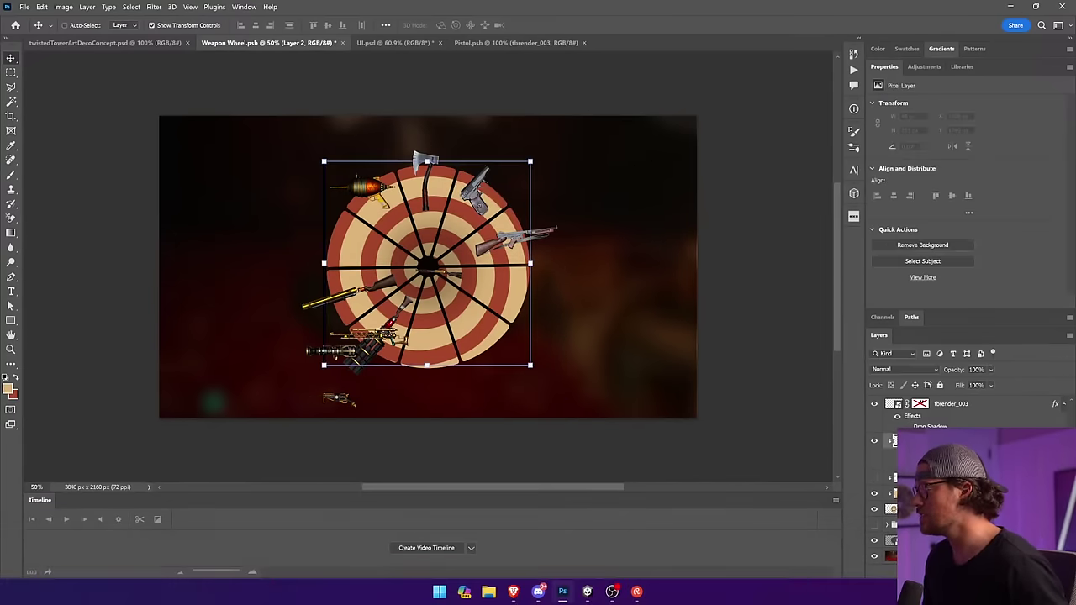
left_click(374, 293)
Place the black scoped launcher on the left segment just above the divider, turn it around, enlarge it to about 581 px wide and tilt it.
left_click_drag(341, 355, 347, 254)
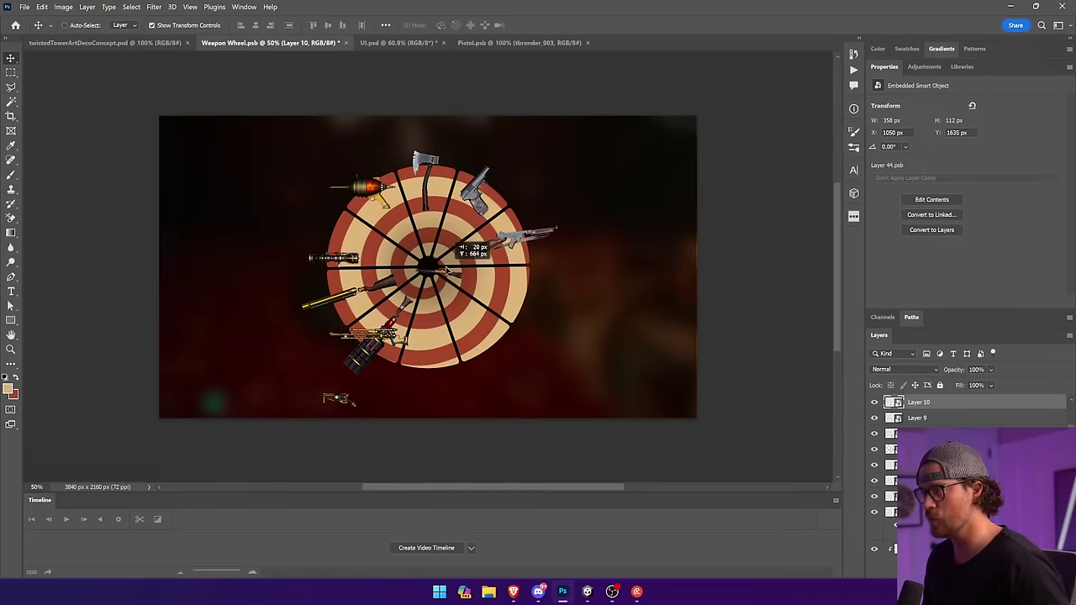
left_click(41, 7)
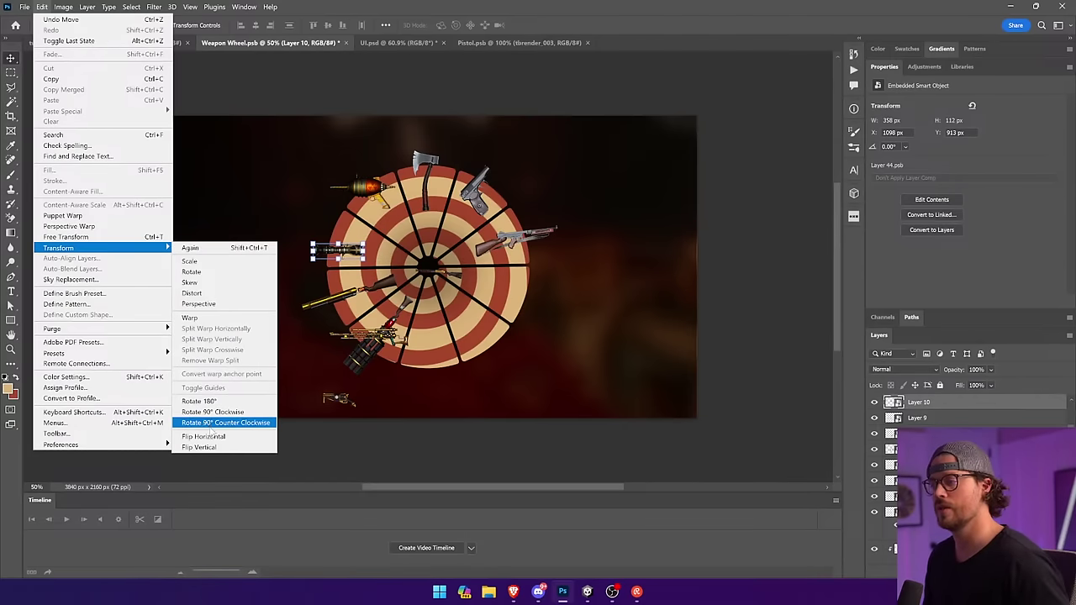
left_click(199, 401)
left_click_drag(312, 250, 439, 245)
key("Return")
key("Return")
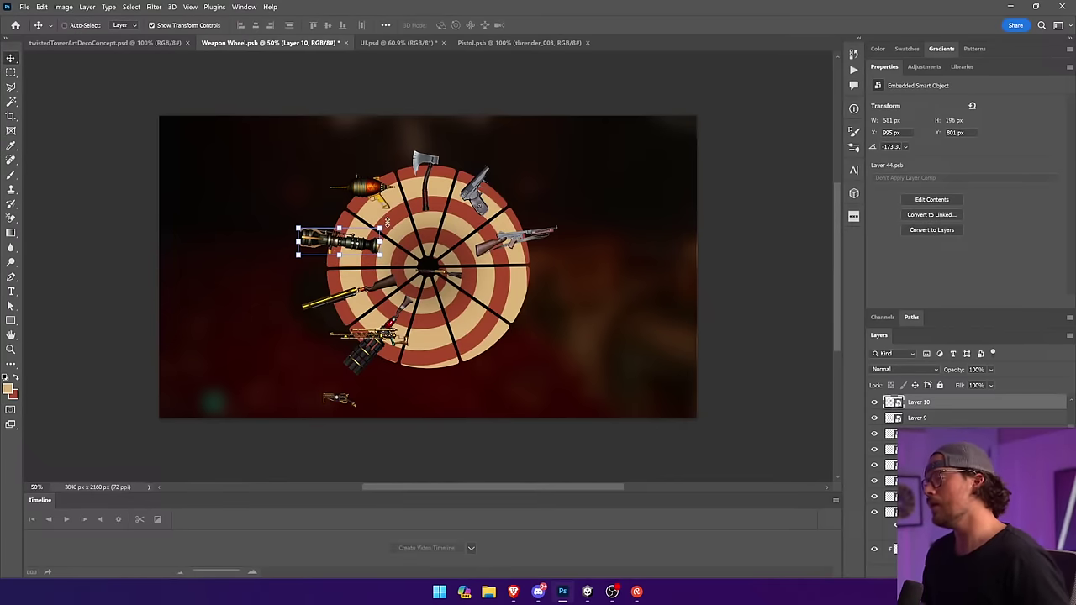
left_click_drag(386, 221, 374, 251)
Rotate the orange ray gun to 45° and position it on the wheel's upper-left segment.
left_click(382, 202)
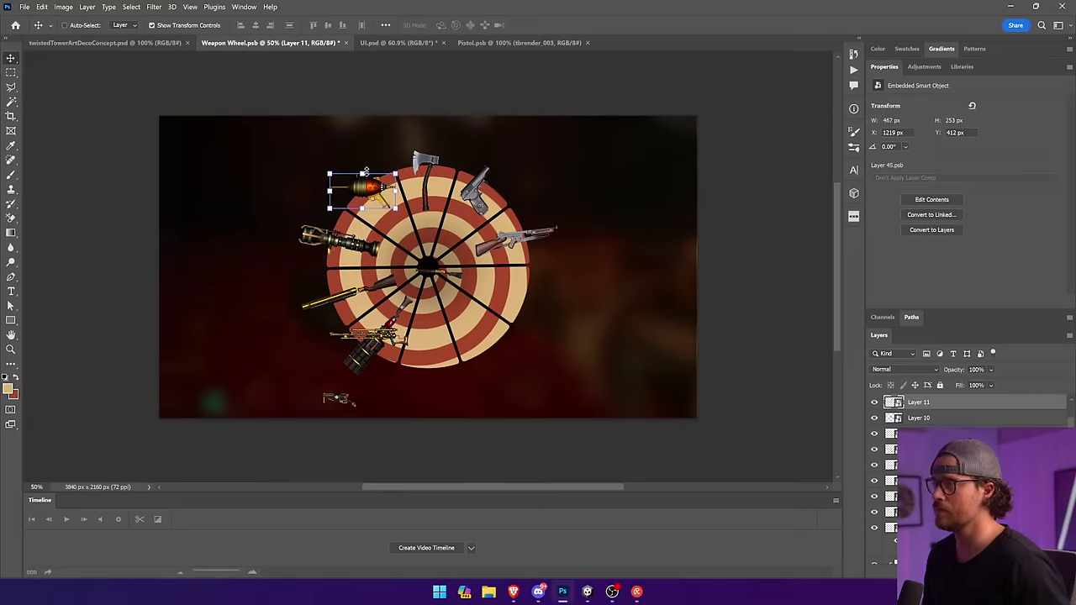
key("ctrl+t")
key("Return")
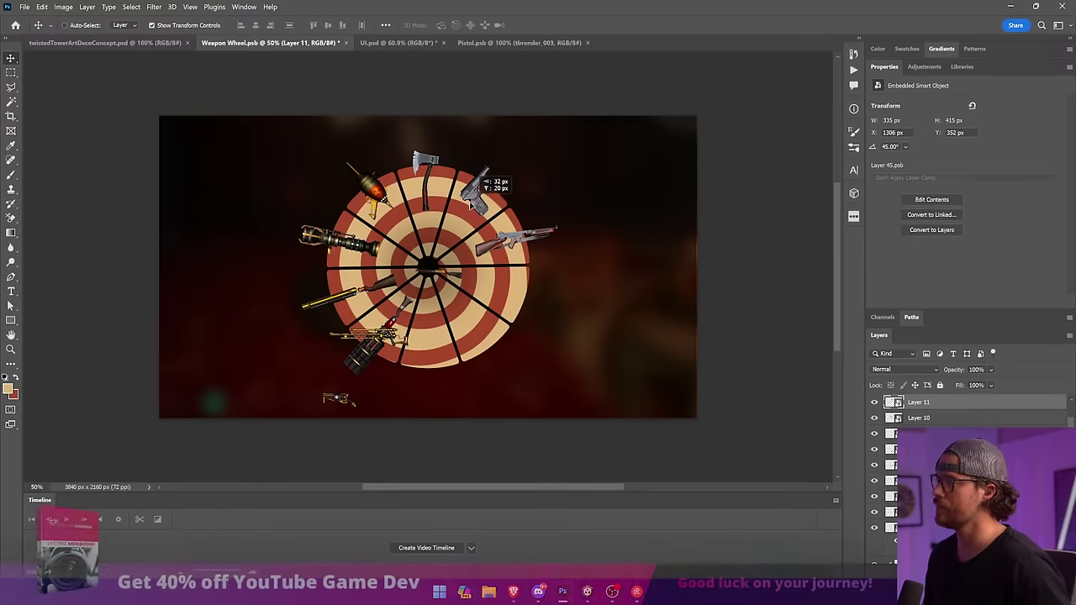
left_click_drag(465, 209, 471, 202)
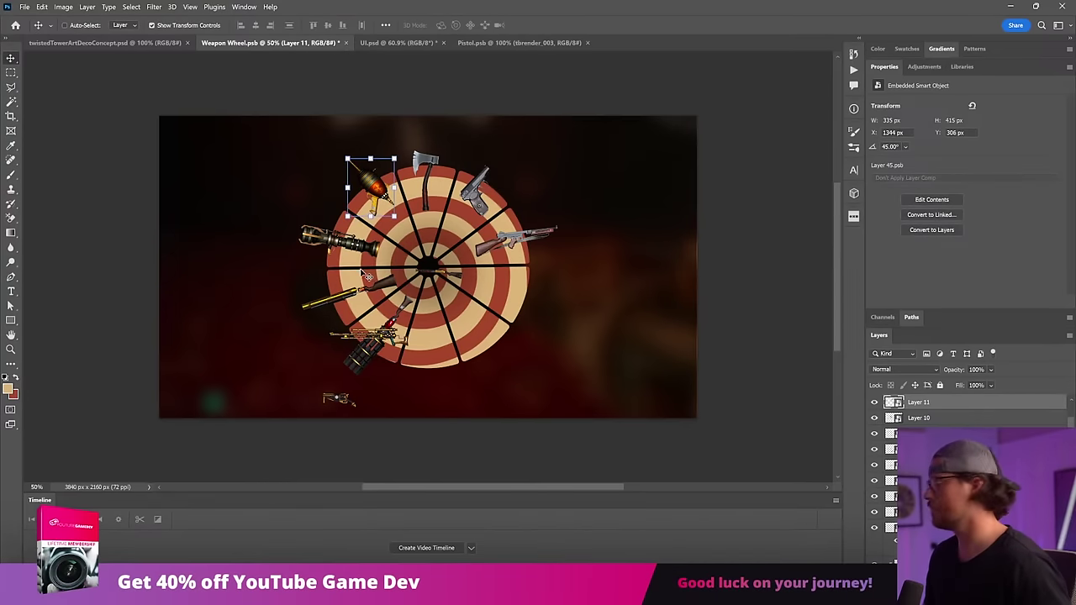
Move the golden sniper rifle out to the wheel's left edge and stand the shotgun upright on the bottom segment.
left_click(336, 303)
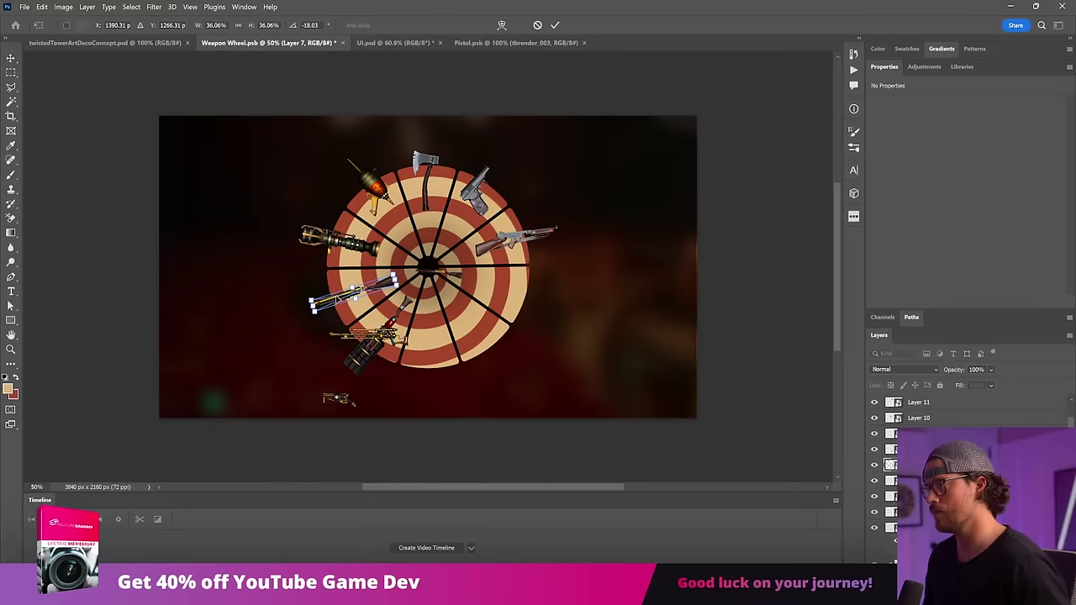
left_click(376, 341)
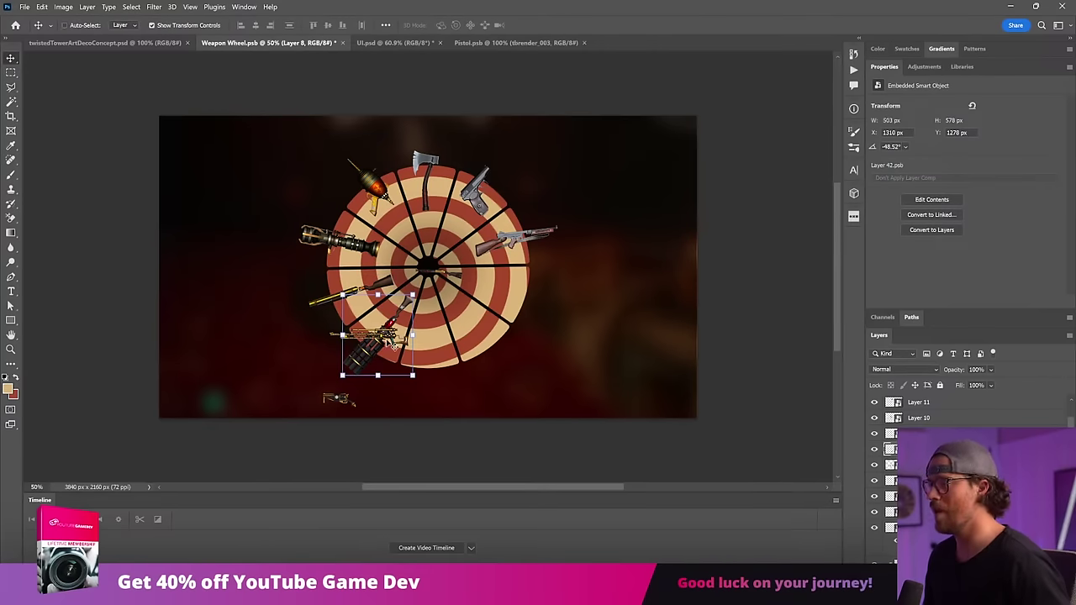
left_click_drag(381, 334, 317, 292)
left_click_drag(383, 282, 467, 315)
key("Return")
Enlarge the golden sniper rifle to about 760 × 235 px, tilt it to about -14.8° and place it on the left segment below the divider.
left_click(343, 303)
left_click(337, 293)
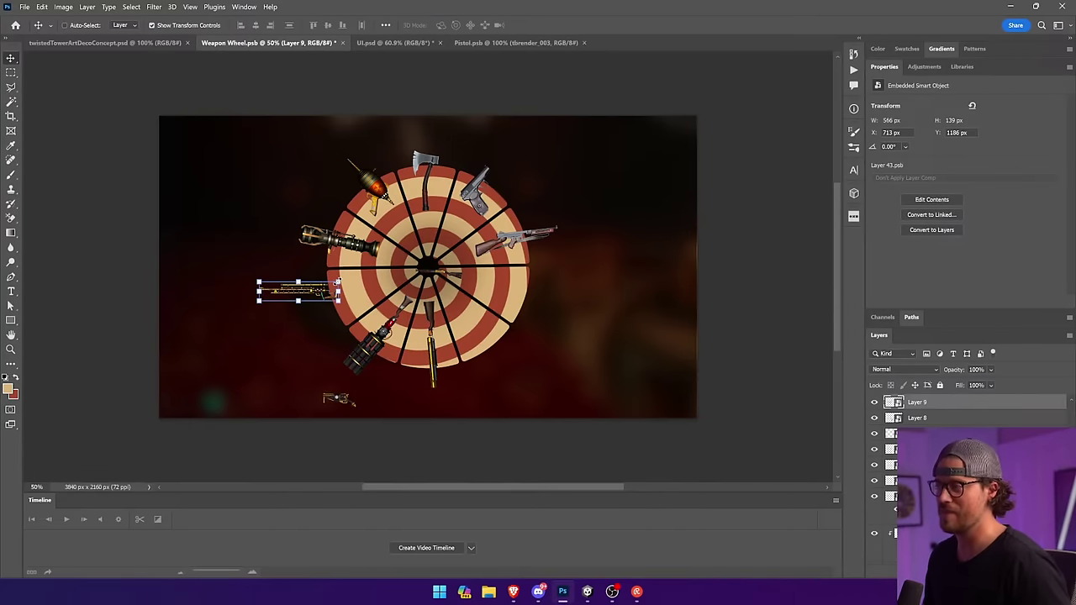
left_click_drag(339, 282, 348, 279)
left_click_drag(356, 280, 356, 271)
key("Return")
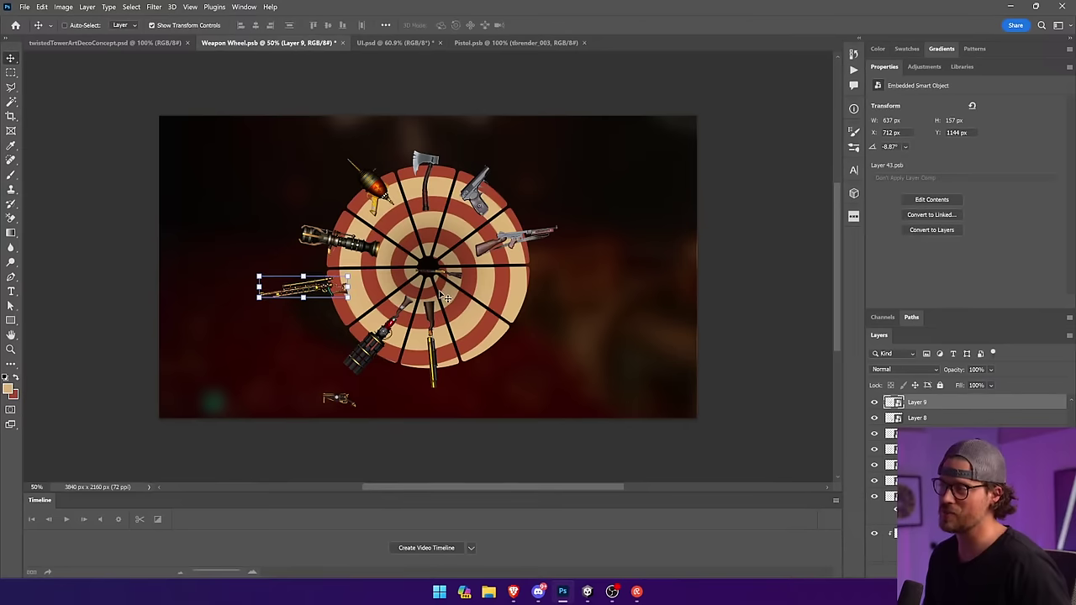
left_click_drag(446, 298, 393, 264)
key("Return")
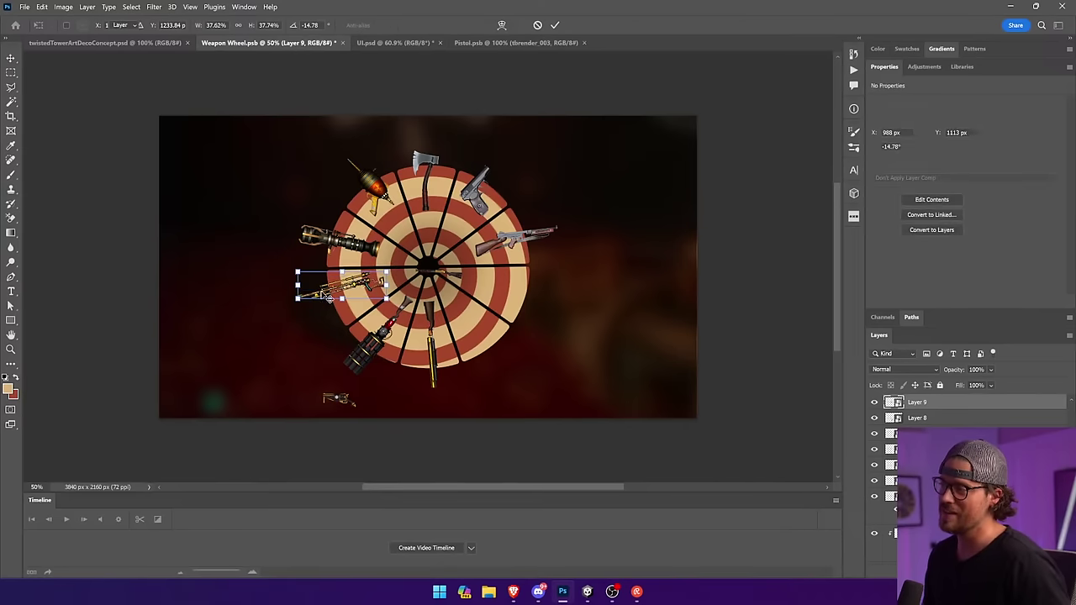
left_click_drag(298, 284, 280, 294)
key("Return")
Nudge the golden sniper rifle by about 4 px and the ray gun by about 14 px on their segments.
left_click(700, 288)
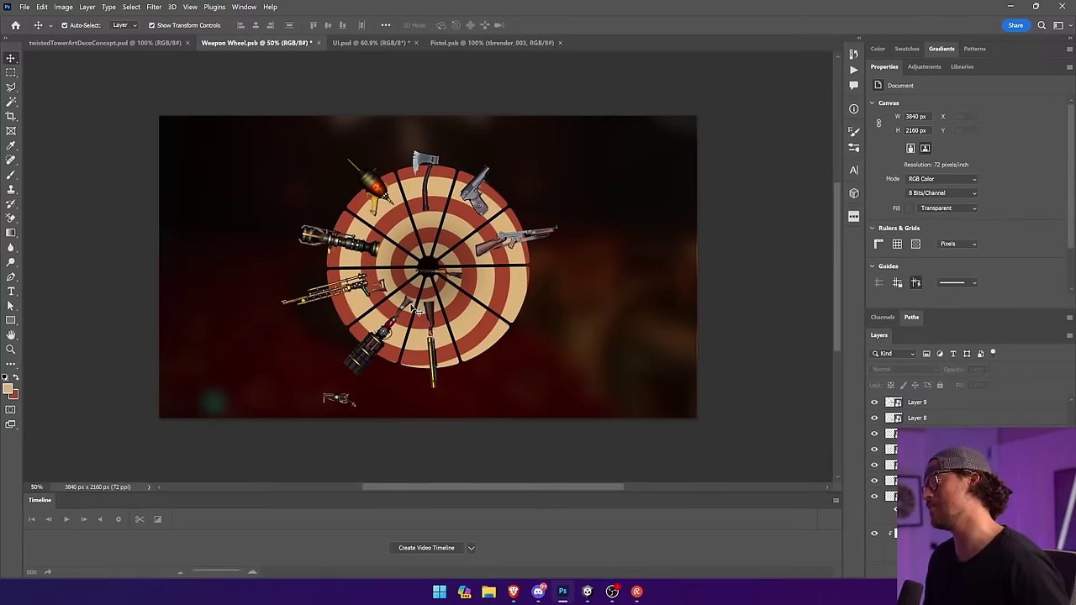
left_click(388, 300)
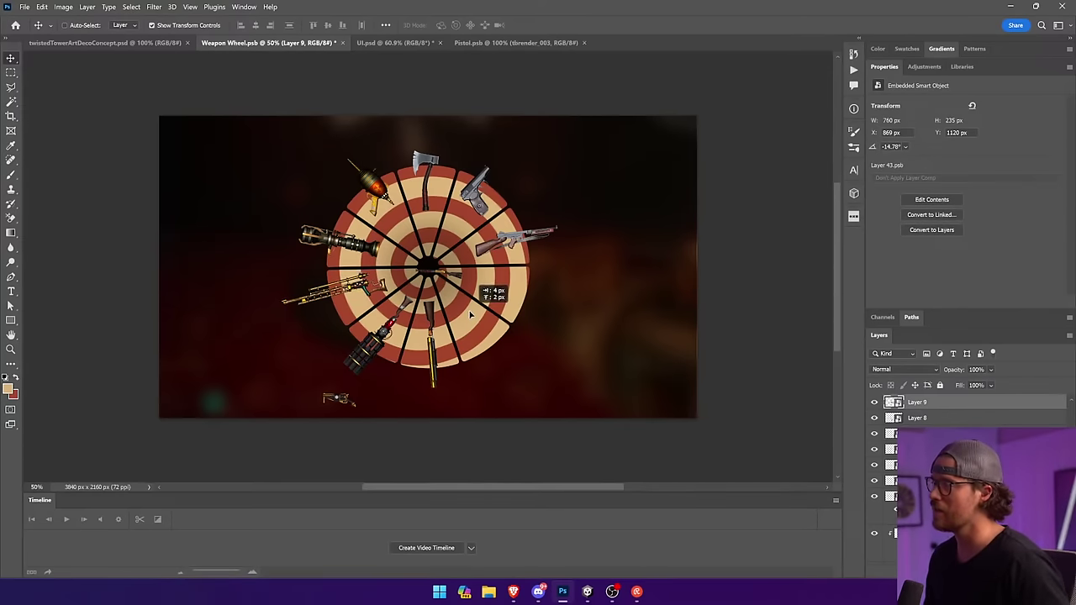
left_click(389, 215)
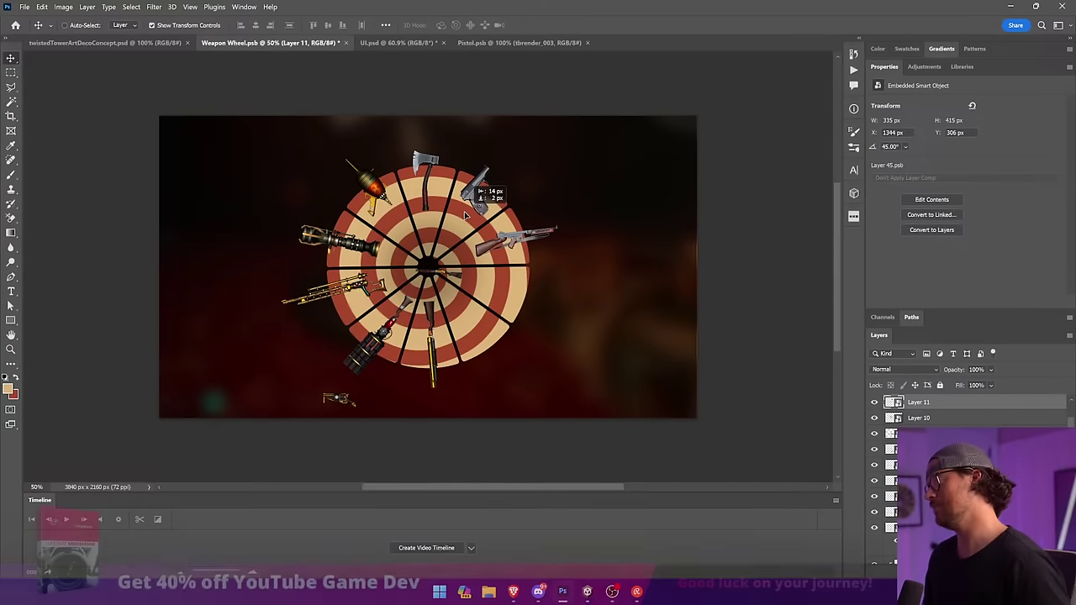
Move the small brass gun from below the wheel onto the right segment under the divider and flip it horizontally.
left_click_drag(340, 397, 511, 291)
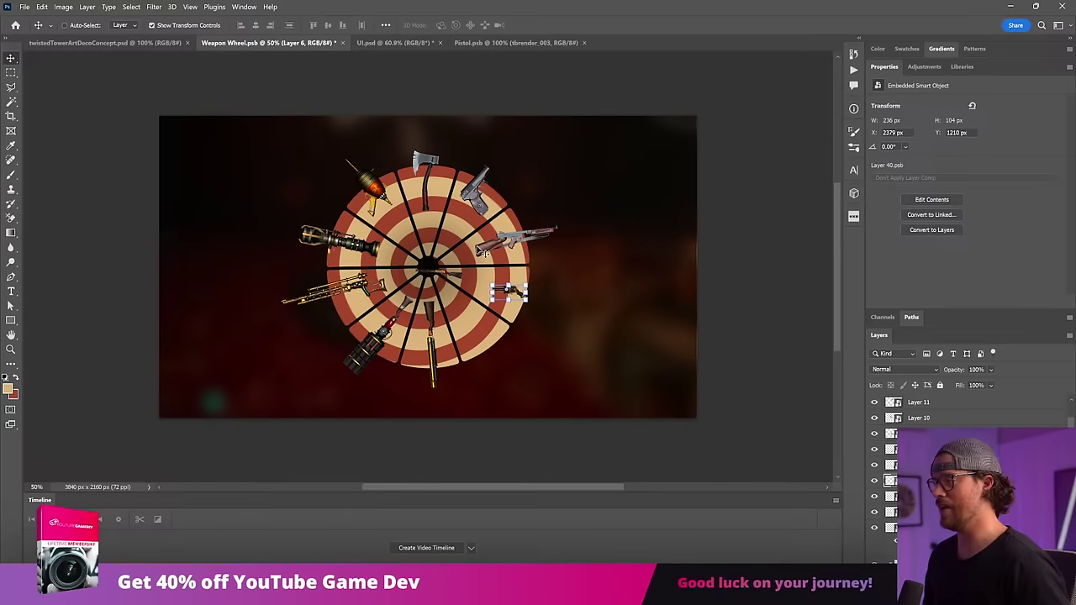
left_click(41, 7)
mouse_move(58, 248)
left_click(244, 400)
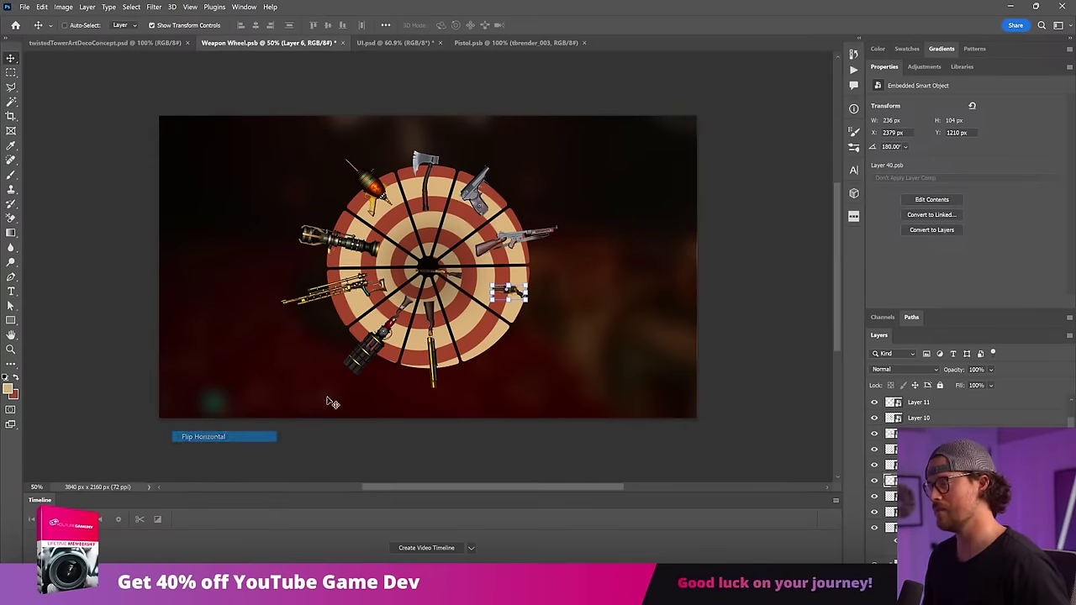
Enlarge the brass gun to about 424 × 355 px, rotate it to about -128° and place it on the wheel's lower-right segment.
key("ctrl+t")
left_click_drag(541, 278, 589, 333)
key("Return")
left_click_drag(530, 310, 573, 344)
key("Return")
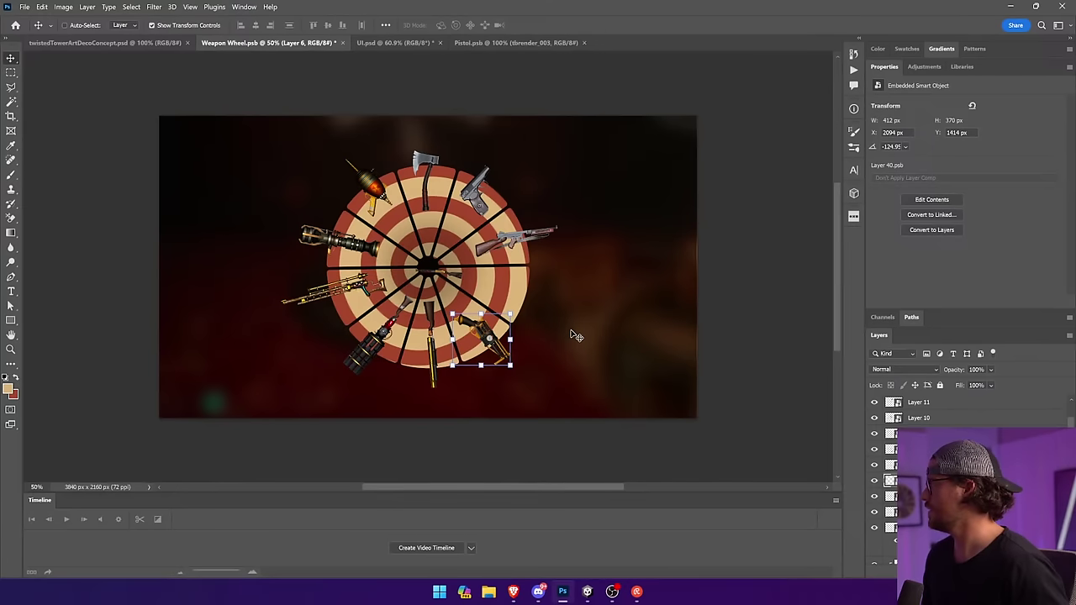
left_click_drag(518, 374, 520, 371)
key("Return")
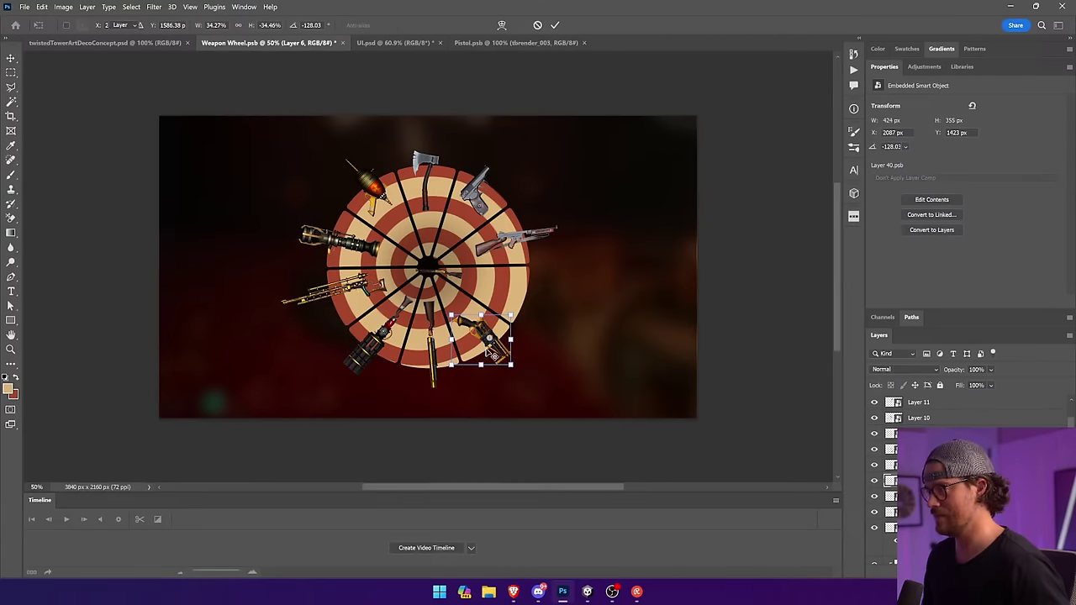
Move the small rifle from the wheel's hub out beyond its right edge and flip it horizontally.
key("ctrl+v")
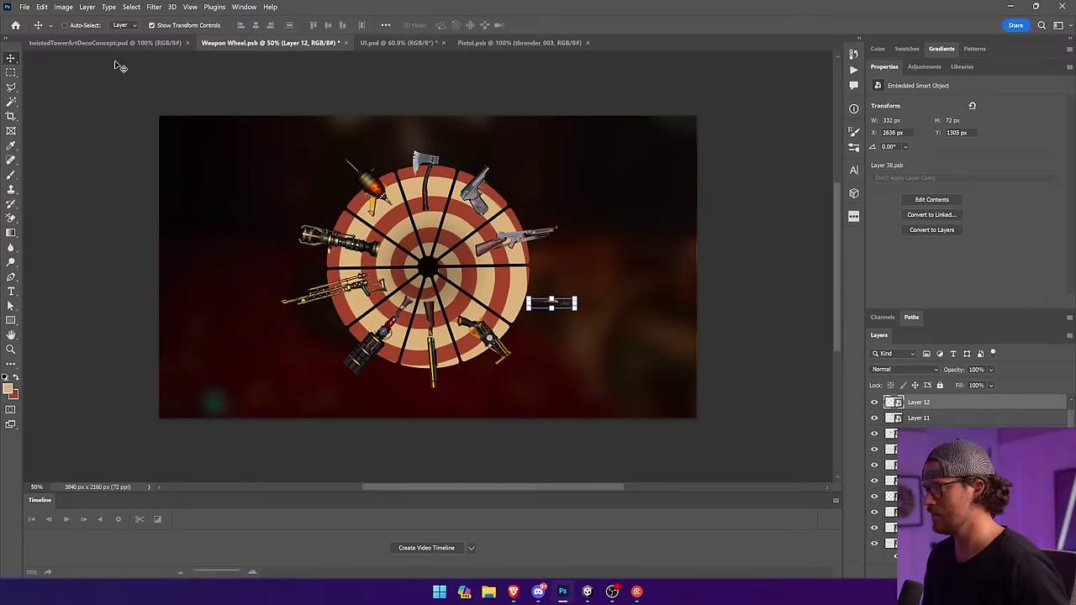
left_click(40, 7)
mouse_move(134, 242)
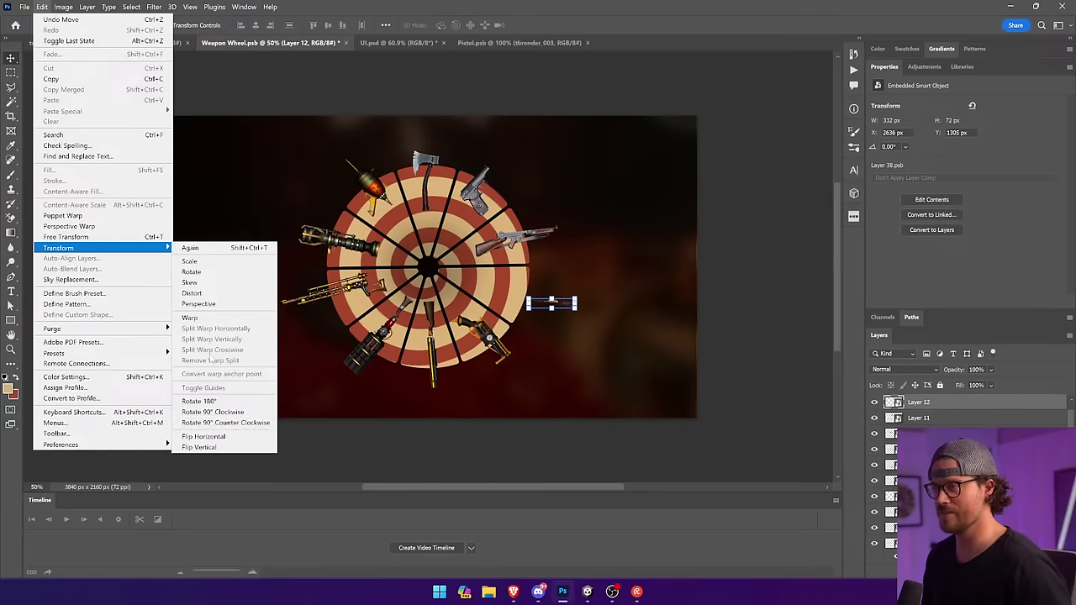
left_click(220, 435)
Enlarge the small rifle to about 588 × 186 px, rotate it to about -160.6° and place it on the wheel's right segment just below the horizontal divider.
key("ctrl+t")
left_click_drag(581, 294, 626, 307)
key("Return")
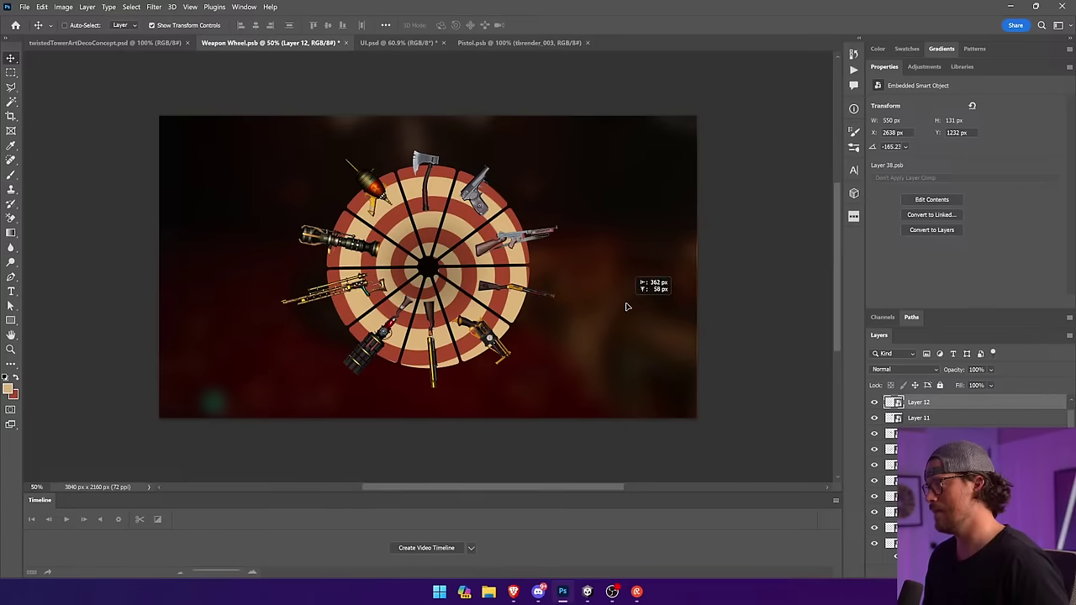
left_click_drag(555, 291, 561, 291)
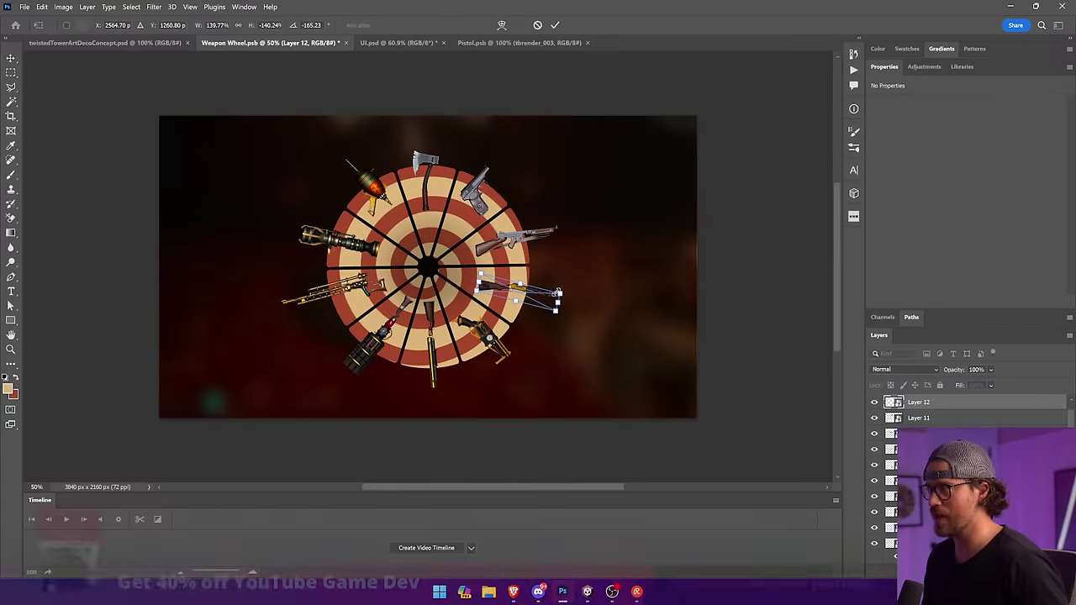
key("Return")
left_click_drag(643, 308, 644, 310)
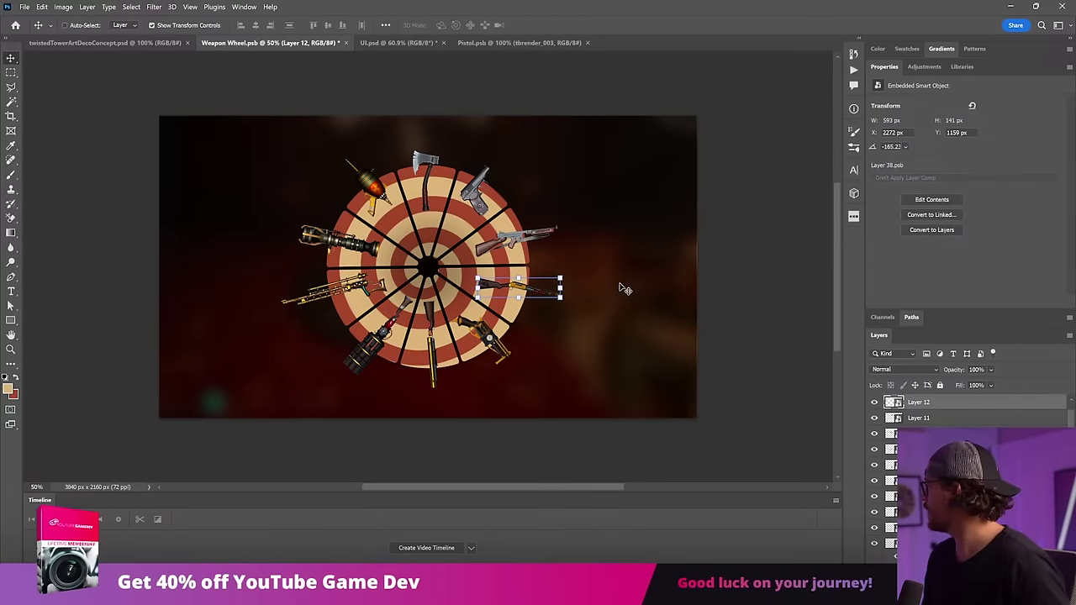
left_click_drag(569, 271, 624, 291)
key("Return")
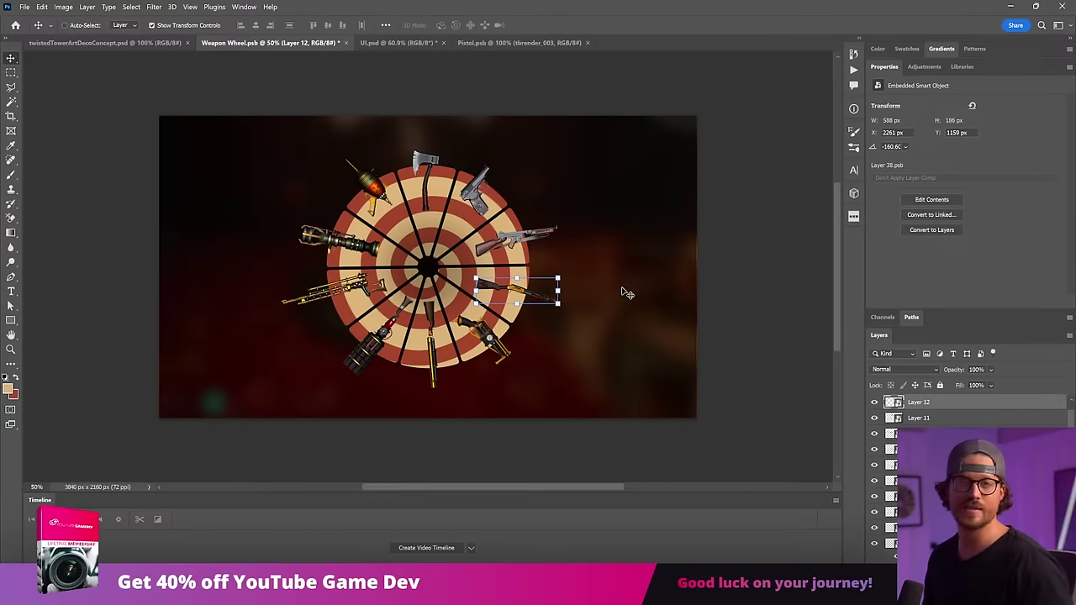
Scale the dark gun on the wheel's lower-left segment down slightly to about 37.5% and deselect everything.
left_click(357, 366, "ctrl")
left_click(359, 361, "ctrl")
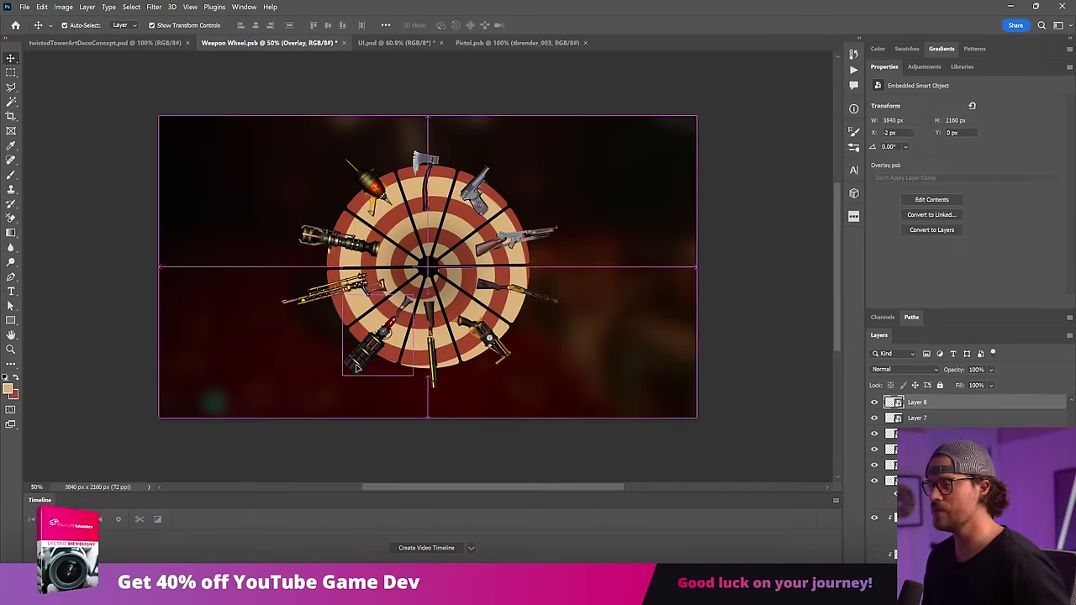
left_click_drag(349, 376, 350, 374)
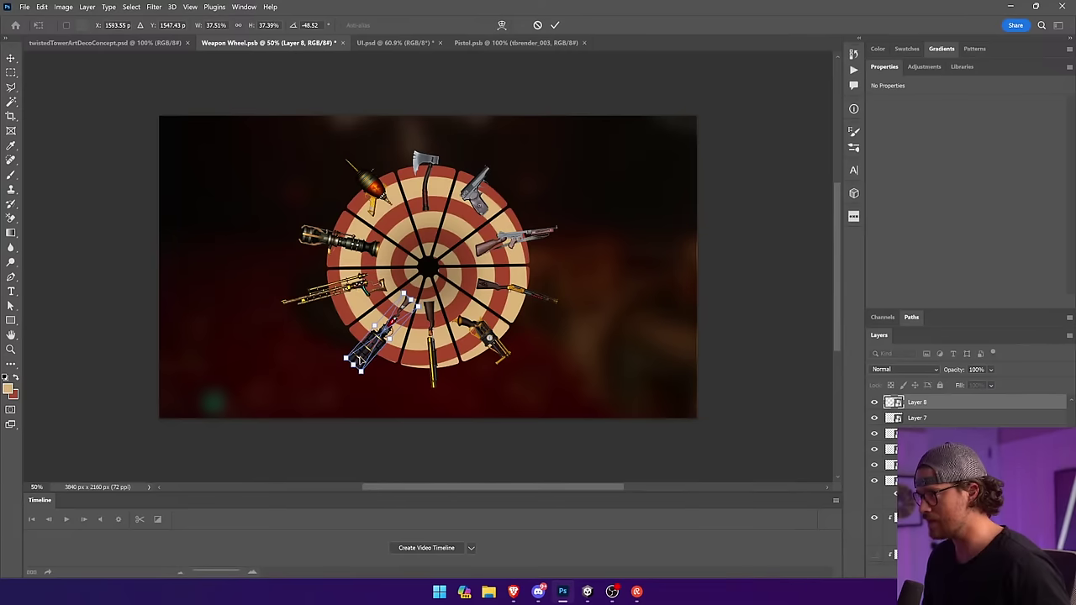
key("Return")
left_click(762, 302, "ctrl")
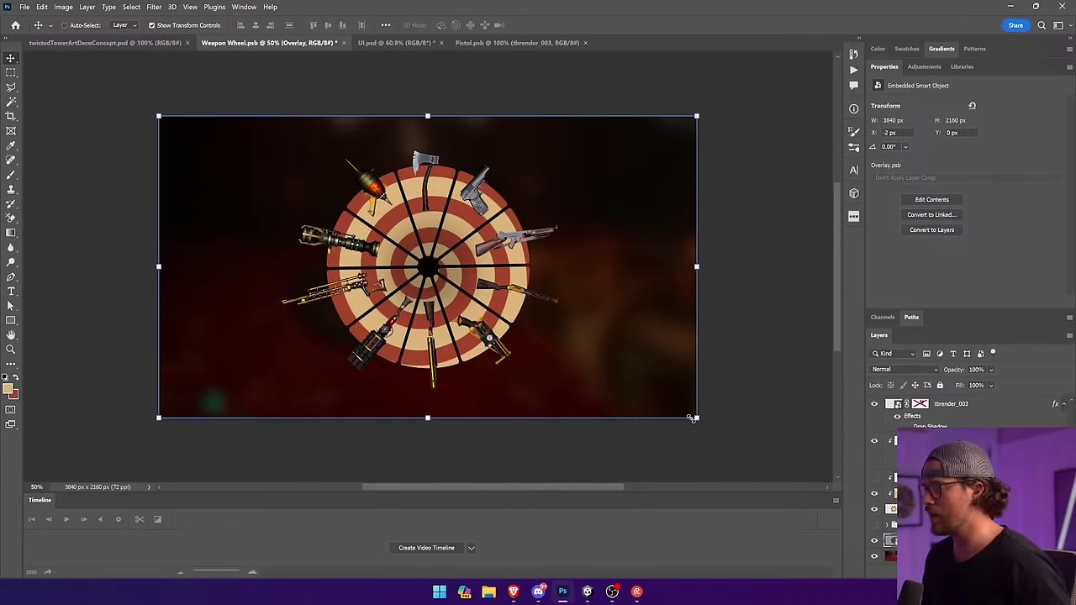
left_click(764, 377)
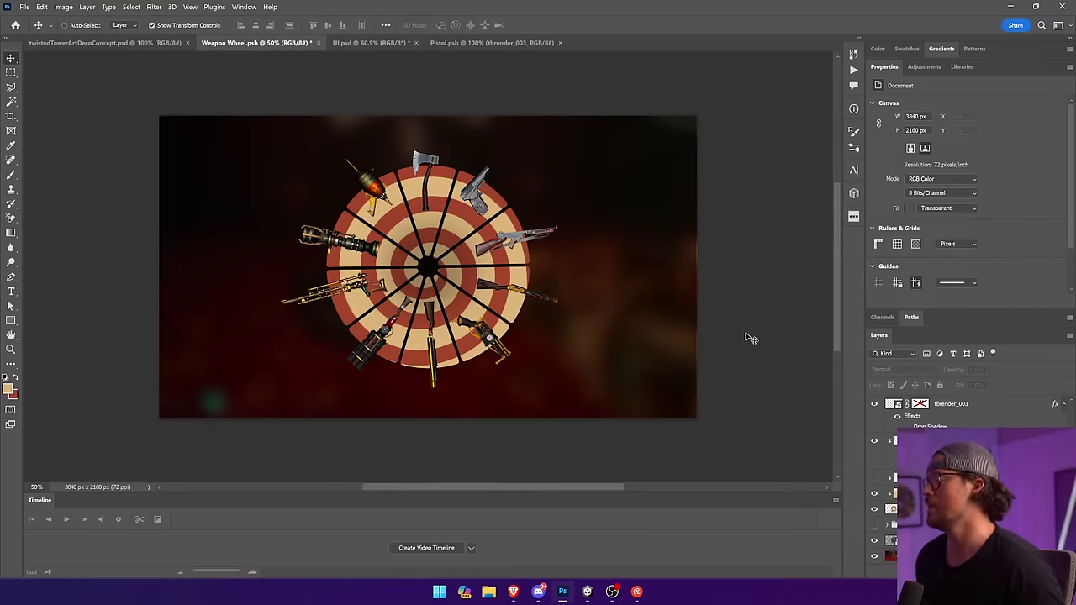
Lower the opacity of the wheel's red-ring layer so the rings fade towards the cream colour, and clear the selection.
left_click(477, 193)
left_click(722, 216)
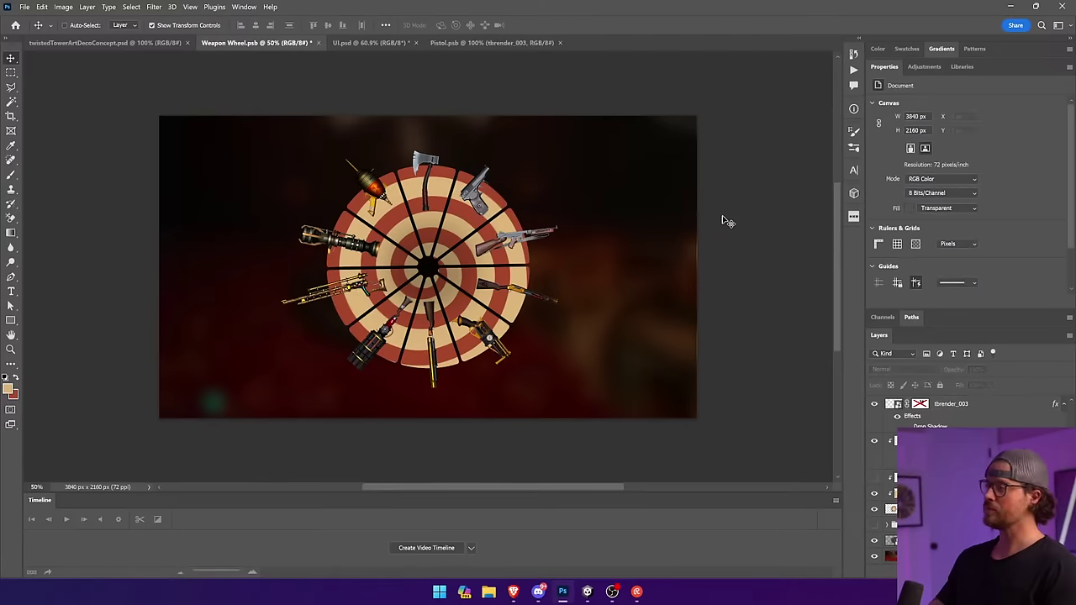
left_click(485, 226)
mouse_move(991, 370)
left_mouse_down()
mouse_move(988, 384)
mouse_move(973, 385)
mouse_move(984, 384)
left_mouse_up()
left_click(824, 307)
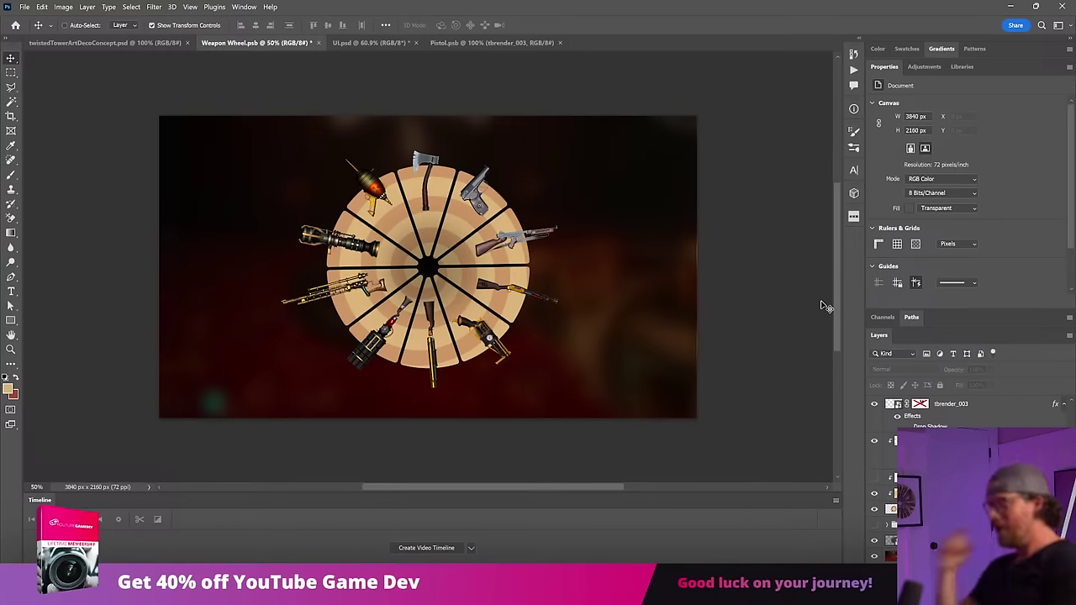
Switch to the running game in Unity to examine its in-game look, and return to Photoshop.
left_click(353, 127)
key("Return")
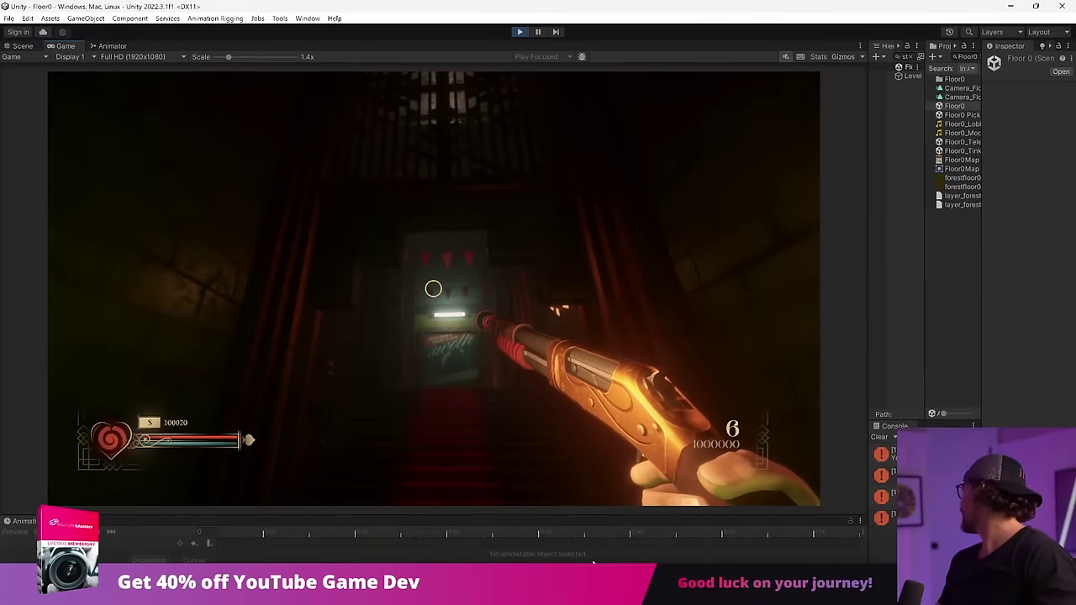
mouse_move(598, 590)
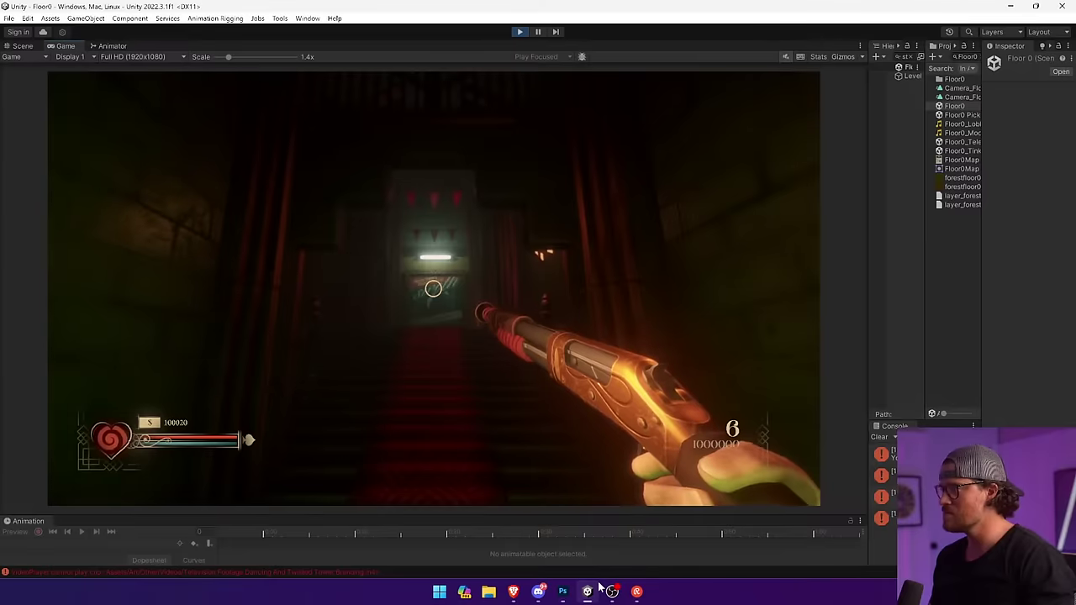
key("alt+Tab")
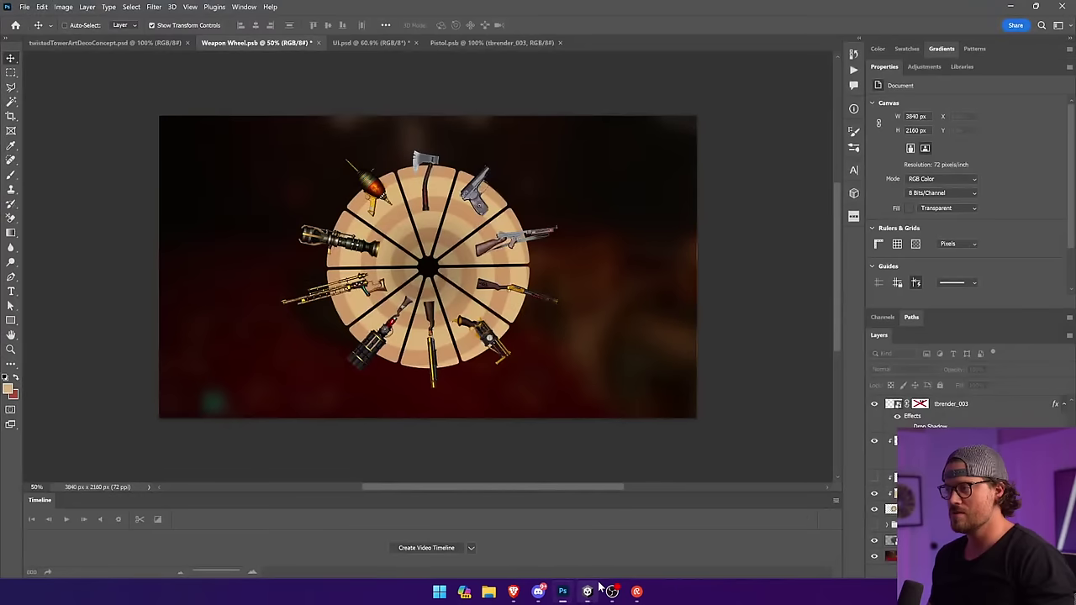
Close the weapon wheel document without saving its changes and reopen the recent file Weapon Wheel.psb.
left_click(485, 212)
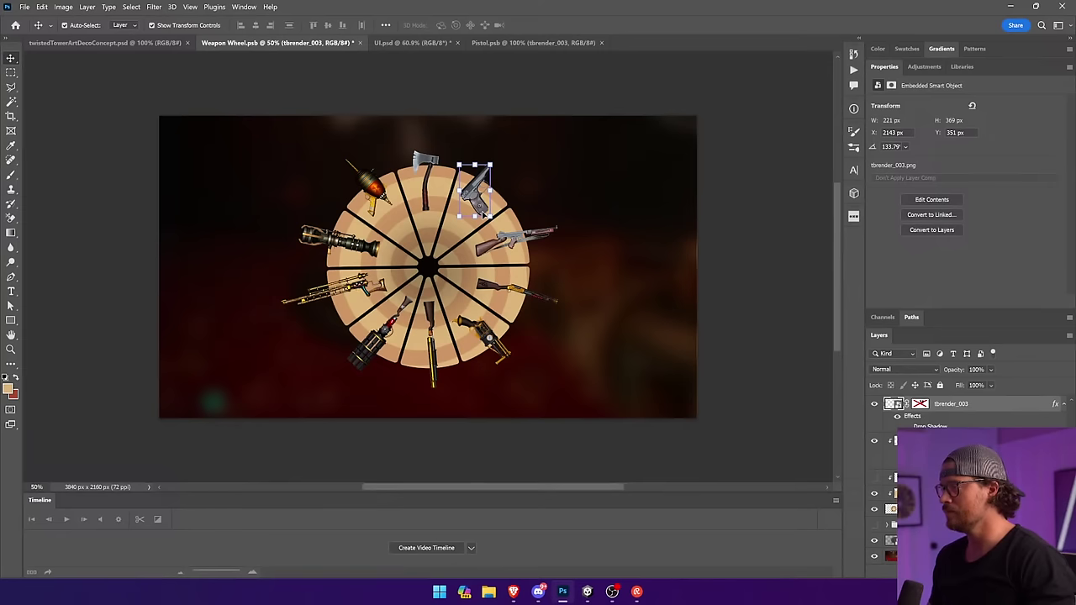
left_click(360, 42)
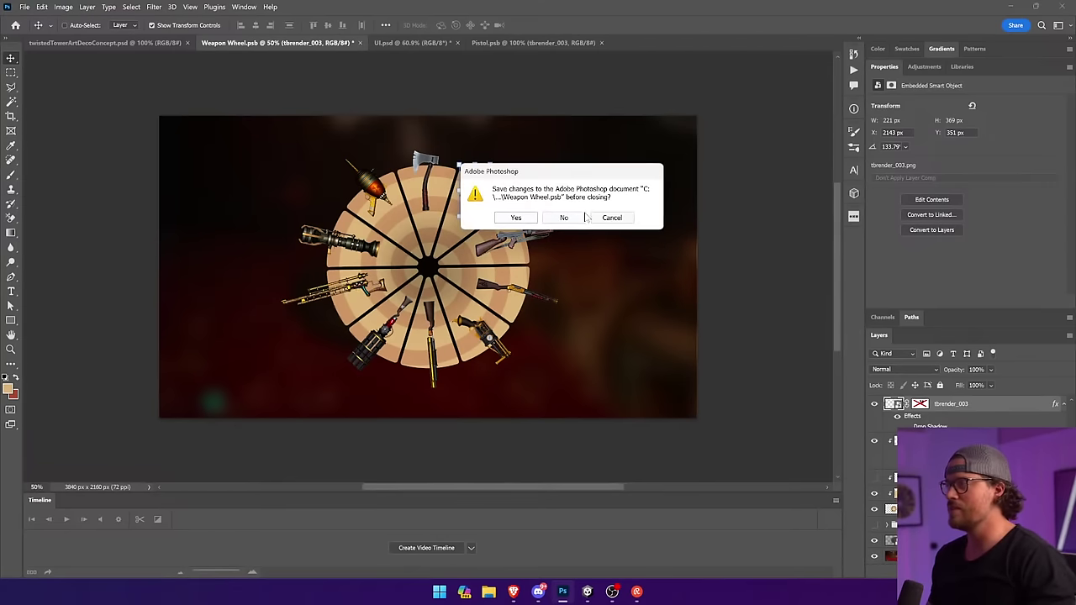
left_click(564, 218)
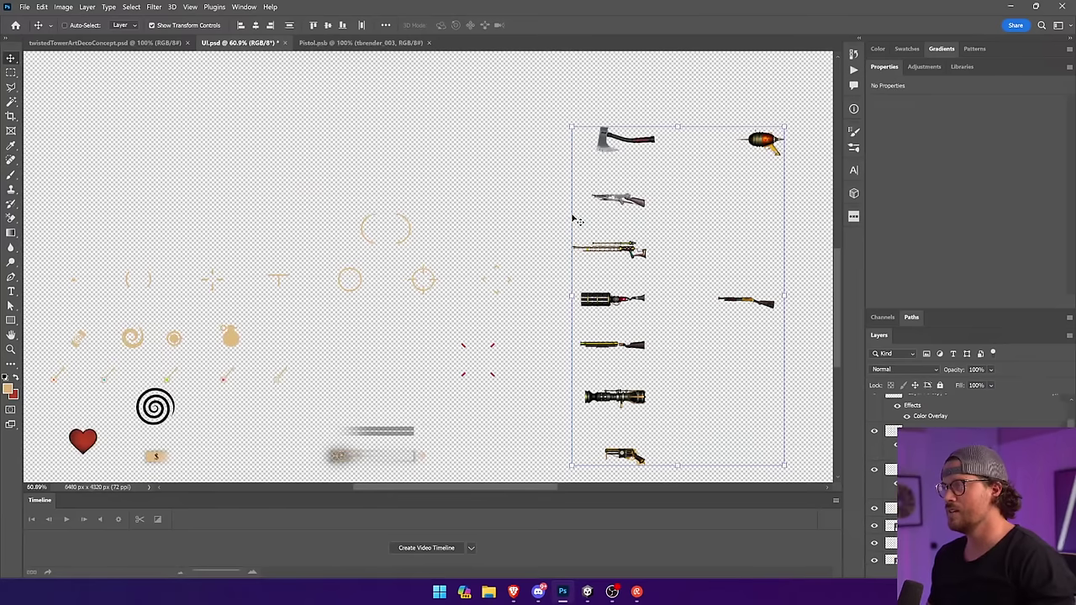
left_click(24, 7)
mouse_move(84, 73)
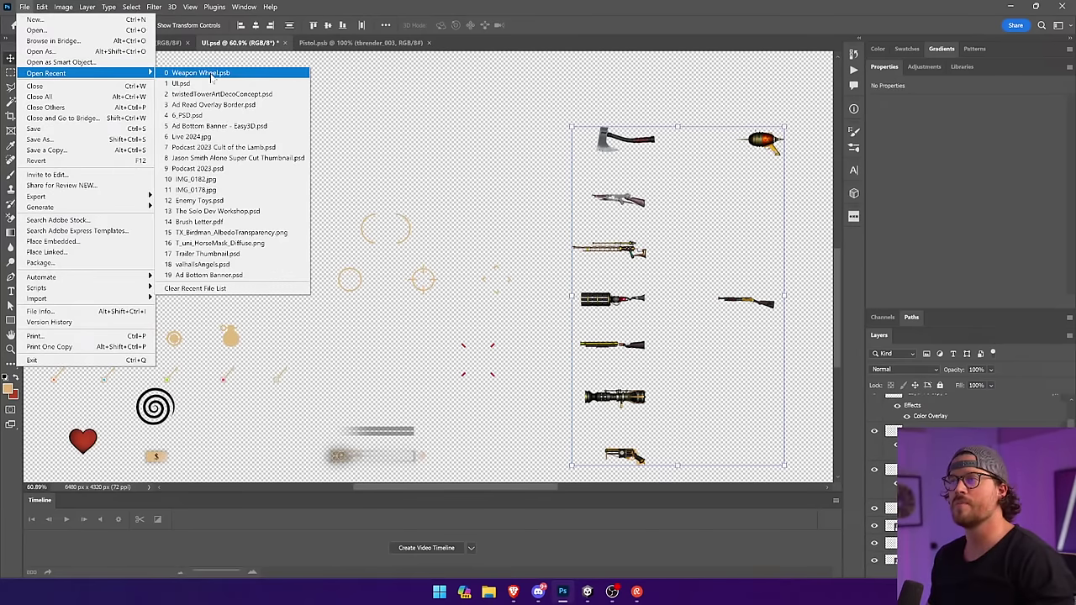
left_click(215, 73)
left_click(542, 301)
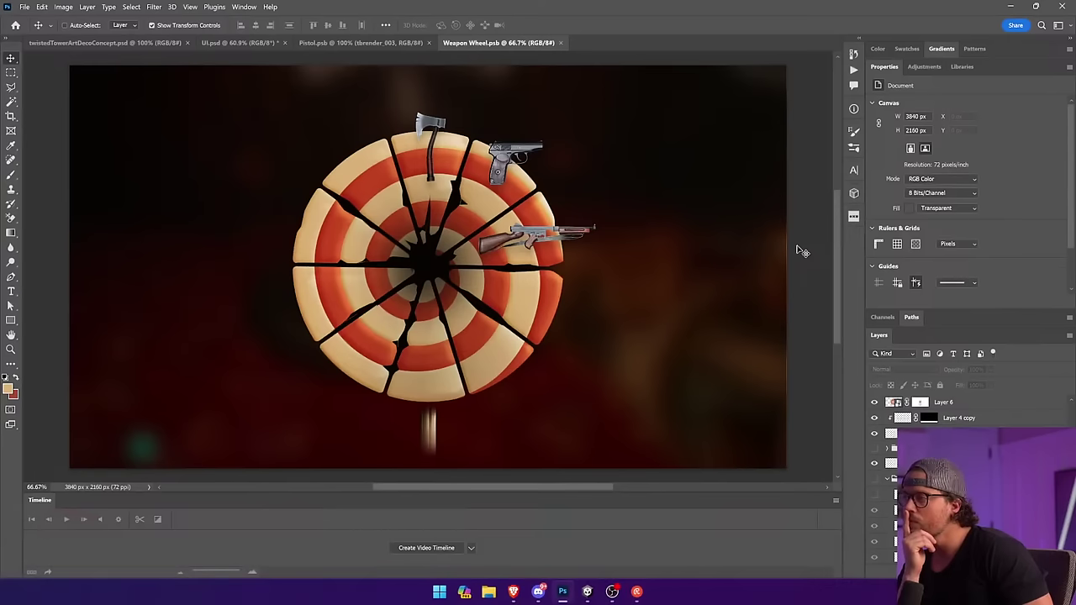
Give the pistol on the wheel a 6 px outside stroke in the tan colour #c9a46c.
left_click(499, 157)
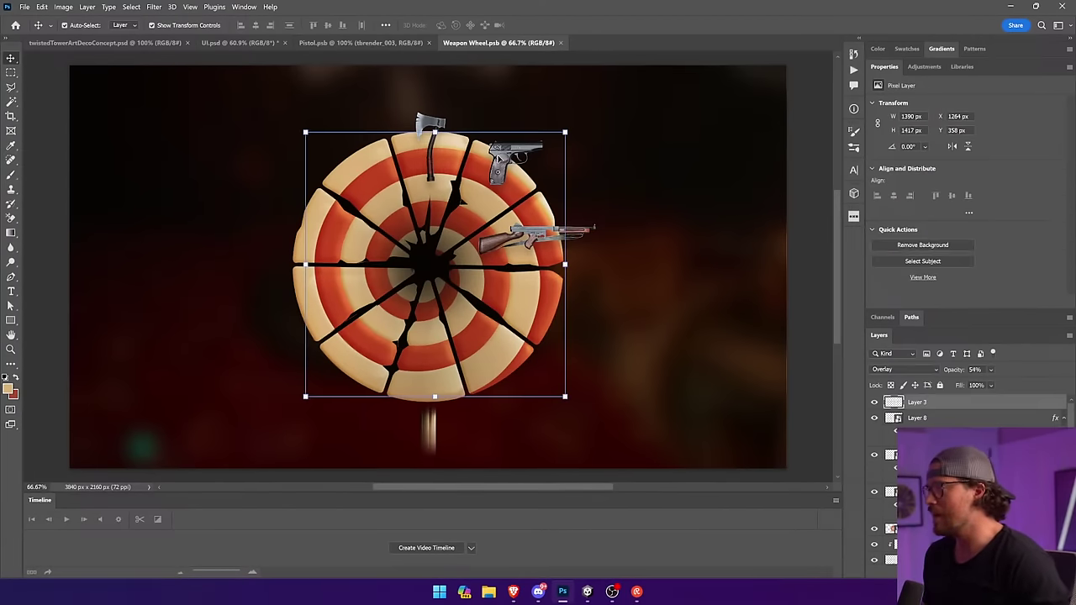
left_click(499, 157)
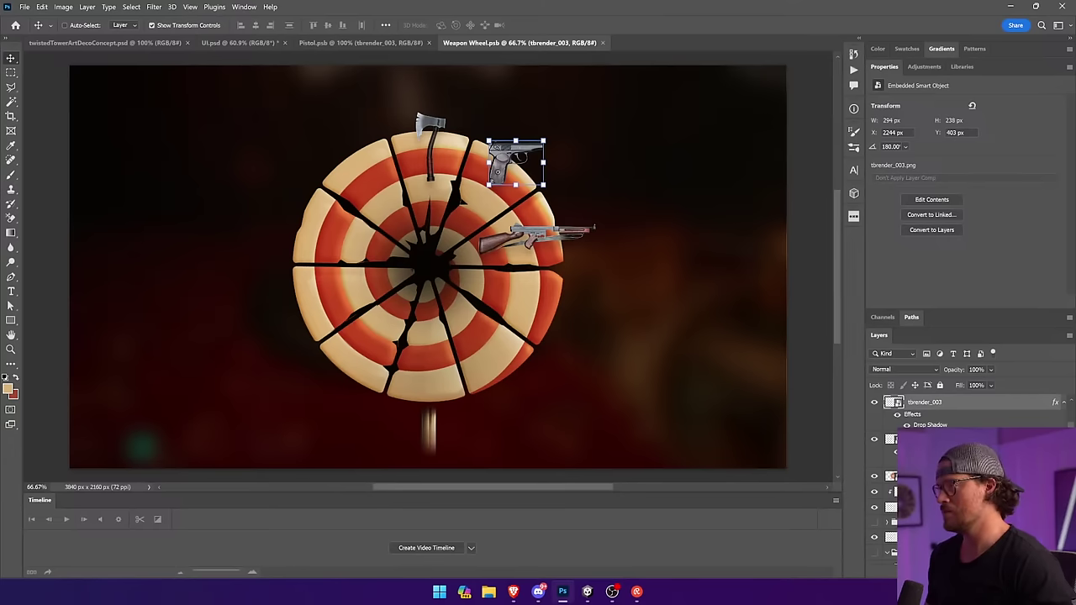
left_click(959, 461)
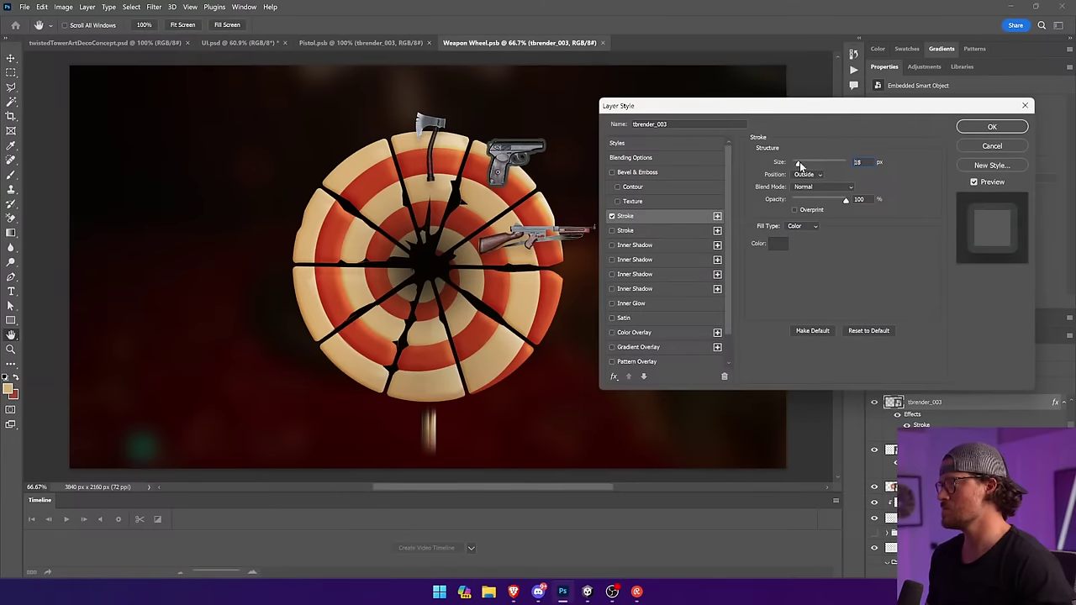
left_click(777, 244)
left_click(499, 199)
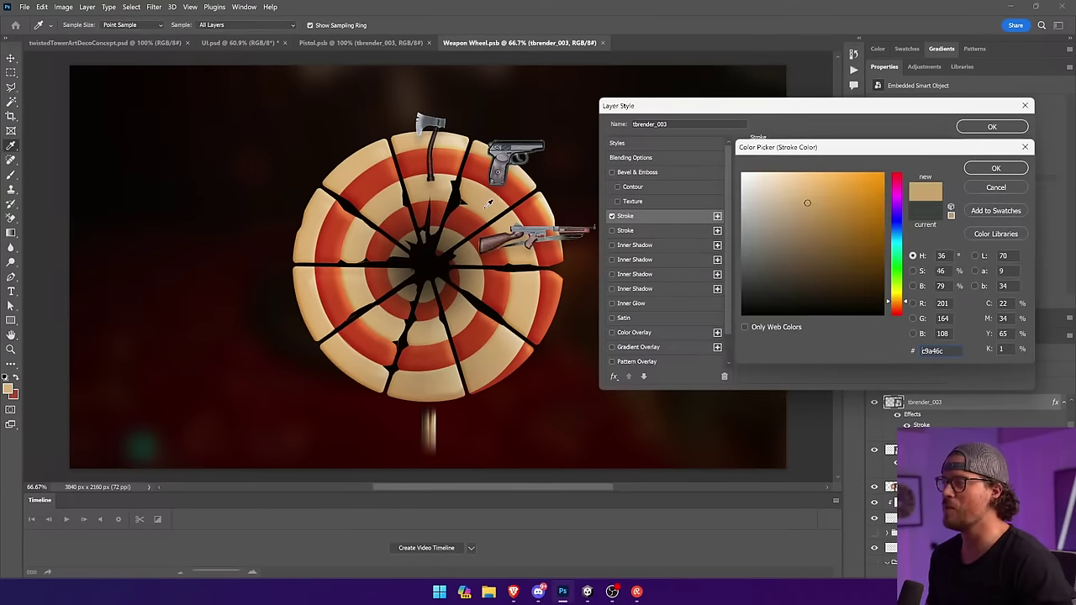
left_click(989, 170)
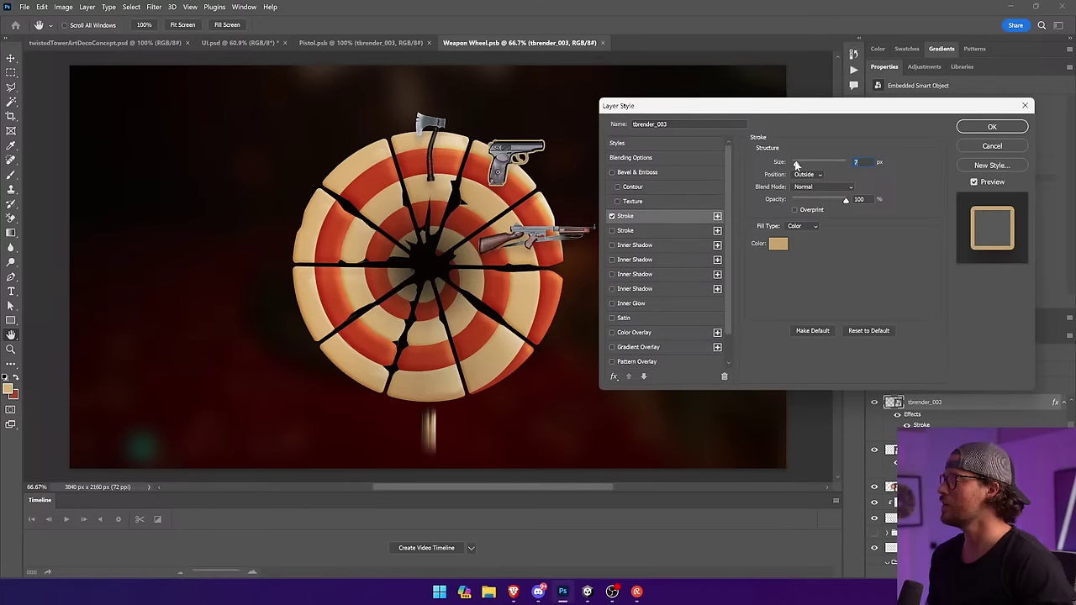
left_click_drag(797, 165, 795, 165)
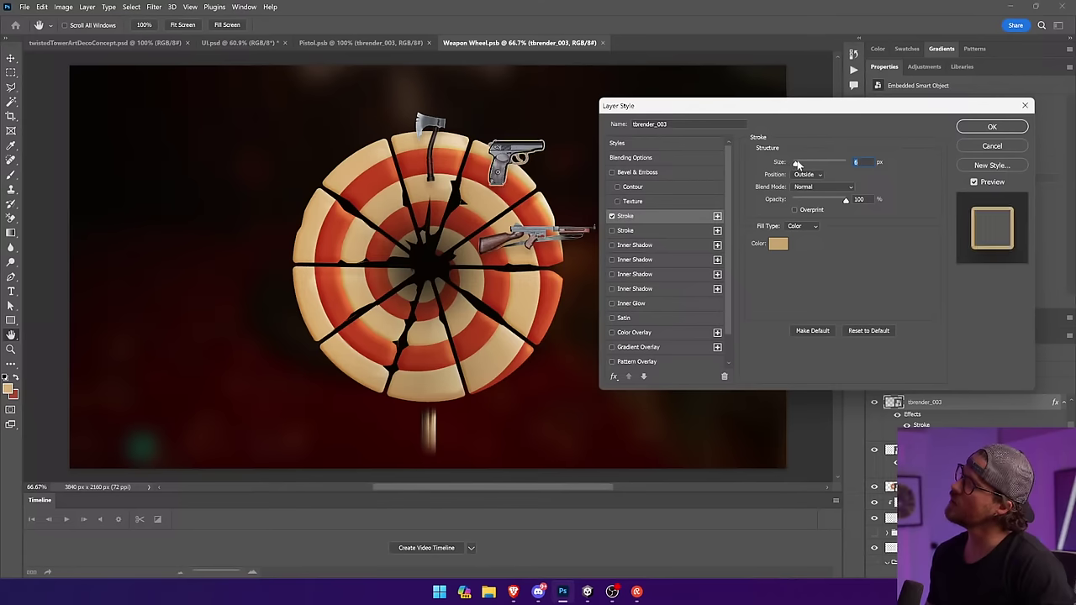
Set the pistol's drop shadow opacity to 57% and move the pistol about 28 px left and 38 px down.
scroll(654, 348, "down", 2)
left_click(650, 358)
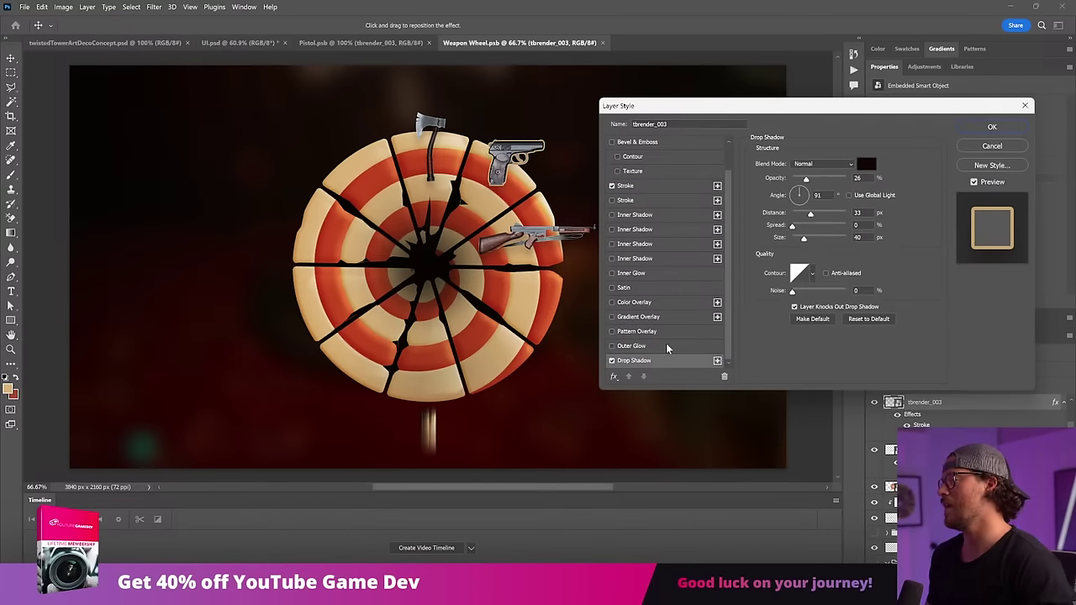
left_click_drag(814, 179, 823, 179)
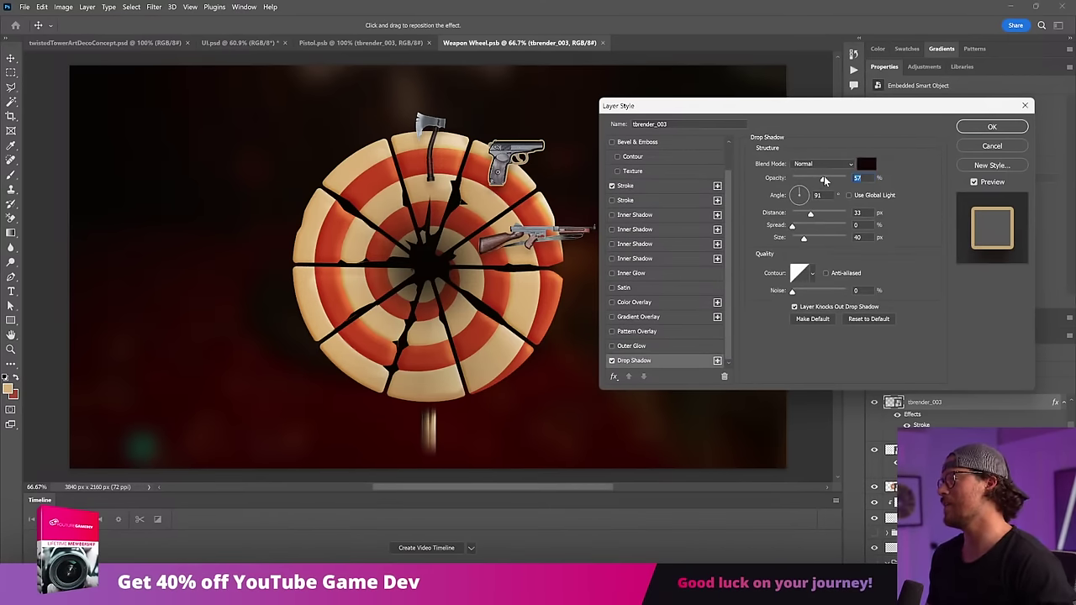
left_click(990, 127)
left_click_drag(655, 228, 648, 233)
Try dimming the target wheel to 53% opacity and restore it to 100%.
left_click(463, 228, "ctrl")
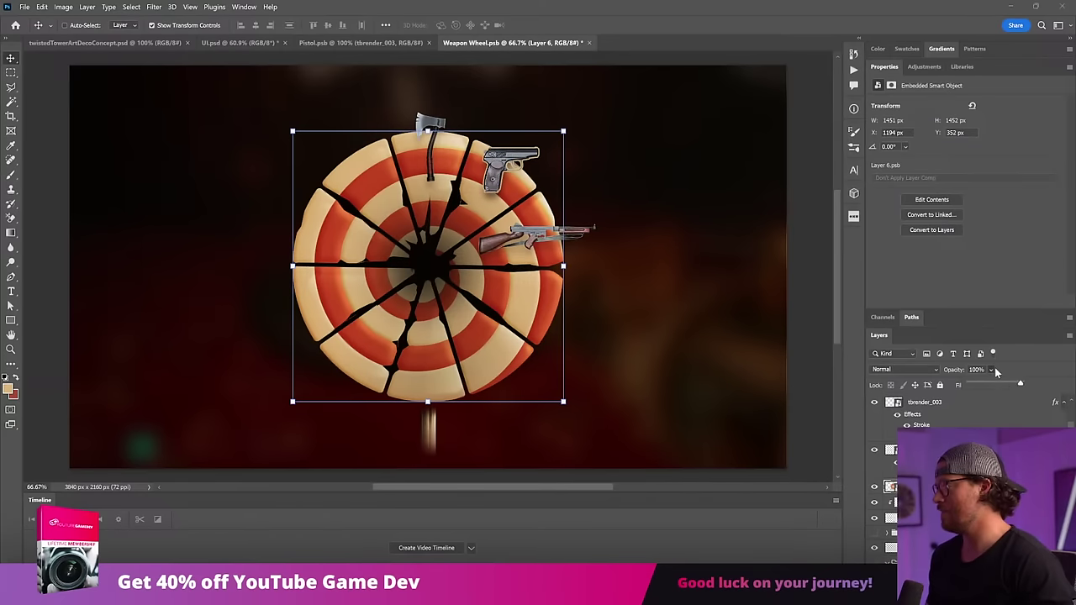
left_click(1002, 381)
left_click(719, 345, "ctrl")
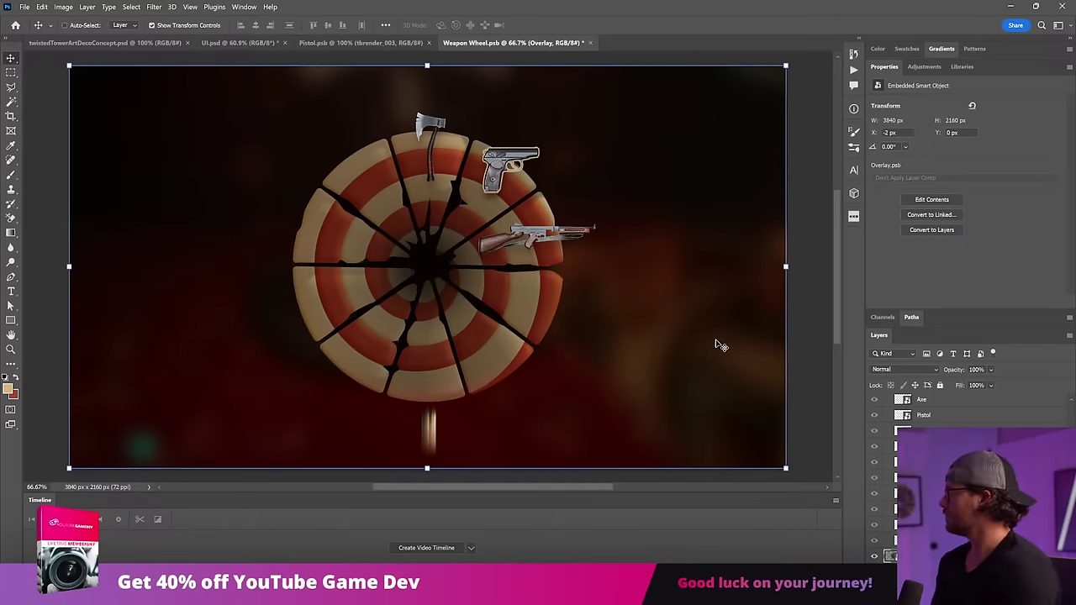
left_click(529, 291)
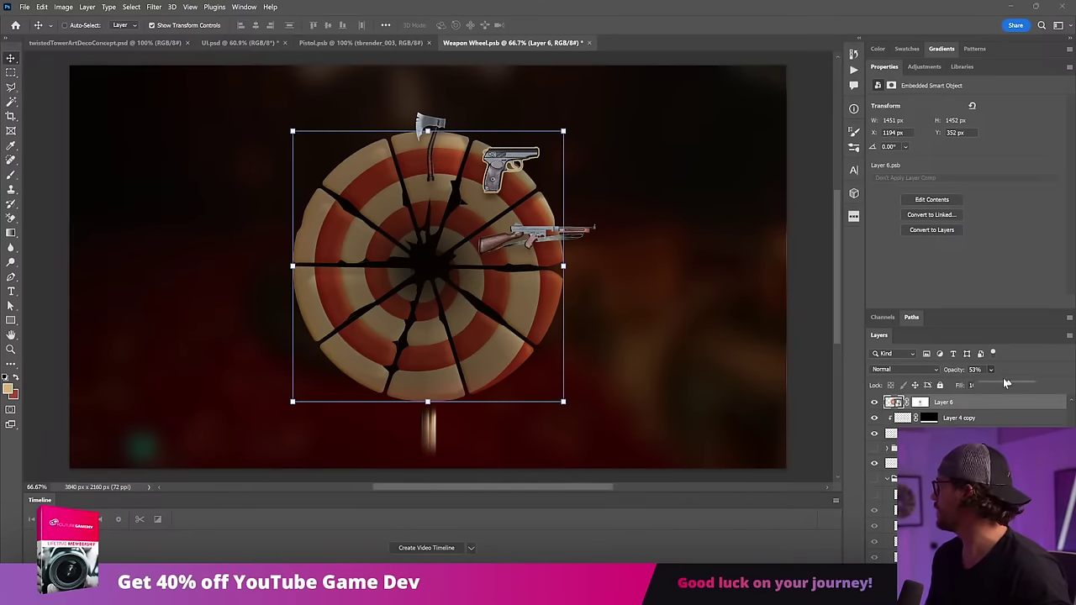
left_click_drag(1012, 387, 1065, 391)
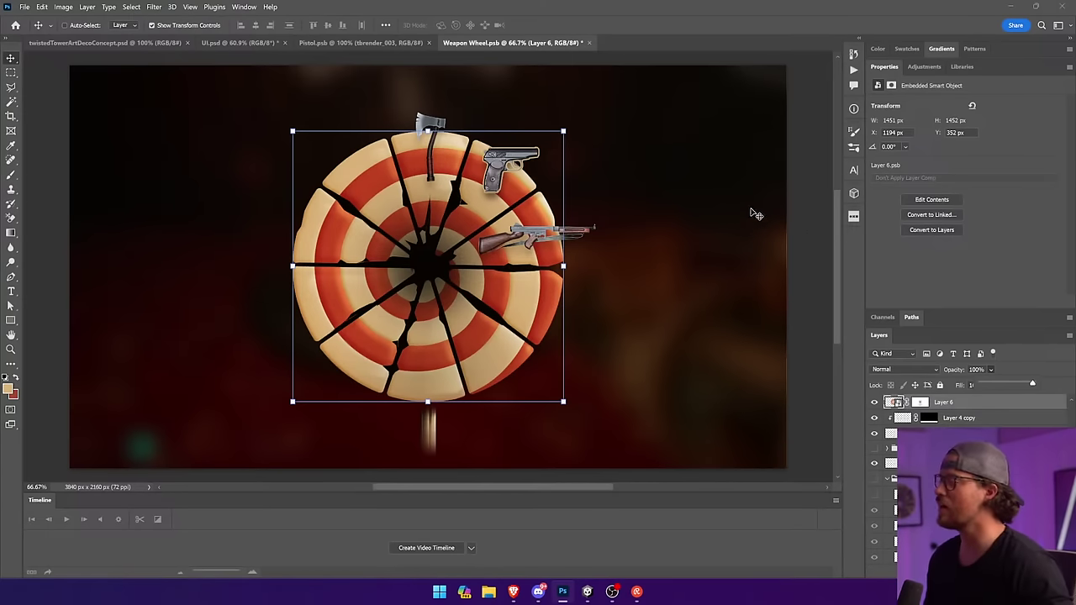
Add a solid black #000000 colour overlay to the pistol on the wheel.
left_click(499, 161)
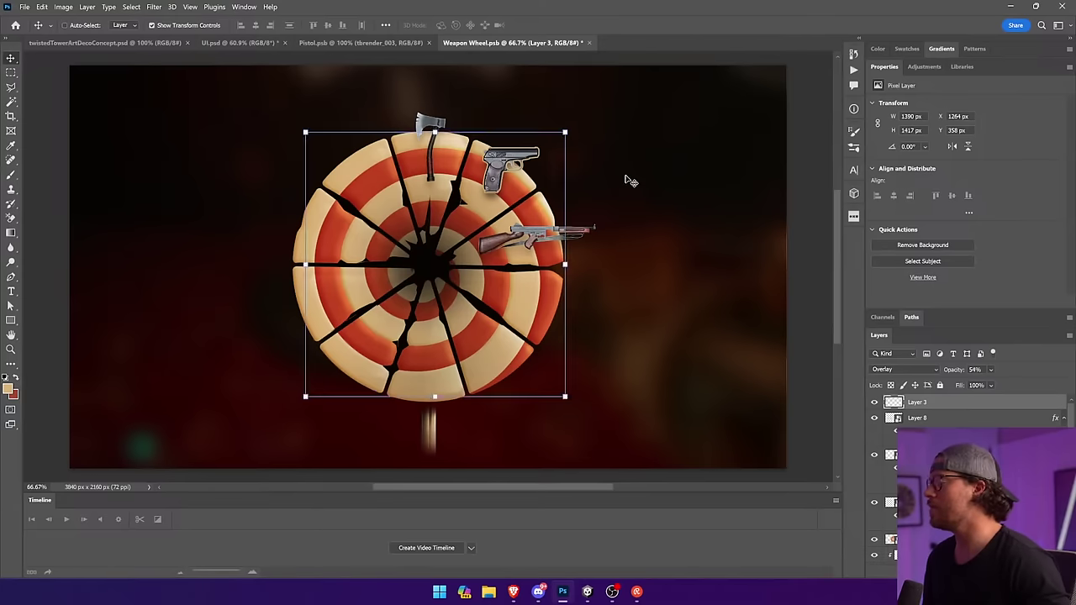
left_click(508, 158)
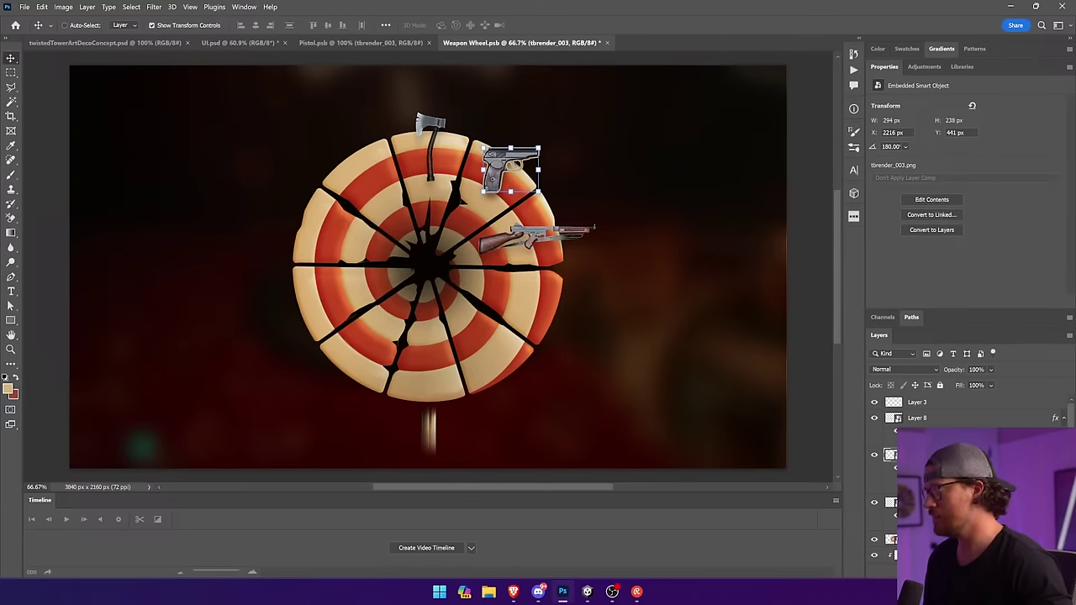
double_click(923, 479)
scroll(649, 178, "down", 2)
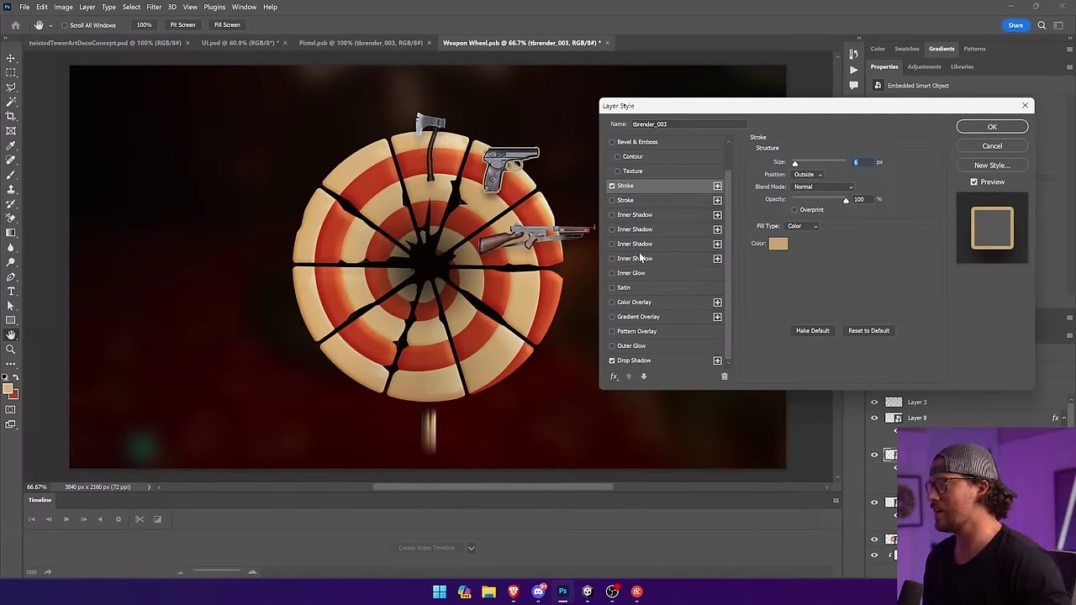
left_click(664, 301)
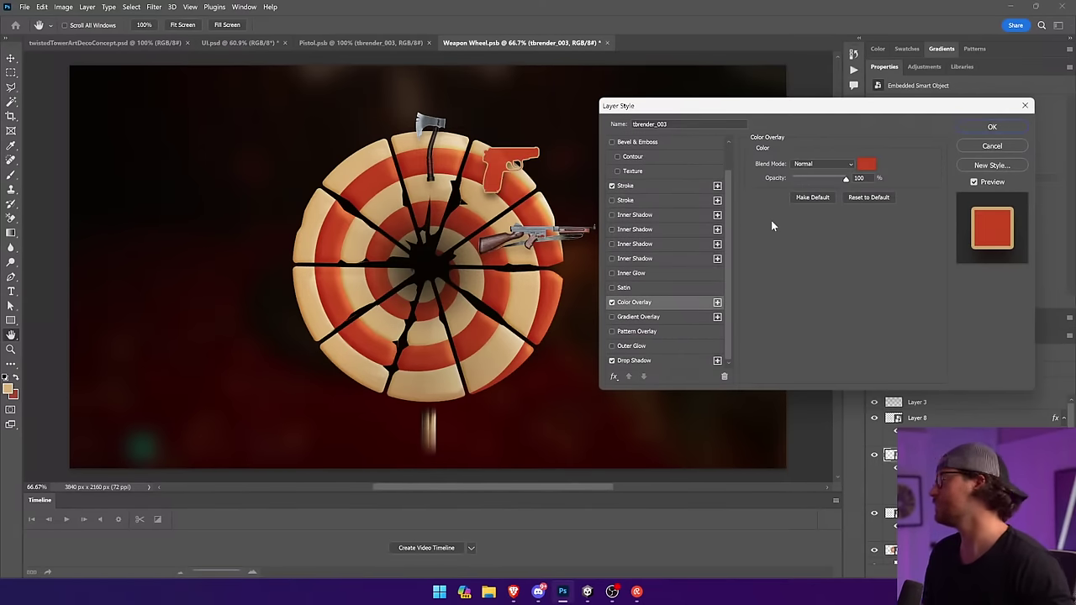
left_click(866, 164)
left_click(885, 312)
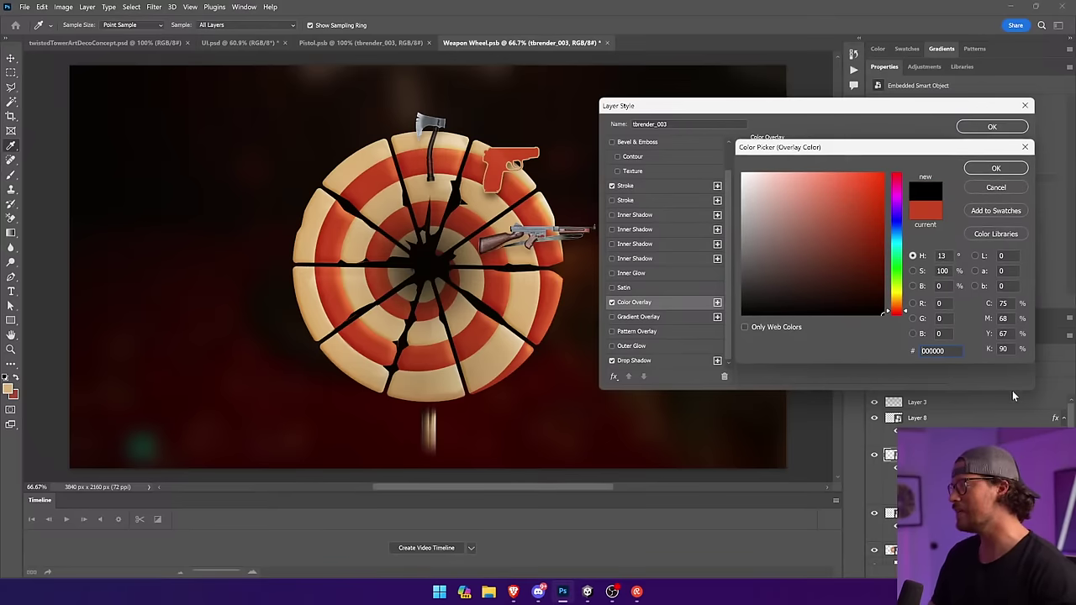
left_click(996, 168)
left_click(992, 126)
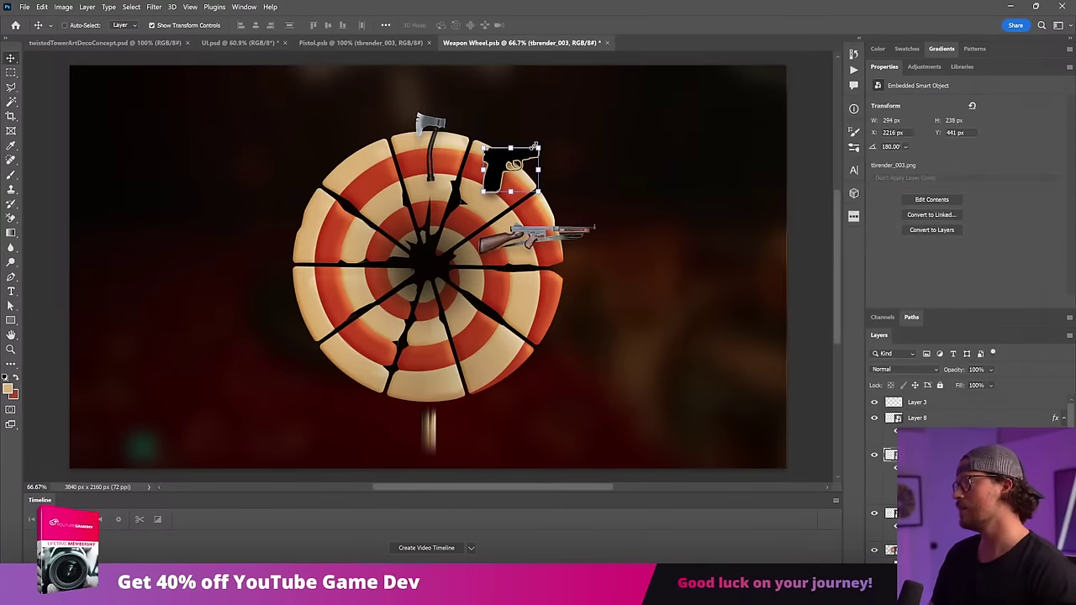
Shrink the pistol to about 231 × 186 px and place it inside its wedge at about X 2165, Y 570 px.
left_click_drag(592, 127, 557, 147)
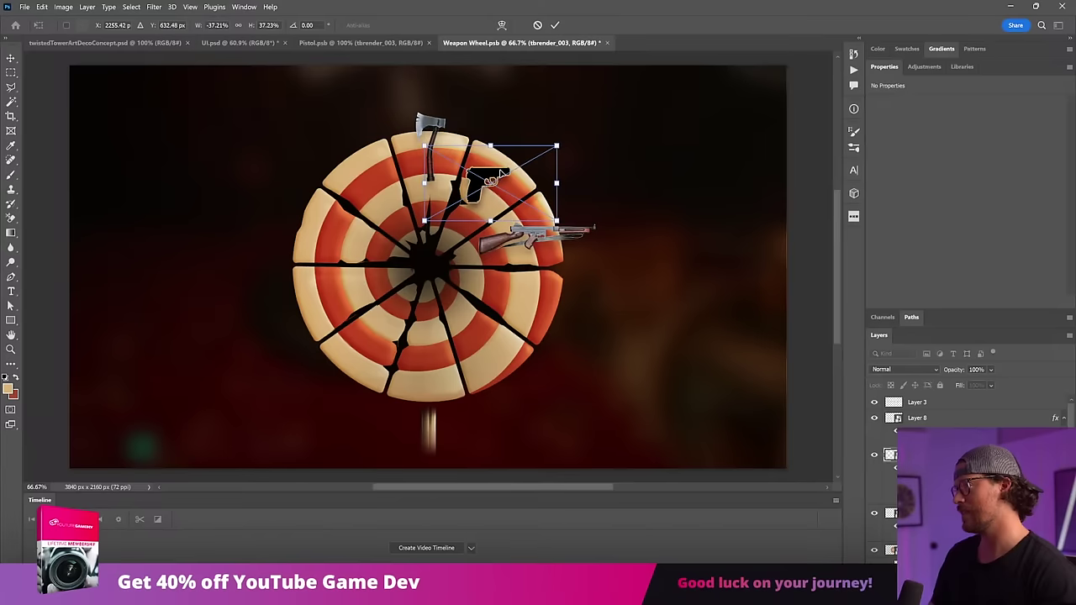
key("Return")
mouse_move(612, 192)
left_mouse_down()
mouse_move(640, 171)
mouse_move(619, 196)
left_mouse_up()
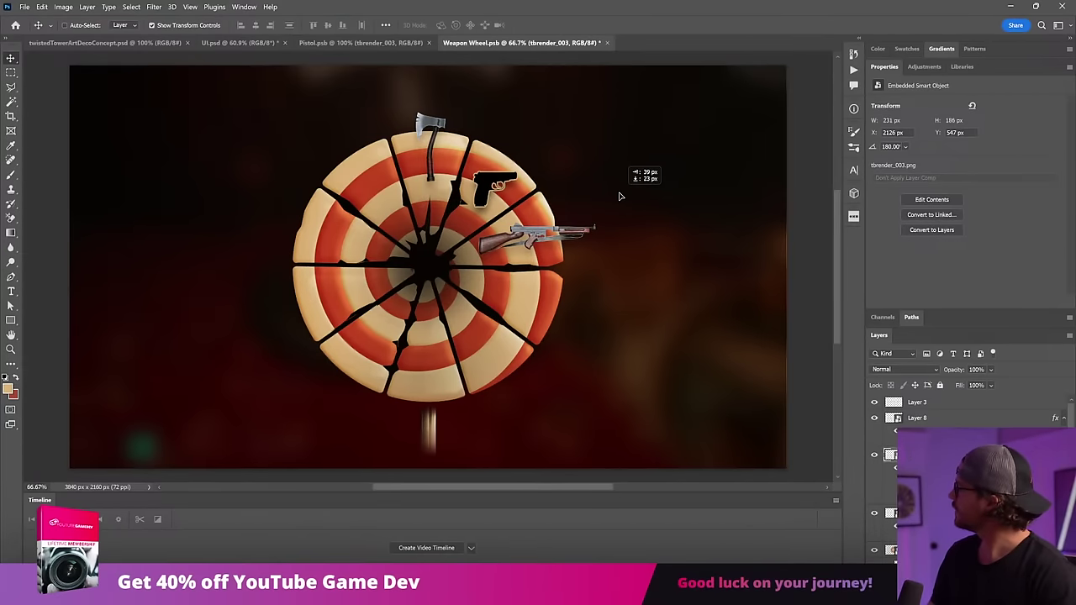
Scale the submachine gun down to about 455 × 125 px so it fits within its wedge.
left_click(551, 240, "ctrl")
key("ctrl+t")
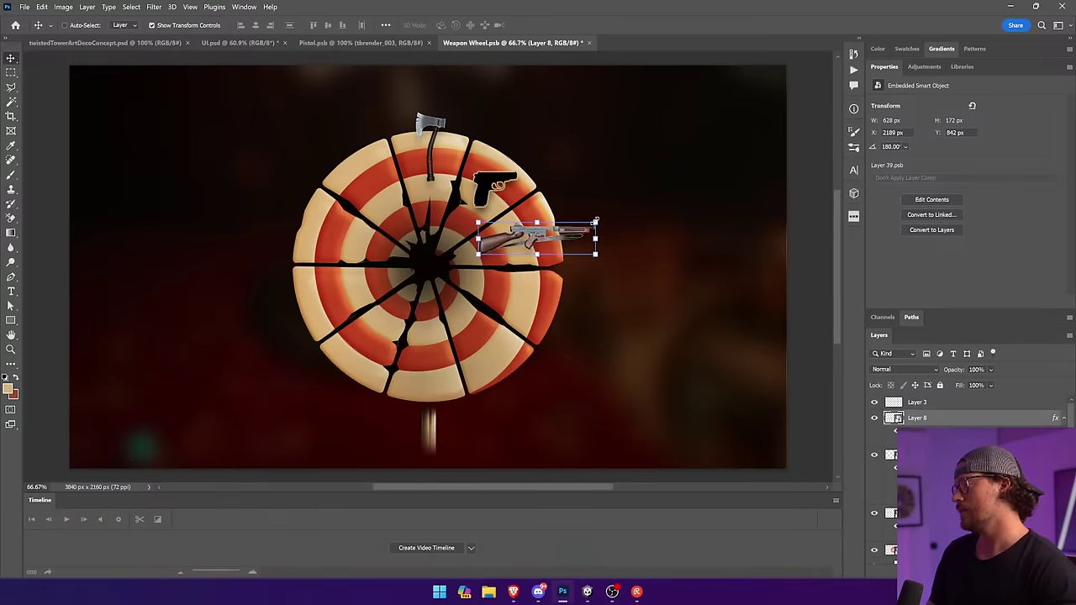
left_click_drag(595, 223, 535, 243)
key("Return")
Copy the pistol's layer style and paste it onto the submachine gun.
left_click(514, 180, "ctrl")
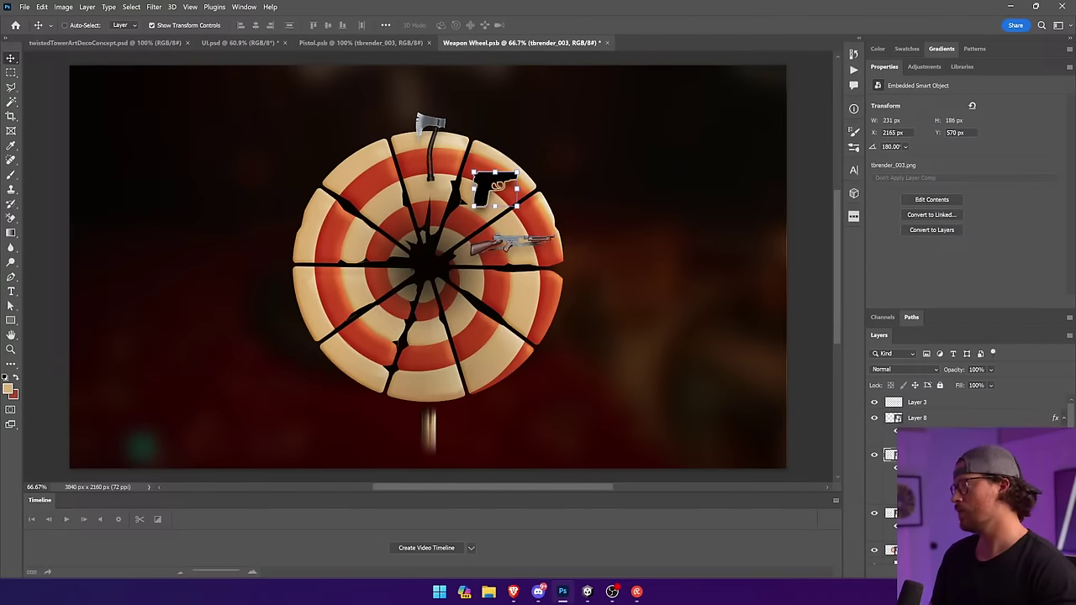
right_click(918, 402)
left_click(906, 420)
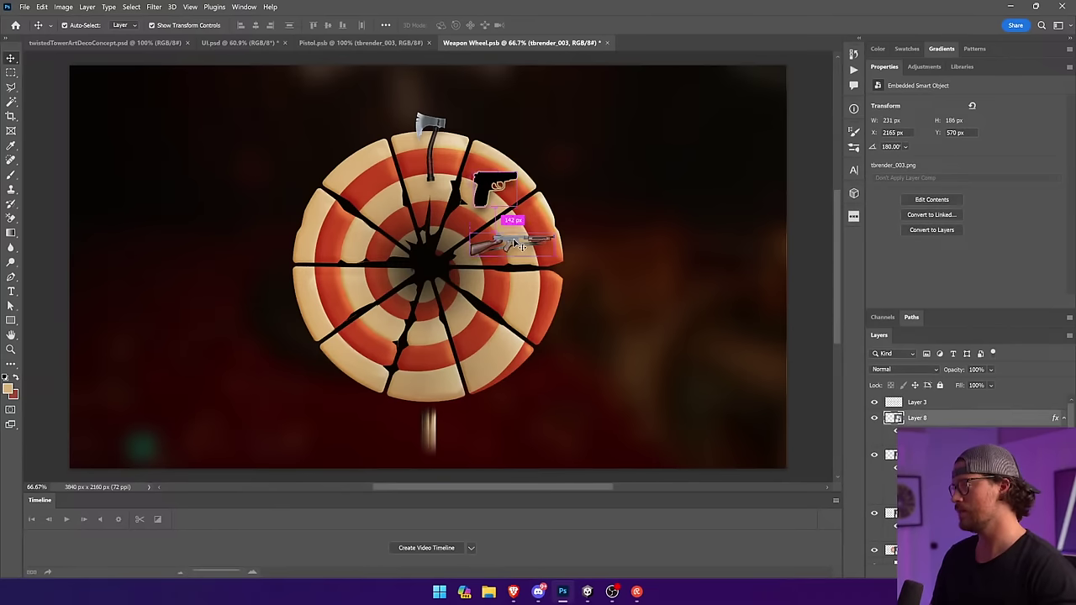
left_click(513, 244, "ctrl")
right_click(978, 416)
left_click(889, 429)
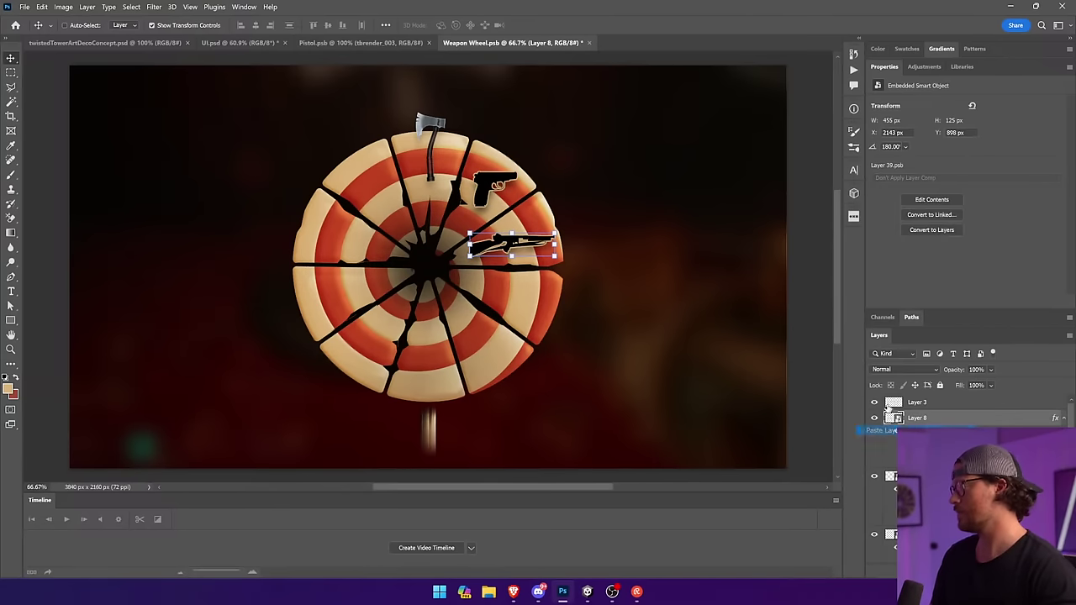
left_click(709, 308, "ctrl")
Shrink the axe to about 131 px wide and move it down inside the wheel's top wedge.
left_click(435, 131, "ctrl")
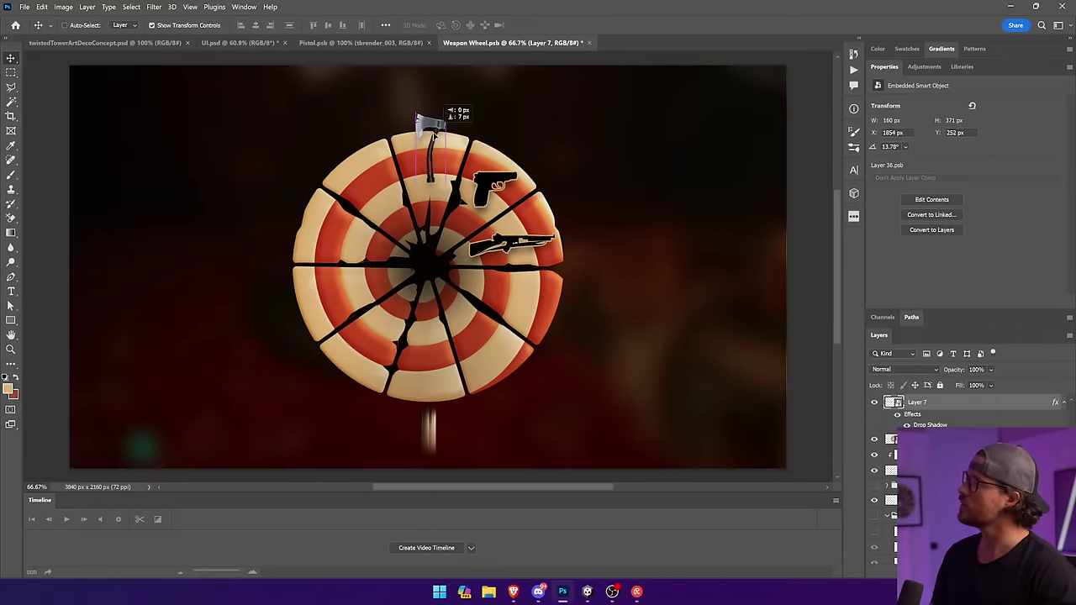
mouse_move(445, 130)
left_mouse_down()
mouse_move(439, 142)
mouse_move(488, 165)
left_mouse_up()
key("Return")
Paste the copied black overlay and tan stroke layer style onto the axe.
right_click(941, 402)
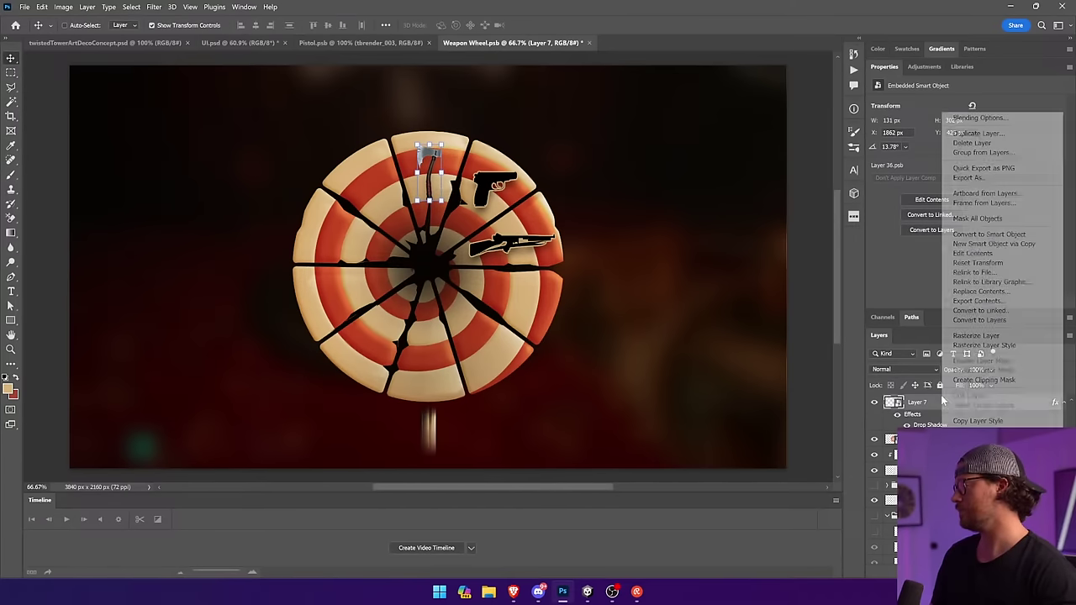
right_click(923, 404)
left_click(937, 430)
Nudge the submachine gun about 3 px left in its wedge.
left_click(481, 268, "ctrl")
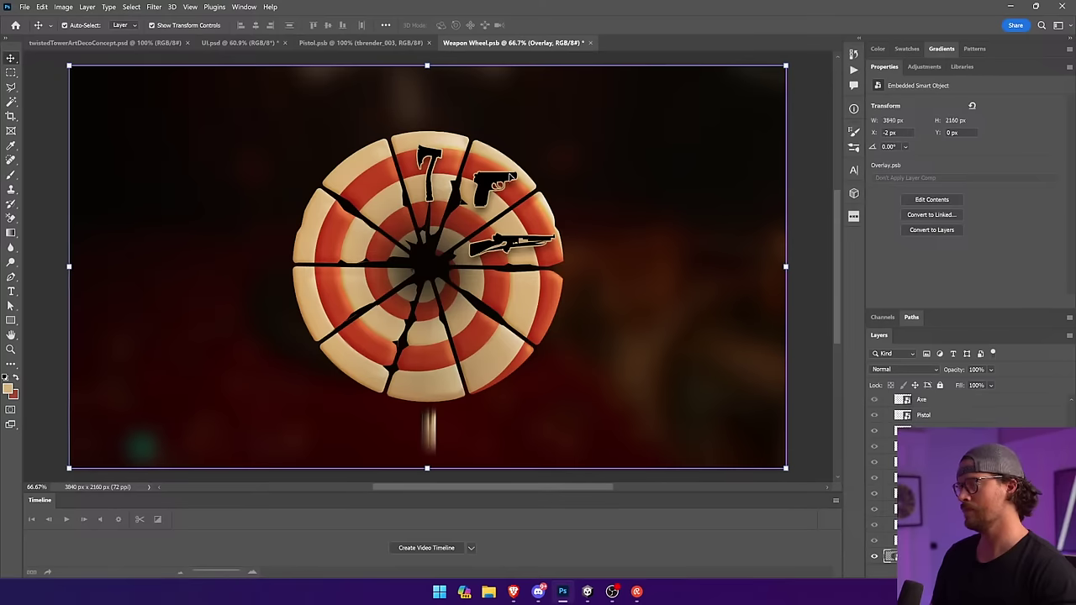
left_click(476, 252, "ctrl")
left_click(612, 172, "ctrl")
left_click(540, 169)
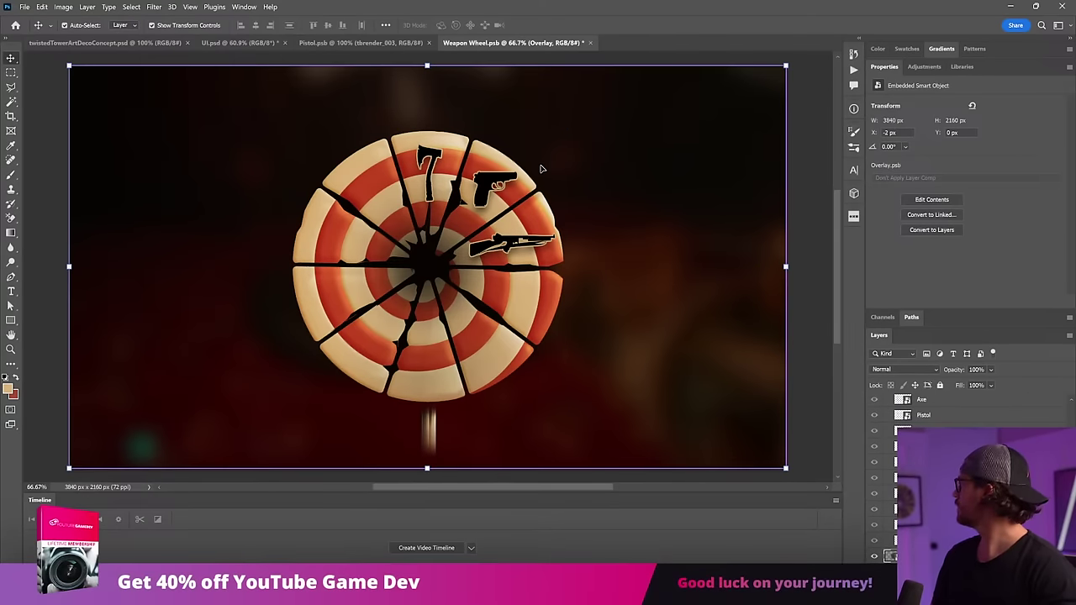
left_click(535, 240, "ctrl")
left_click_drag(604, 245, 604, 245)
Look through the open documents and bring up UI.psd with the weapon artwork.
left_click(370, 42)
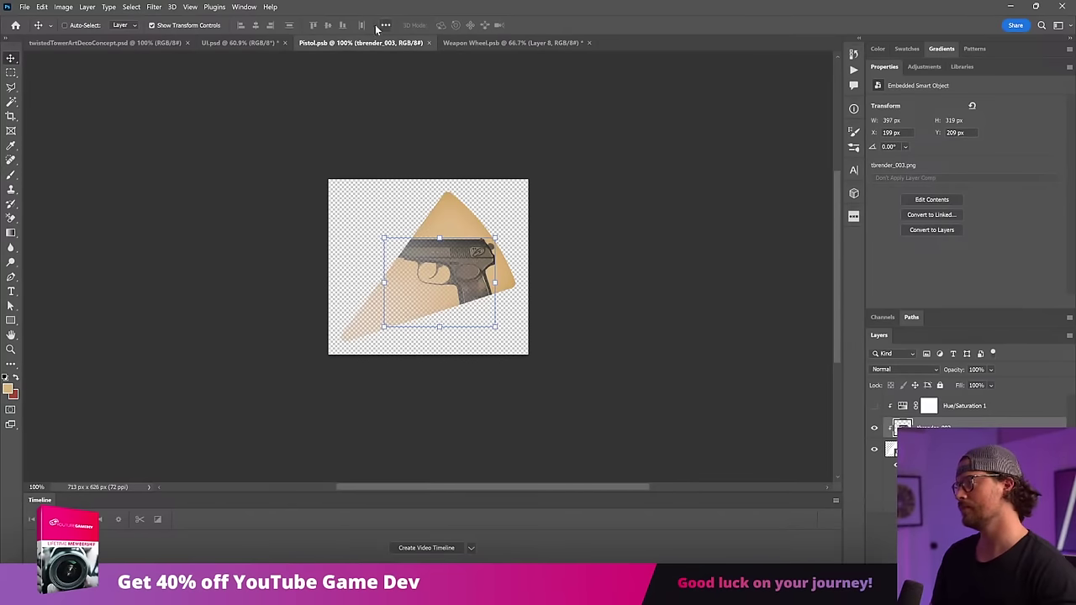
left_click(240, 42)
left_click(125, 44)
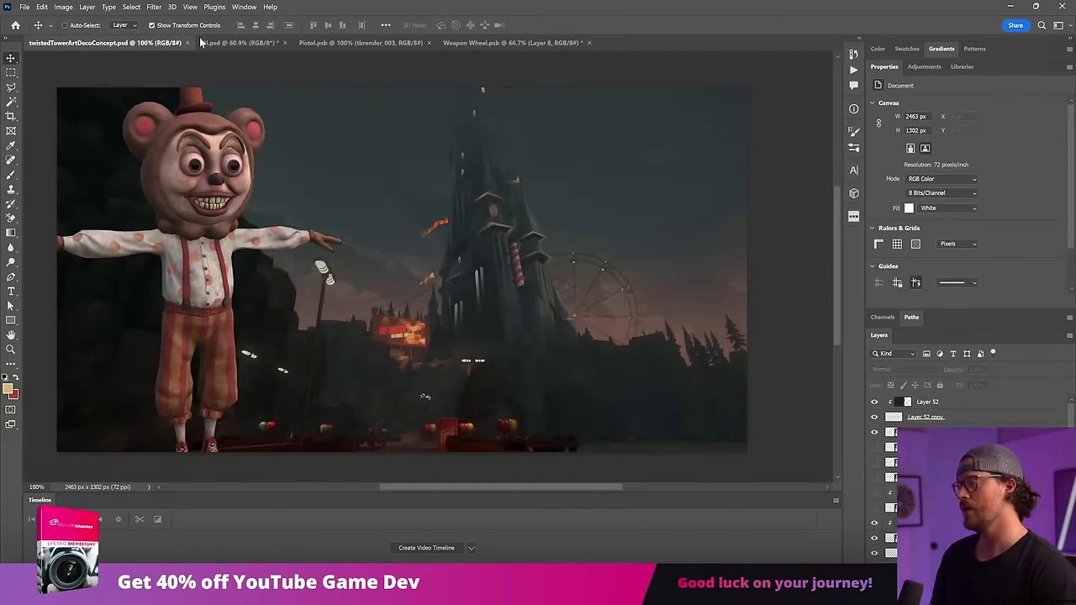
left_click(274, 43)
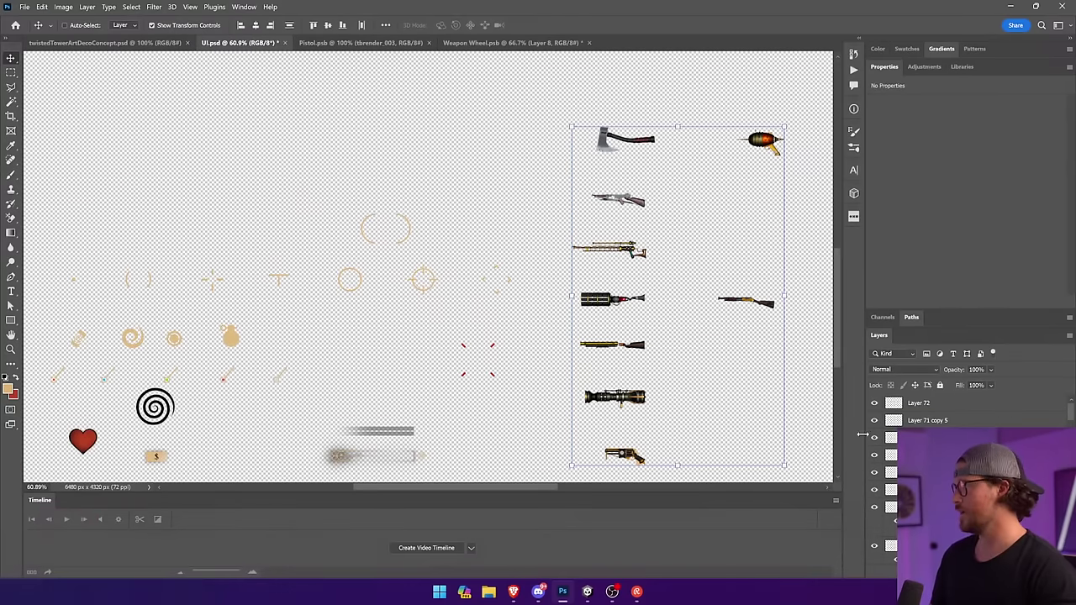
Duplicate the sniper rifle, the four guns below it, the shotgun and the ray gun from UI.psd into Weapon Wheel.psb.
left_click(675, 275, "ctrl")
left_click(626, 251, "ctrl")
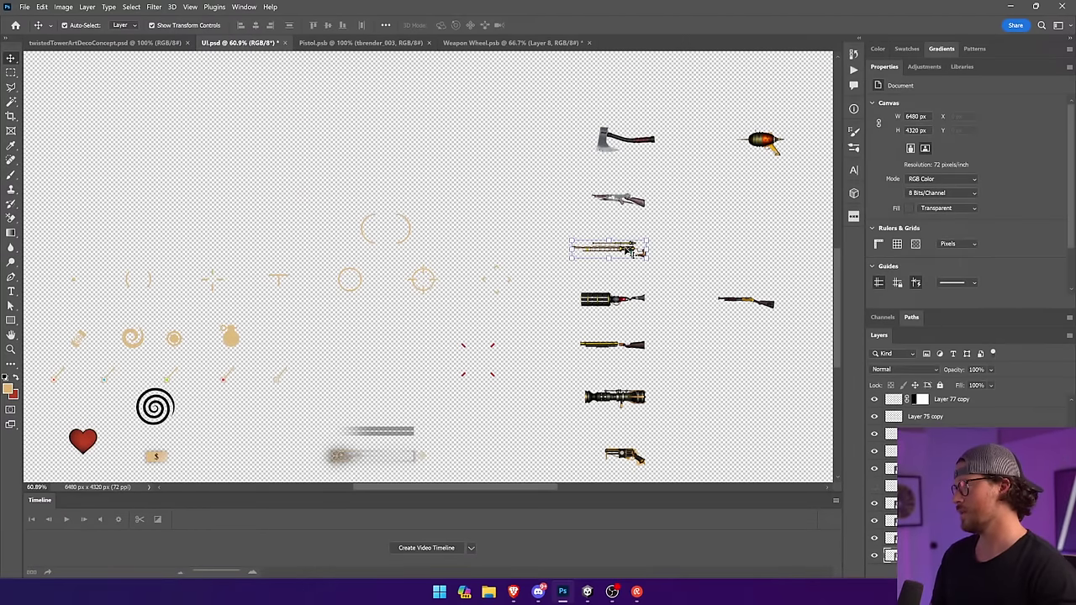
left_click(618, 304, "shift")
left_click(617, 346, "shift")
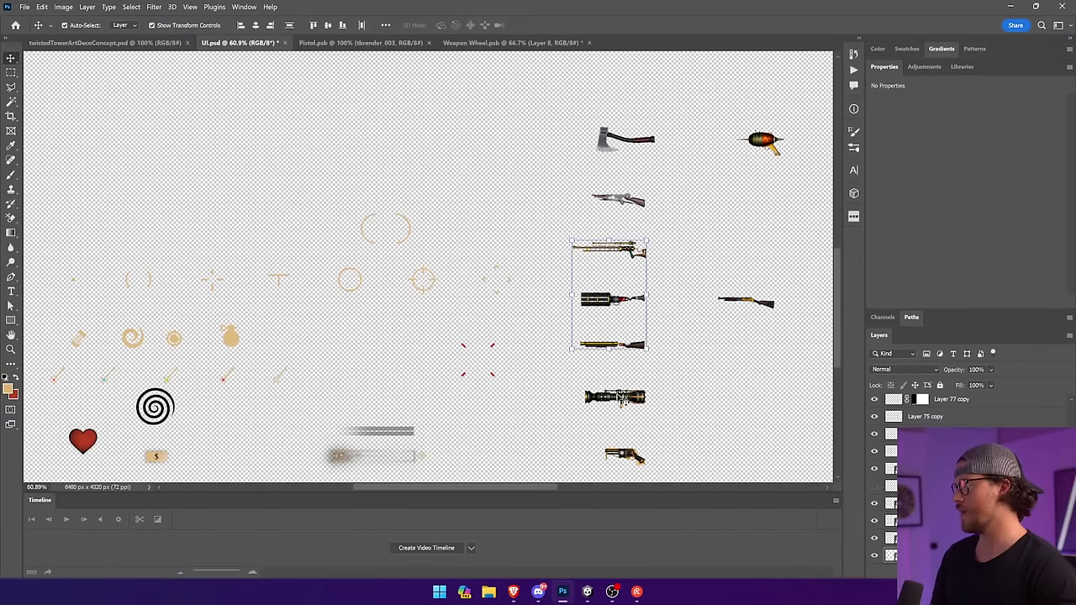
left_click(631, 459, "shift")
left_click(748, 304, "shift")
left_click(764, 143, "shift")
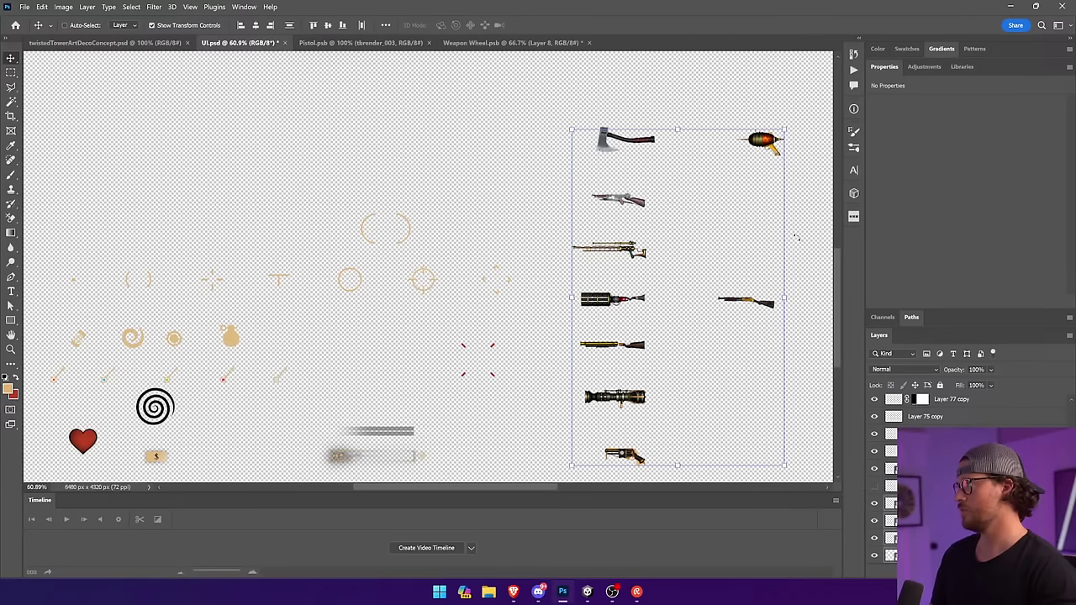
right_click(938, 400)
left_click(992, 69)
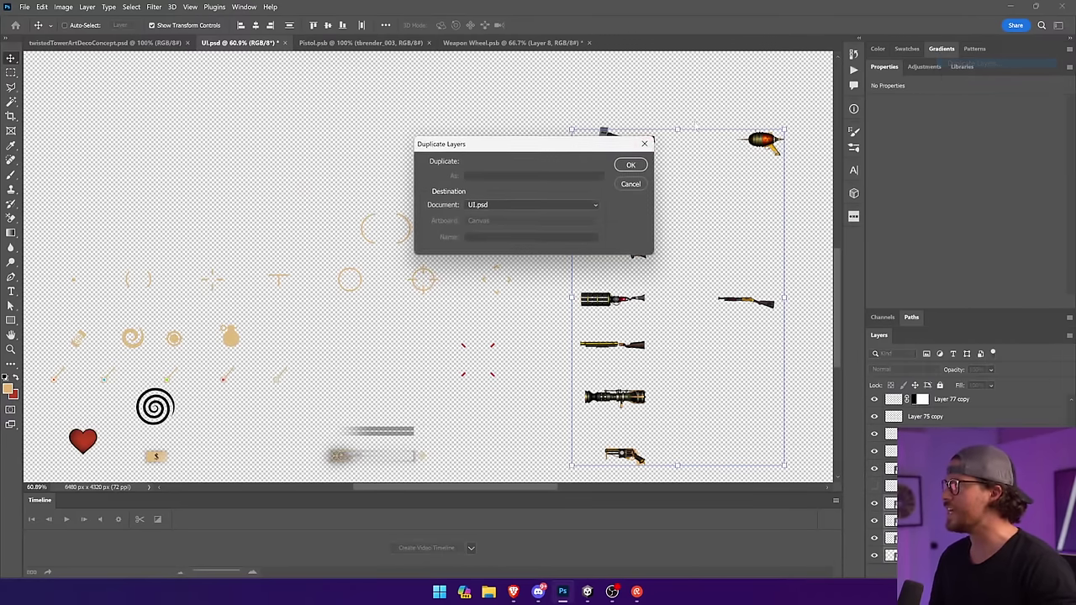
left_click(557, 206)
left_click(504, 240)
left_click(631, 165)
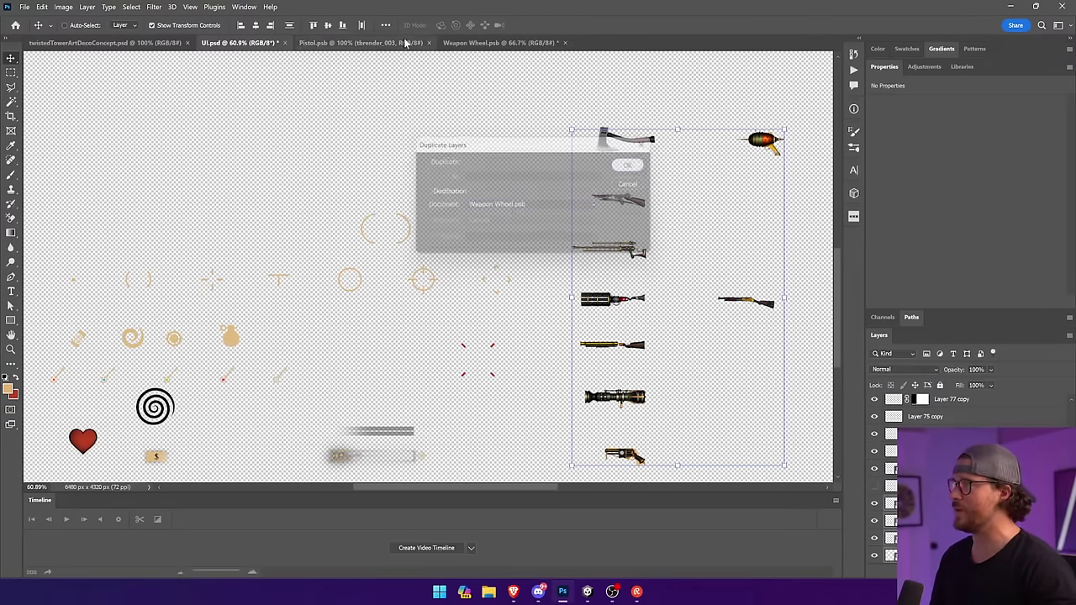
In Weapon Wheel.psb, shift the duplicated weapons left and place the shotgun on the wedge below the submachine gun.
left_click(477, 44)
left_click_drag(496, 209, 292, 220)
left_click(301, 266, "ctrl")
left_click(301, 262, "ctrl")
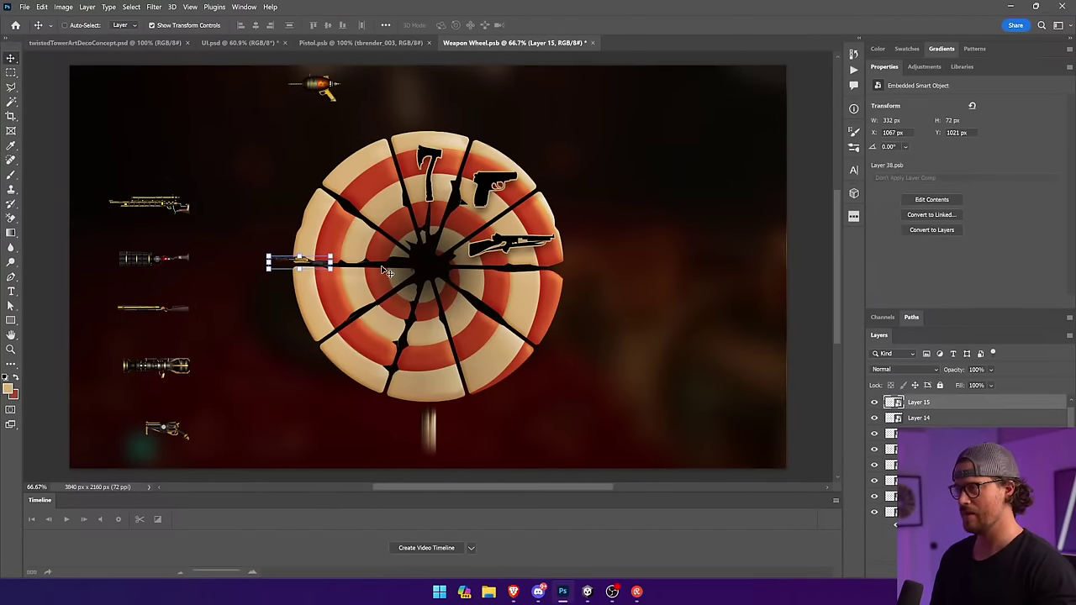
left_click_drag(469, 267, 680, 301)
Enlarge the shotgun to about 415 × 90 px and flip it horizontally.
key("ctrl+t")
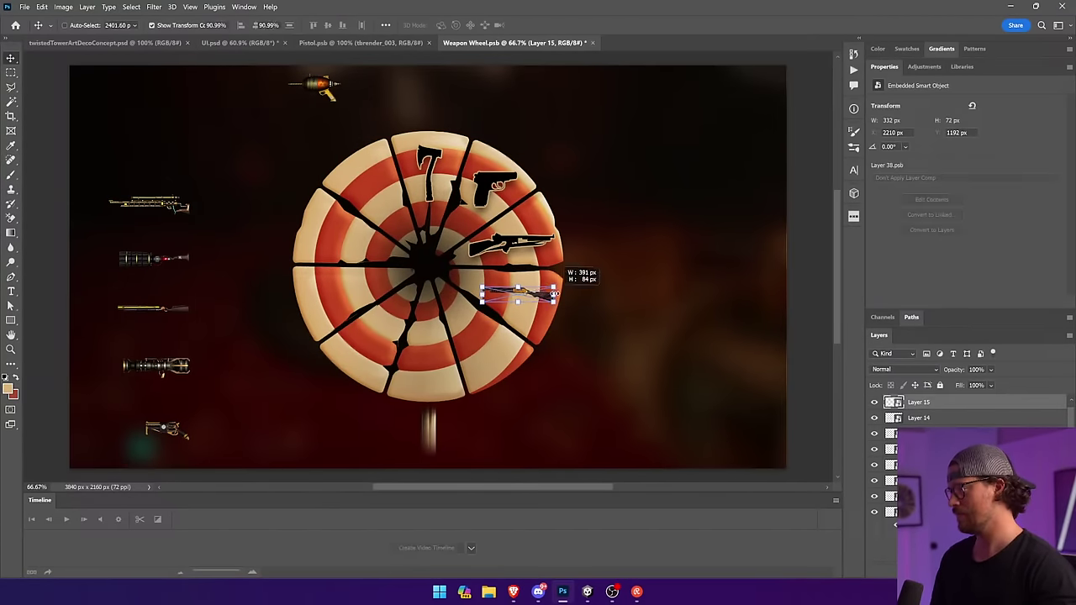
key("Return")
left_click(63, 7)
mouse_move(42, 6)
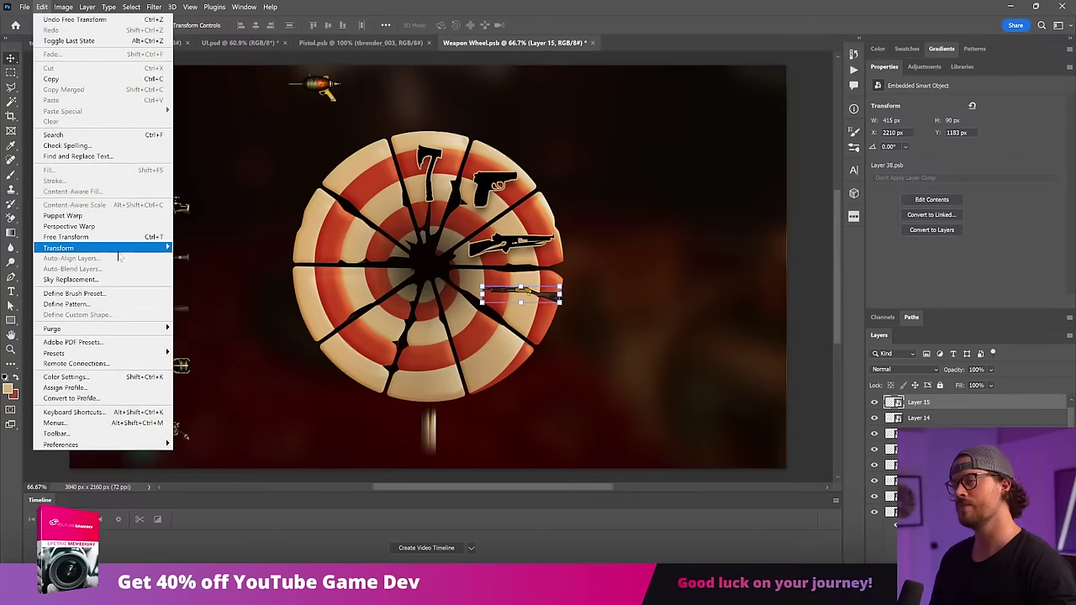
mouse_move(123, 250)
left_click(203, 437)
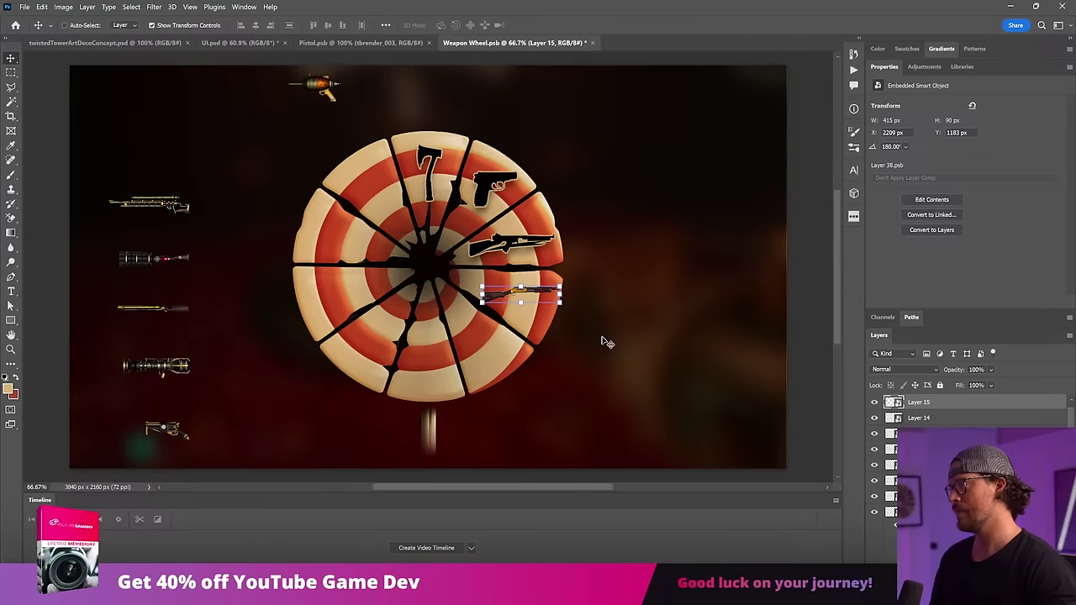
Rotate the shotgun to about -157° along its wedge and resize it to about 481 × 182 px.
left_click_drag(602, 342, 597, 337)
mouse_move(560, 274)
left_mouse_down()
mouse_move(603, 302)
mouse_move(561, 297)
mouse_move(606, 304)
mouse_move(558, 275)
left_mouse_up()
key("Return")
key("Return")
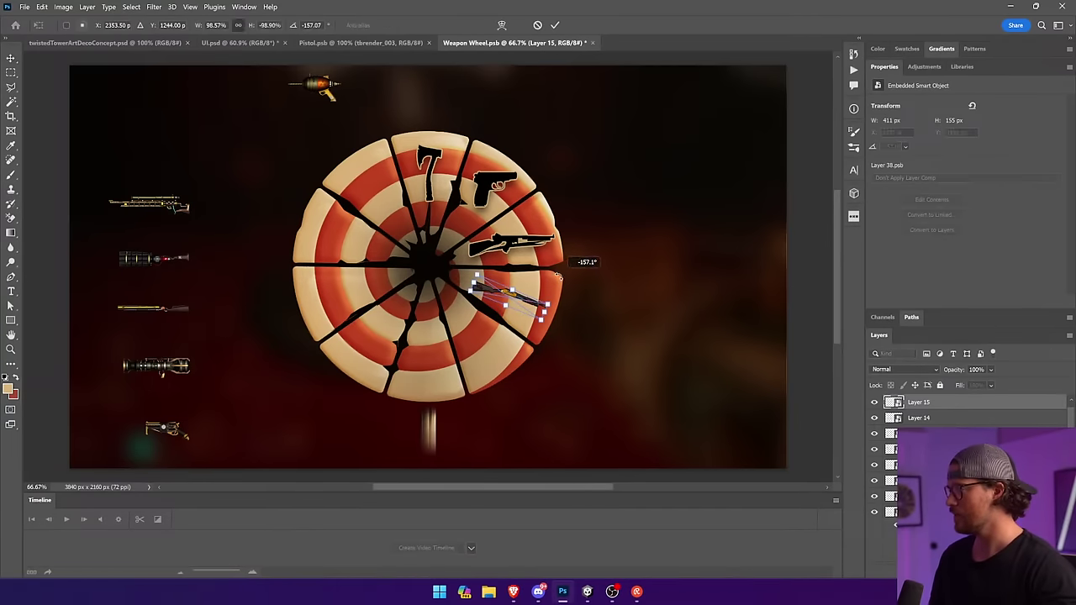
key("Return")
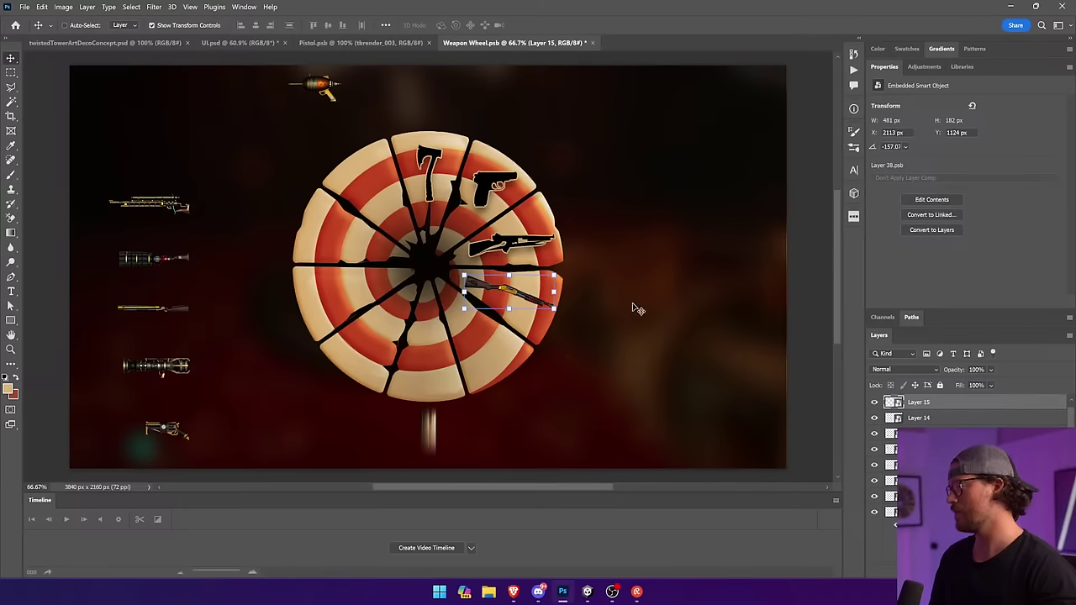
Paste the copied black overlay and tan stroke layer style onto the shotgun.
right_click(984, 403)
left_click(933, 433)
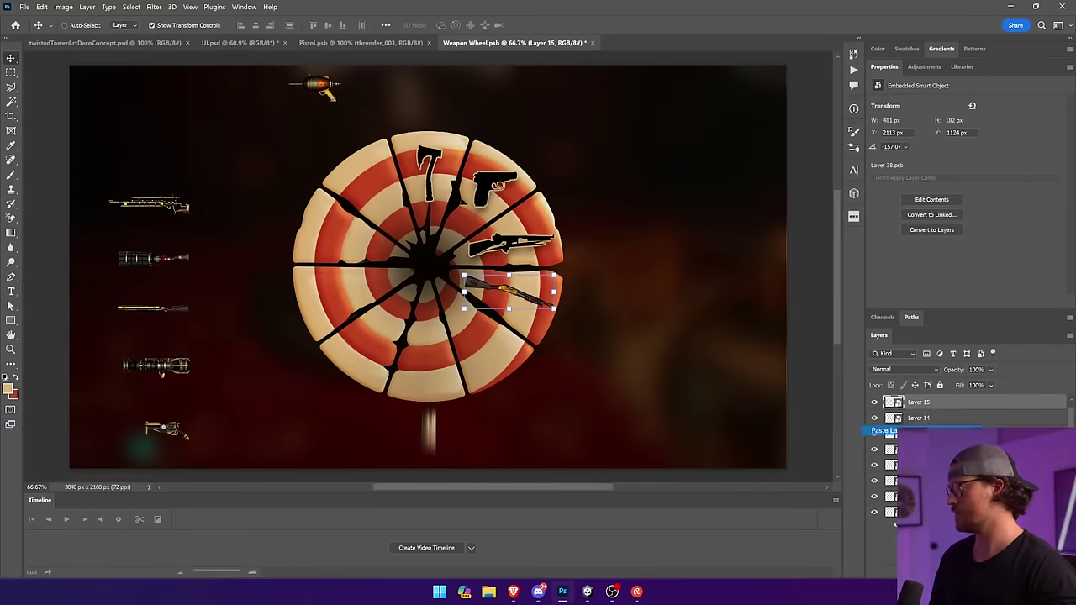
left_click(674, 316, "ctrl")
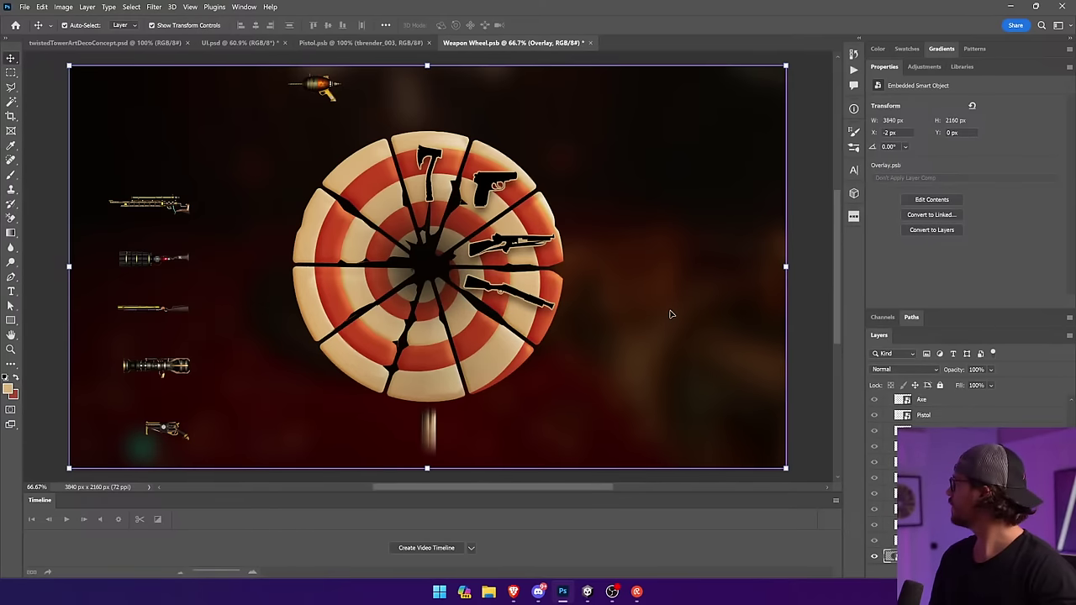
Rotate the submachine gun to about 170° to follow its wedge and nudge it slightly left.
left_click(530, 264)
left_click(541, 245)
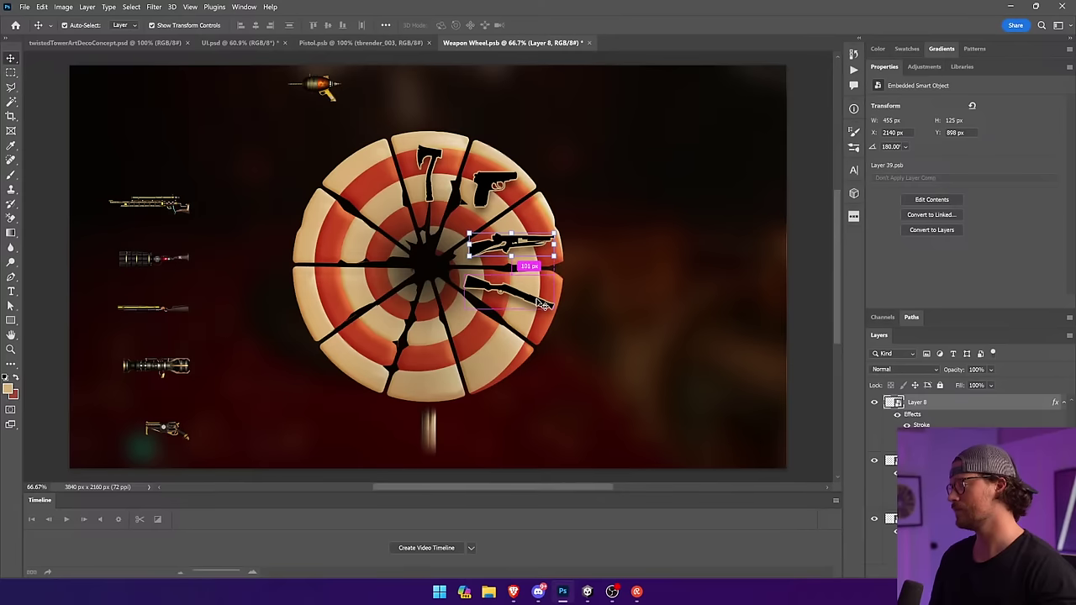
left_click_drag(561, 228, 568, 215)
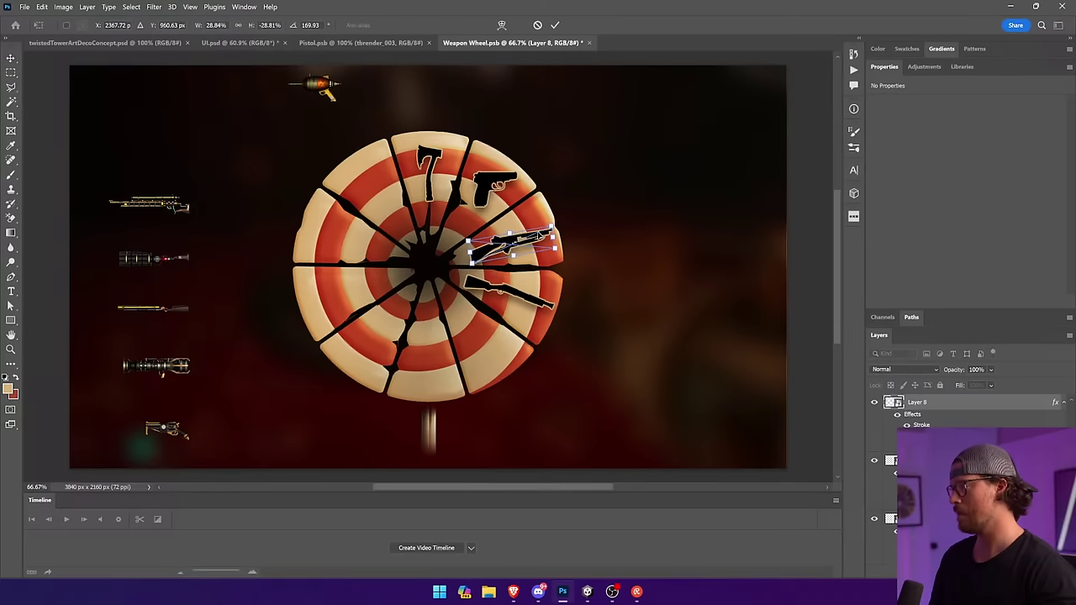
key("Return")
left_click_drag(631, 246, 626, 245)
Try rotating the pistol to about 160° and scaling it down to fit along its wedge.
left_click(493, 179, "ctrl")
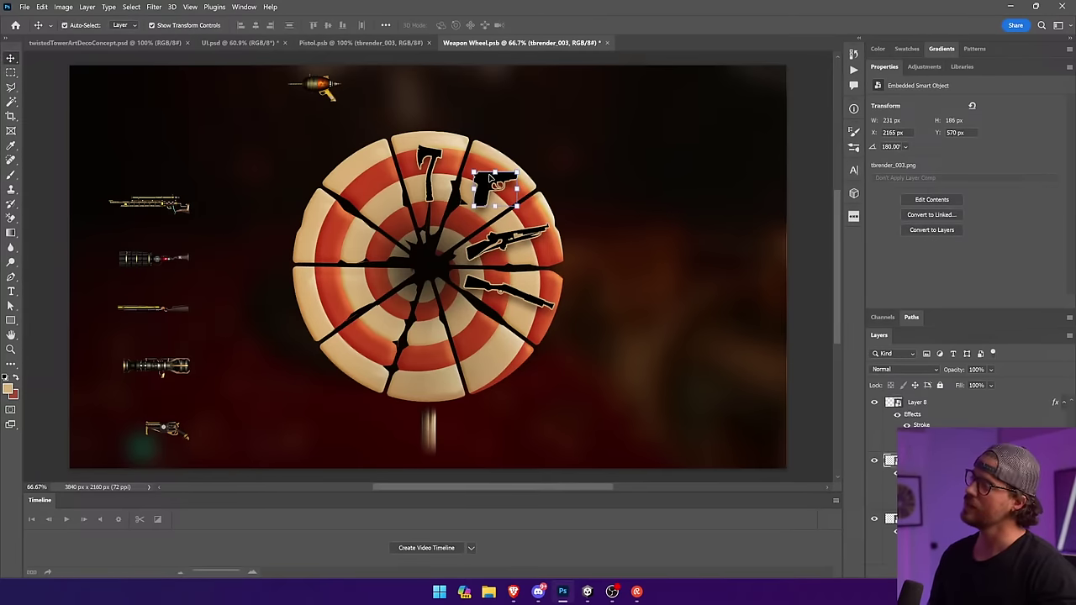
left_click_drag(526, 164, 548, 131)
key("Return")
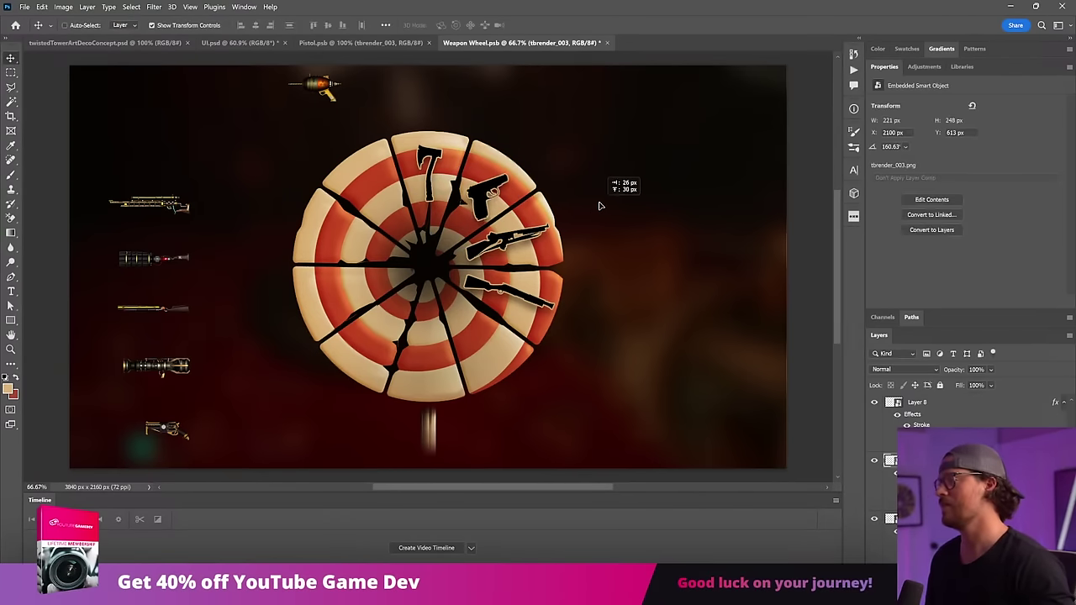
left_click_drag(503, 178, 514, 152)
key("Return")
left_click_drag(587, 234, 594, 220)
left_click(617, 208)
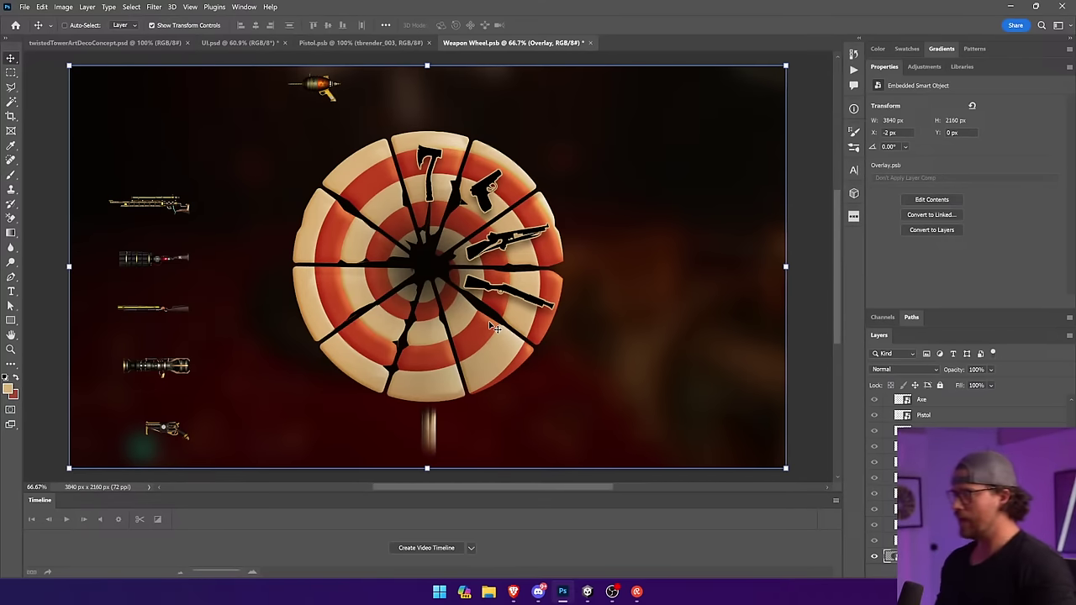
Switch to the Brave browser, search Google Images for "grand theft auto weapon wheel" and open the first GTA Wiki result.
left_click(513, 597)
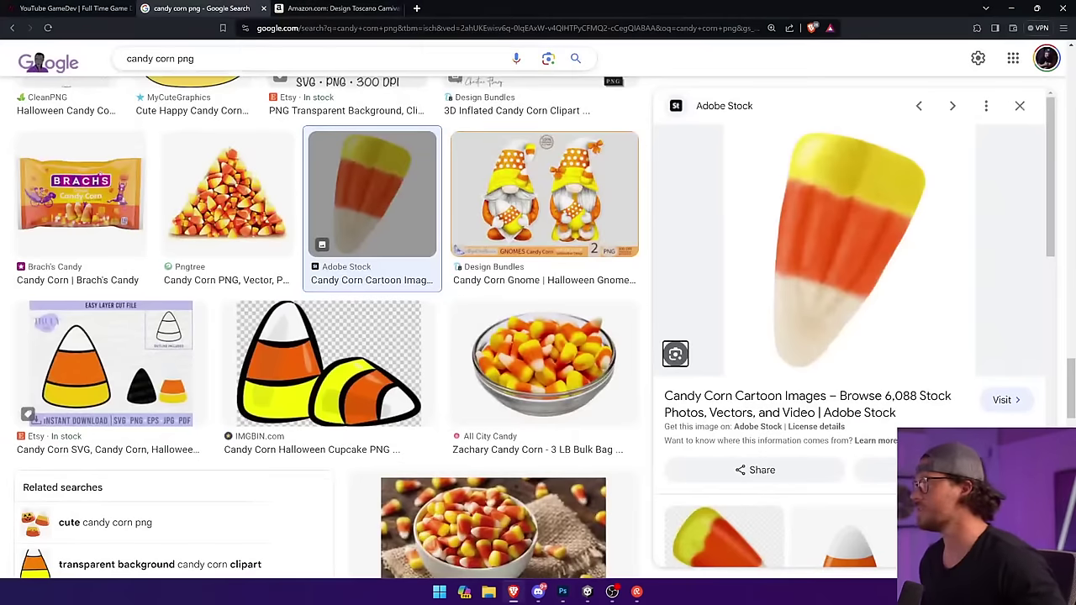
triple_click(188, 59)
type("grand the")
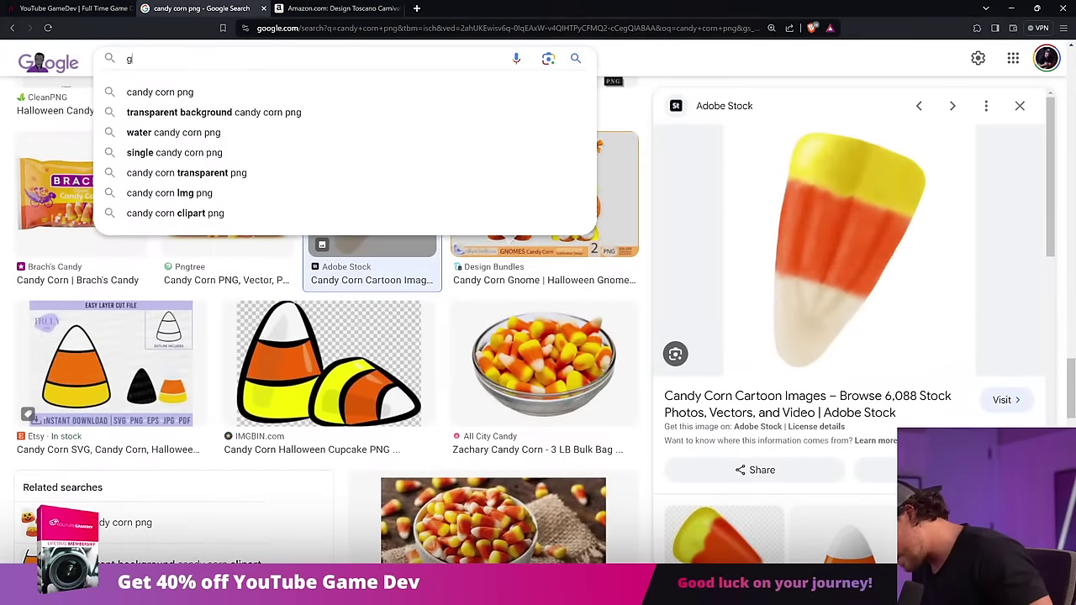
type("ft aut")
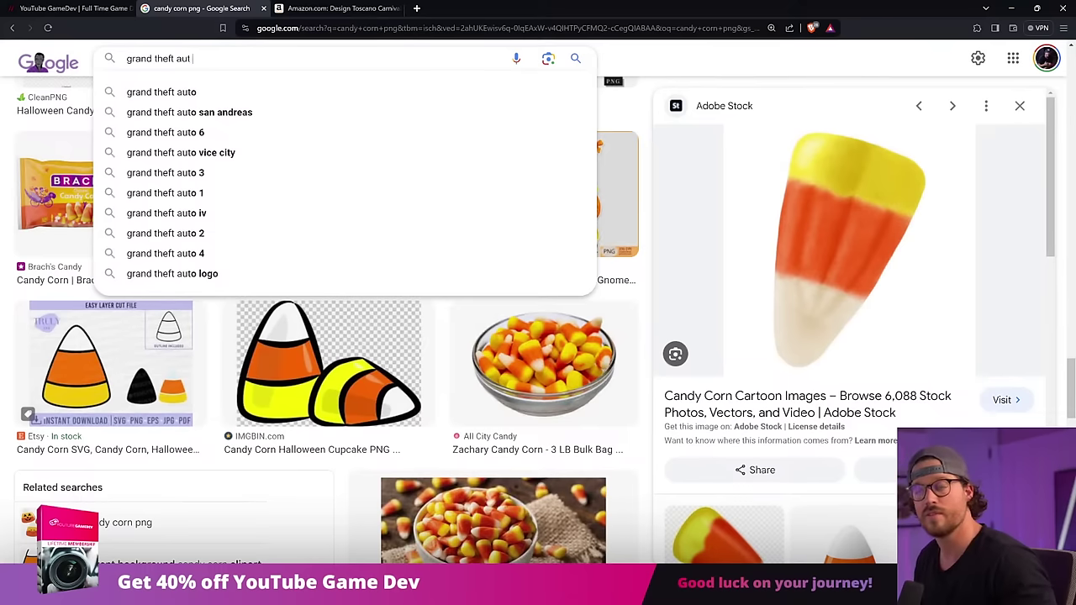
type("o weapon wheel")
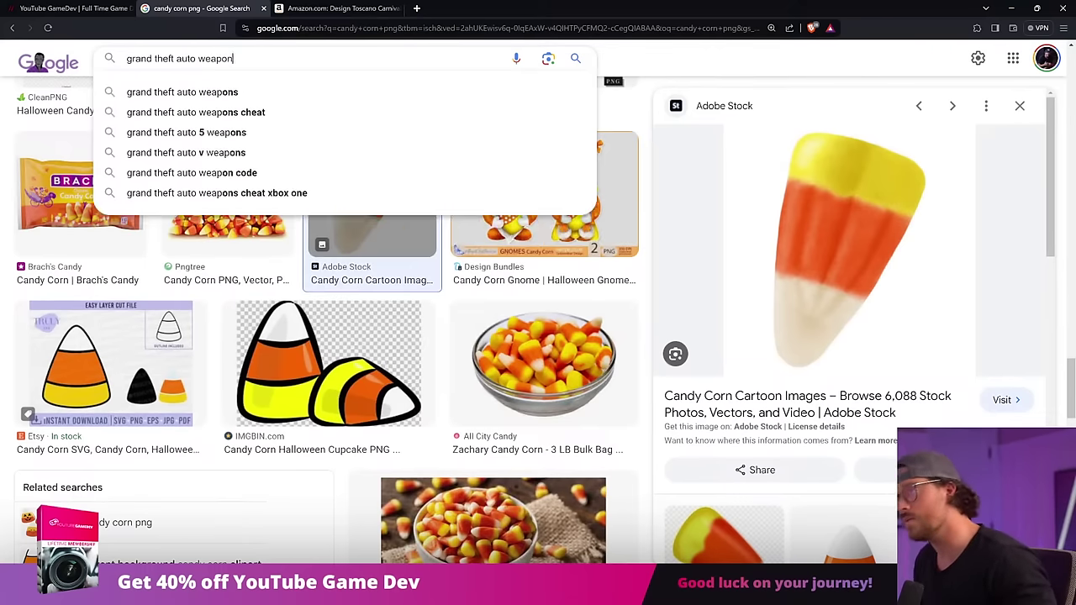
key("Return")
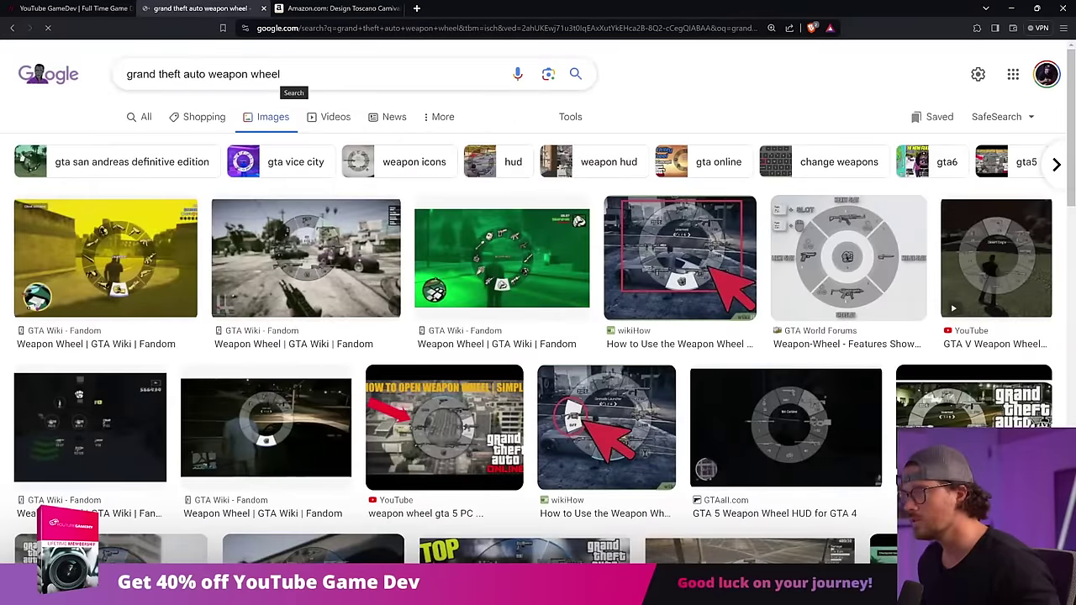
left_click(105, 257)
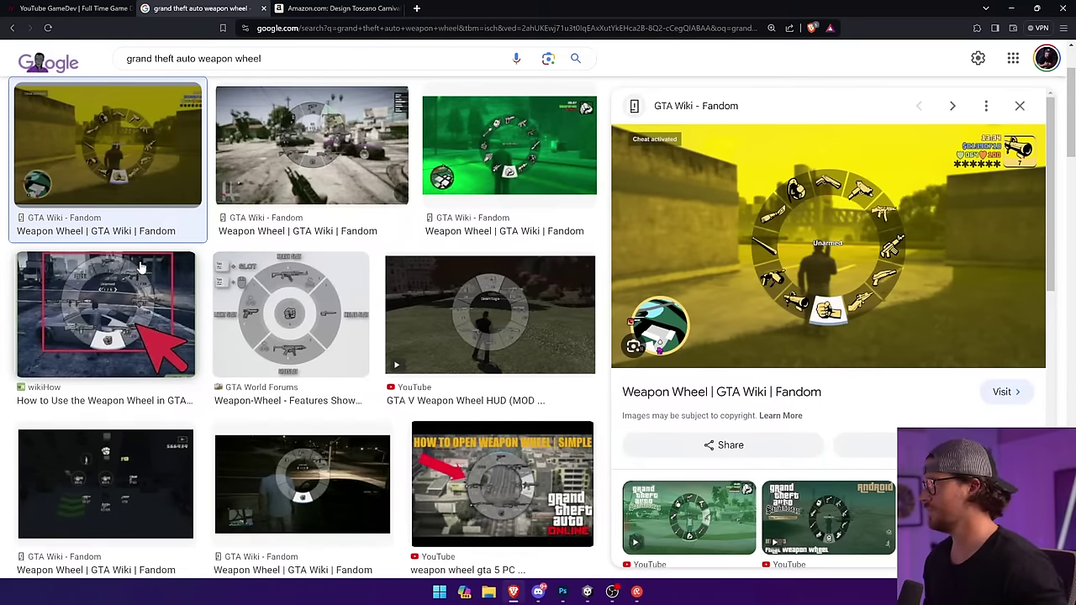
Examine the GTA Wiki weapon wheel image from an image search for "grand theft 5 auto weapon wheel".
key("alt+Tab")
key("alt+Tab")
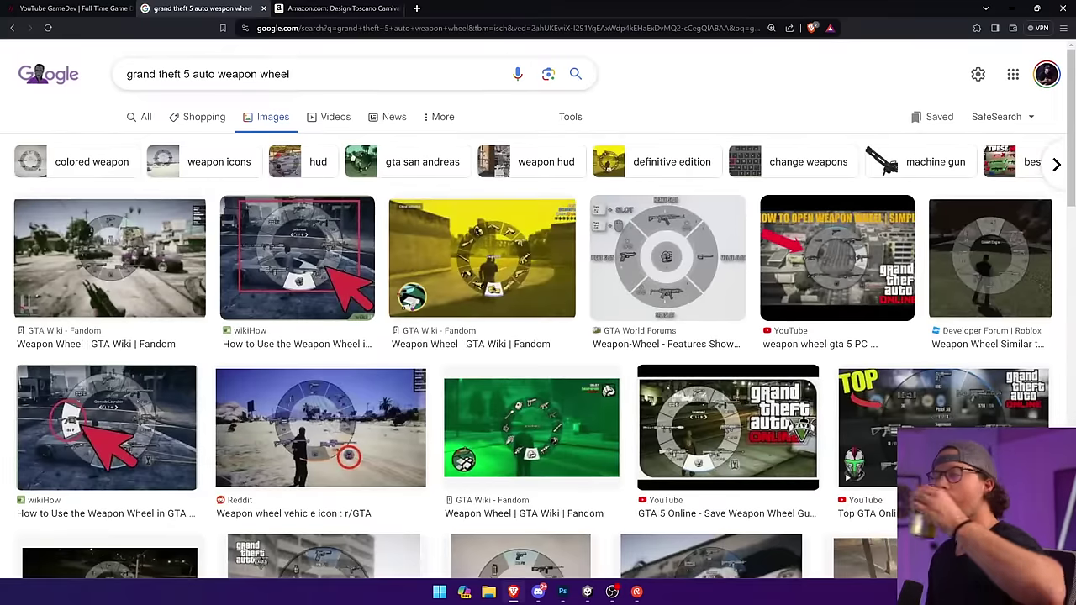
left_click(154, 236)
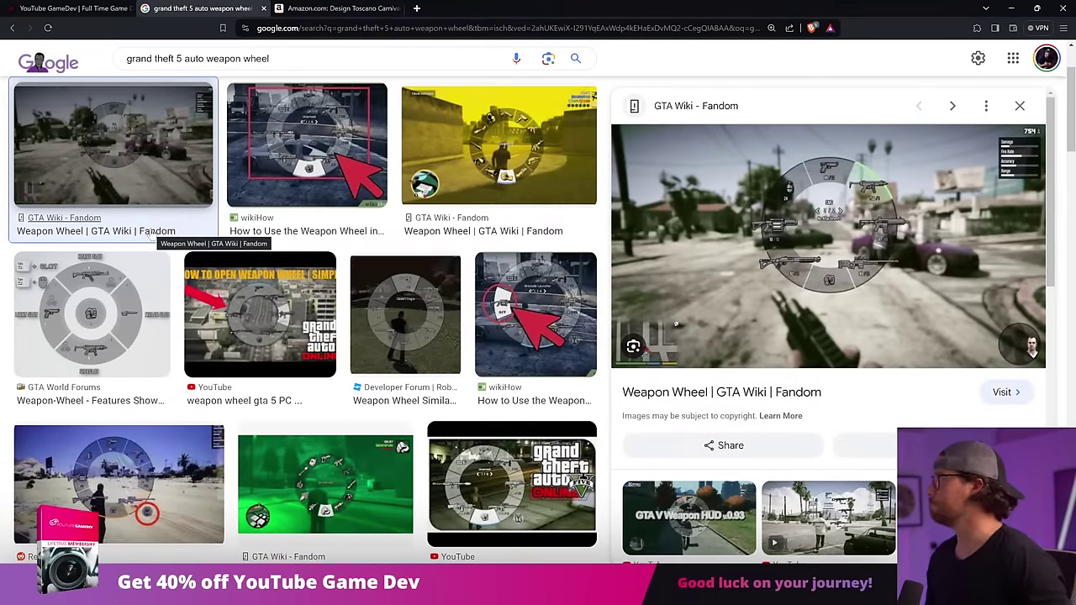
Switch back to Photoshop, straighten the shotgun to about 179° and resize it to about 569 × 134 px.
key("alt+Tab")
left_click(528, 234, "ctrl")
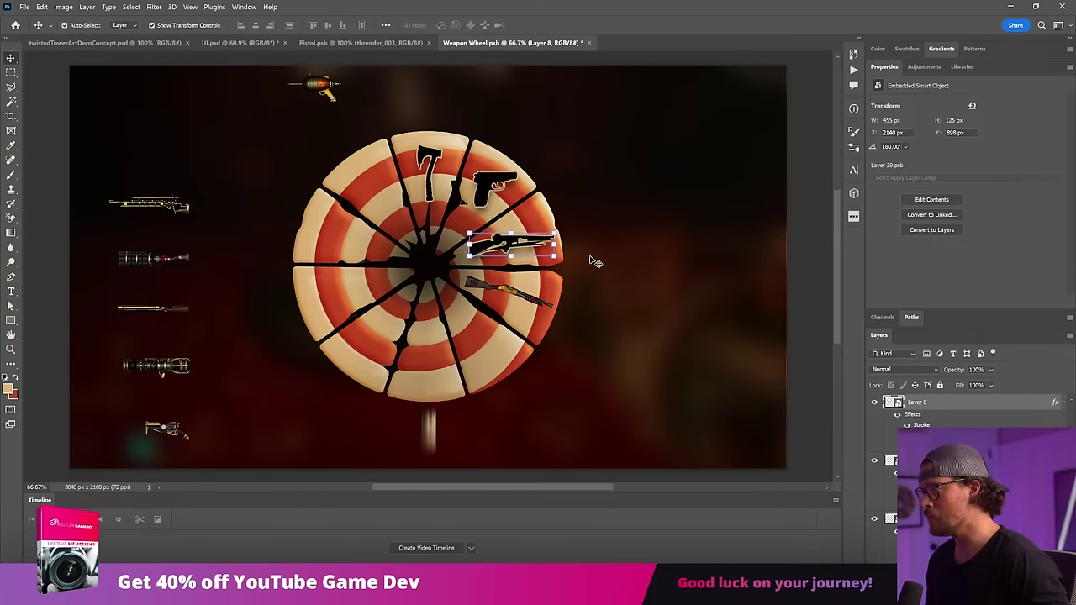
left_click(560, 295, "ctrl")
left_click_drag(570, 273, 614, 309)
left_click_drag(558, 279, 573, 281)
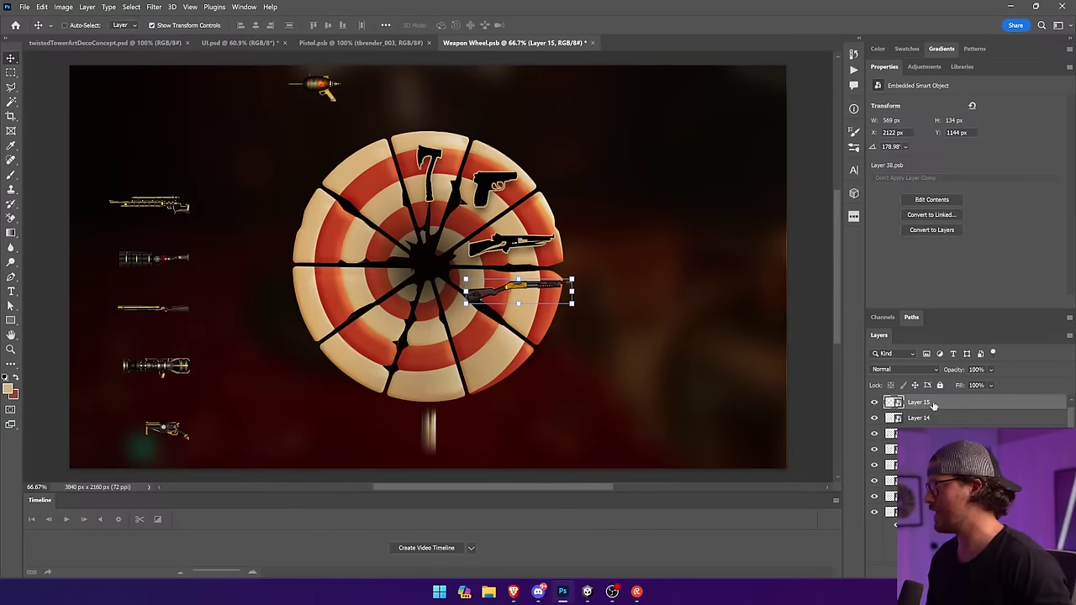
Paste the copied layer style onto the straightened shotgun.
right_click(933, 406)
left_click(961, 431)
left_click(743, 356, "ctrl")
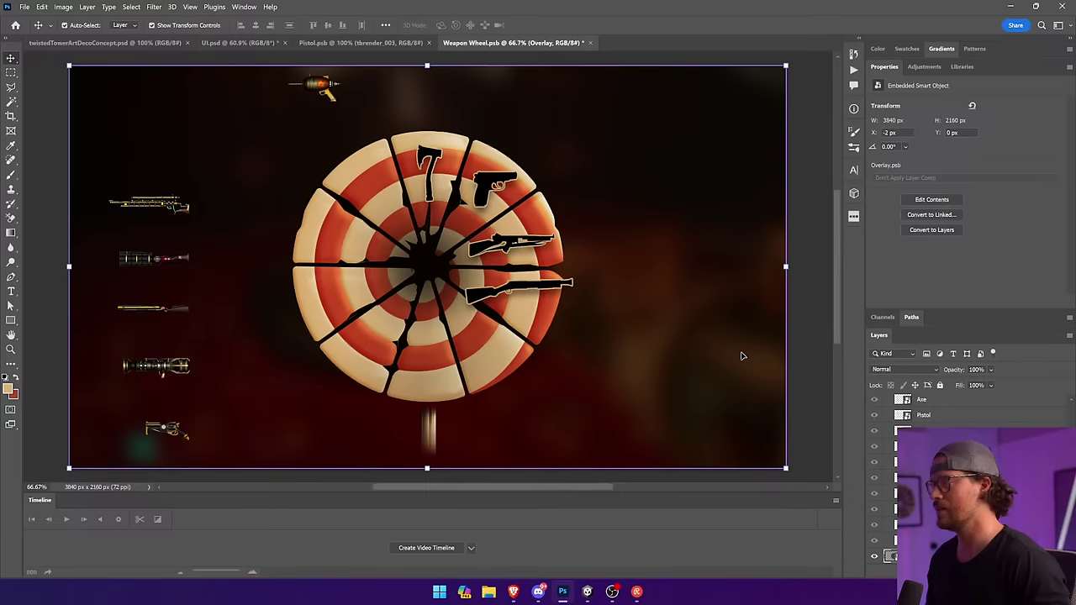
Shift the shotgun down and right in its wedge and scale it down to about 519 × 122 px.
left_click(511, 286)
left_click_drag(535, 292, 541, 298)
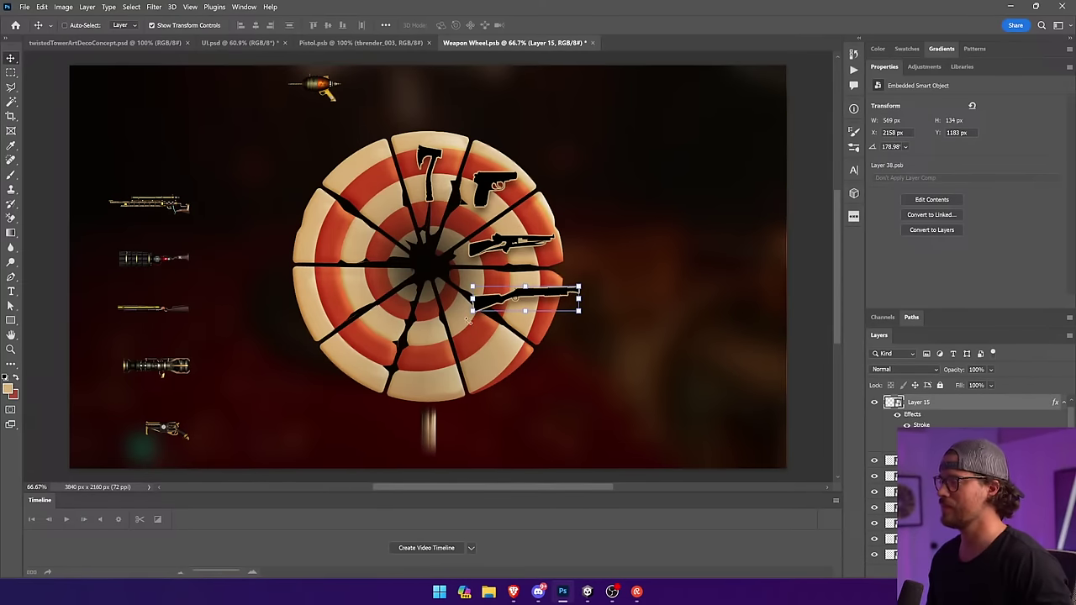
left_click_drag(474, 314, 483, 311)
left_click(652, 300)
left_click_drag(652, 300, 645, 300)
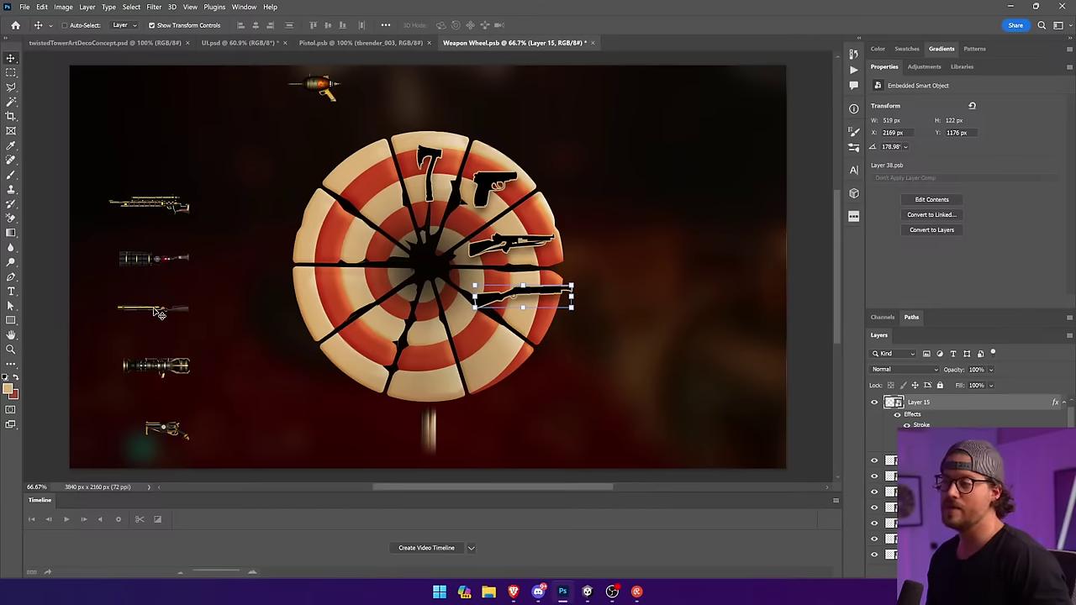
Move the revolver onto the target's lower-right wedge and flip it horizontally.
key("ctrl")
left_click_drag(178, 421, 483, 344)
left_click(596, 344)
left_click(88, 7)
mouse_move(44, 7)
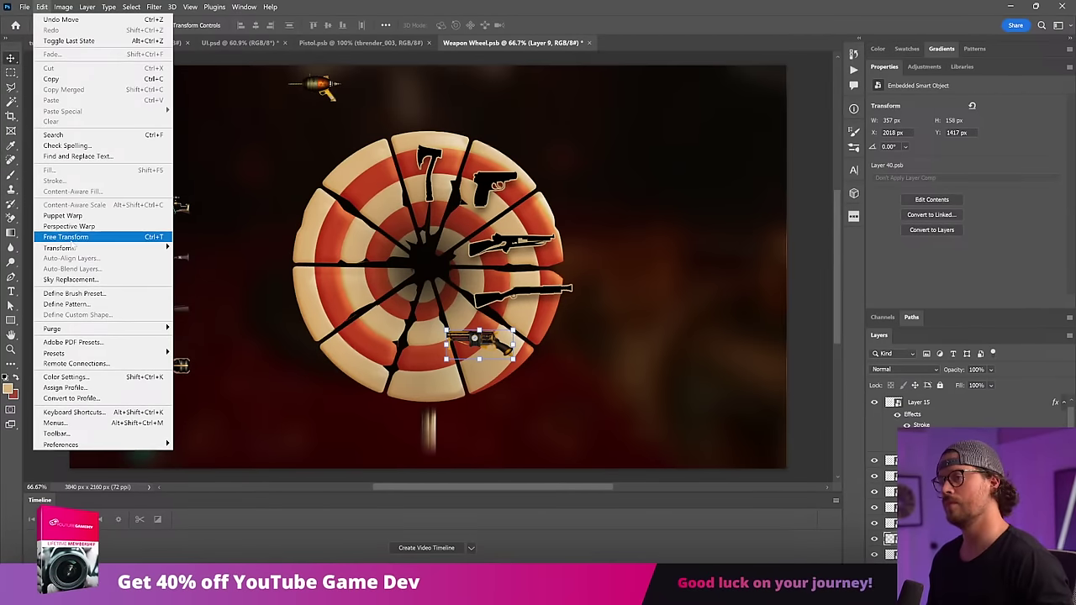
mouse_move(85, 248)
left_click(195, 436)
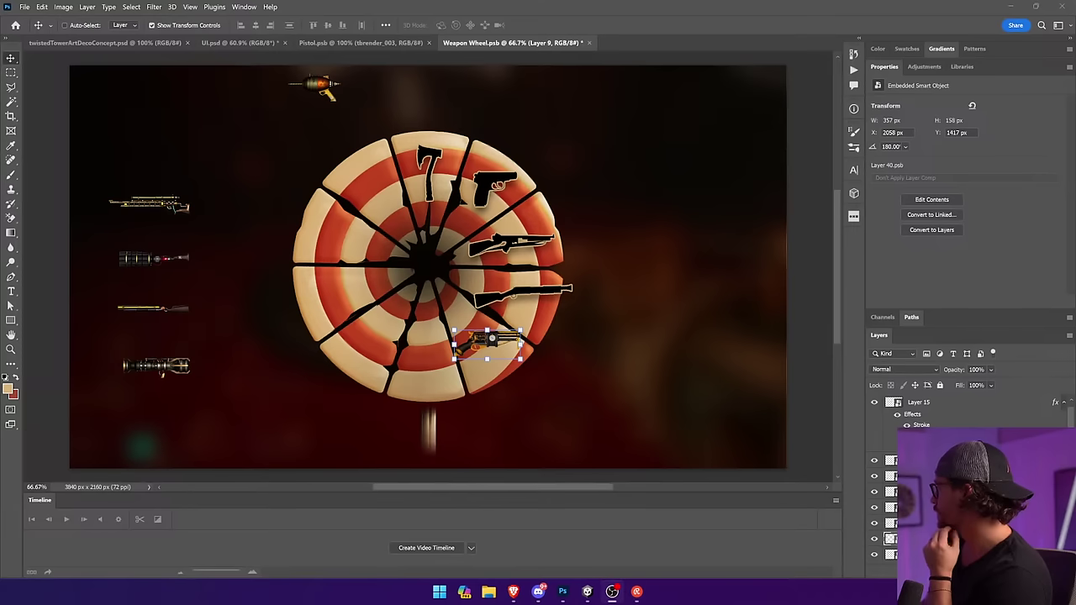
Paste the copied layer style onto the revolver and adjust its position within the lower-right wedge.
right_click(935, 539)
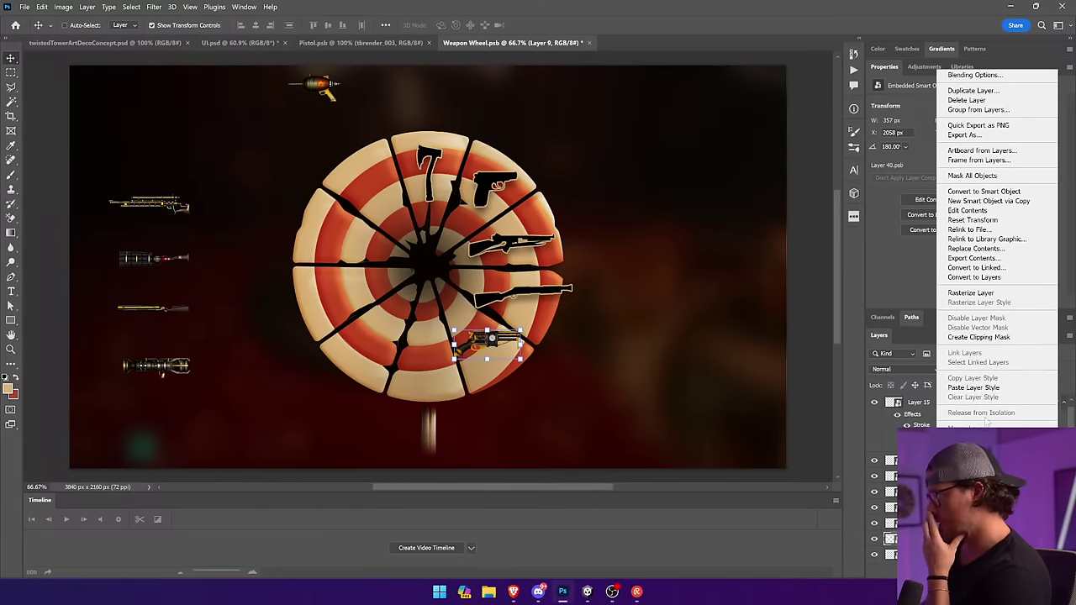
left_click(989, 389)
left_click_drag(667, 363, 665, 366)
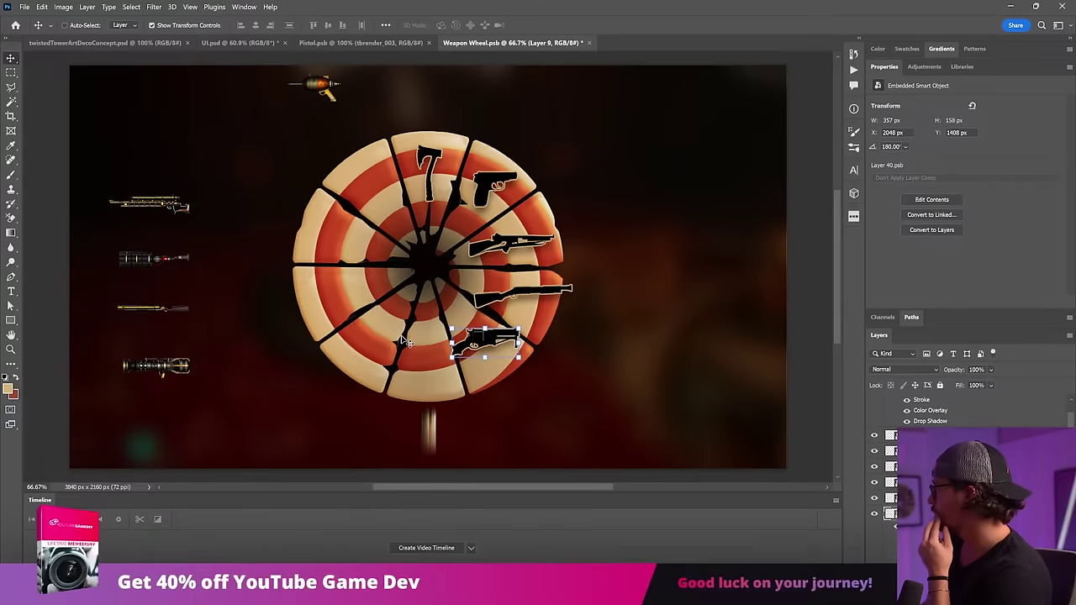
left_click_drag(560, 281, 637, 325)
key("ctrl+z")
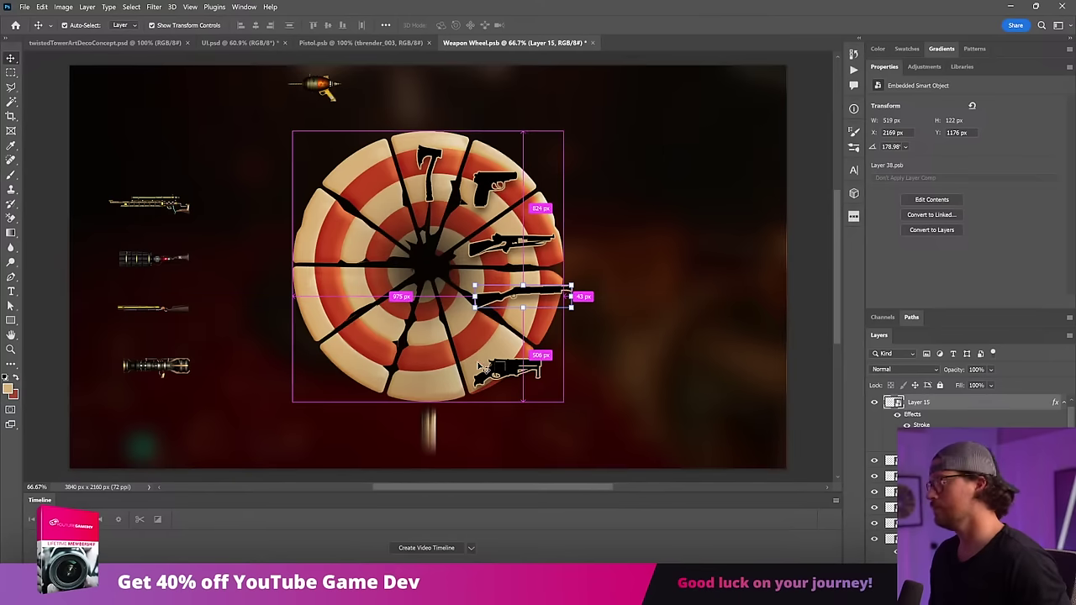
left_click(510, 366, "ctrl")
left_click_drag(649, 398, 625, 371)
Move the launcher from the lower end of the weapon column onto the target's left side and flip it horizontally.
left_click_drag(192, 368, 475, 278)
left_click(41, 7)
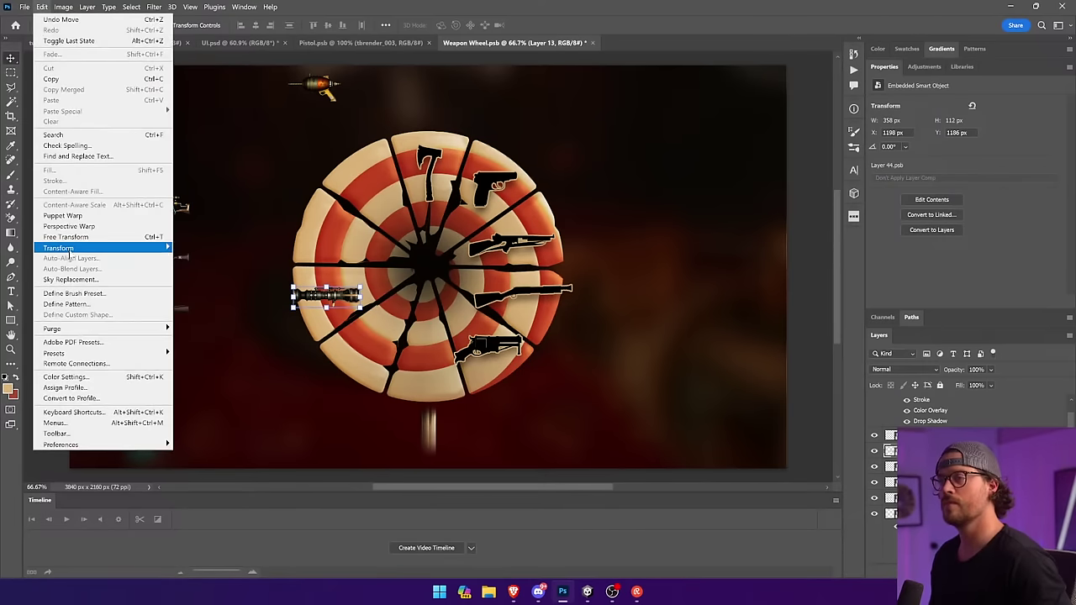
mouse_move(99, 249)
left_click(206, 402)
Move the launcher up one wedge at about 531 × 166 px and paste the copied layer style onto it.
left_click_drag(360, 295, 353, 244)
key("Return")
right_click(941, 452)
left_click(971, 432)
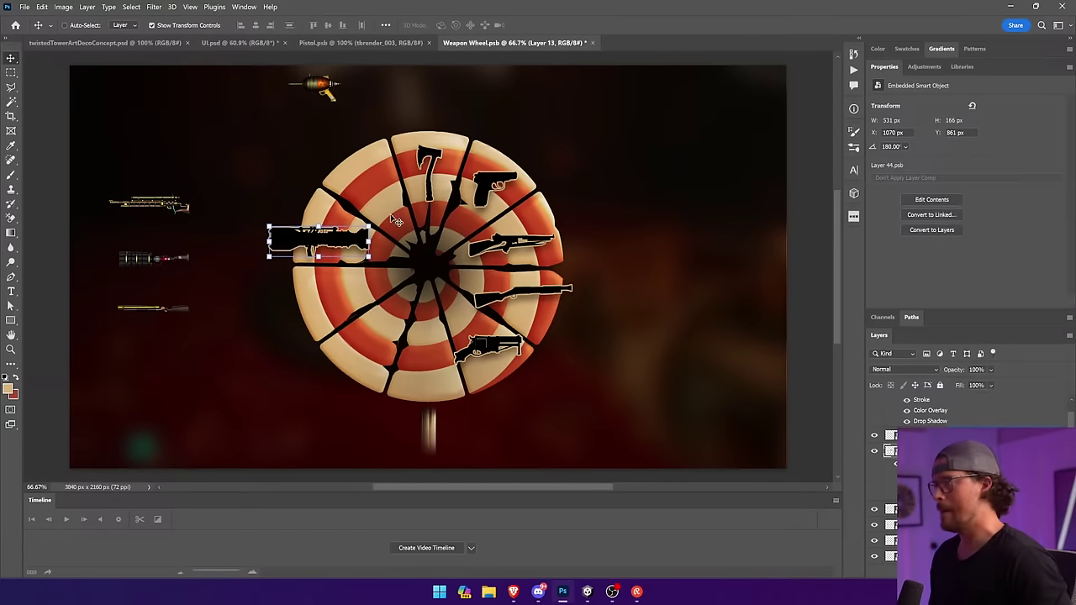
Place the ray gun on the target's upper-left wedge at about 433 × 234 px and paste the copied layer style onto it.
left_click(185, 195, "ctrl")
left_click_drag(324, 105, 361, 183)
left_click_drag(326, 150, 298, 135)
key("Return")
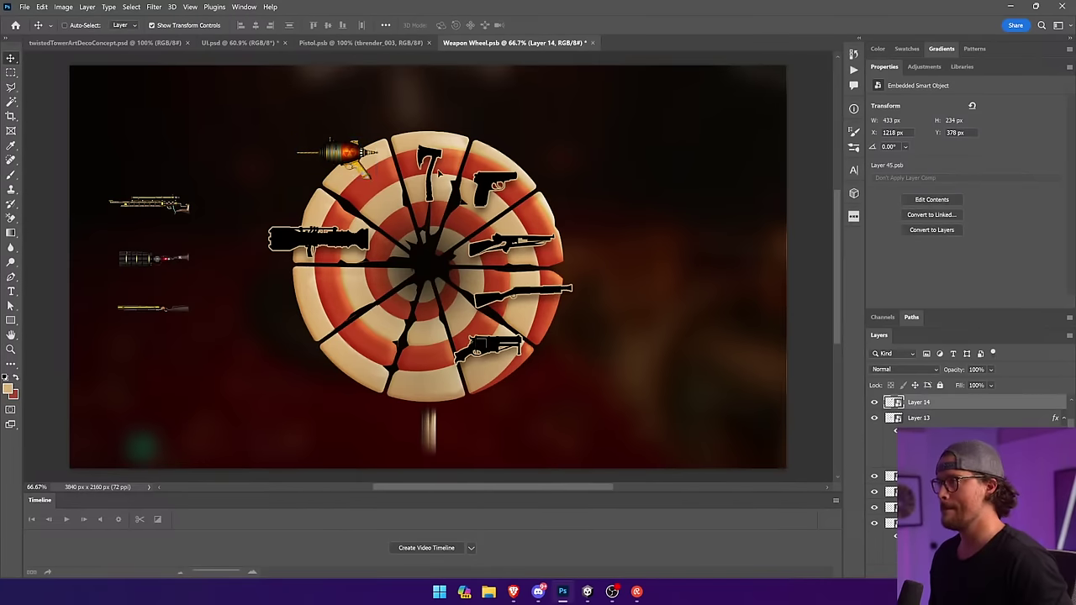
left_click_drag(438, 170, 453, 192)
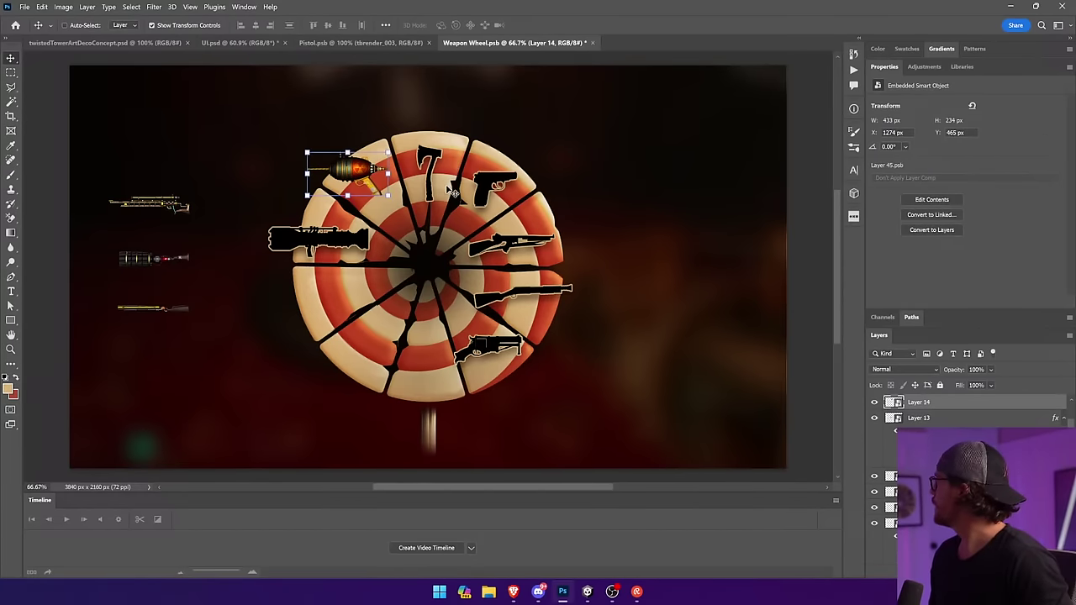
right_click(931, 401)
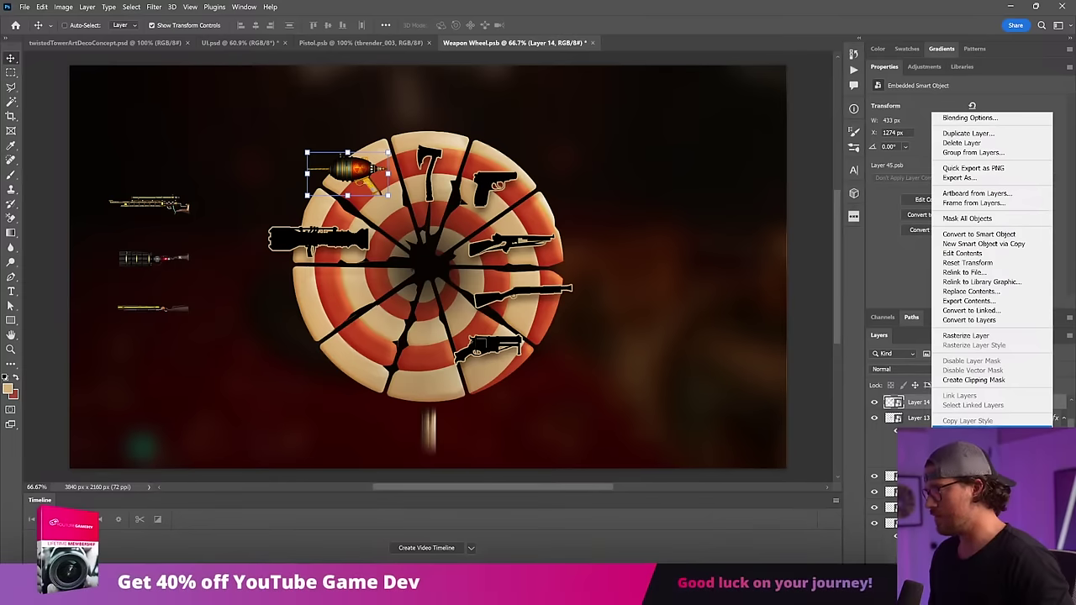
left_click(959, 429)
Move the scoped rifle onto the left wedge below the launcher and enlarge it to about 528 × 129 px.
left_click(170, 207, "ctrl")
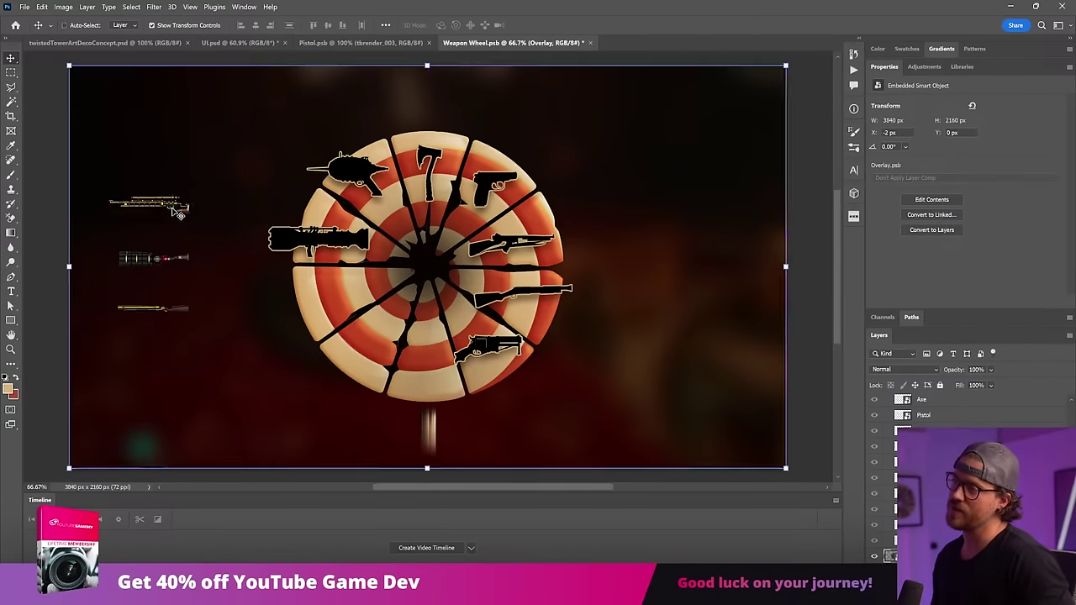
left_click_drag(174, 207, 454, 303)
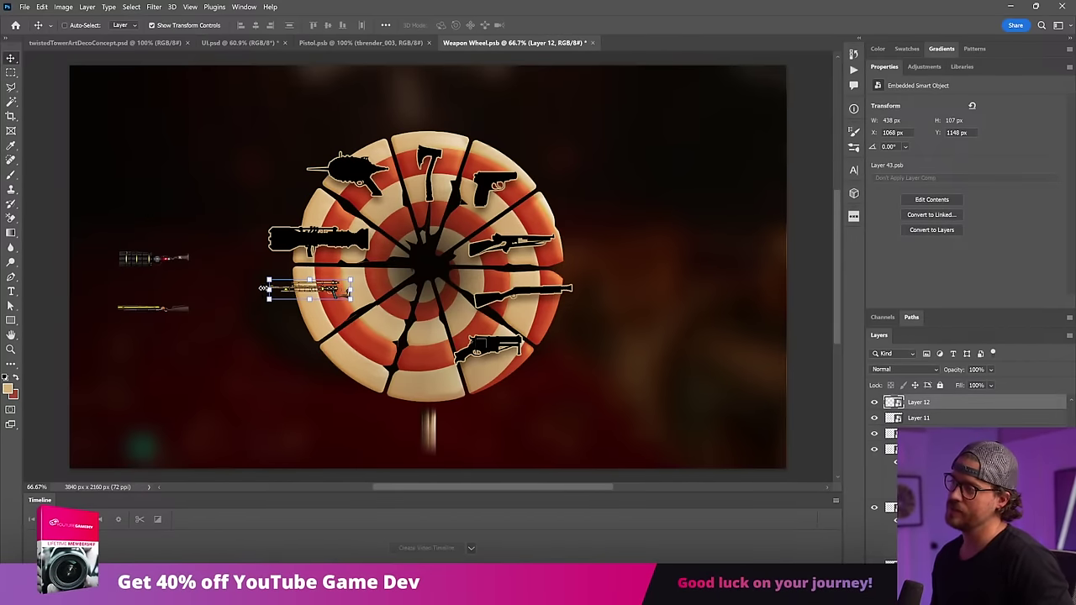
left_click_drag(265, 289, 249, 289)
key("Return")
left_click_drag(446, 275, 471, 278)
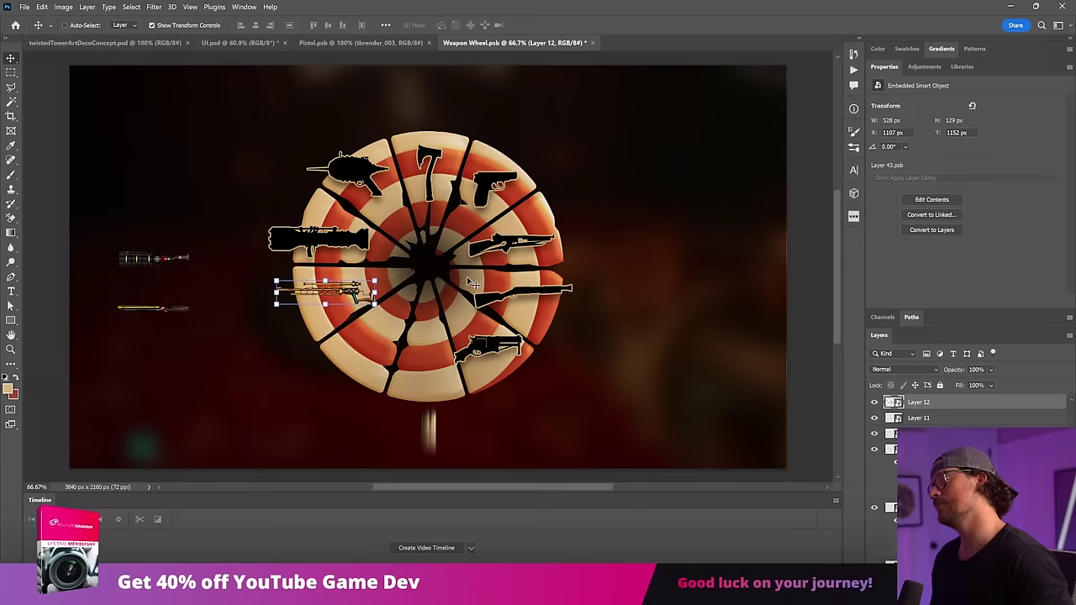
left_click(42, 7)
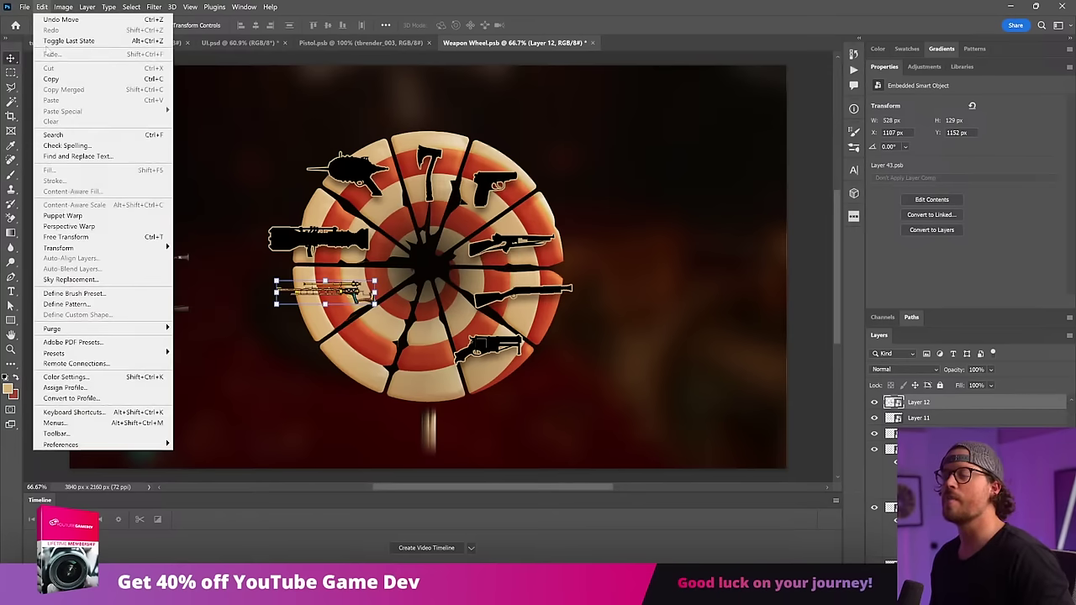
left_click(112, 307)
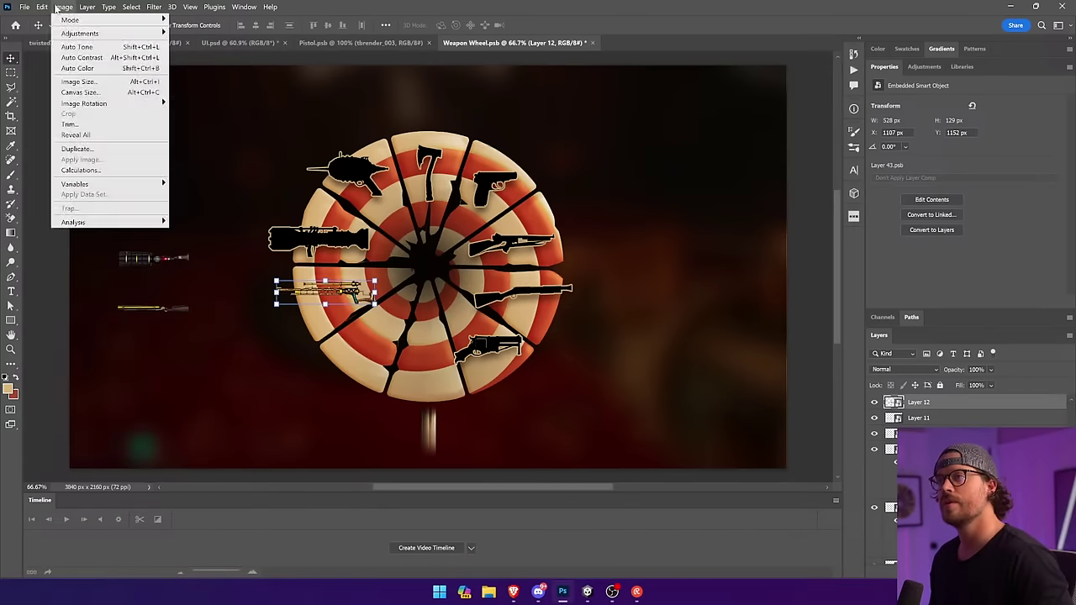
Paste the copied layer style onto the scoped rifle, shift it slightly up and left, and enlarge it further.
right_click(945, 409)
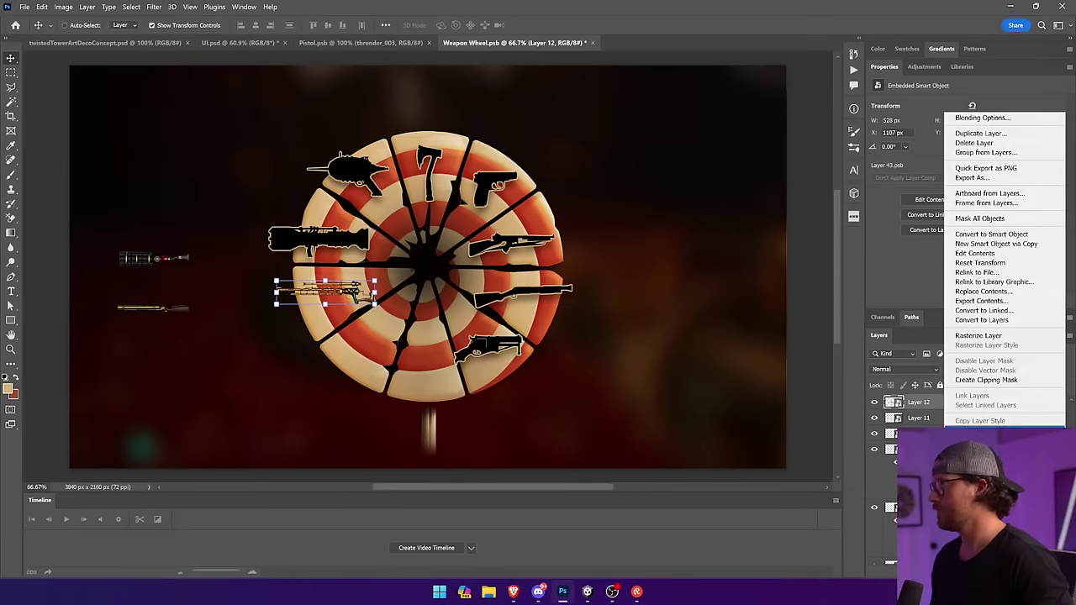
left_click(1005, 427)
left_click_drag(625, 378, 618, 375)
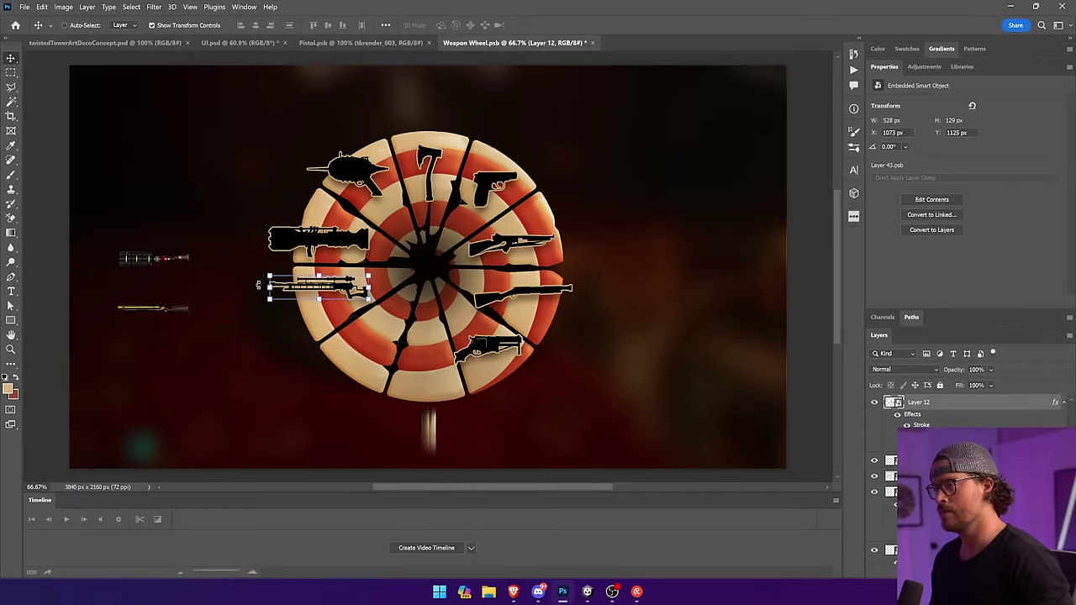
left_click_drag(269, 287, 251, 287)
key("Return")
Nudge the launcher slightly down and right and the ray gun slightly right to fit their wedges.
left_click_drag(323, 289, 362, 254)
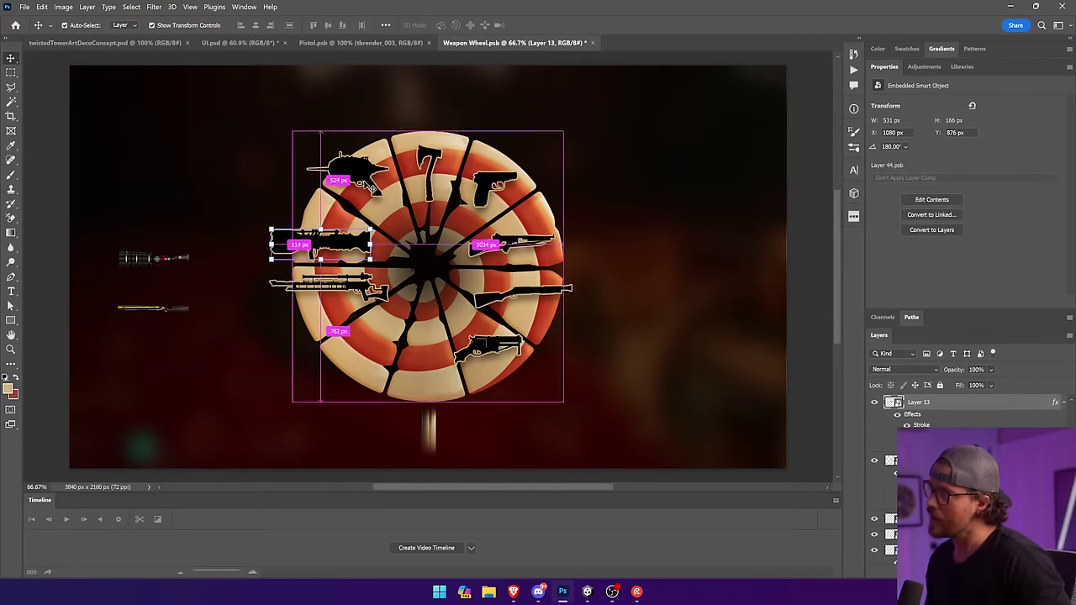
left_click_drag(373, 189, 378, 190)
left_click(437, 159, "ctrl")
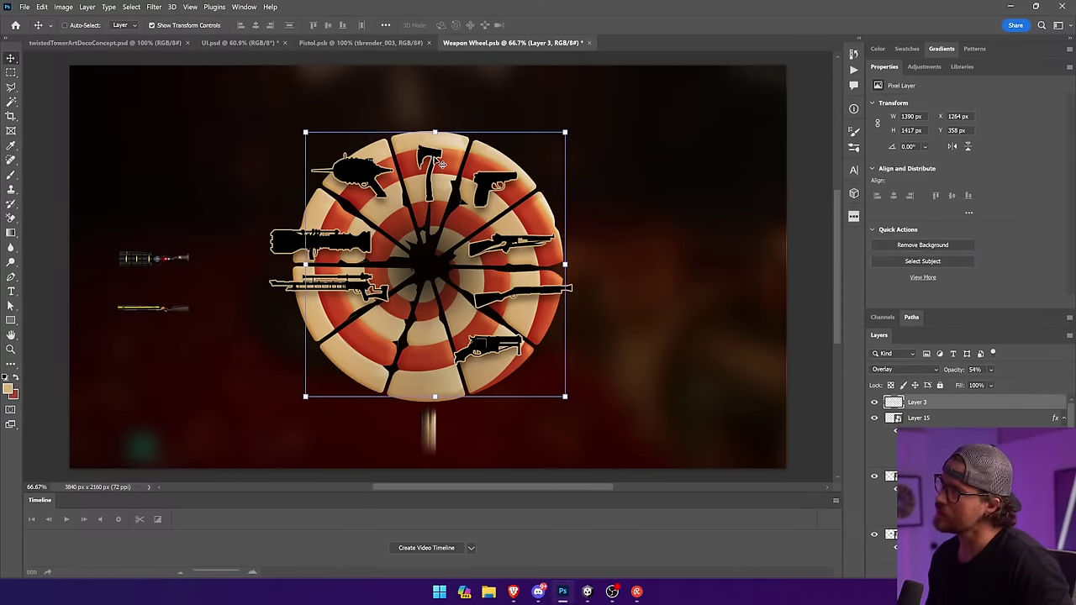
left_click(951, 418)
left_click(946, 405)
left_click_drag(693, 373, 543, 432)
scroll(916, 407, "down", 3)
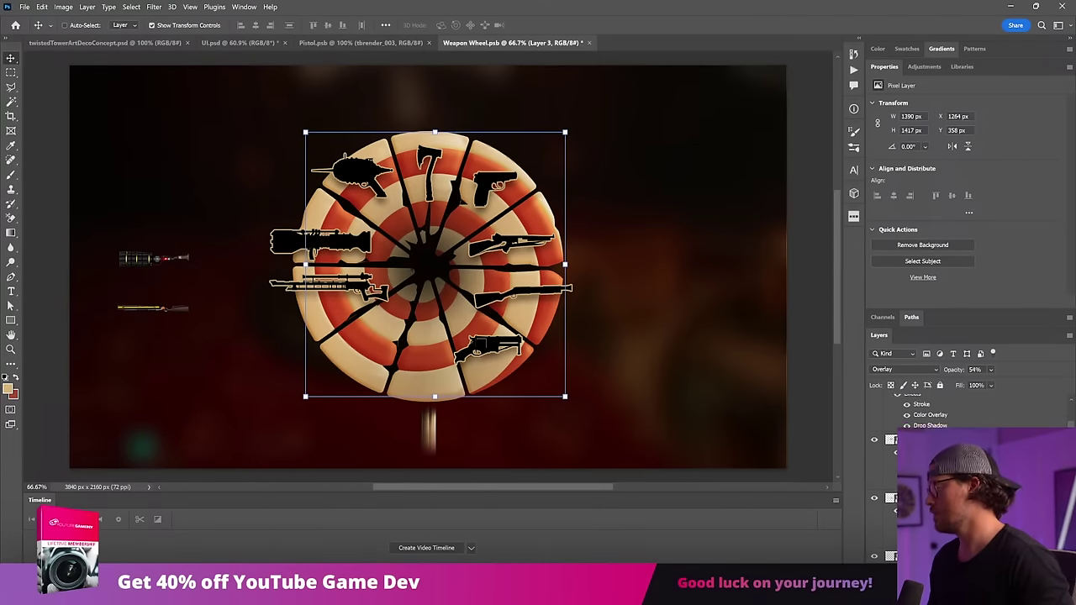
left_click_drag(925, 542, 925, 549)
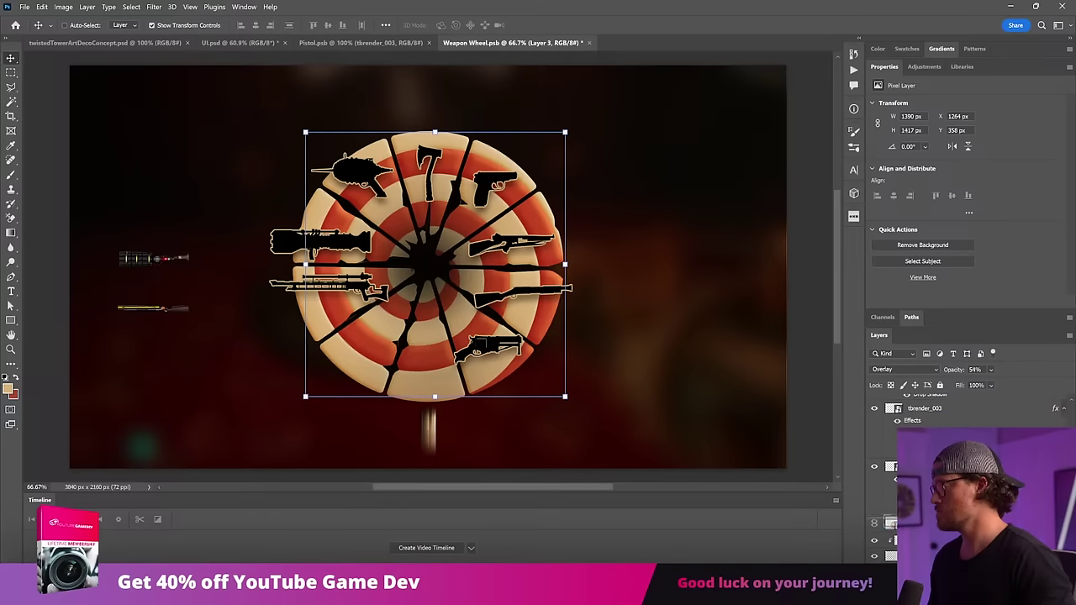
key("ctrl+]")
left_click(817, 298)
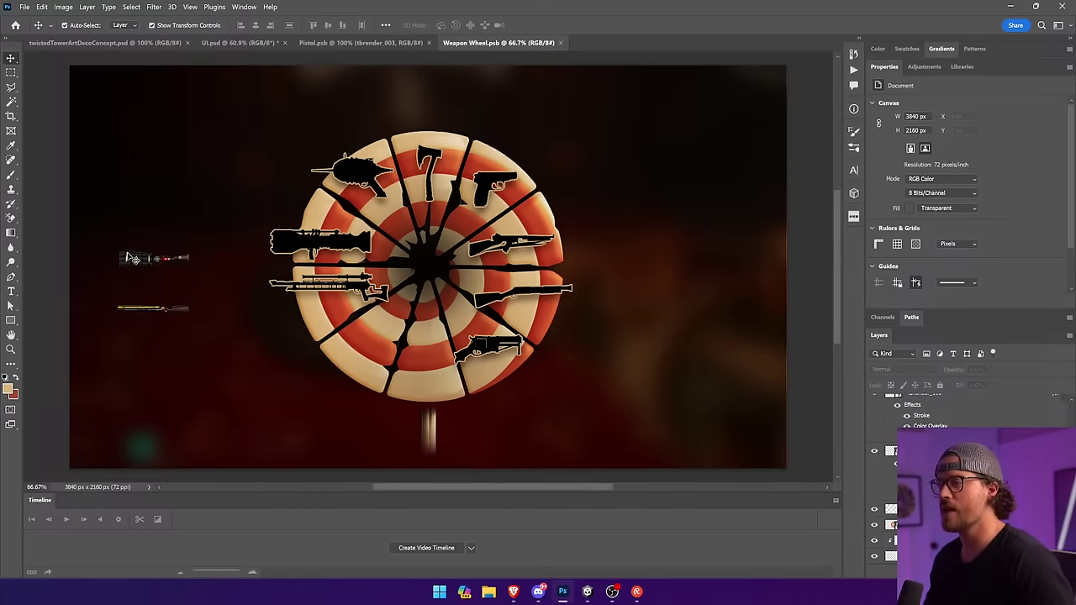
Place the multi-barrel gun on the target's lower-left wedge at about 493 × 113 px and paste the copied layer style onto it.
left_click_drag(130, 258, 442, 352)
key("Return")
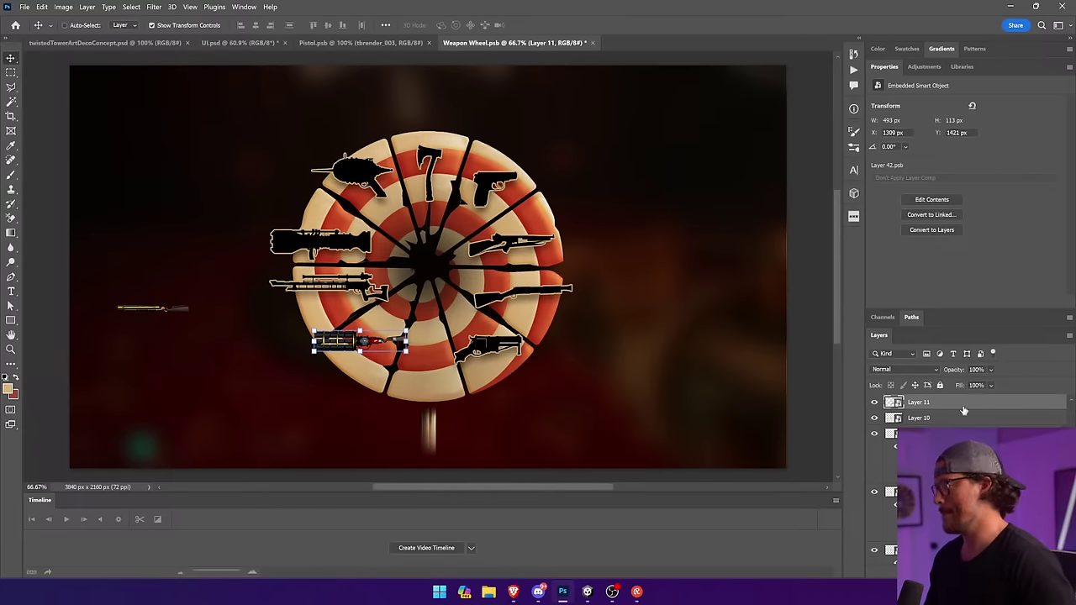
right_click(964, 410)
left_click(908, 430)
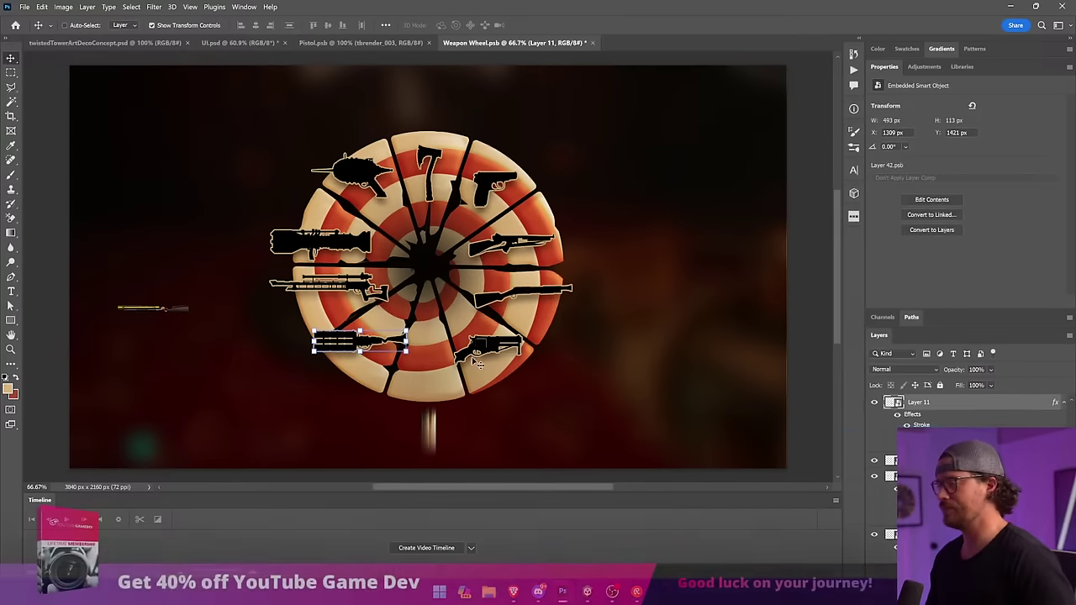
Place the yellow-barrelled shotgun on the bottom wedge at about 535 × 71 px, paste the copied layer style onto it, and nudge it down and right.
left_click(181, 309)
left_click_drag(180, 309, 498, 403)
key("Return")
left_click_drag(612, 414, 589, 398)
right_click(944, 417)
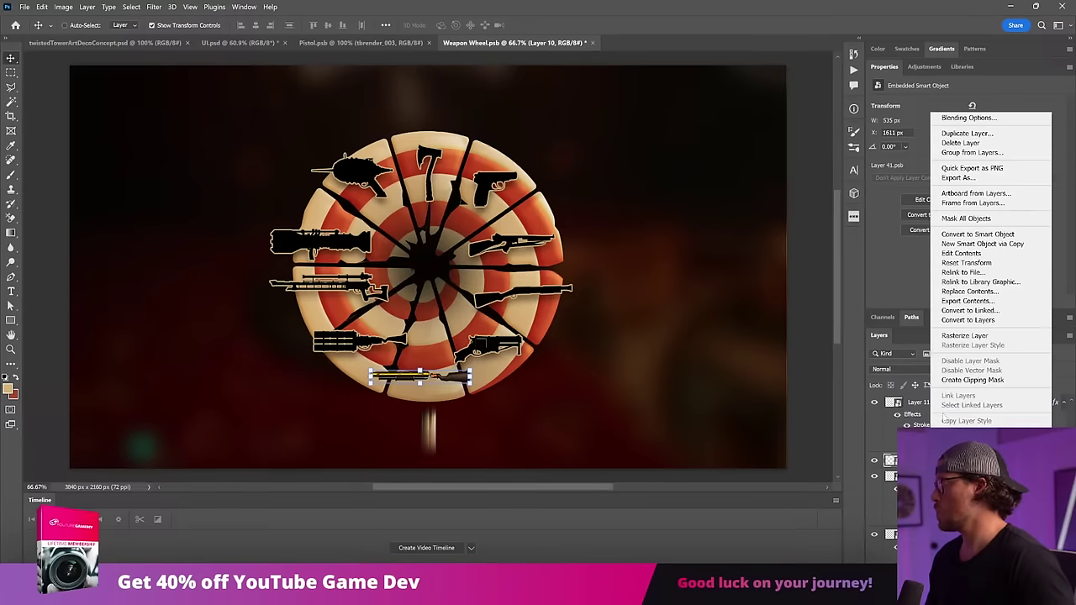
left_click(976, 431)
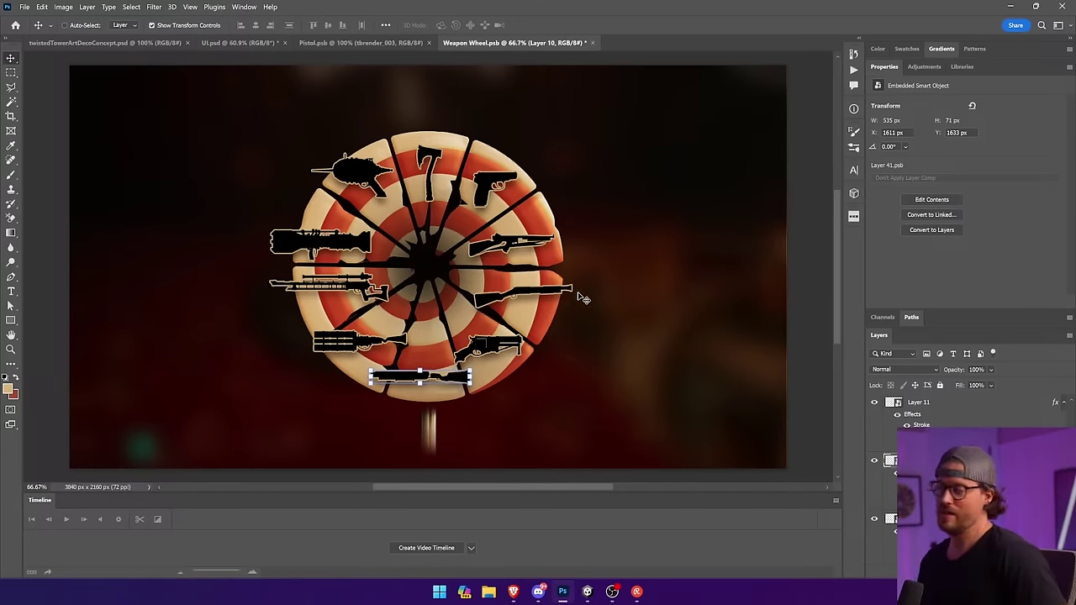
left_click_drag(583, 299, 545, 360)
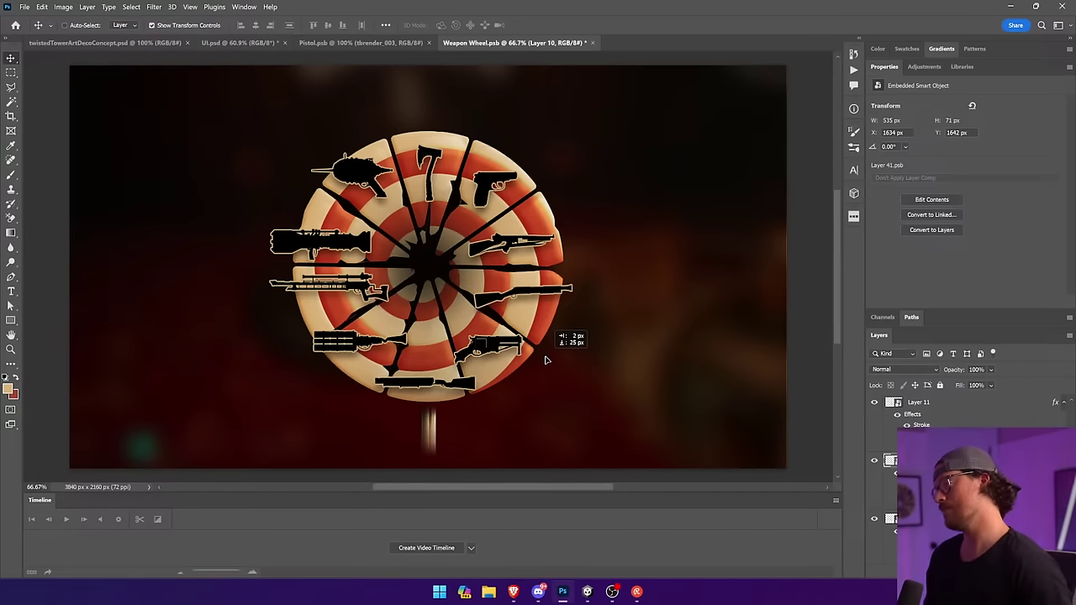
Close Weapon Wheel.psb without saving and reopen the file.
left_click(731, 334)
key("ctrl+minus")
key("ctrl+minus")
key("ctrl+minus")
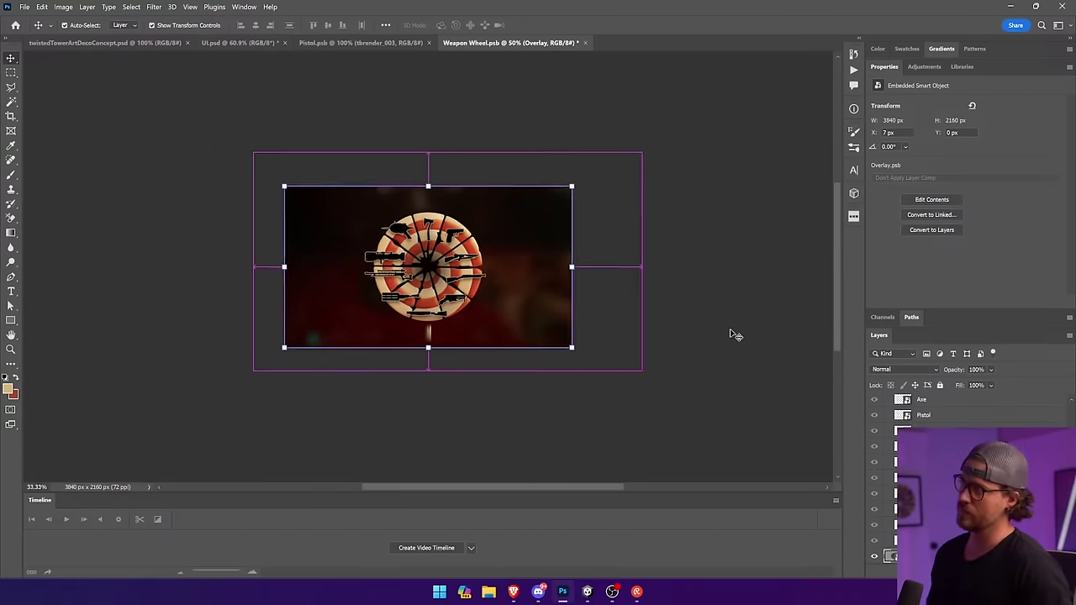
left_click(774, 337)
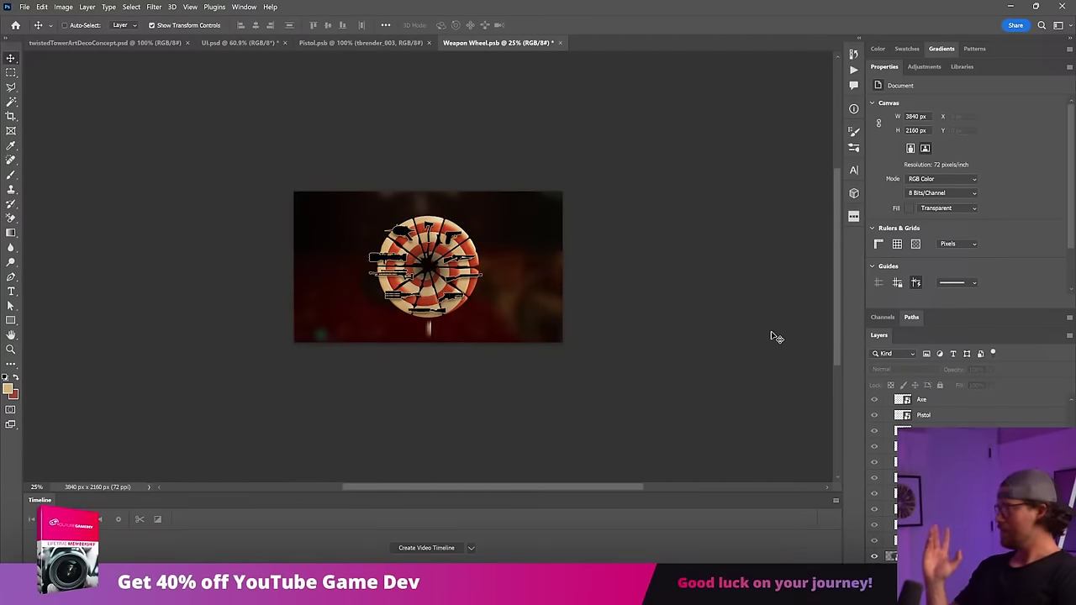
left_click(560, 42)
left_click(563, 216)
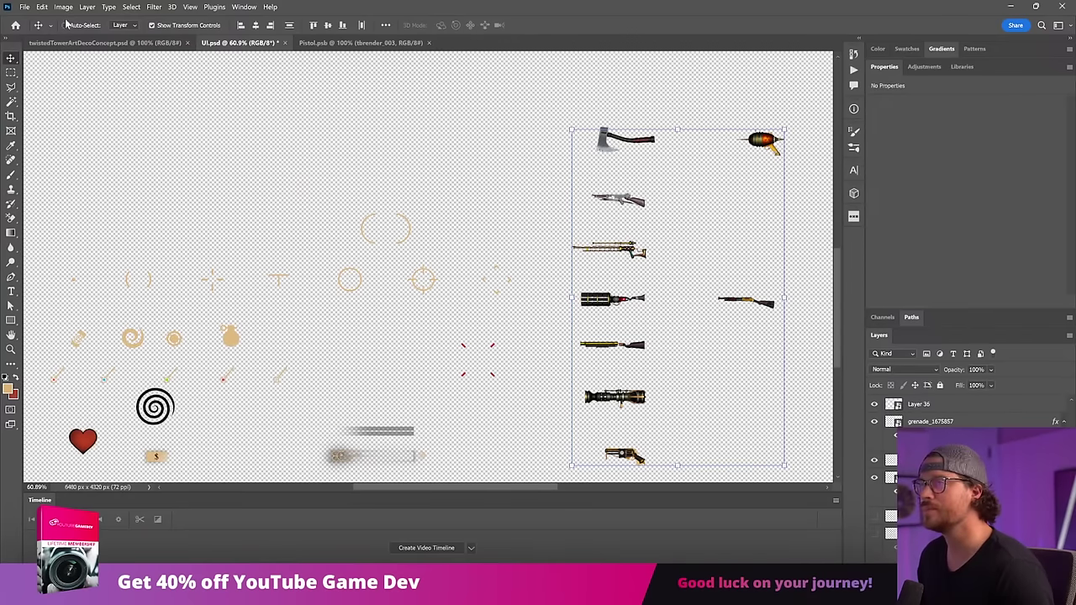
left_click(25, 6)
mouse_move(101, 74)
left_click(220, 73)
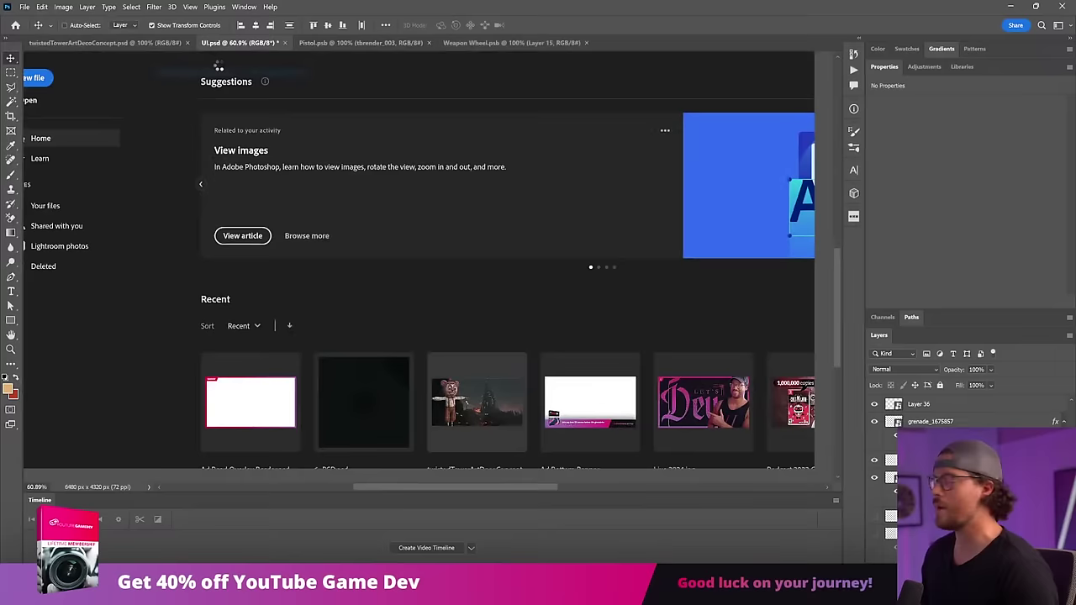
Group the target and weapon layers as Old, hide that group and Layer 1, and show the original Wheel group.
scroll(874, 407, "down", 10)
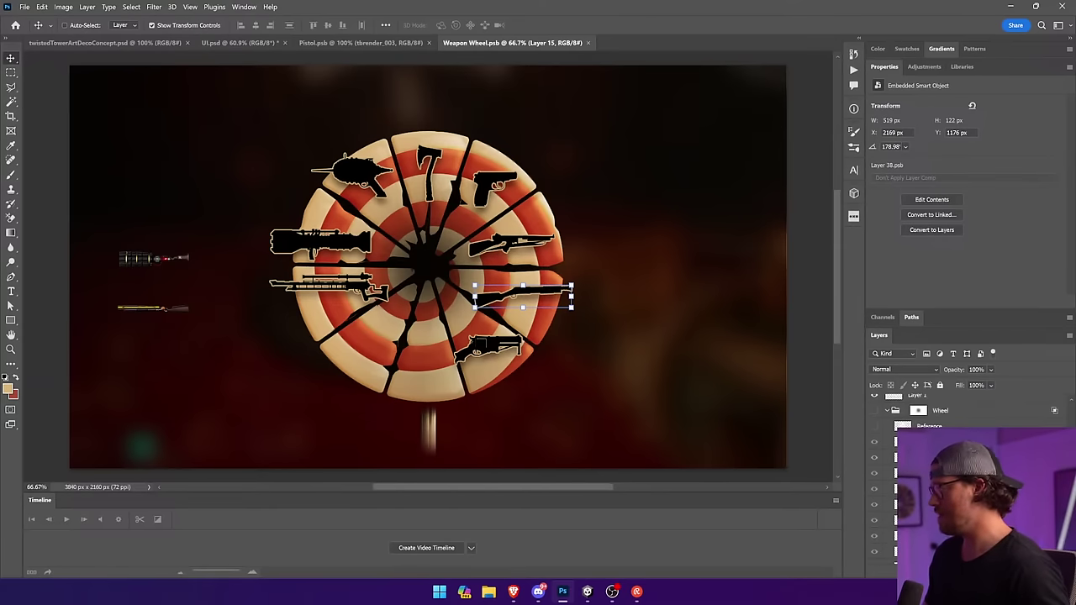
left_click(965, 424, "shift")
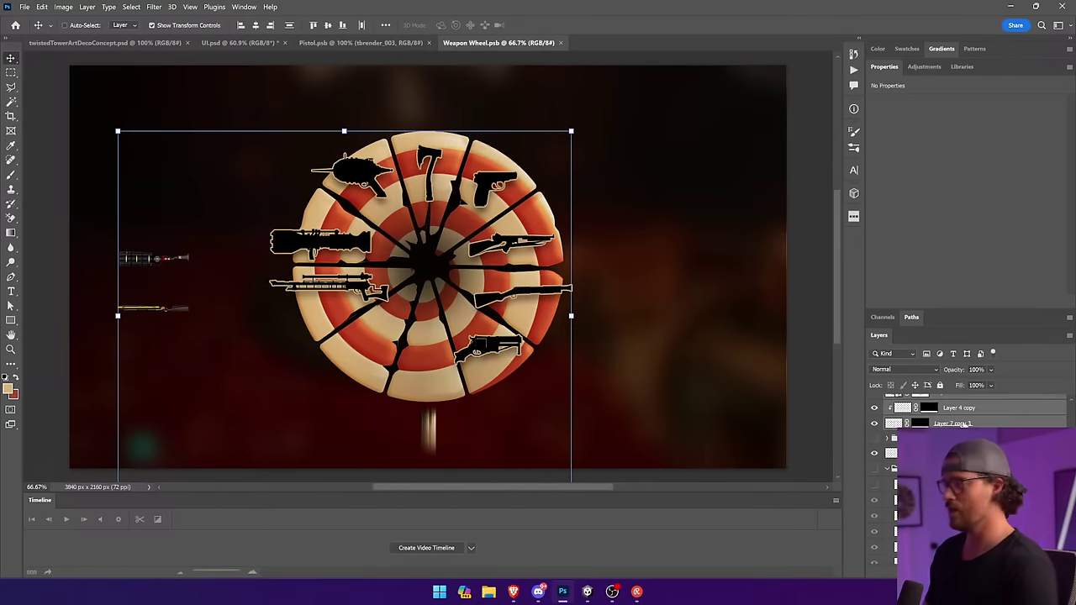
key("ctrl+g")
key("ctrl+comma")
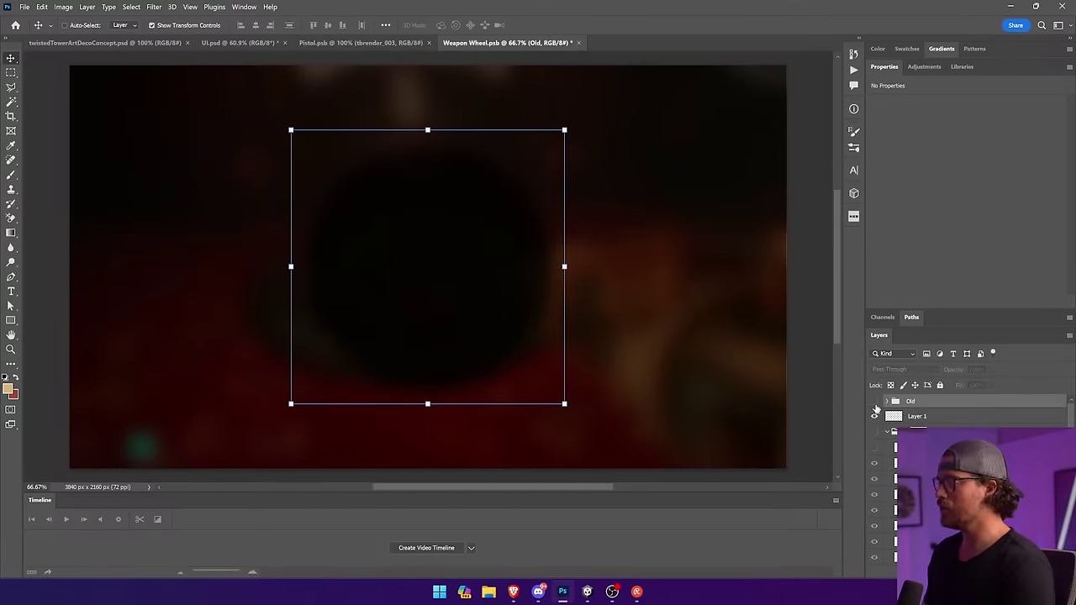
left_click(875, 432)
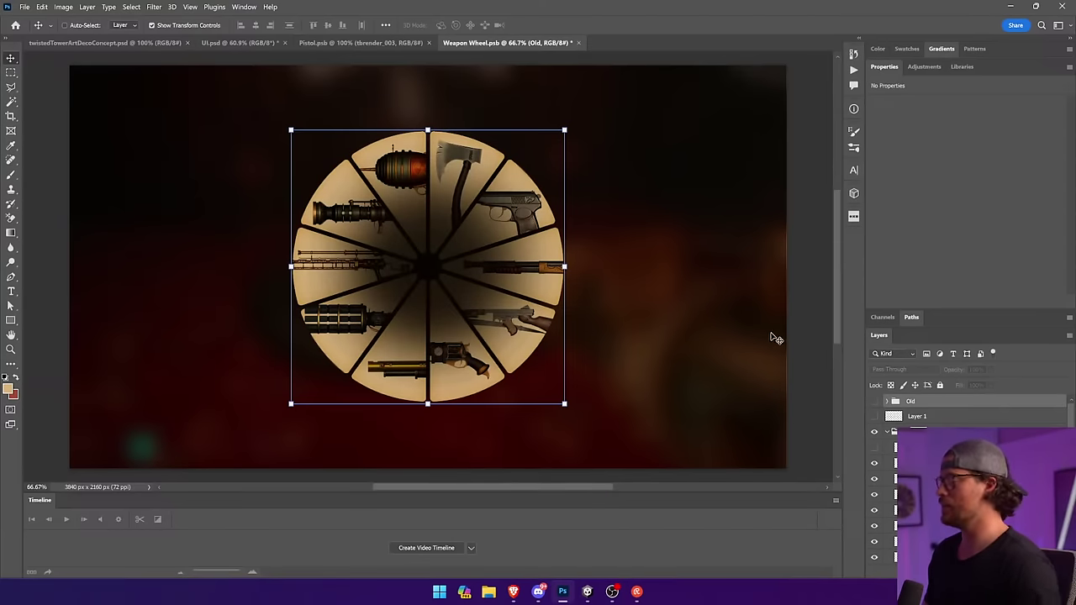
left_click(783, 374, "ctrl")
left_click(812, 350, "ctrl")
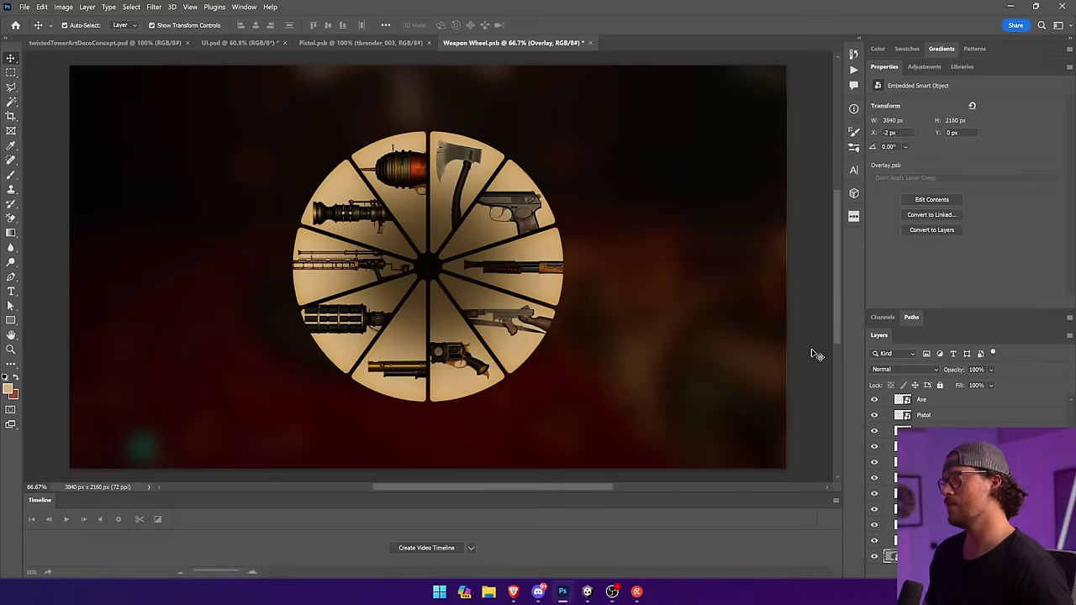
left_click(454, 174)
left_click(805, 217)
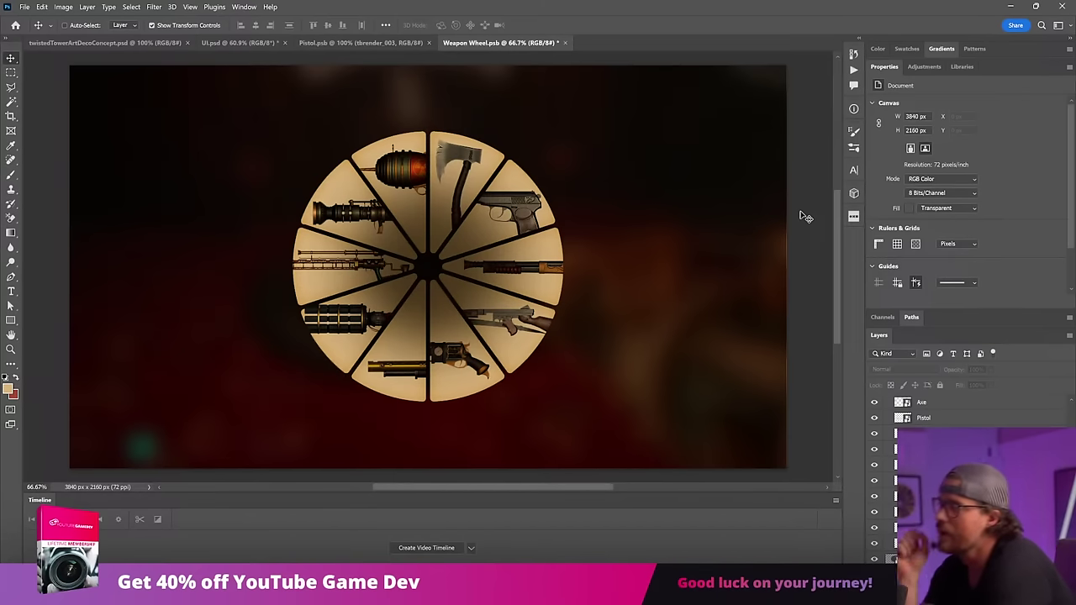
Collapse the Wheel group and hide it.
key("u")
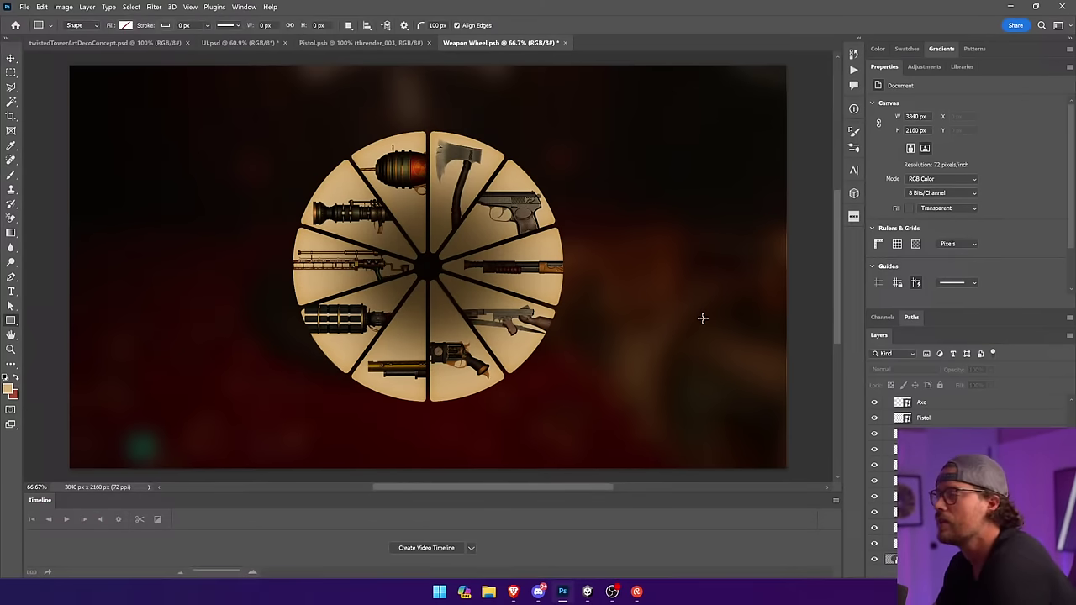
scroll(925, 471, "up", 2)
left_click(886, 435)
left_click(887, 432)
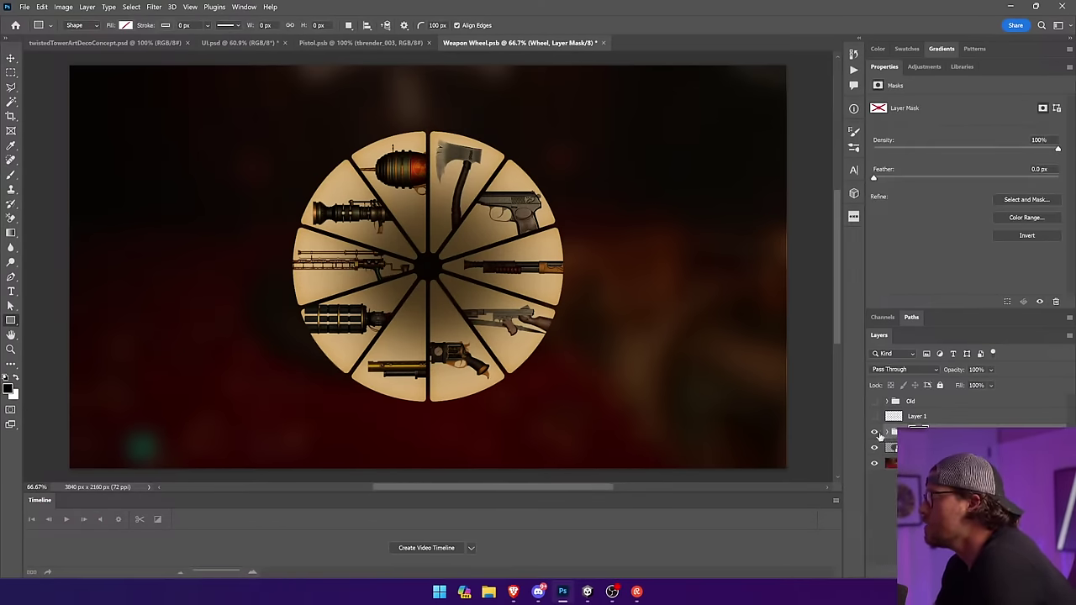
left_click(875, 432)
Draw an upright rounded rectangle of about 770 × 1239 px with 100 px corners in the canvas centre and fill it tan.
left_click(895, 432)
key("ctrl+alt+shift+n")
mouse_move(356, 155)
left_mouse_down()
mouse_move(491, 389)
mouse_move(502, 387)
left_mouse_up()
left_click(124, 26)
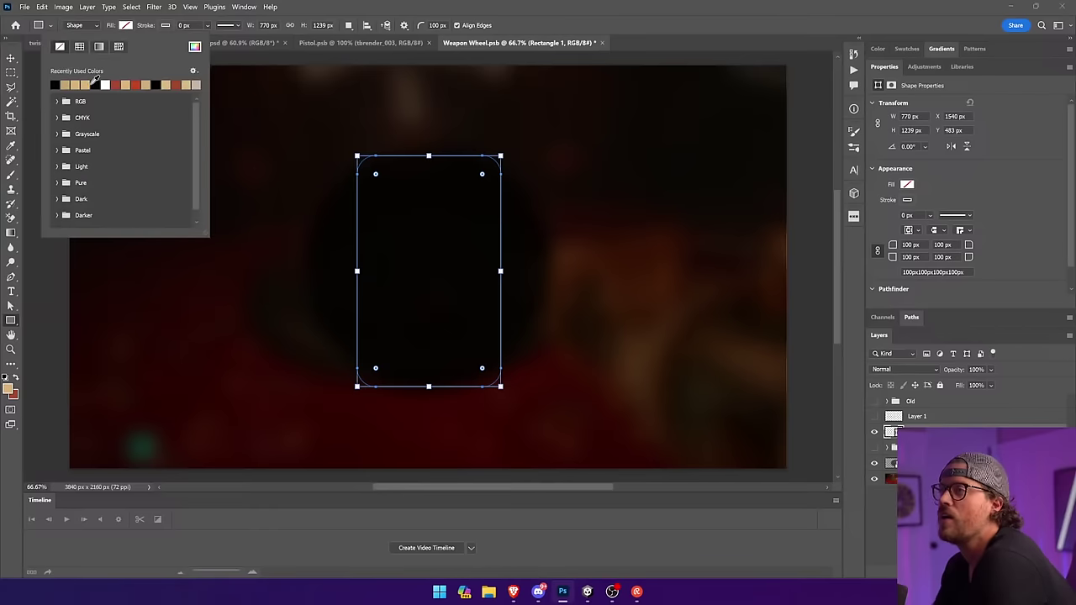
left_click(84, 84)
left_click(11, 58)
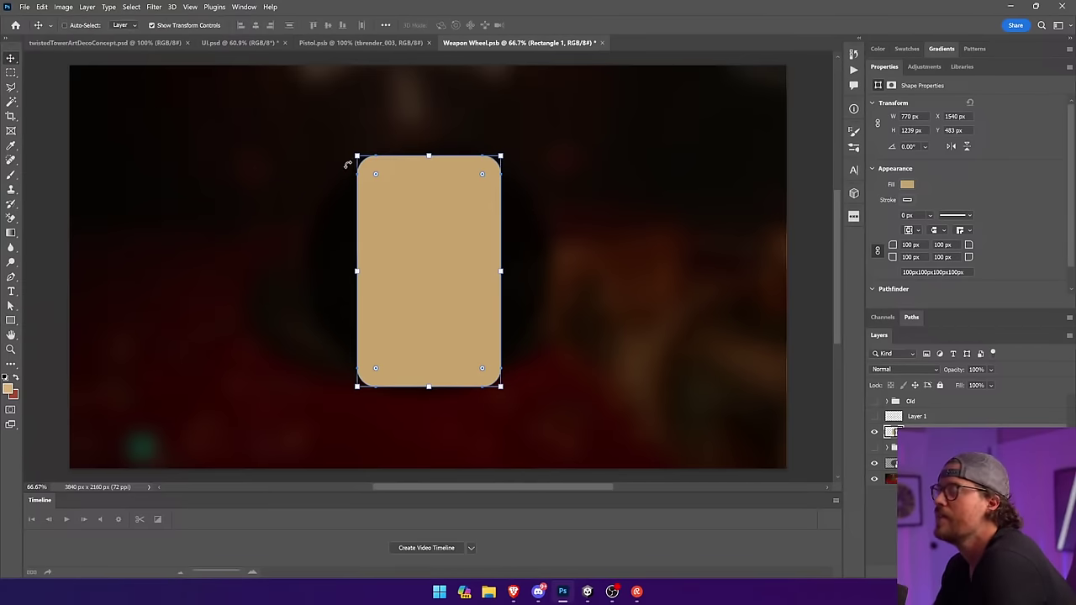
Scale the tan rectangle to about 628 × 1019 px, move it up, and convert it to a smart object.
left_click_drag(519, 184, 456, 139)
key("Return")
right_click(935, 431)
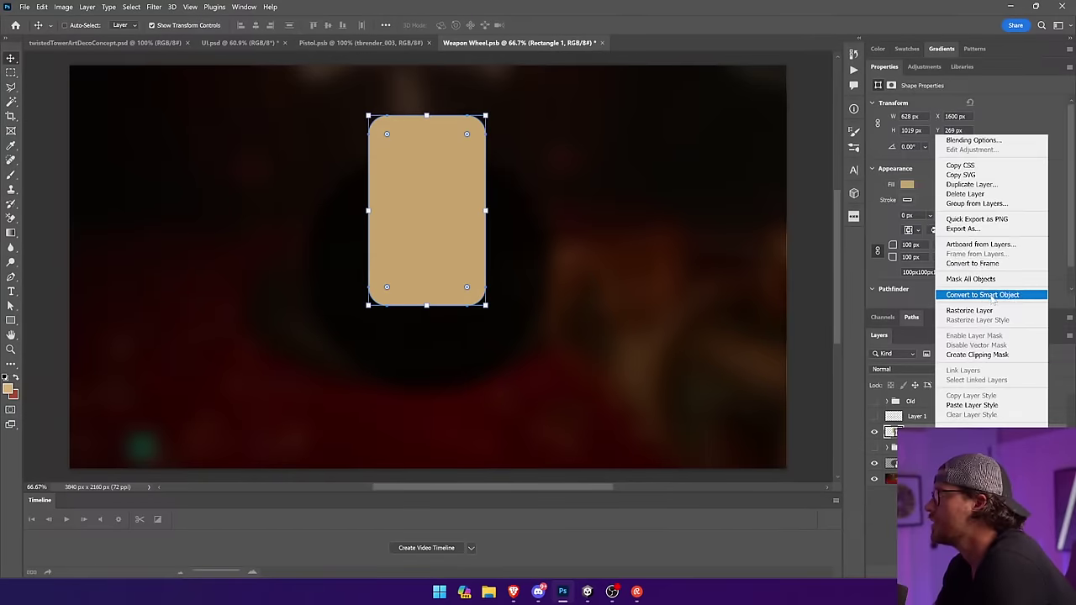
left_click(973, 293)
Scale the card smart object to about 418 × 664 px and move it down and right.
left_click_drag(486, 305, 452, 241)
double_click(420, 219)
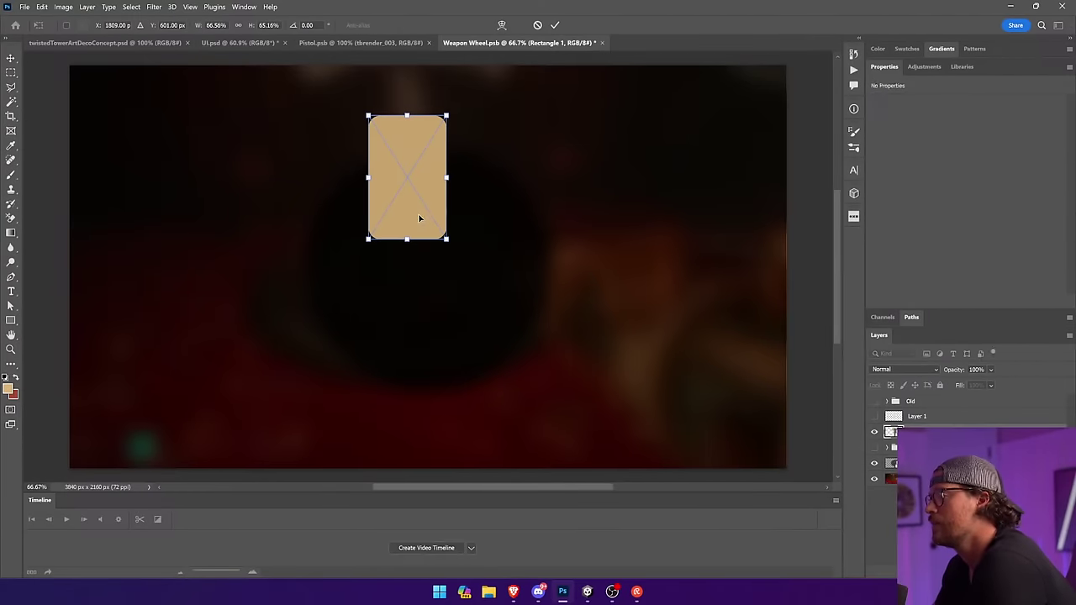
left_click_drag(524, 243, 542, 274)
mouse_move(454, 160)
left_mouse_down()
mouse_move(416, 159)
mouse_move(450, 157)
left_mouse_up()
left_click_drag(411, 192, 553, 194)
key("Return")
key("ctrl+z")
key("ctrl+z")
key("ctrl+z")
key("ctrl+z")
key("ctrl+z")
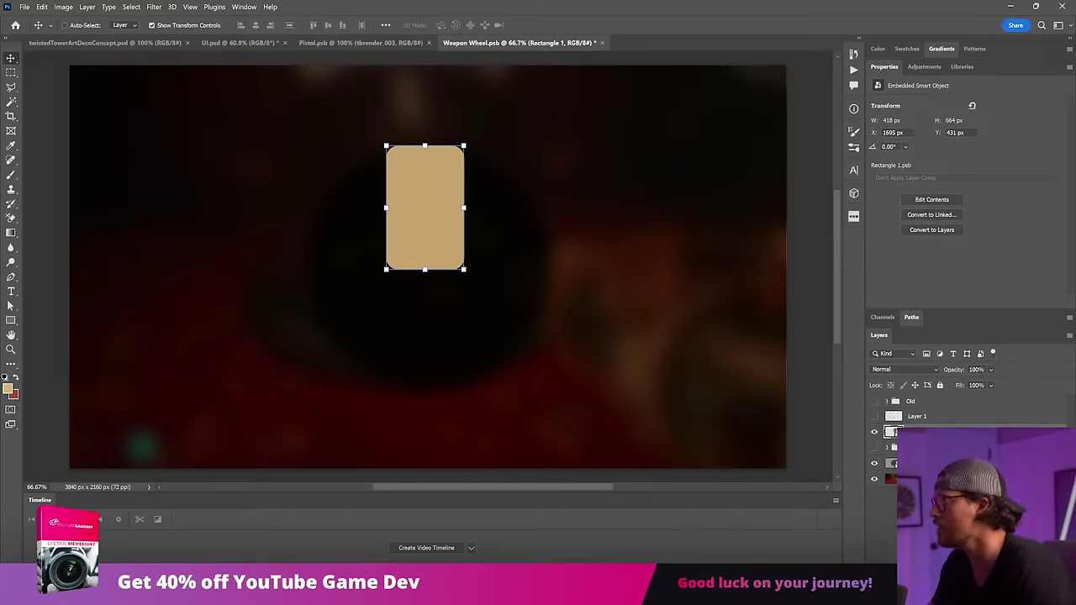
Give the card a white 32 px stroke positioned inside its edge.
left_click(937, 459)
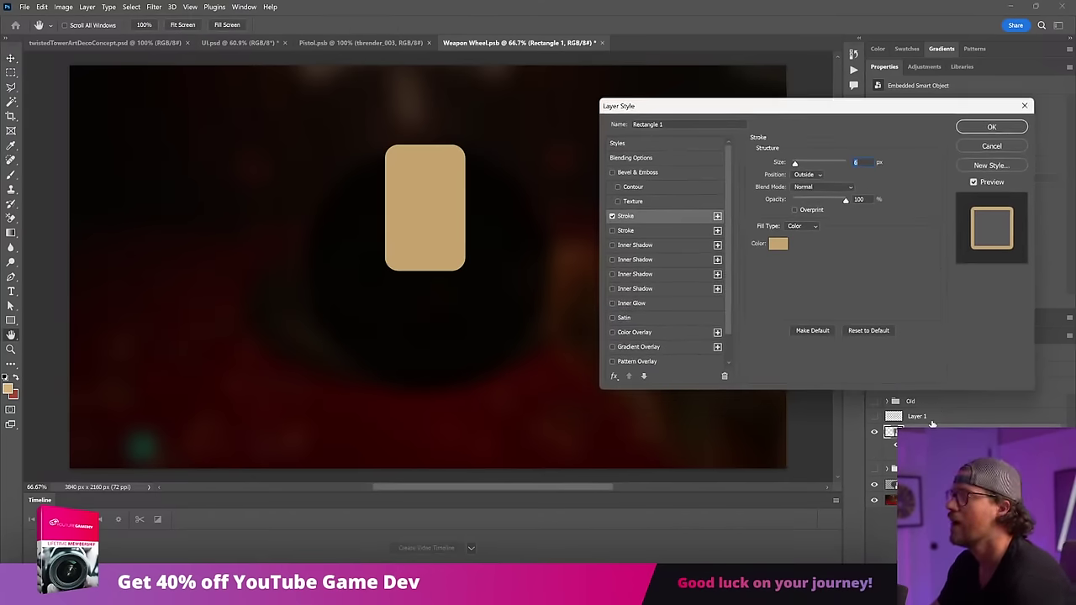
left_click(778, 242)
mouse_move(767, 232)
left_mouse_down()
mouse_move(736, 158)
mouse_move(804, 164)
mouse_move(803, 174)
left_mouse_up()
left_click(996, 169)
left_click(805, 176)
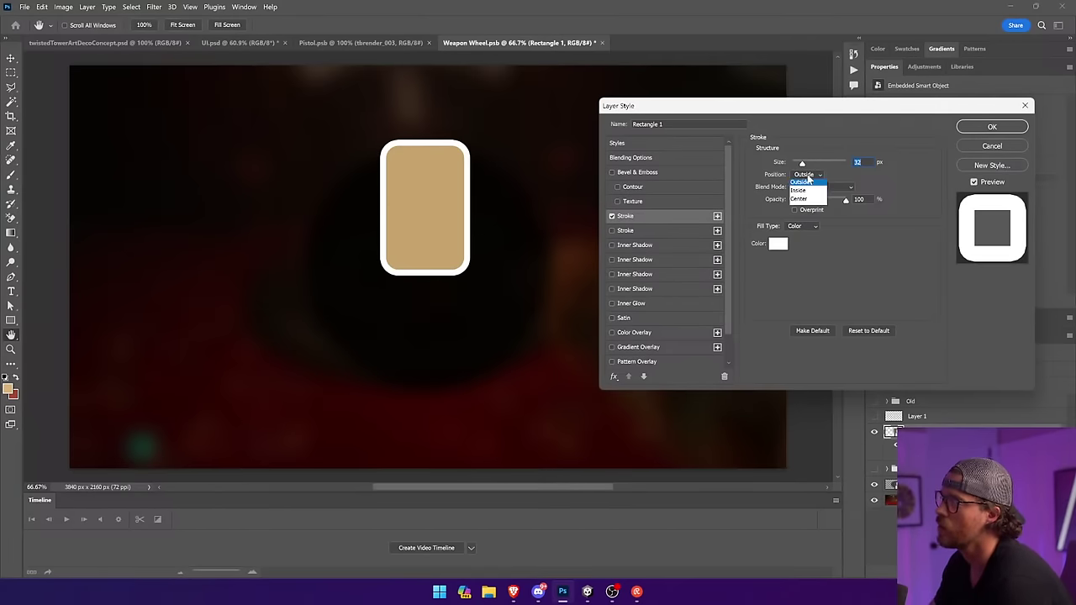
left_click(808, 194)
left_click(984, 128)
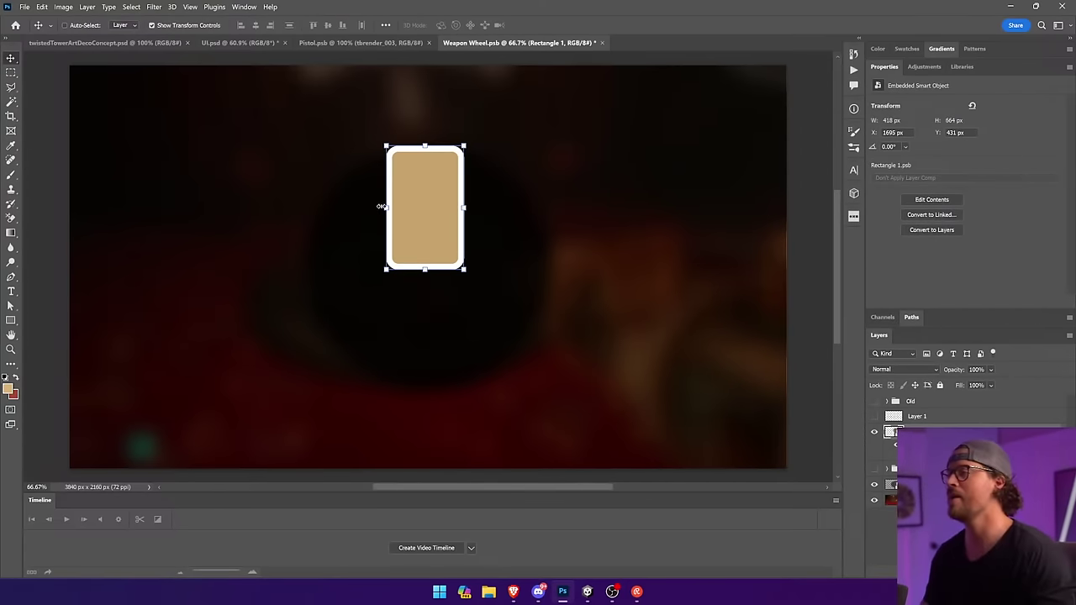
Resize the card to about 486 × 840 px and reposition it near the canvas centre.
left_click_drag(434, 179, 423, 147)
key("Return")
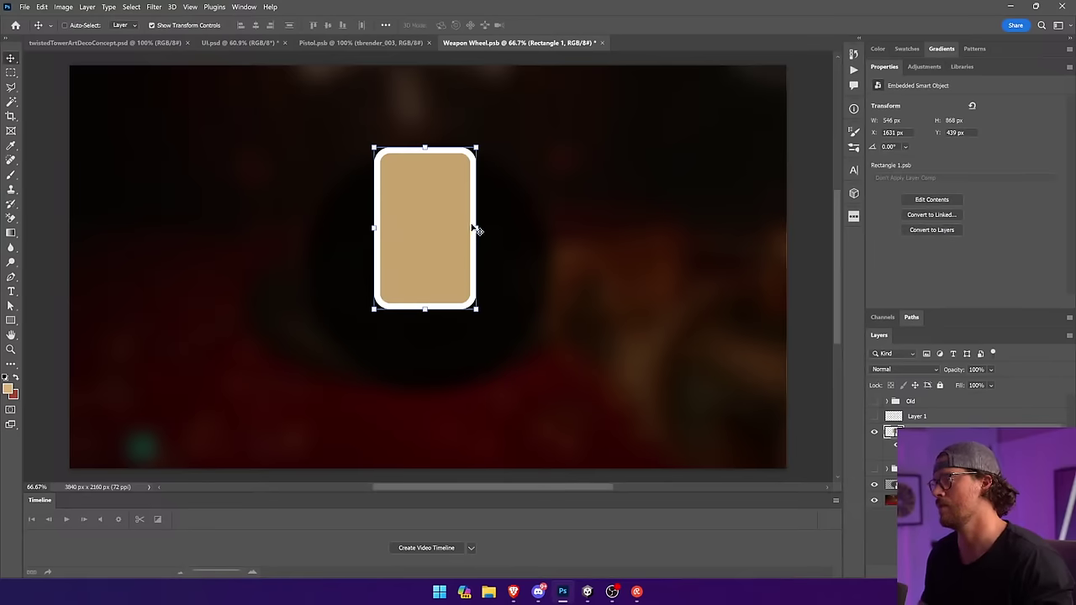
left_click_drag(475, 228, 461, 258)
key("Return")
left_click_drag(434, 323, 389, 286)
key("Return")
Try a copy of the card rotated 15° over the original's right edge, and delete the copy.
left_click_drag(441, 154, 483, 164, "shift")
left_click_drag(395, 219, 509, 239)
key("Return")
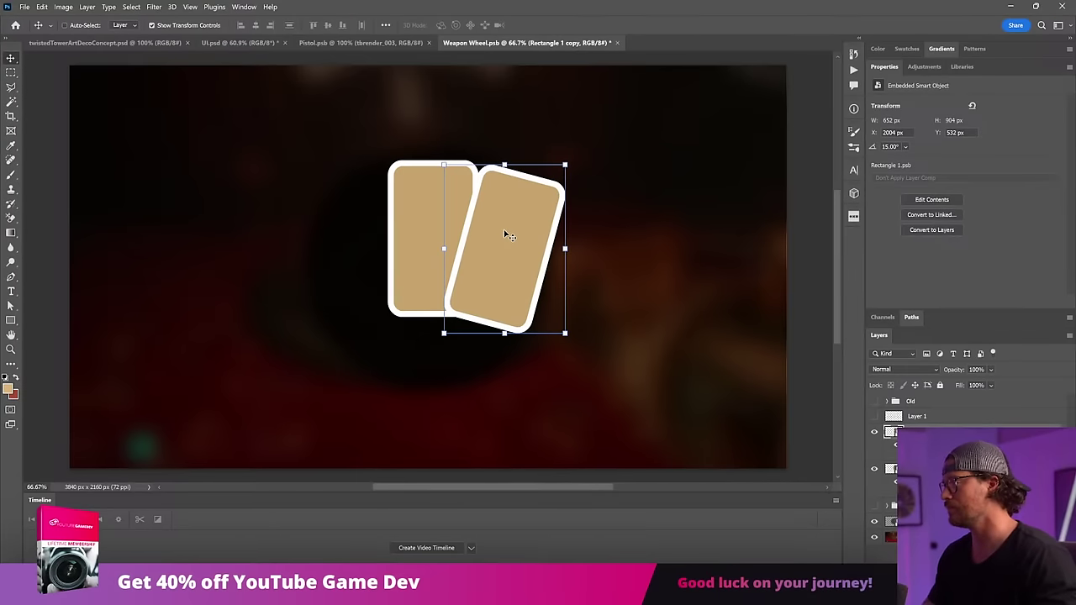
key("Delete")
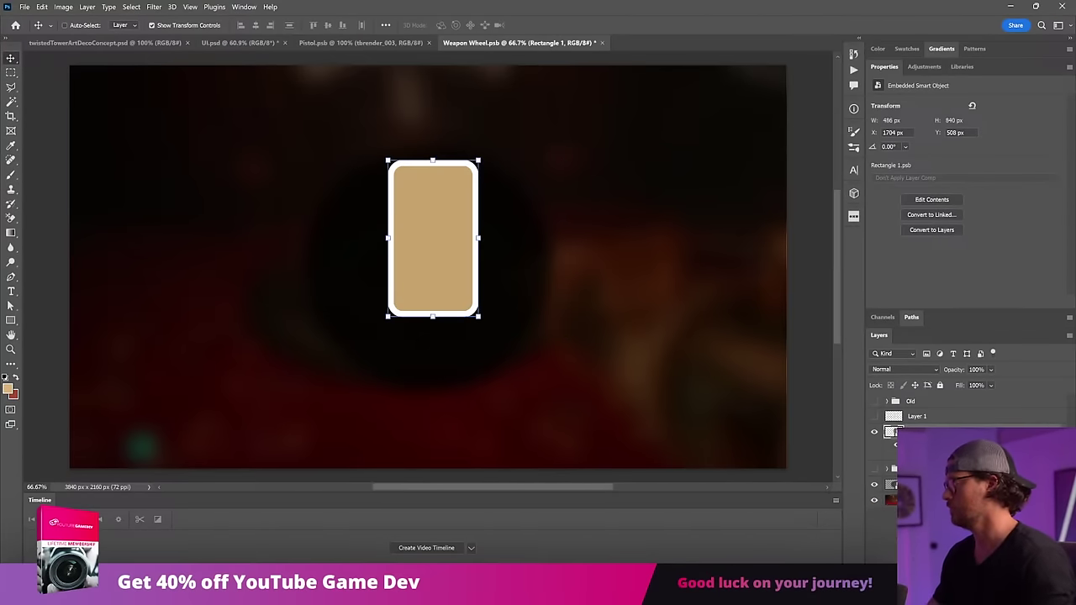
Add a drop shadow with 80% opacity, 33 px distance and 68 px size to the card and move the card to the right.
left_click(963, 555)
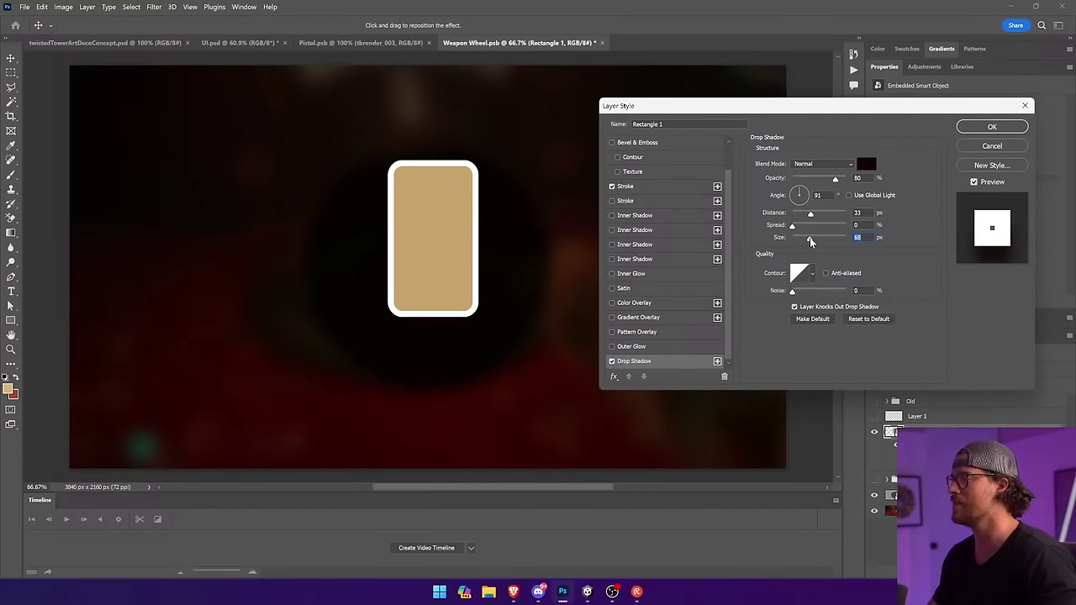
left_click(992, 126)
left_click_drag(576, 212, 730, 213)
Duplicate the card twice and fan the copies out to the left, rotated to -15° and -30°.
left_click_drag(677, 186, 577, 132)
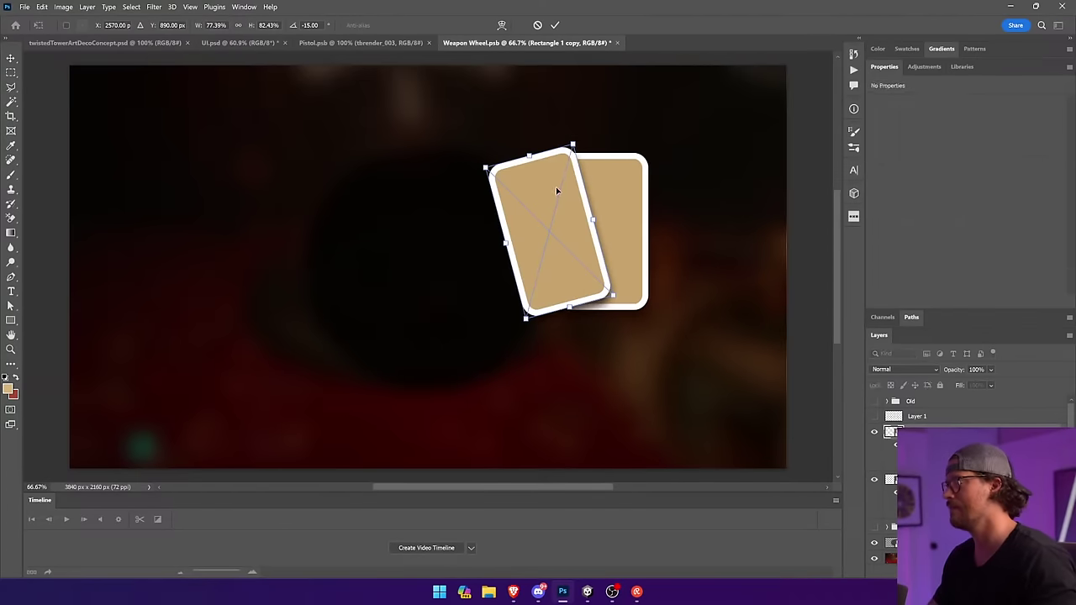
key("Return")
mouse_move(564, 199)
left_mouse_down()
mouse_move(570, 211)
mouse_move(546, 200)
left_mouse_up()
left_click_drag(606, 168, 593, 141)
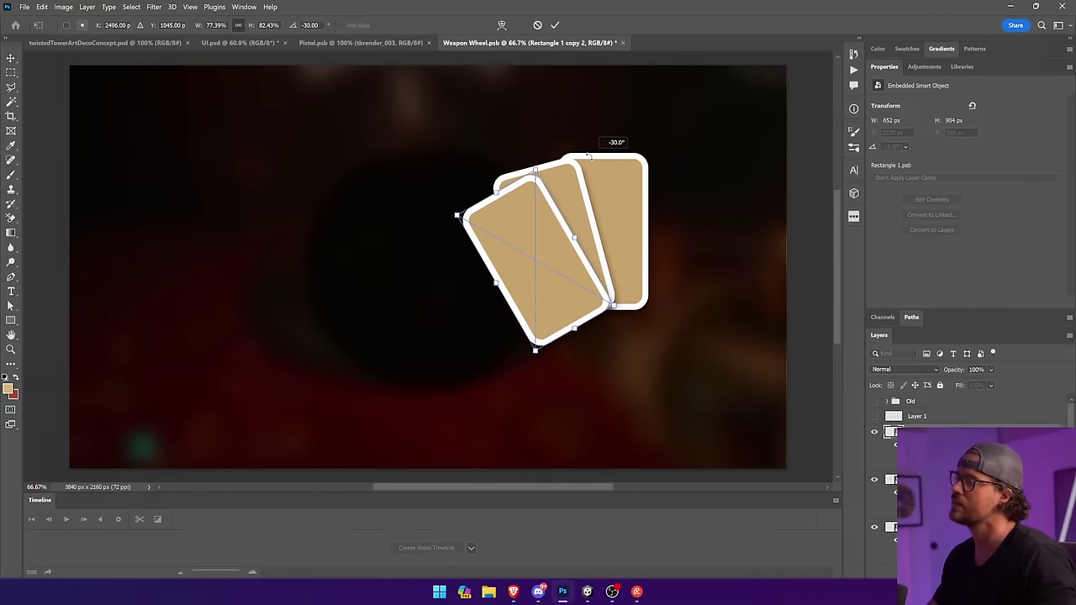
key("Return")
Shift the -30° card down and left and rotate it slightly further counter-clockwise.
left_click_drag(533, 216, 513, 229)
left_click_drag(587, 175, 578, 167)
key("Return")
Add another card copy at the lower-left end of the fan, rotate it to about -55°, and nudge it down.
left_click_drag(507, 246, 476, 288)
key("ctrl+t")
left_click_drag(547, 211, 511, 195)
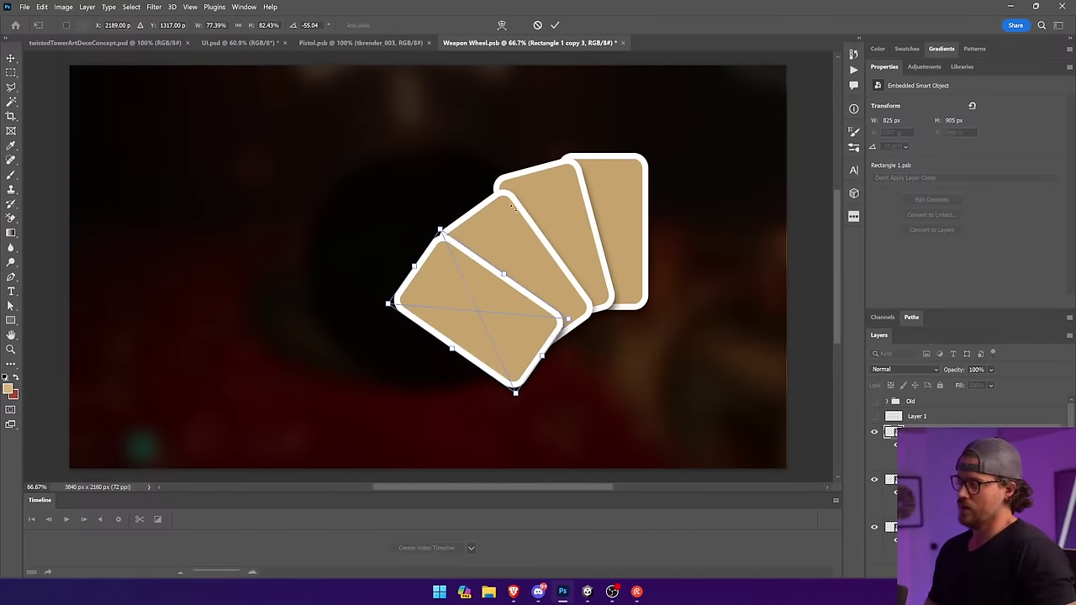
key("Return")
key("shift+Down")
key("shift+Down")
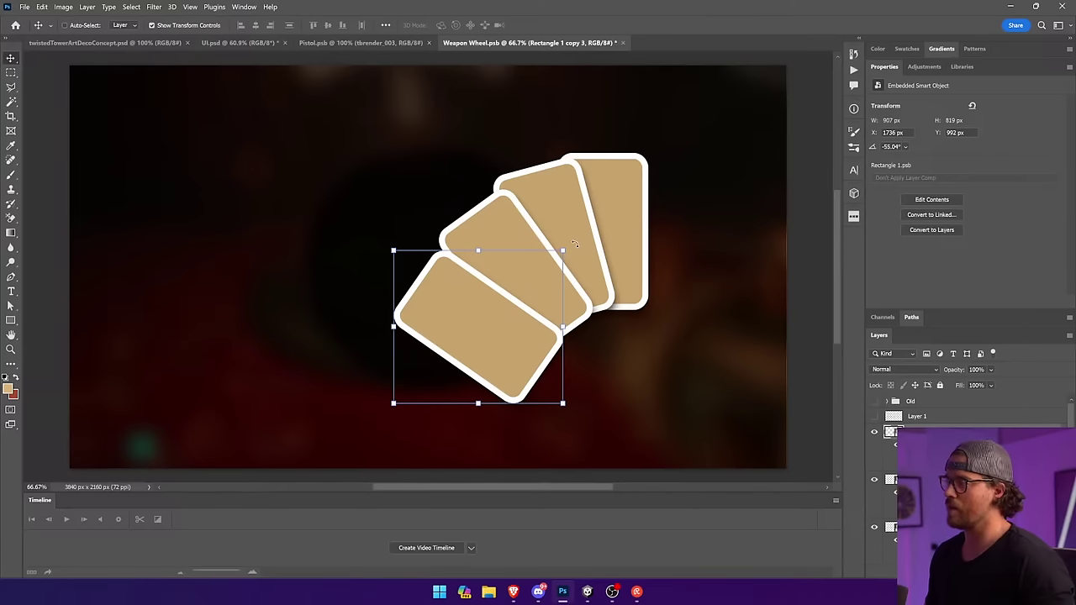
Rotate the leftmost card counterclockwise to about -63° and shift it against the neighbouring card.
left_click_drag(575, 244, 559, 225)
key("Return")
left_click_drag(615, 348, 624, 338)
Select all four cards of the fan and move them together toward the canvas's upper left.
left_click(536, 244, "ctrl+shift")
left_click(554, 204, "ctrl+shift")
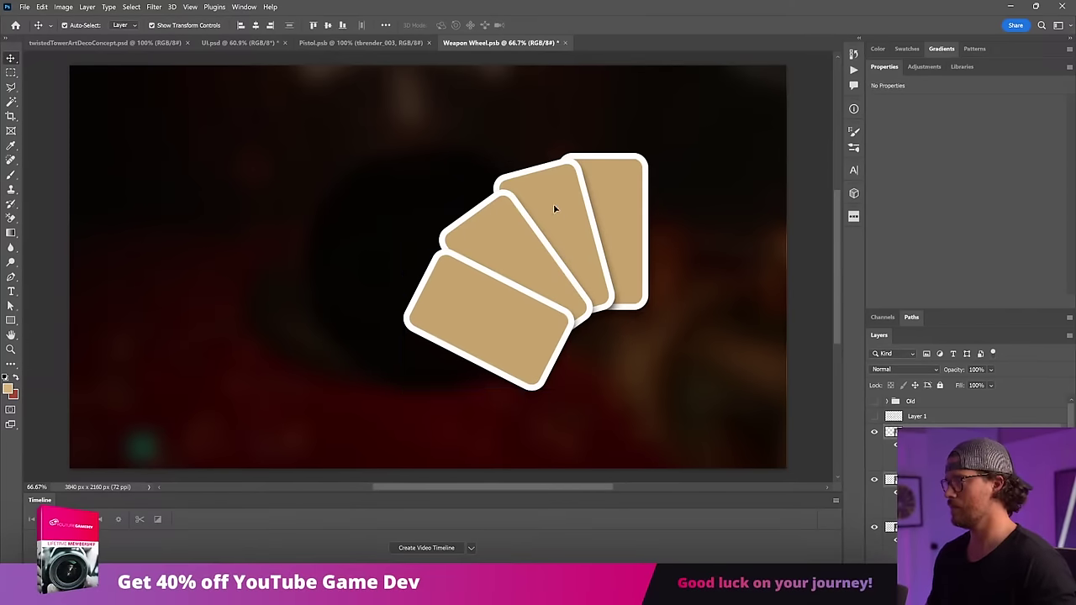
key("ctrl+t")
key("Return")
left_click_drag(602, 223, 422, 173)
Rotate the card second from the fan's lower end slightly and reposition it beside its neighbour.
left_click(402, 91, "ctrl")
left_click_drag(390, 218, 364, 209)
left_click_drag(431, 133, 439, 139)
left_click_drag(360, 181, 356, 176)
key("Return")
Move the leftmost card up to the fan and rotate it to about -54°.
left_click(341, 261, "ctrl")
left_click_drag(346, 267, 308, 244)
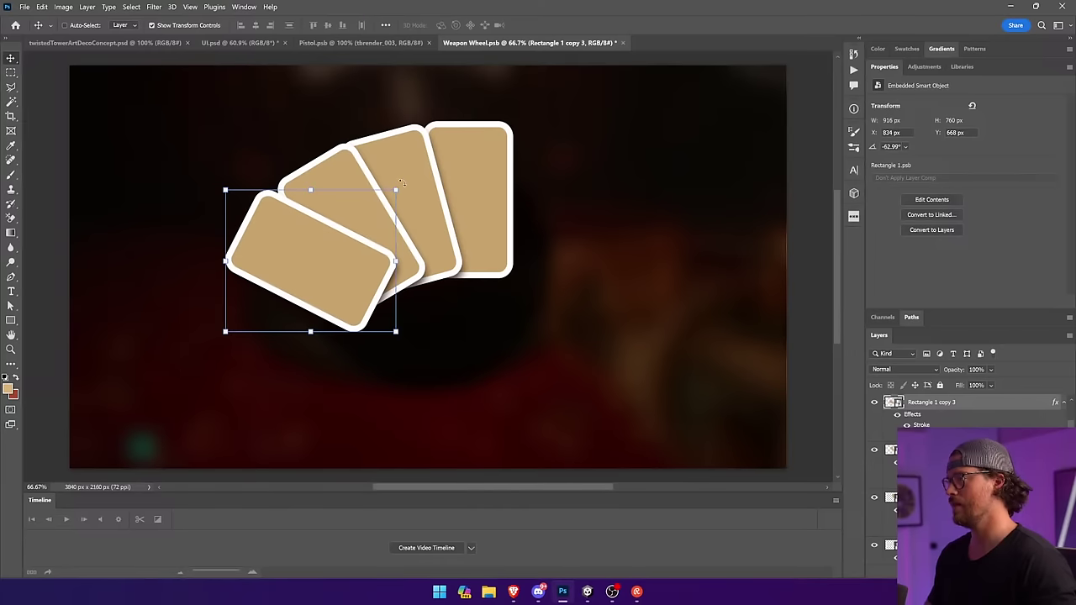
left_click_drag(405, 181, 420, 194)
key("Return")
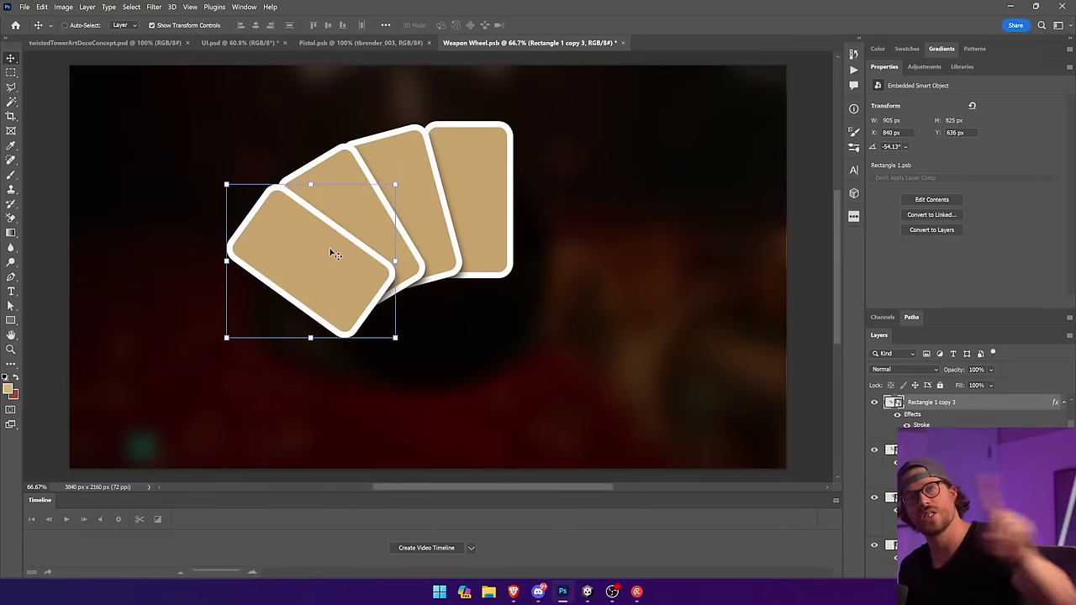
Switch to Unity, look over the weapons in the running game, and return to Photoshop.
left_click(591, 594)
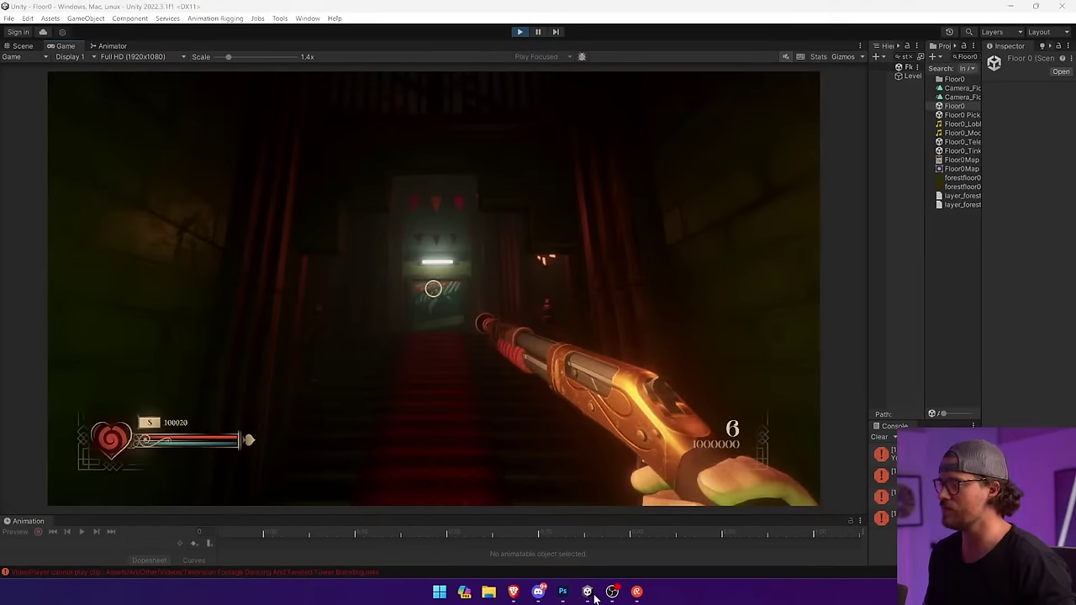
left_click(520, 31)
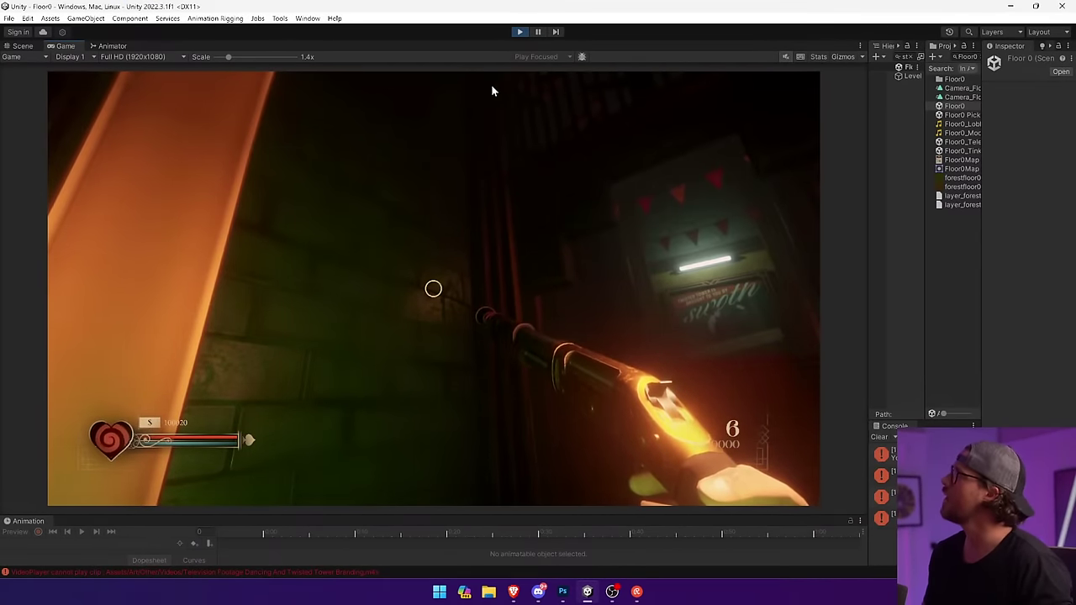
left_click(520, 32)
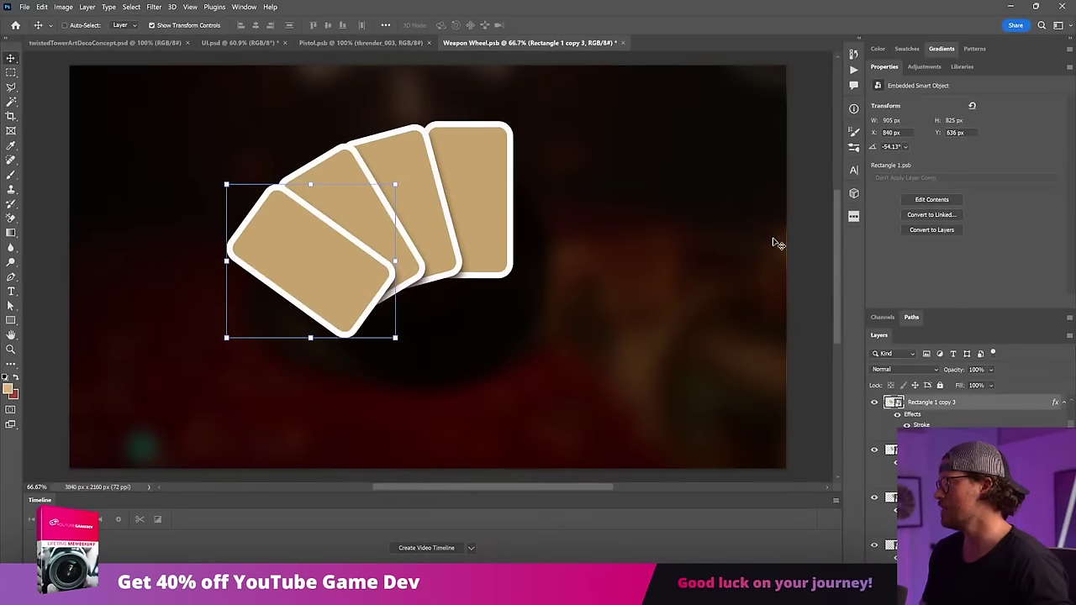
Select the four card layers, move them toward the canvas's left side, and place a duplicate set to their right.
scroll(883, 410, "up", 1)
scroll(925, 454, "down", 2)
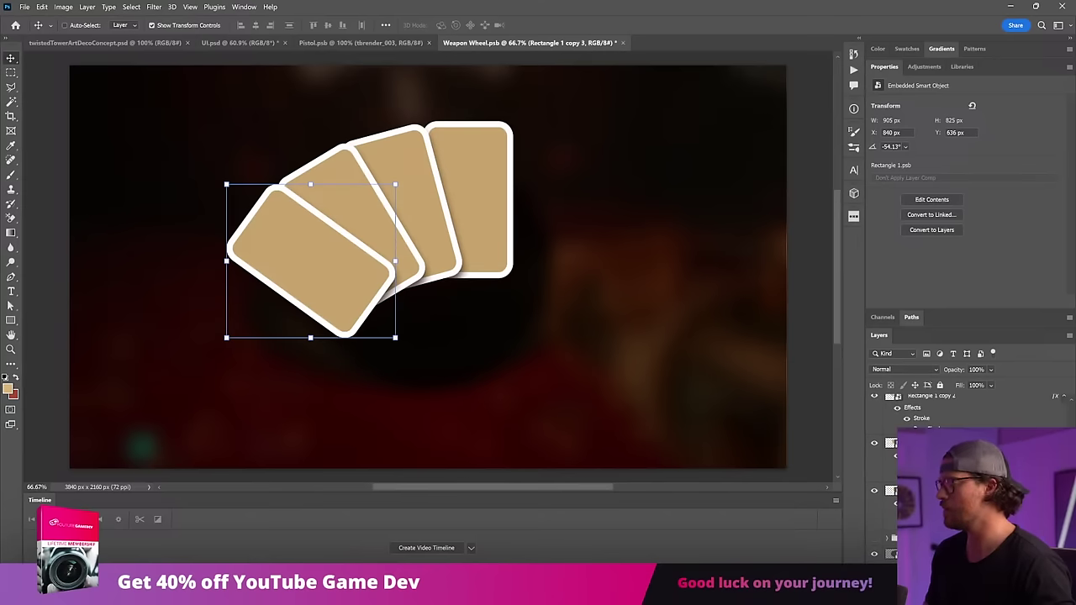
left_click(933, 491, "shift")
left_click_drag(416, 232, 327, 255)
left_click_drag(327, 254, 454, 261)
Rotate the duplicated set of four cards clockwise and position it so it continues the arc down the right side.
left_click_drag(556, 137, 644, 252)
key("Return")
left_click_drag(486, 244, 592, 223)
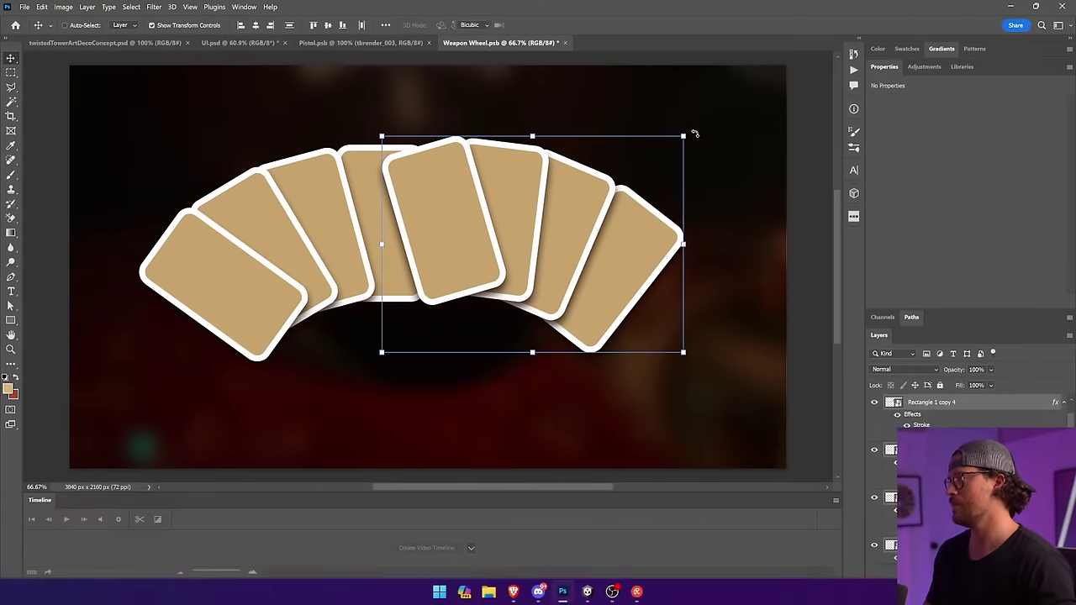
left_click_drag(694, 134, 728, 241)
key("Return")
left_click_drag(562, 207, 563, 237)
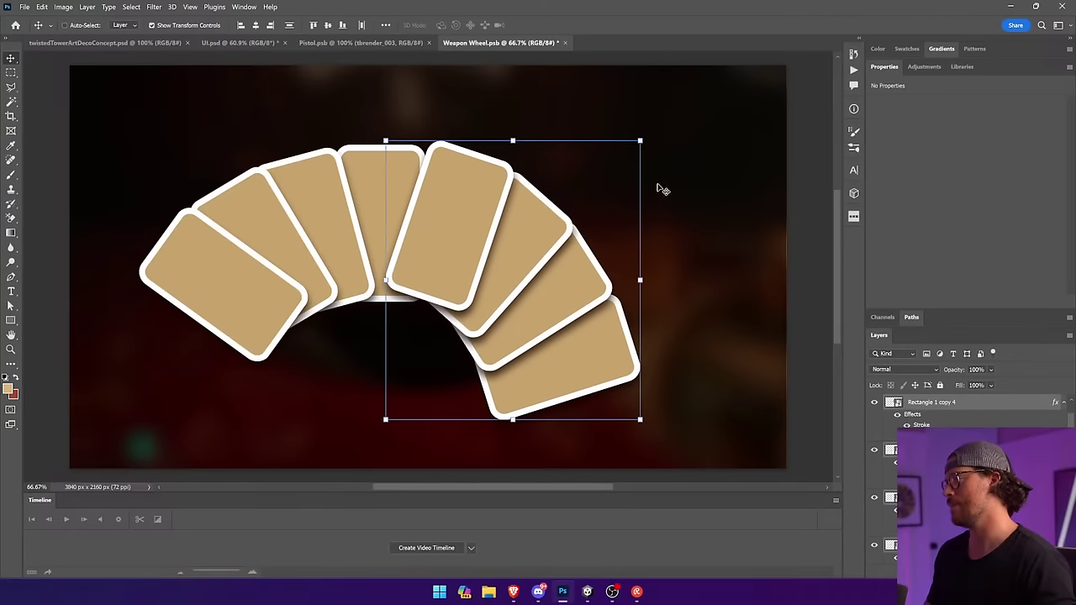
left_click_drag(647, 128, 588, 154)
key("Return")
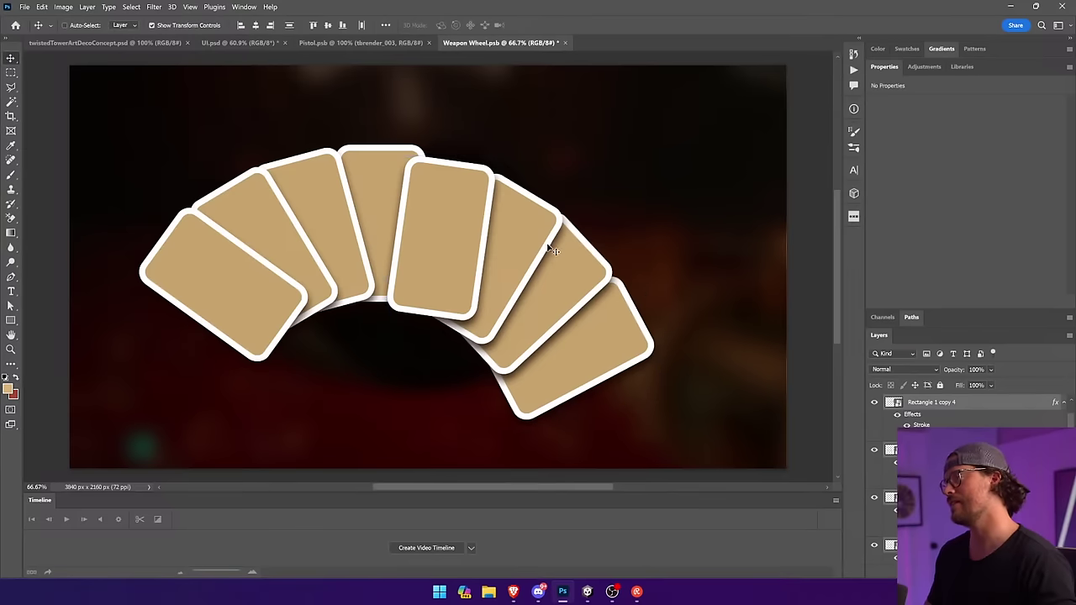
left_click_drag(529, 217, 559, 240)
Rotate the leftmost card of the arc to about -44°.
left_click(320, 328)
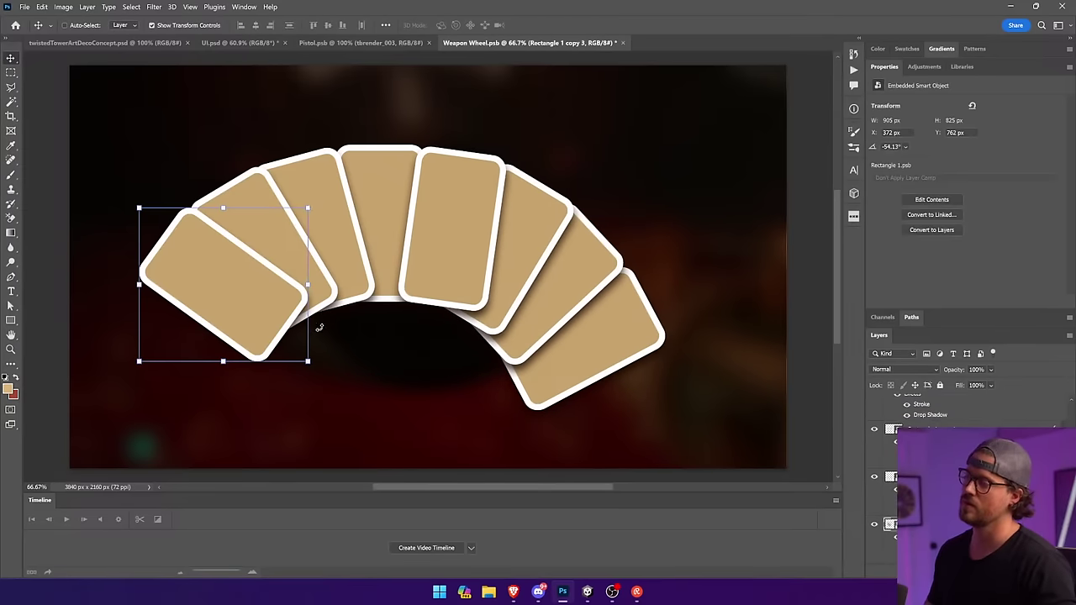
left_click_drag(318, 195, 333, 214)
key("Return")
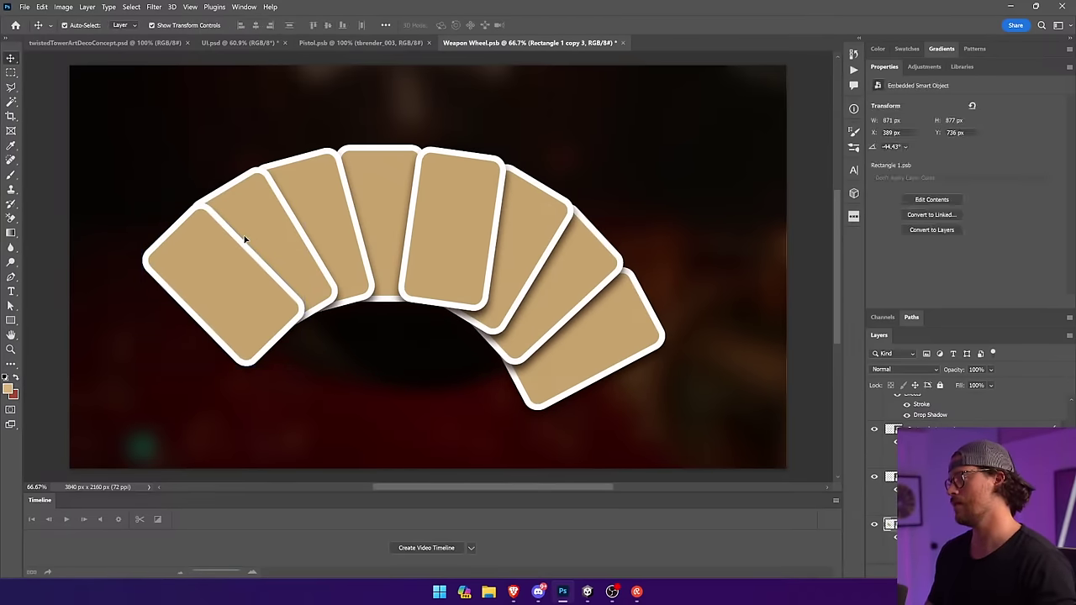
Select all the cards, rotate the whole arc counterclockwise until its ends are level, and shift it slightly right and up.
left_click(245, 240, "ctrl+shift")
left_click(318, 218, "ctrl+shift")
left_click(454, 208, "shift")
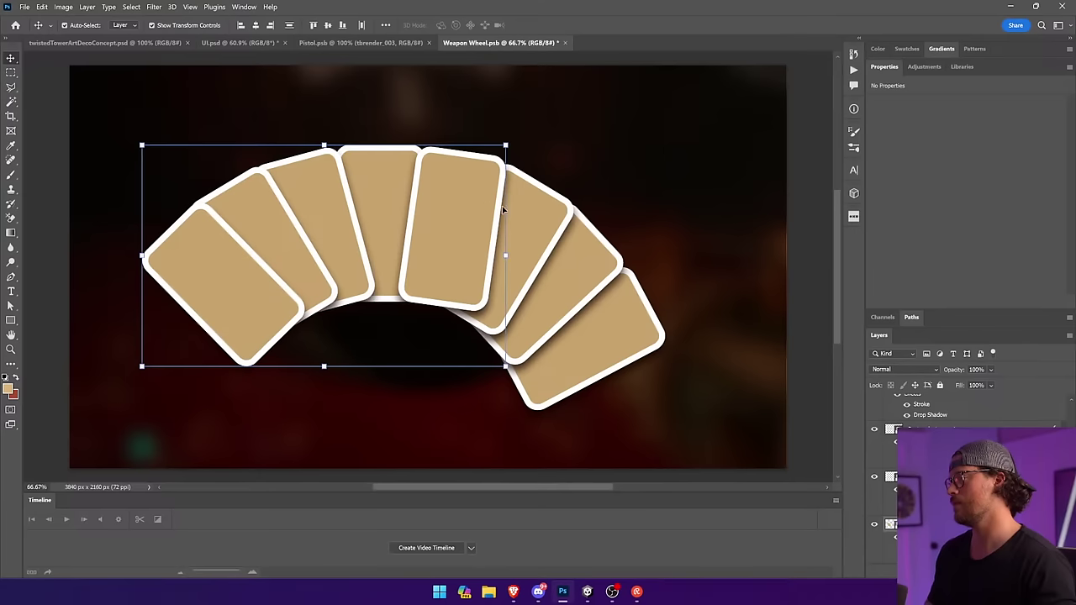
left_click(596, 252, "shift")
left_click(619, 319, "shift")
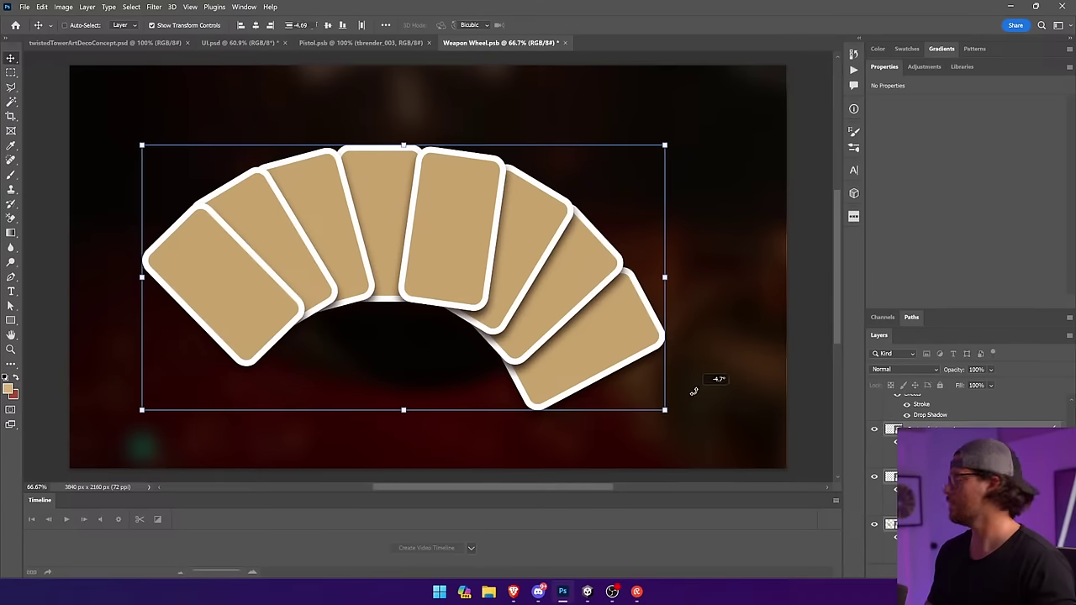
left_click_drag(694, 391, 693, 378)
key("Return")
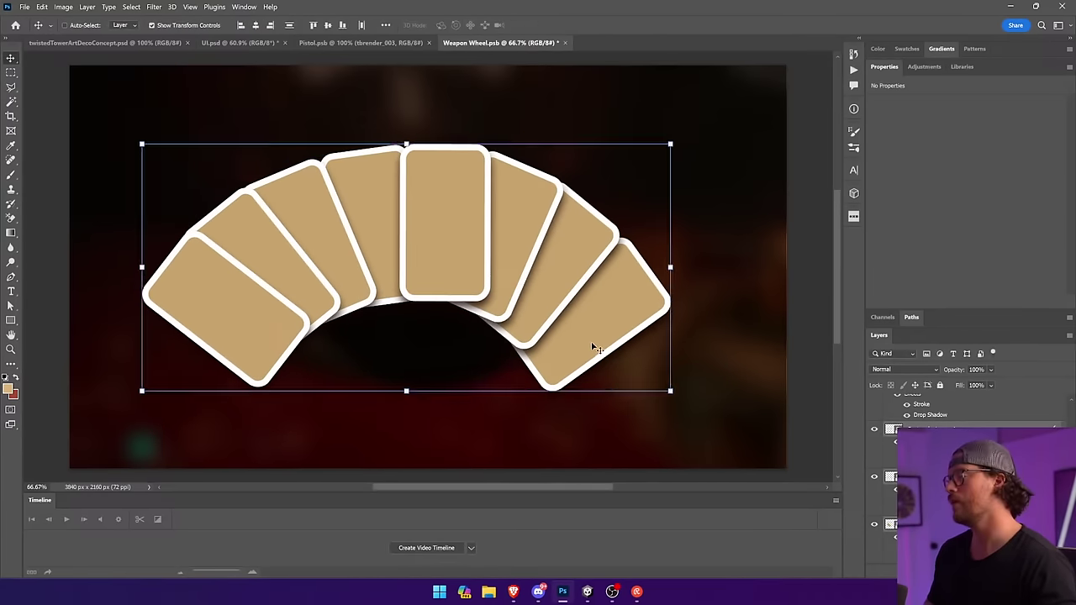
left_click_drag(592, 347, 625, 336)
left_click(810, 341, "ctrl")
Duplicate the leftmost card, rotate the copy to about -82°, and place it at the arc's lower left end.
left_click(263, 351, "ctrl")
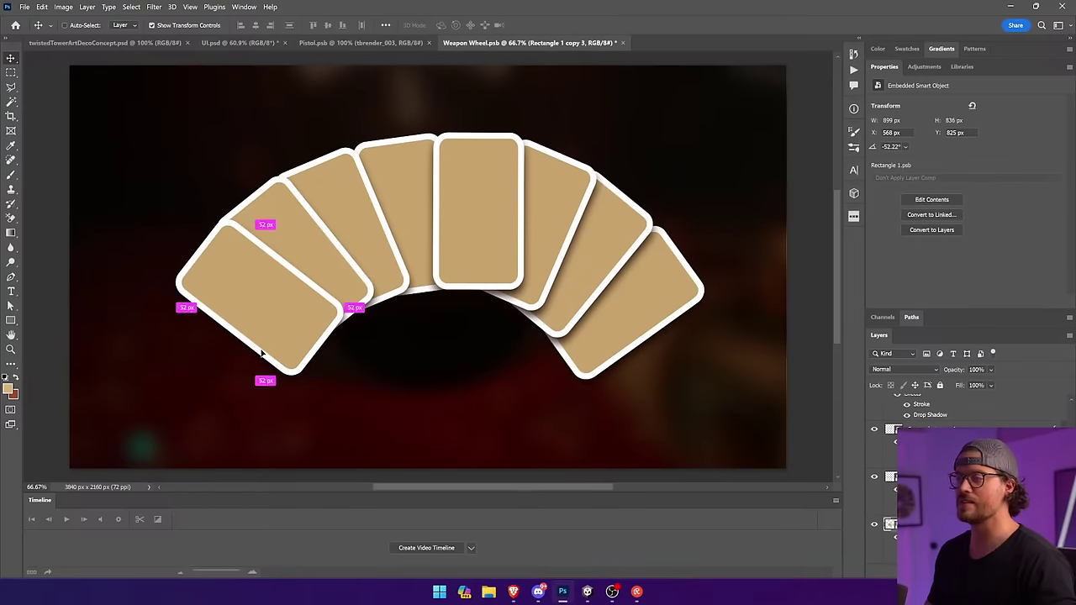
key("ctrl+t")
left_click_drag(337, 251, 293, 203)
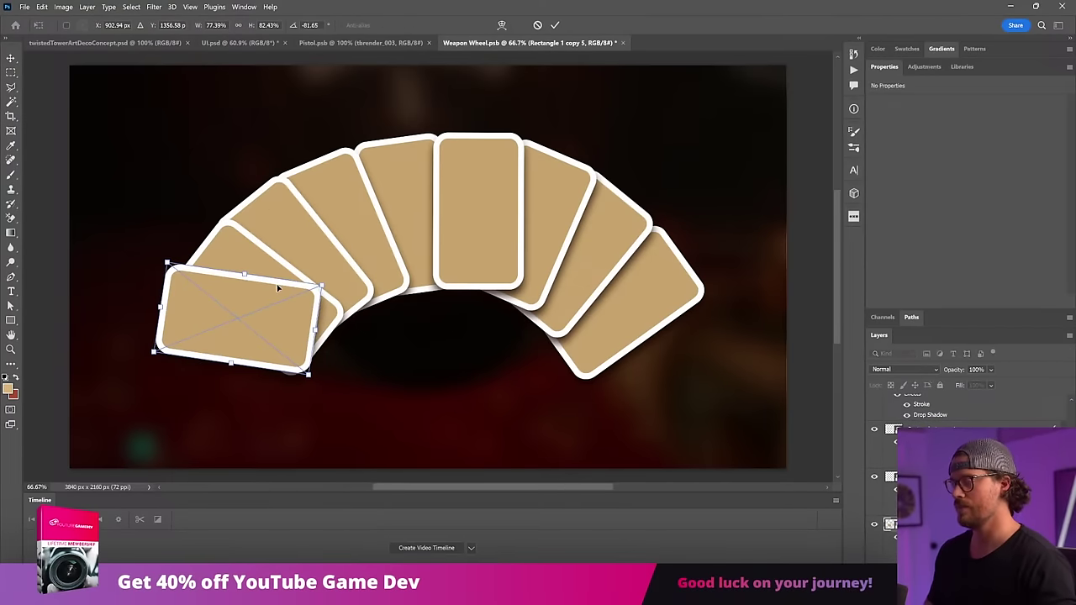
key("Return")
left_click_drag(278, 313, 280, 336)
Duplicate the rightmost card, rotate the copy to about 82°, and place it at the arc's lower right end.
left_click(595, 341, "ctrl")
left_click_drag(595, 342, 595, 380)
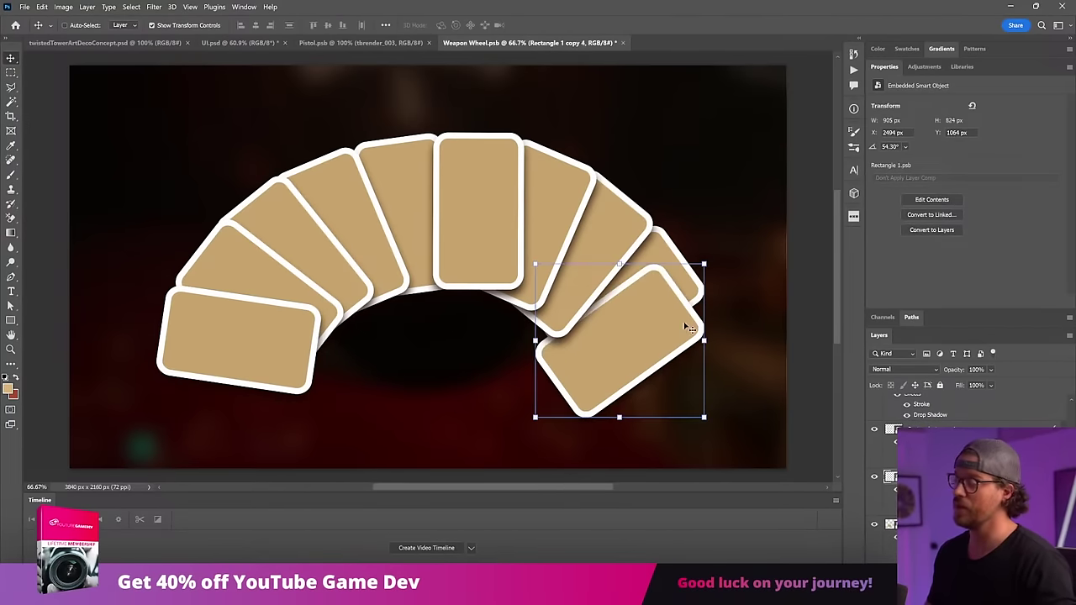
left_click_drag(712, 255, 755, 304)
left_click_drag(648, 336, 675, 339)
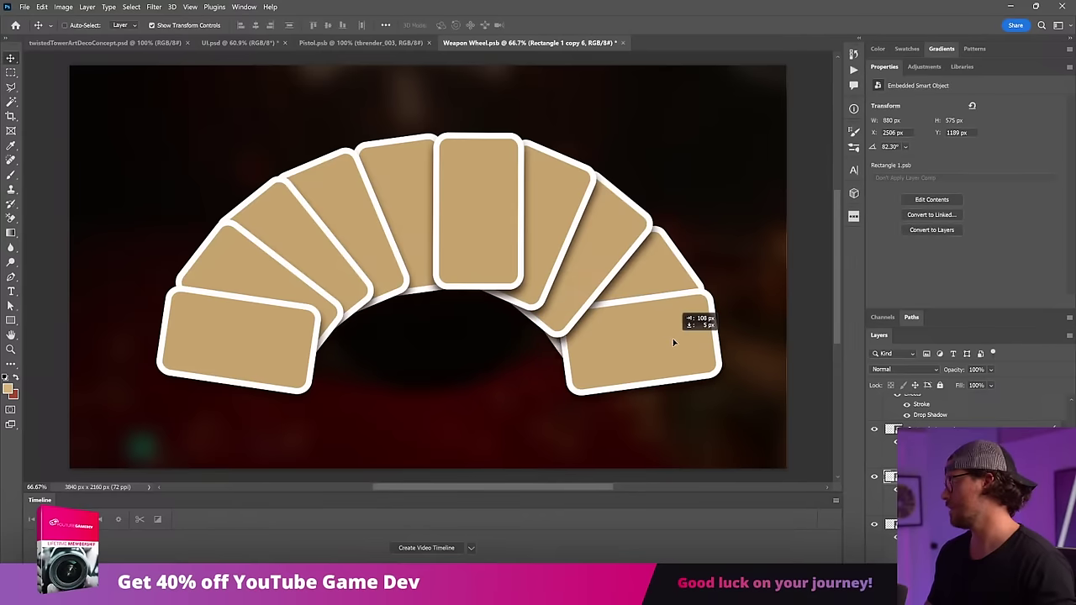
Send the new right-end card behind its neighbour, nudge it down, and shift the upright top card slightly left.
key("ctrl+bracketleft")
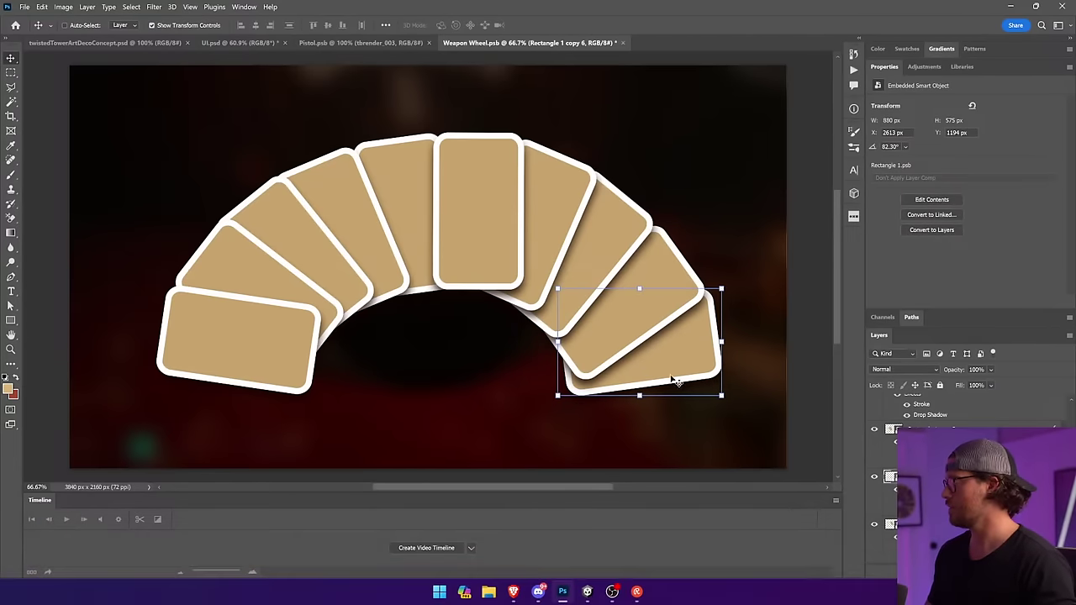
left_click_drag(647, 357, 647, 360)
left_click_drag(503, 244, 496, 243)
left_click(820, 186)
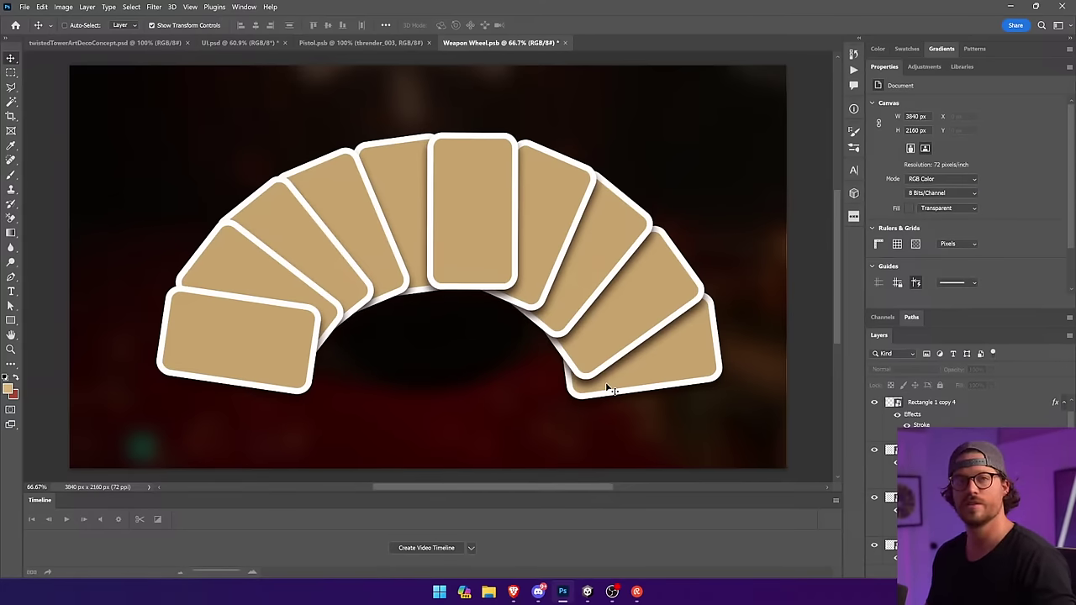
Switch to Unity, stop the running game, and widen the hierarchy and project areas.
left_click(599, 550)
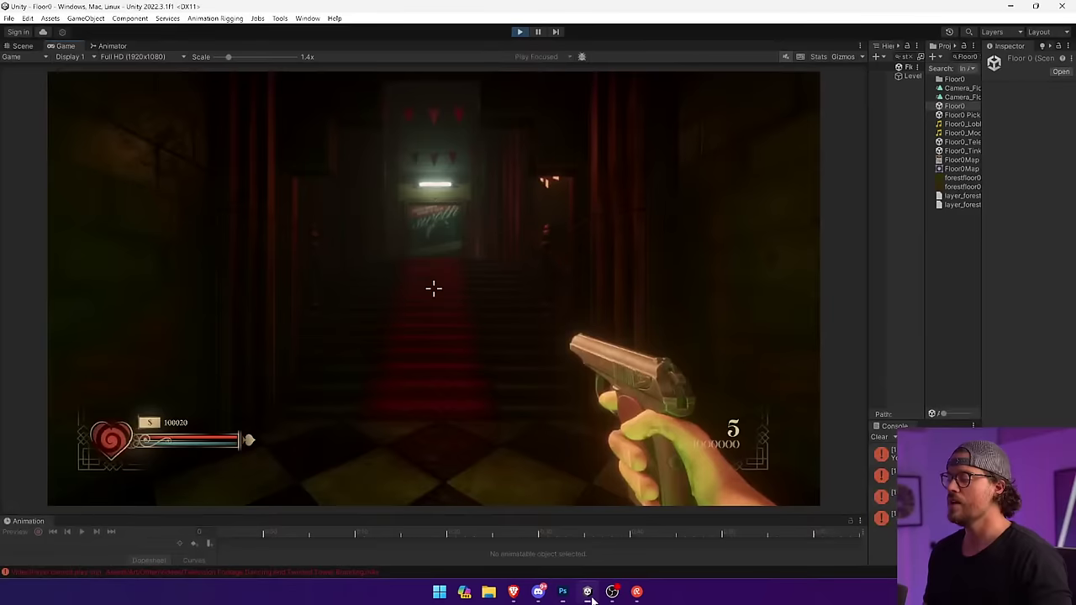
left_click(521, 32)
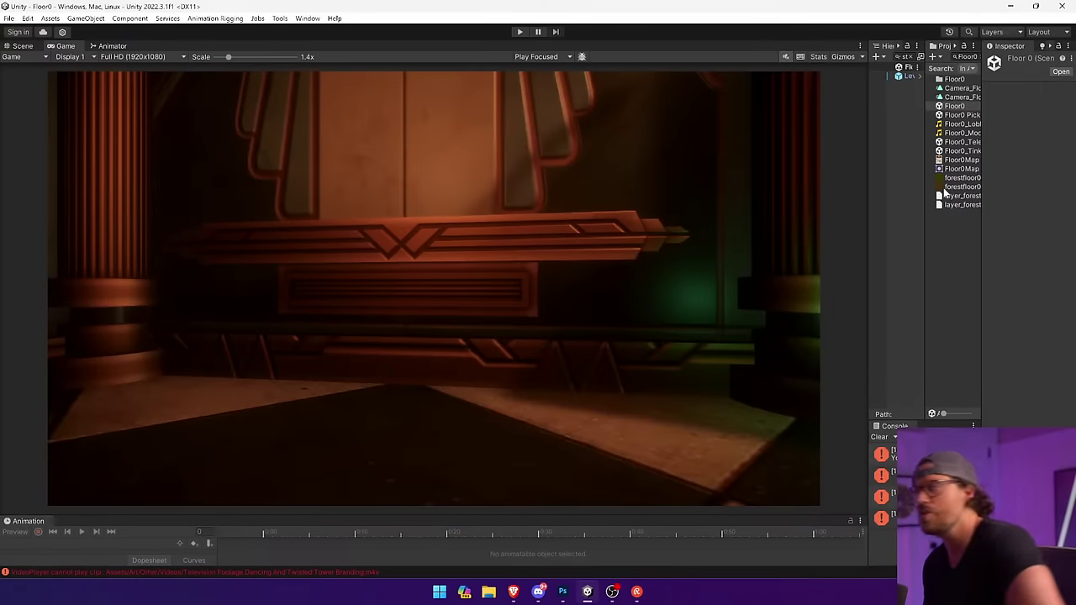
left_click_drag(868, 192, 589, 192)
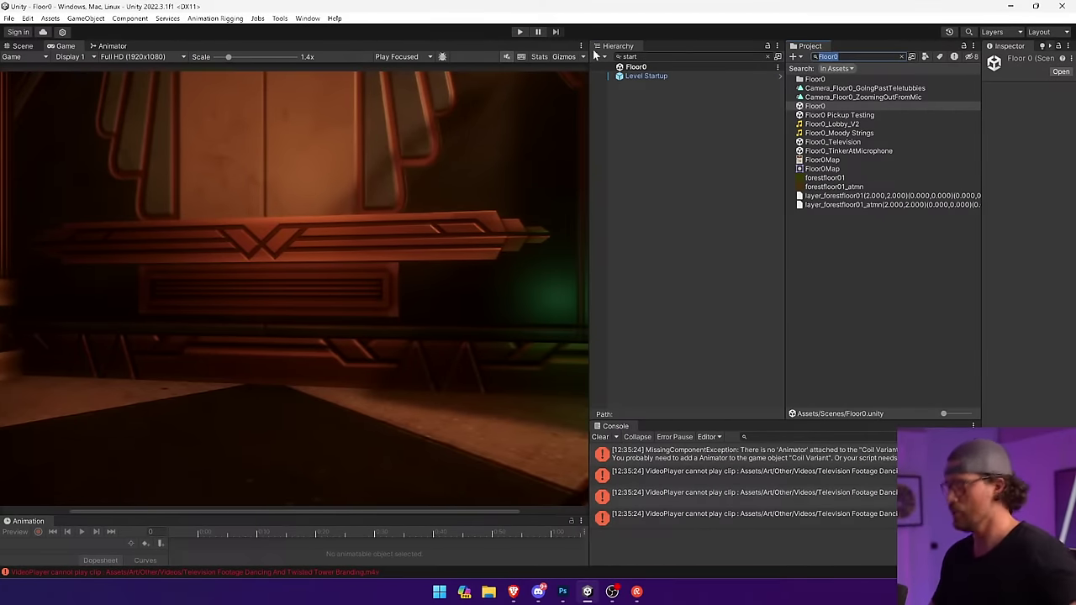
Search the project assets for "Father FPS" and open the FPSController Father prefab.
scroll(871, 312, "down", 5)
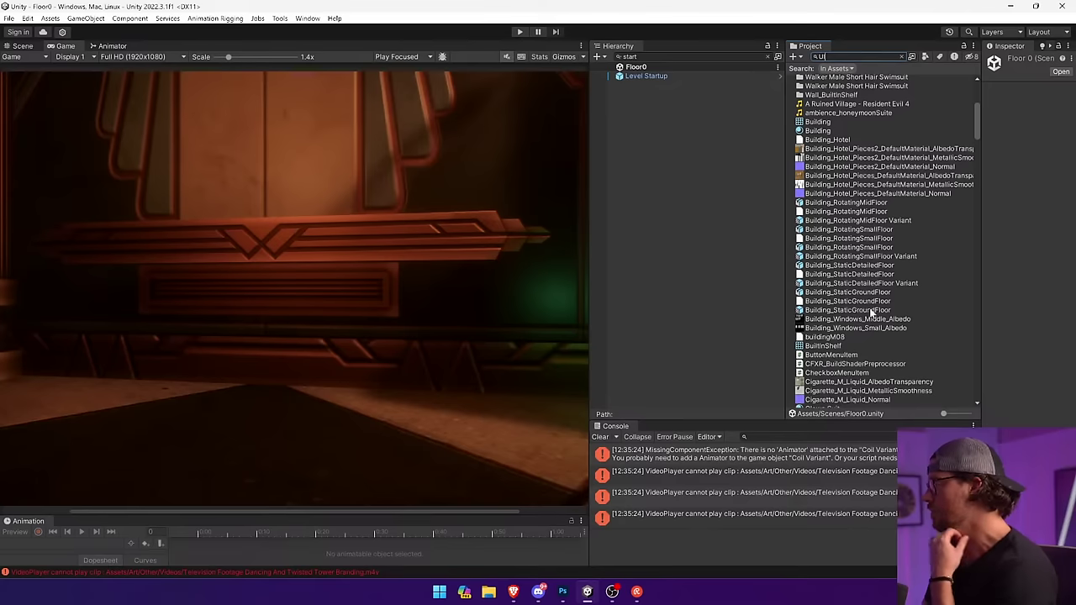
scroll(873, 307, "up", 5)
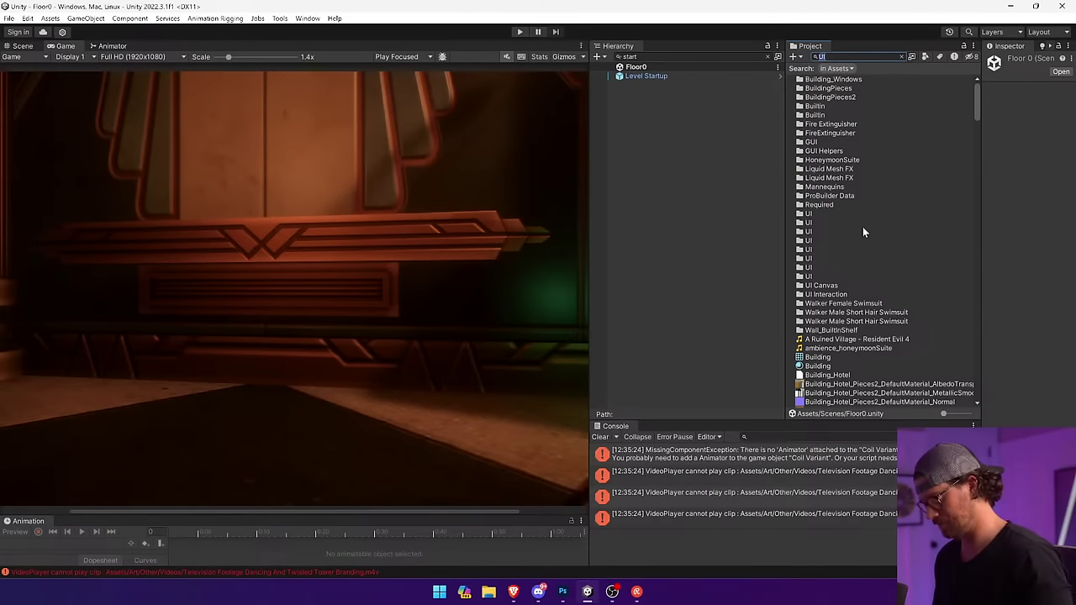
key("BackSpace")
key("BackSpace")
type("Father FPS")
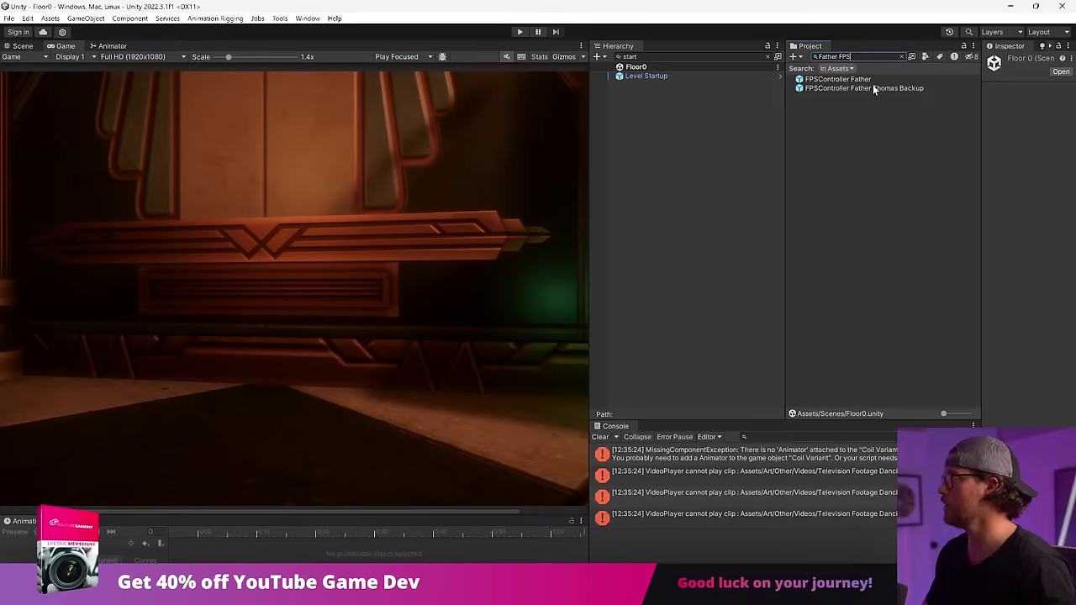
double_click(872, 79)
Locate and select the Weapon Wheel object inside the FPSController Father prefab.
left_click(757, 109)
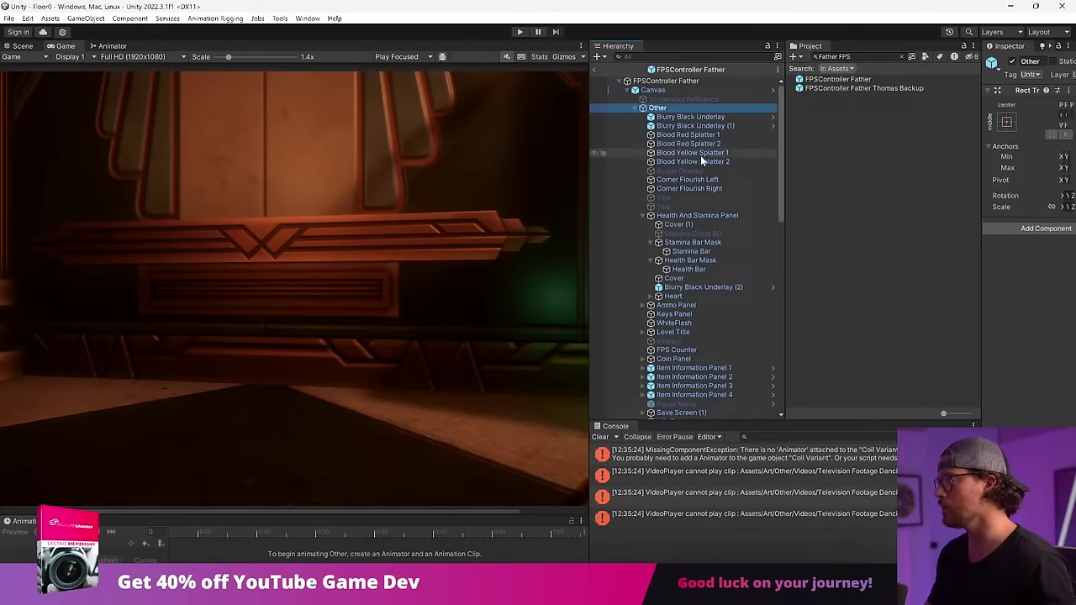
left_click(677, 304)
scroll(628, 254, "down", 5)
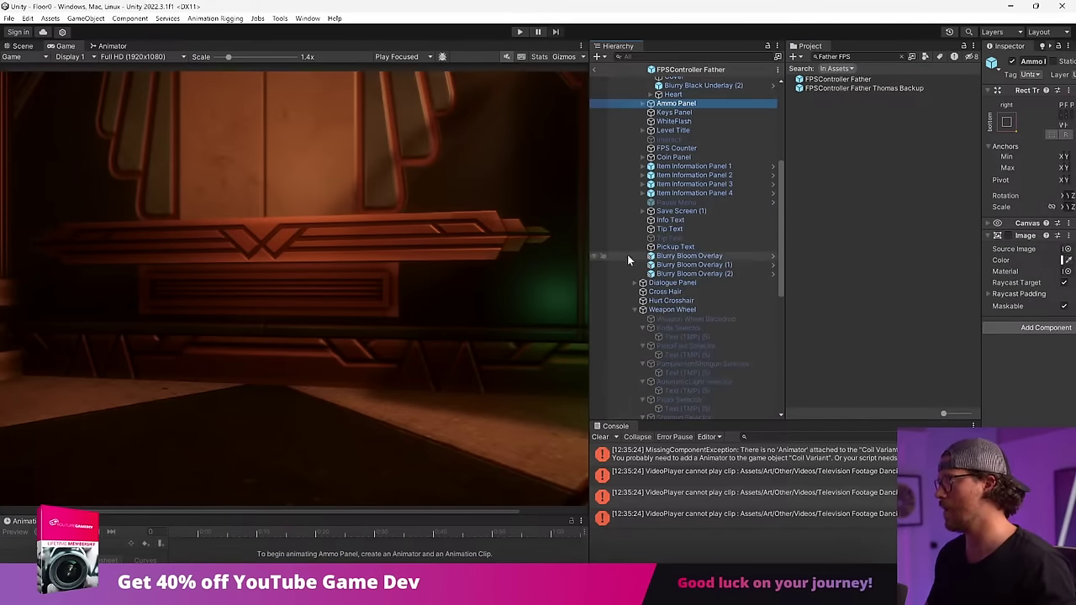
scroll(673, 286, "down", 3)
left_click(706, 239)
Open the nested Canvas prefab and expand its Weapon Wheel object to list the weapon selectors.
scroll(716, 250, "up", 10)
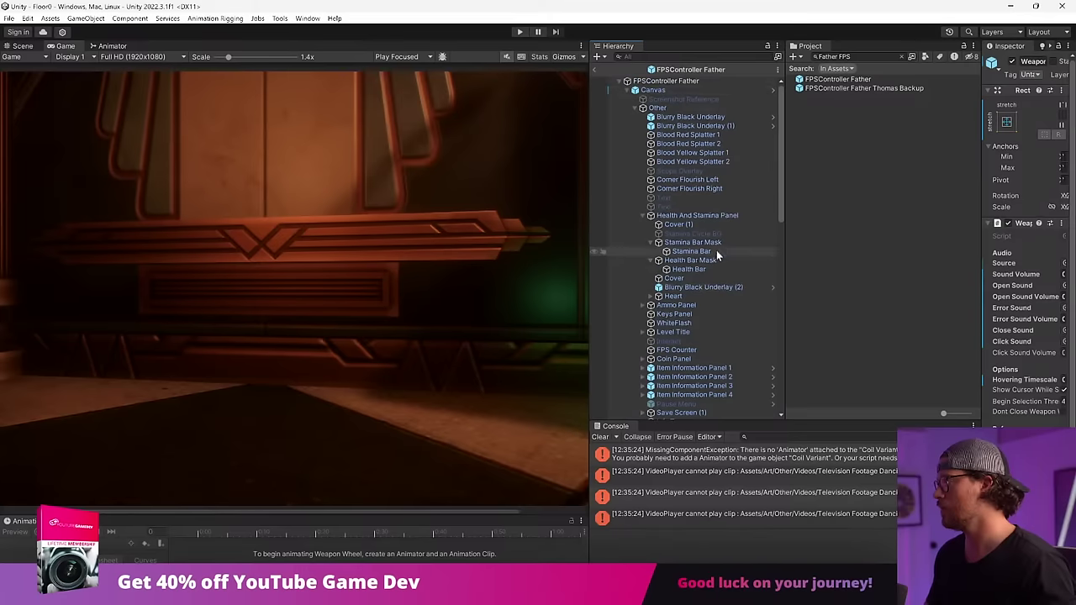
scroll(753, 160, "down", 5)
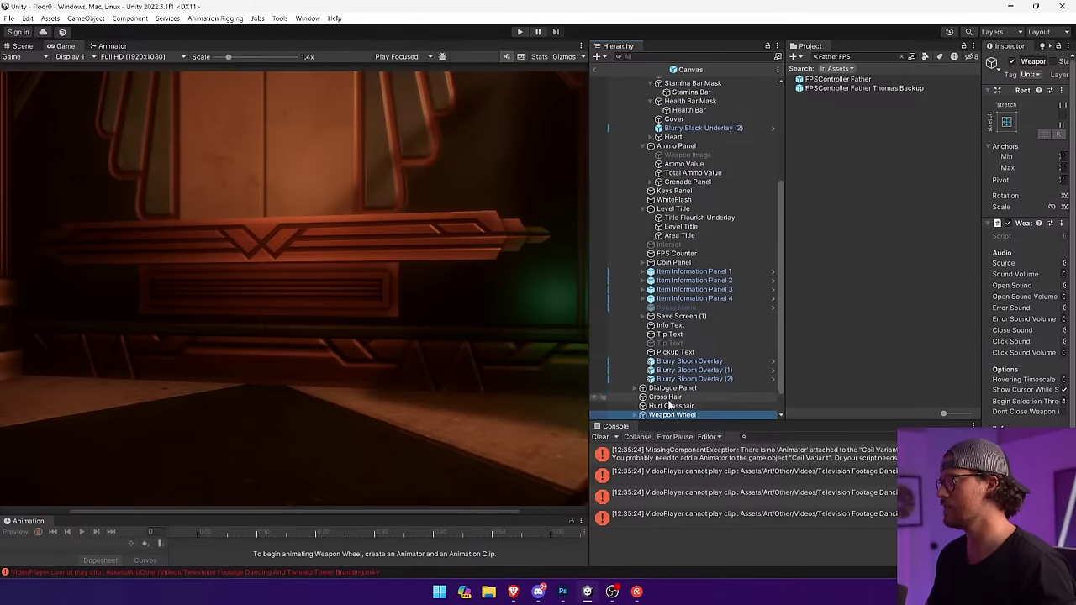
left_click(643, 414)
scroll(715, 373, "down", 4)
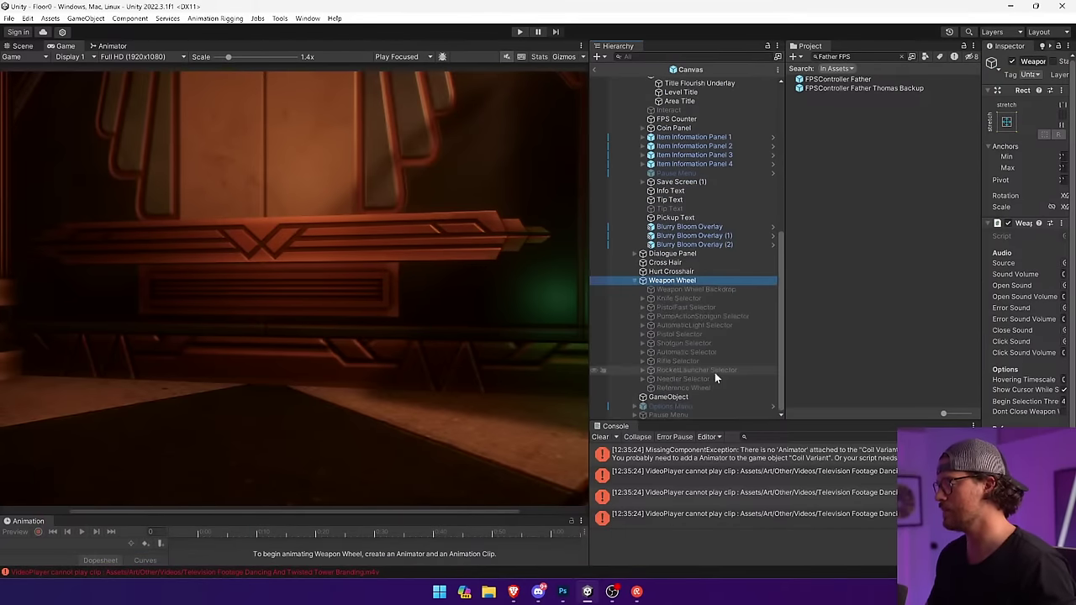
Select every Weapon Wheel child from the Backdrop through Reference Wheel and activate them in the scene view.
left_click(26, 46)
scroll(226, 231, "down", 10)
scroll(361, 244, "down", 8)
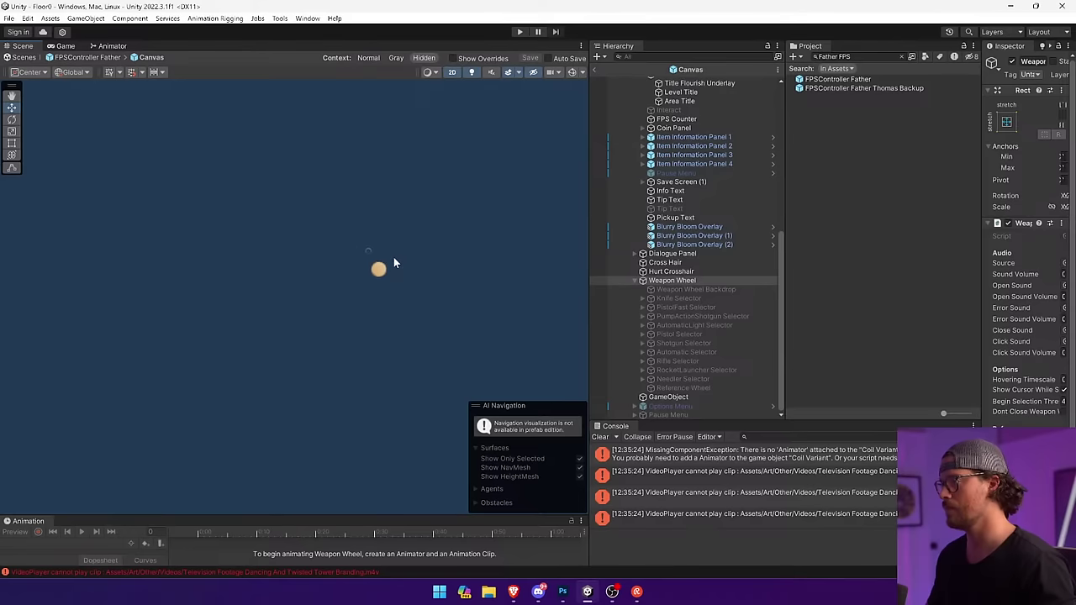
scroll(394, 263, "down", 6)
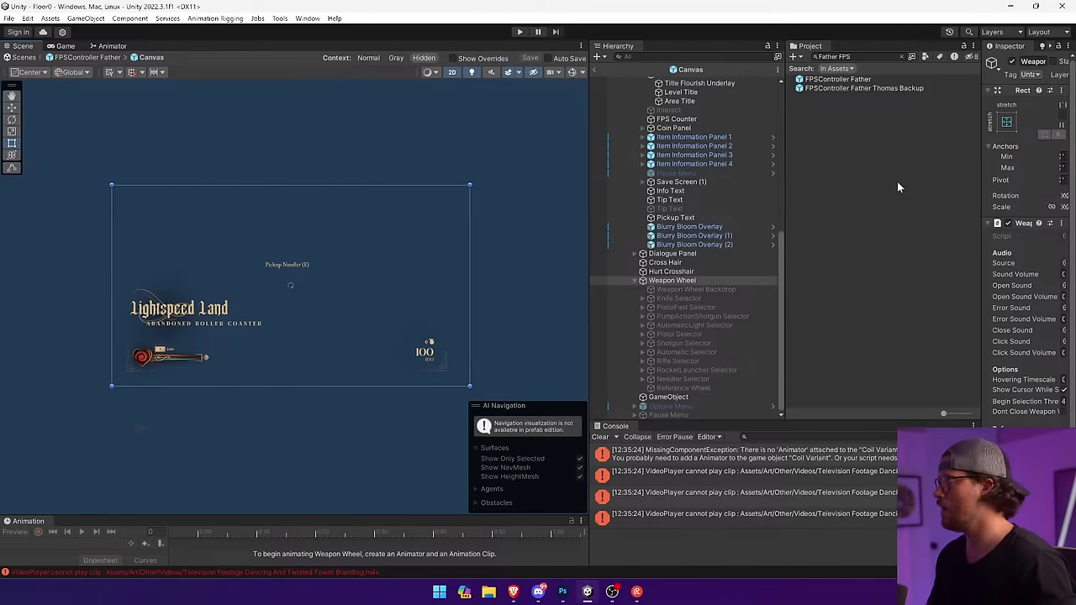
left_click(654, 290)
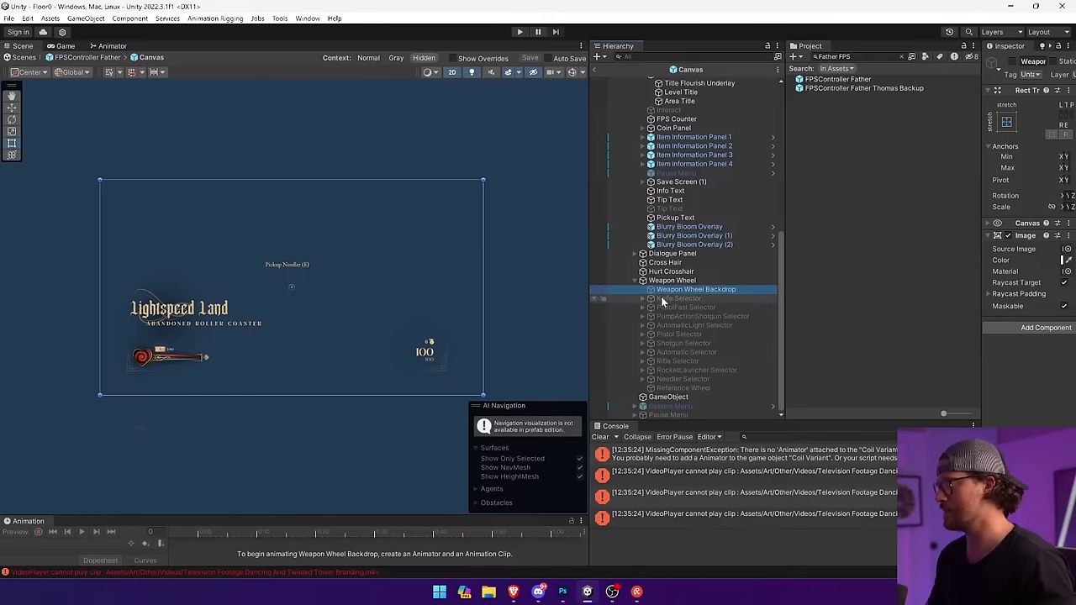
left_click(680, 387, "shift")
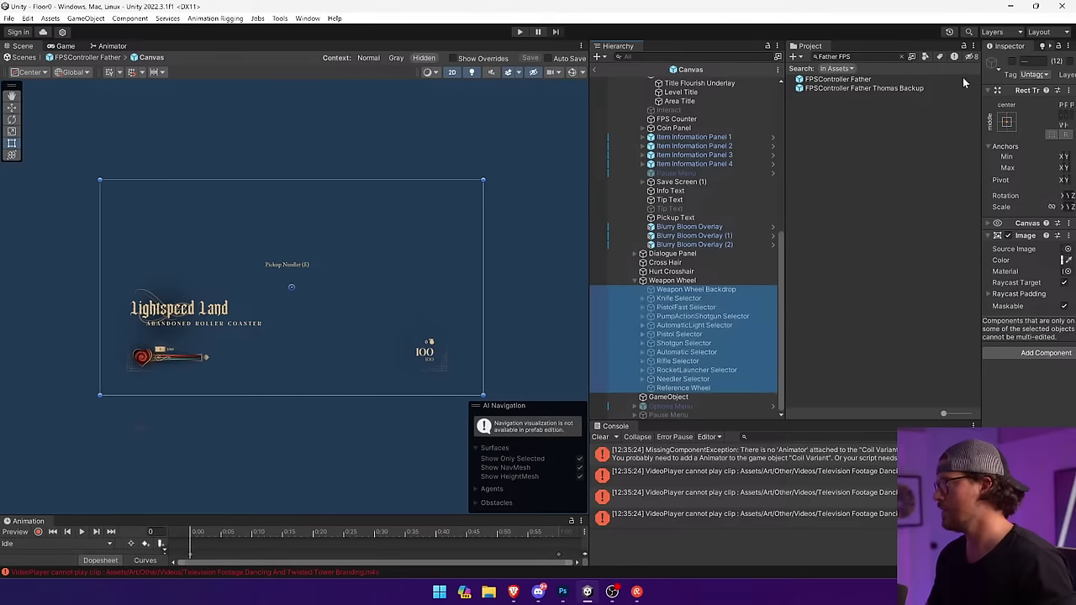
left_click(1015, 65)
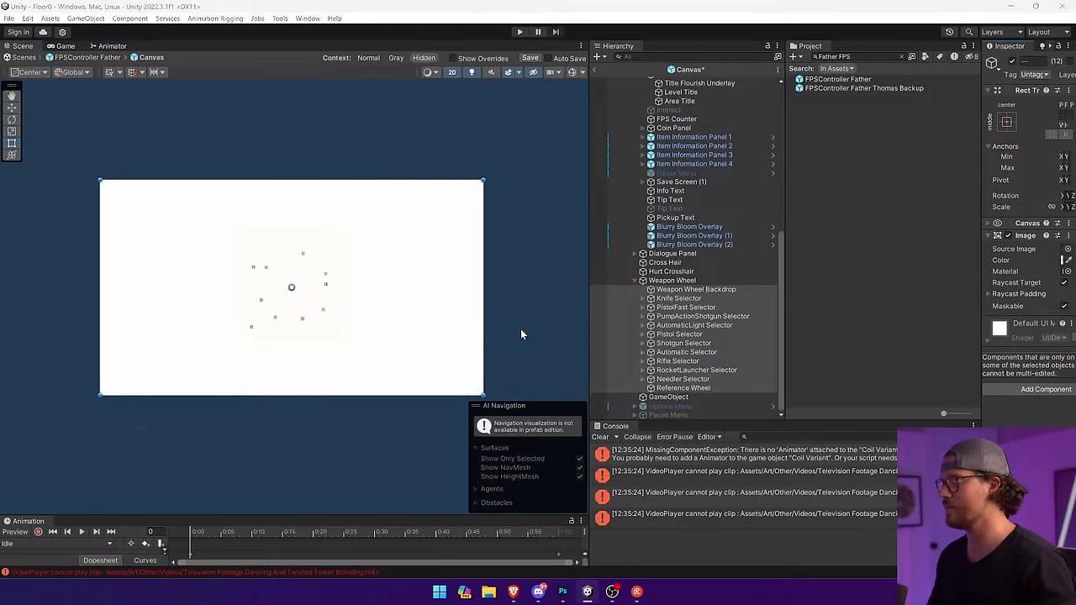
Switch to Photoshop, check the card layers by toggling their visibility, and show the old weapon wheel beneath the fanned cards.
key("alt+Tab")
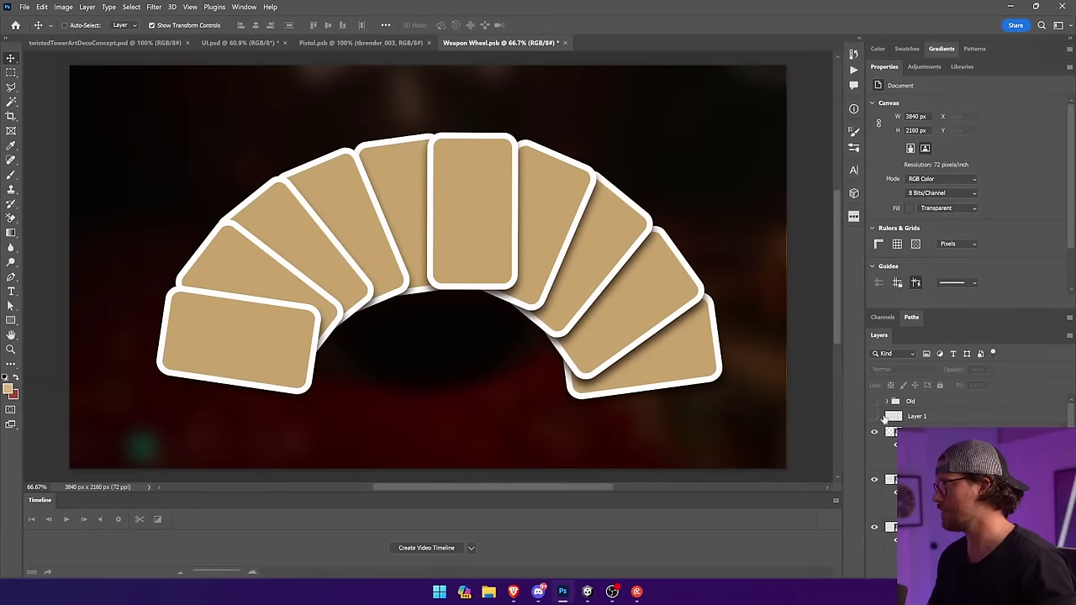
left_click(917, 433)
left_click(875, 433)
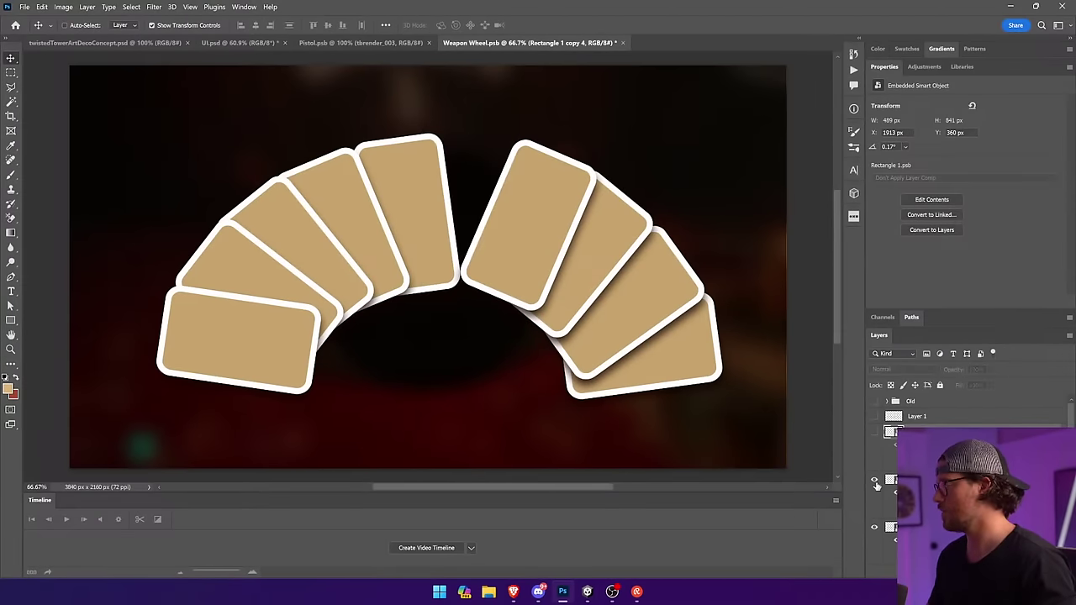
left_click(876, 481)
left_click(875, 481)
left_click(874, 444)
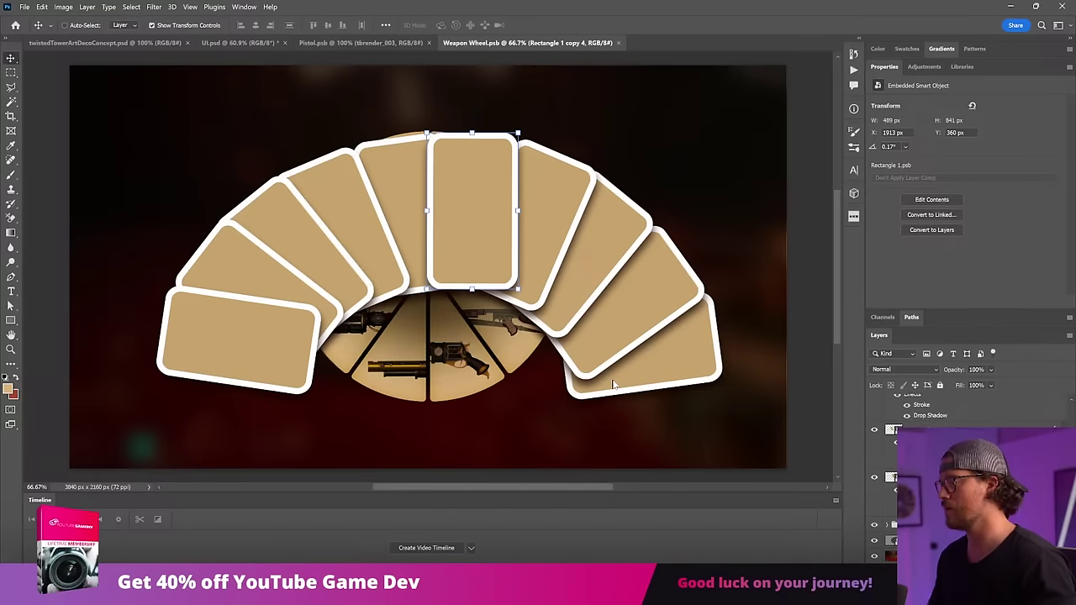
Return to Unity, check the individual weapon selectors' properties in a wider inspector, and close the editor, discarding the prefab changes.
key("alt+Tab")
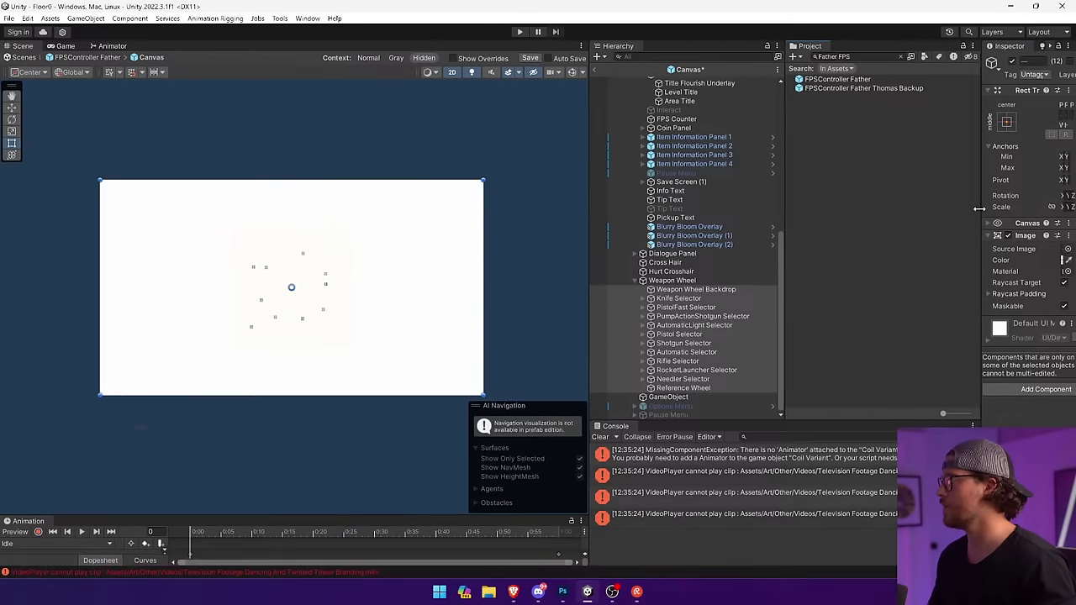
left_click_drag(982, 211, 895, 217)
left_click(668, 300)
left_click(674, 317)
left_click(683, 345)
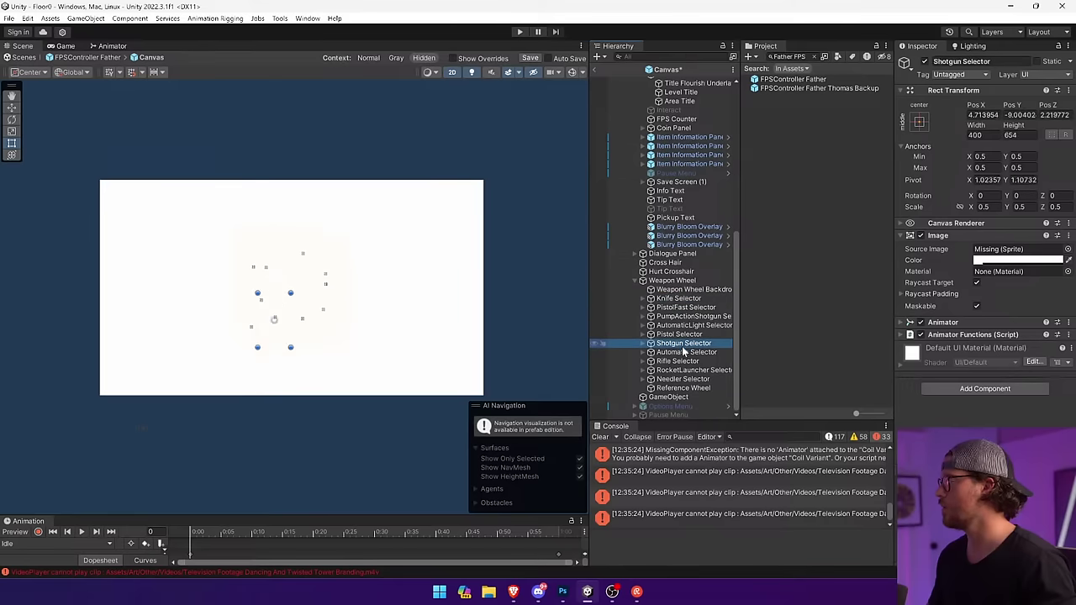
left_click(688, 362)
left_click(1069, 6)
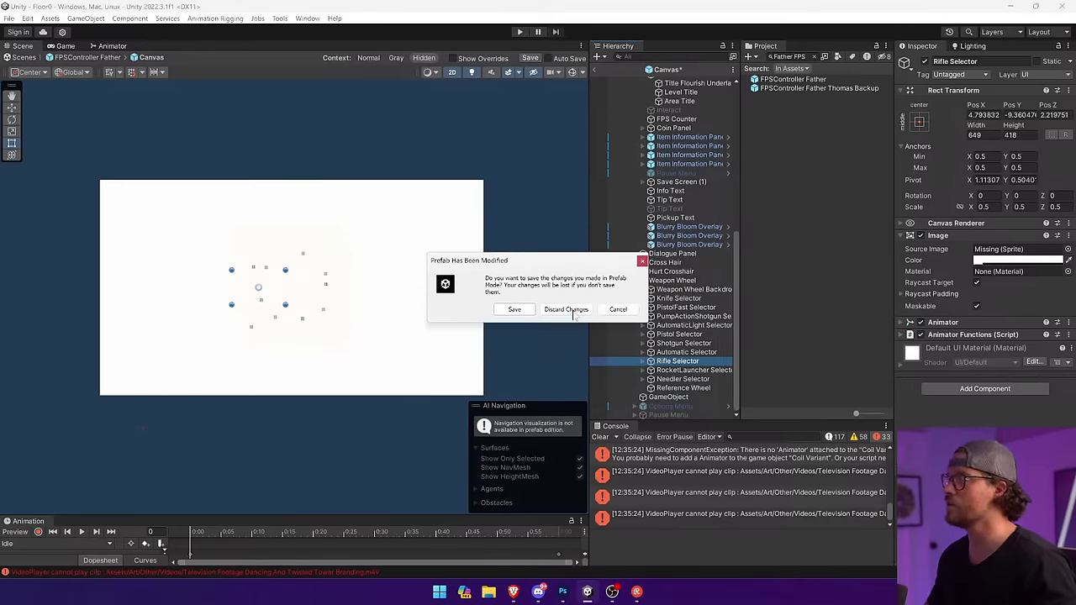
left_click(560, 310)
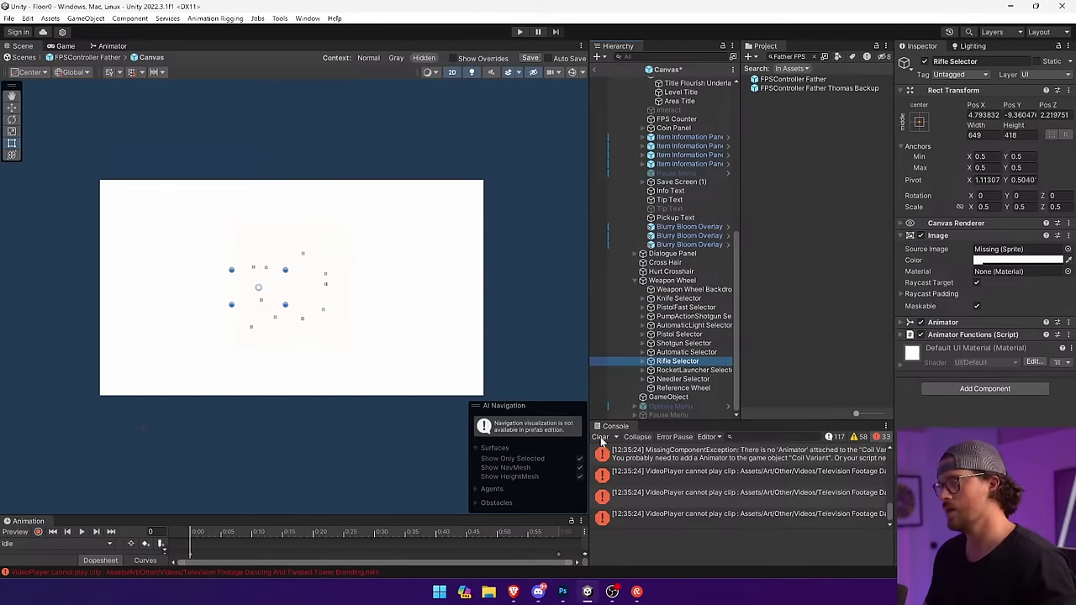
Capture a screenshot of the card-fan canvas and paste it into a new 2537 x 1426 px Photoshop document.
key("super+shift+s")
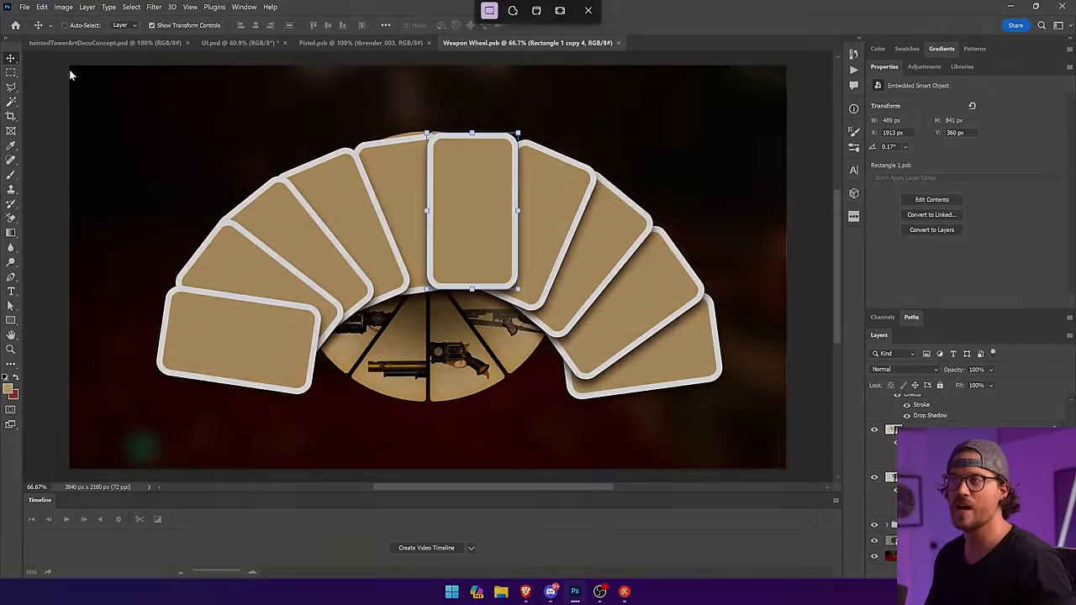
left_click_drag(73, 68, 785, 472)
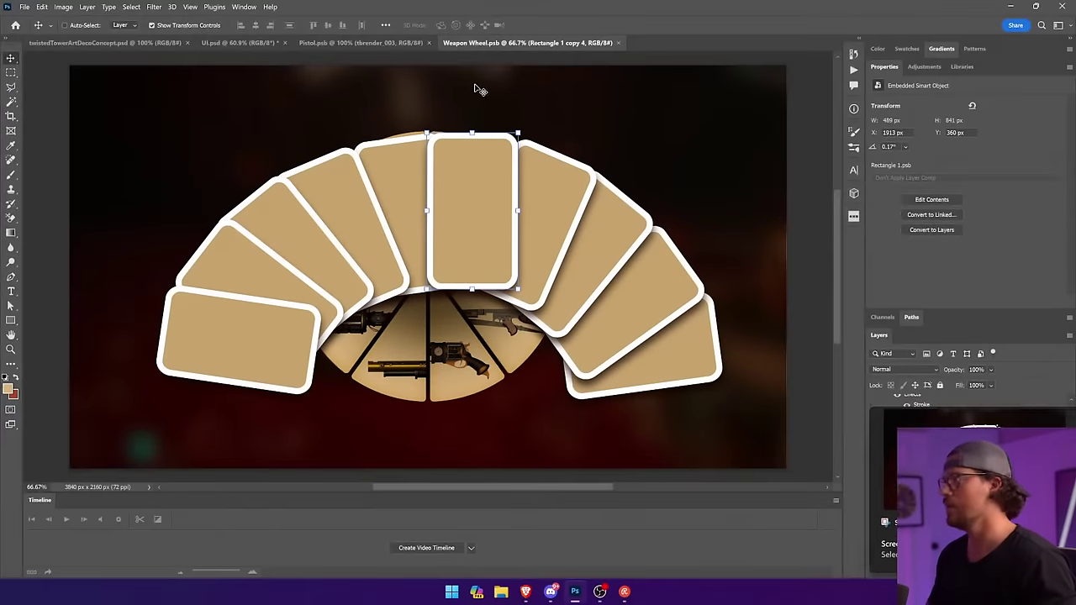
left_click(25, 7)
left_click(43, 24)
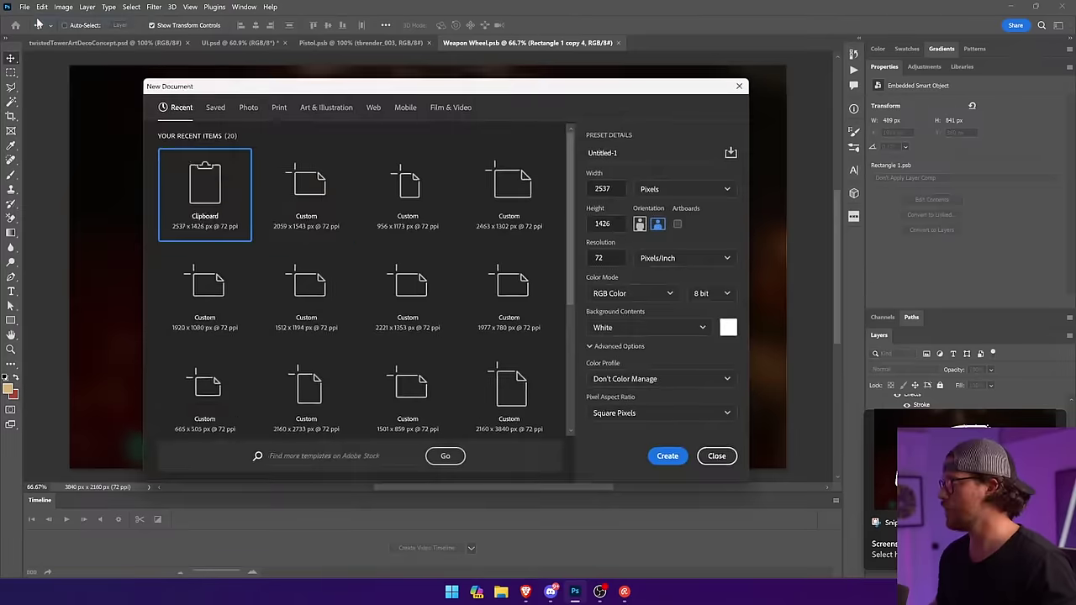
left_click(665, 454)
key("ctrl+v")
left_click(815, 187)
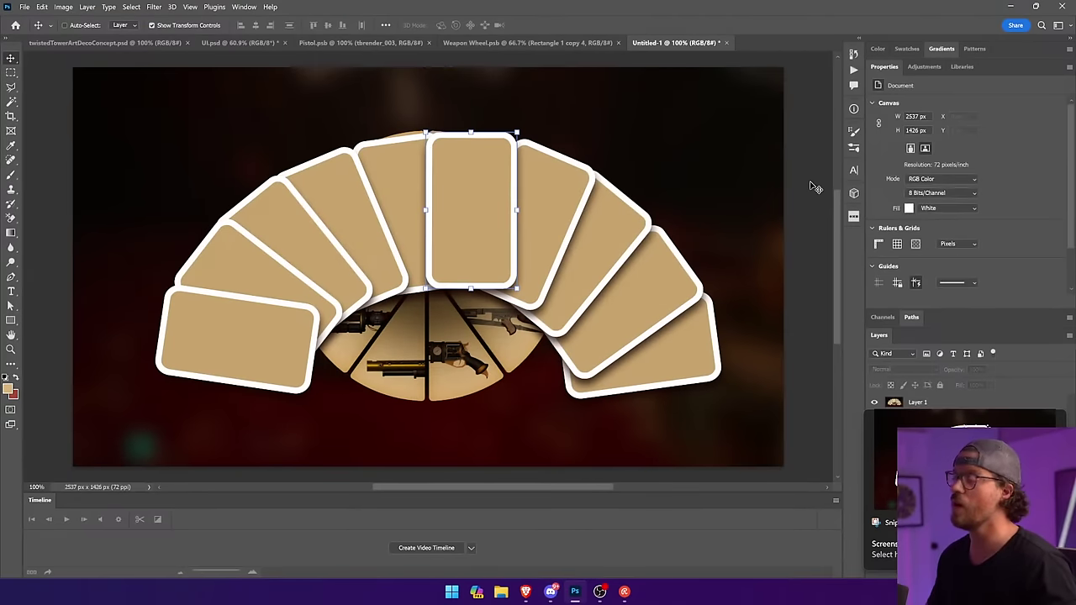
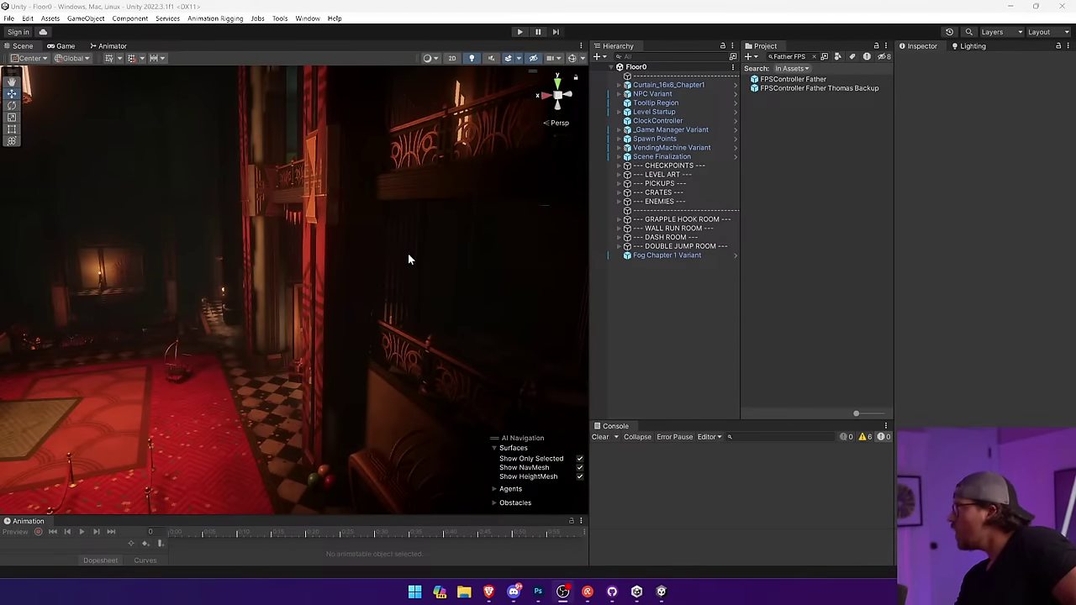
Run the Floor0 scene in Unity, try the current weapon wheel by choosing another weapon, and stop the game.
left_click(518, 32)
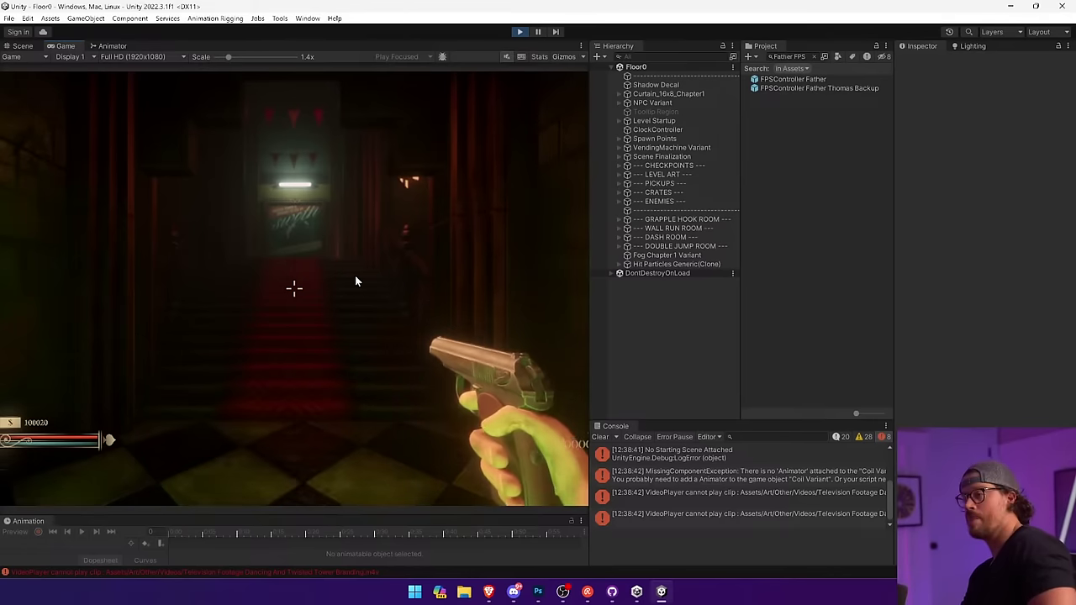
key("Tab")
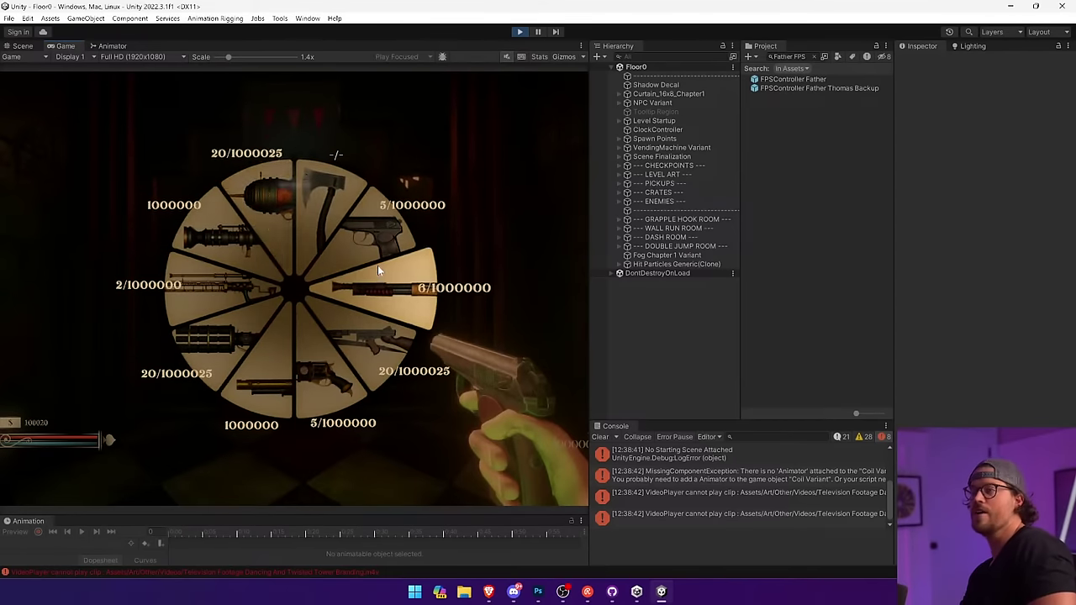
left_click(244, 306)
key("Tab")
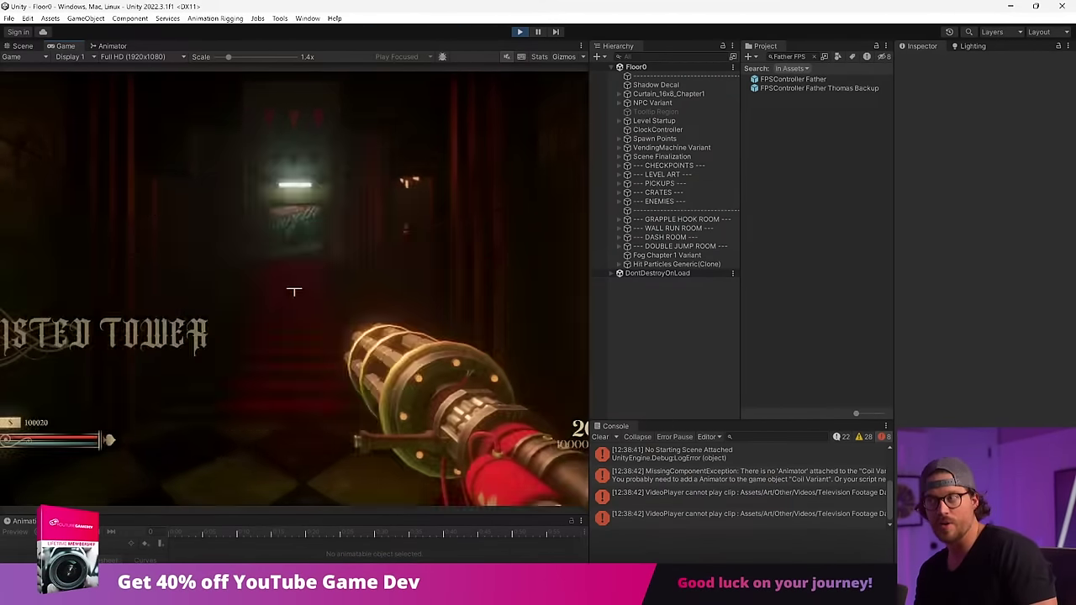
key("Tab")
key("Tab")
key("q")
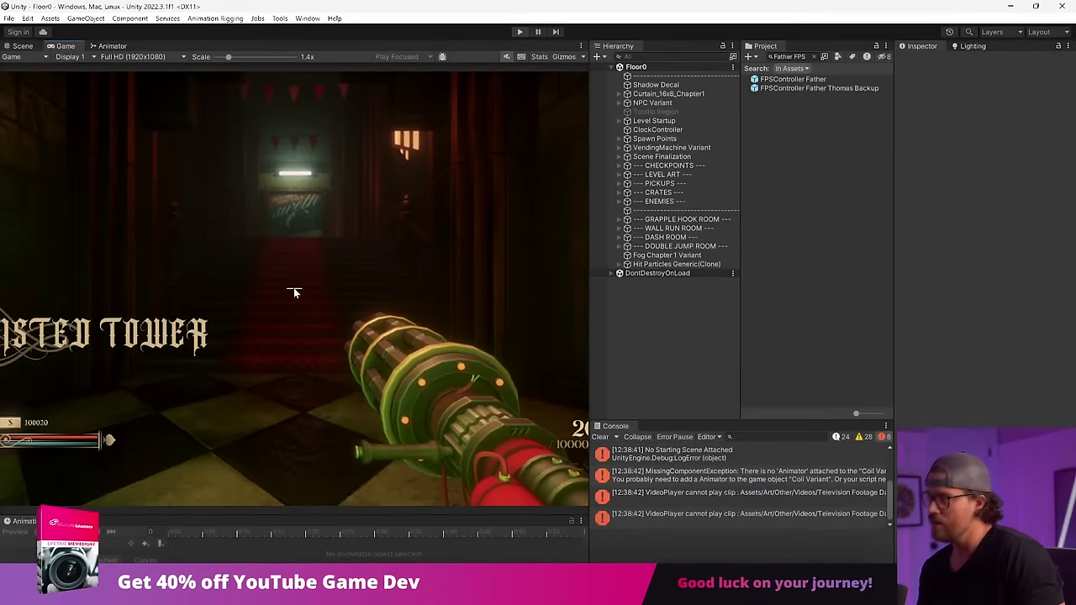
key("ctrl+p")
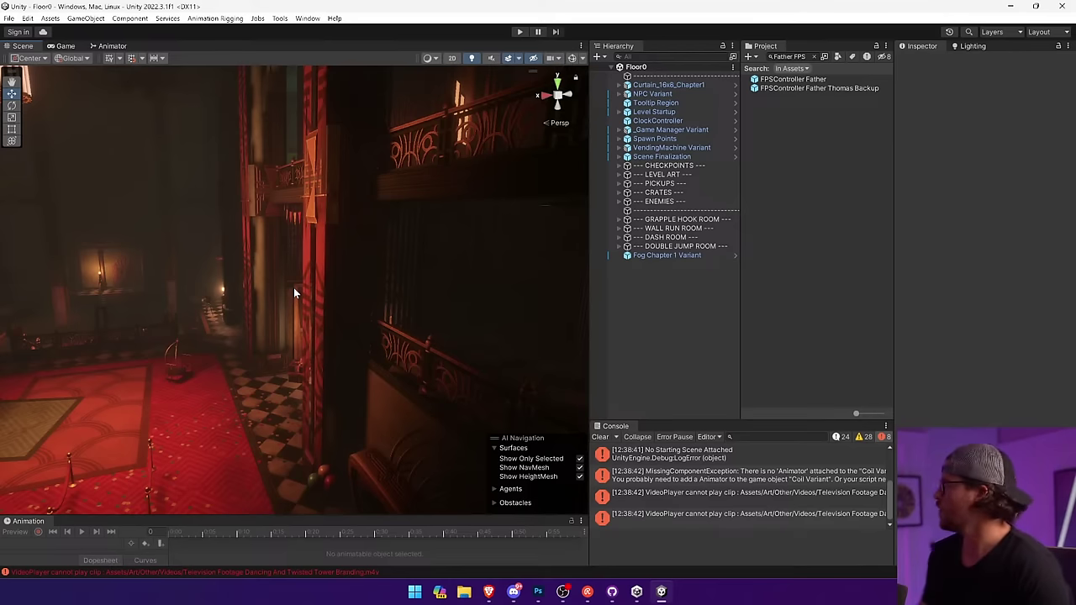
Switch to Photoshop and compare the card-fan mockup in Untitled-1 with the weapon icons in UI.psd.
mouse_move(488, 592)
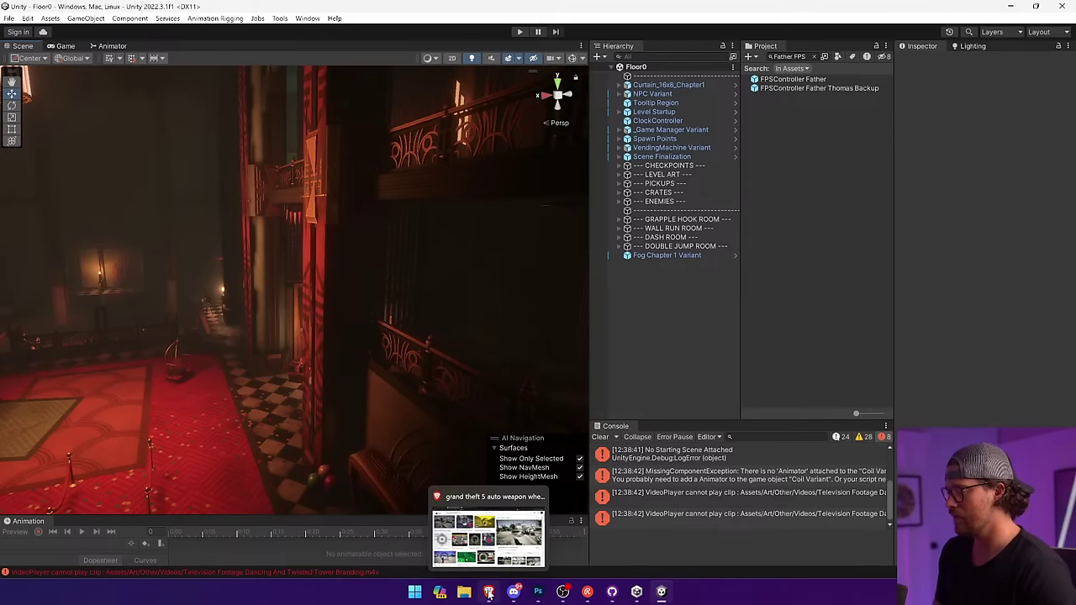
left_click(538, 592)
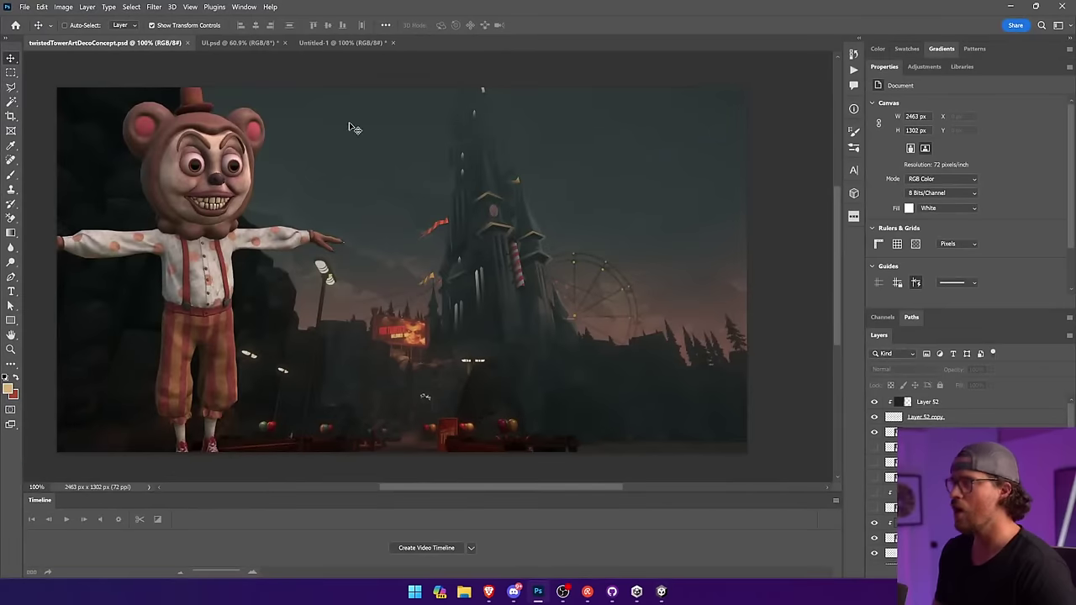
left_click(339, 43)
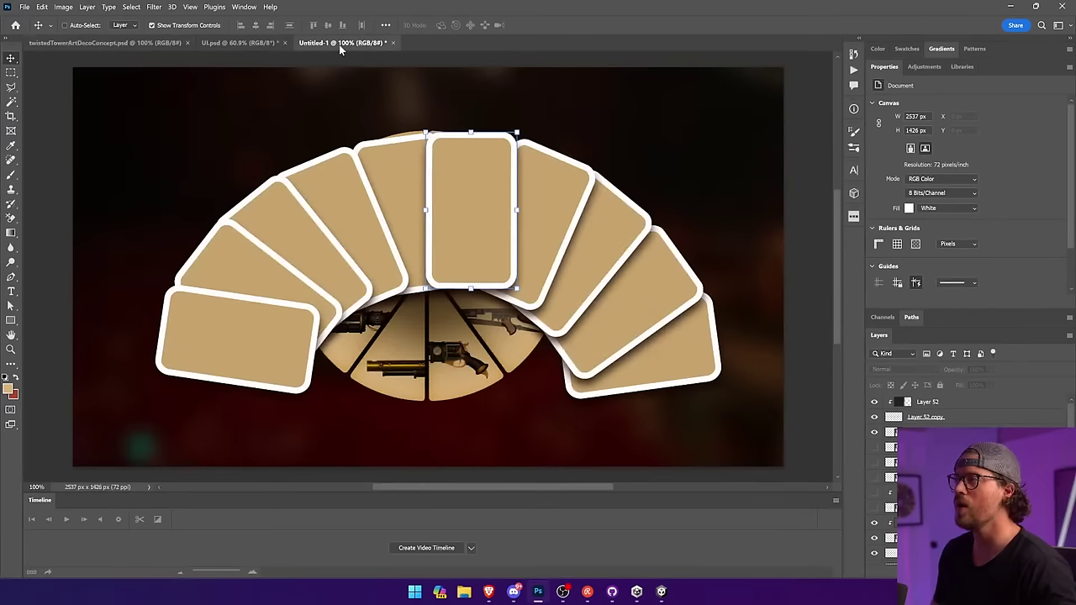
left_click(691, 273)
left_click(528, 218)
left_click(238, 43)
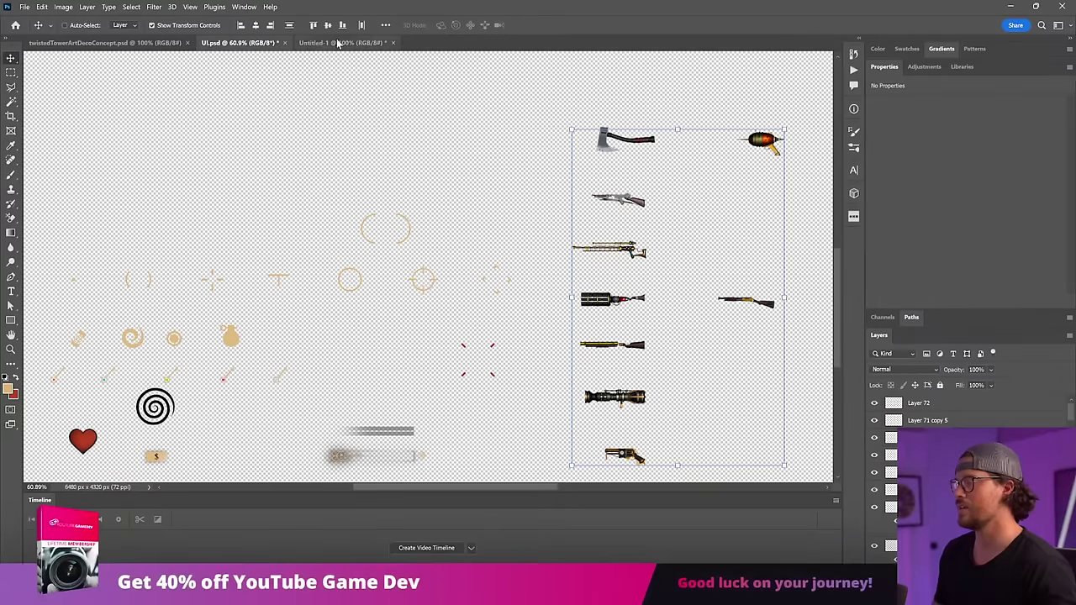
left_click(339, 44)
Switch to Unity, open the FPSController Father prefab's nested Canvas, and expand its Weapon Wheel object.
key("alt+Tab")
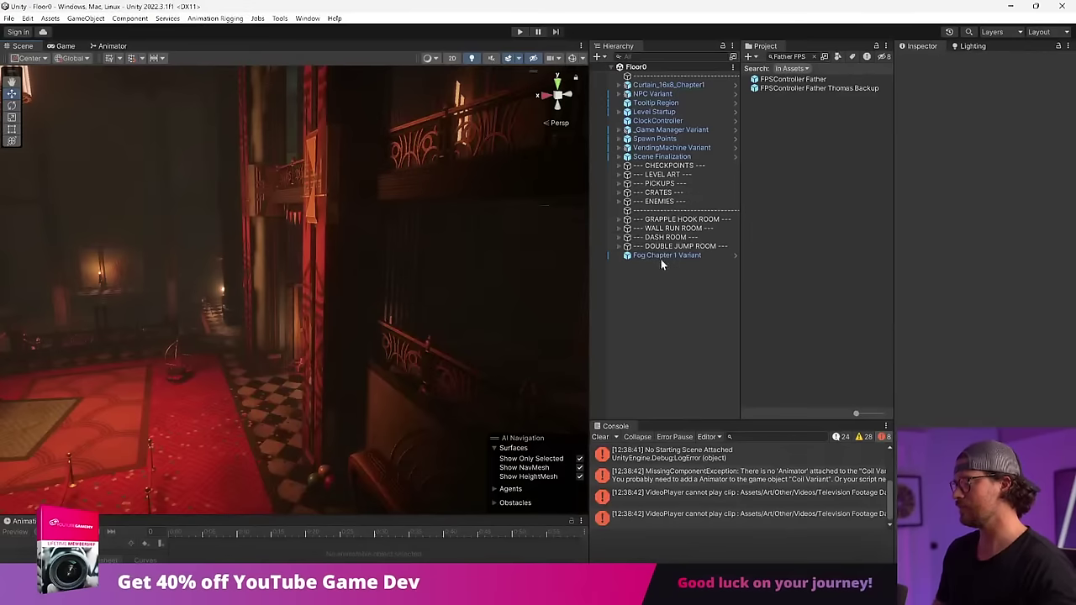
left_click(806, 80)
double_click(801, 80)
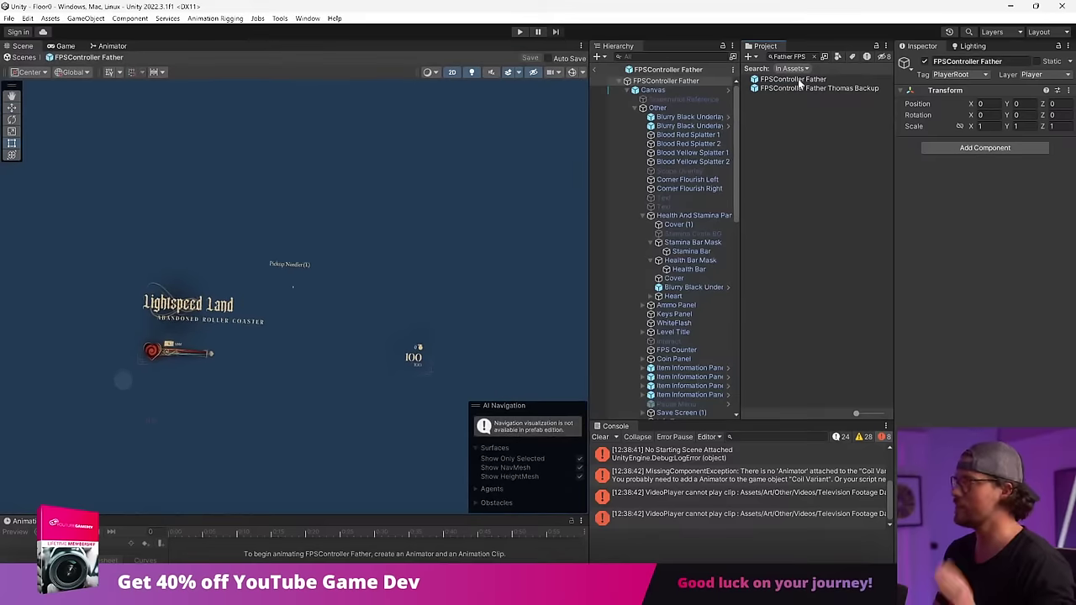
left_click(728, 90)
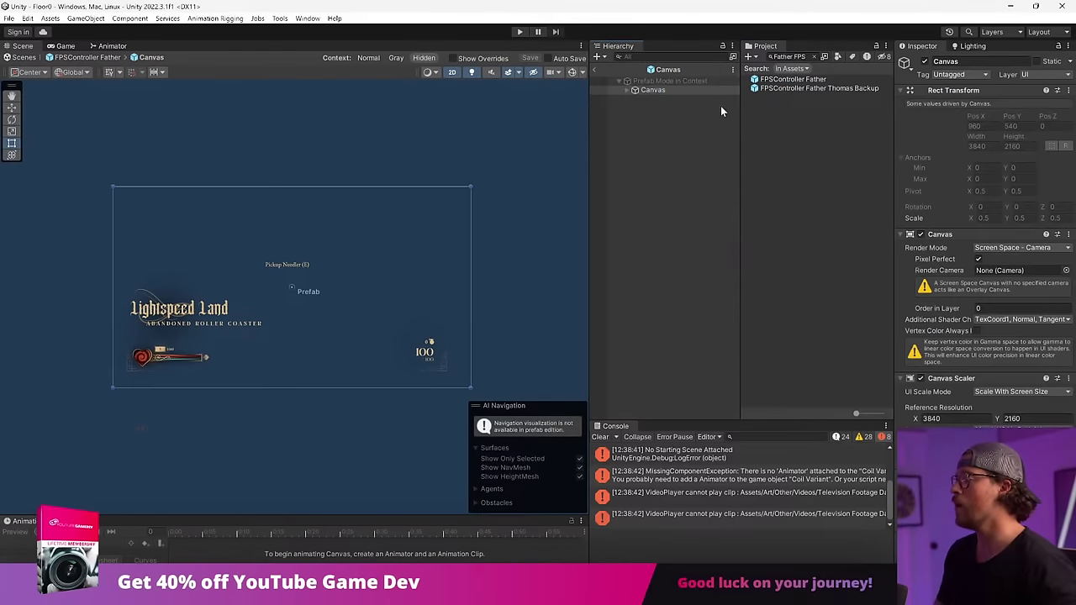
left_click(628, 90)
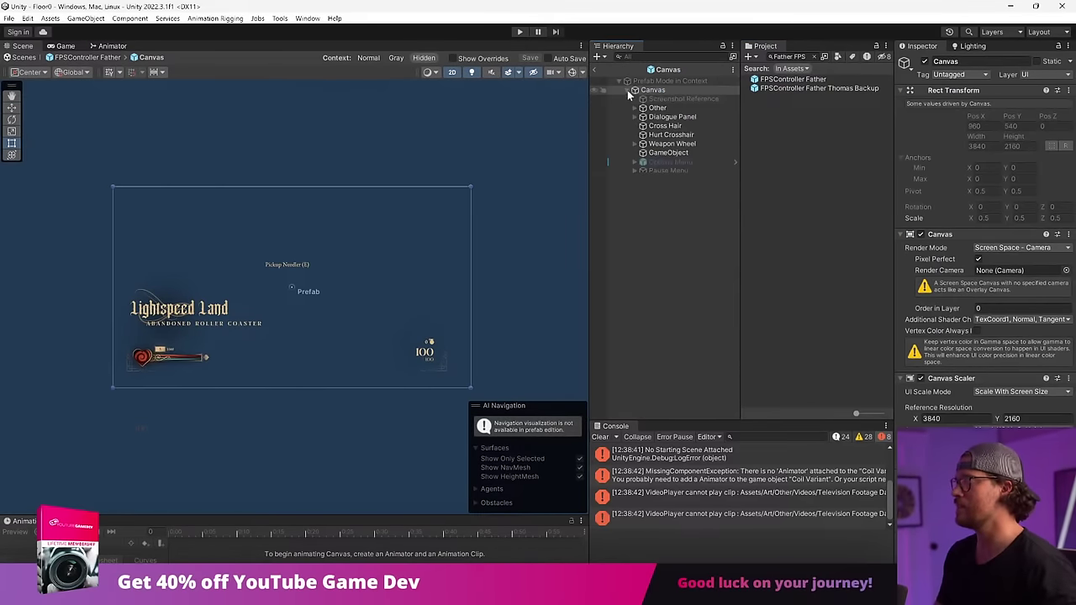
left_click(635, 144)
Activate all Weapon Wheel children from Weapon Wheel Backdrop through Reference Wheel.
left_click(694, 152)
left_click(714, 250, "shift")
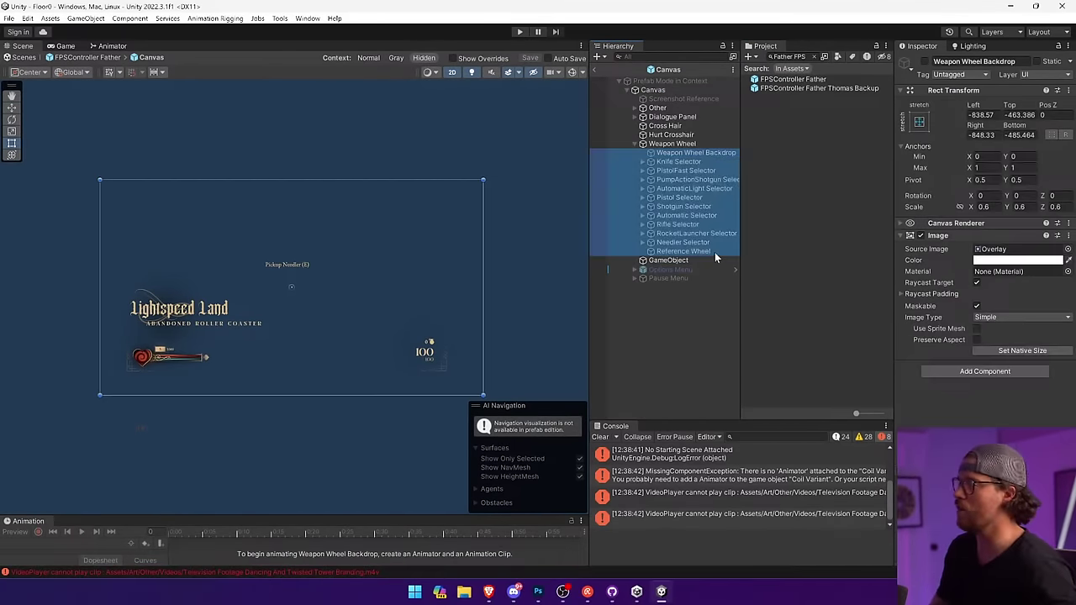
left_click(925, 61)
Deactivate the Reference Wheel object so it no longer covers the weapon selectors.
scroll(431, 281, "up", 5)
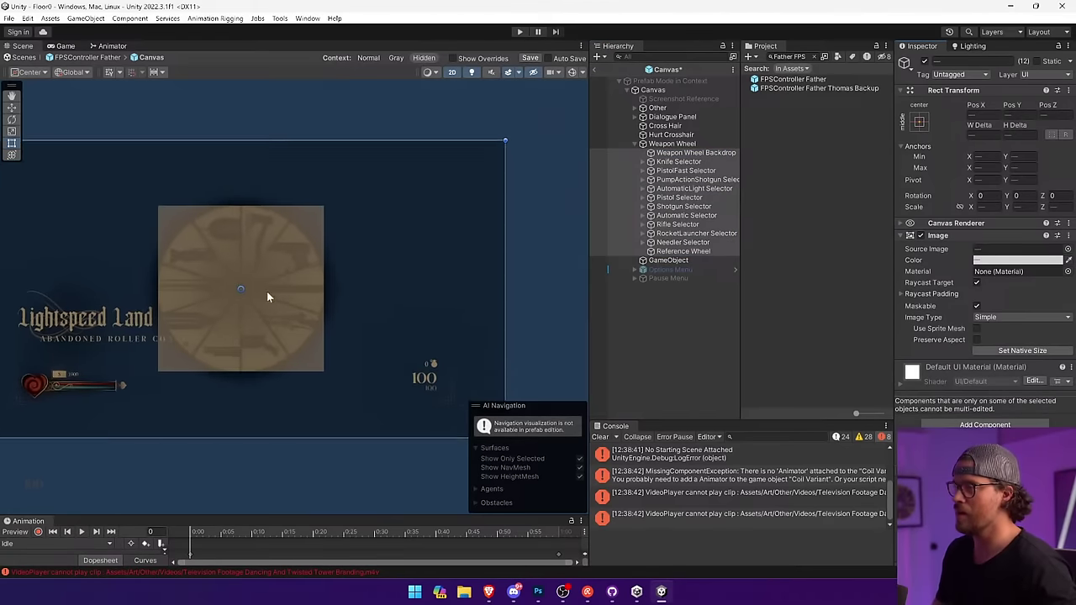
left_click_drag(267, 291, 350, 263)
scroll(349, 264, "down", 2)
left_click(601, 250)
left_click(926, 62)
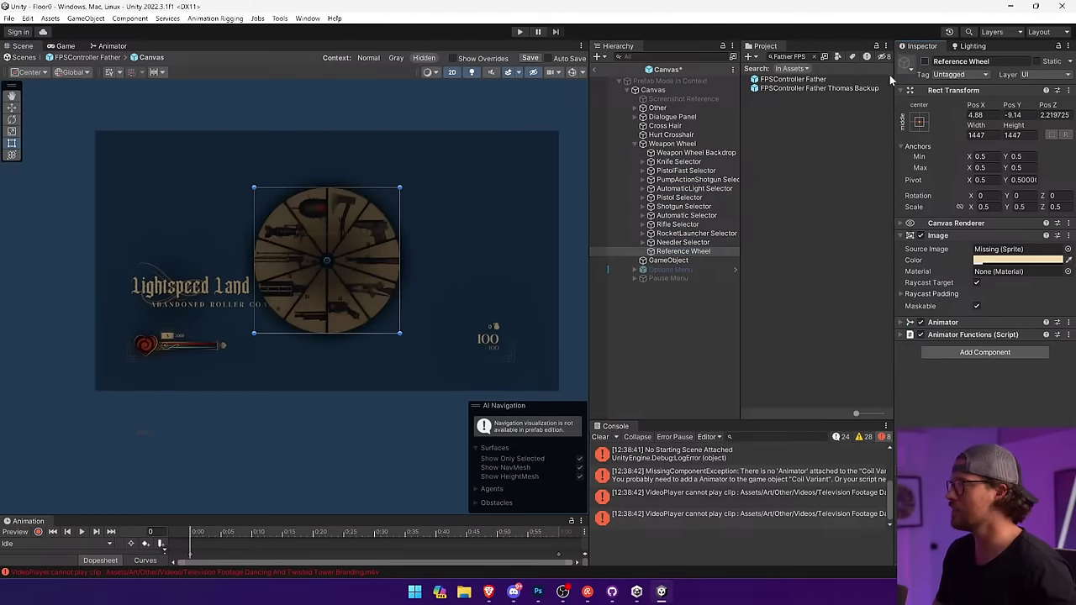
Move the Rifle Selector out of the weapon wheel to about X -395, Y -158.
scroll(452, 299, "up", 2)
left_click(727, 154)
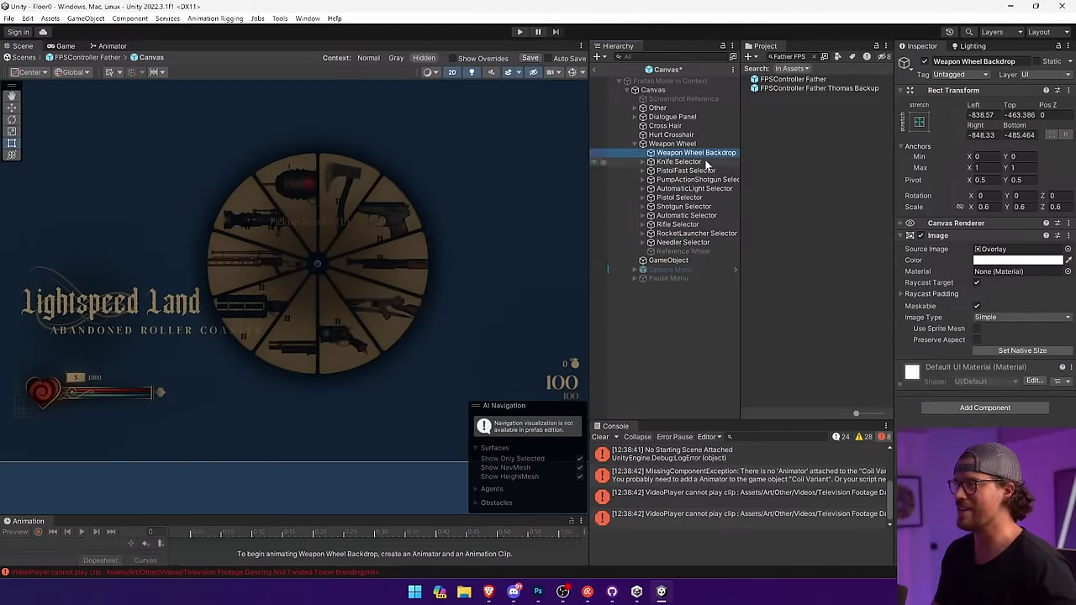
left_click(705, 162)
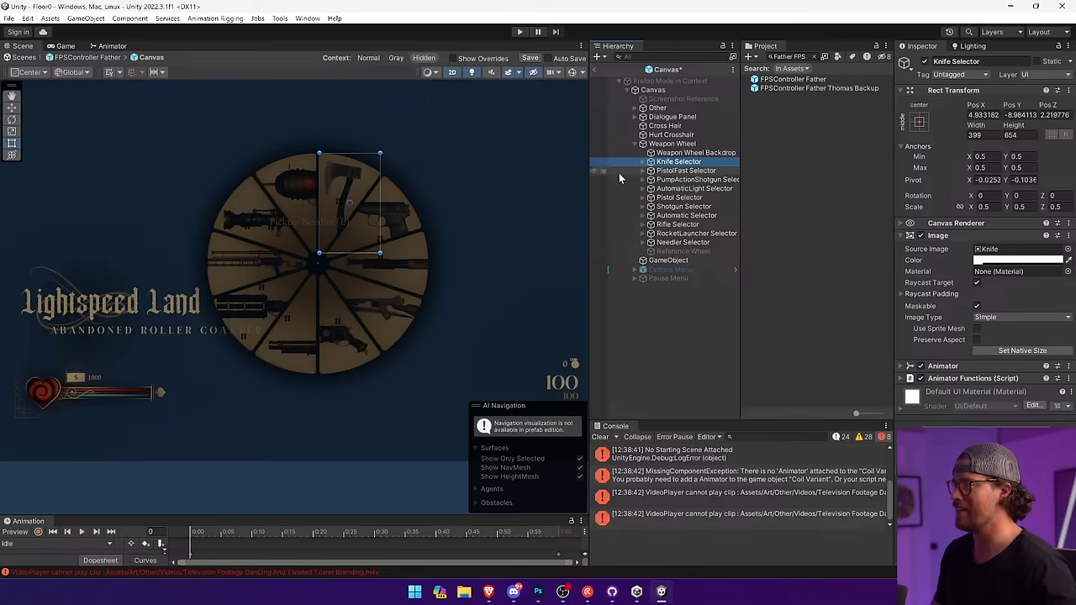
left_click(677, 225)
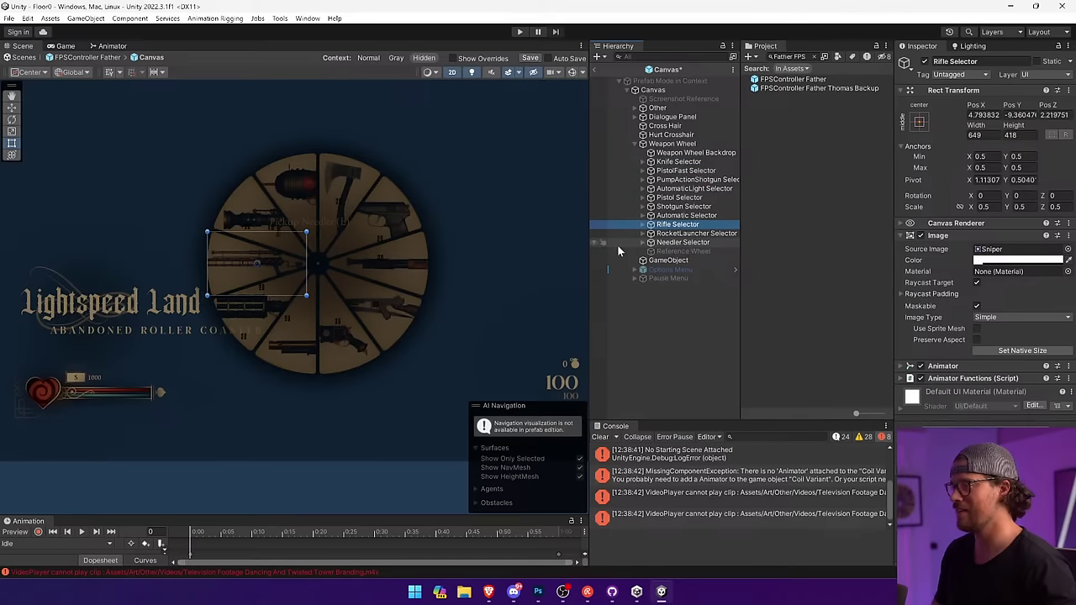
left_click_drag(261, 263, 145, 303)
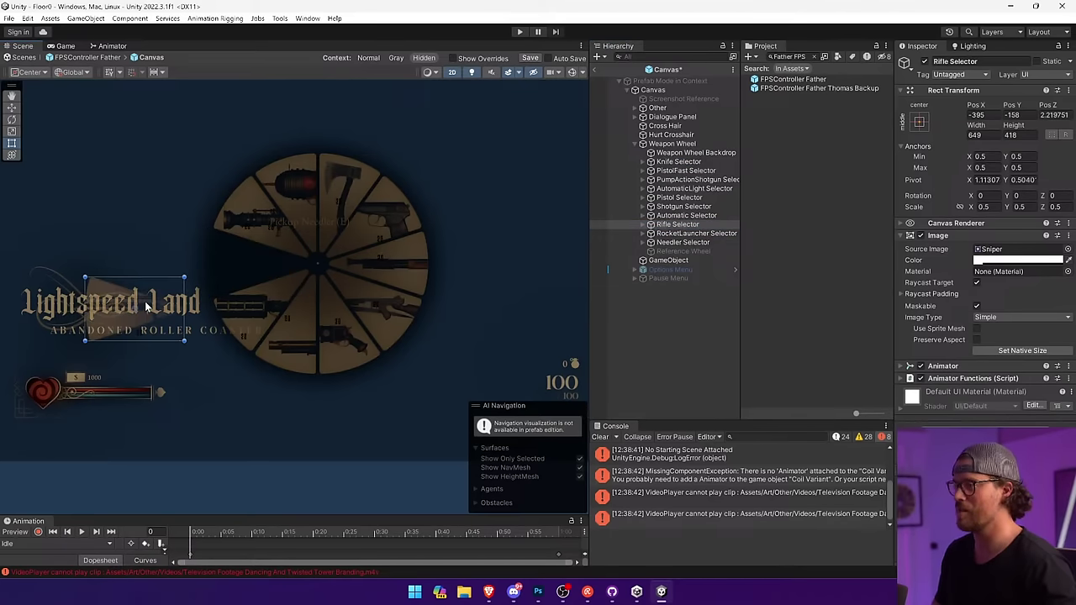
left_click(661, 216)
left_click_drag(416, 257, 346, 239)
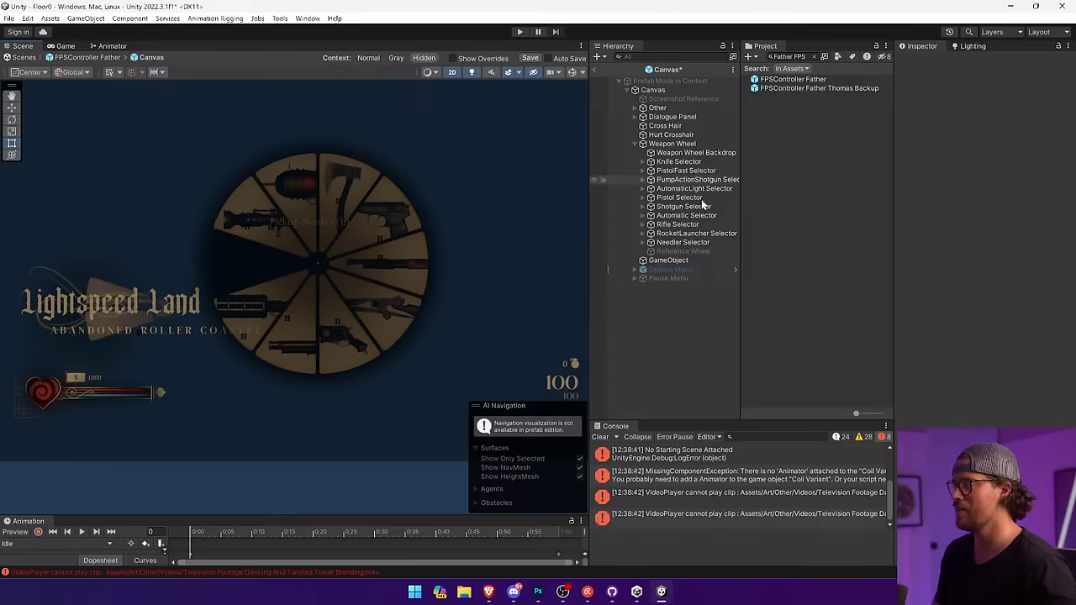
left_click(344, 334)
left_click_drag(344, 334, 237, 280)
key("ctrl+z")
Raise the Knife Selector above the wheel, and move the PistolFast Selector to about X 164, Y 104 with a Z rotation of about 23.
left_click(636, 163)
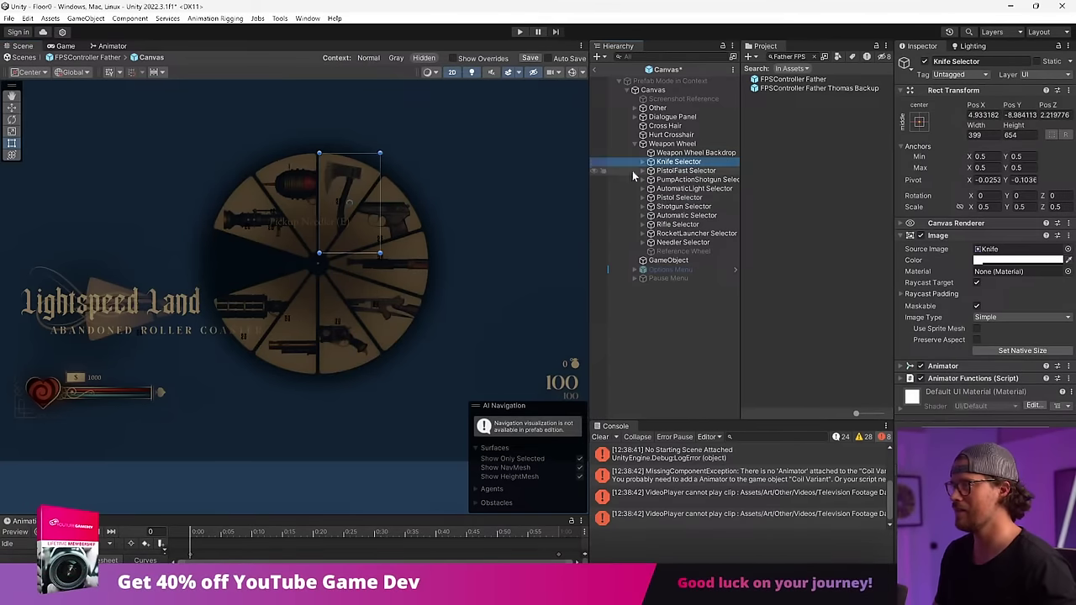
left_click_drag(340, 178, 342, 135)
left_click(654, 172)
left_click_drag(380, 218, 389, 169)
left_click_drag(439, 120, 416, 147)
left_click(82, 532)
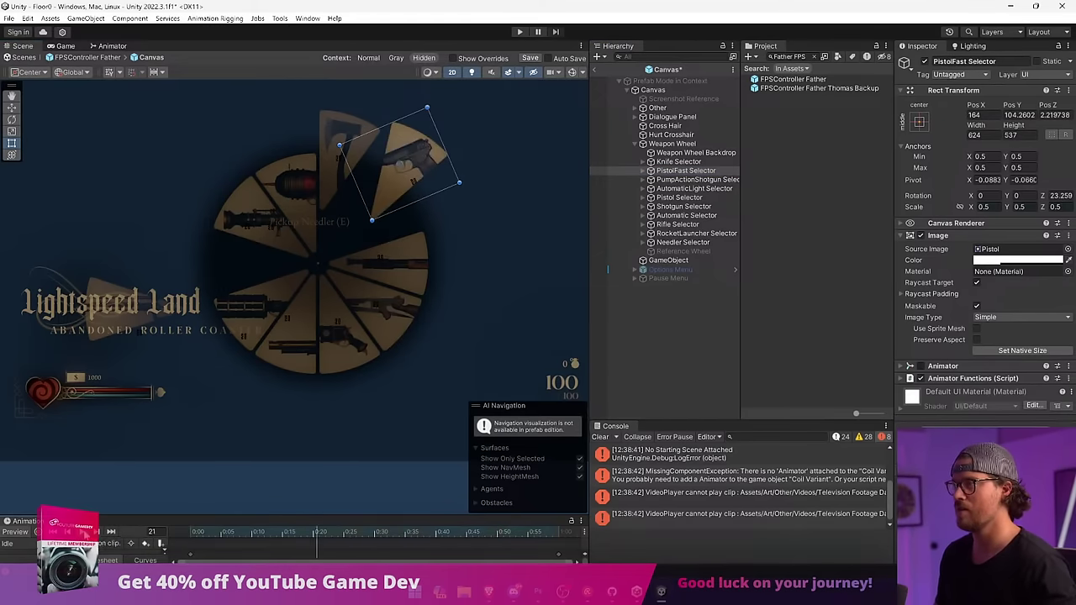
left_click(81, 533)
Move the PumpActionShotgun Selector outward beside the PistolFast Selector and rotate it counterclockwise to continue the fan.
left_click(707, 179)
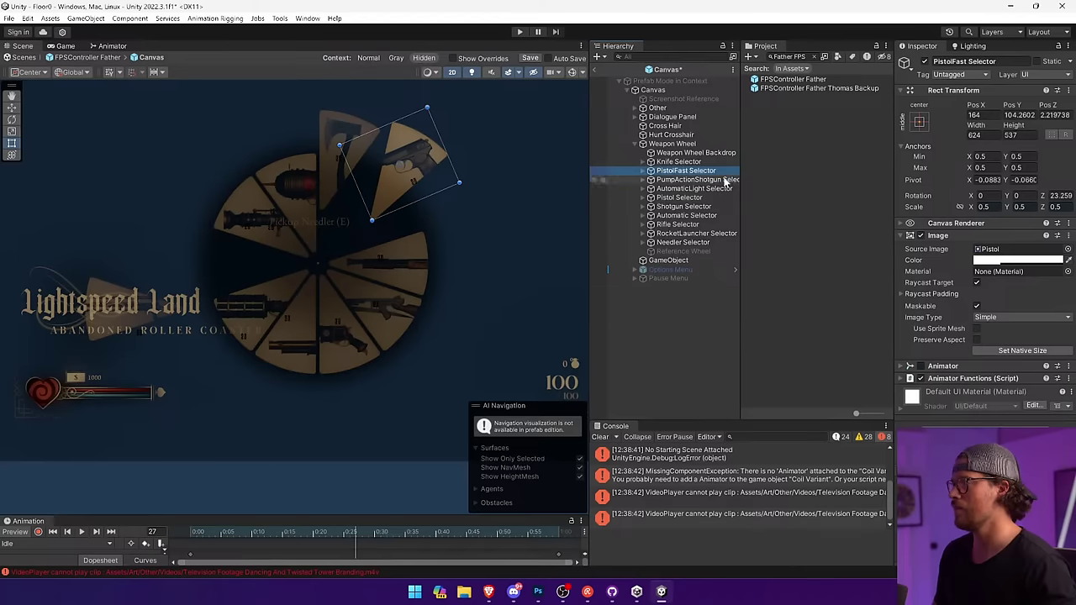
left_click_drag(387, 243, 481, 212)
left_click_drag(520, 168, 451, 188)
Place the AutomaticLight Selector below the pump shotgun in the fan at about X 353, Y 21, rotated about 38 degrees on Z.
left_click(695, 189)
left_click_drag(333, 334, 428, 286)
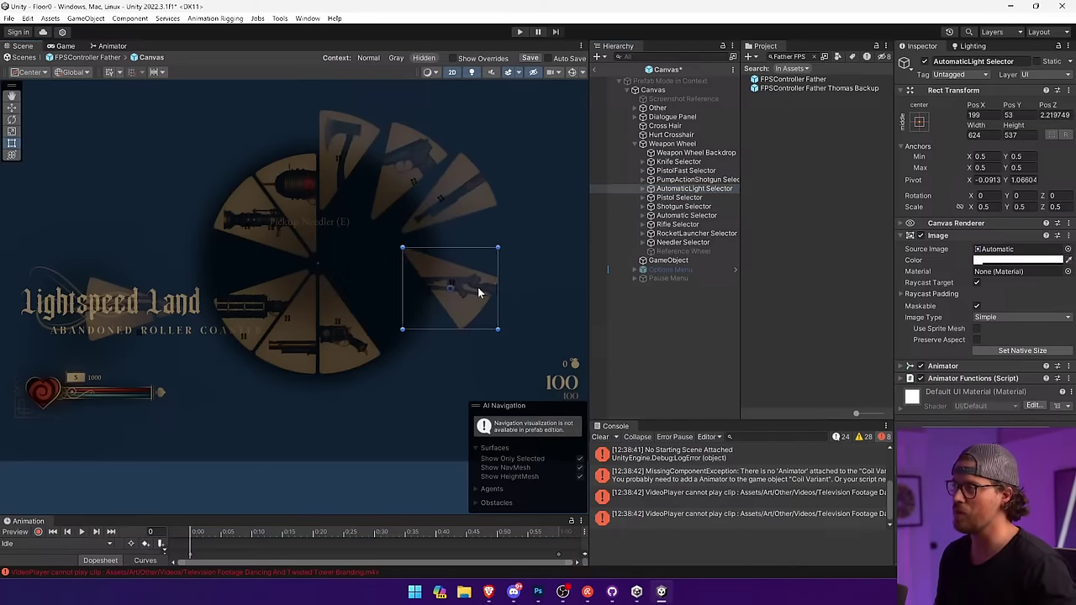
left_click_drag(509, 240, 511, 209)
left_click_drag(499, 259, 495, 266)
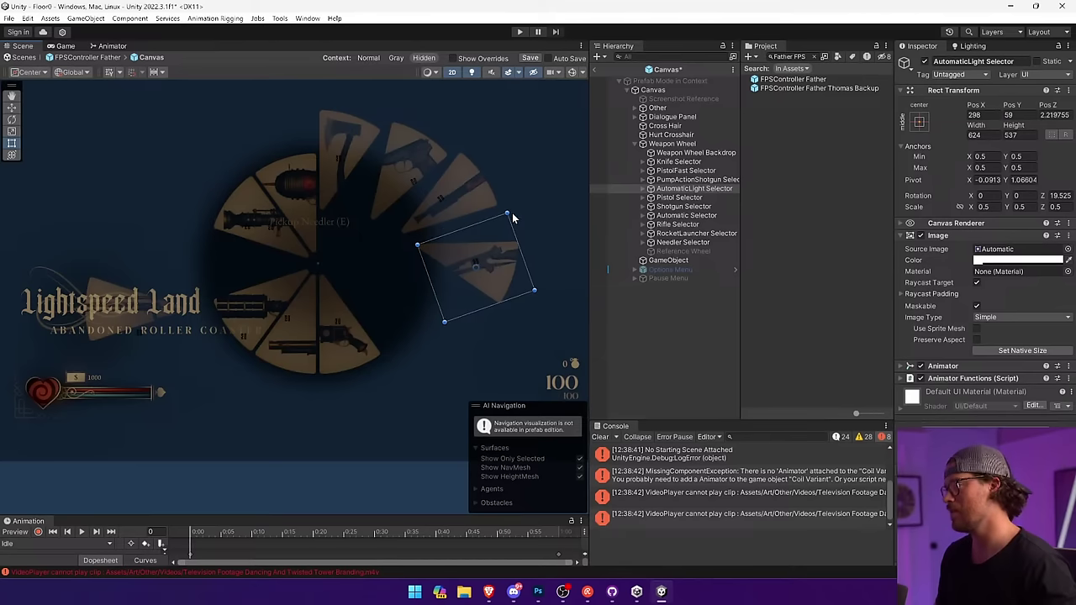
left_click_drag(509, 207, 490, 200)
left_click_drag(476, 257, 503, 243)
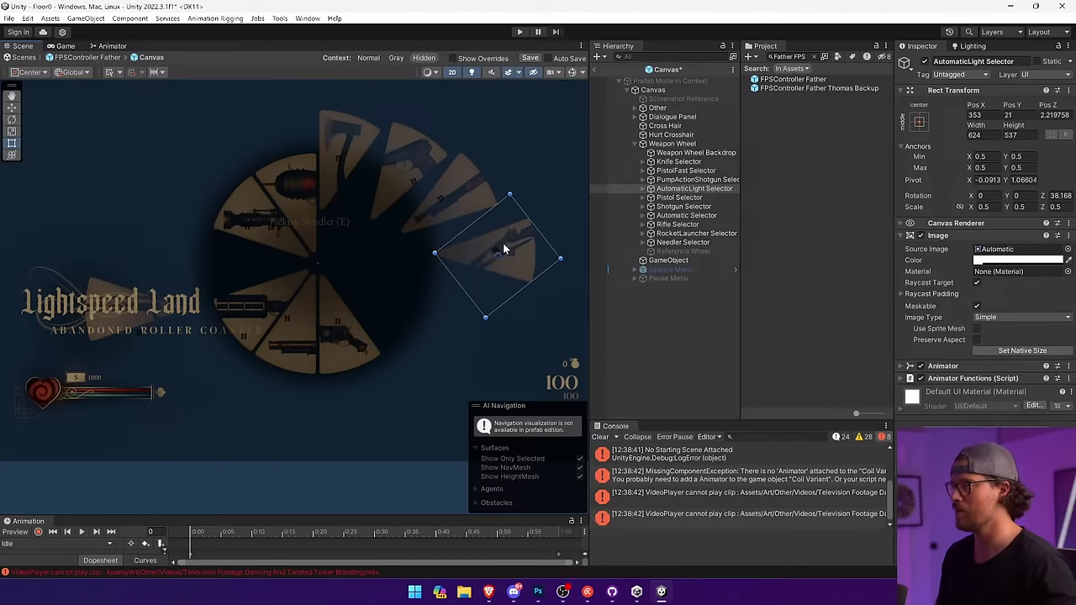
Rotate the Pistol Selector about 34 degrees on Z and place it below the AutomaticLight Selector in the fan.
left_click(664, 199)
left_click_drag(353, 312, 480, 327)
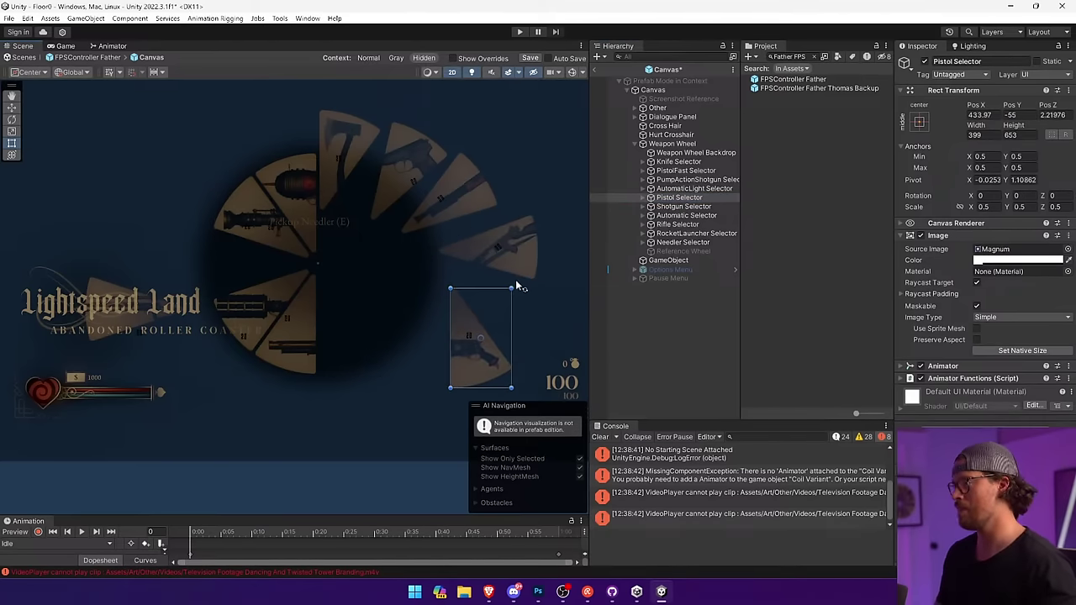
left_click_drag(514, 282, 467, 270)
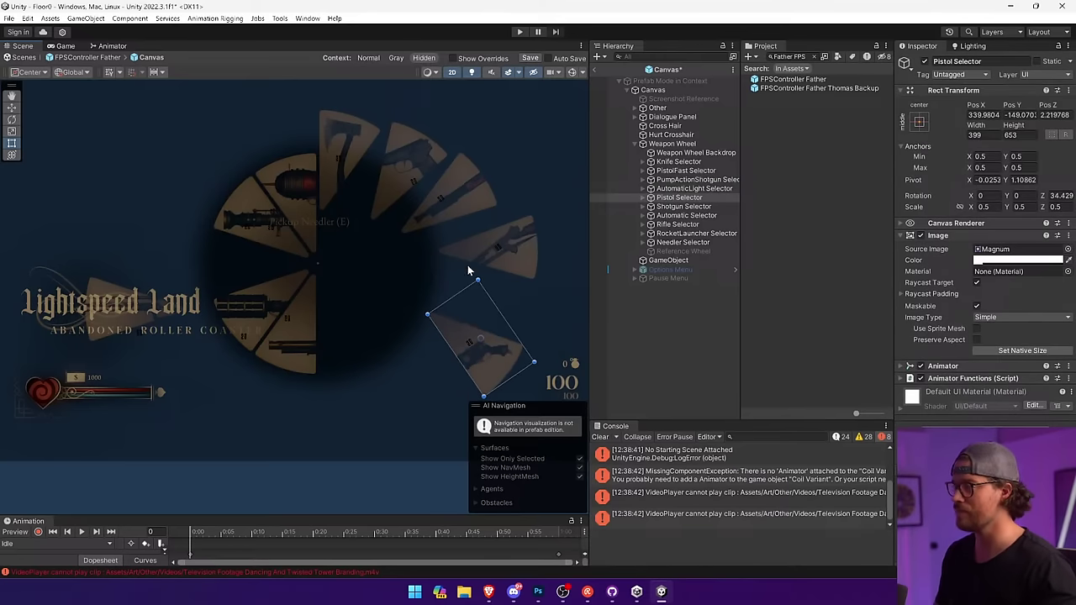
left_click_drag(488, 346, 504, 304)
Rotate the Shotgun Selector about 81 degrees on Z and place it at the lower end of the fan.
left_click(703, 206)
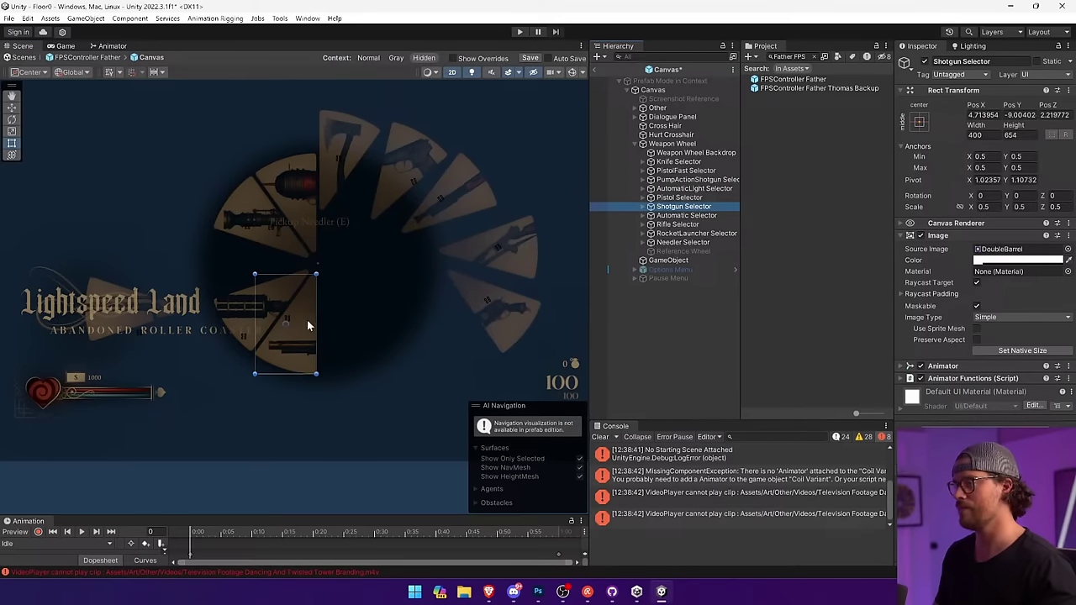
left_click_drag(308, 326, 447, 336)
left_click_drag(456, 384, 519, 316)
scroll(345, 269, "down", 1)
scroll(440, 278, "down", 2)
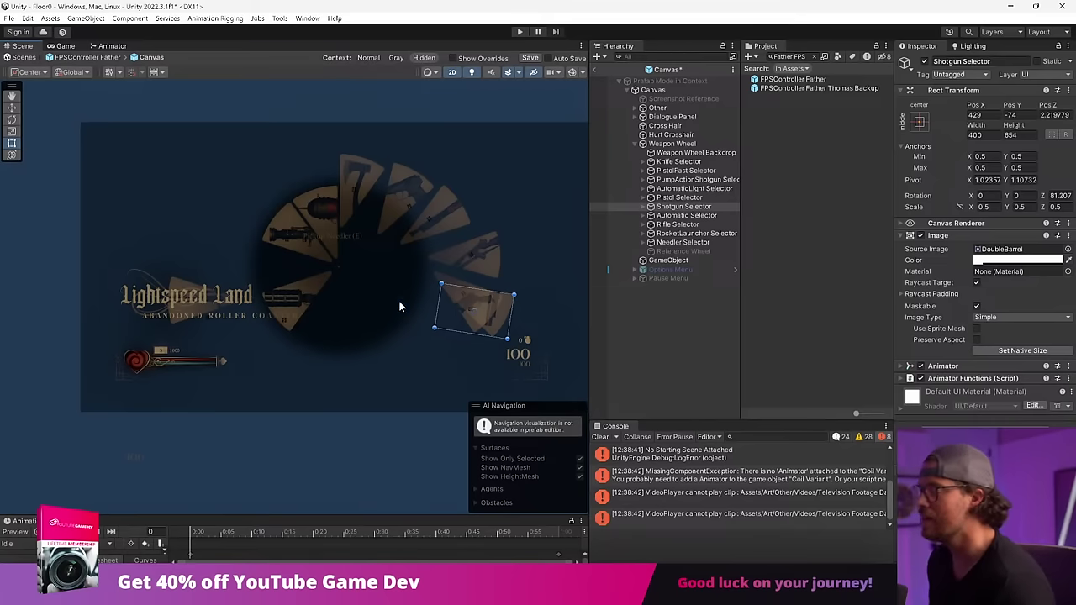
left_click_drag(448, 312, 495, 321)
Rotate the Pistol Selector to about 132 degrees on Z and place it above the Shotgun Selector at about X 688, Y -270.
left_click(691, 199)
left_click_drag(470, 249, 372, 242)
left_click_drag(436, 280, 505, 222)
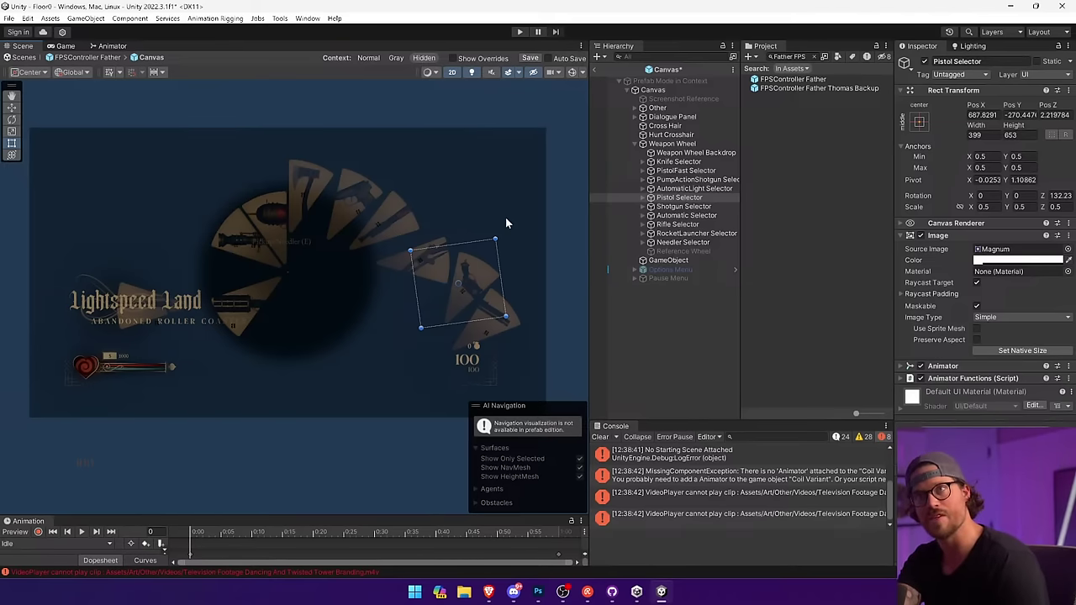
Rotate the AutomaticLight and PumpActionShotgun Selectors further counterclockwise so they follow the widened arc.
left_click(697, 190)
left_click_drag(473, 214, 390, 201)
left_click(680, 197)
left_click(687, 180)
Rotate the PistolFast Selector to about 68 degrees at X 281, Y -11, and turn the Knife Selector counterclockwise to start the arc.
left_click(682, 172)
left_click_drag(410, 154, 349, 144)
left_click_drag(363, 183, 360, 203)
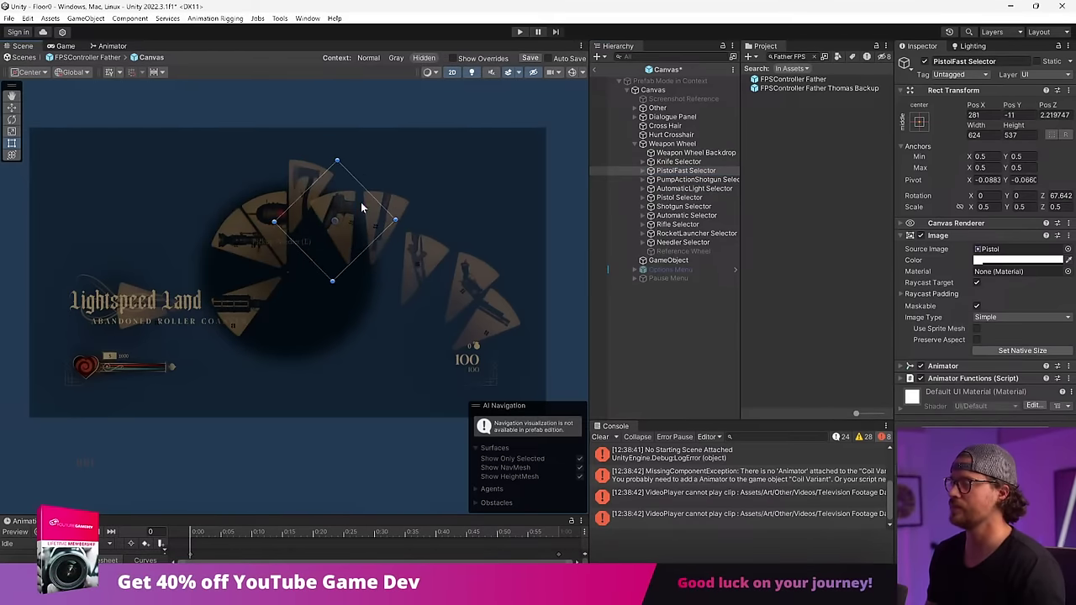
left_click(670, 162)
left_click_drag(337, 153, 339, 214)
Move the Needler Selector to the arc's far end and rotate it, then place the RocketLauncher Selector beside it at about X 880, Y -608, rotated -100 degrees.
left_click(698, 242)
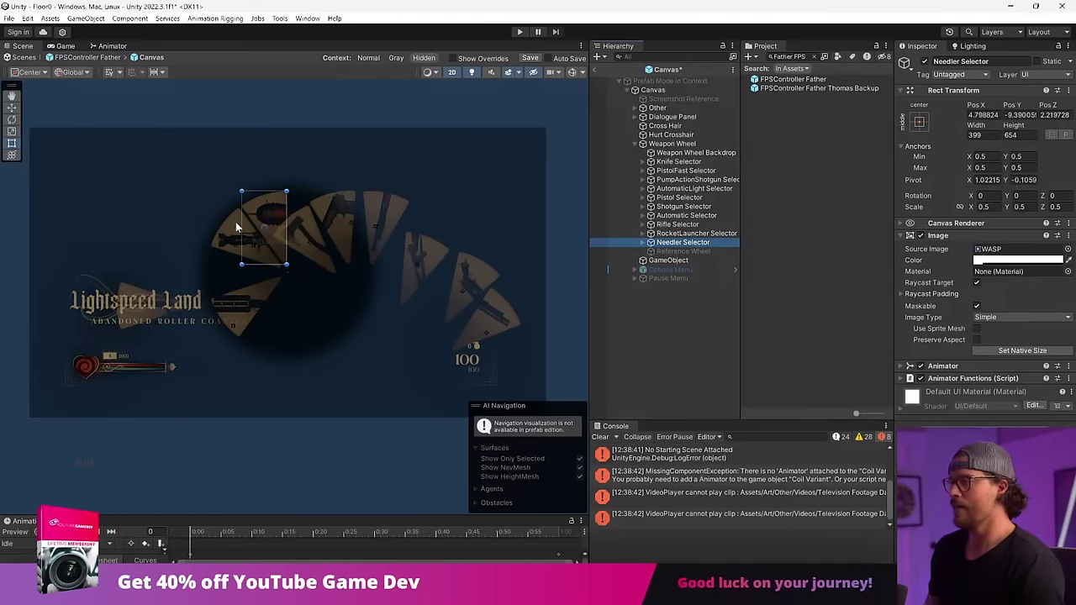
left_click_drag(235, 221, 643, 353)
left_click_drag(565, 345, 572, 383)
left_click(696, 233)
left_click_drag(226, 250, 503, 371)
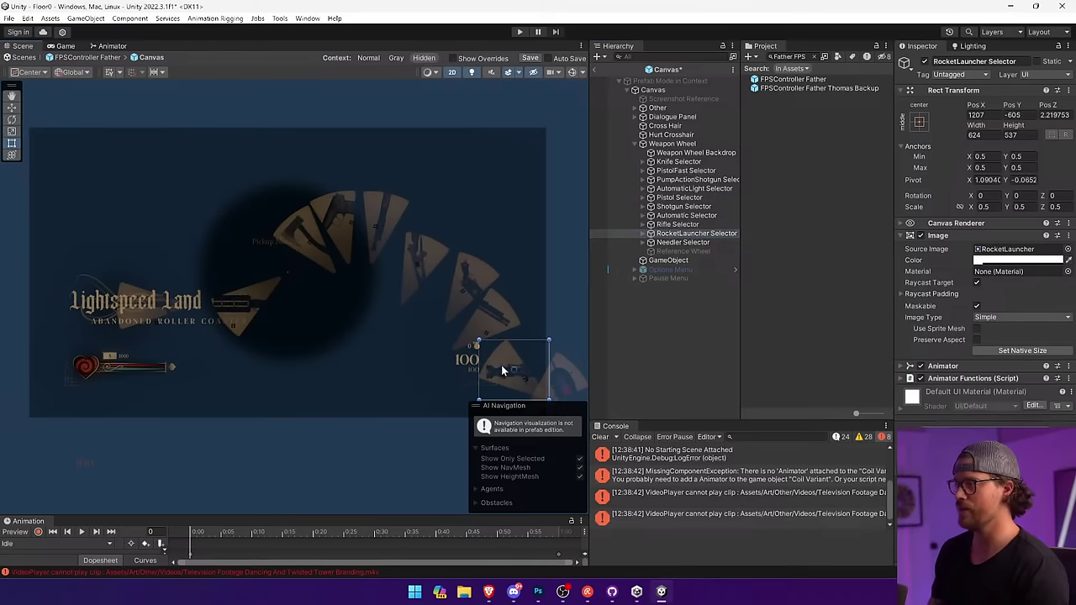
left_click_drag(551, 338, 538, 358)
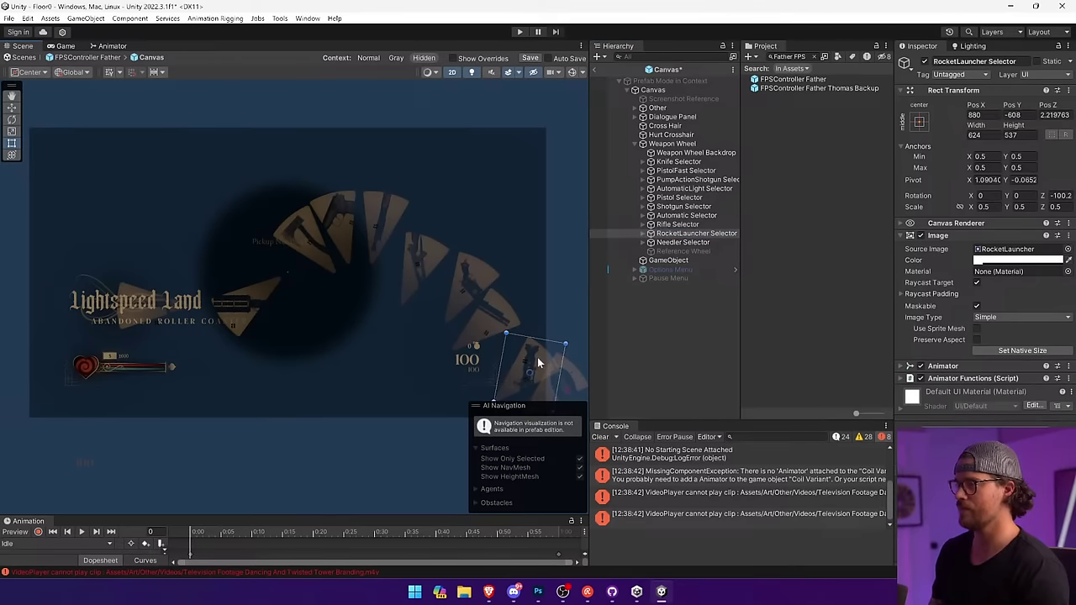
Place the Rifle Selector at about X 921, Y -563, rotated -118 degrees, and the Automatic Selector at about X 820, Y -510, rotated -149 degrees.
left_click(677, 225)
left_click_drag(170, 305, 452, 370)
left_click_drag(445, 319, 507, 353)
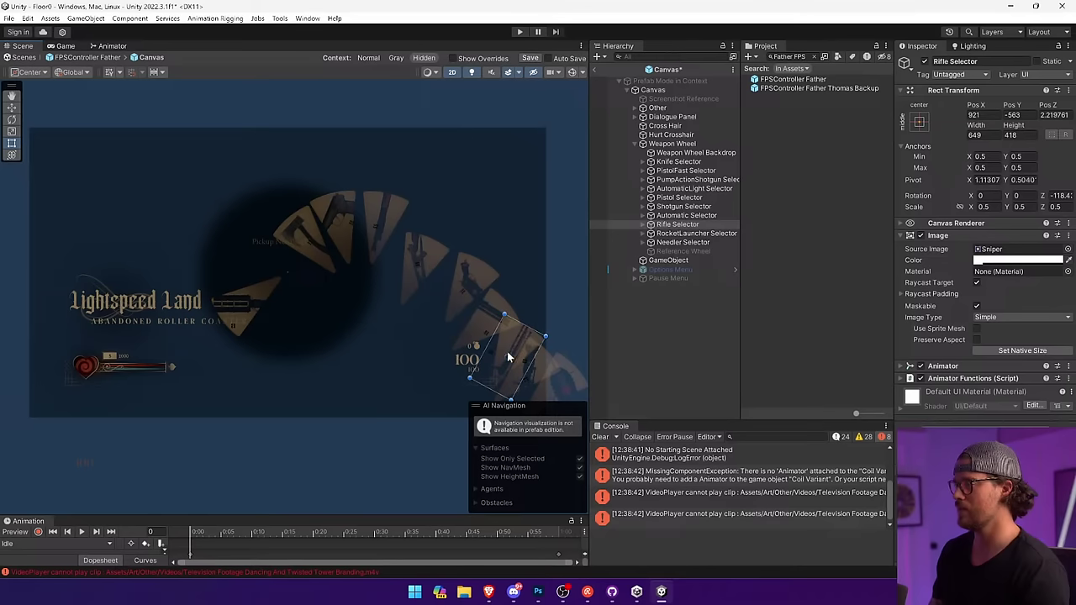
left_click(677, 215)
left_click_drag(288, 276, 491, 324)
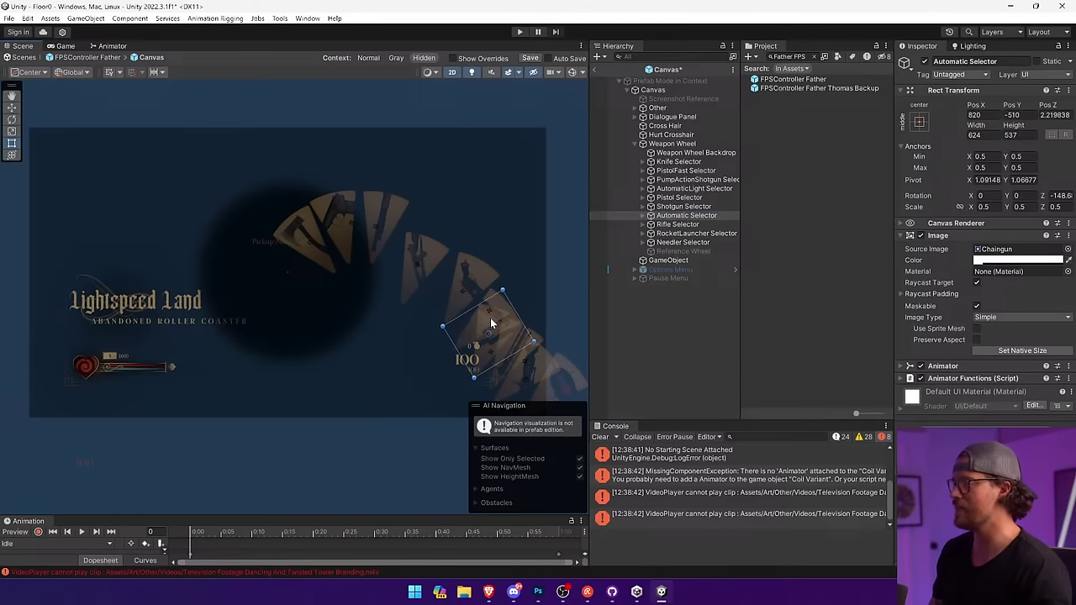
Move all ten weapon selectors together toward the canvas centre and rotate the group counterclockwise until the fan lies roughly level.
left_click(671, 242)
left_click(681, 161, "shift")
left_click_drag(362, 218, 197, 198)
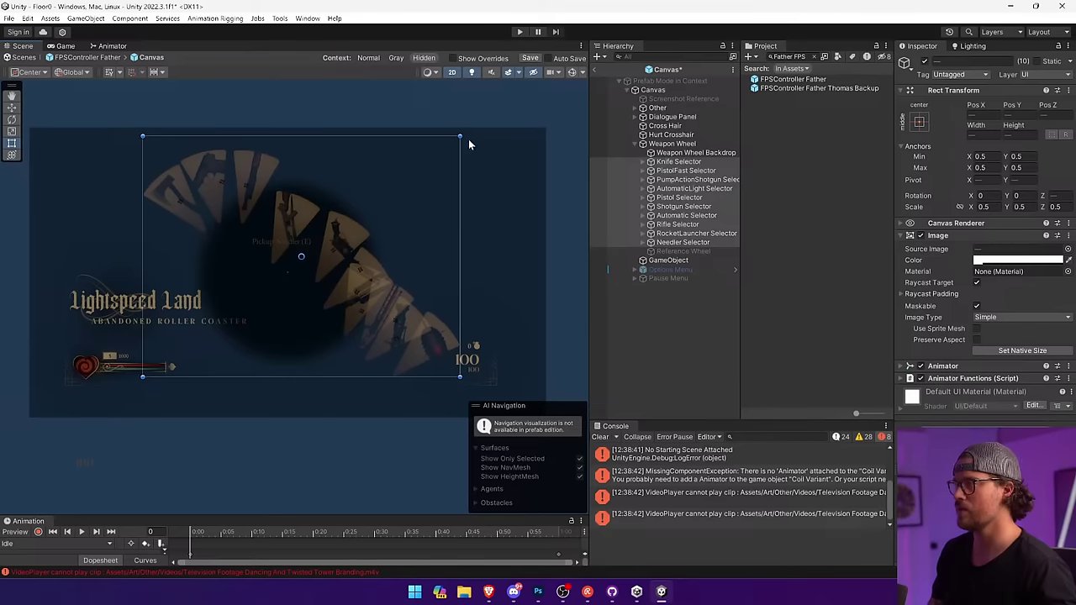
left_click_drag(469, 139, 300, 223)
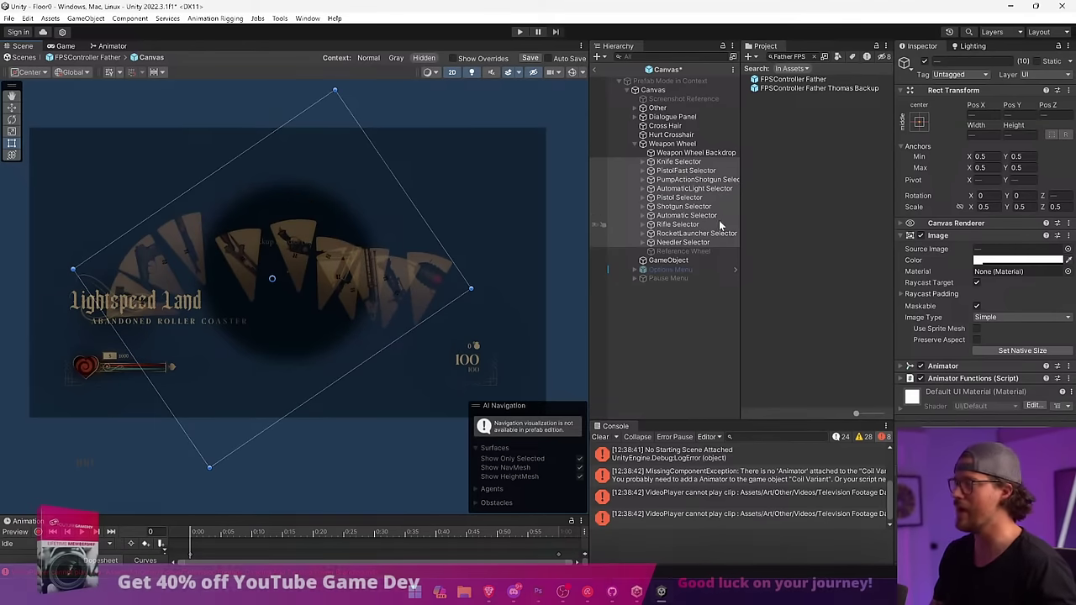
Deactivate all Weapon Wheel children from Weapon Wheel Backdrop through Reference Wheel.
left_click(709, 251)
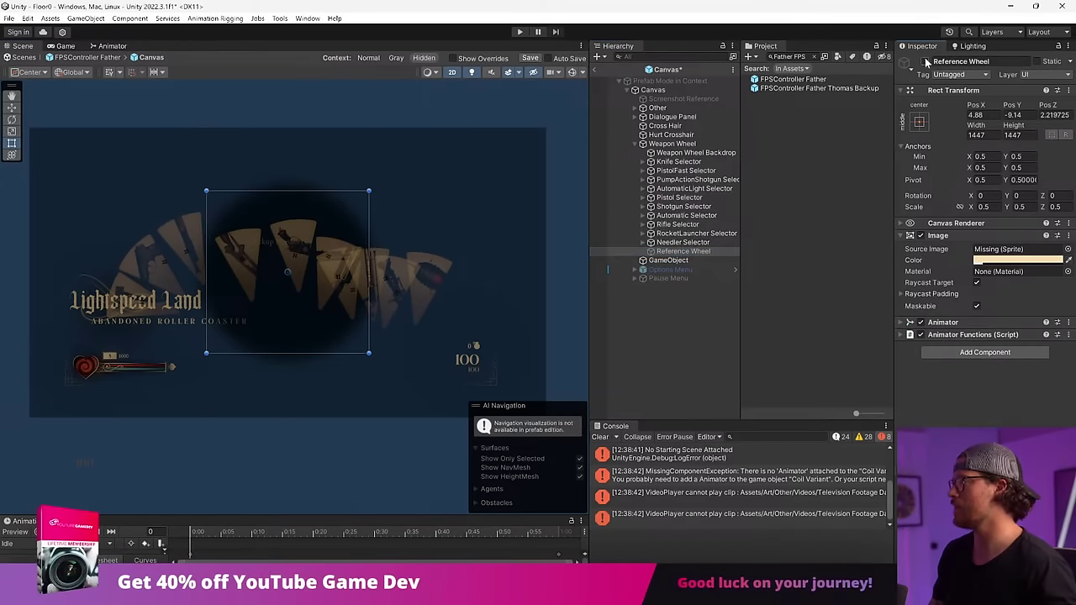
left_click(722, 154, "shift")
left_click(924, 61)
left_click(696, 126)
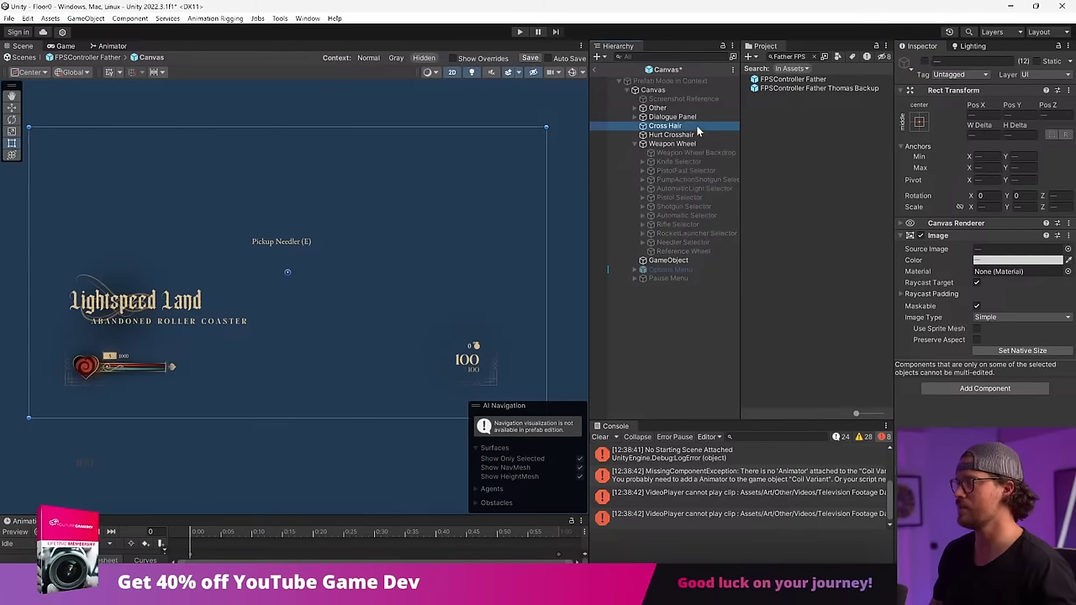
Run the game, open the weapon wheel to test selecting from the fanned cards, and stop Play mode.
left_click(518, 32)
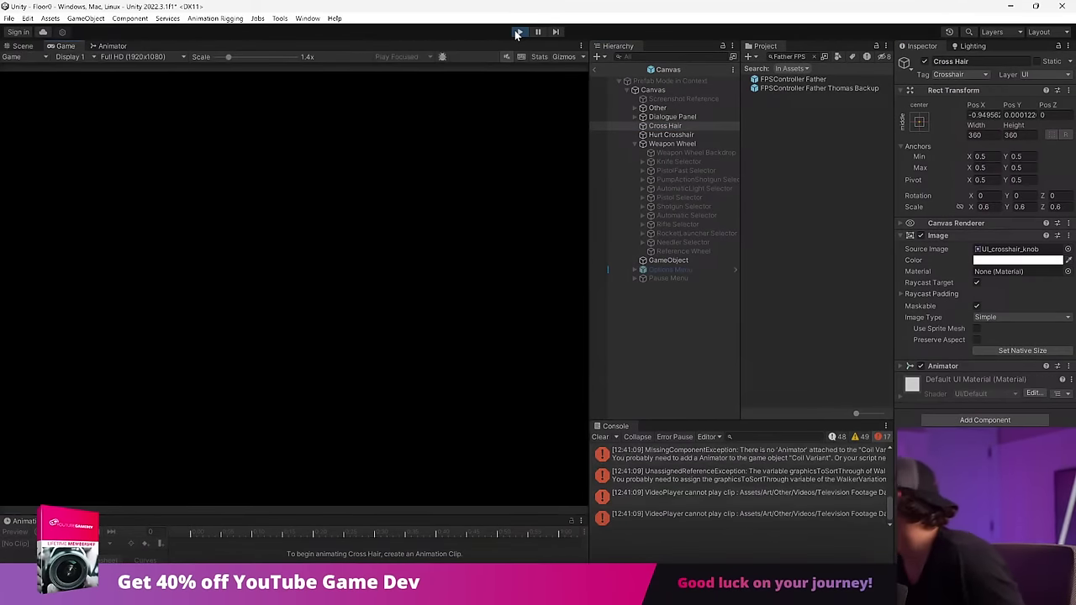
key("Tab")
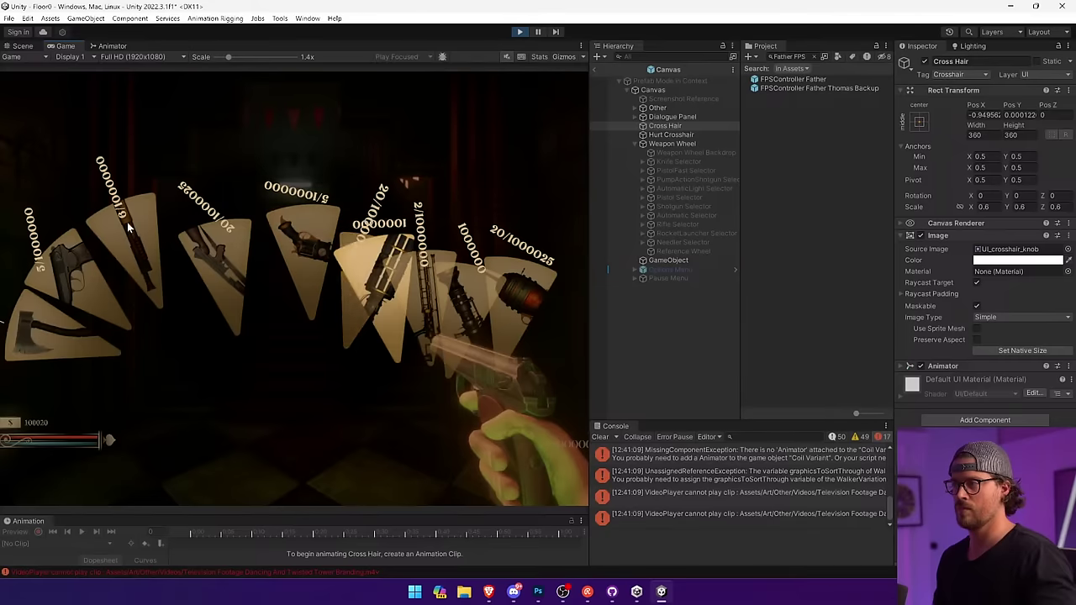
left_click(256, 238)
key("ctrl+p")
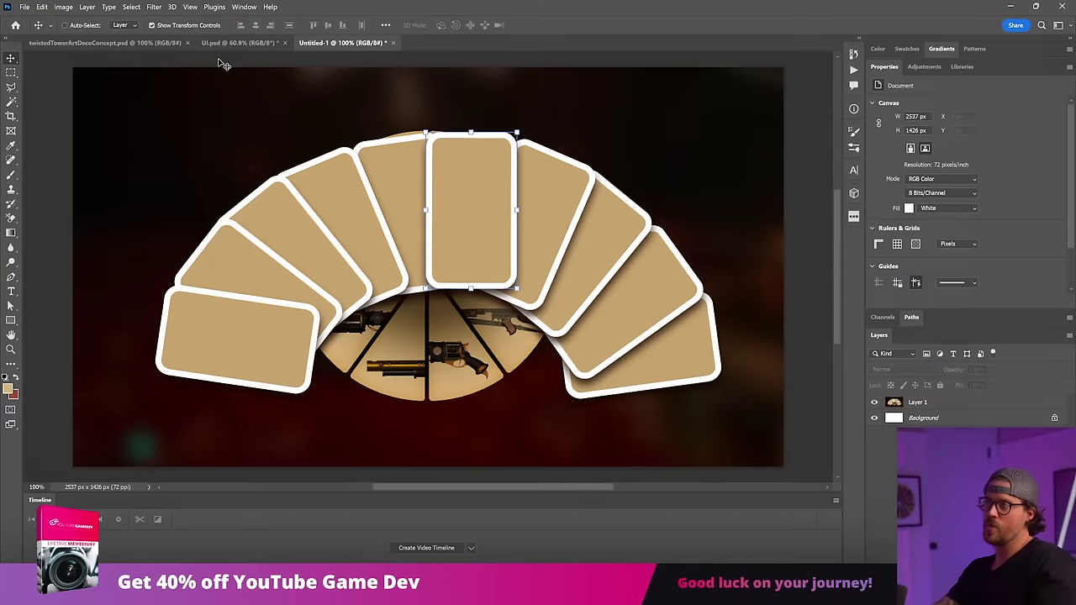
Apply a 5.8-pixel Gaussian Blur to Layer 1 of Photoshop's Untitled-1 card mockup.
left_click(922, 402)
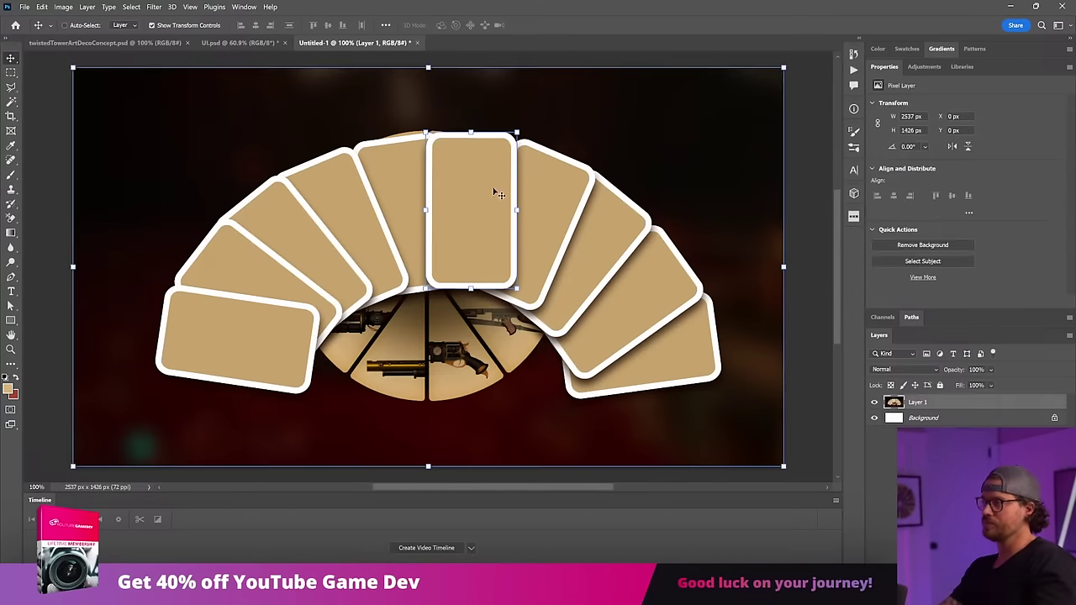
left_click(154, 7)
left_click(318, 181)
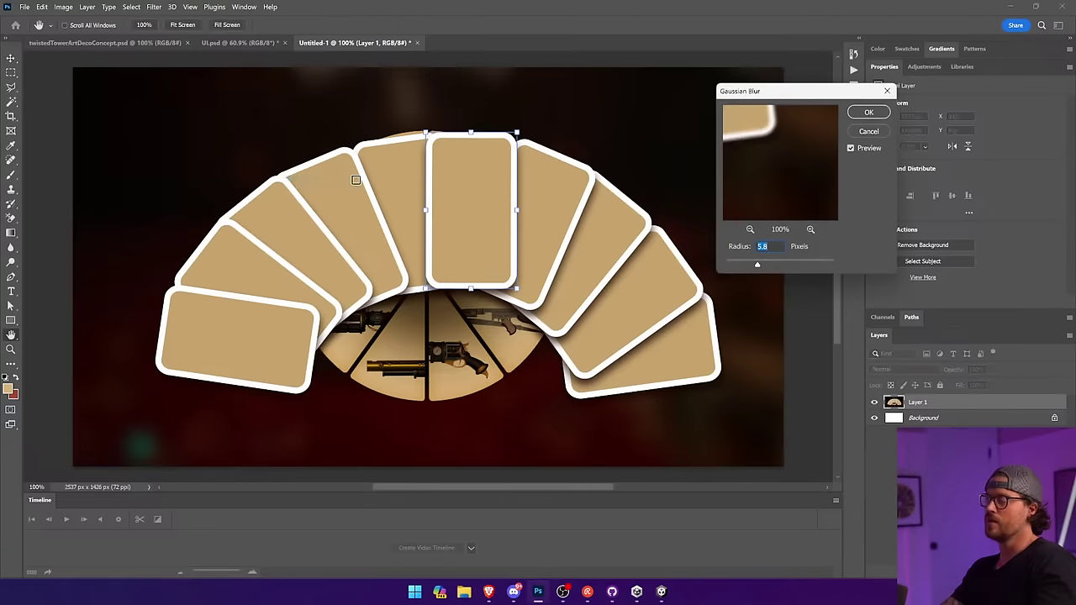
left_click(869, 110)
Apply a second Gaussian Blur to Layer 1 with a radius of 286.1 pixels.
left_click(154, 7)
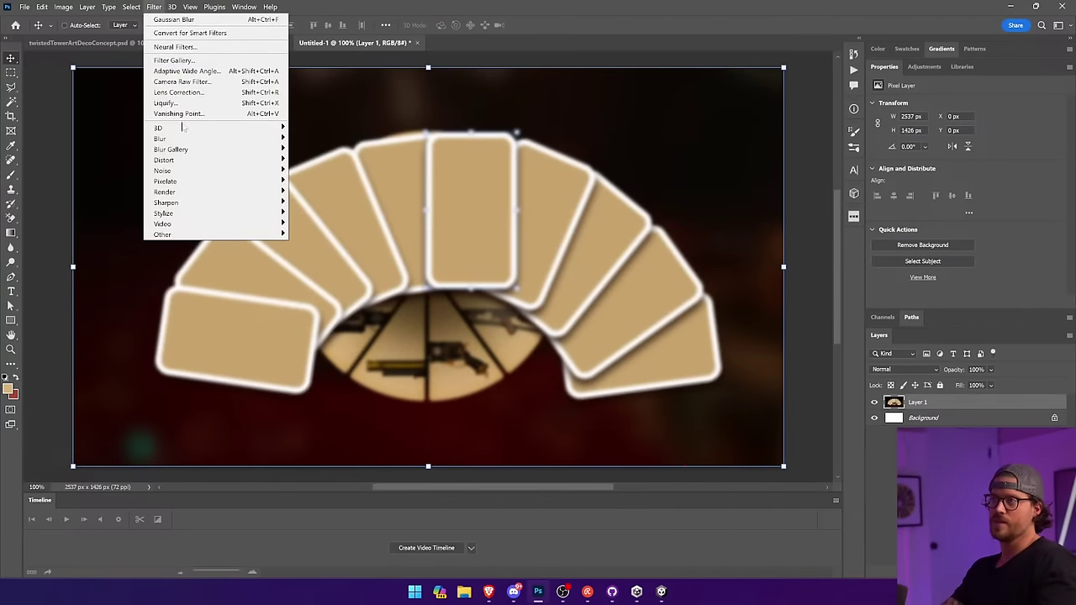
mouse_move(163, 137)
left_click(335, 183)
left_click(817, 263)
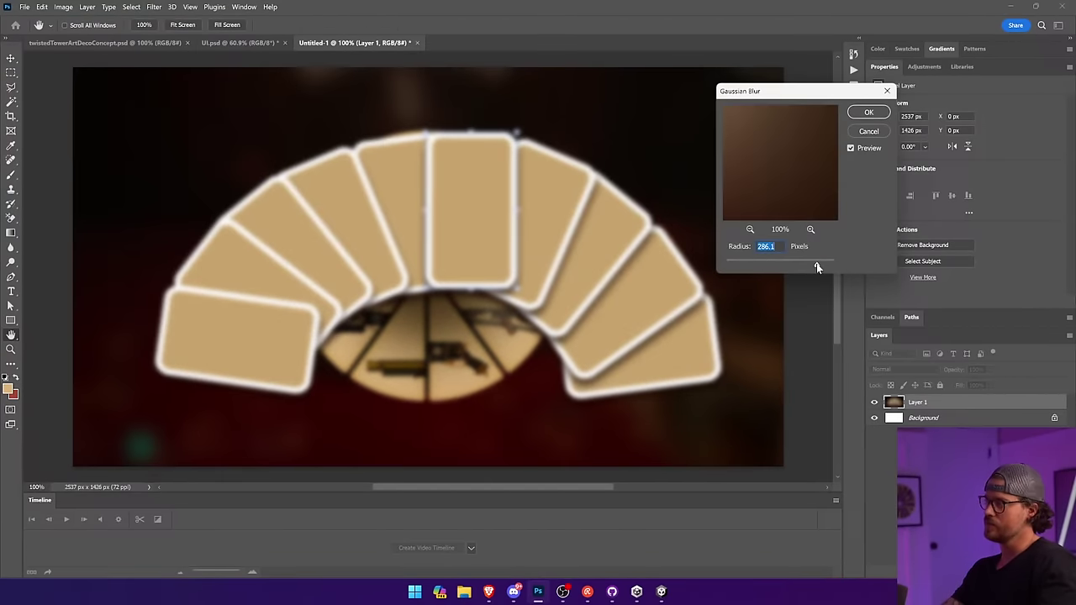
left_click(868, 112)
Draw a rounded rectangle of about 276 × 484 px with 25 px corners near the canvas's upper middle on a new layer.
key("ctrl+shift+alt+n")
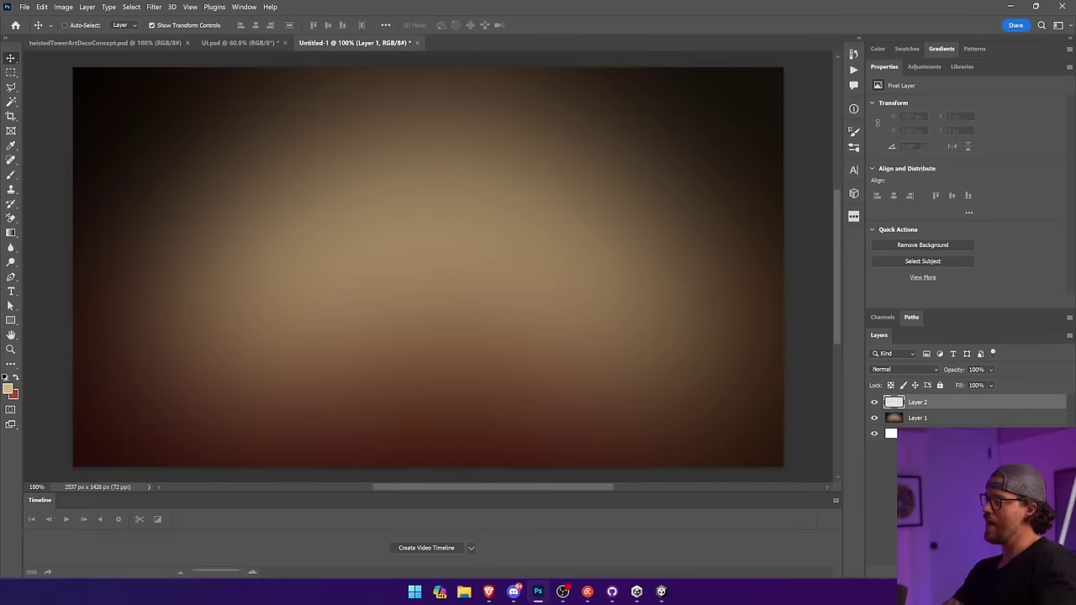
left_click(11, 322)
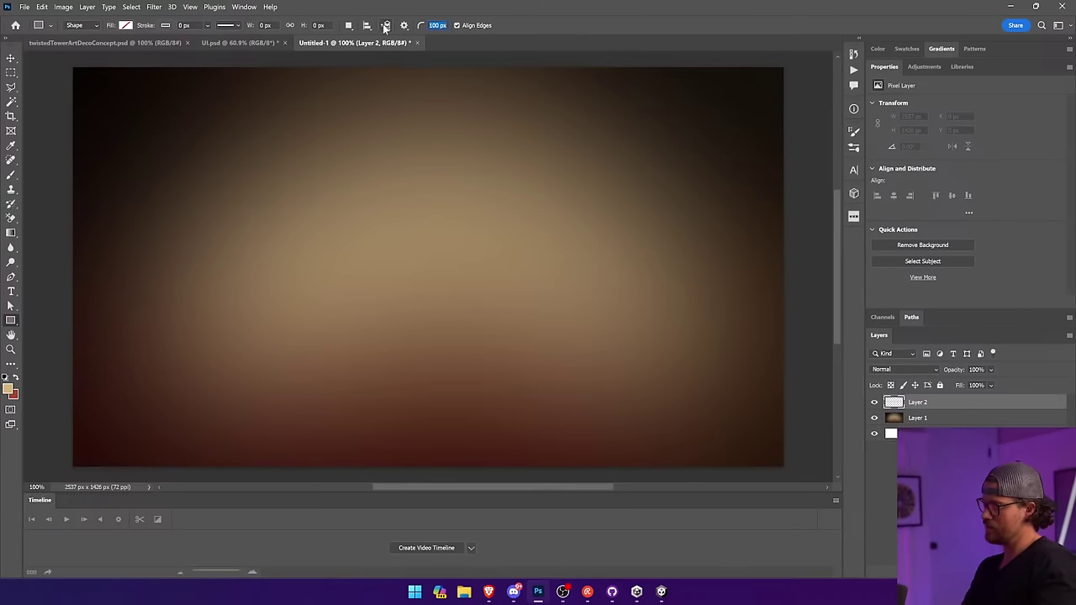
left_click_drag(406, 96, 483, 230)
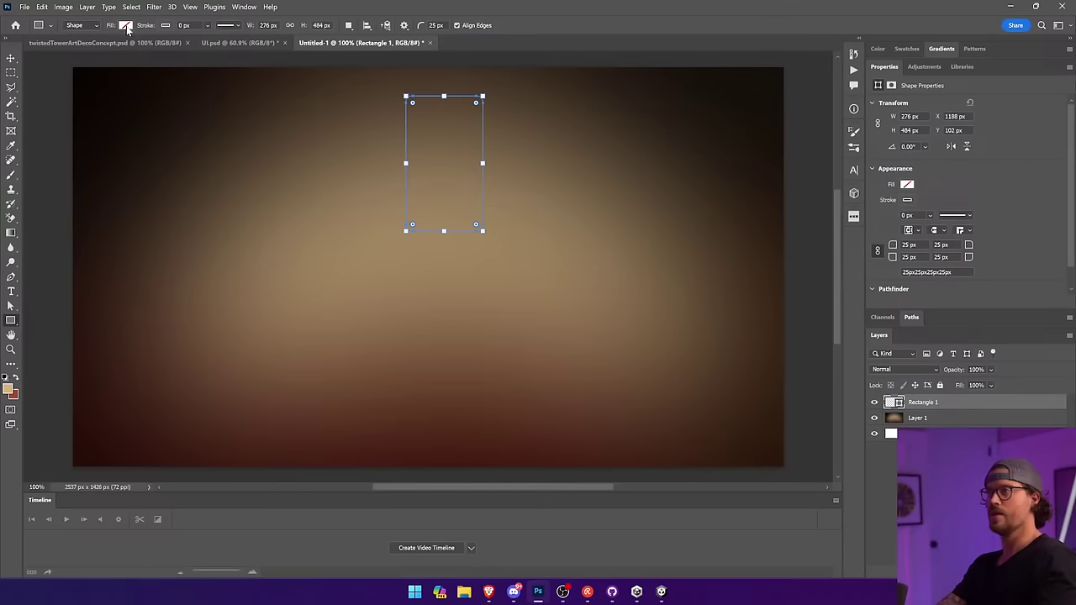
Fill the rounded rectangle with the recently used tan colour and remove its stroke.
left_click(126, 25)
left_click(59, 85)
left_click(140, 26)
left_click(165, 25)
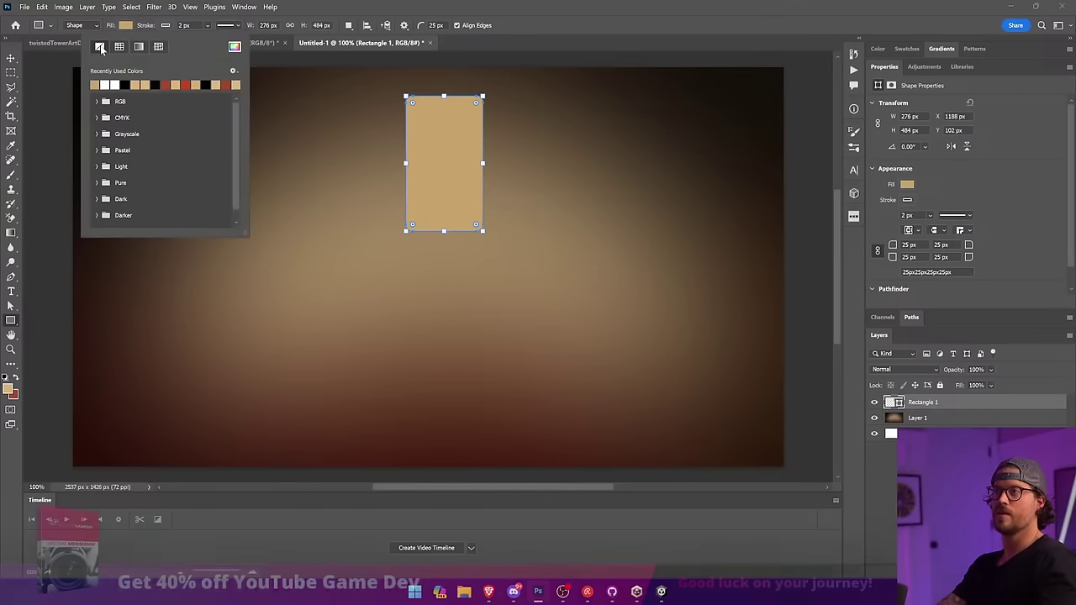
left_click(99, 47)
Scale the tan card to about 214 × 375 px and place it at the upper centre of the canvas.
key("v")
left_click_drag(473, 118, 455, 138)
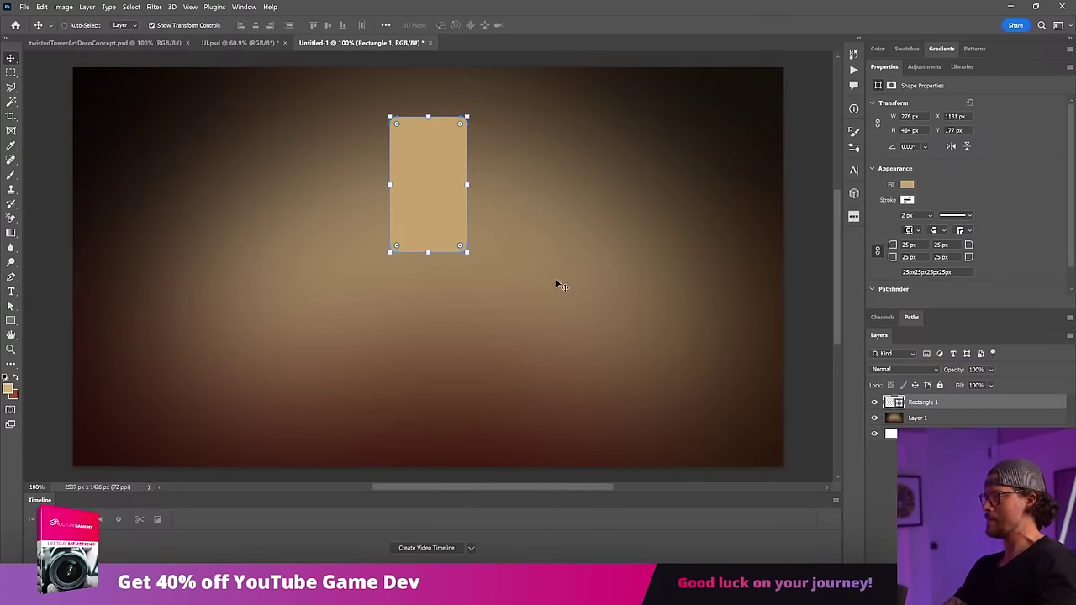
left_click_drag(472, 256, 444, 189)
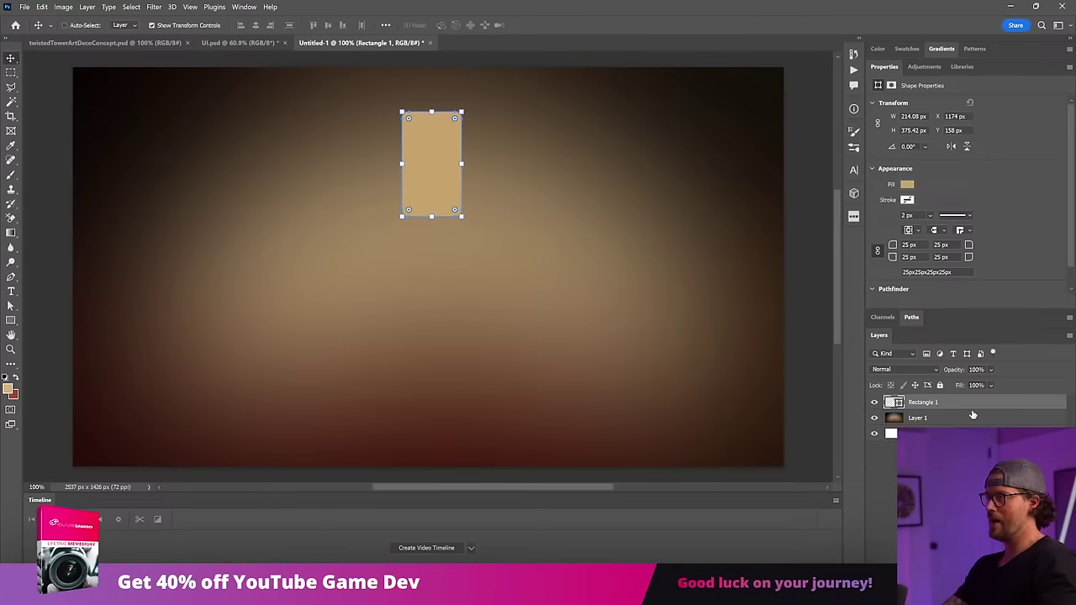
Convert Rectangle 1 to a smart object styled with a drop shadow and a 10 px inside stroke in Normal blend mode.
right_click(947, 400)
left_click(995, 294)
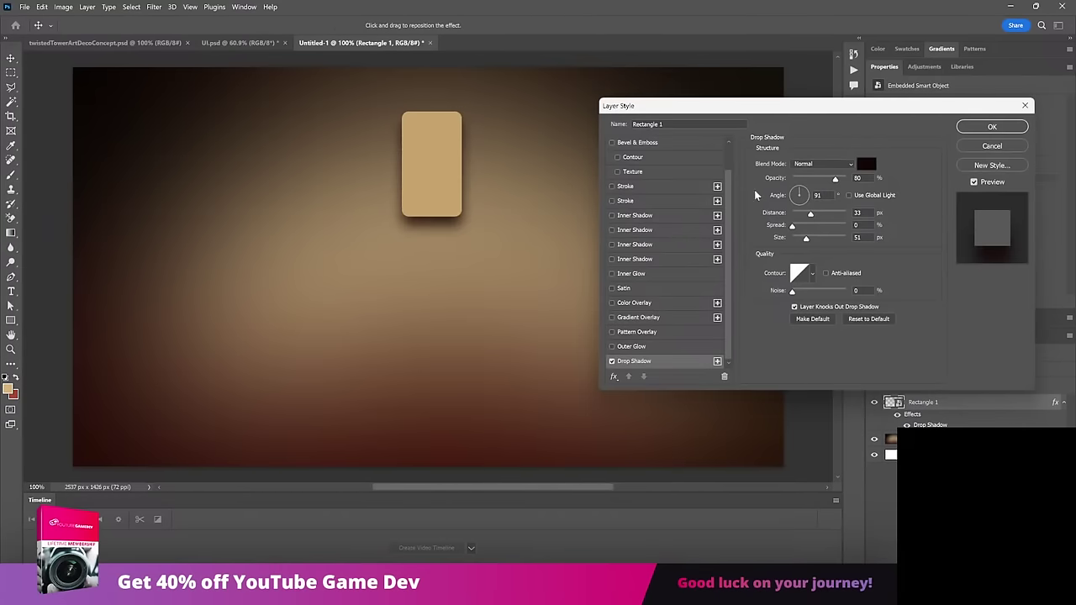
left_click(665, 200)
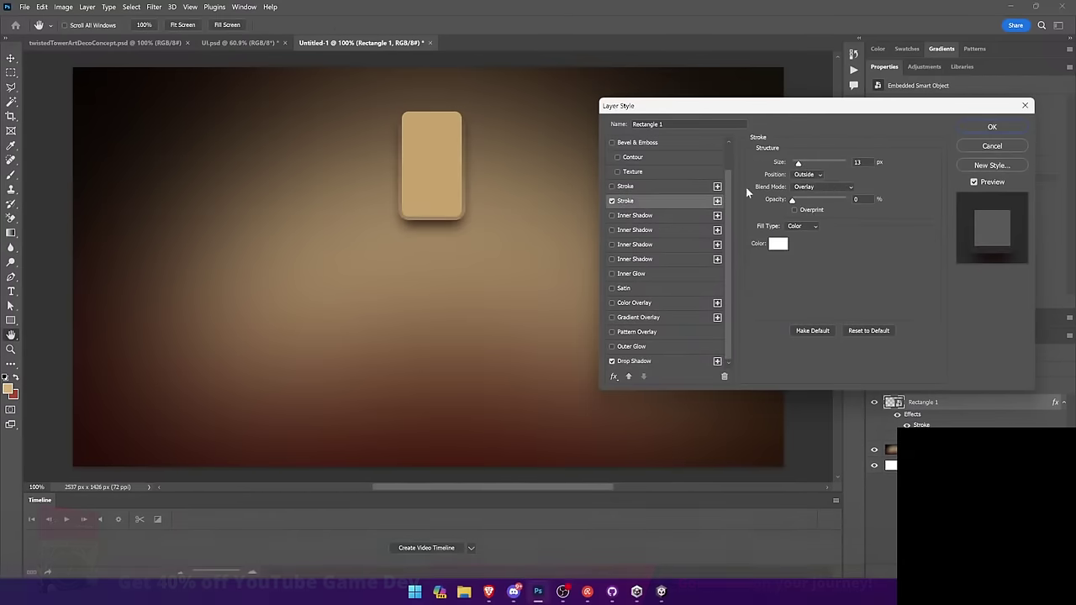
left_click(807, 174)
left_click(814, 194)
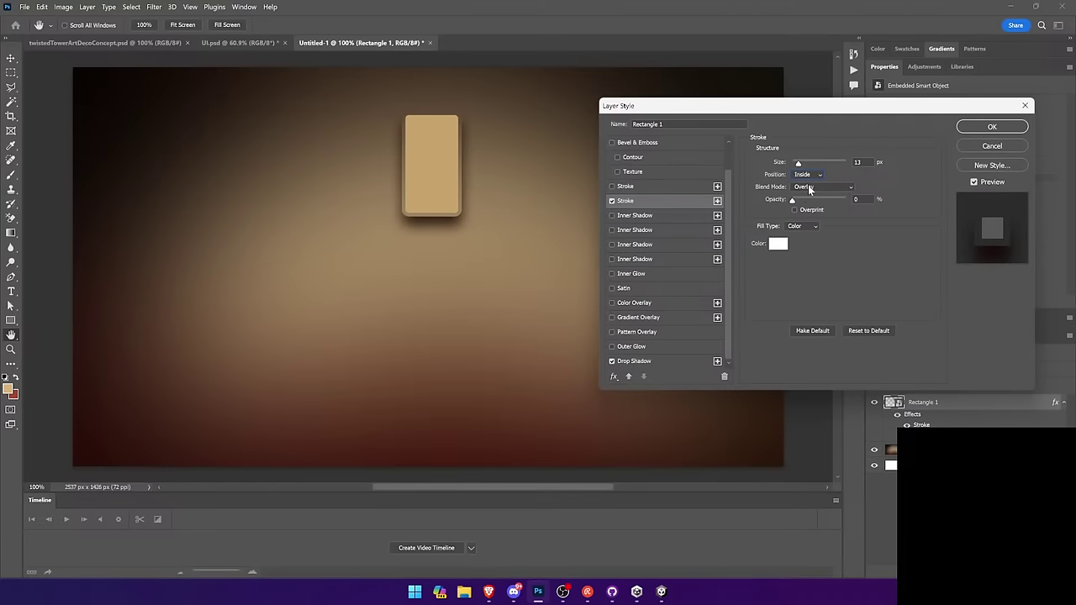
left_click(823, 187)
left_click(816, 191)
left_click_drag(799, 164, 798, 160)
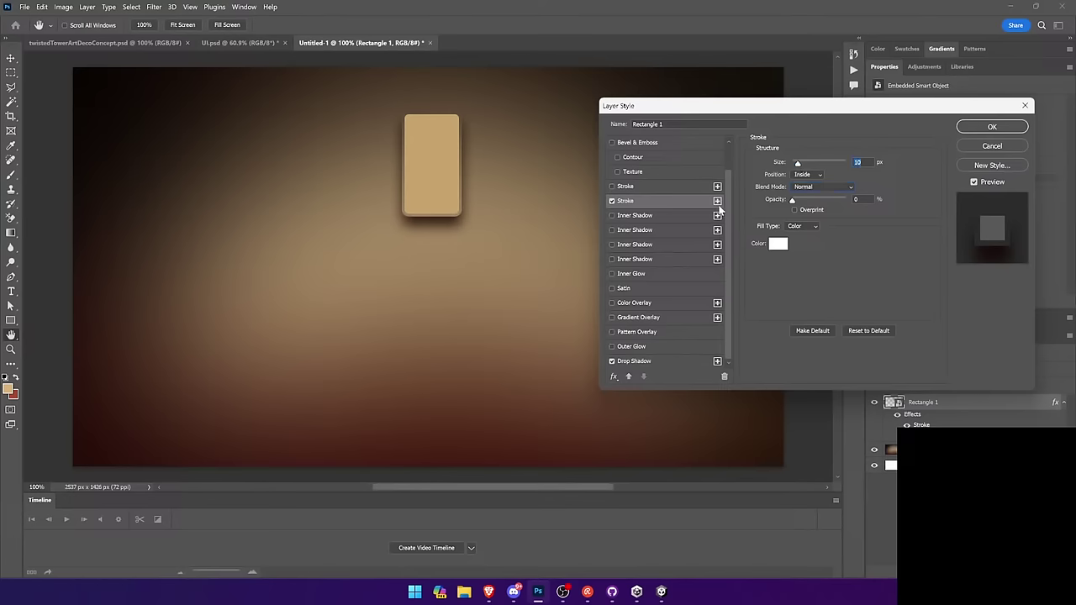
left_click(990, 126)
Convert the styled card to a smart object again and place a copy rotated 30° beside the original.
right_click(977, 407)
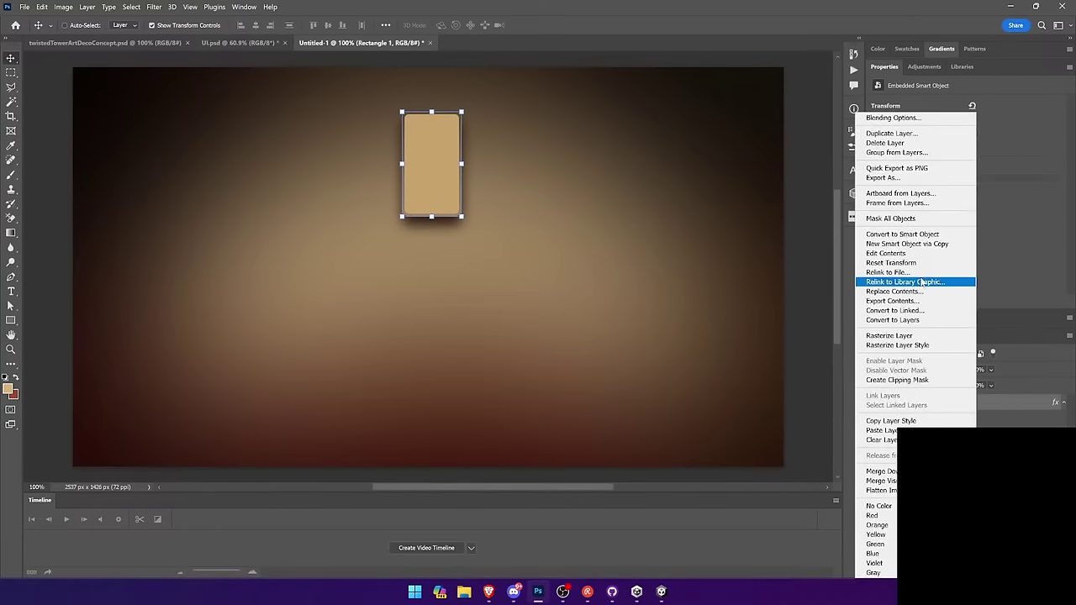
left_click(900, 236)
left_click_drag(630, 207, 685, 207)
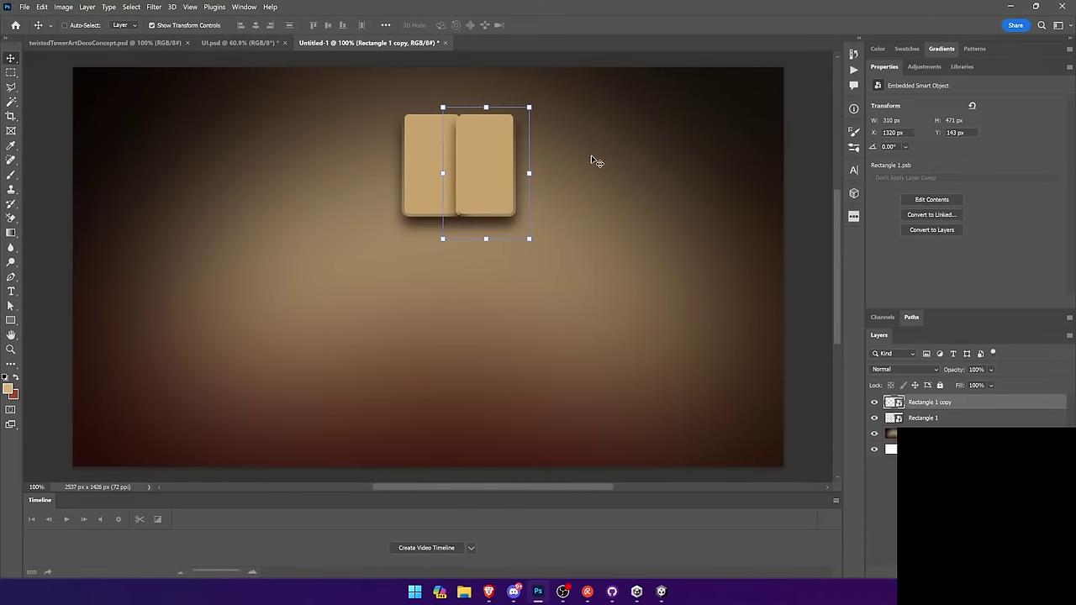
left_click_drag(592, 155, 593, 170)
left_click_drag(537, 112, 591, 127)
key("Return")
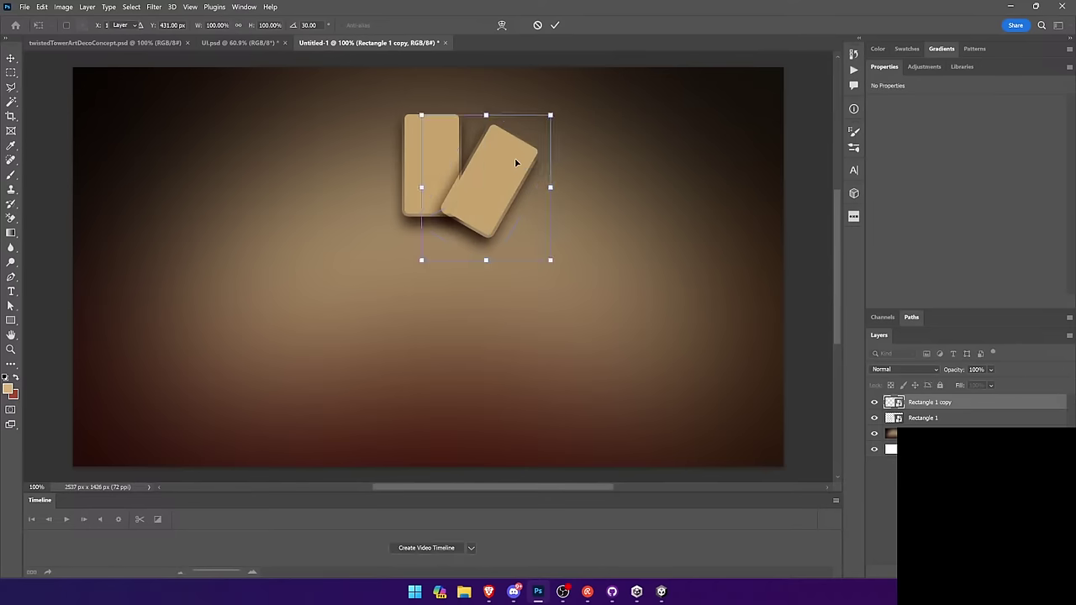
left_click_drag(512, 161, 544, 180)
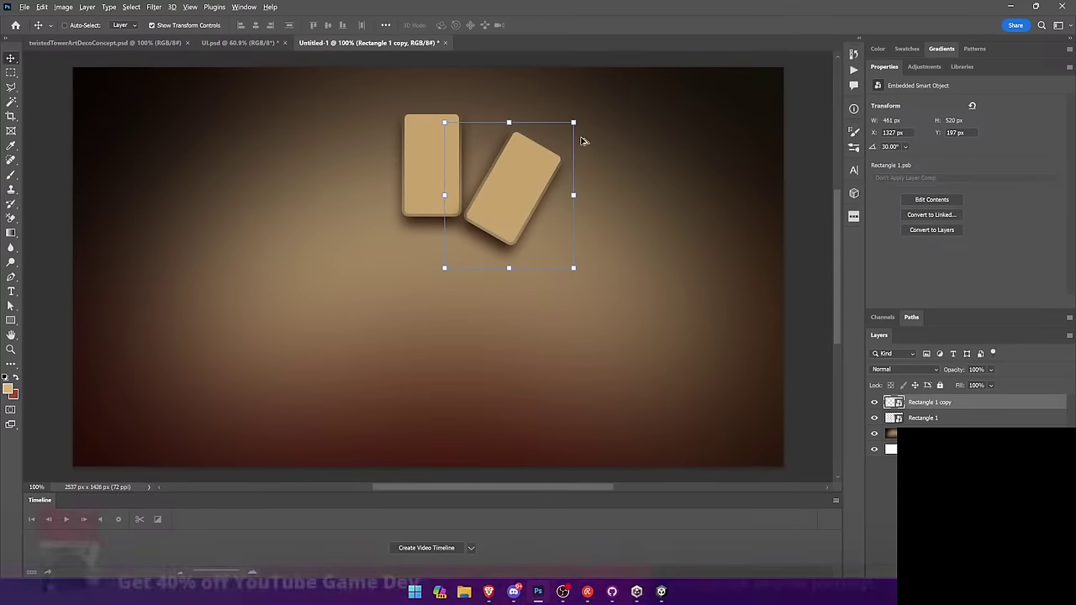
Duplicate the tilted card, rotate the new copy to 75° and place it below the second card.
left_click_drag(596, 132, 696, 255, "alt")
left_click_drag(604, 259, 562, 243)
key("Return")
left_click_drag(571, 245, 569, 240)
Move the two card copies closer to the upright card and rotate them together about 18° counterclockwise.
left_click(529, 172, "ctrl+shift")
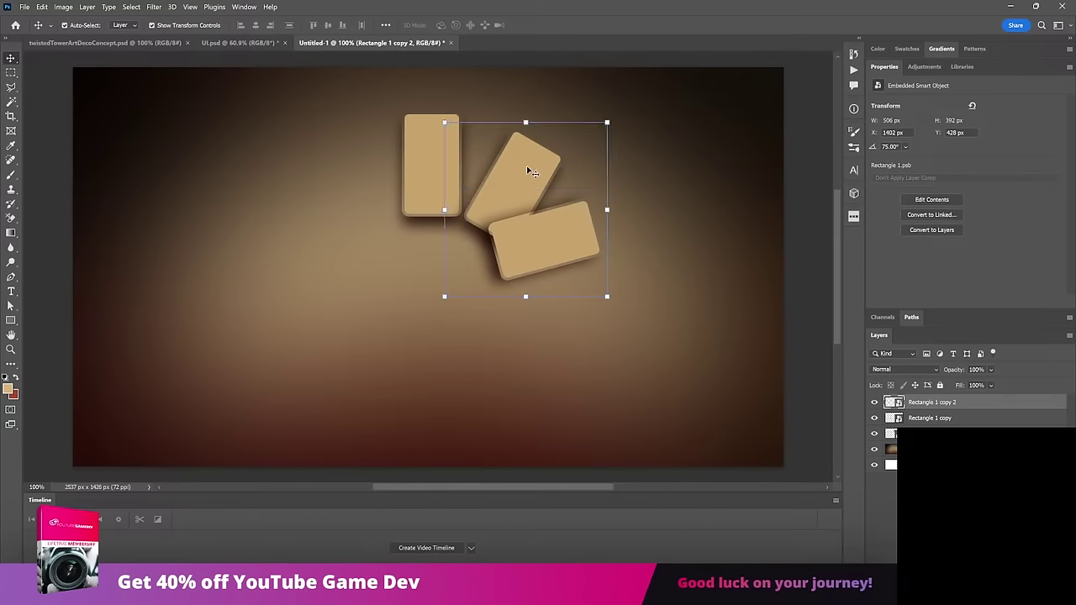
left_click_drag(539, 194, 513, 185)
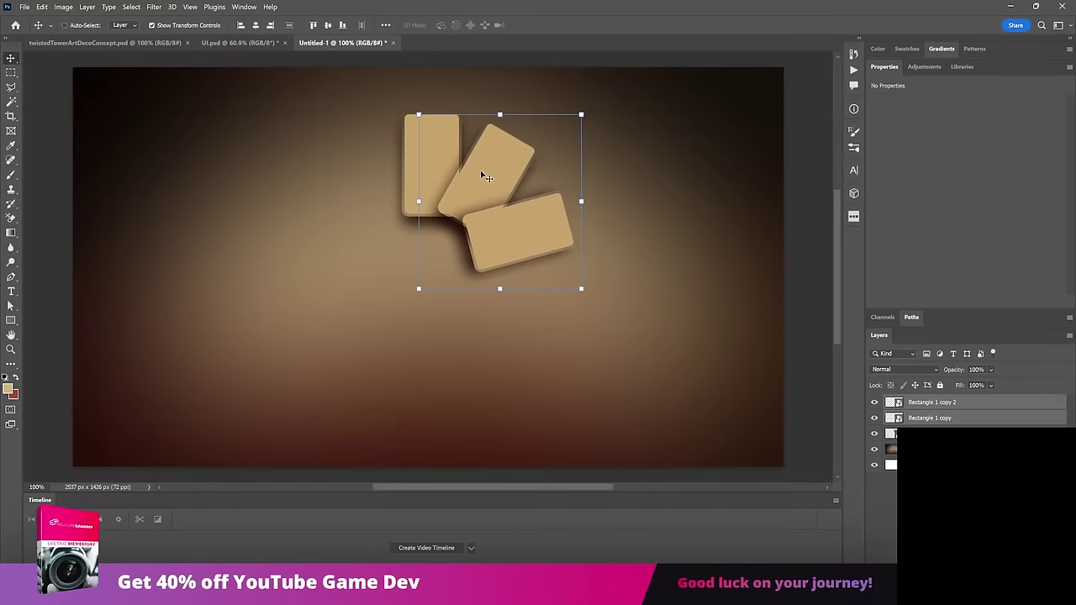
left_click_drag(585, 107, 550, 89)
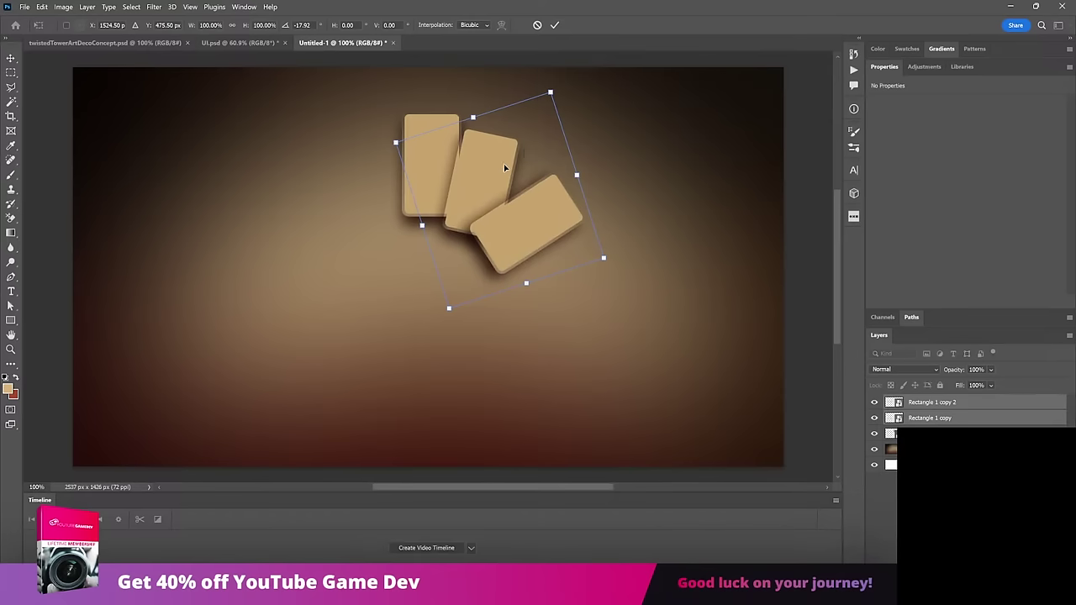
left_click_drag(521, 208, 519, 199)
key("Return")
key("Return")
Rotate the third card to about 42°, tuck it against the fan, and adjust the second card's position.
left_click(512, 199, "ctrl")
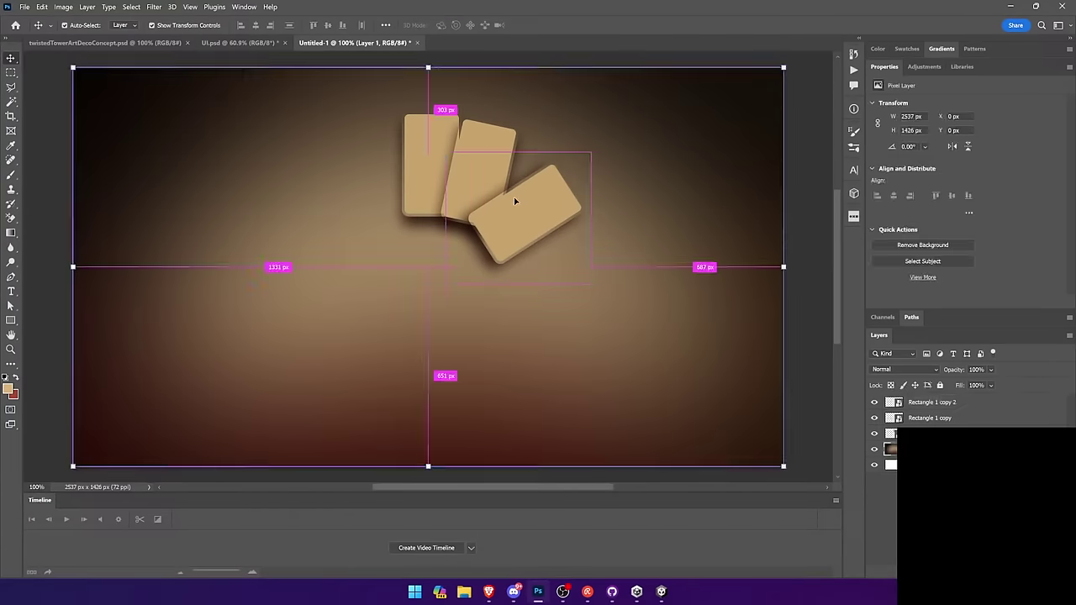
left_click_drag(601, 139, 541, 159)
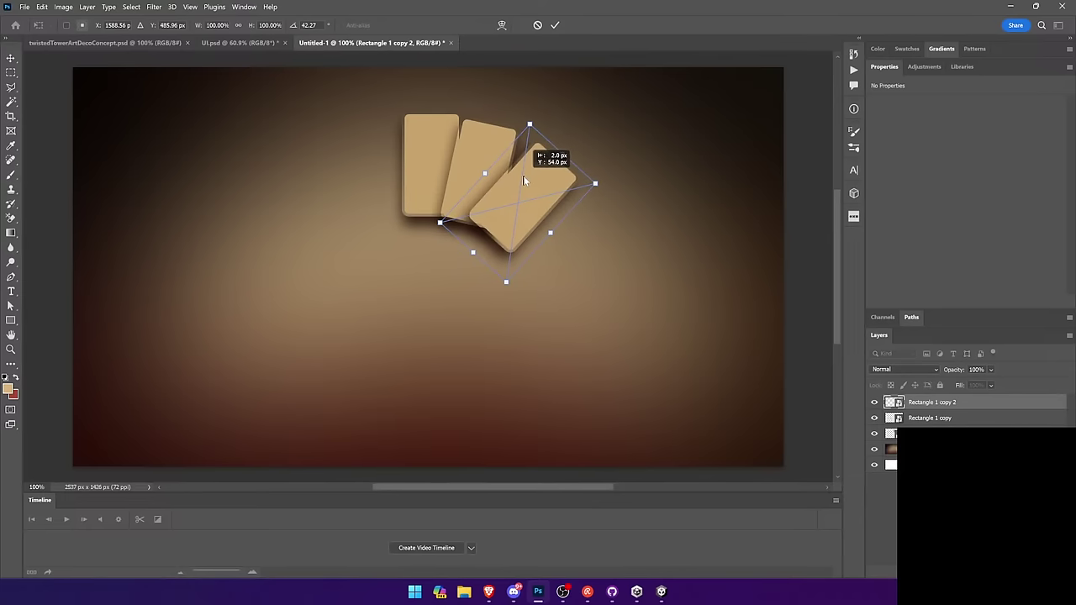
key("Return")
left_click(486, 143, "ctrl")
left_click_drag(484, 140, 474, 222)
Try moving all three cards together lower on the canvas, and undo the move.
left_click(436, 156, "ctrl")
left_click(523, 184, "ctrl+shift")
left_click(496, 173, "ctrl+shift")
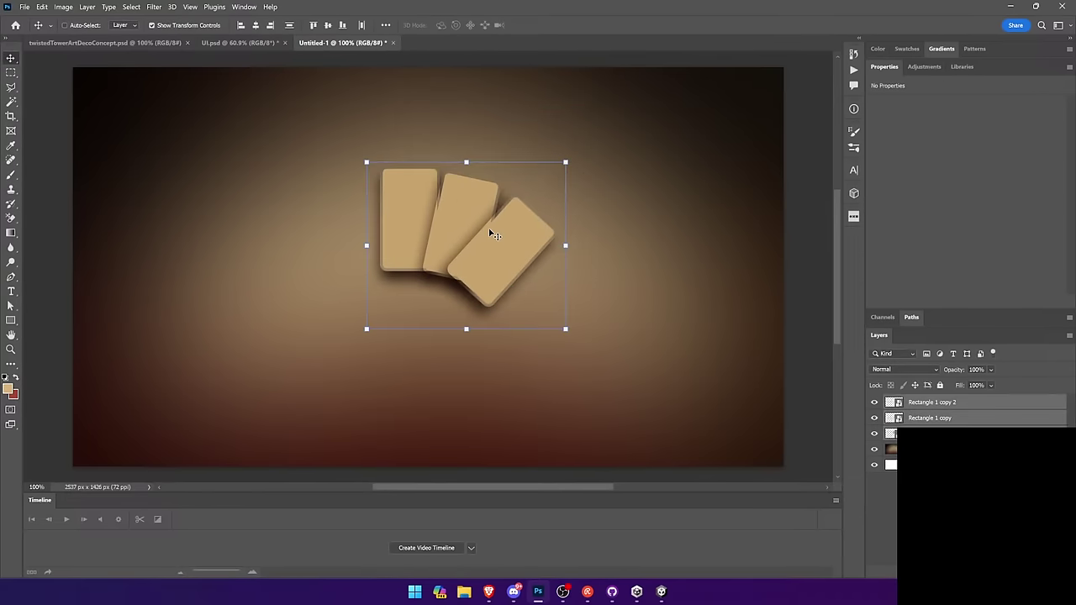
key("ctrl+z")
left_click(220, 43)
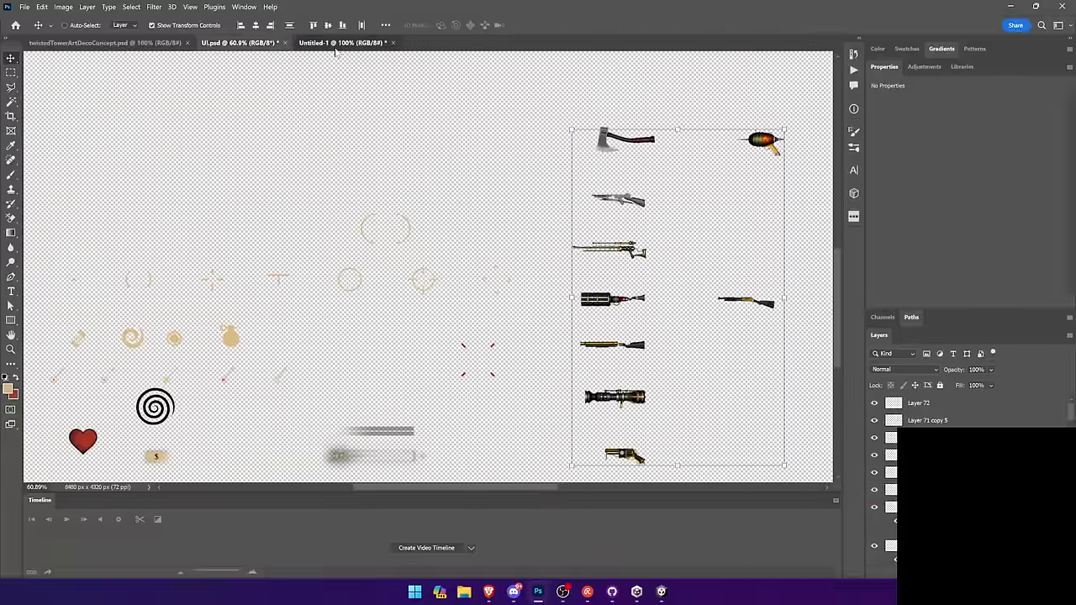
left_click(341, 43)
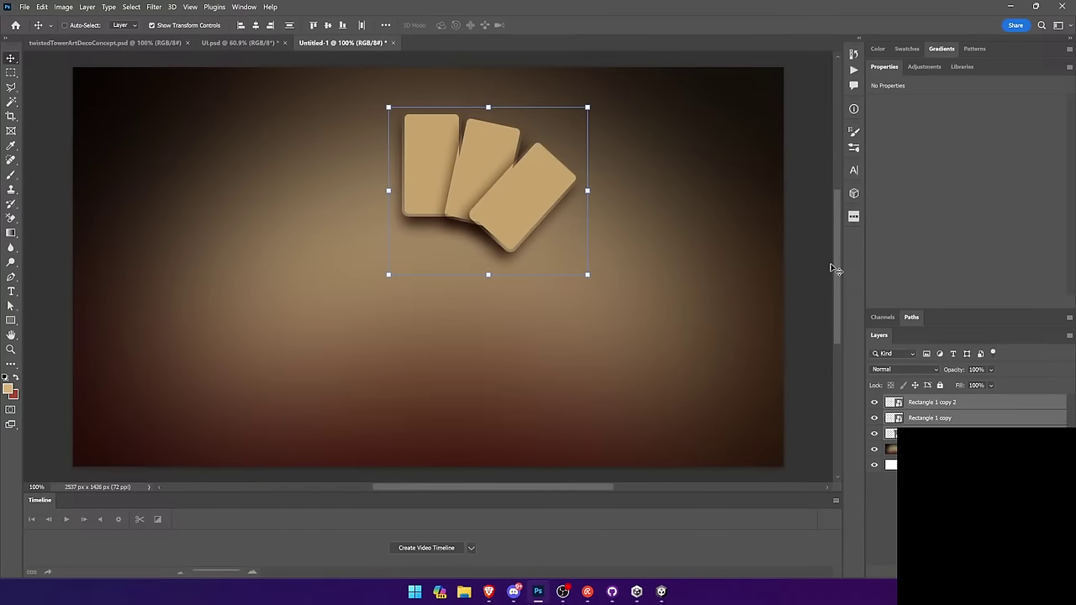
Switch to Unity, return from the Canvas prefab to FPSController Father, and run the game.
mouse_move(672, 601)
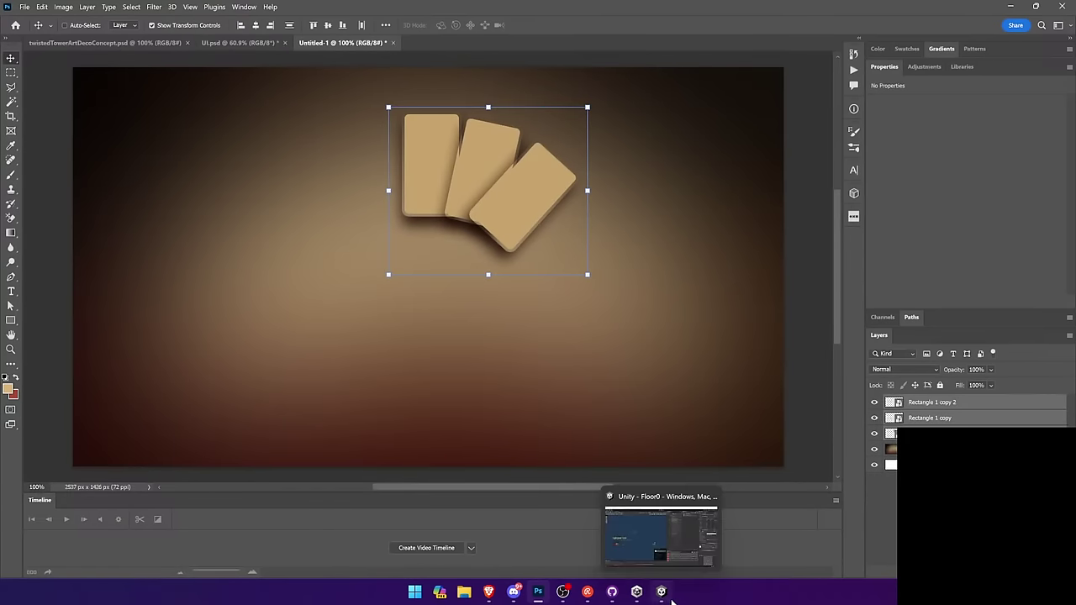
left_click(672, 601)
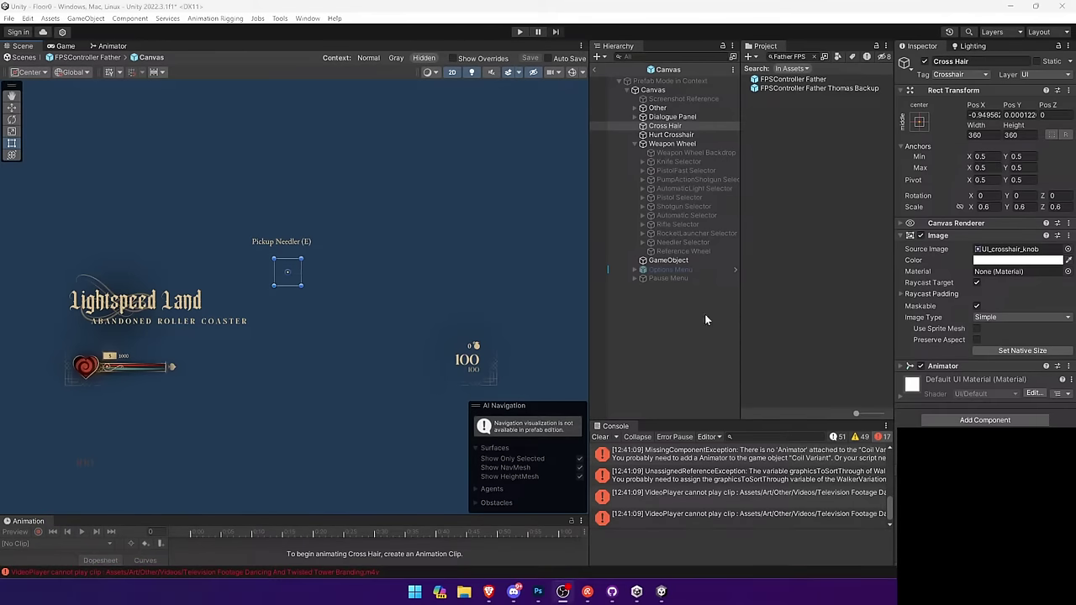
left_click(596, 68)
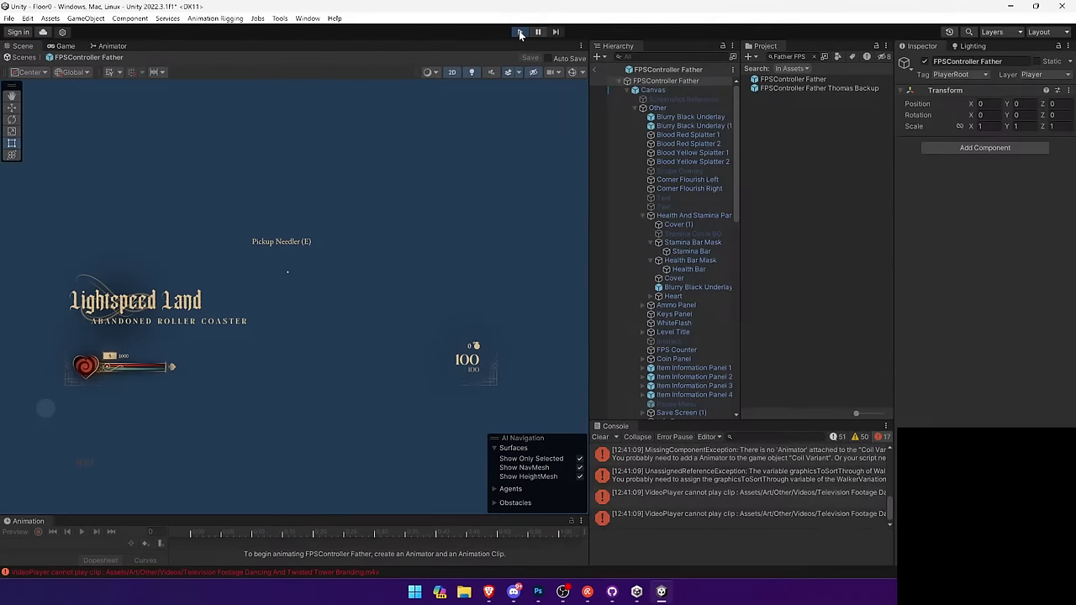
left_click(521, 33)
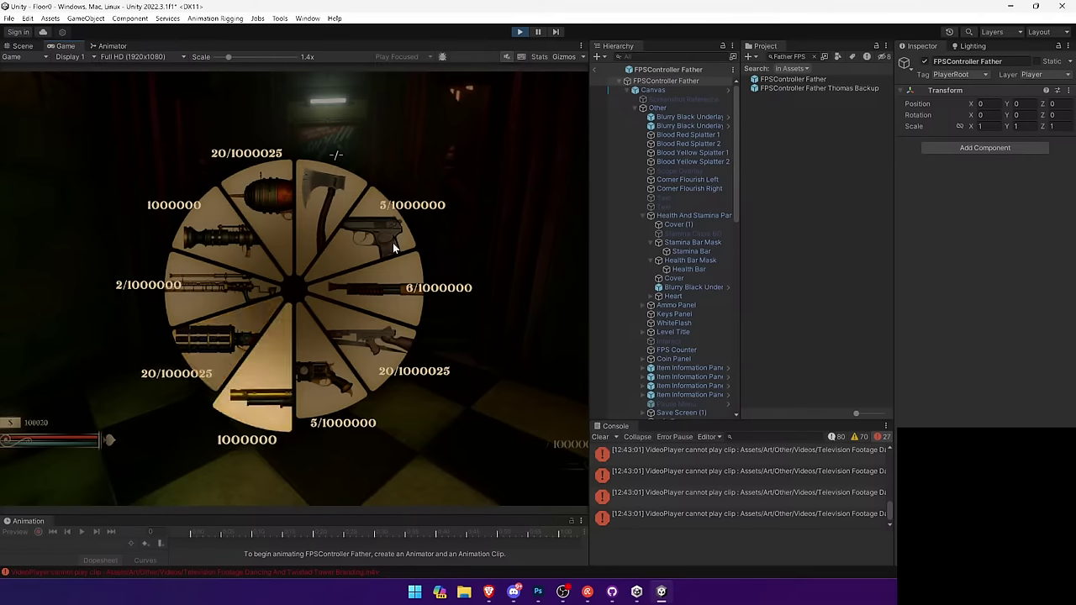
Test weapon selection with the original circular weapon wheel, with the Game view scaled to 1x.
key("Tab")
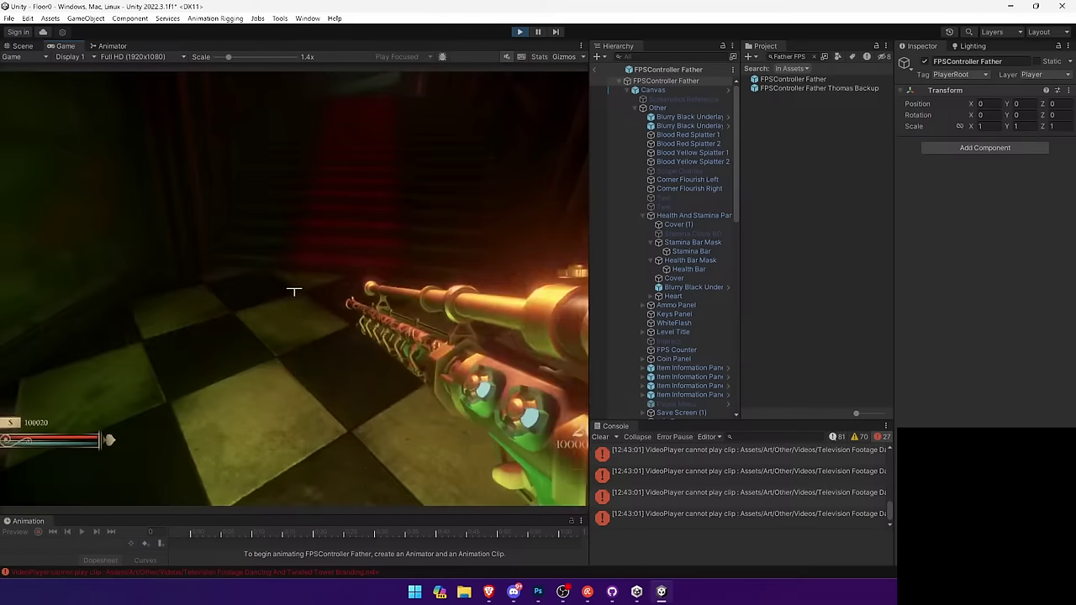
key("Tab")
left_click(351, 293)
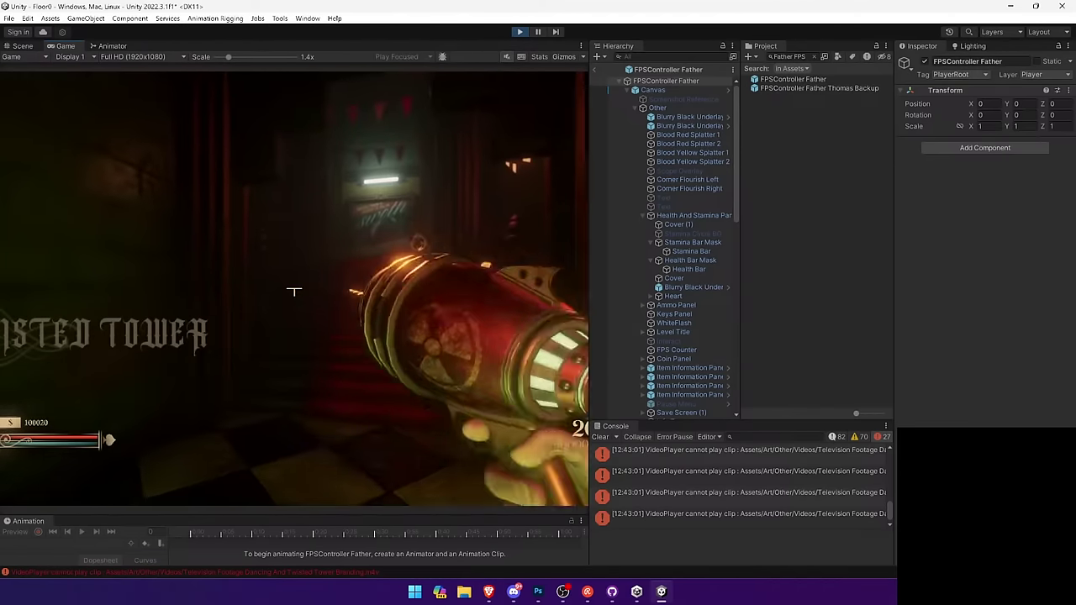
key("Escape")
left_click_drag(228, 56, 192, 61)
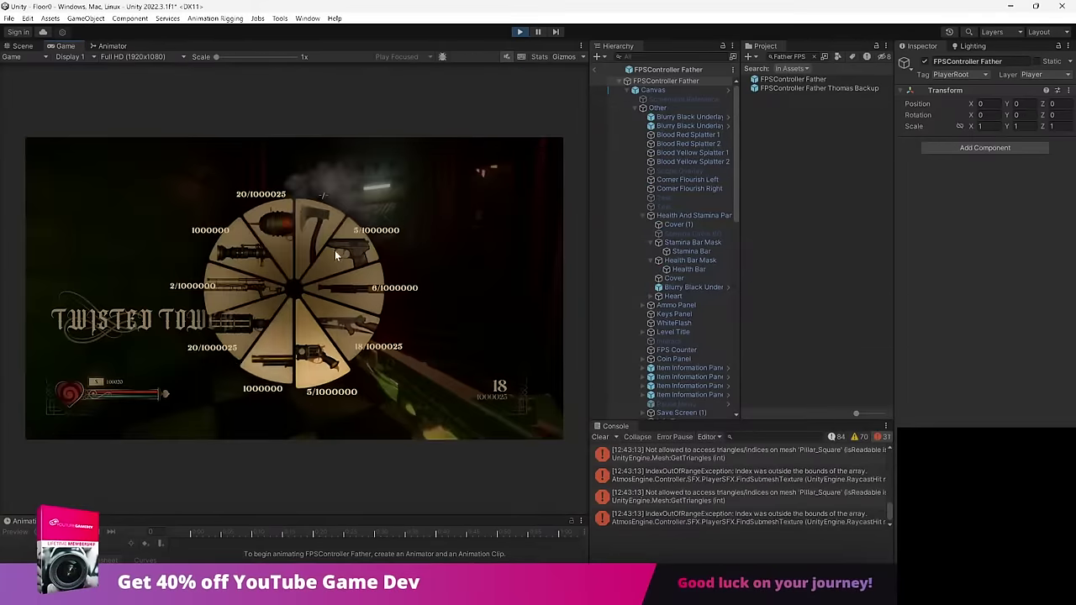
key("Tab")
key("Tab")
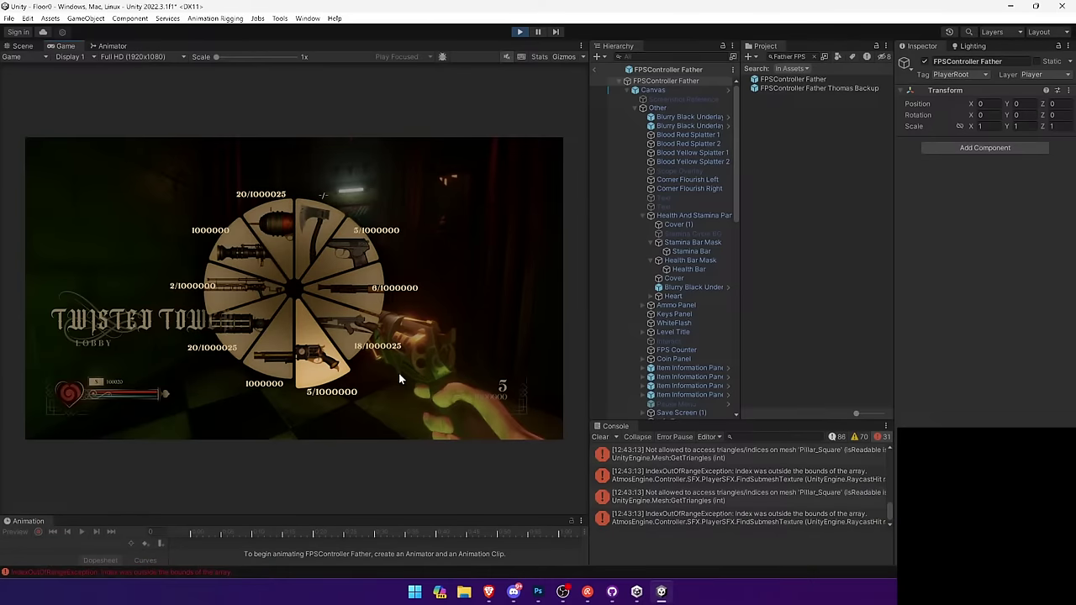
Switch back to the Untitled-1 card mockup in Photoshop.
key("alt+Tab")
key("alt+Tab")
key("alt+Tab")
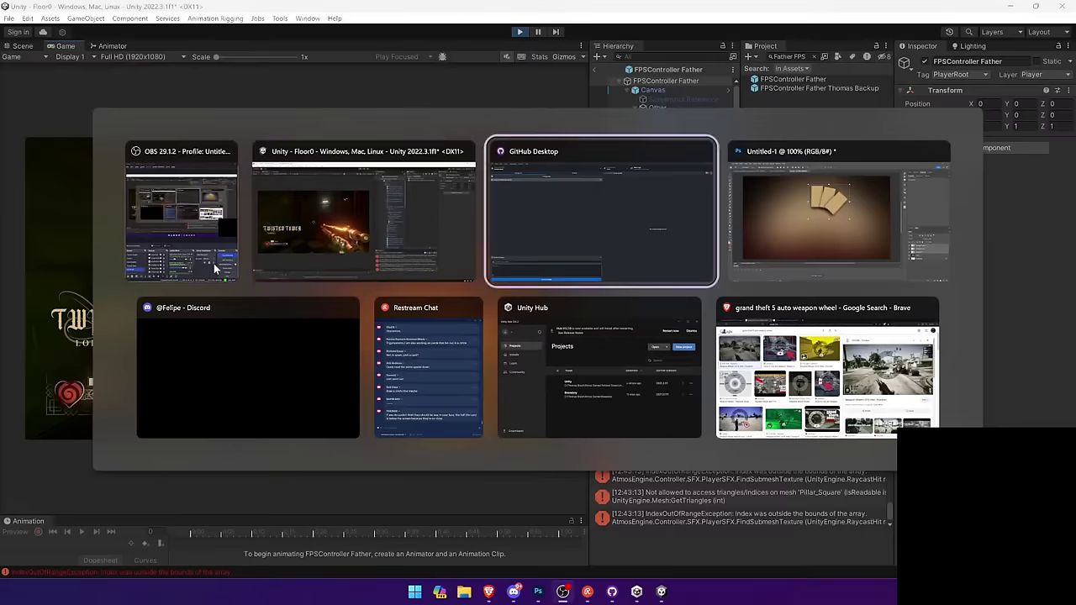
key("alt+Tab")
left_click(808, 241)
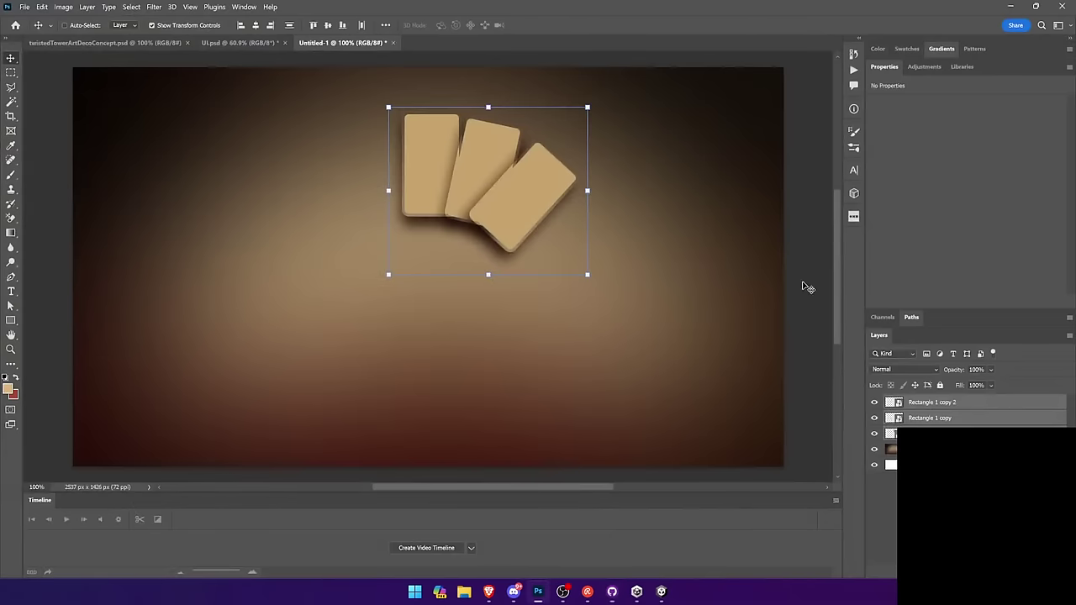
Duplicate the third card as a fourth one, rotate it to about 92°, and place it at the fan's lower end.
left_click(659, 286, "ctrl")
left_click_drag(533, 193, 533, 255)
left_click_drag(633, 226, 648, 292)
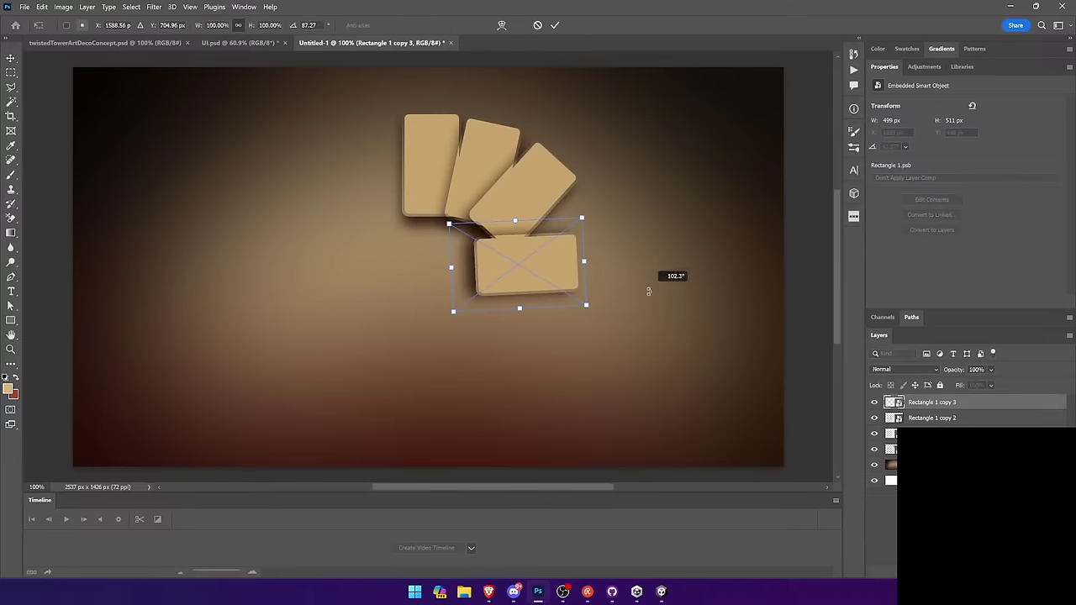
left_click_drag(593, 209, 598, 216)
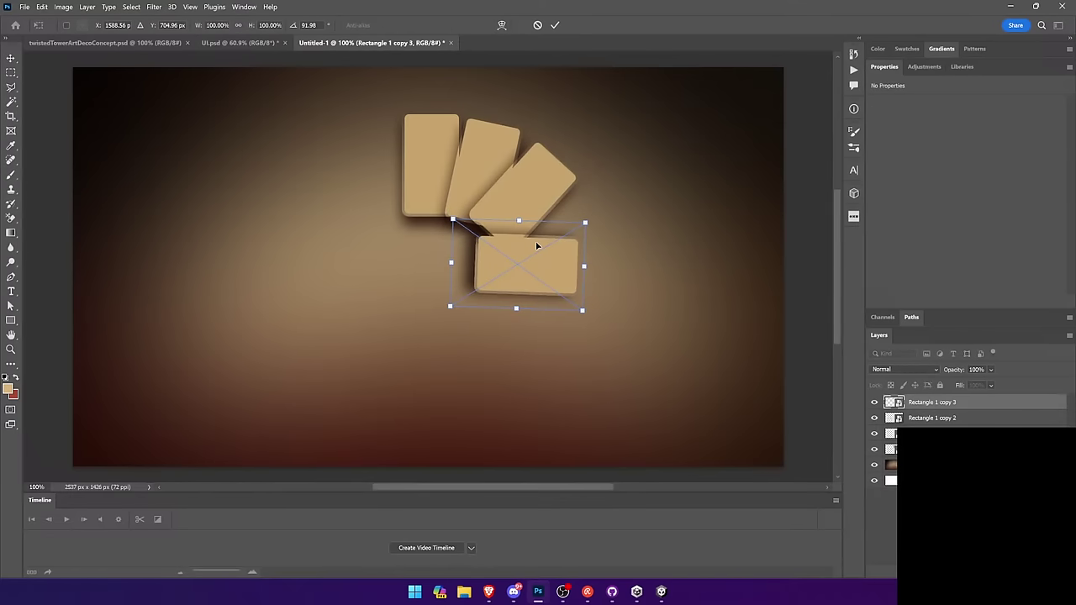
key("Return")
mouse_move(544, 259)
left_mouse_down()
mouse_move(558, 239)
mouse_move(562, 251)
left_mouse_up()
left_click(507, 187)
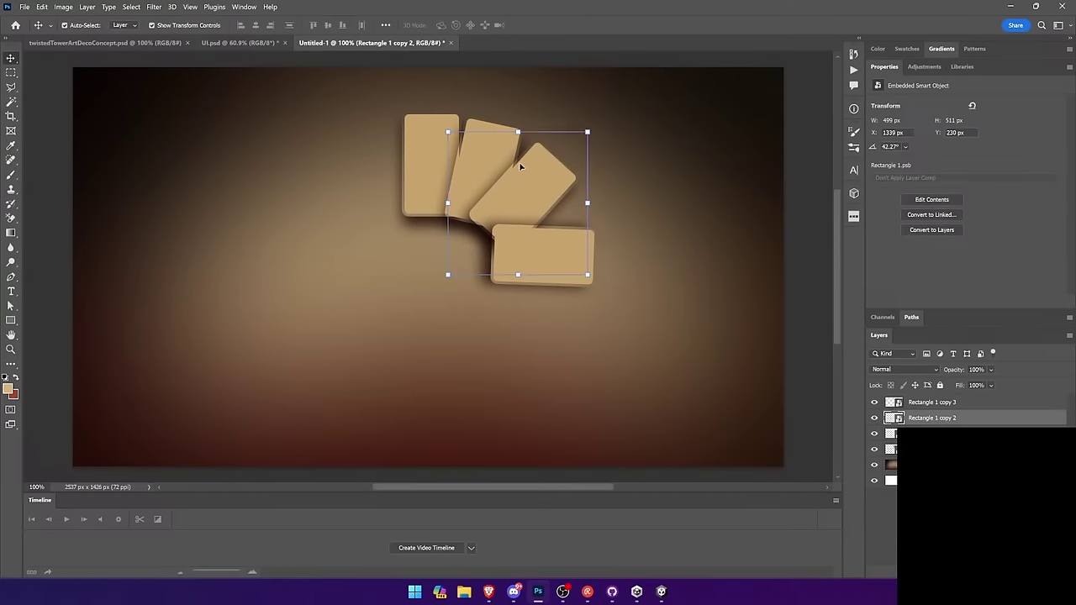
Open the recently used Weapon Wheel.psb document.
left_click_drag(660, 239, 481, 305)
key("ctrl+z")
key("Escape")
left_click(44, 7)
mouse_move(25, 7)
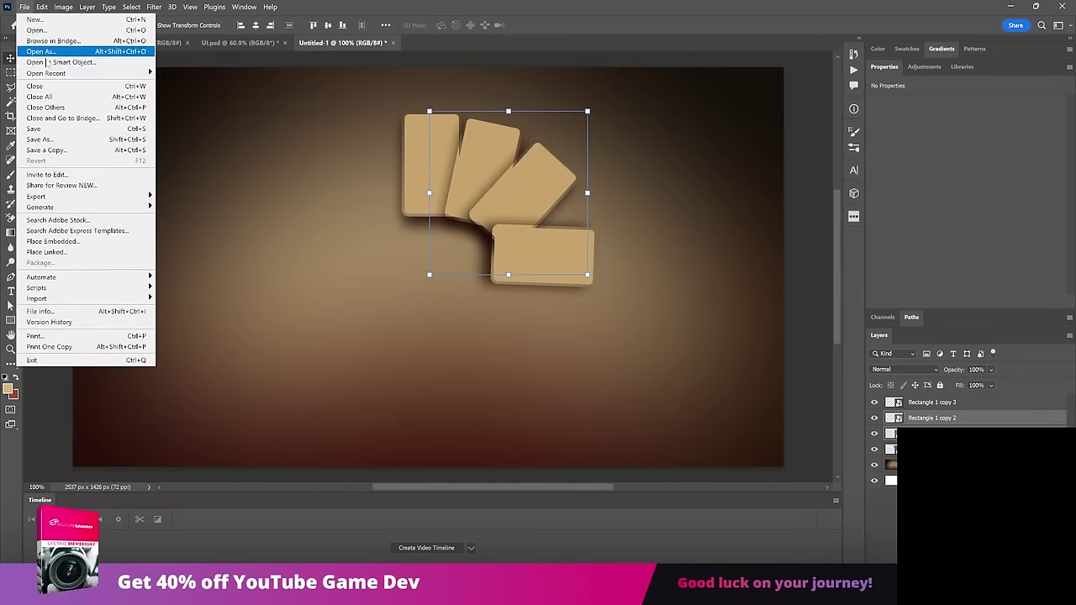
mouse_move(50, 73)
left_click(195, 74)
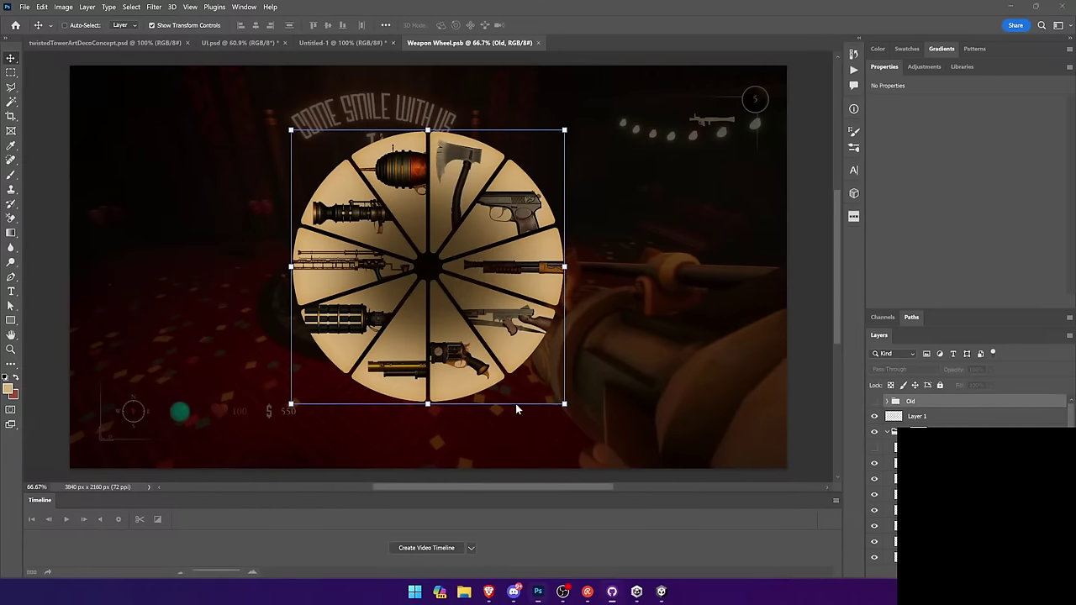
Return to the Untitled-1 card mockup and nudge the second and third cards slightly outward from the fan's centre.
key("alt+Tab")
key("alt+Tab")
left_click(354, 42)
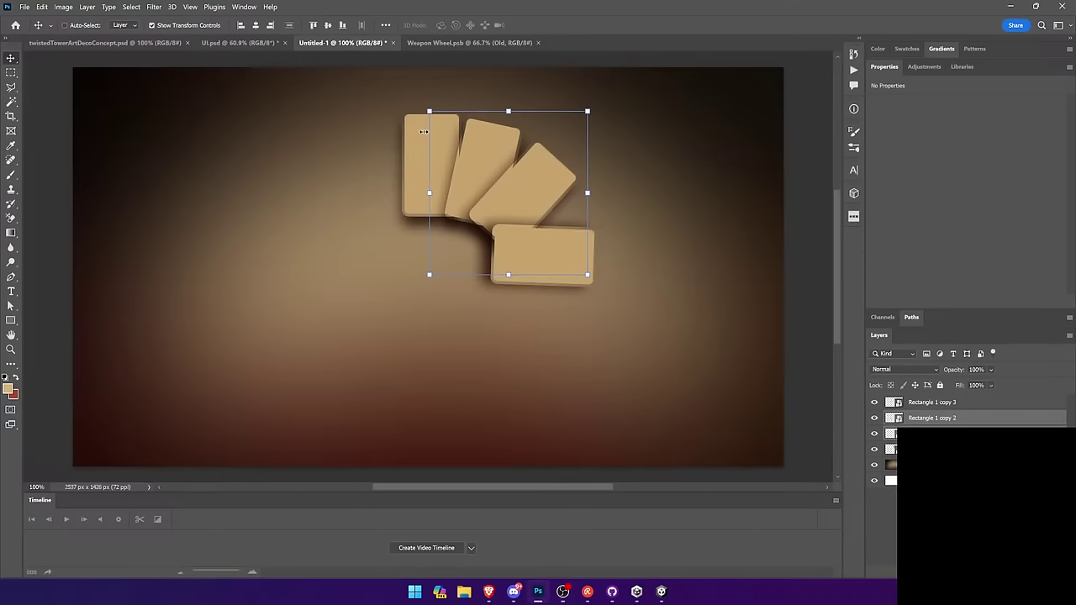
left_click_drag(530, 194, 555, 203)
left_click(570, 215, "ctrl")
left_click(537, 179, "ctrl")
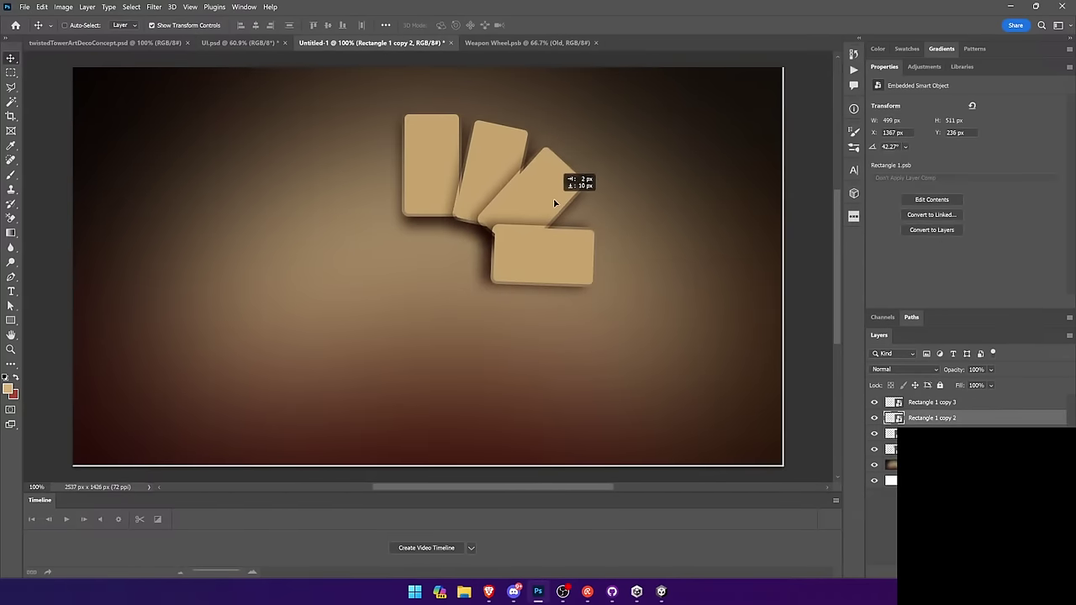
Duplicate the fourth card as a fifth, rotate it to about 131°, and place it below the fourth.
left_click(569, 271, "ctrl")
left_click_drag(568, 274, 568, 316)
left_click_drag(620, 242, 594, 345)
key("Return")
left_click(574, 280)
key("Return")
left_click(561, 238)
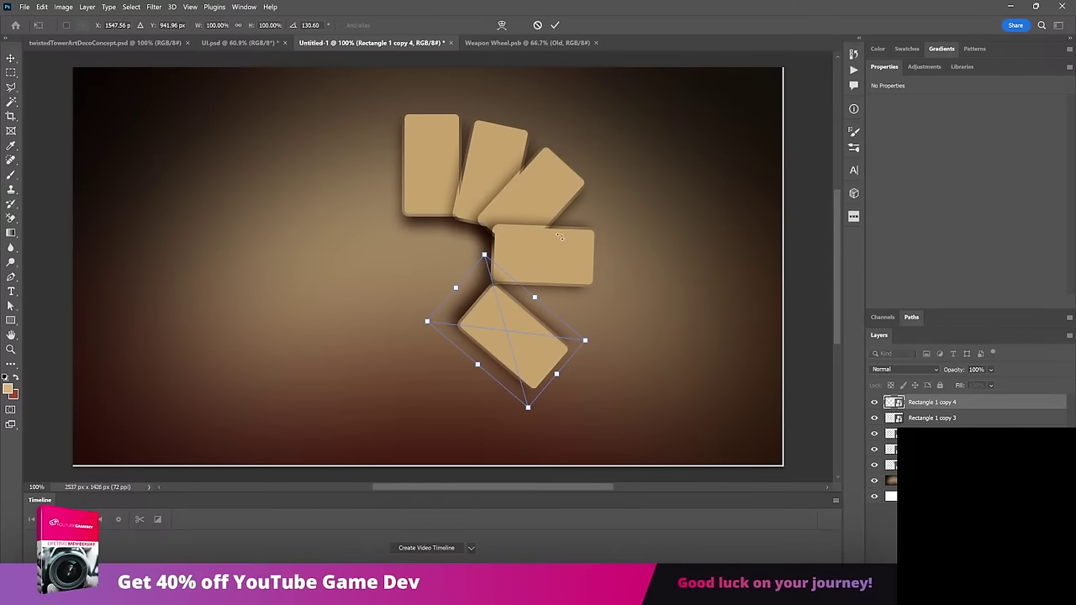
key("Return")
Move the fourth card down to about X 1403, Y 550 px and rotate the third card to about 52°.
left_click_drag(577, 240, 572, 259)
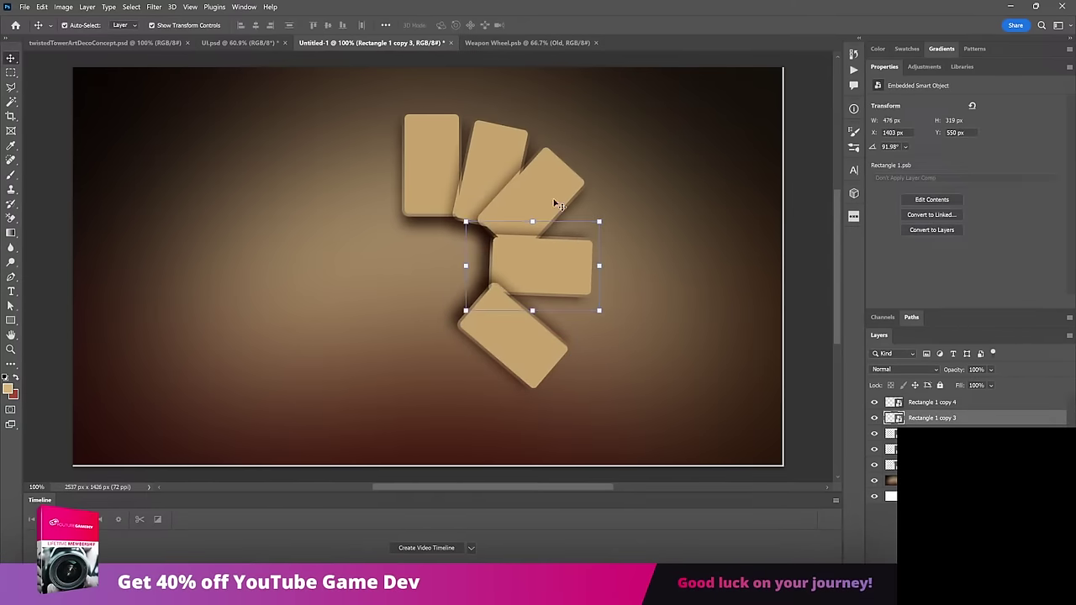
left_click(554, 200, "ctrl")
left_click_drag(597, 127, 618, 141)
key("Return")
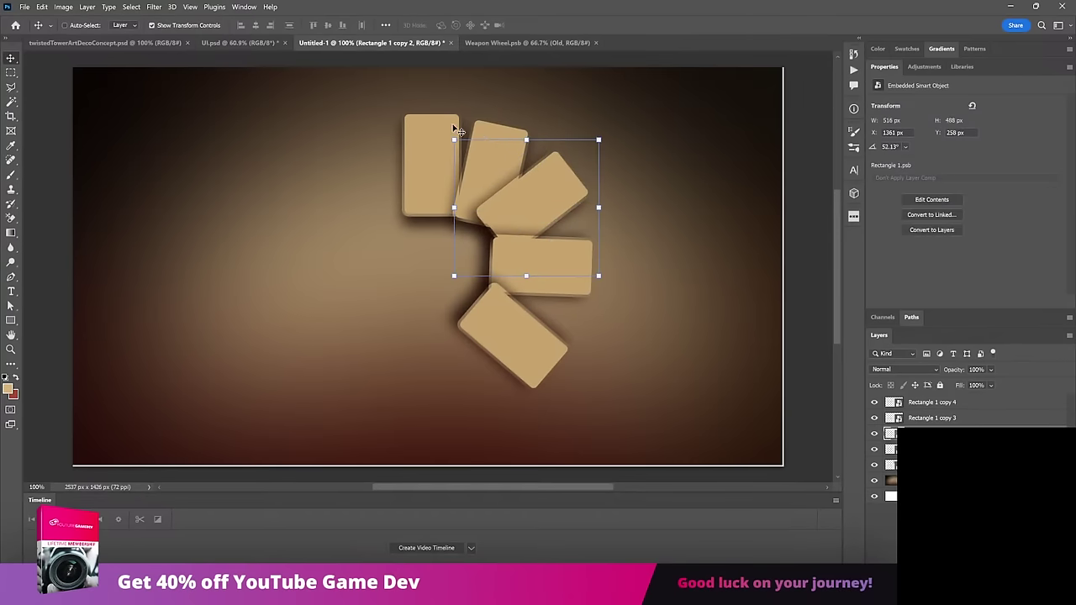
Rotate the second card further clockwise and shift it back toward the first card.
left_click_drag(521, 121, 505, 144)
key("Escape")
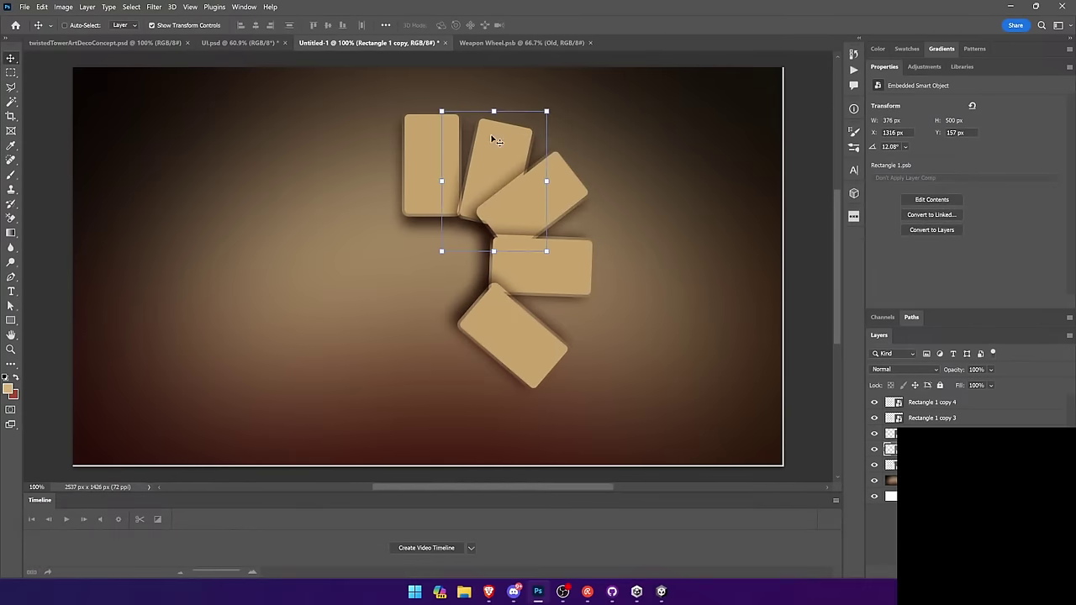
left_click_drag(557, 105, 570, 120)
key("Return")
left_click_drag(515, 159, 499, 161)
Pull the third, fourth and fifth cards inward to tighten the fan around its centre.
left_click(575, 209, "ctrl")
left_click(561, 197, "ctrl")
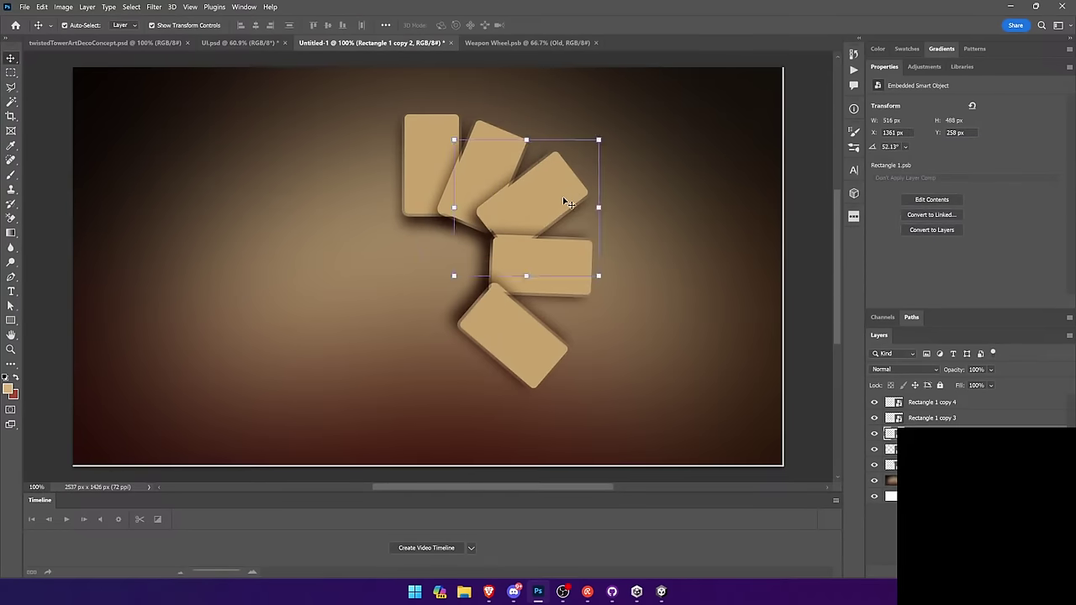
left_click_drag(562, 198, 550, 210)
left_click(564, 264, "ctrl")
left_click_drag(563, 264, 549, 250)
left_click(538, 354, "ctrl")
left_click_drag(538, 354, 518, 340)
left_click_drag(577, 235, 533, 298)
key("Return")
Duplicate all five cards together, rotate the copies about 180°, and place them opposite the originals to complete the ring.
left_click(533, 264, "shift")
left_click(534, 220, "shift")
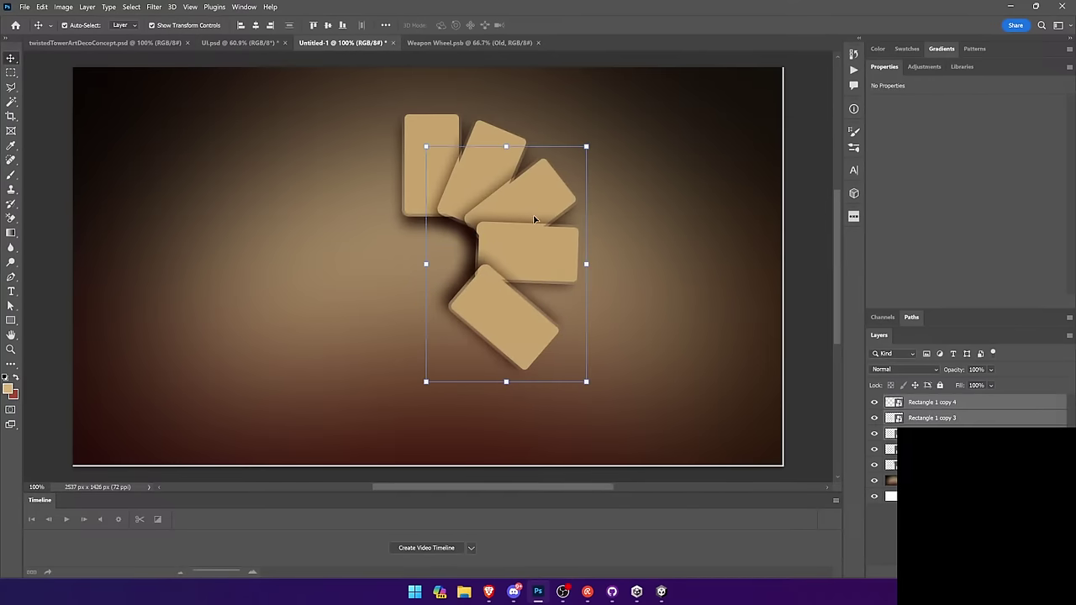
left_click(490, 173, "shift")
left_click(444, 164, "shift")
left_click_drag(474, 160, 395, 161)
left_click_drag(514, 107, 337, 331)
key("Return")
left_click_drag(437, 290, 428, 326)
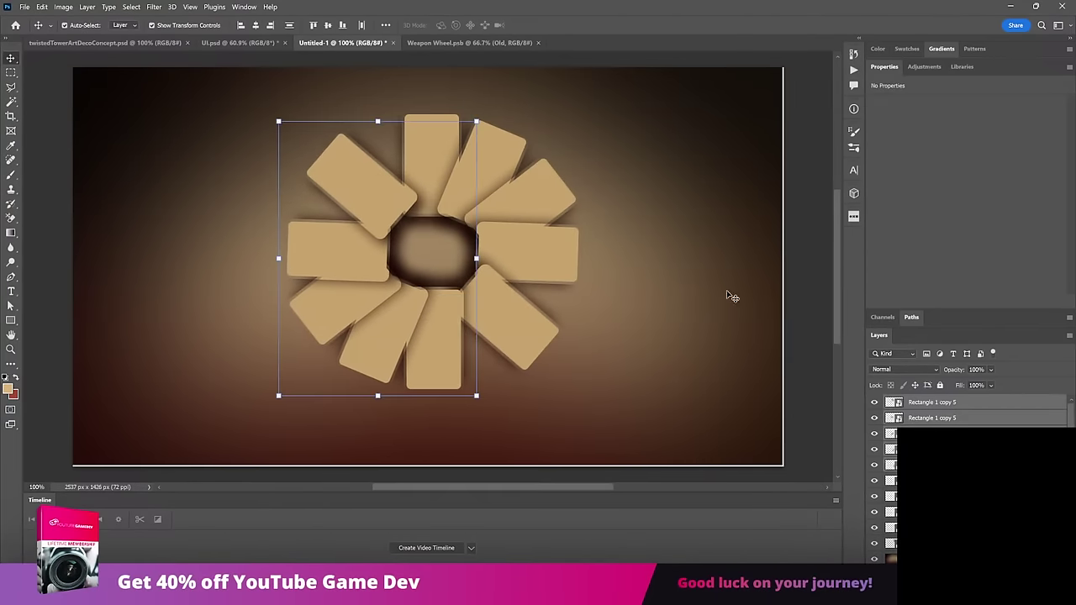
left_click(799, 281)
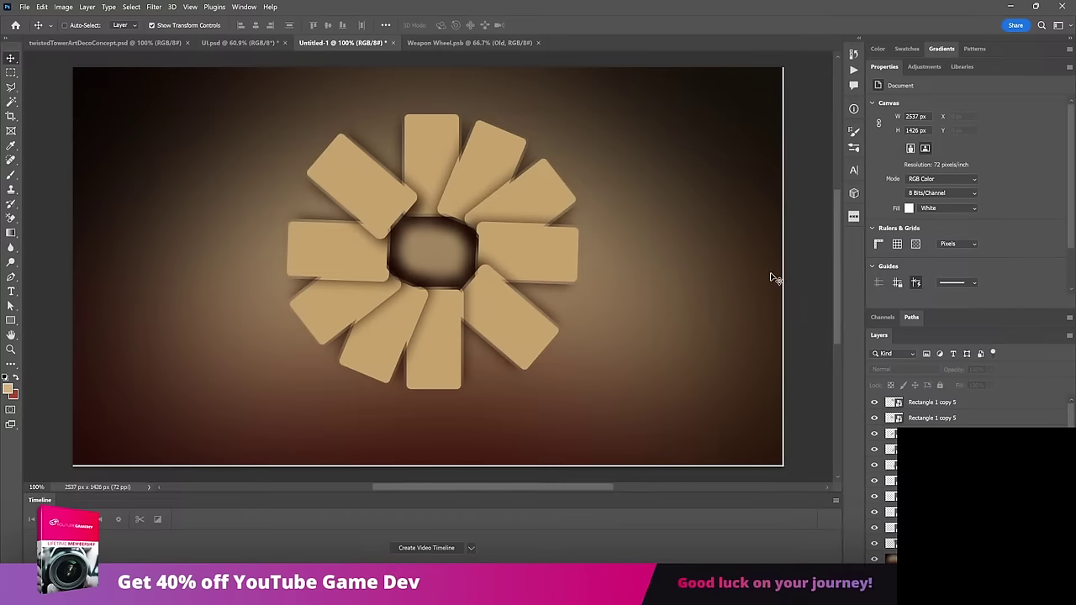
Delete all the card layers from the Untitled-1 mockup, leaving only the backdrop layers.
left_click(587, 595)
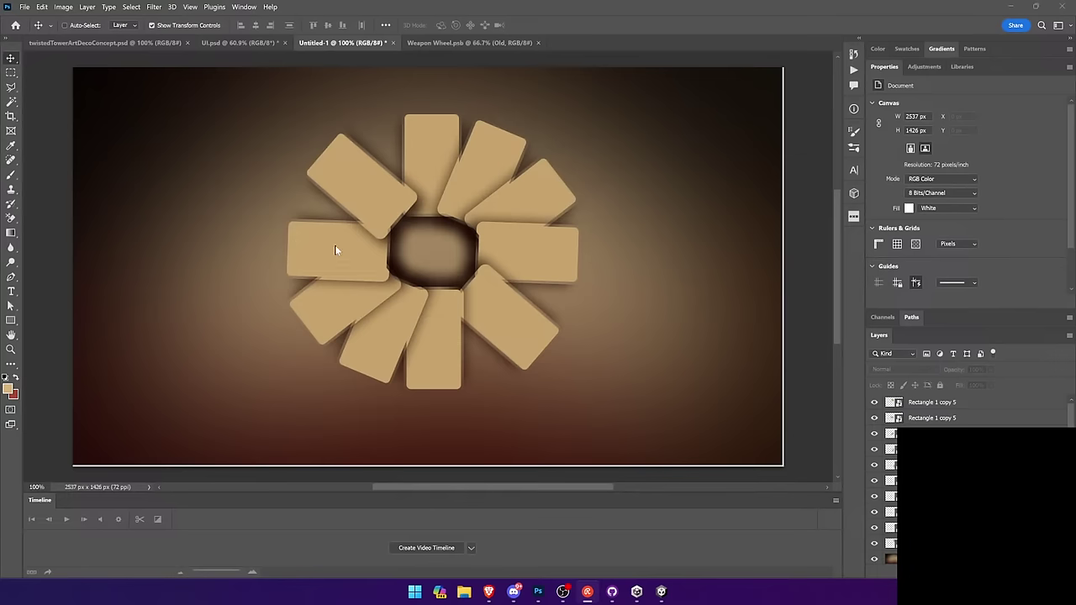
left_click(892, 543)
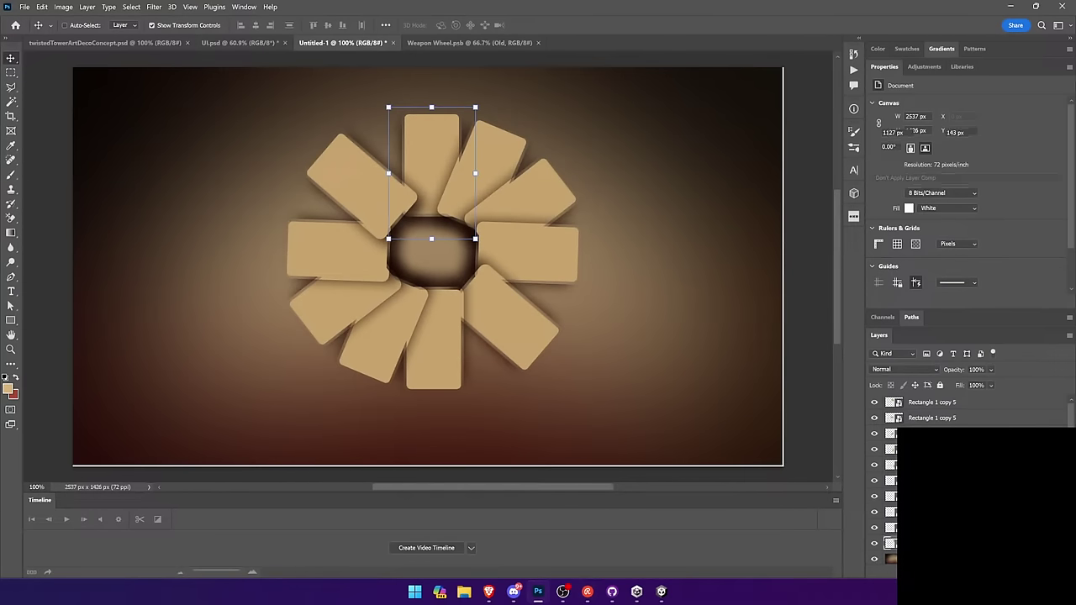
left_click(950, 408, "shift")
key("Delete")
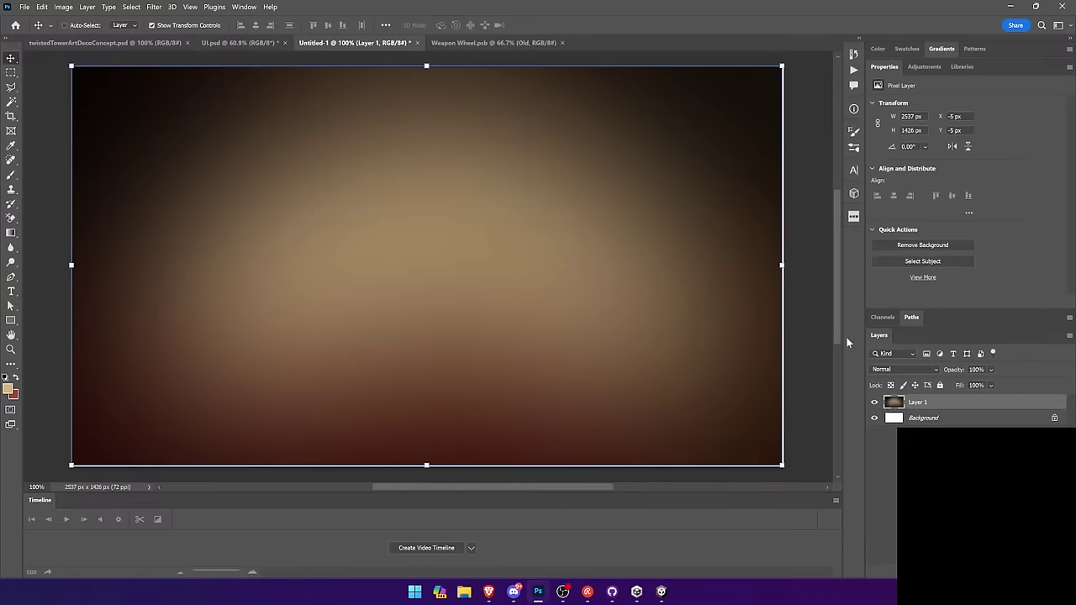
Close the Untitled-1 mockup, then collapse and hide the Wheel group in Weapon Wheel.psb.
left_click(486, 42)
left_click(418, 43)
left_click(572, 218)
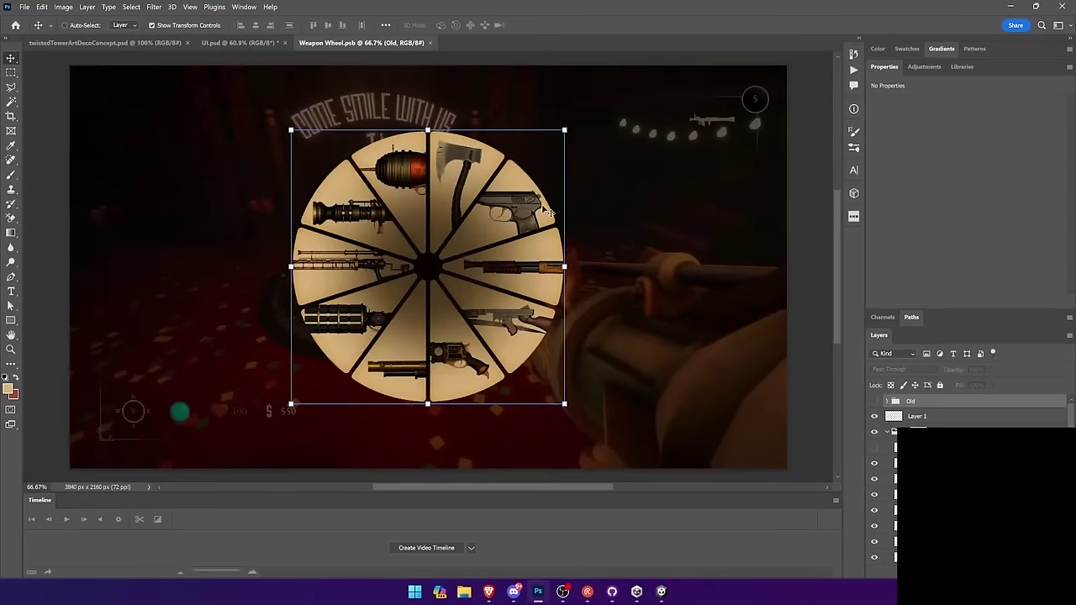
left_click(895, 431)
left_click(887, 432)
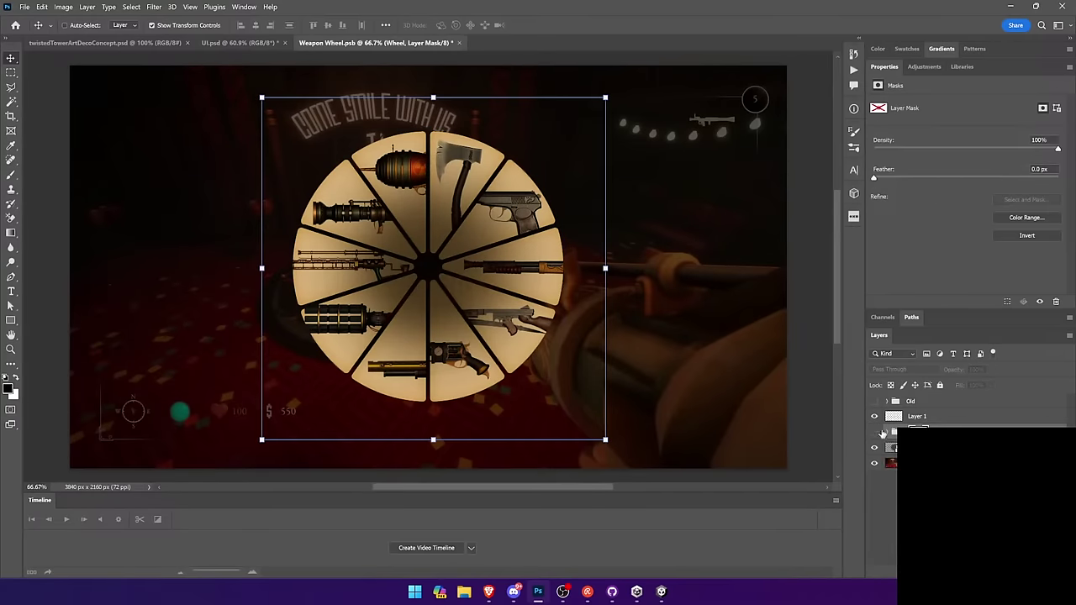
left_click(874, 432)
On Layer 1, draw an upright rounded rectangle of about 459 × 773 px with 25 px corners near the upper centre.
left_click(917, 417)
left_click(11, 320)
left_click_drag(352, 124, 437, 267)
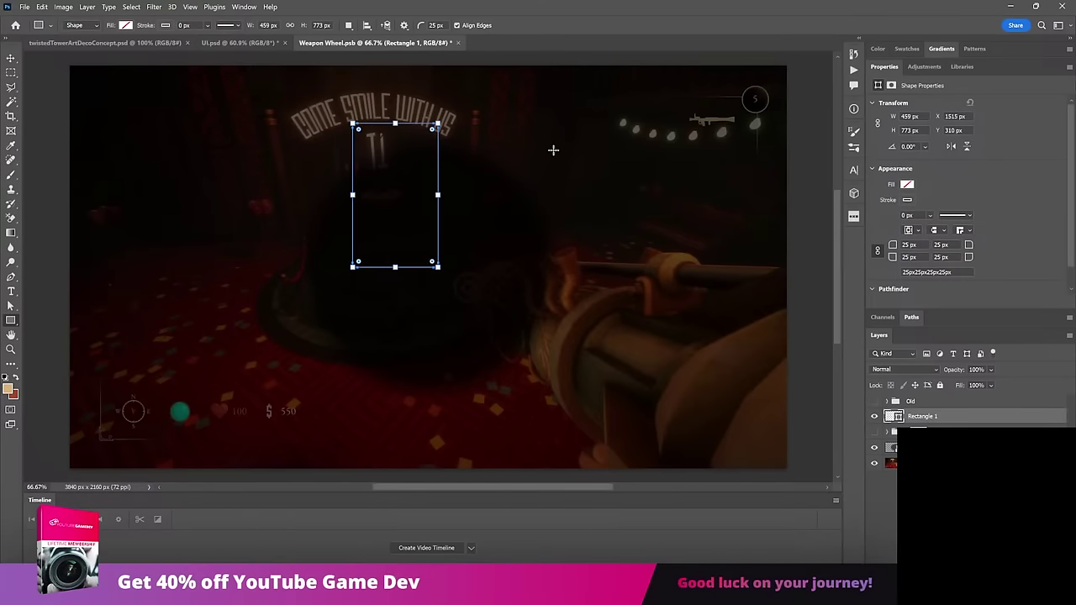
Fill the card rectangle with the recently used tan colour and move it to about X 1725, Y 307 px.
left_click(239, 43)
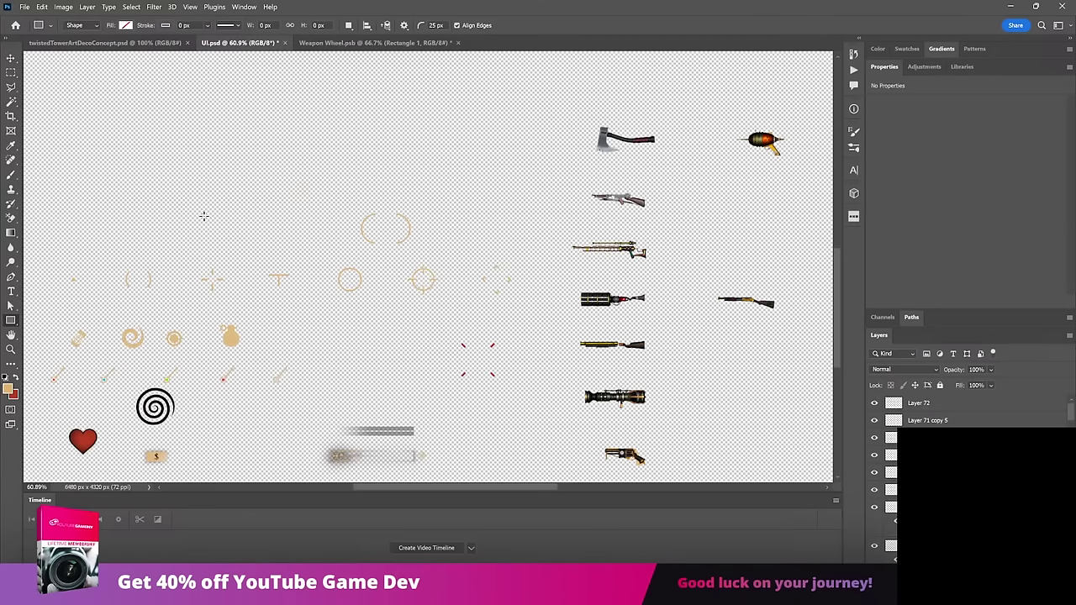
key("i")
left_click(337, 43)
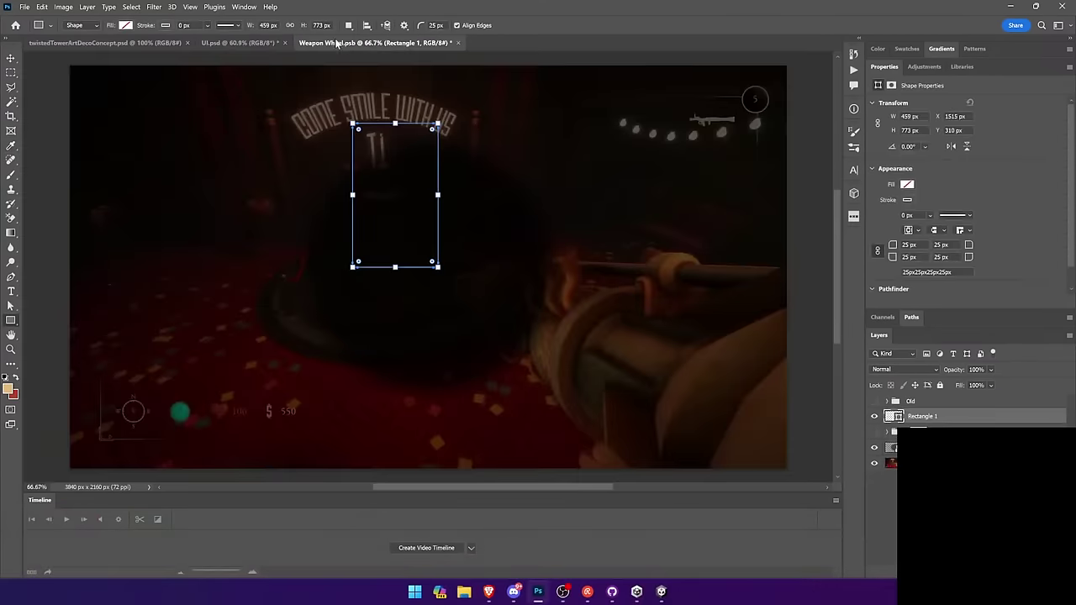
left_click(126, 25)
left_click(53, 85)
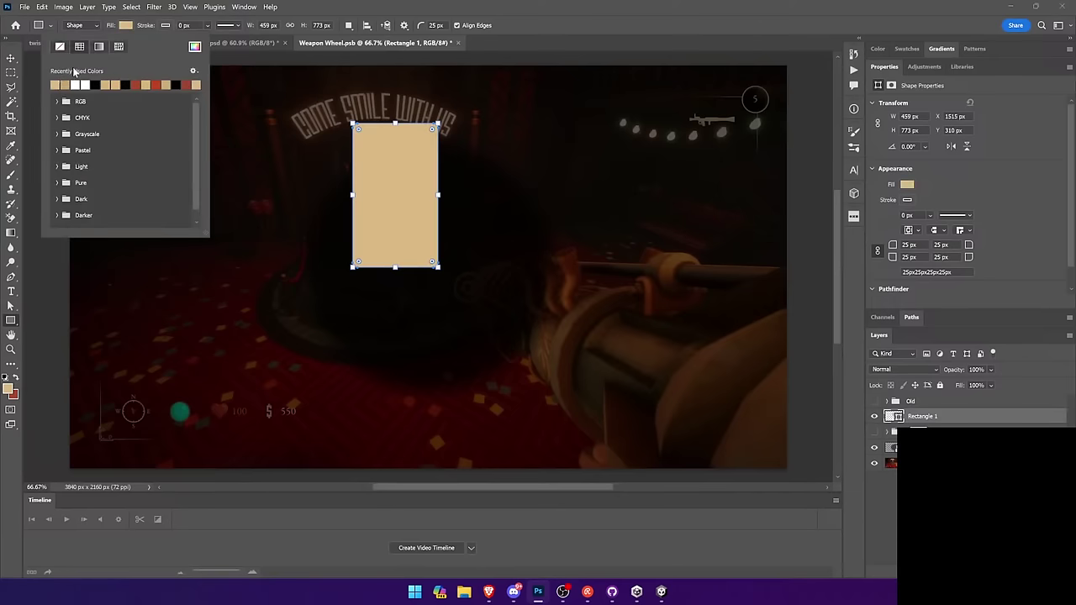
key("v")
left_click_drag(410, 155, 448, 155)
Give the tan card a black stroke of about 23 px and move it to about X 1768, Y 321 px.
right_click(945, 418)
left_click(926, 420)
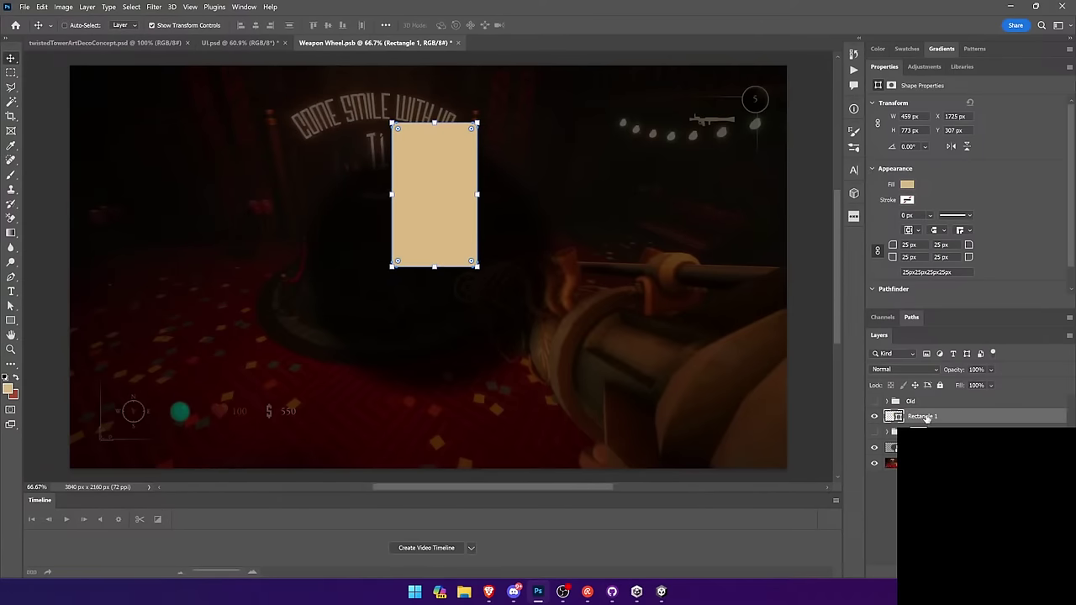
left_click(11, 321)
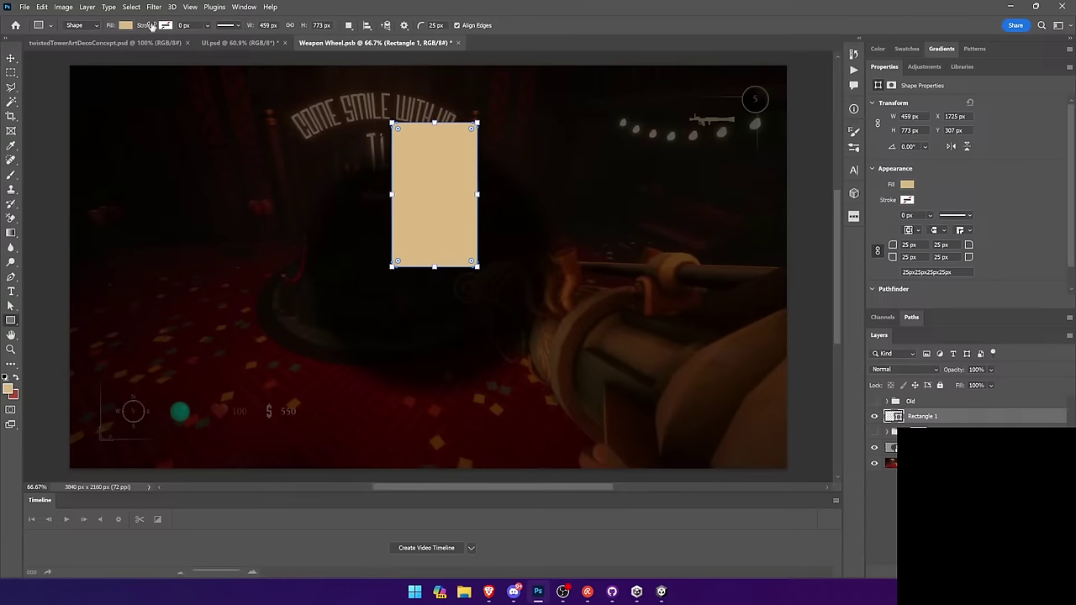
left_click(165, 26)
left_click(136, 84)
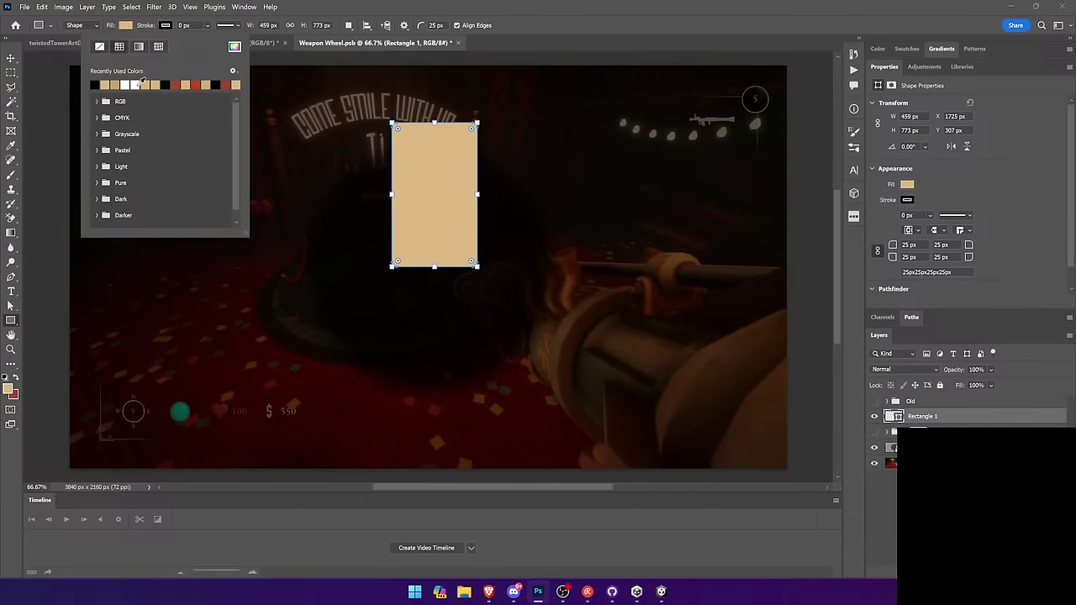
left_click(208, 26)
left_click_drag(210, 39, 238, 40)
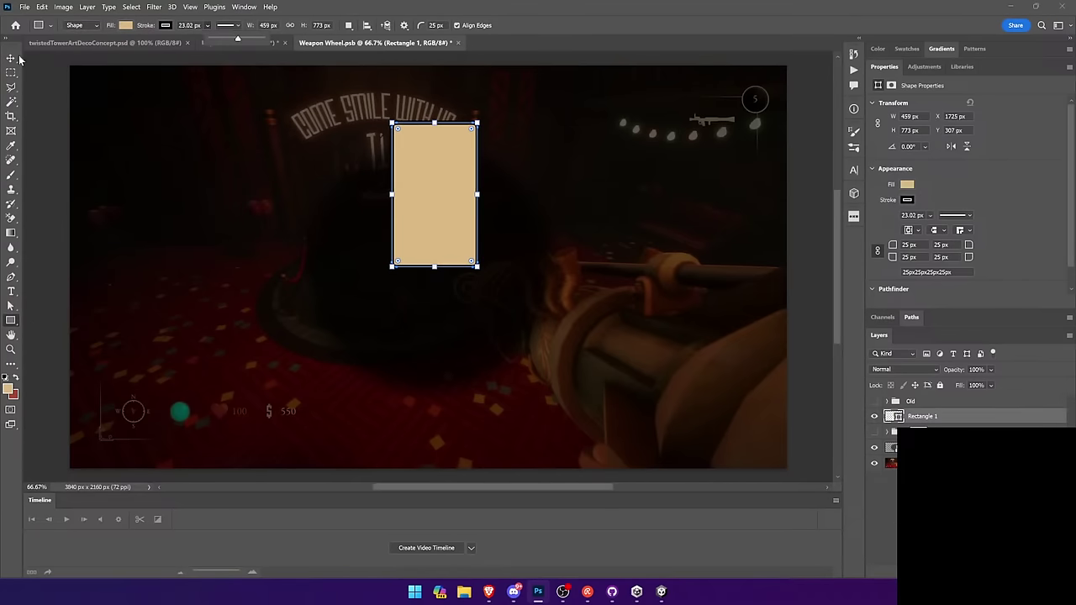
left_click(11, 58)
left_click_drag(404, 190, 411, 193)
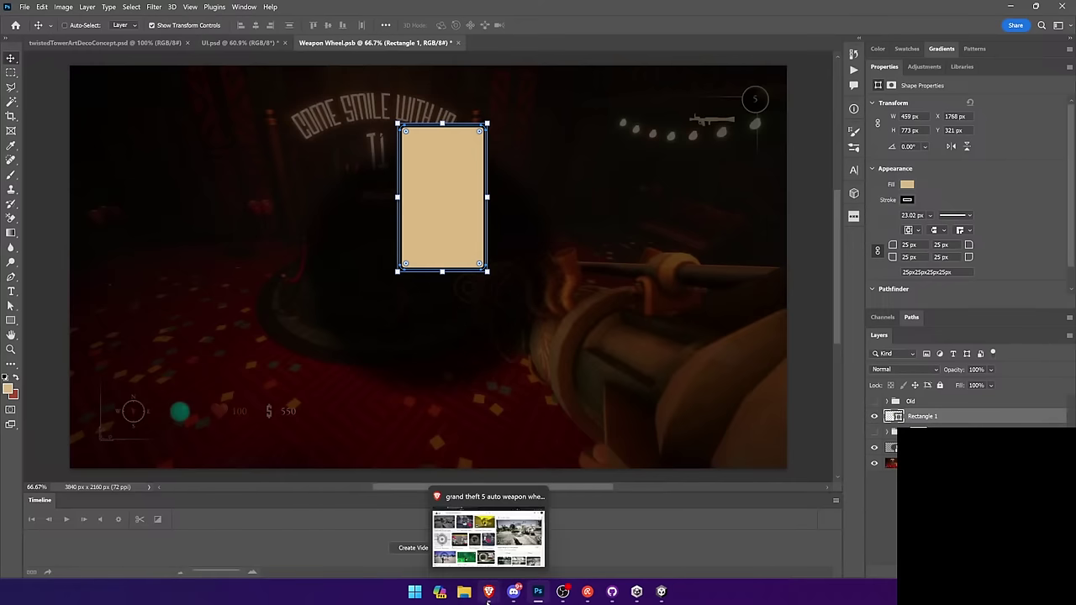
Switch to the Brave browser, search Google Images for "art deco playing cards", and examine the card designs.
left_click(488, 592)
left_click_drag(271, 59, 109, 69)
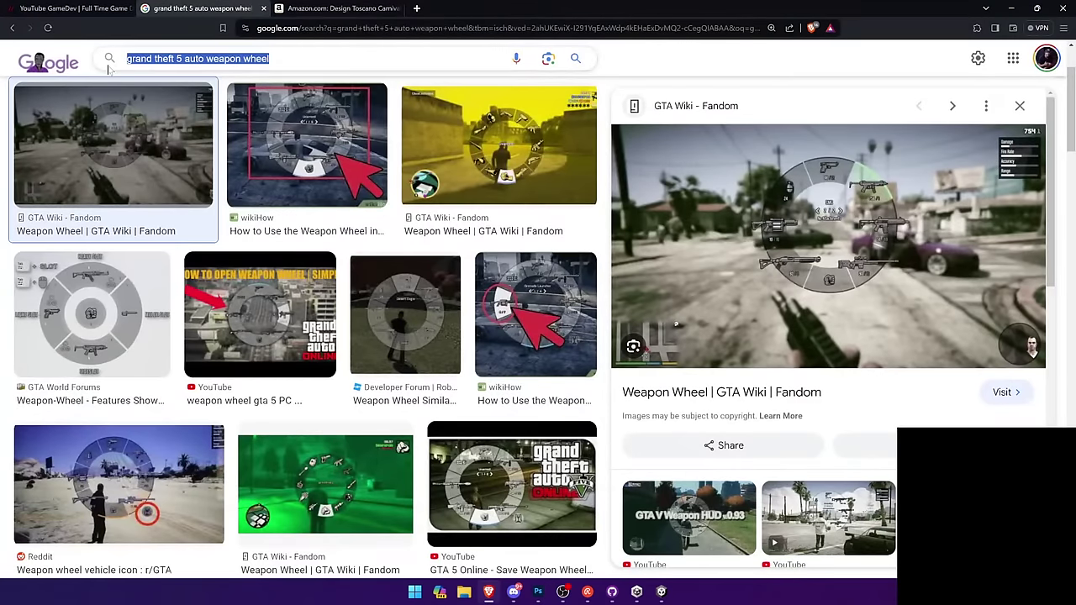
type("vintage deck")
key("ctrl+a")
type("art de")
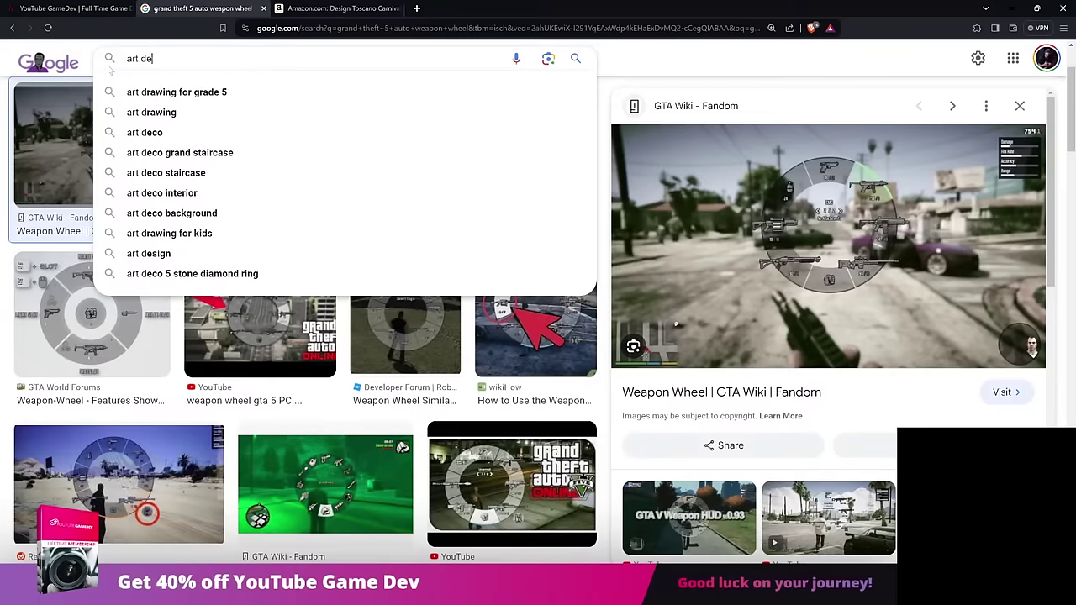
type("ck")
key("BackSpace")
type("o")
key("BackSpace")
type("io")
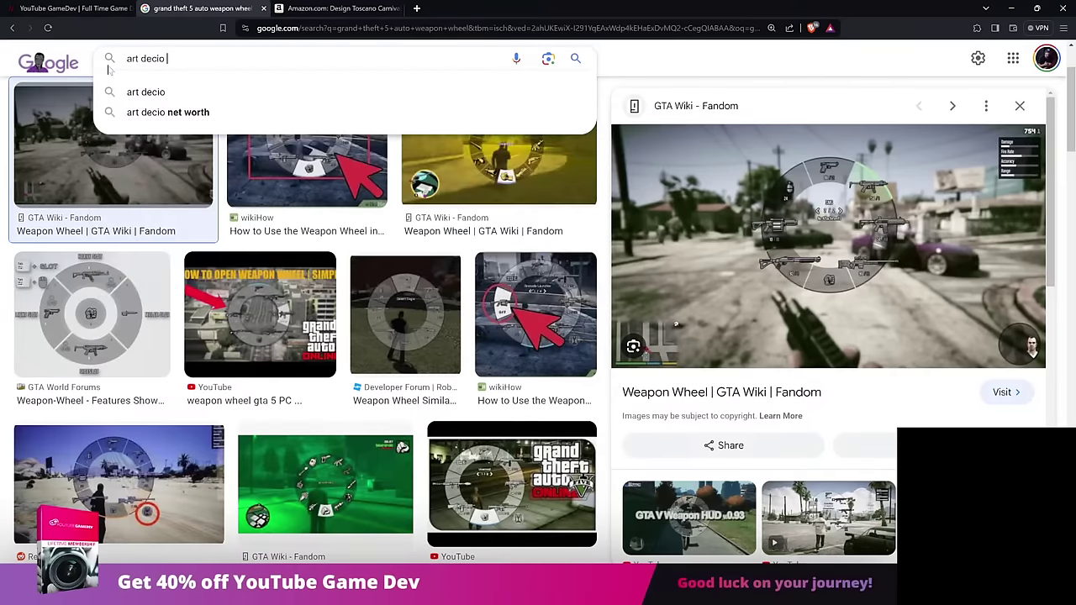
key("BackSpace")
key("BackSpace")
key("BackSpace")
type("o playing cards")
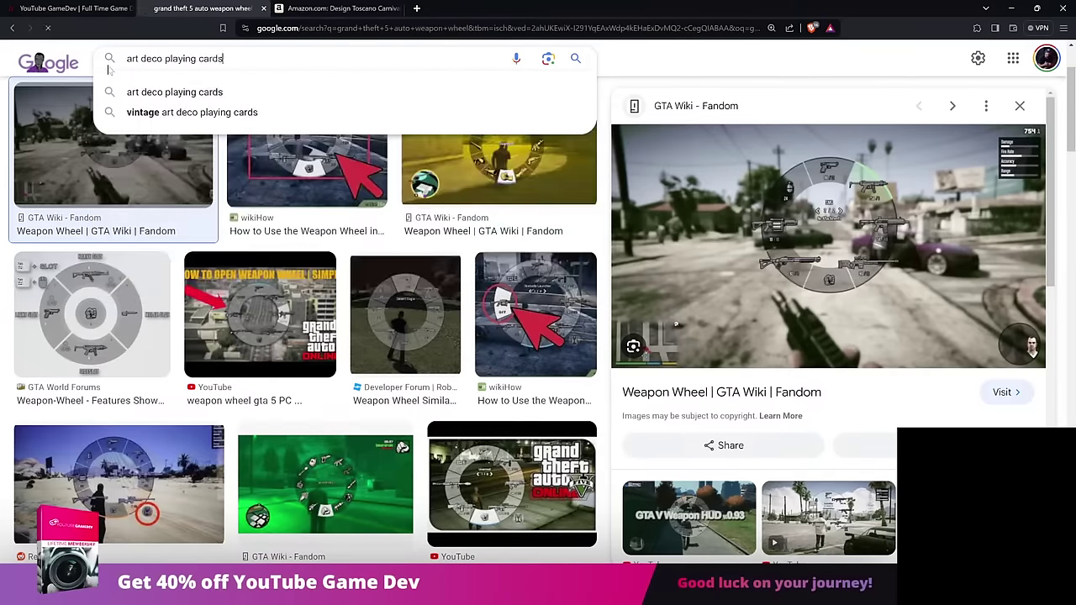
key("Return")
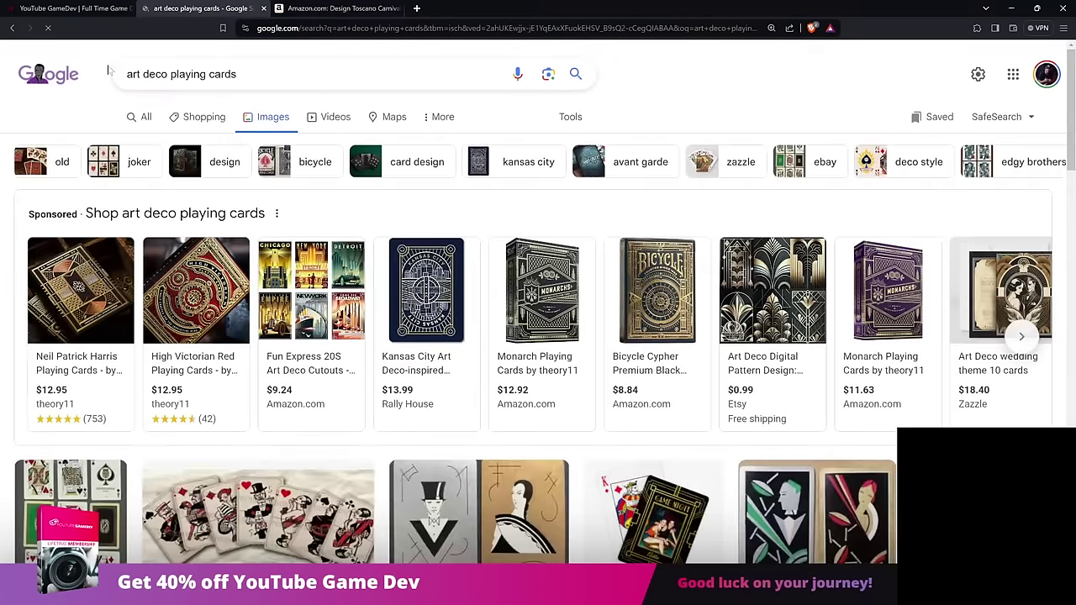
scroll(505, 450, "down", 3)
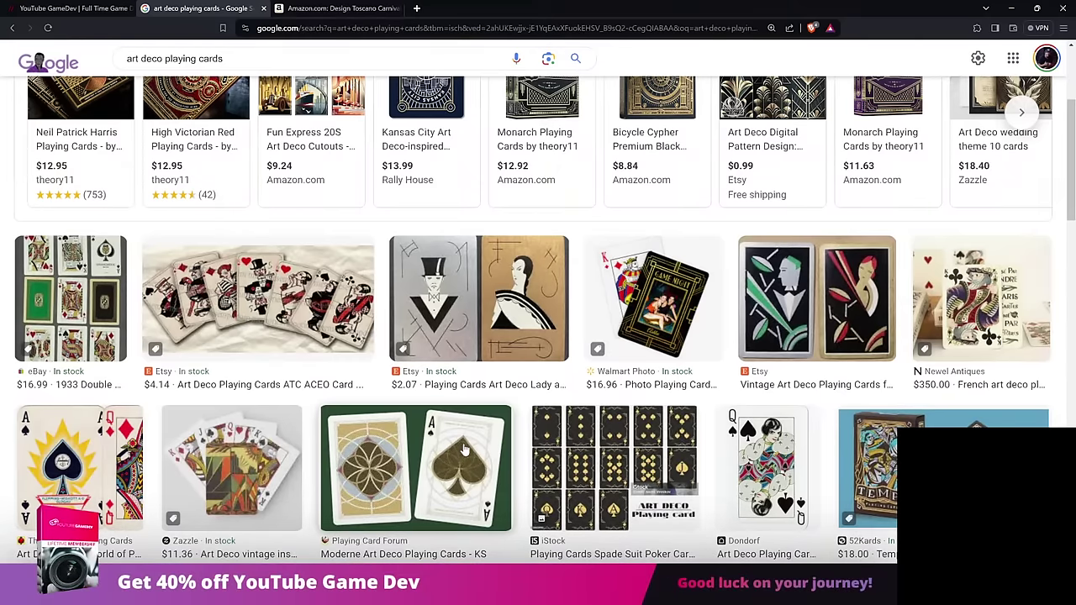
Switch back to Photoshop and move the card to about X 1521, Y 432 px, comparing it with the playing-card references.
key("alt+Tab")
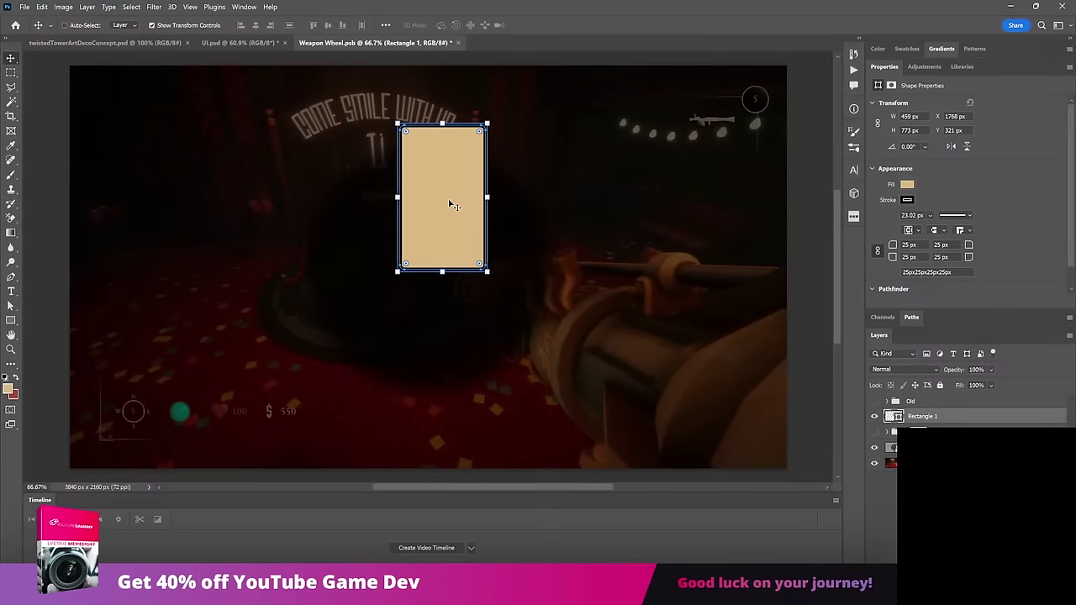
left_click_drag(450, 204, 368, 211)
key("alt+Tab")
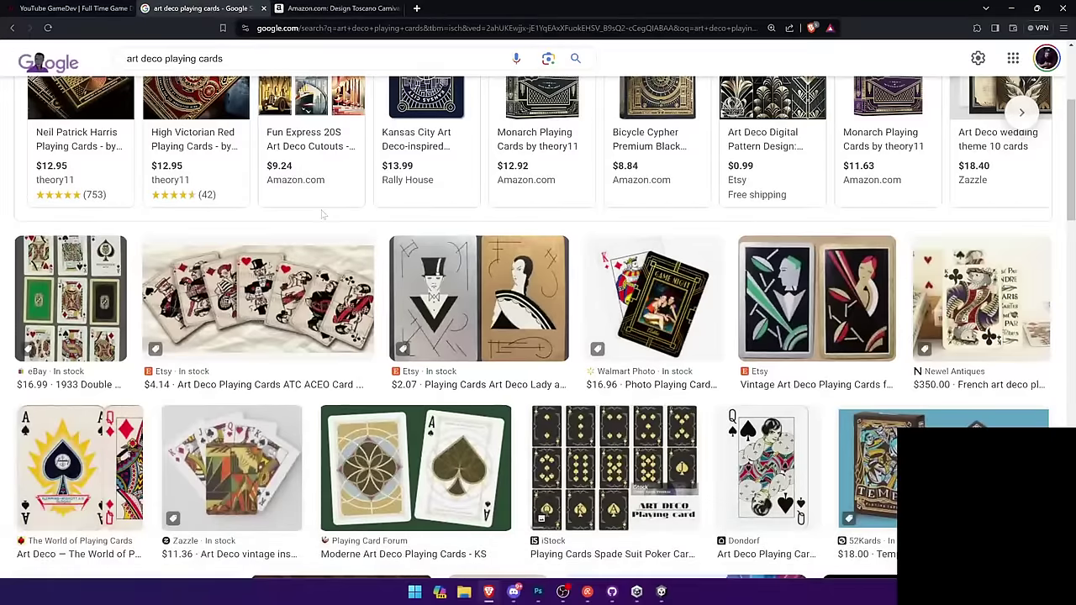
key("alt+Tab")
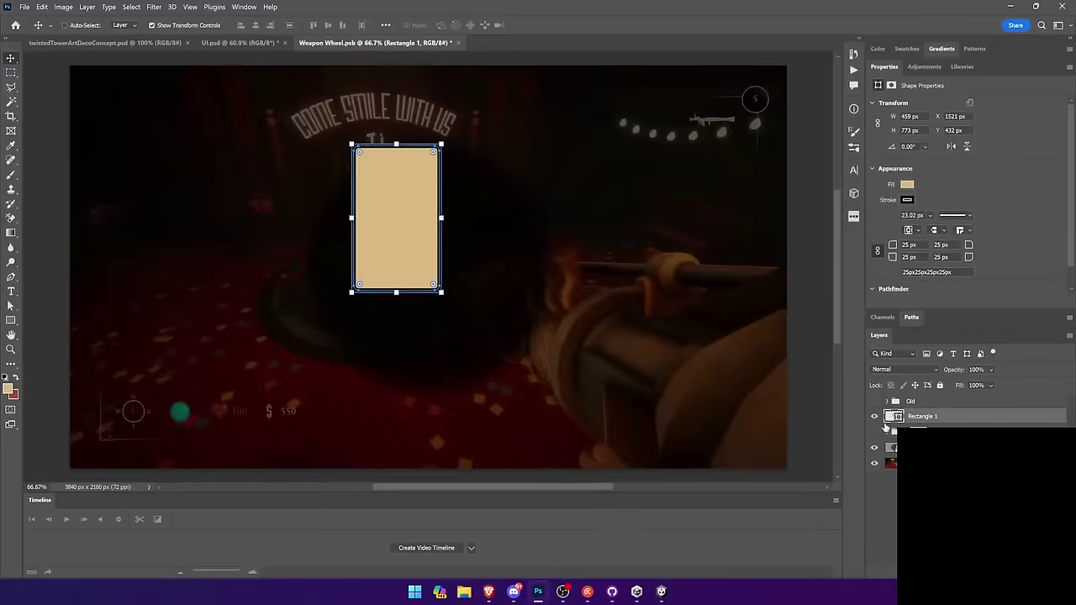
Remove the stroke from the tan card rectangle.
left_click(12, 320)
left_click(165, 27)
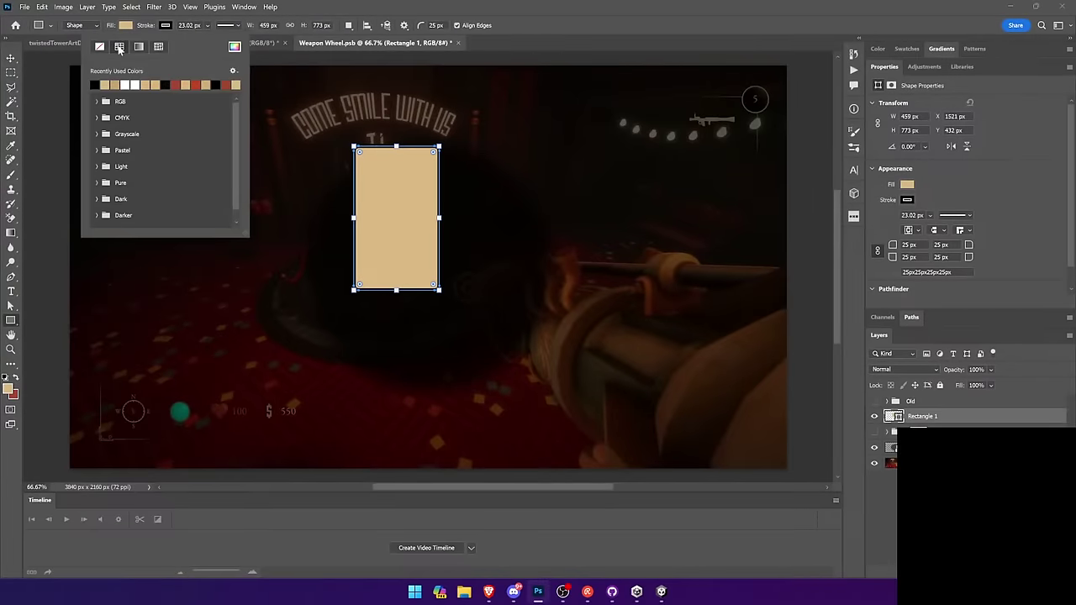
left_click(98, 48)
left_click(11, 58)
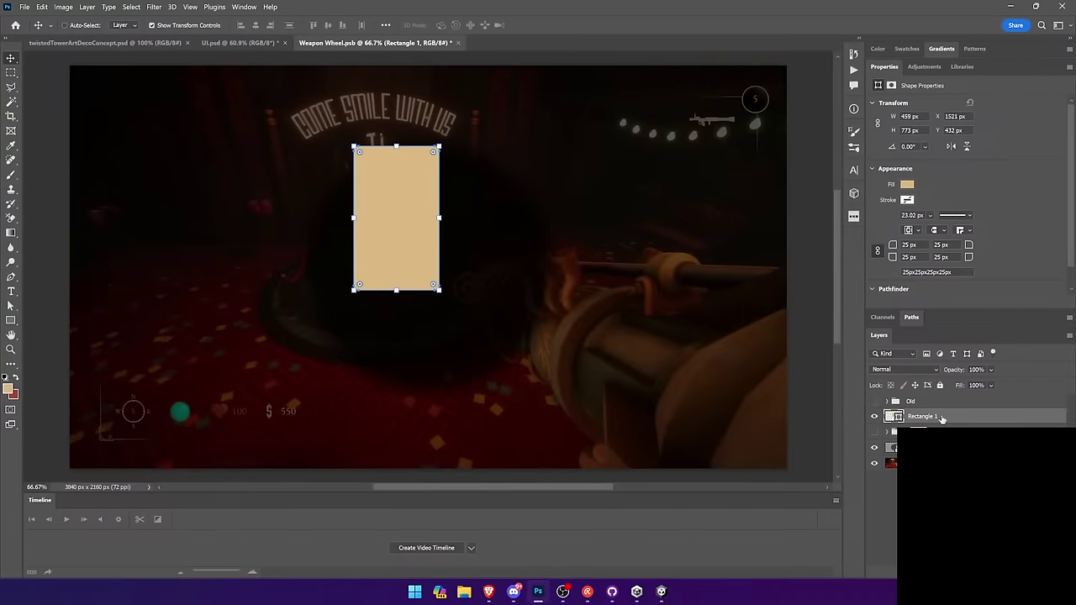
Duplicate the tan card rectangle and shrink the copy inside the card to about 363 × 692 px.
key("ctrl+j")
key("ctrl+t")
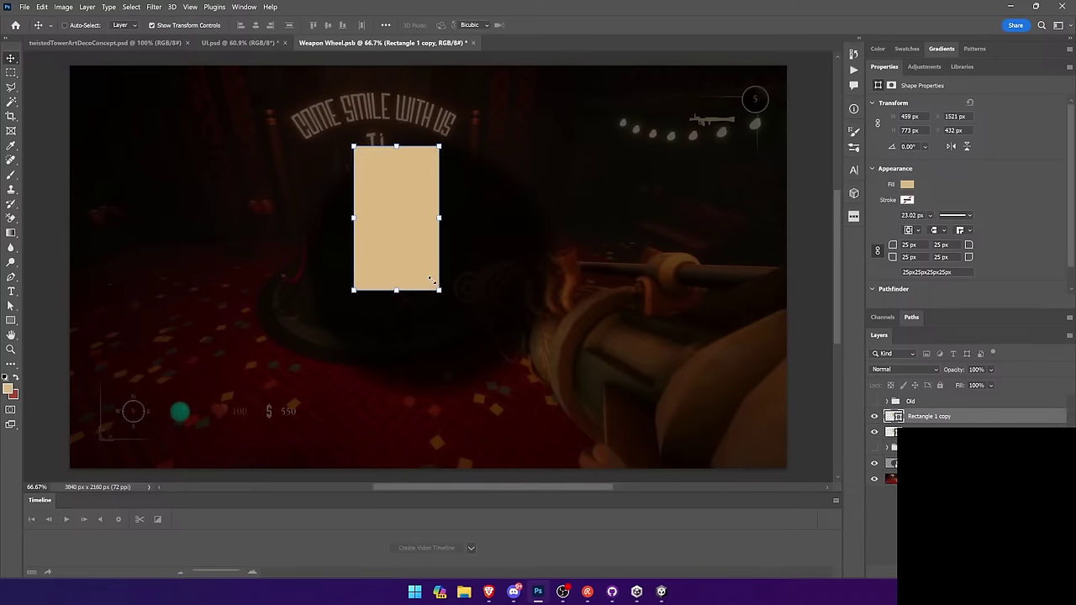
left_click_drag(434, 289, 419, 258)
key("Return")
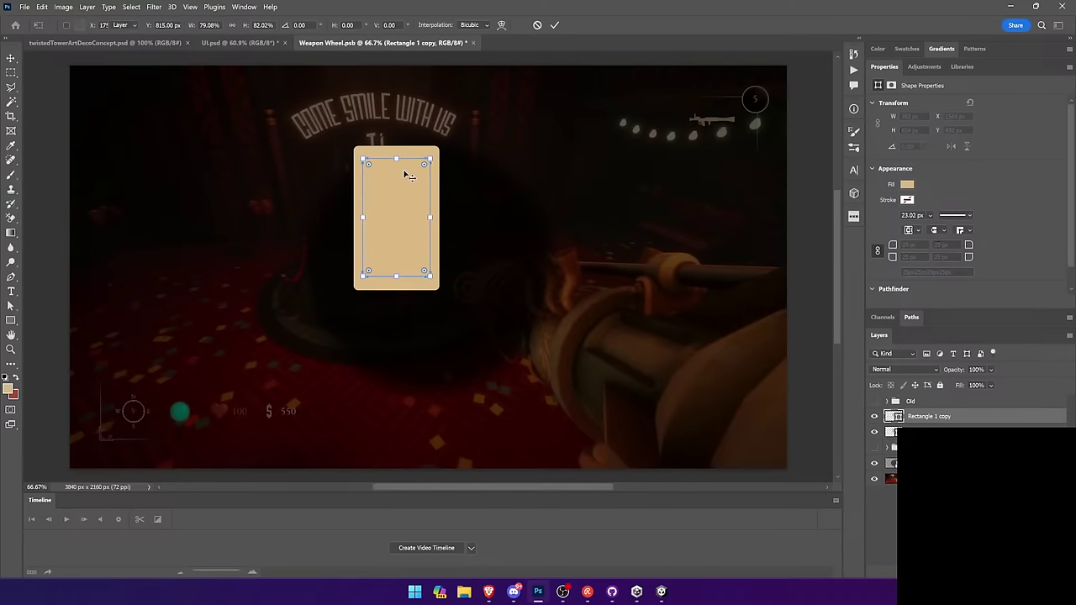
key("ctrl+t")
left_click_drag(396, 158, 396, 152)
left_click_drag(378, 282, 378, 286)
key("Return")
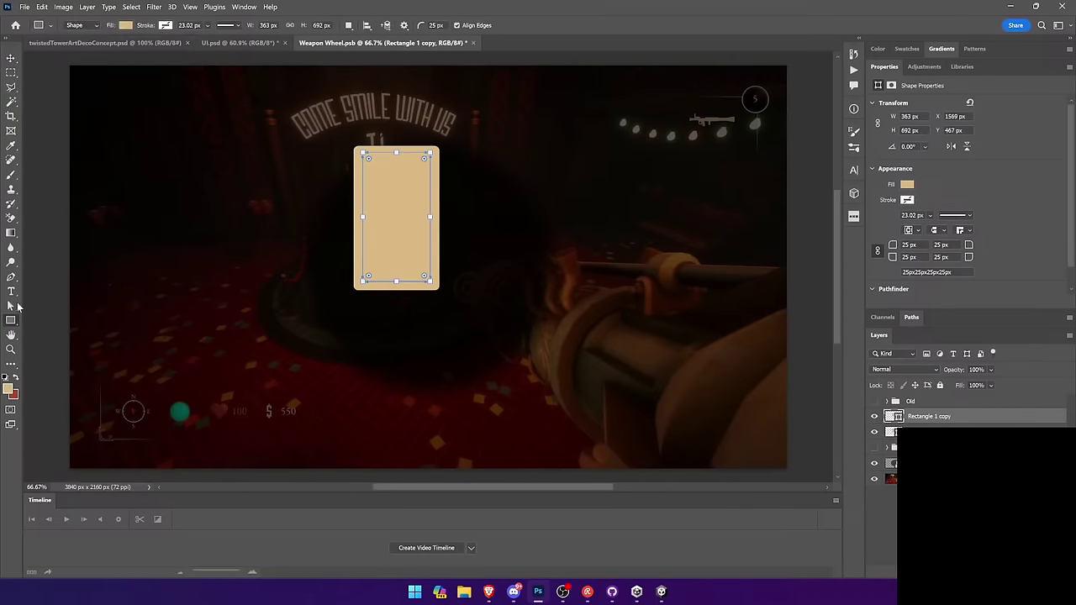
Give the inner rectangle a black stroke of about 6.35 px and no fill.
left_click(165, 26)
left_click(96, 85)
left_click(124, 26)
left_click(59, 47)
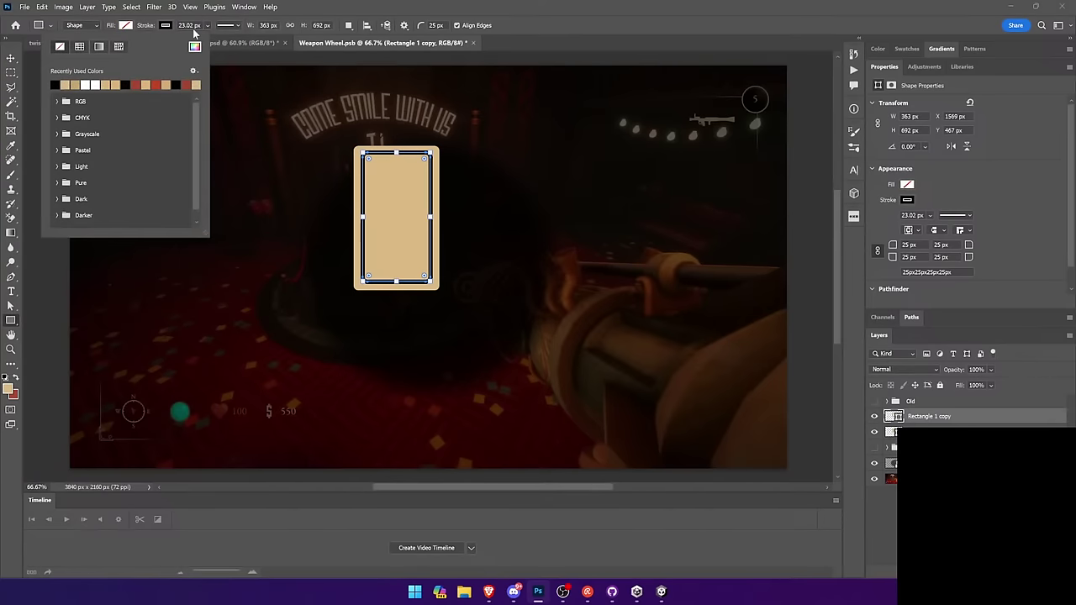
left_click(208, 26)
left_click_drag(223, 38, 210, 43)
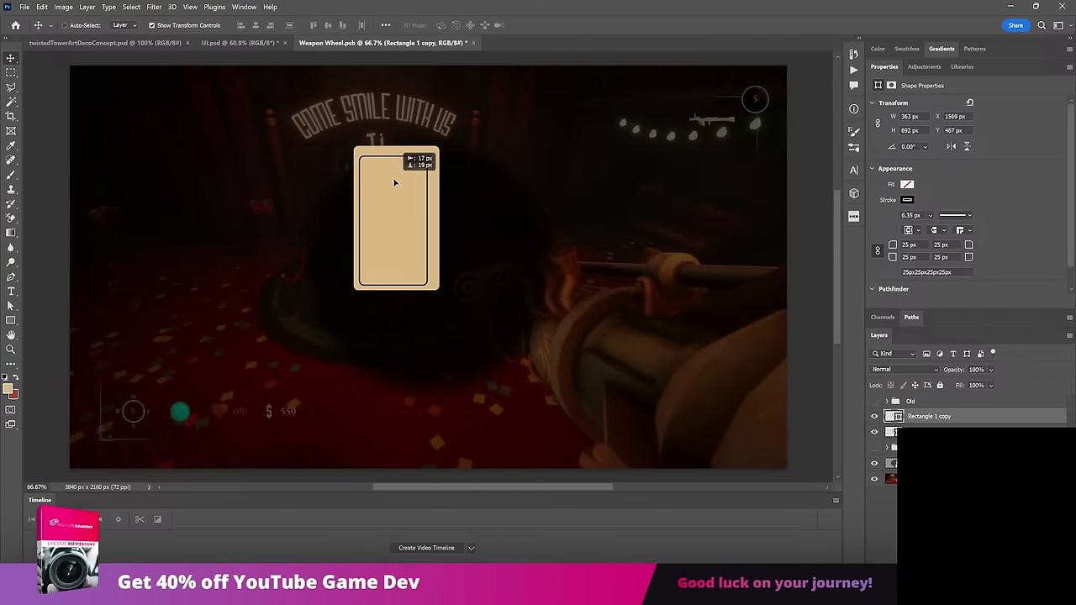
Enlarge the inner border to about 398 × 711 px and centre it within the card.
key("ctrl+t")
left_click_drag(429, 155, 434, 152)
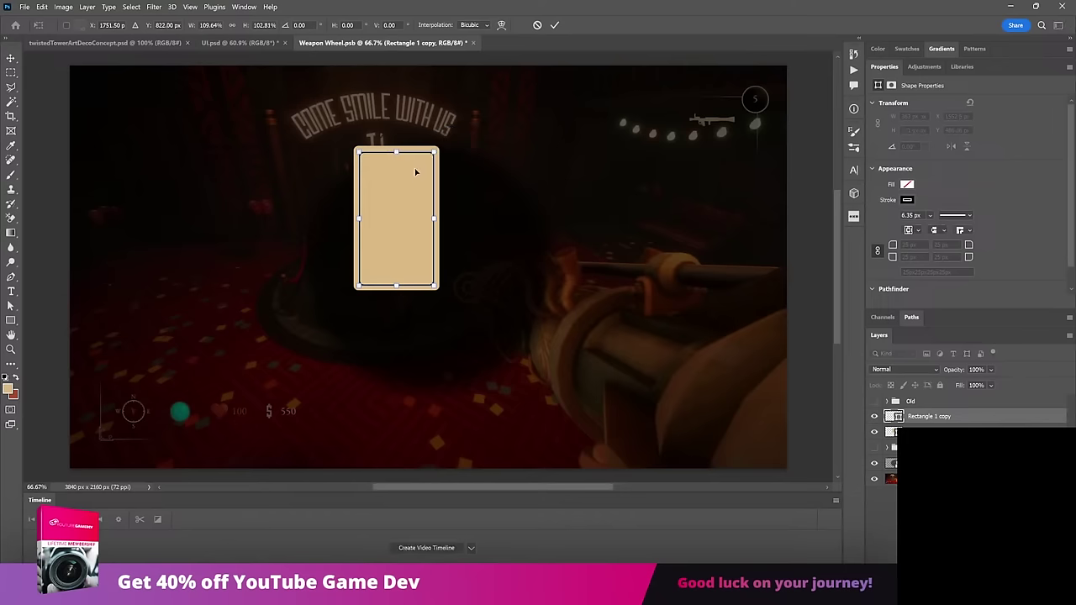
key("Return")
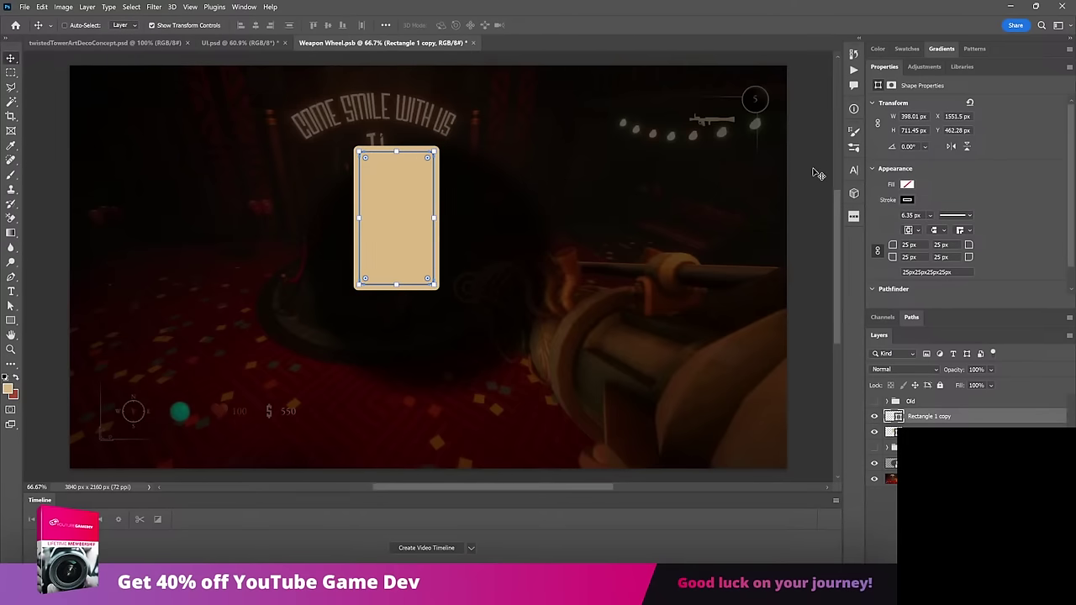
left_click(816, 174)
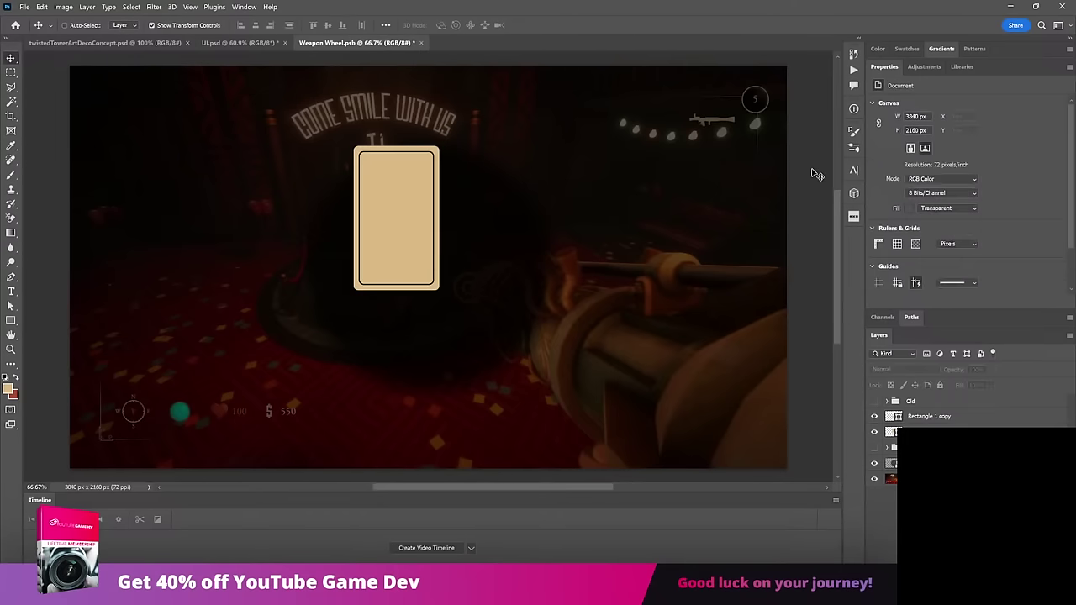
Try to edit the inner border's corner points, accepting its conversion from a live shape to a regular path.
left_click(428, 286, "ctrl")
key("z")
left_click_drag(291, 127, 591, 366)
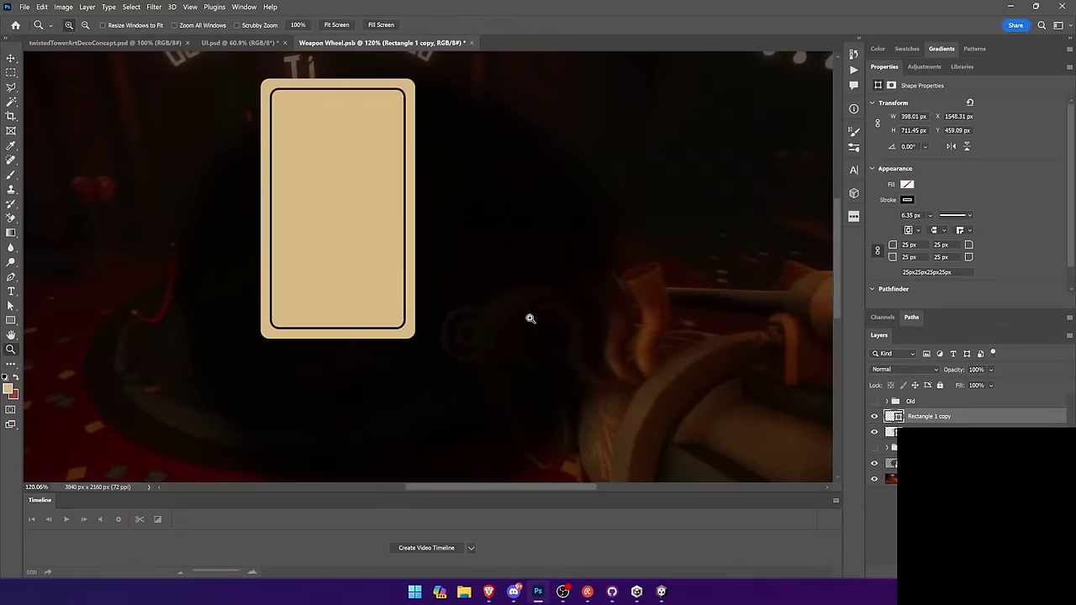
key("v")
left_click(11, 307)
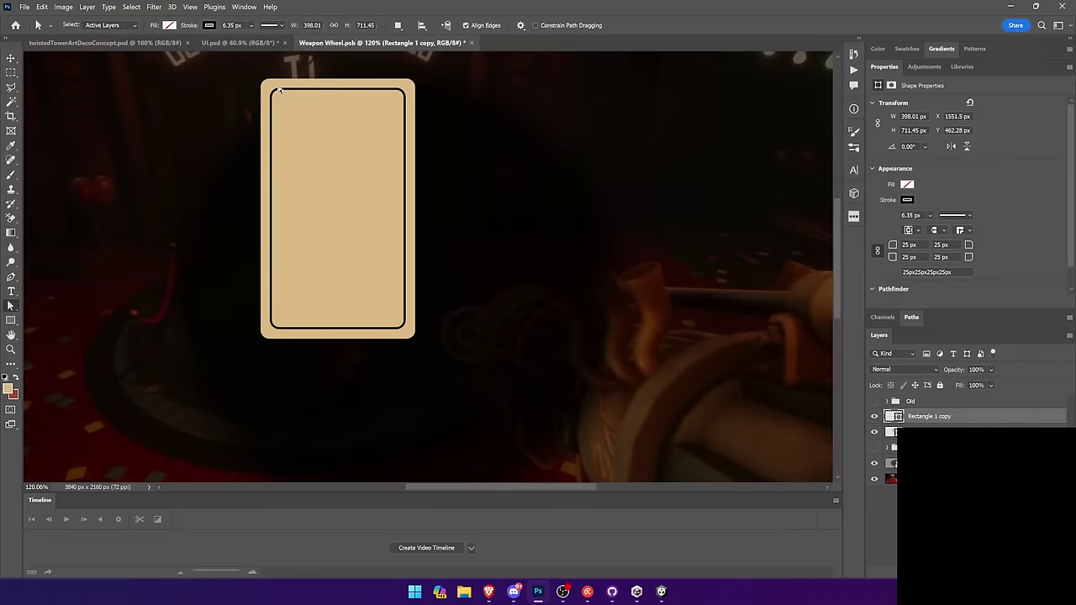
left_click(400, 92)
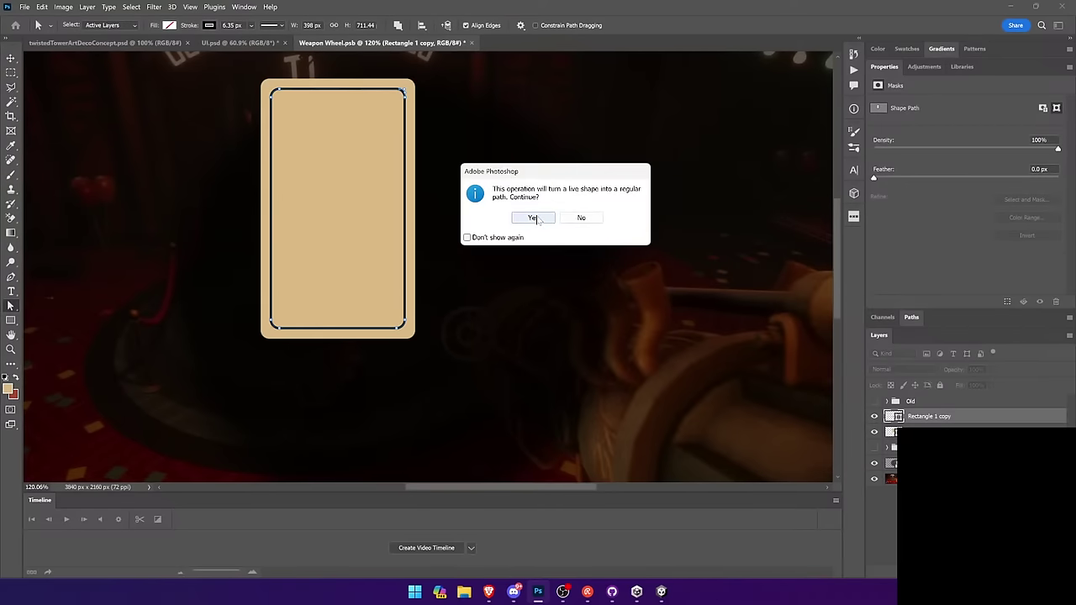
left_click(533, 217)
Draw a new inner border rectangle of about 393 × 697 px over the old one, with a 10 px corner radius.
left_click(11, 321)
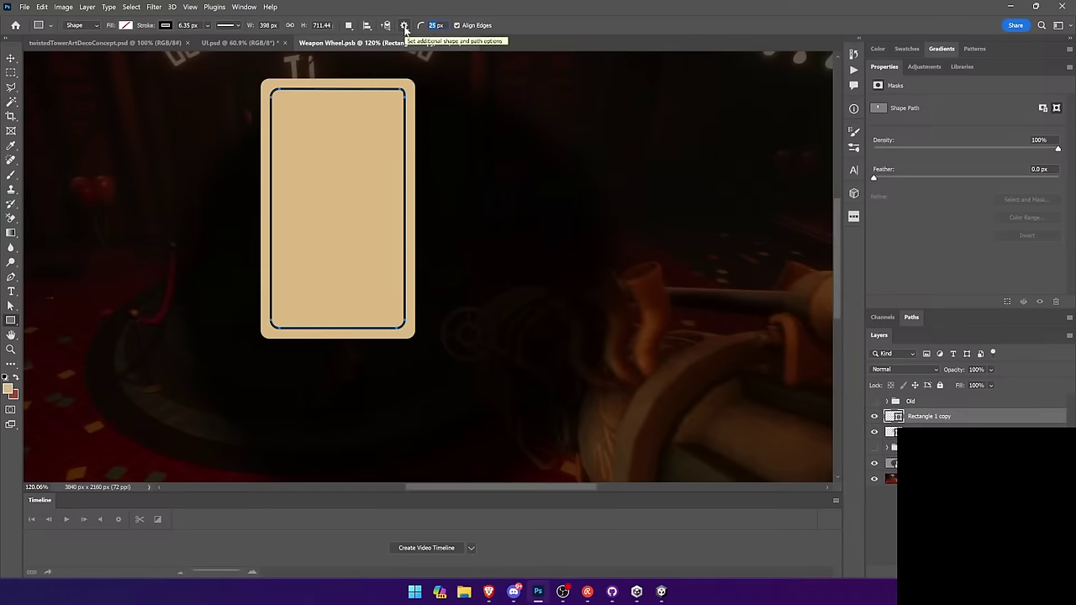
type("10")
left_click_drag(270, 89, 402, 323)
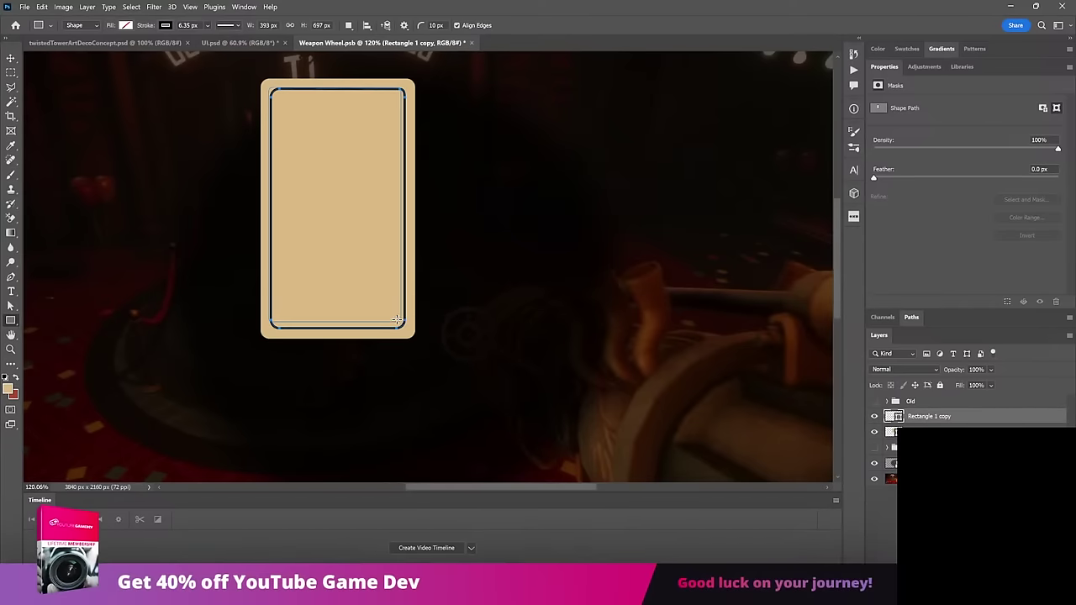
key("v")
left_click_drag(282, 159, 282, 159)
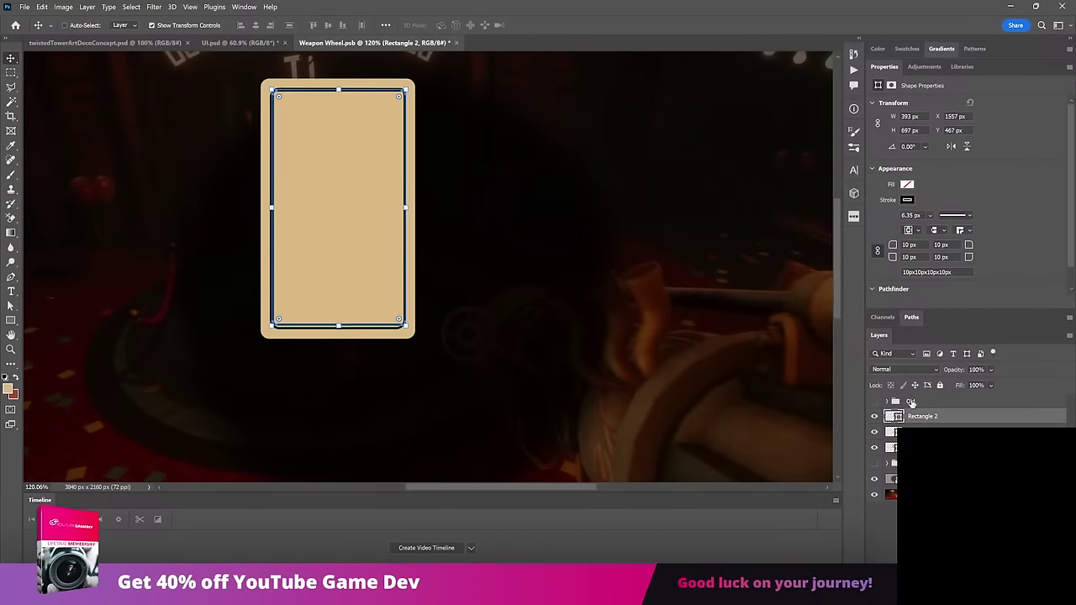
Delete the old inner border and fit the new one to about 393 × 708 px at about X 1555, Y 464 px.
left_click(941, 428)
key("Delete")
left_click_drag(630, 225, 625, 224)
left_click_drag(333, 326, 340, 321)
key("Return")
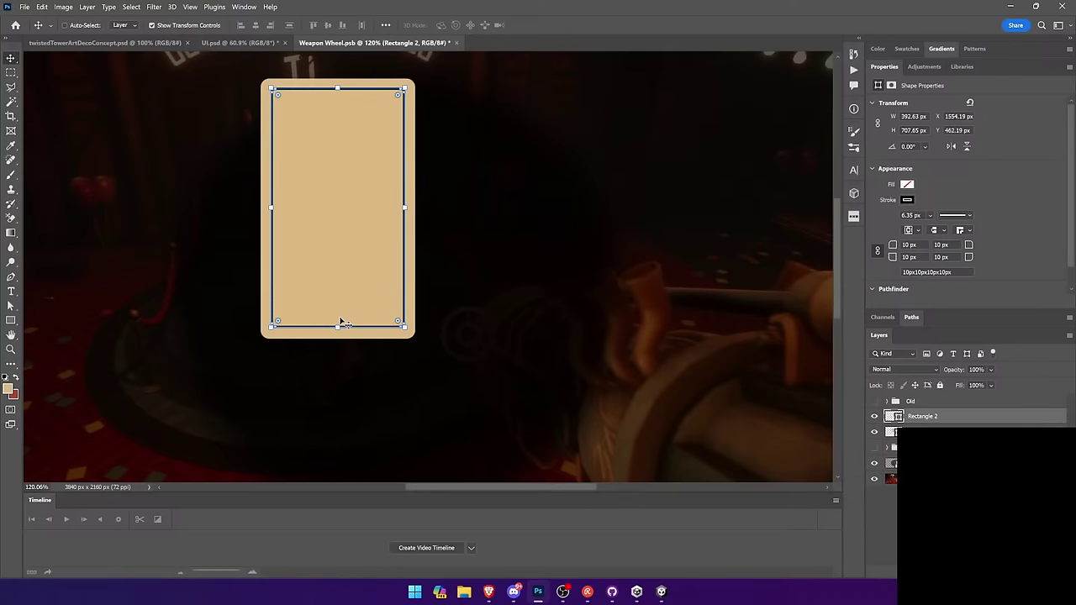
key("Down")
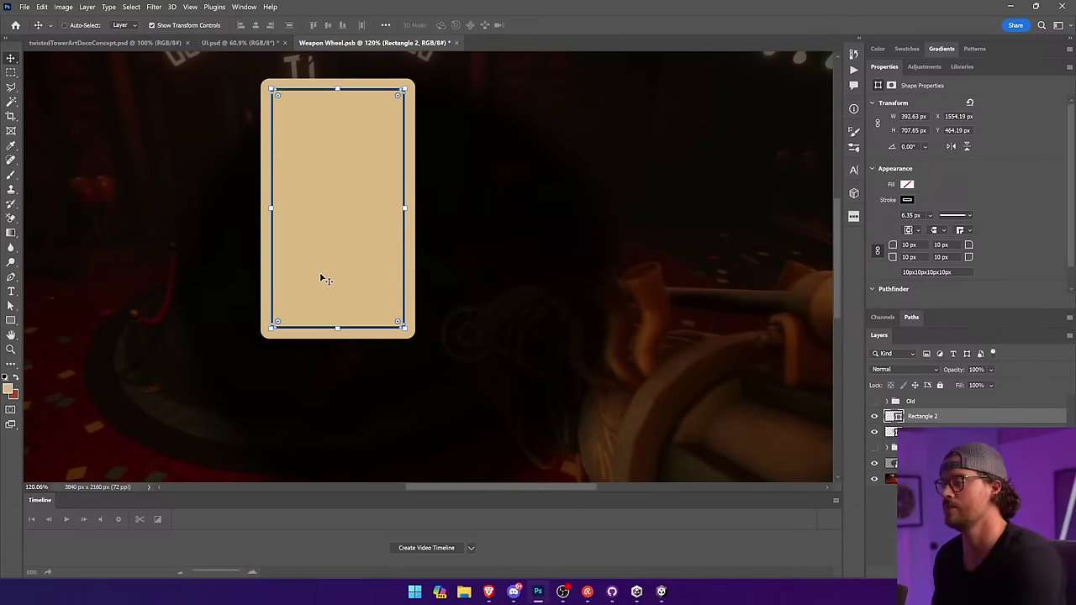
key("Down")
key("Right")
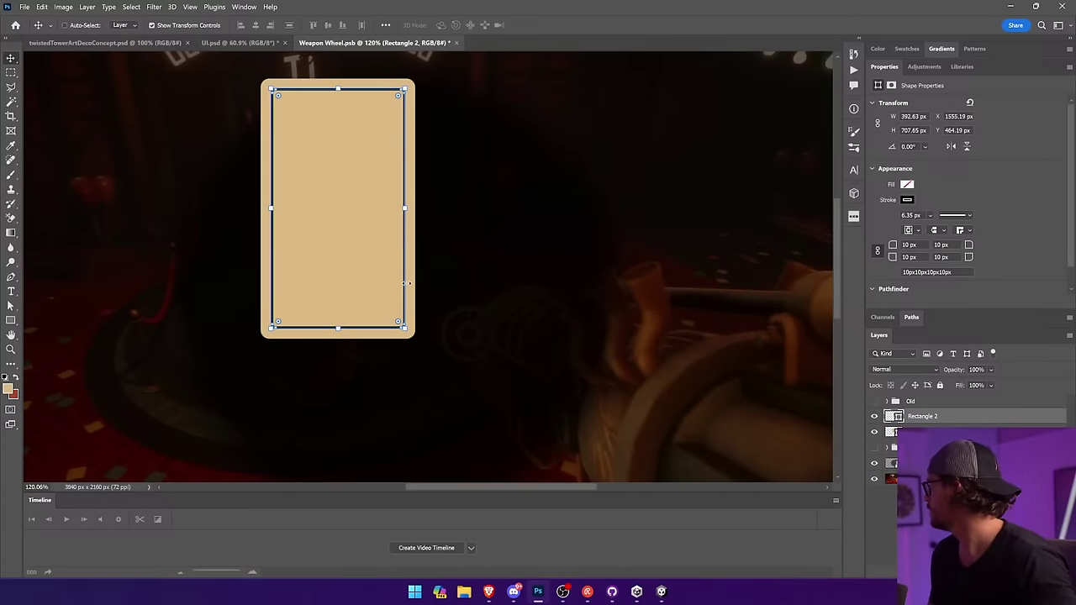
Set the blend mode of the card's inner border to Overlay.
left_click(447, 156, "ctrl")
left_click(394, 295, "ctrl")
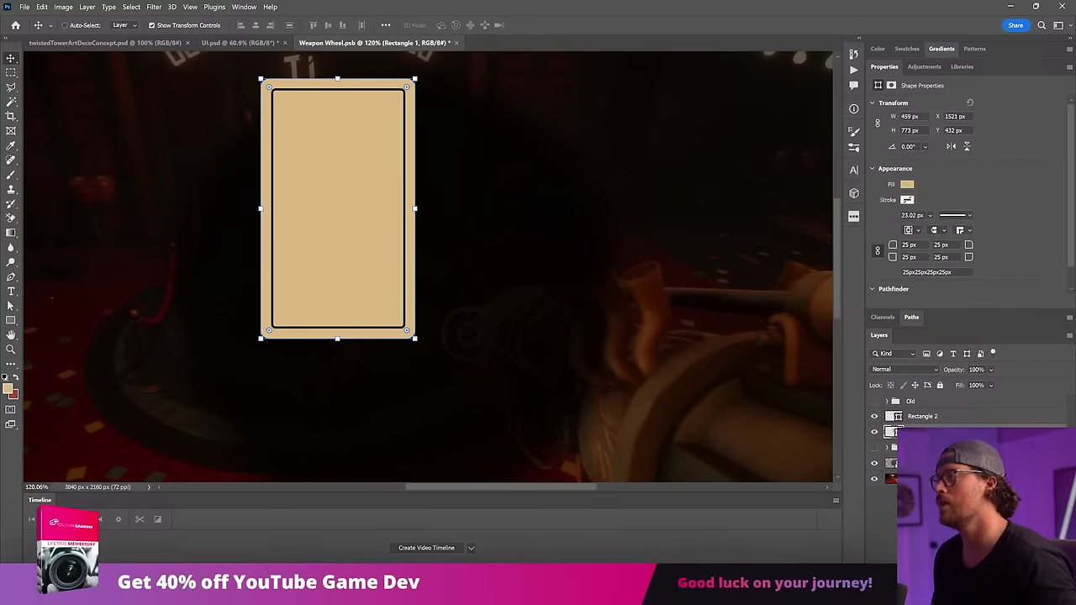
left_click(969, 417)
left_click(935, 371)
left_click(925, 432)
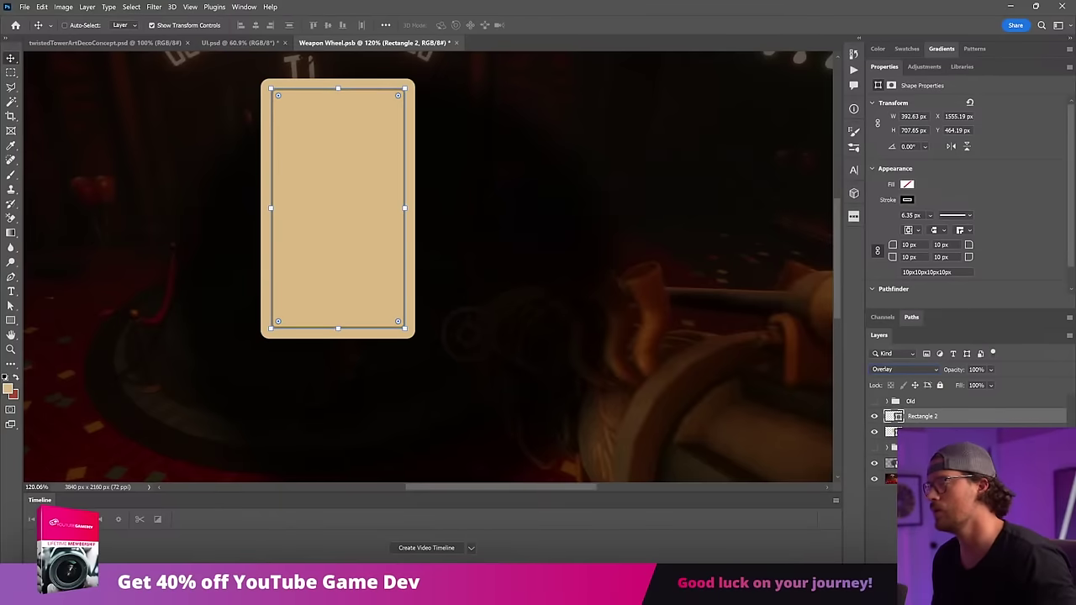
left_click(942, 513)
left_click(968, 497)
left_click(923, 418)
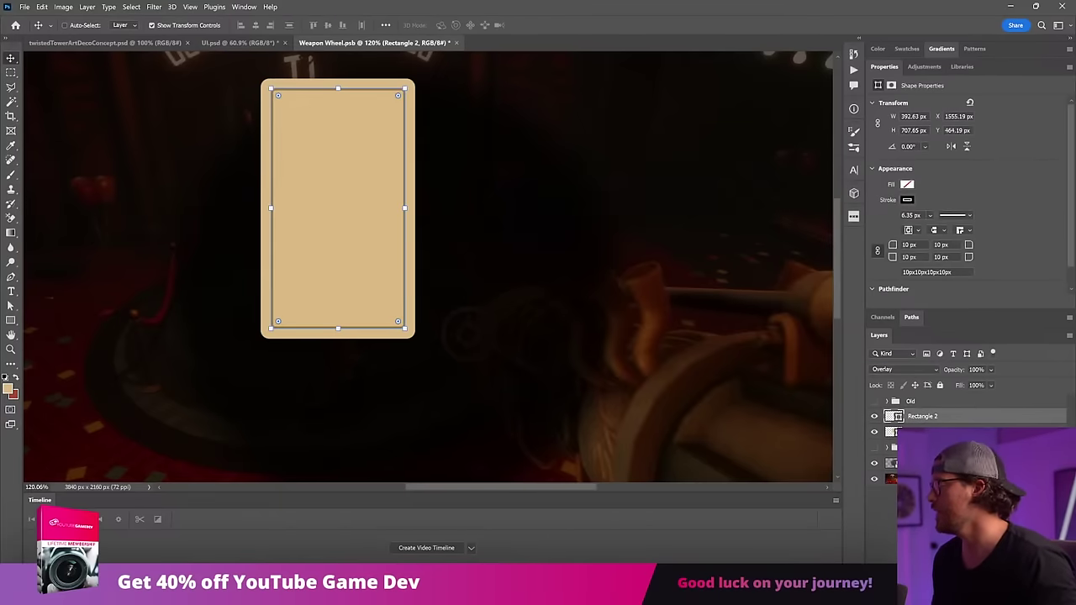
Add a layer mask to the inner border and paint black on it with a 200 px brush to fade parts of the line.
left_click(11, 175)
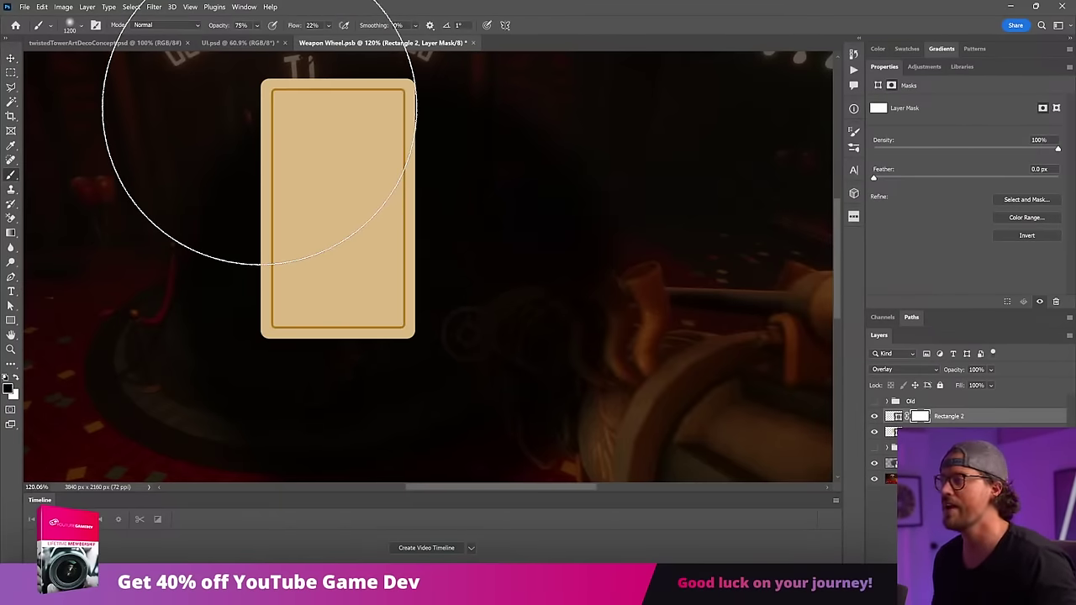
key("bracketleft")
key("bracketleft")
key("bracketleft")
key("bracketleft")
key("bracketleft")
key("bracketleft")
key("bracketleft")
key("bracketleft")
key("bracketleft")
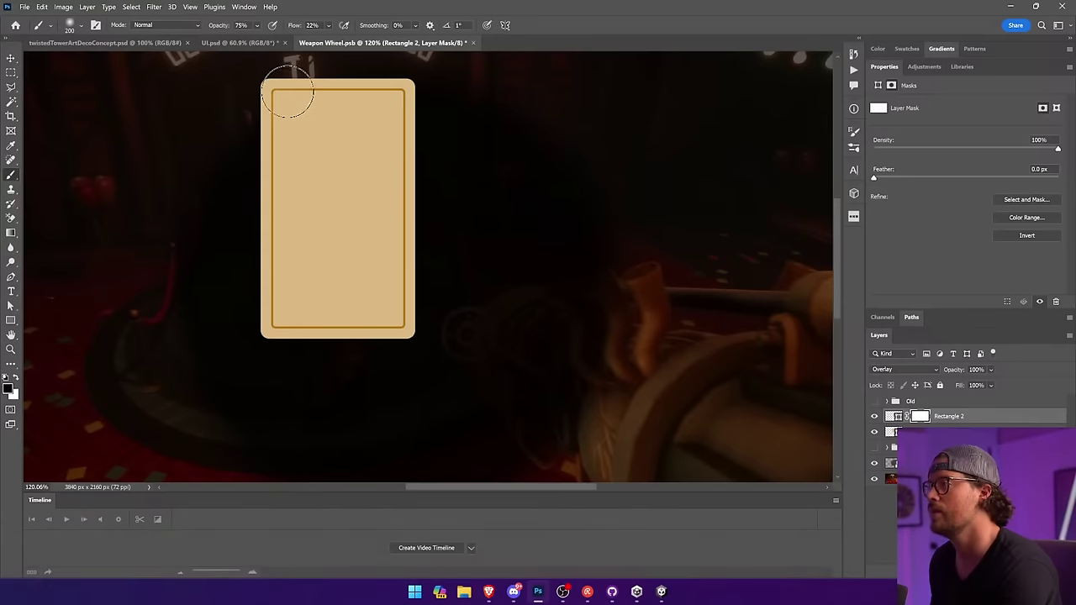
mouse_move(289, 90)
left_mouse_down()
mouse_move(261, 128)
mouse_move(311, 97)
mouse_move(283, 89)
mouse_move(271, 115)
mouse_move(260, 96)
mouse_move(245, 161)
left_mouse_up()
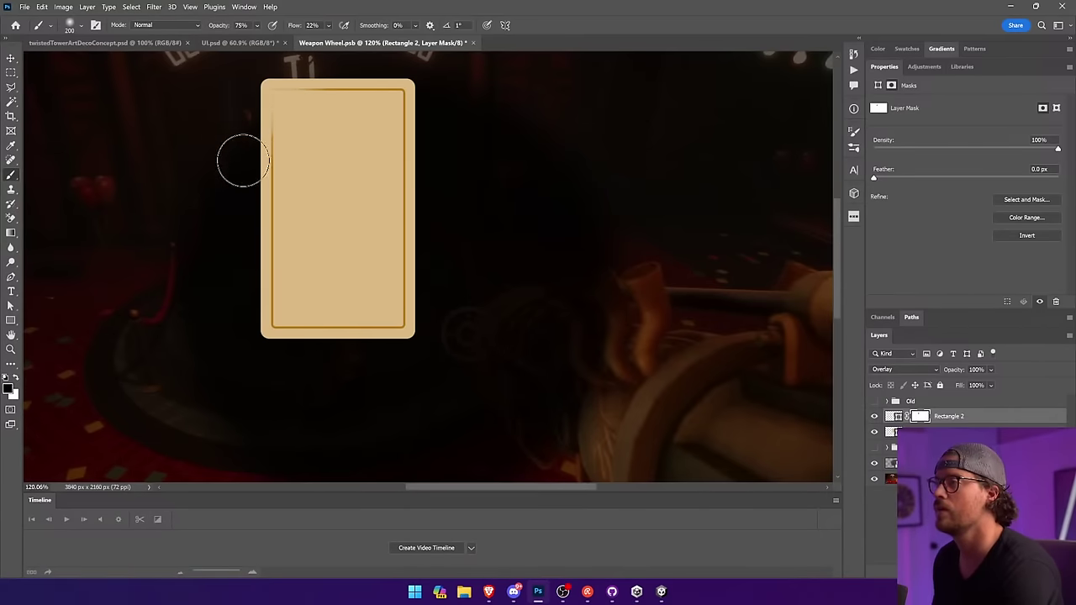
left_click_drag(407, 113, 412, 240)
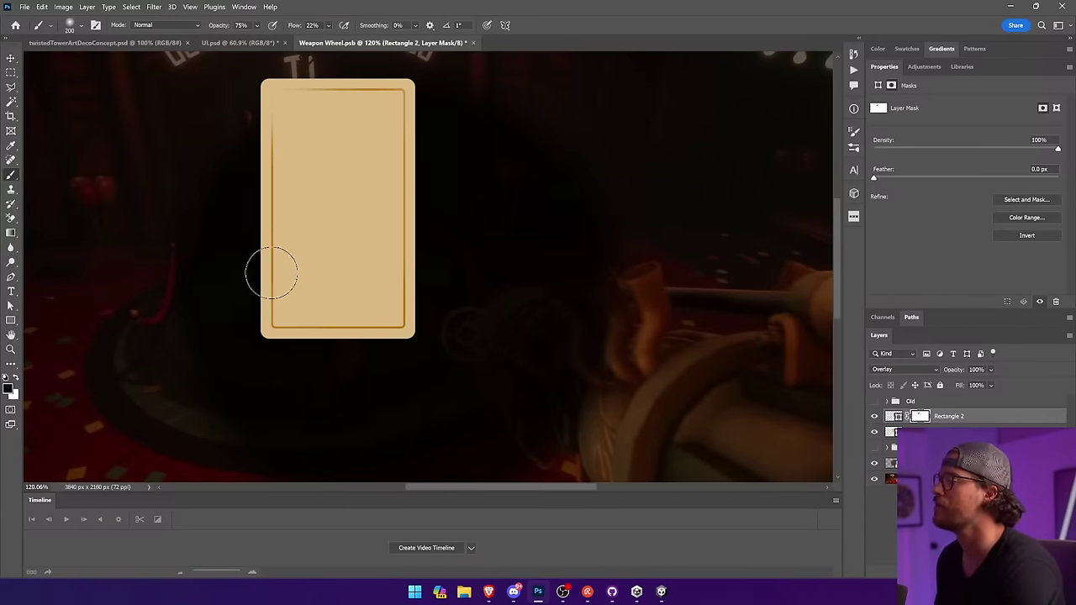
mouse_move(272, 274)
left_mouse_down()
mouse_move(272, 228)
mouse_move(274, 255)
left_mouse_up()
mouse_move(374, 331)
left_mouse_down()
mouse_move(426, 289)
mouse_move(381, 361)
mouse_move(419, 234)
mouse_move(340, 348)
mouse_move(412, 343)
left_mouse_up()
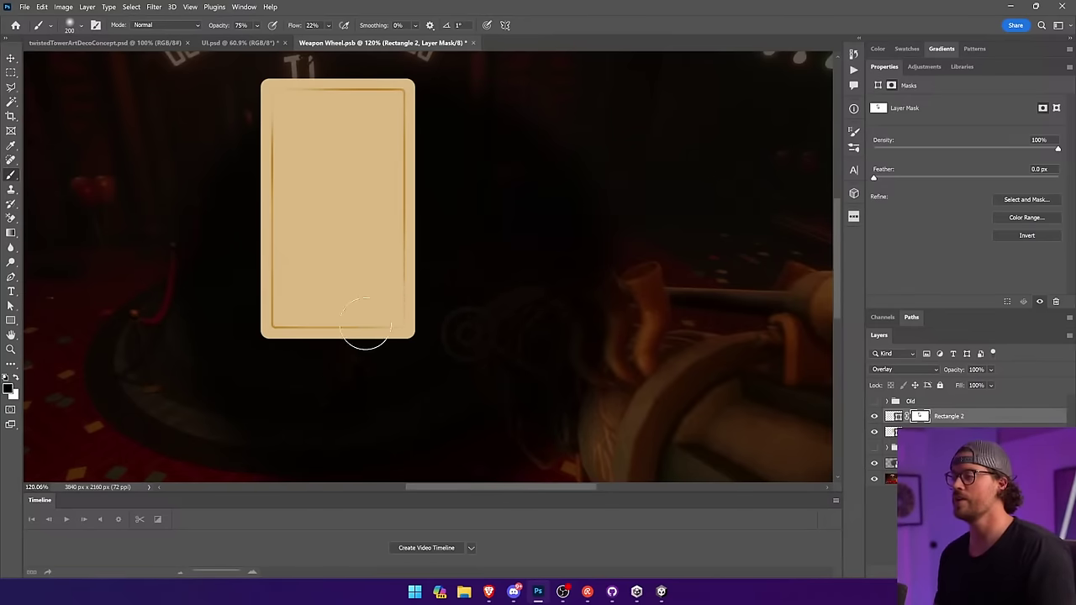
Search Noun Project for "art deco flourish" and insert the Shelf Corner Deco icon.
key("v")
key("alt+v")
left_click(854, 217)
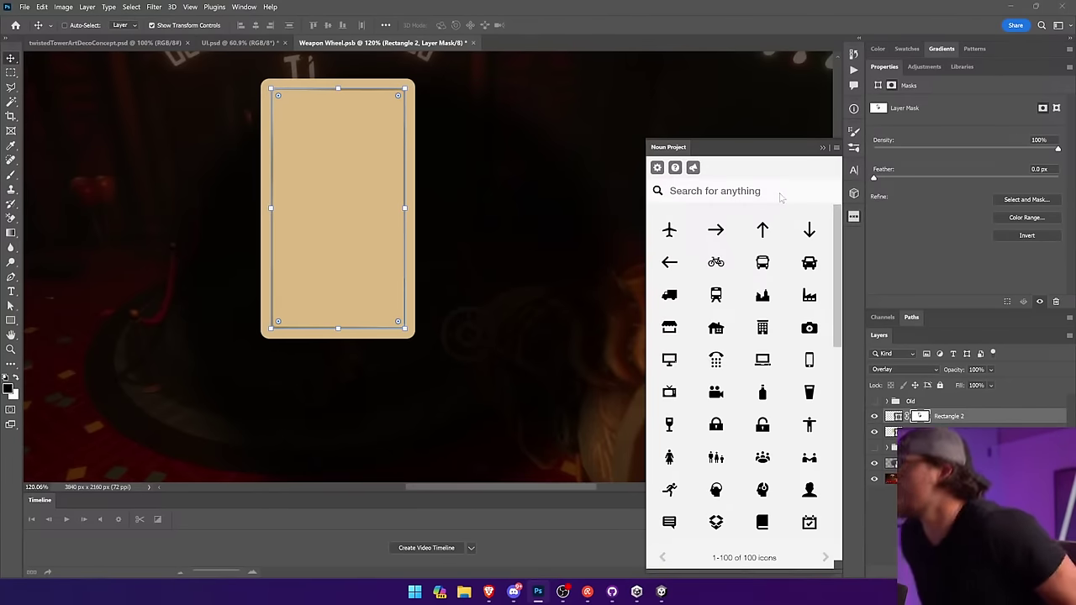
left_click(780, 193)
type("ar")
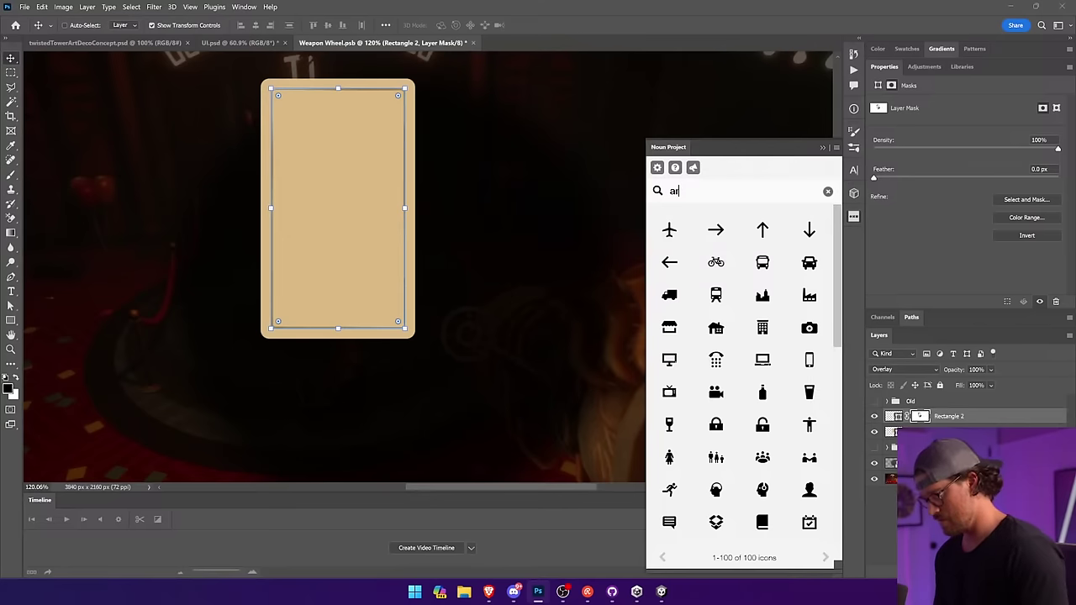
type("t deco flourish")
key("Return")
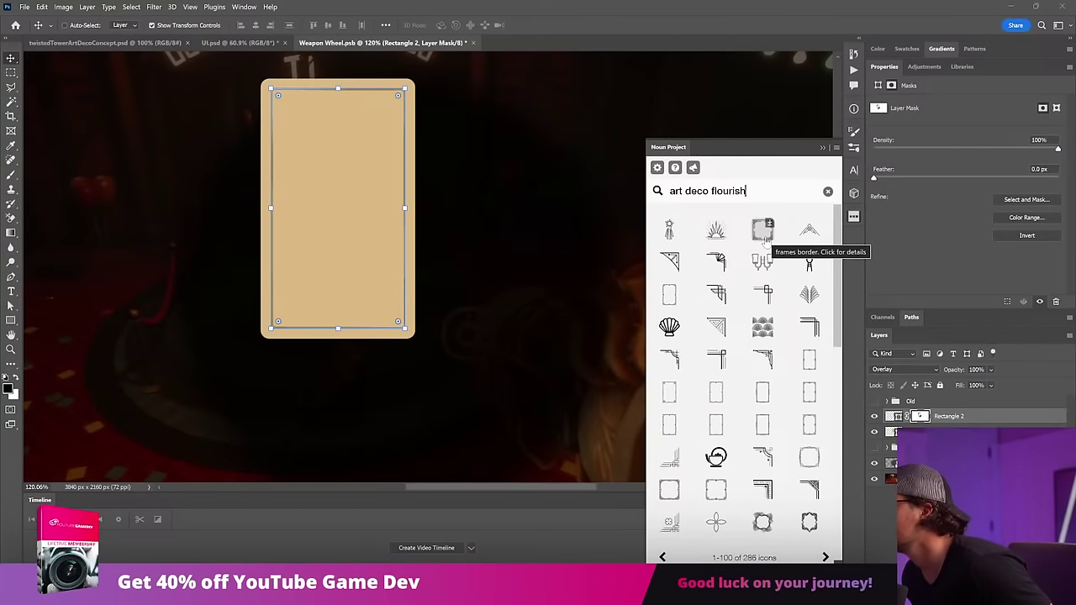
left_click(763, 360)
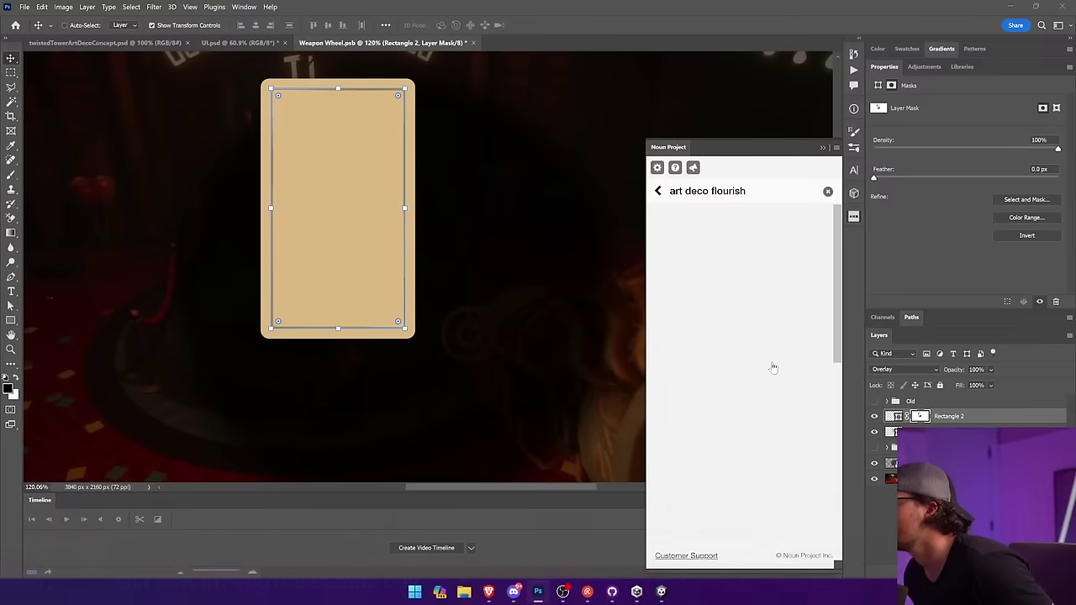
left_click(739, 377)
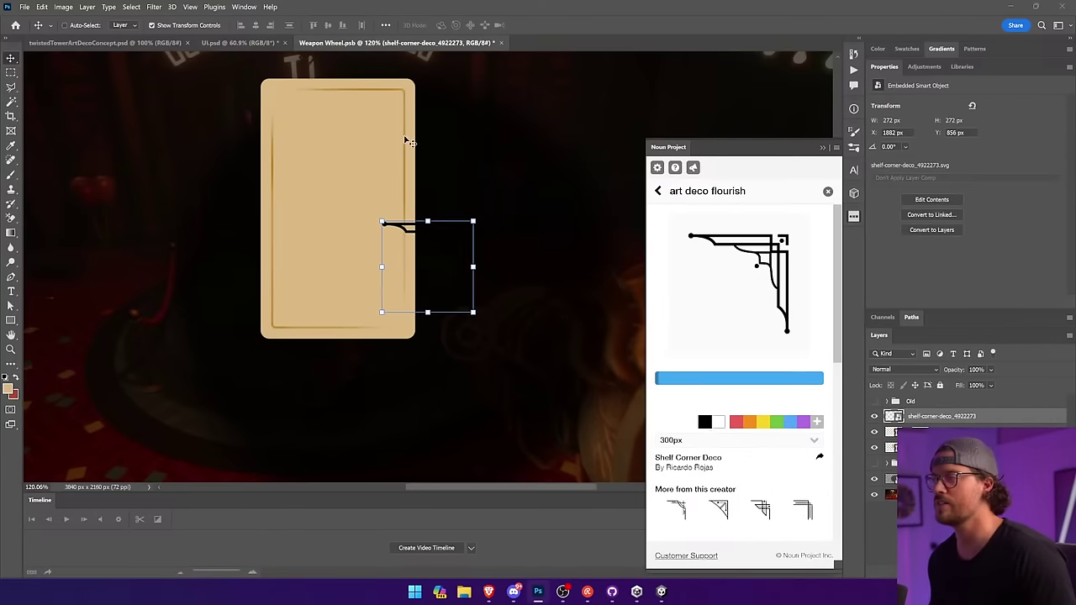
Scale the corner icon to about 61%, rotate it -90°, and fit it in the inner border's upper-left corner at about X 1552, Y 460 px.
left_click_drag(487, 180, 379, 117)
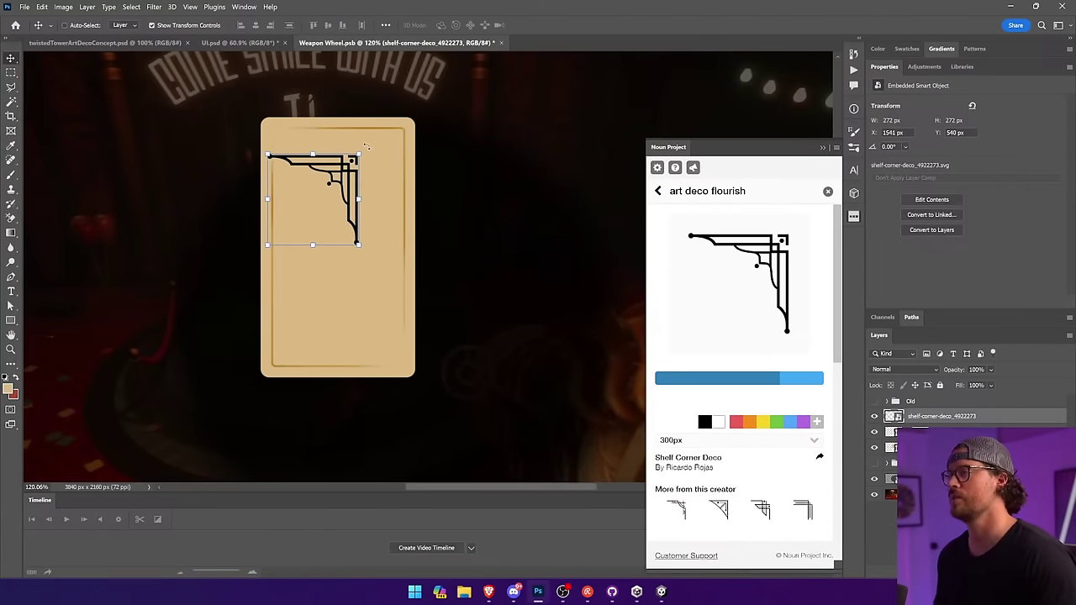
left_click_drag(359, 154, 270, 134)
left_click_drag(334, 181, 236, 143)
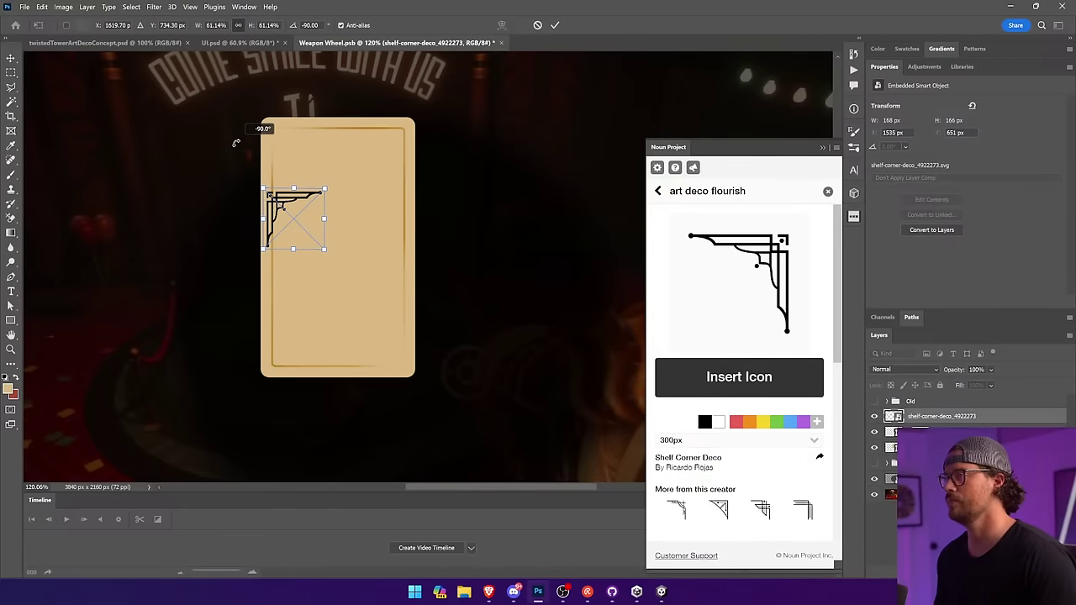
key("Return")
left_click_drag(399, 232, 403, 167)
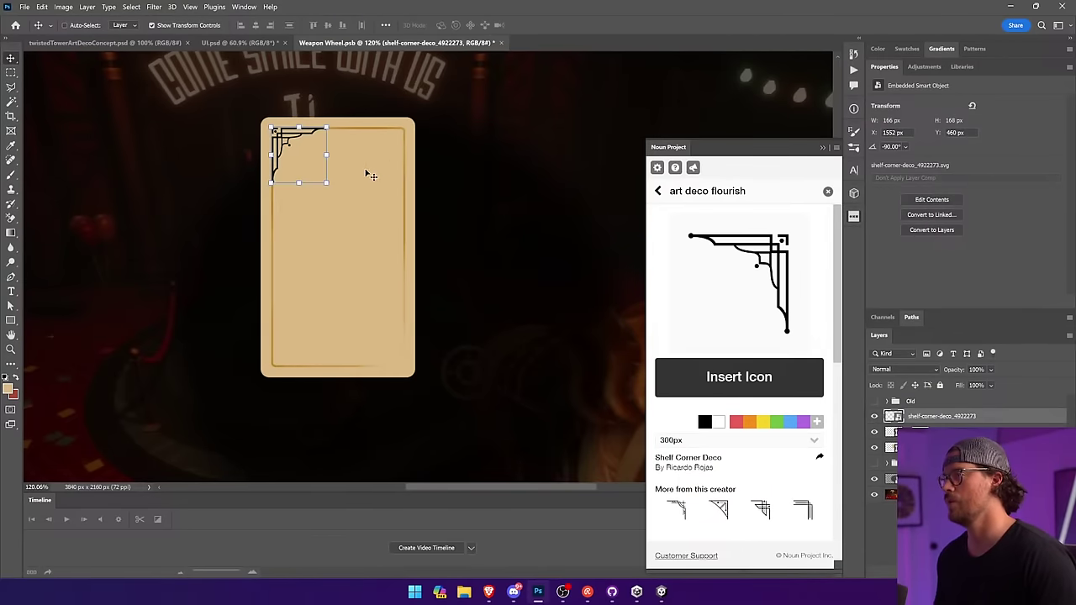
Scale the corner icon down to 121 px square in the inner border's upper-left corner and rasterize its layer.
mouse_move(327, 184)
left_mouse_down()
mouse_move(306, 163)
mouse_move(337, 172)
left_mouse_up()
key("Return")
key("b")
left_click(307, 151)
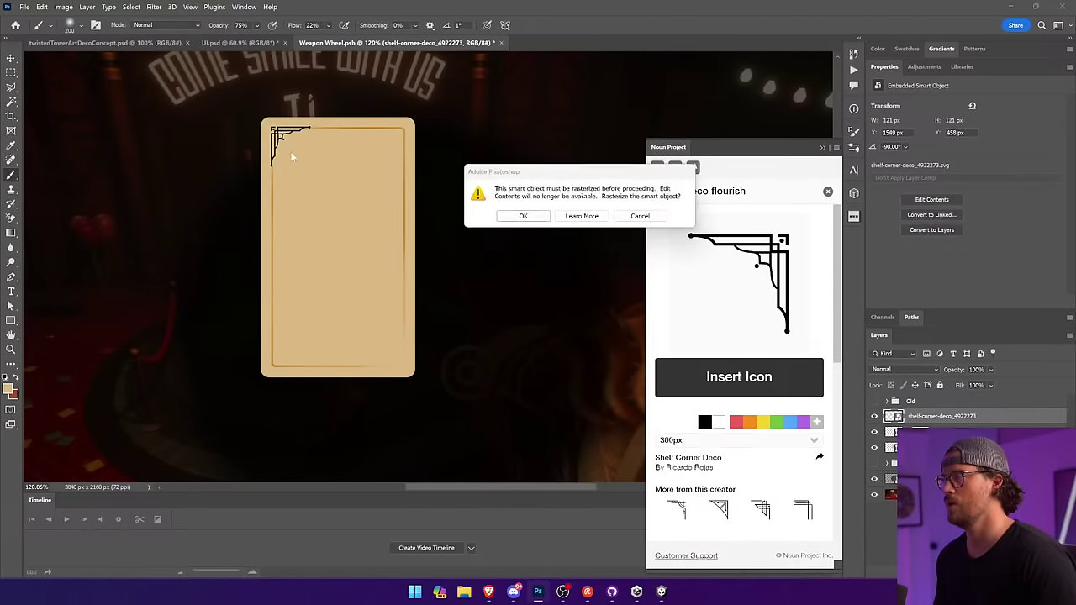
left_click(522, 217)
Set the blend mode of the corner flourish layer to Overlay.
key("v")
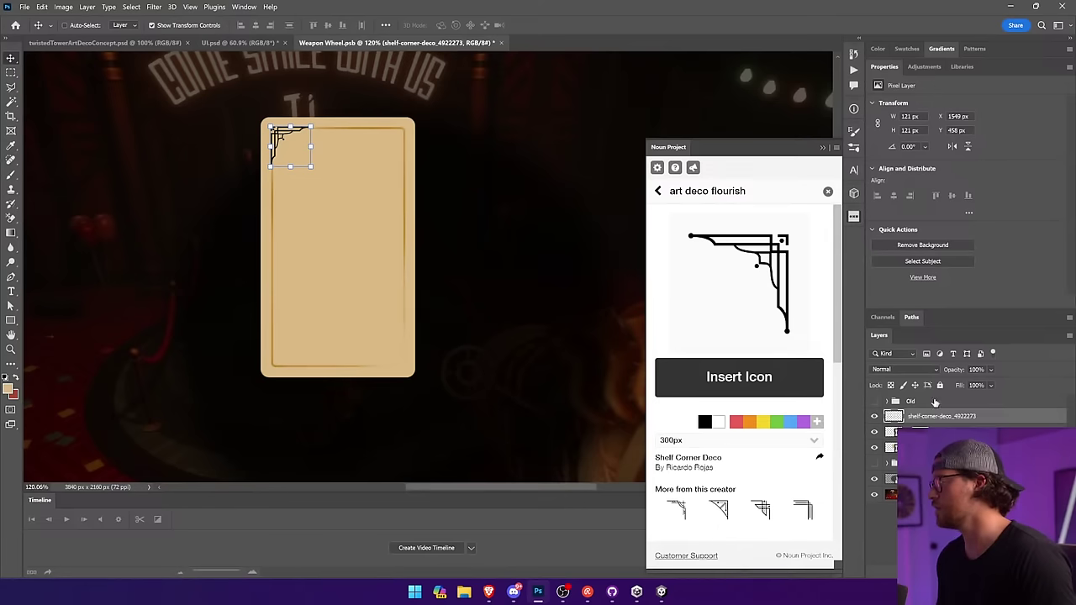
left_click(917, 370)
left_click(925, 407)
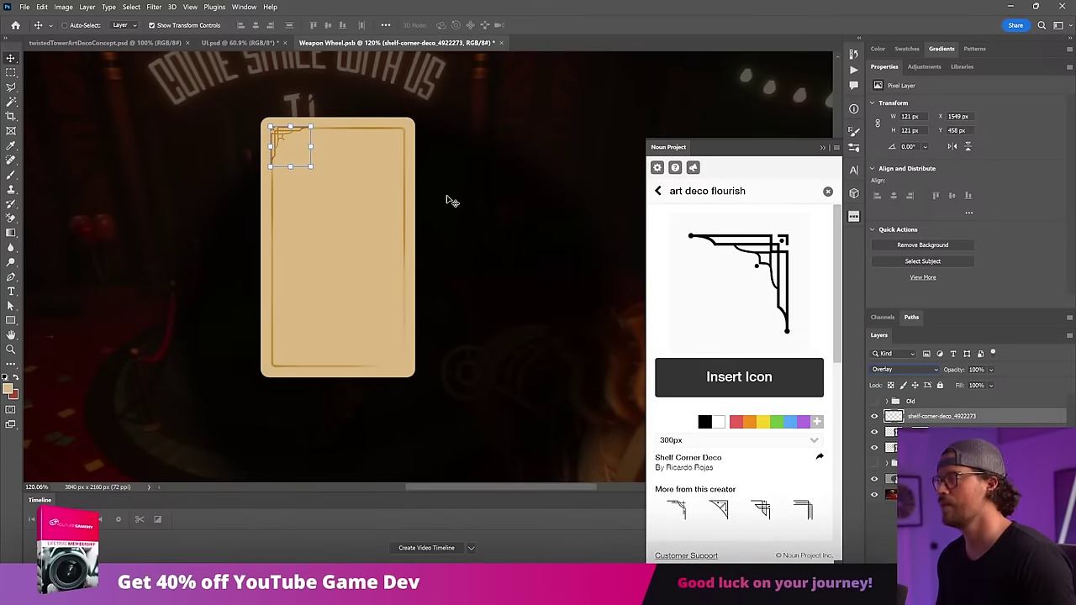
Paint black on the inner border's layer mask to fade the line around the upper-left flourish and near the lower-right corner.
left_click(920, 431)
left_click(10, 174)
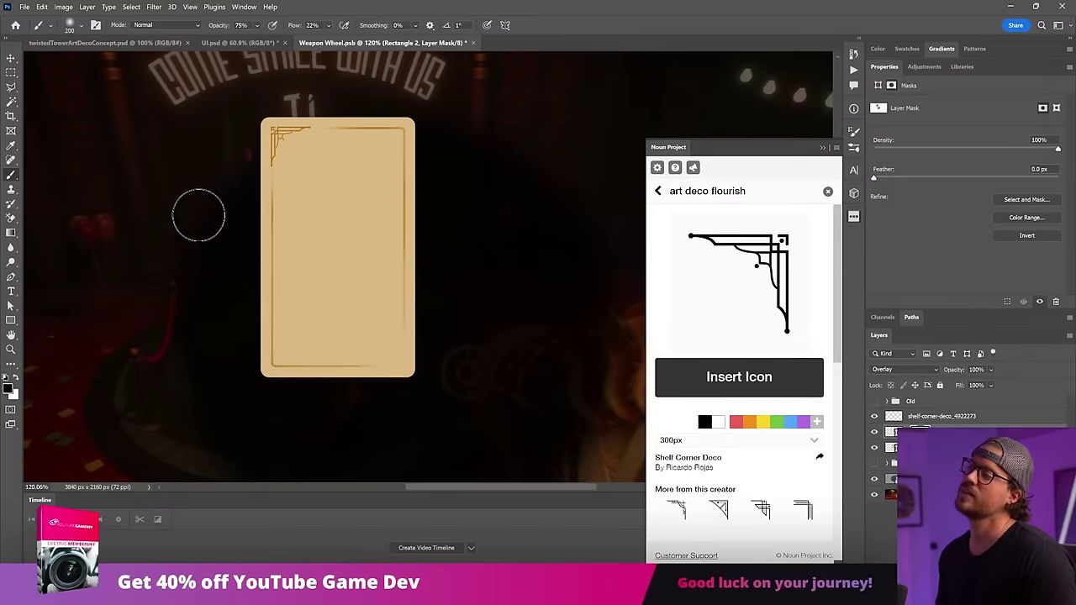
mouse_move(322, 108)
left_mouse_down()
mouse_move(349, 125)
mouse_move(317, 135)
mouse_move(343, 113)
left_mouse_up()
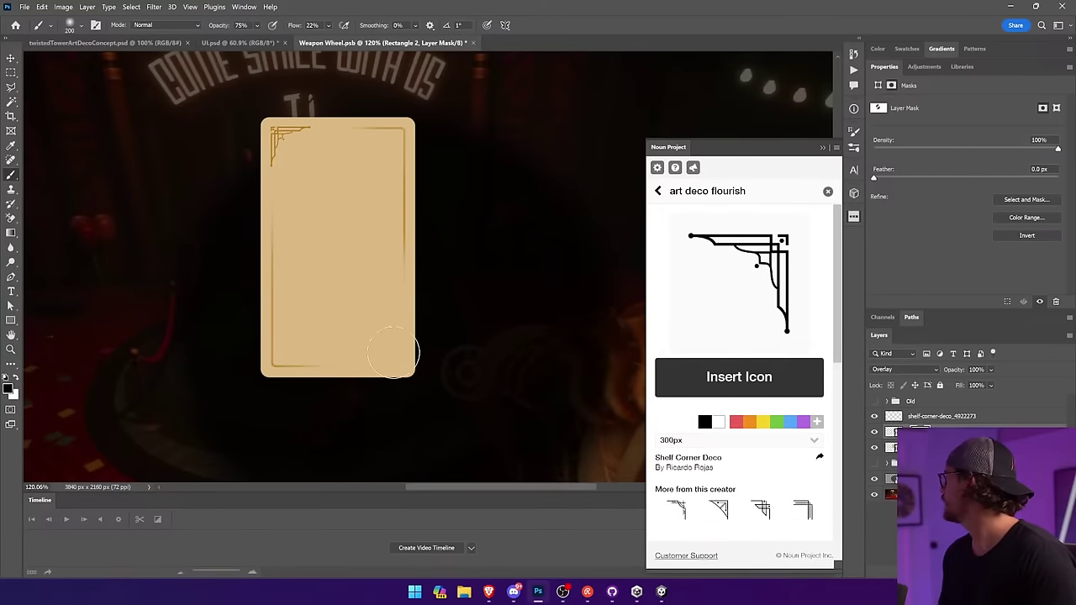
Select the corner flourish on the card and enlarge it within the inner border's upper-left corner.
key("v")
left_click(282, 140, "ctrl")
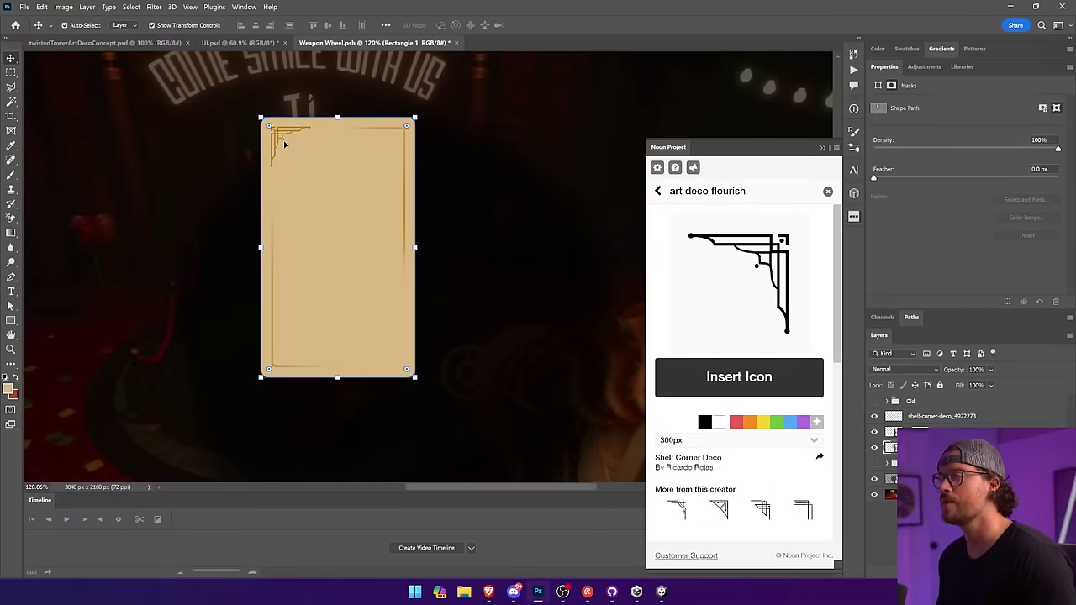
left_click(282, 140, "ctrl")
left_click_drag(311, 167, 287, 142)
key("Return")
Add a layer mask to the corner flourish and fade its inner ends with a diagonal black-to-white gradient.
left_click(10, 234)
left_click(991, 572)
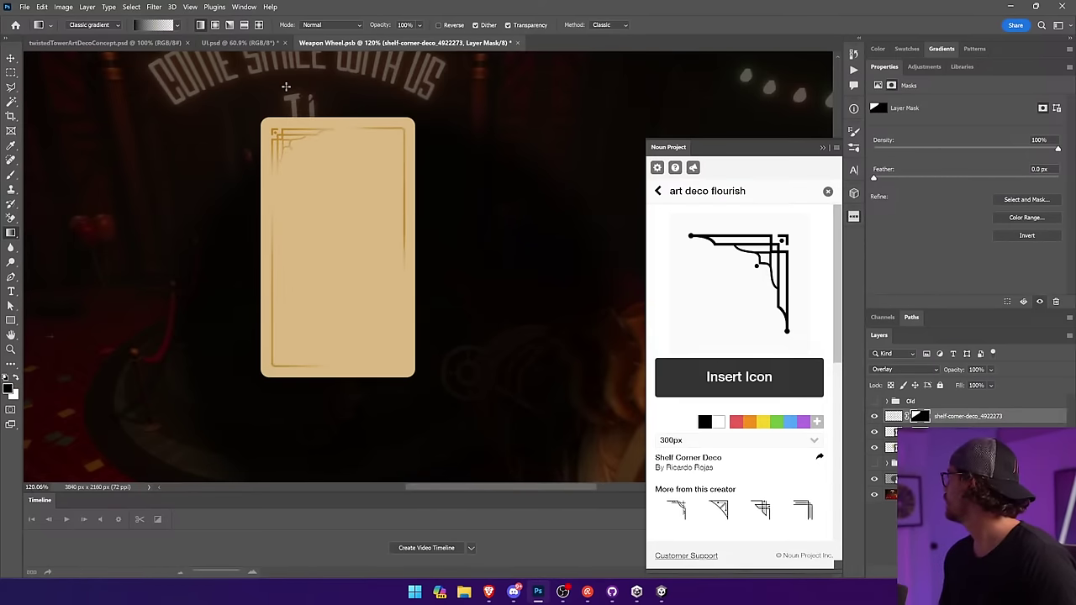
key("ctrl+z")
left_click_drag(386, 174, 339, 182)
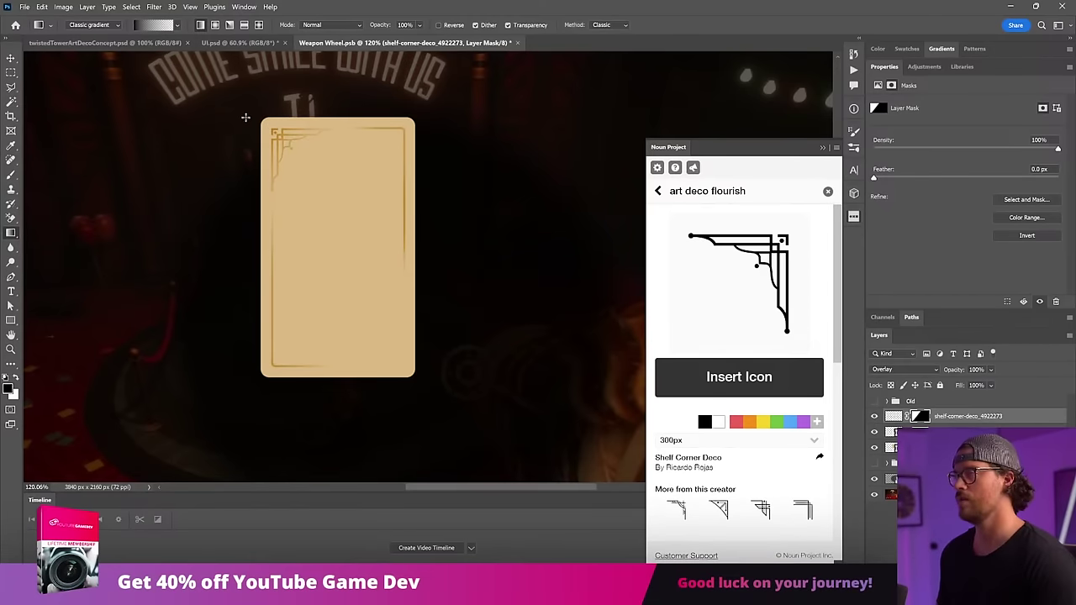
Duplicate the corner flourish, rotate the copy 180°, and fit it in the inner border's lower-right corner.
key("v")
left_click_drag(424, 172, 407, 264)
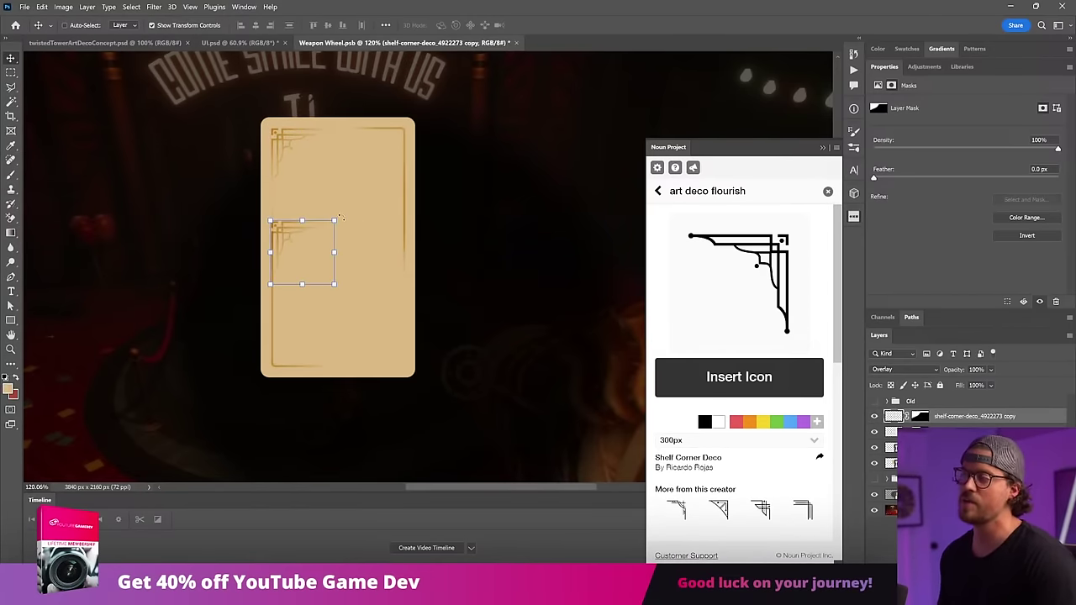
left_click_drag(341, 215, 246, 308)
key("Return")
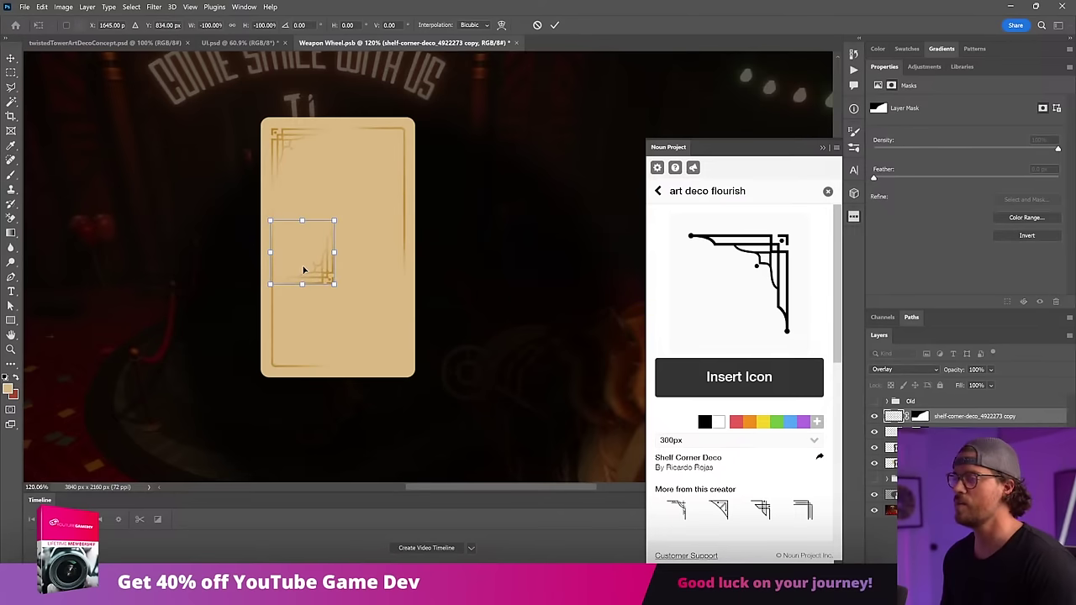
left_click_drag(325, 257, 391, 328)
left_click(485, 305)
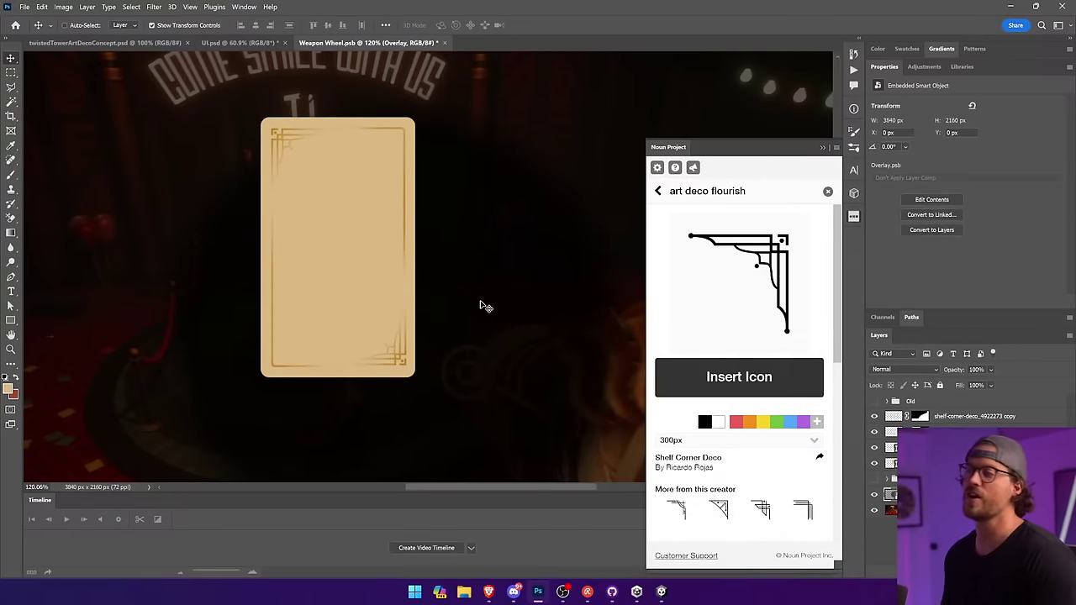
scroll(485, 306, "down", 4)
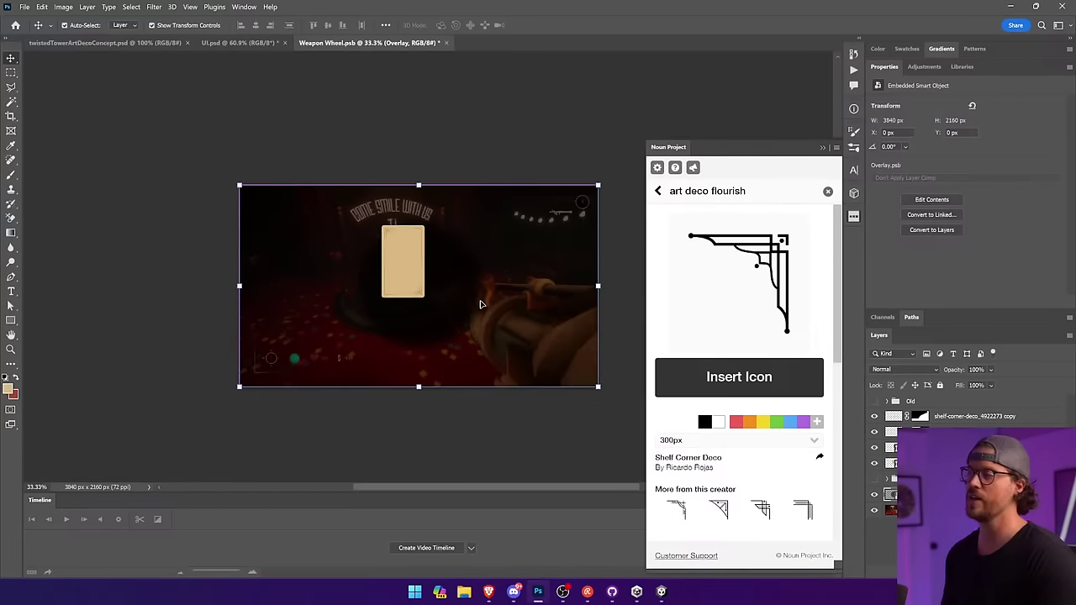
scroll(481, 304, "up", 5)
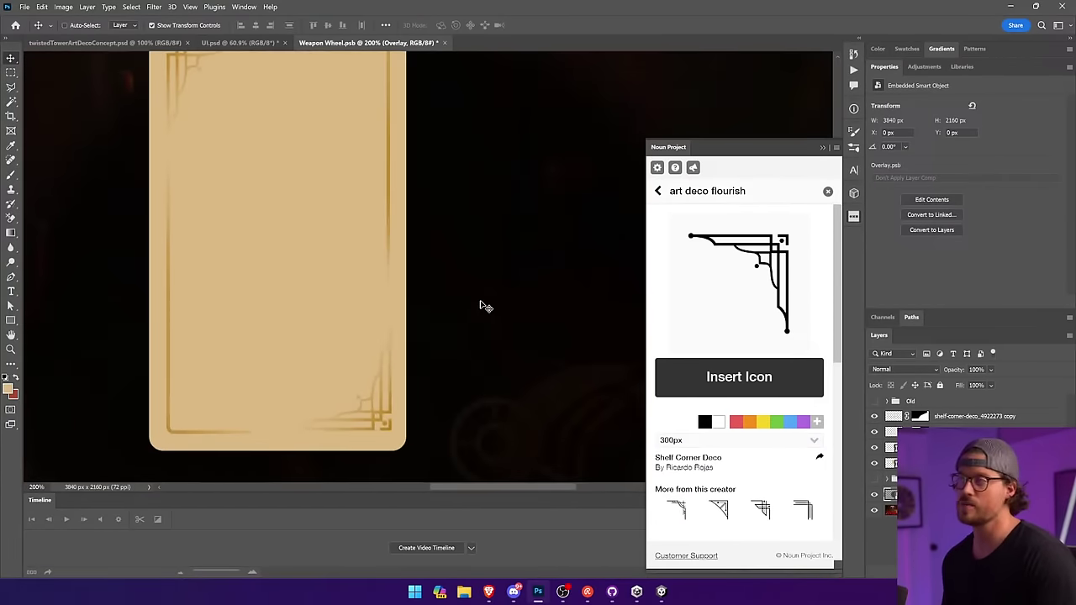
scroll(480, 305, "down", 1)
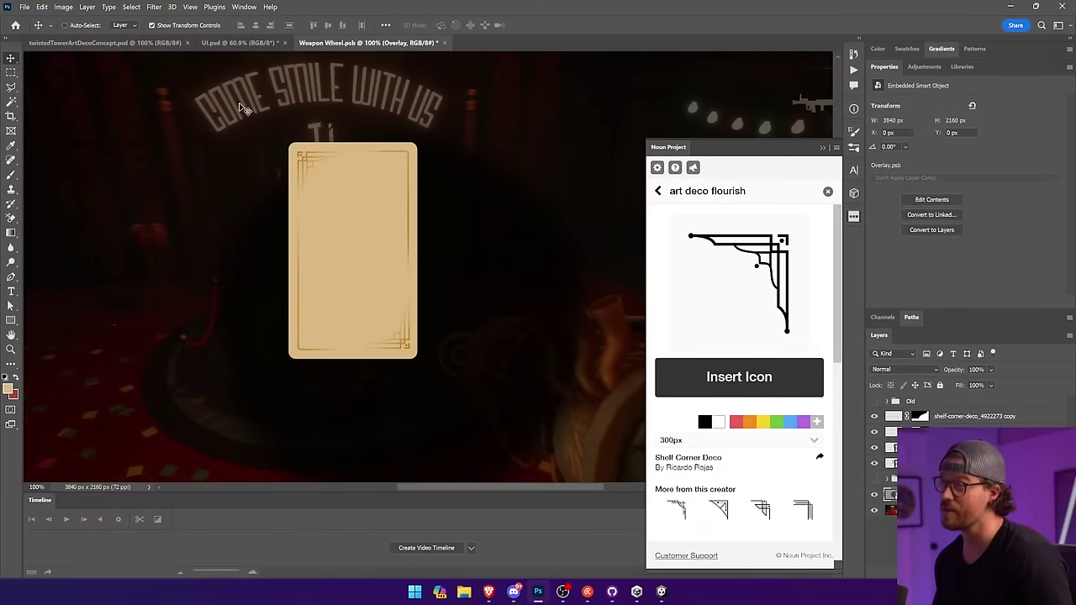
left_click(227, 43)
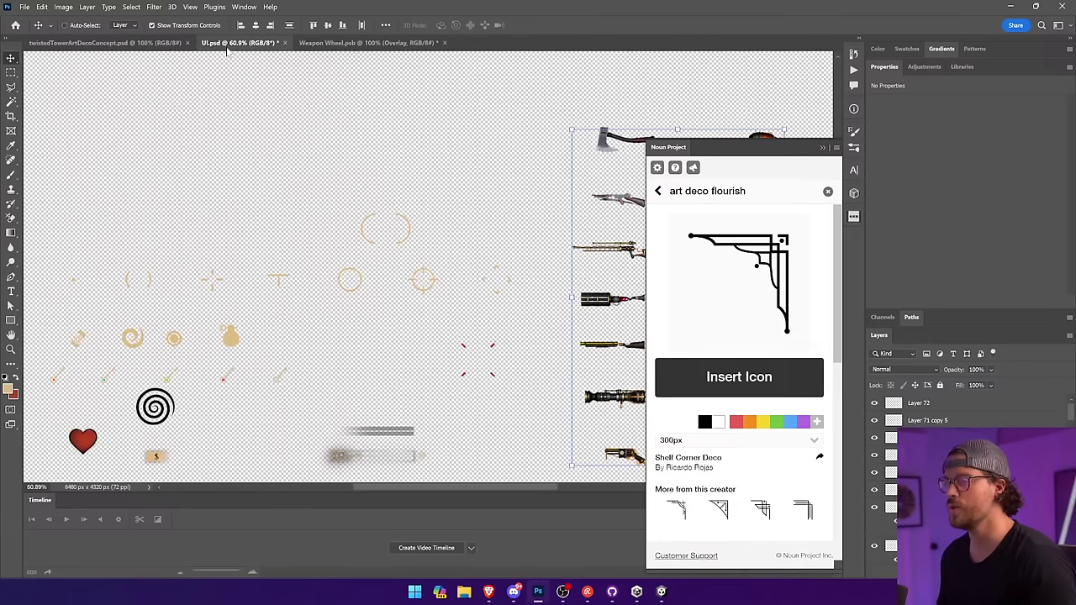
left_click(143, 43)
left_click(220, 44)
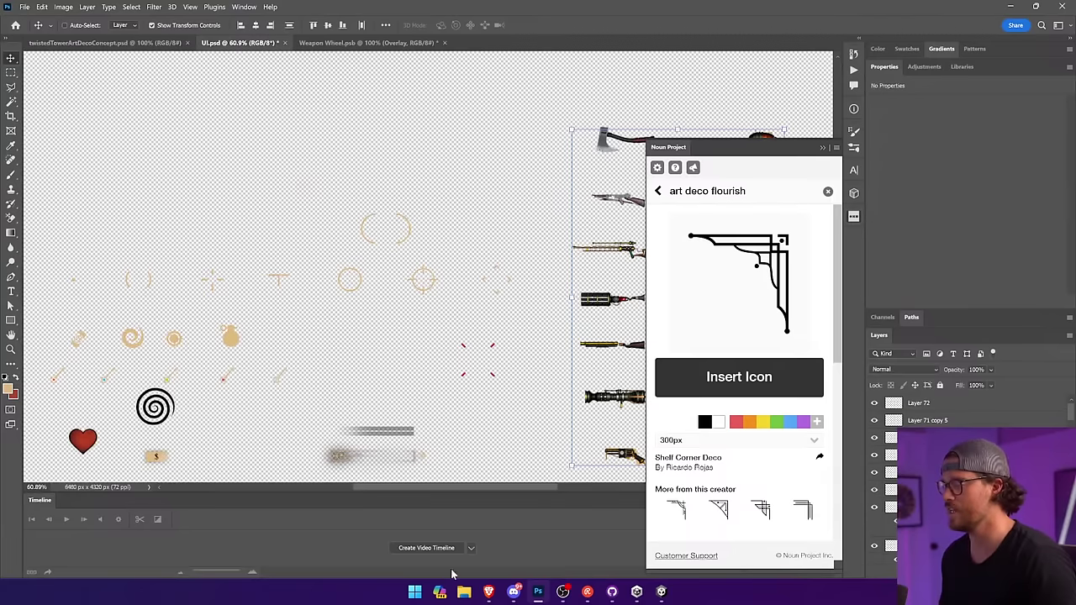
Switch to Unity and open the weapon wheel repeatedly in the running game to examine its layout and weapon selection.
left_click(661, 592)
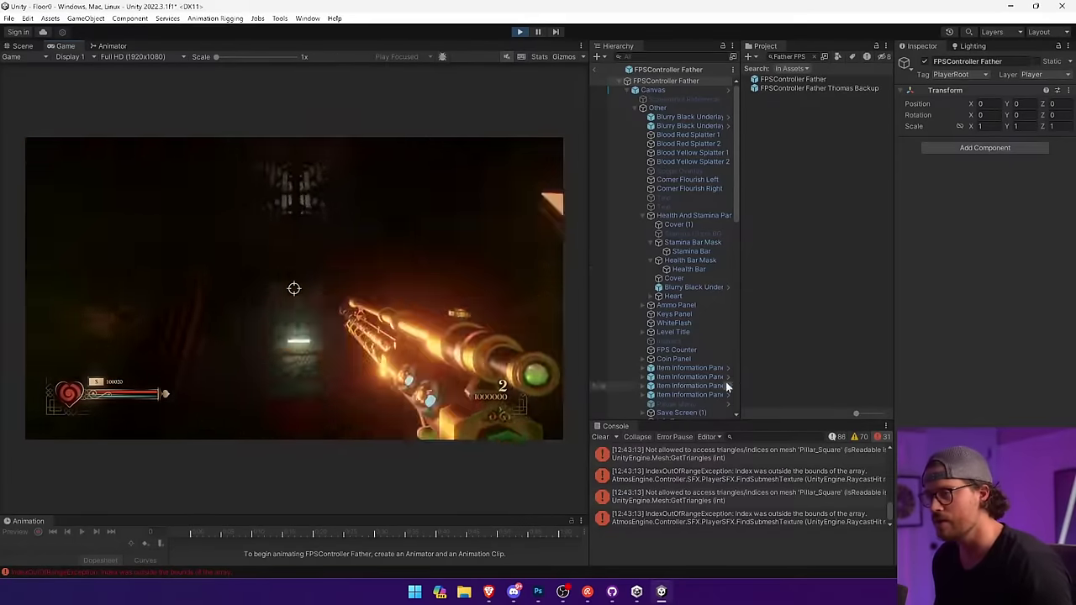
key("Tab")
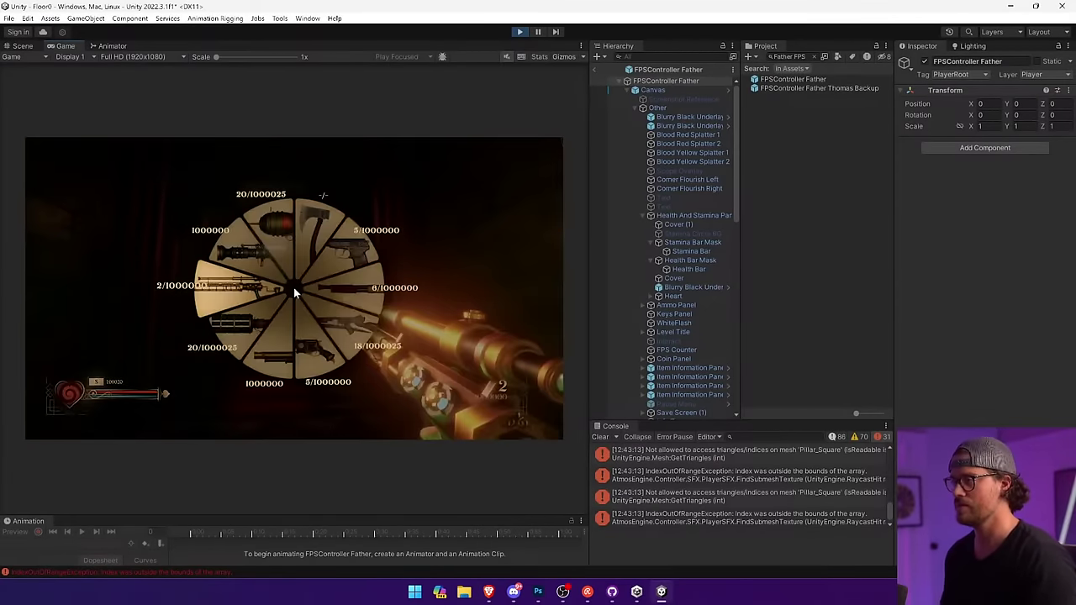
key("Tab")
key("Tab")
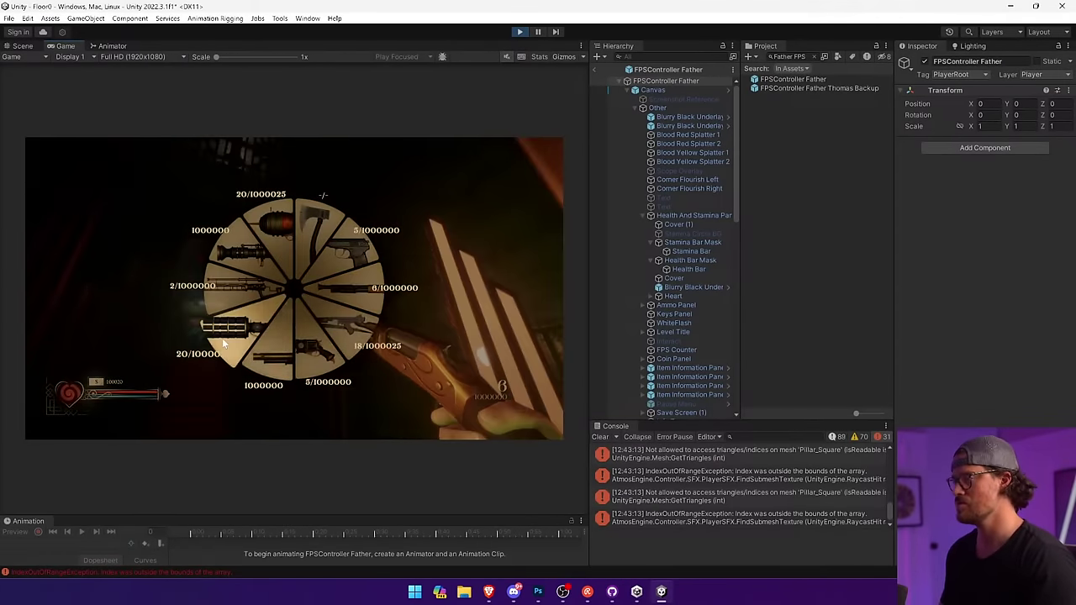
key("Tab")
key("Tab")
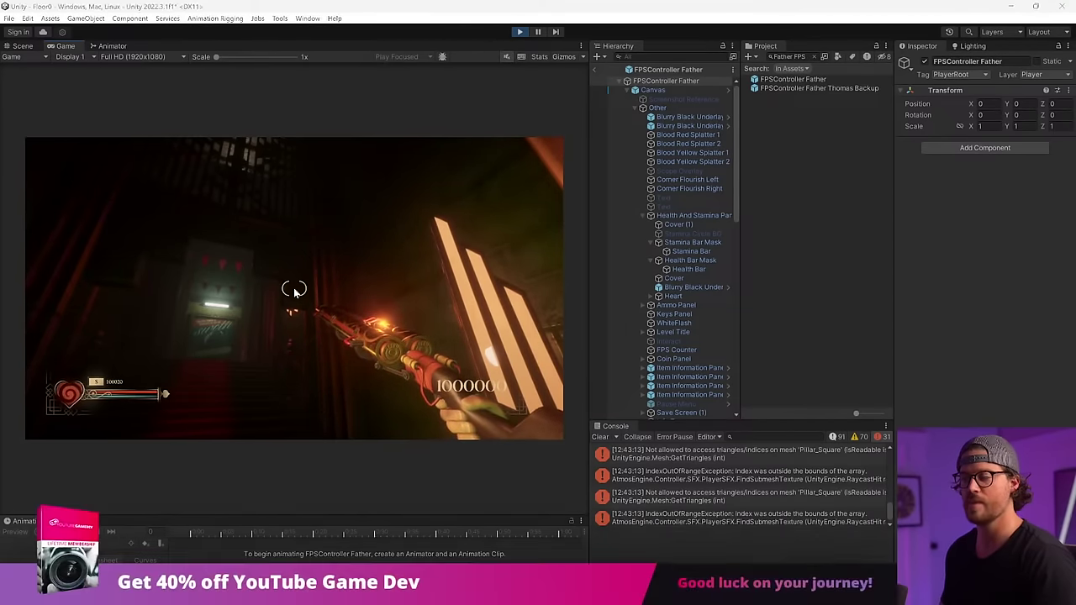
Return to Weapon Wheel.psb in Photoshop and give the card rectangle a 5 px black stroke positioned Outside.
key("alt+Tab")
left_click(370, 42)
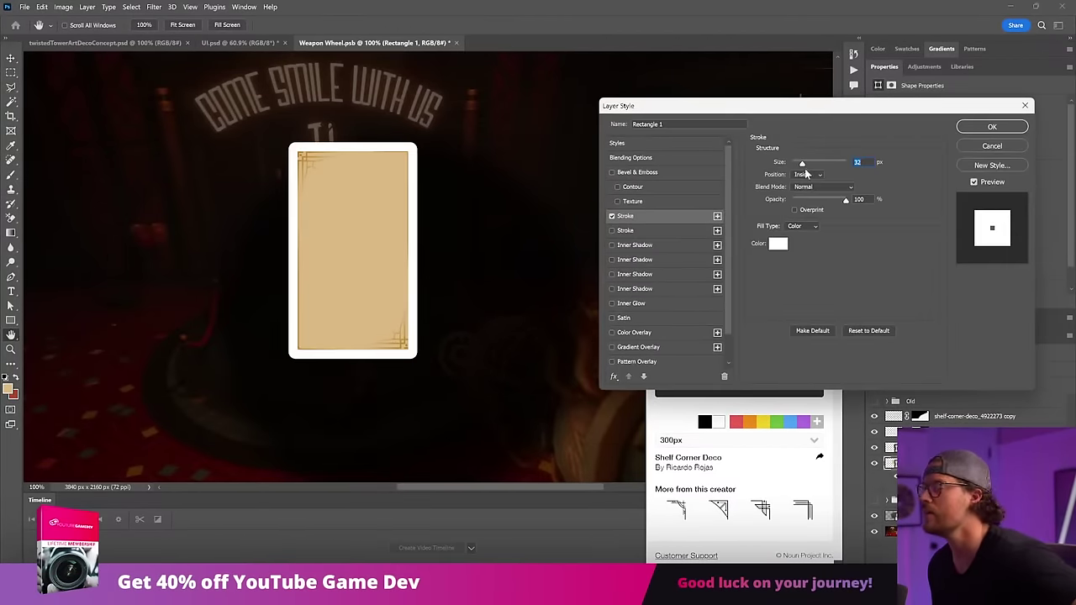
left_click(817, 175)
left_click(807, 168)
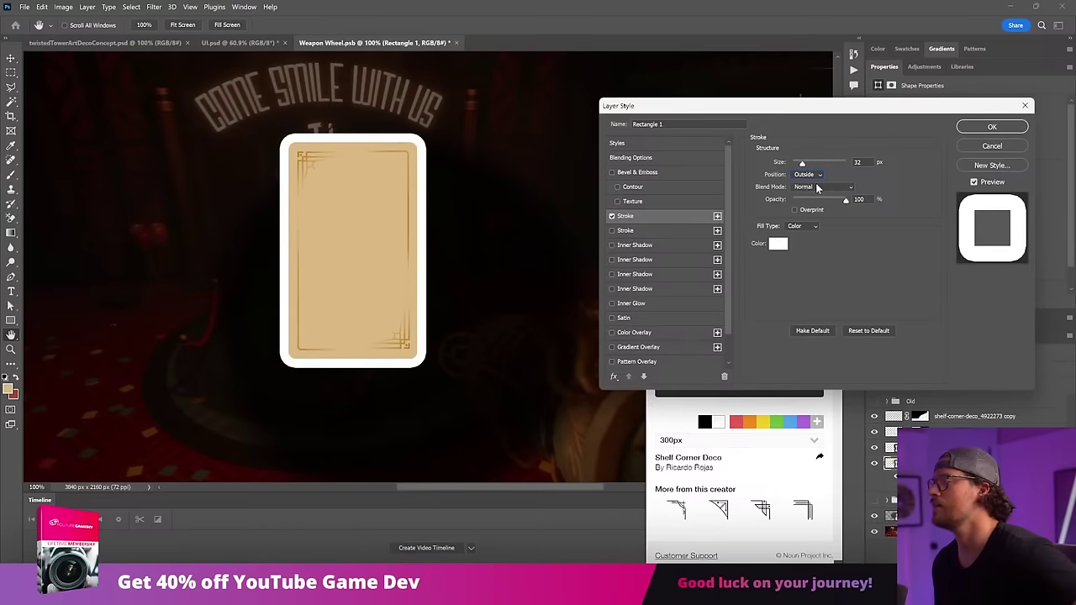
left_click(778, 243)
left_click_drag(983, 381, 989, 383)
left_click(1002, 168)
left_click_drag(802, 166, 795, 167)
Add a second outside stroke to the card rectangle, 10 px wide in the tan sampled from the card.
left_click(717, 216)
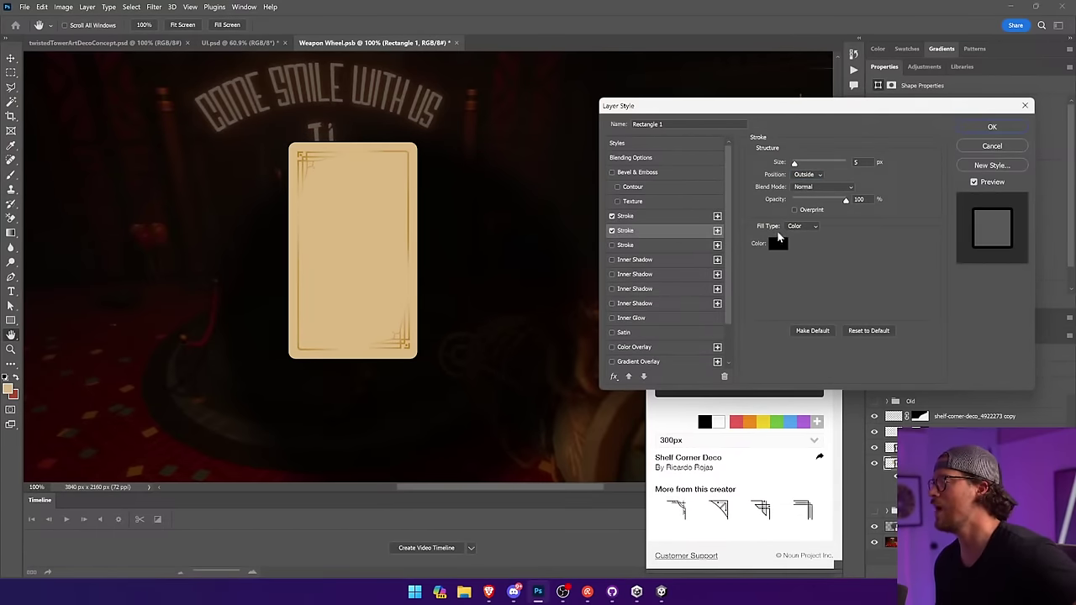
left_click(778, 243)
left_click(320, 199)
left_click(996, 169)
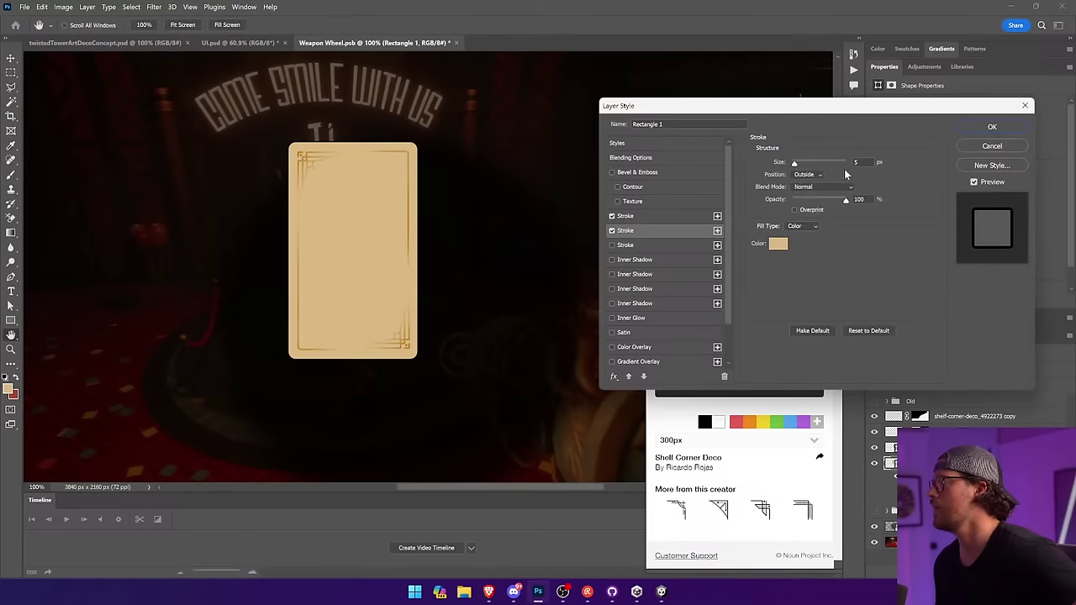
left_click_drag(860, 163, 837, 161)
type("10")
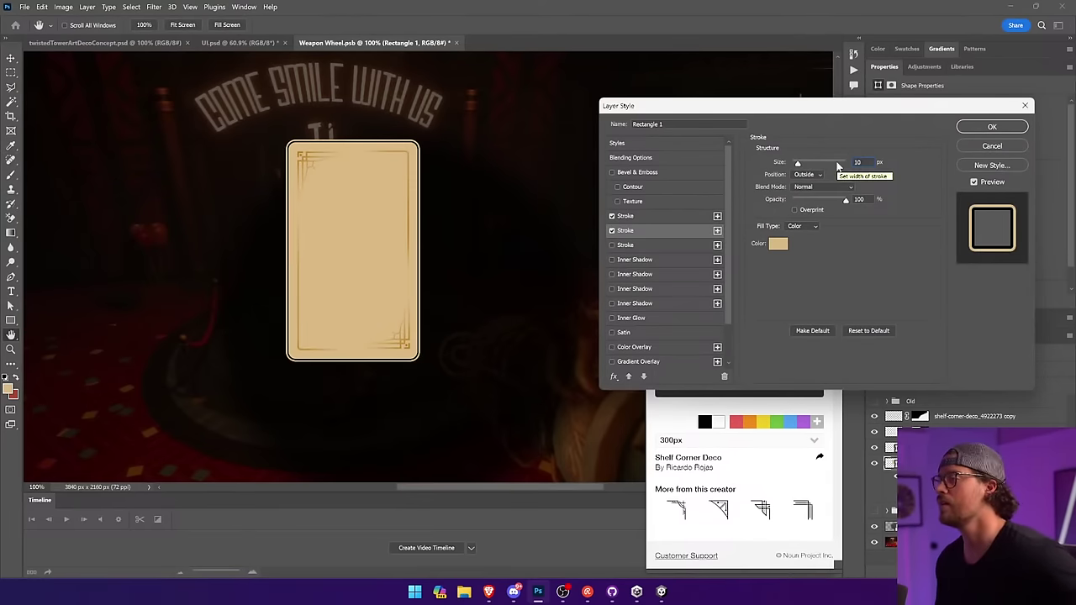
Change the second stroke's fill to a gradient with both ends in the card's tan and the starting end at 0% opacity.
left_click(803, 226)
left_click(793, 236)
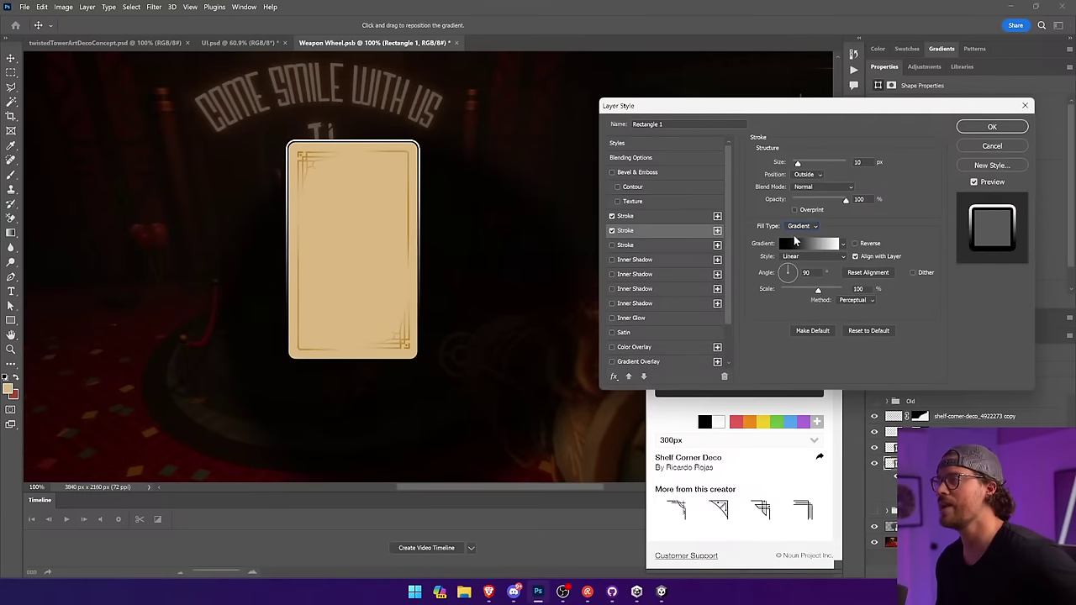
left_click(797, 243)
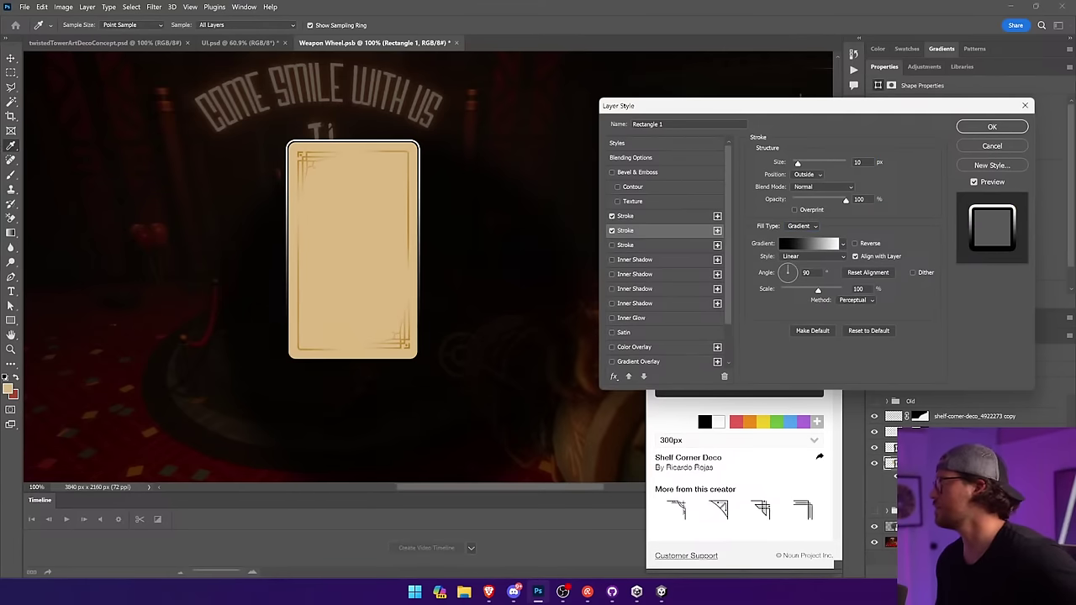
left_click(386, 196)
left_click(994, 171)
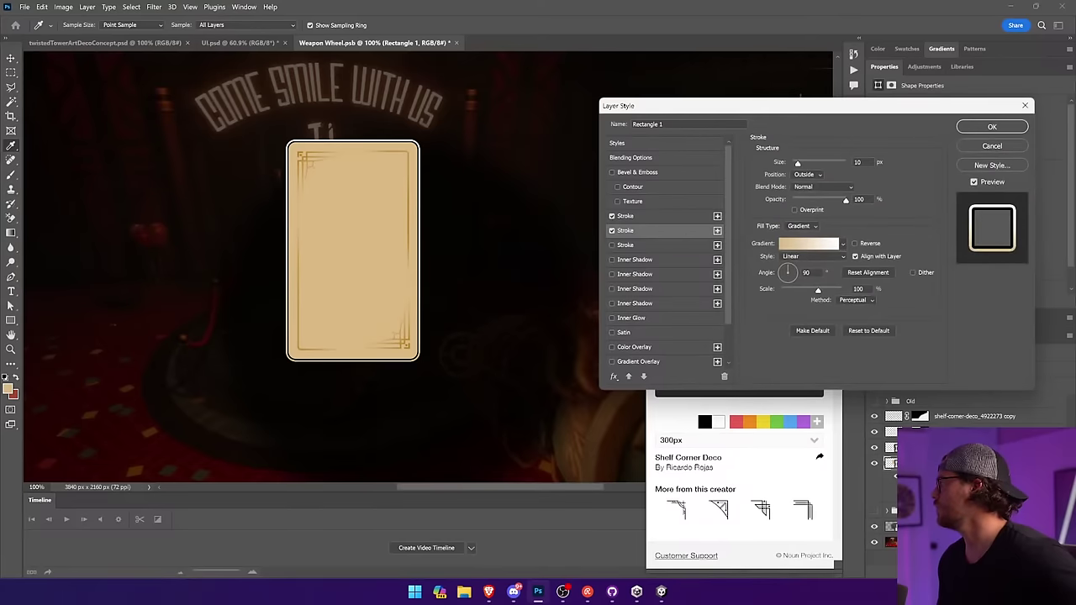
type("0")
key("Return")
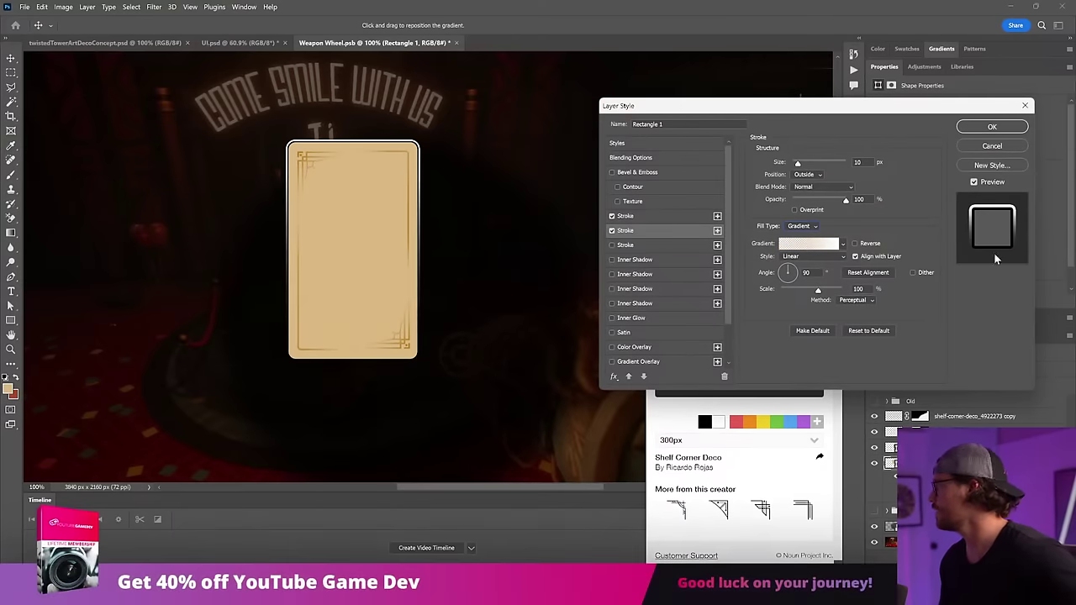
left_click(811, 245)
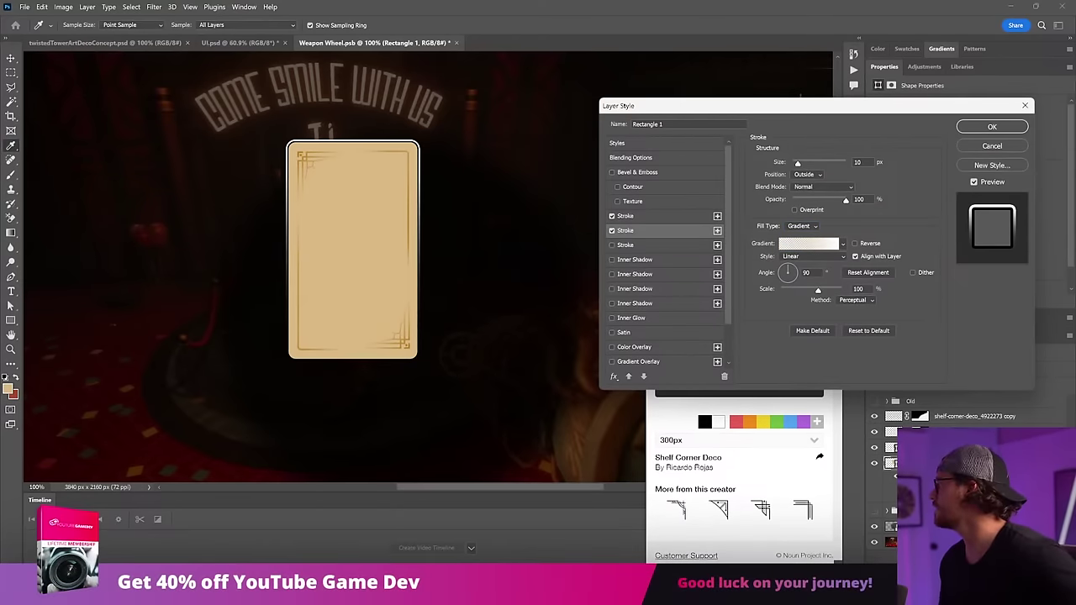
left_click(393, 242)
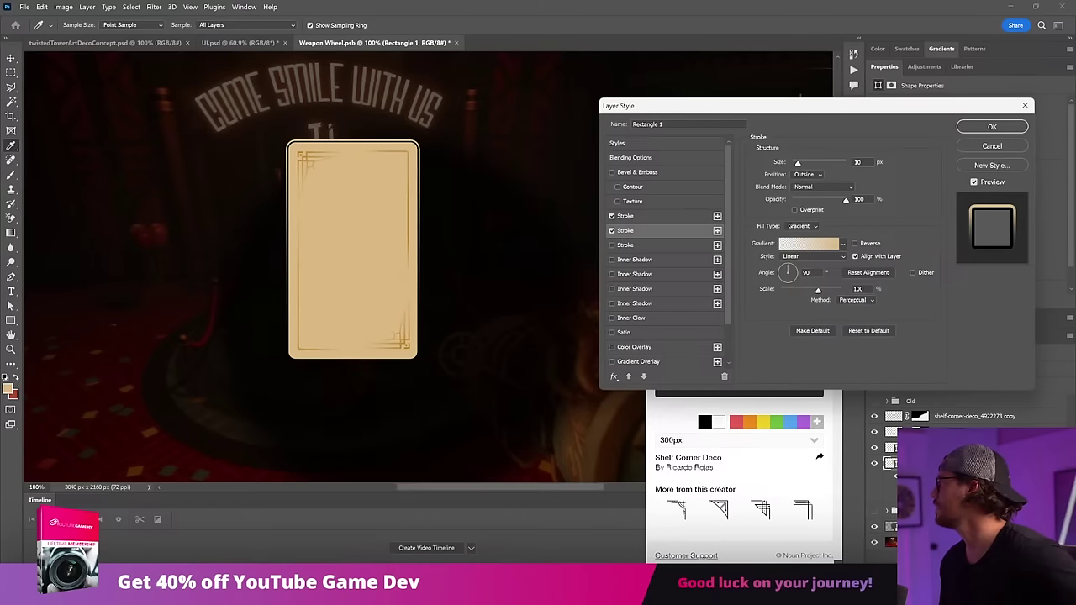
left_click(851, 192)
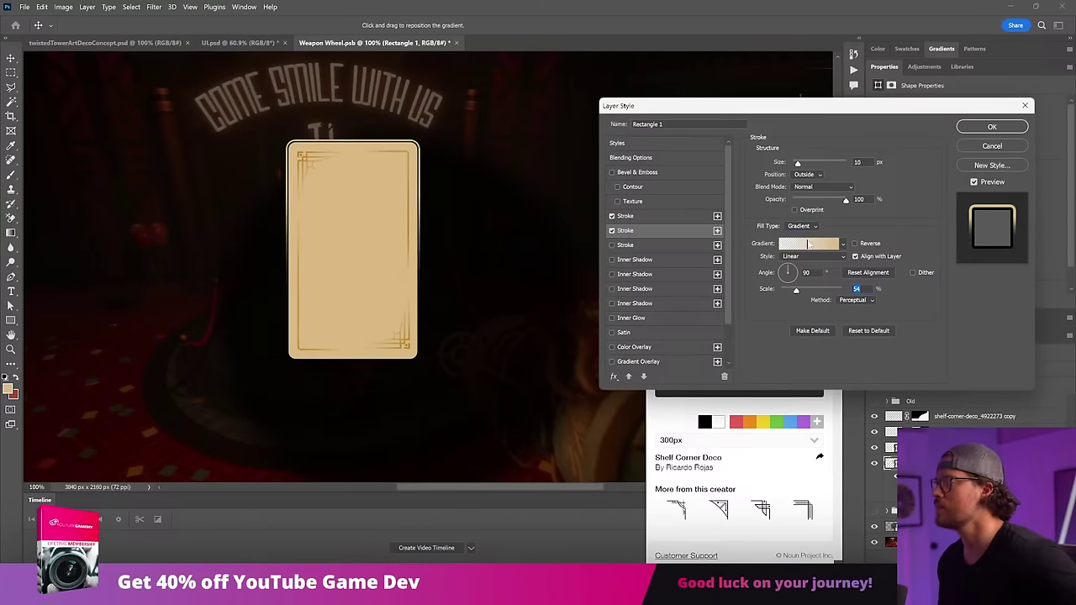
Set the second stroke's gradient scale to 54% and its opacity to 61%, and apply the layer style.
left_click(808, 201)
left_click_drag(808, 202, 826, 204)
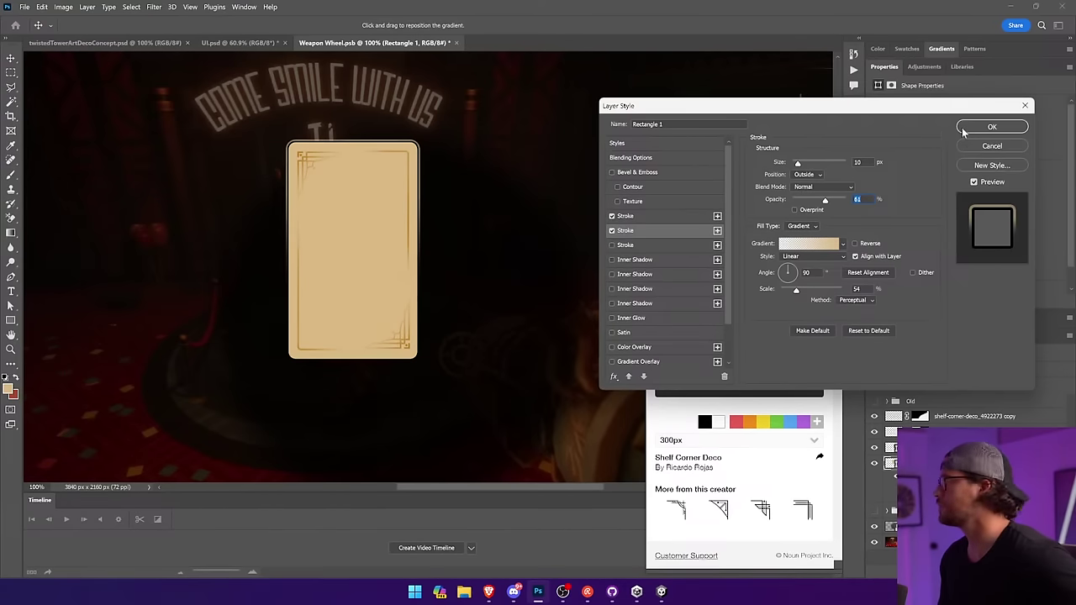
left_click(989, 127)
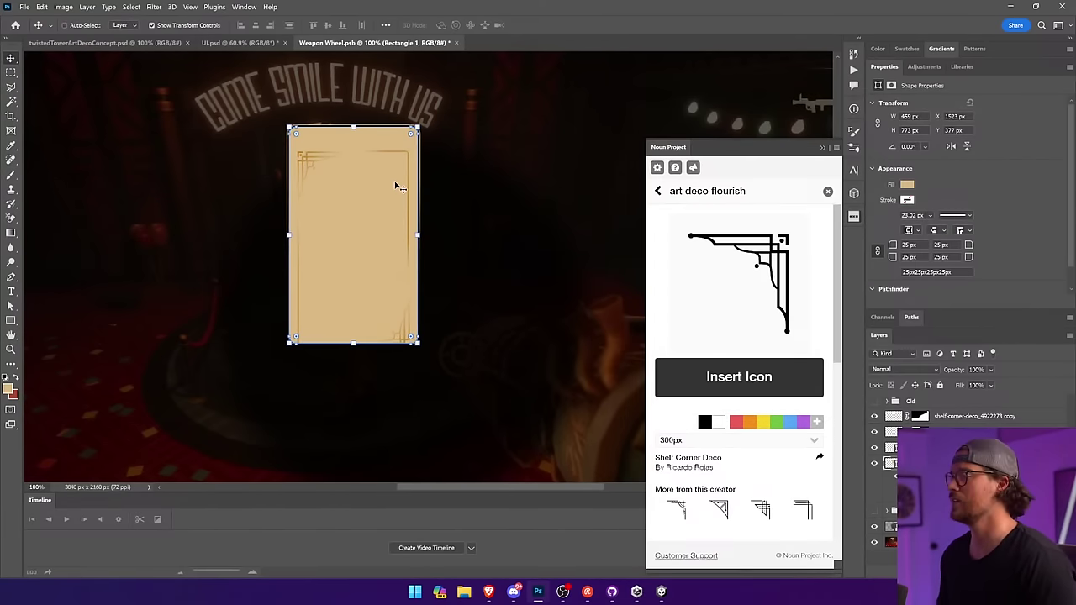
Undo the last move of the card rectangle and convert all the card's layers into one smart object.
key("ctrl+z")
left_click(951, 418, "shift")
right_click(953, 421)
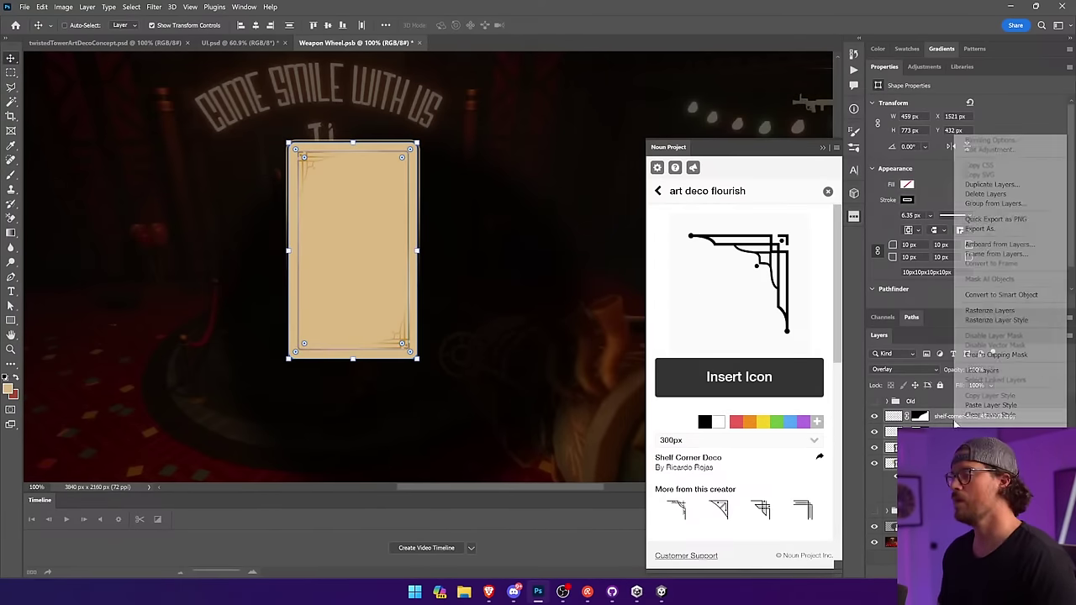
left_click(999, 296)
Scale the card smart object down to about 324 × 531 px and put away the Noun Project panel.
left_click_drag(404, 197, 429, 158)
left_click_drag(444, 323, 408, 255)
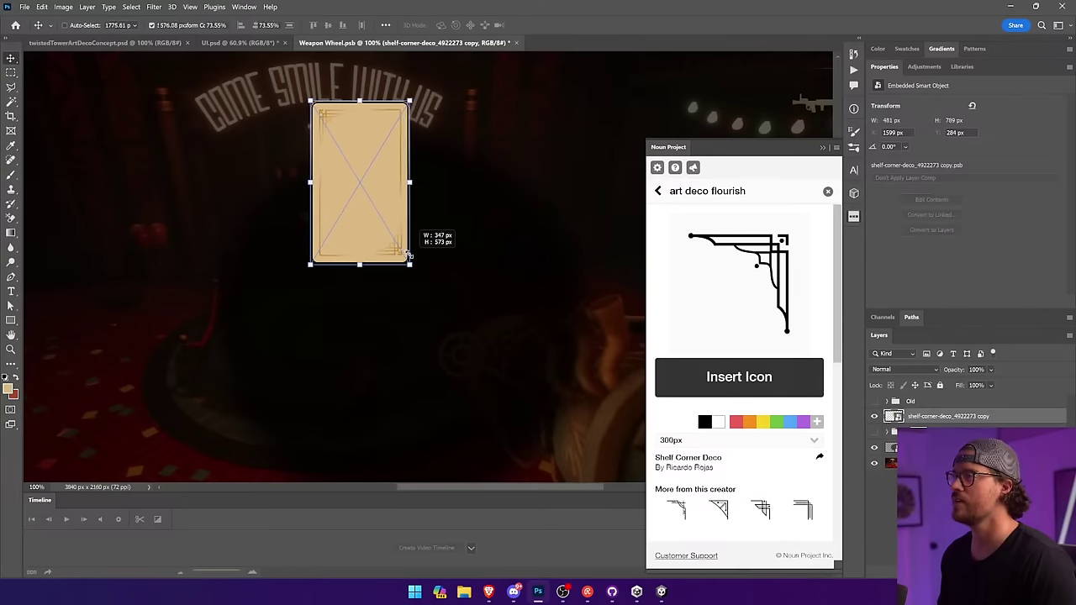
key("Return")
key("ctrl+minus")
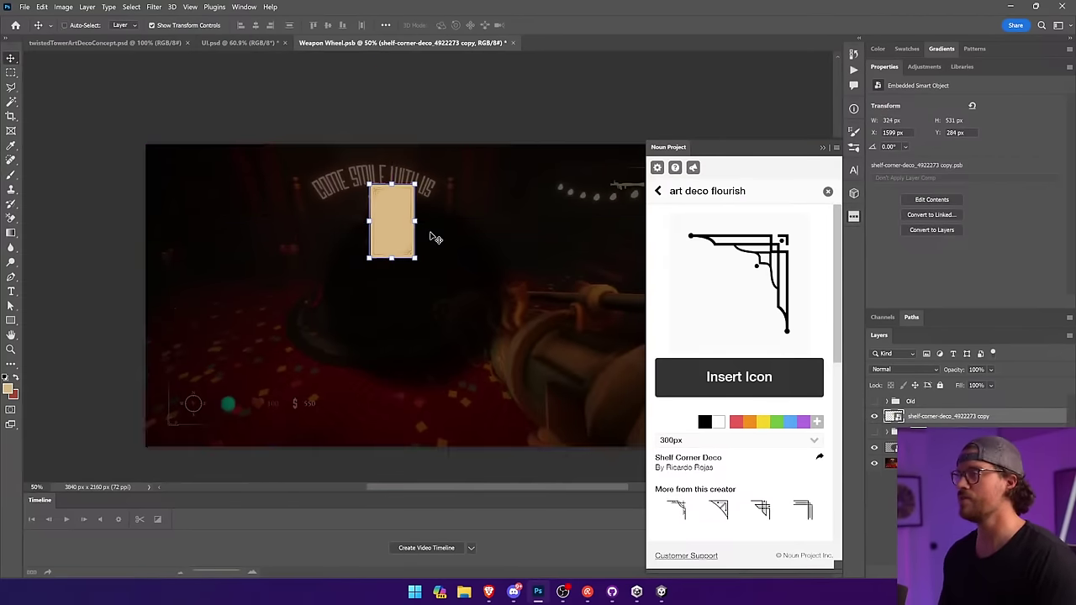
left_click(526, 181, "ctrl")
left_click(614, 122, "ctrl")
left_click(823, 147)
left_click(389, 240, "ctrl")
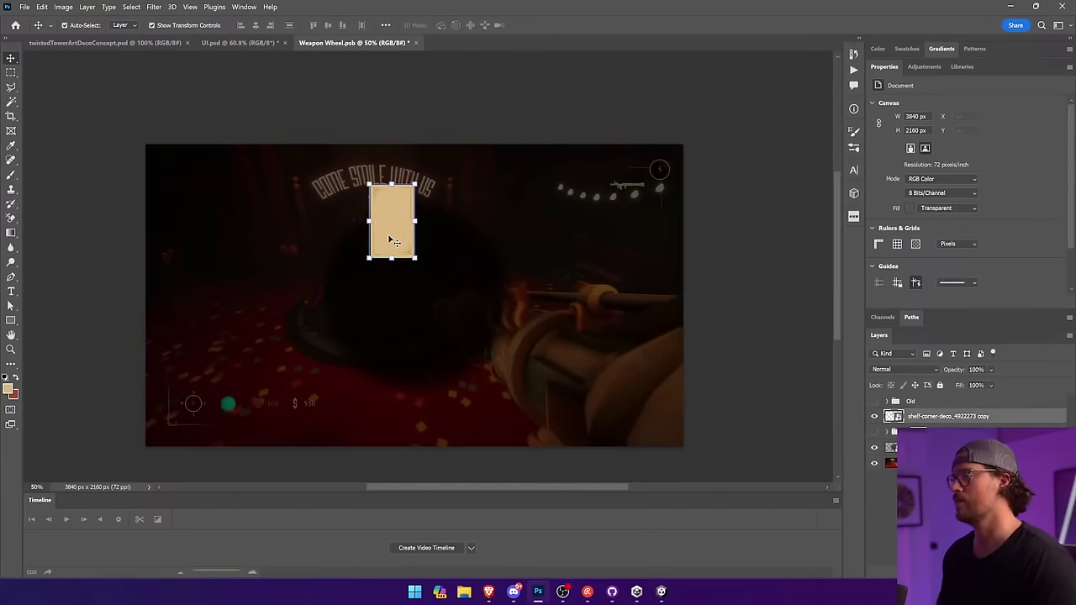
Enlarge the card to about 512 × 839 px and place it near the canvas's upper middle.
left_click_drag(401, 216, 429, 244)
key("ctrl+z")
key("ctrl+z")
left_click_drag(440, 182, 445, 175)
key("Return")
left_click_drag(422, 231, 437, 212)
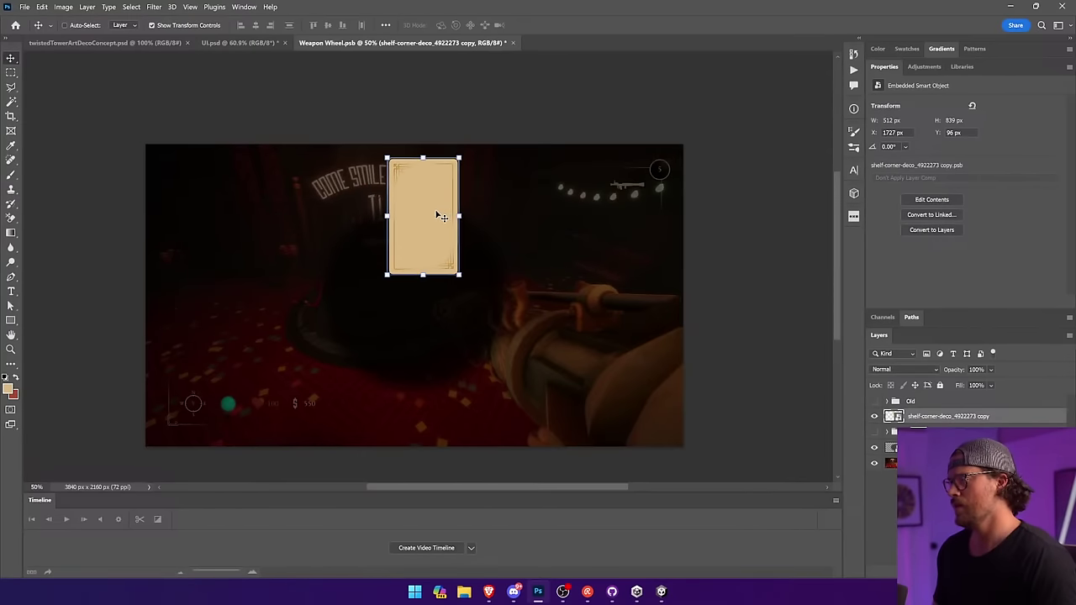
Duplicate the card straight below itself, then copy both cards and rotate the copies 90° to form a cross.
left_click_drag(423, 277, 439, 418)
key("Return")
left_click(442, 229, "ctrl+shift")
key("ctrl+j")
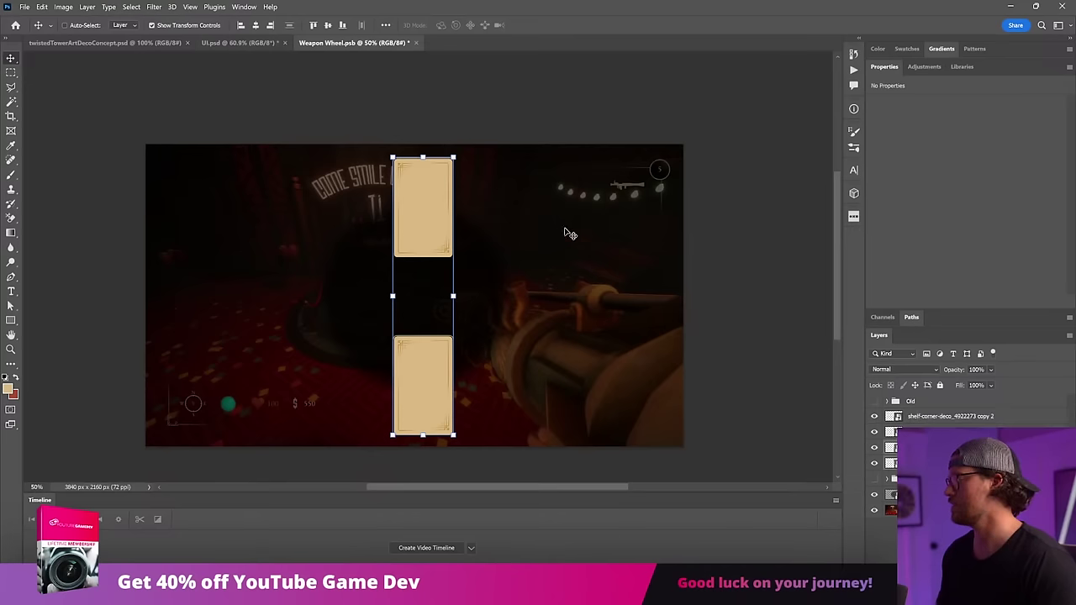
left_click_drag(464, 152, 599, 354)
key("Return")
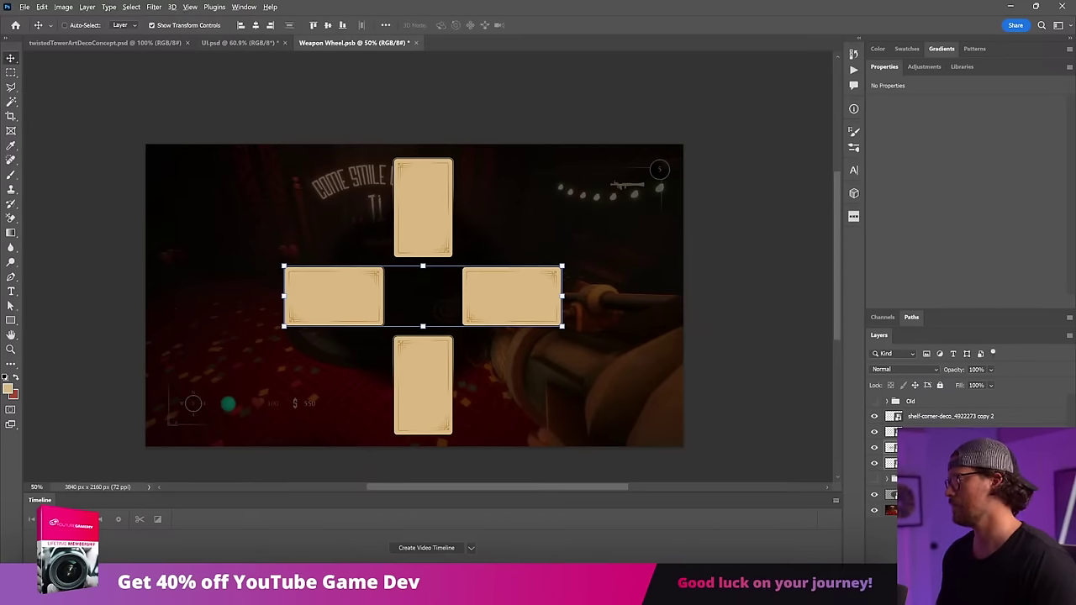
Duplicate the horizontal card pair twice and rotate the copies to fan out between the cross's cards.
key("ctrl+j")
key("ctrl+t")
left_click_drag(569, 243, 488, 161)
key("Return")
key("ctrl+j")
key("ctrl+t")
key("Return")
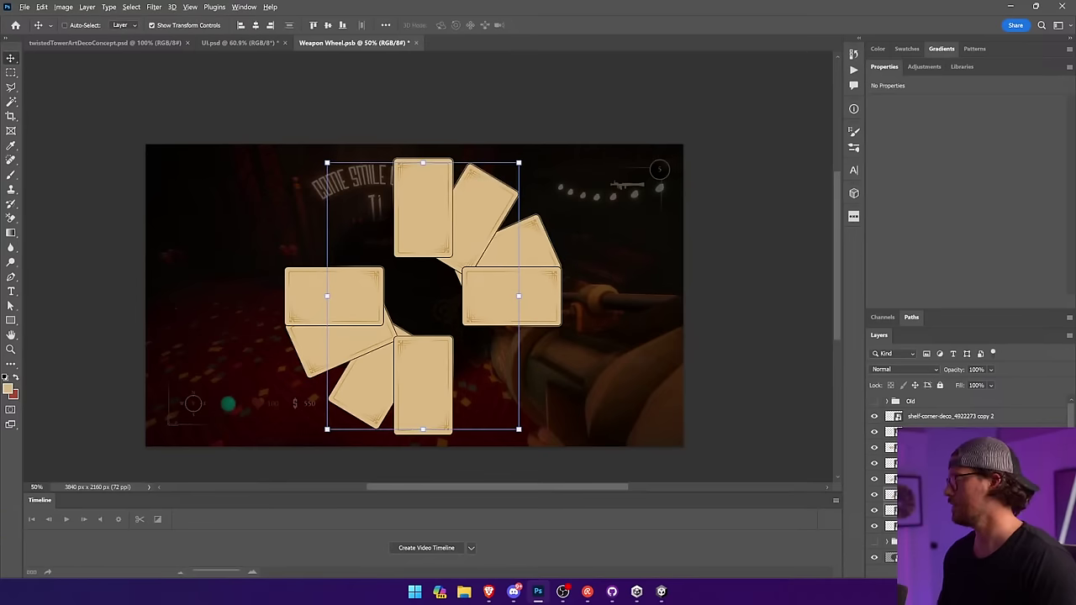
Try to even the card spacing by rotating two of the fanned cards together by about -5°.
left_click(527, 242, "ctrl")
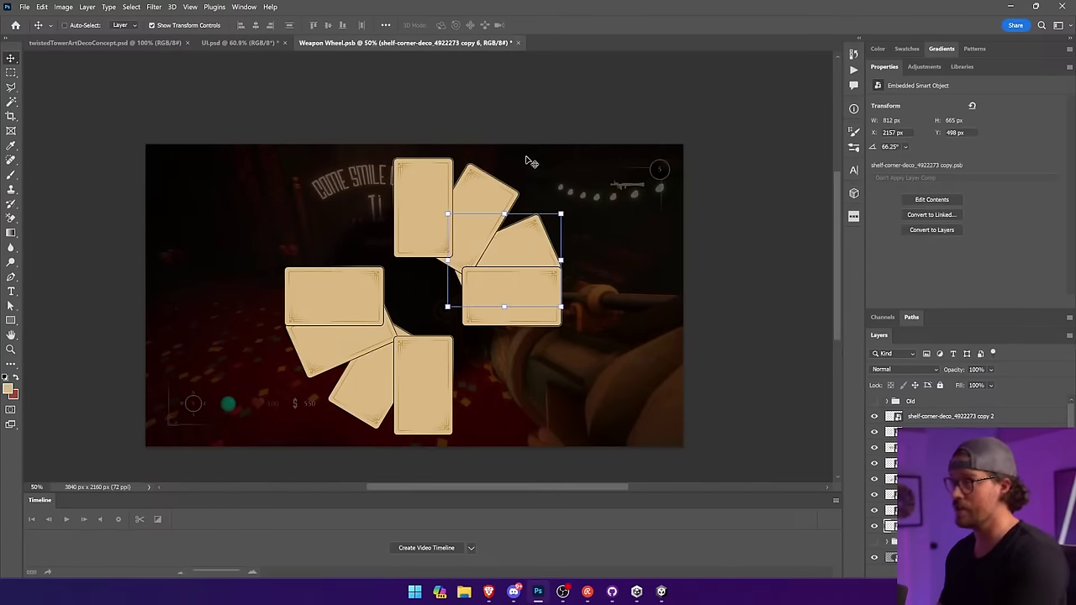
left_click(372, 413, "ctrl+shift")
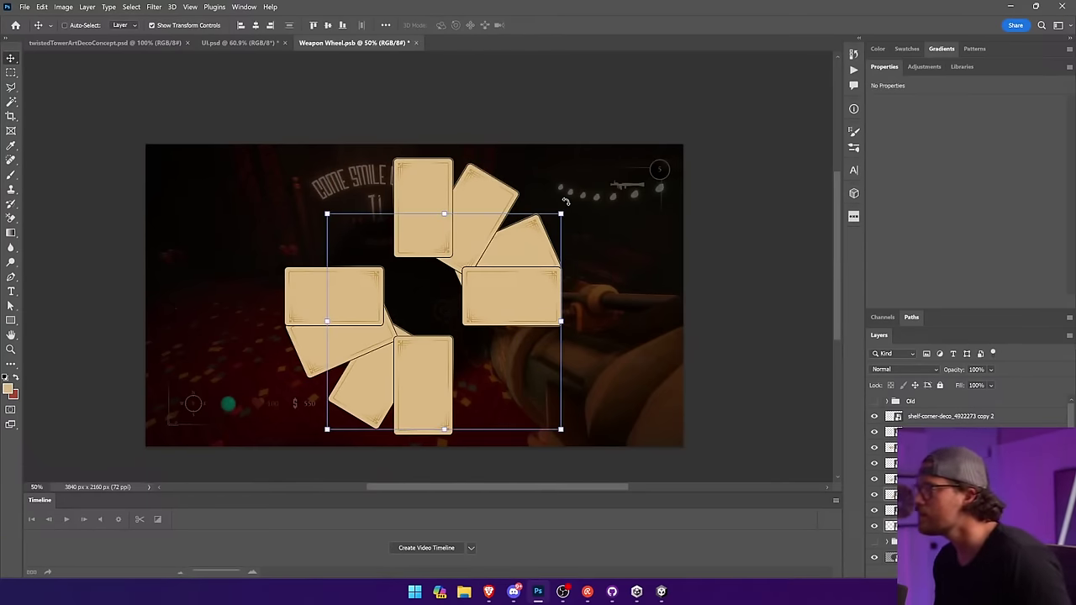
left_click_drag(577, 201, 560, 187)
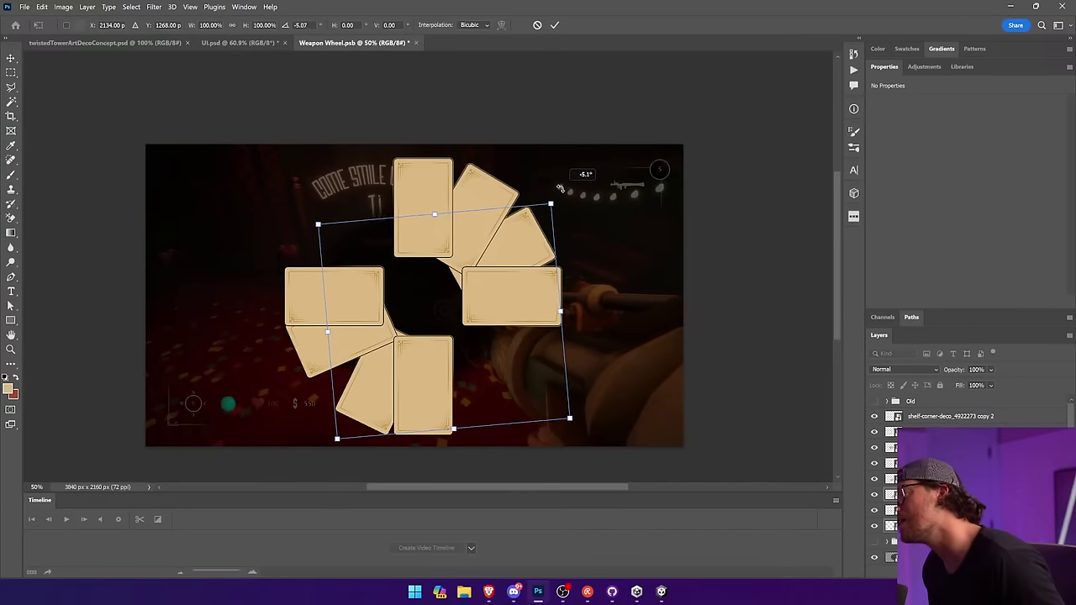
key("Return")
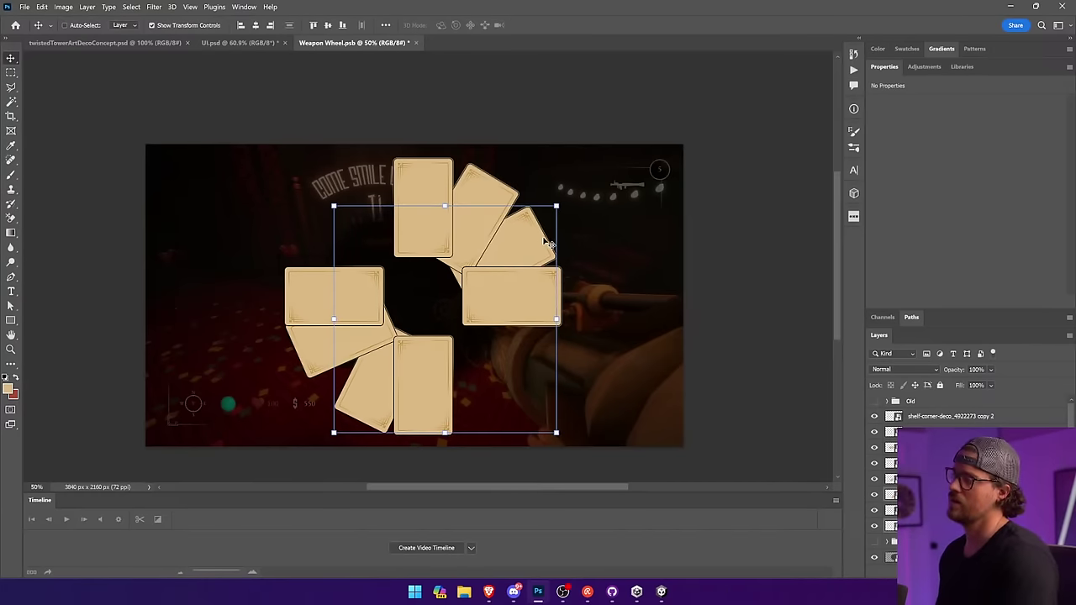
Undo the card duplications and rotations back to the single upright card.
left_click(328, 358)
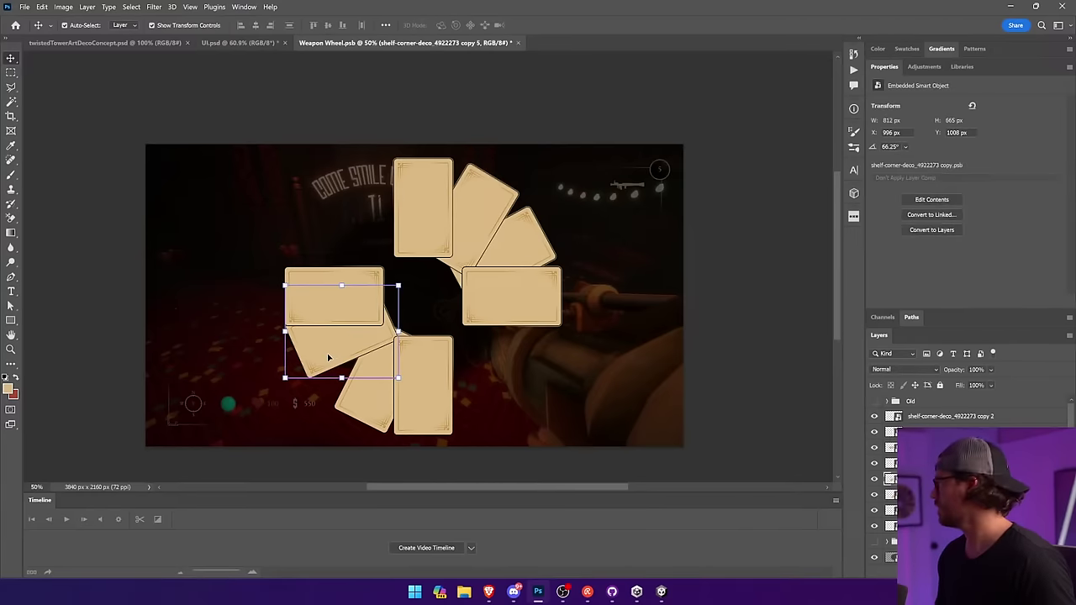
key("ctrl+z")
key("ctrl+z")
key("ctrl+z")
key("ctrl+z")
key("ctrl+z")
key("ctrl+z")
key("ctrl+z")
key("ctrl+z")
key("ctrl+z")
key("ctrl+z")
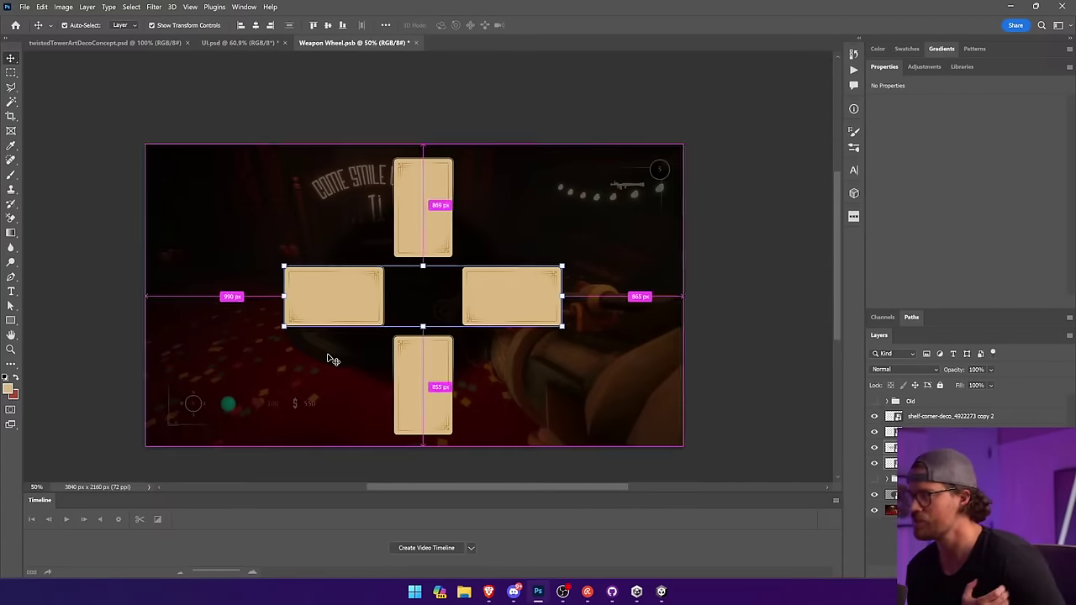
key("ctrl+z")
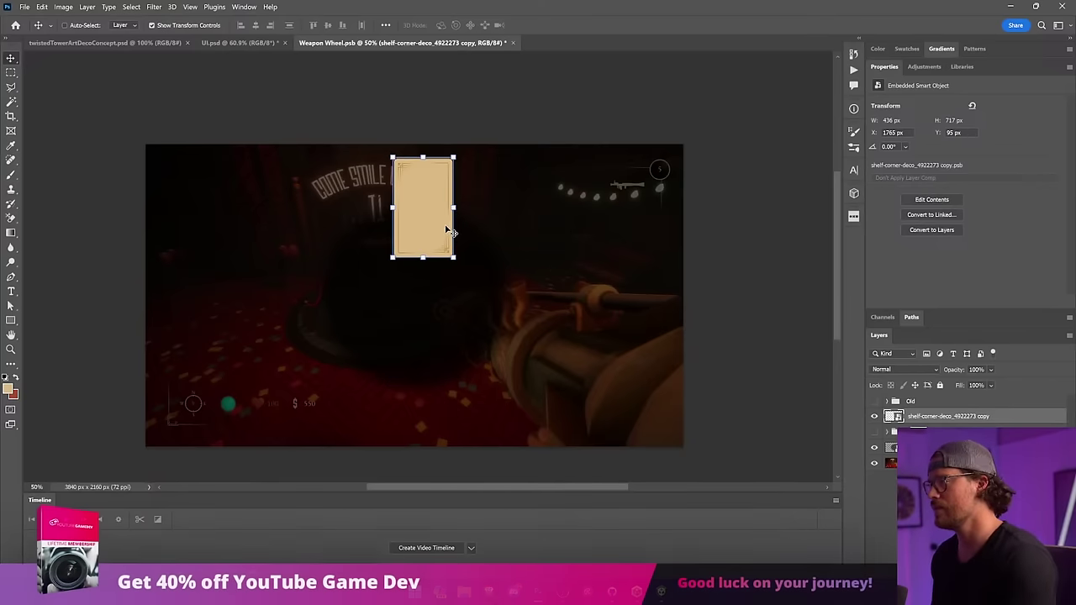
Remove the outer strokes from the rectangle inside the card's smart object, and add a drop shadow to the smart object layer.
double_click(896, 416)
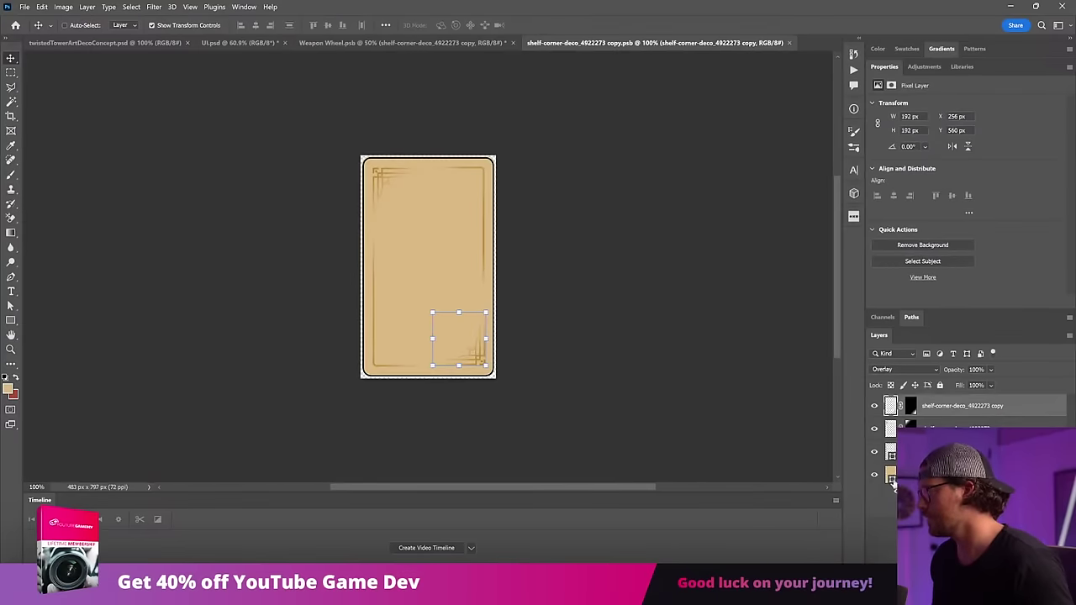
left_click(789, 42)
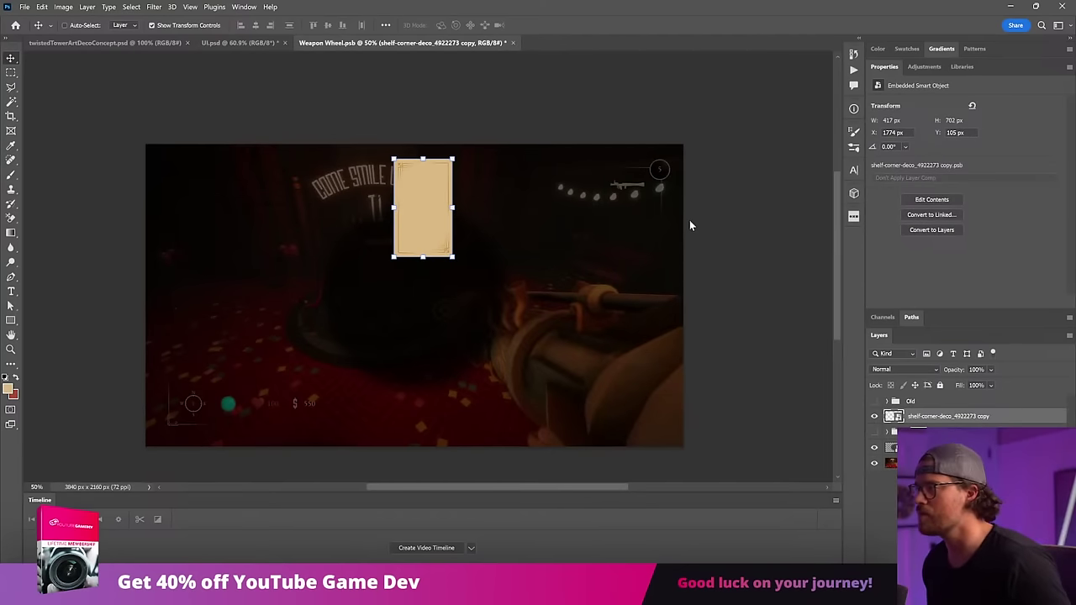
key("ctrl+shift+d")
left_click(985, 127)
Scale the card to about 357 × 601 px, duplicate it straight below, and raise the upper card to about Y 142 px.
left_click_drag(435, 217, 436, 244)
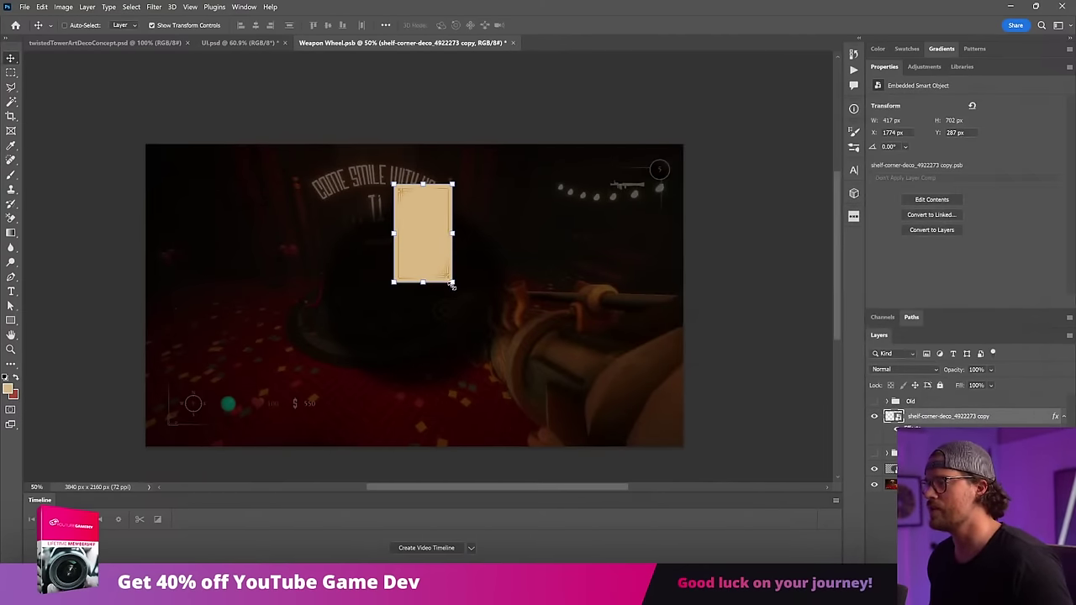
left_click_drag(455, 284, 437, 236)
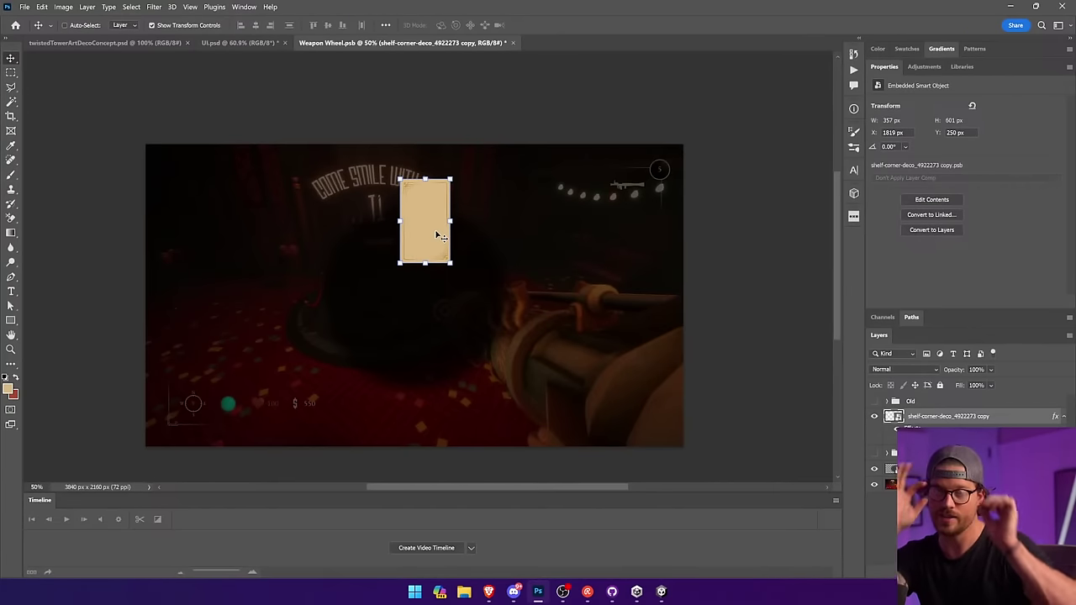
left_click_drag(437, 236, 439, 388)
left_click(438, 243, "shift")
left_click_drag(438, 243, 432, 228)
Duplicate the upper and lower cards together and rotate the copies 90° to form a four-card cross.
left_click(430, 392, "shift")
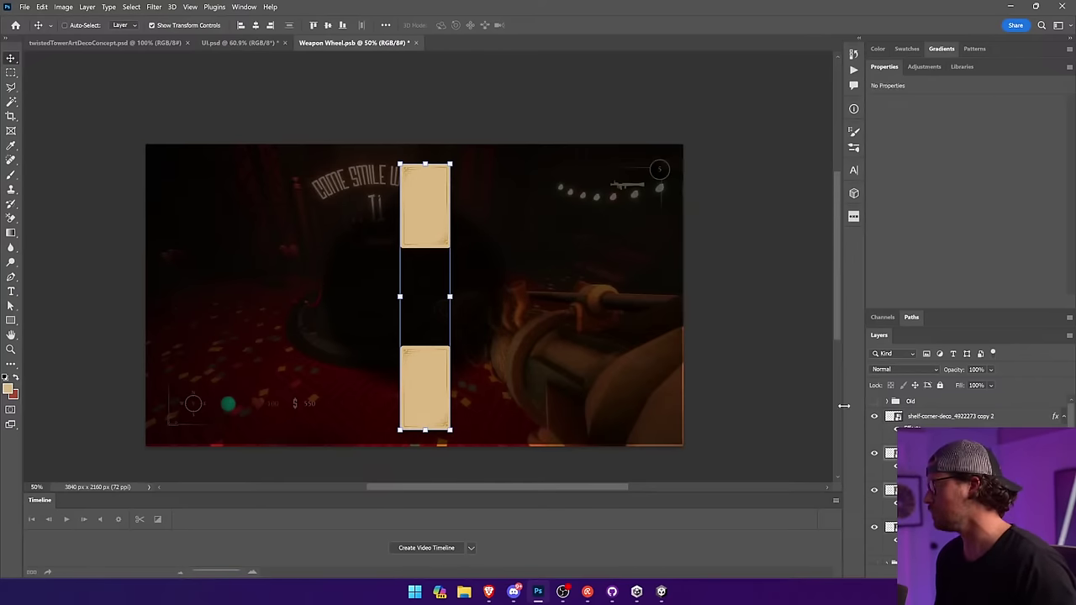
left_click_drag(452, 158, 599, 317)
key("Return")
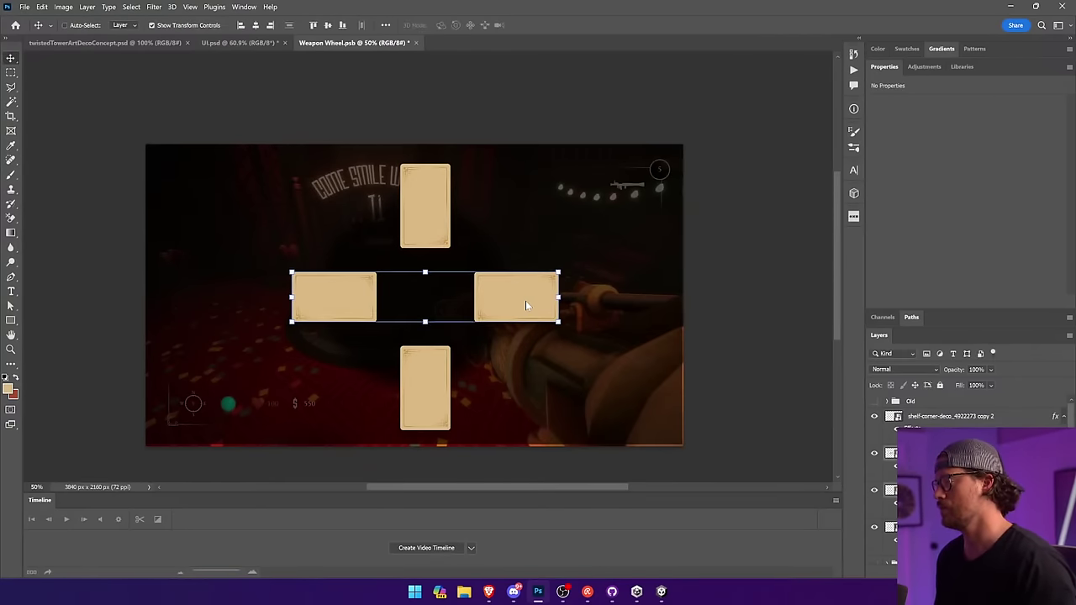
Duplicate all four cards of the cross and rotate the copies 30° around the common centre.
left_click(951, 527)
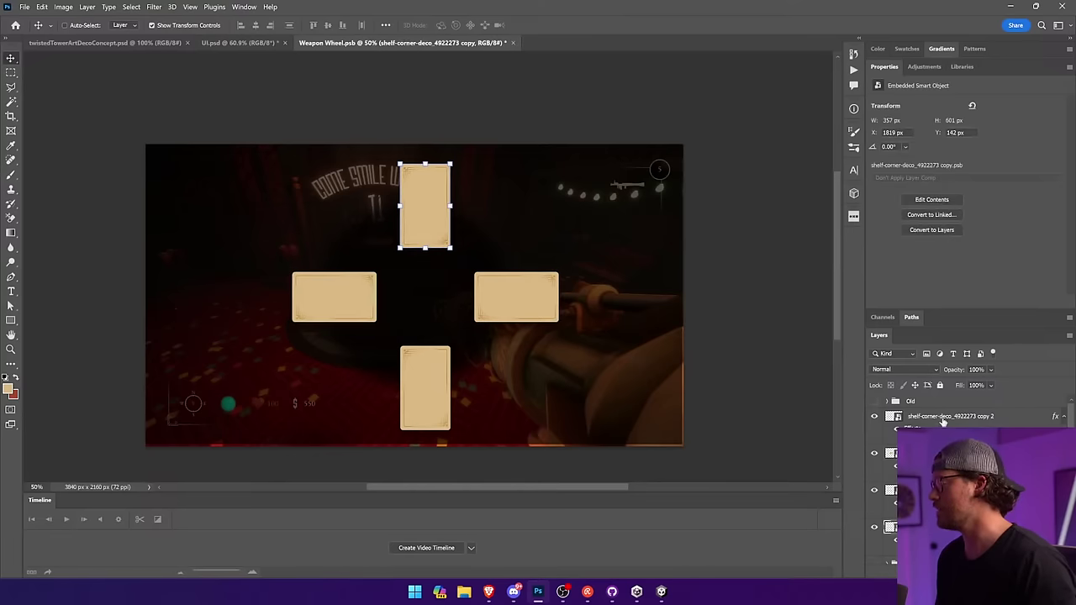
left_click(950, 418, "shift")
key("ctrl+j")
left_click_drag(563, 155, 642, 235)
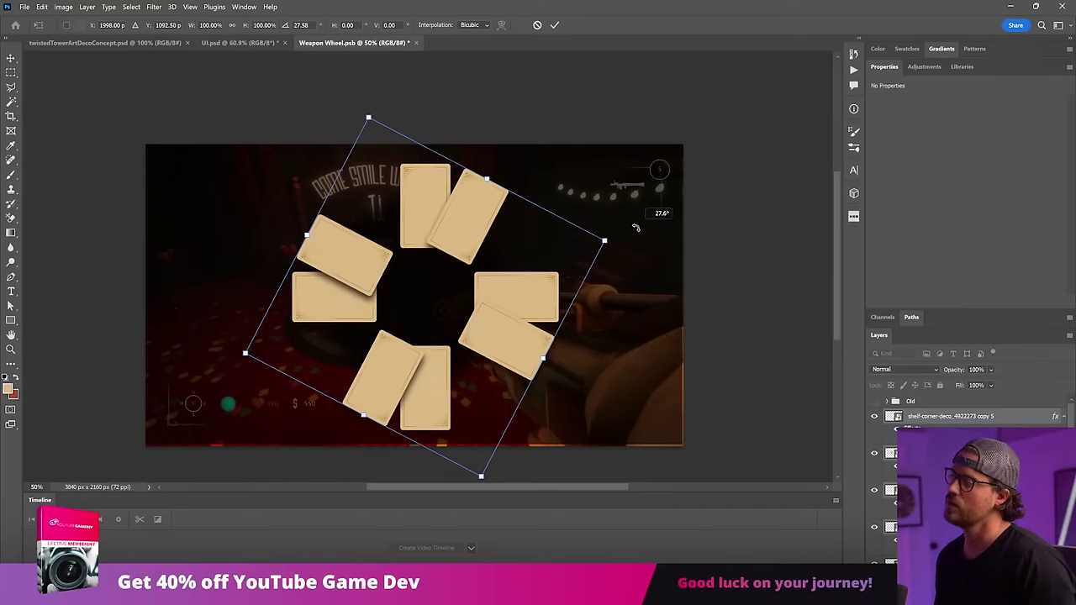
key("Return")
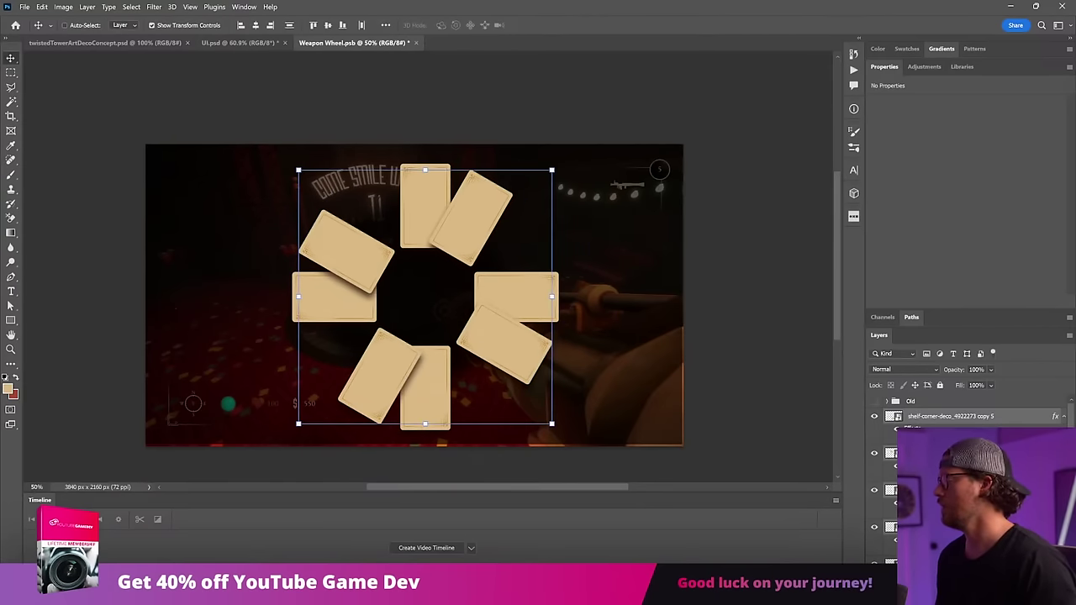
Duplicate the four tilted cards and rotate the copies another 30° to complete the twelve-card ring.
key("ctrl+j")
left_click_drag(565, 167, 639, 254)
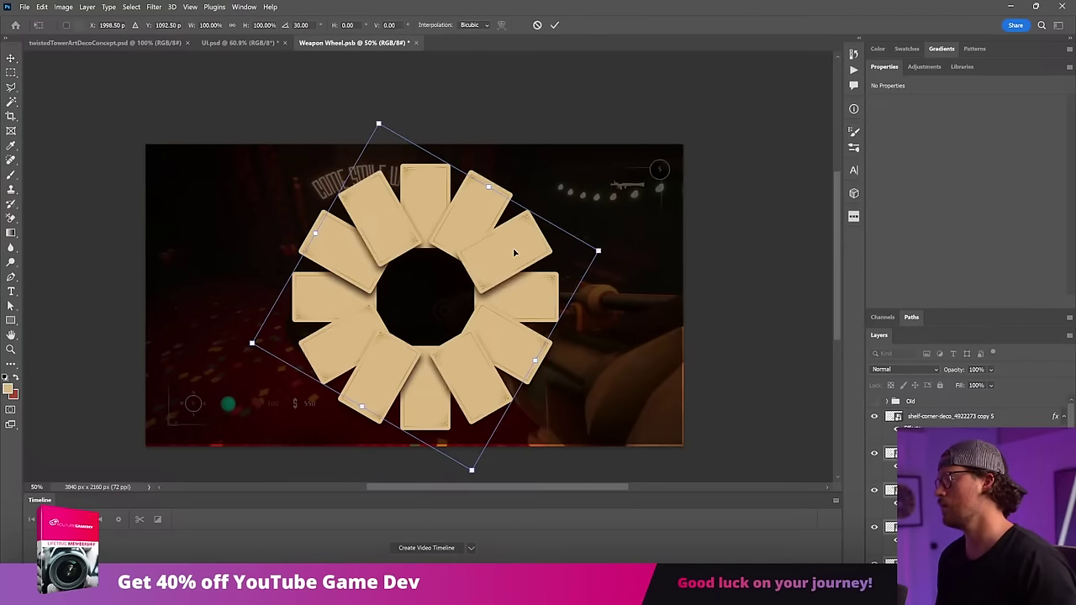
key("Return")
left_click(795, 258)
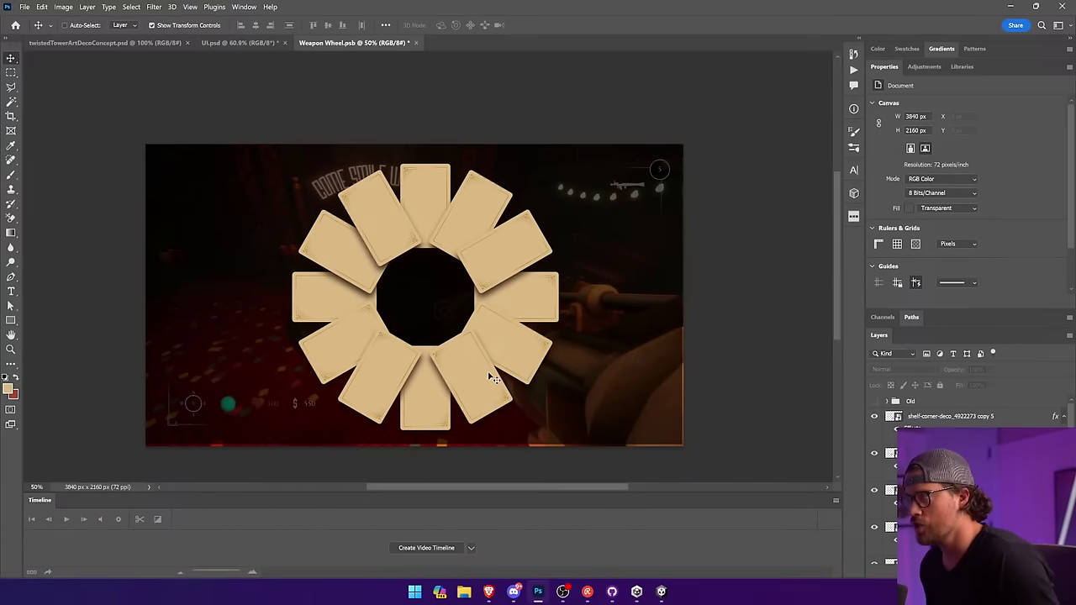
Try to move the 12 o'clock card's layer to the top of the layer stack.
left_click(455, 206)
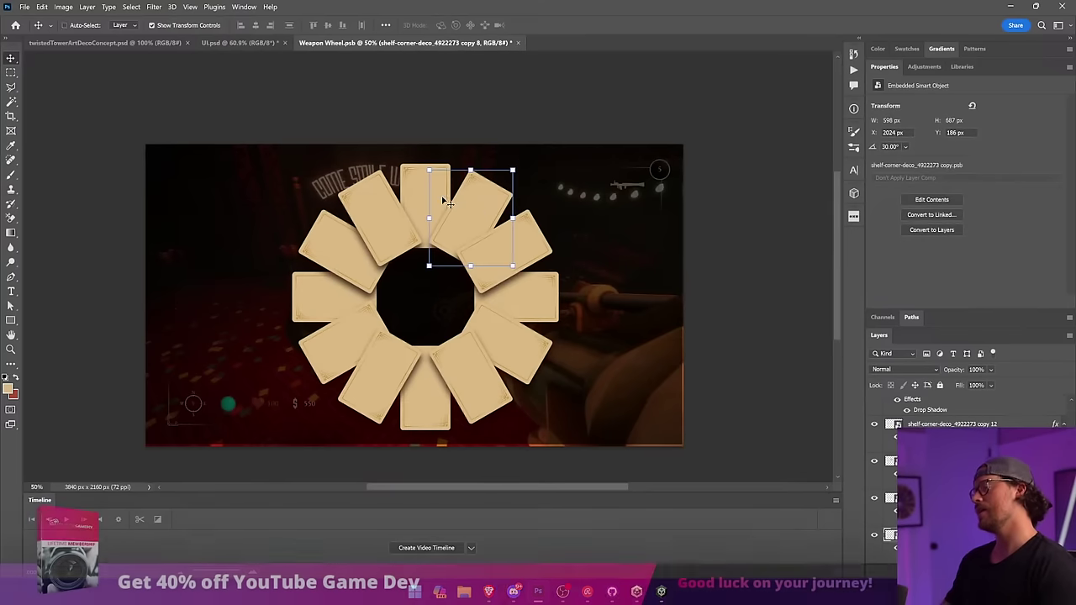
left_click(434, 196)
left_click_drag(935, 423, 918, 402)
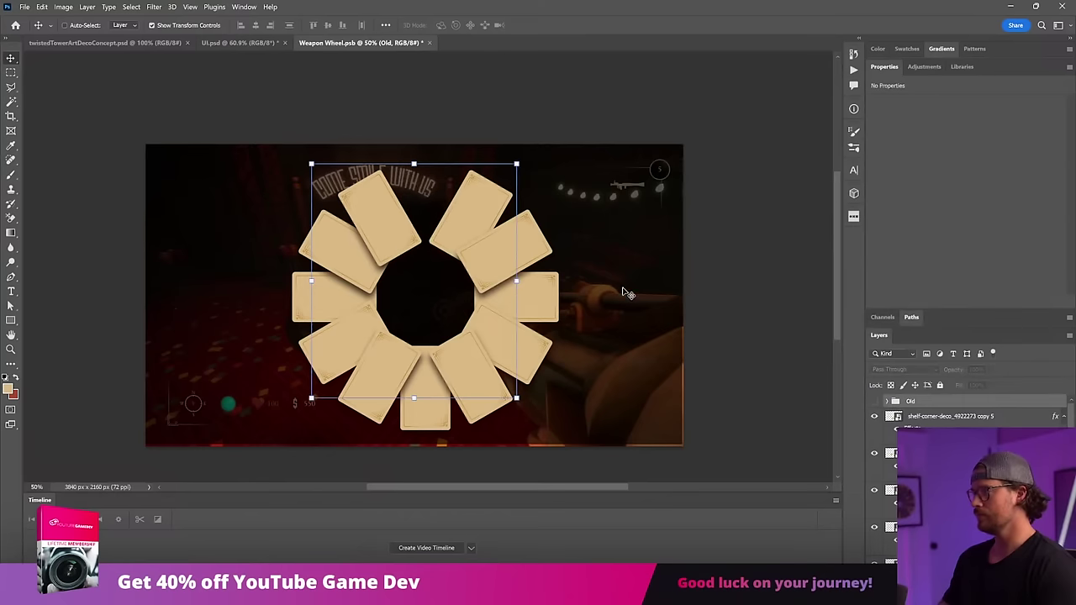
Undo the 12 o'clock card's layer move and the last set of rotated card copies.
key("ctrl+z")
key("ctrl+z")
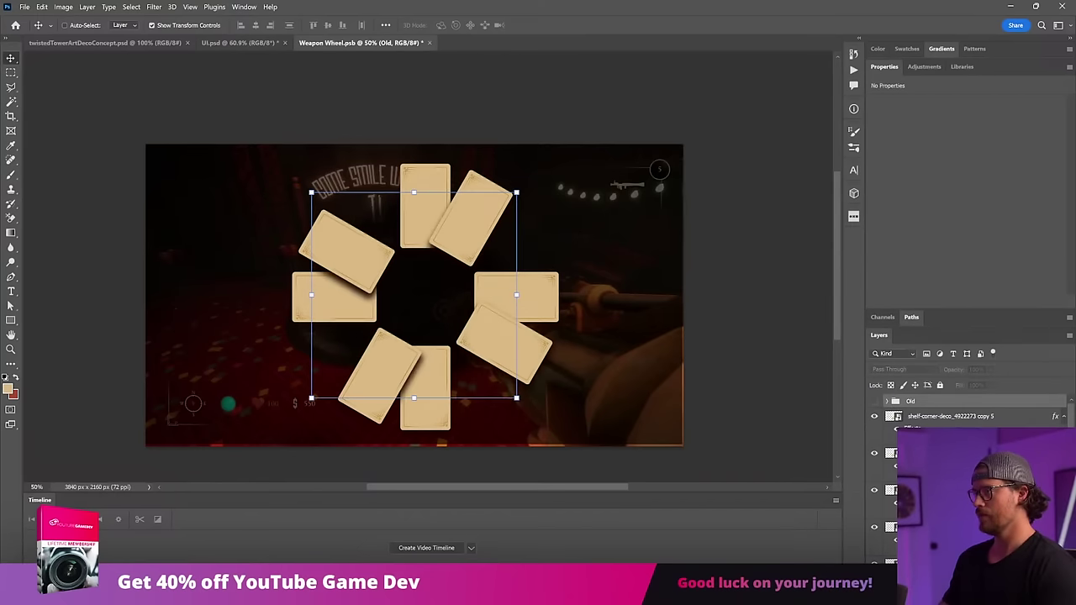
key("ctrl+z")
scroll(967, 416, "down", 5)
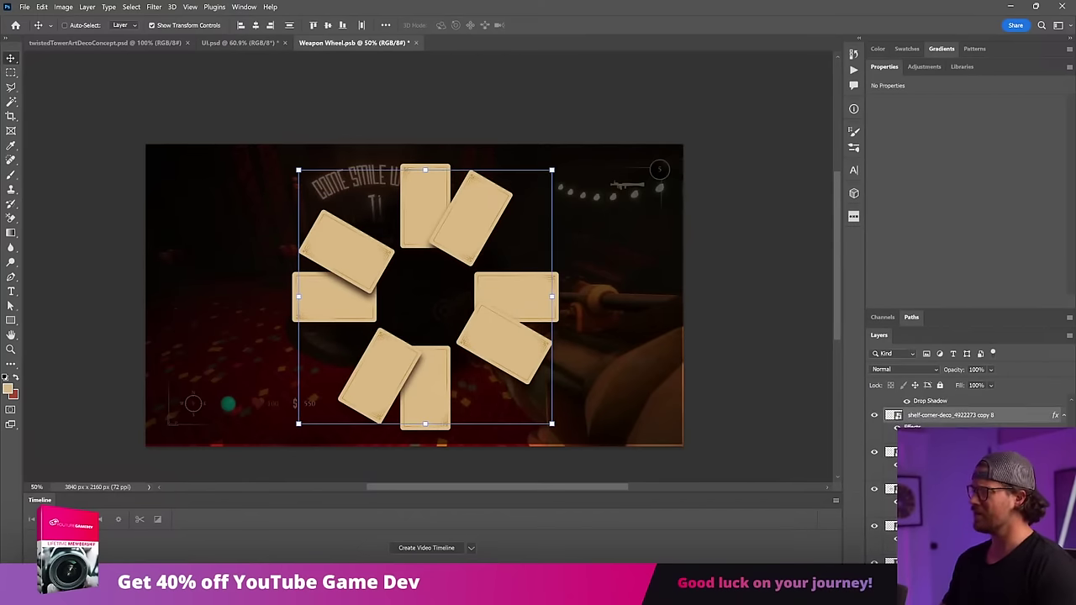
left_click_drag(687, 389, 752, 341)
key("ctrl+z")
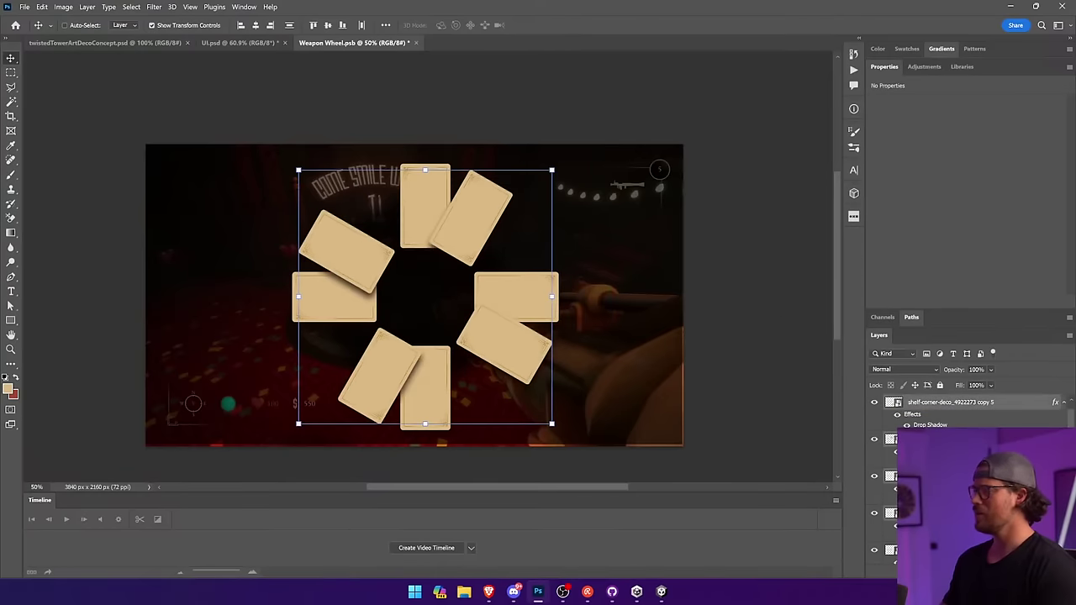
Fill the ring's remaining gaps with copies of the four tilted cards rotated a further 30°.
left_click_drag(560, 164, 628, 224)
key("Return")
left_click(528, 252)
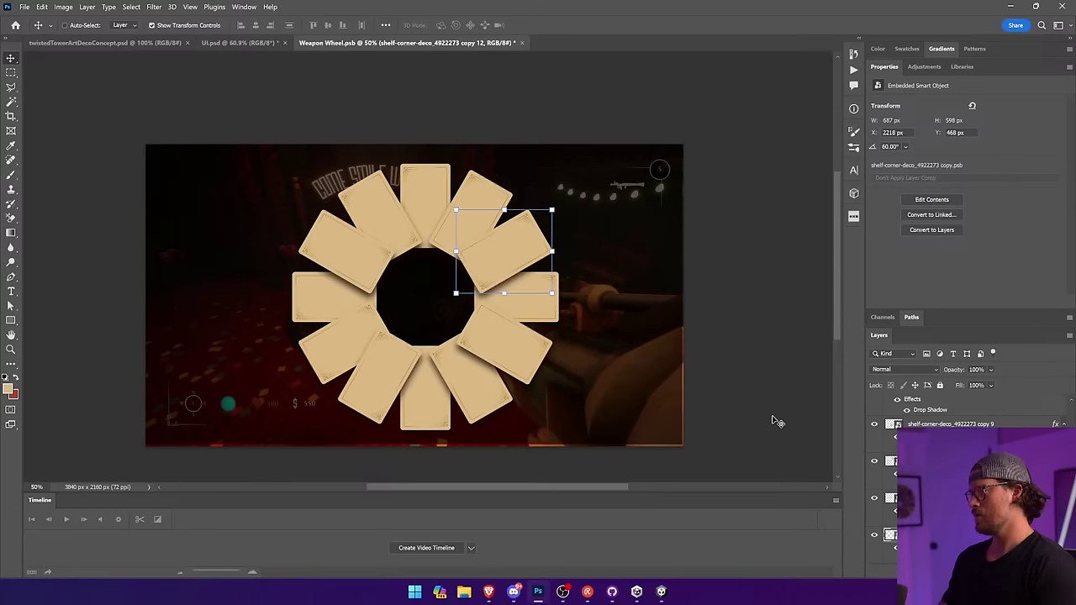
Move the 12 o'clock card's layer above all other card layers, directly below the Old group.
left_click(431, 206)
scroll(955, 395, "up", 1)
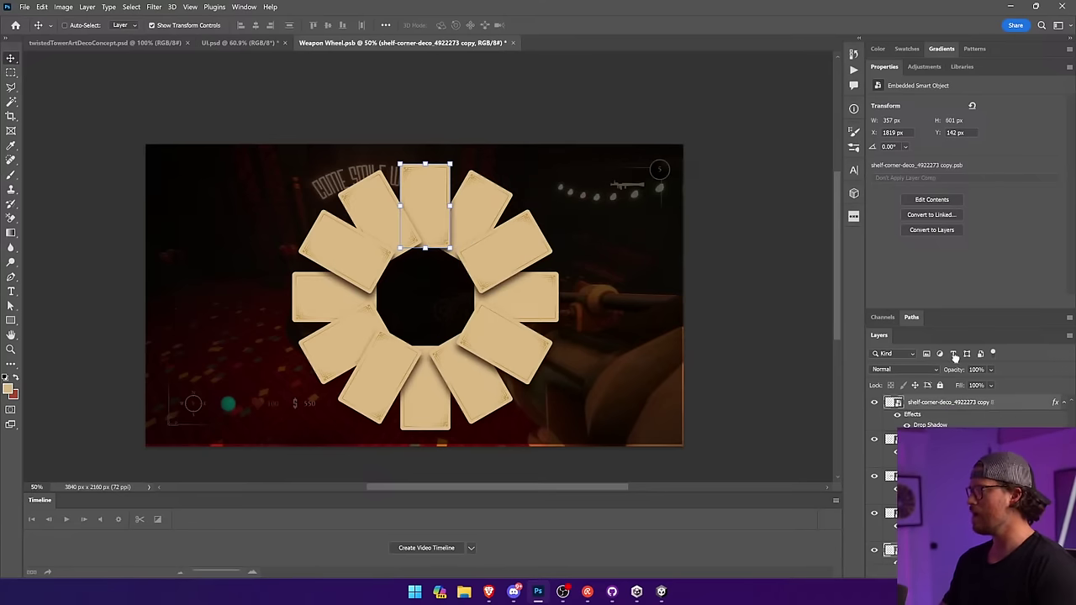
left_click_drag(954, 357, 948, 418)
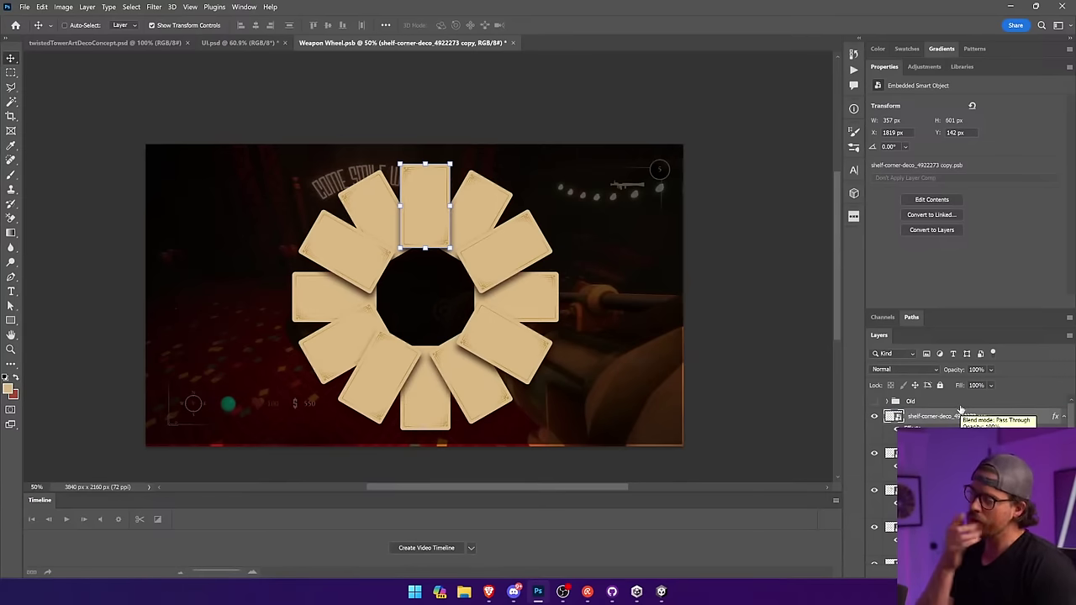
Undo the reordering of the 12 o'clock card's layer.
key("ctrl+z")
key("ctrl+z")
key("ctrl+z")
key("ctrl+z")
key("ctrl+z")
key("ctrl+z")
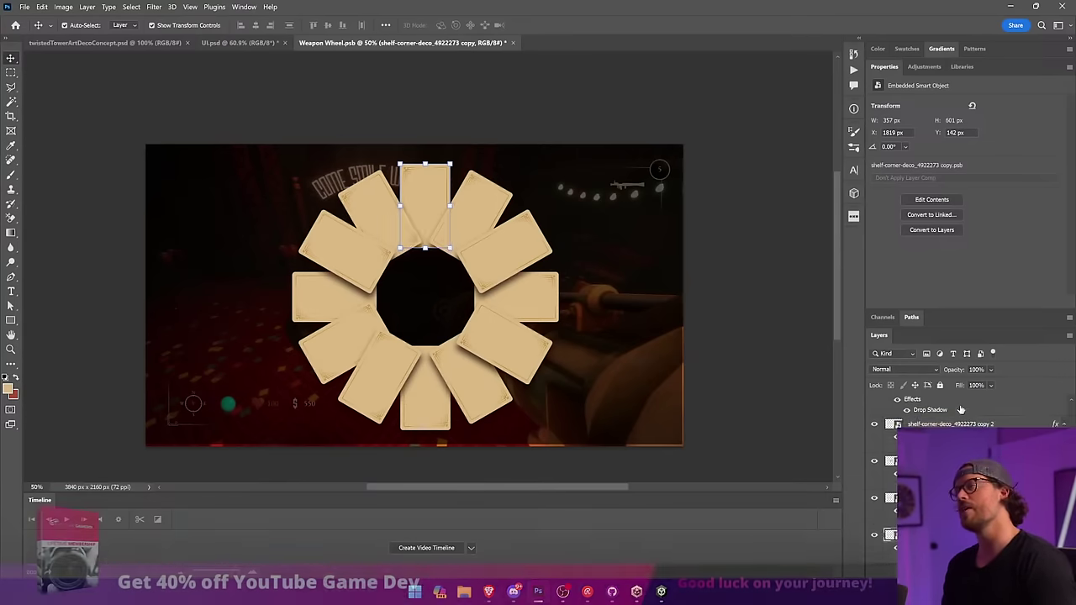
Undo the ring back to the two upright cards and delete the duplicate cards stacked with them.
key("ctrl+z")
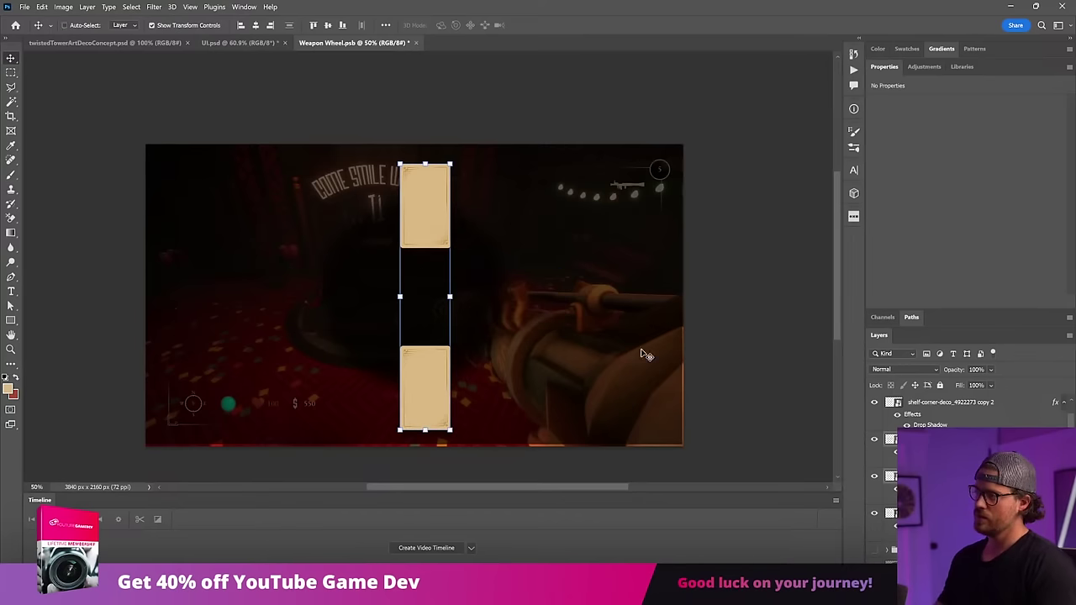
left_click(773, 341)
left_click(420, 378)
left_click_drag(421, 360, 420, 354)
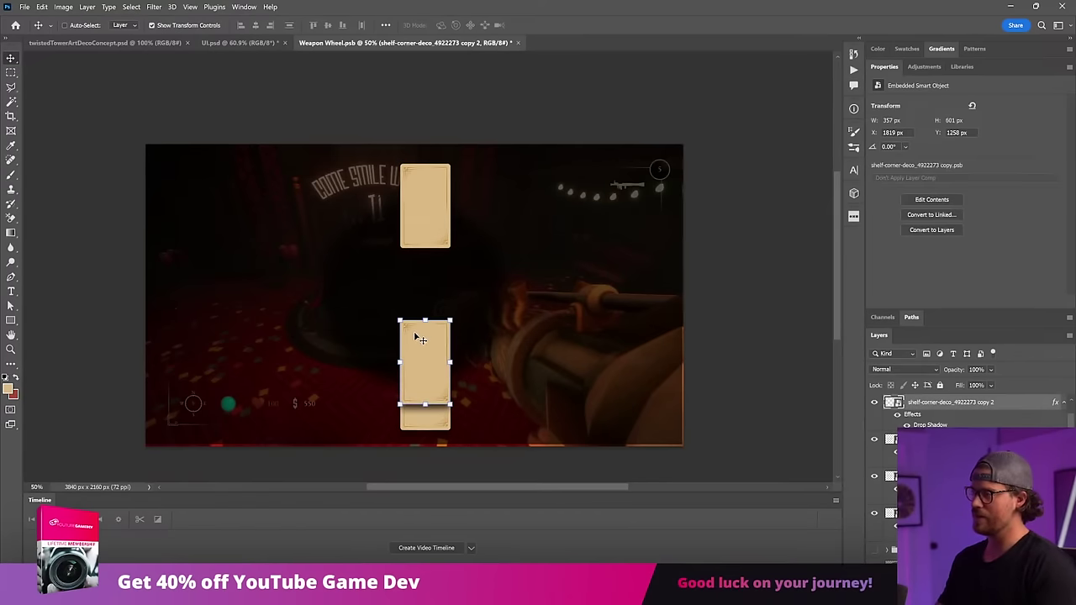
key("Delete")
left_click(429, 223, "ctrl")
left_click_drag(430, 222, 455, 301)
key("ctrl+z")
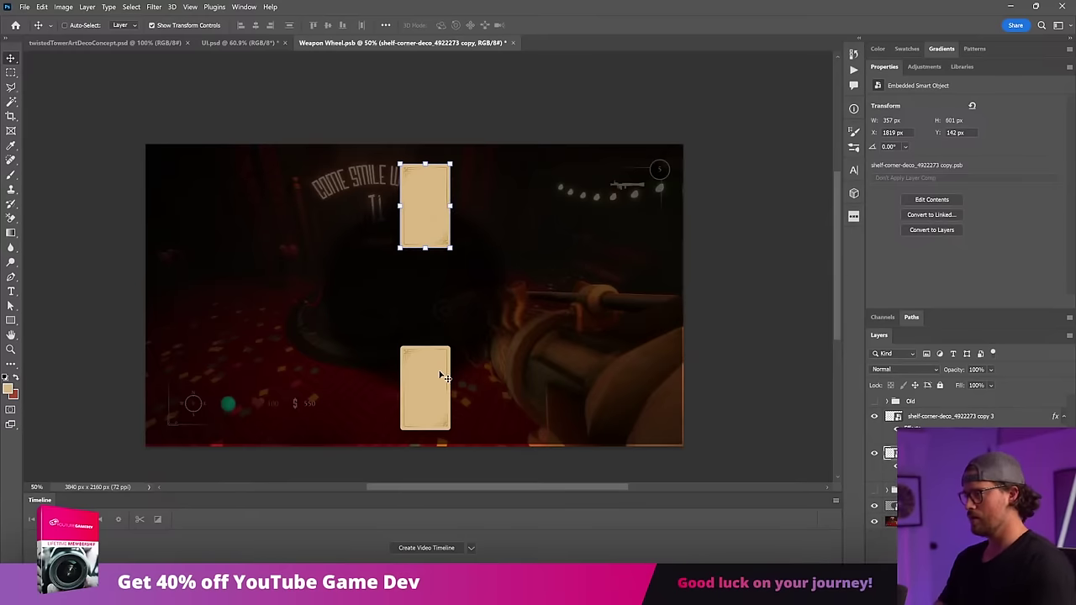
Move the lower card closer to the upper one and centre the pair vertically, at about Y 230 px and Y 1378 px.
left_click(444, 356)
mouse_move(444, 355)
left_mouse_down()
mouse_move(432, 392)
mouse_move(436, 370)
left_mouse_up()
left_click(934, 454, "shift")
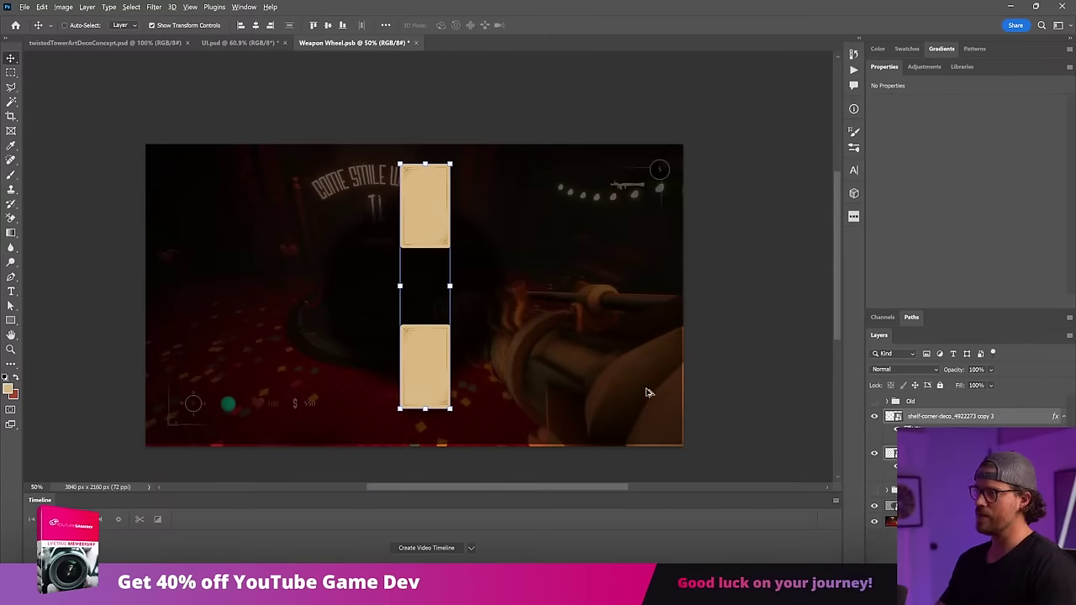
left_click_drag(482, 269, 481, 283)
Duplicate the two upright cards and rotate the copies 90° to form a cross.
left_click_drag(933, 455, 933, 464)
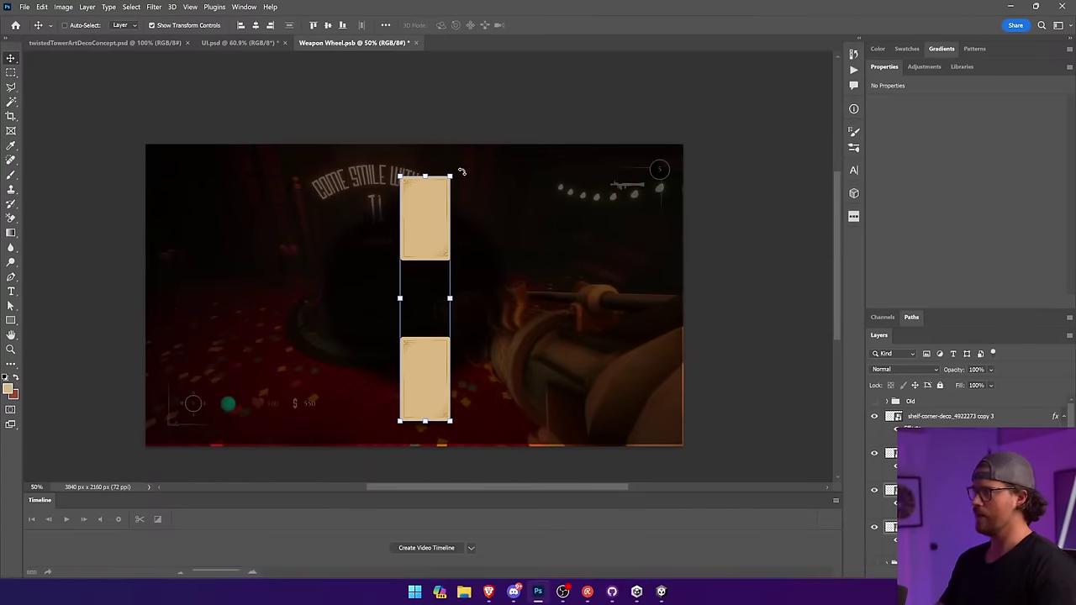
left_click_drag(460, 166, 567, 343)
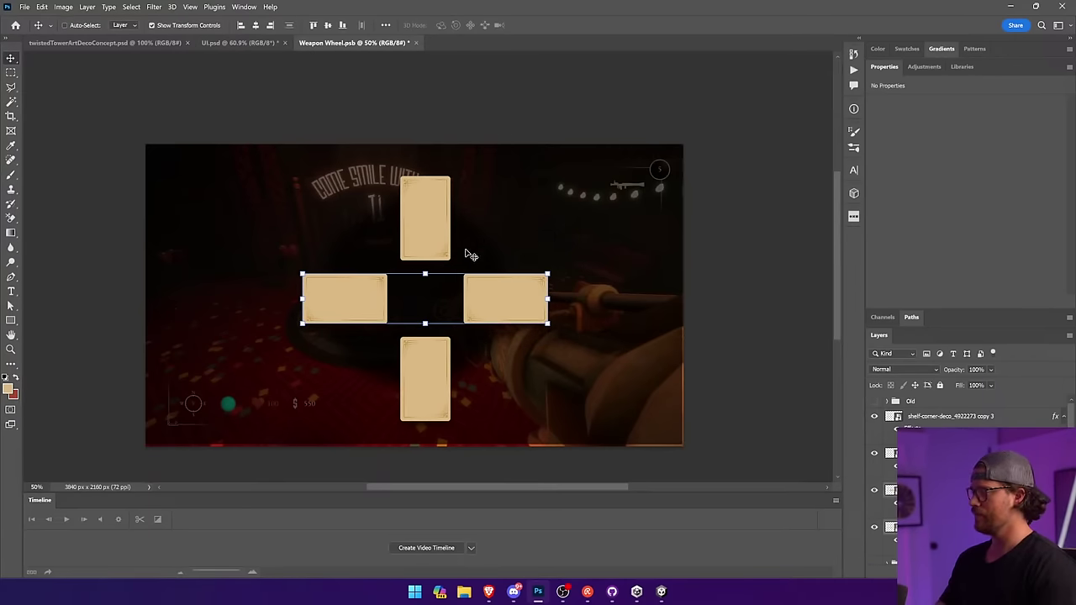
left_click_drag(470, 261, 462, 255)
key("ctrl+z")
left_click_drag(473, 298, 485, 233)
key("ctrl+z")
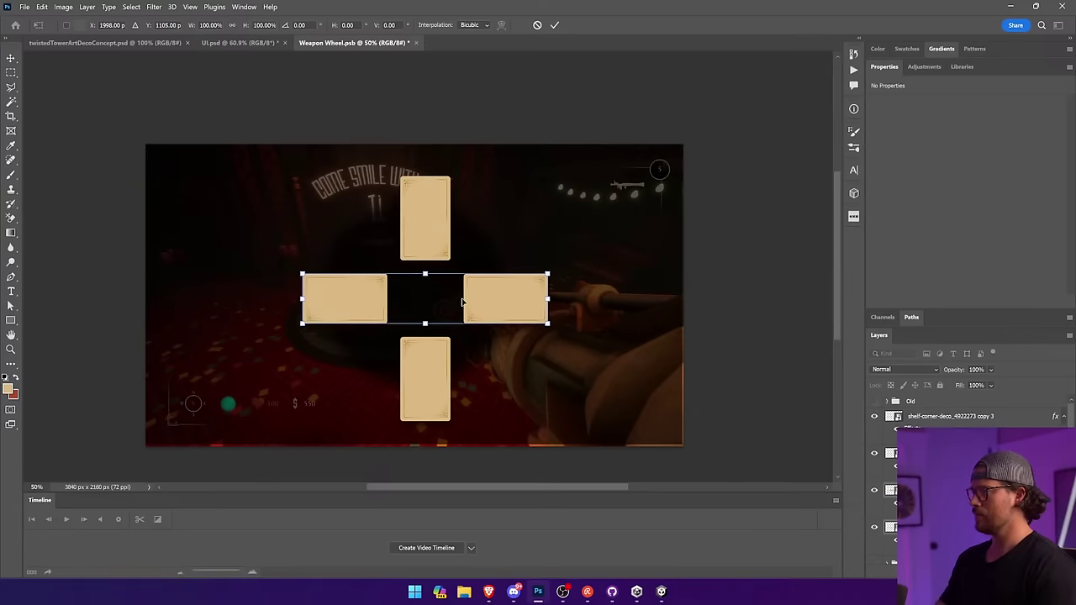
Duplicate all four cards of the cross and rotate the copies 30° about the centre.
left_click(737, 300)
left_click(527, 312)
left_click(418, 392, "shift")
left_click(359, 310, "shift")
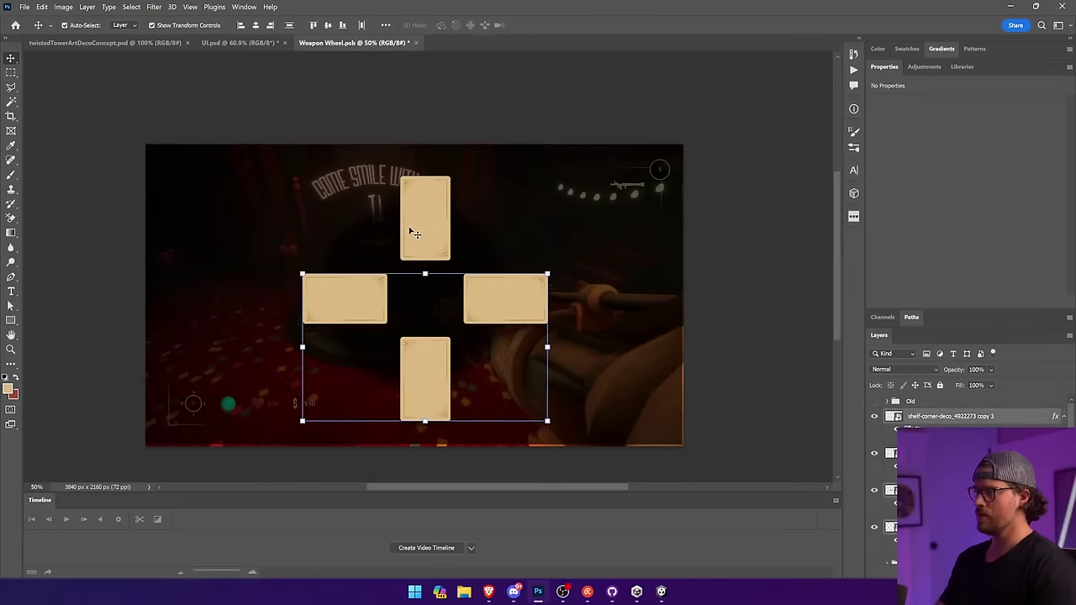
left_click(415, 233, "shift")
left_click_drag(554, 167, 530, 241)
key("Return")
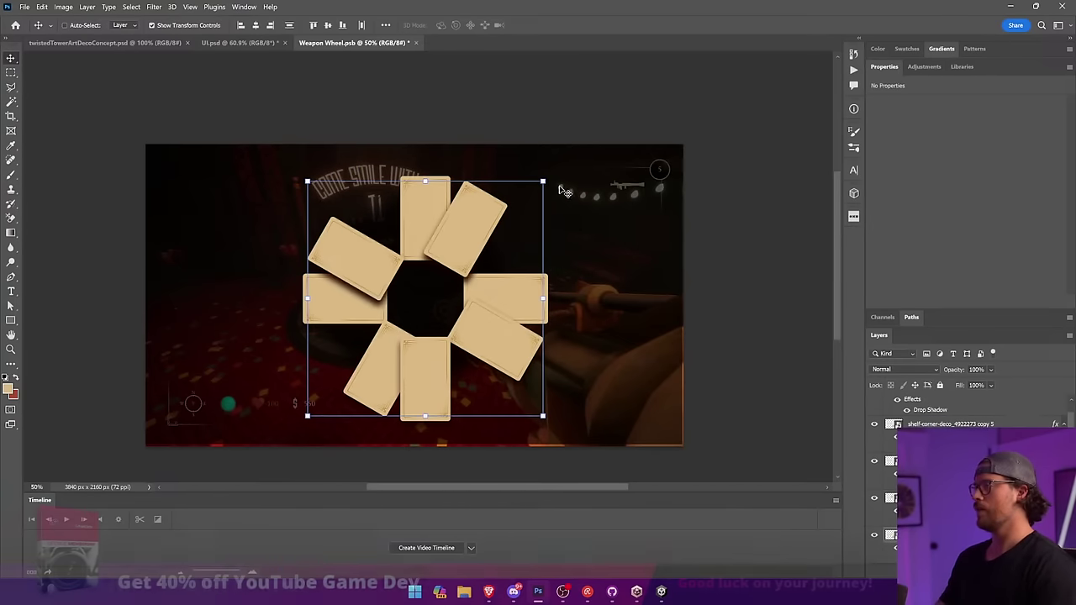
Duplicate the four tilted cards and rotate the copies a further 30° to complete the twelve-card ring.
key("ctrl+t")
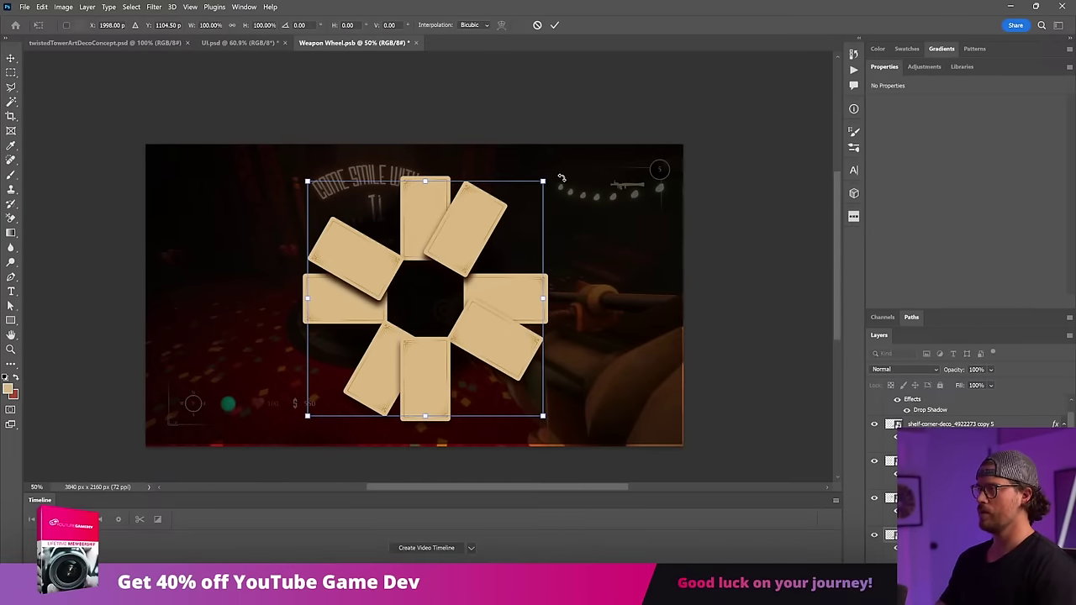
left_click_drag(562, 178, 612, 266)
key("Return")
left_click(730, 303)
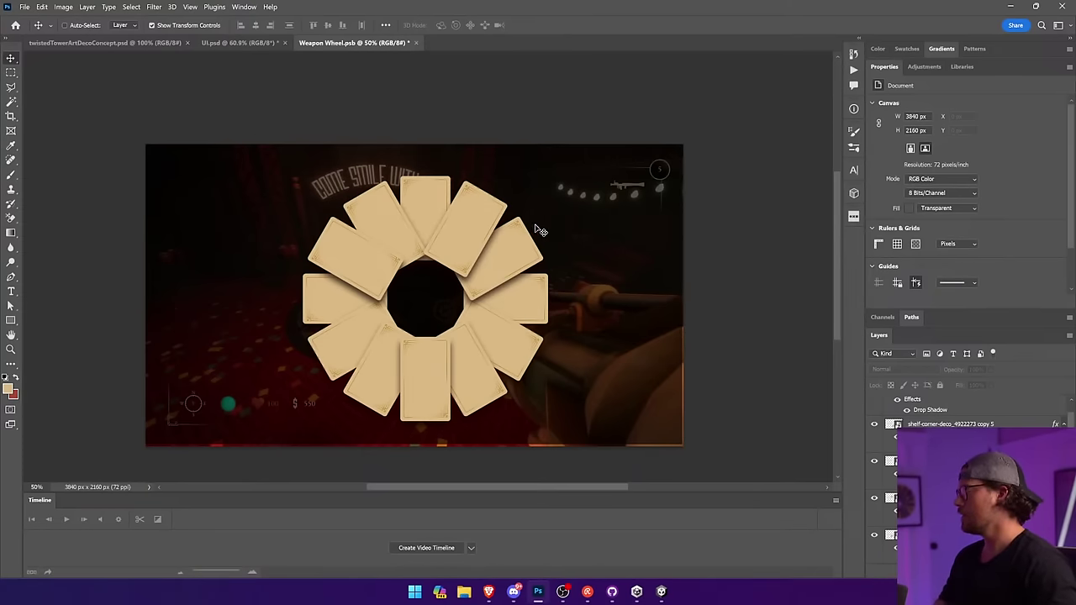
Move the 12 o'clock card's layer above all other card layers, directly below the Old group.
left_click_drag(463, 233, 535, 178)
key("ctrl+z")
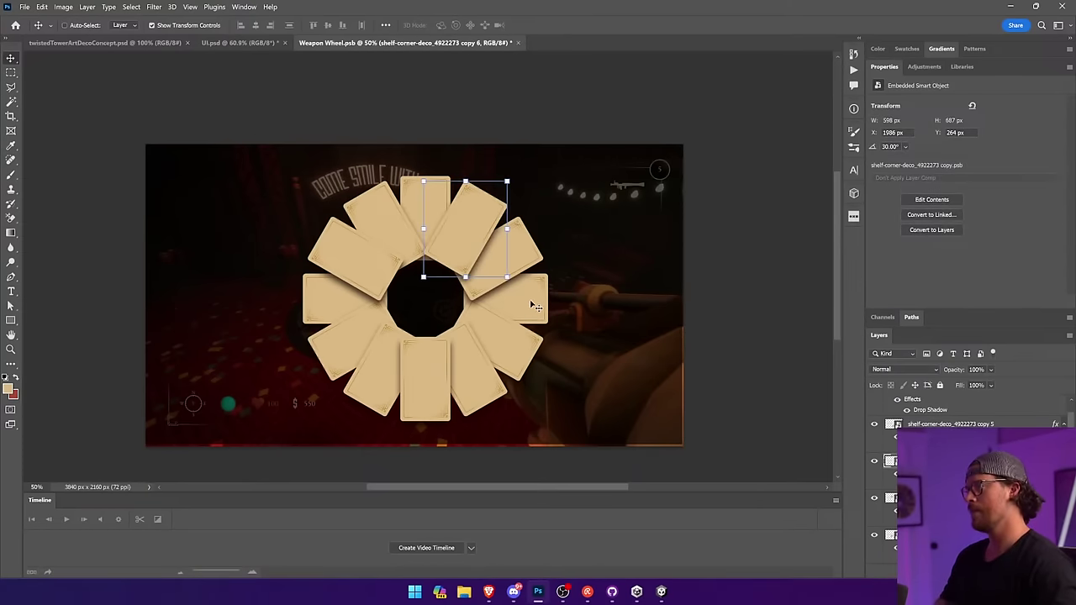
left_click(439, 215)
left_click_drag(979, 521, 975, 439)
key("Delete")
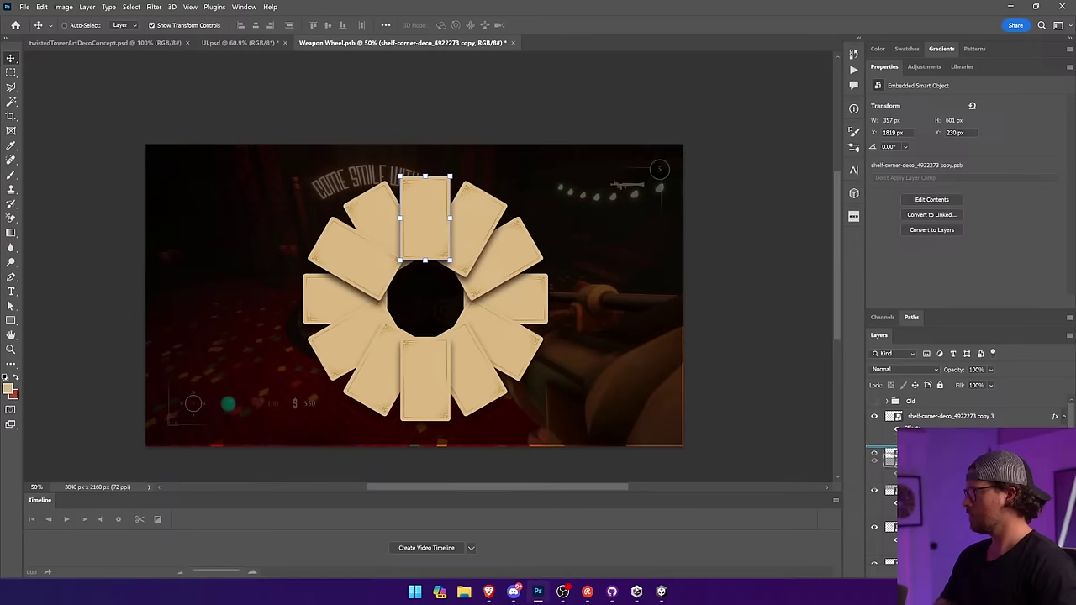
left_click(776, 328)
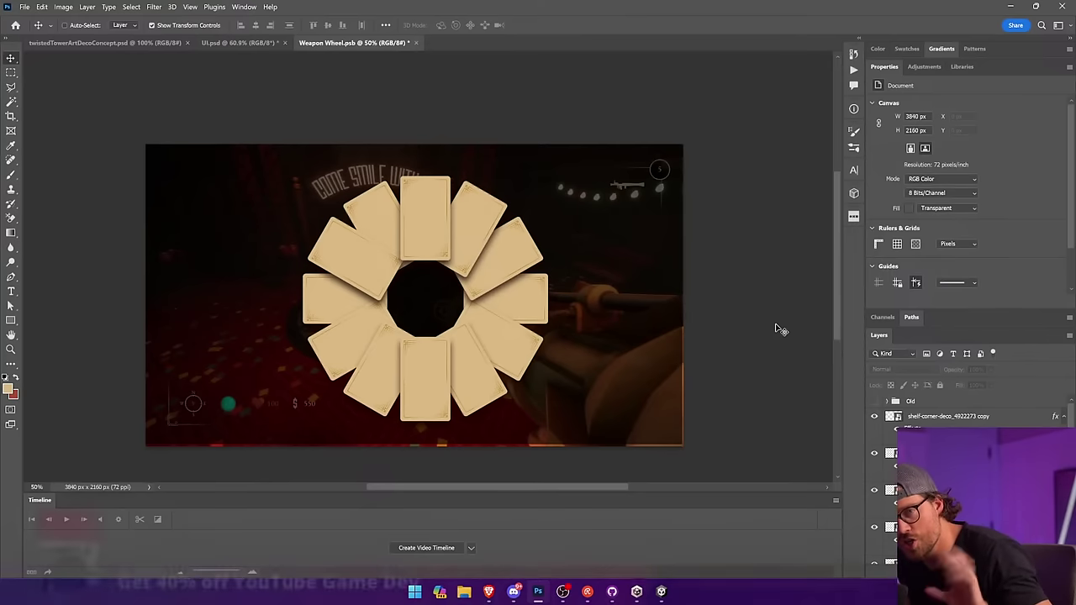
Move the layers of the 4, 5 and 6 o'clock cards, in that order, to the bottom of the card layers.
left_click(515, 345)
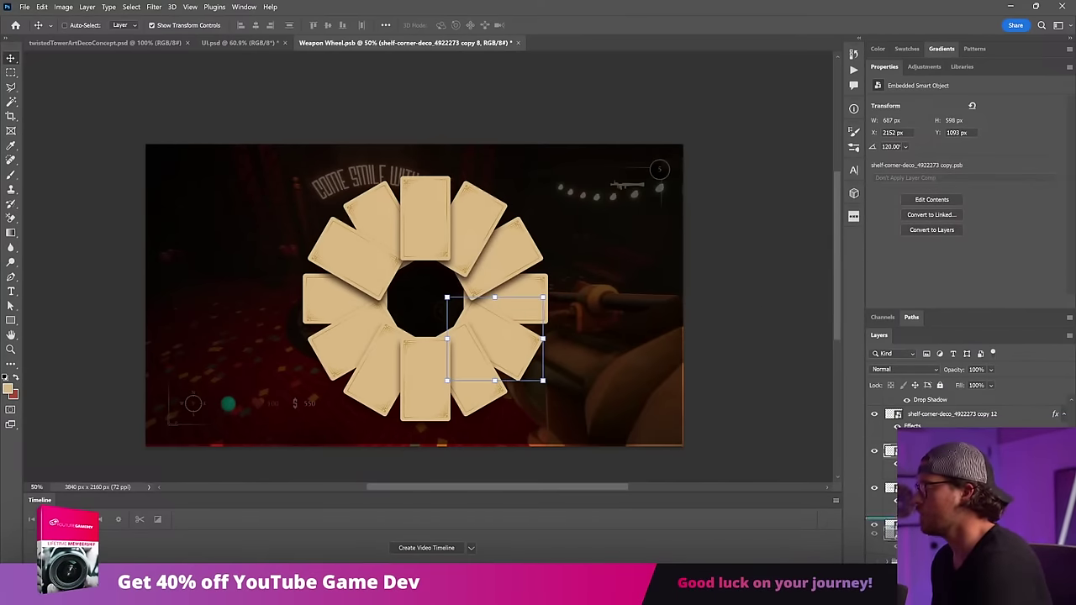
left_click(471, 349)
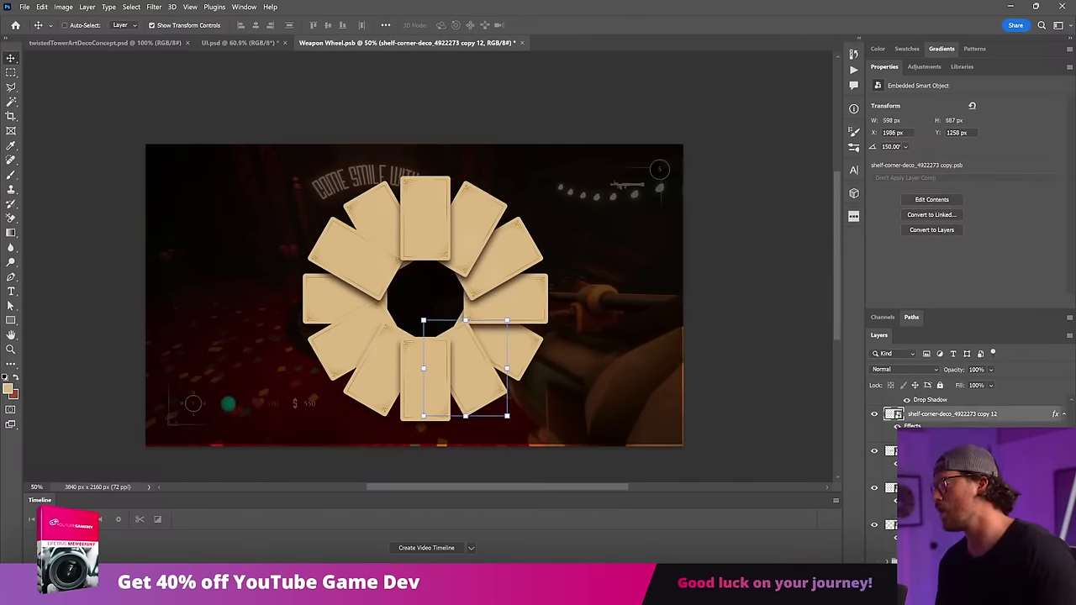
left_click(450, 372)
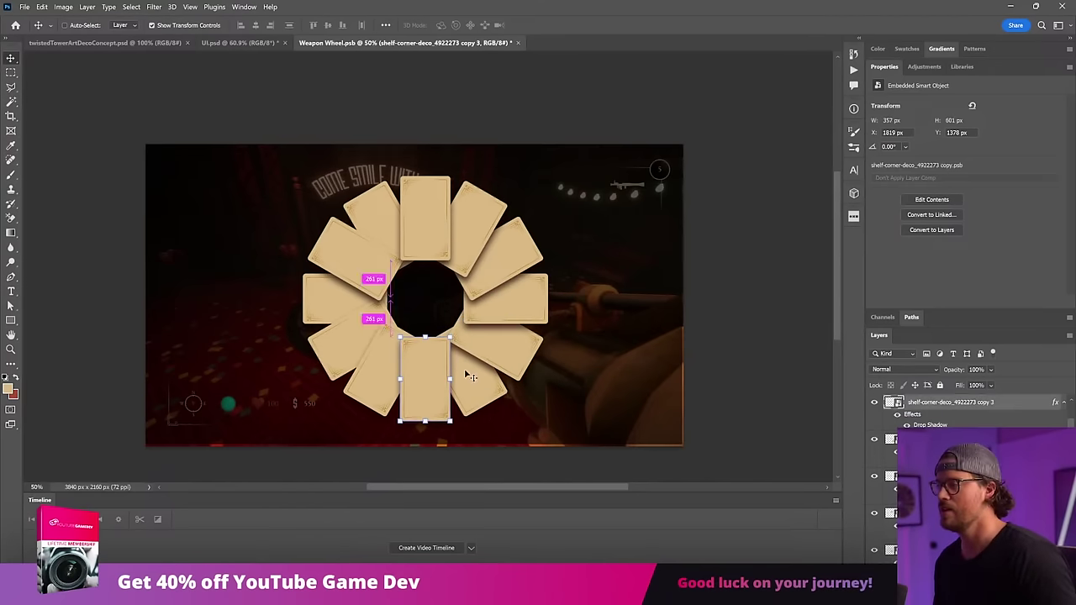
left_click_drag(946, 440, 946, 505)
left_click_drag(946, 461, 946, 549)
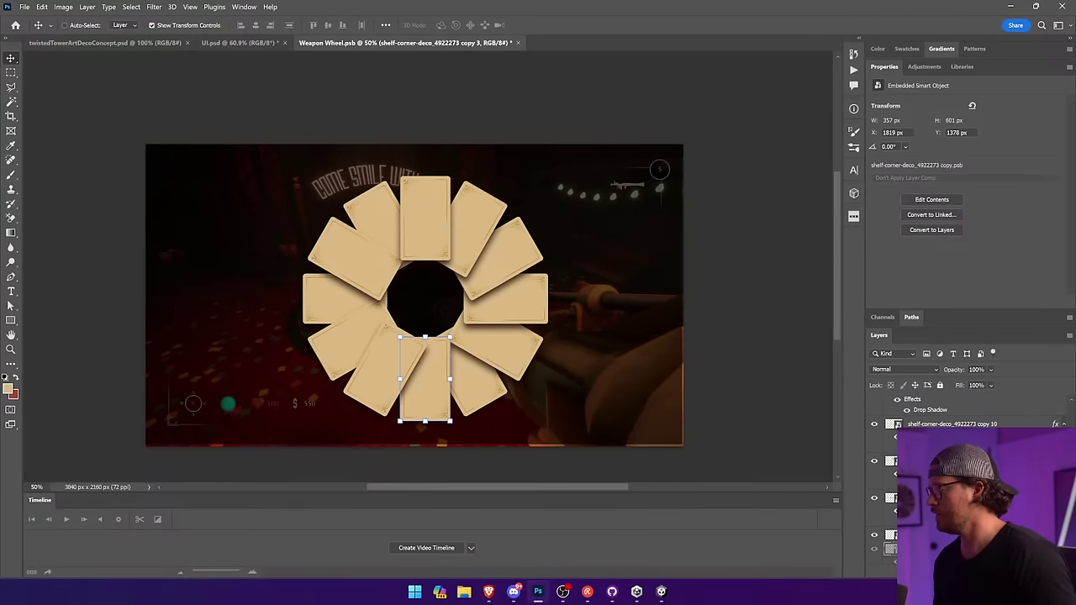
key("ctrl+bracketleft")
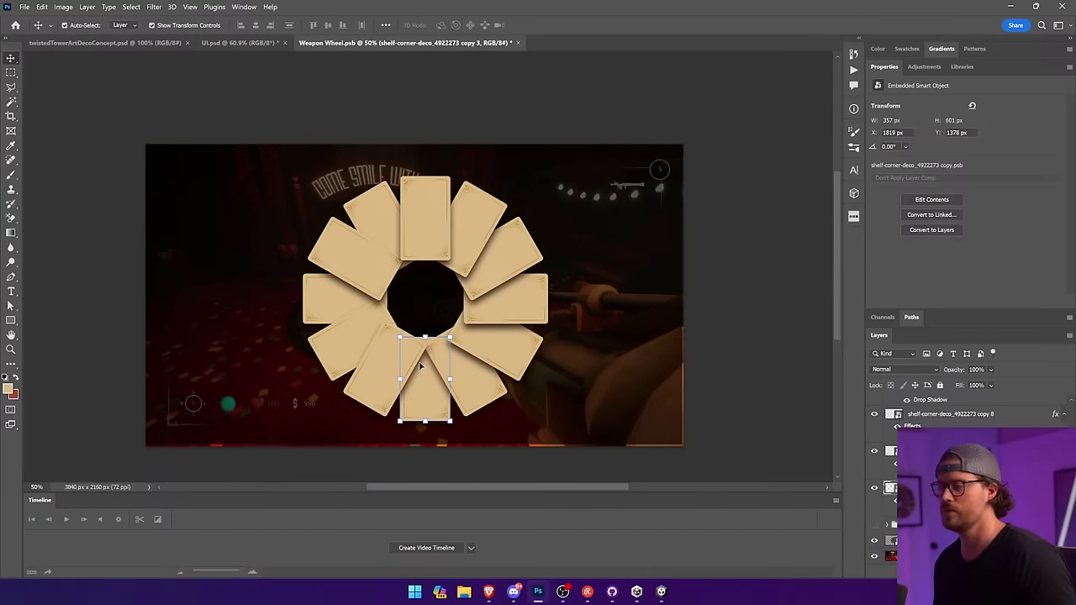
Send the 7 o'clock card's layer and, after it, the 8 o'clock card's layer to the bottom of the card layers.
left_click(415, 362)
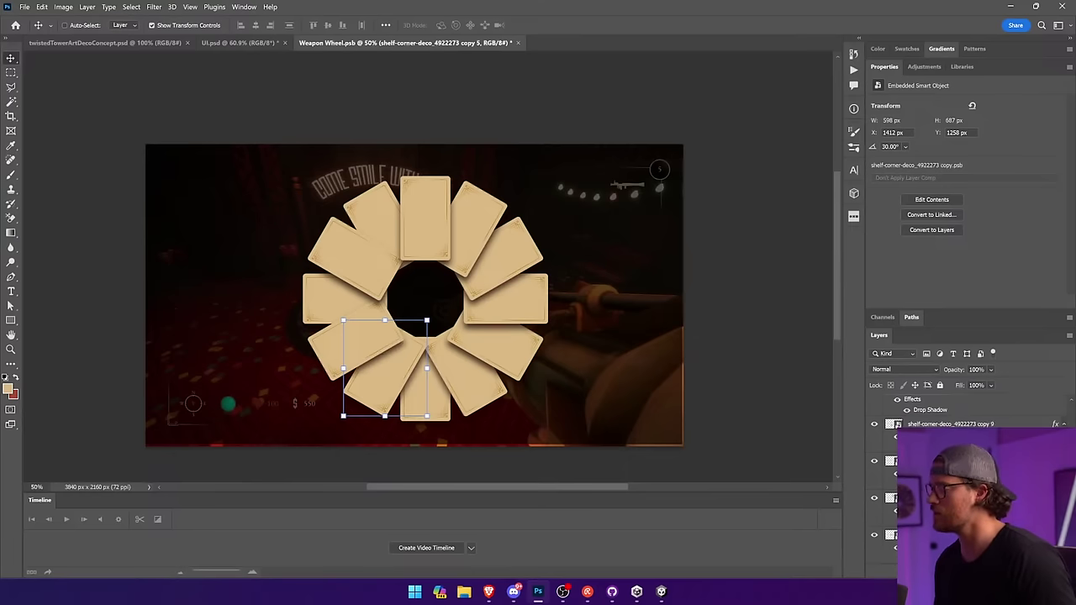
key("ctrl+bracketleft")
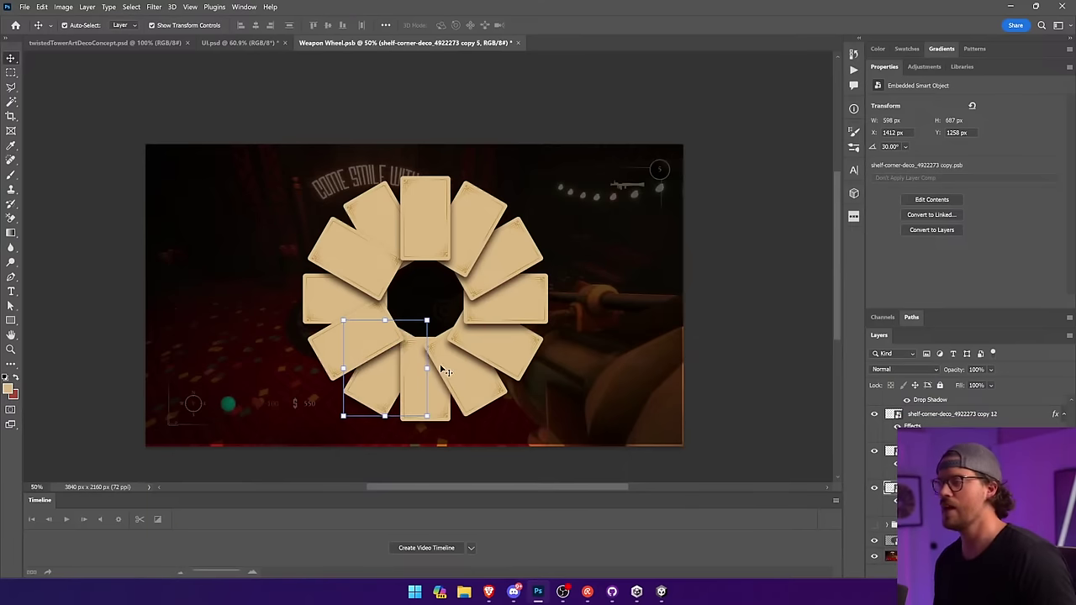
left_click(357, 332)
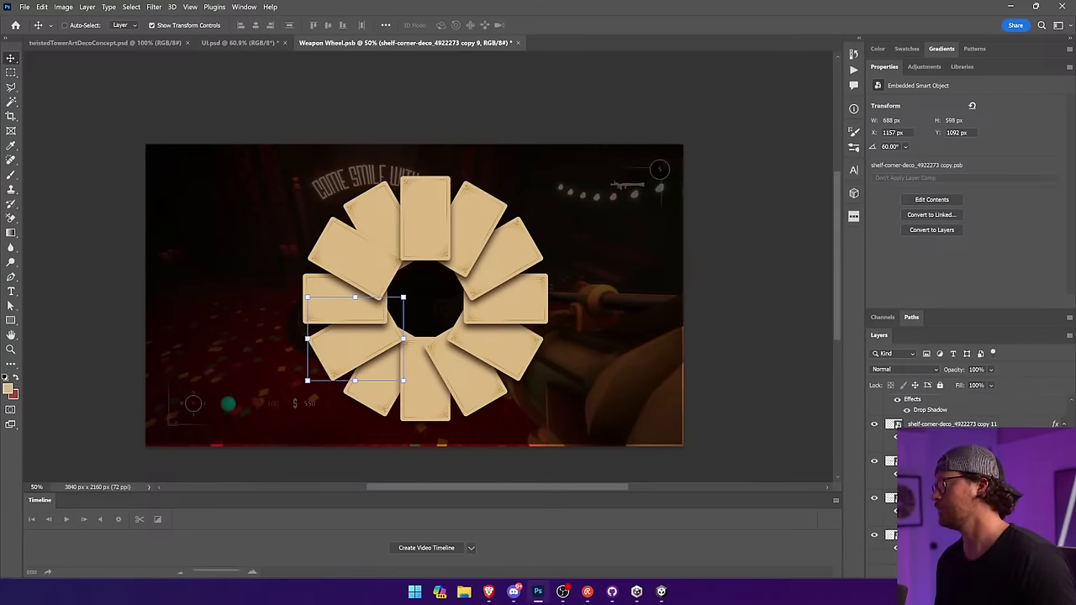
key("ctrl+shift+bracketleft")
left_click_drag(934, 541, 933, 518)
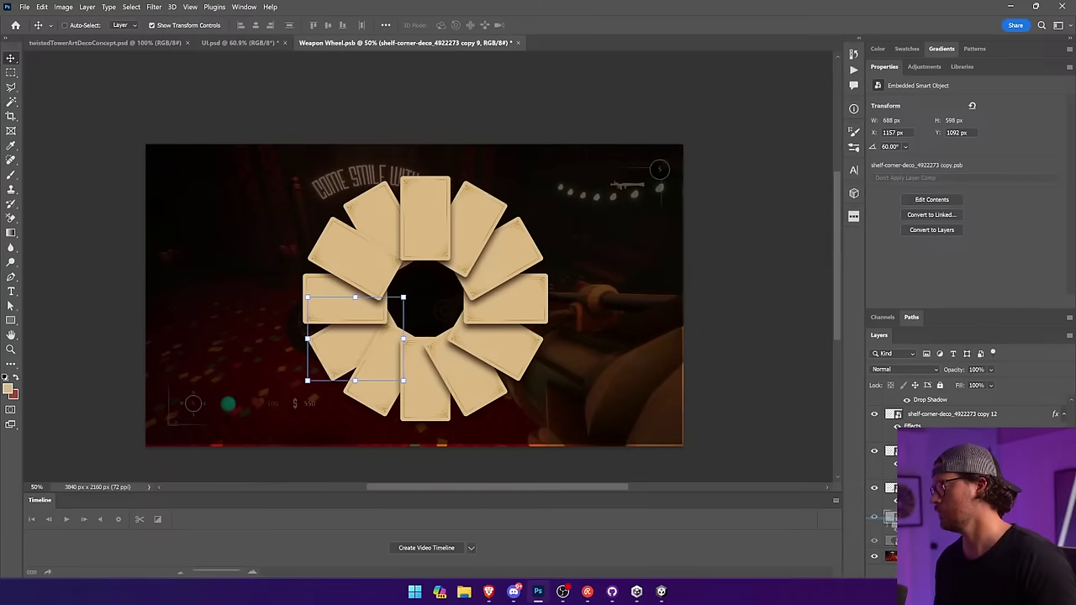
Move the 9 o'clock card's layer to the bottom of the card layers, beneath the 8 o'clock card.
left_click(351, 315)
key("ctrl+bracketleft")
key("ctrl+bracketleft")
key("ctrl+bracketleft")
key("ctrl+bracketleft")
key("ctrl+bracketleft")
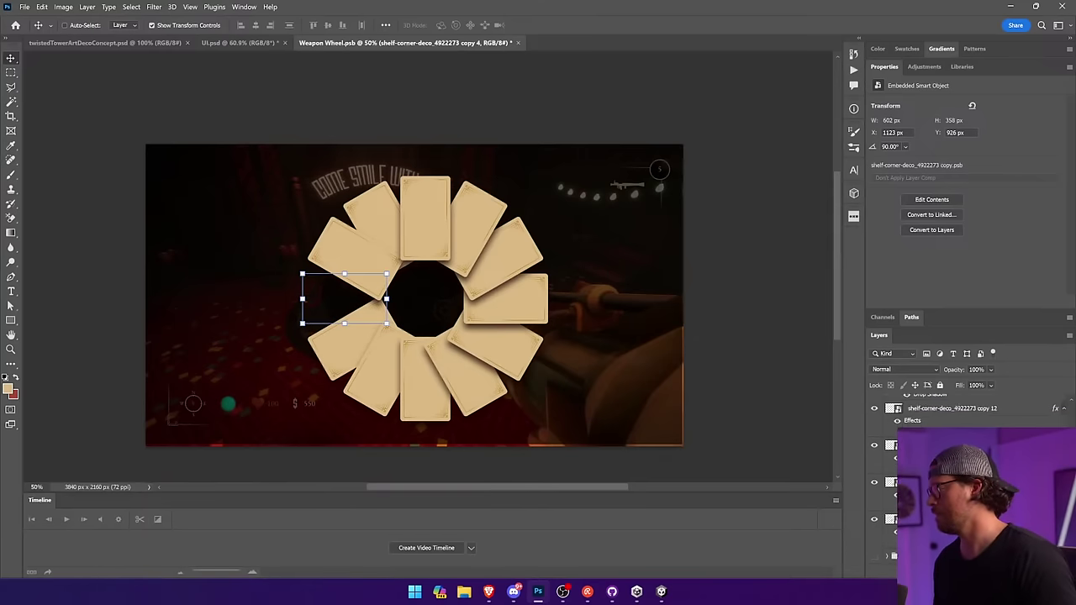
scroll(933, 504, "down", 3)
left_click_drag(934, 530, 934, 510)
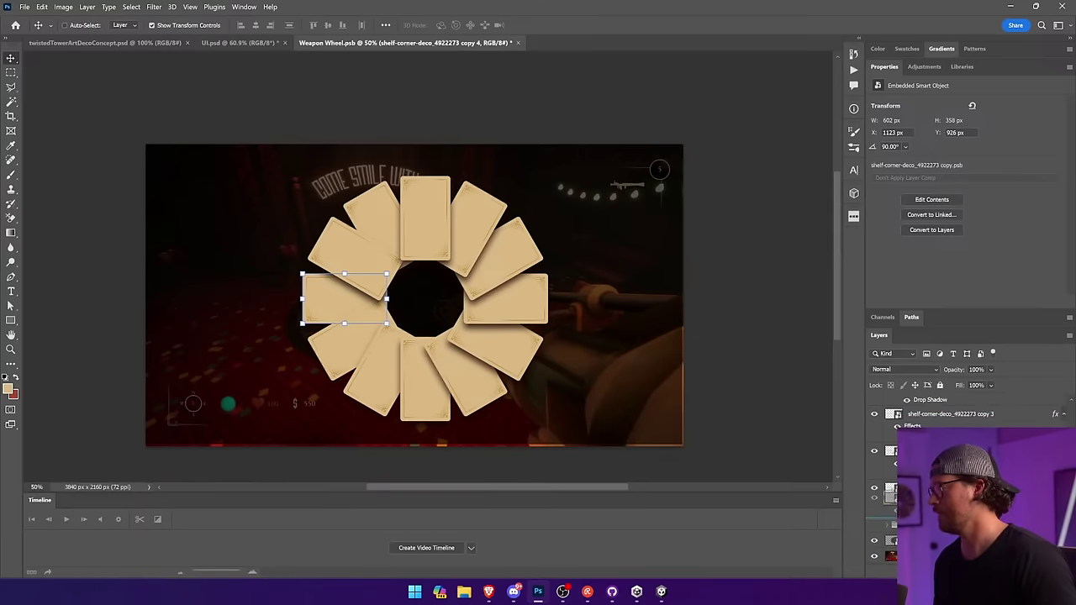
left_click_drag(345, 274, 353, 292)
key("ctrl+z")
key("Escape")
Move the 10 o'clock card's layer to the bottom of the card layers, beneath the 9 o'clock card.
left_click(360, 273, "ctrl")
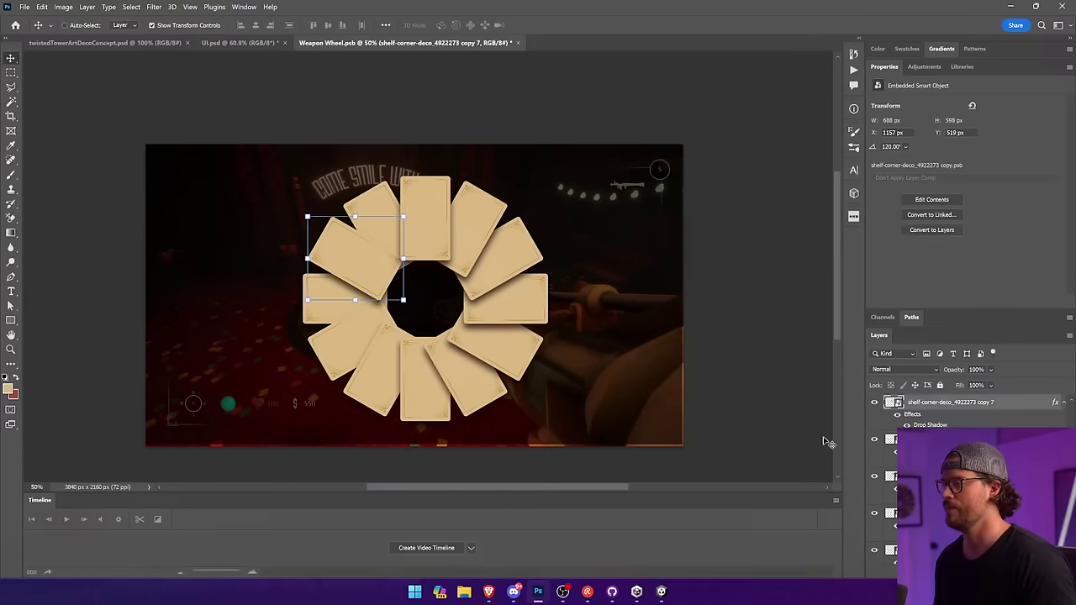
left_click_drag(983, 403, 976, 552)
key("ctrl+[")
key("ctrl+[")
key("ctrl+[")
key("ctrl+[")
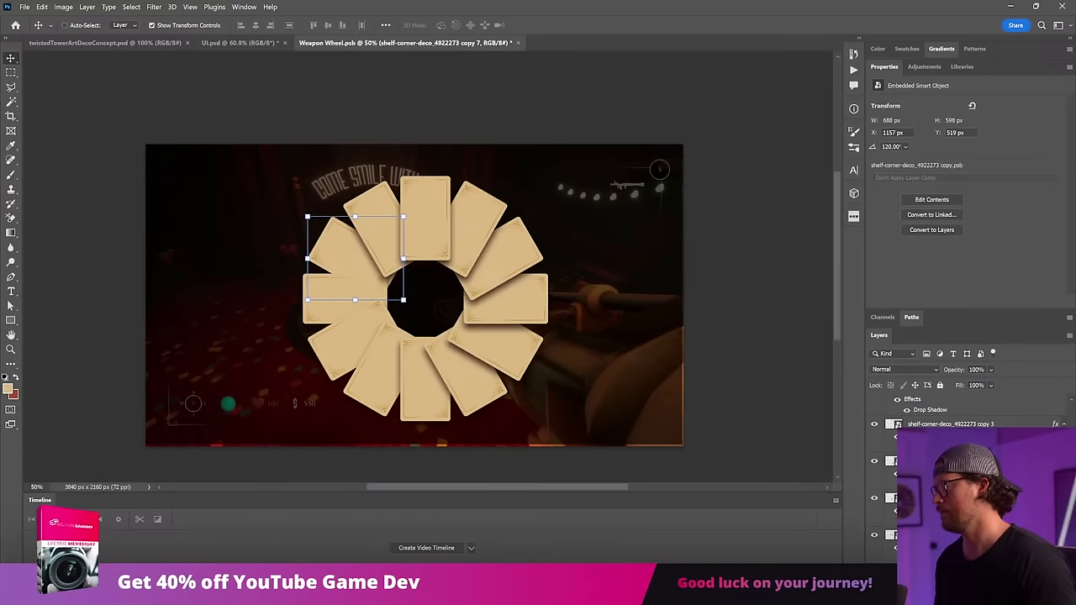
key("ctrl+]")
key("ctrl+]")
Move the 11 o'clock card's layer to the bottom of the card layers, beneath the 10 o'clock card.
left_click_drag(365, 242, 367, 244)
scroll(971, 410, "down", 1)
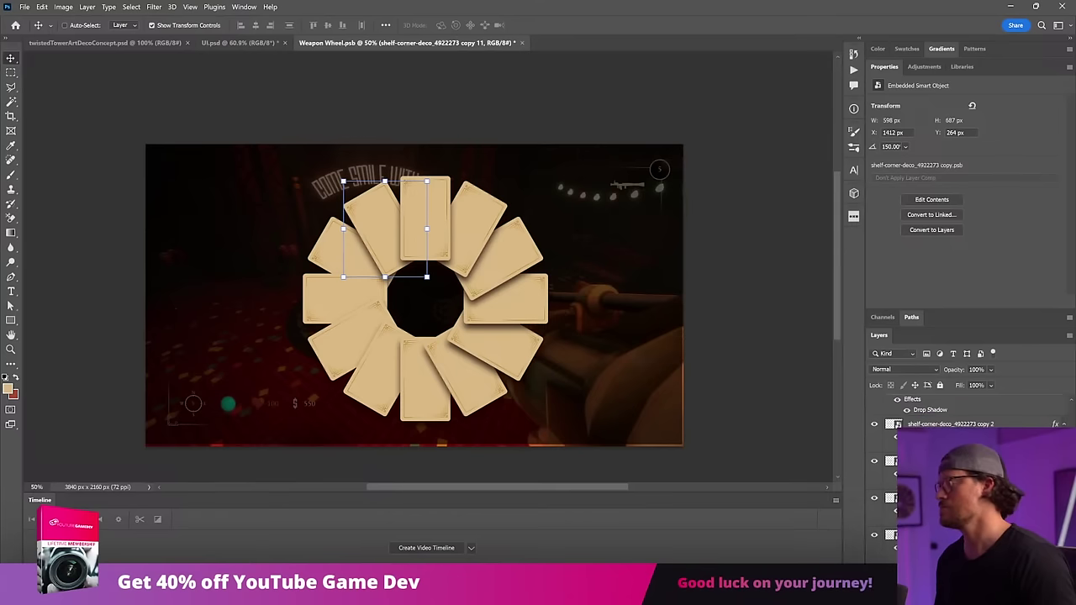
key("ctrl+[")
key("ctrl+[")
key("ctrl+[")
key("ctrl+[")
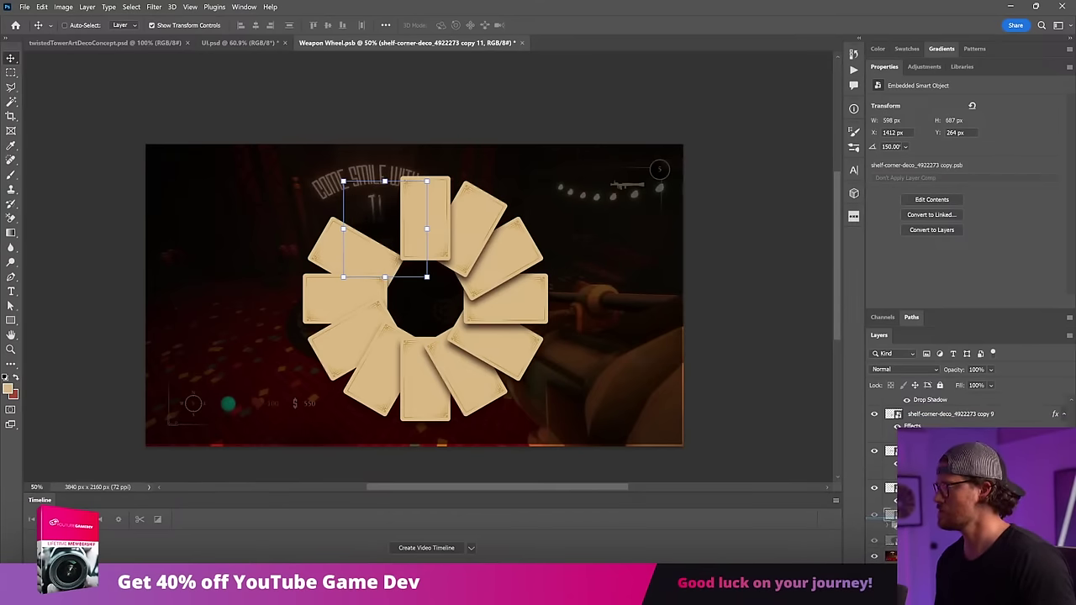
left_click_drag(933, 517, 933, 518)
left_click(804, 423)
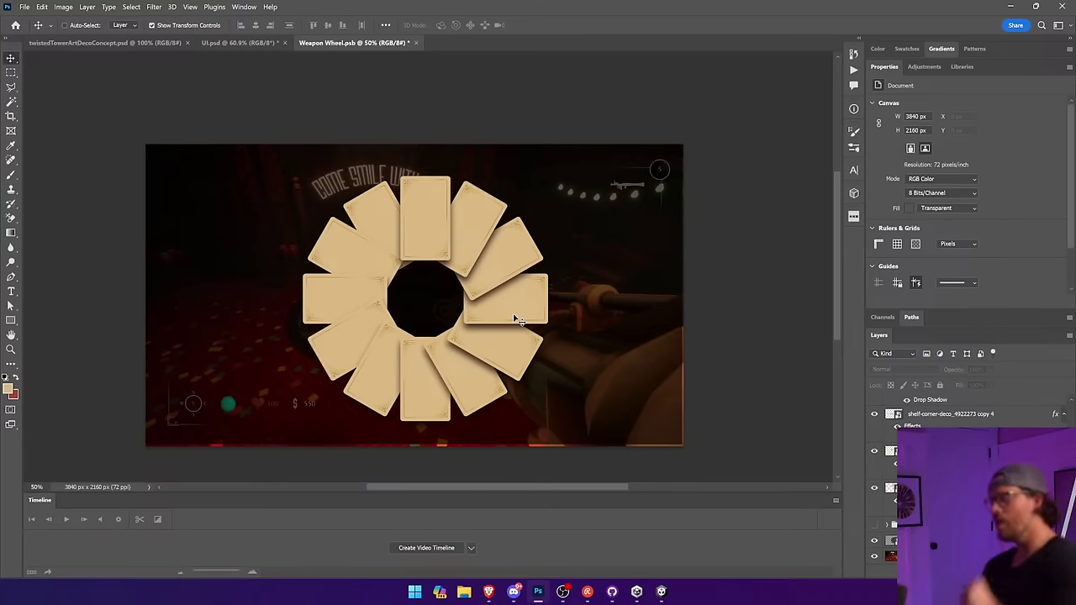
mouse_move(340, 325)
left_mouse_down()
mouse_move(356, 357)
mouse_move(346, 334)
left_mouse_up()
key("ctrl+z")
left_click(519, 287, "ctrl")
left_click_drag(525, 288, 502, 334)
key("ctrl+z")
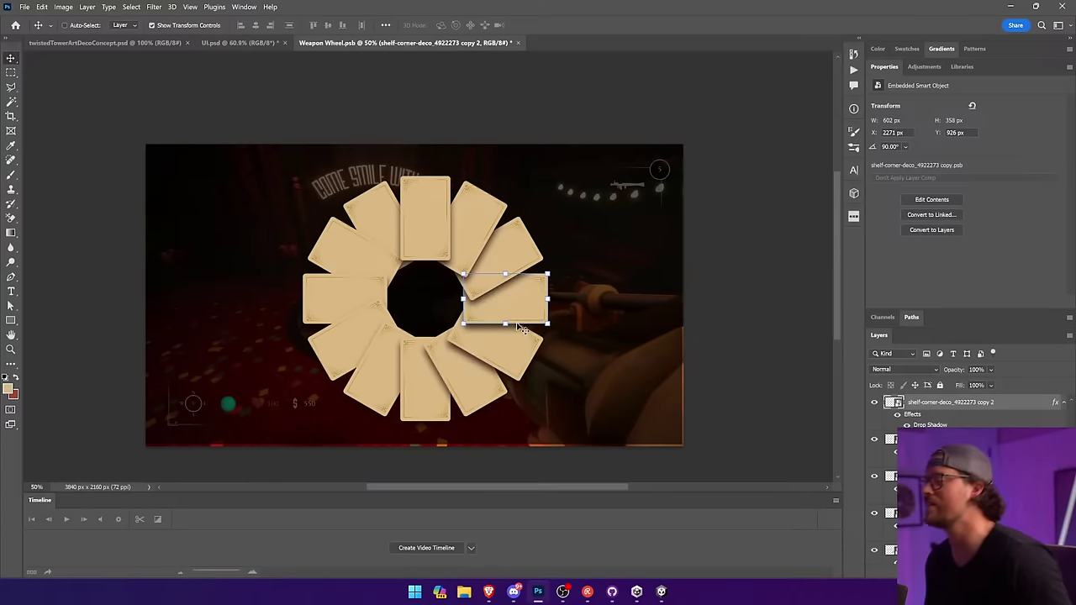
Set the drop shadow distance of the 11 o'clock card to 0 px.
scroll(949, 422, "up", 4)
left_click(949, 417)
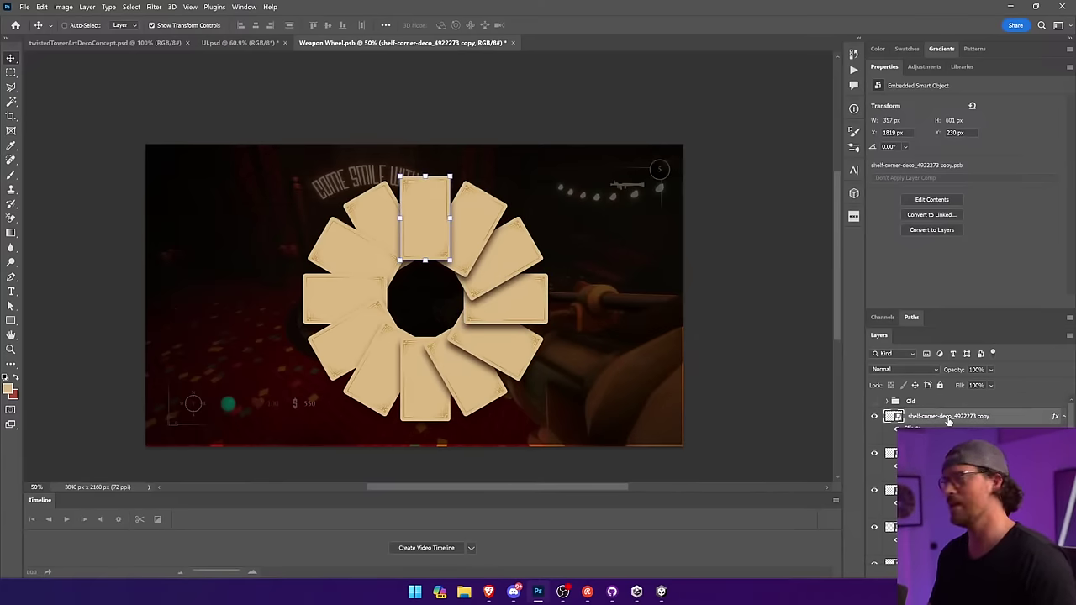
left_click(948, 489)
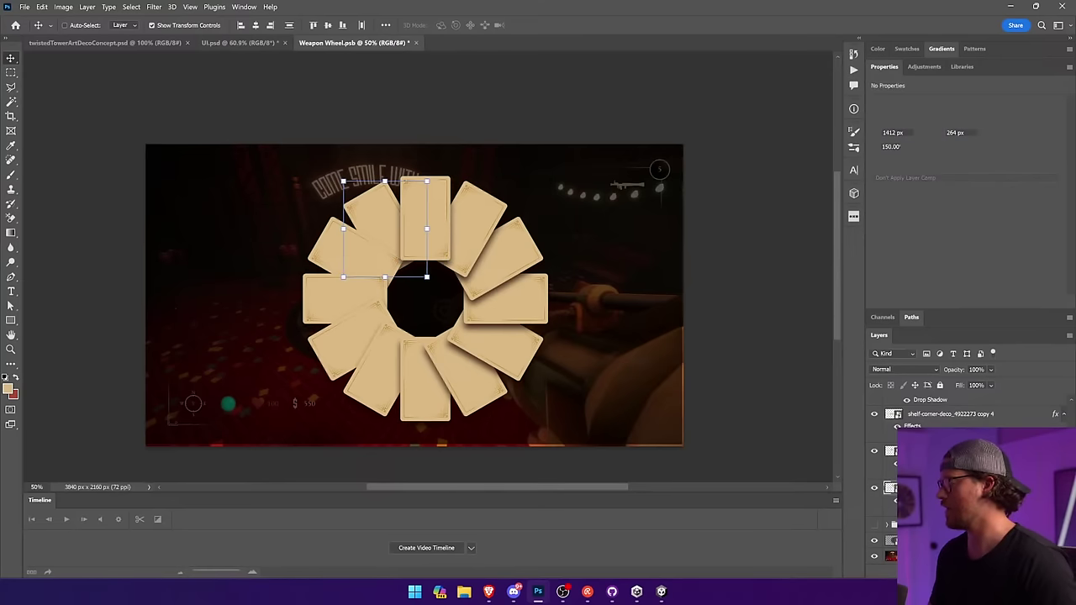
double_click(930, 511)
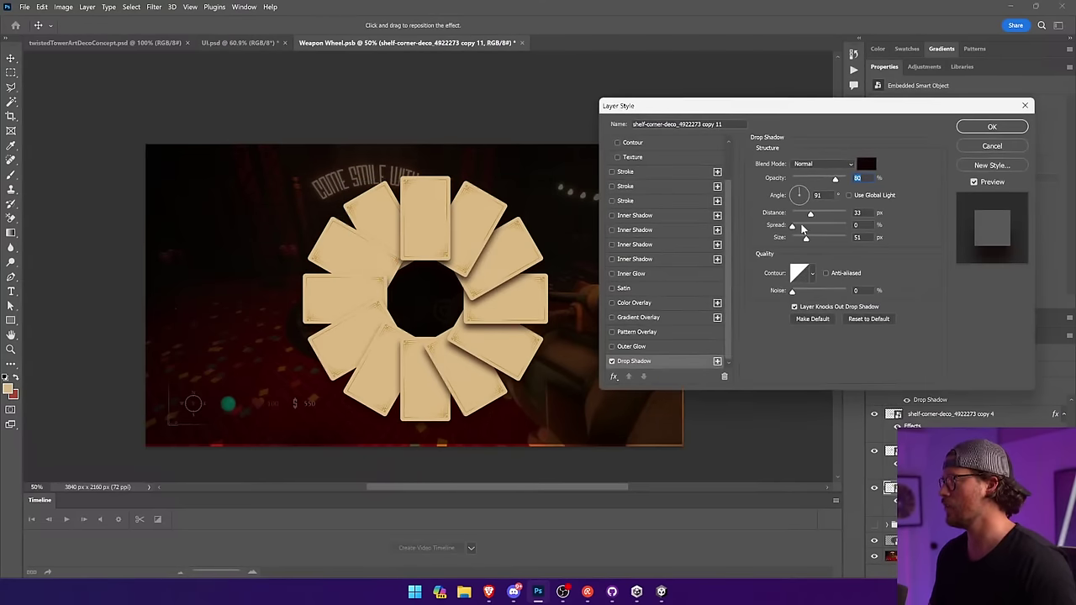
left_click_drag(810, 215, 745, 211)
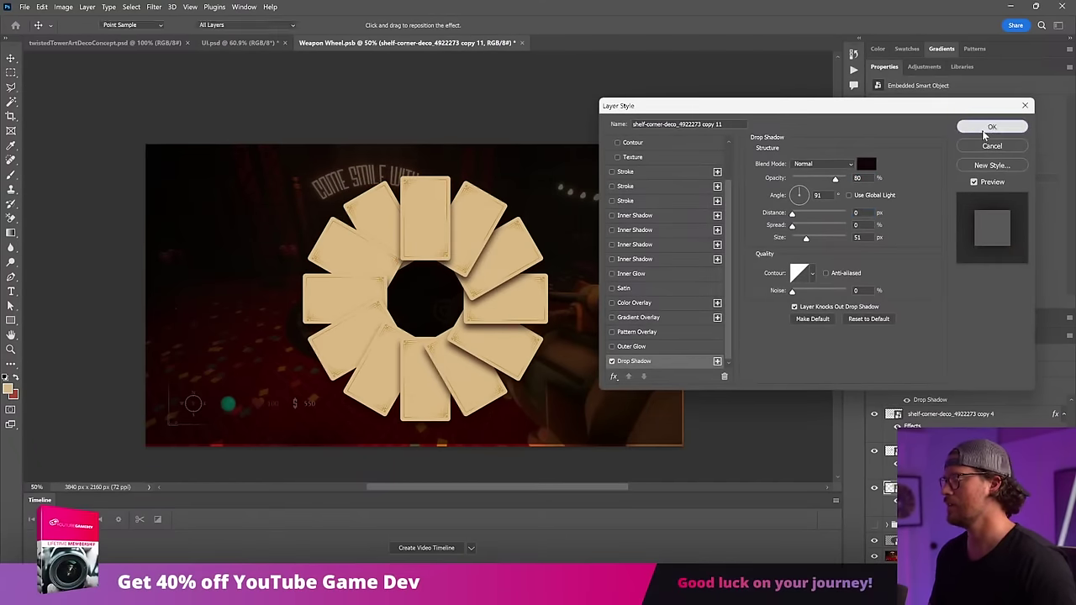
left_click(992, 126)
Clear the layer styles of all twelve cards and paste the 11 o'clock card's copied drop shadow style onto them.
right_click(953, 489)
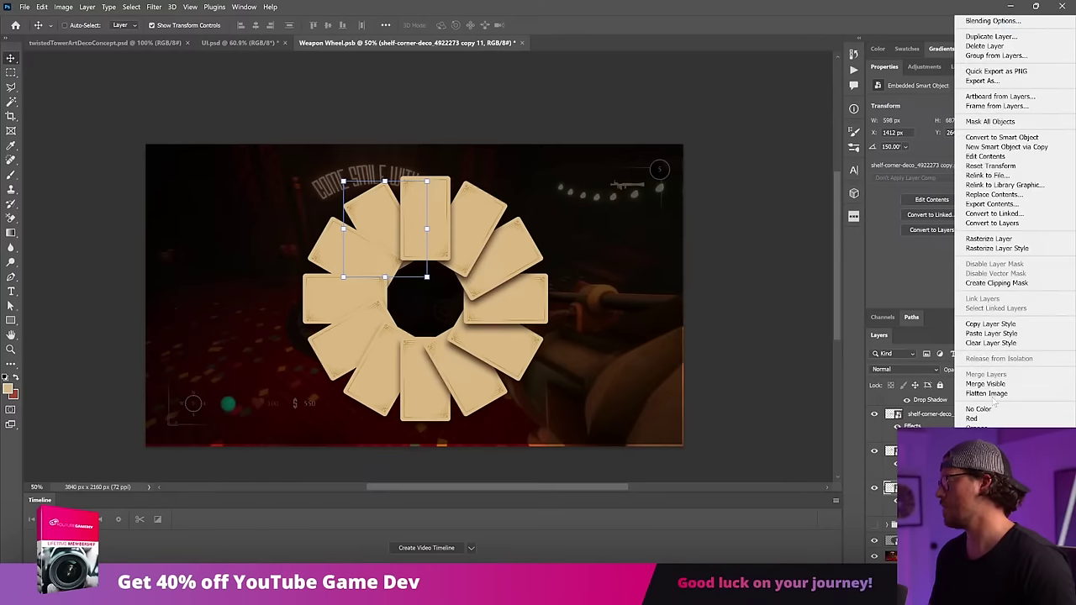
left_click(985, 324)
left_click(952, 452)
scroll(952, 452, "up", 3)
scroll(952, 454, "up", 5)
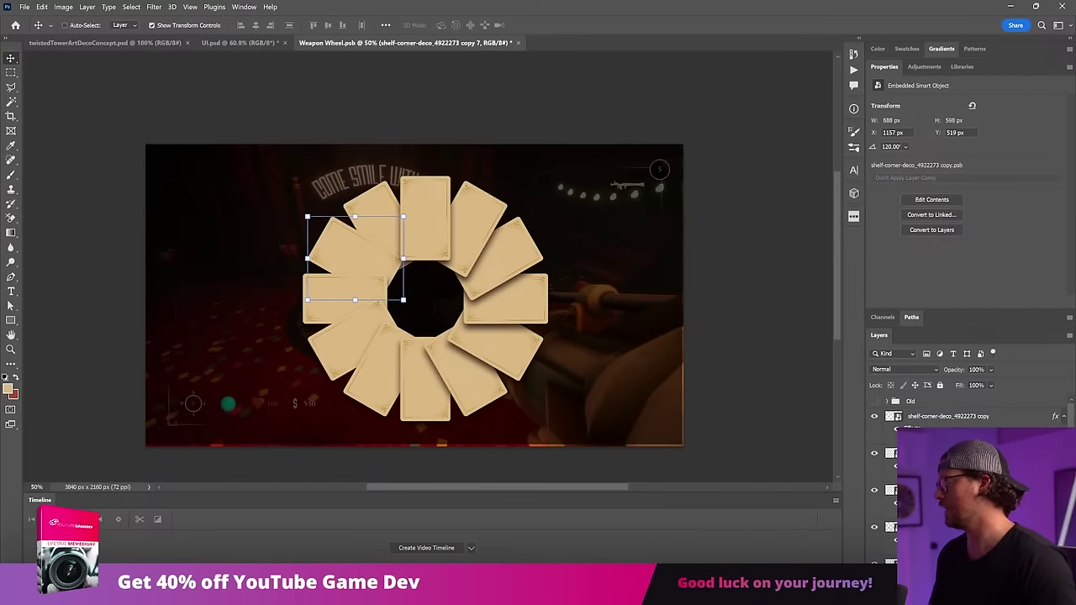
left_click(933, 421, "shift")
right_click(934, 426)
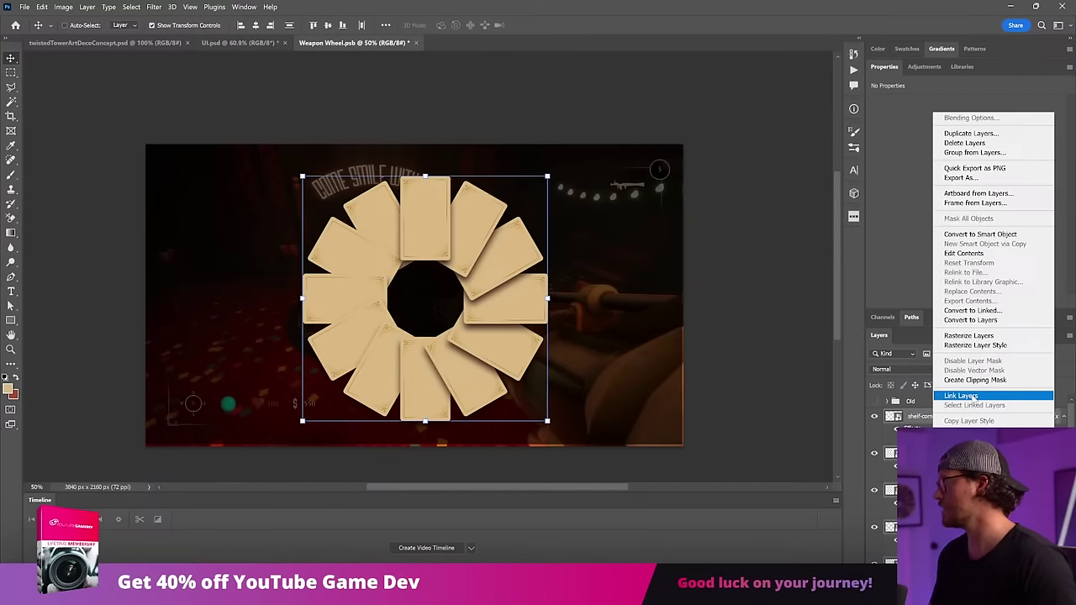
left_click(967, 430)
right_click(950, 418)
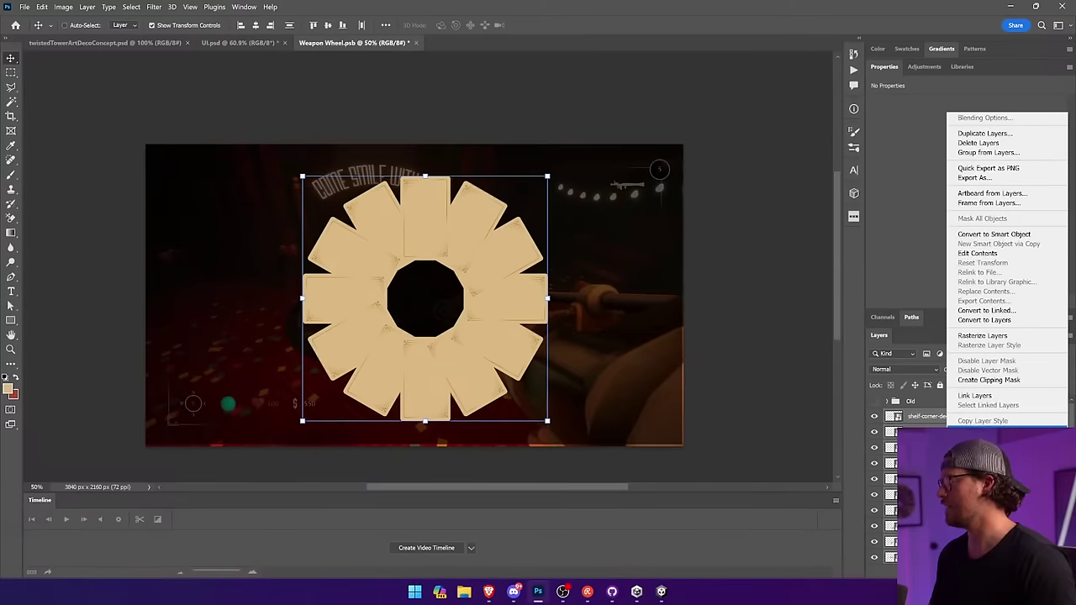
left_click(980, 431)
left_click(788, 384)
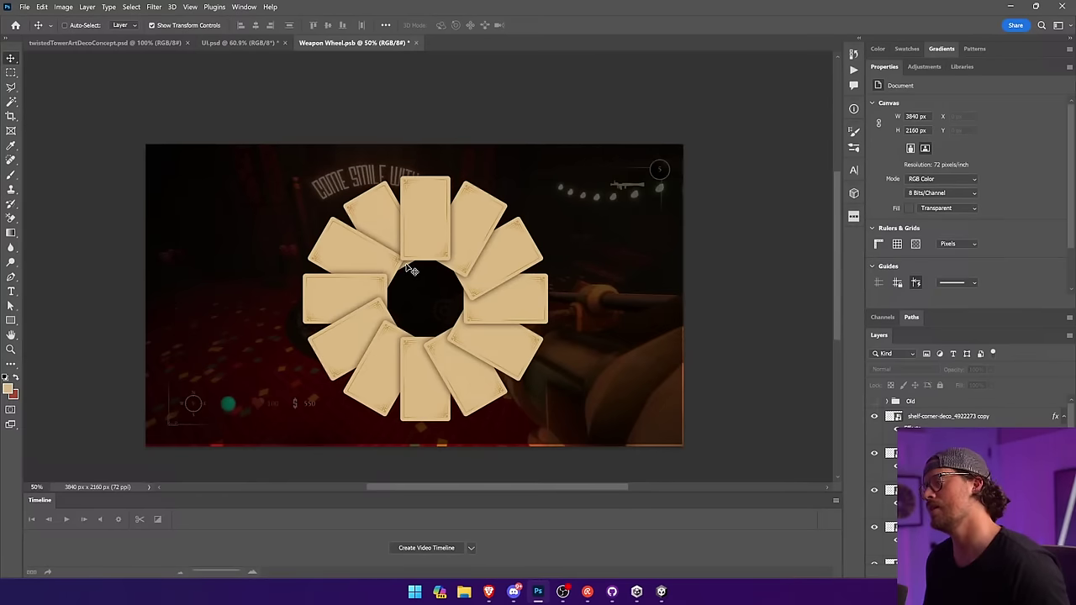
Move the 11 o'clock card's layer directly beneath the 12 o'clock card and the 10 o'clock card's layer beneath the 11 o'clock card.
left_click(365, 216)
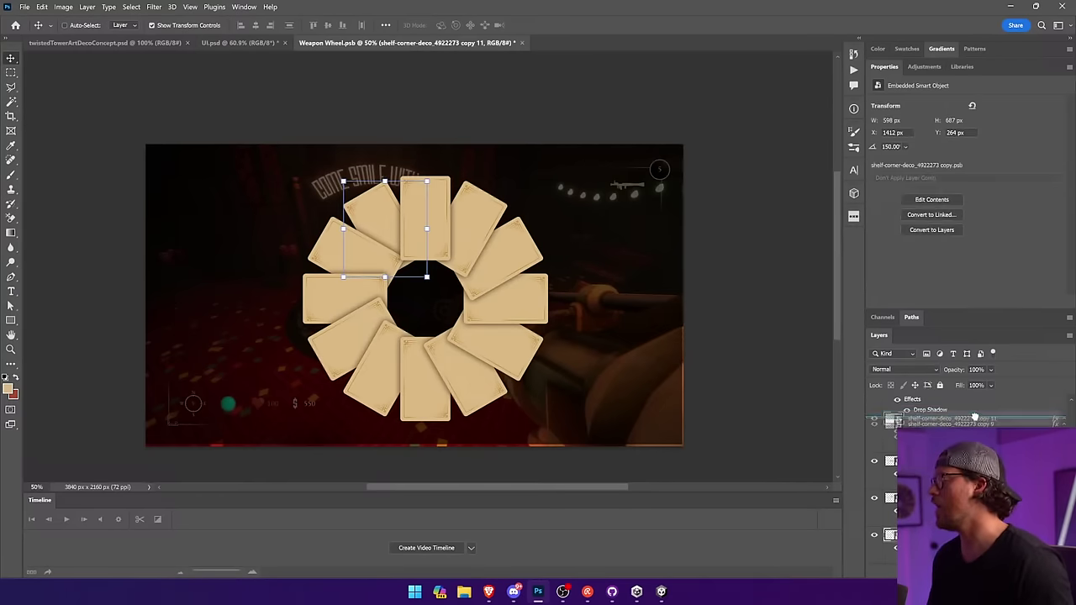
left_click_drag(982, 372, 974, 448)
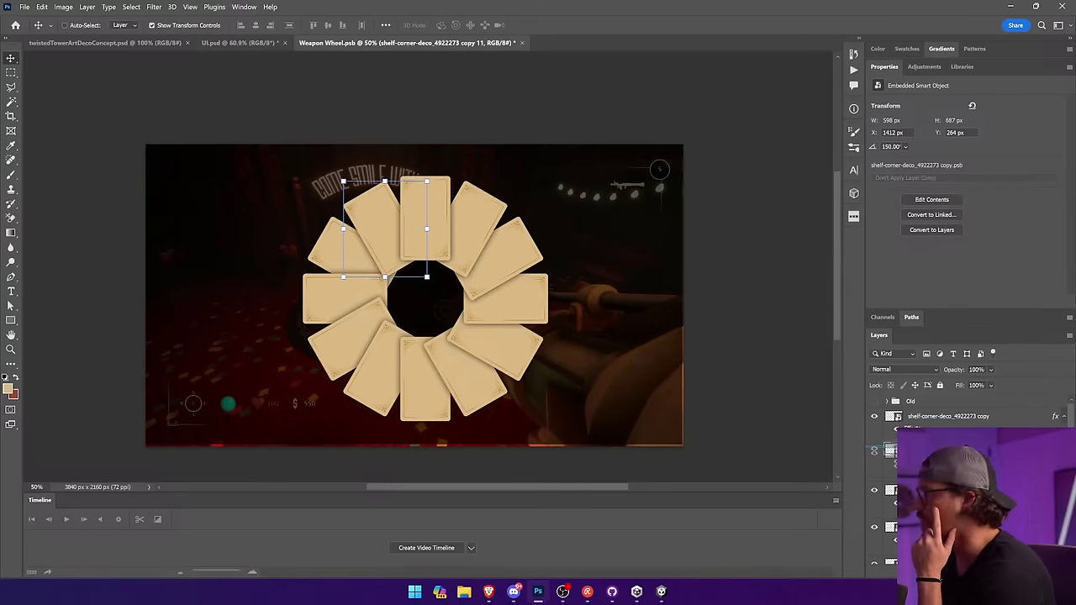
left_click(745, 259, "ctrl")
left_click(354, 257, "ctrl")
left_click_drag(950, 536, 946, 319)
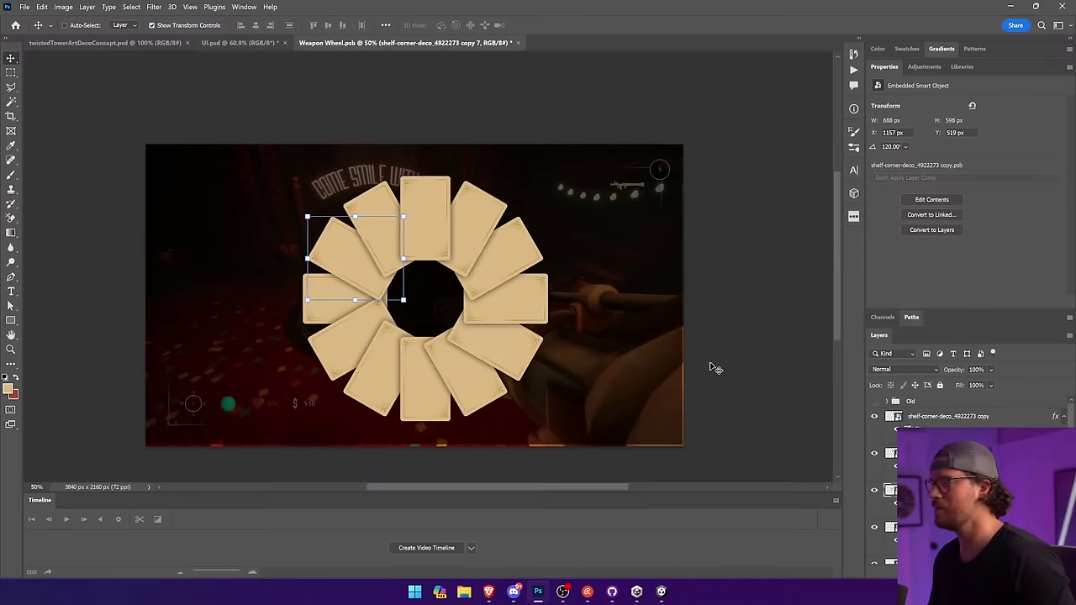
Raise the 9, 8 and 7 o'clock card layers so each lies directly beneath its clockwise neighbour and above the 6 o'clock card.
left_click(262, 288)
left_click(336, 298)
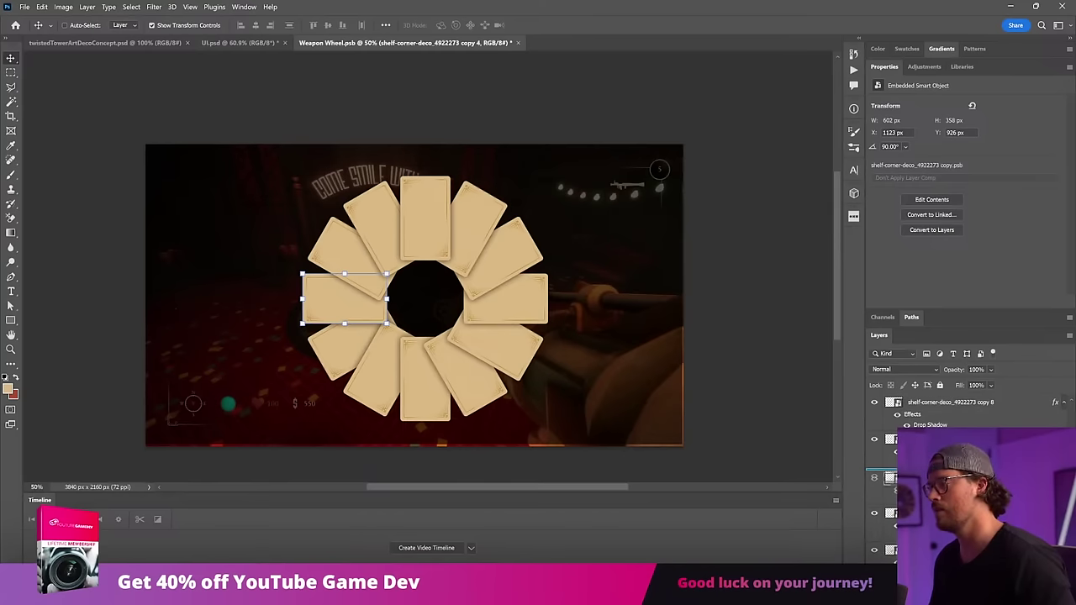
left_click(336, 363)
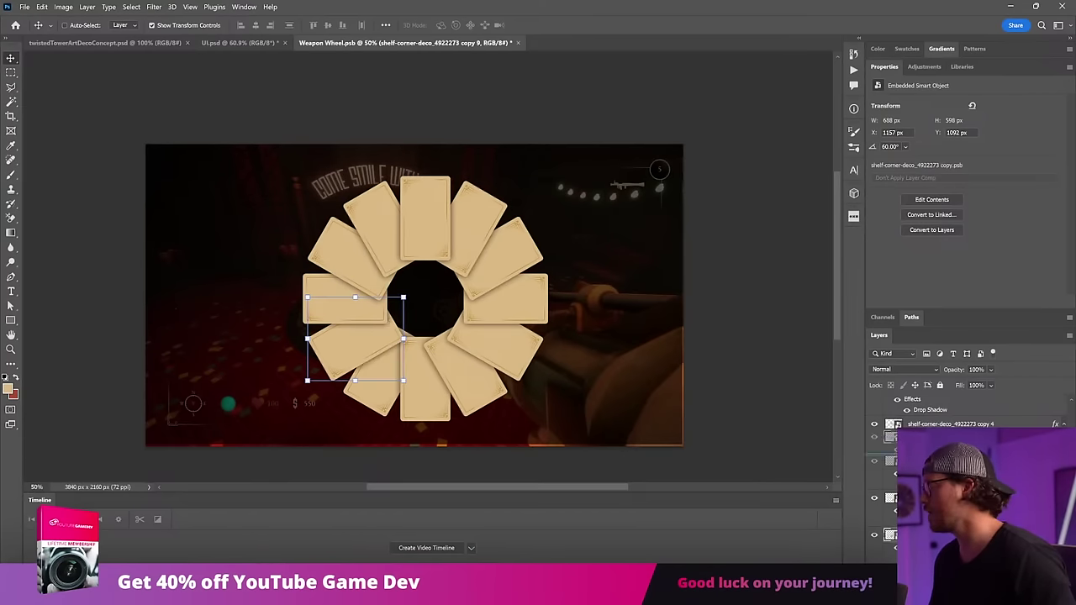
left_click(379, 403, "ctrl")
left_click_drag(942, 535, 942, 492)
left_click(741, 371)
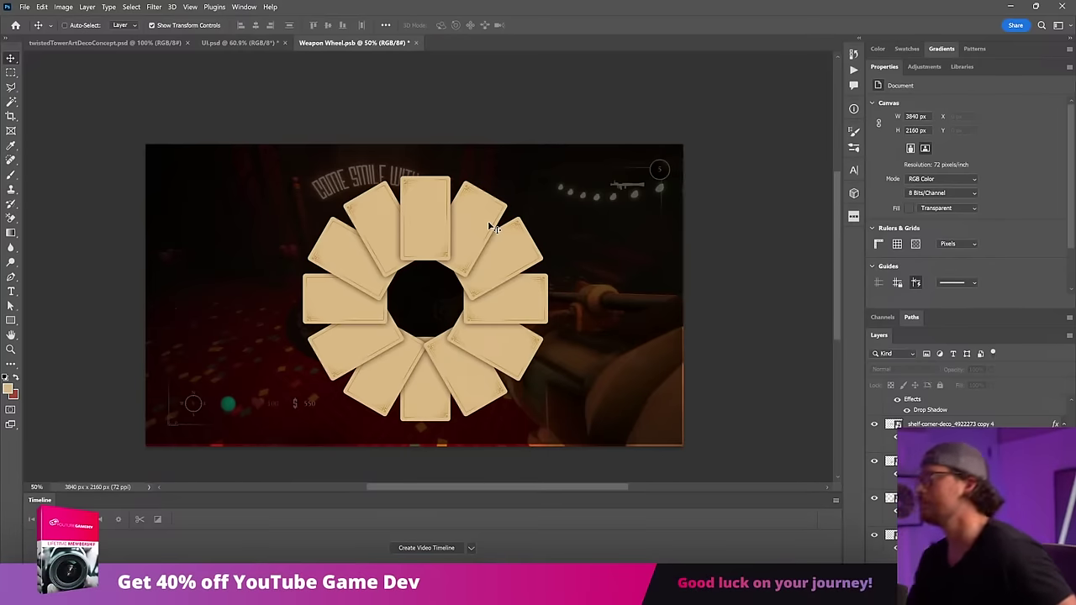
Select all twelve card layers, from the 6 o'clock card up to the 12 o'clock card, and group them.
left_click(589, 321)
left_click_drag(591, 322, 590, 322)
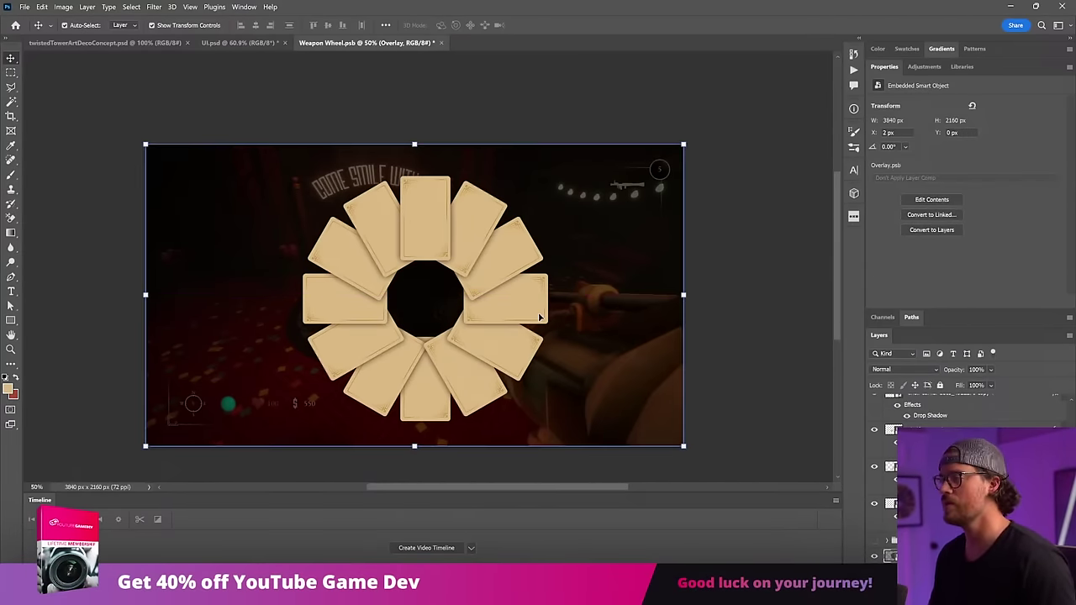
left_click(539, 316, "ctrl")
scroll(934, 471, "down", 2)
left_click(942, 526)
scroll(942, 471, "up", 5)
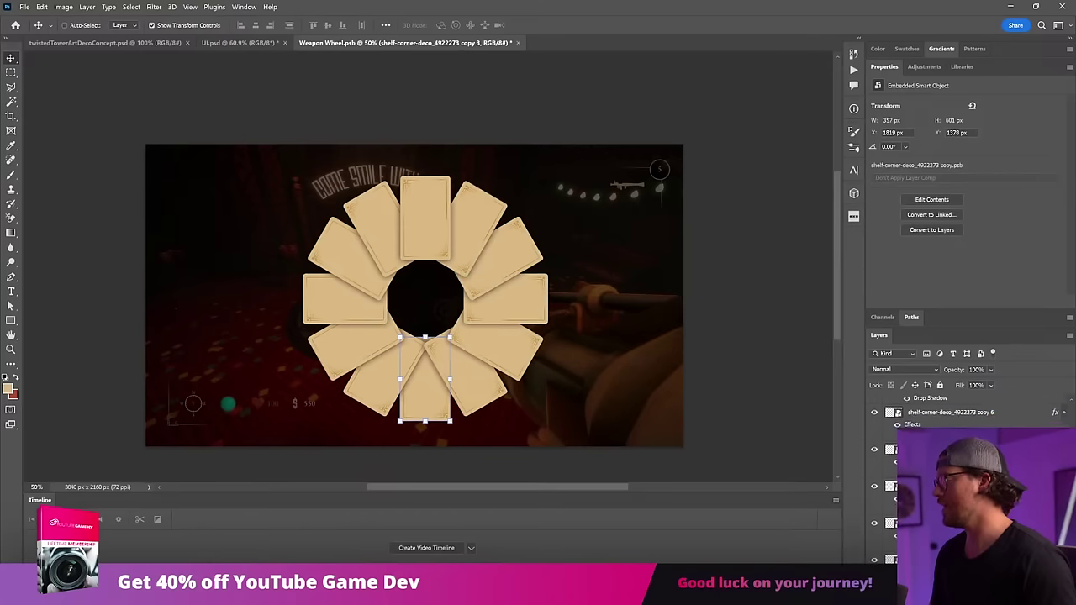
left_click(942, 421, "shift")
key("ctrl+g")
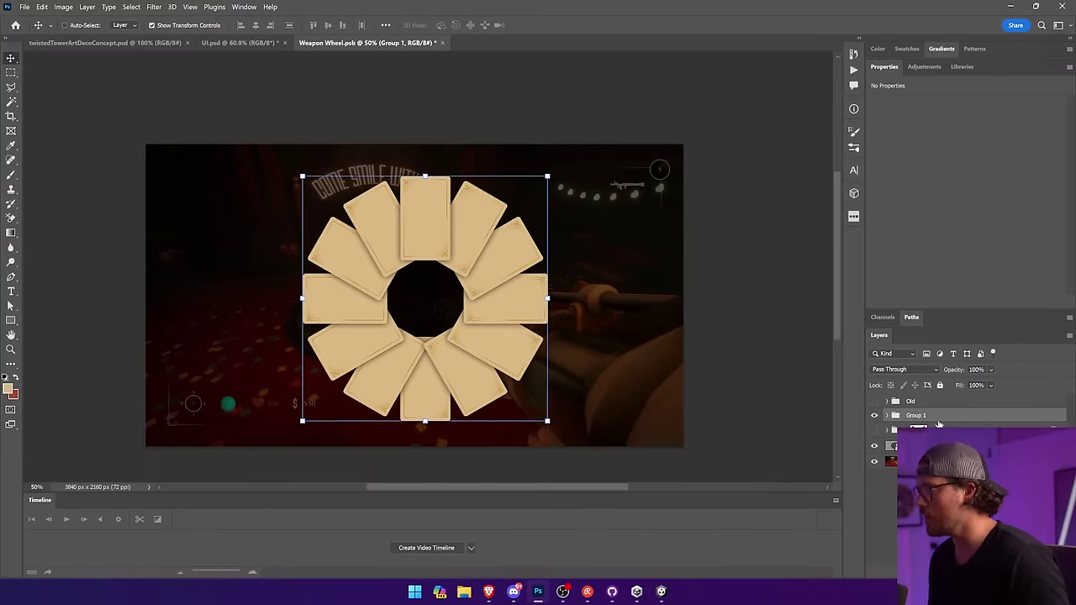
Try shading the card group through a layer mask, painting black over the ring with a soft brush enlarged to 1700 px.
left_click(990, 573)
left_click(11, 176)
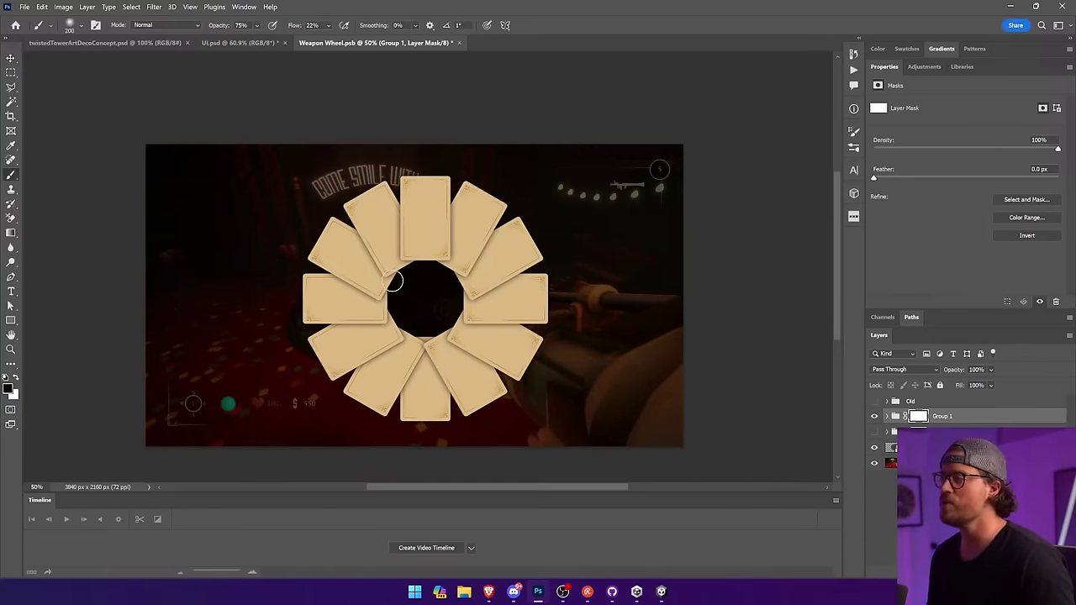
key("bracketright")
key("bracketright")
key("bracketright")
key("bracketright")
key("bracketright")
key("bracketright")
key("bracketright")
key("bracketright")
key("bracketright")
key("bracketright")
key("bracketright")
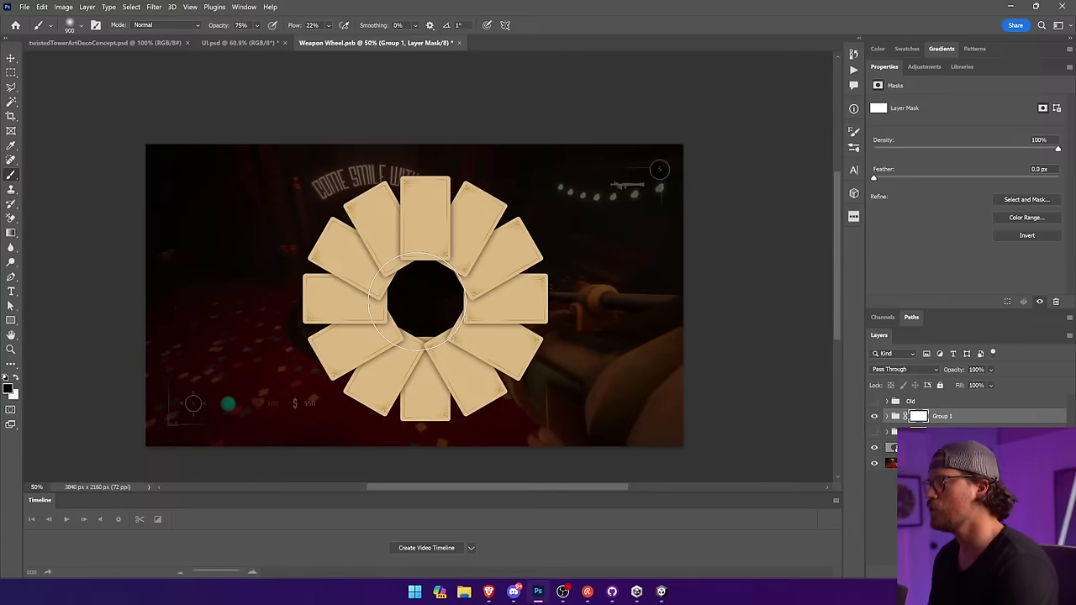
key("bracketright")
key("bracketright")
key("bracketright")
key("bracketright")
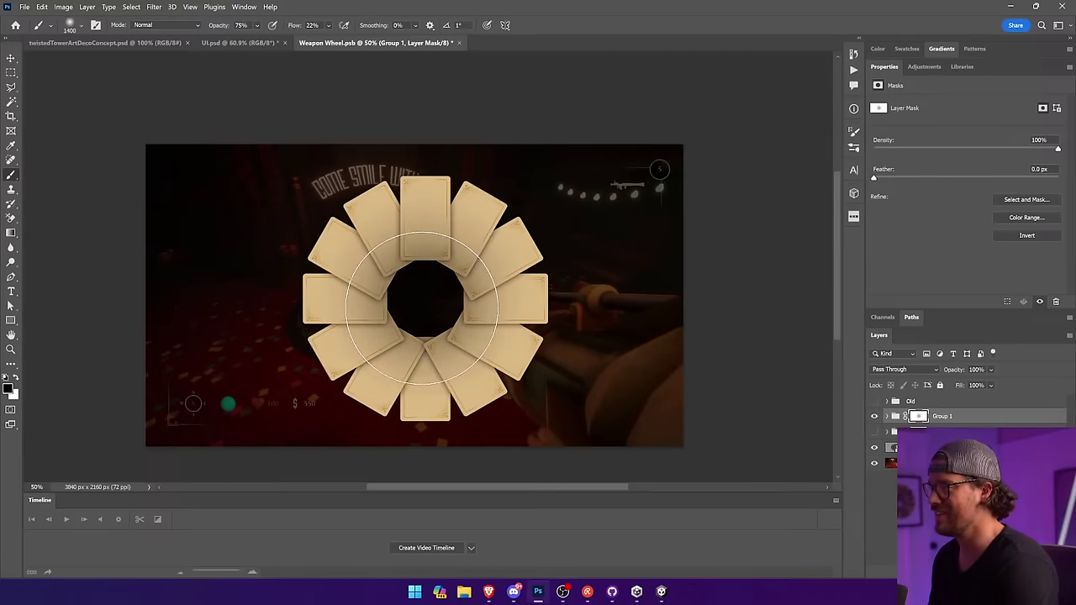
key("bracketright")
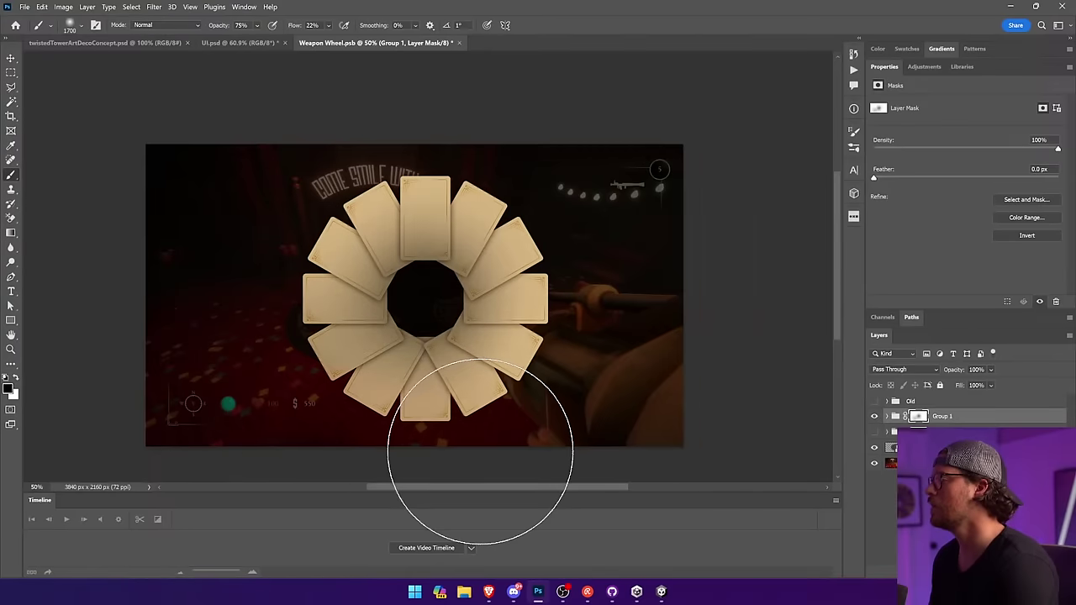
mouse_move(607, 401)
left_mouse_down()
mouse_move(453, 447)
mouse_move(316, 408)
mouse_move(291, 313)
mouse_move(305, 418)
left_mouse_up()
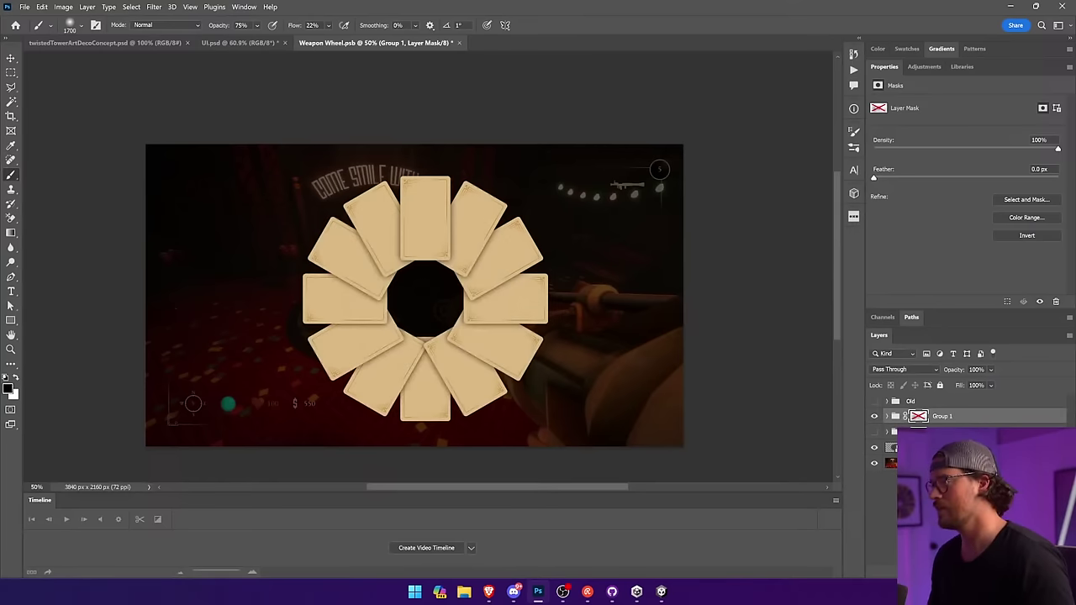
Add a new layer clipped to the card group and shade the ring's inner area in black with a soft brush of 1600 to 1700 px.
key("ctrl+shift+alt+n")
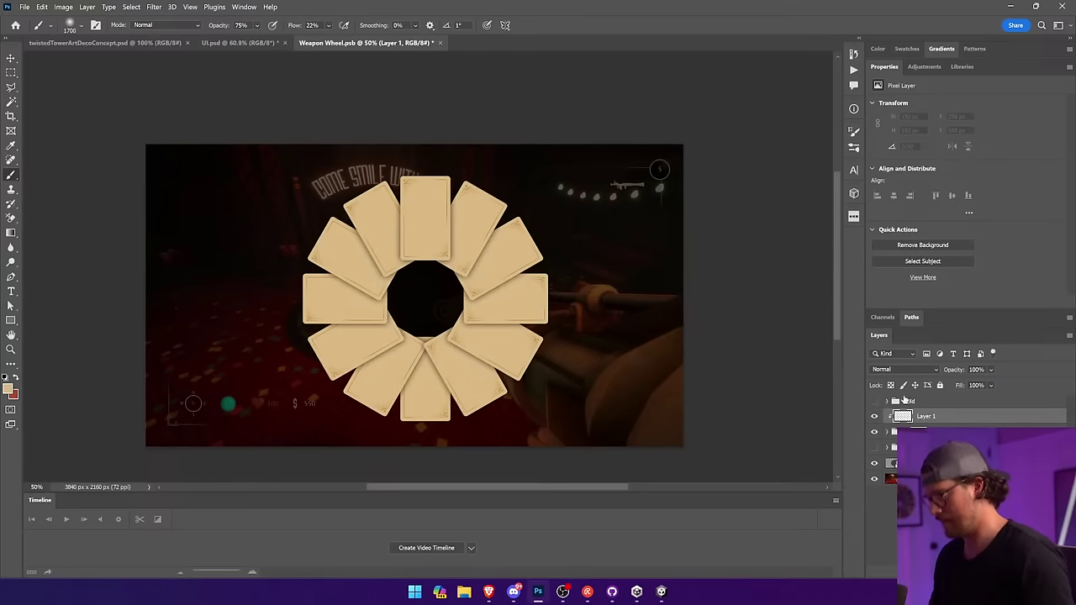
left_click(683, 180, "alt")
left_click(428, 303)
left_click(429, 303)
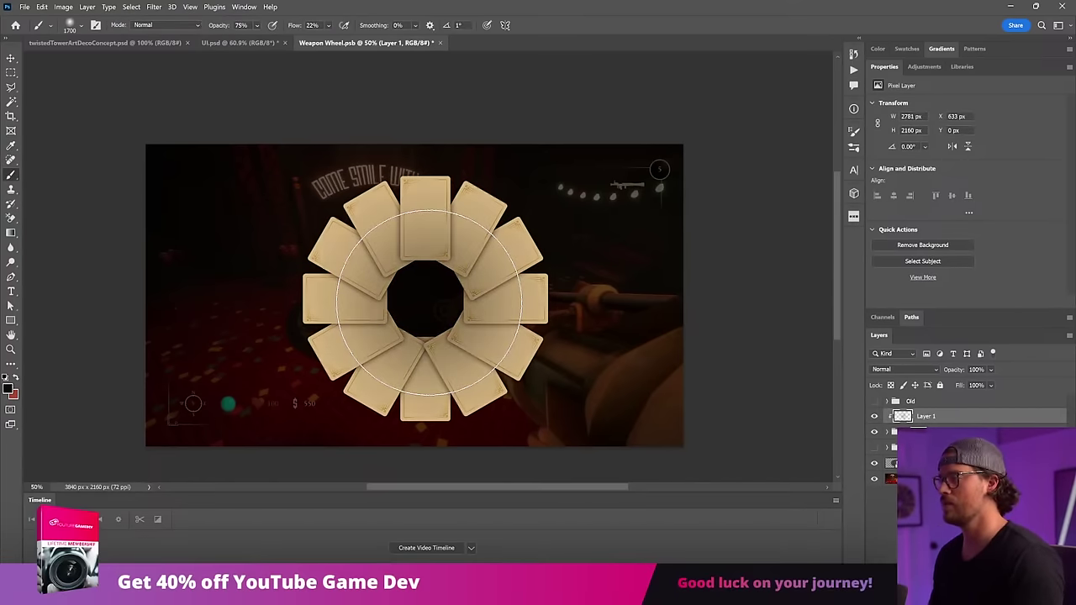
key("bracketleft")
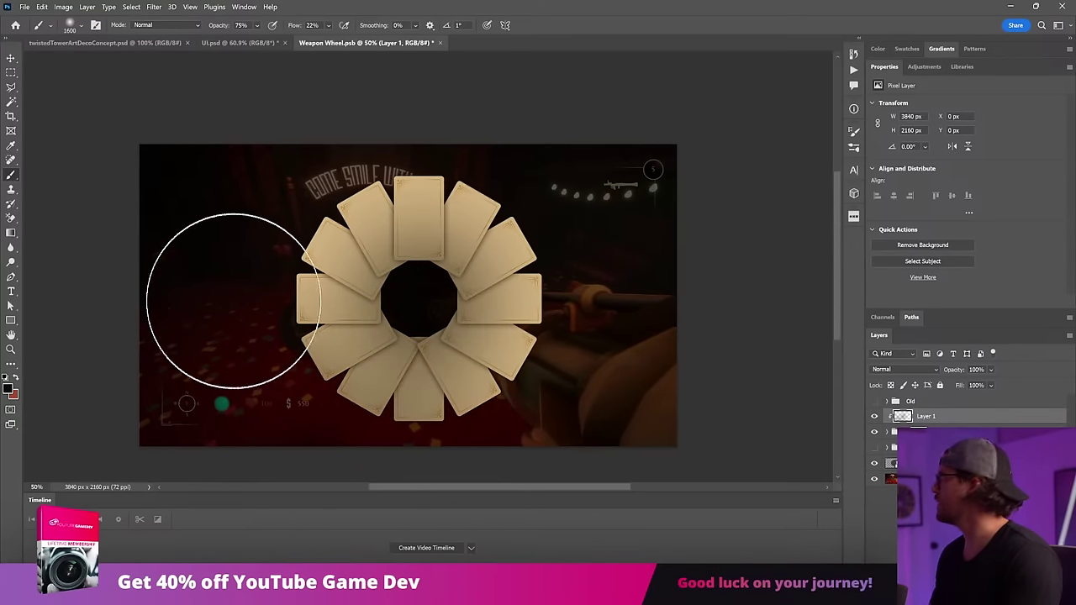
Close the Timeline and deselect the shading layer.
left_click_drag(40, 501, 80, 499)
left_click(446, 488)
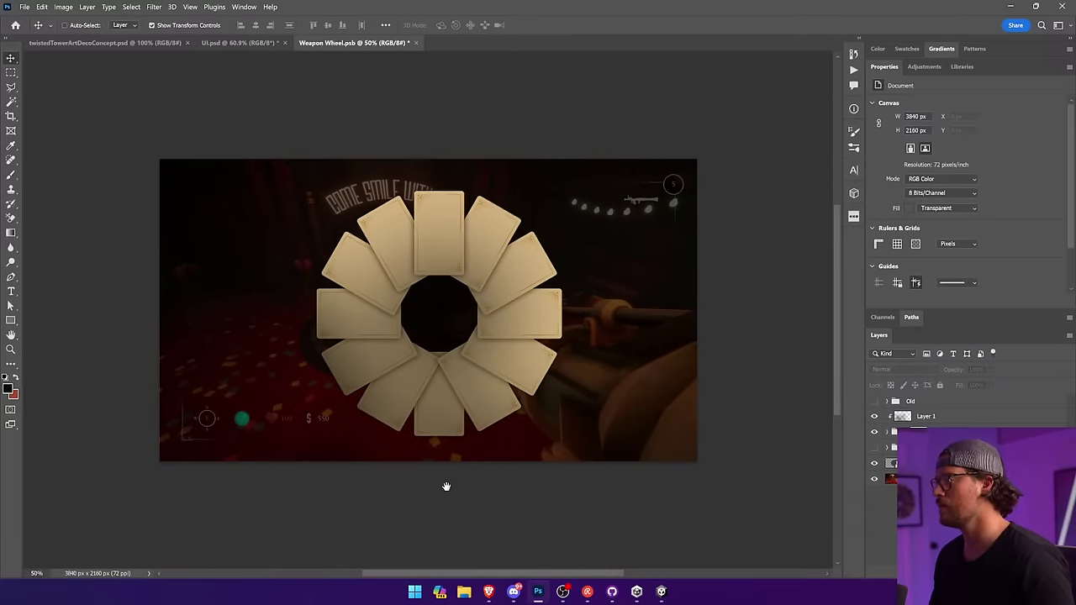
left_click_drag(448, 486, 435, 461)
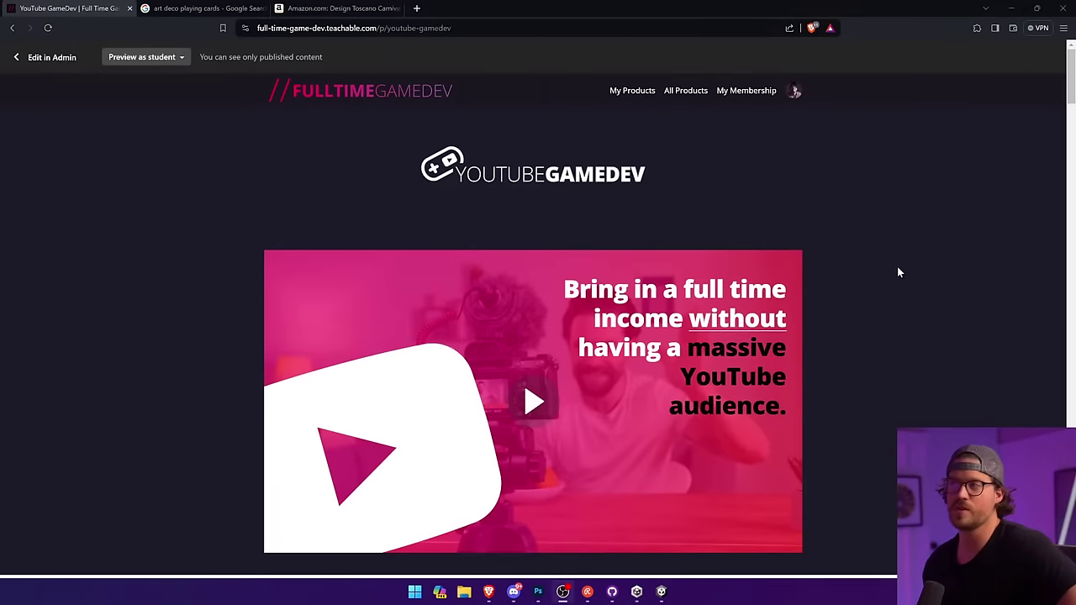
Look through the YouTube GameDev course page in the browser, covering the enrollment countdown, 40% off offer, curriculum and course features.
scroll(899, 272, "down", 1)
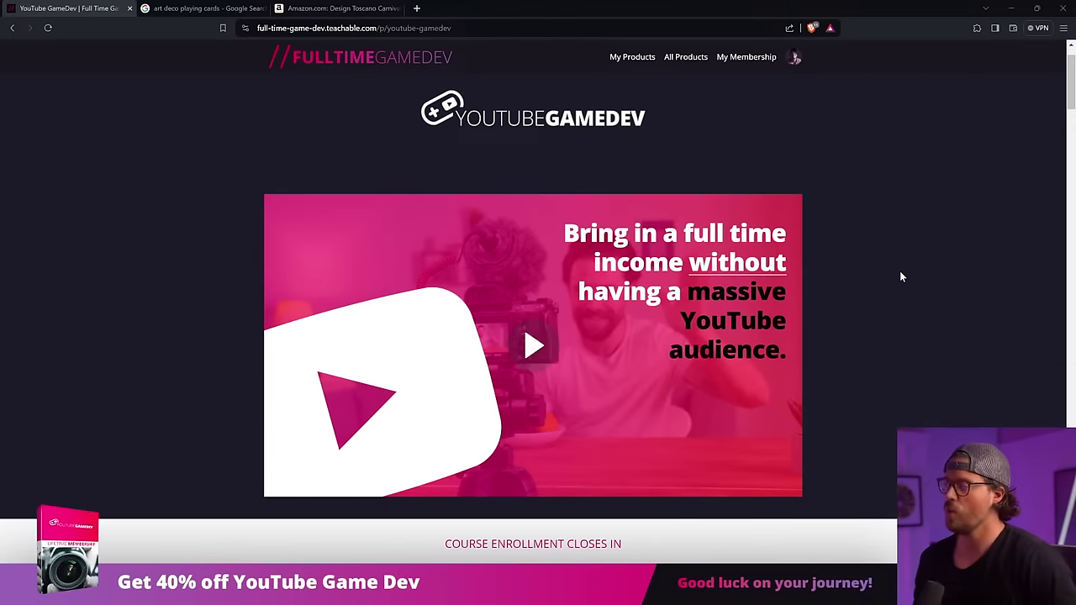
scroll(854, 254, "down", 3)
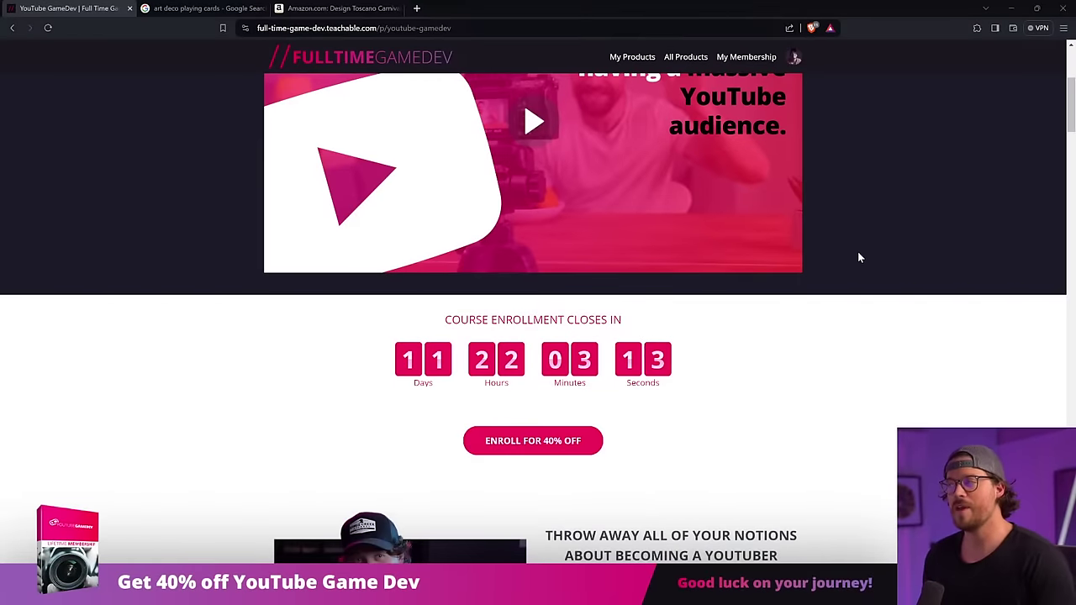
scroll(868, 251, "down", 1)
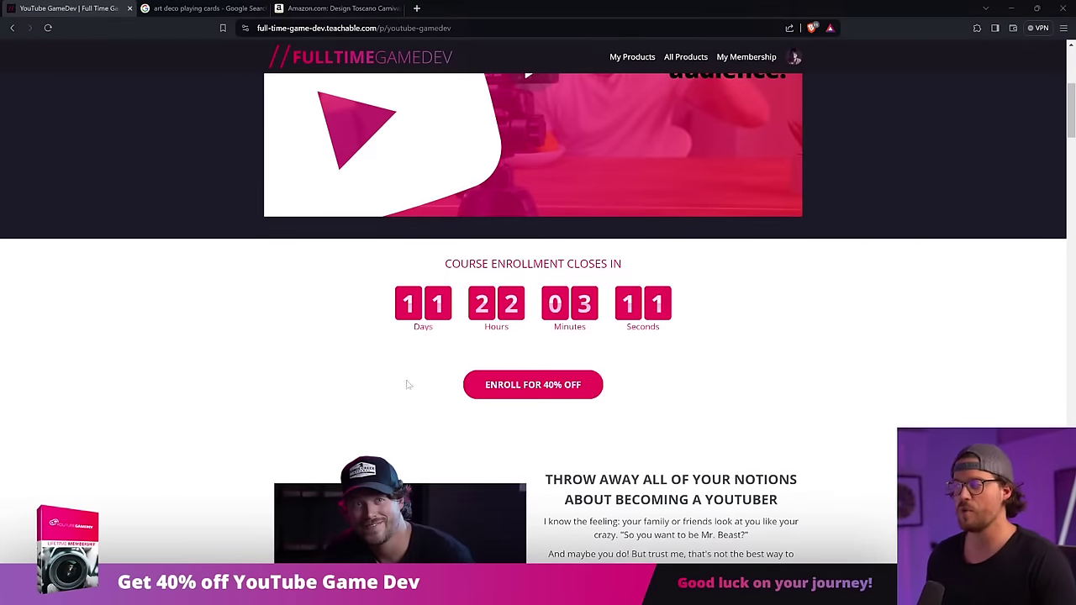
left_click_drag(670, 311, 731, 402)
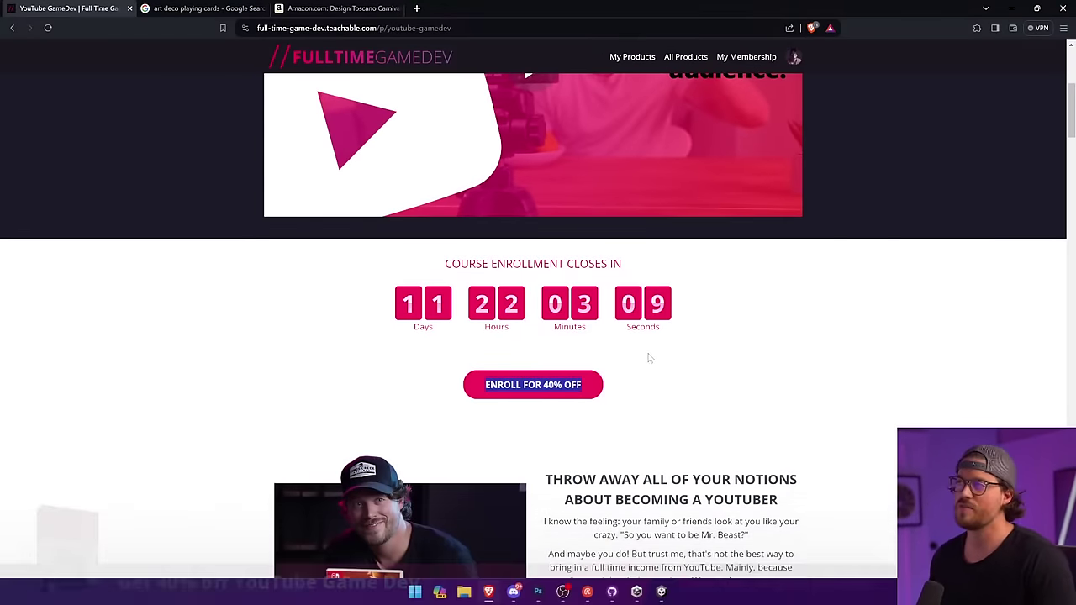
scroll(742, 384, "down", 3)
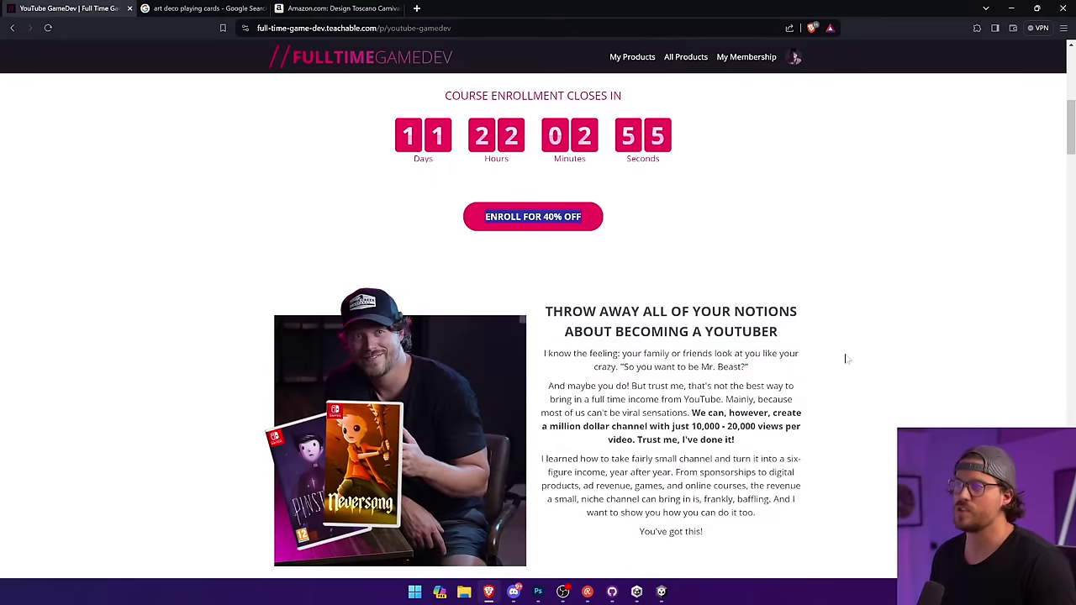
scroll(846, 359, "down", 3)
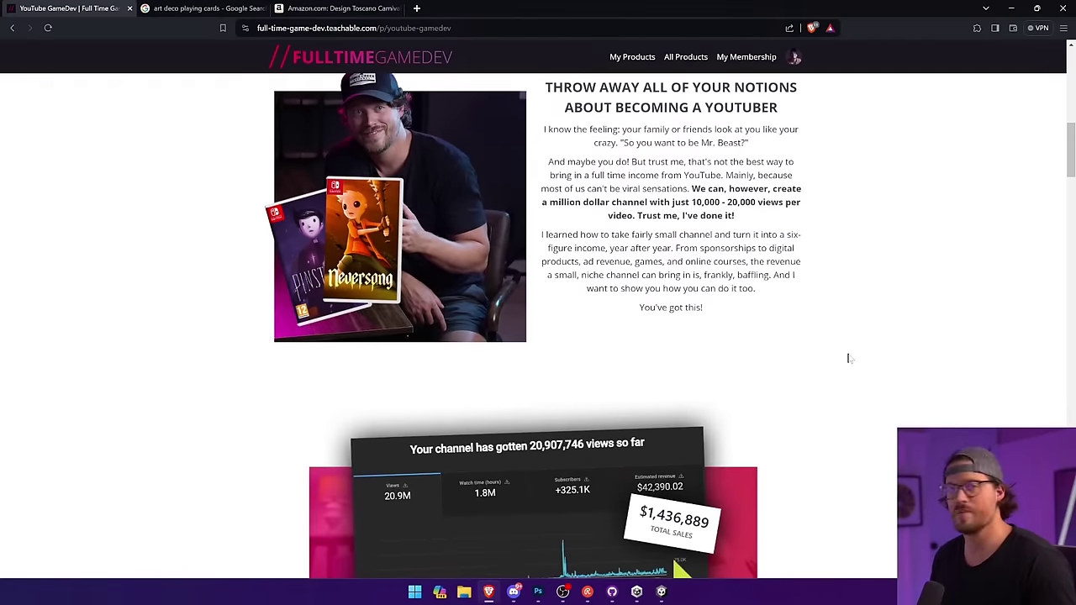
scroll(850, 354, "down", 10)
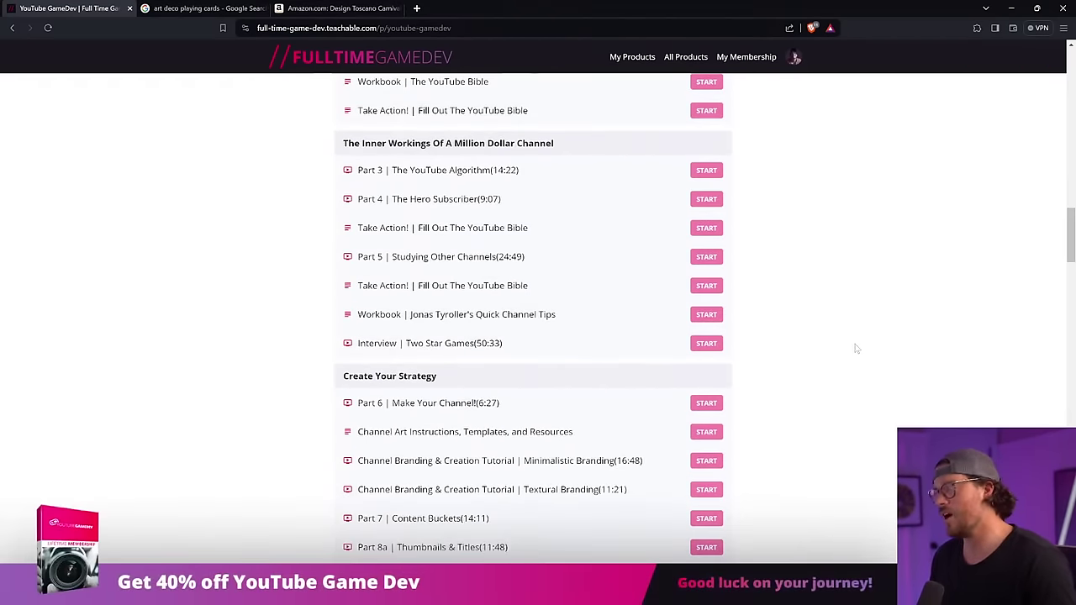
scroll(855, 351, "down", 15)
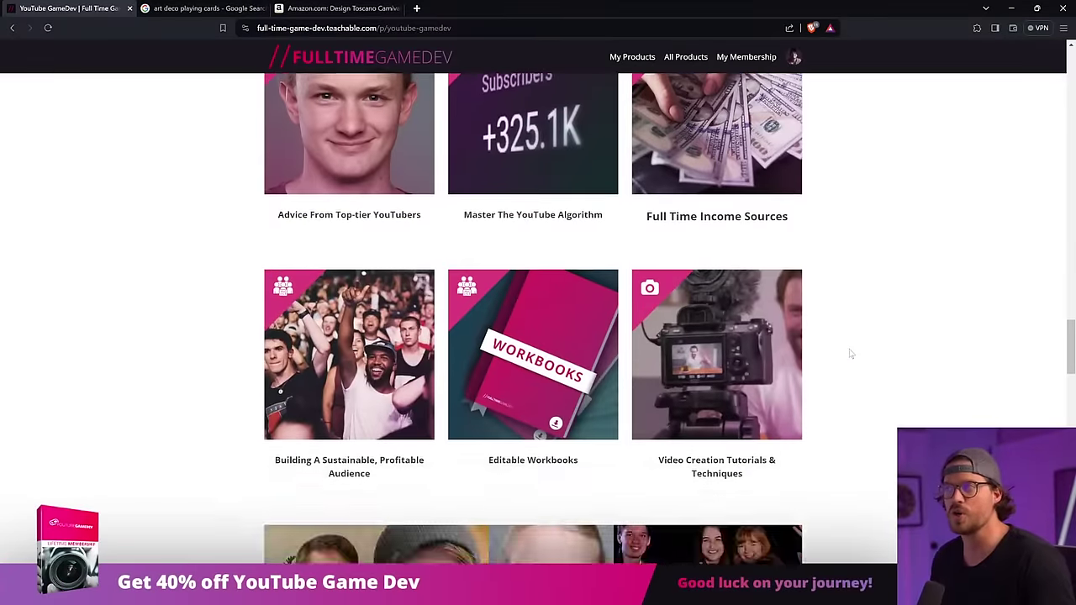
scroll(851, 354, "up", 1)
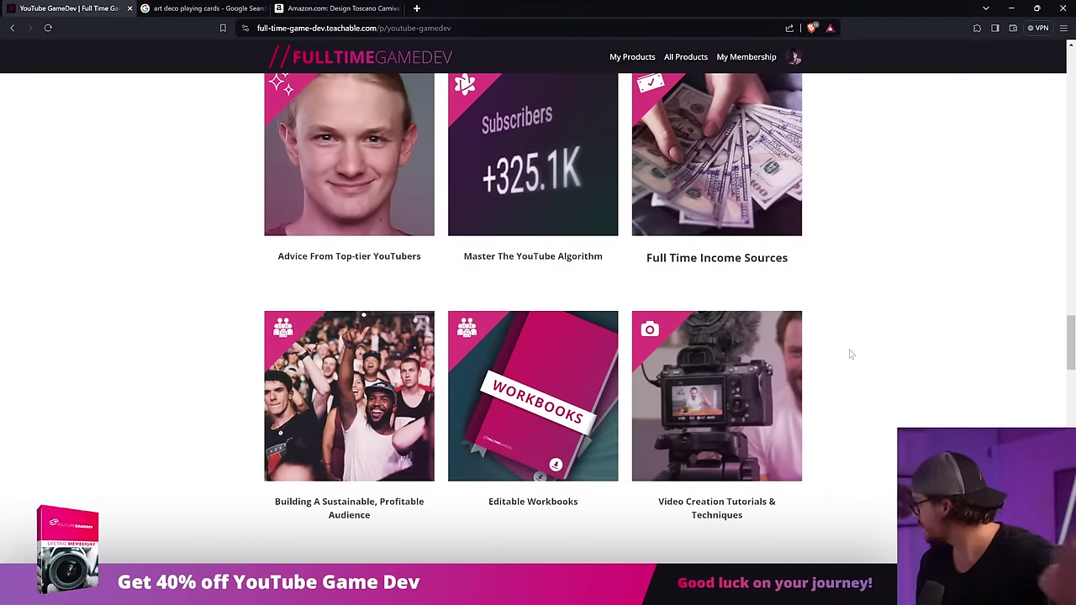